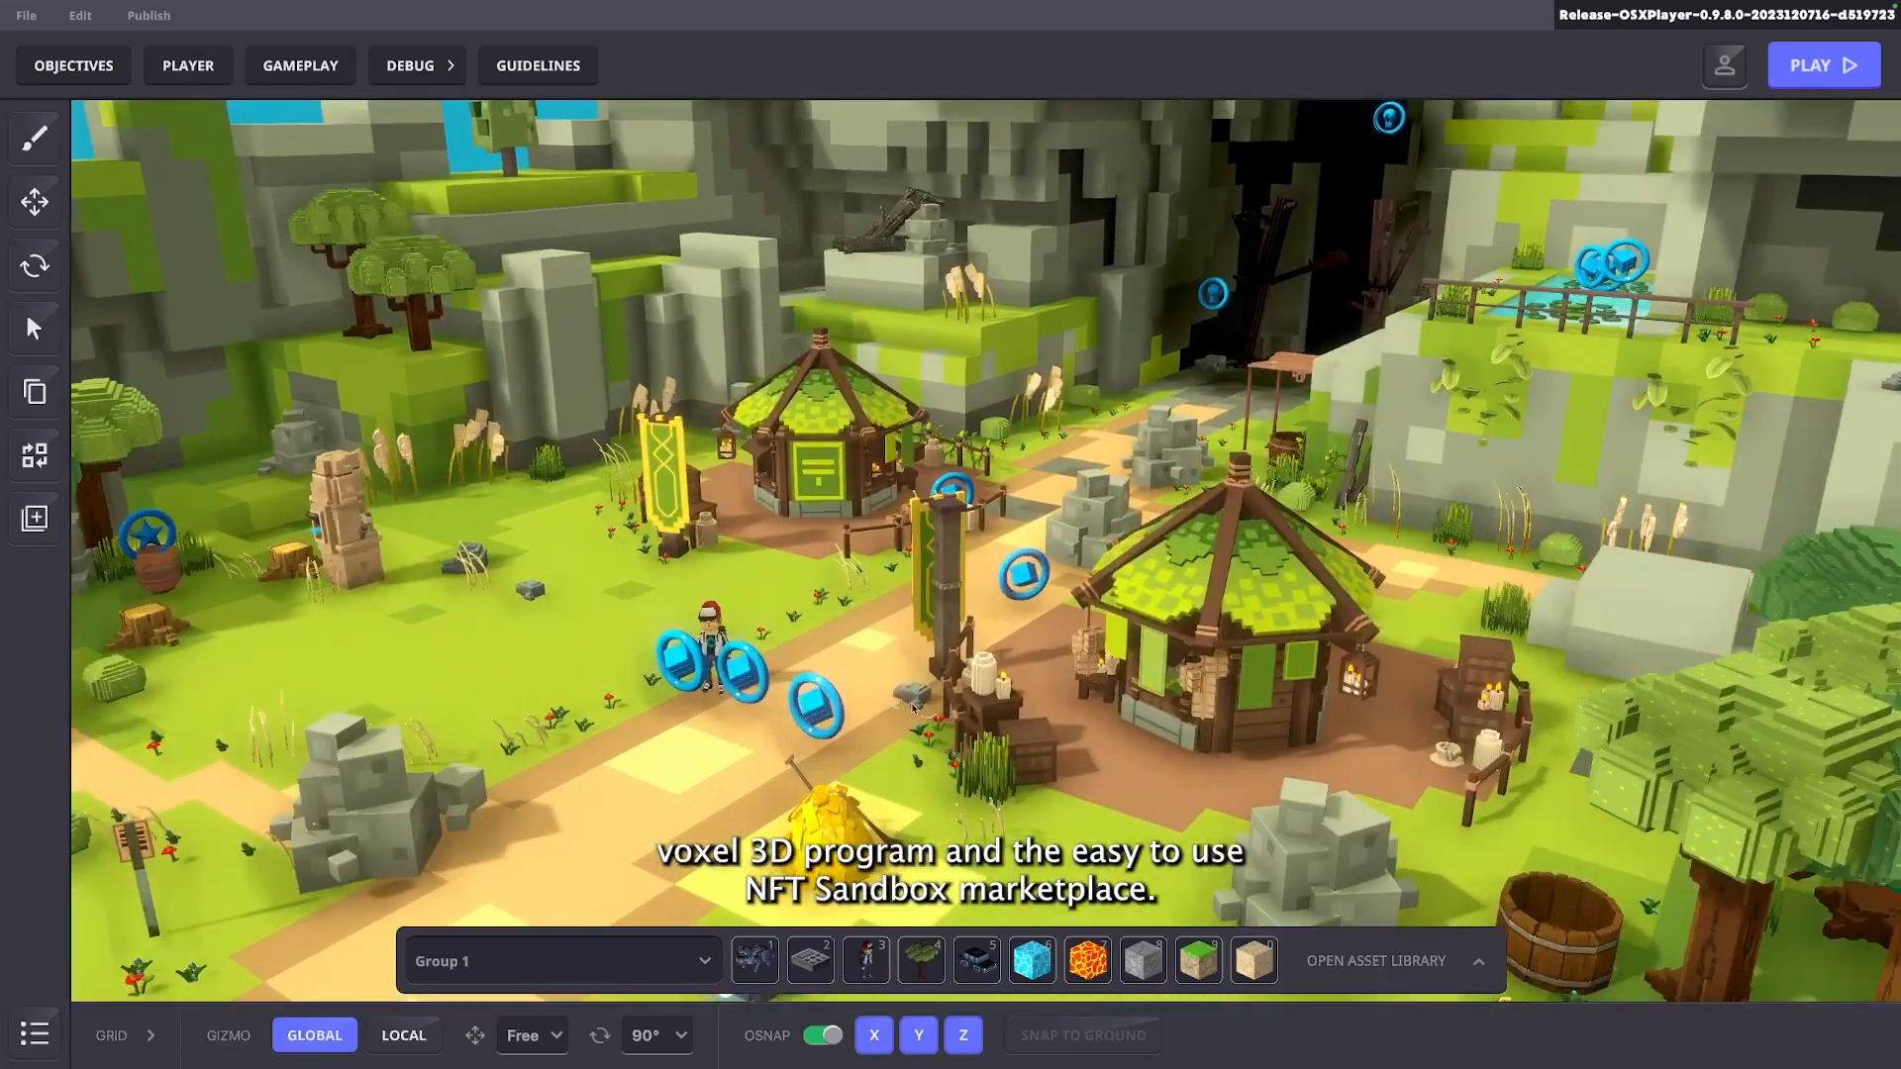
# Replace the haystack beside the path with the A Hungry Hero's Delight asset
pyautogui.moveTo(1535, 534); pyautogui.dragTo(1197, 341, button='middle')
pyautogui.scroll(-2, 959, 567)
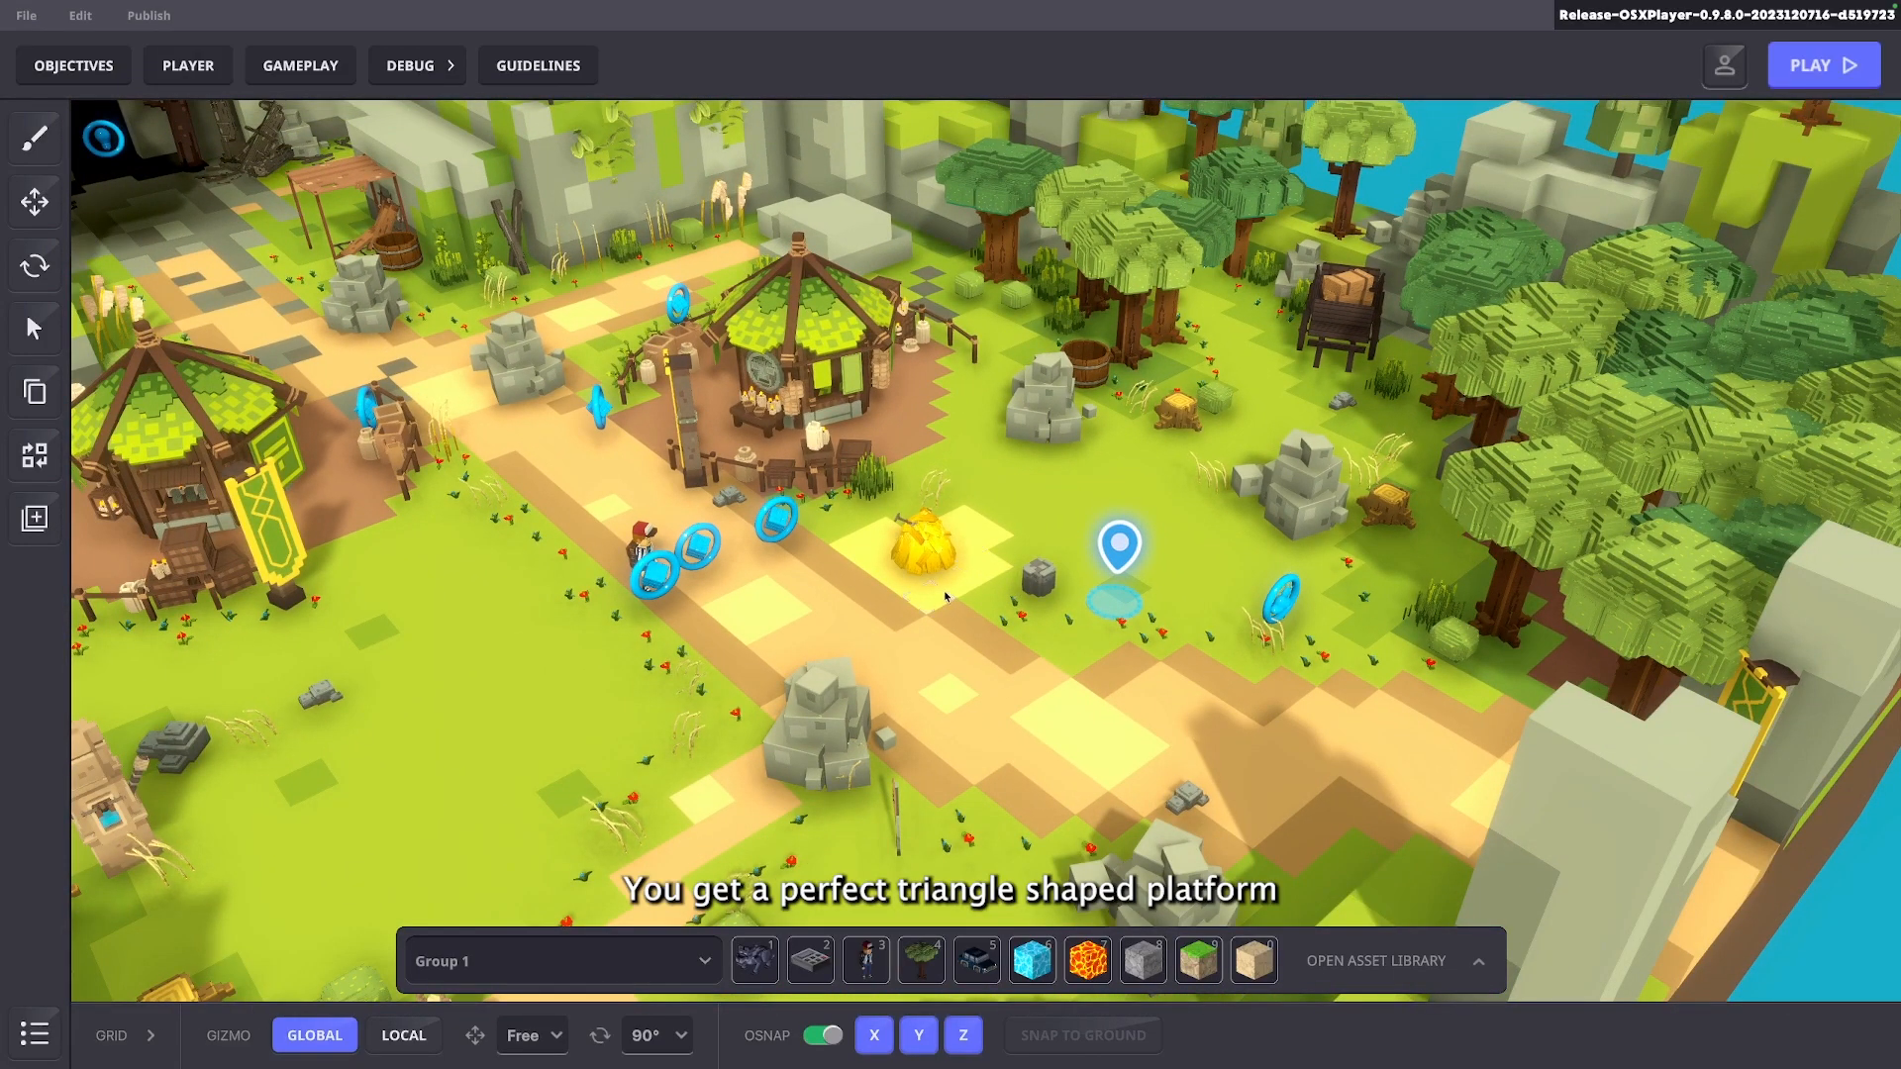
pyautogui.scroll(3, 944, 594)
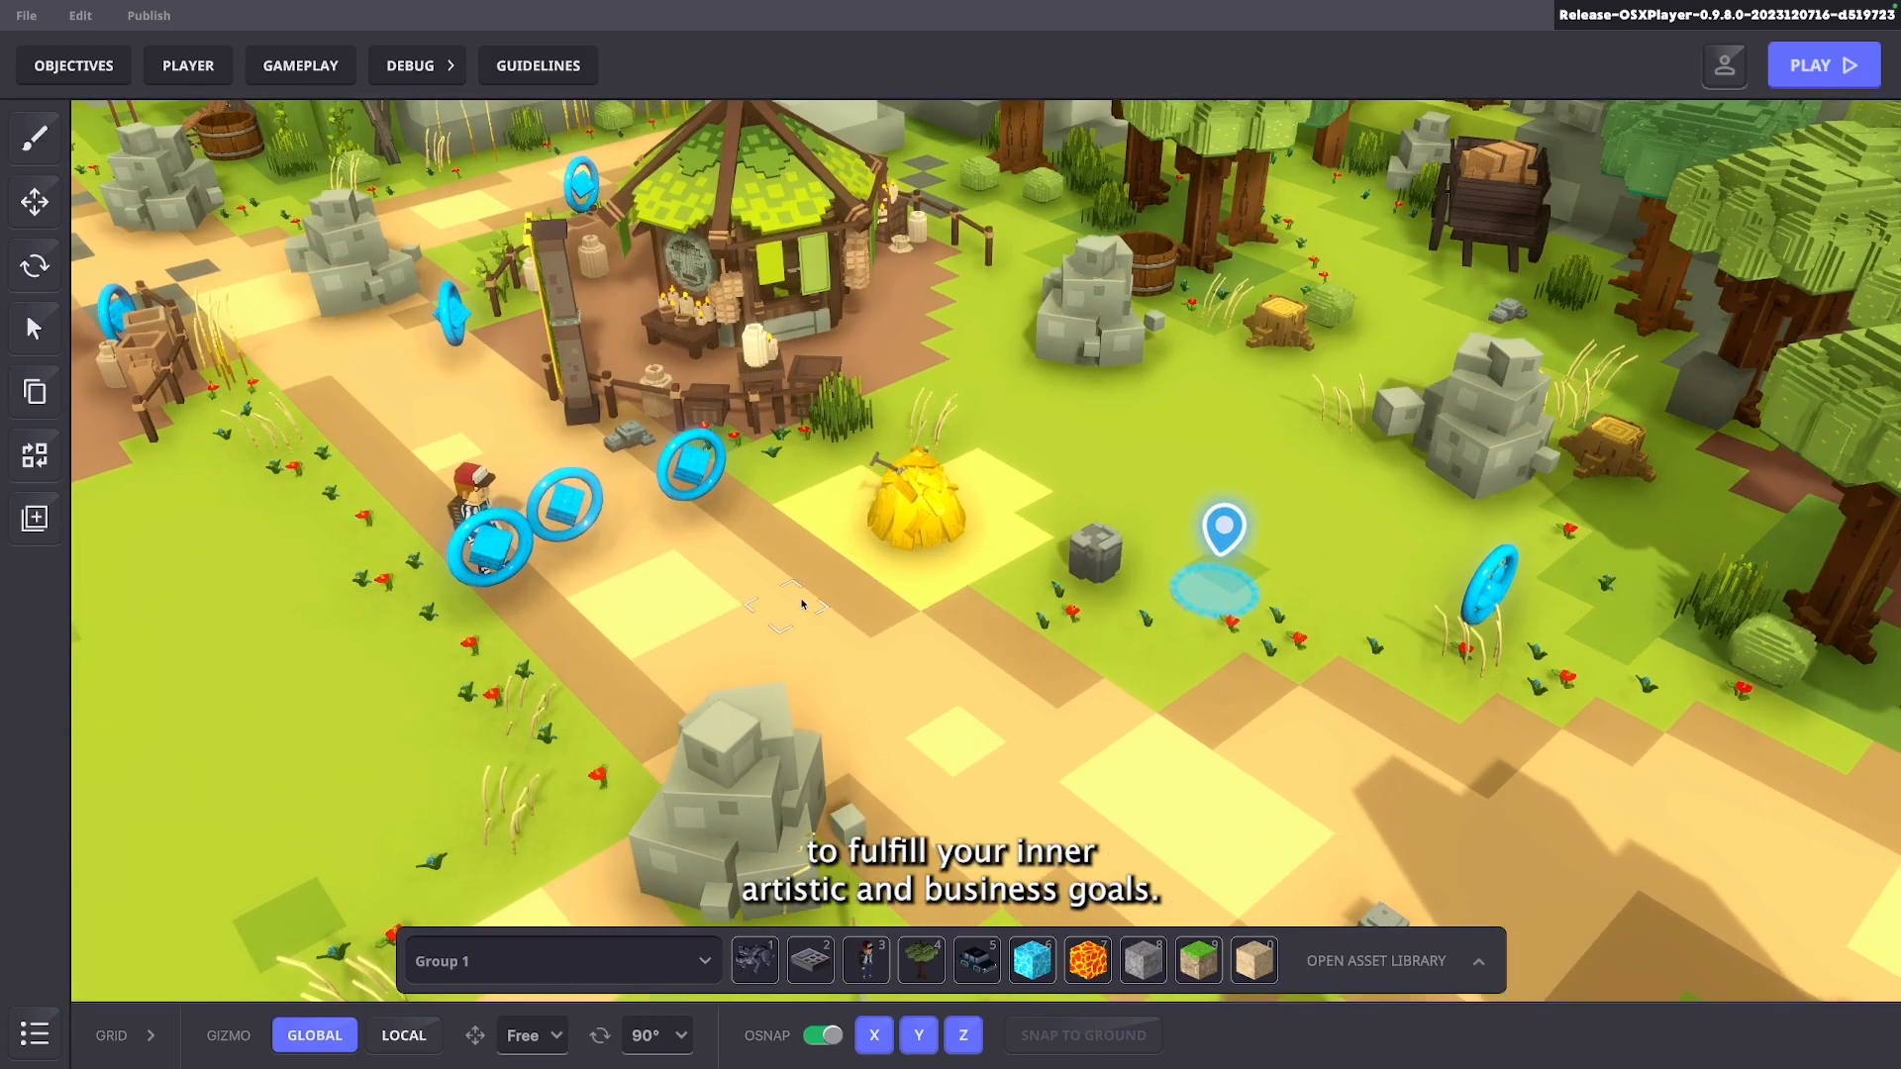
pyautogui.scroll(-1, 820, 609)
pyautogui.scroll(-1, 837, 589)
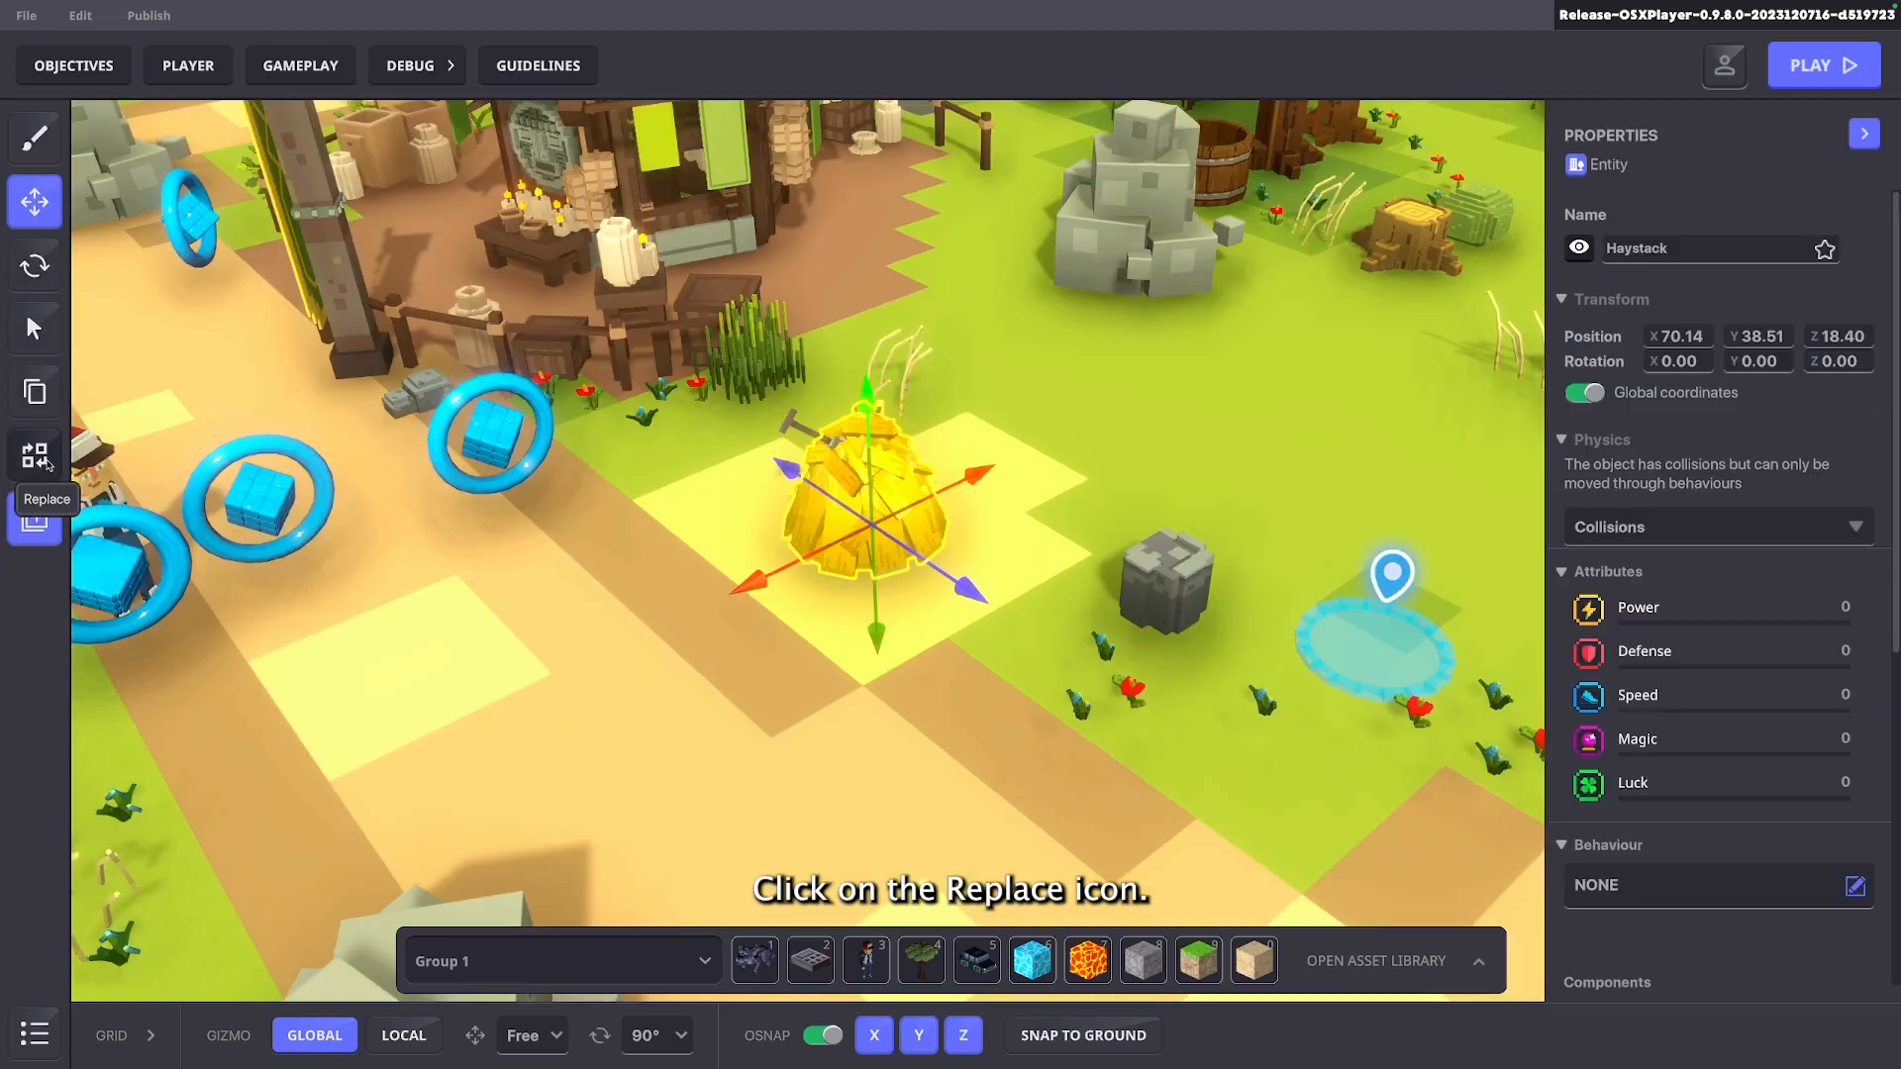
pyautogui.click(35, 455)
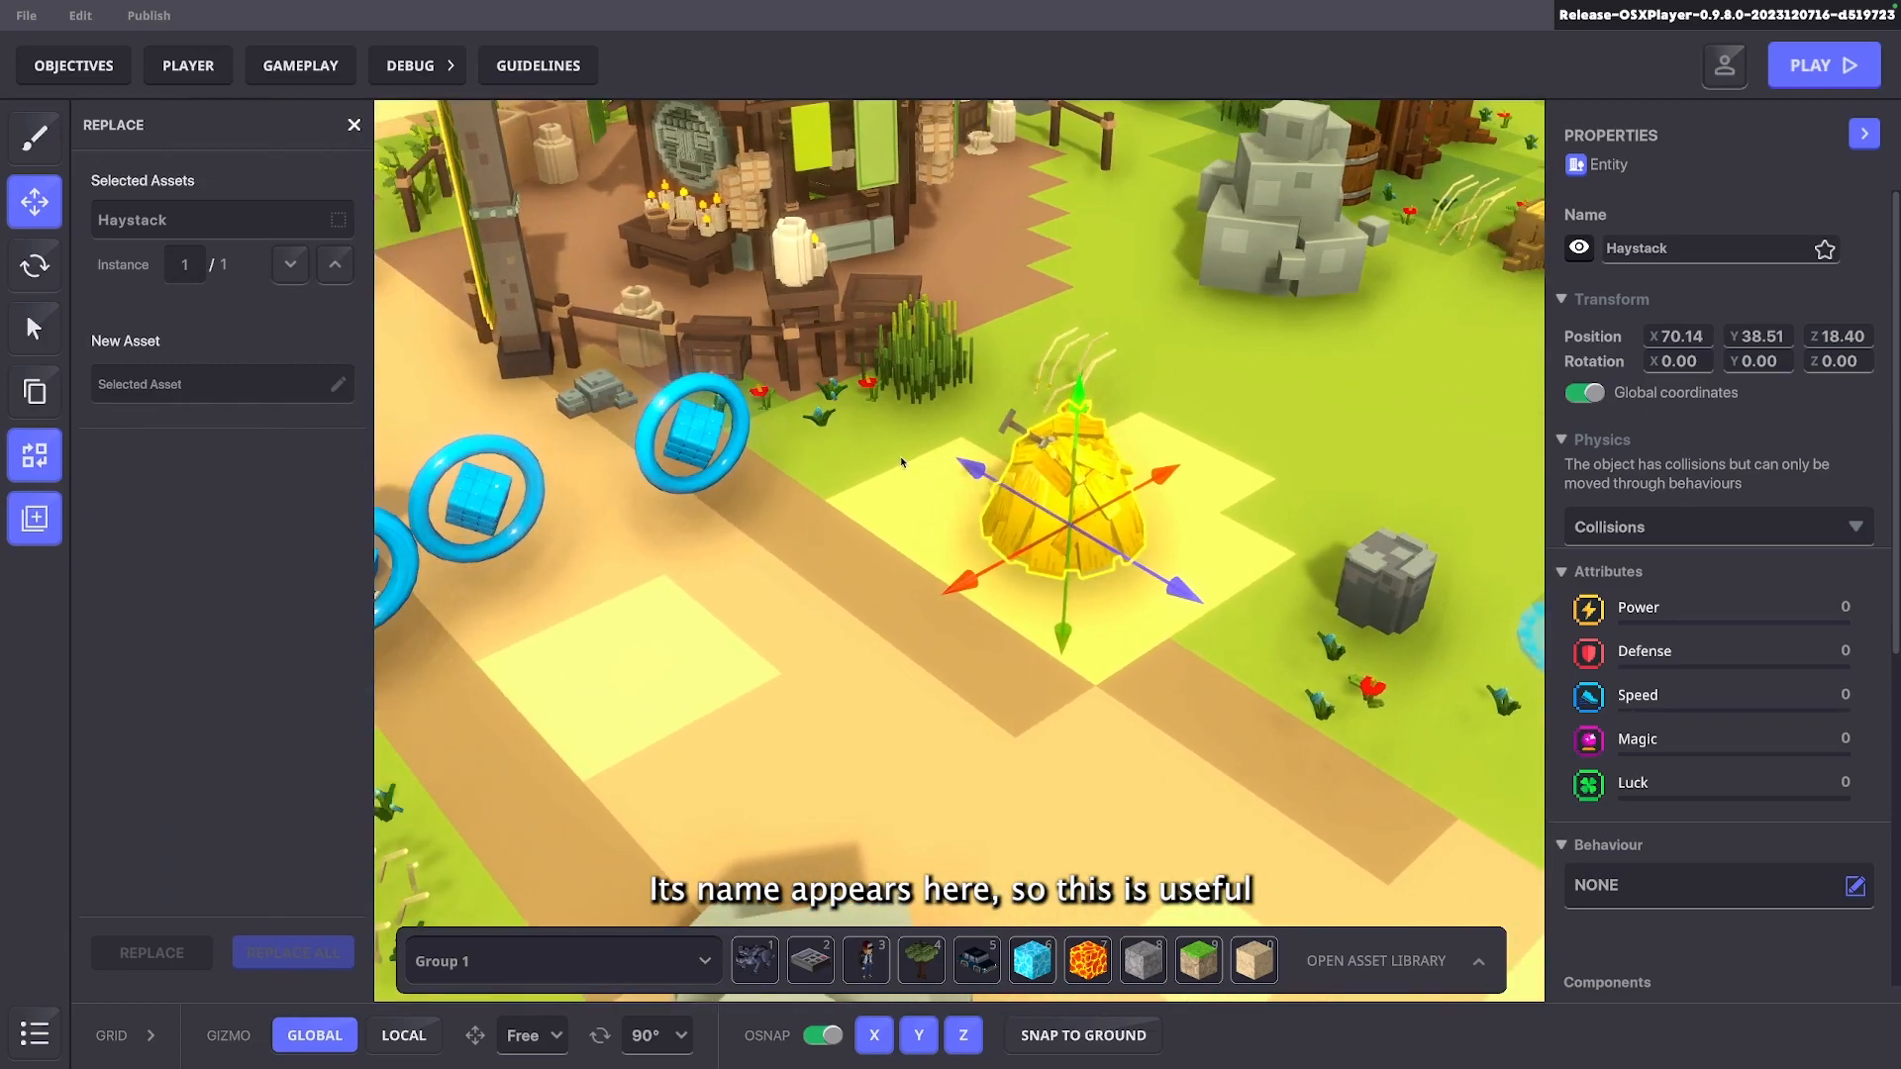
pyautogui.click(179, 392)
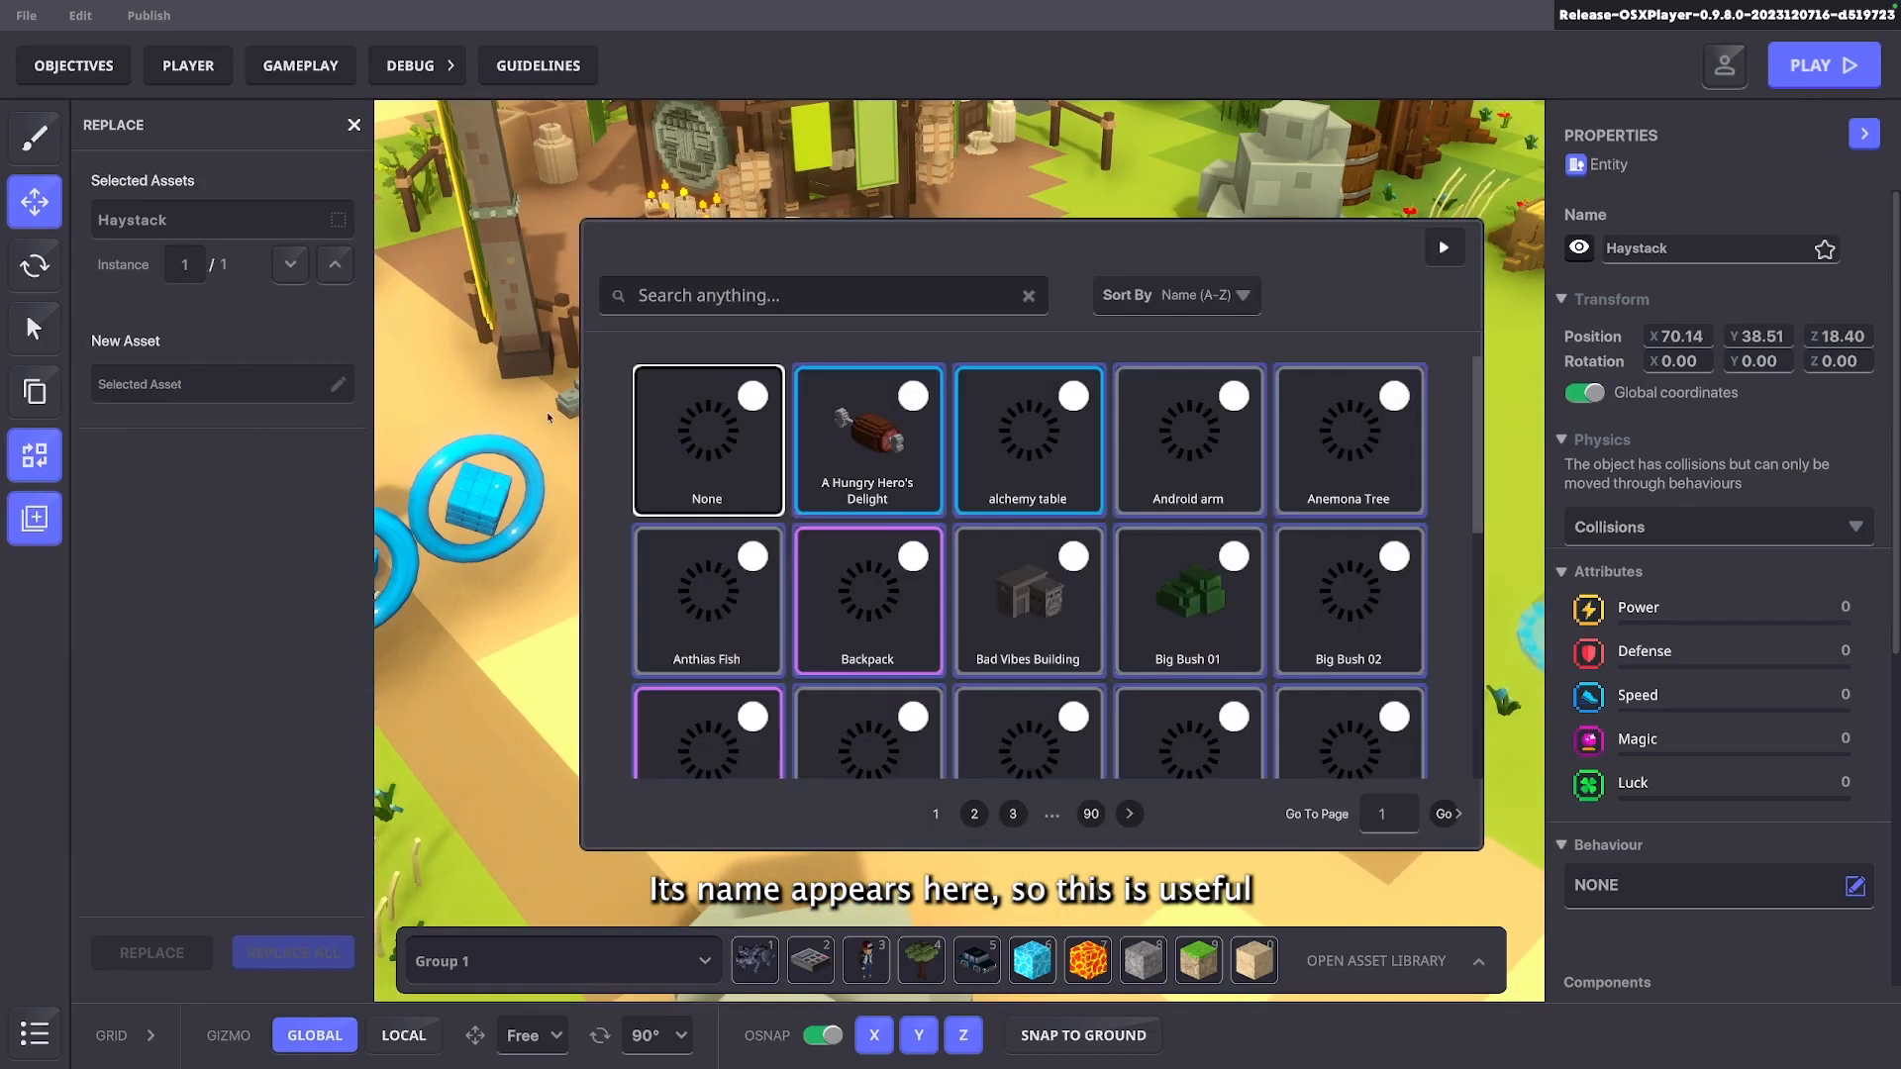
pyautogui.click(864, 432)
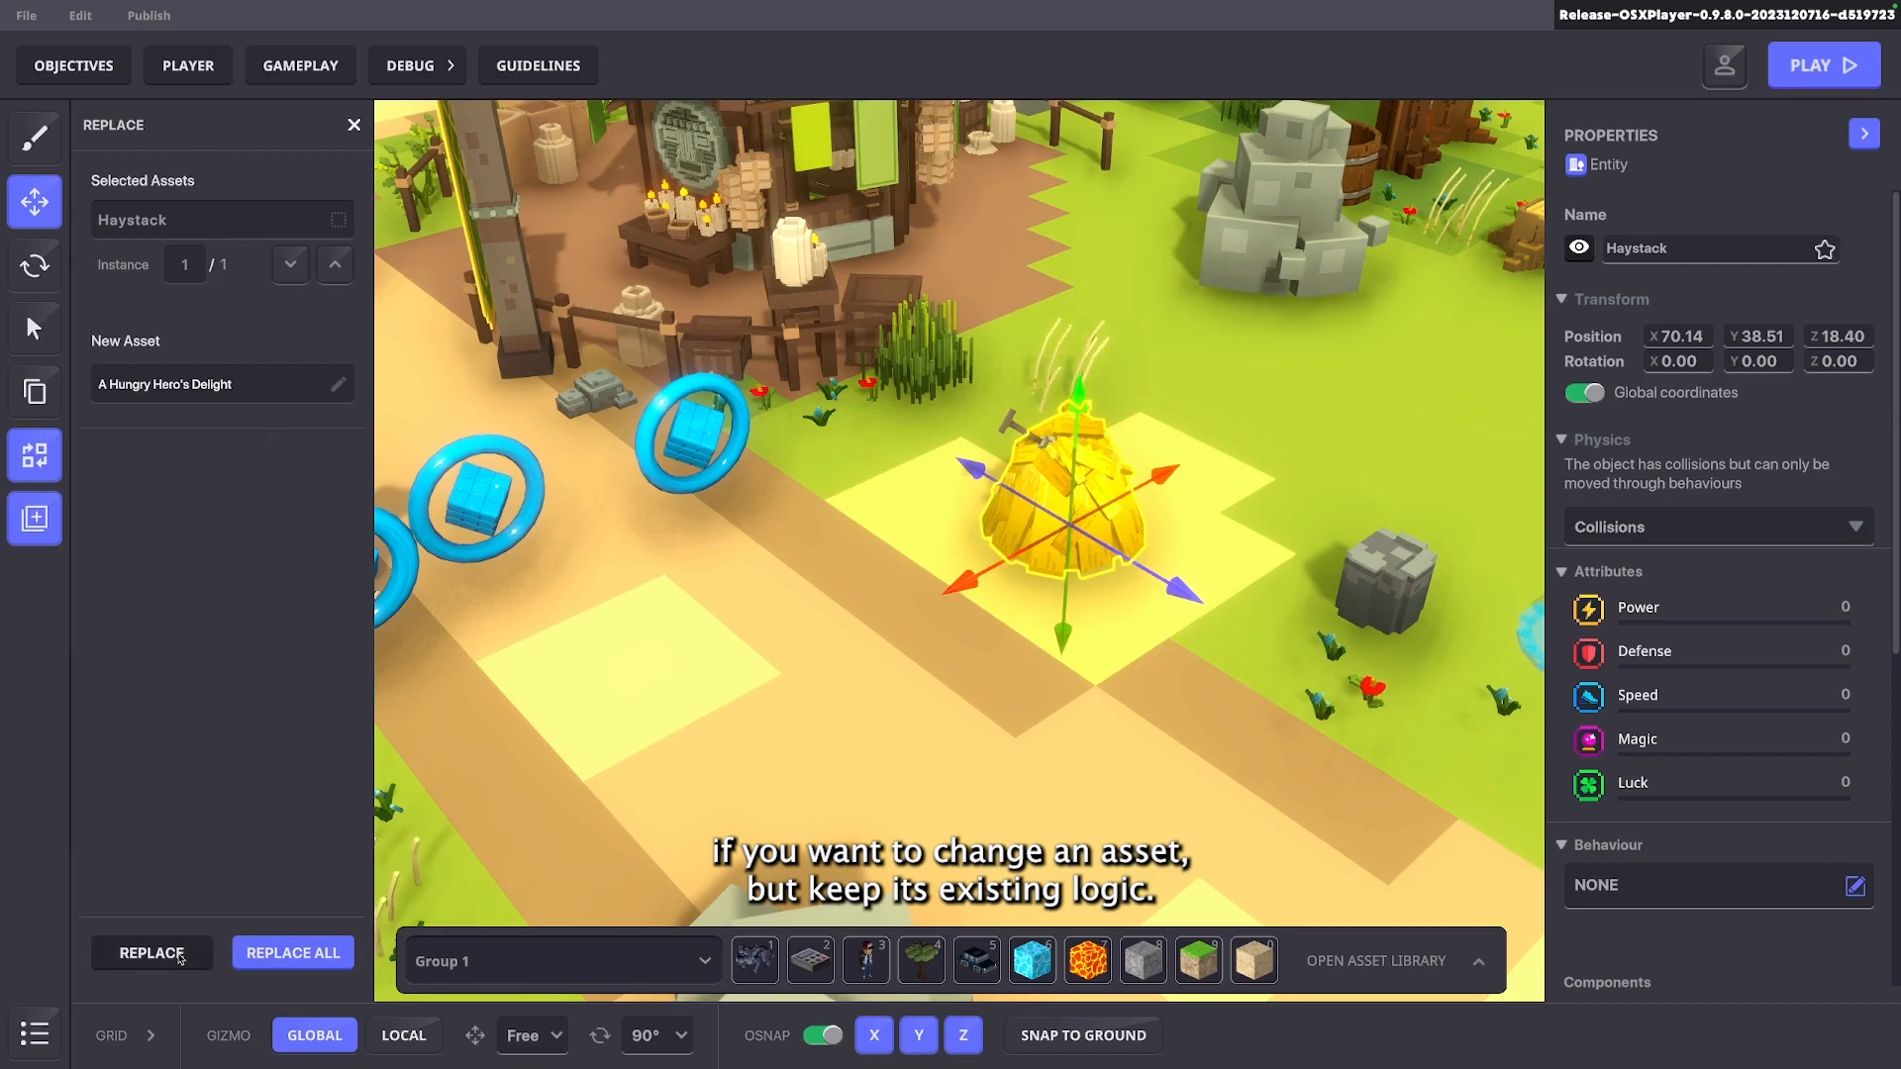
pyautogui.click(152, 953)
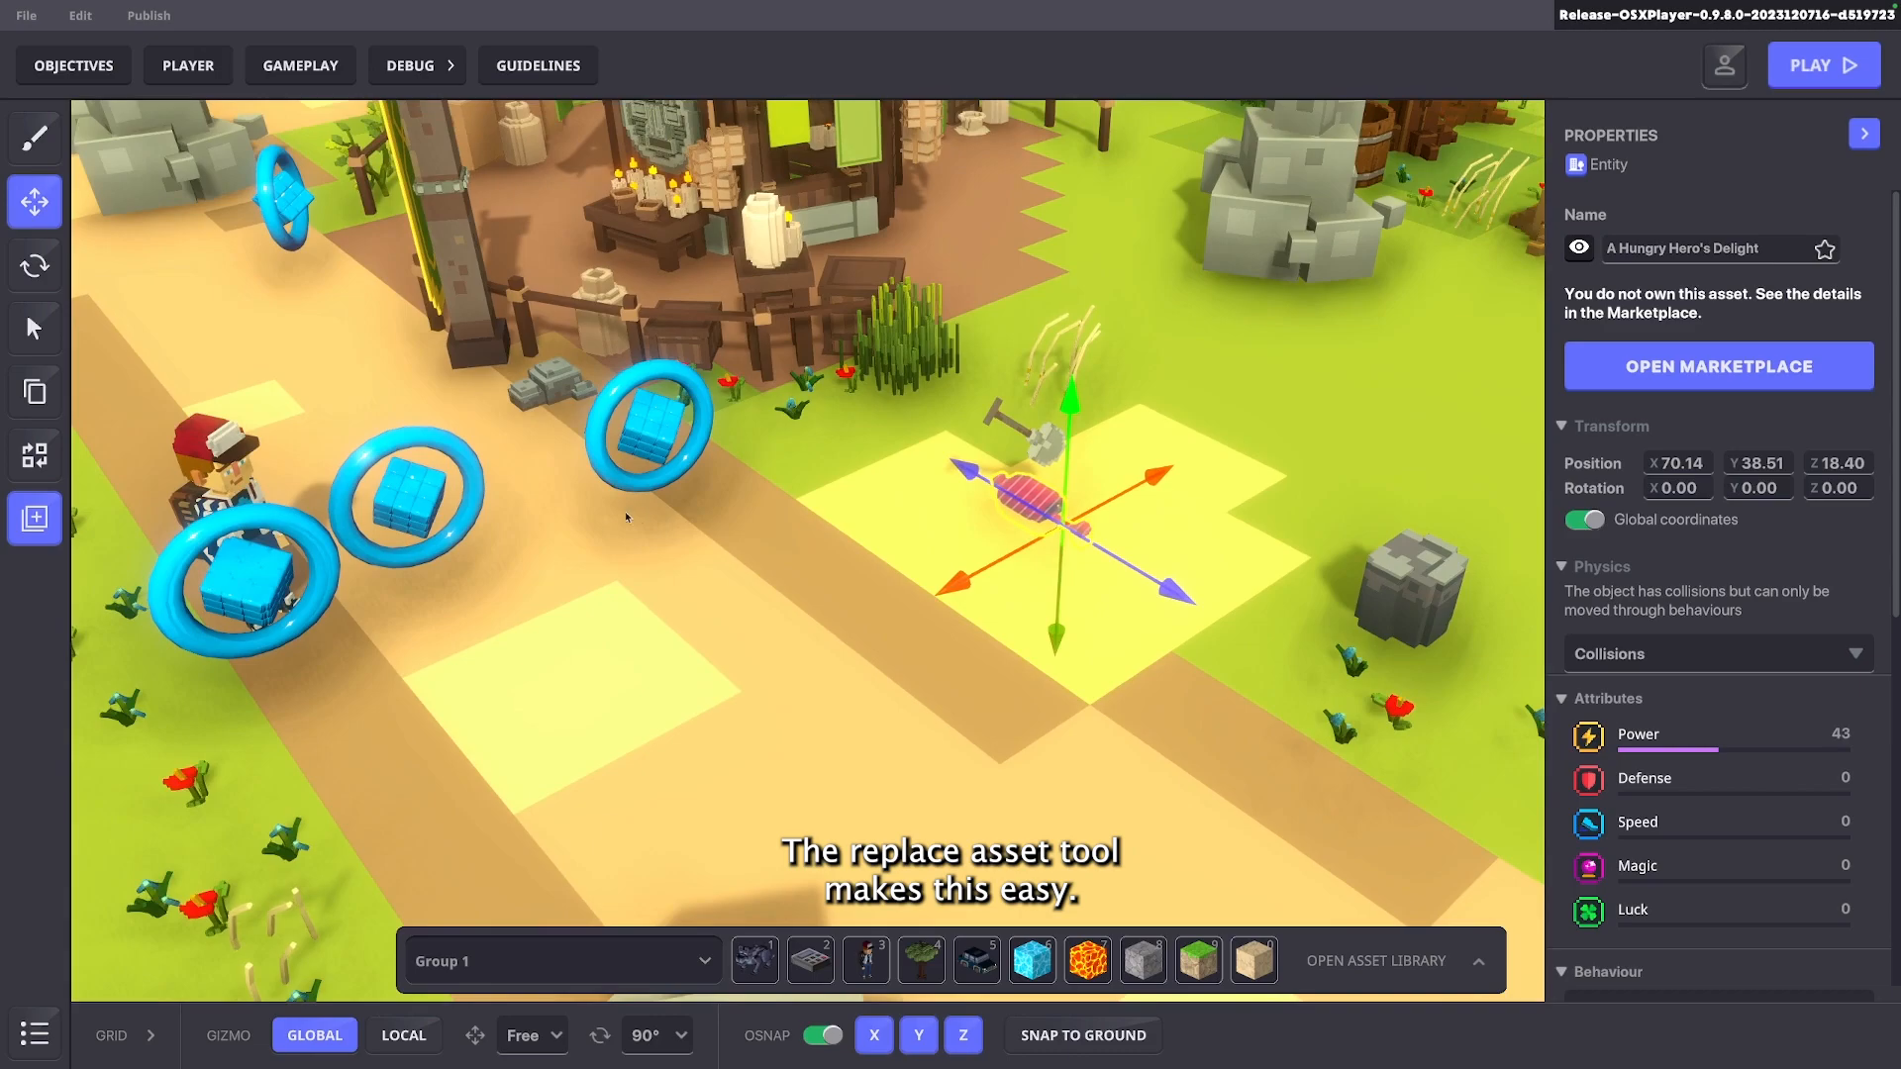
pyautogui.press('Escape')
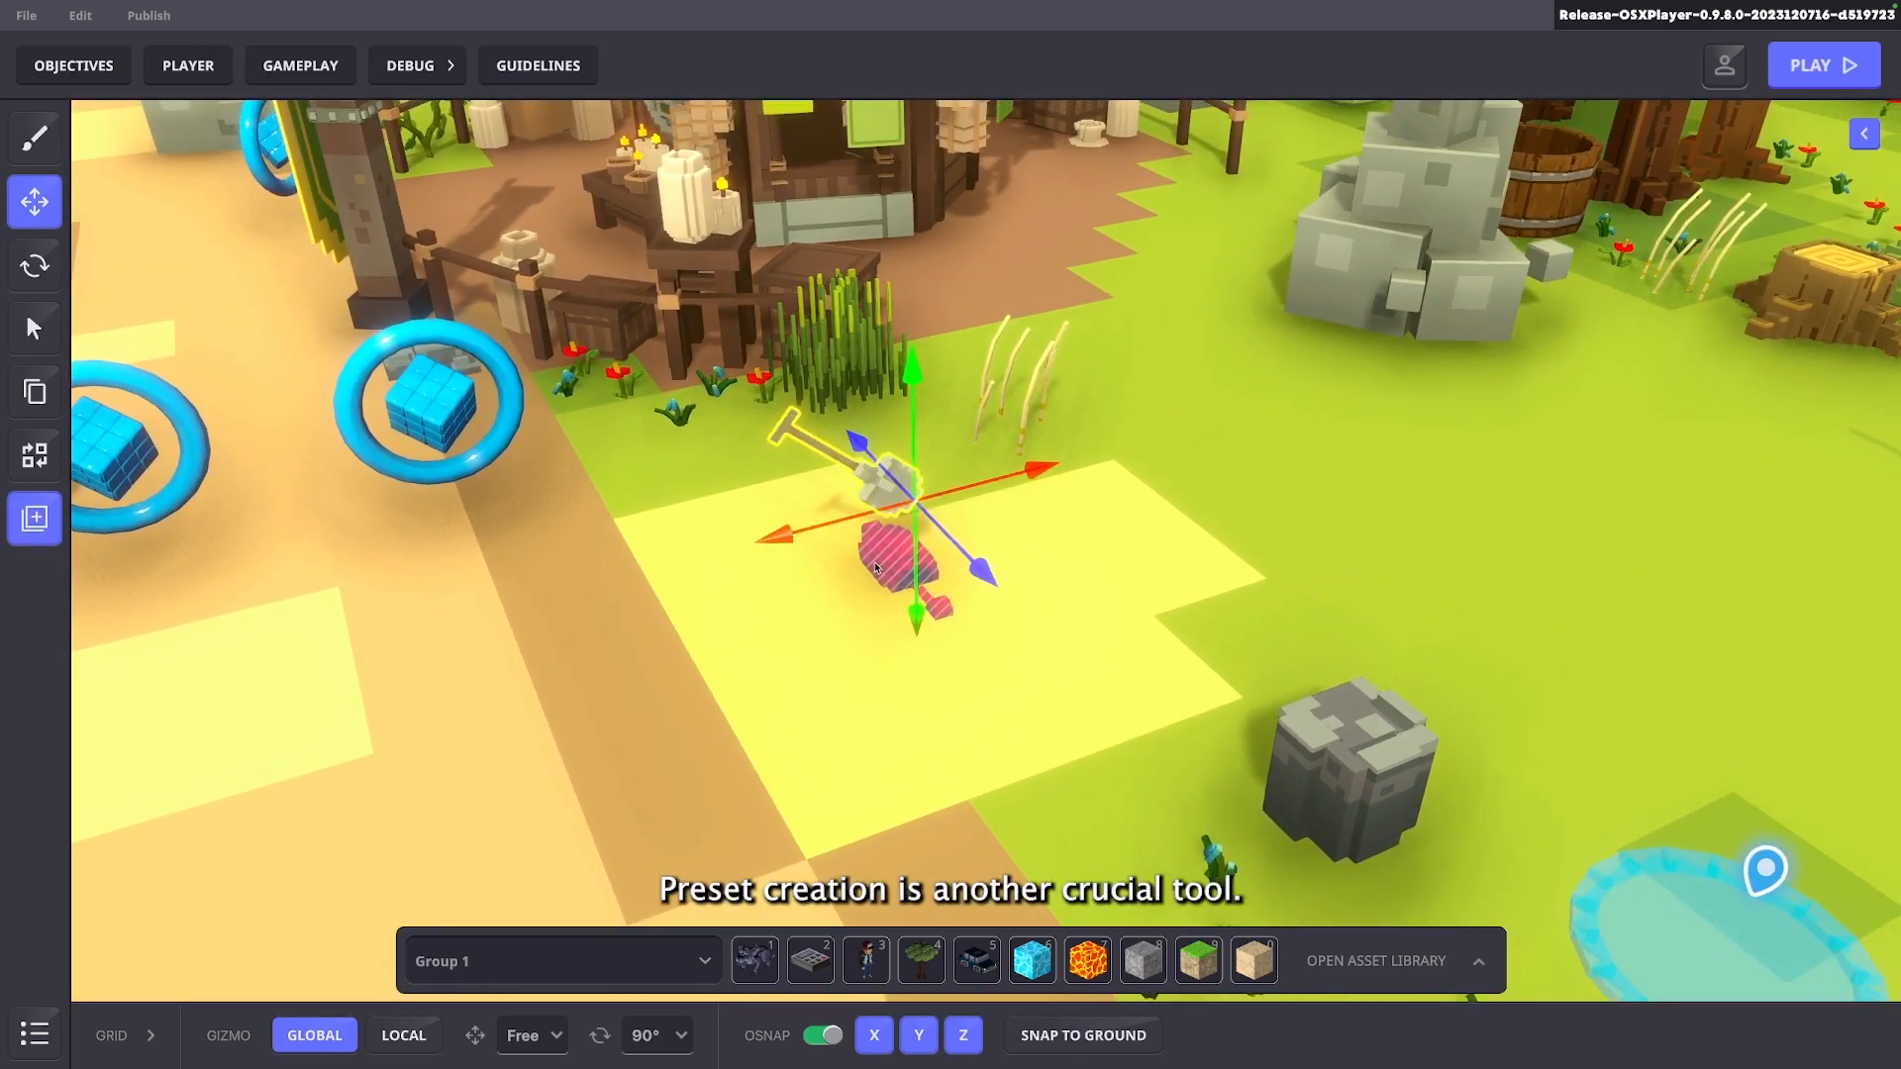
# Select the shovel together with the A Hungry Hero's Delight asset and open preset creation for them
pyautogui.click(775, 608)
pyautogui.click(904, 482)
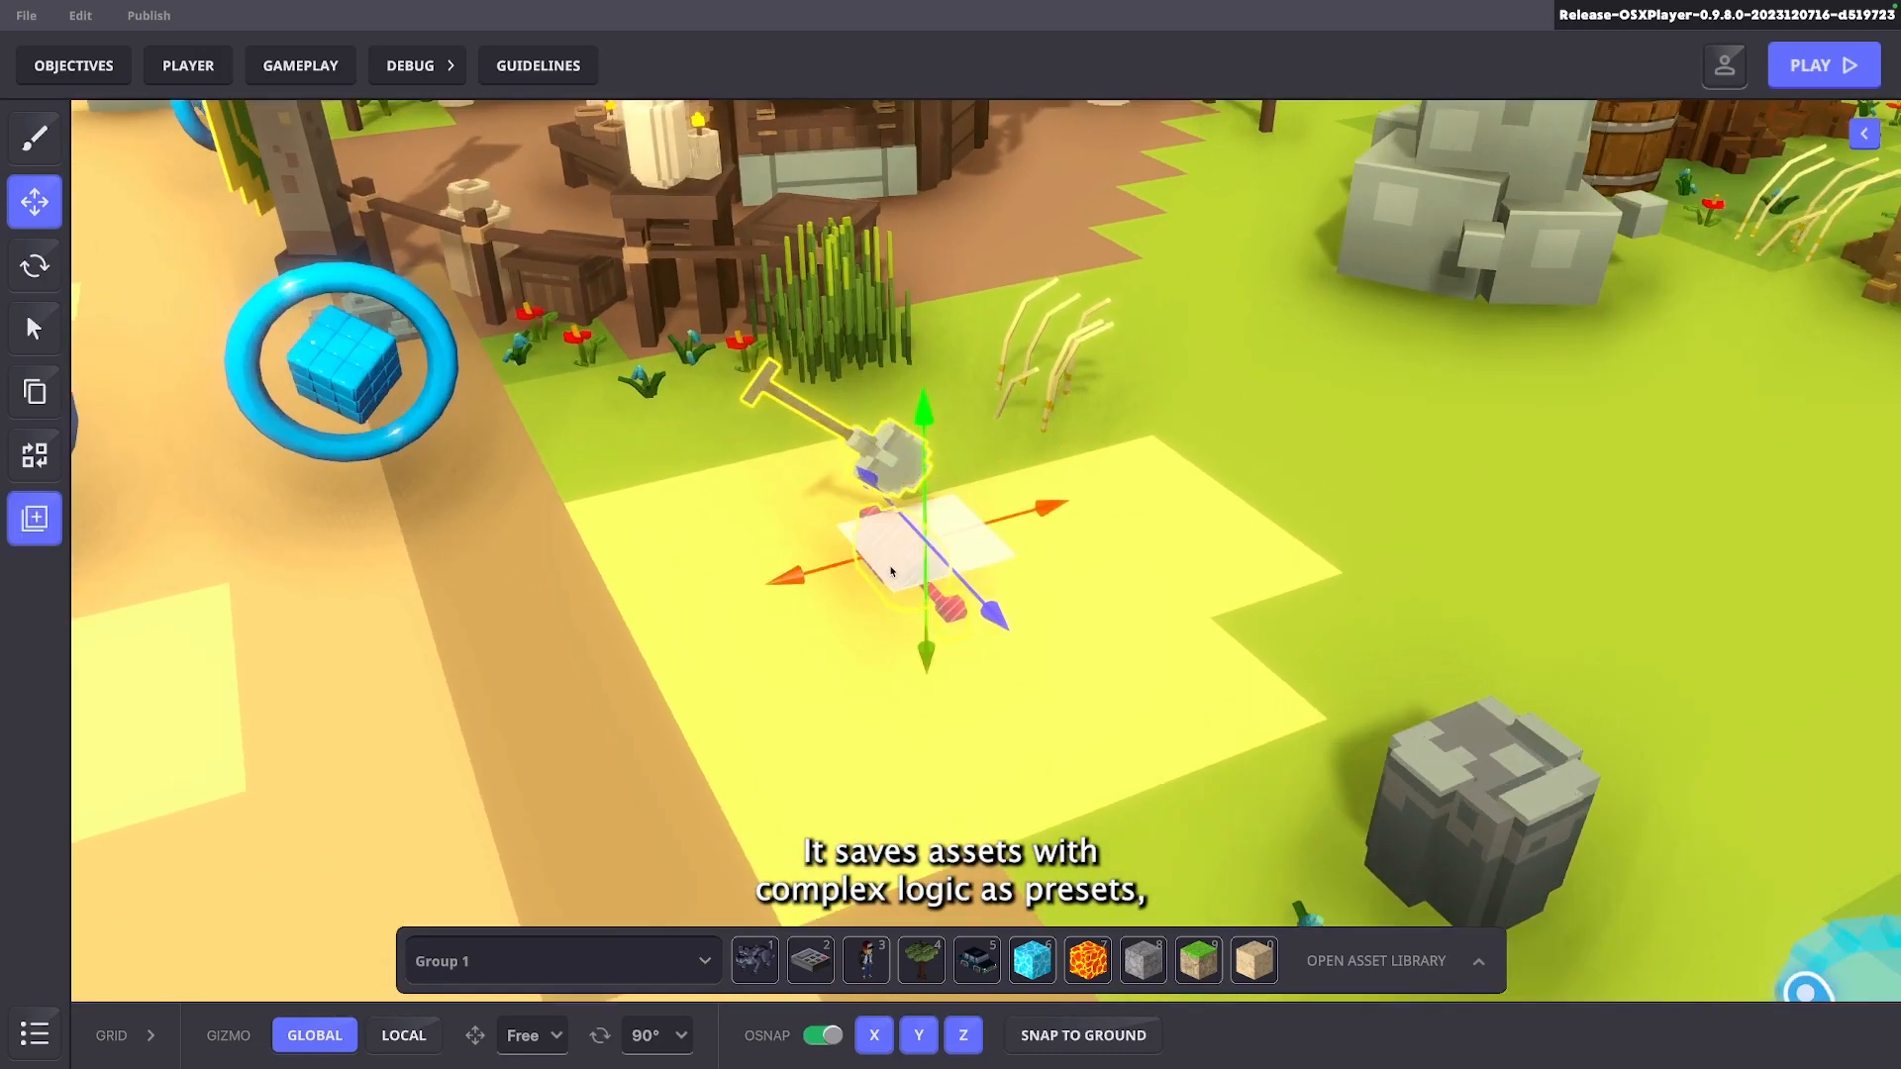
pyautogui.click(44, 518)
pyautogui.scroll(2, 709, 425)
pyautogui.click(709, 425)
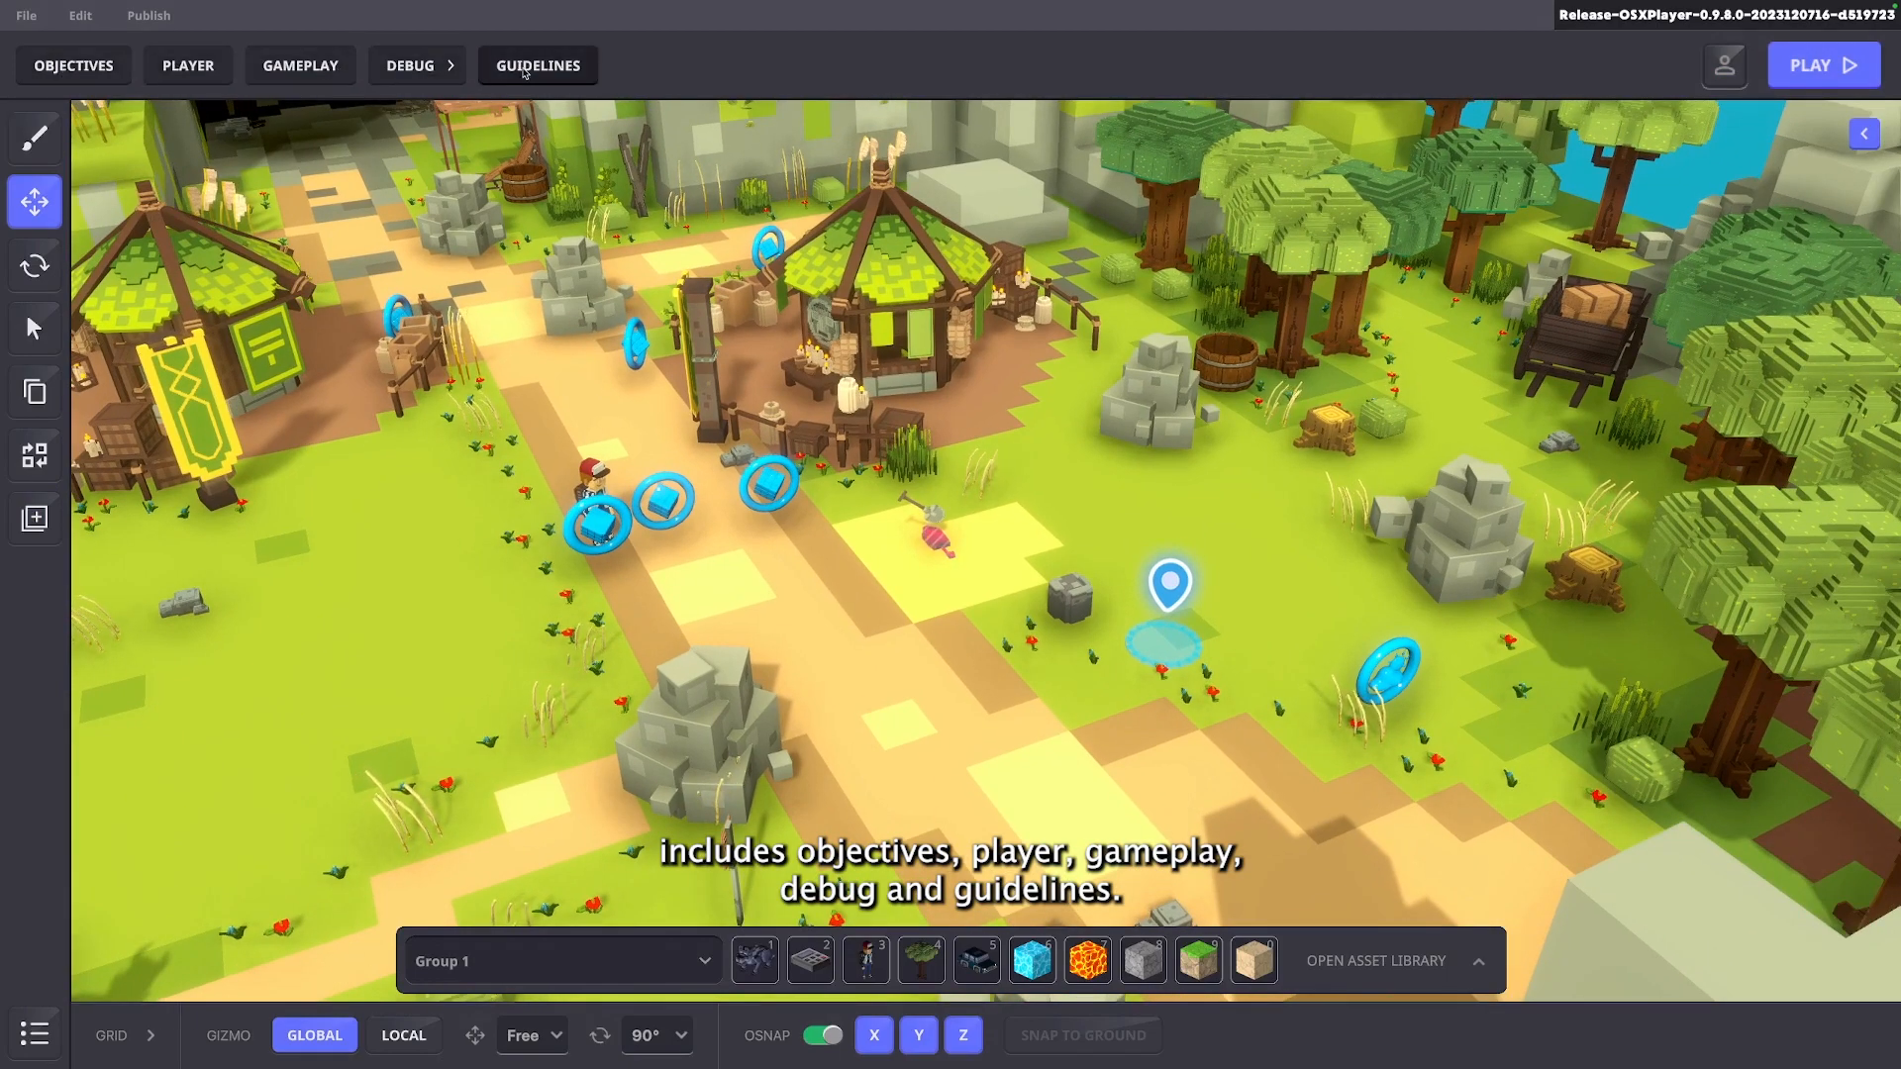
# Add a new quest with default settings to the game's objectives
pyautogui.click(44, 74)
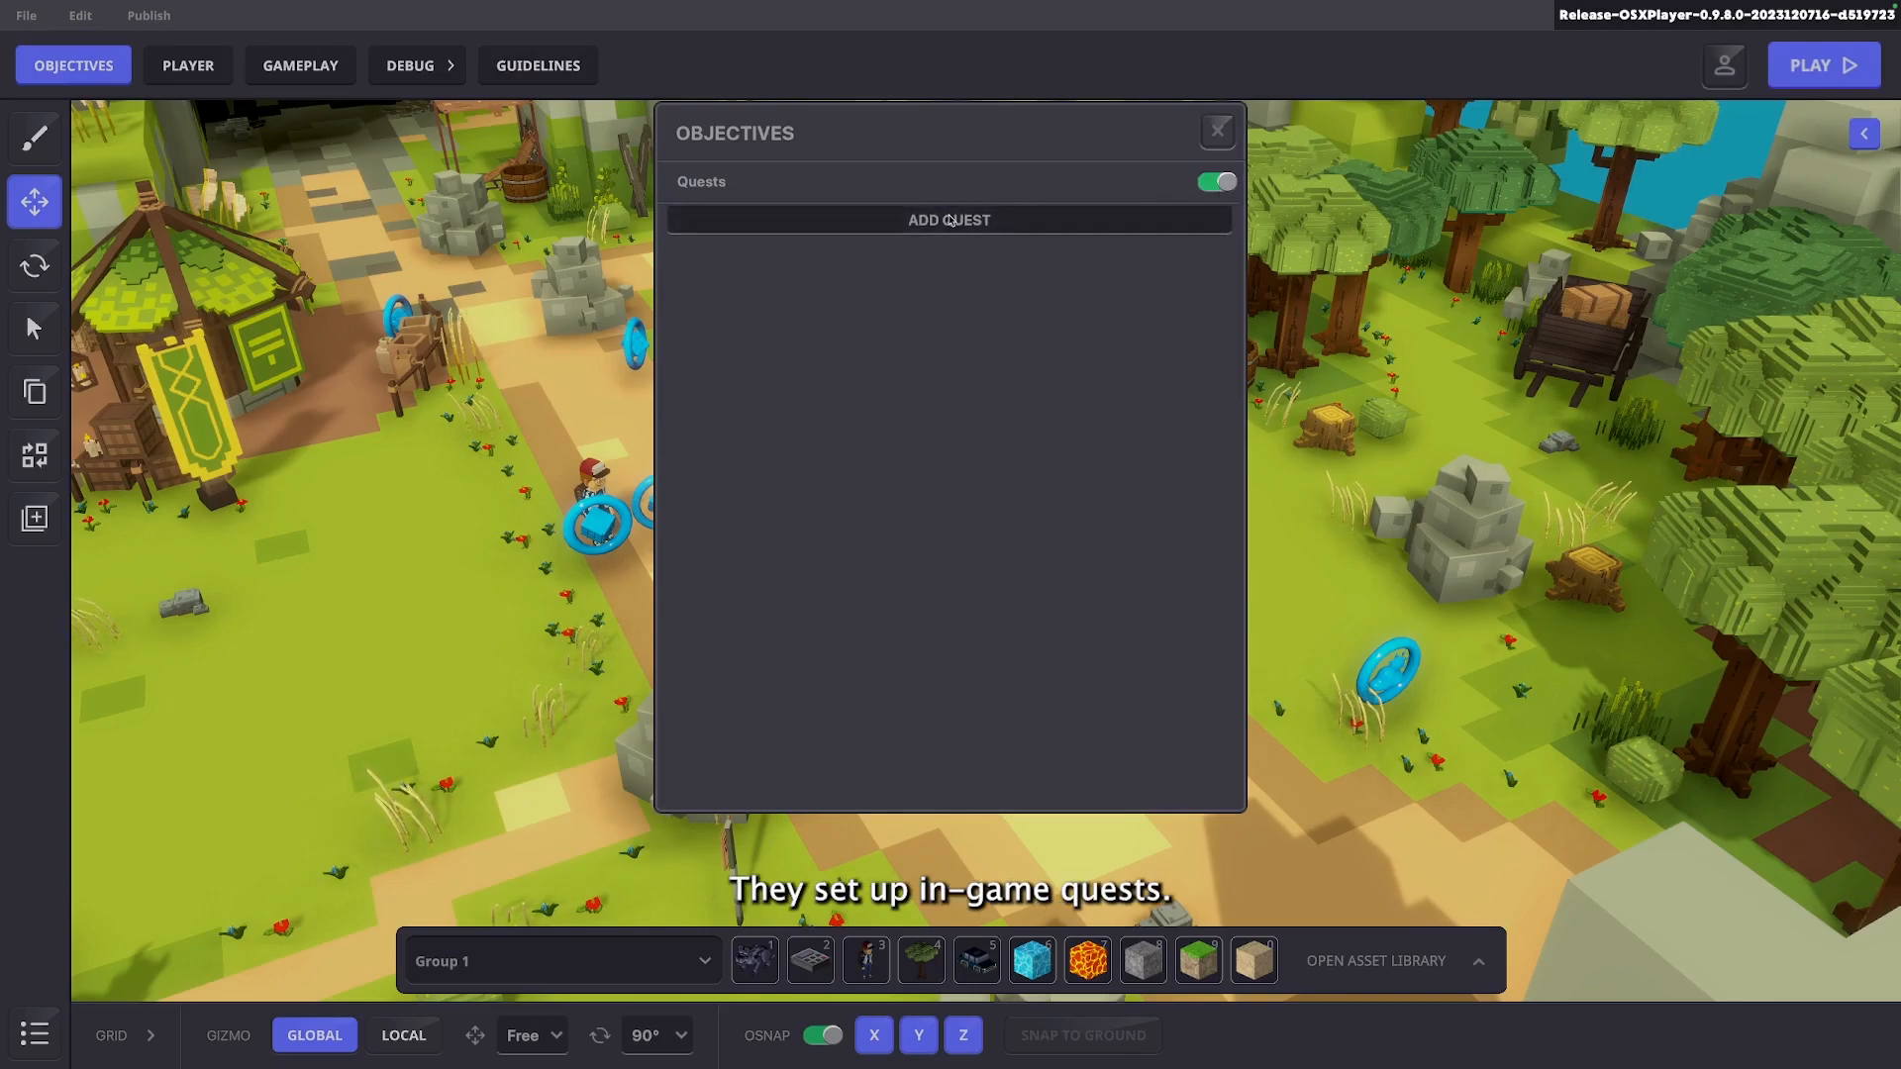
pyautogui.click(1029, 220)
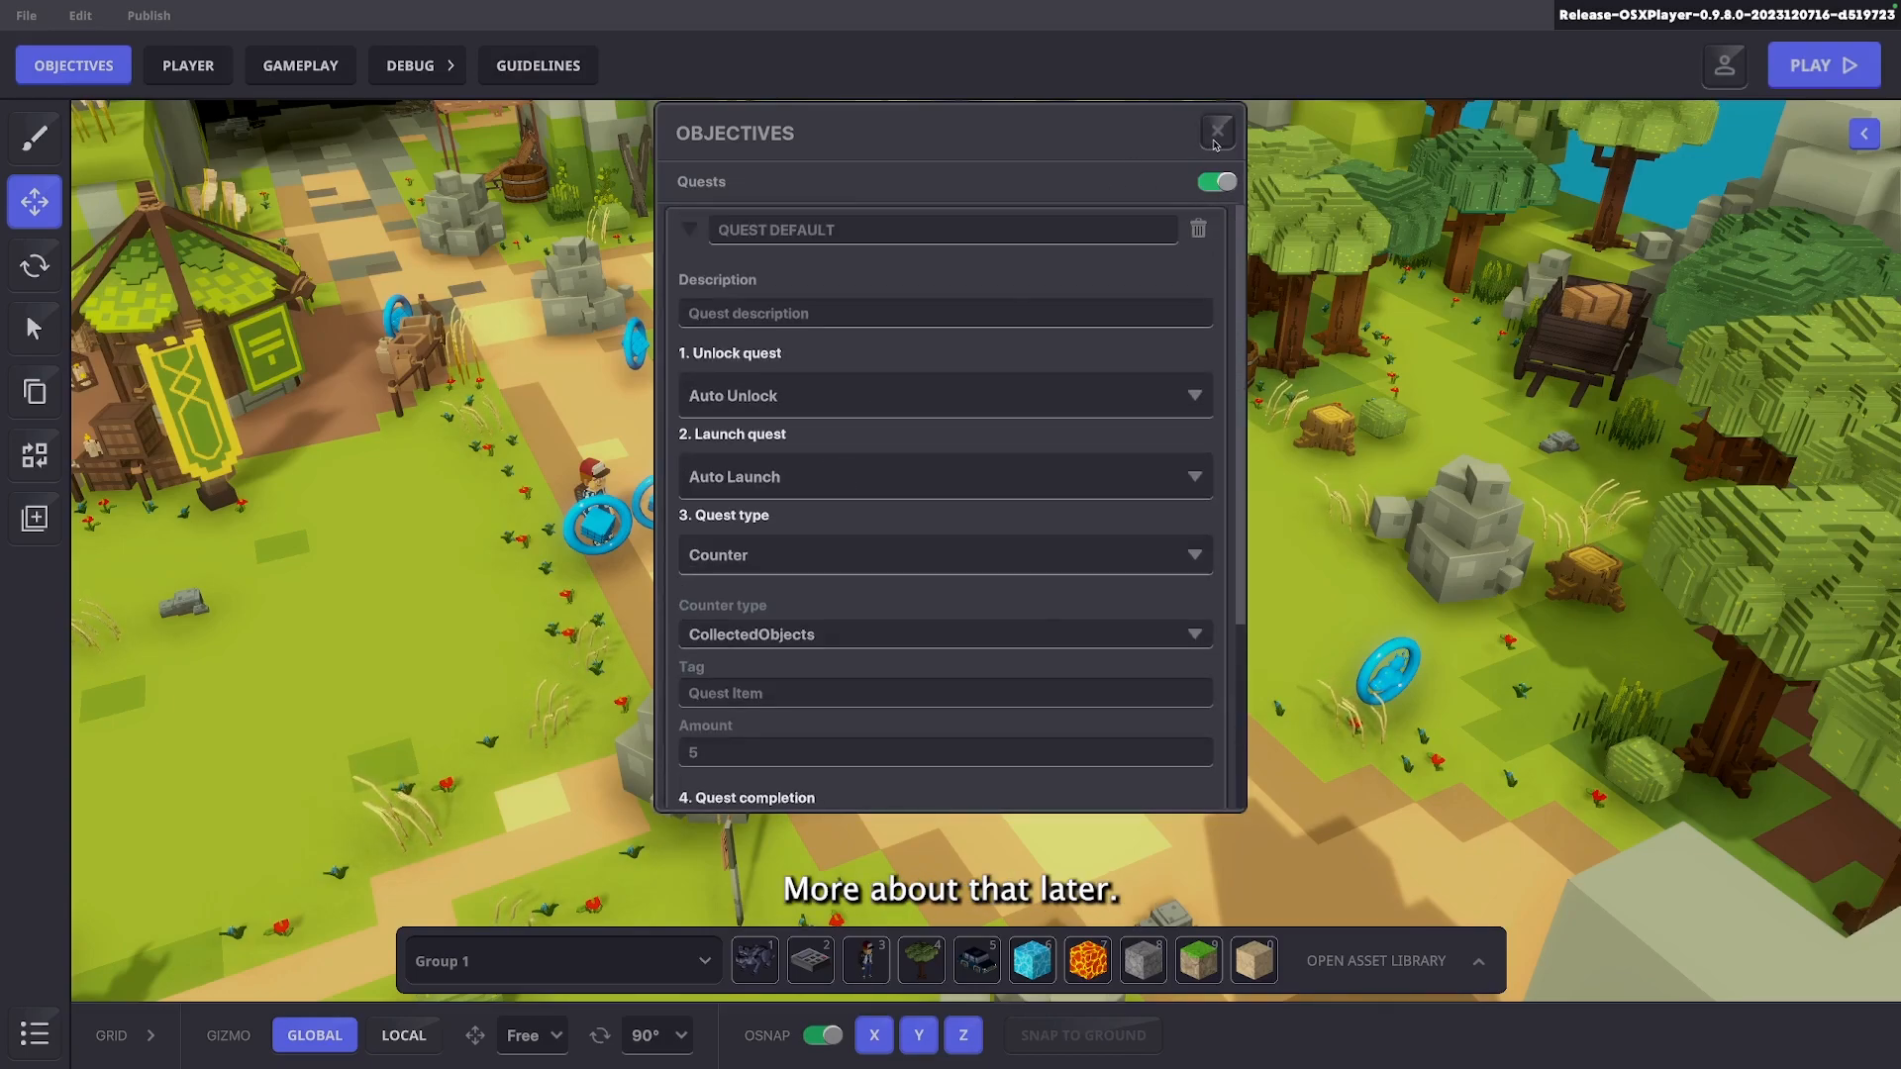
pyautogui.click(1214, 141)
# Equip the custom avatar with the Riddlerz Hat as head gear and playtest the game
pyautogui.click(184, 74)
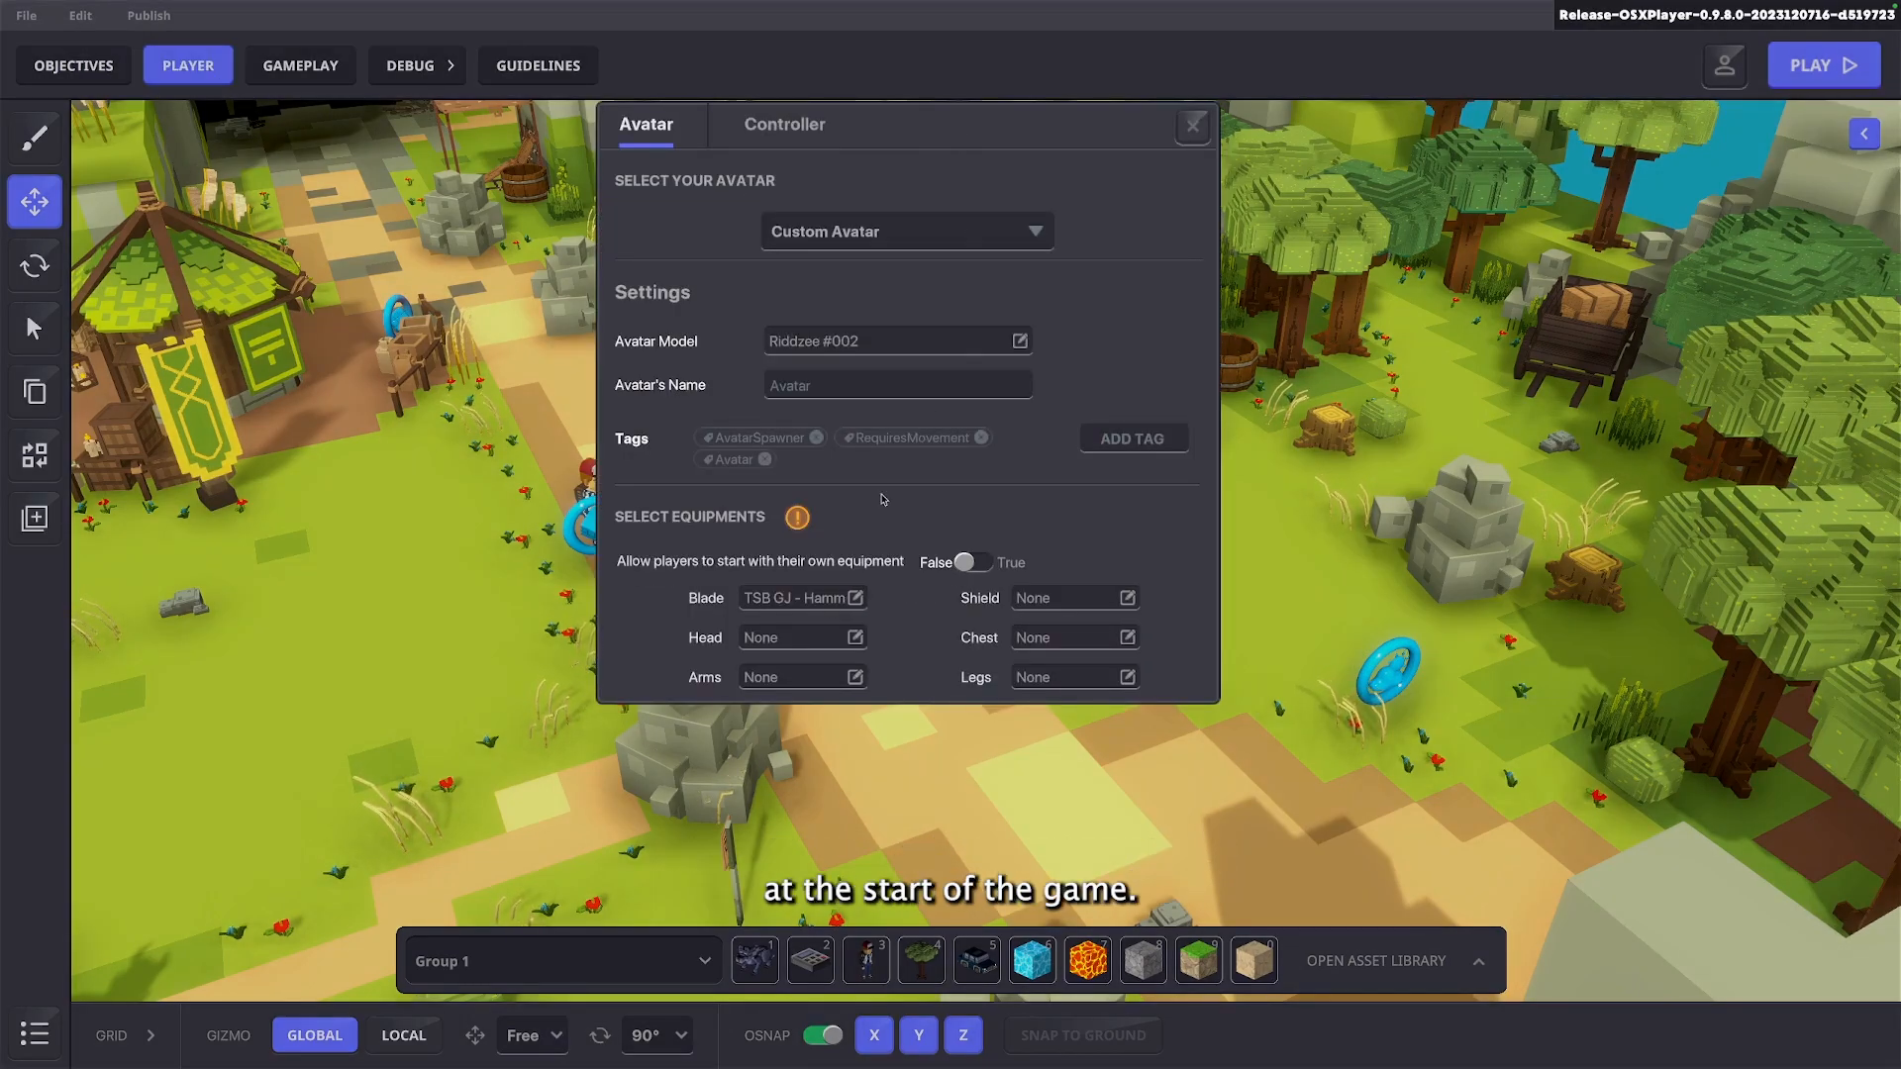
pyautogui.click(783, 645)
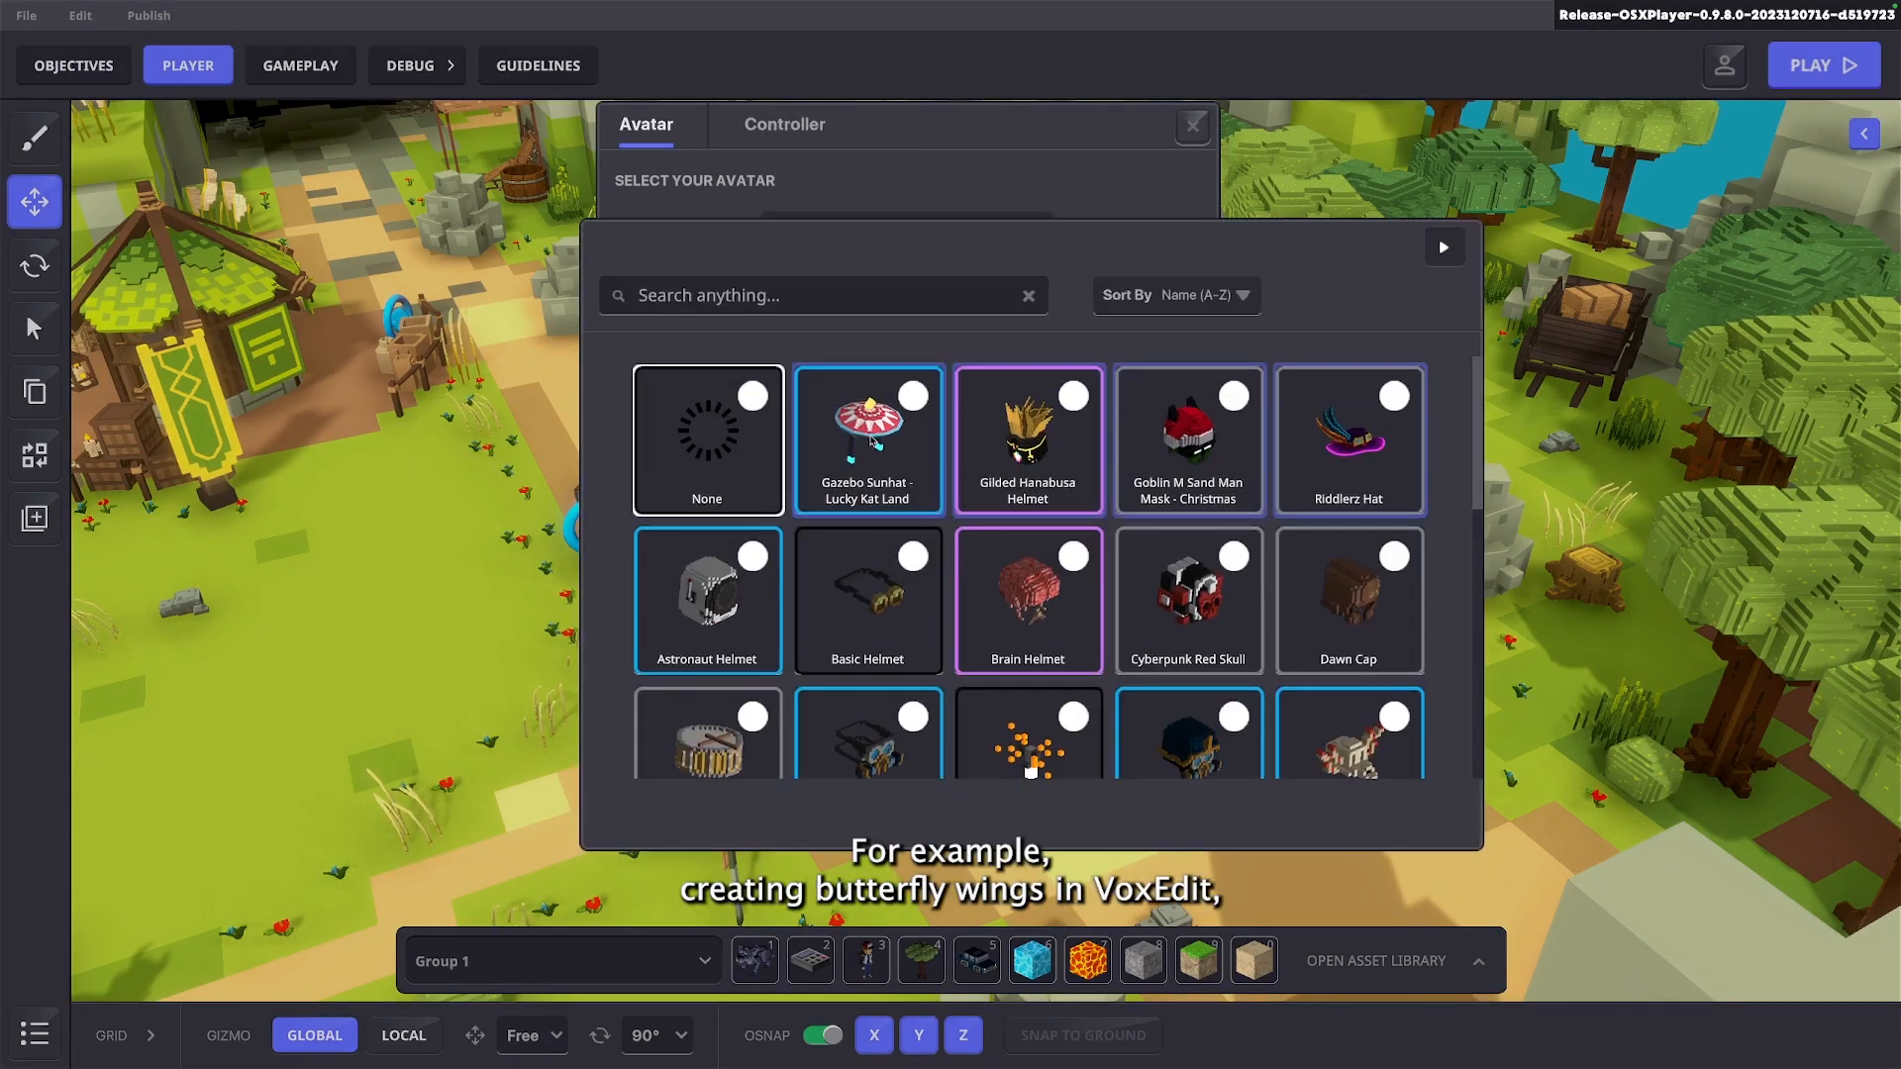
pyautogui.click(1334, 448)
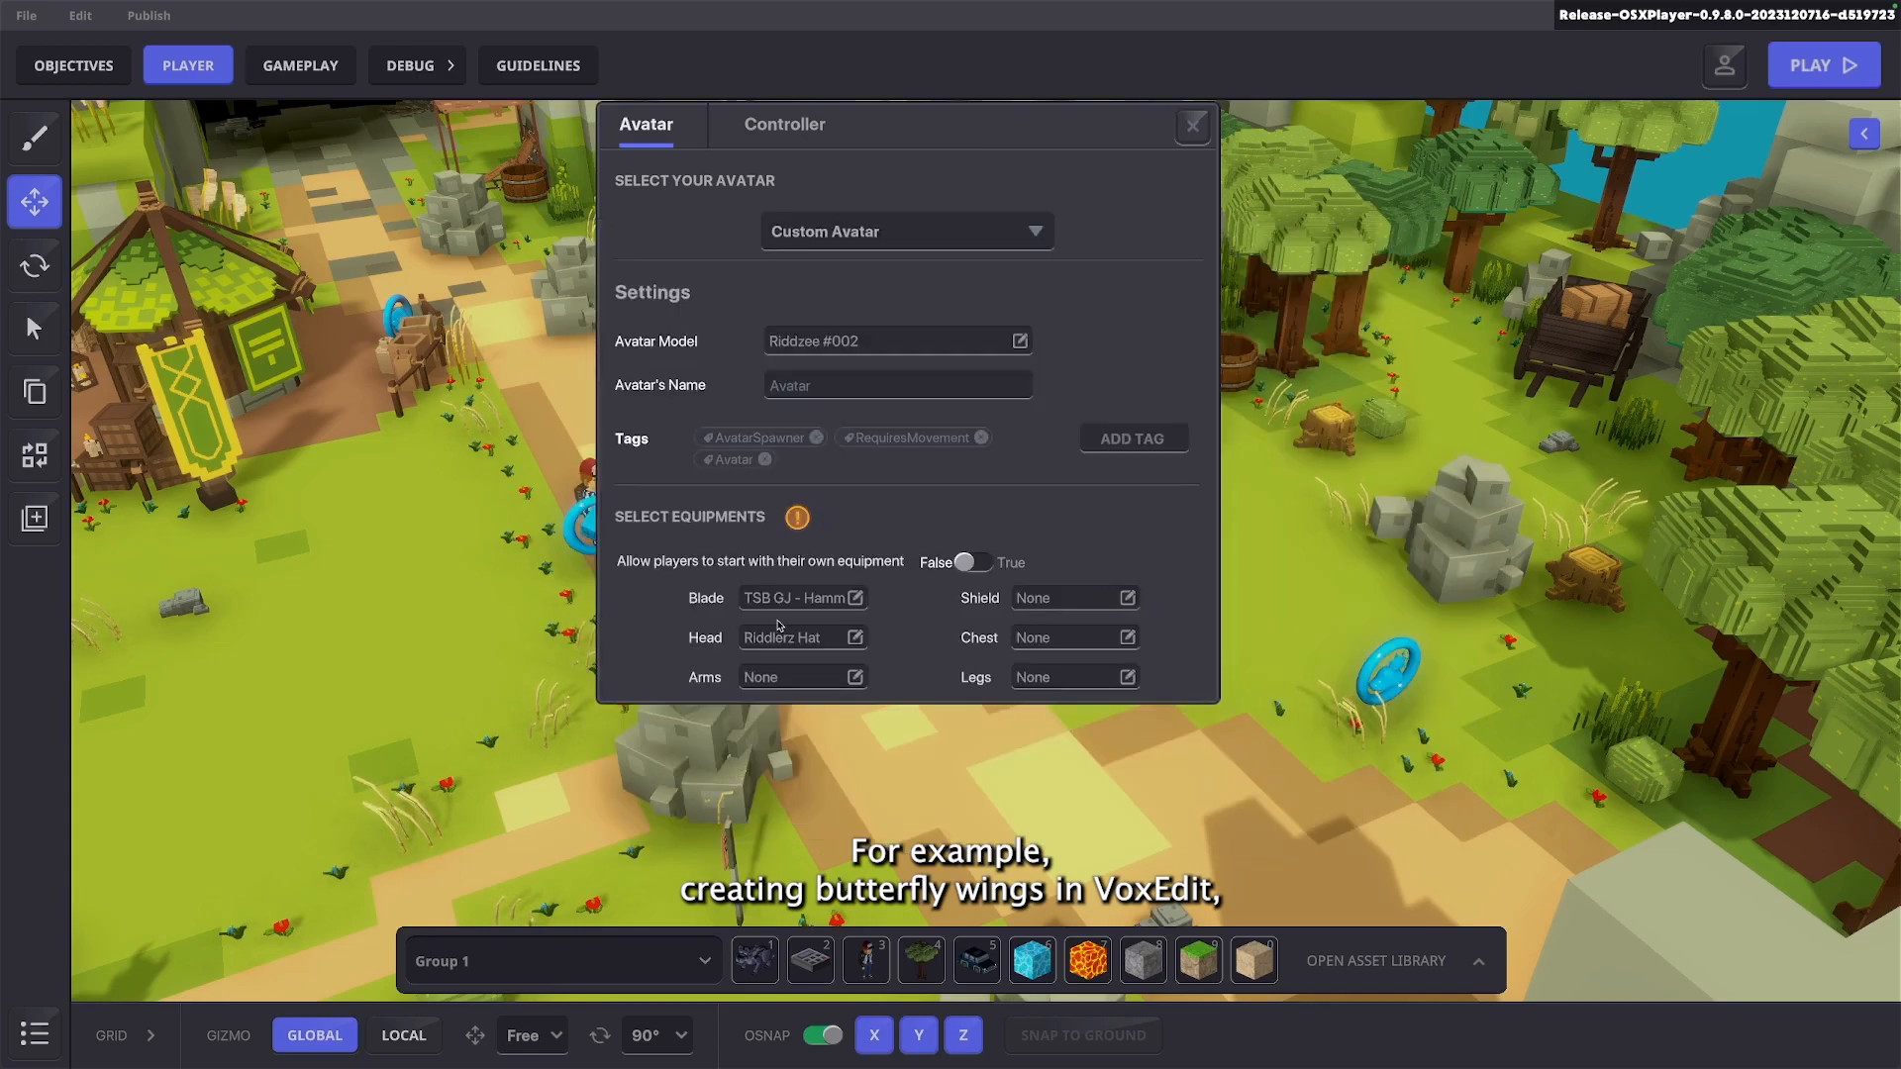
pyautogui.click(1196, 126)
pyautogui.click(1824, 67)
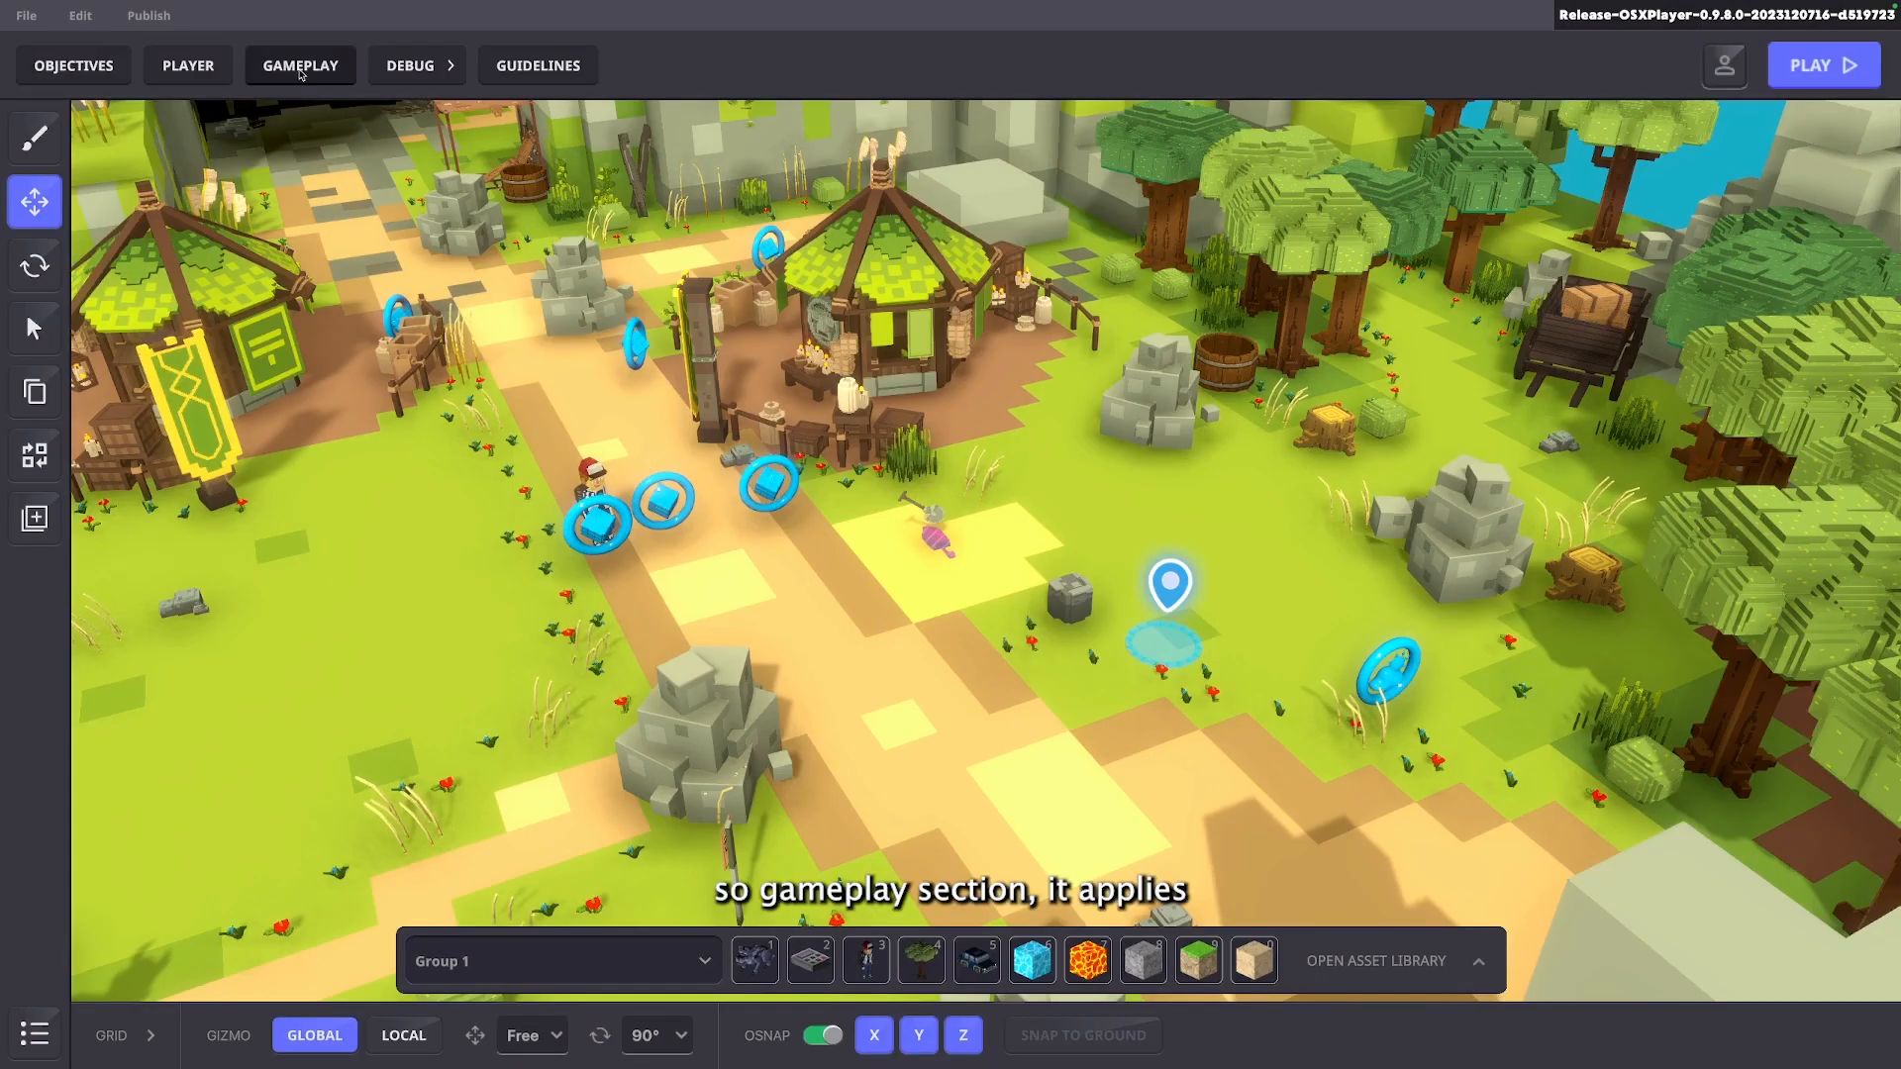
# Enable the gameplay start screen with the level name GameMaker Tutorial and the description "Hi!"
pyautogui.click(300, 66)
pyautogui.click(451, 187)
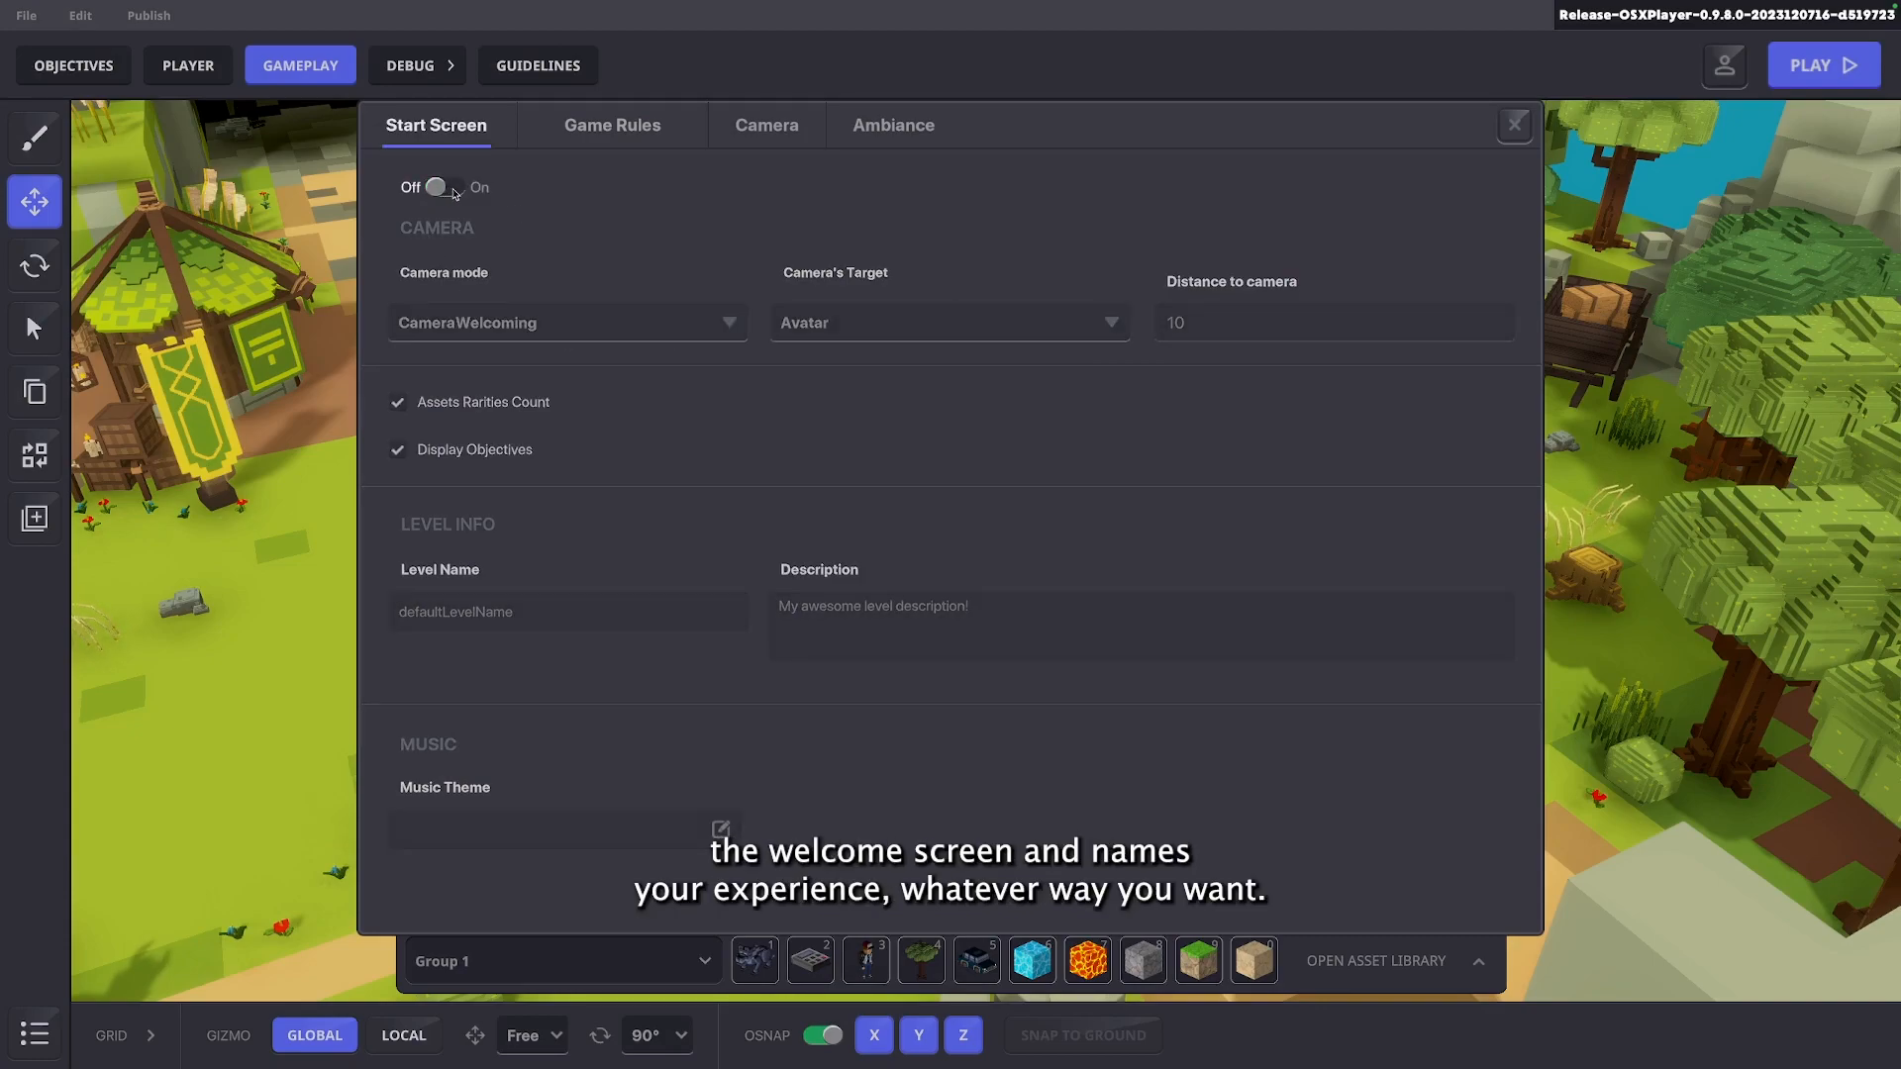
pyautogui.click(558, 619)
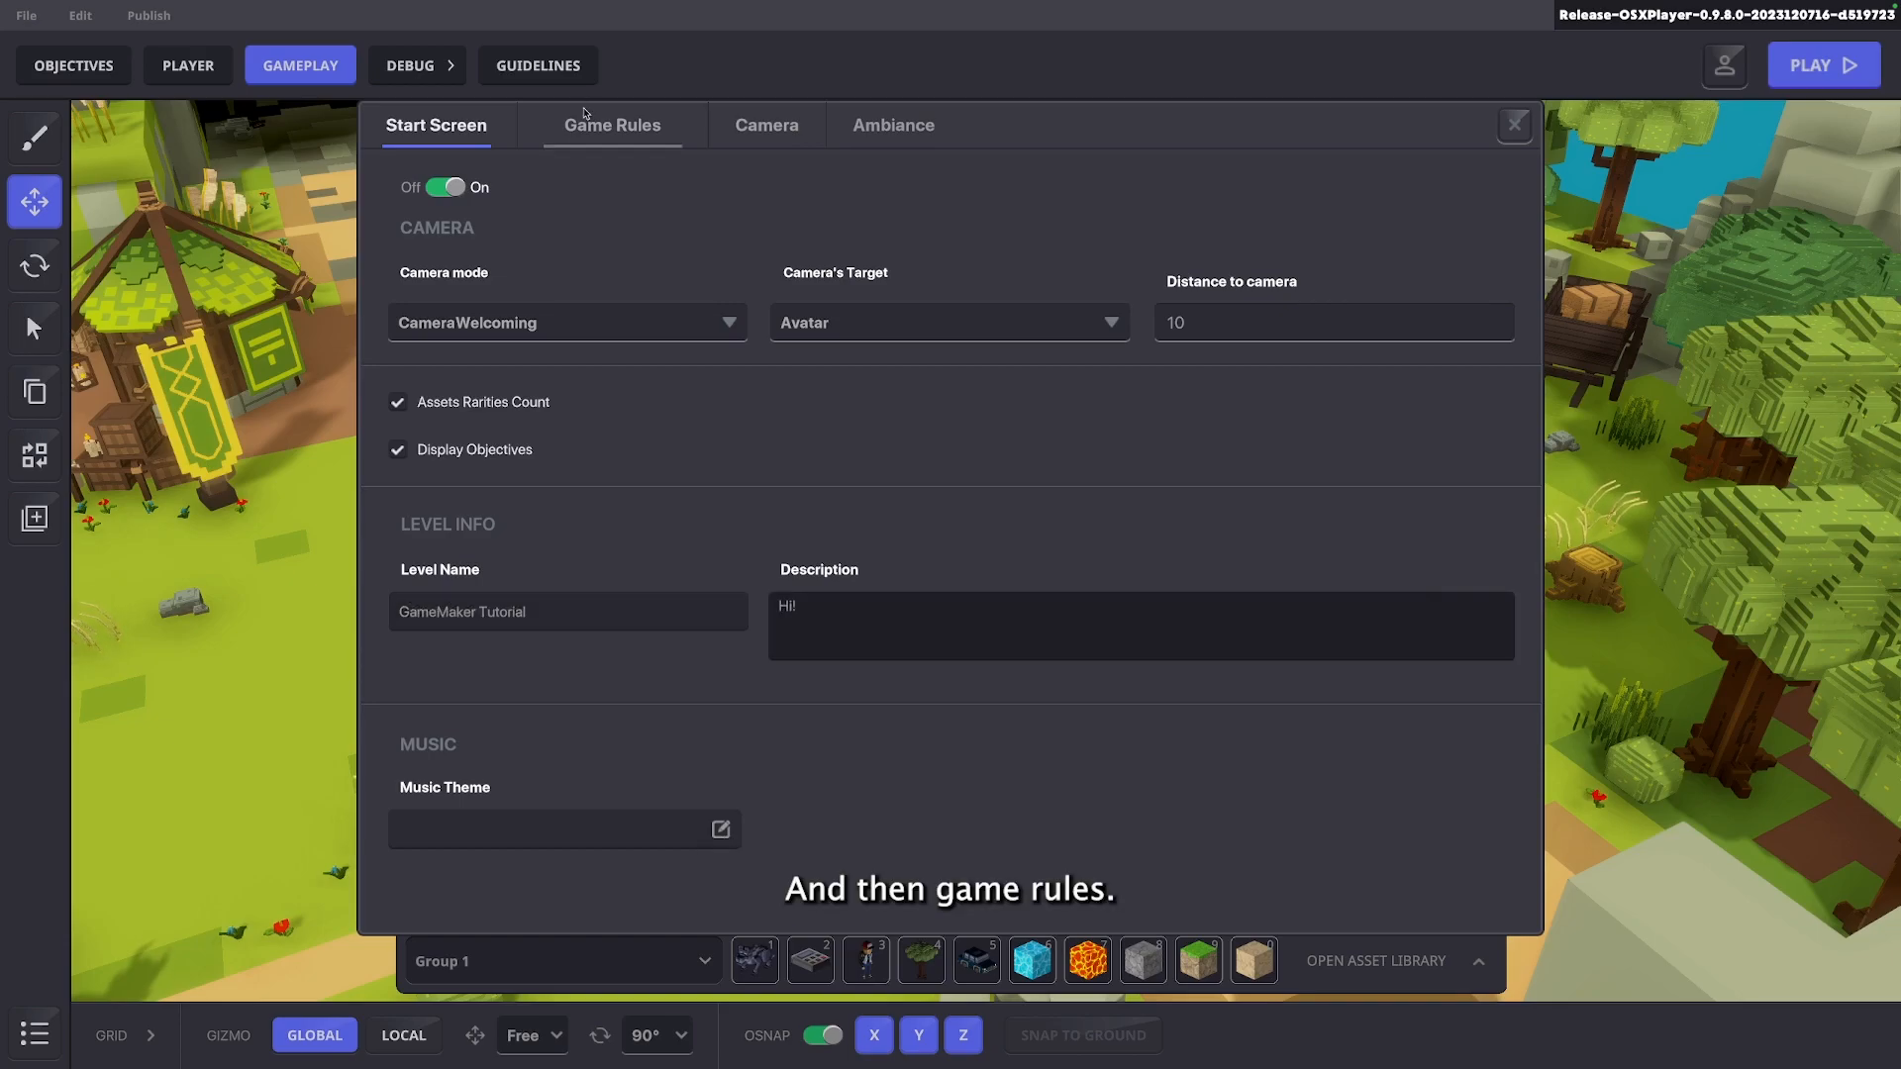
# Examine the rule blocks on the Game Rules board, including the money, purchase and number comparison rules
pyautogui.scroll(-5, 795, 412)
pyautogui.moveTo(665, 414); pyautogui.dragTo(979, 800)
pyautogui.moveTo(729, 461); pyautogui.dragTo(597, 620)
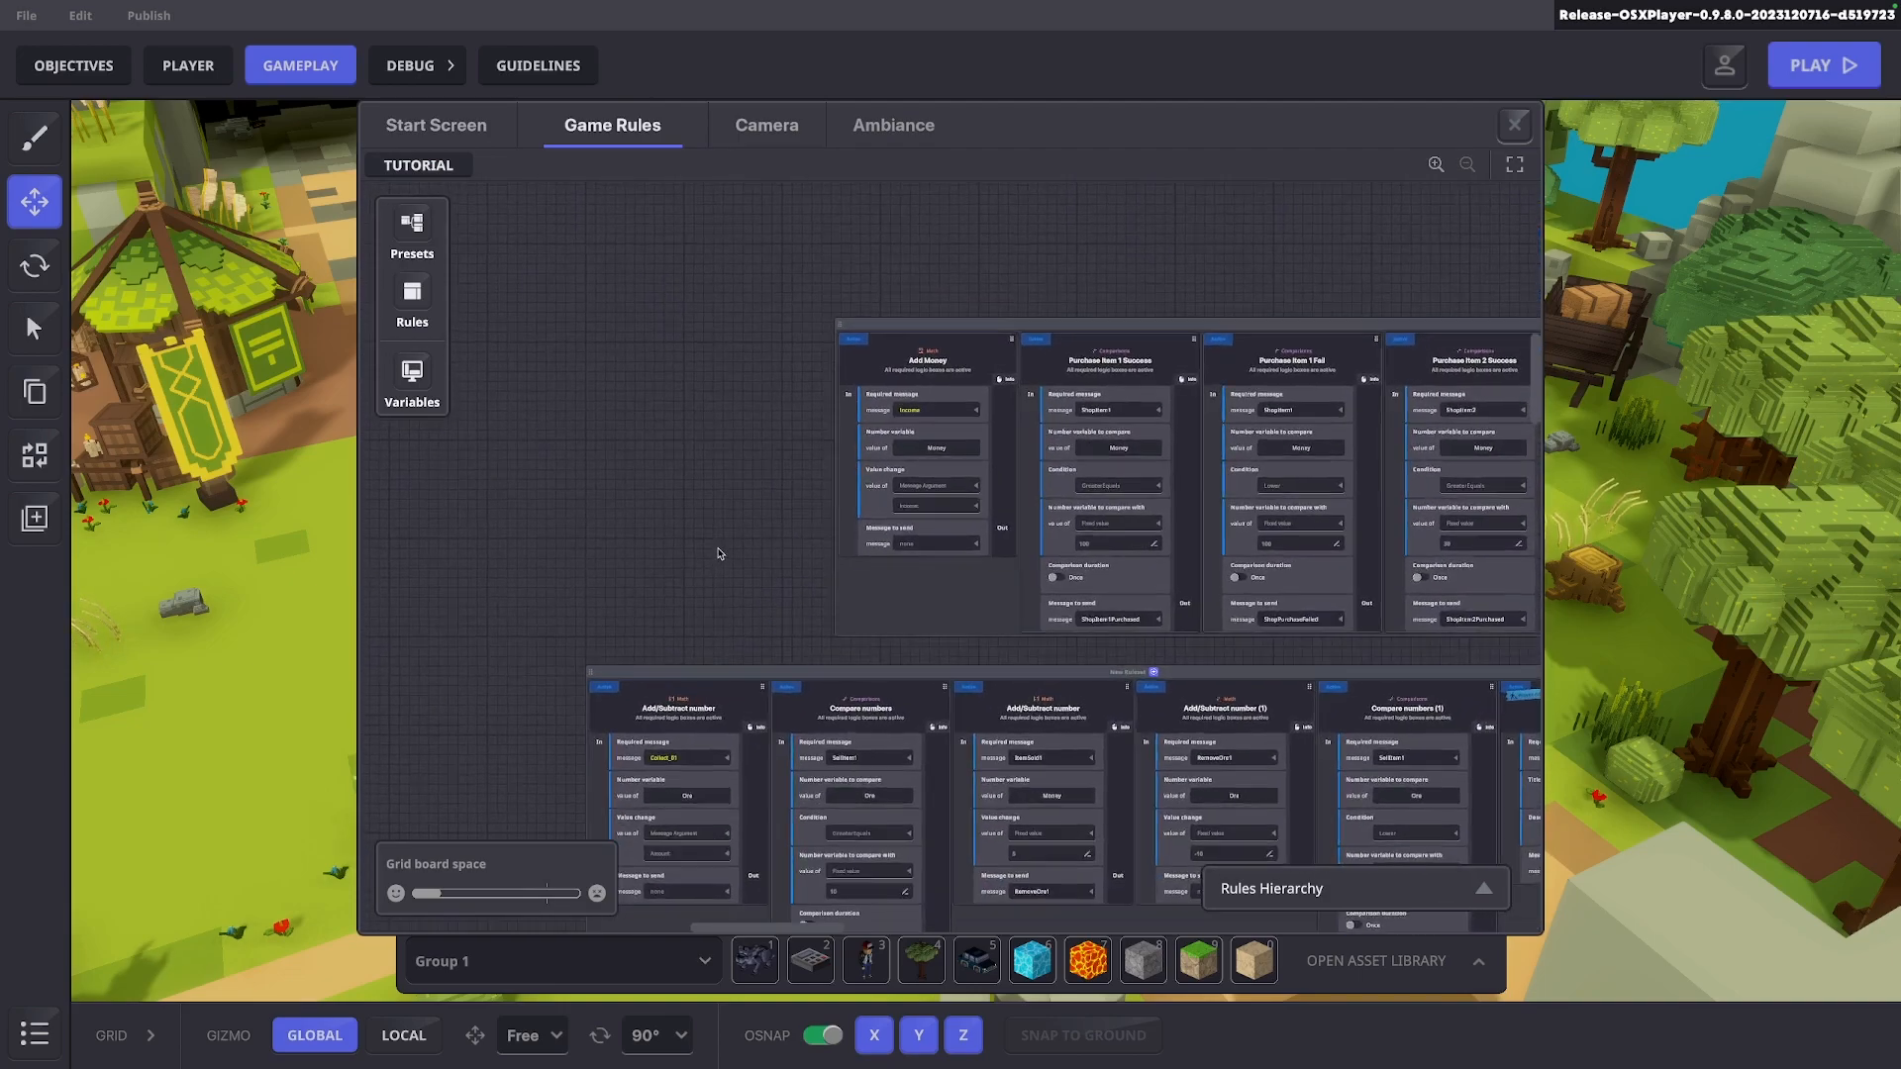
pyautogui.scroll(-3, 718, 522)
pyautogui.moveTo(789, 493); pyautogui.dragTo(506, 510)
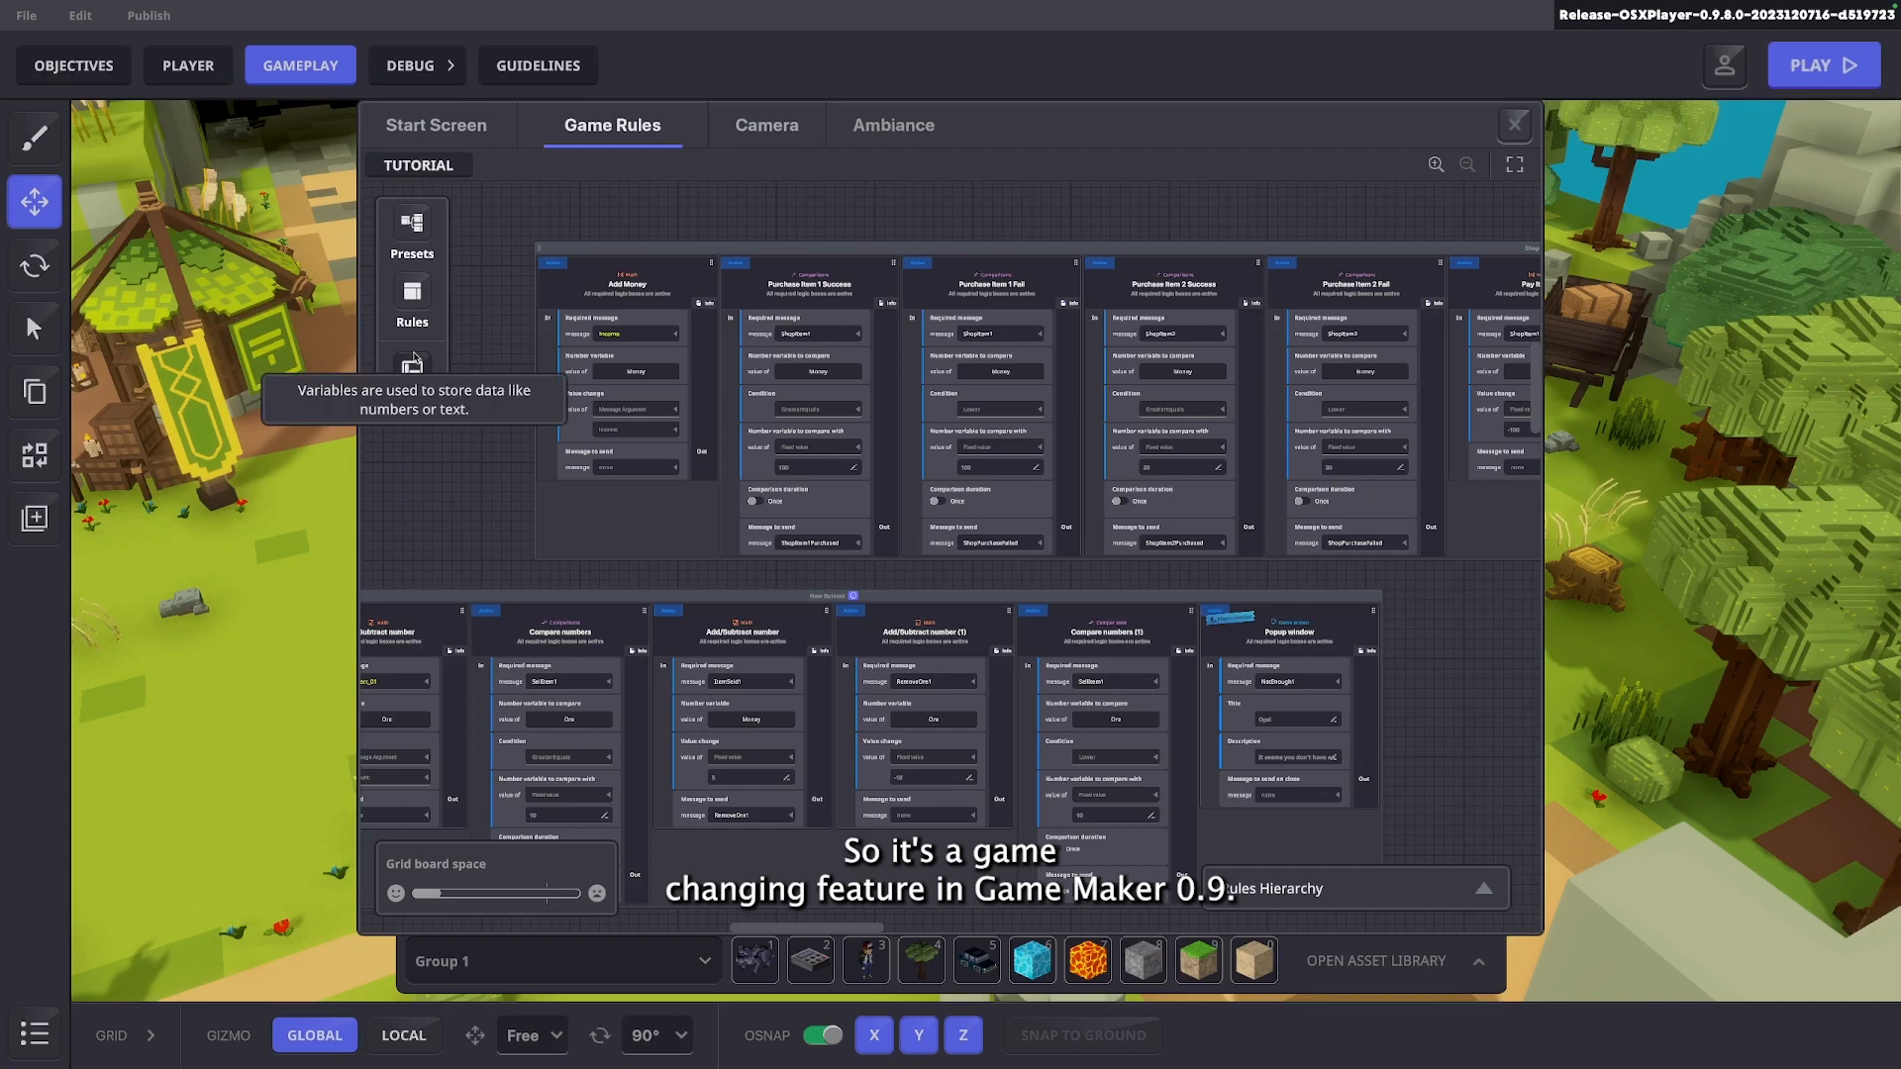
pyautogui.moveTo(1017, 629); pyautogui.dragTo(975, 554)
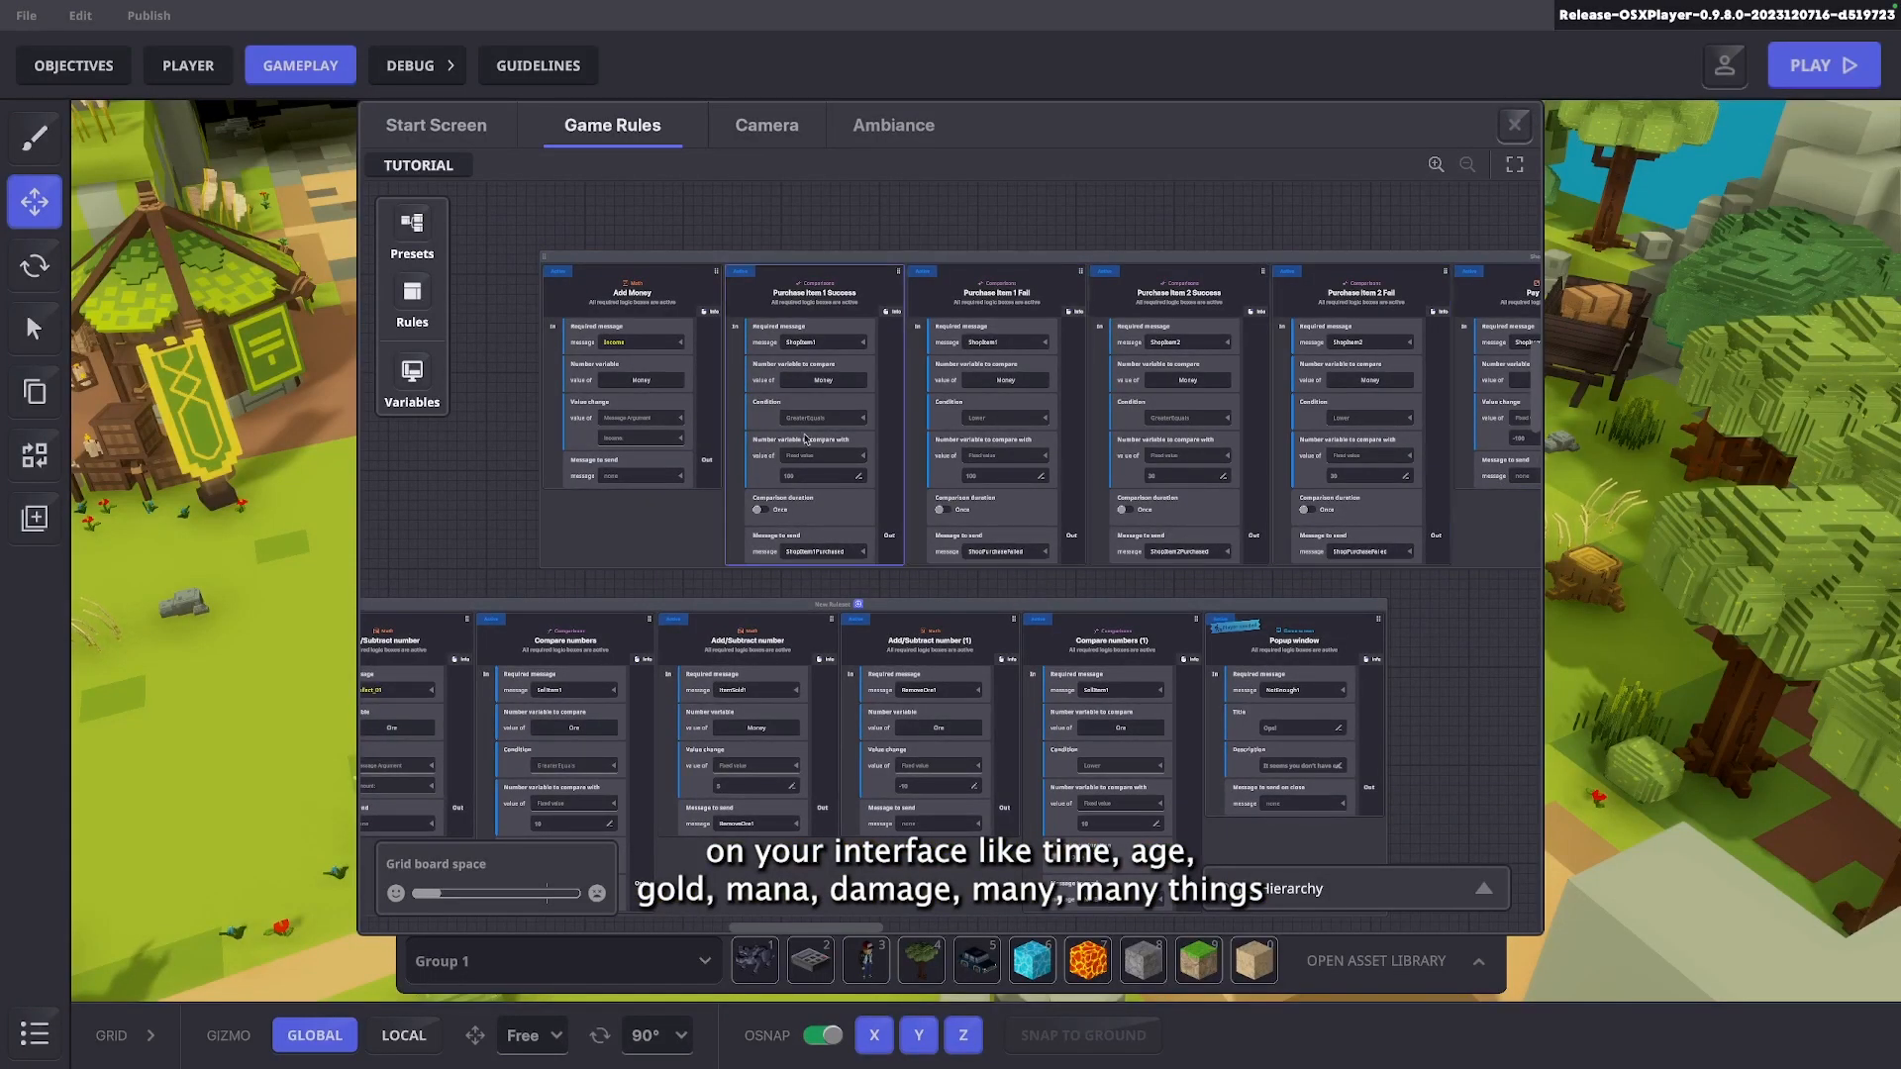
# Look through the available game rule categories, including Game screen and Time
pyautogui.click(414, 295)
pyautogui.click(567, 408)
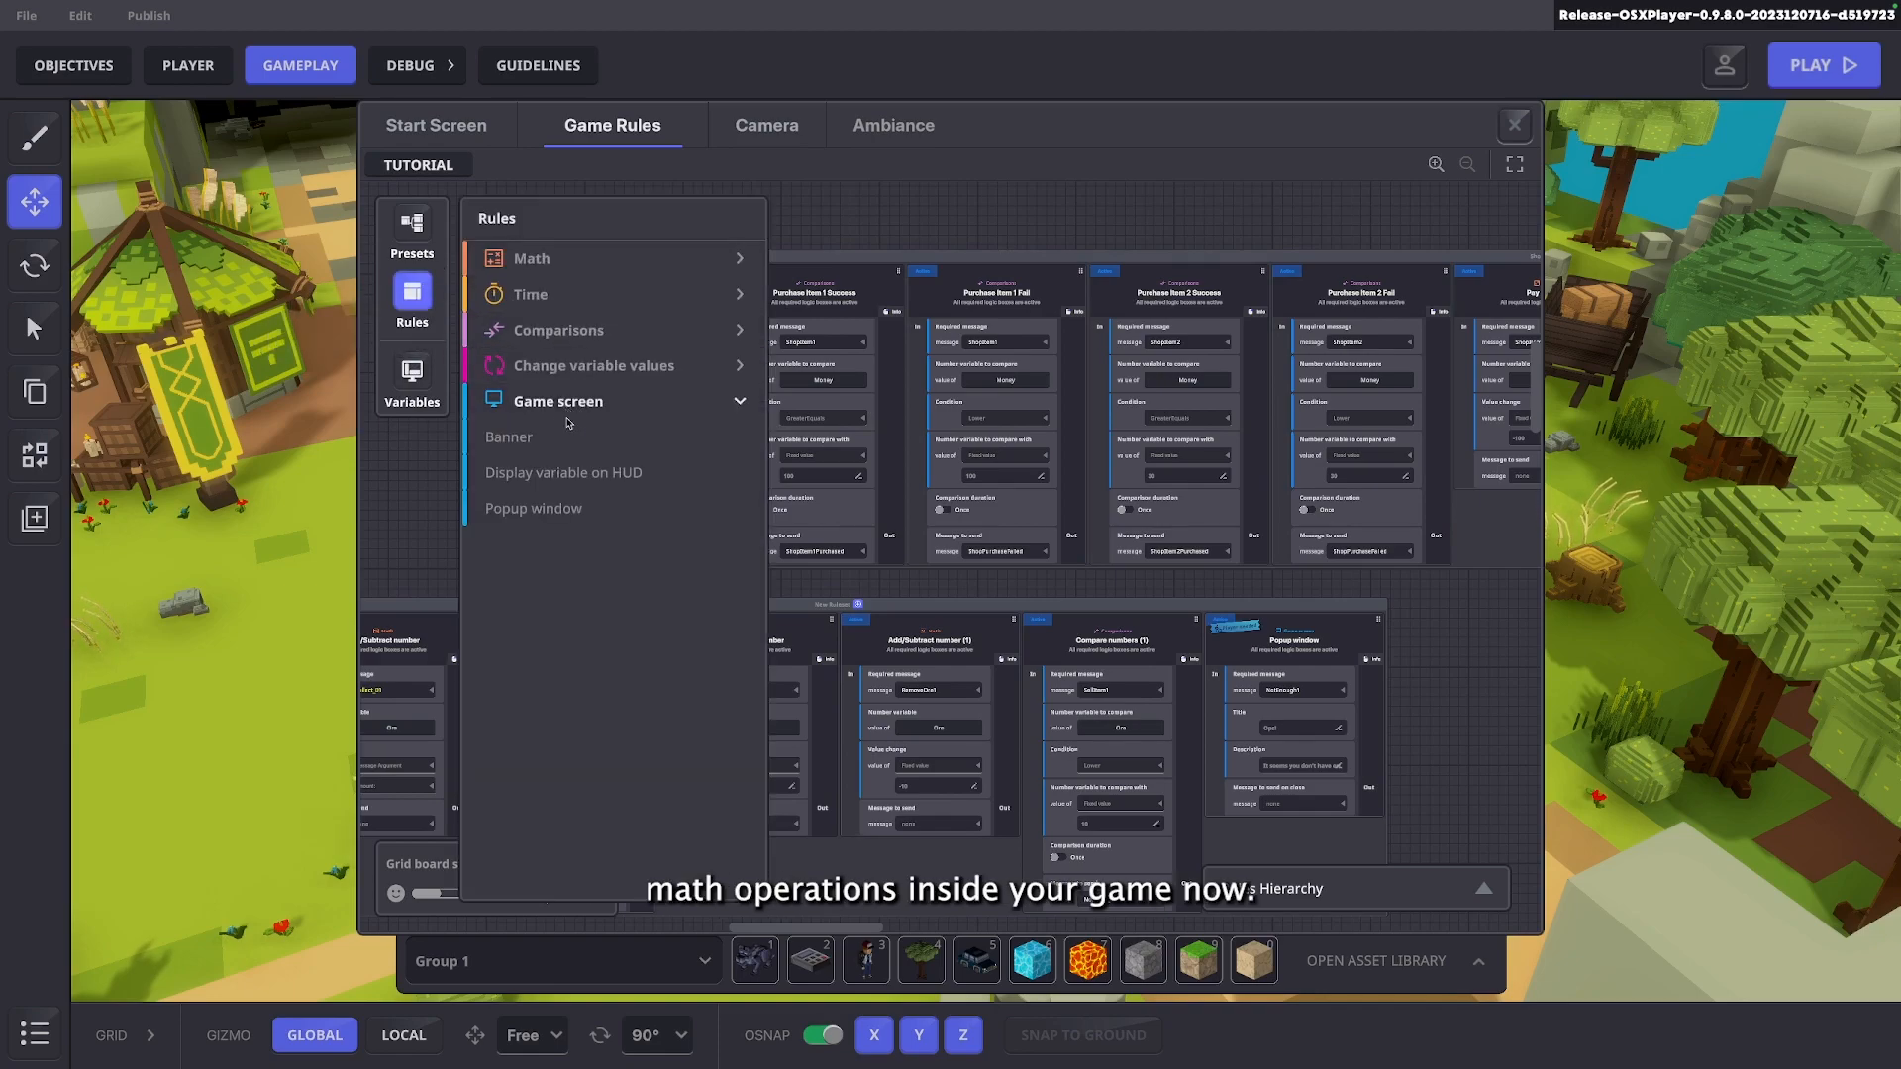
pyautogui.click(546, 401)
pyautogui.click(528, 295)
pyautogui.click(530, 296)
pyautogui.click(413, 295)
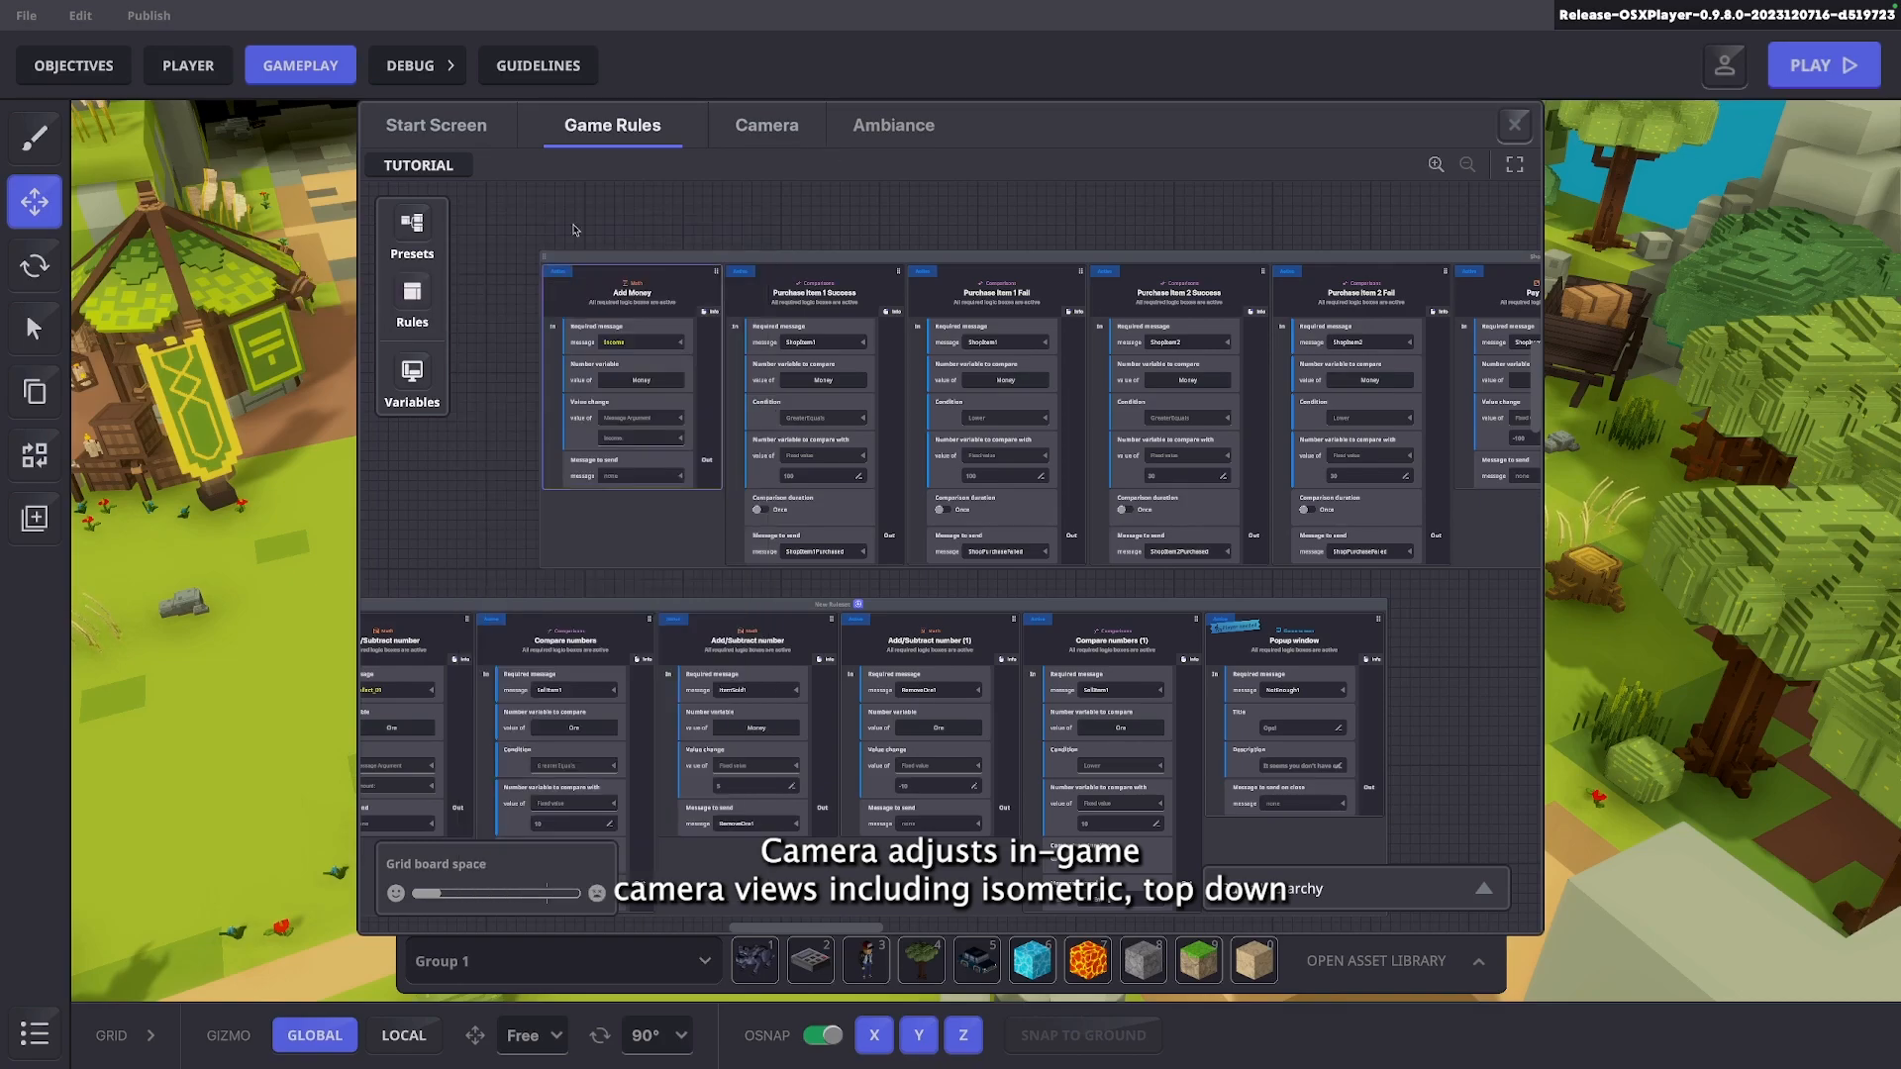
# Set the in-game camera mode to 1st Person
pyautogui.click(765, 129)
pyautogui.click(571, 247)
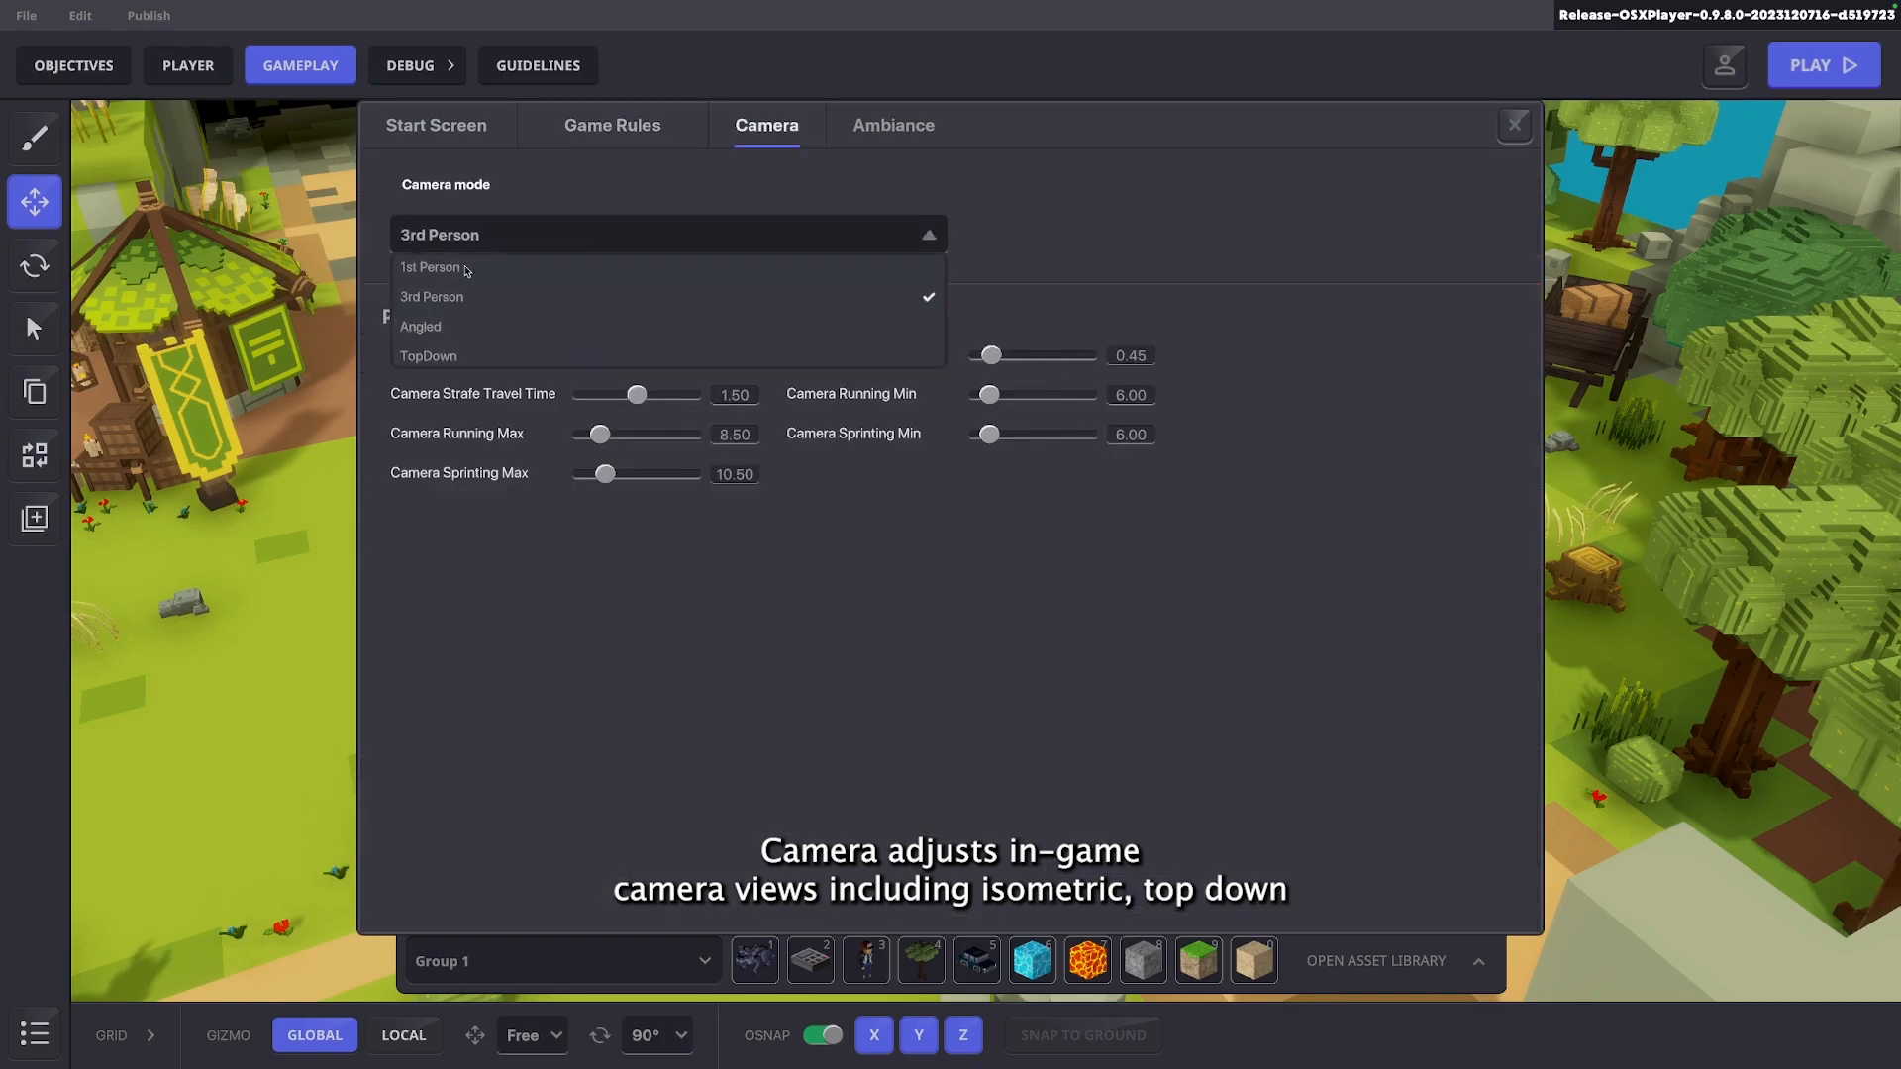
pyautogui.click(431, 269)
pyautogui.click(1515, 125)
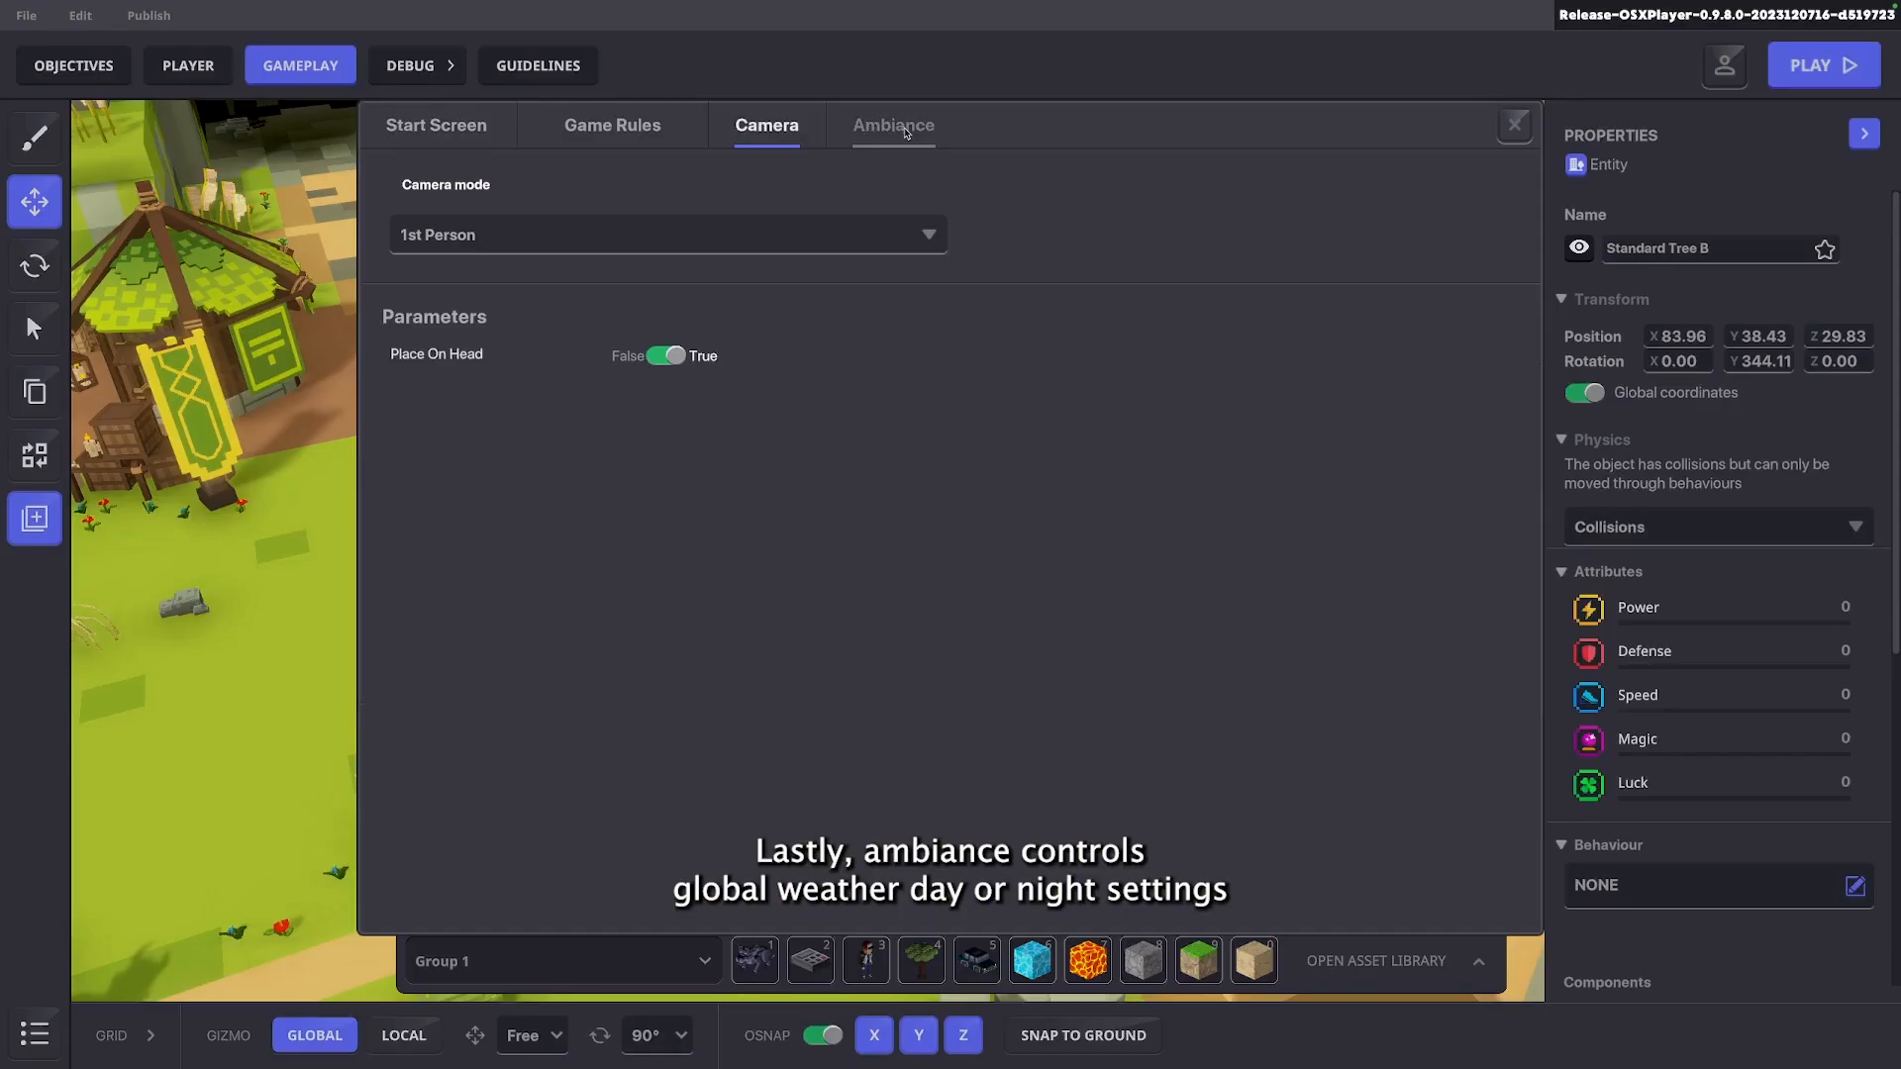
# Try Night as the global lighting in the ambiance settings and return it to Neutral
pyautogui.click(896, 126)
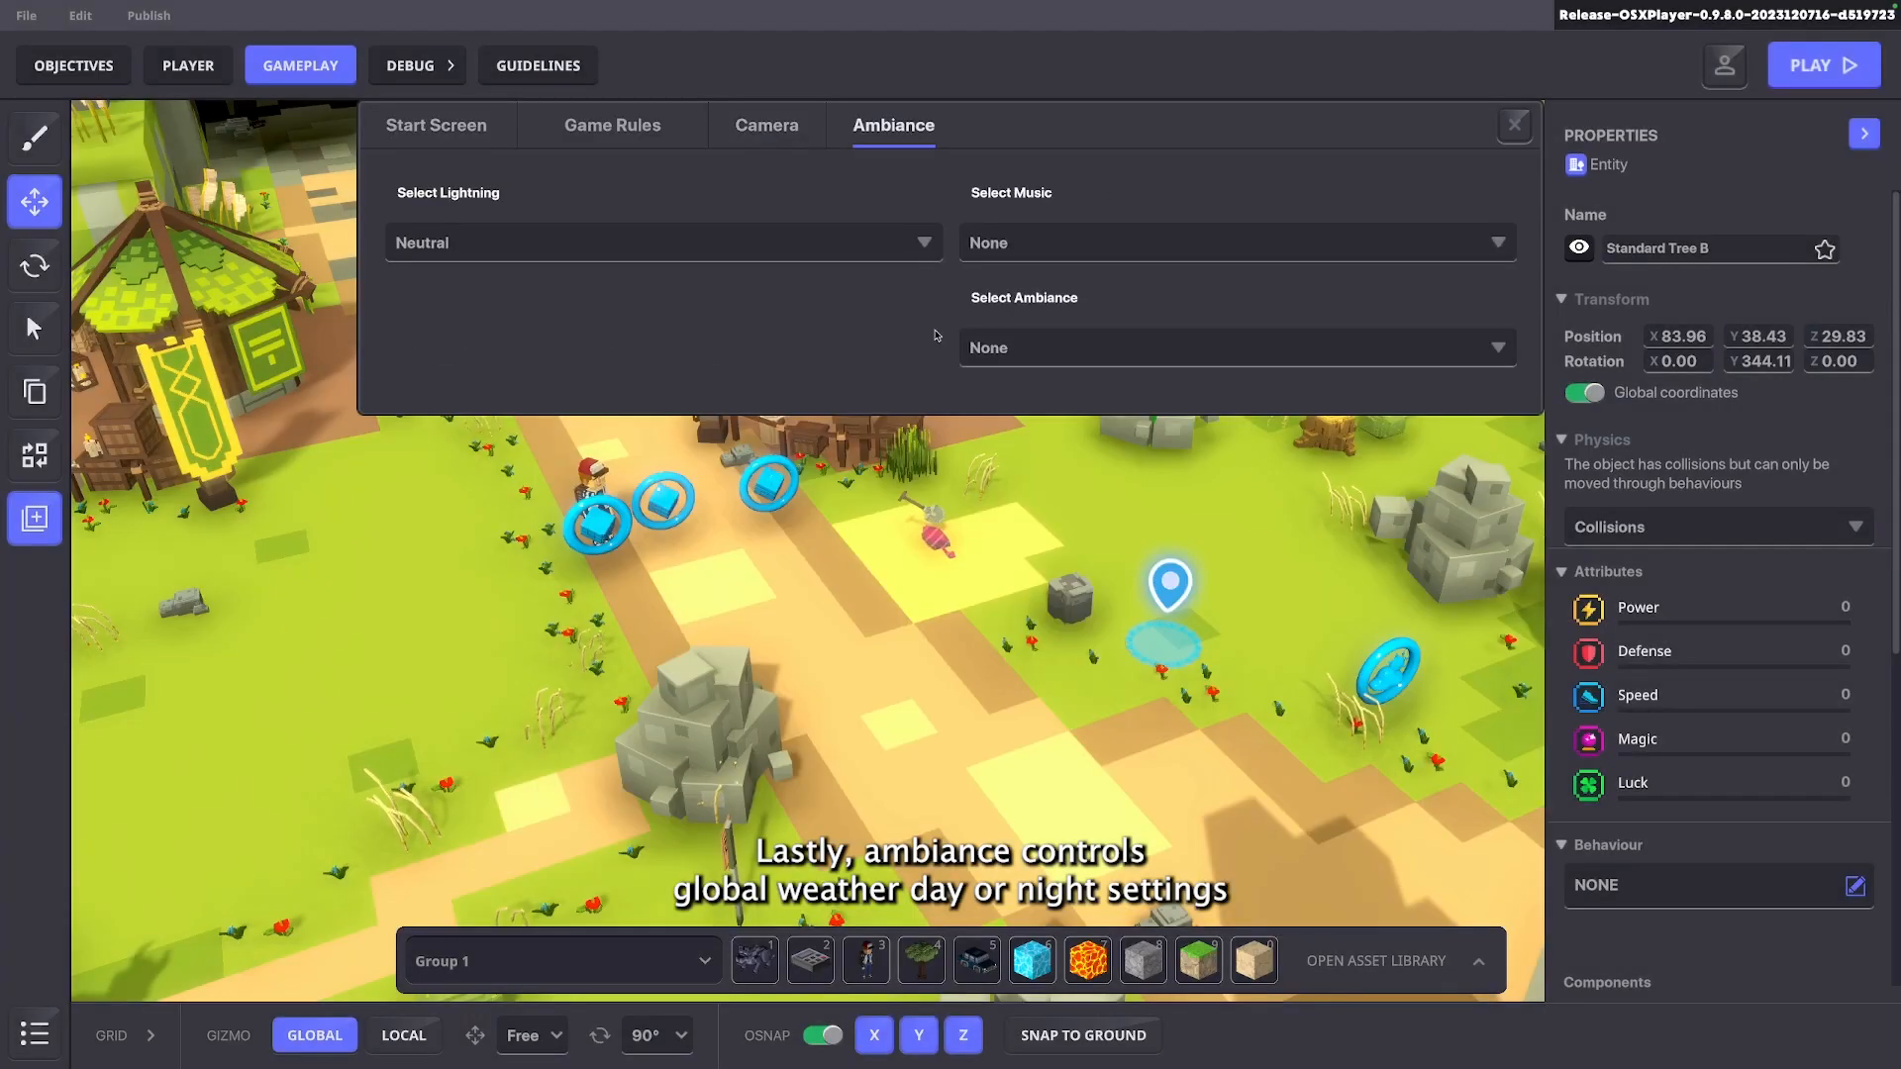
pyautogui.click(856, 244)
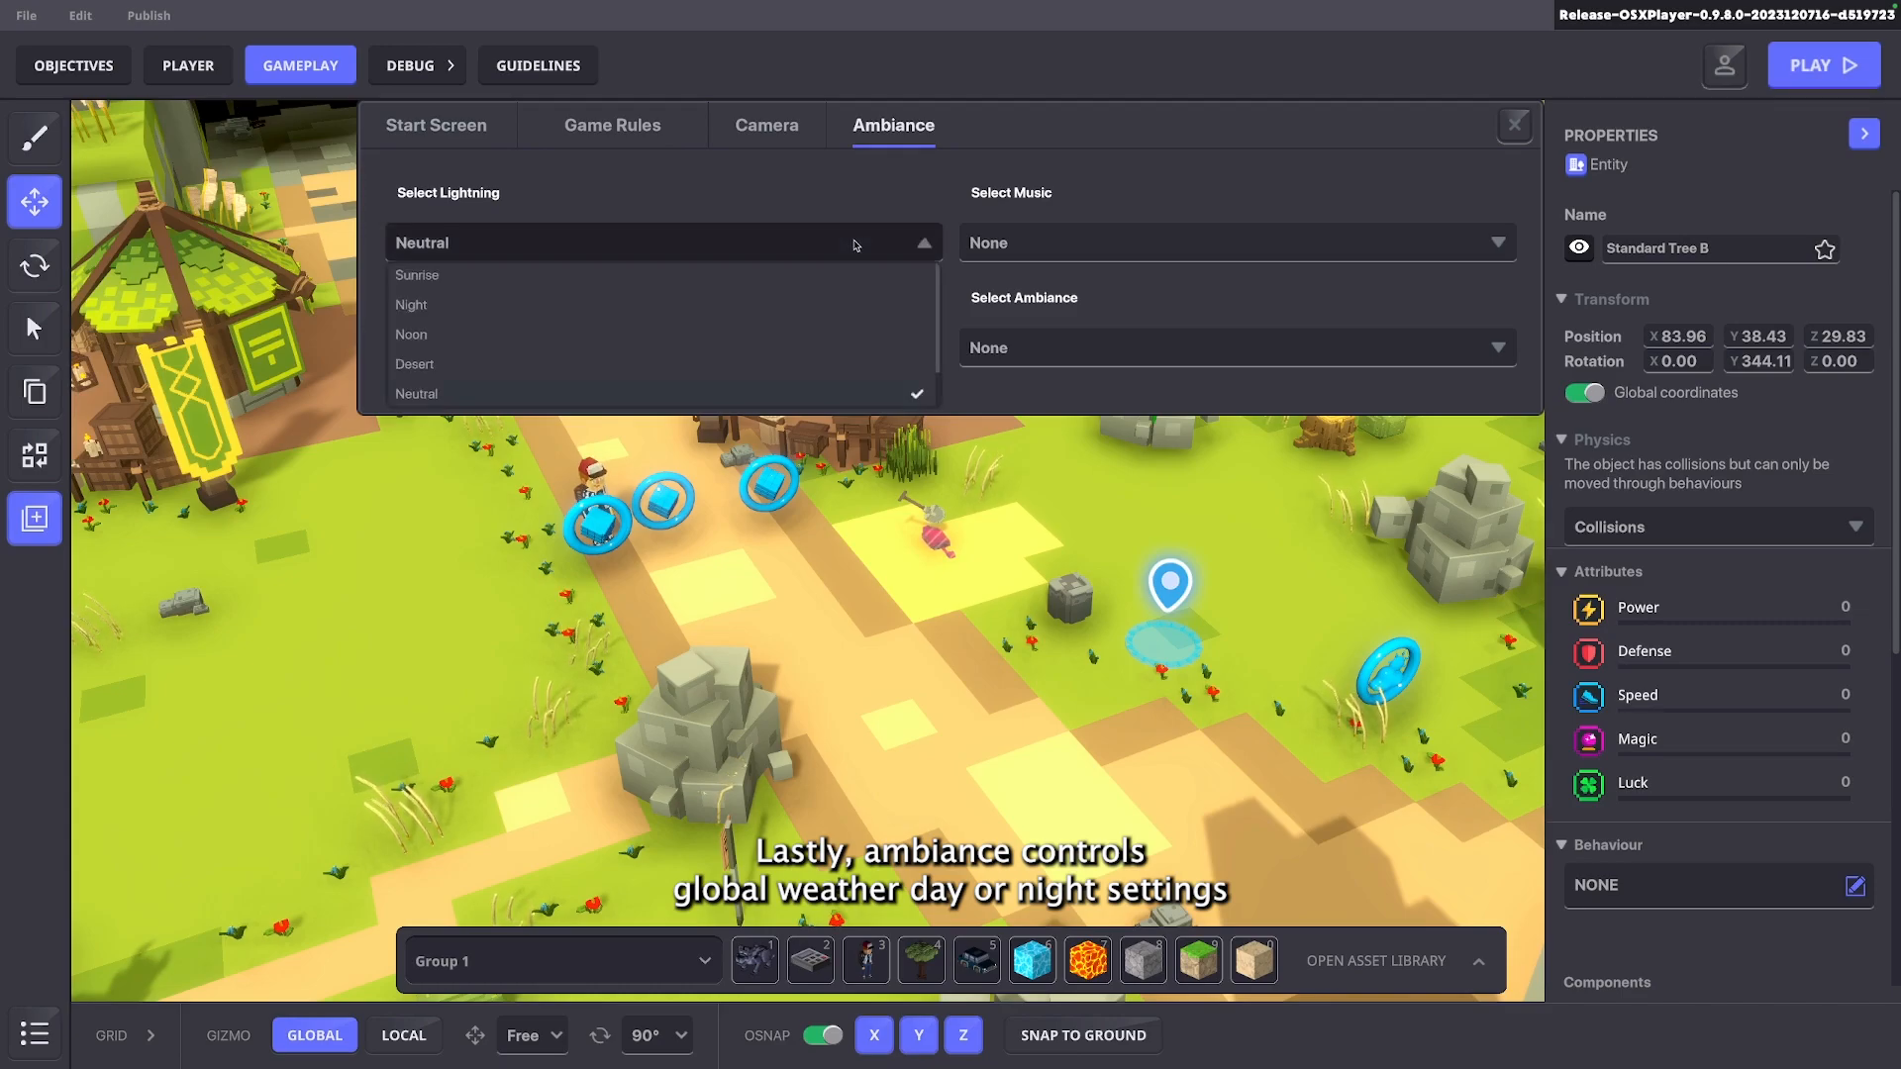
pyautogui.click(411, 313)
pyautogui.click(717, 246)
pyautogui.click(417, 370)
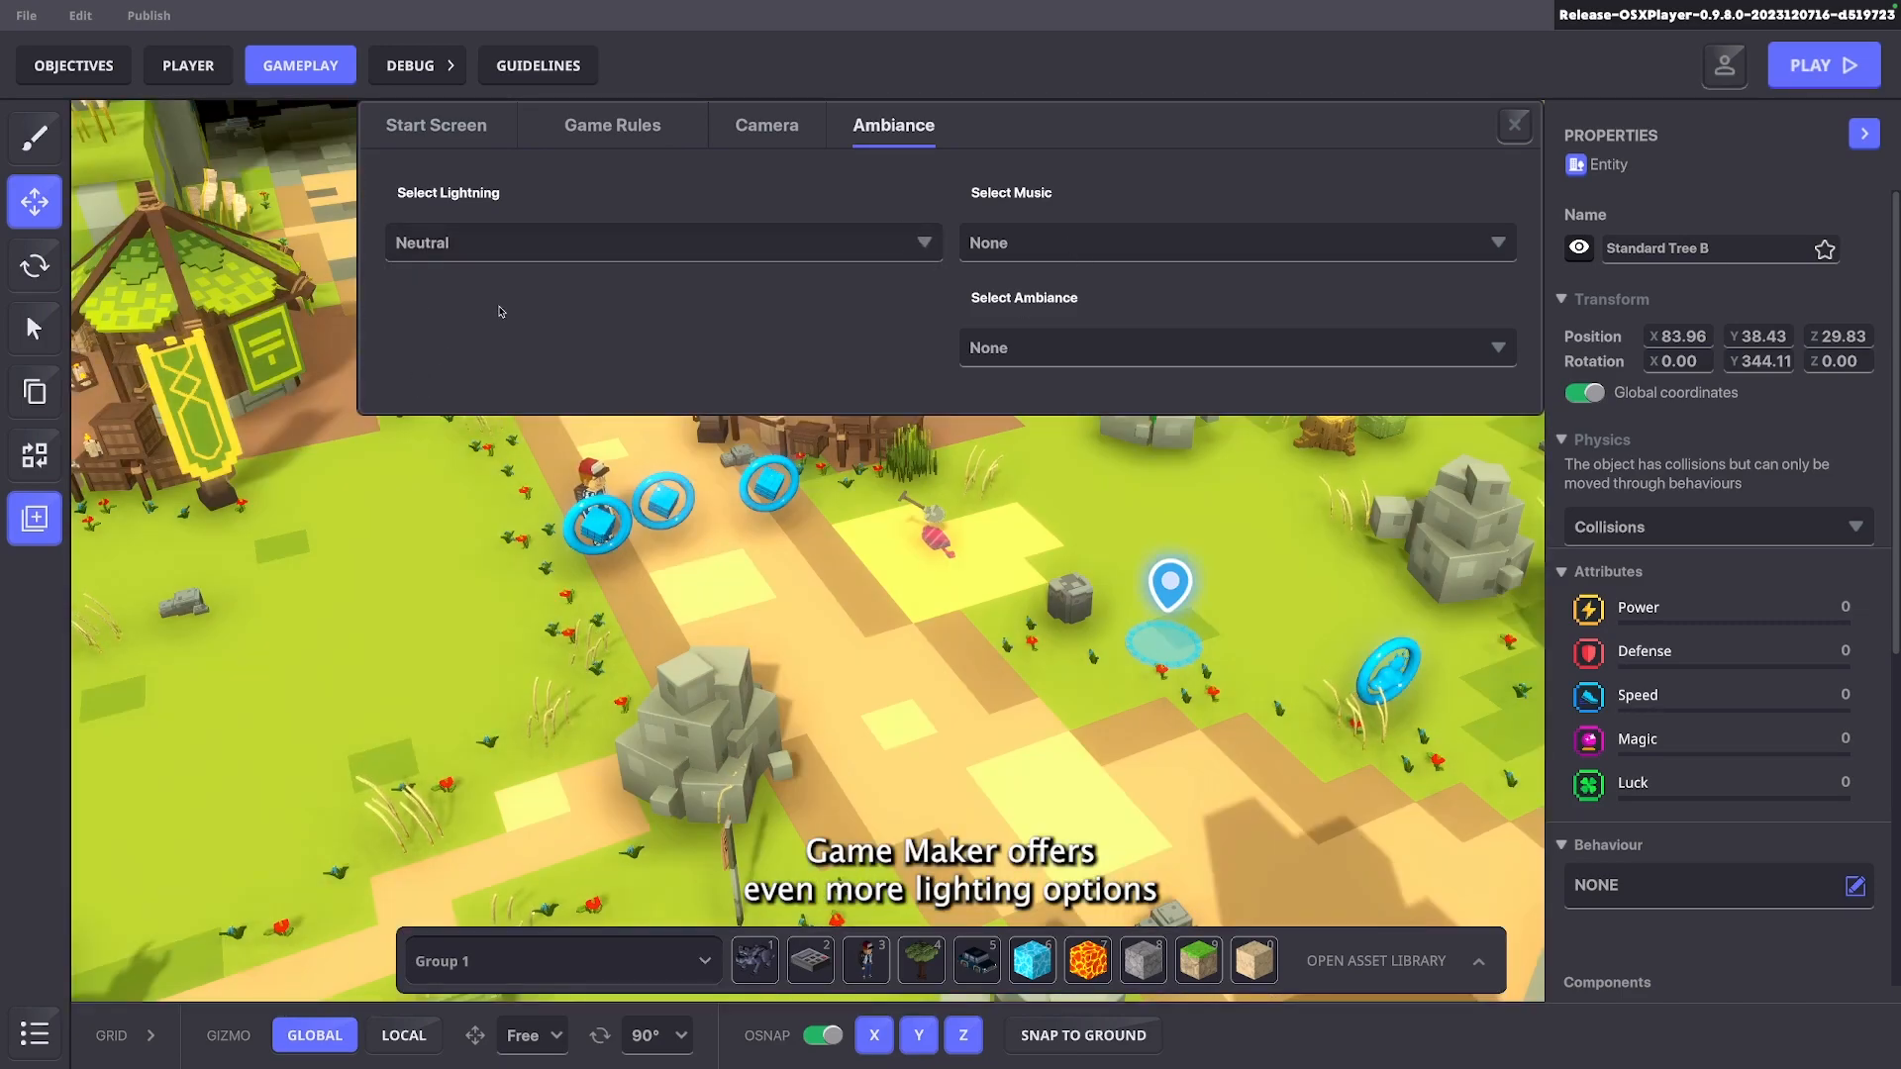
pyautogui.click(1507, 128)
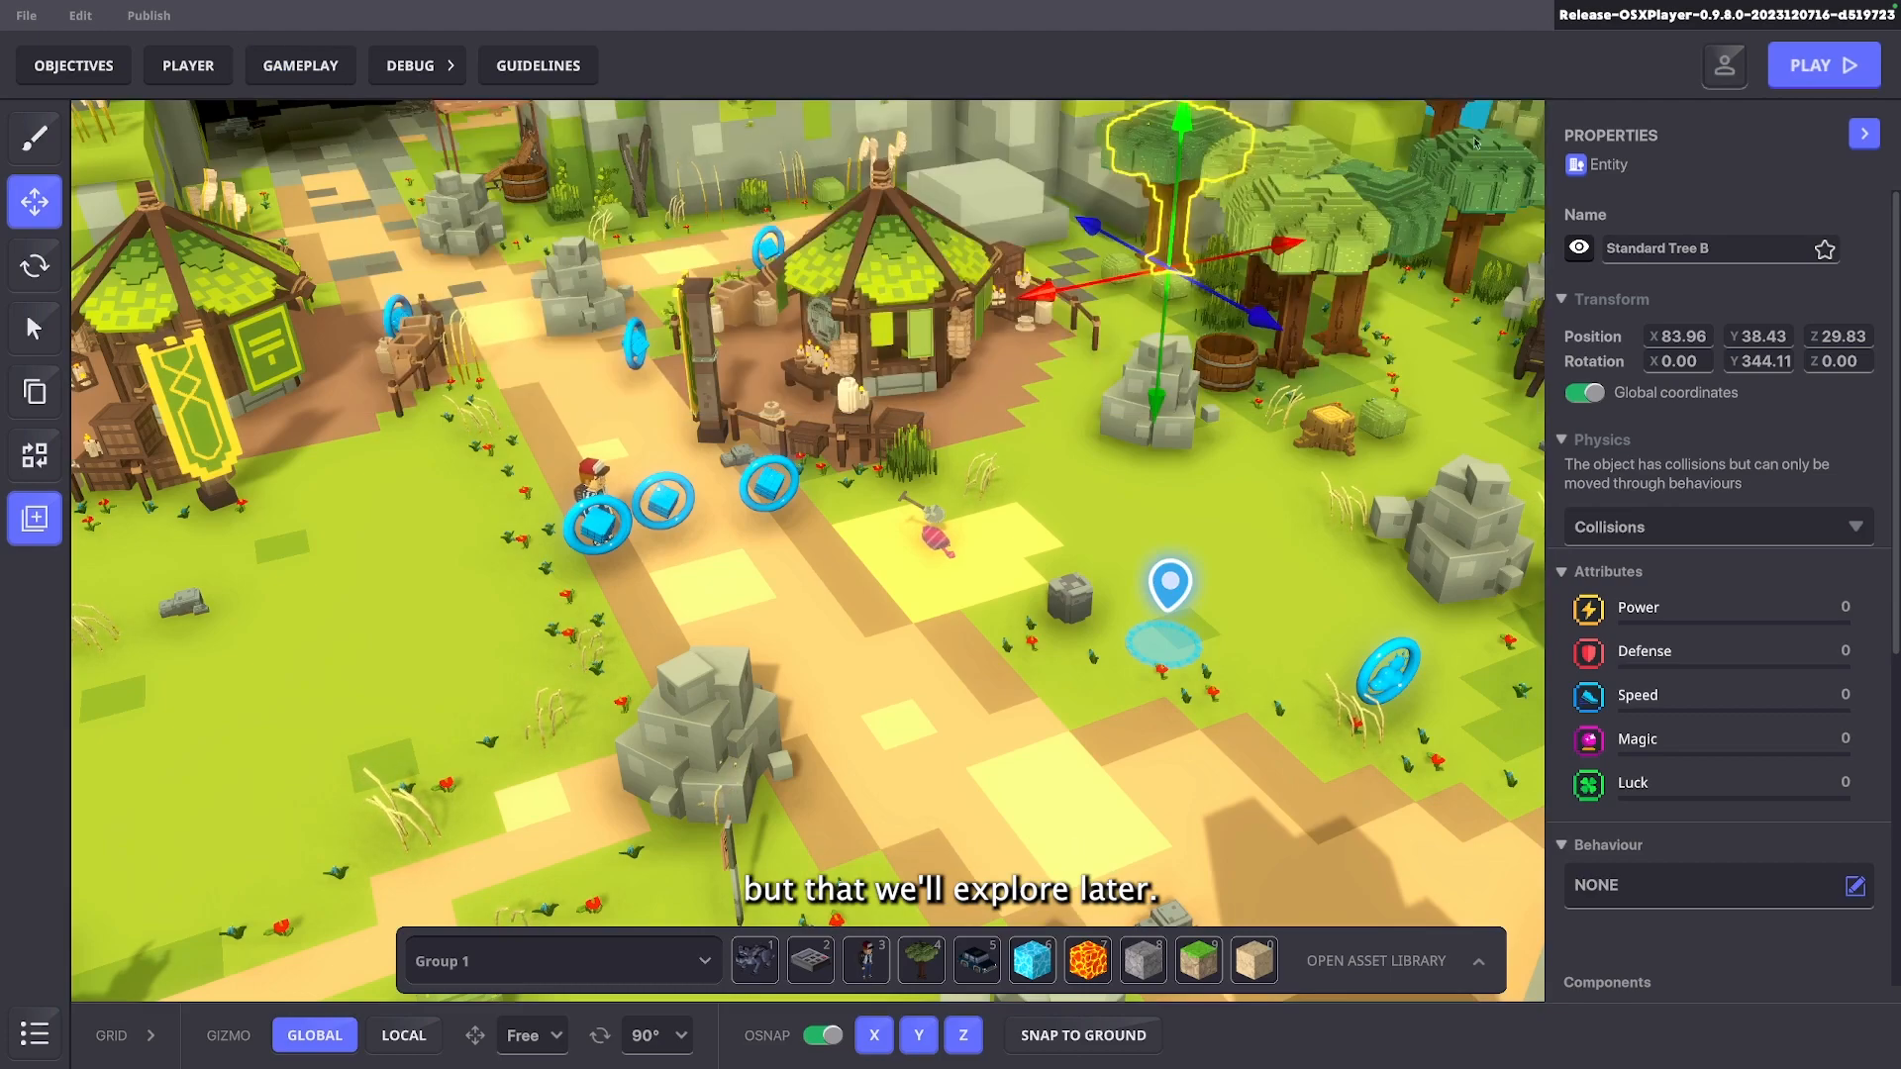
# Display the collision colliders and inspect them around the open house near the path
pyautogui.click(442, 77)
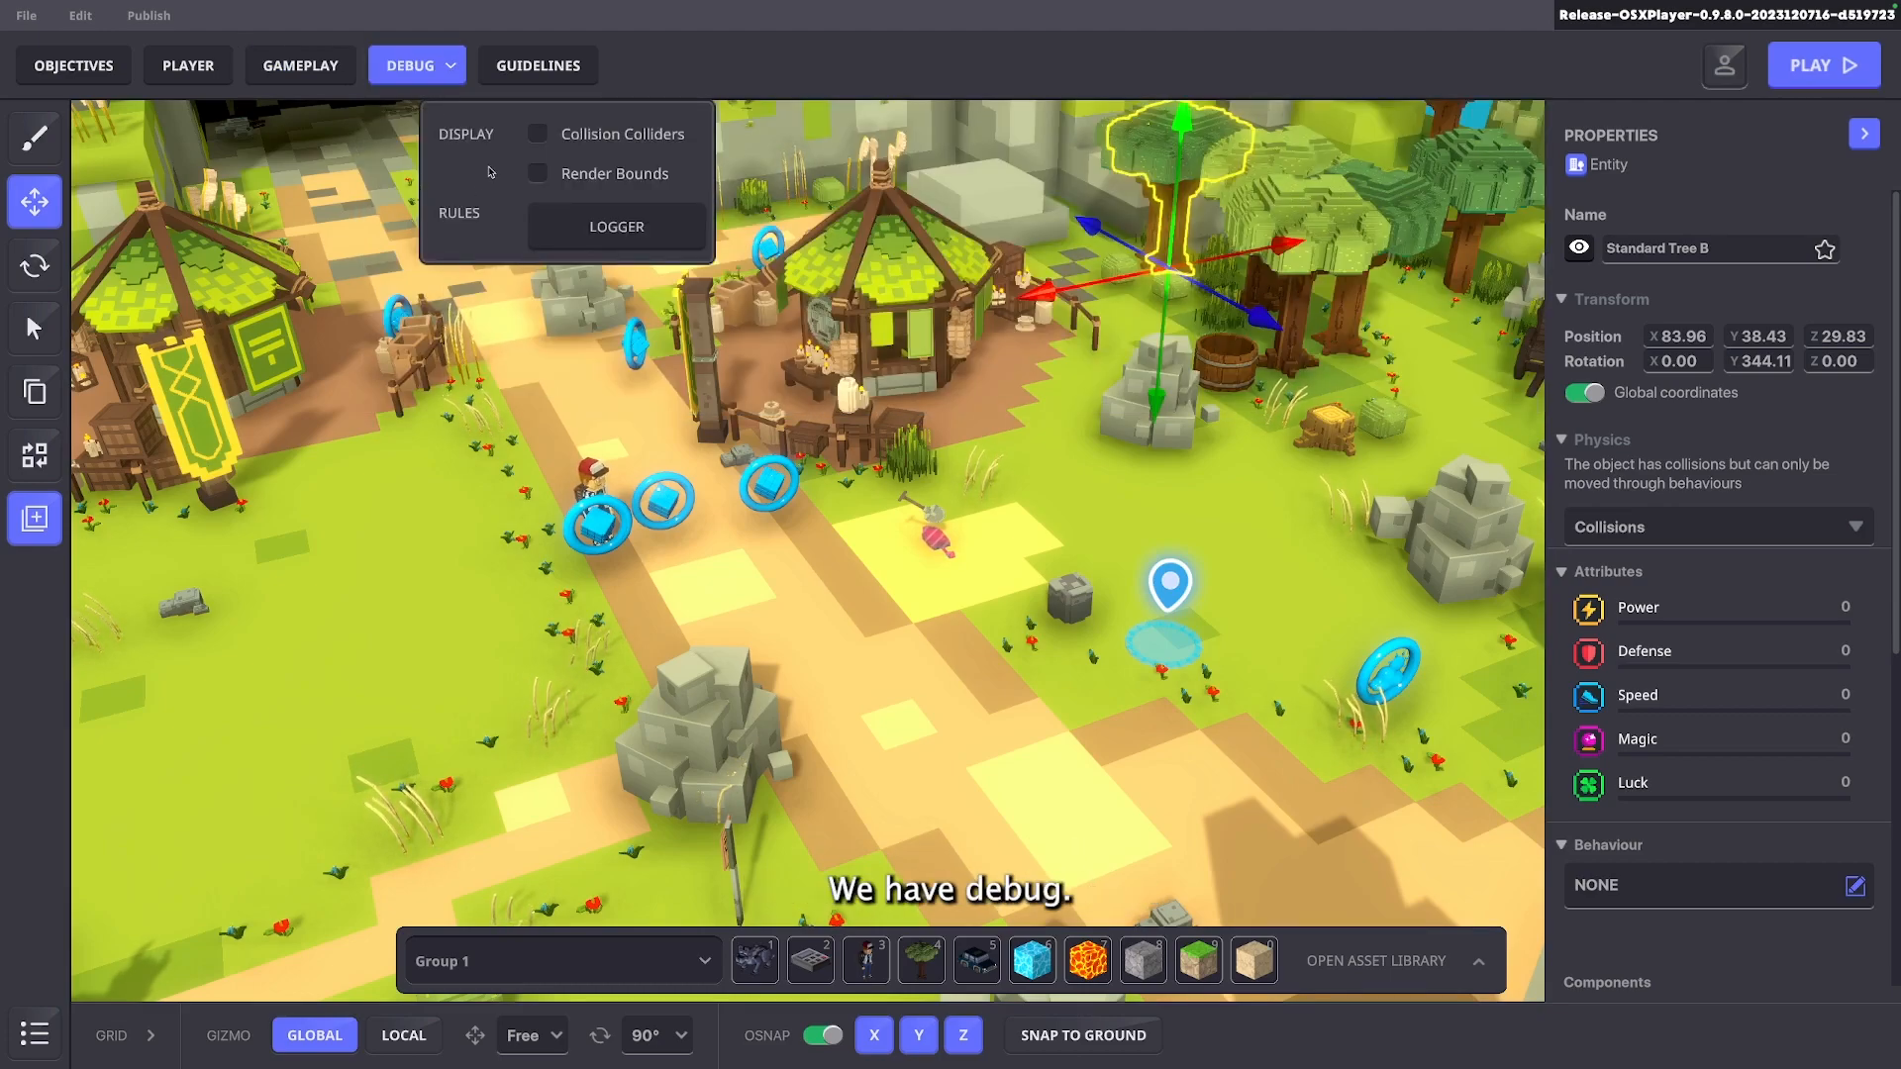
pyautogui.click(537, 134)
pyautogui.scroll(5, 824, 456)
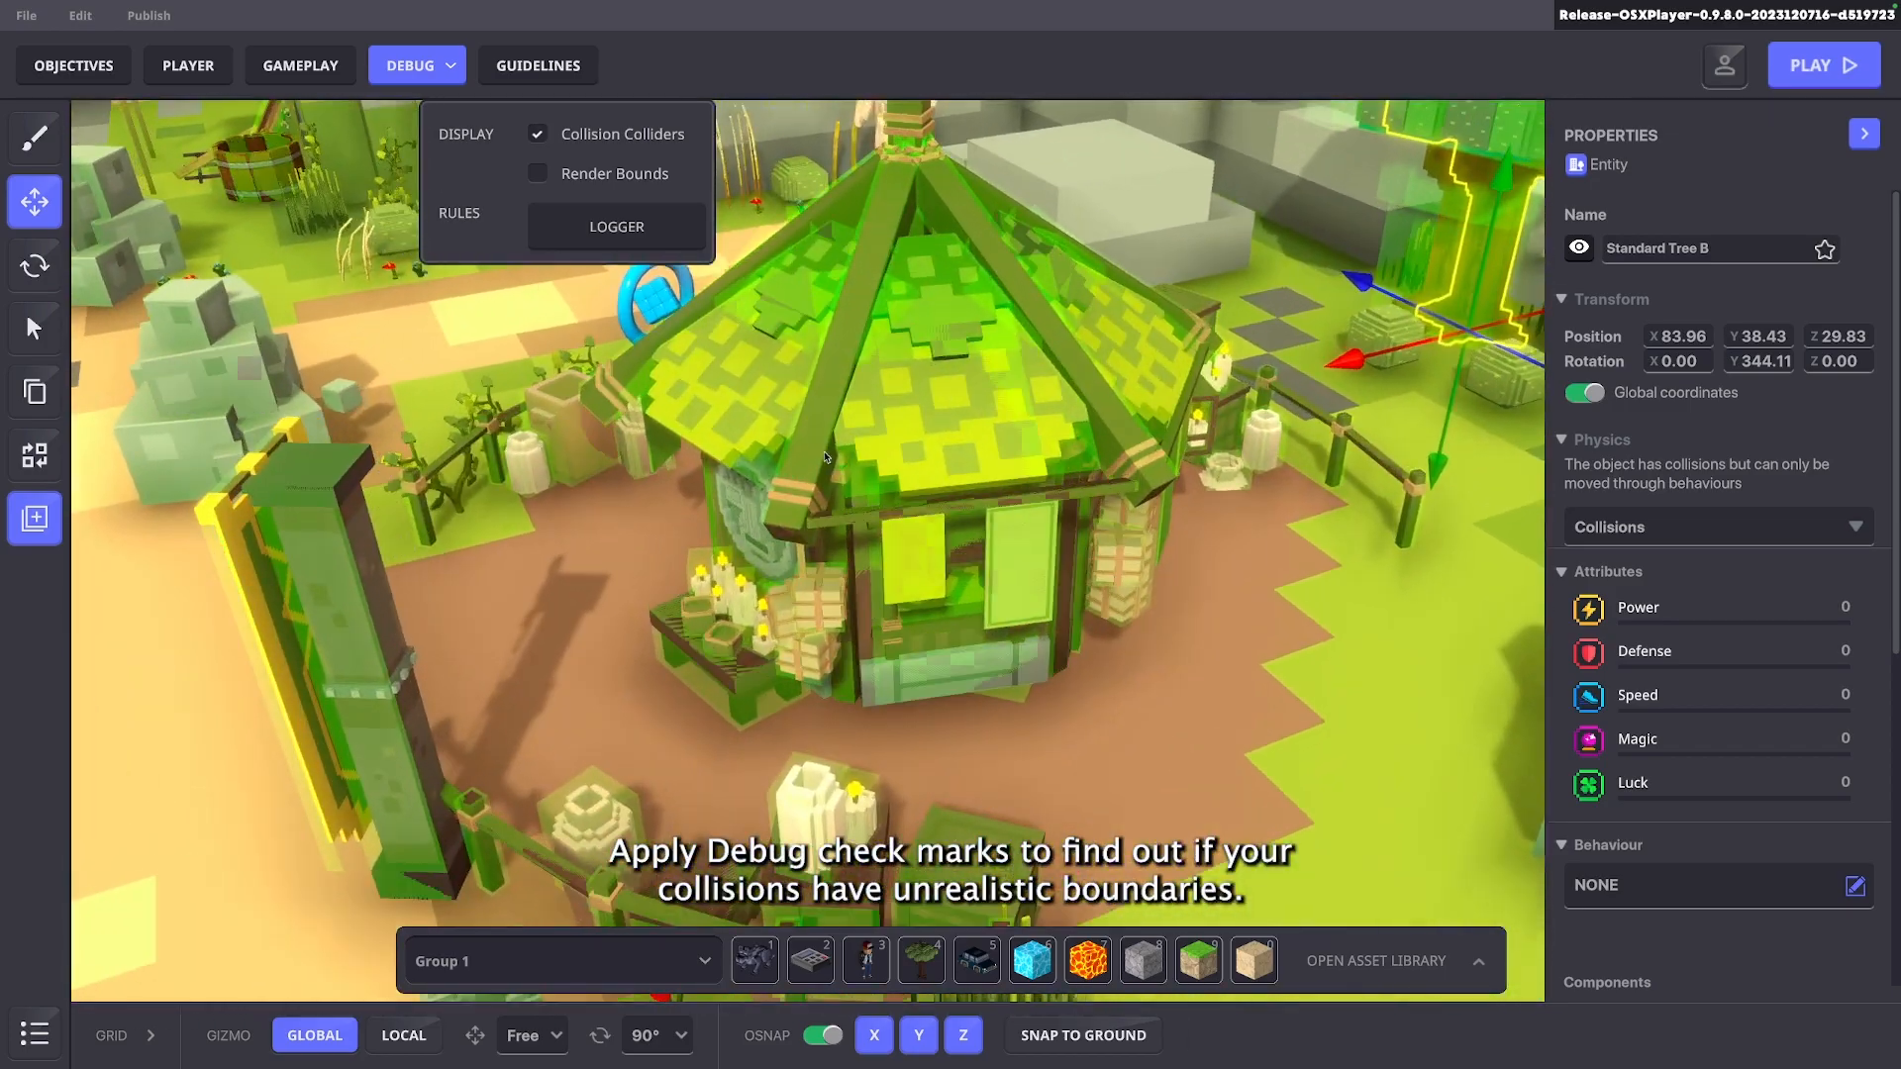
pyautogui.moveTo(824, 456); pyautogui.dragTo(718, 426, button='middle')
pyautogui.click(871, 535)
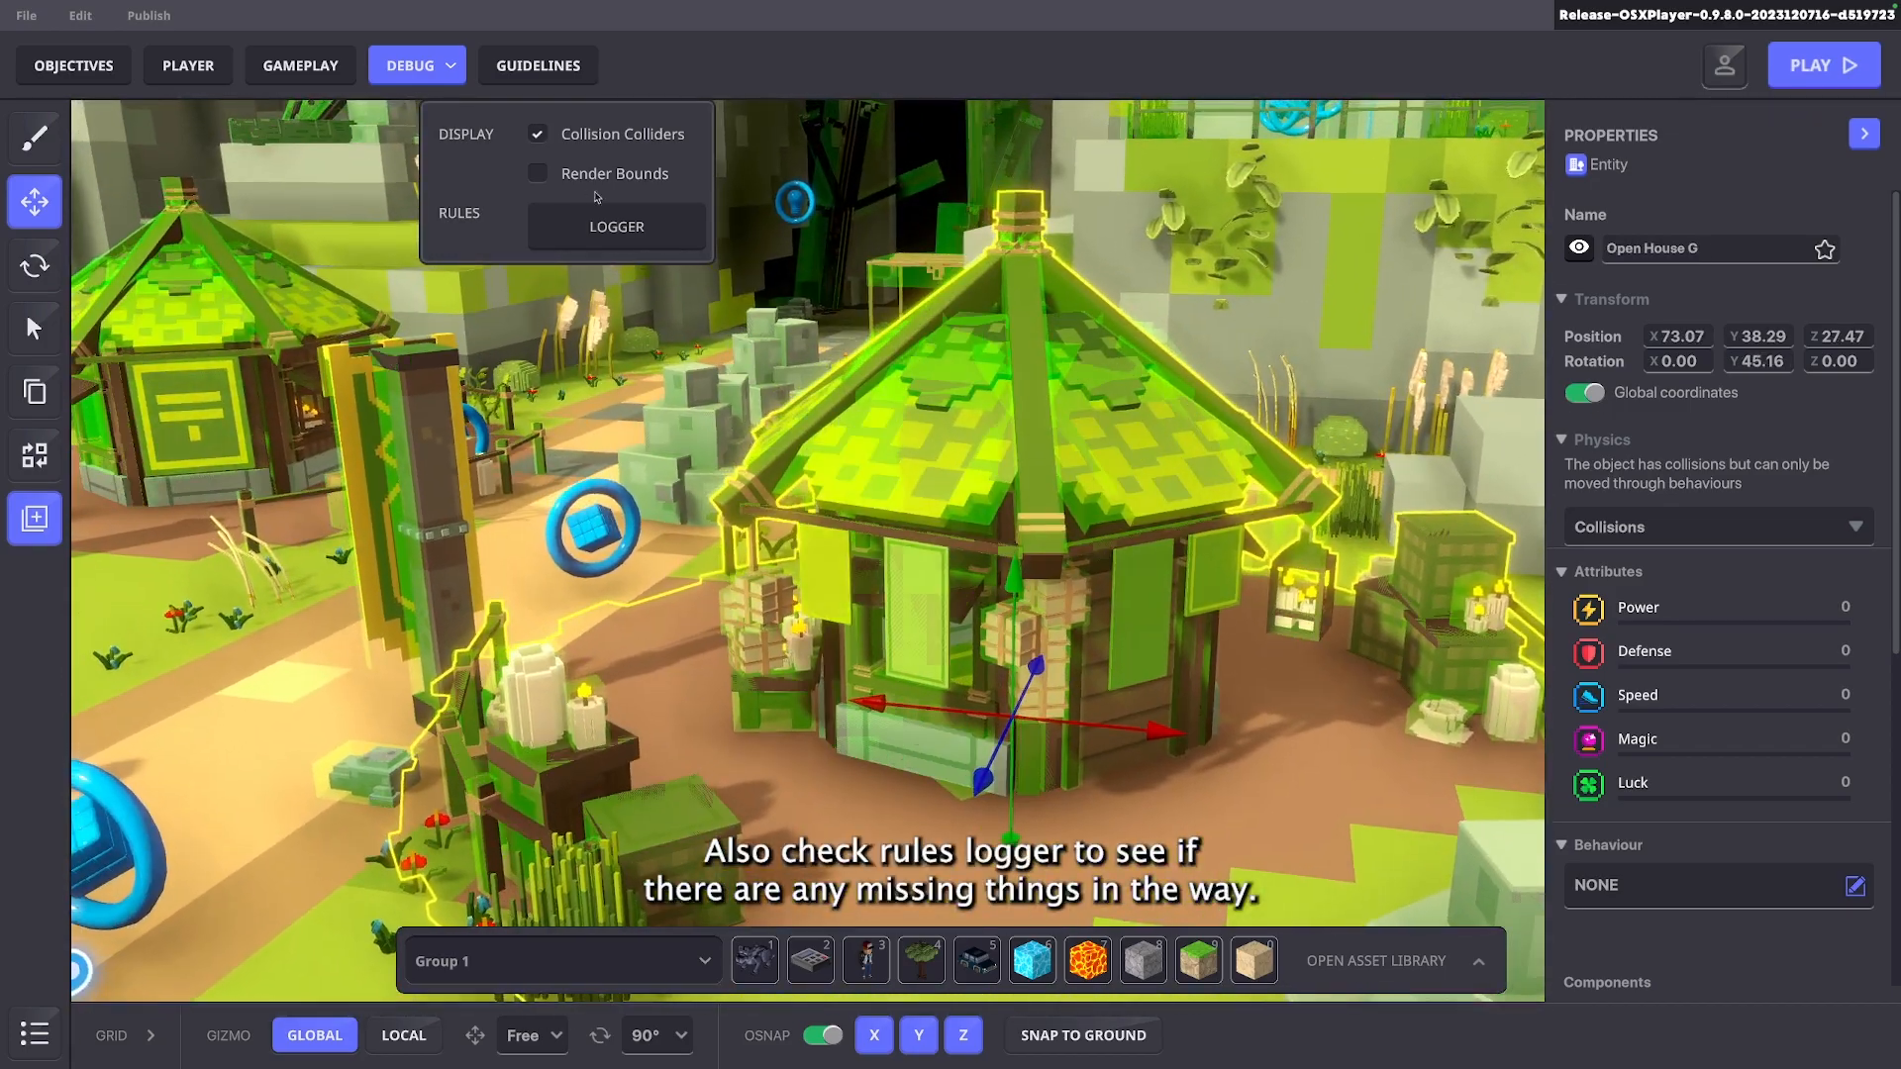
# Display the render bounds of the scene's objects instead of the collision colliders
pyautogui.click(537, 134)
pyautogui.click(537, 174)
pyautogui.scroll(-5, 592, 326)
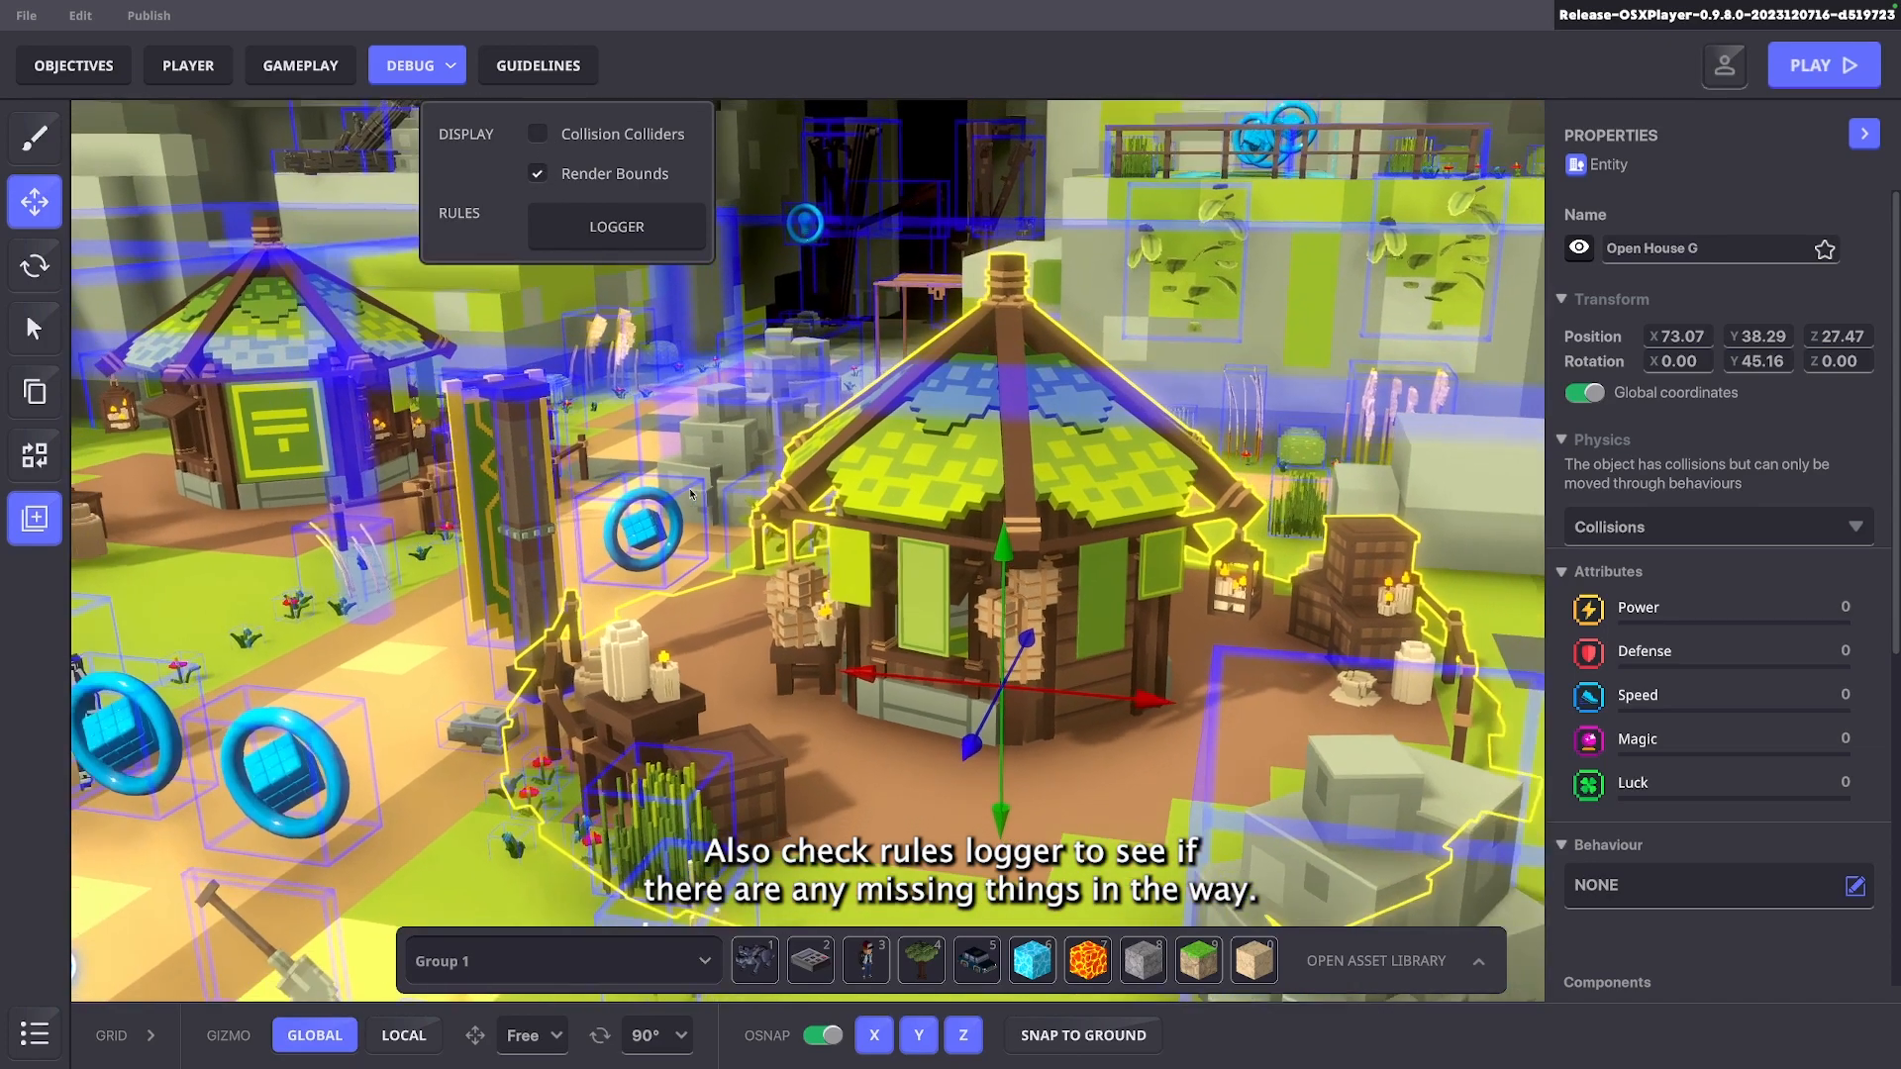
# View the rules logger and open the creator guidelines web page
pyautogui.click(602, 226)
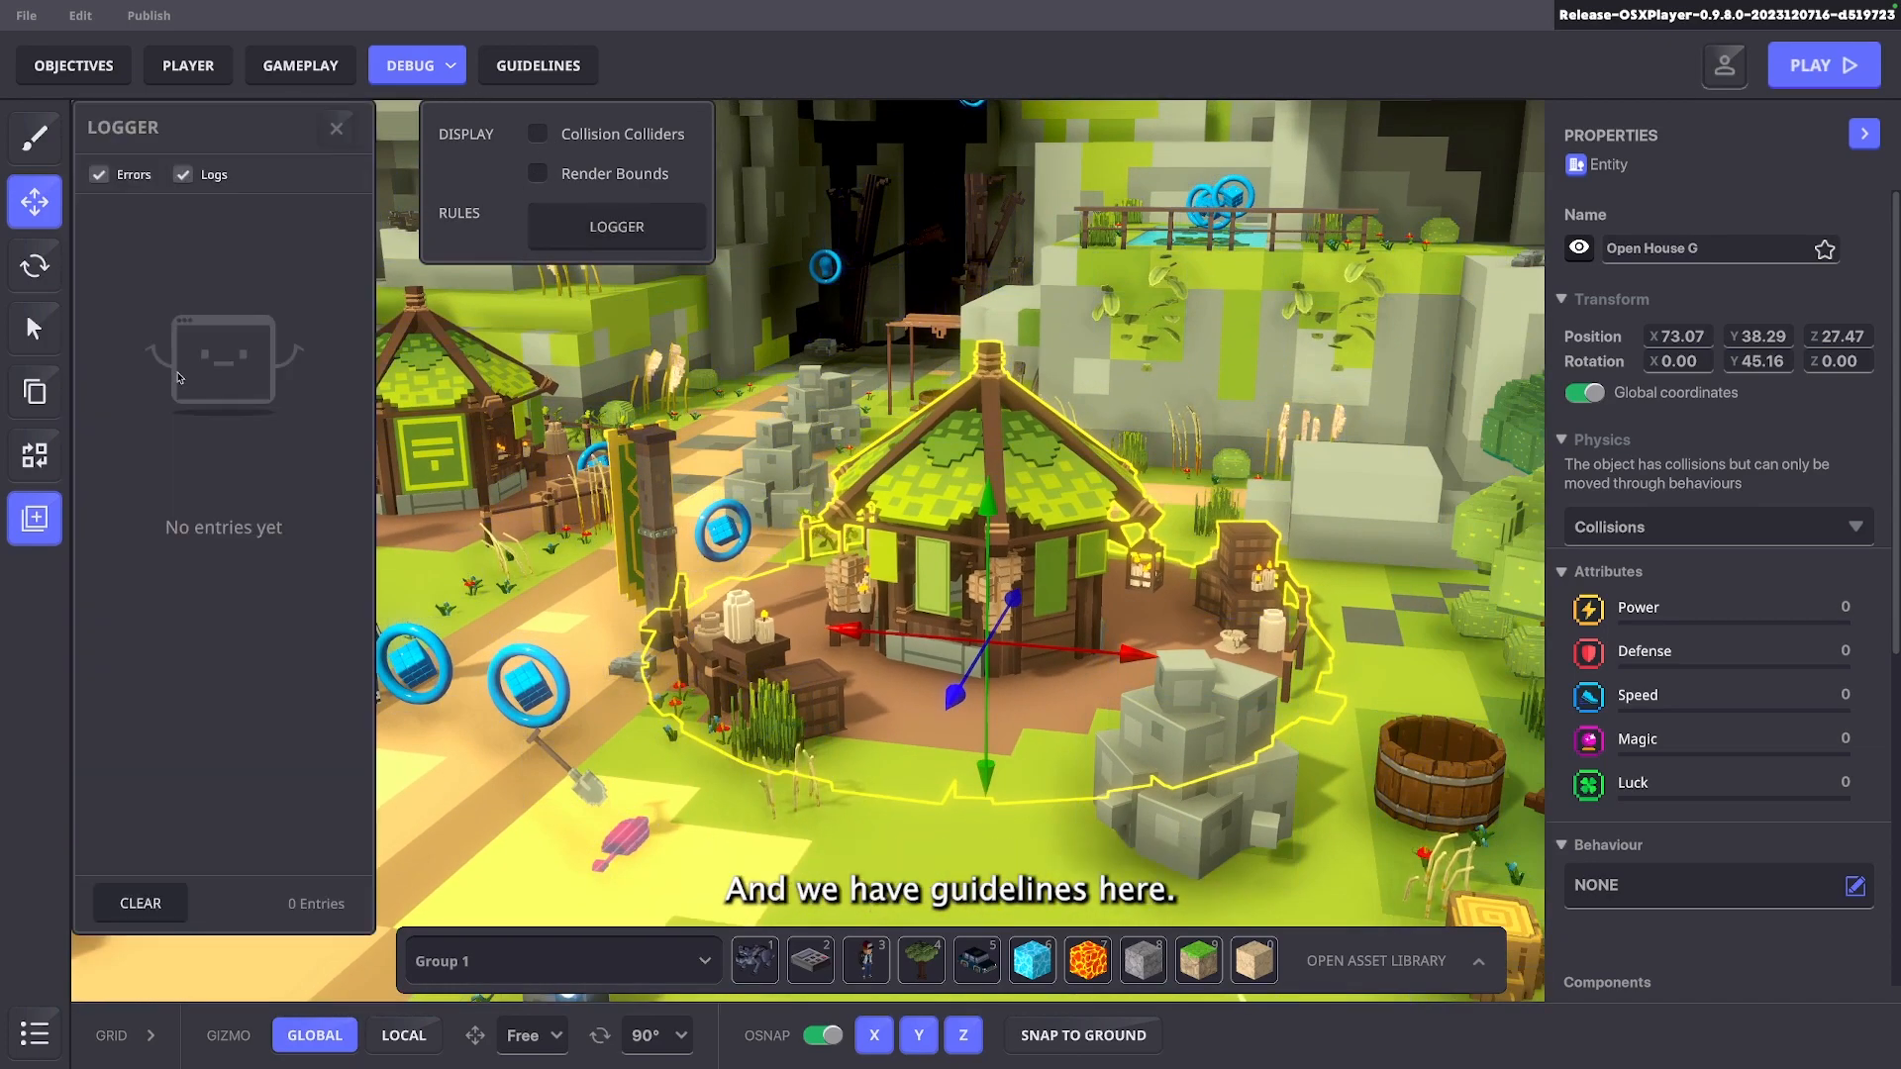
pyautogui.click(552, 61)
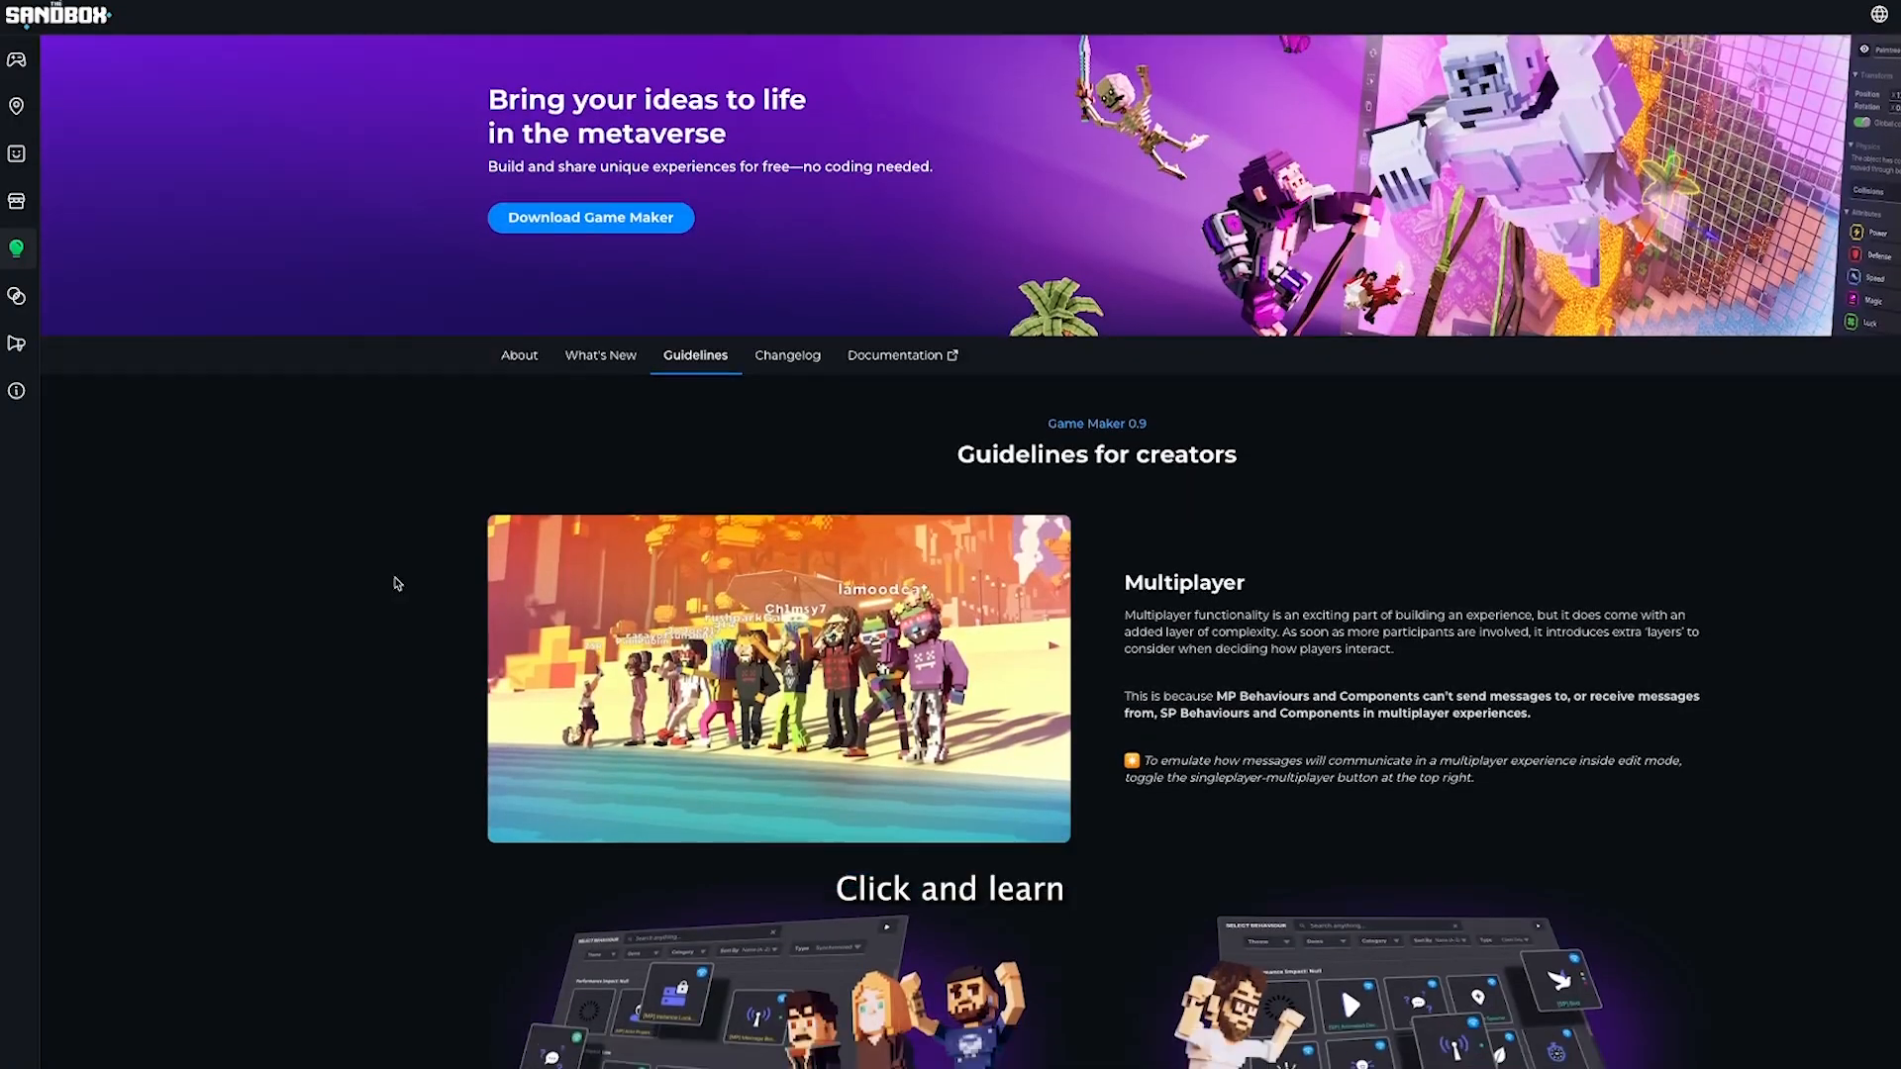
# Read through the creator guidelines web page and return to the scene in the editor
pyautogui.scroll(-12, 394, 581)
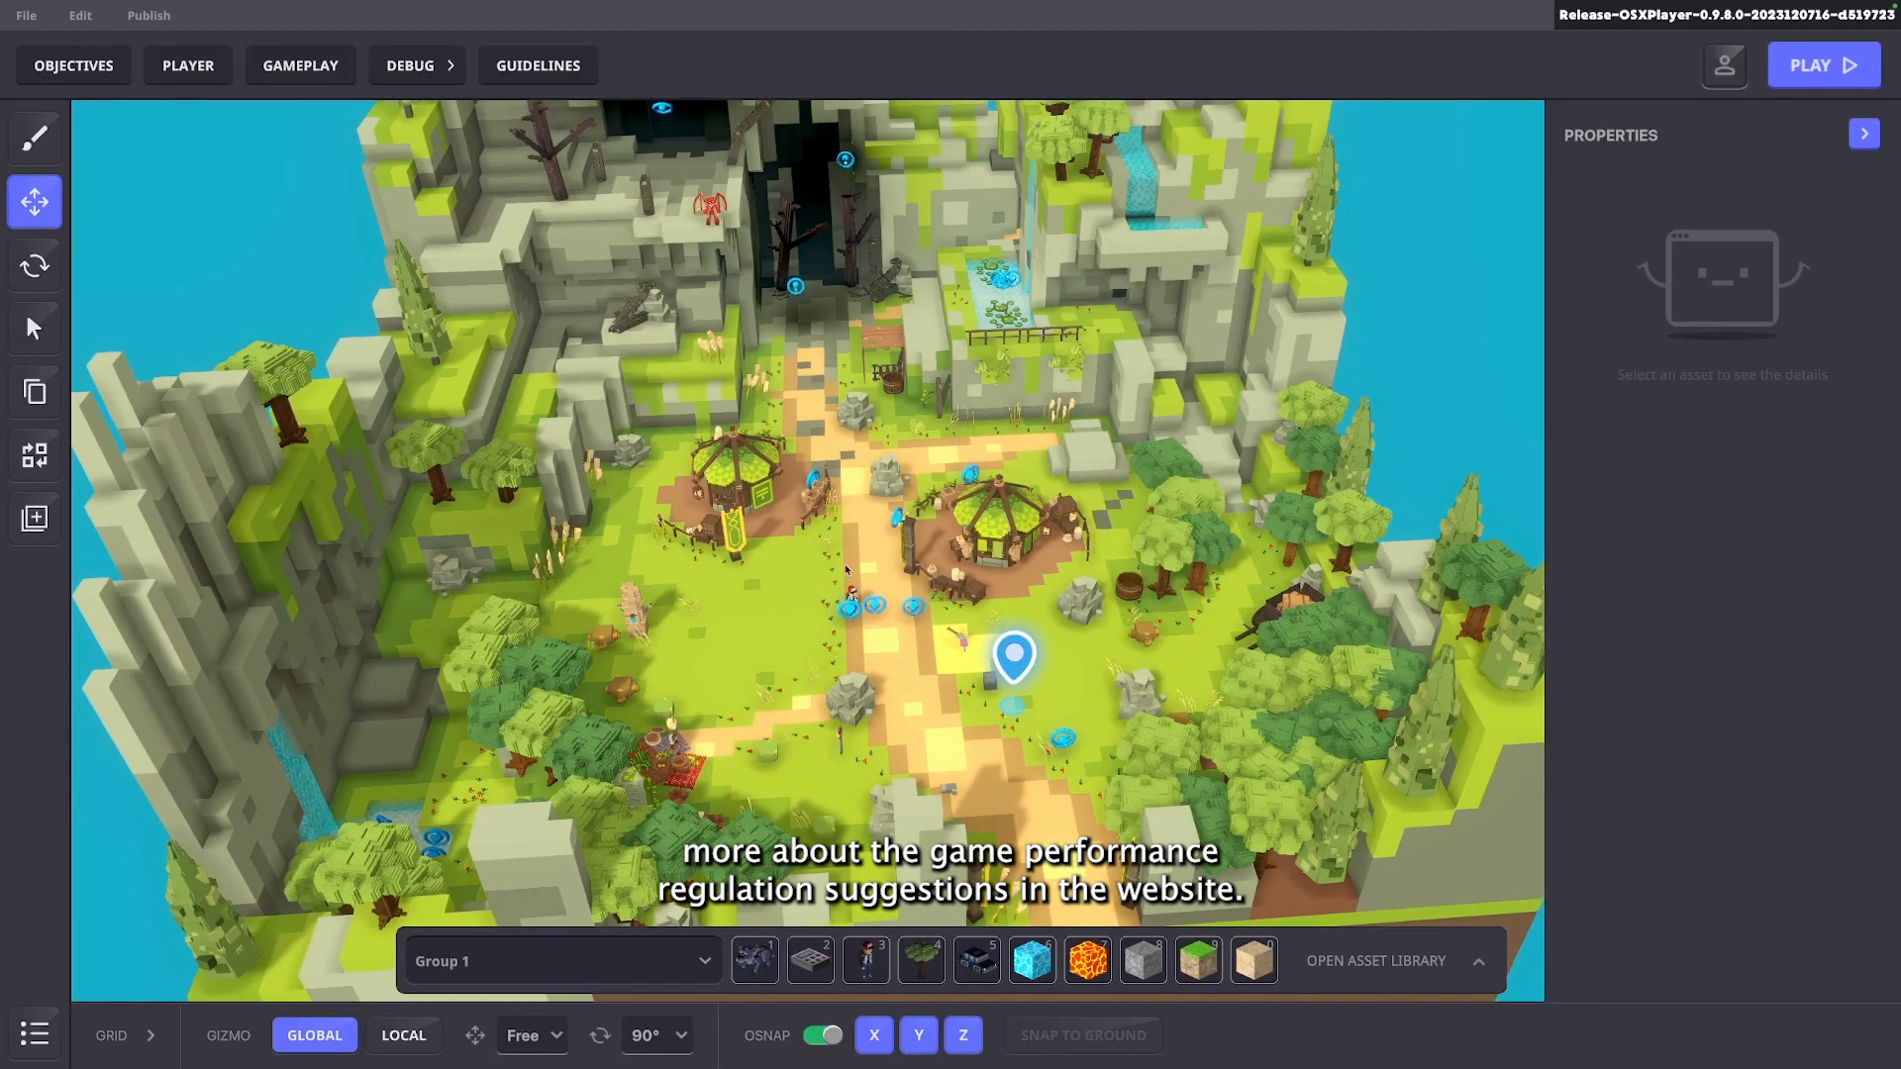
pyautogui.click(695, 626)
pyautogui.scroll(2, 695, 626)
pyautogui.click(761, 715)
pyautogui.scroll(4, 760, 715)
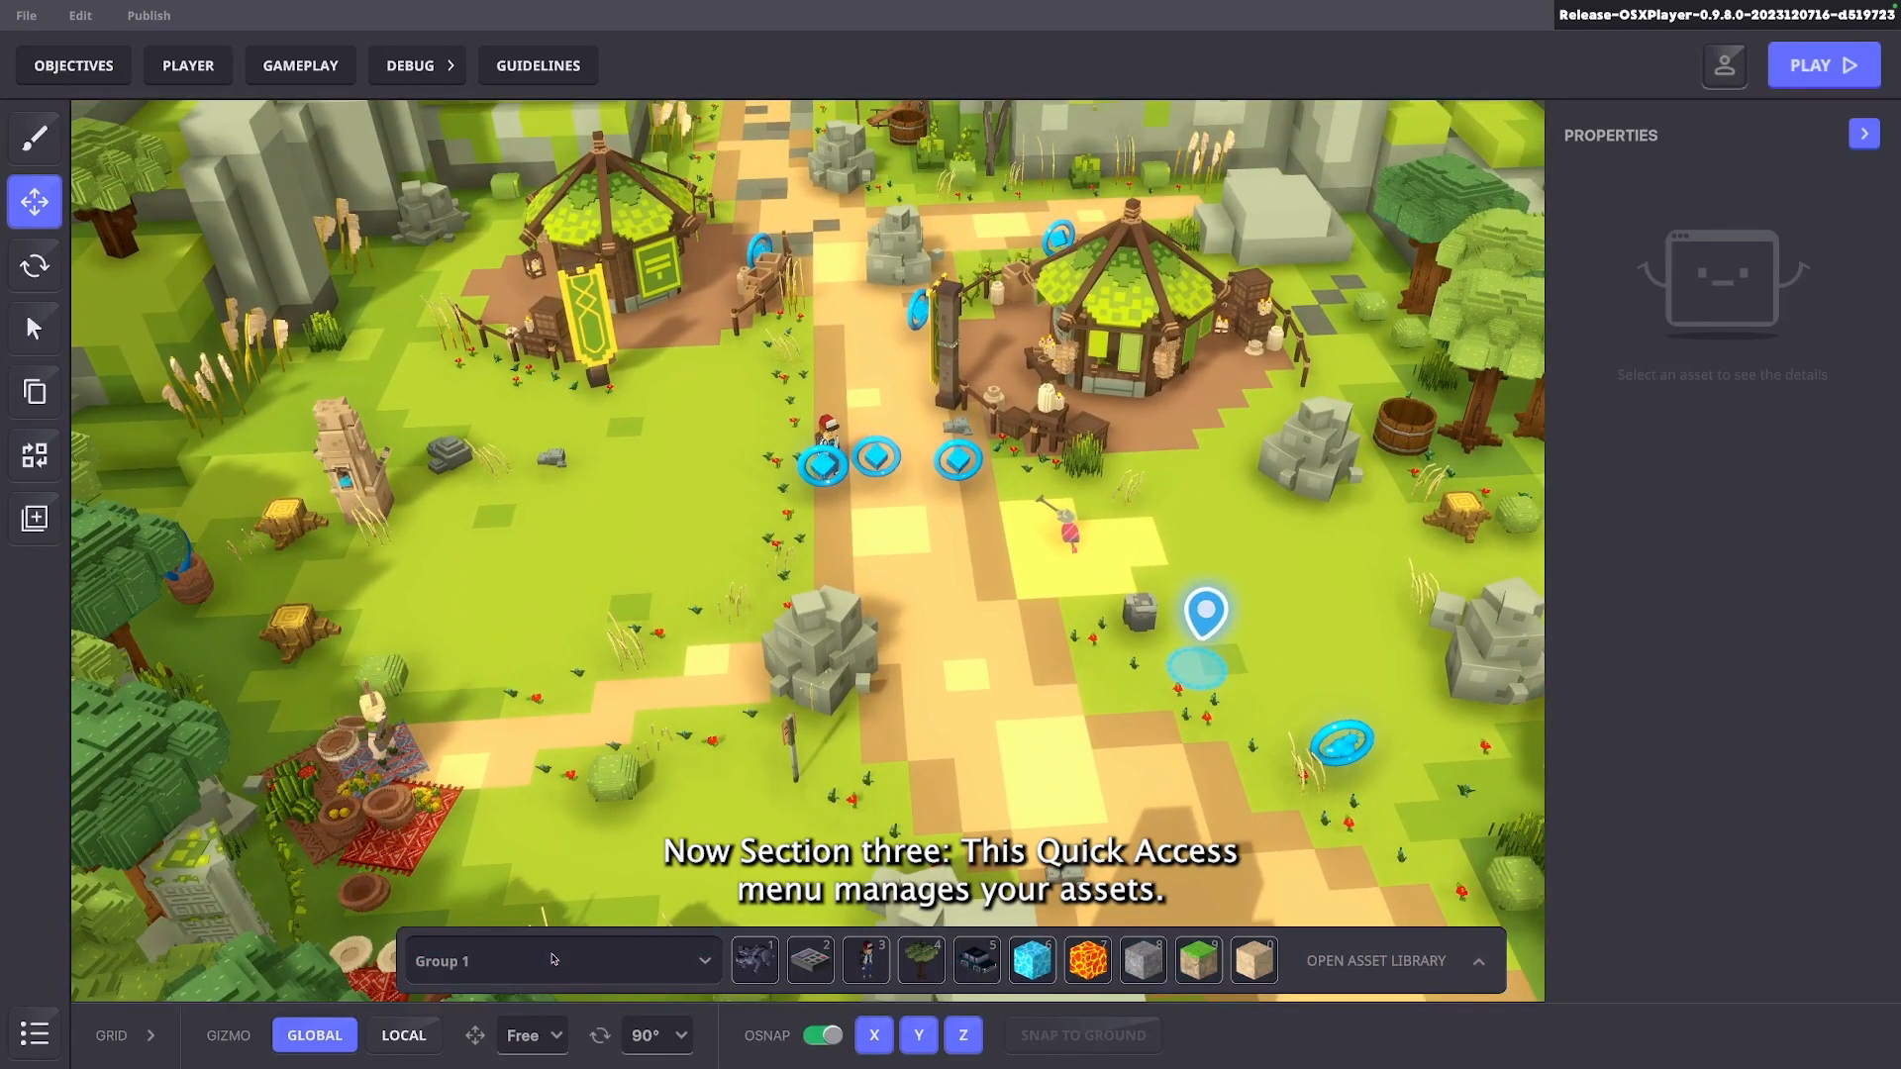
# Rename the quick access group Group 1 as Random
pyautogui.click(481, 962)
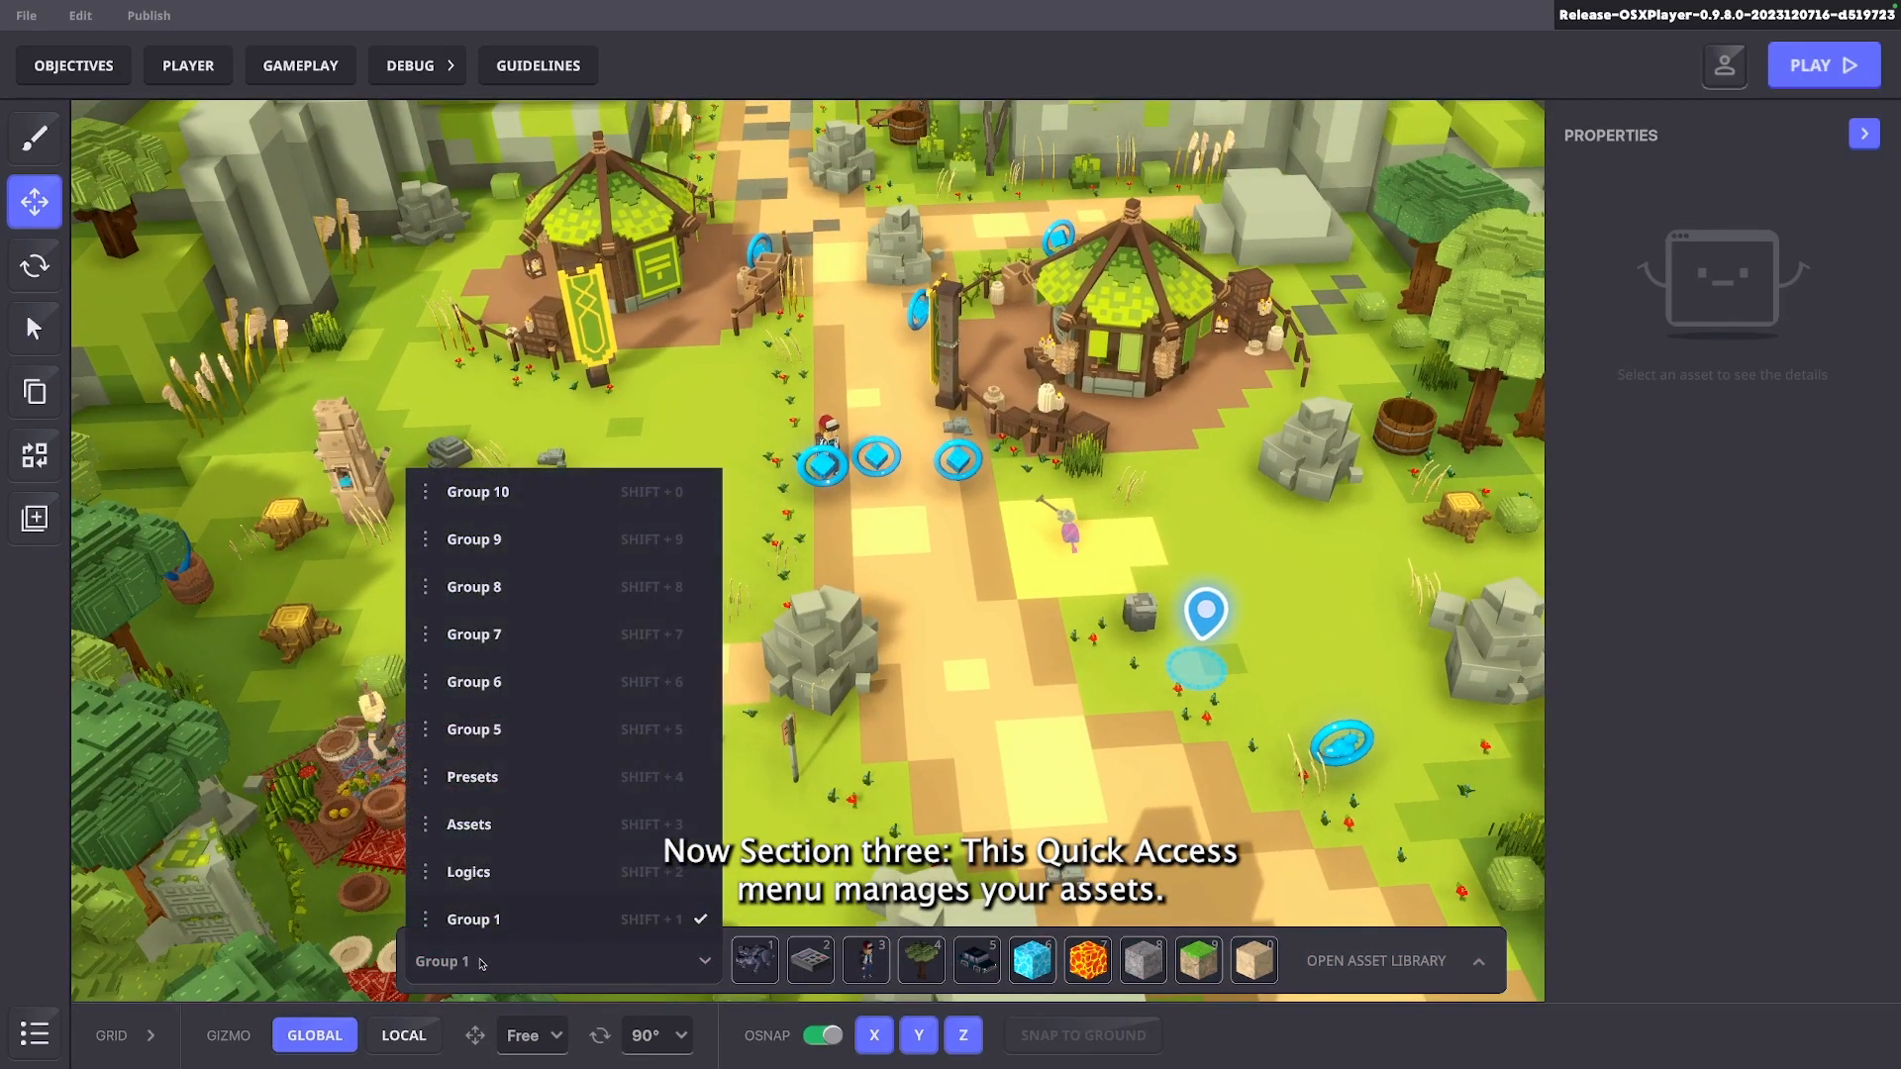
pyautogui.click(443, 934)
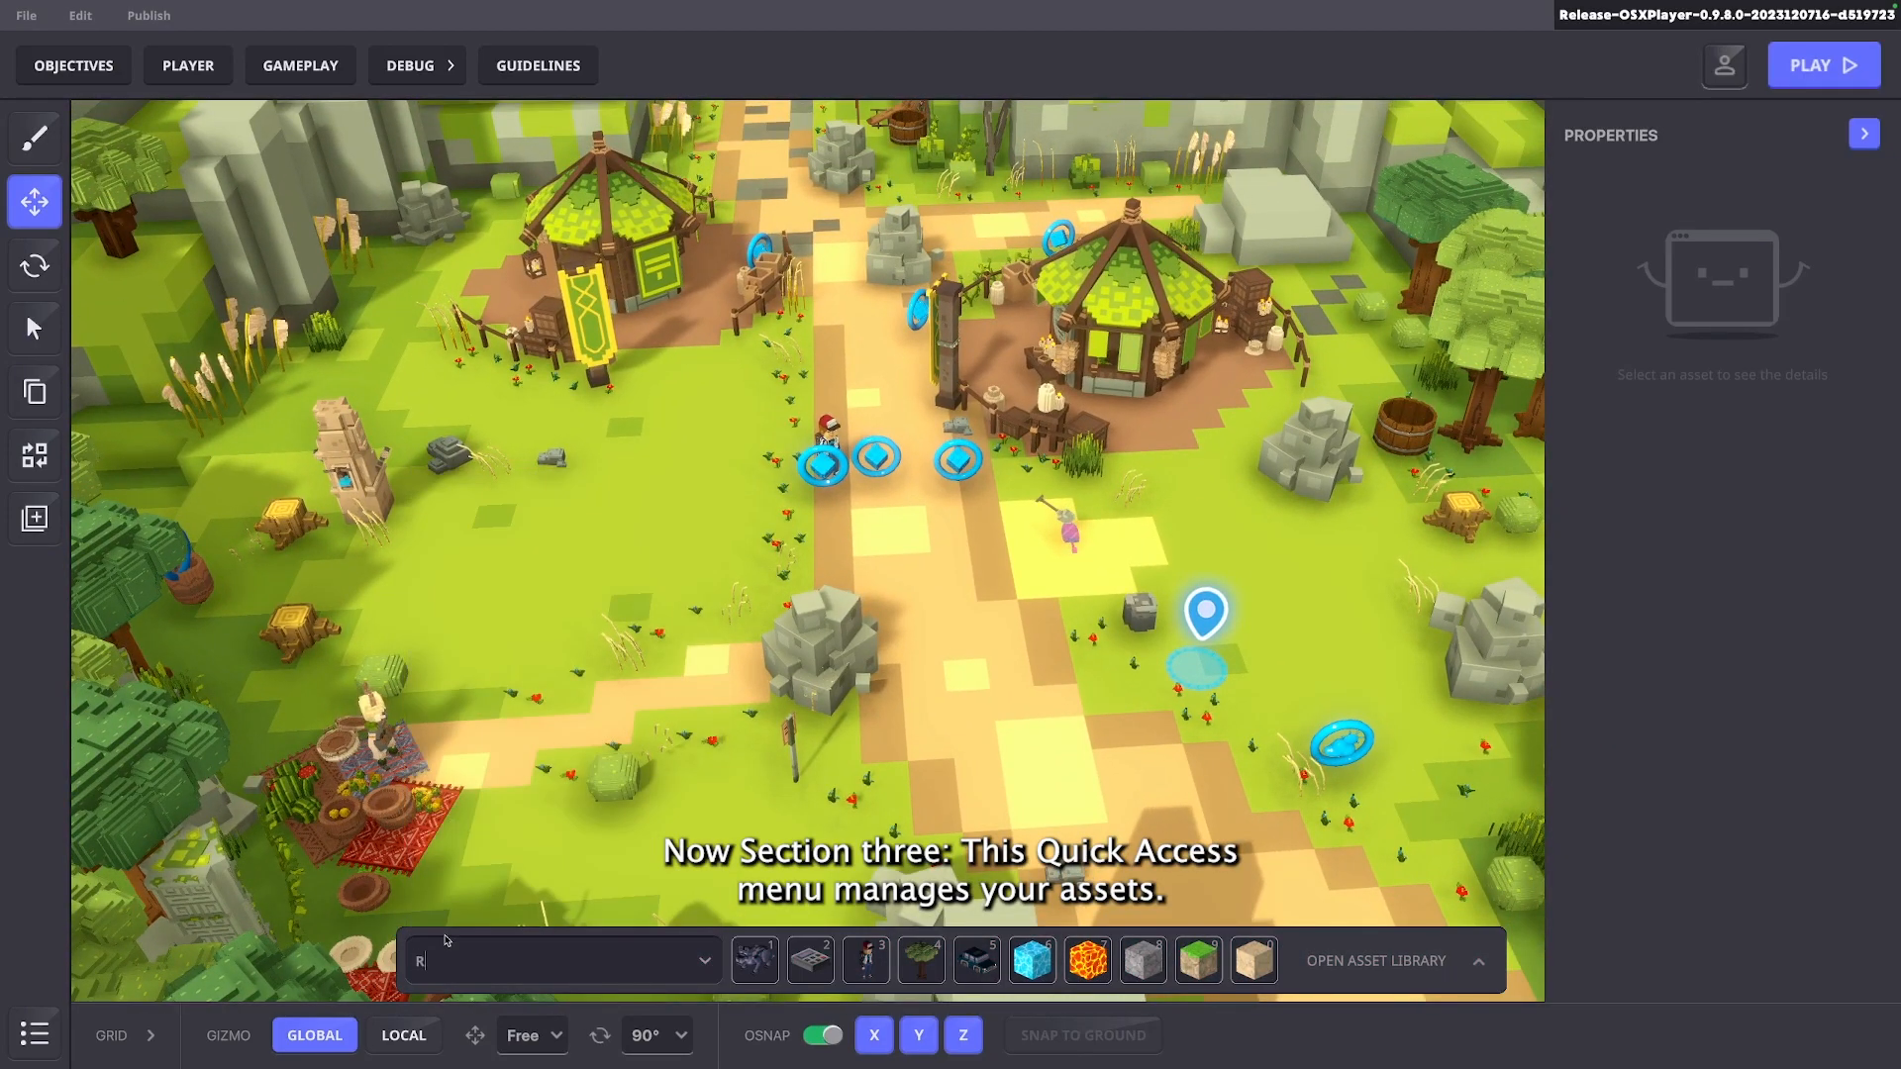
pyautogui.press('Return')
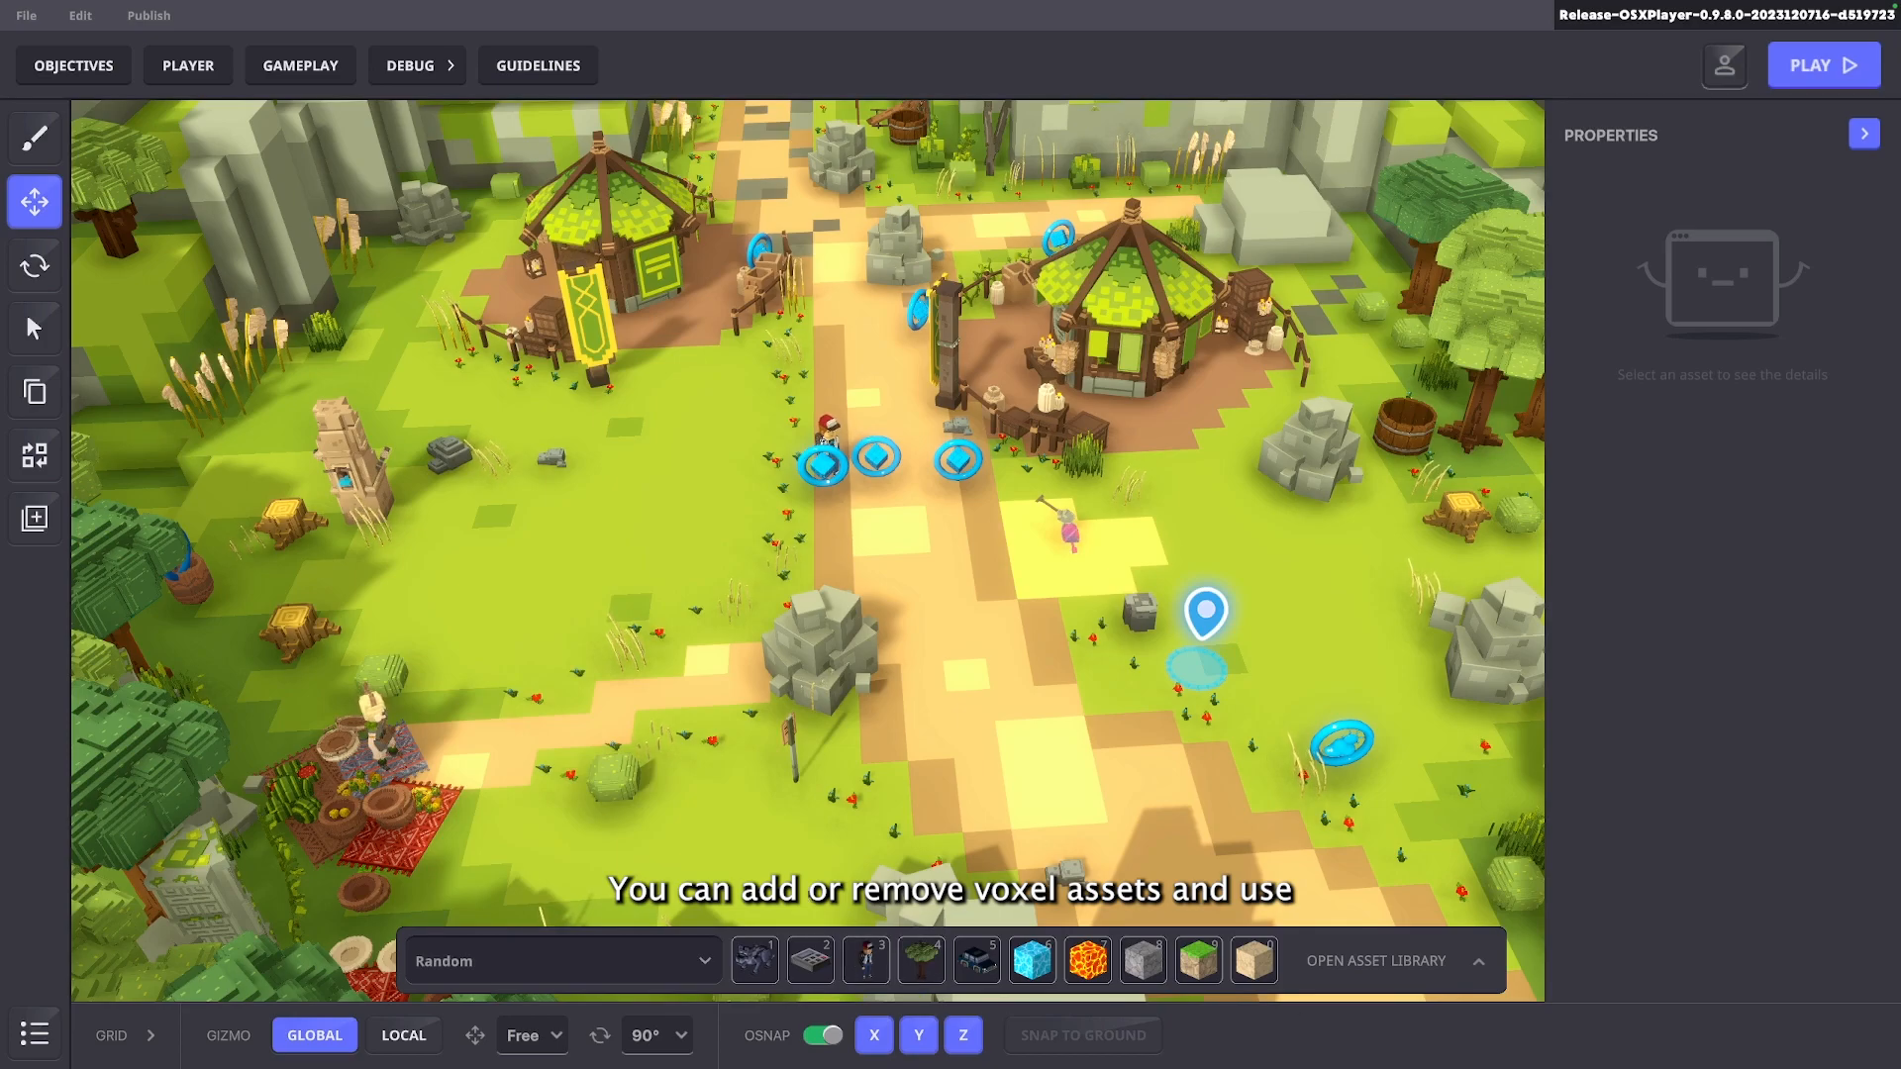
# Fill the first three slots of the Random group with an ancient ruins block and two asphalt blocks from the asset library
pyautogui.click(1376, 960)
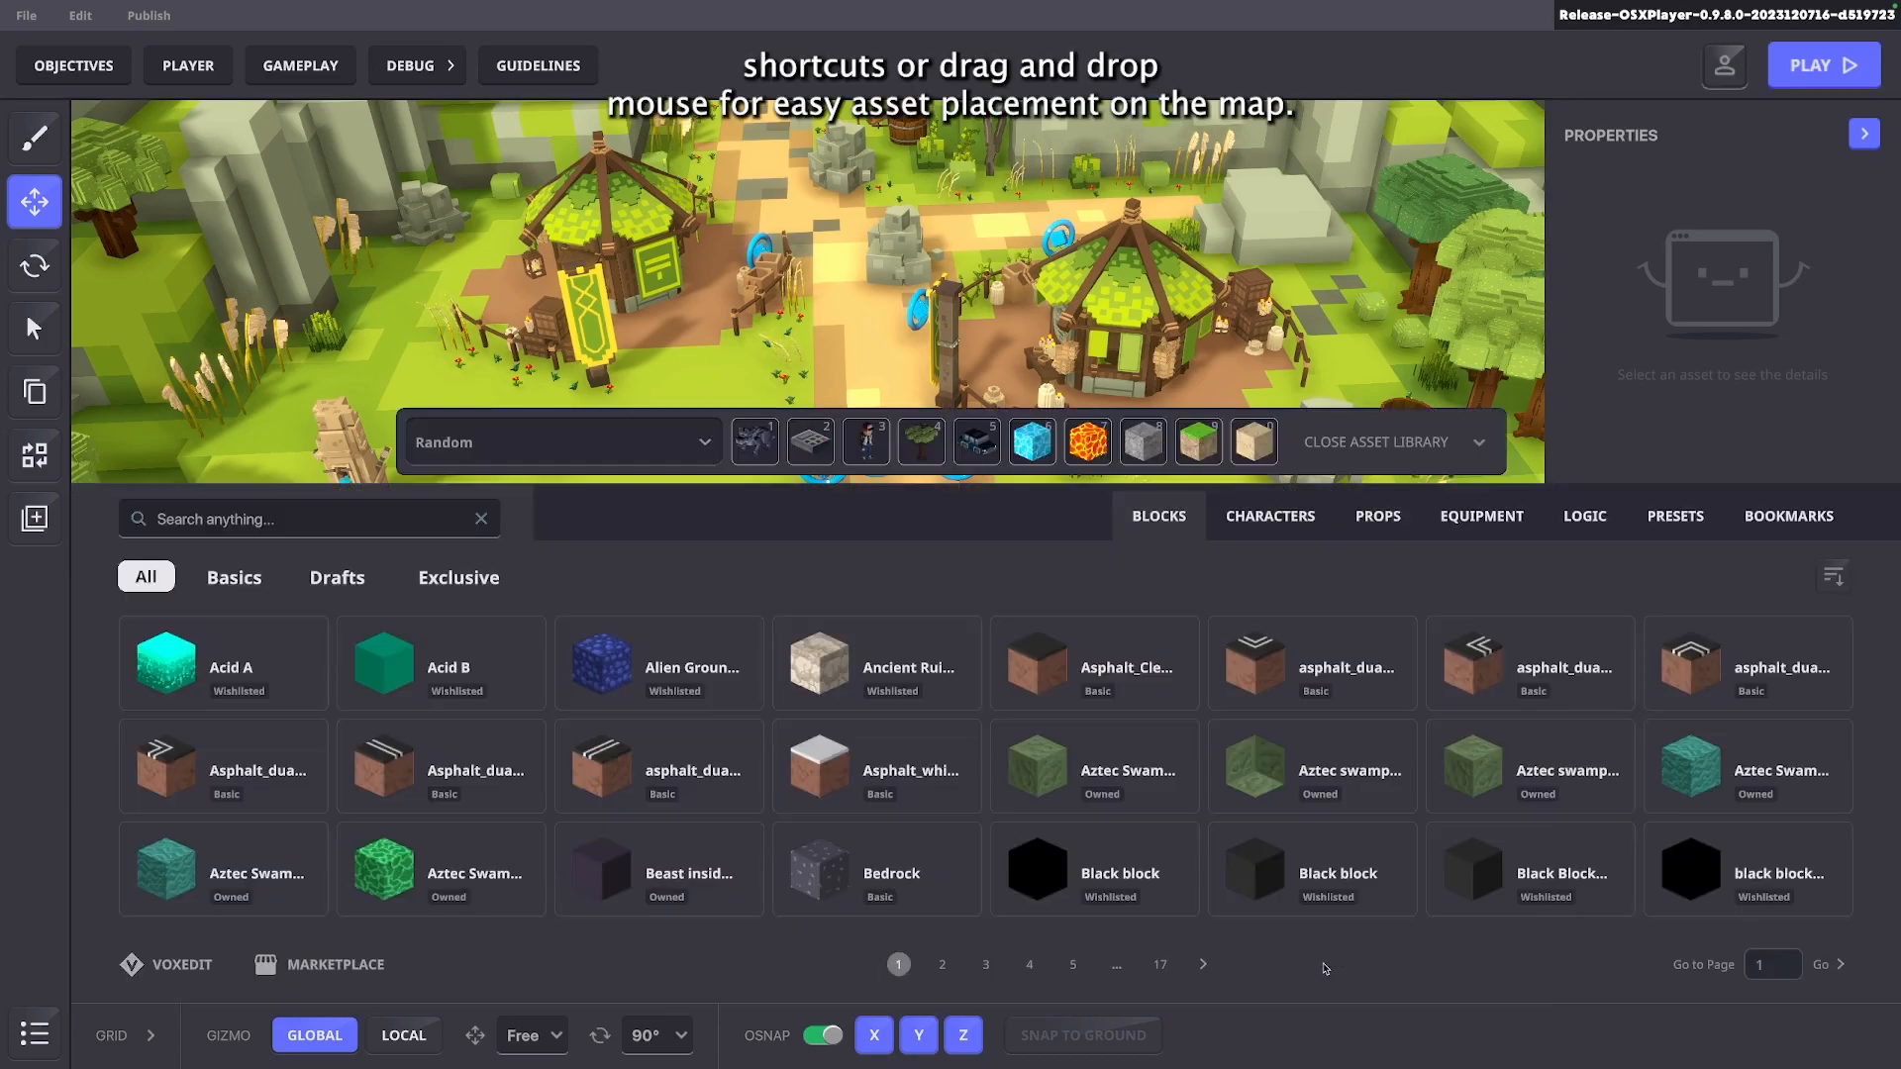
pyautogui.moveTo(819, 662); pyautogui.dragTo(754, 442)
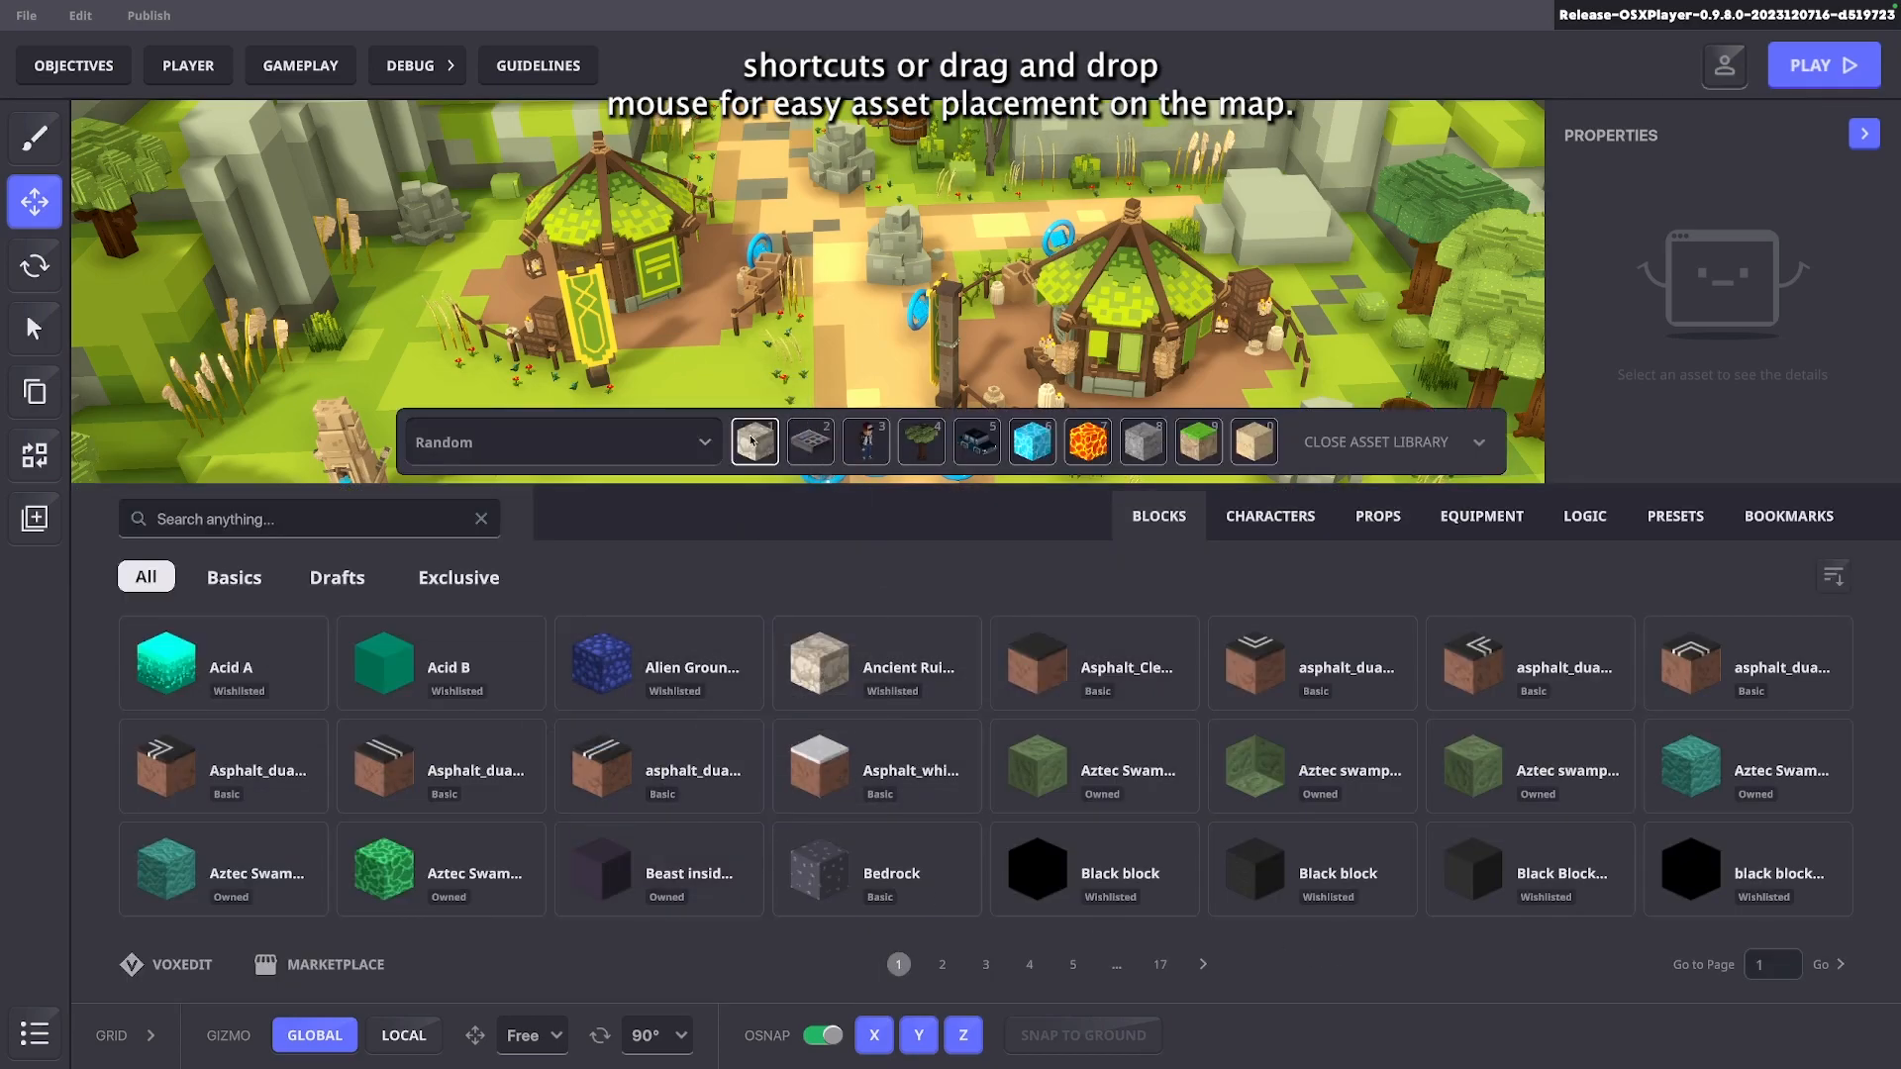
pyautogui.moveTo(1035, 661); pyautogui.dragTo(810, 443)
pyautogui.moveTo(1245, 676); pyautogui.dragTo(866, 443)
pyautogui.click(1383, 448)
# Switch to the empty Group 5 in the quick access bar and rename it as Blocks
pyautogui.click(533, 965)
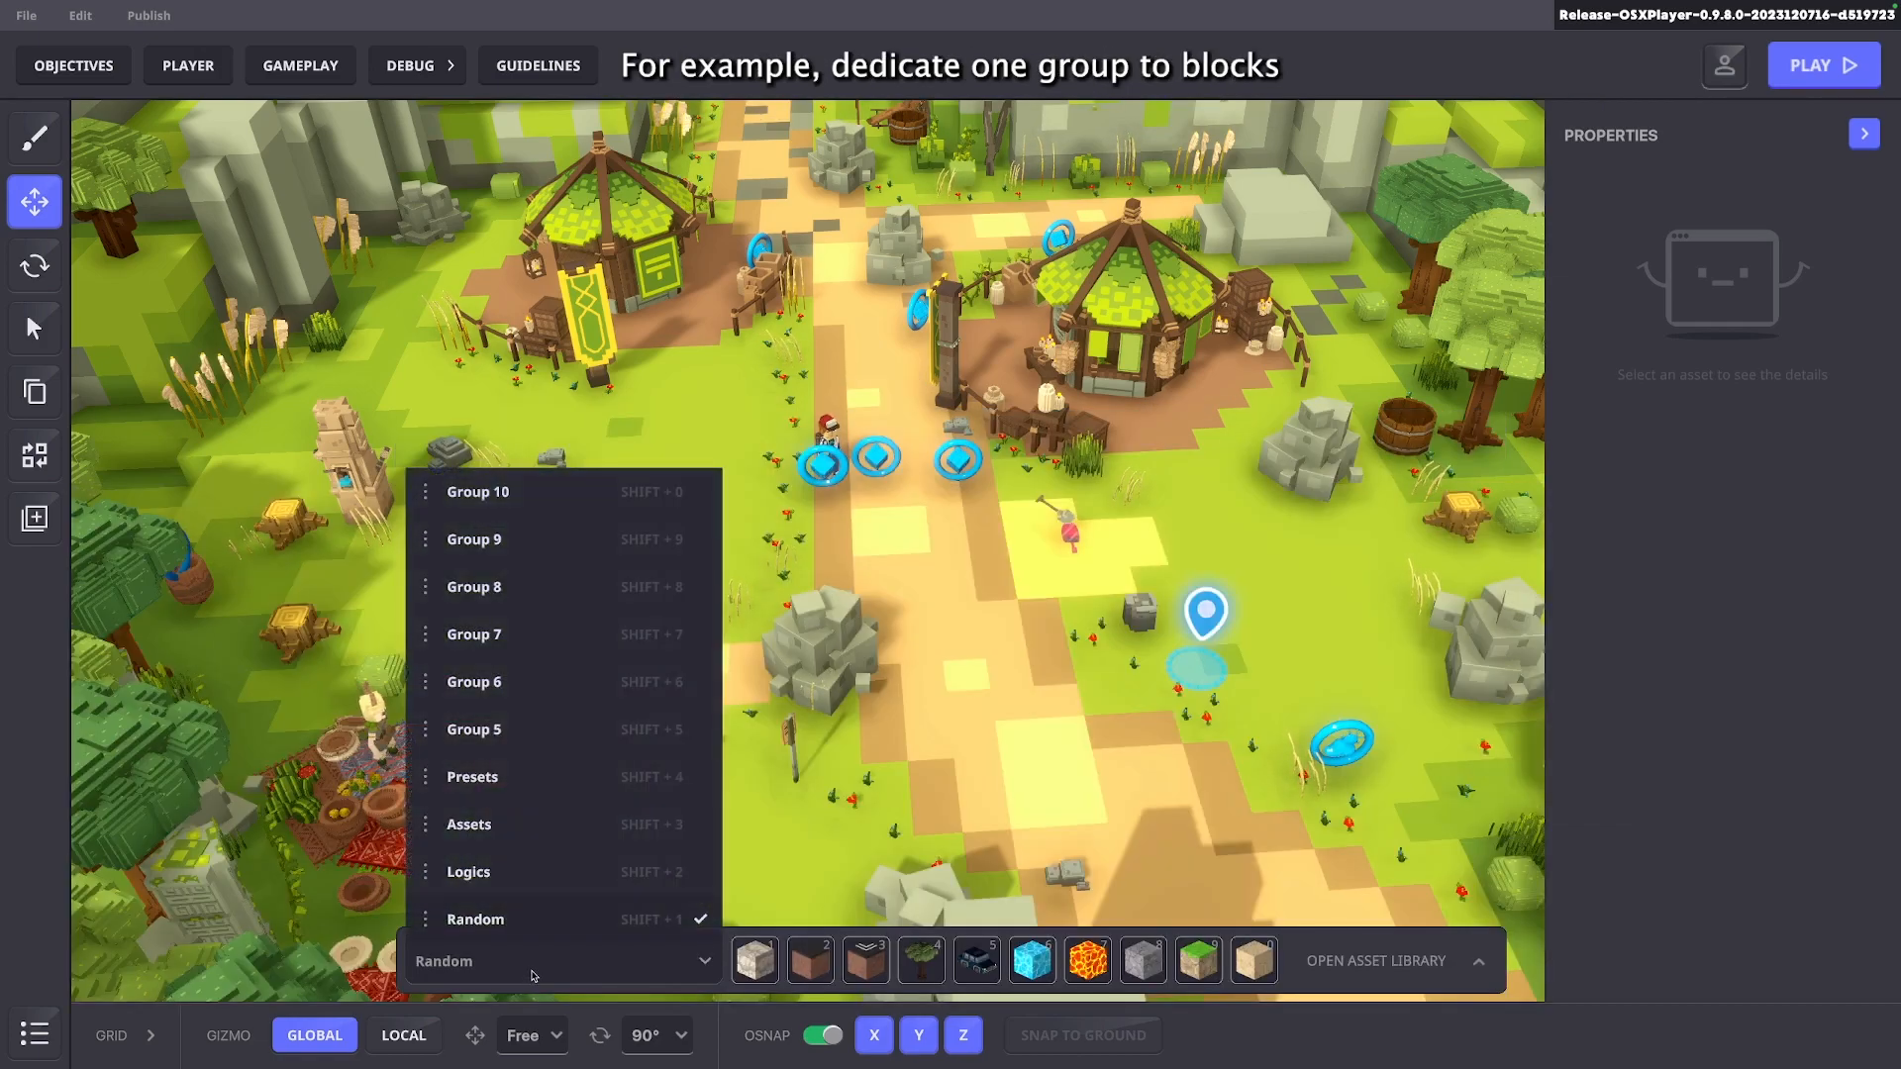
pyautogui.click(468, 732)
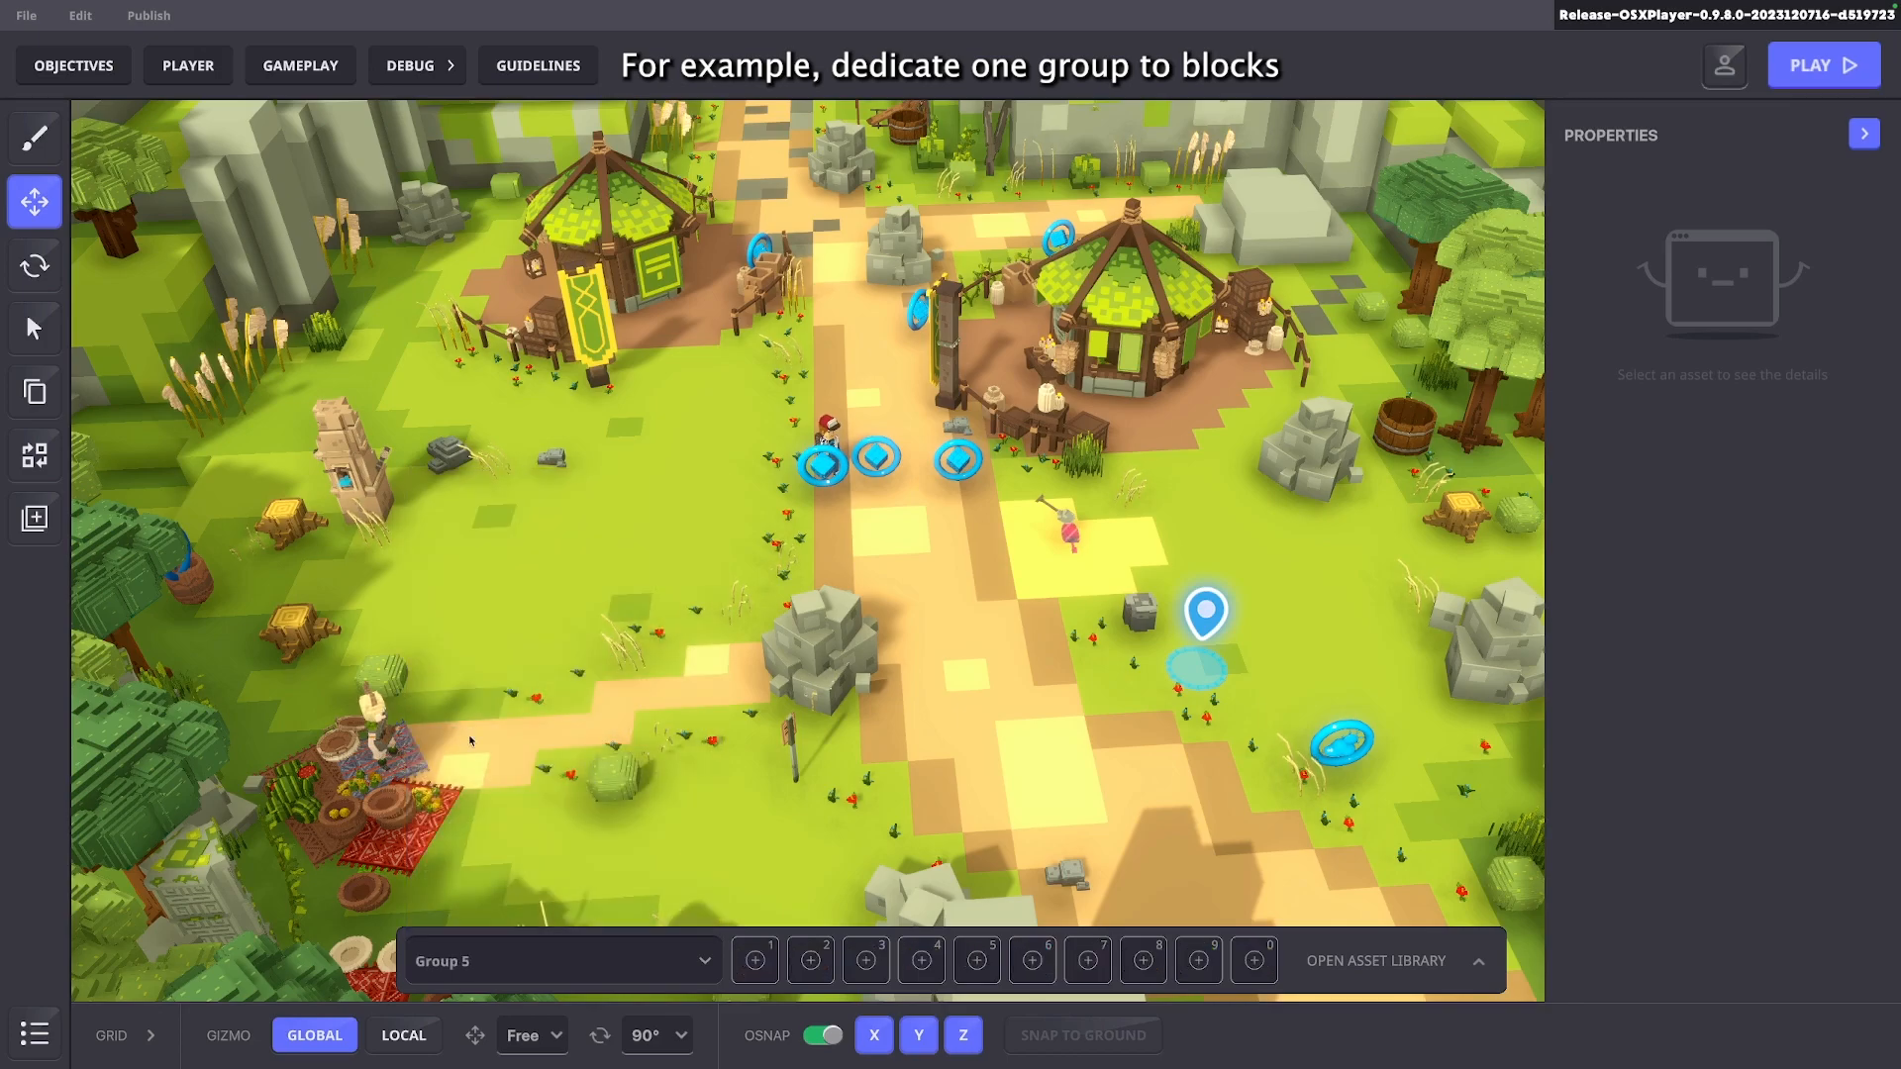
pyautogui.click(461, 962)
pyautogui.click(425, 733)
pyautogui.click(448, 750)
pyautogui.write('Blocks')
pyautogui.press('Return')
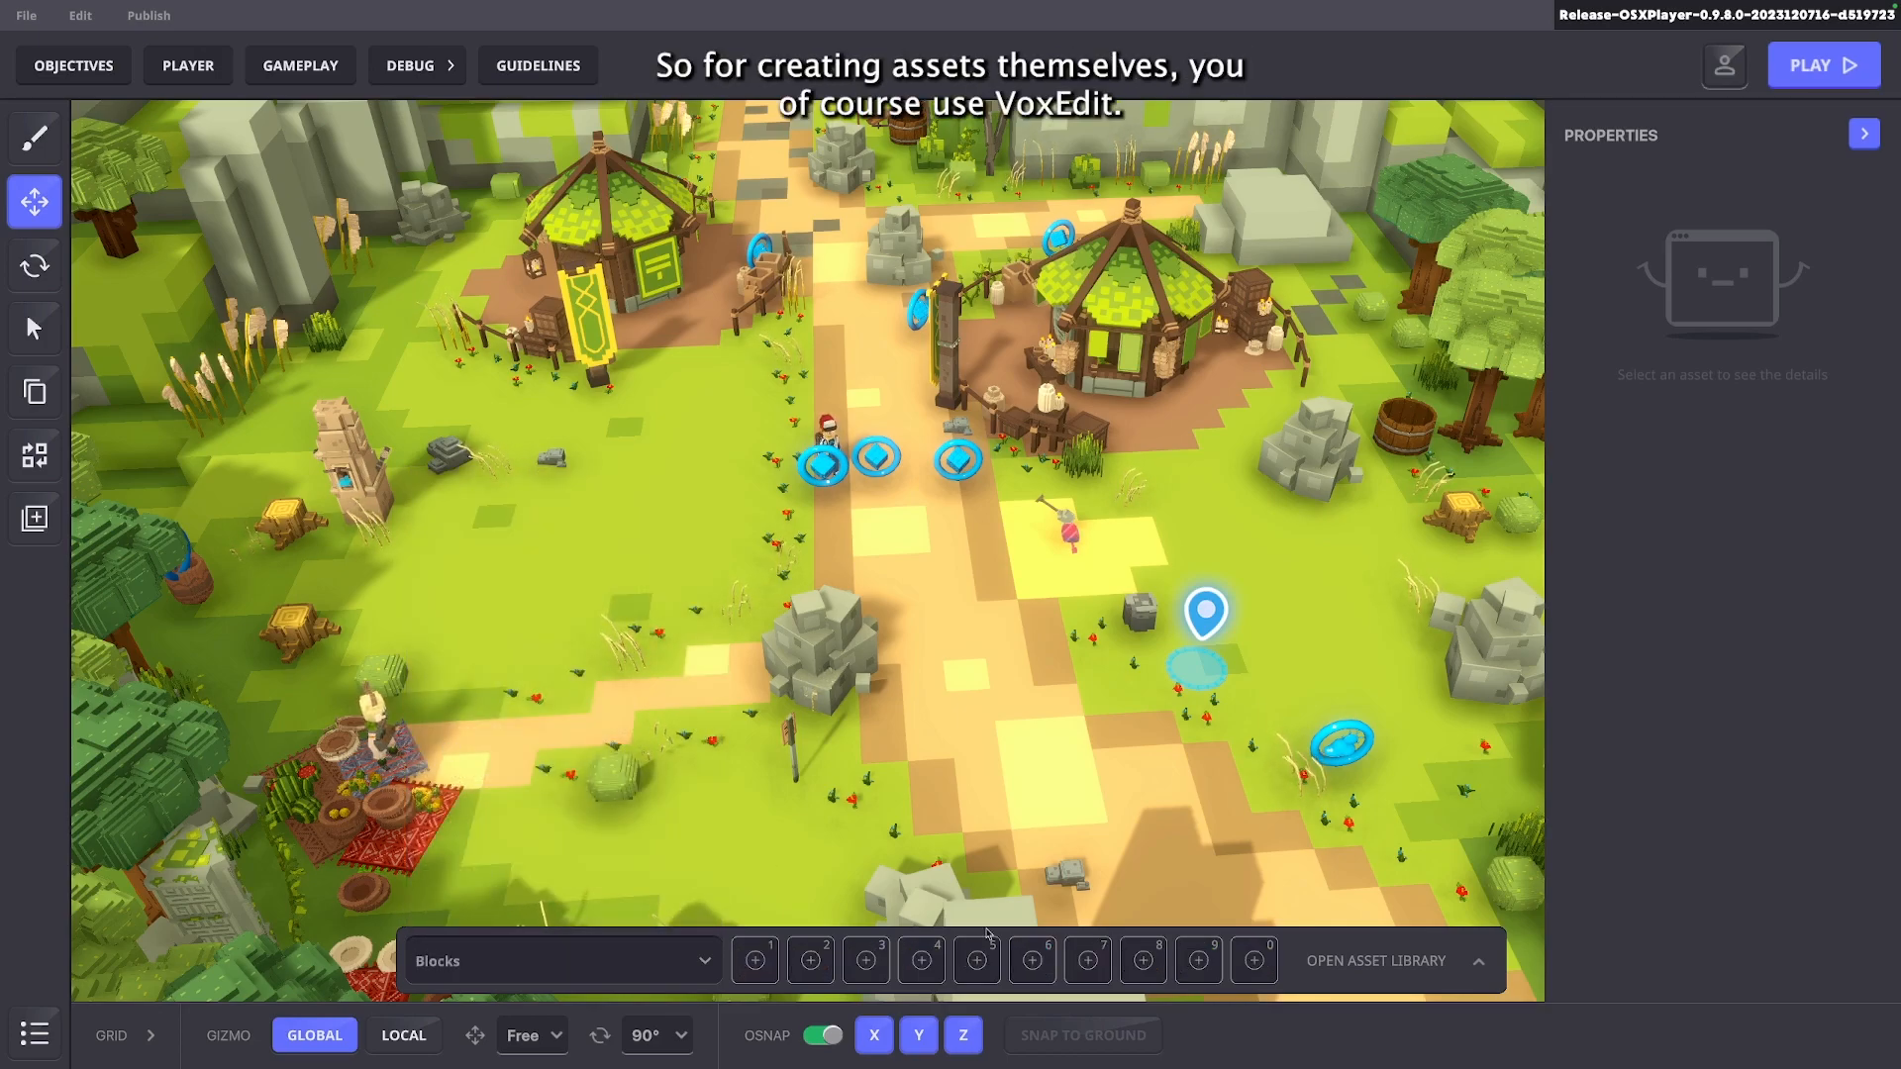
# Assign an Aztec swamp, an ancient ruins and an alien ground block to the first three slots of the Blocks group
pyautogui.click(1323, 955)
pyautogui.moveTo(1475, 767); pyautogui.dragTo(758, 443)
pyautogui.moveTo(819, 661); pyautogui.dragTo(809, 443)
pyautogui.moveTo(602, 662); pyautogui.dragTo(866, 443)
pyautogui.click(1317, 445)
# Switch the quick access bar to the Assets group
pyautogui.click(589, 956)
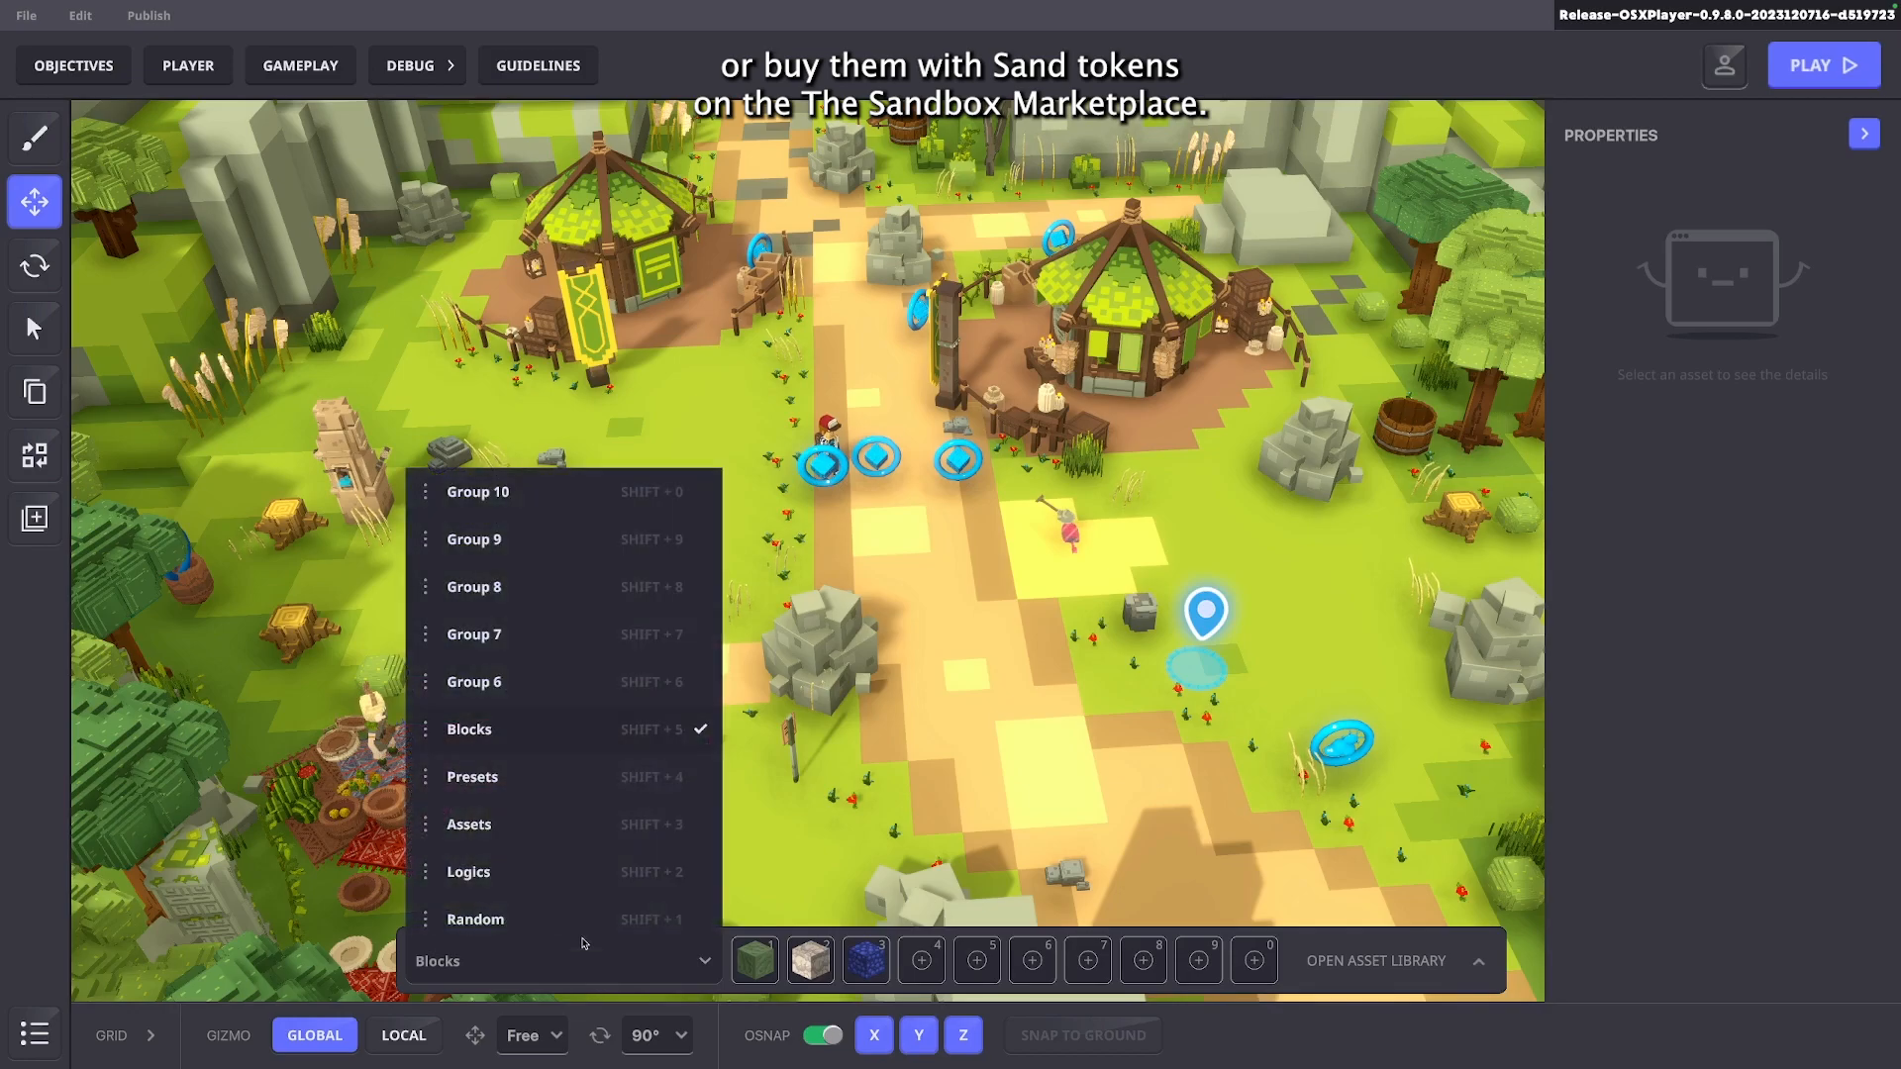
pyautogui.click(475, 821)
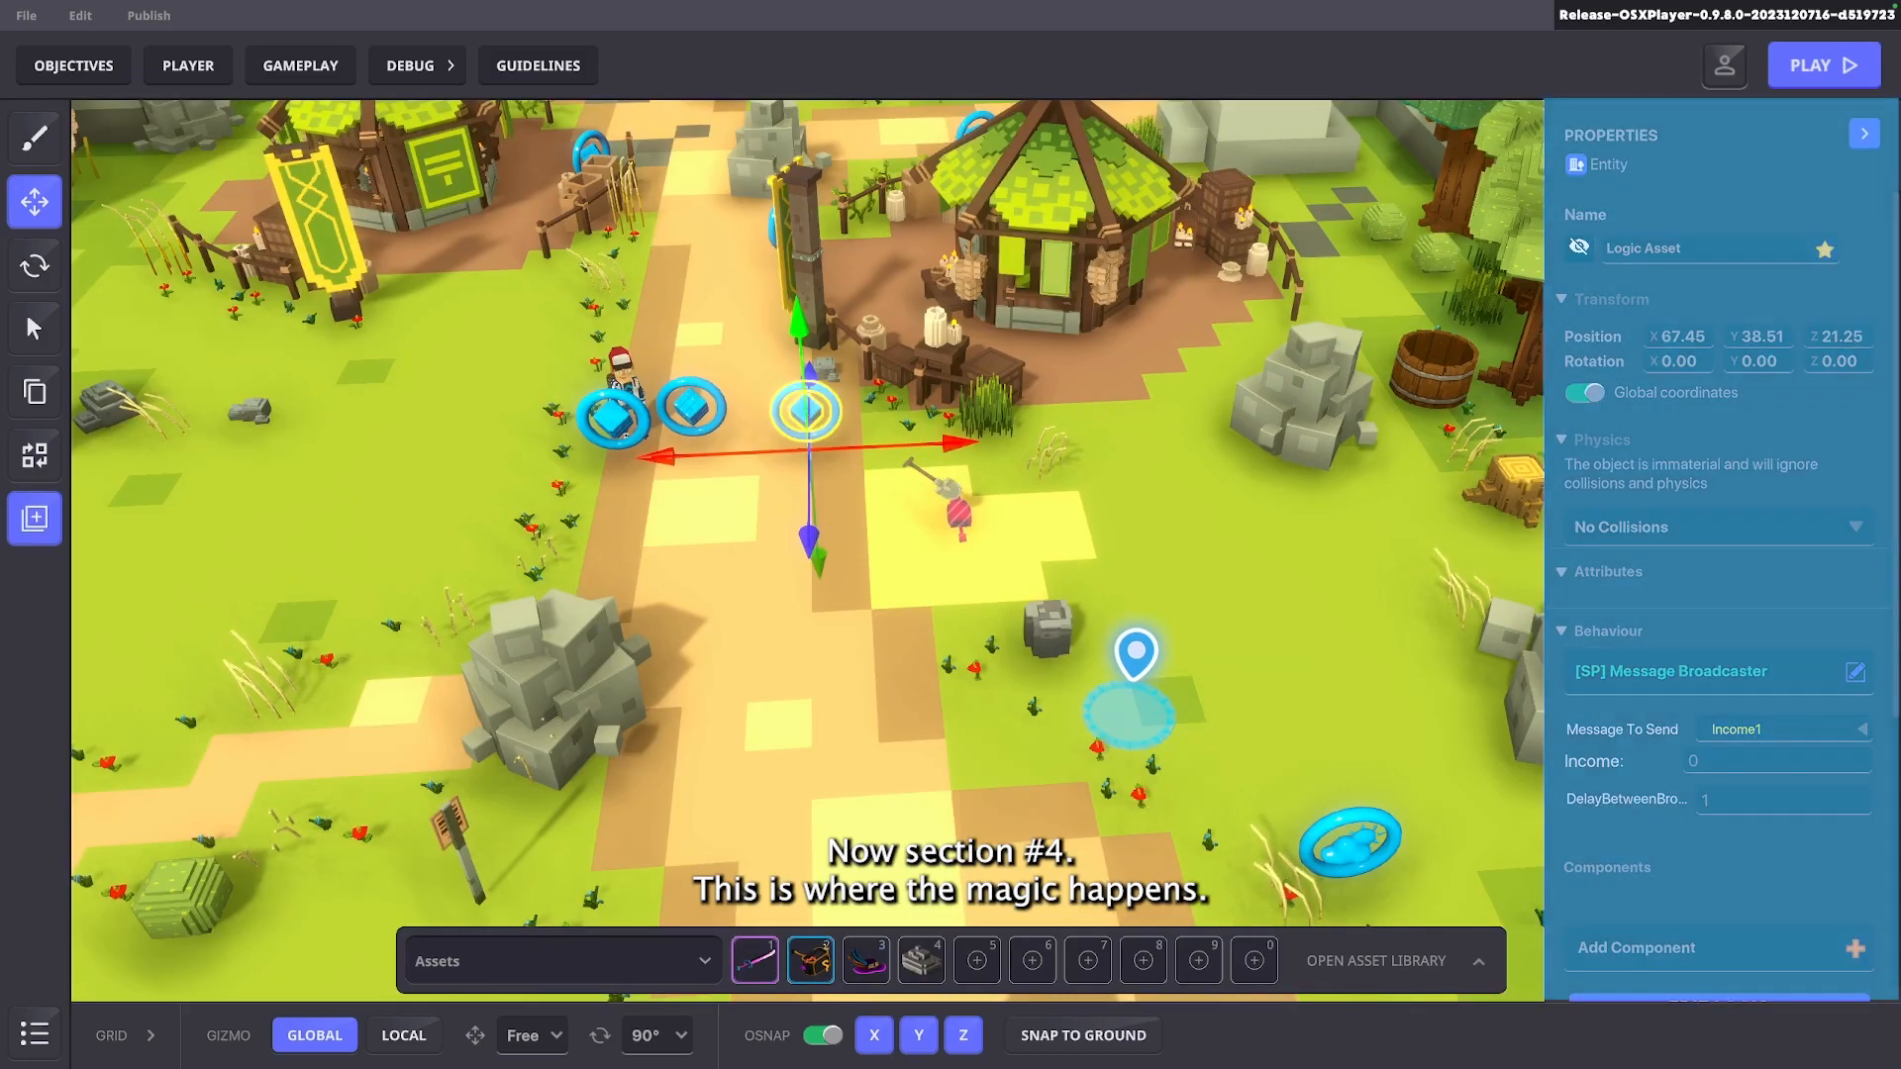
# Select the merchant character beside the path and examine its transform, physics and attribute properties
pyautogui.click(619, 360)
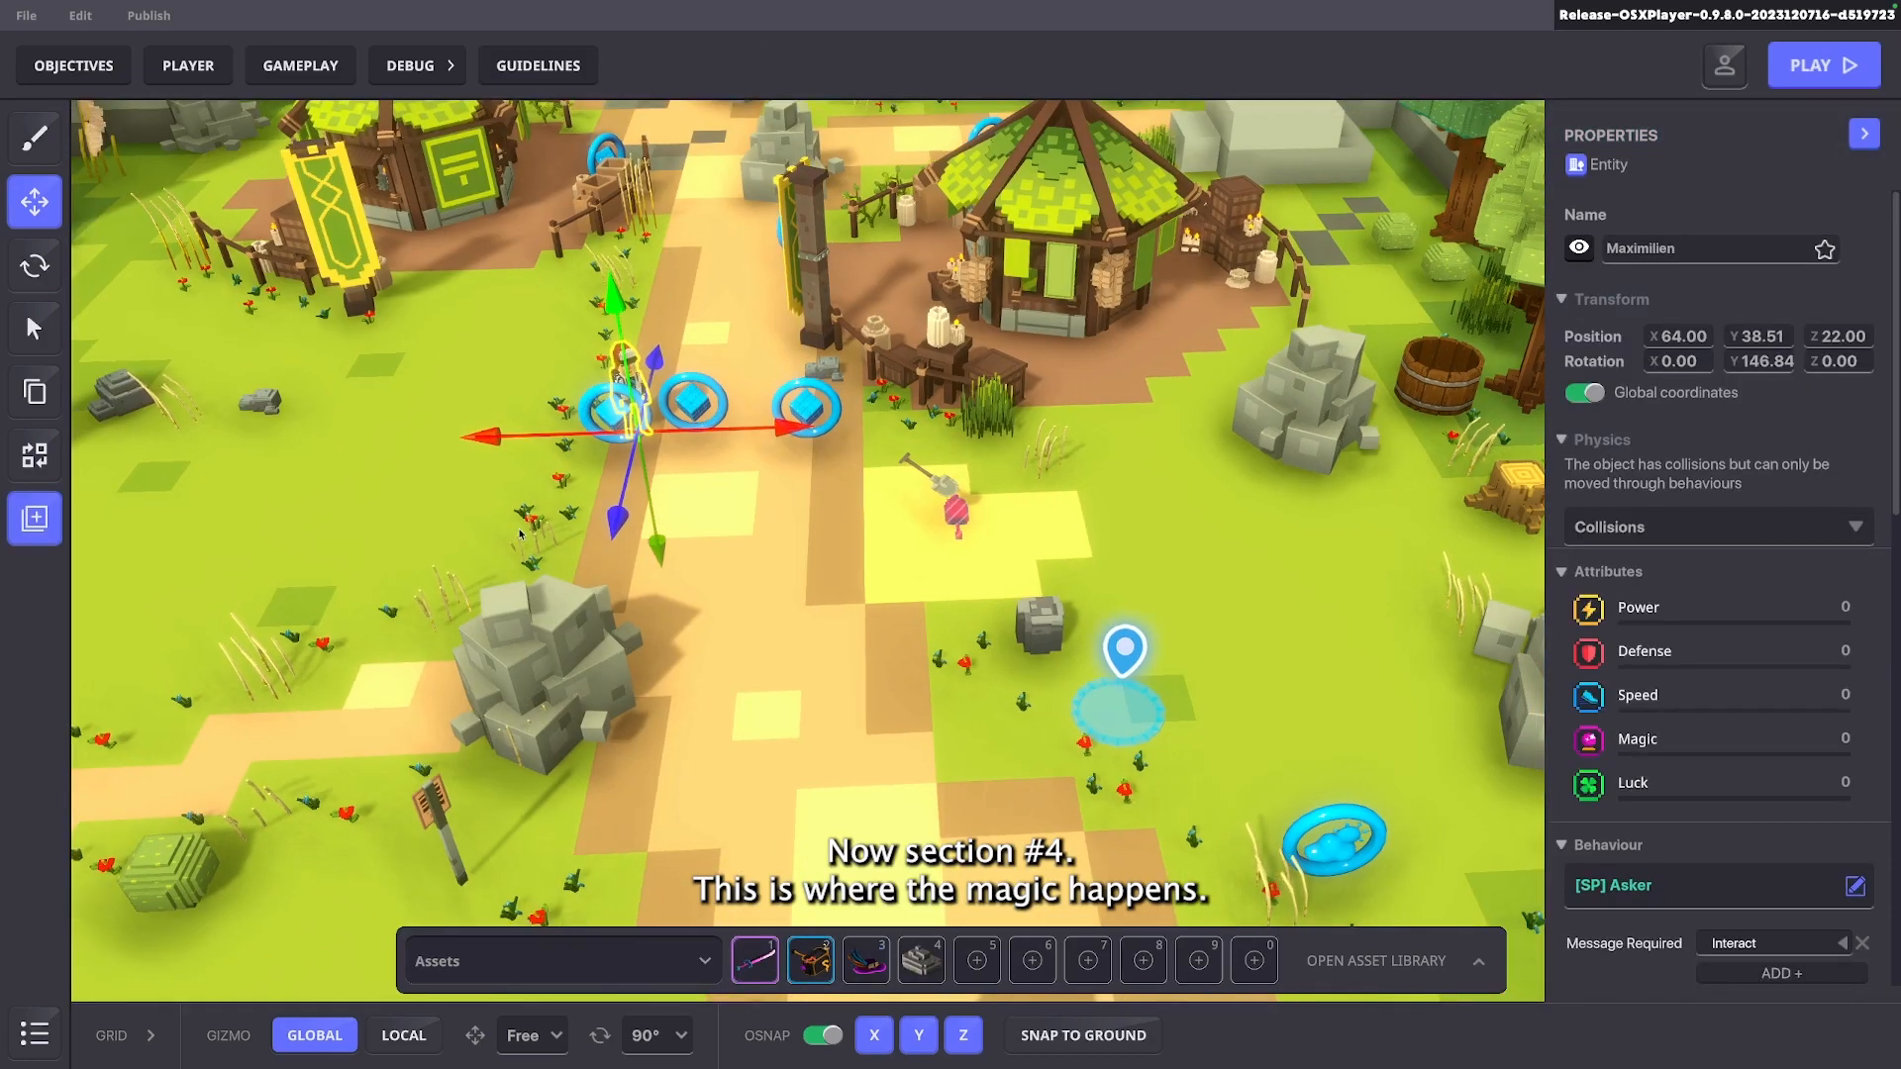
pyautogui.click(386, 524)
pyautogui.scroll(5, 495, 533)
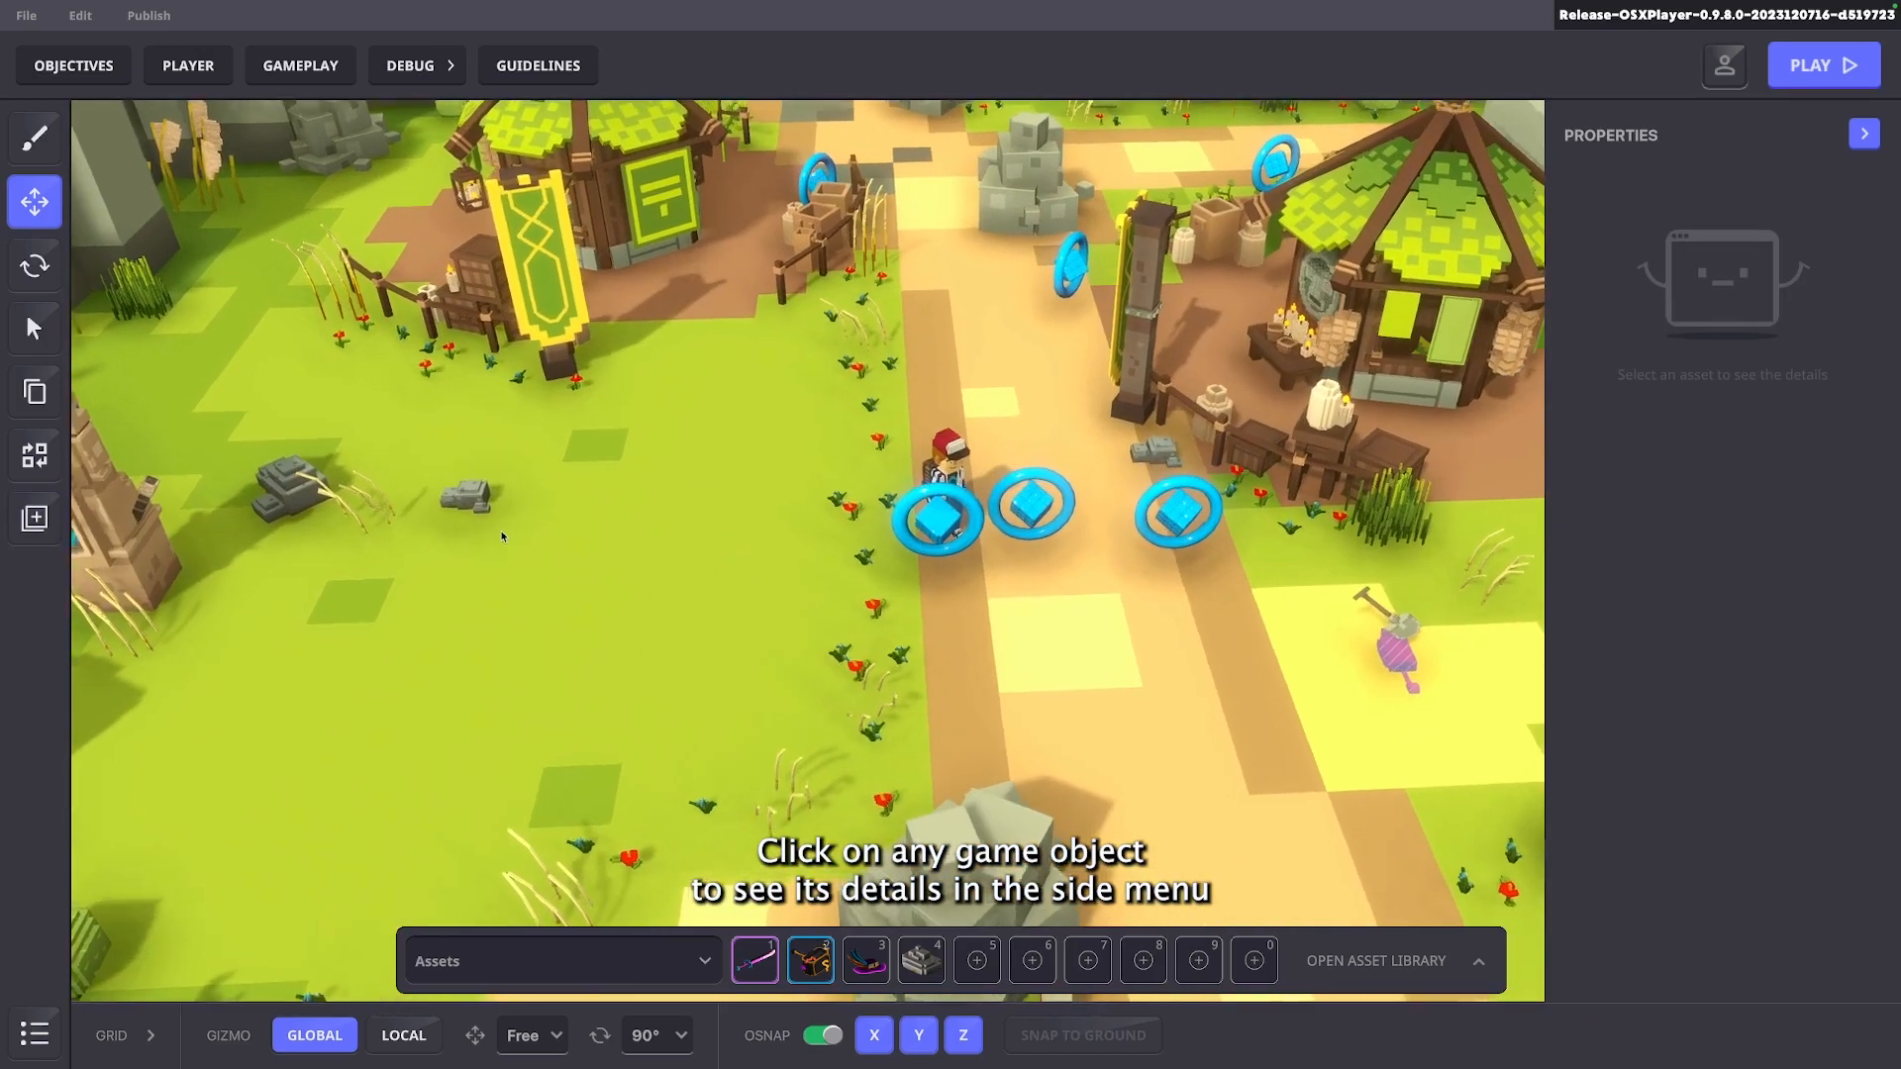
pyautogui.click(810, 503)
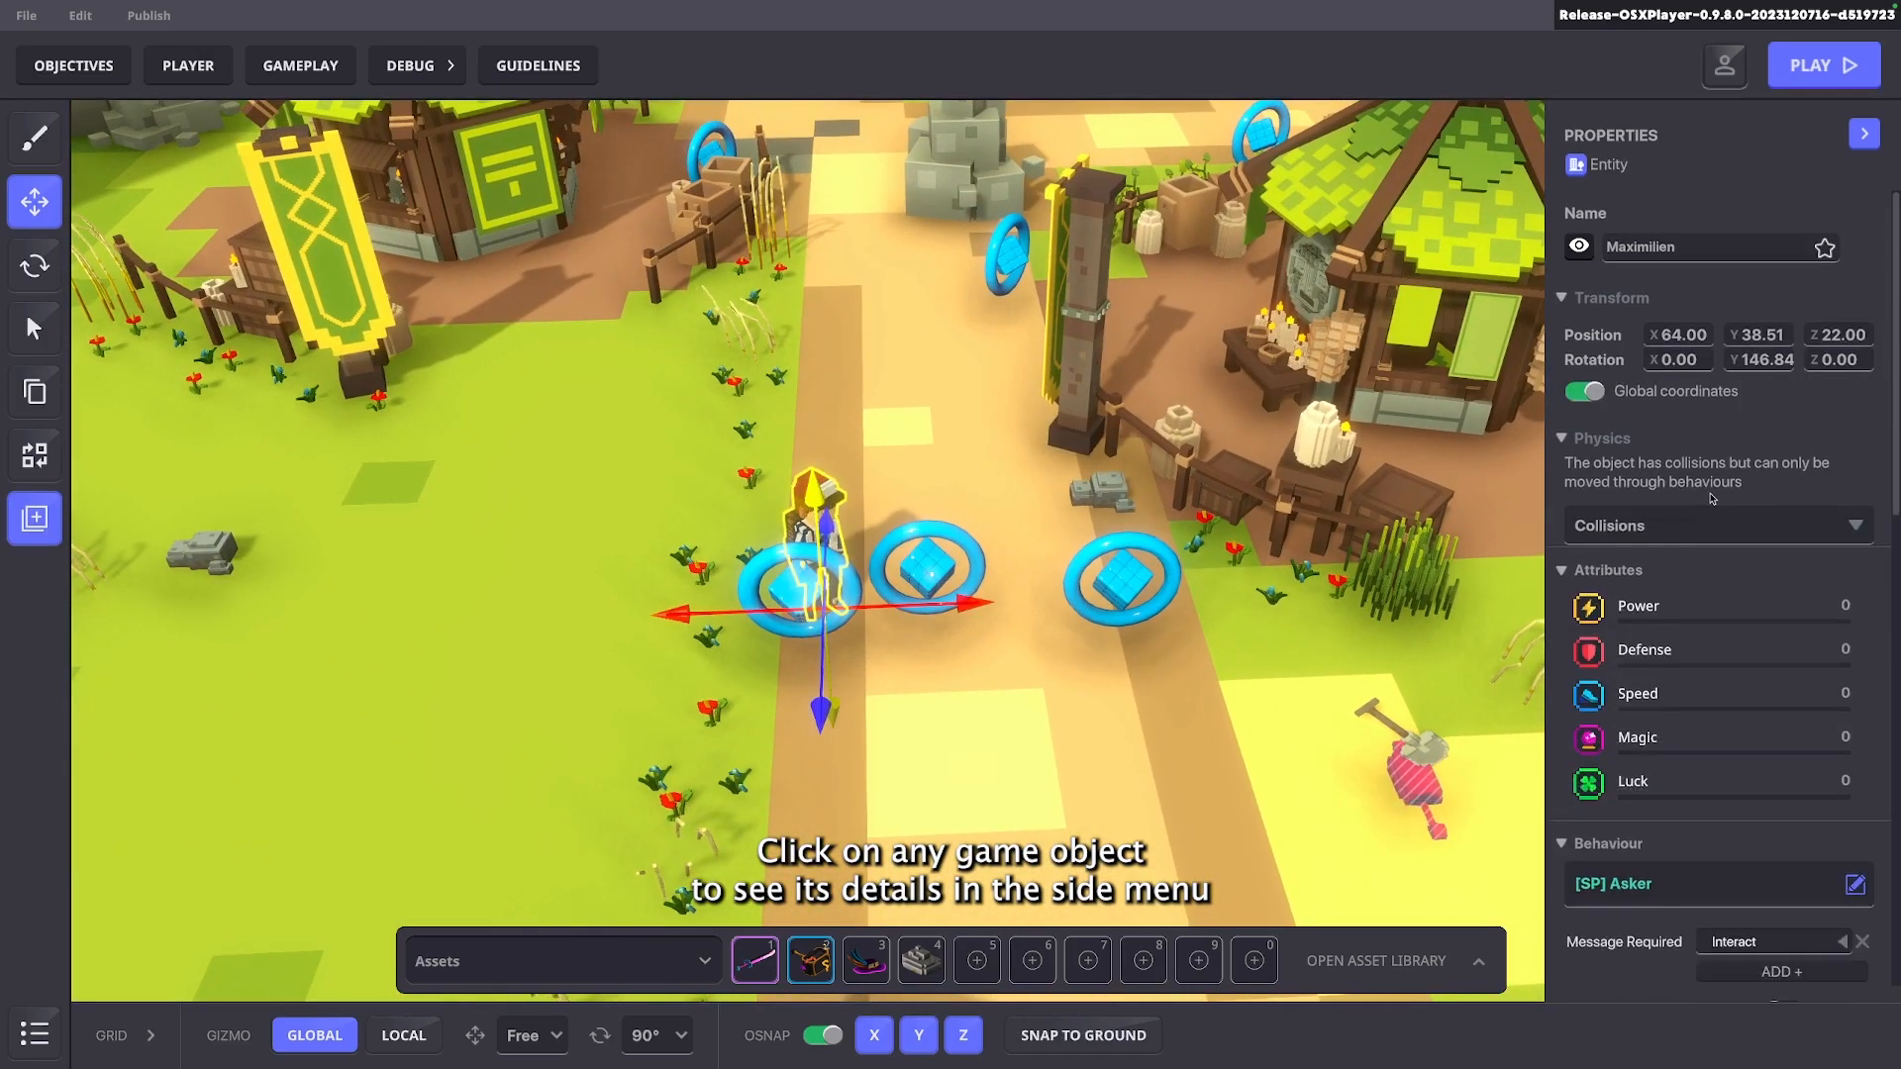
pyautogui.scroll(-1, 1734, 537)
pyautogui.scroll(-1, 1734, 536)
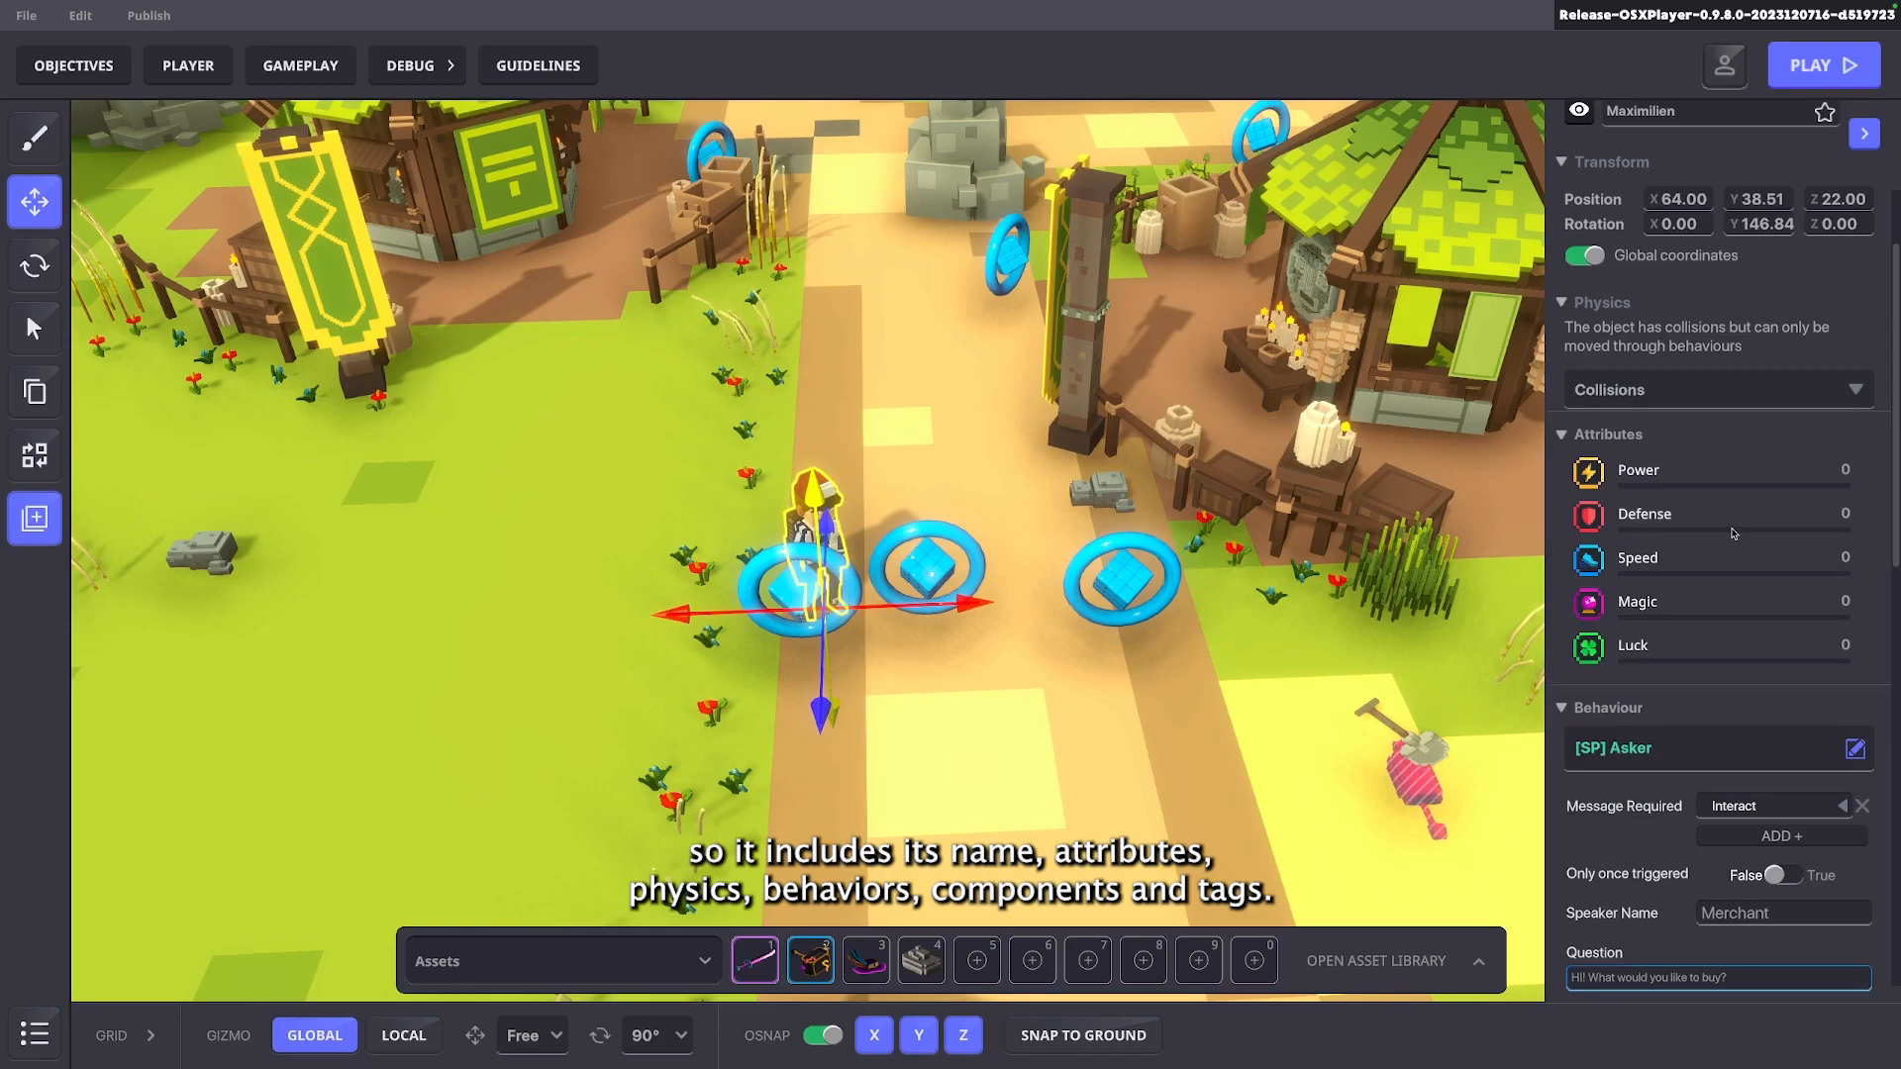
# Collapse the merchant's behaviour details to view its tags and asset information, and expand them again to examine the Asker settings
pyautogui.click(1564, 693)
pyautogui.scroll(-1, 1642, 669)
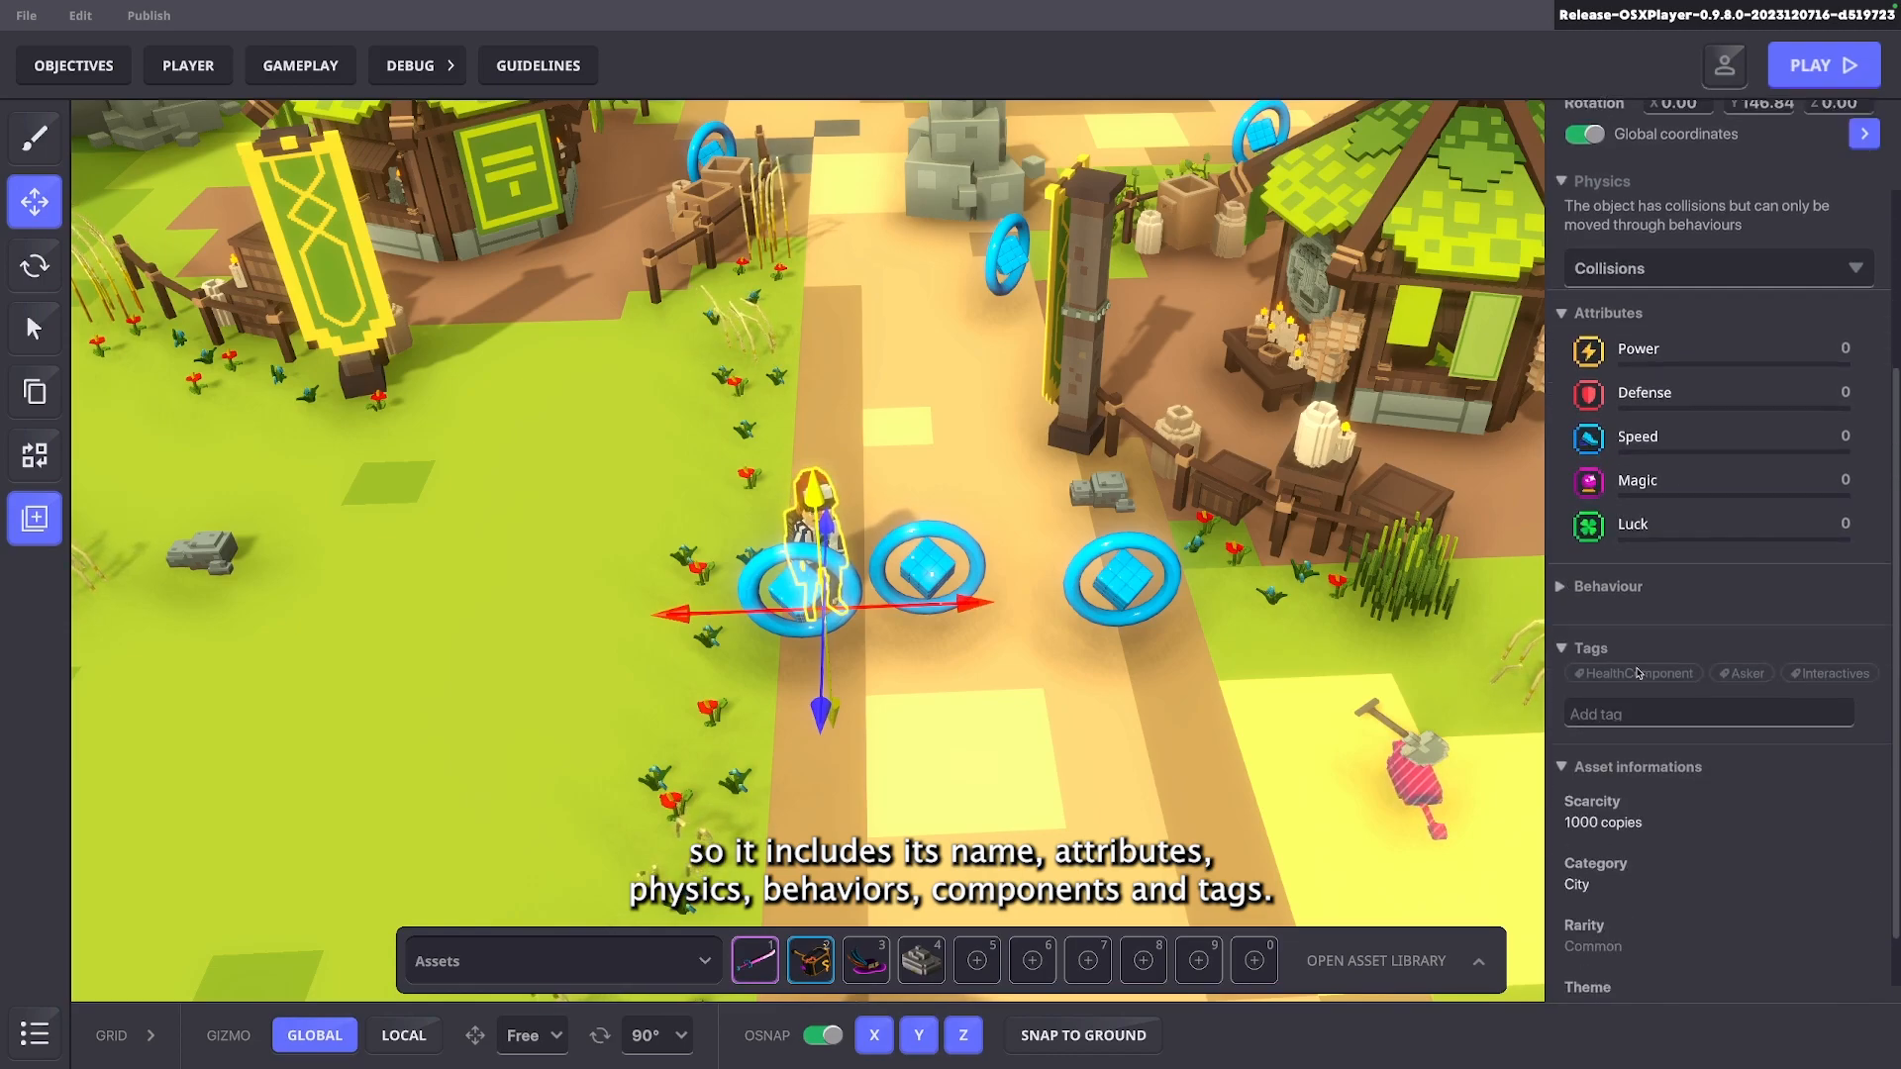
pyautogui.scroll(1, 1671, 552)
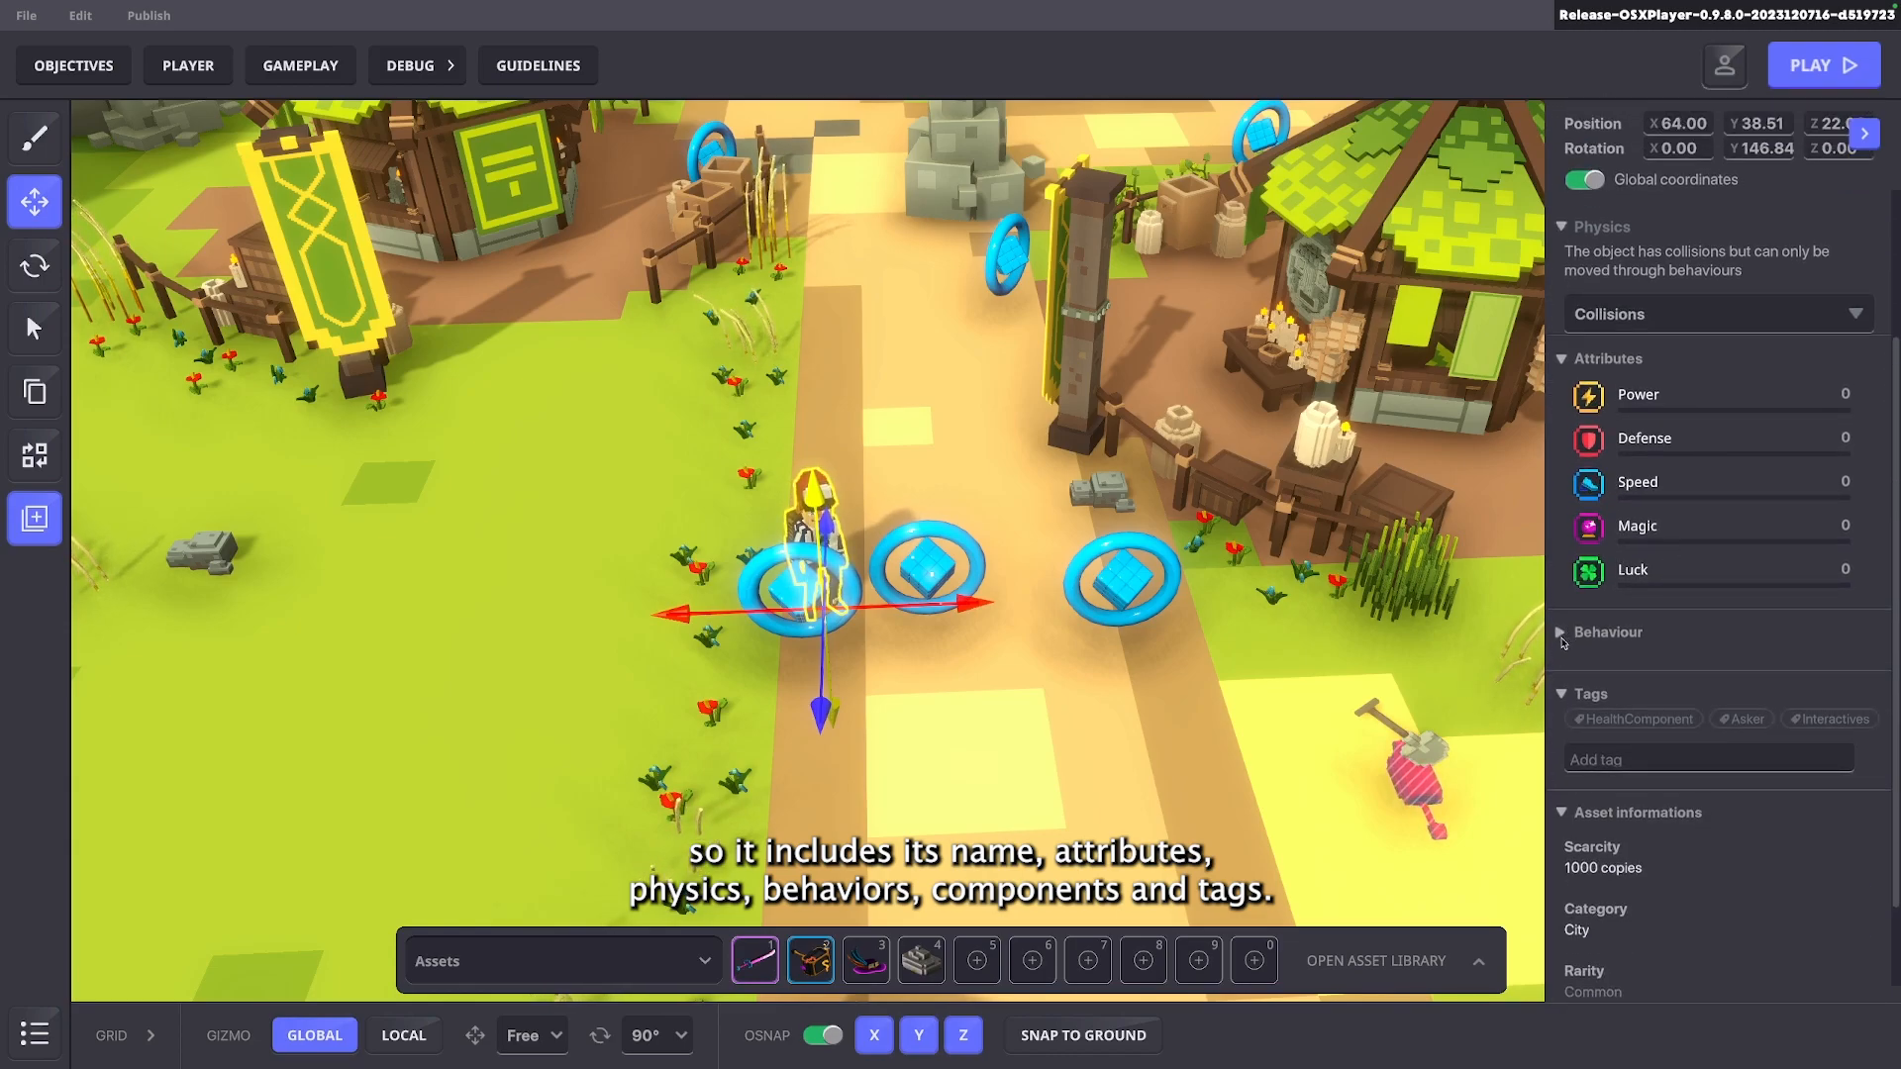
pyautogui.click(1563, 633)
pyautogui.scroll(-10, 1584, 609)
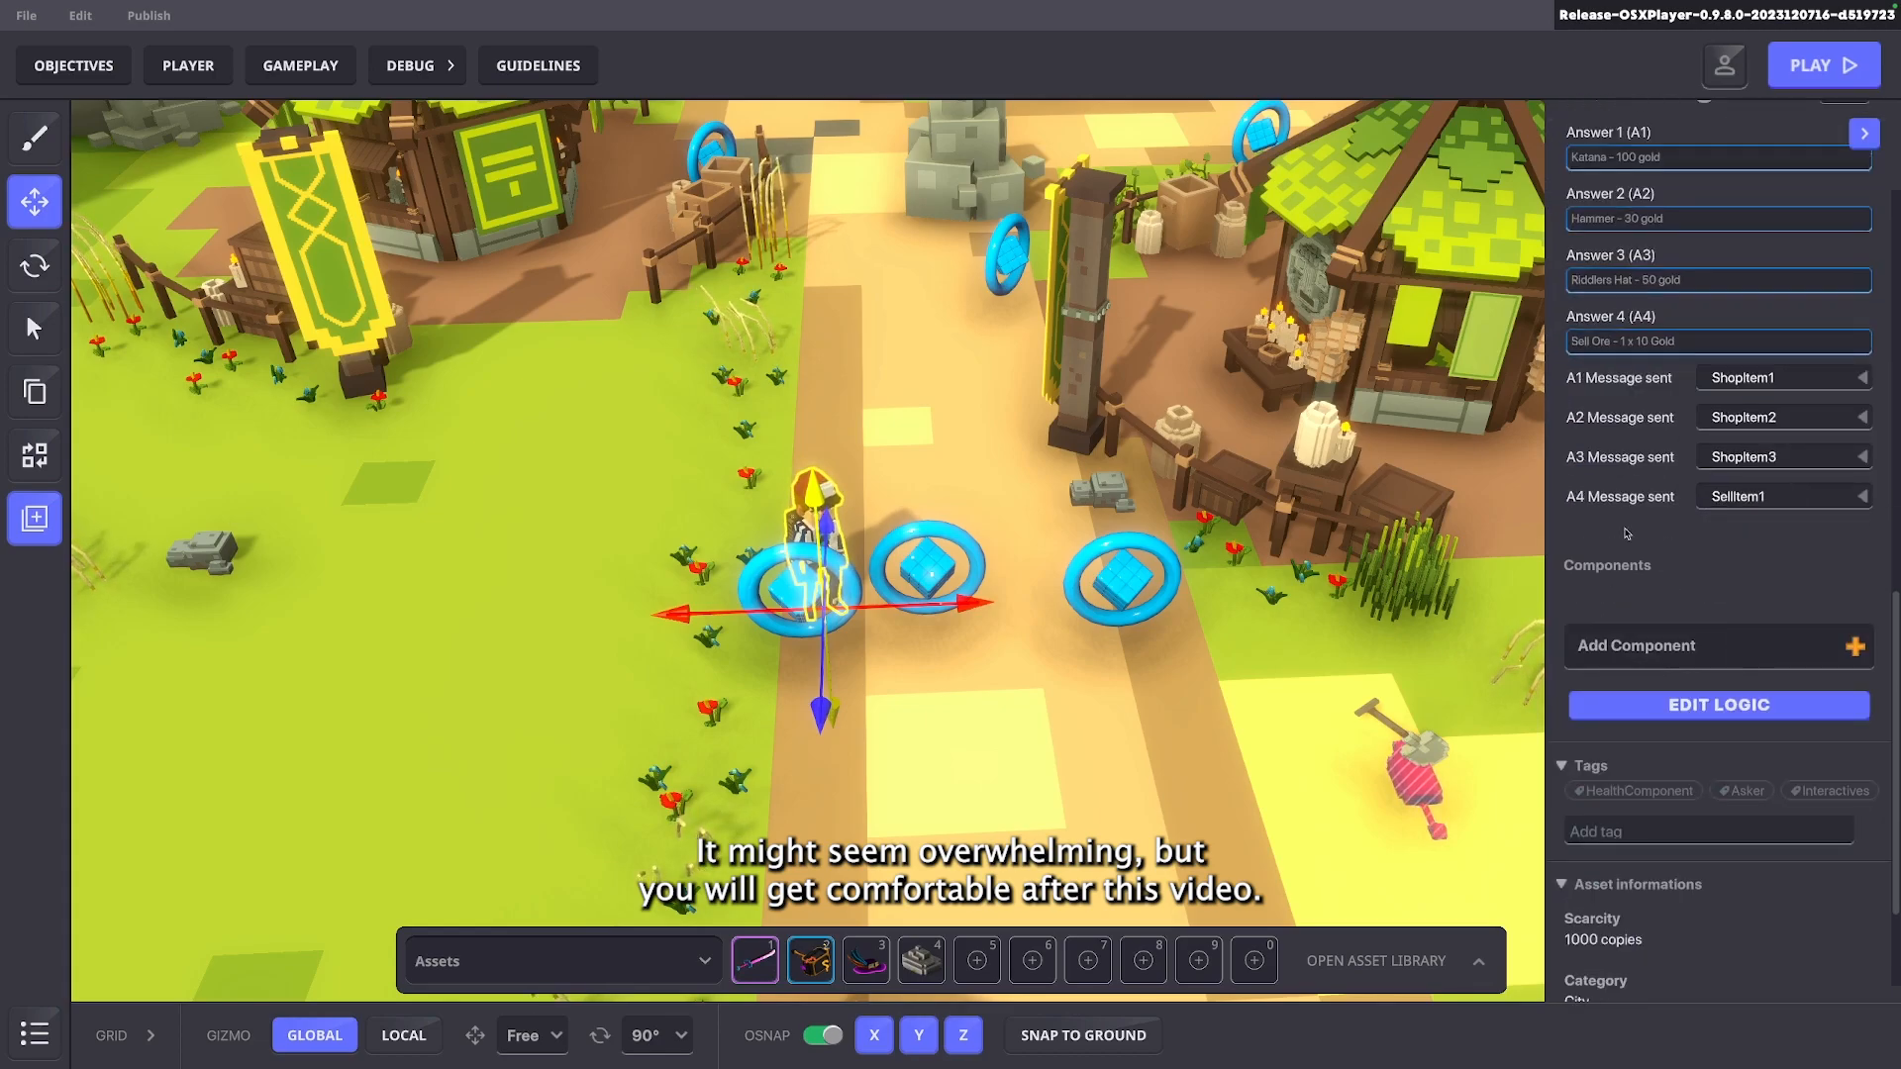
pyautogui.scroll(8, 1792, 570)
pyautogui.scroll(-4, 1762, 696)
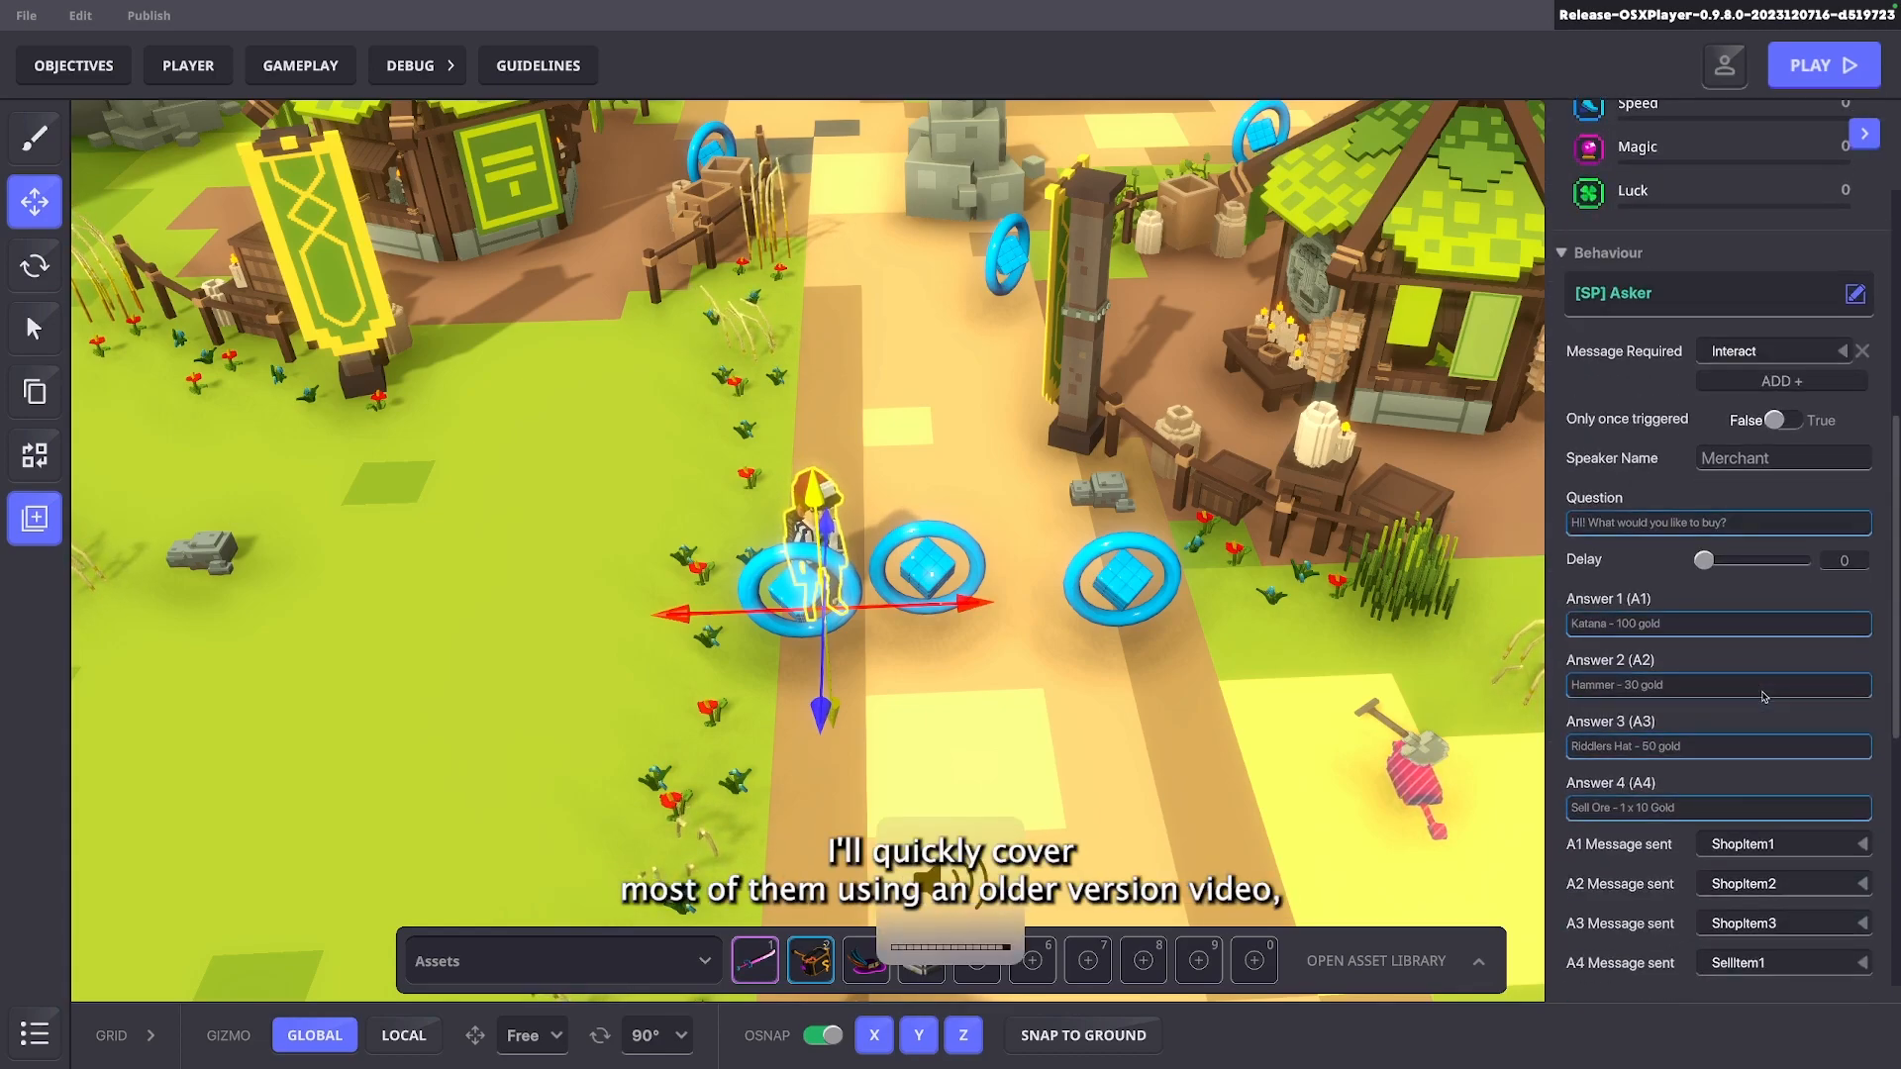
pyautogui.scroll(-4, 1763, 697)
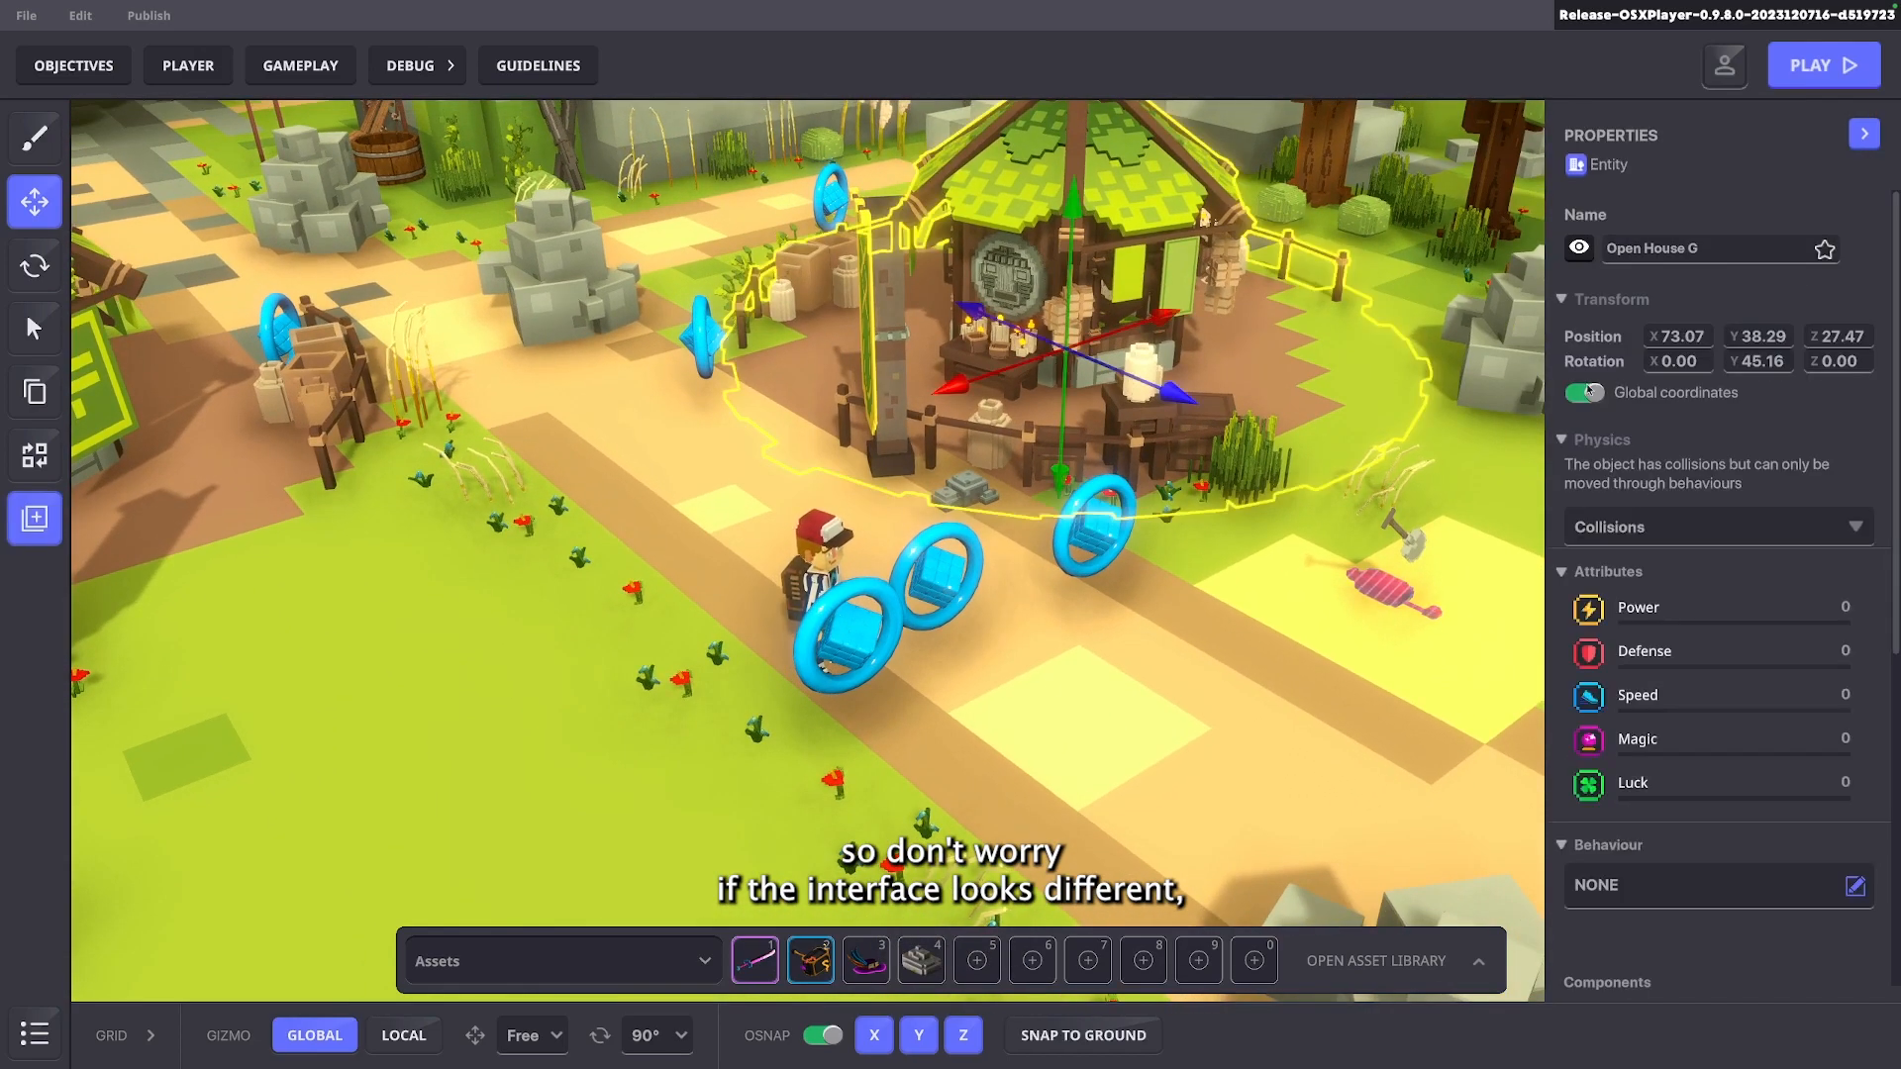
# Examine the properties of the Open House G asset and view its collision options
pyautogui.scroll(-4, 1624, 446)
pyautogui.scroll(4, 1629, 495)
pyautogui.click(1632, 525)
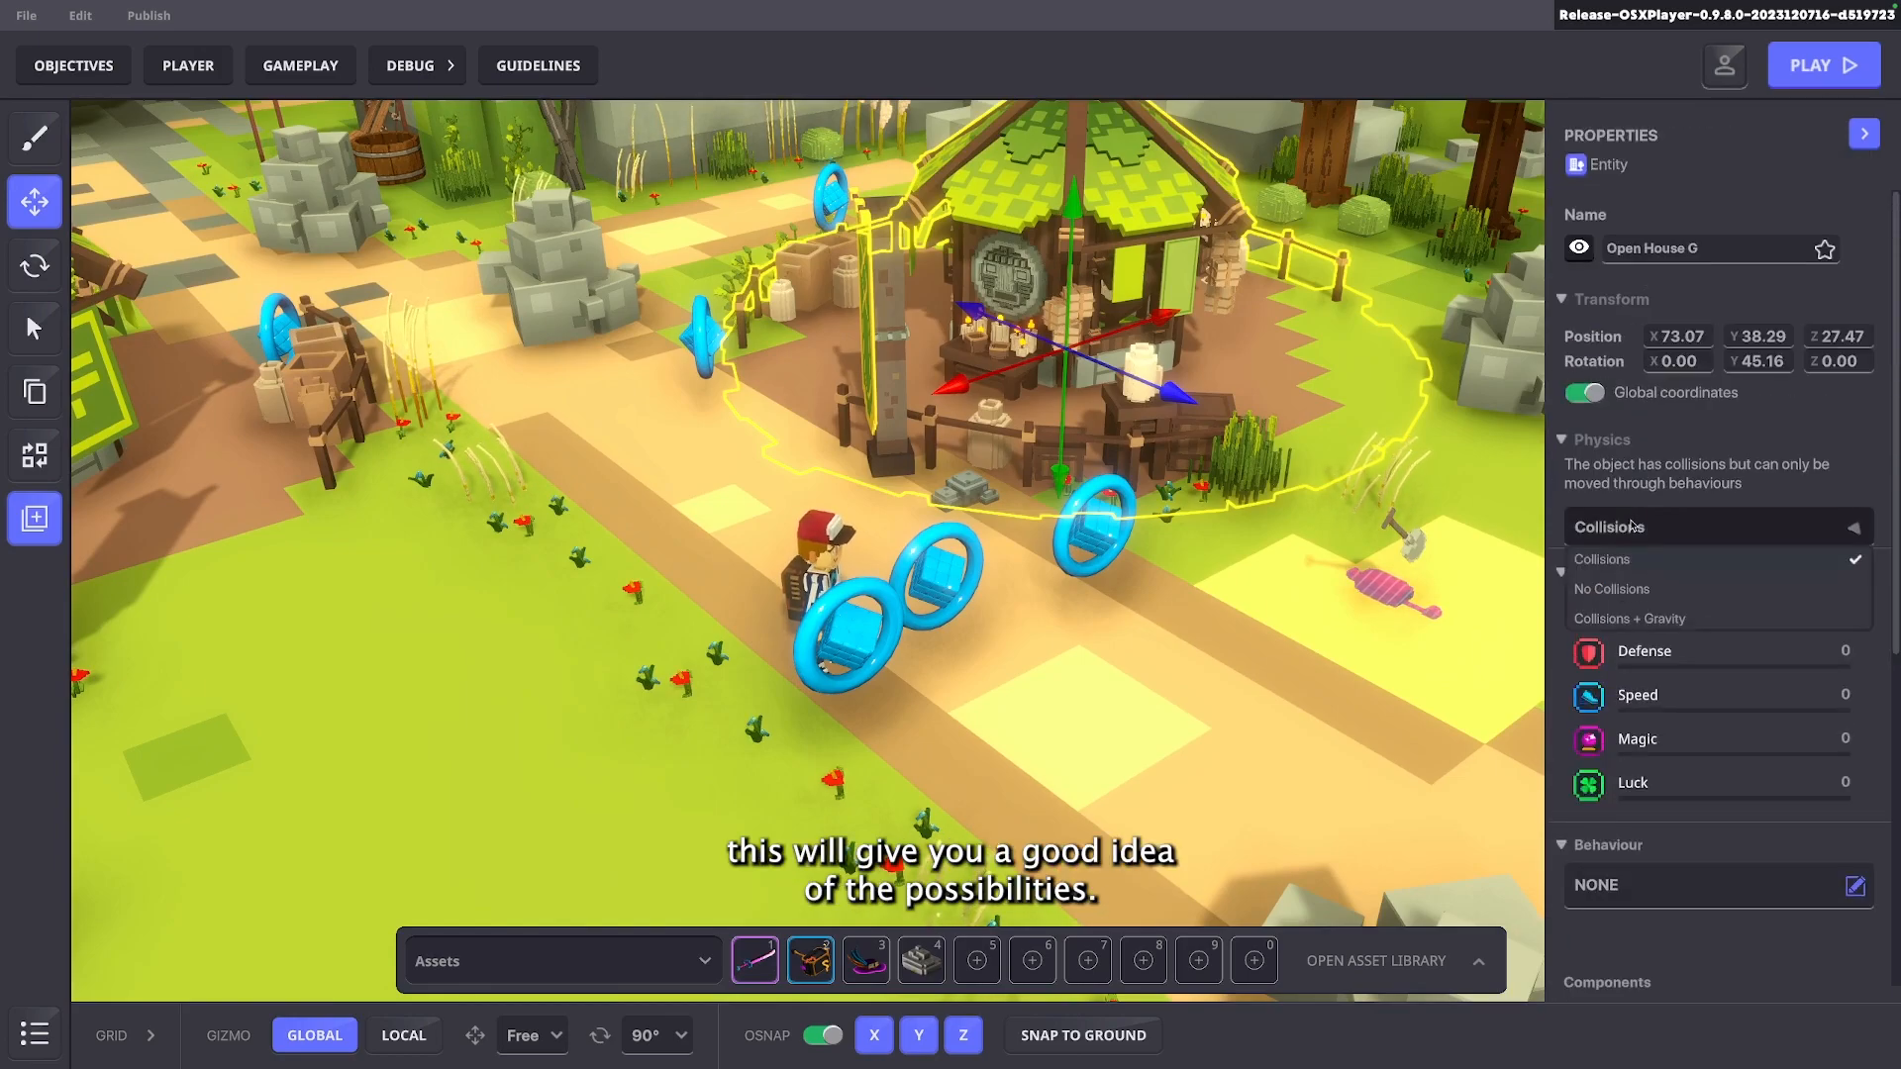
pyautogui.click(1612, 588)
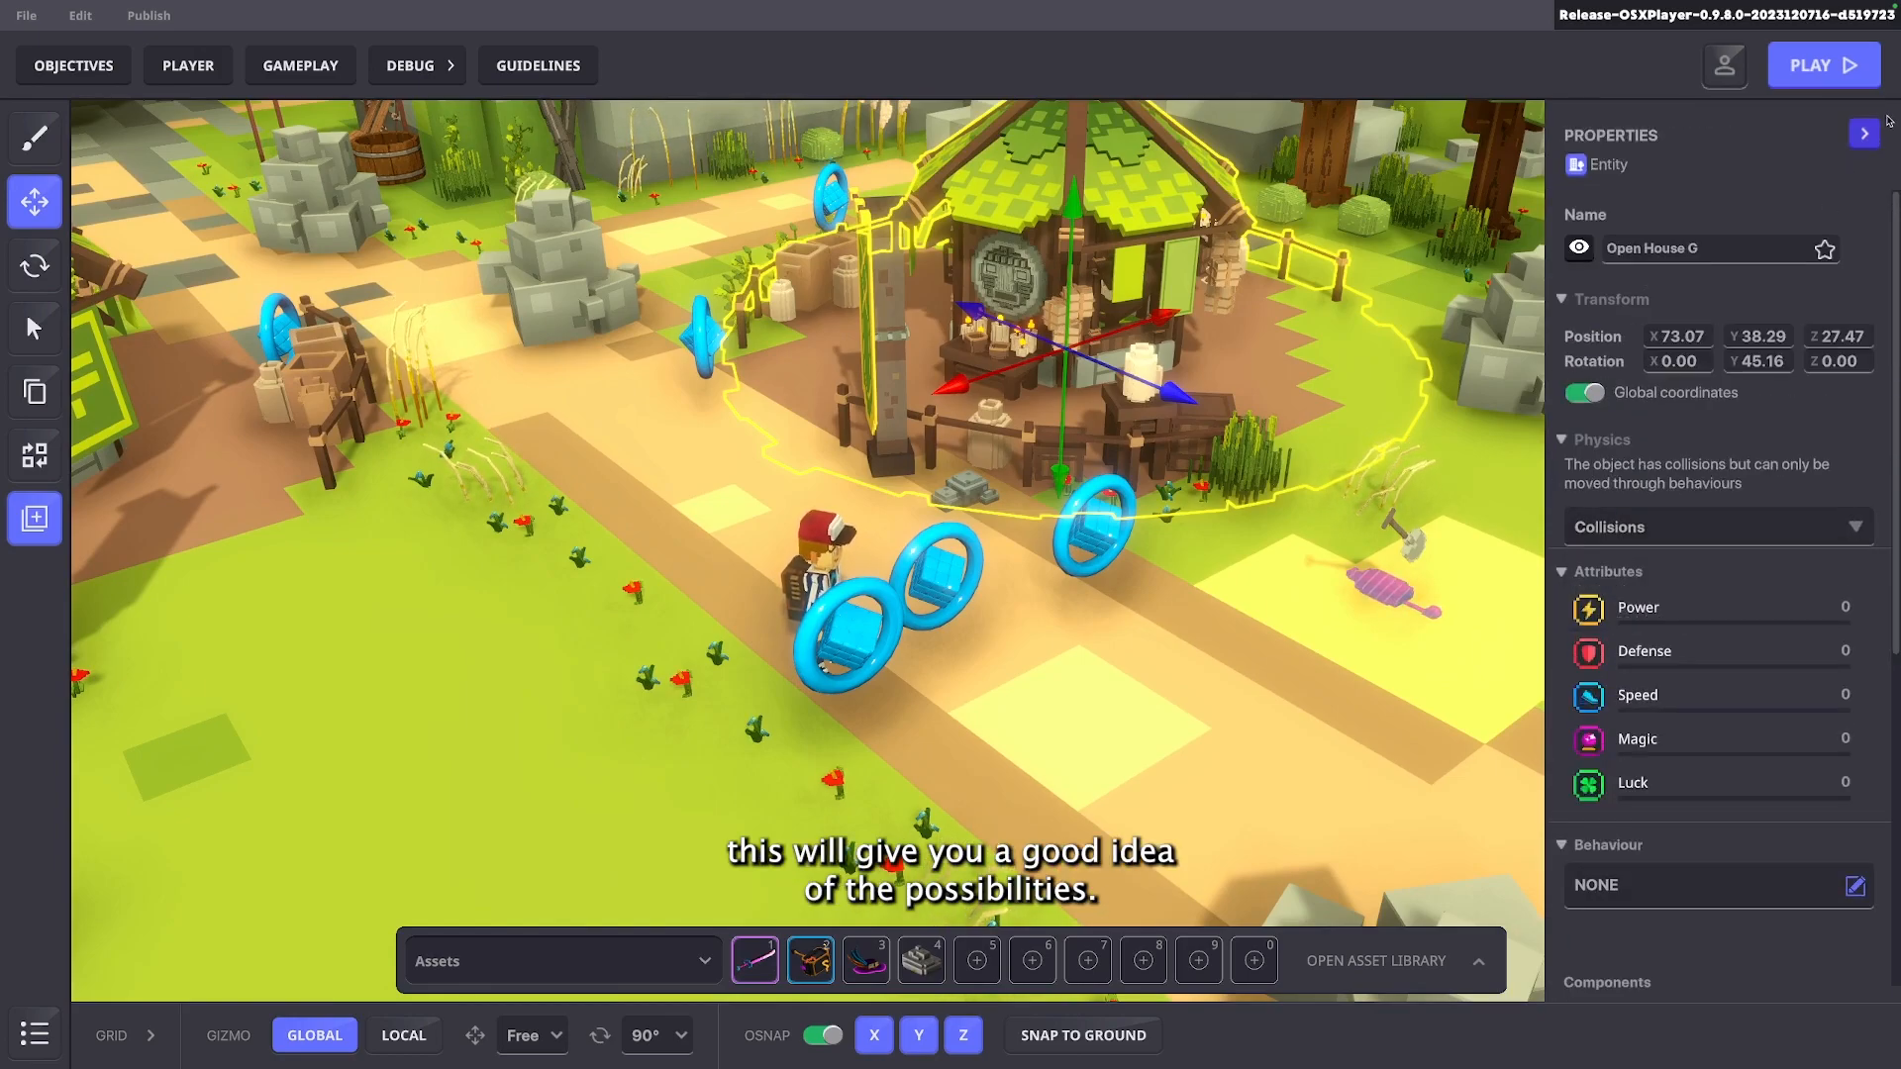
# Collapse the asset properties to enlarge the scene view and deselect the open house
pyautogui.click(1864, 133)
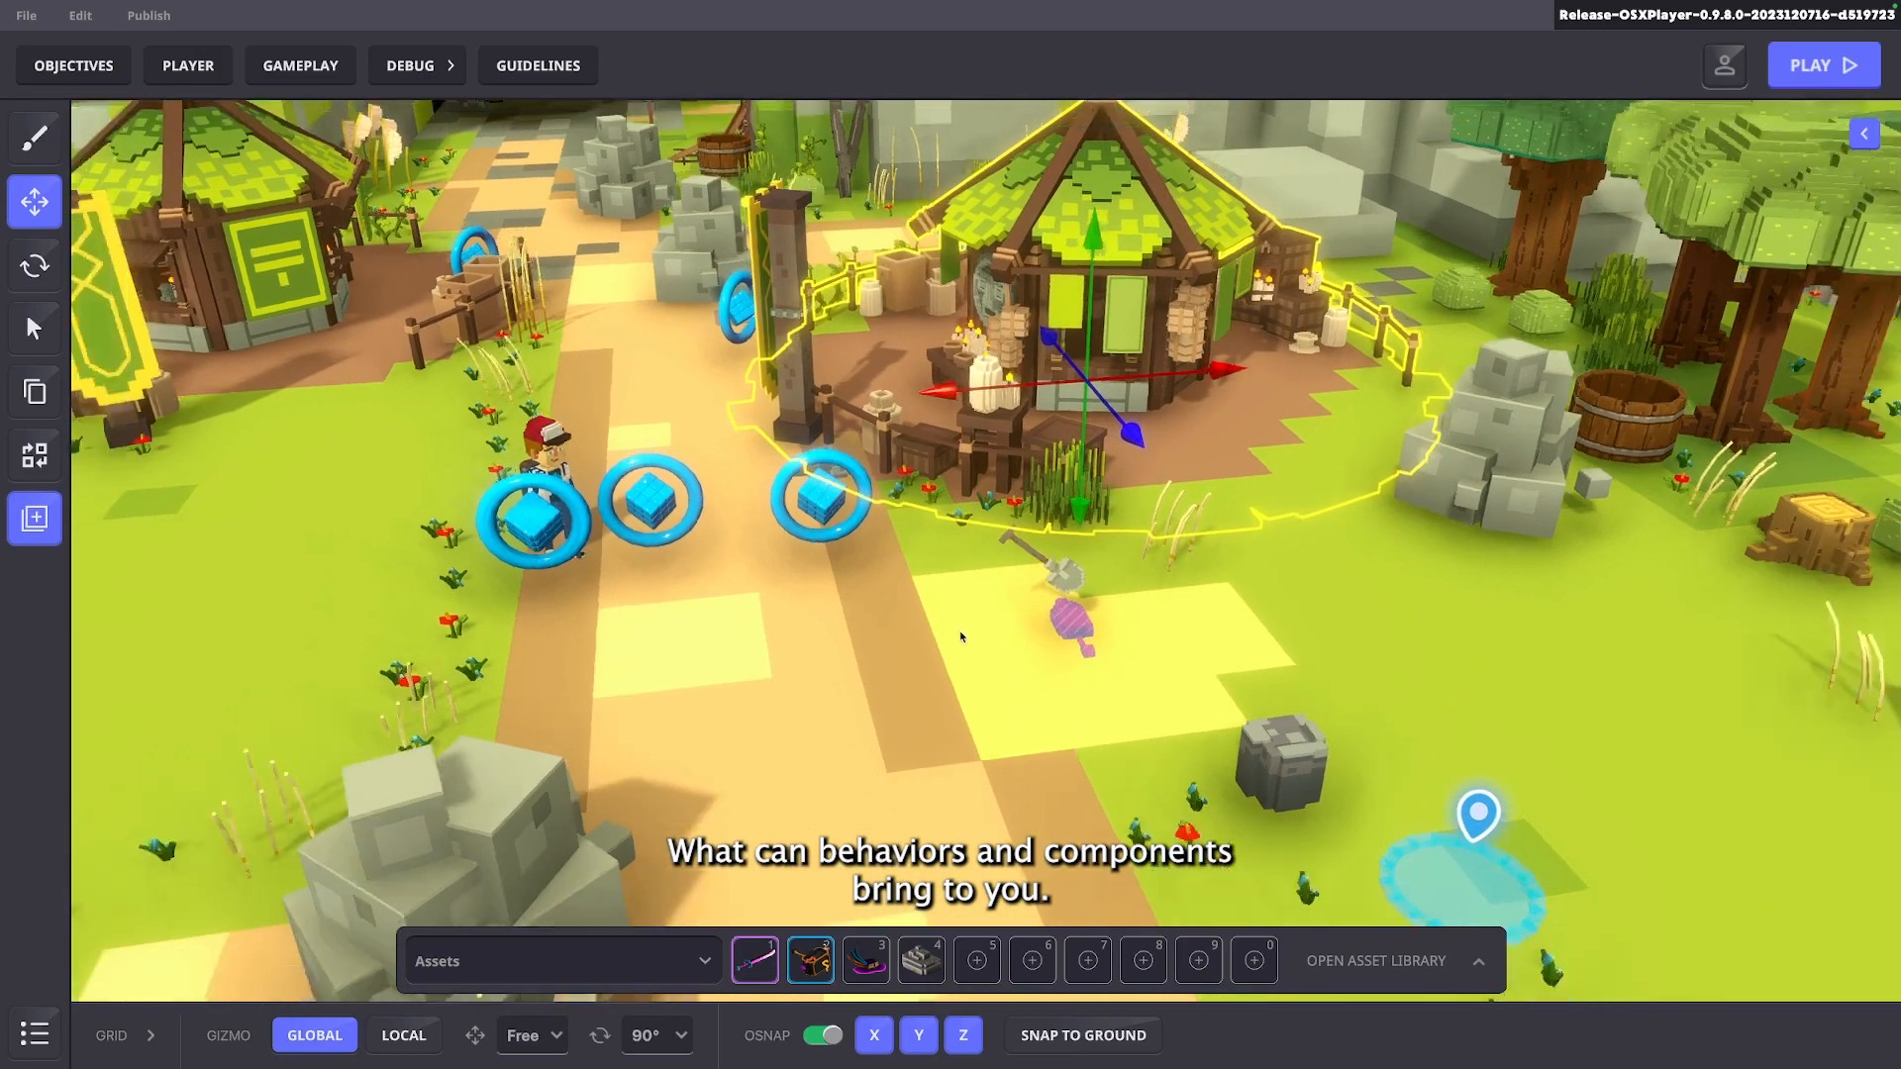
pyautogui.scroll(-10, 984, 640)
pyautogui.scroll(5, 822, 612)
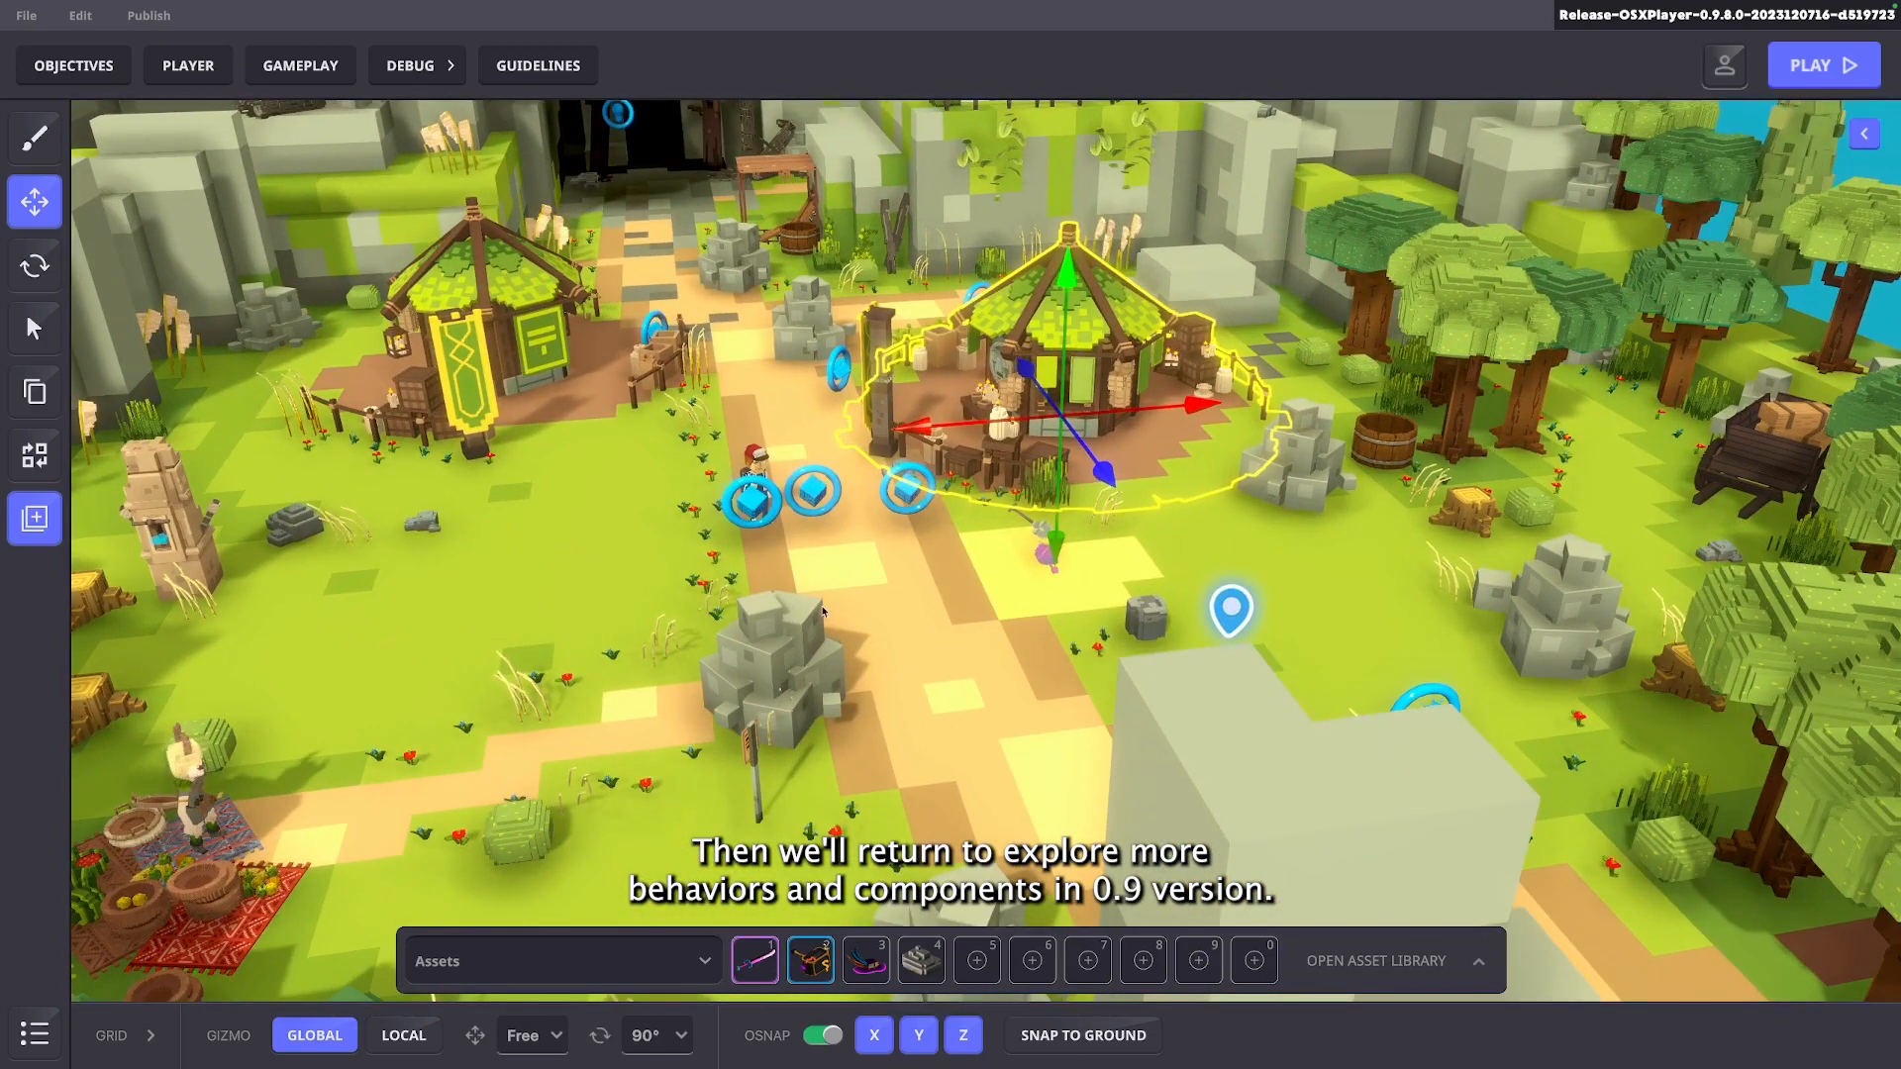
pyautogui.press('Escape')
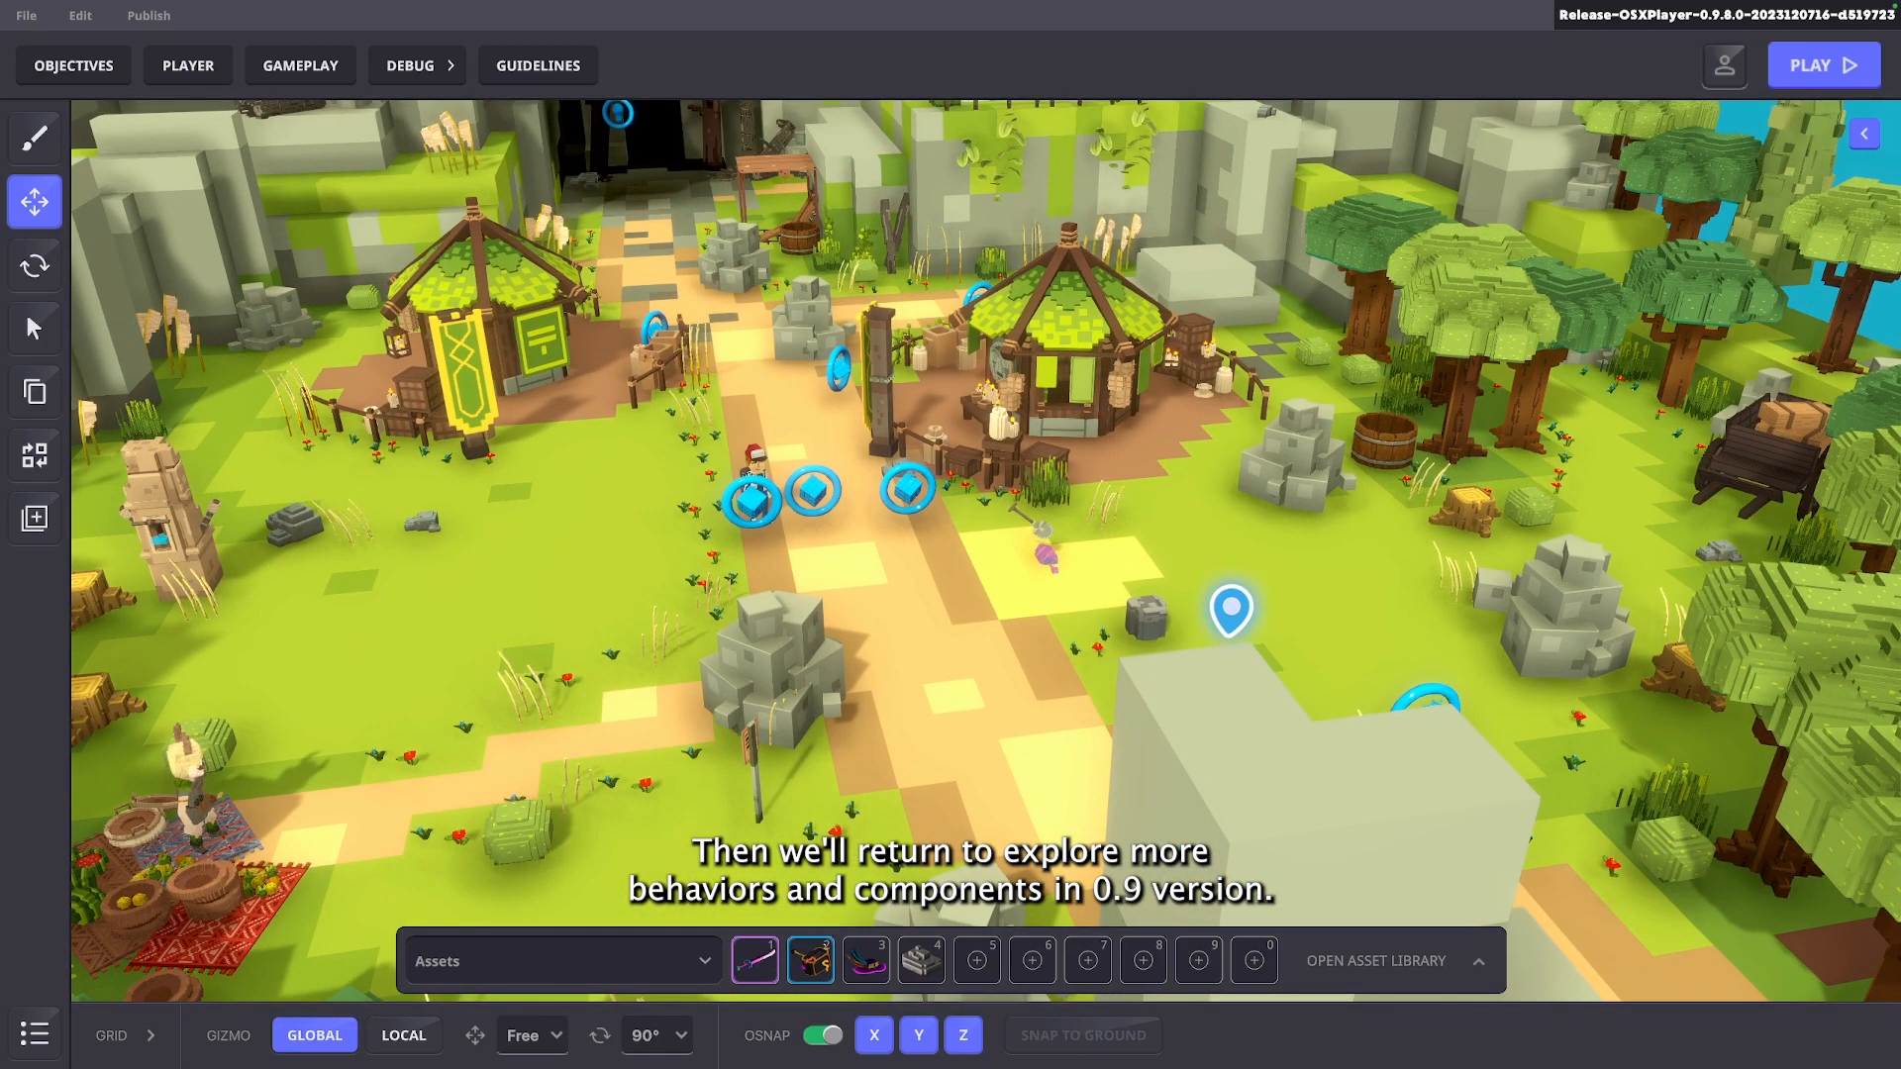
# Switch to the older Game Maker 0.8.7 and open the behaviour selection for Trendy Robot 02
pyautogui.press('super+Tab')
pyautogui.press('super+Tab')
pyautogui.press('super+Tab')
pyautogui.press('super+Tab')
pyautogui.press('super+Tab')
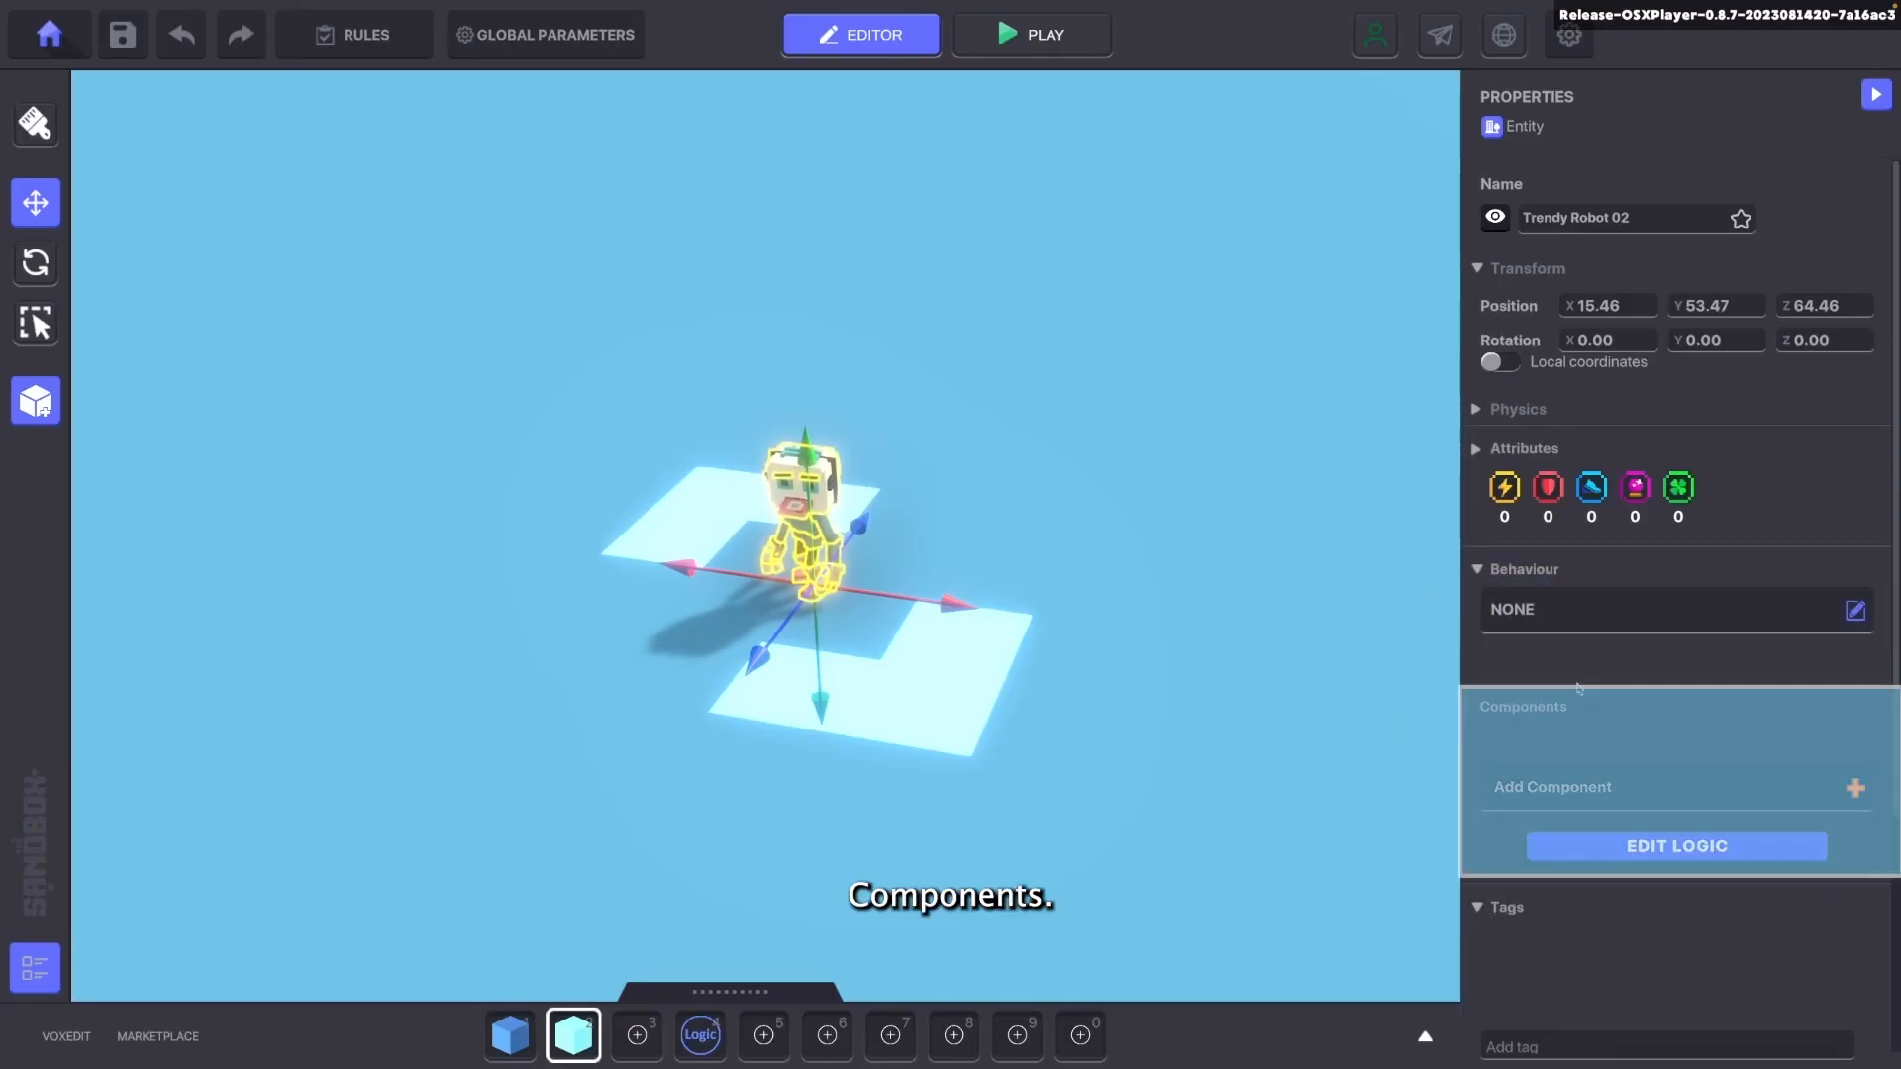
pyautogui.click(1562, 614)
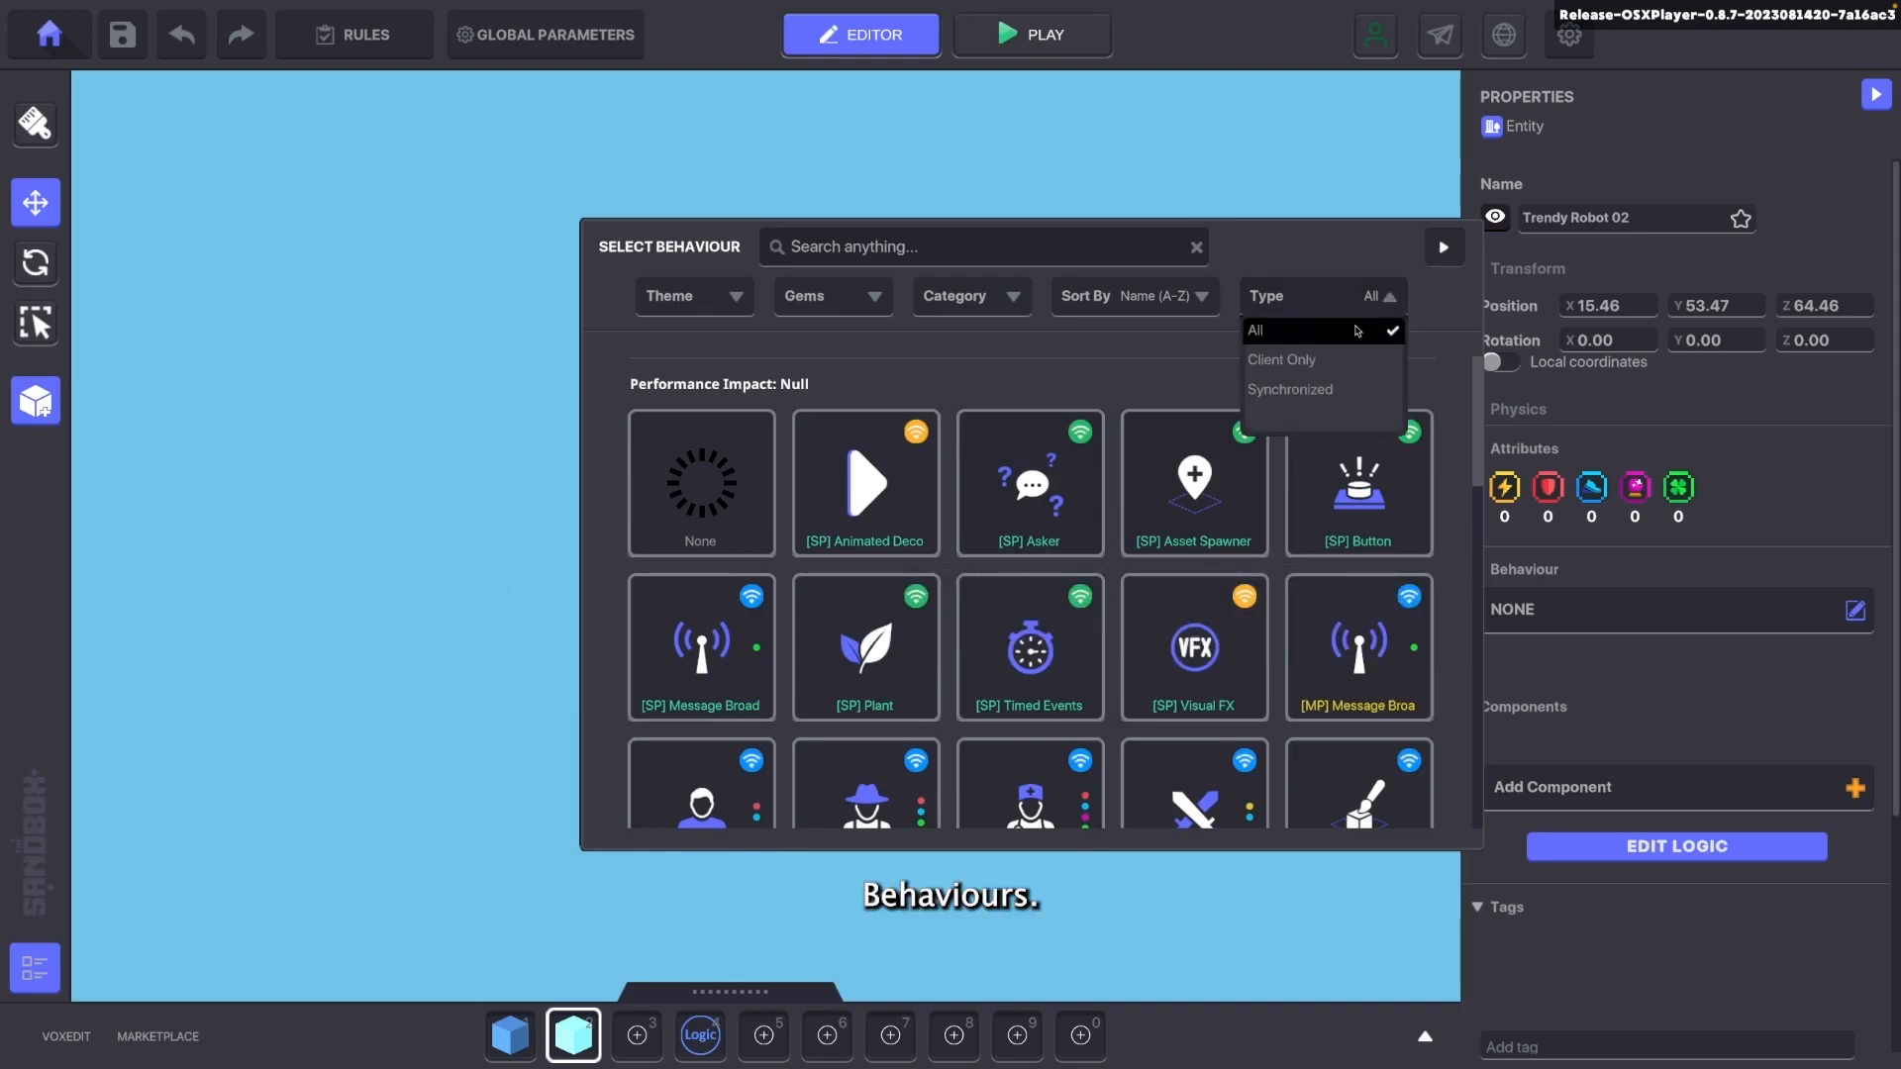
# Filter the behaviours to the Client Only type and look through the single-player ones
pyautogui.click(1325, 358)
pyautogui.scroll(-1, 1006, 650)
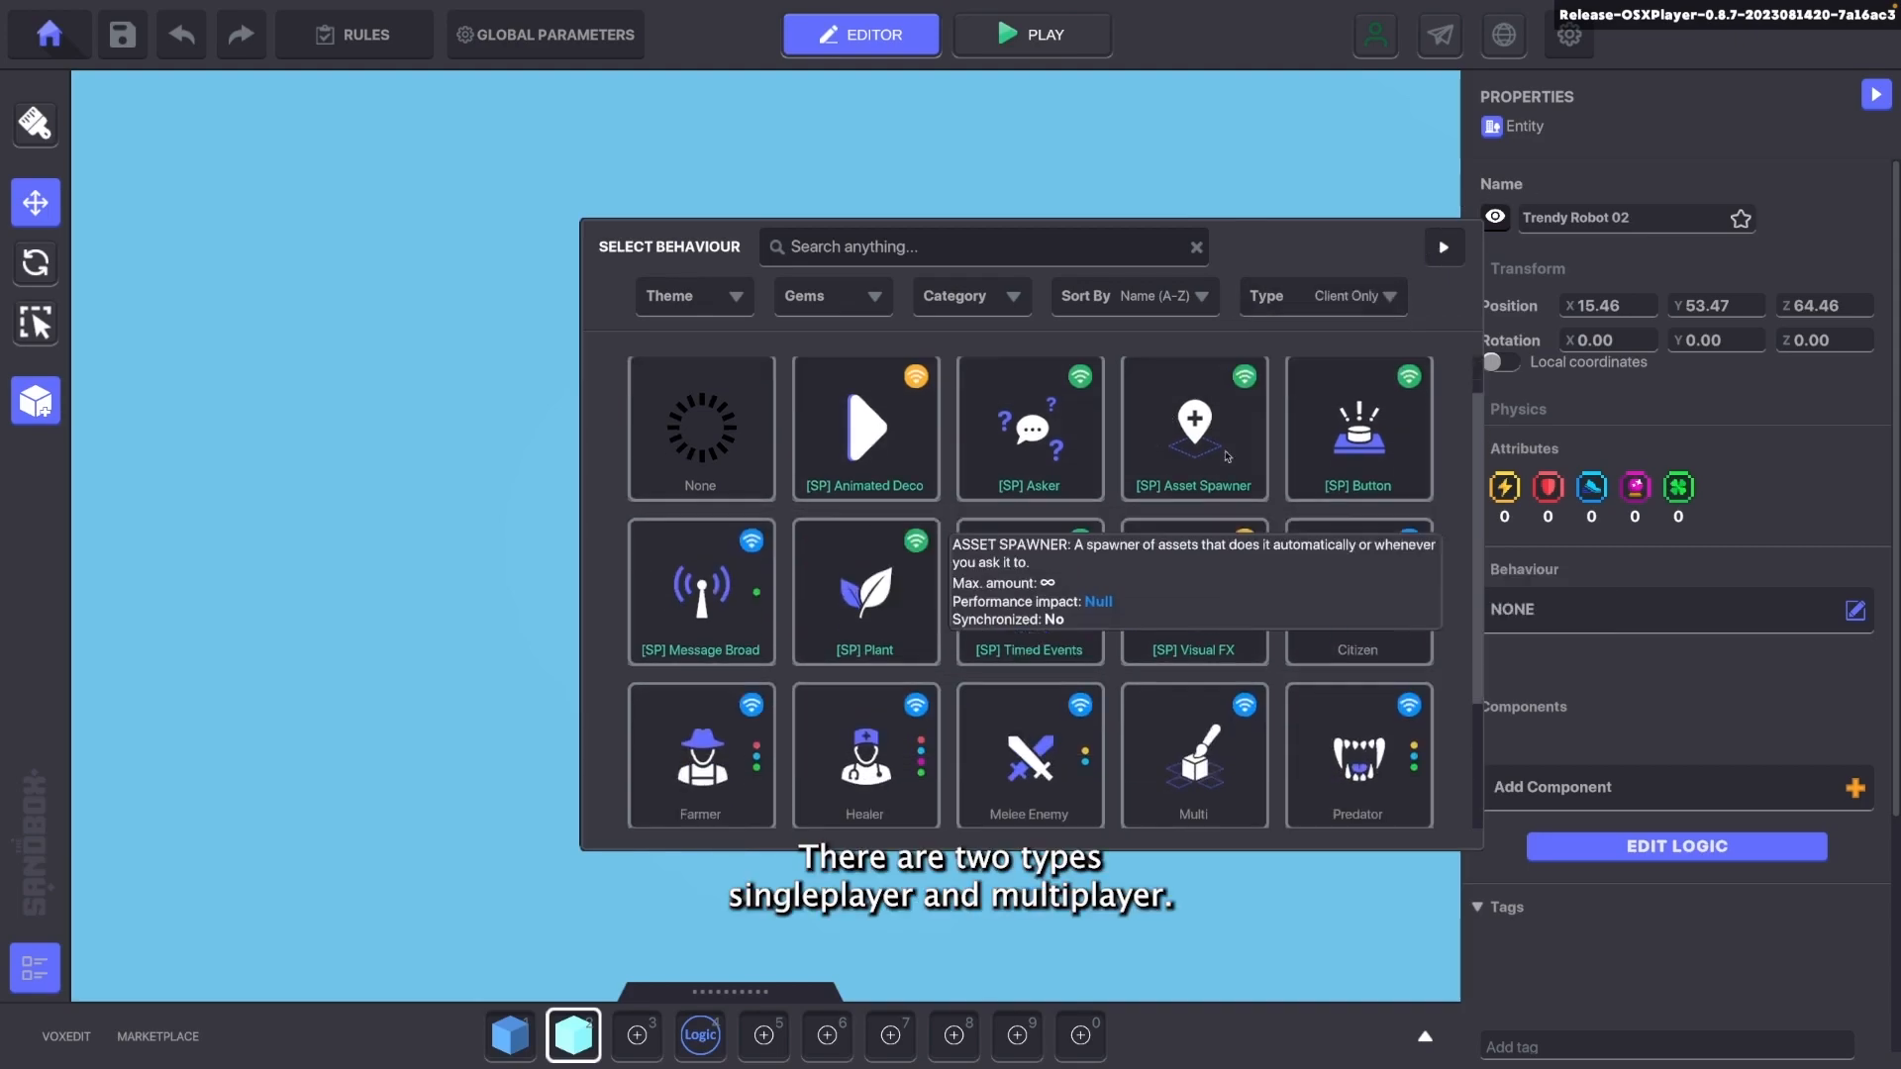
pyautogui.scroll(1, 1006, 650)
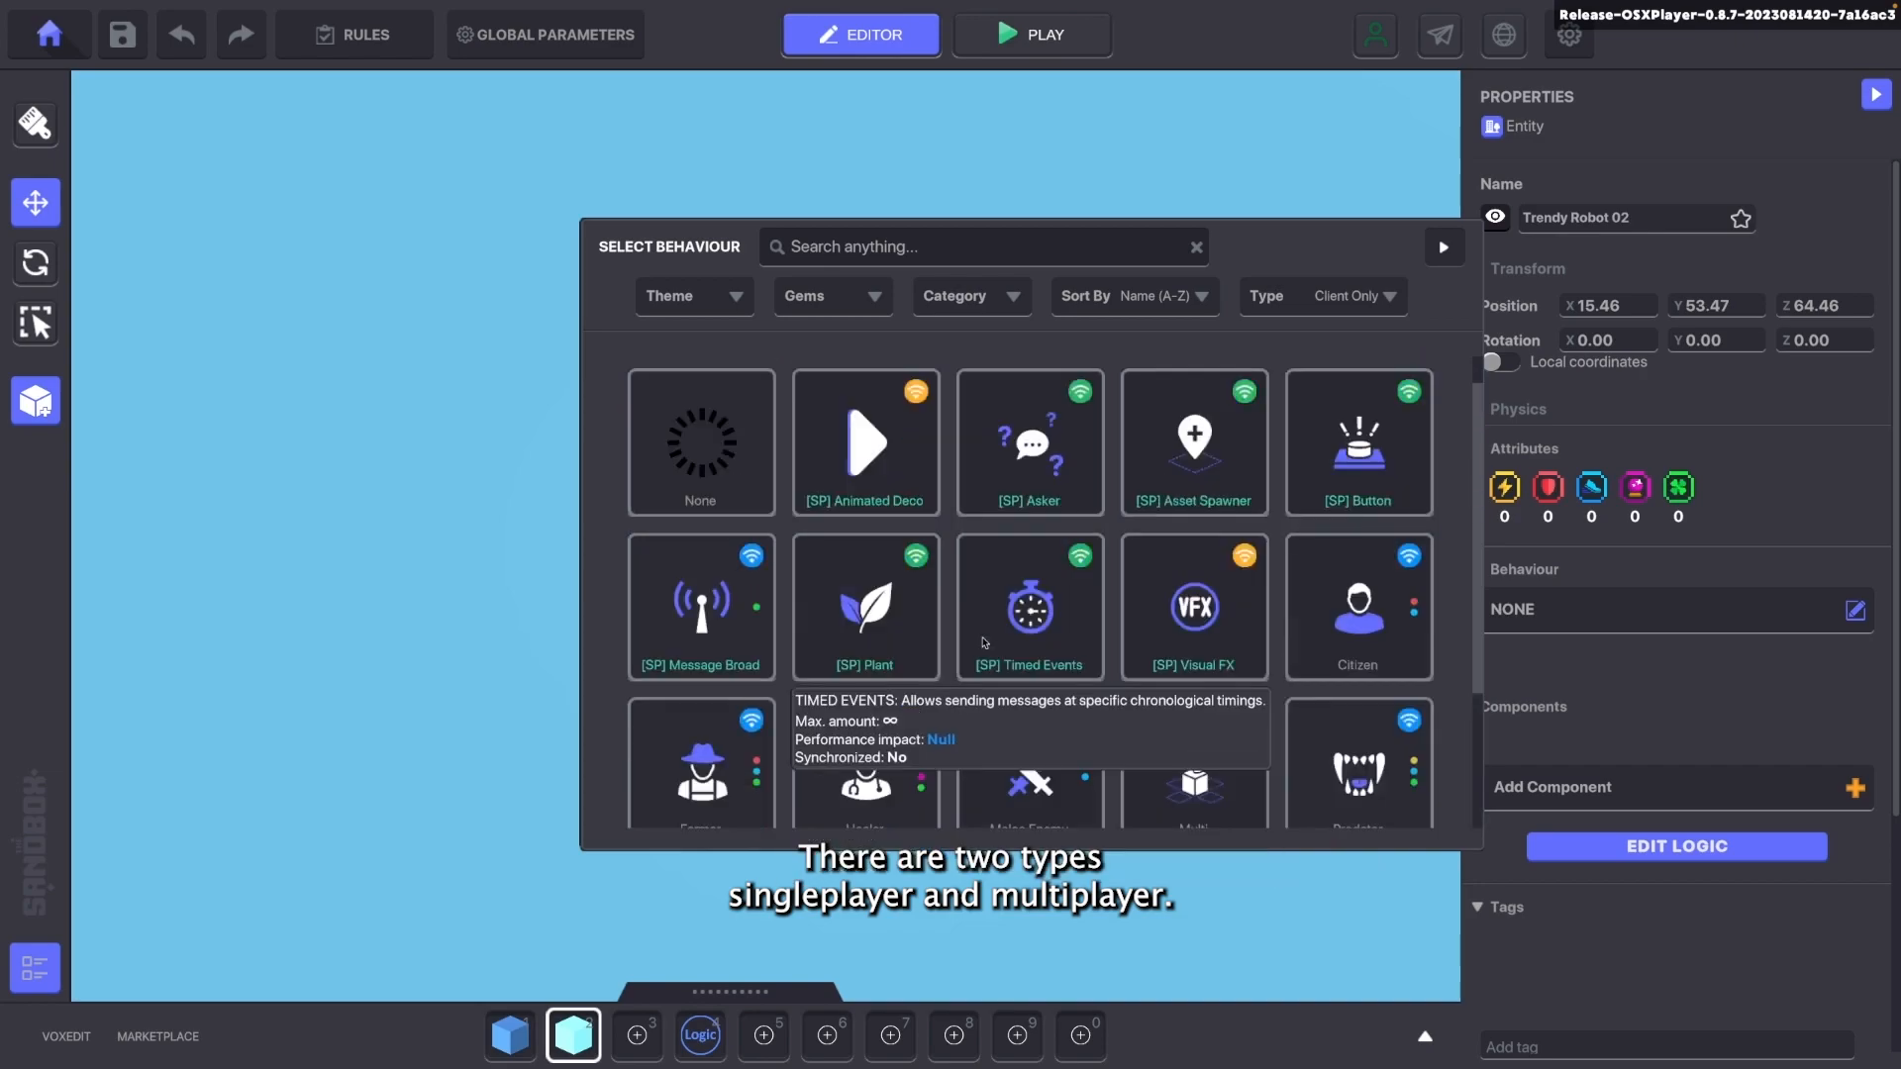
# Filter the behaviours to the Synchronized type and look through the multiplayer ones
pyautogui.click(1341, 300)
pyautogui.click(1291, 390)
pyautogui.scroll(-7, 1010, 674)
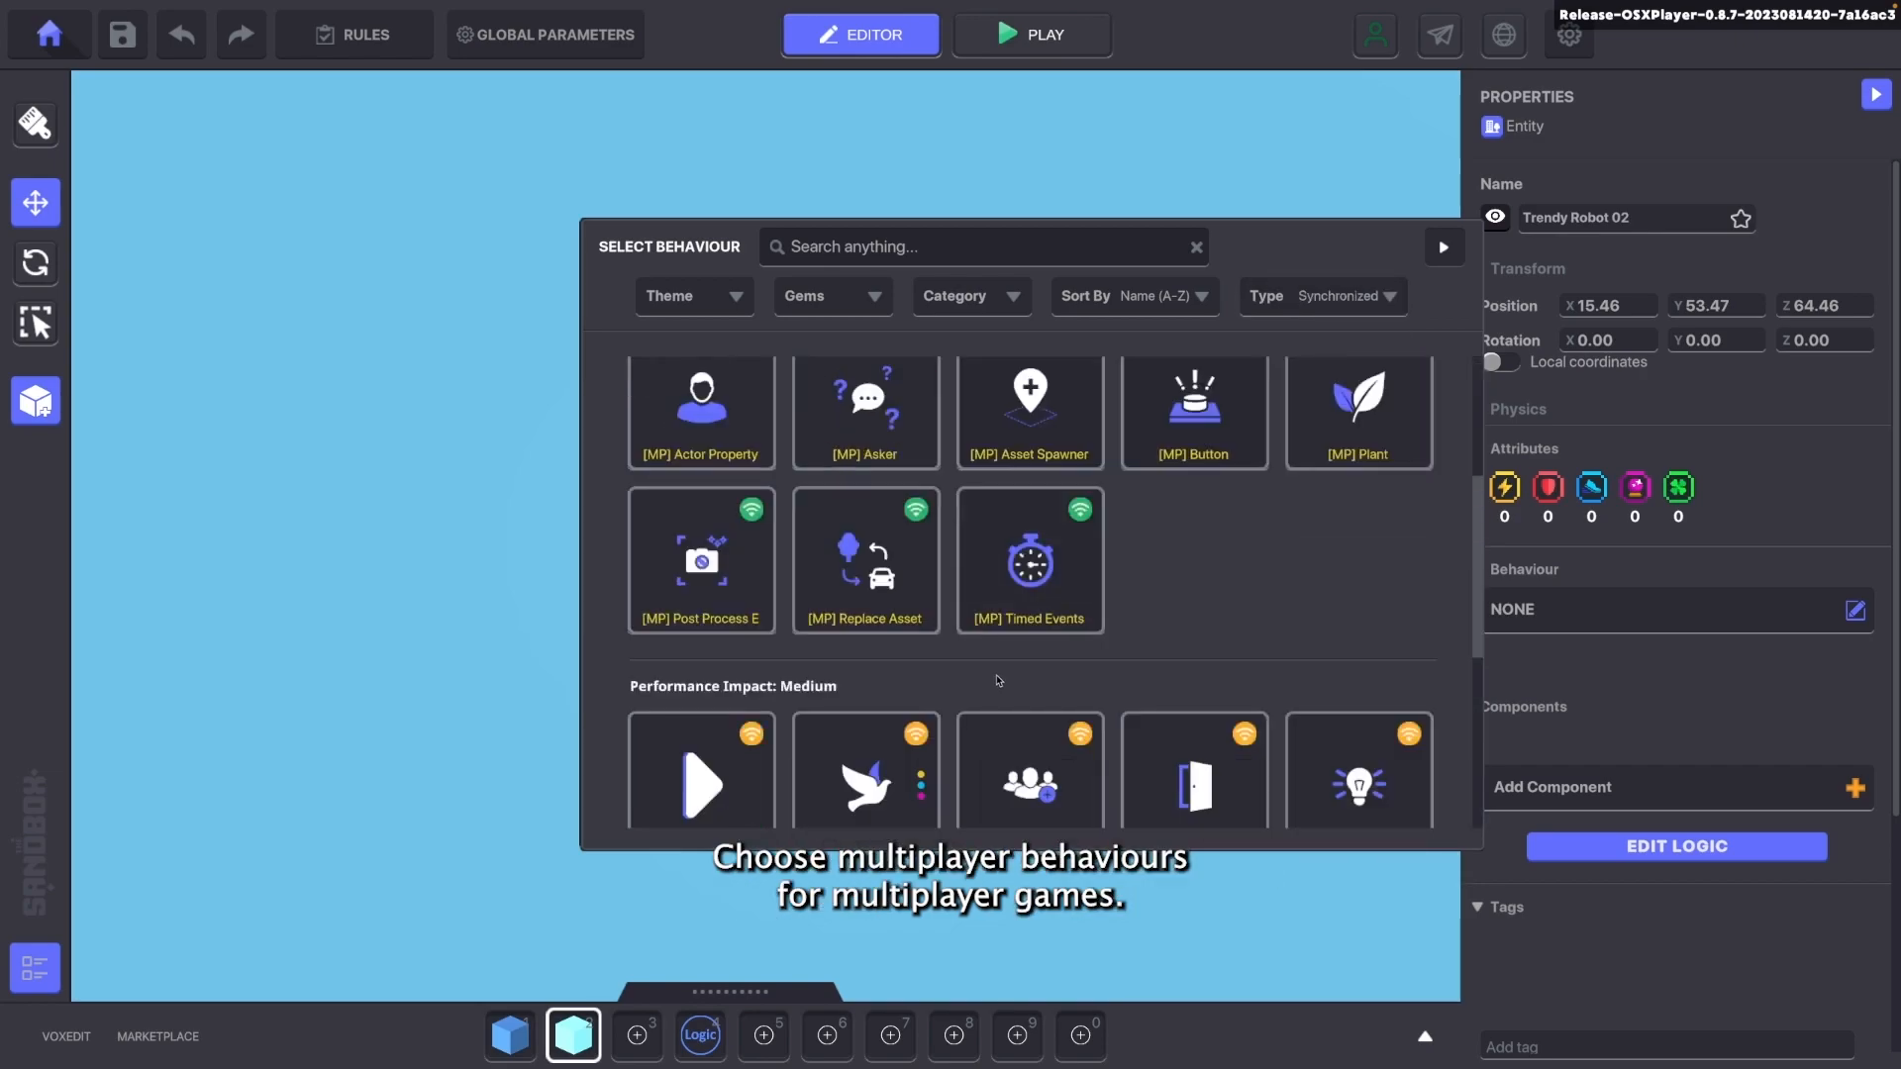
pyautogui.scroll(7, 1185, 713)
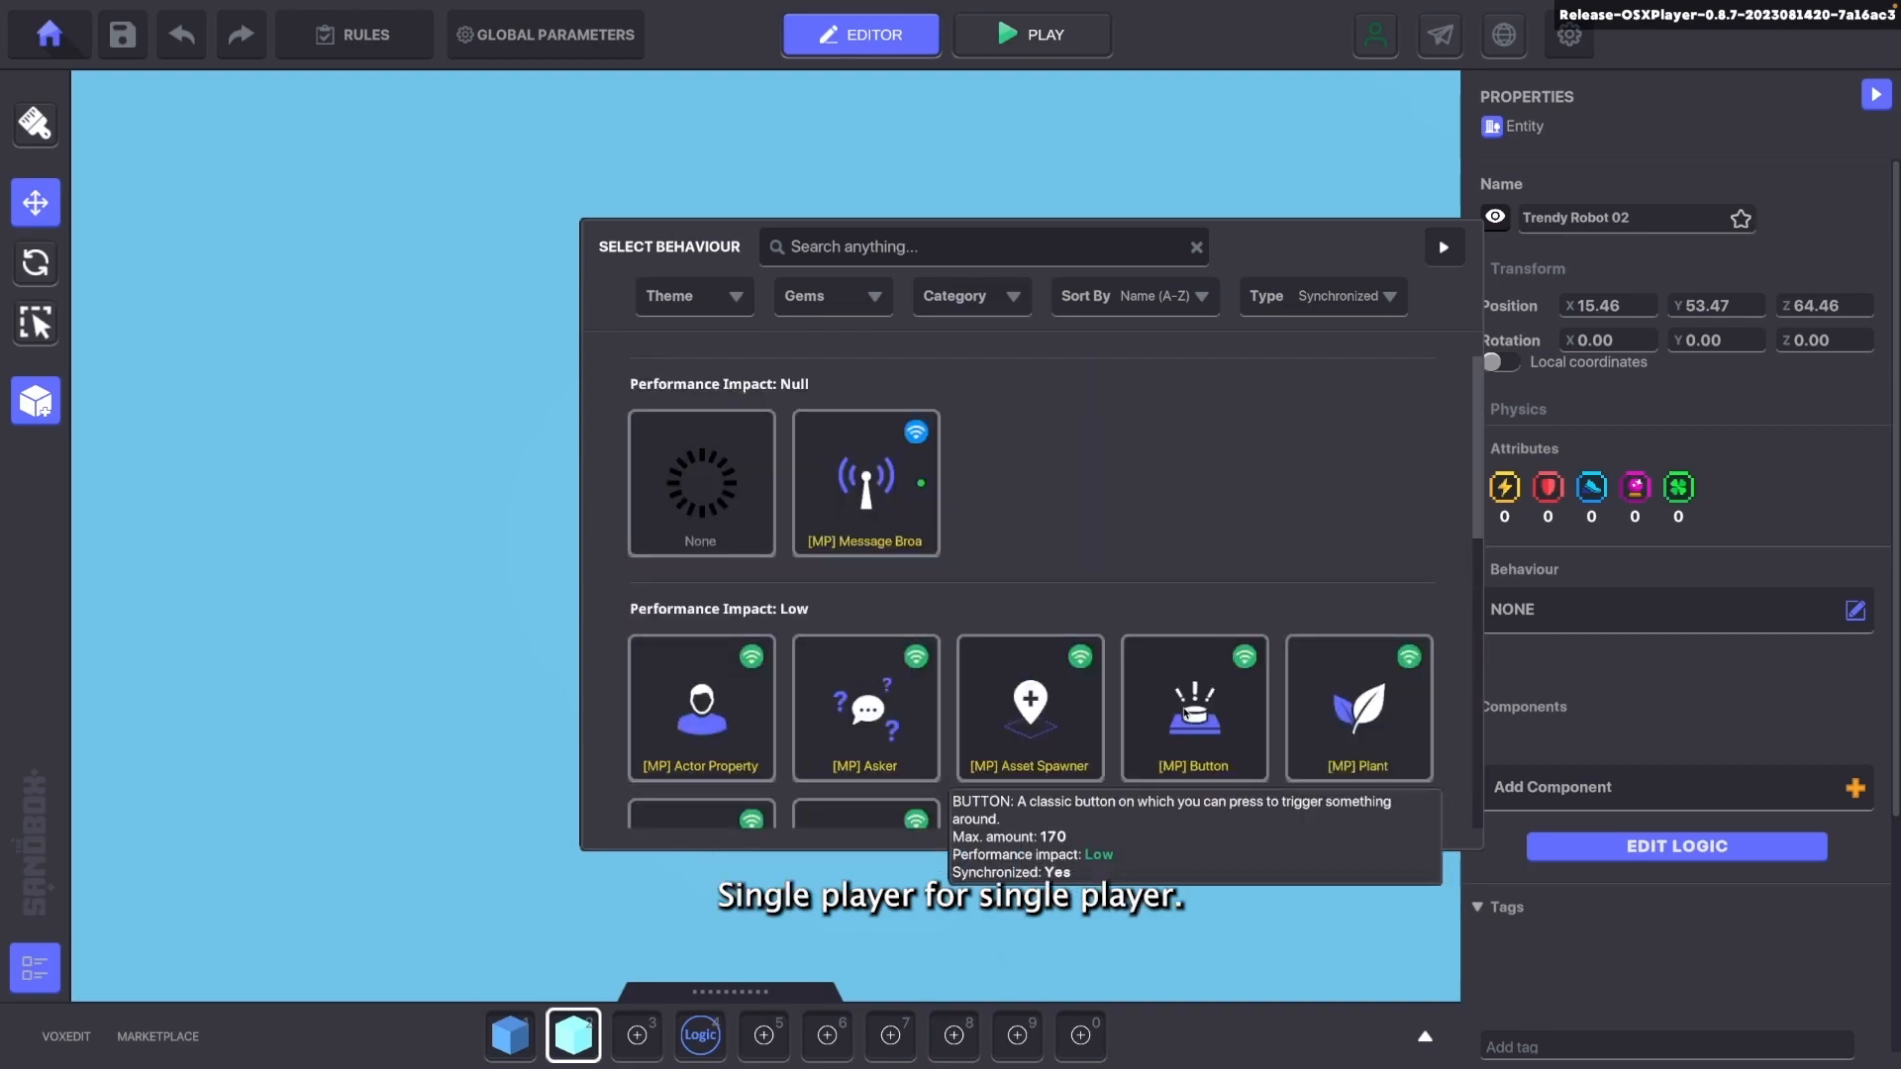
# Set the behaviour type filter back to All and examine the performance impact markers of the behaviours
pyautogui.click(1302, 333)
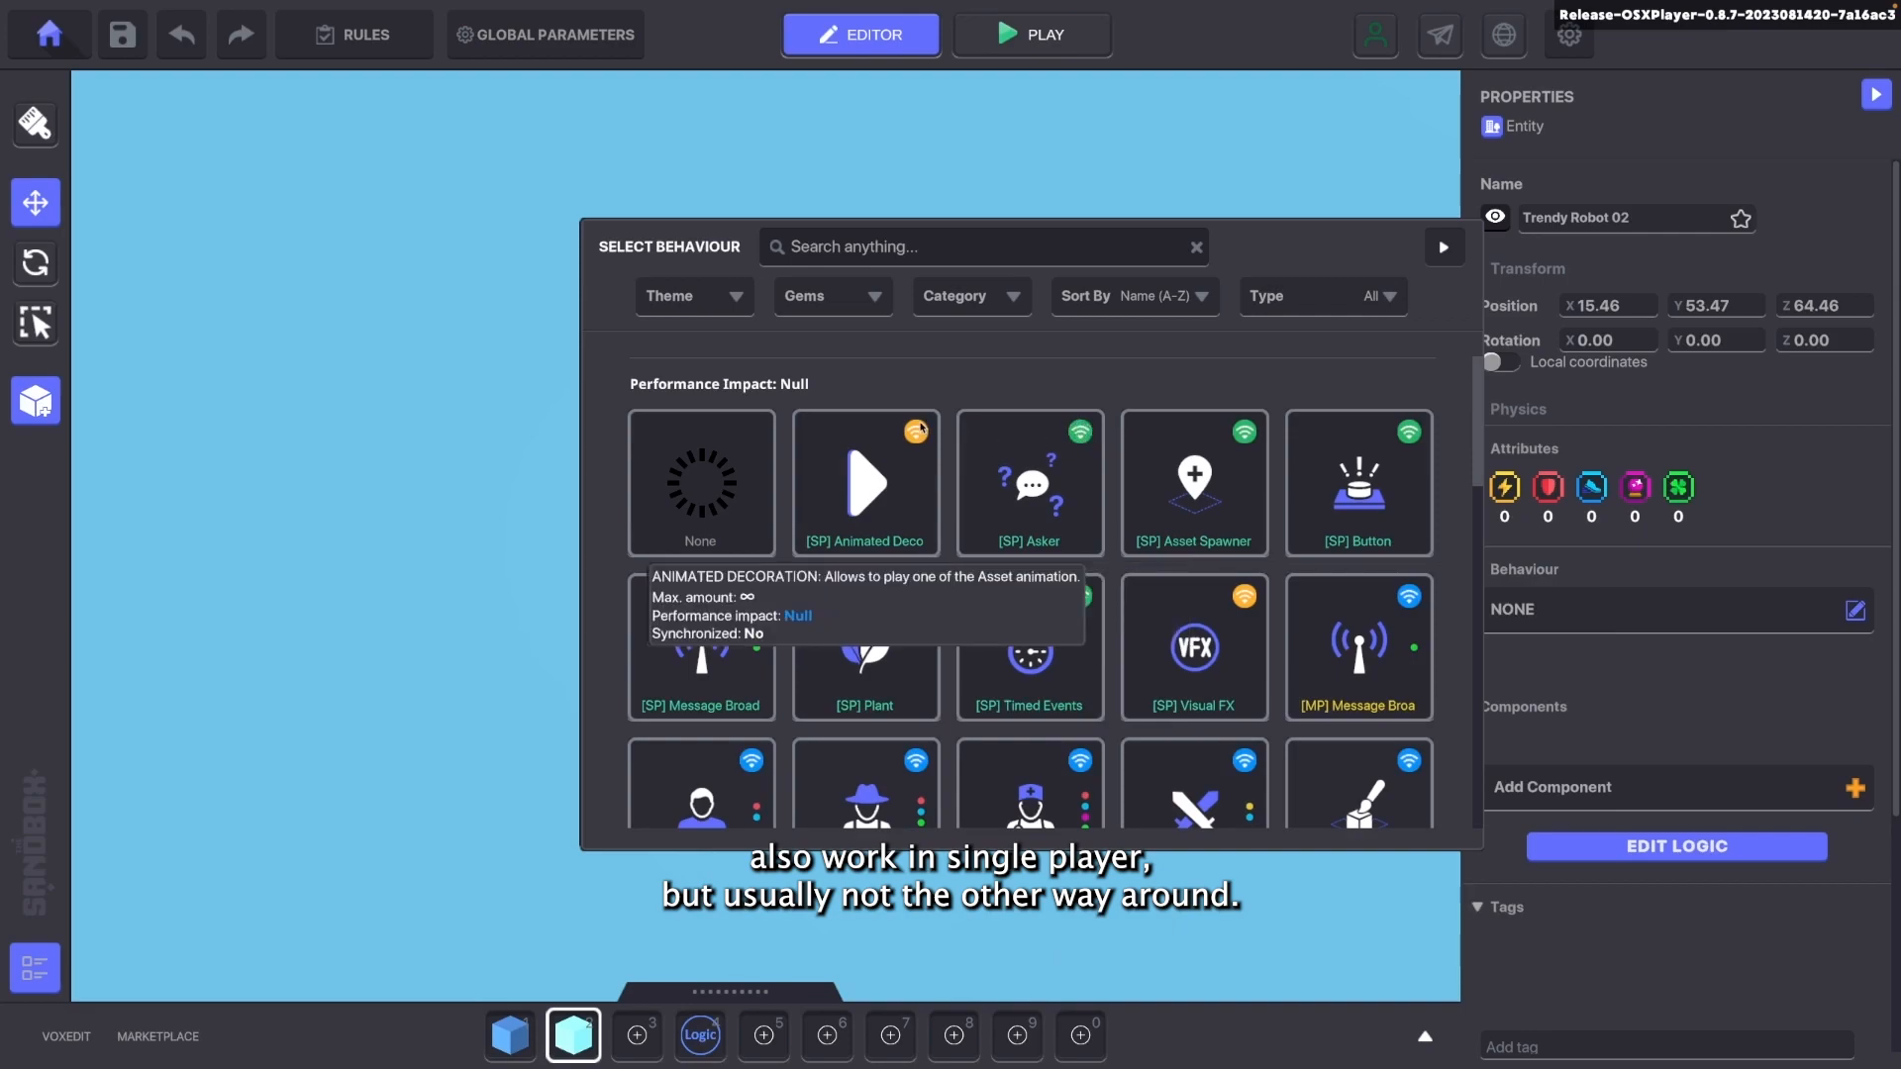
pyautogui.scroll(-1, 1296, 585)
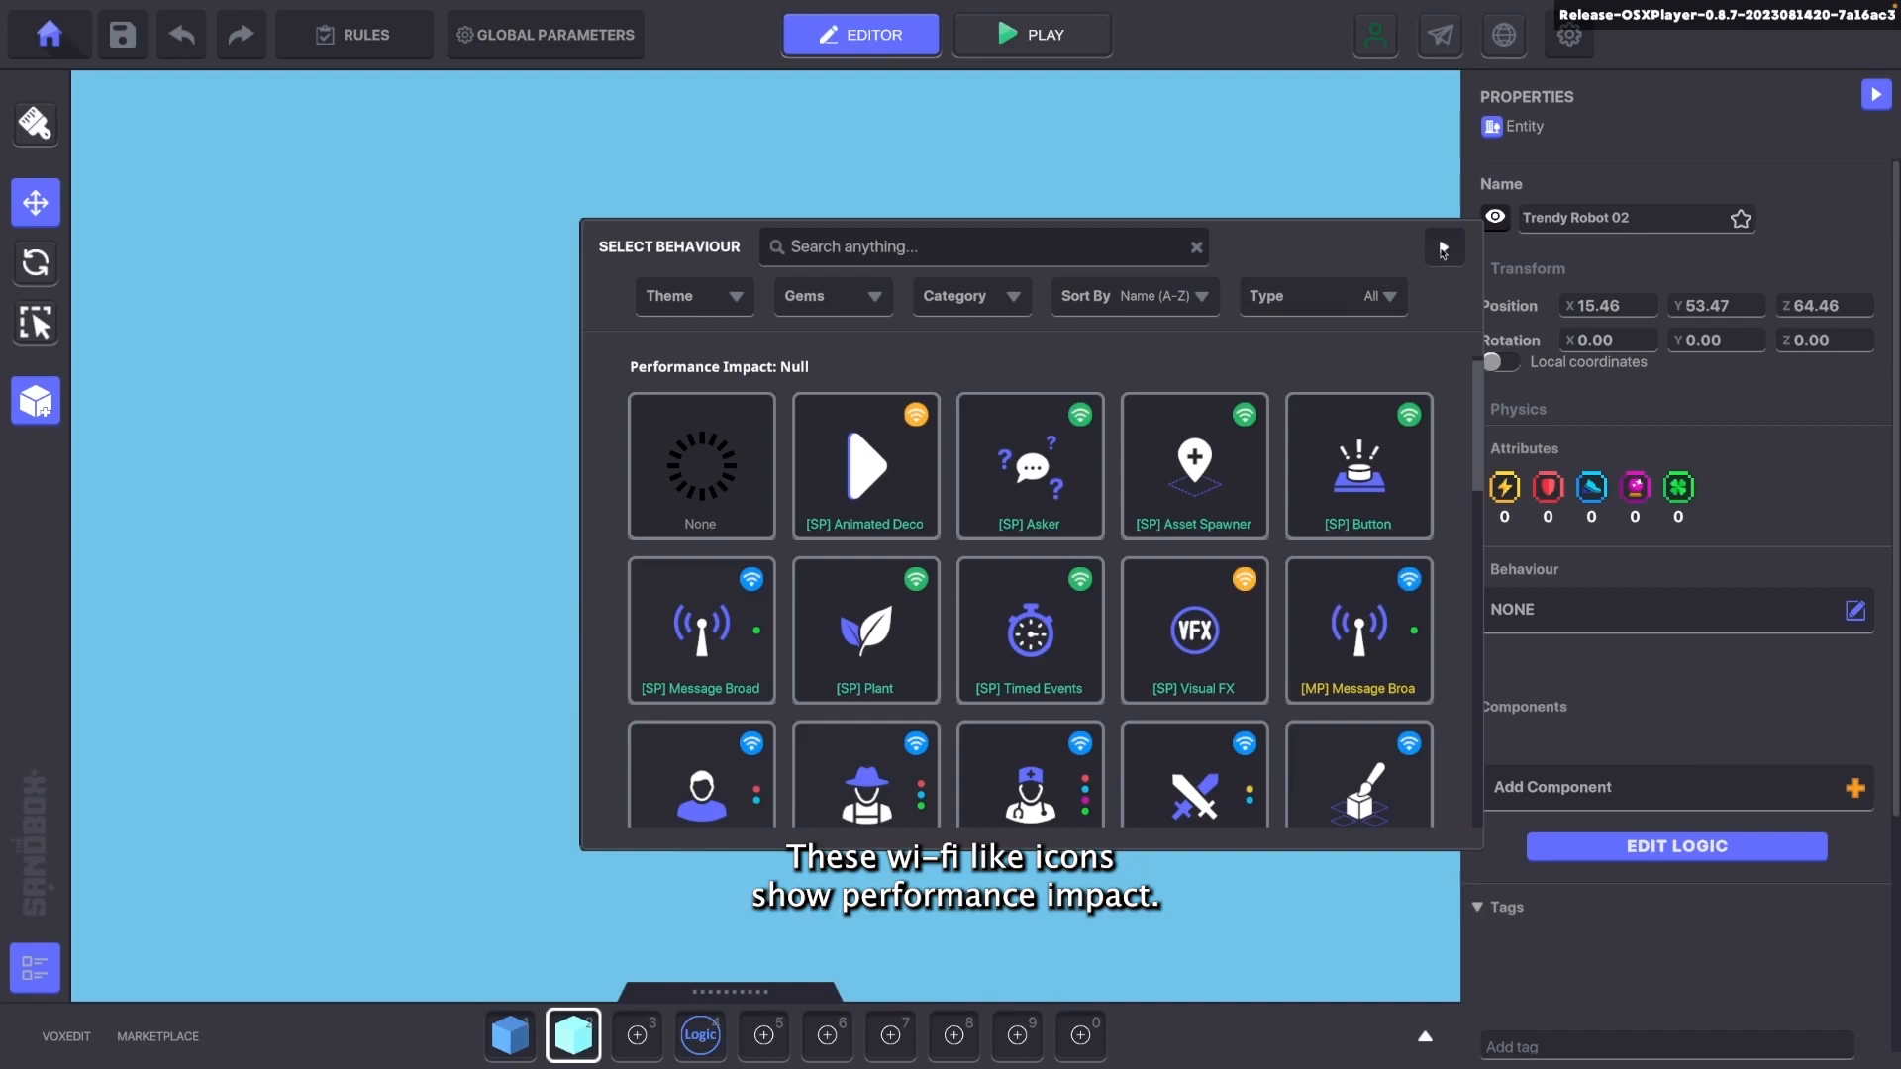
pyautogui.scroll(-3, 1250, 585)
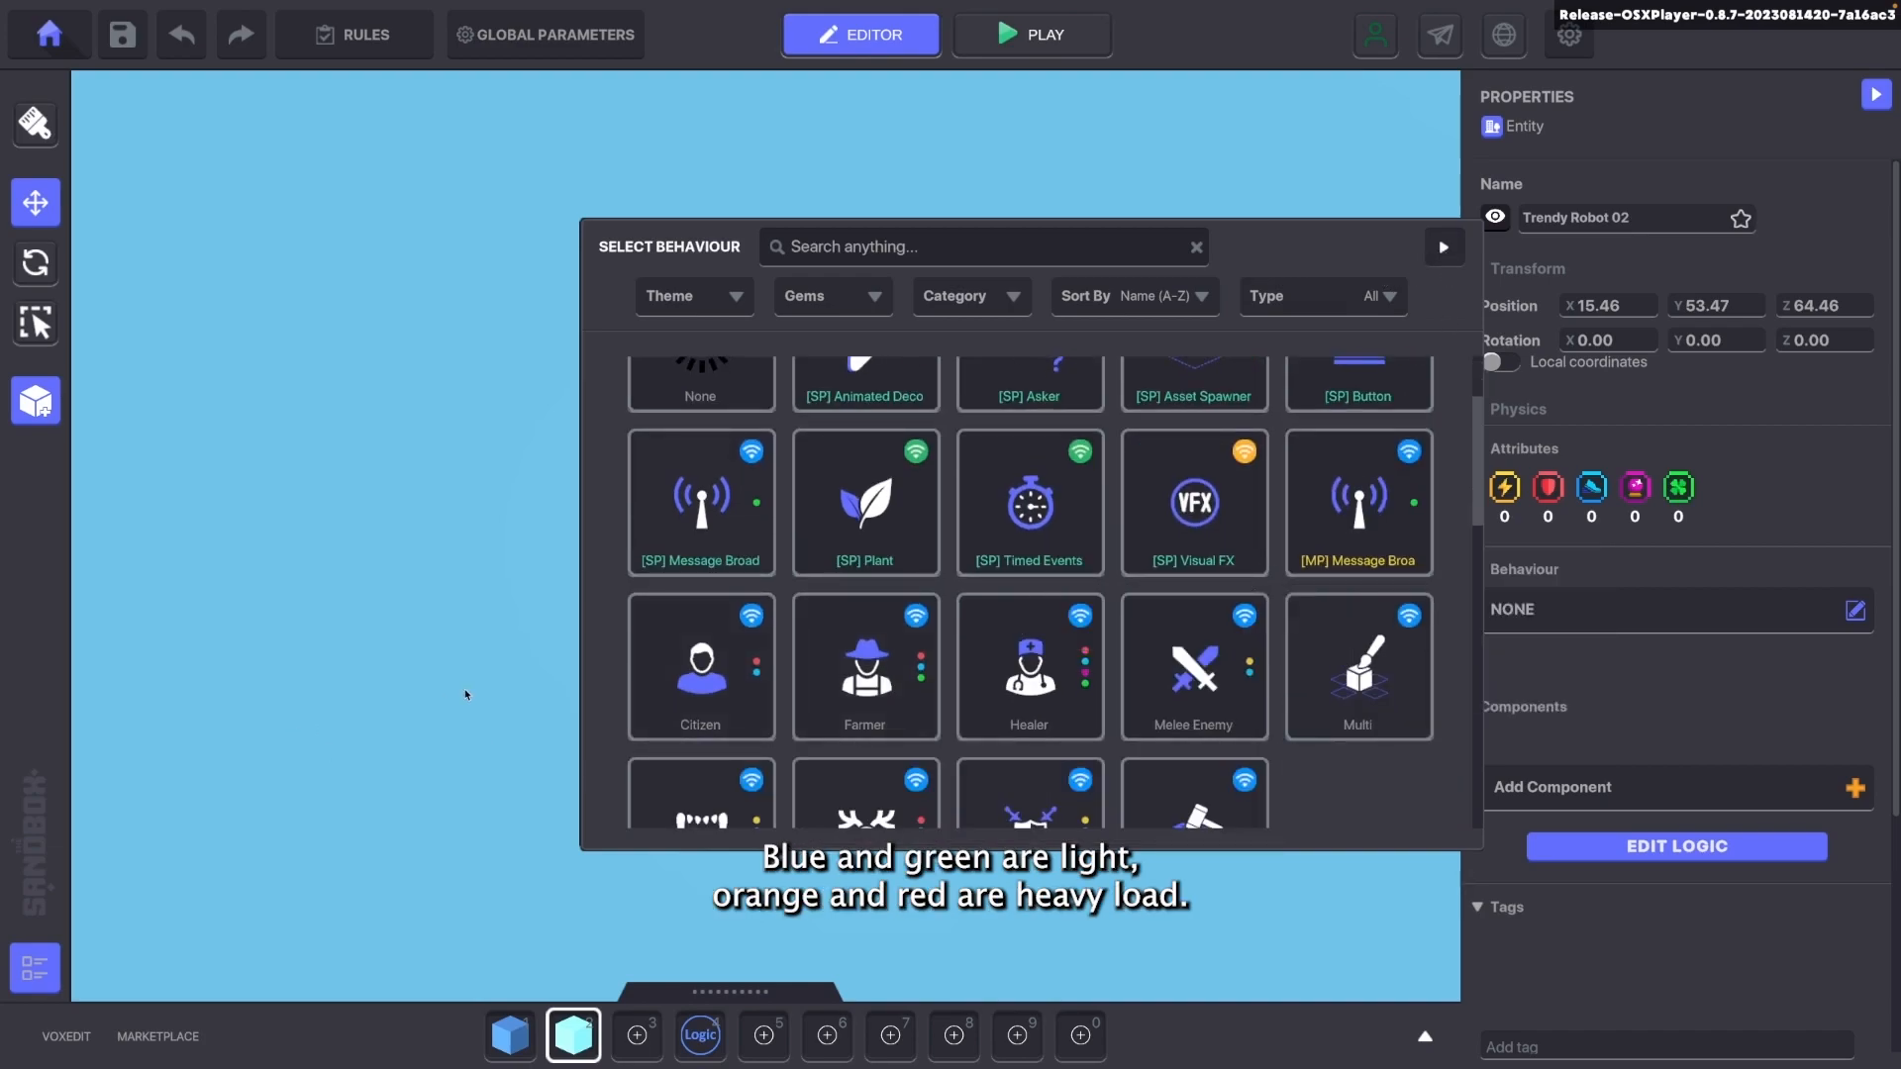
# Assign the Melee Enemy behaviour to Trendy Robot 02
pyautogui.moveTo(1475, 498); pyautogui.dragTo(1473, 525)
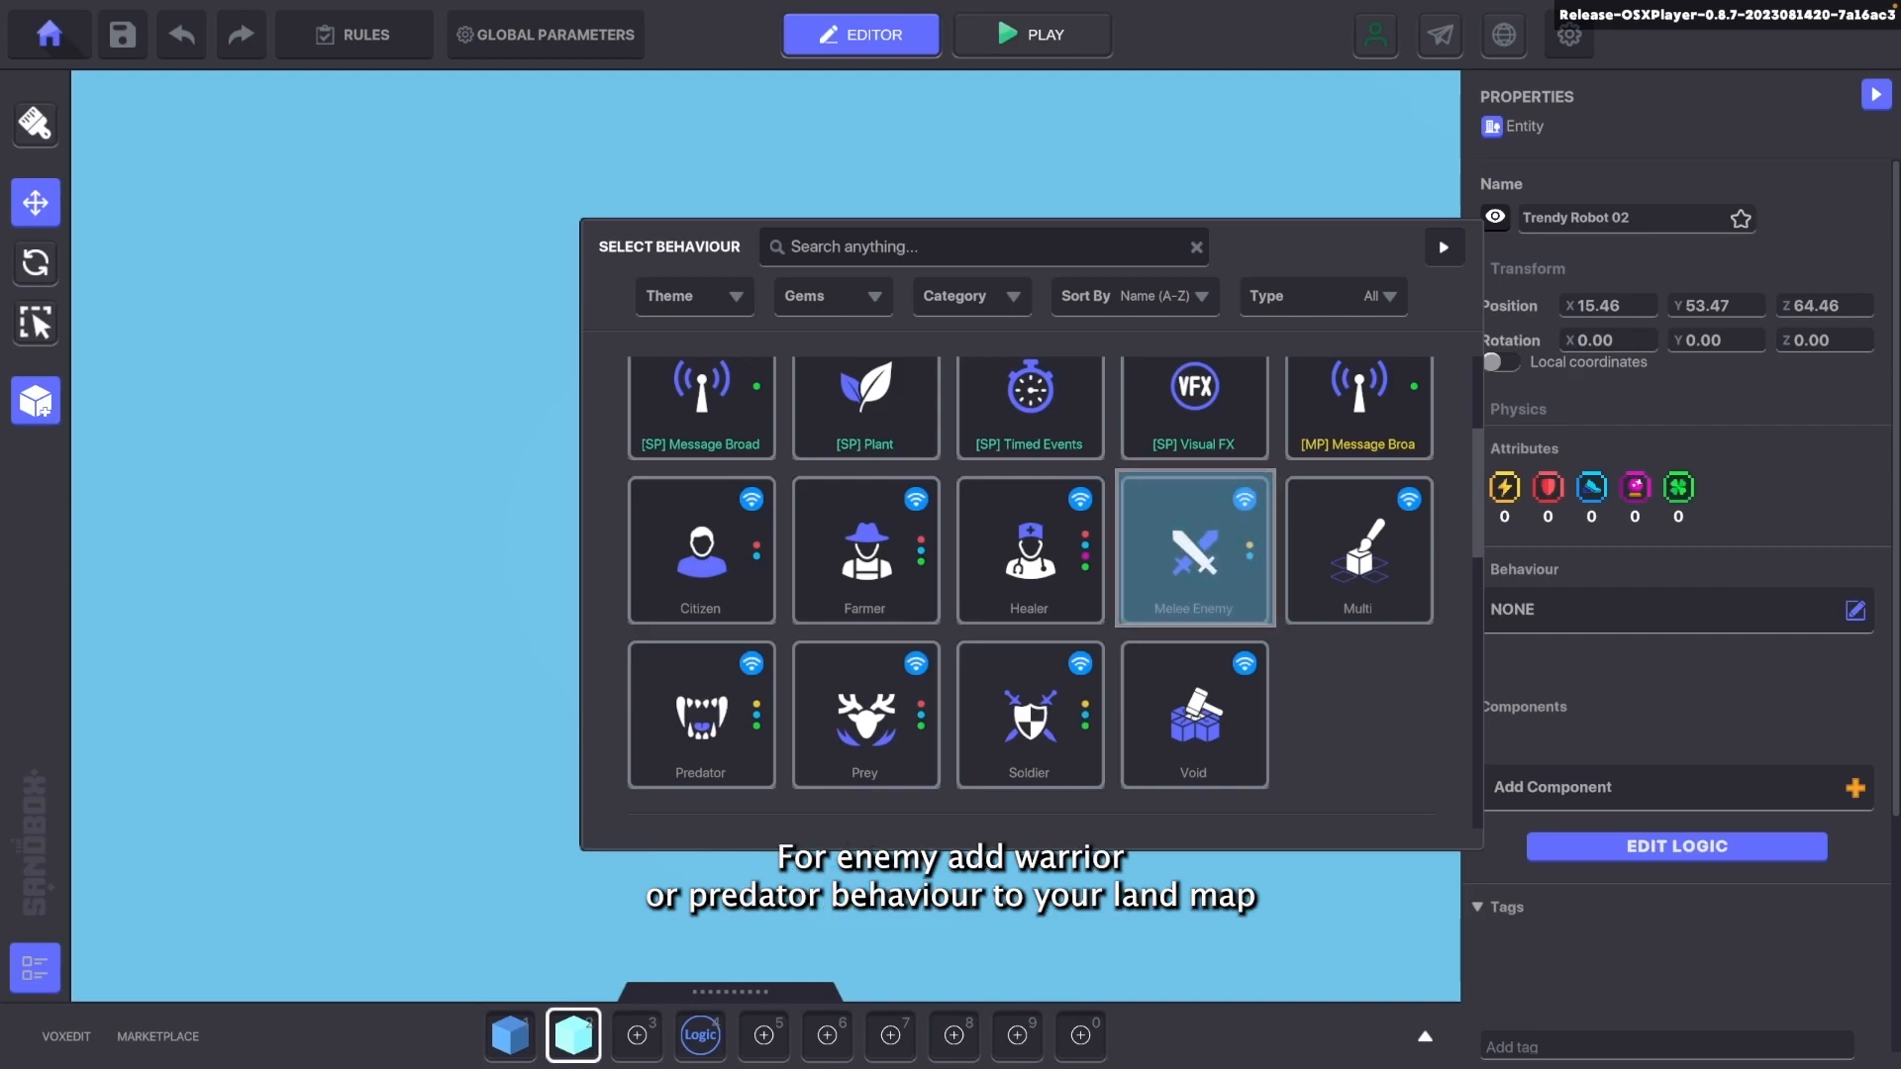
pyautogui.click(1202, 557)
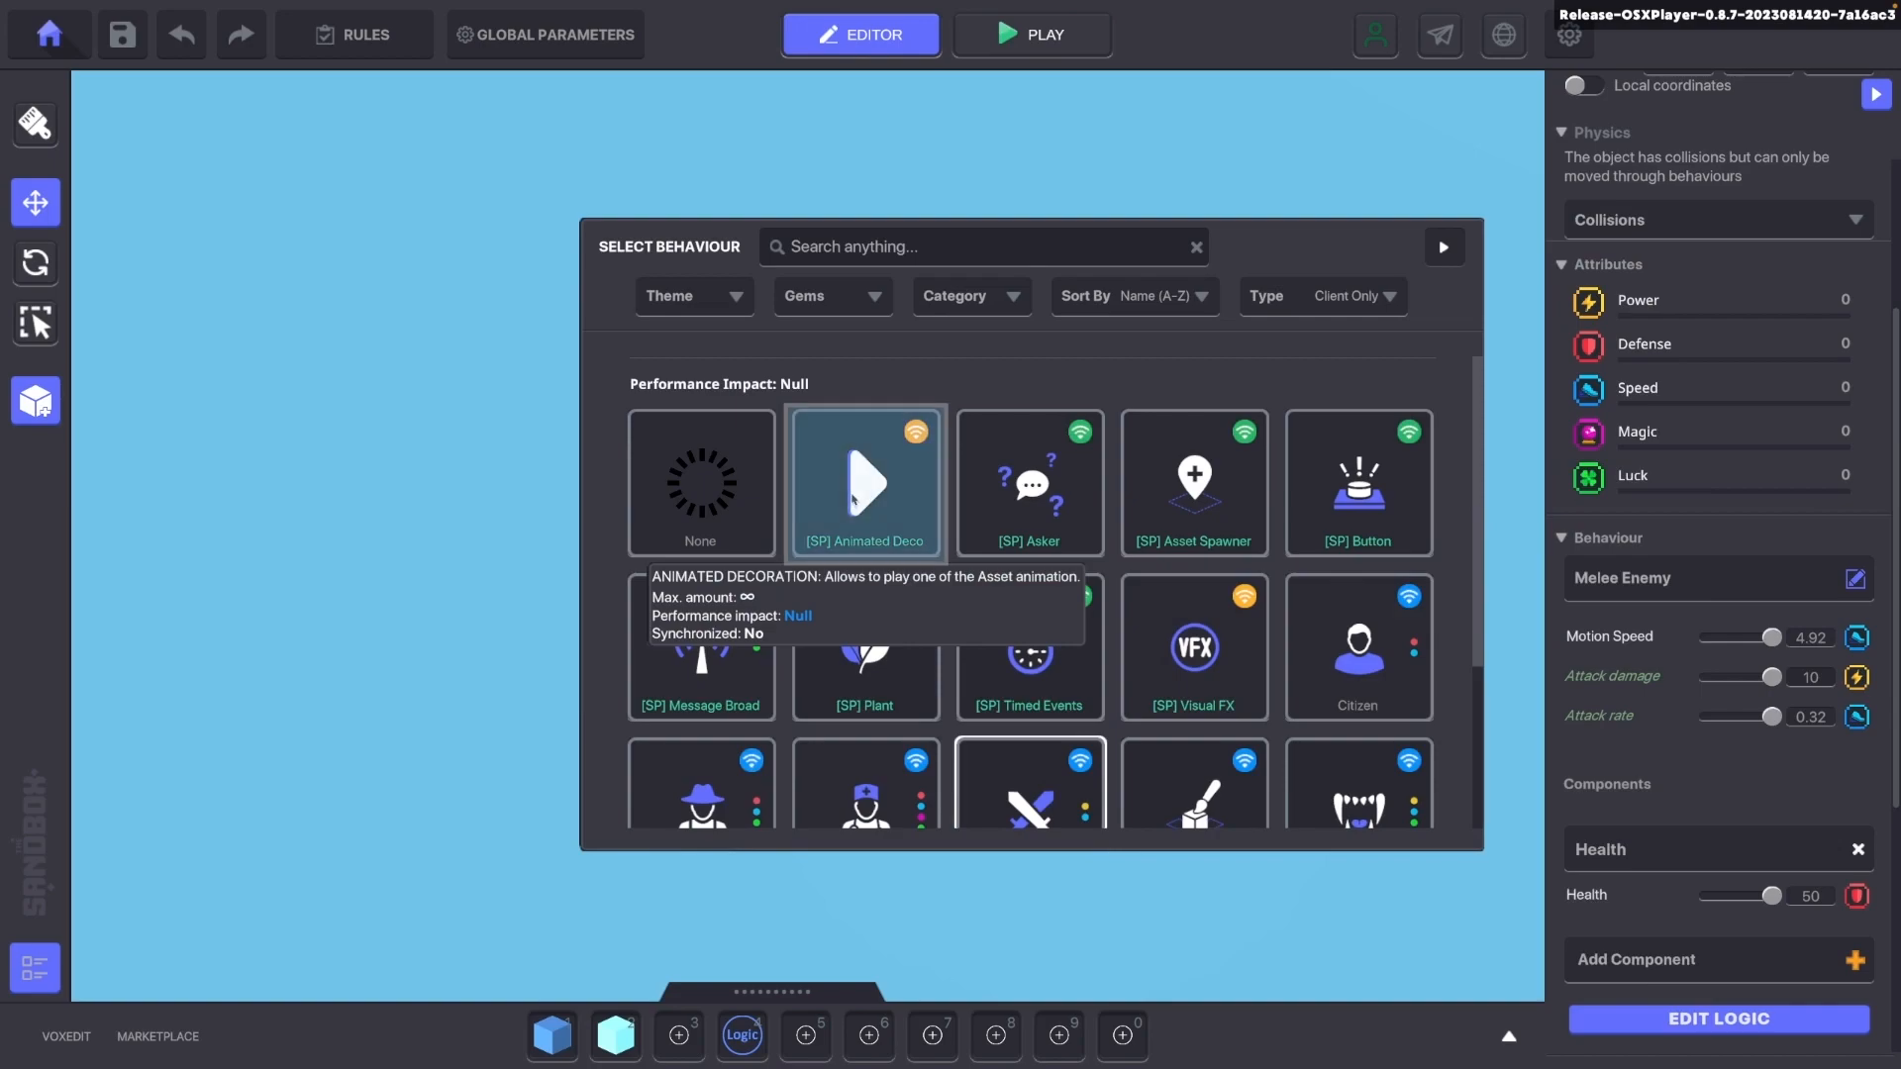
# Change the robot's behaviour to the single-player Animated Decoration and add a second animation element to it
pyautogui.click(853, 501)
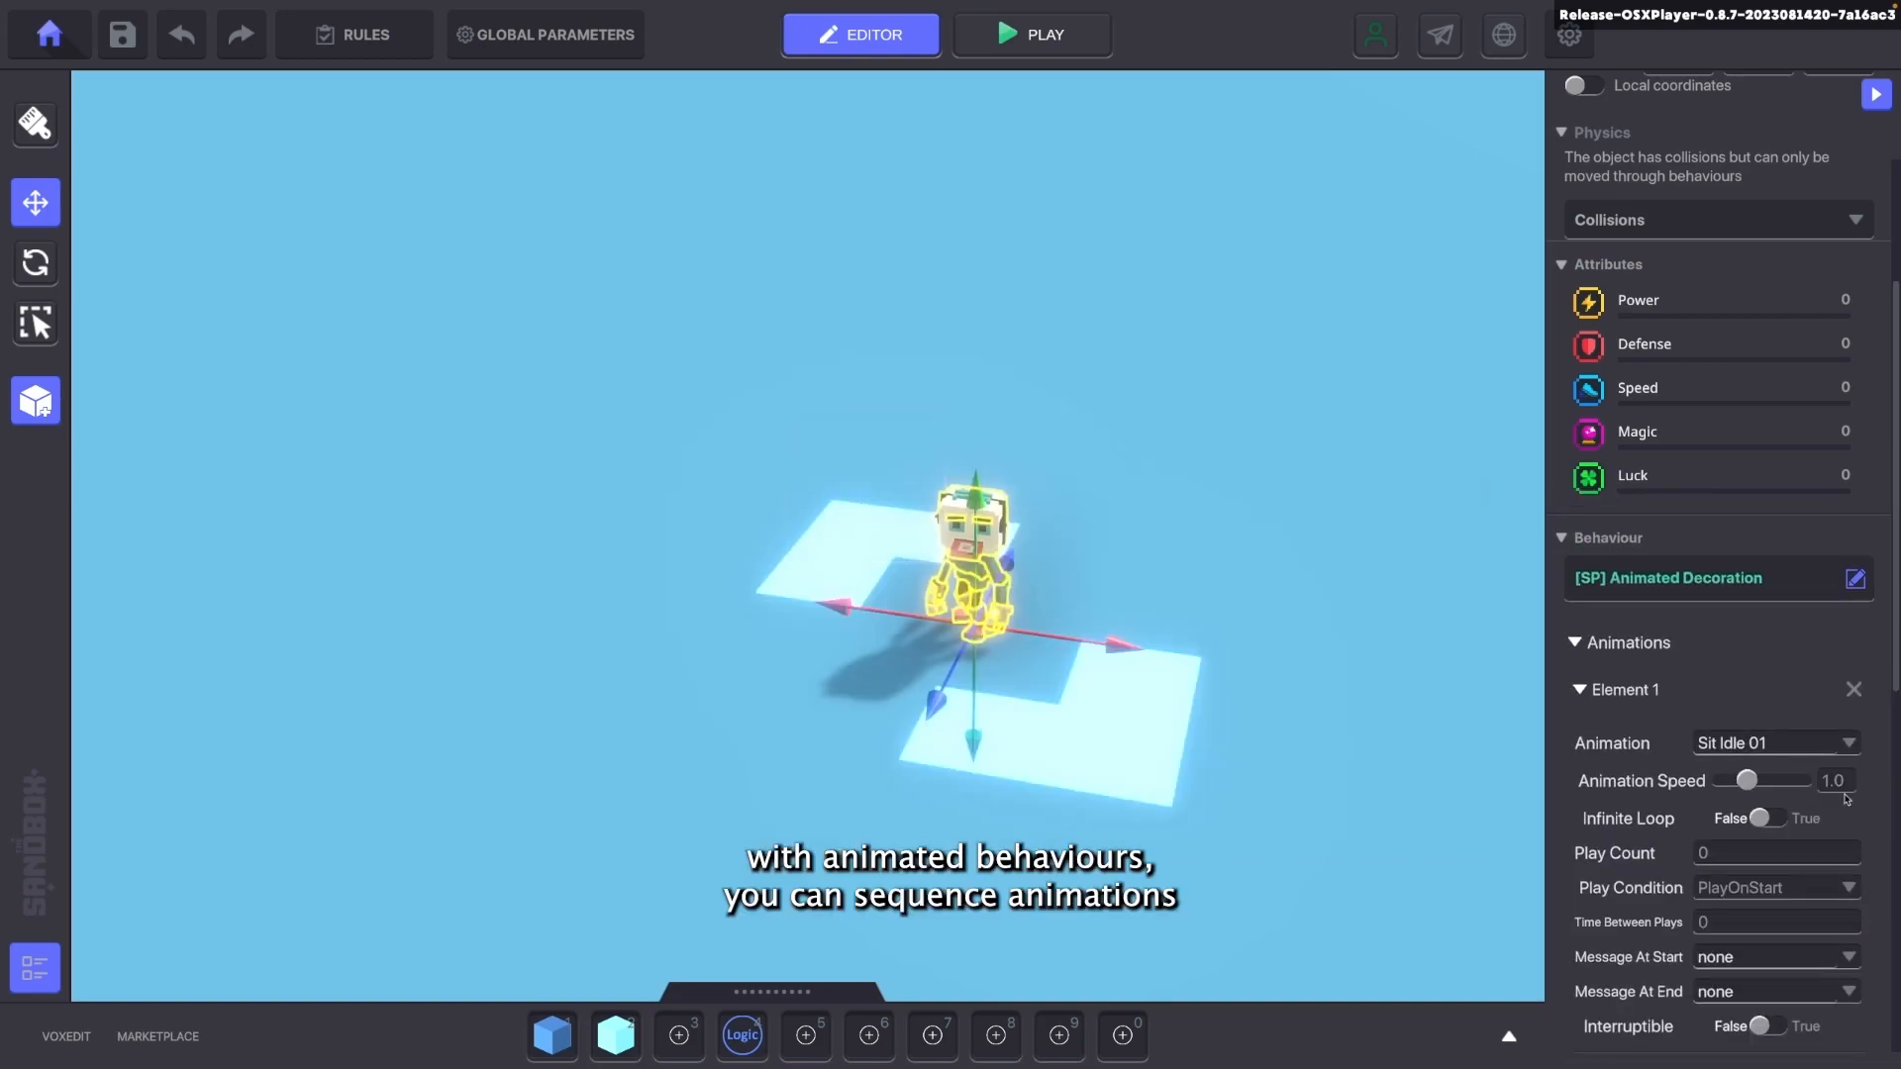
pyautogui.scroll(-5, 1782, 762)
pyautogui.click(1856, 759)
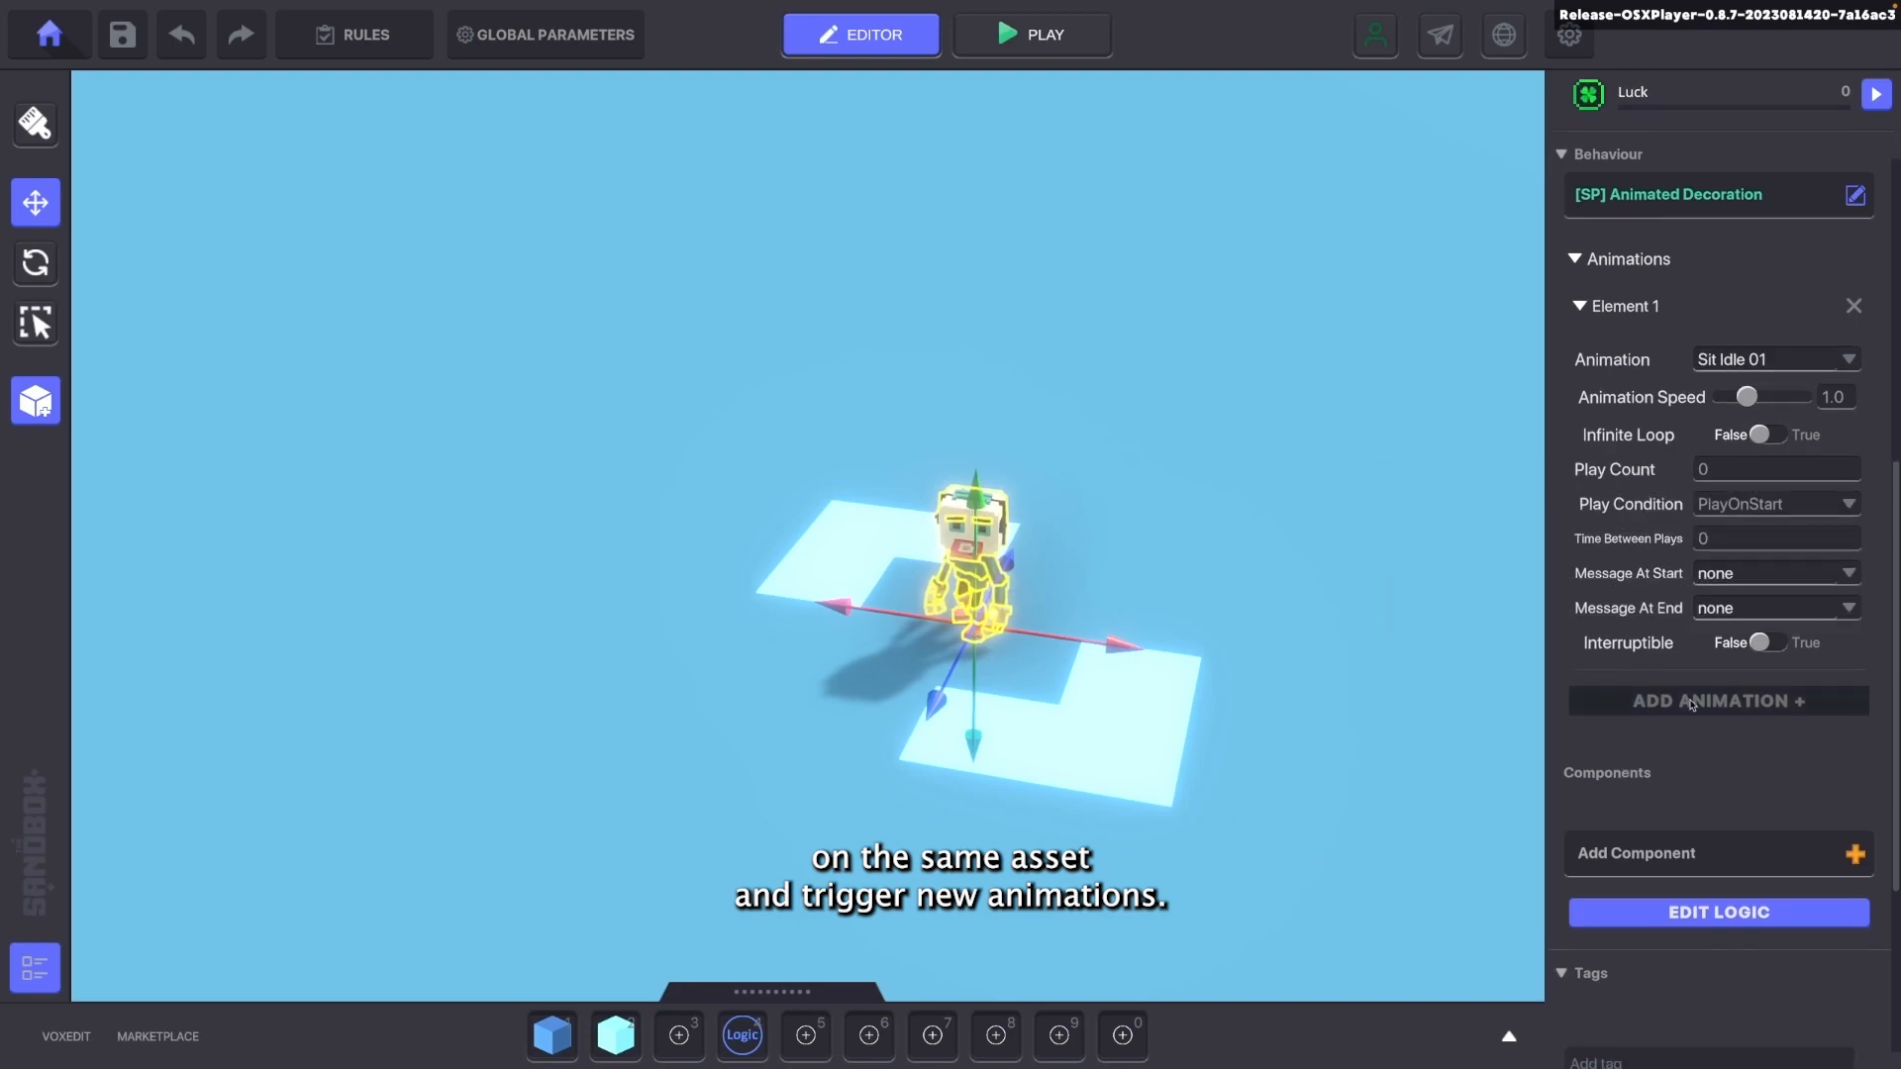
pyautogui.click(1683, 700)
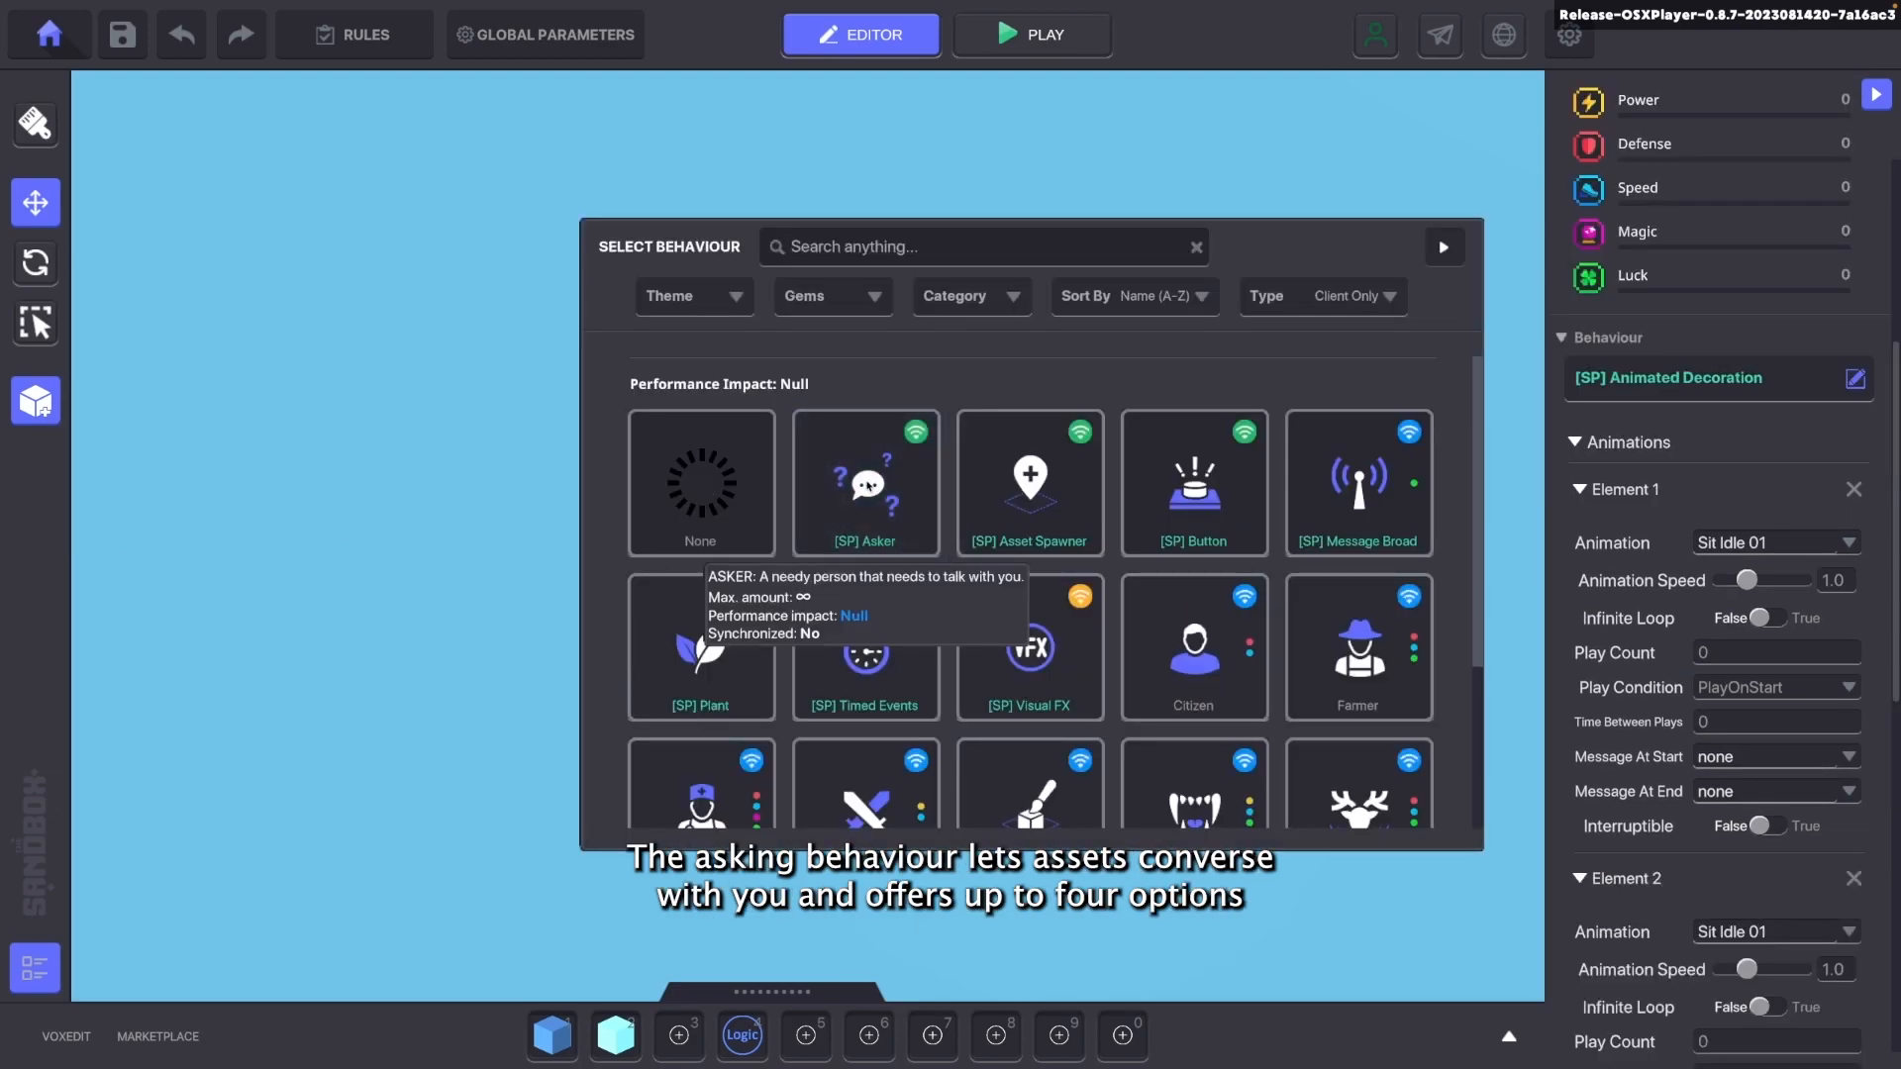
# Change the robot's behaviour to the single-player Asker and choose answer 2 in the in-game push direction question
pyautogui.click(869, 486)
pyautogui.scroll(-1, 1689, 413)
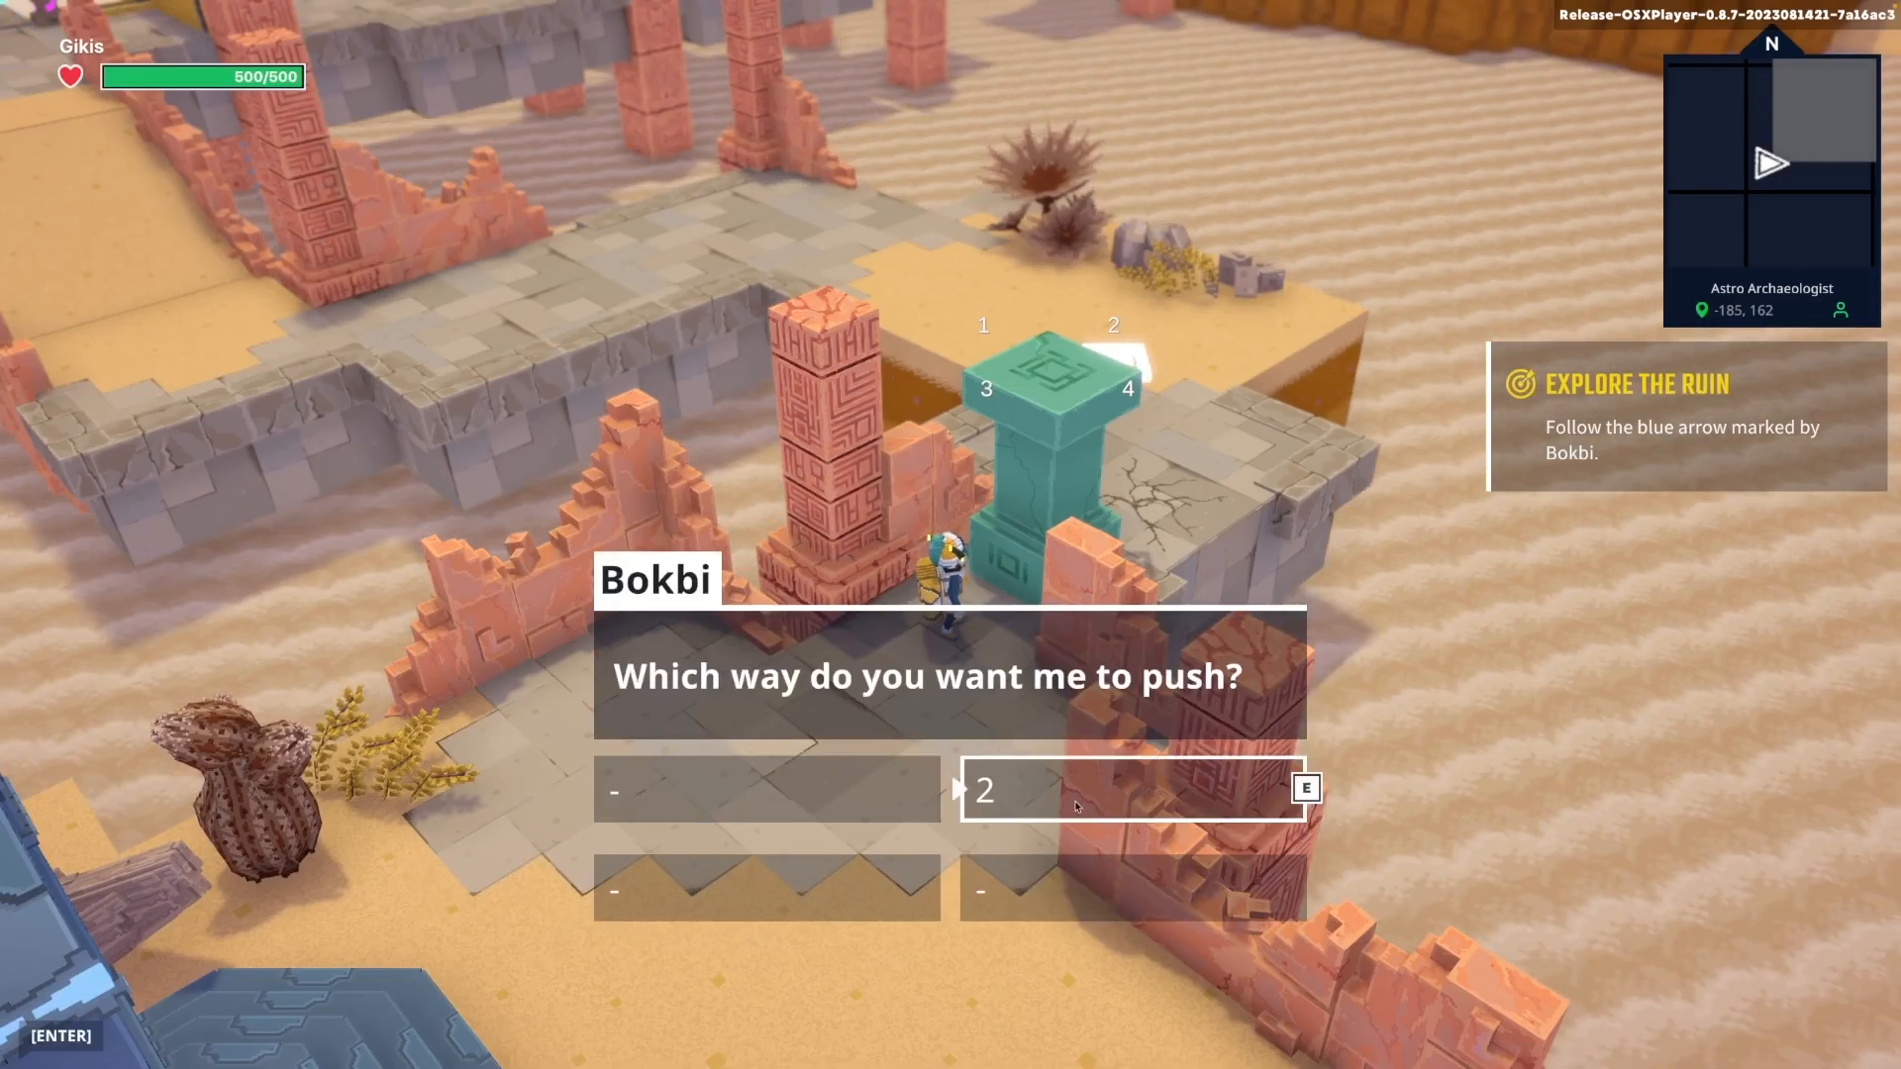
pyautogui.click(1077, 807)
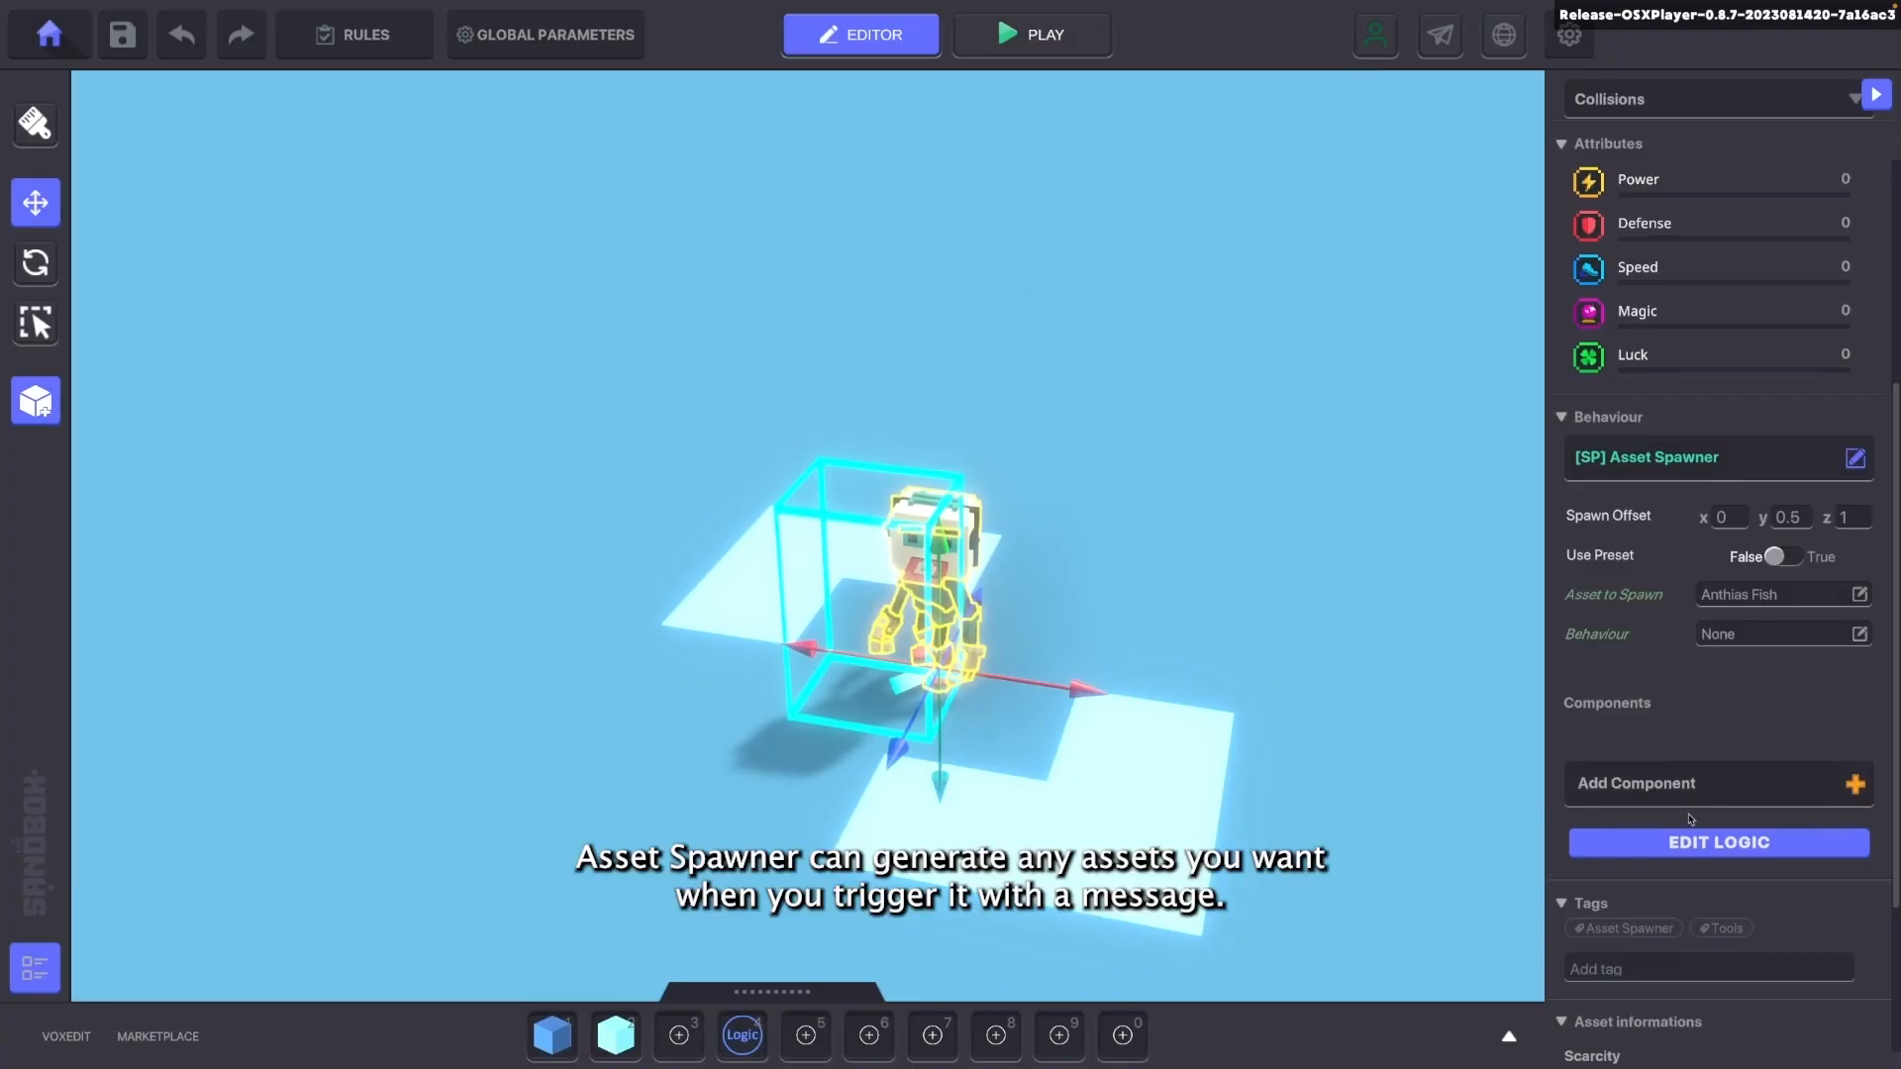
# Open the logic of the robot's Asset Spawner behaviour and play-test the spawning of Anthias Fish with the avatar
pyautogui.click(1719, 835)
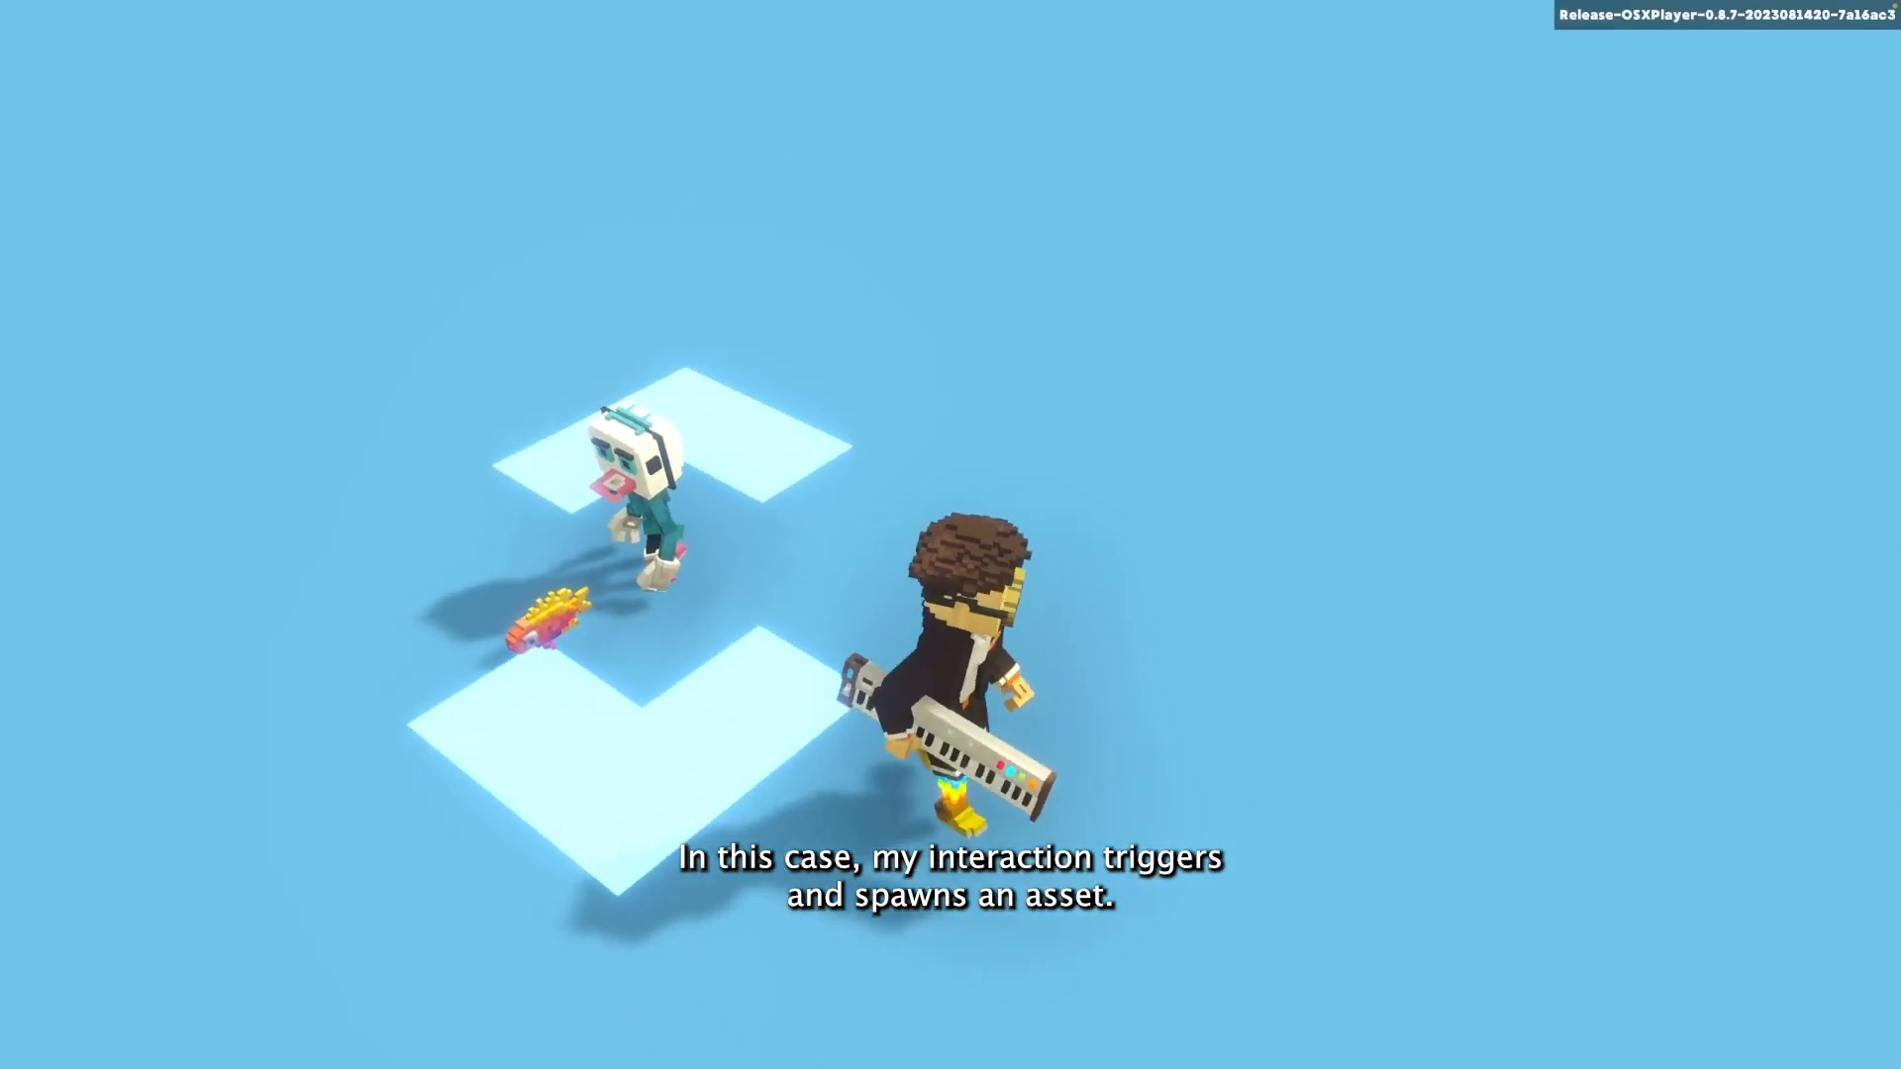
pyautogui.press('w')
pyautogui.press('s')
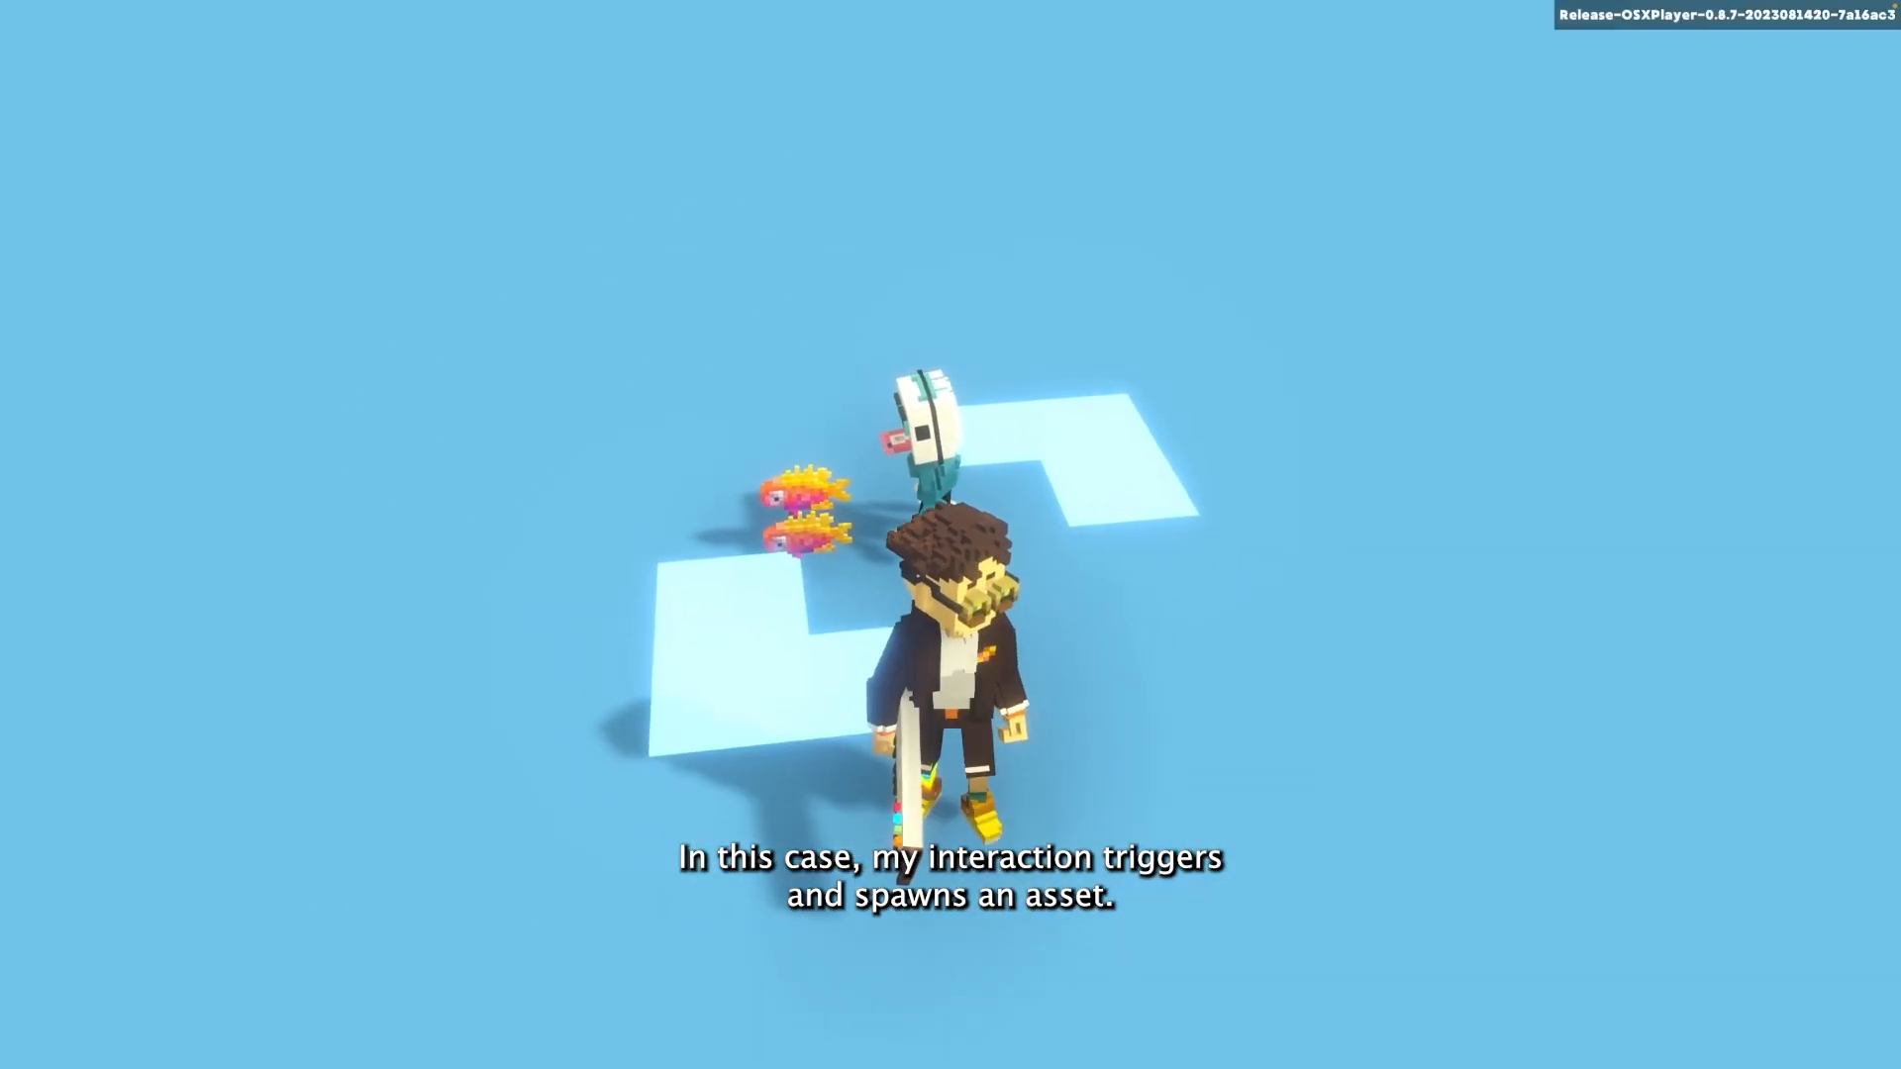
pyautogui.press('w')
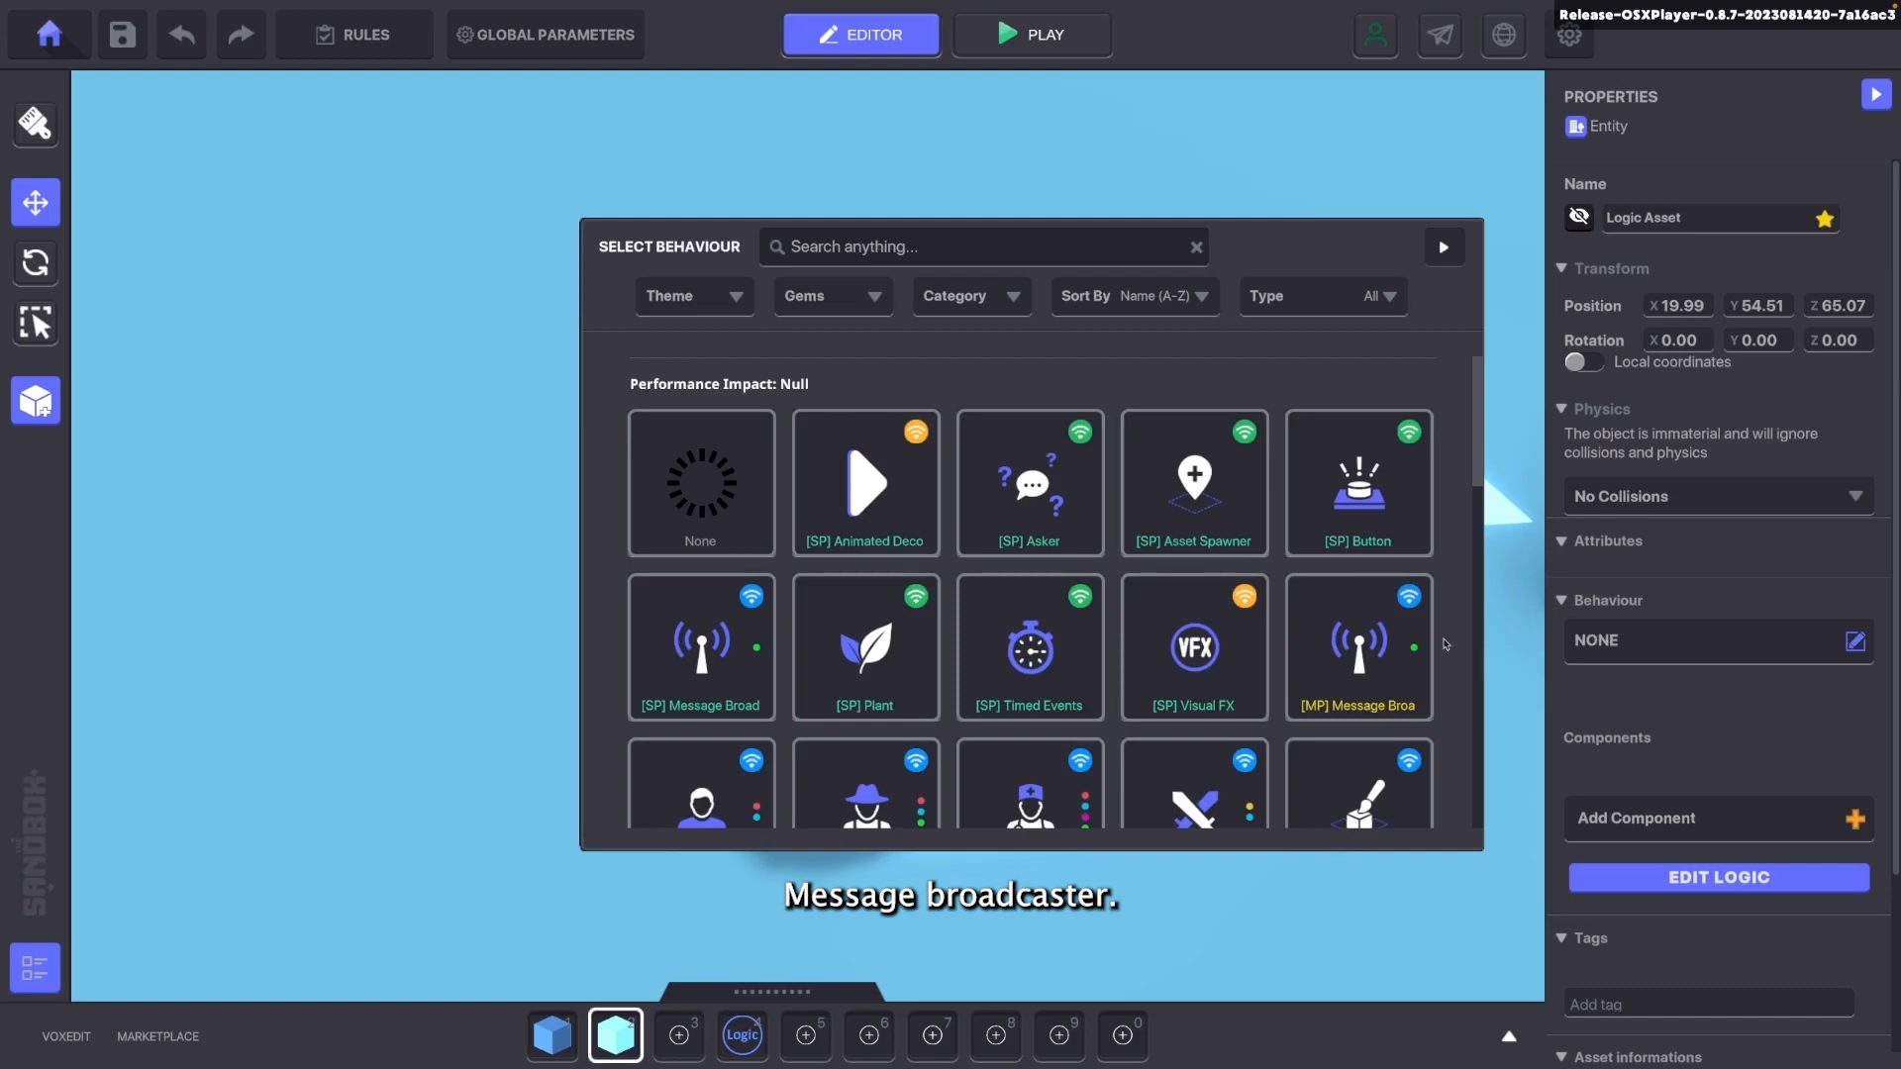
# Assign the multiplayer Message Broadcaster behaviour to the Logic Asset and try SpecificTagsInRange and another broadcast type
pyautogui.click(1364, 647)
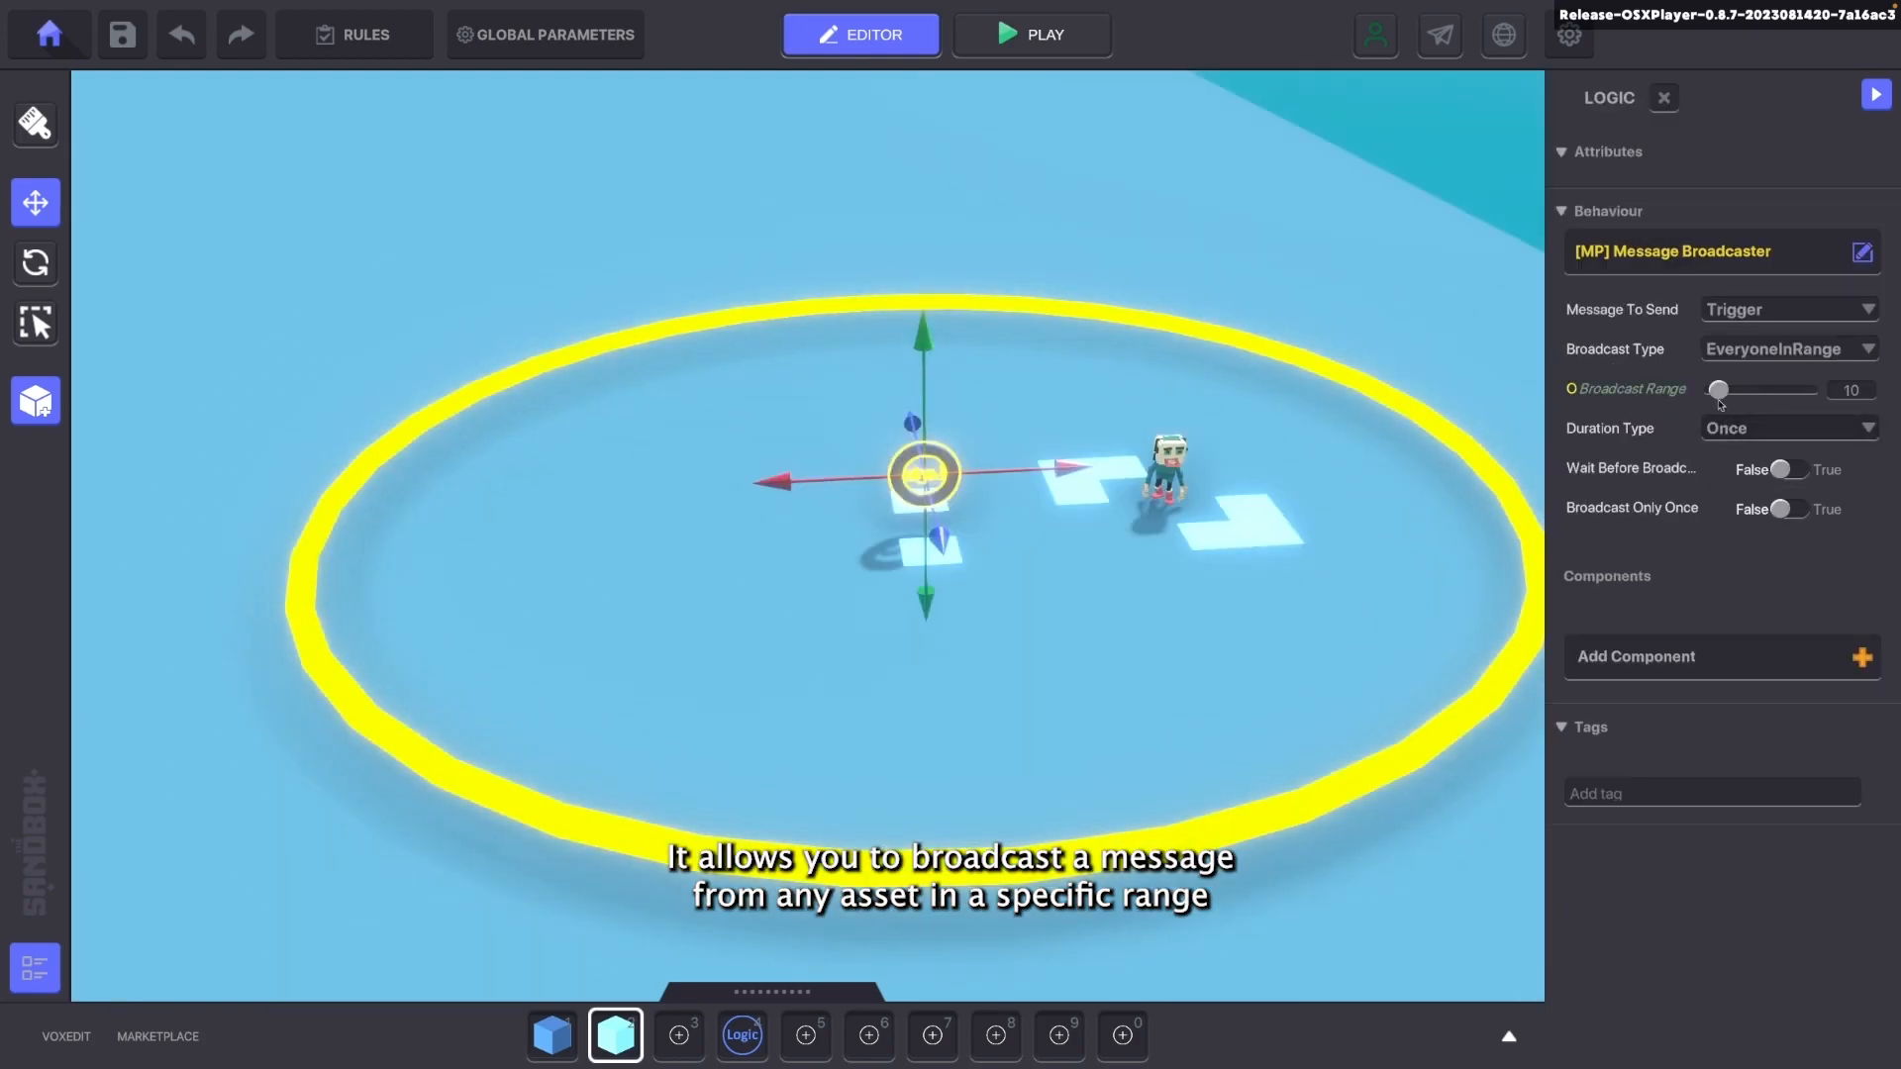
pyautogui.click(1782, 349)
pyautogui.click(1751, 417)
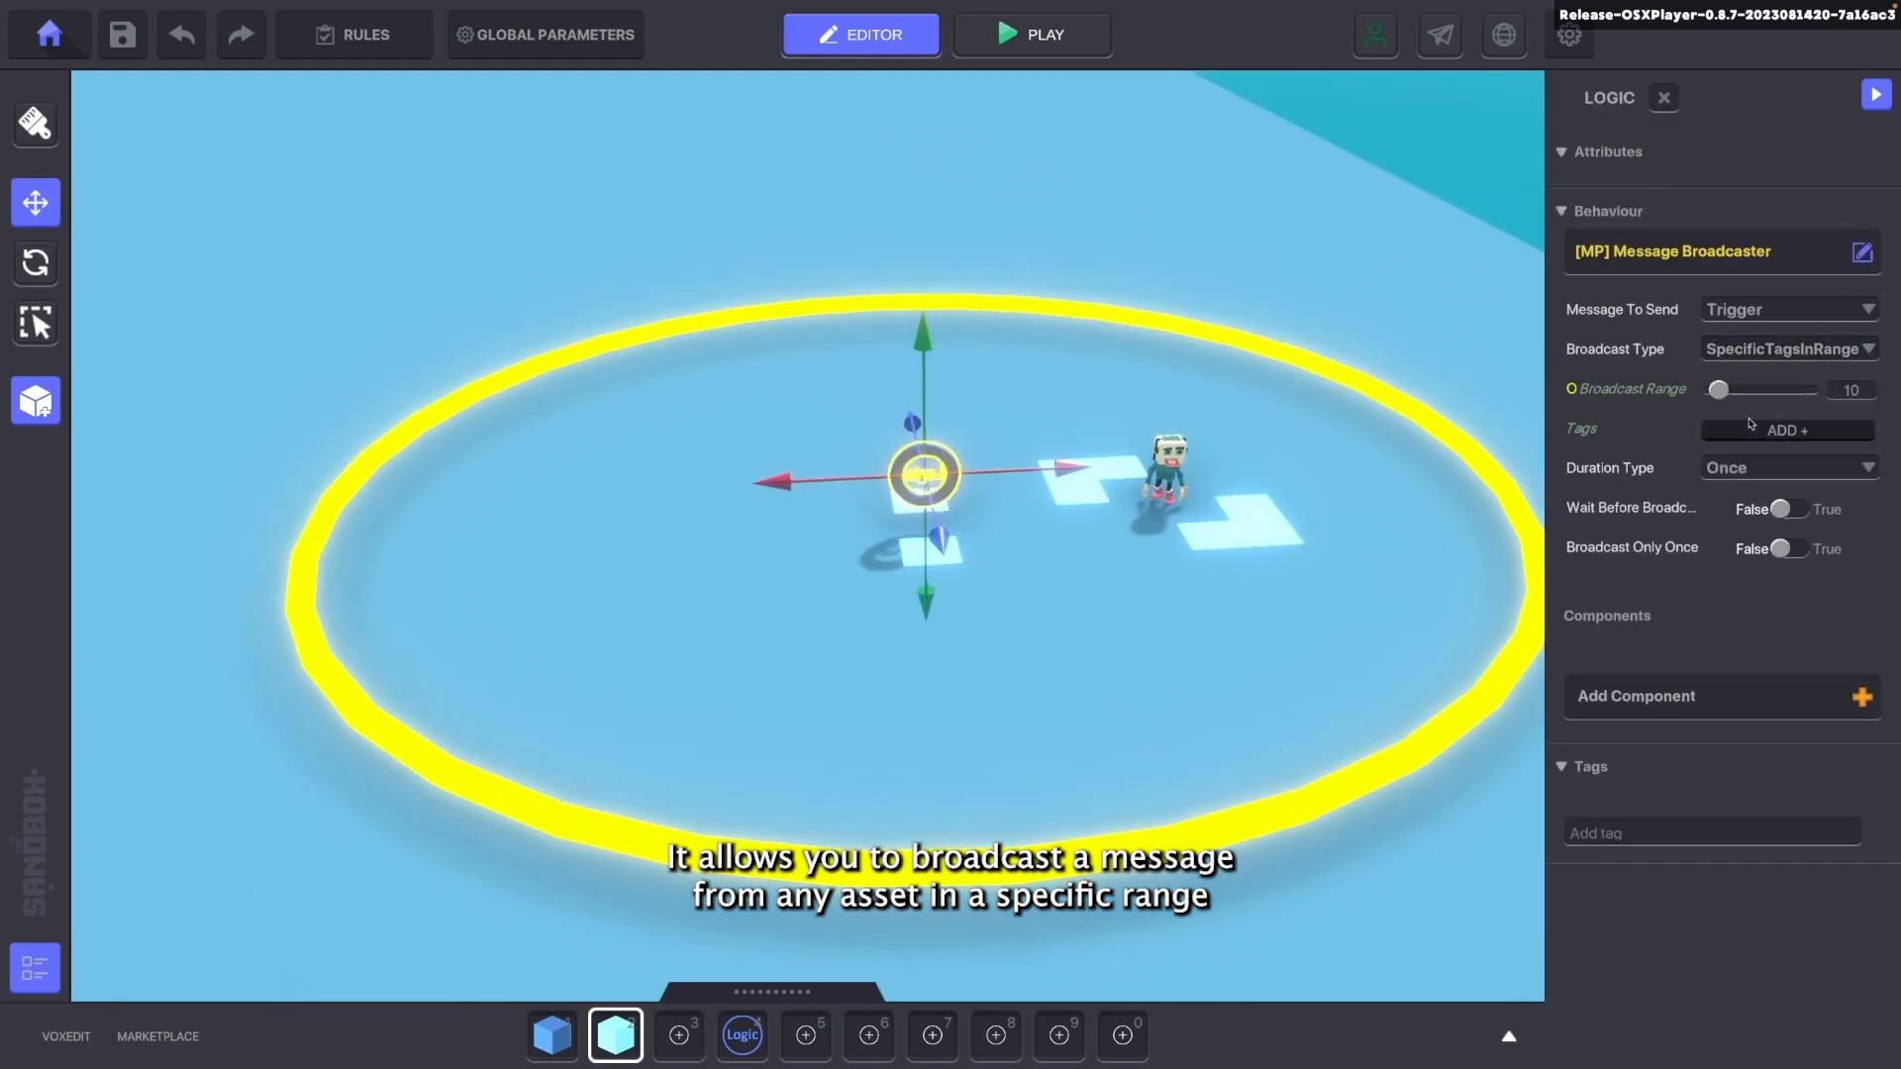
pyautogui.click(1782, 349)
pyautogui.click(1743, 439)
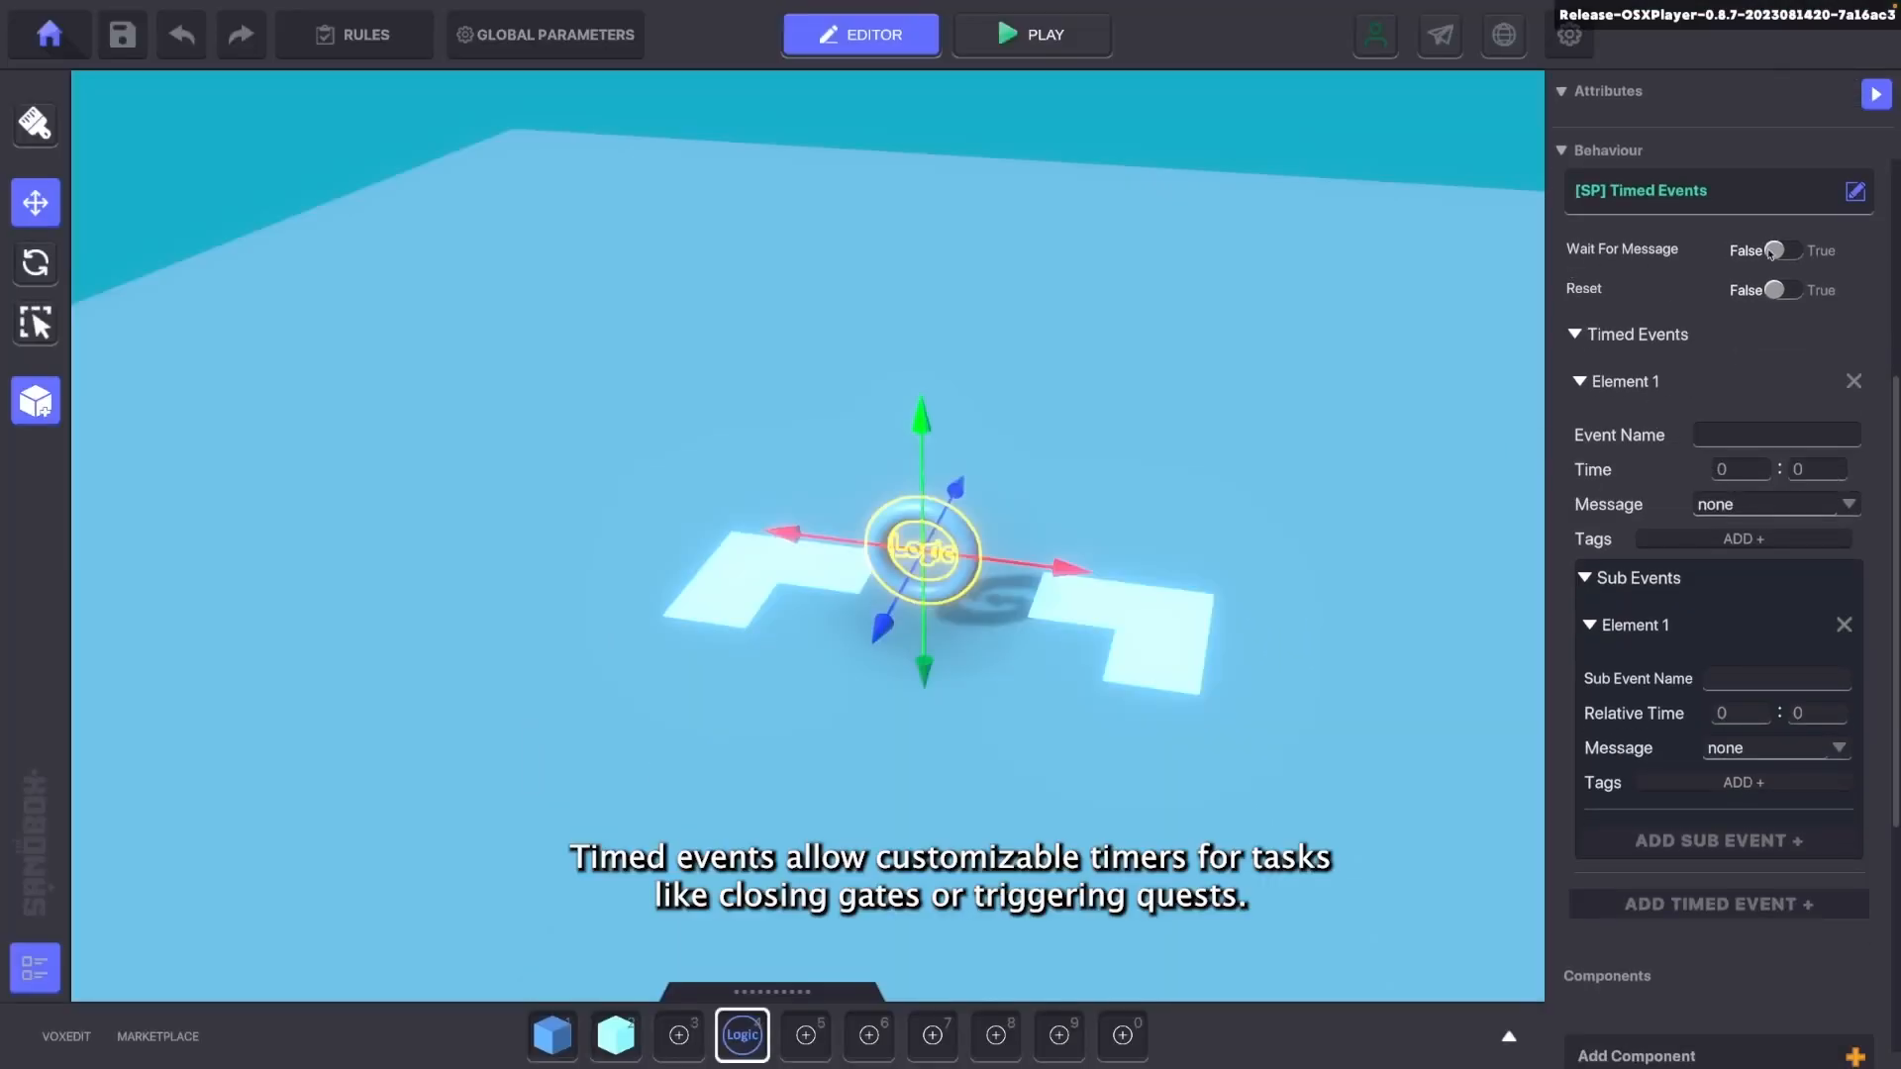
# Turn on Wait For Message in the Logic Asset's Timed Events behaviour and go through its reset and event settings
pyautogui.click(1774, 251)
pyautogui.scroll(-1, 1777, 363)
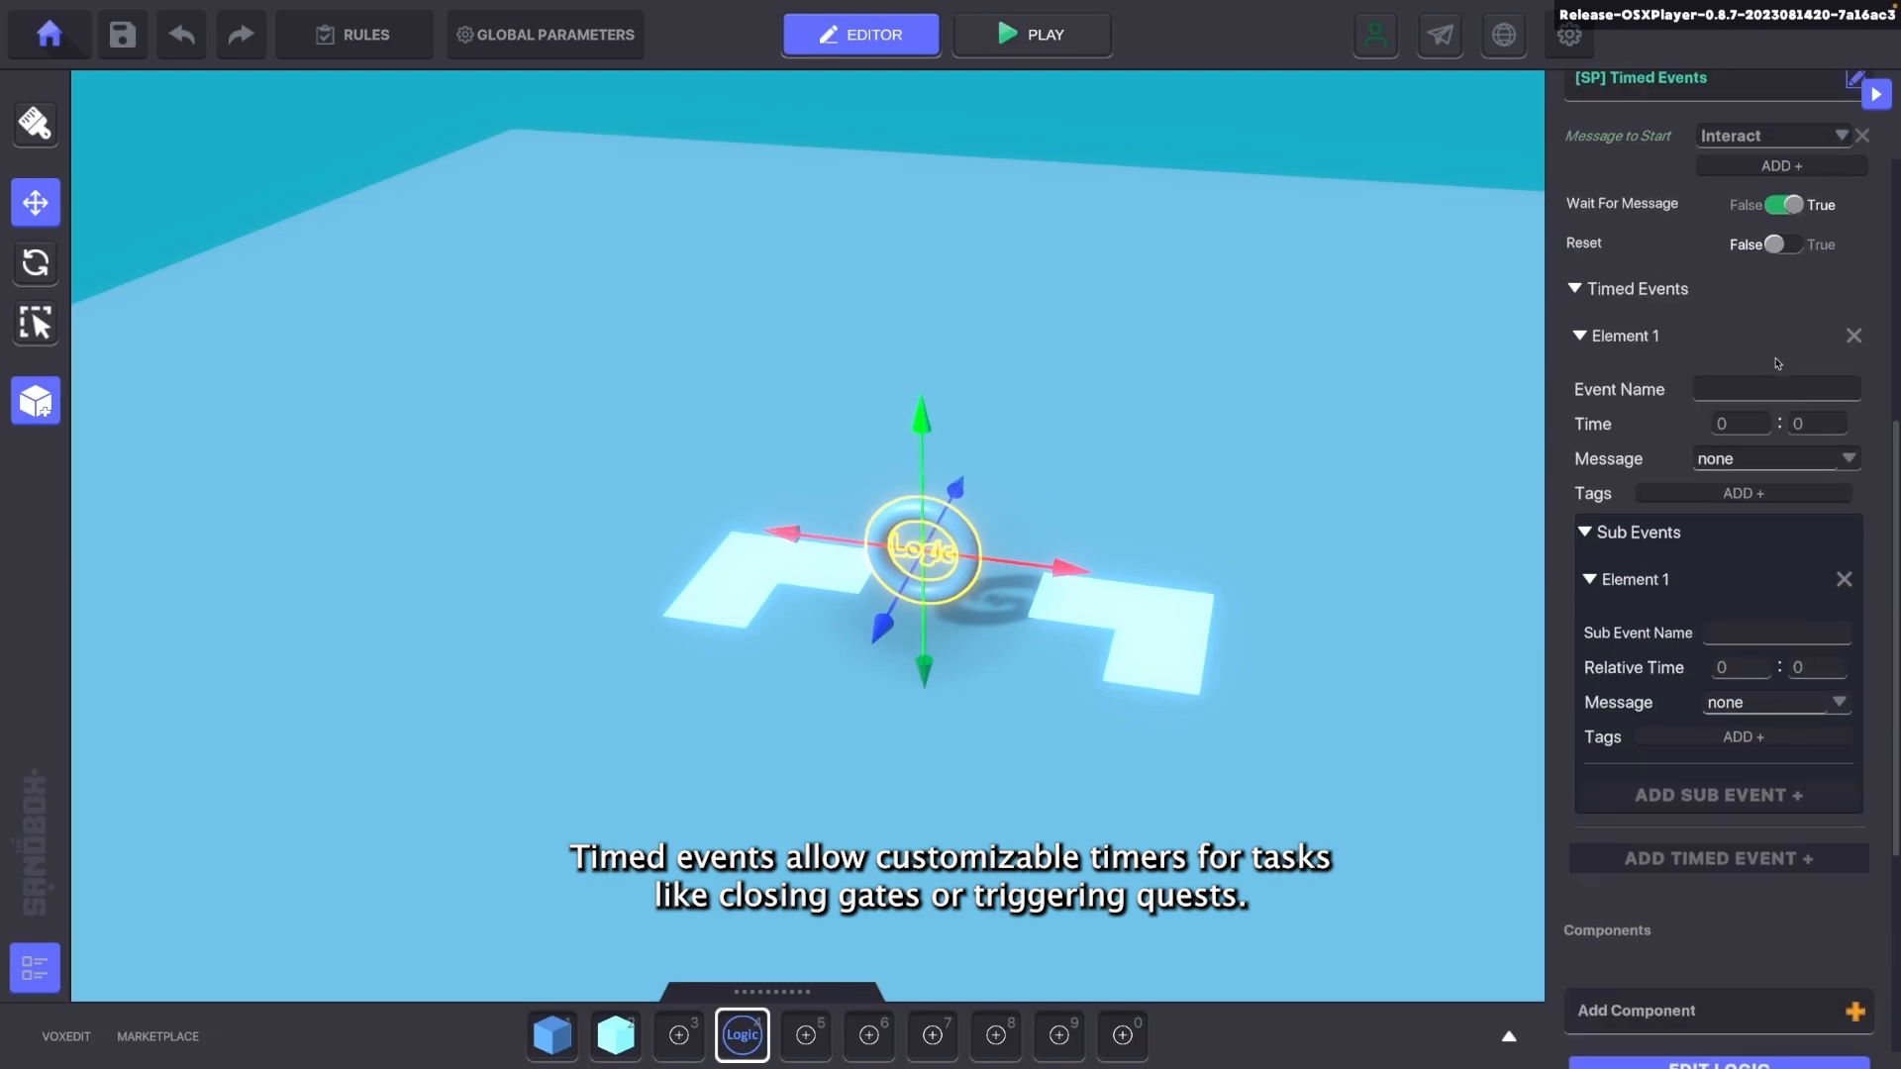
pyautogui.click(1788, 245)
pyautogui.scroll(-2, 1605, 458)
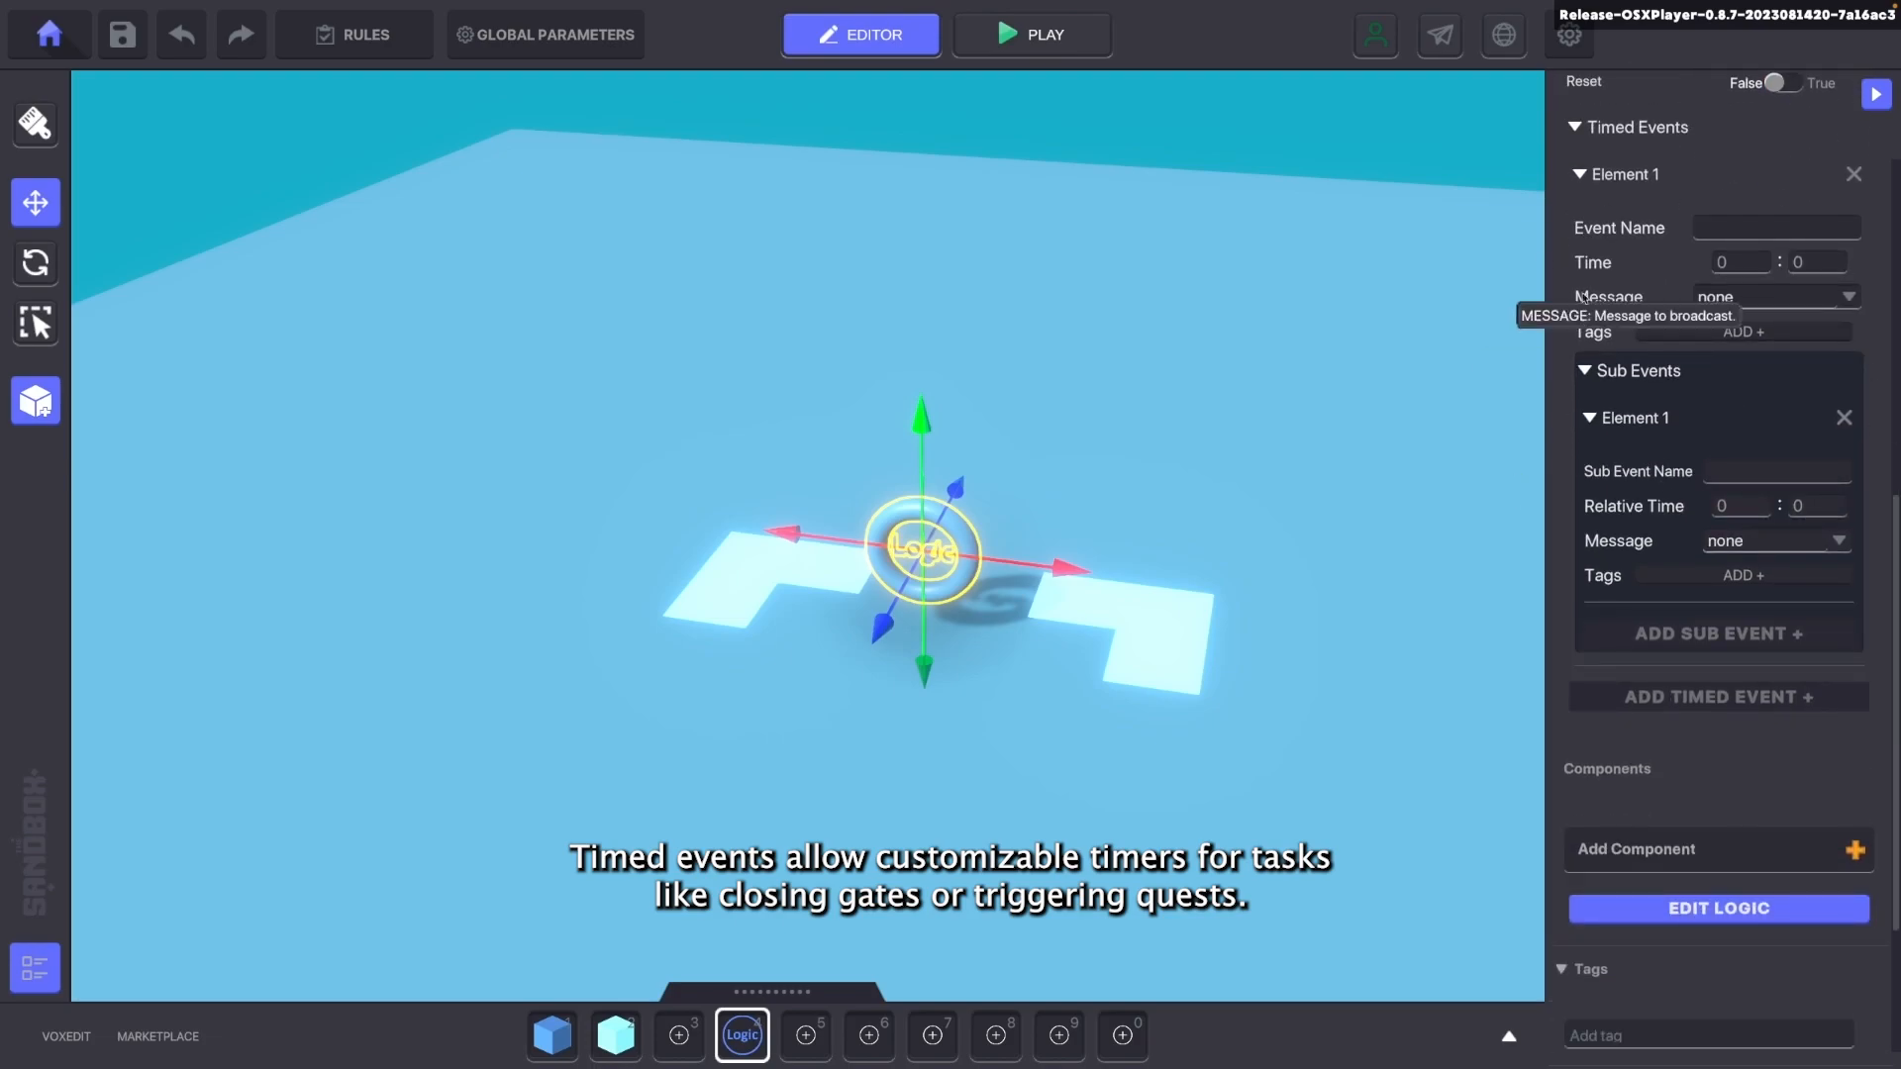
pyautogui.write('en')
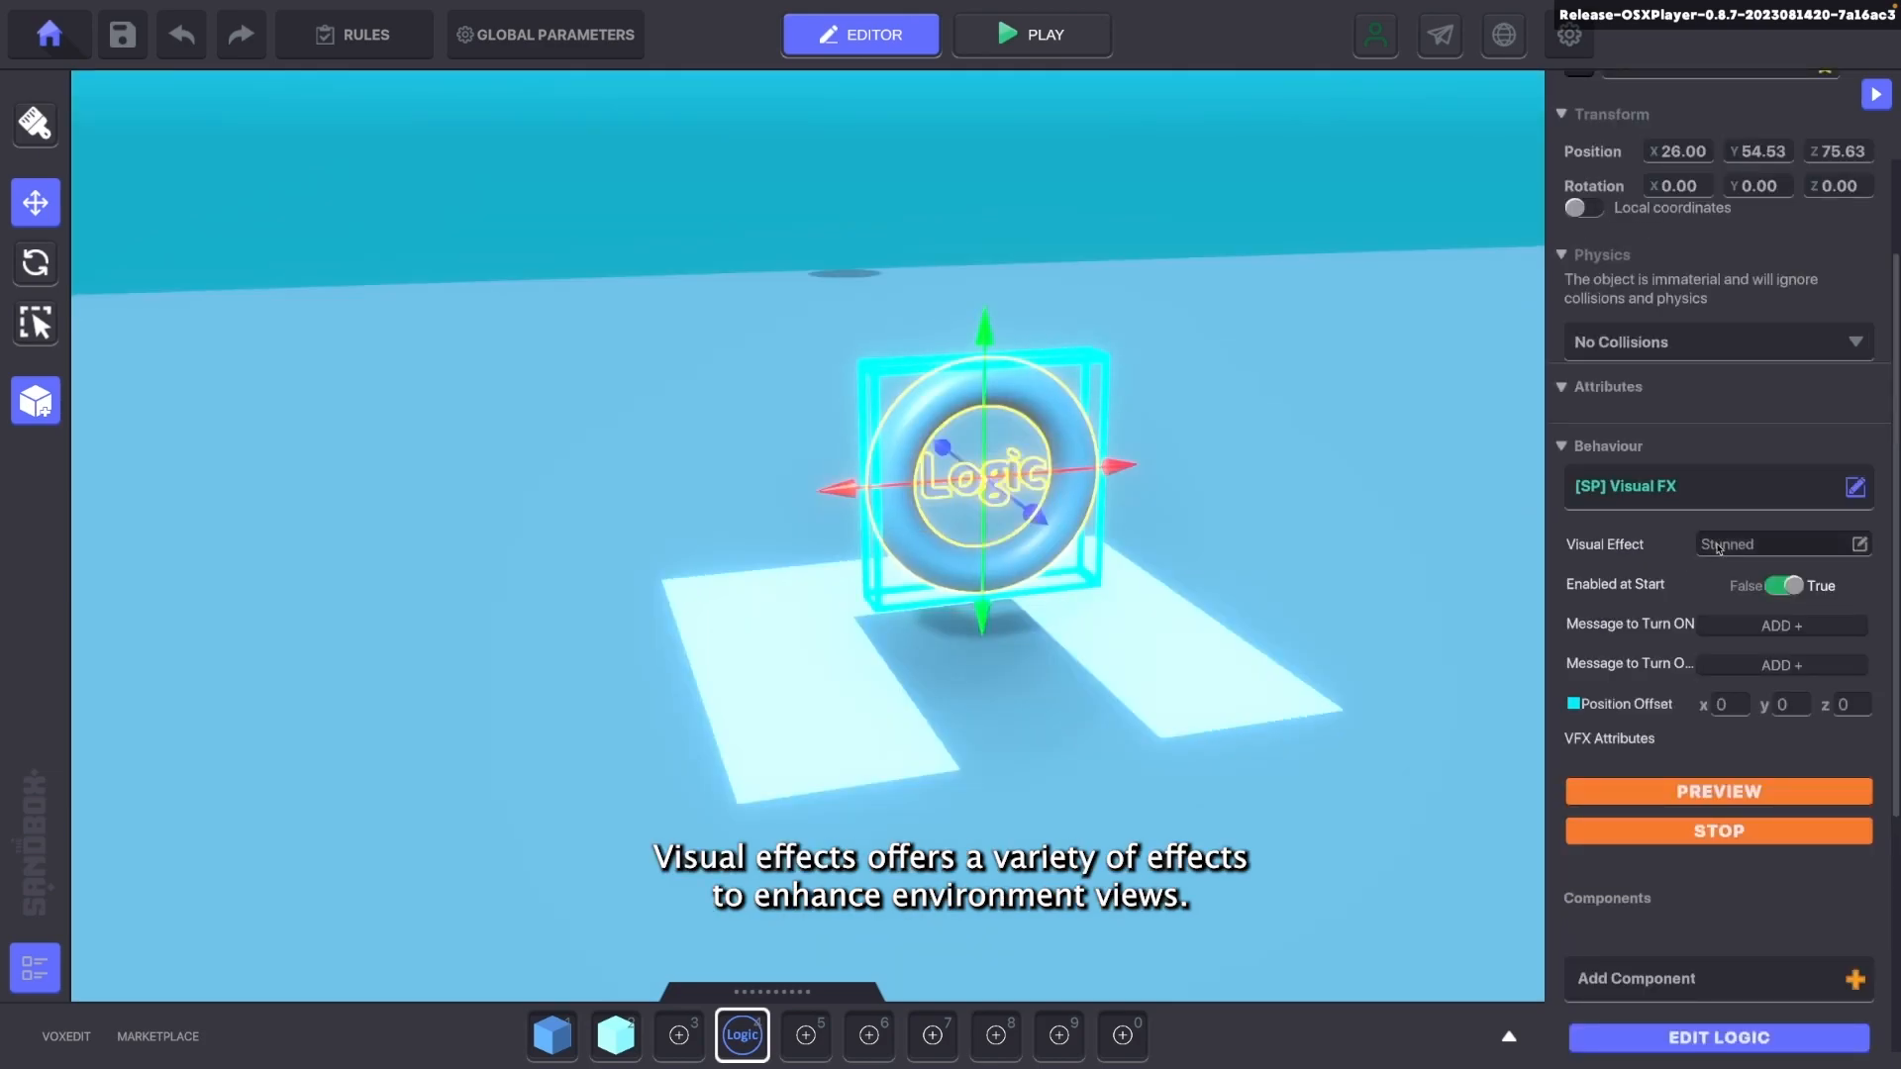
# Choose AreaButterfly as the Visual FX behaviour's effect and assign the Actor Property behaviour to the next logic asset
pyautogui.click(1742, 544)
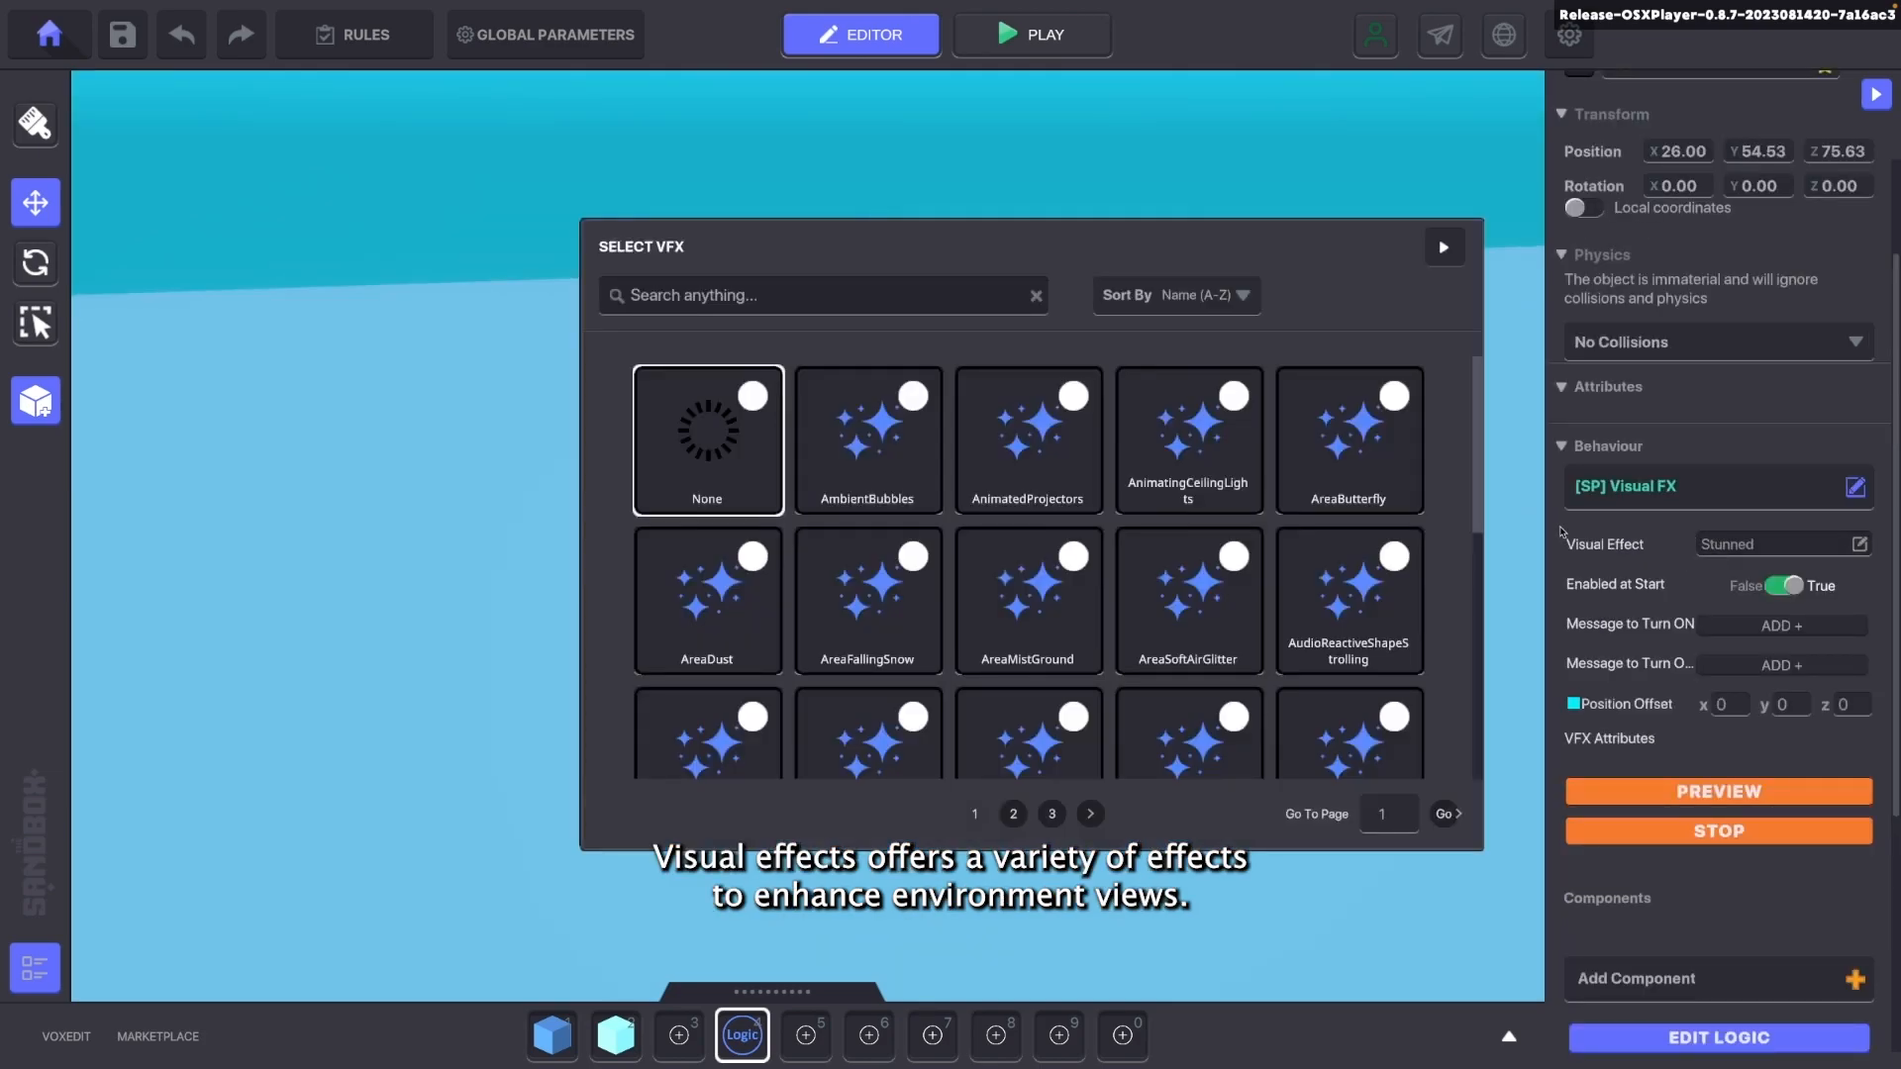
pyautogui.click(1330, 457)
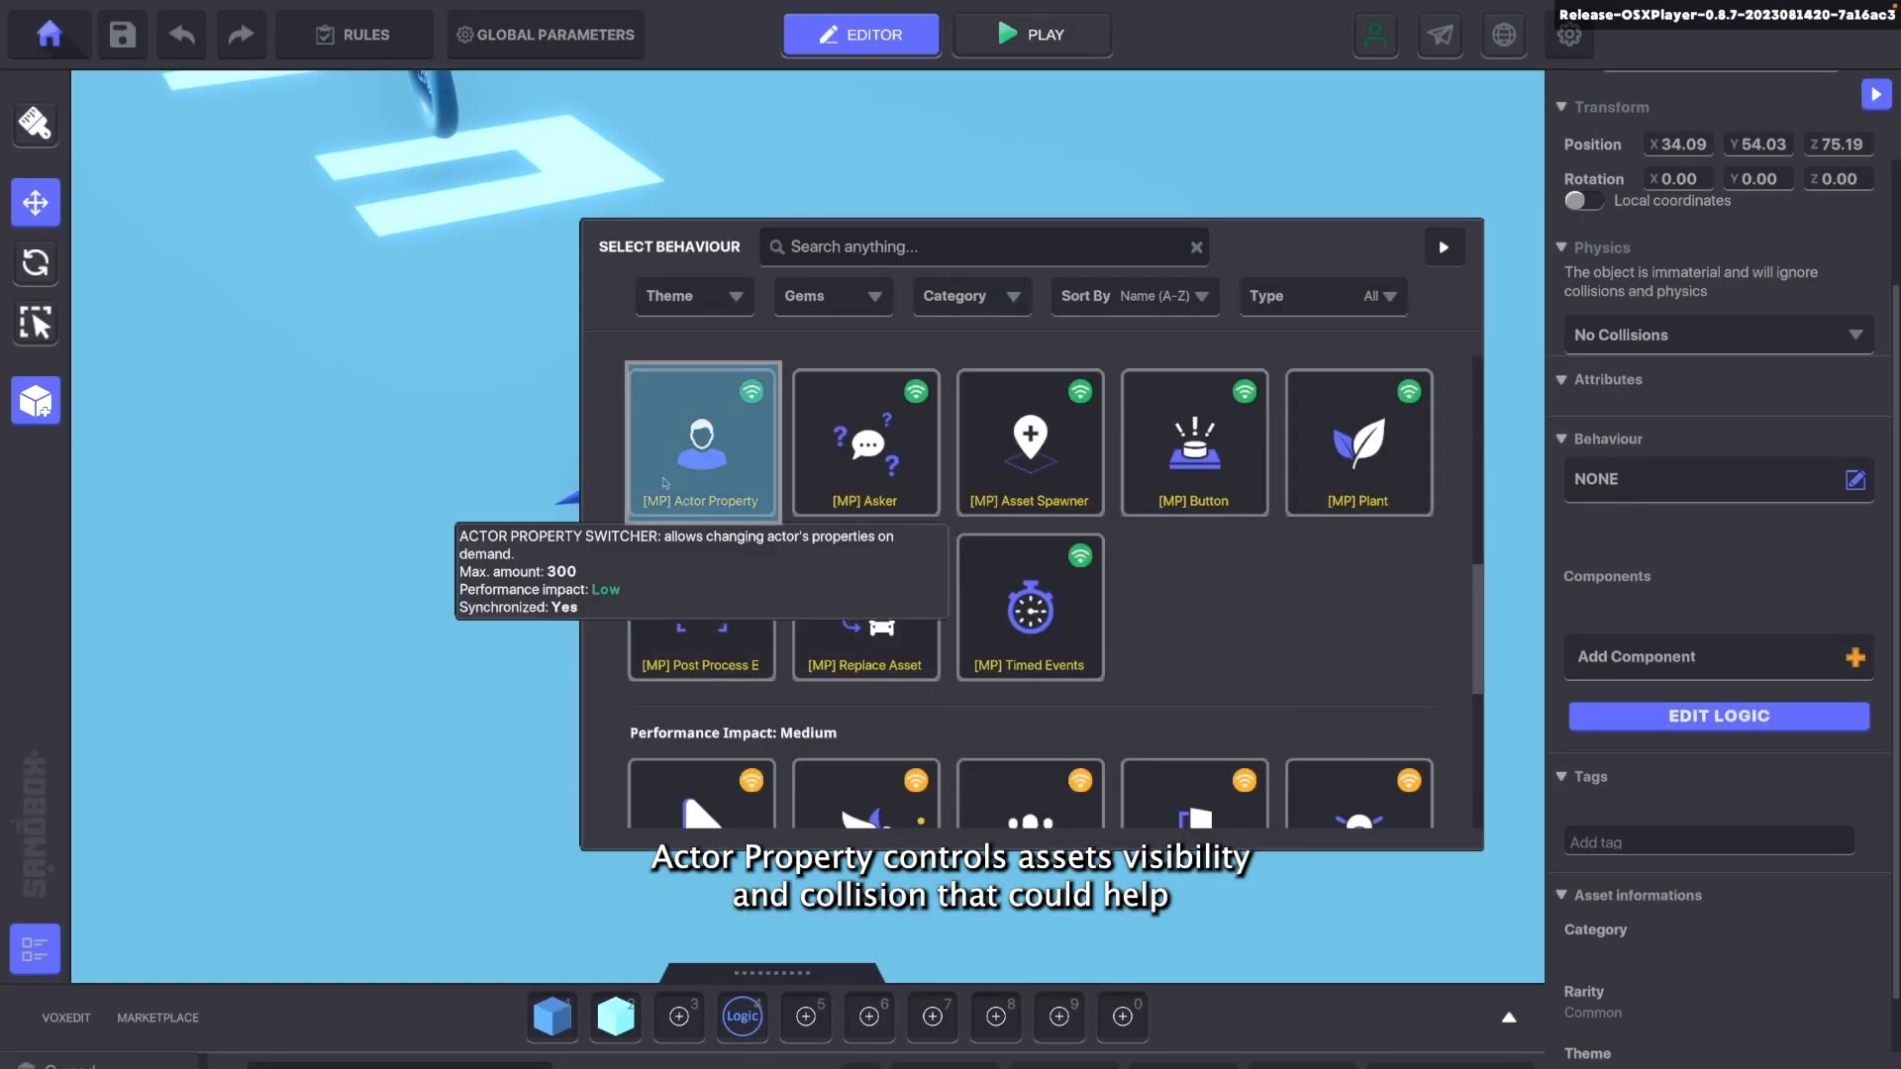
pyautogui.click(720, 446)
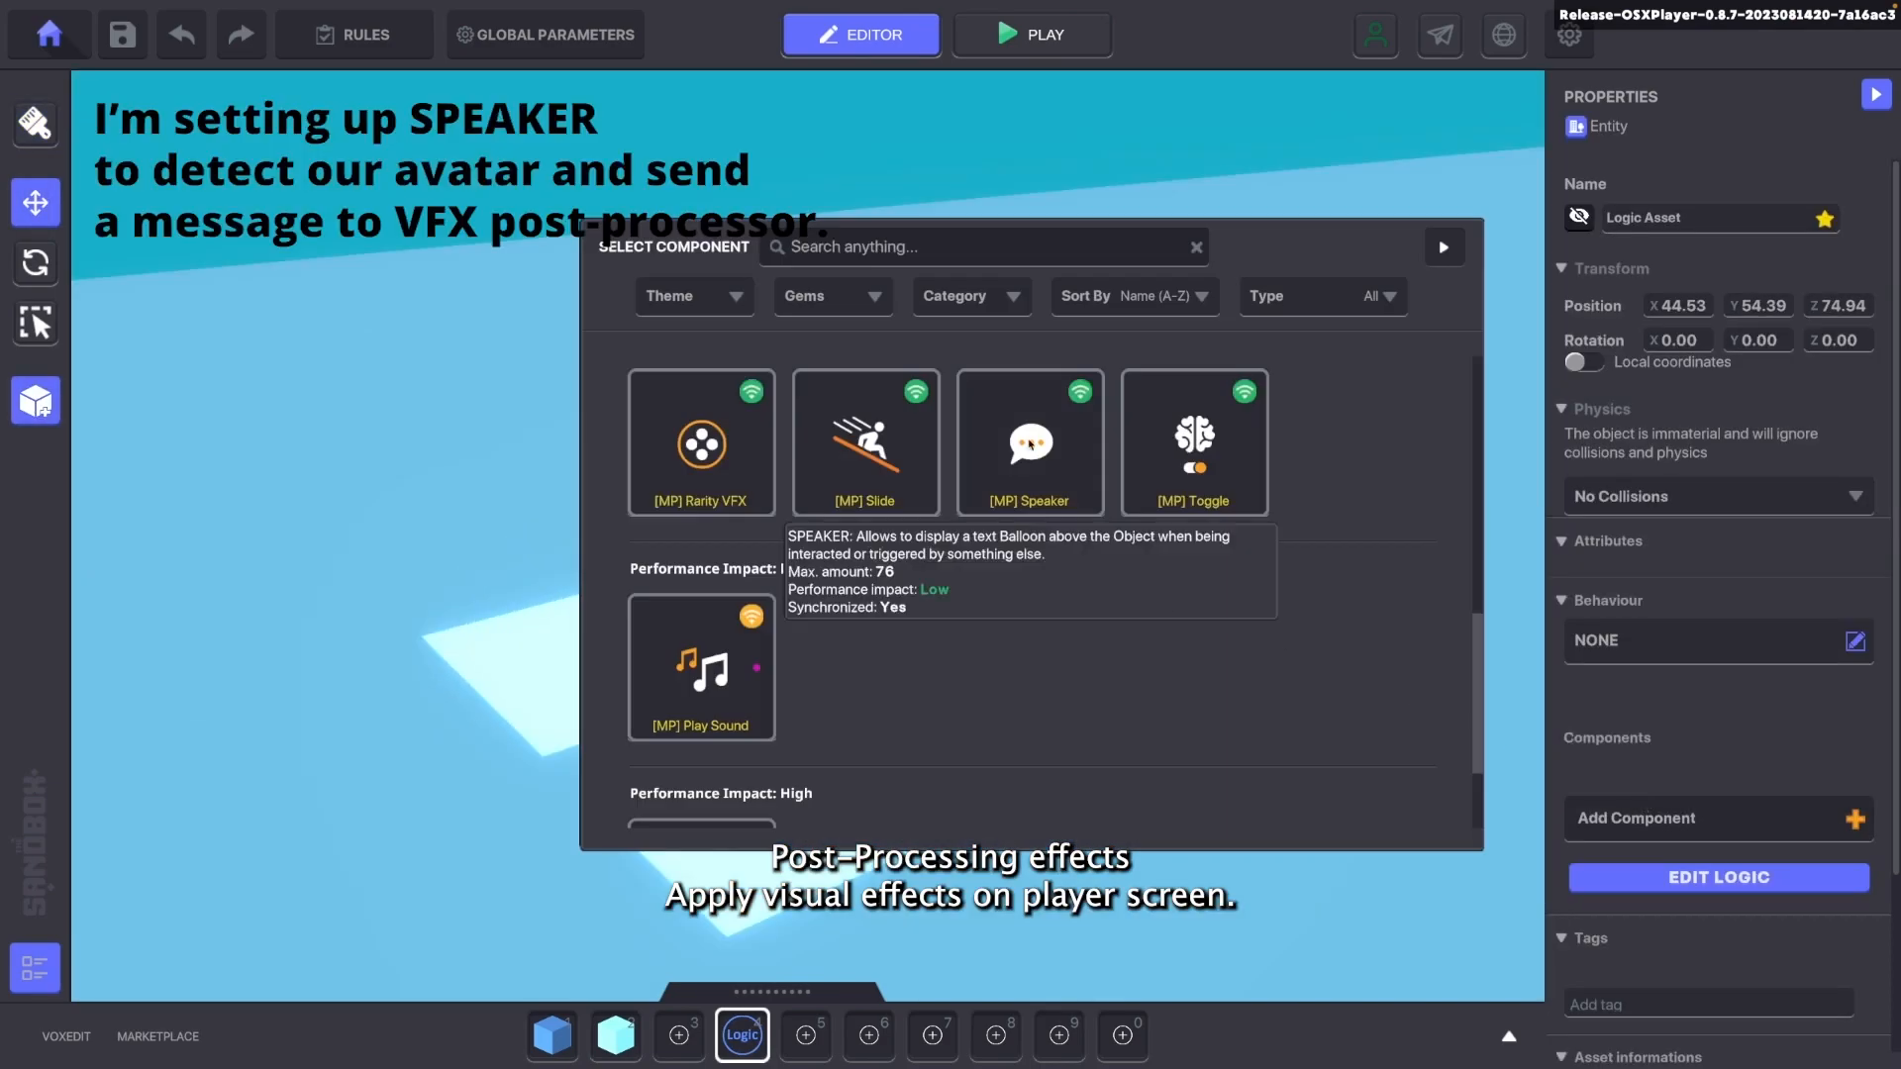
# Add the Speaker component to the Logic Asset with the DetectEntity speak condition and "post" as its message to send
pyautogui.click(1030, 445)
pyautogui.click(1707, 802)
pyautogui.click(1762, 719)
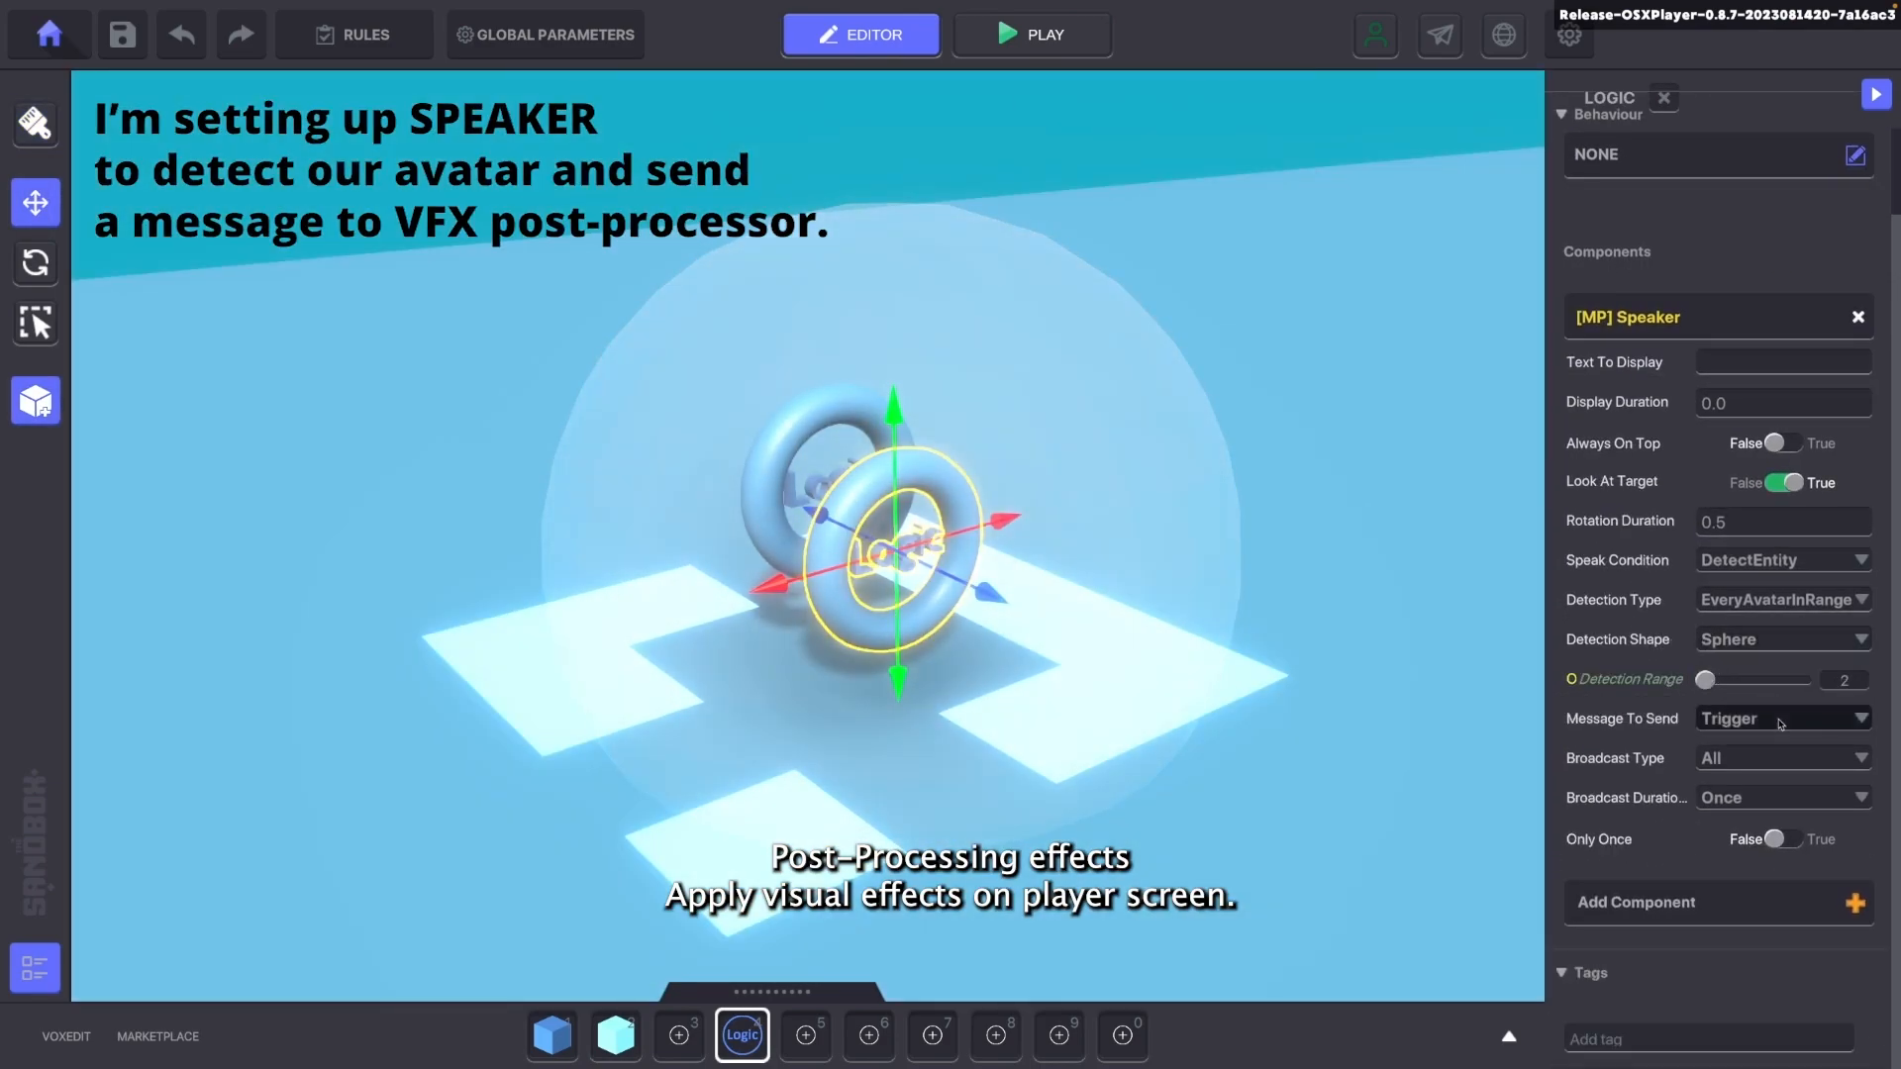
pyautogui.write('post')
pyautogui.click(1740, 744)
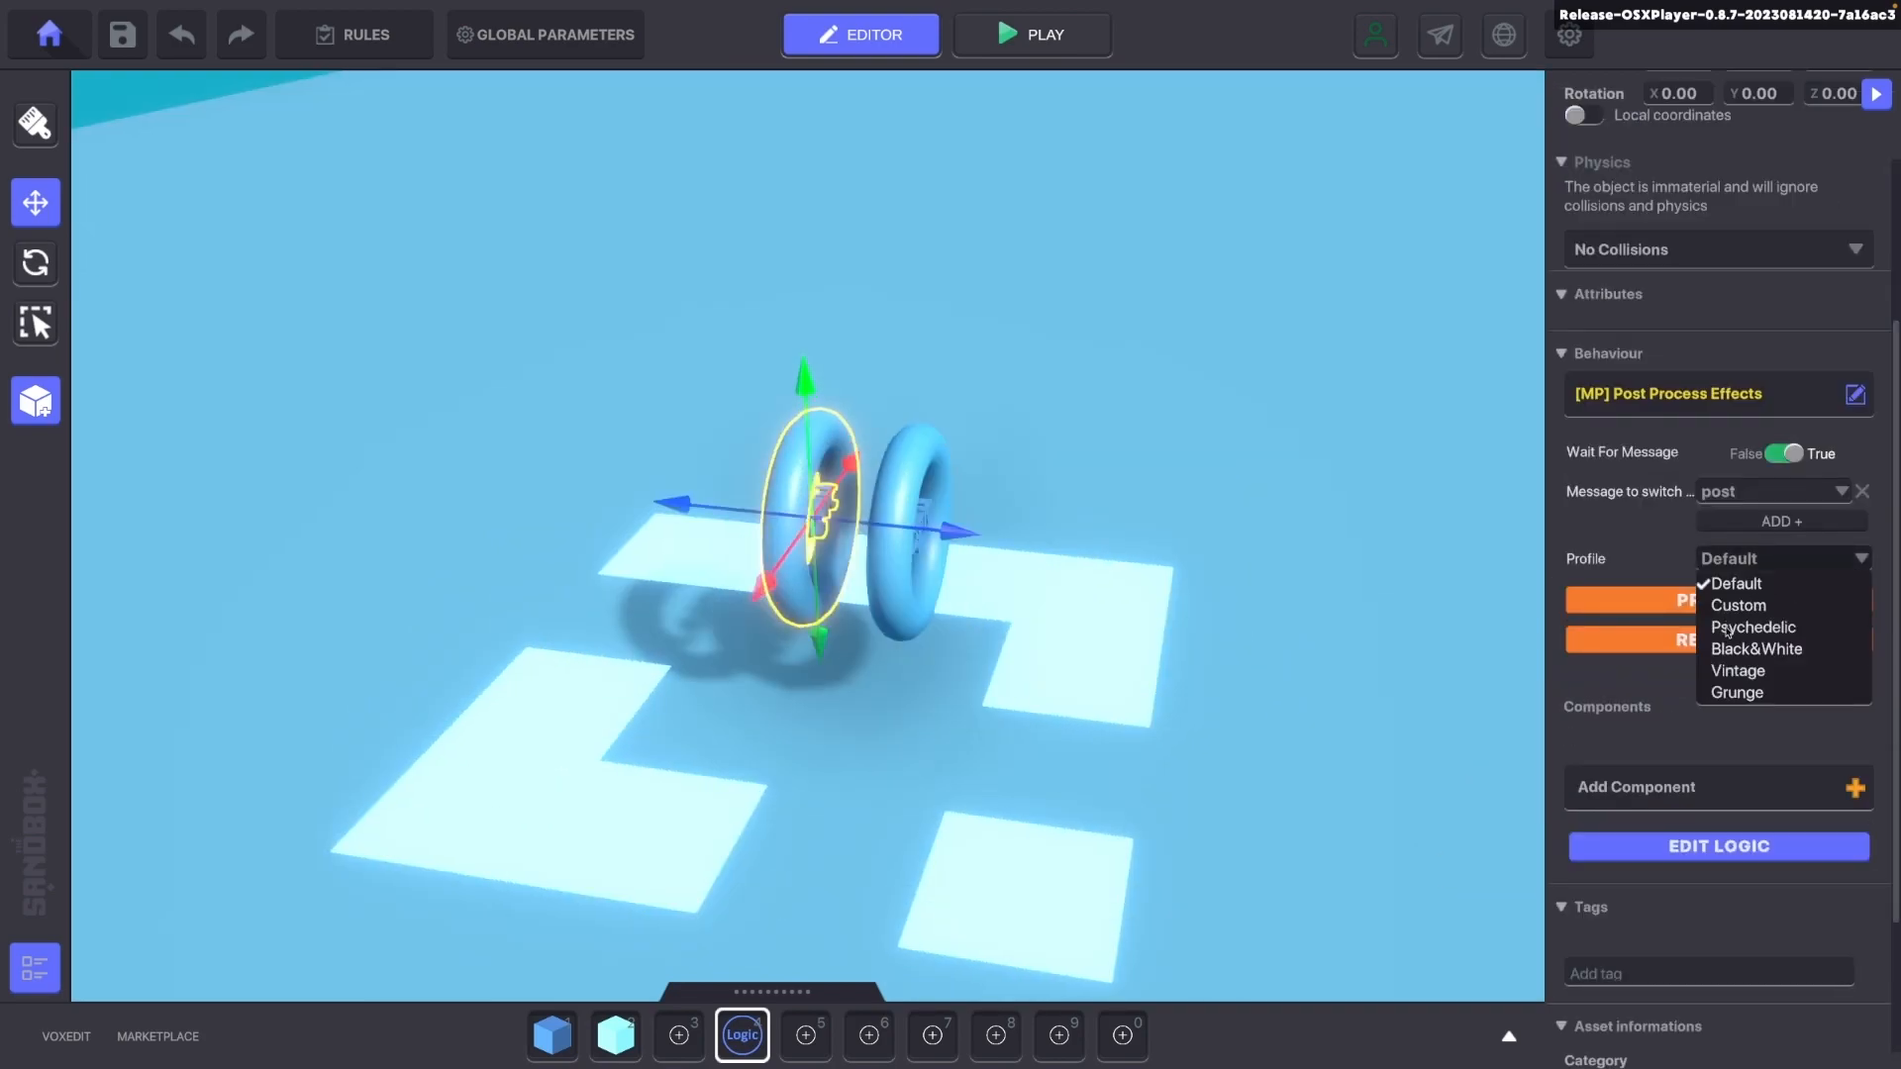
# Set the Post Process Effects profile to Psychedelic and play-test it by walking the avatar
pyautogui.click(1728, 627)
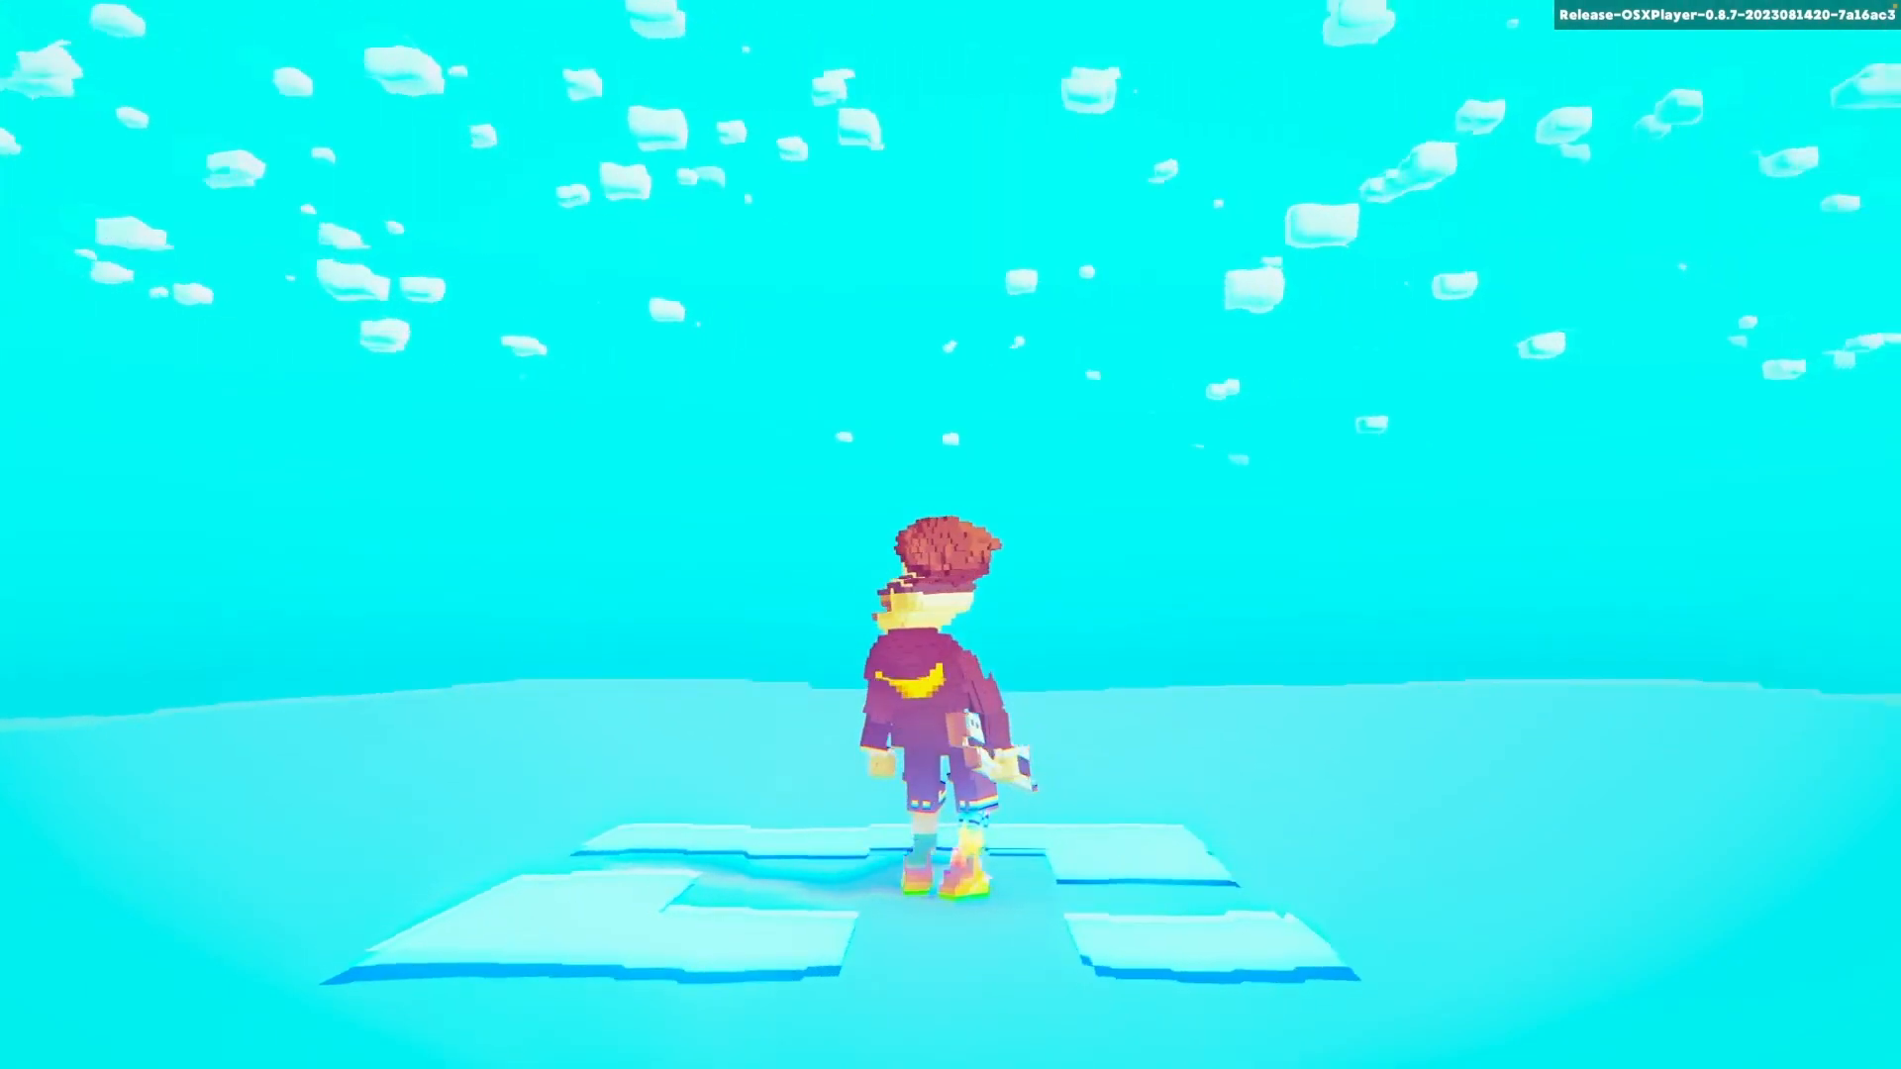
pyautogui.press('w')
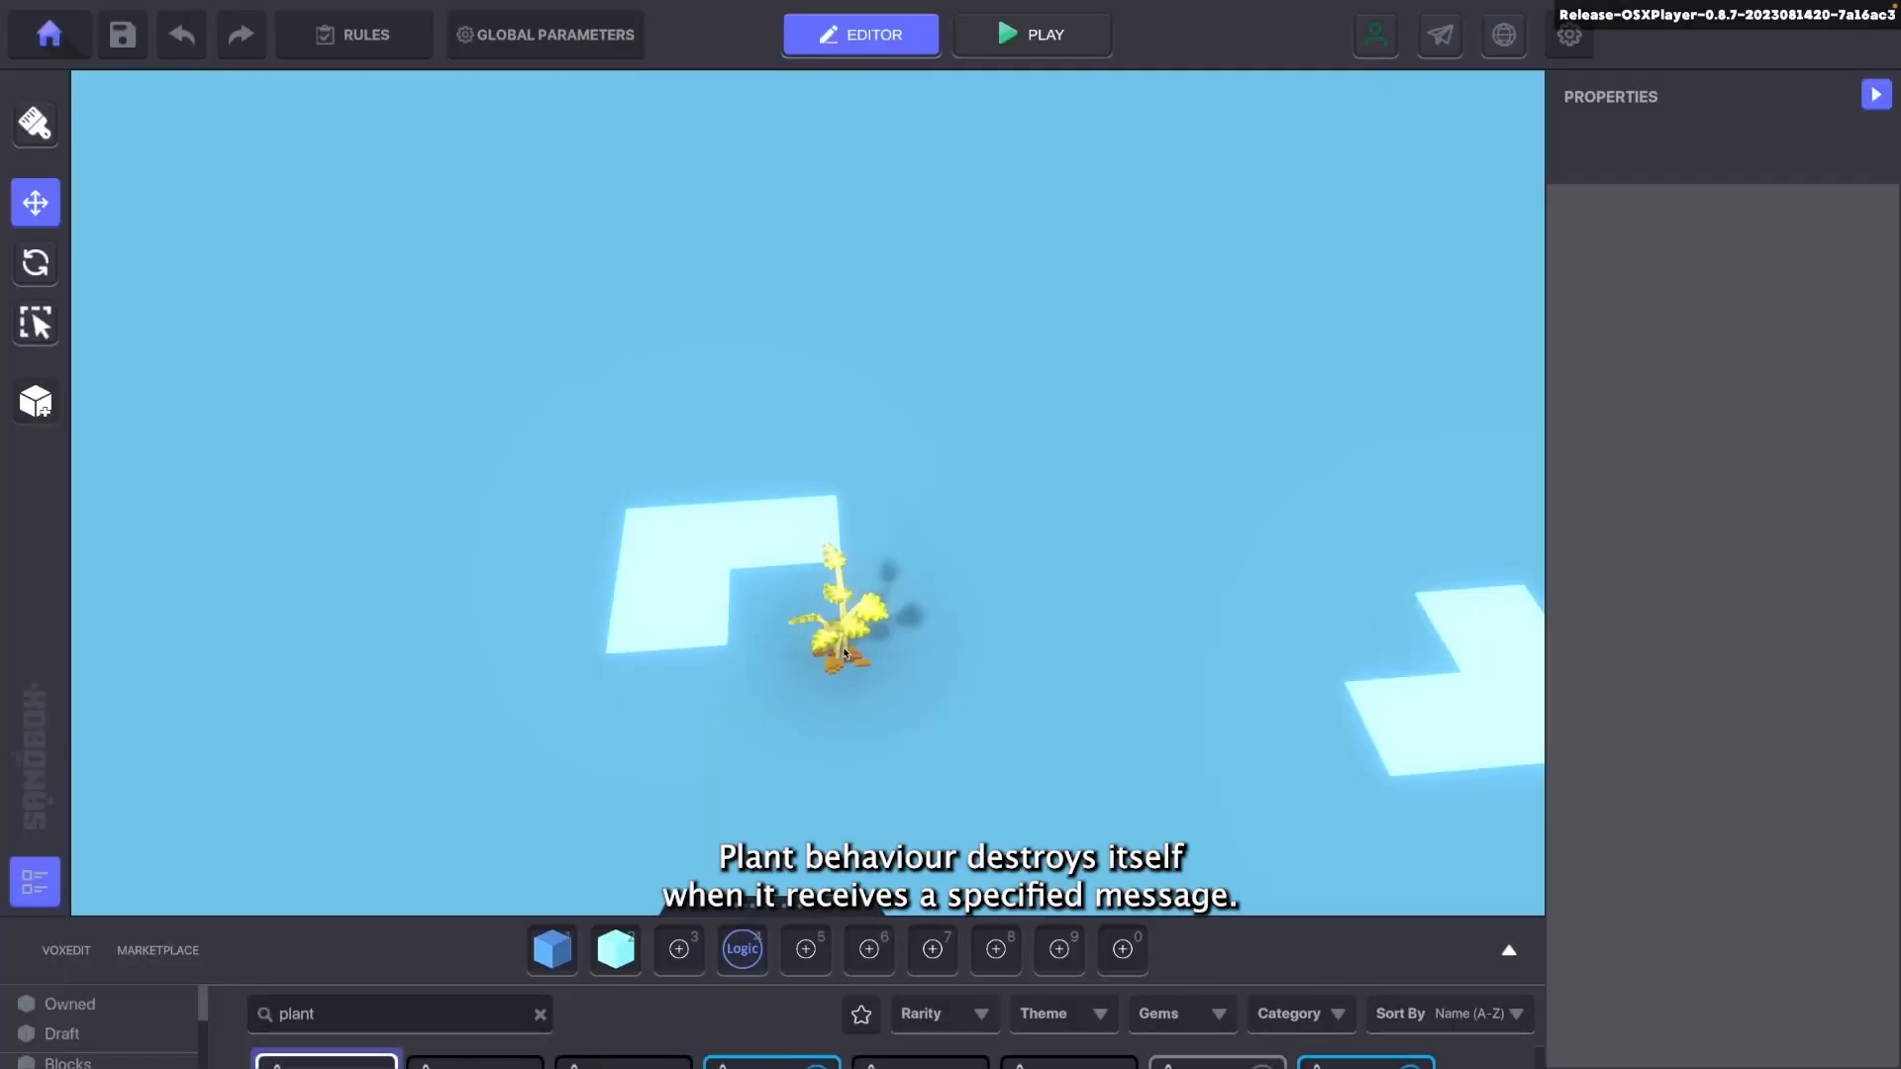
# Select the Potato Plant and examine the settings of its multiplayer Plant behaviour
pyautogui.click(839, 614)
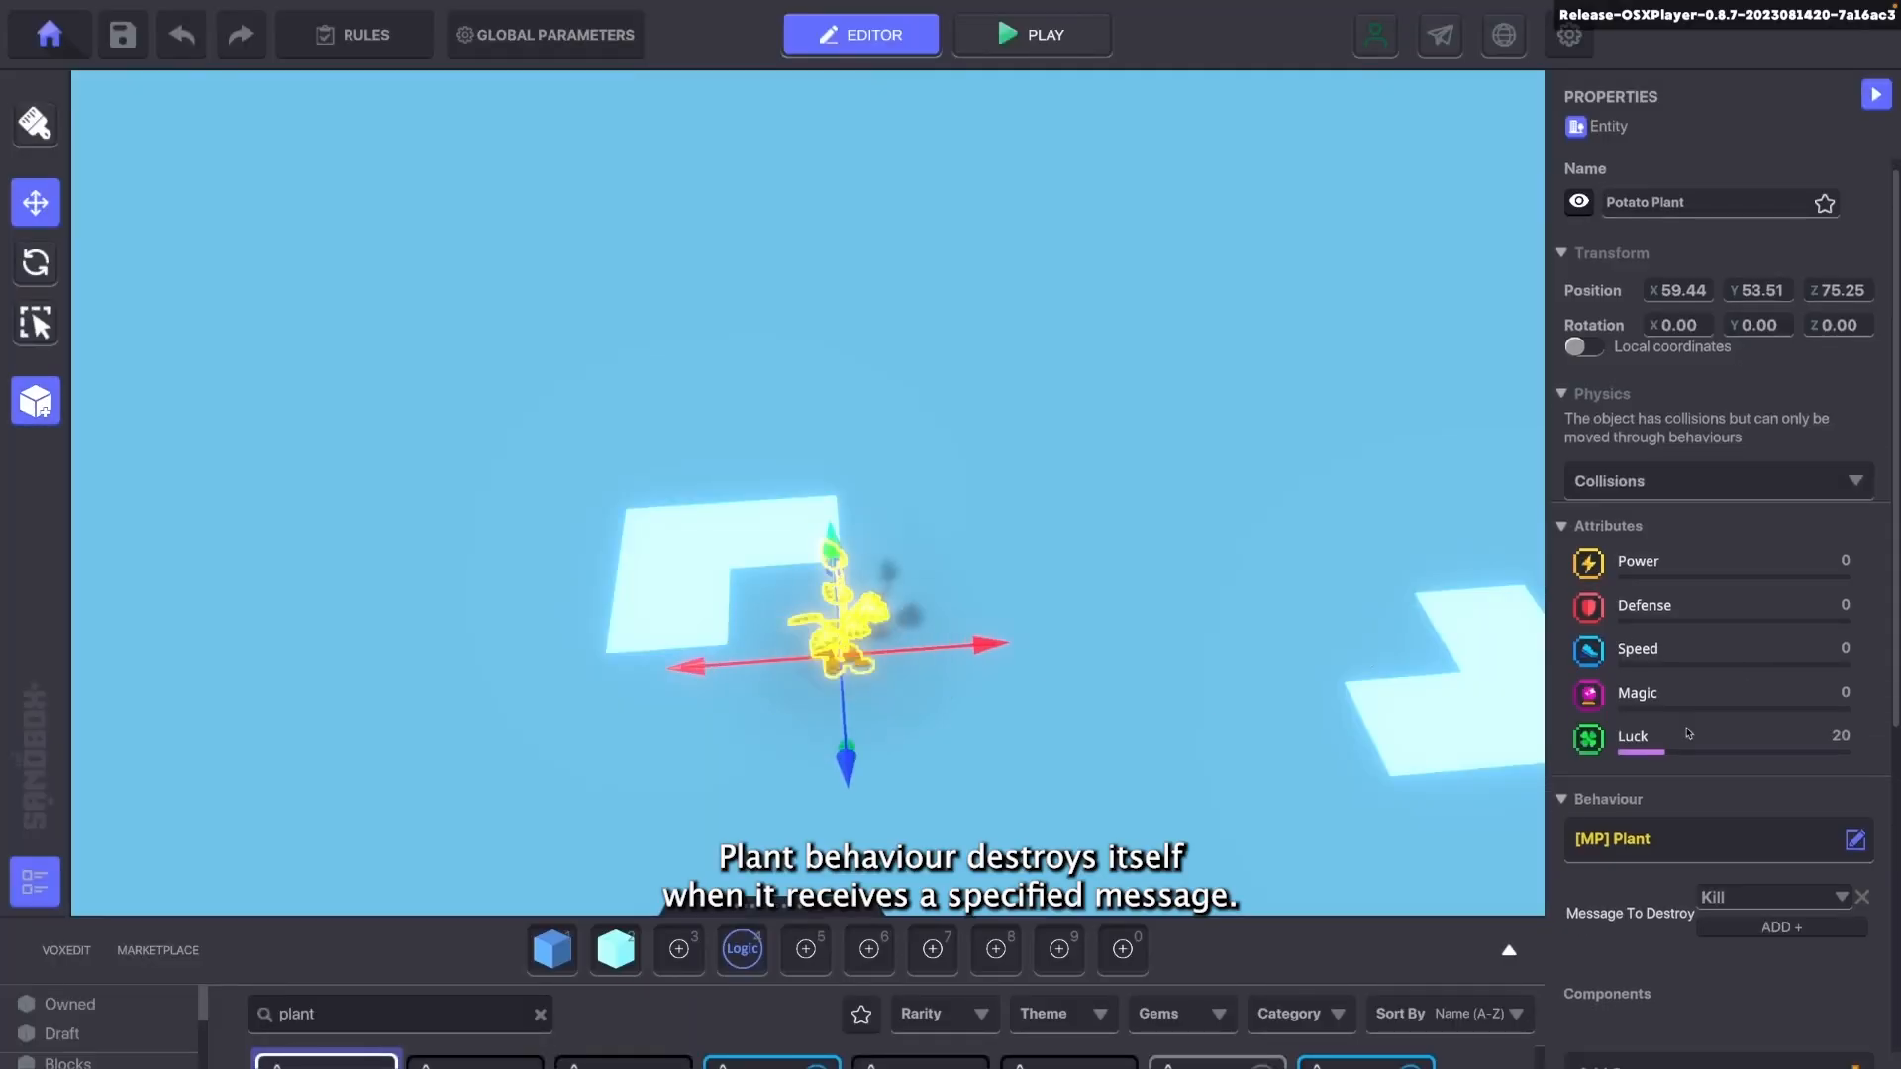
pyautogui.scroll(-3, 1700, 716)
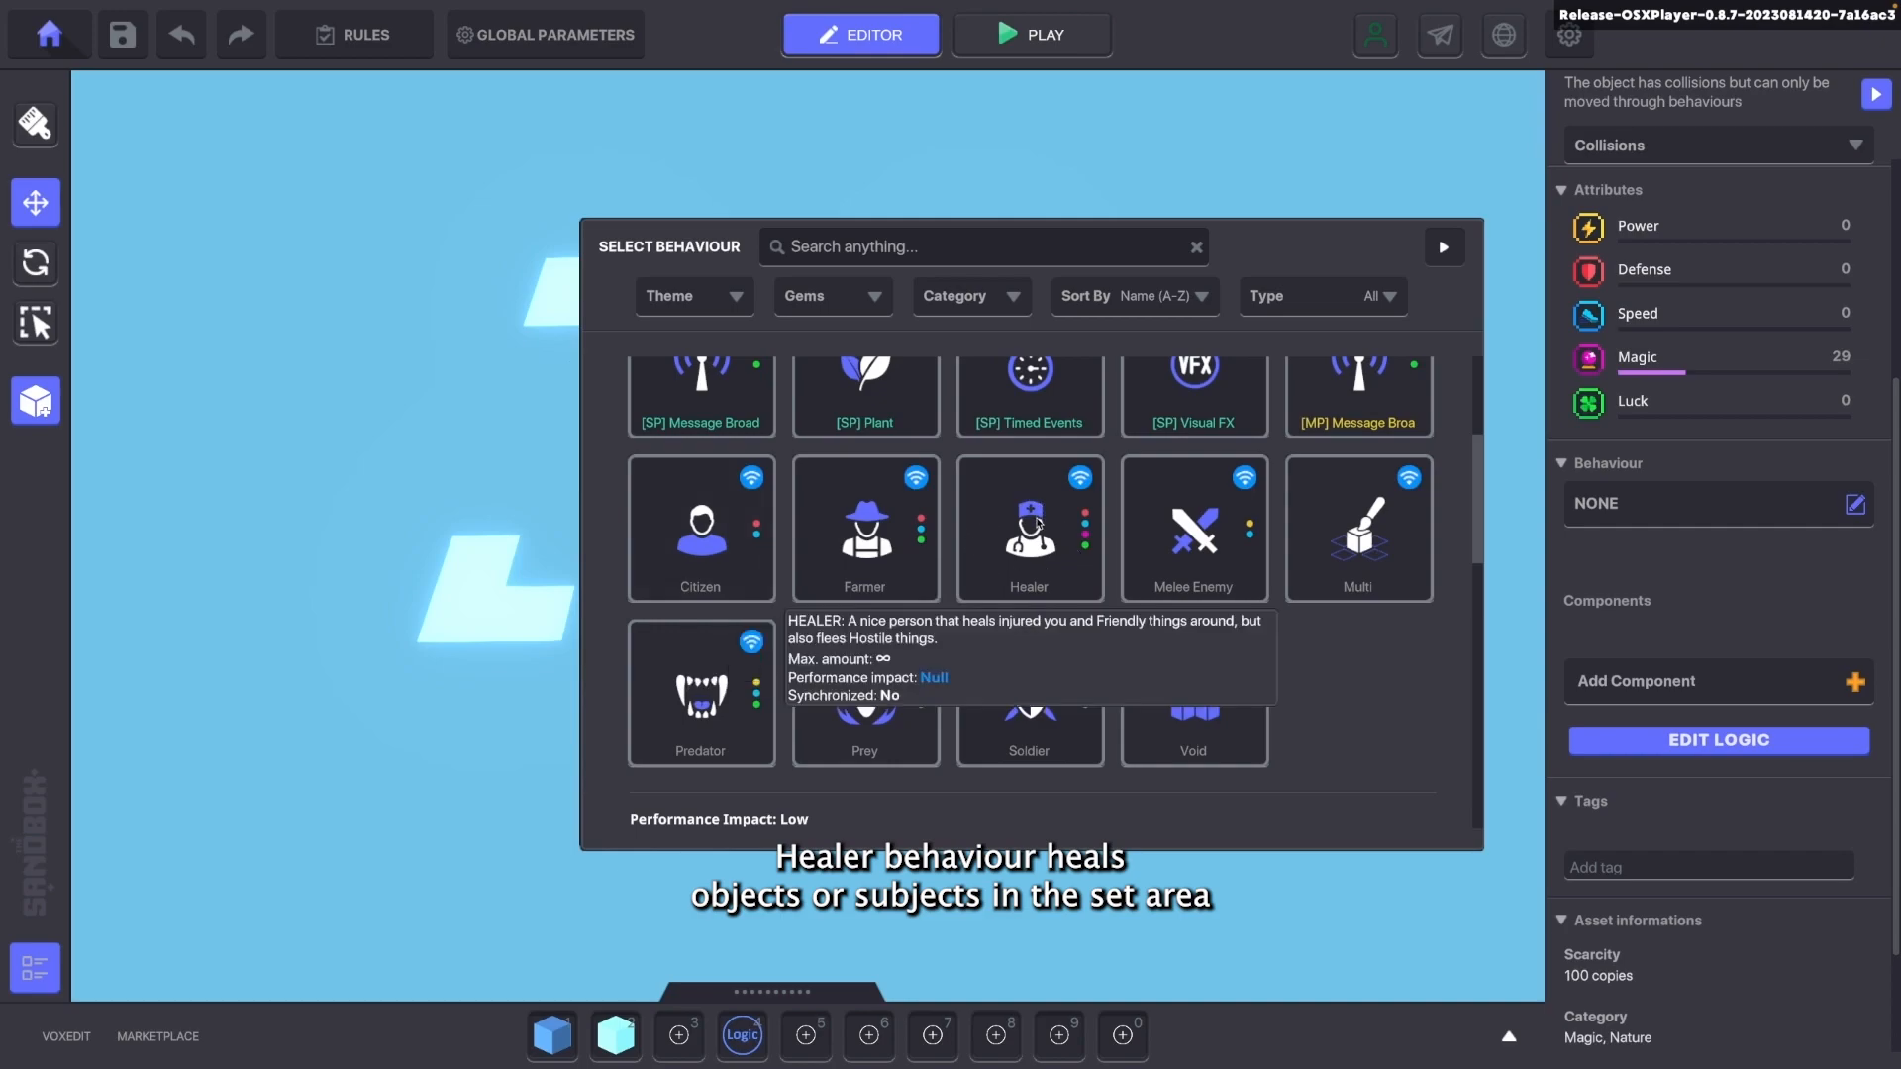
# Assign the Healer behaviour to the magic plant asset and reduce its healing range
pyautogui.click(1037, 523)
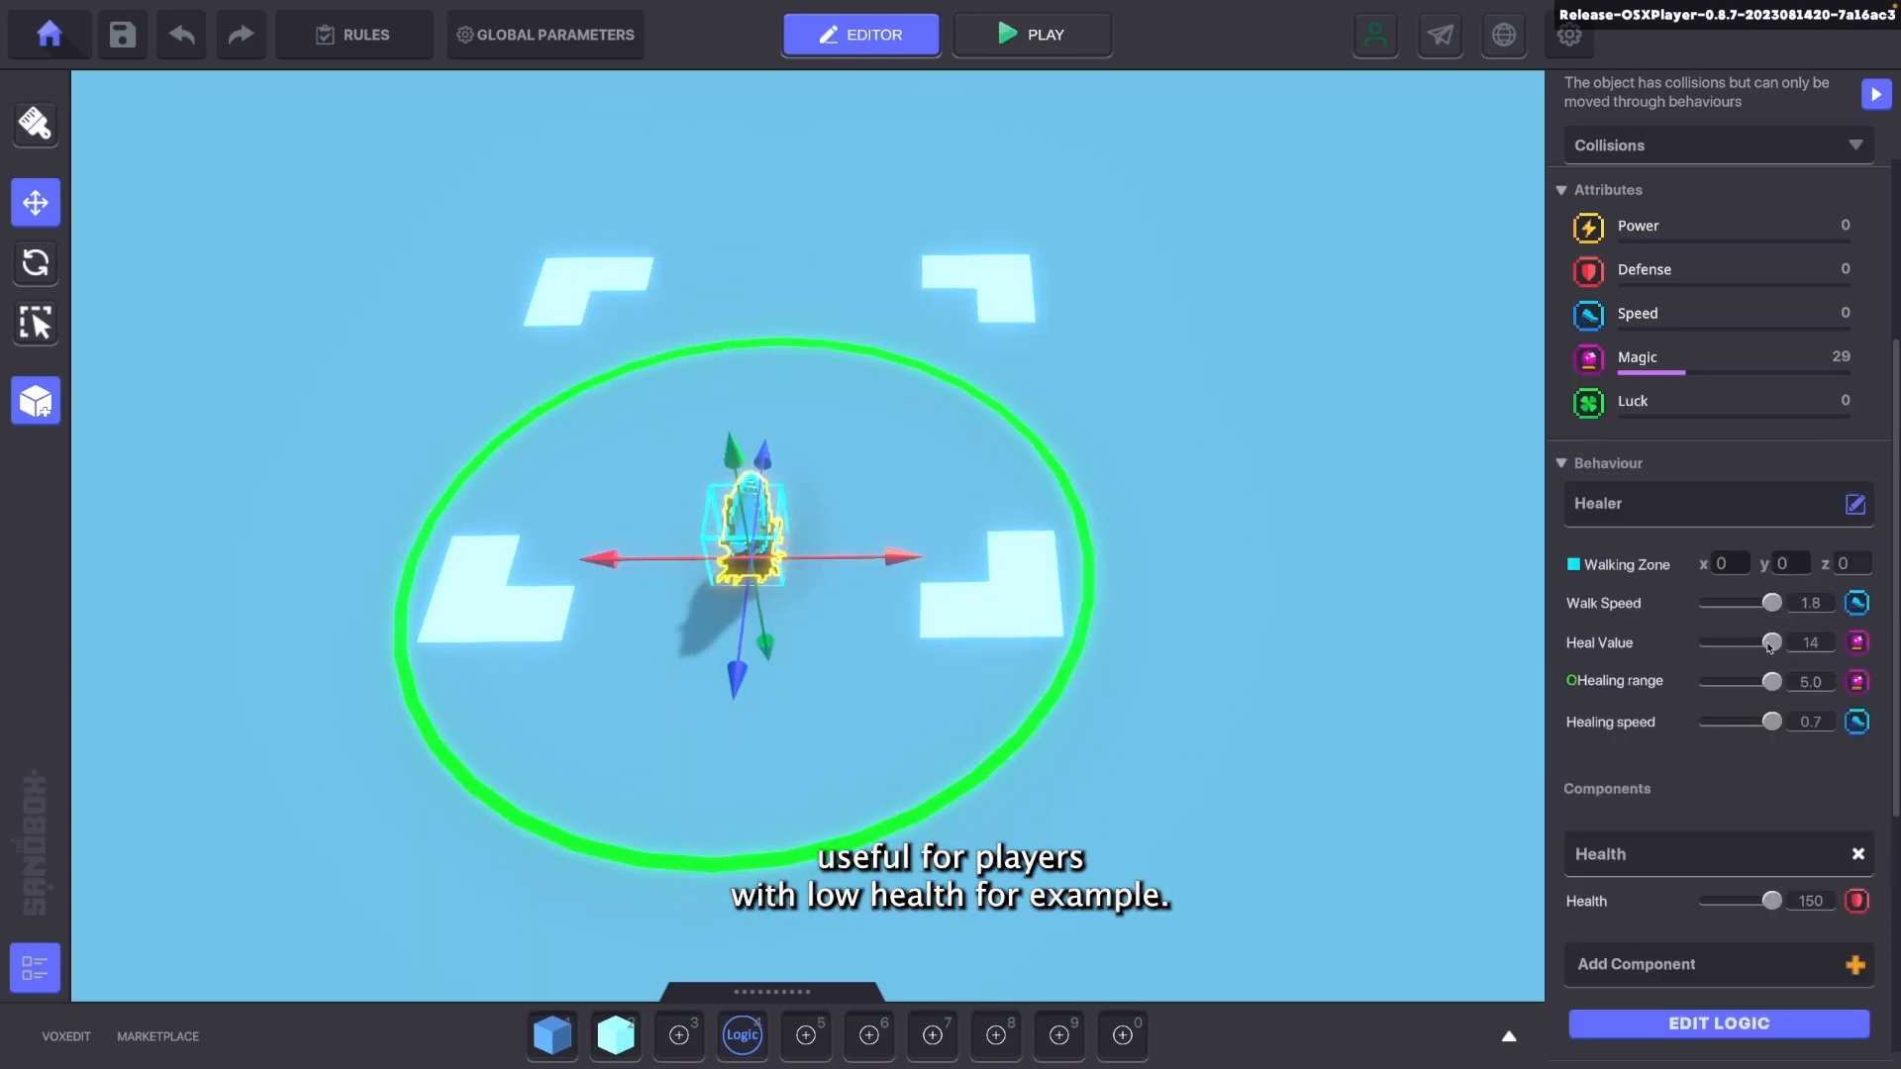
pyautogui.moveTo(1761, 683); pyautogui.dragTo(1734, 688)
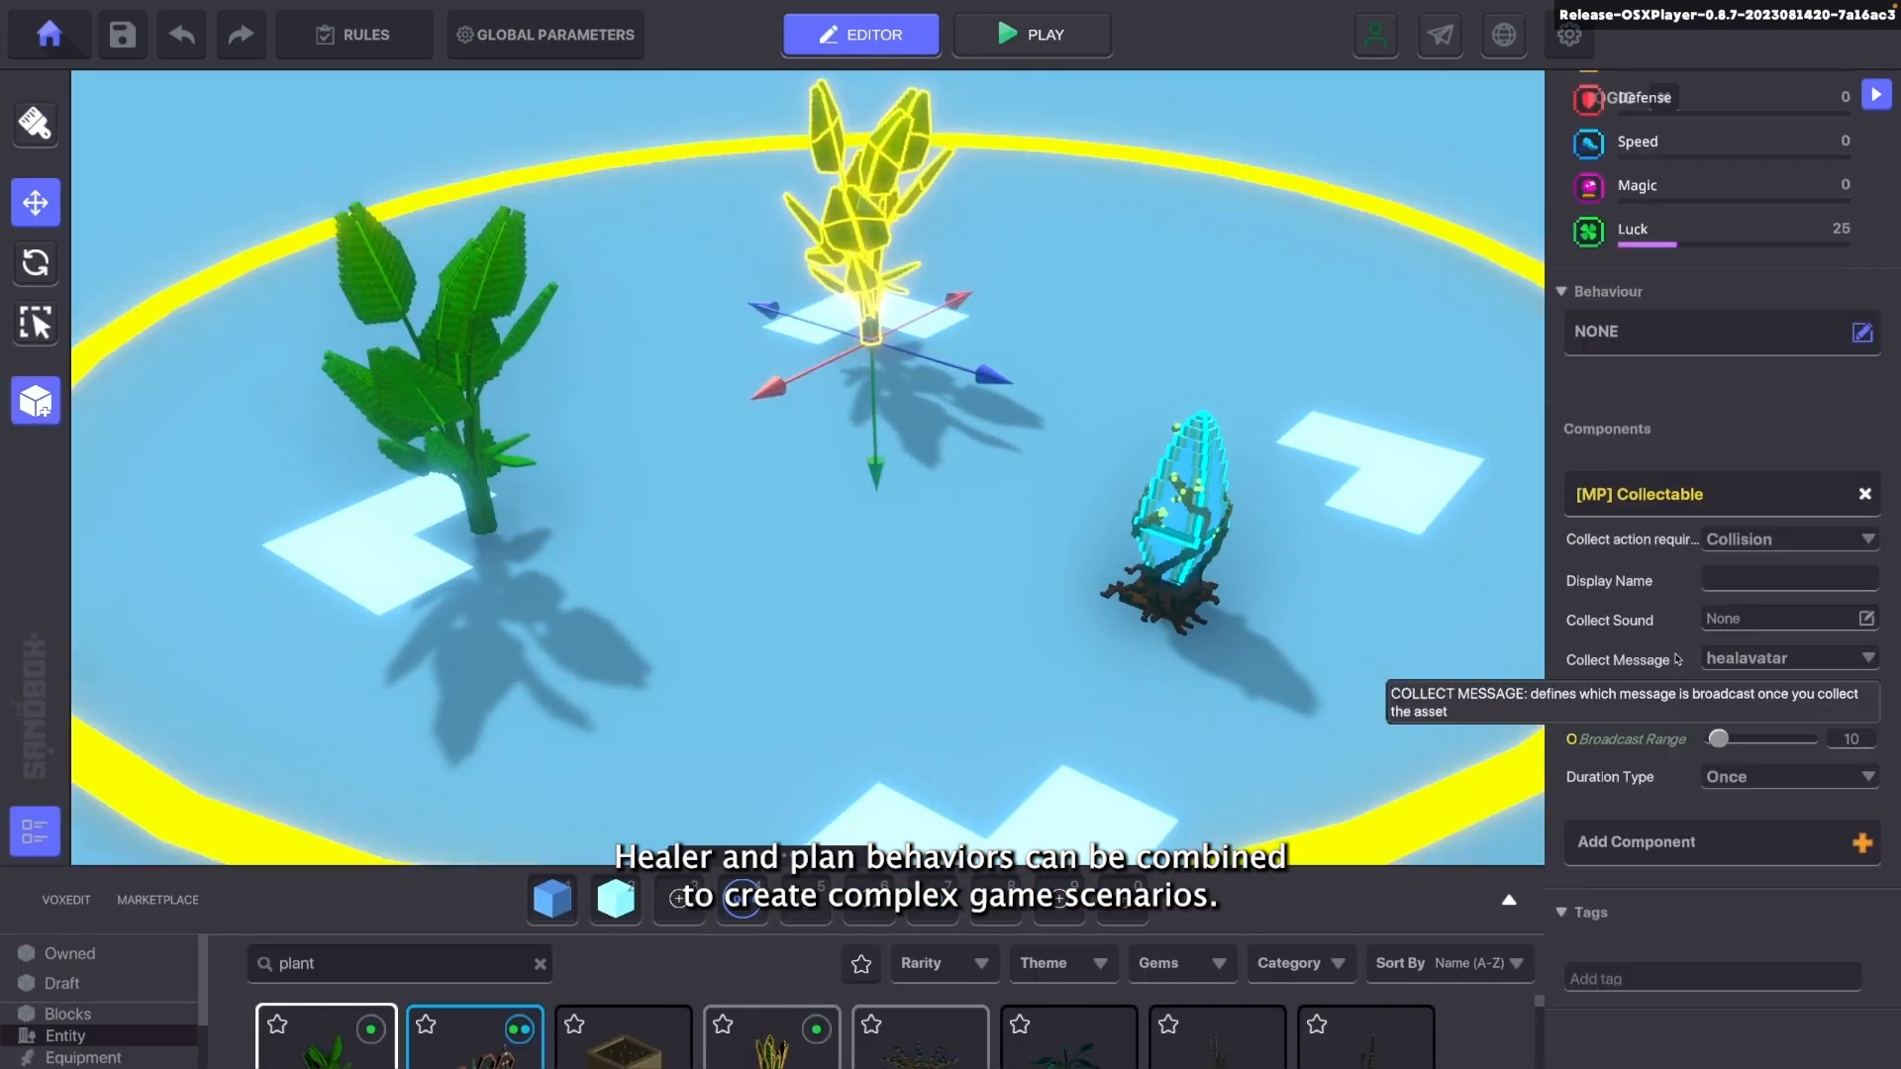
# Review the banana tree's Collectable settings with the healavatar message and play-test collecting the plants around the healer
pyautogui.moveTo(1712, 799); pyautogui.dragTo(1705, 802)
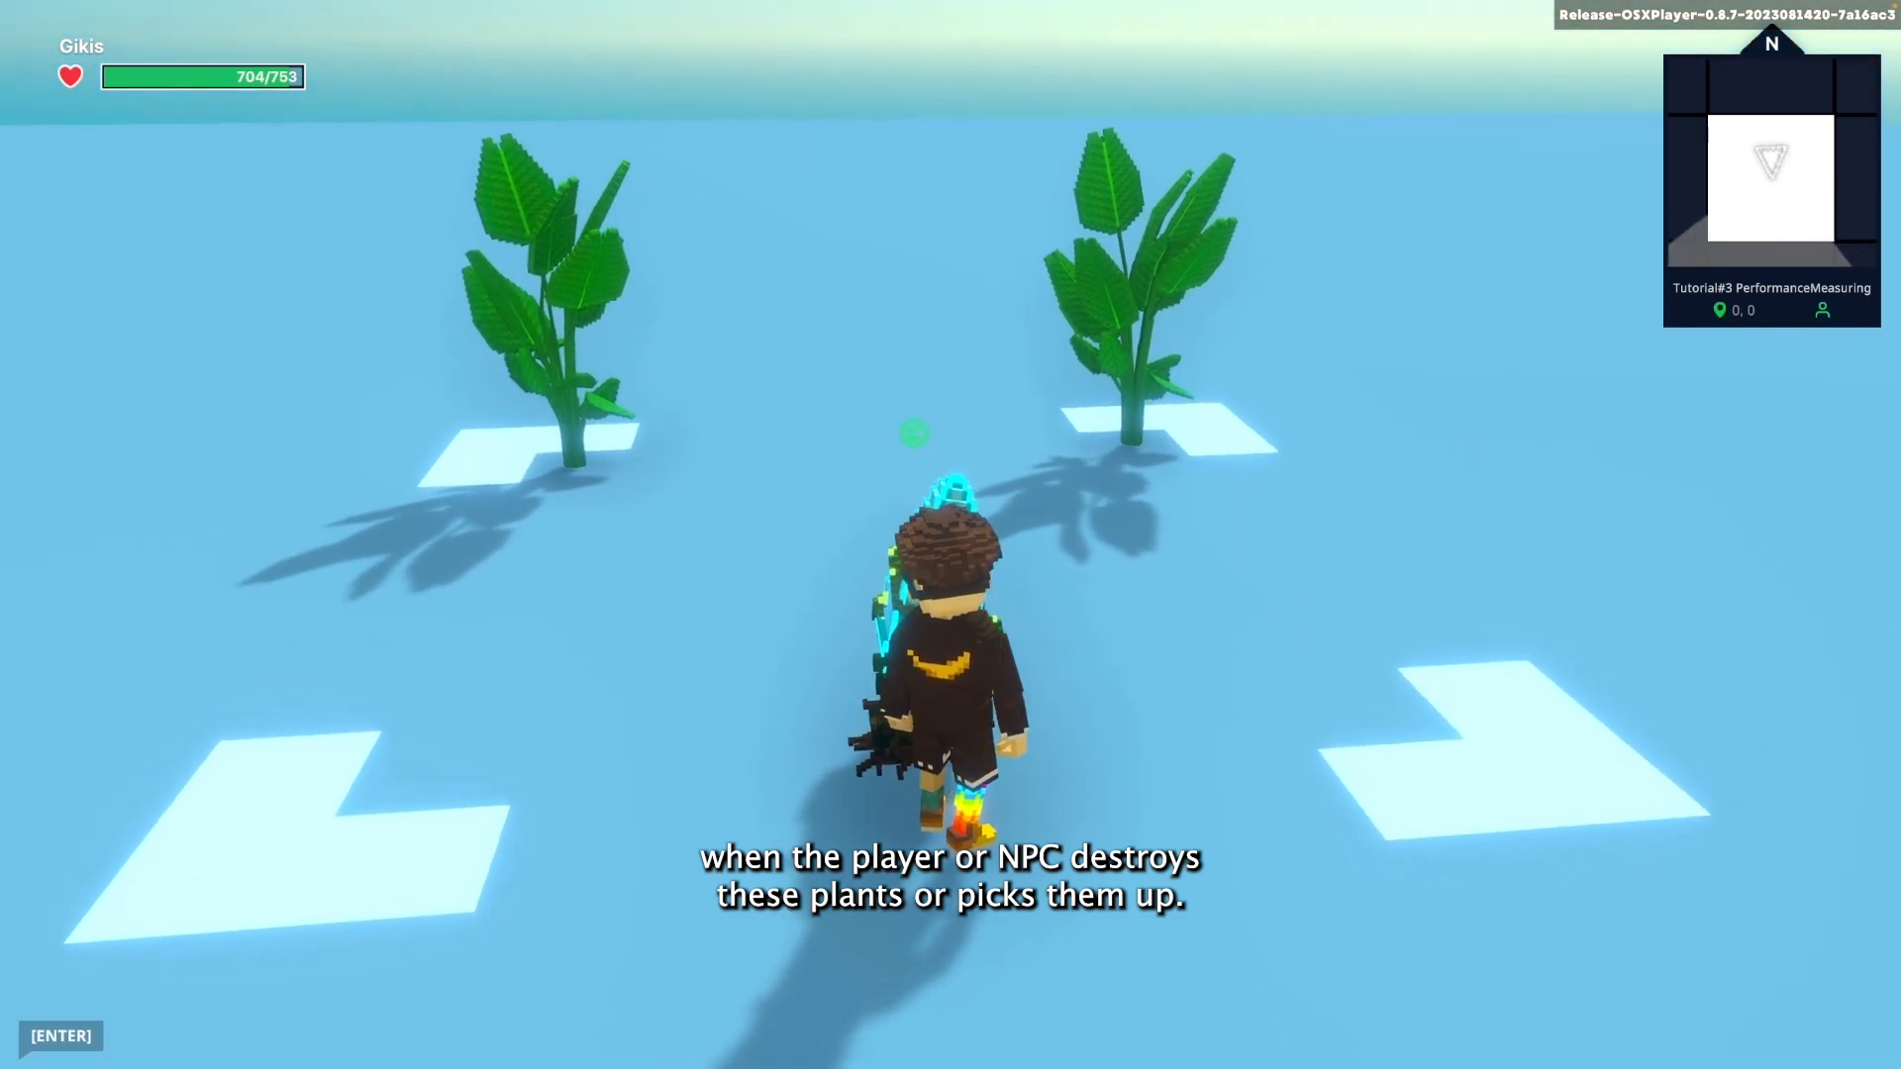
pyautogui.press('a')
pyautogui.press('w')
pyautogui.press('f')
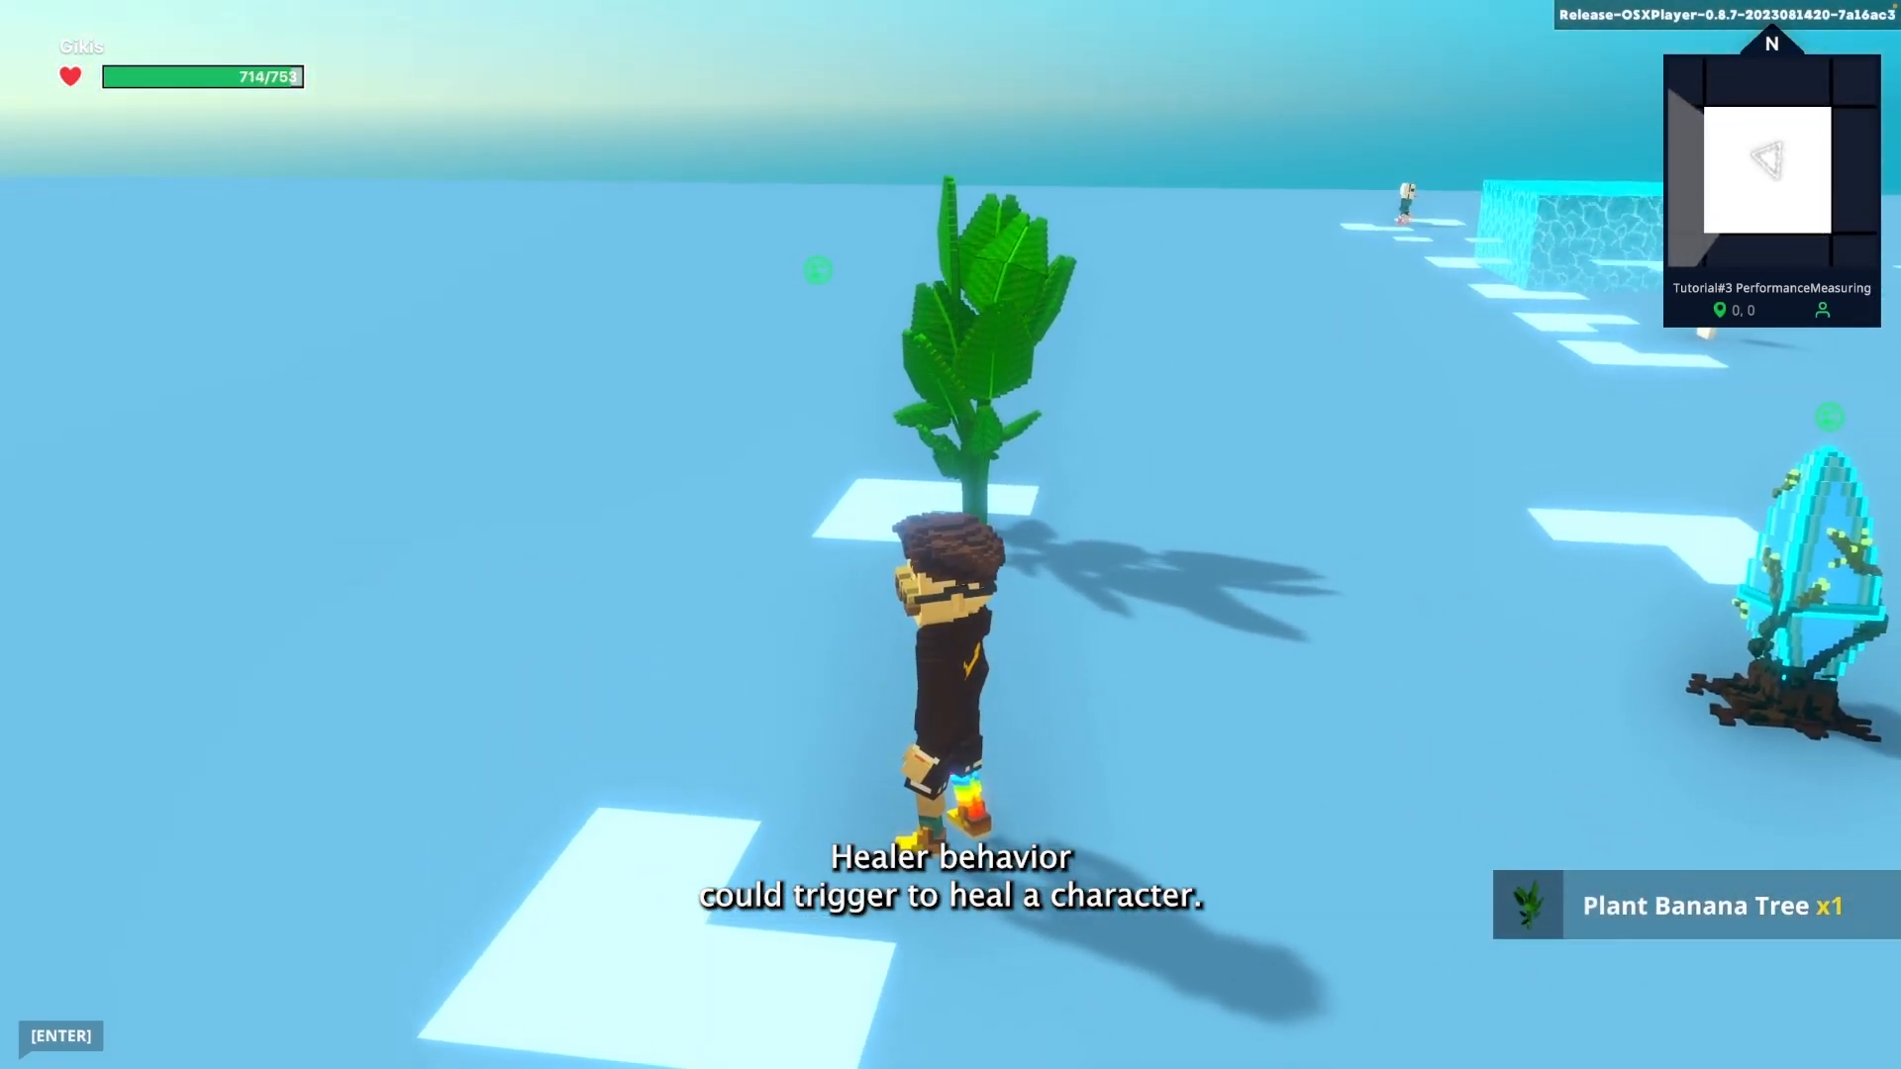
pyautogui.press('w')
pyautogui.press('f')
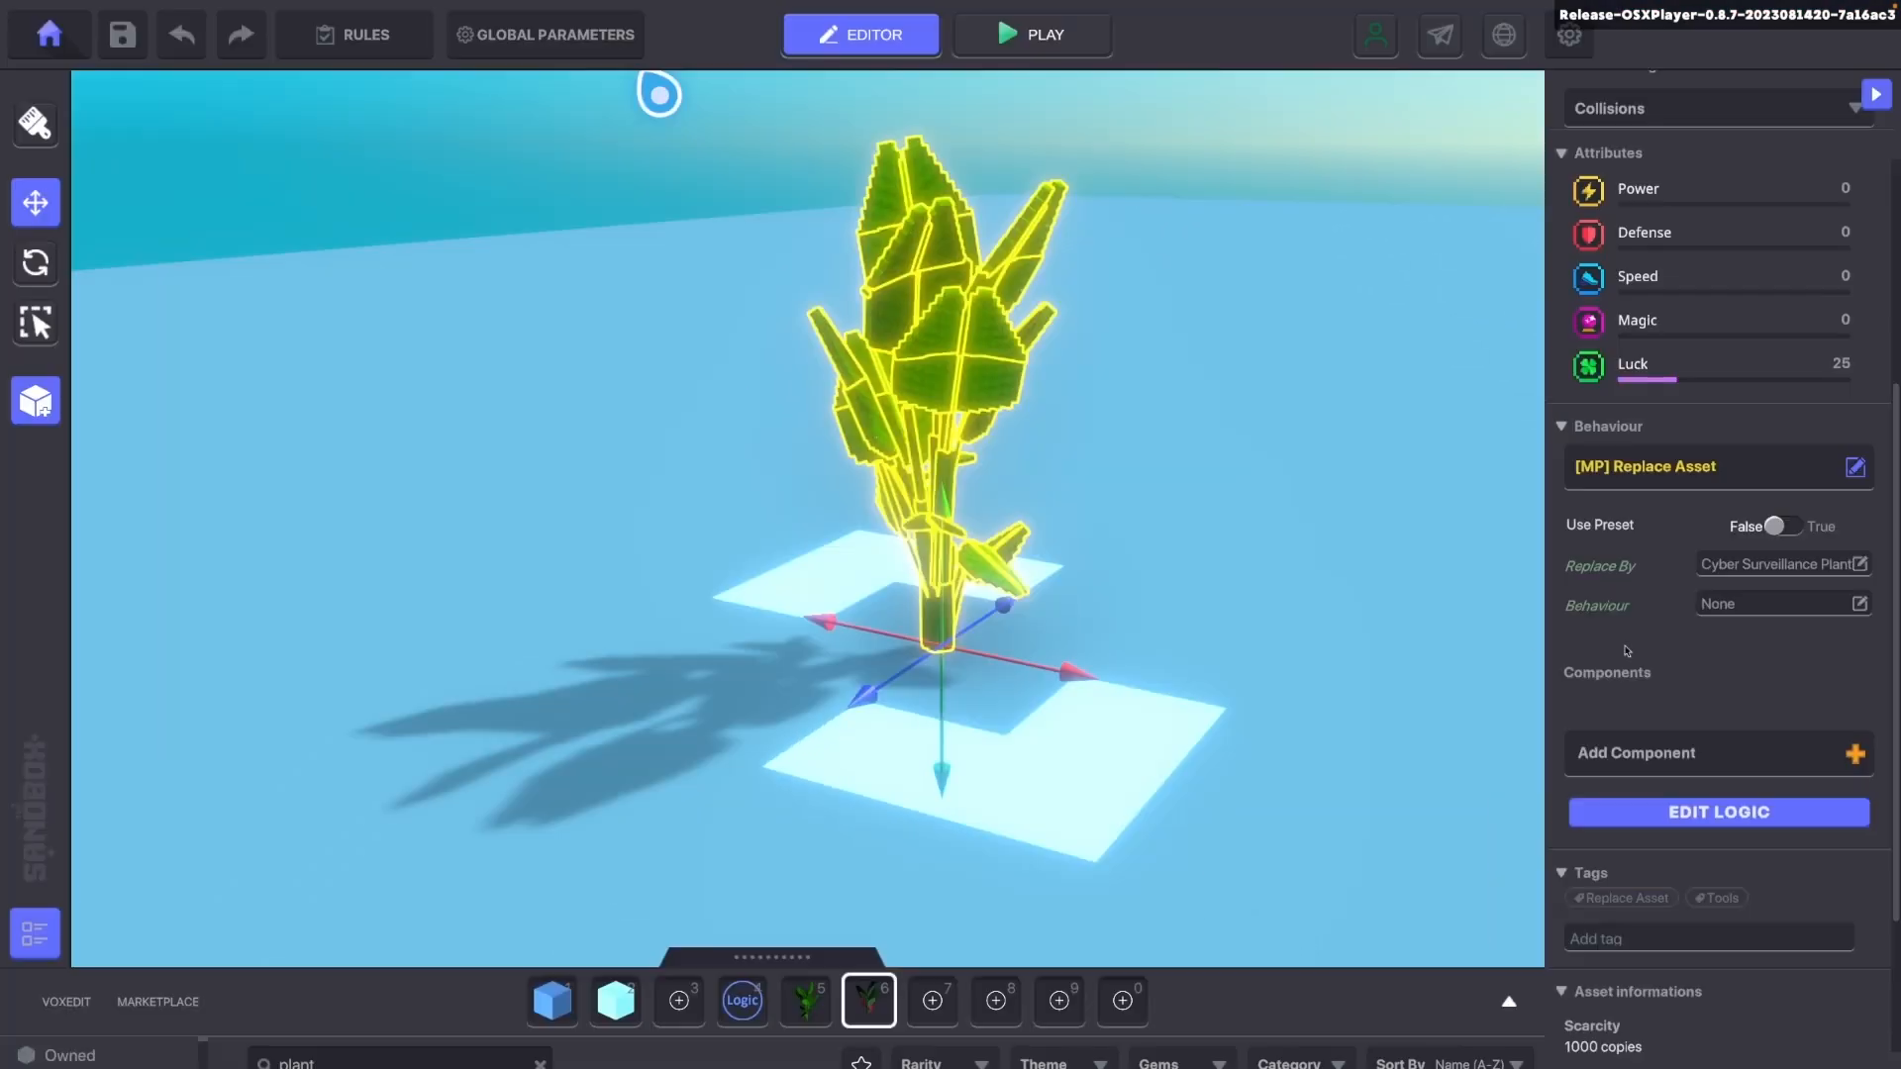
# Open the logic of the banana tree's Replace Asset behaviour and play-test it by interacting with the tree
pyautogui.click(1713, 813)
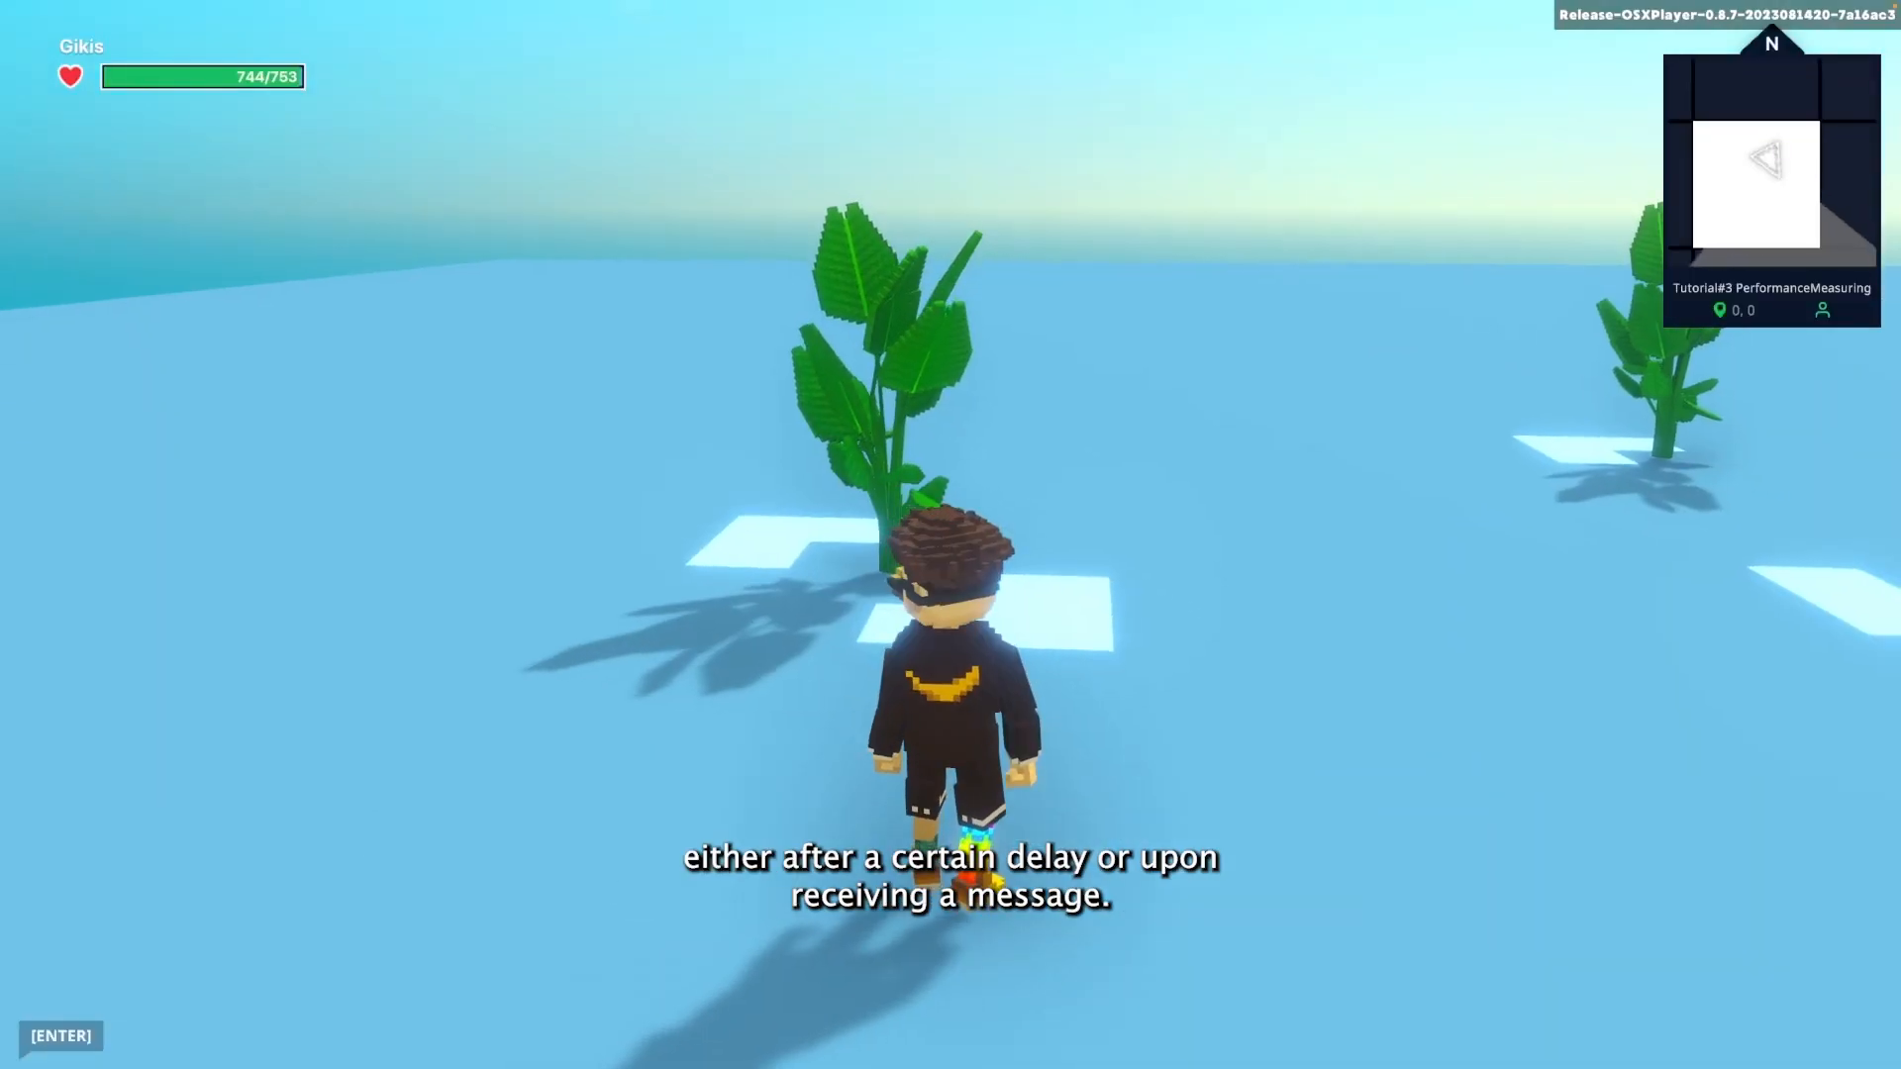
pyautogui.press('w')
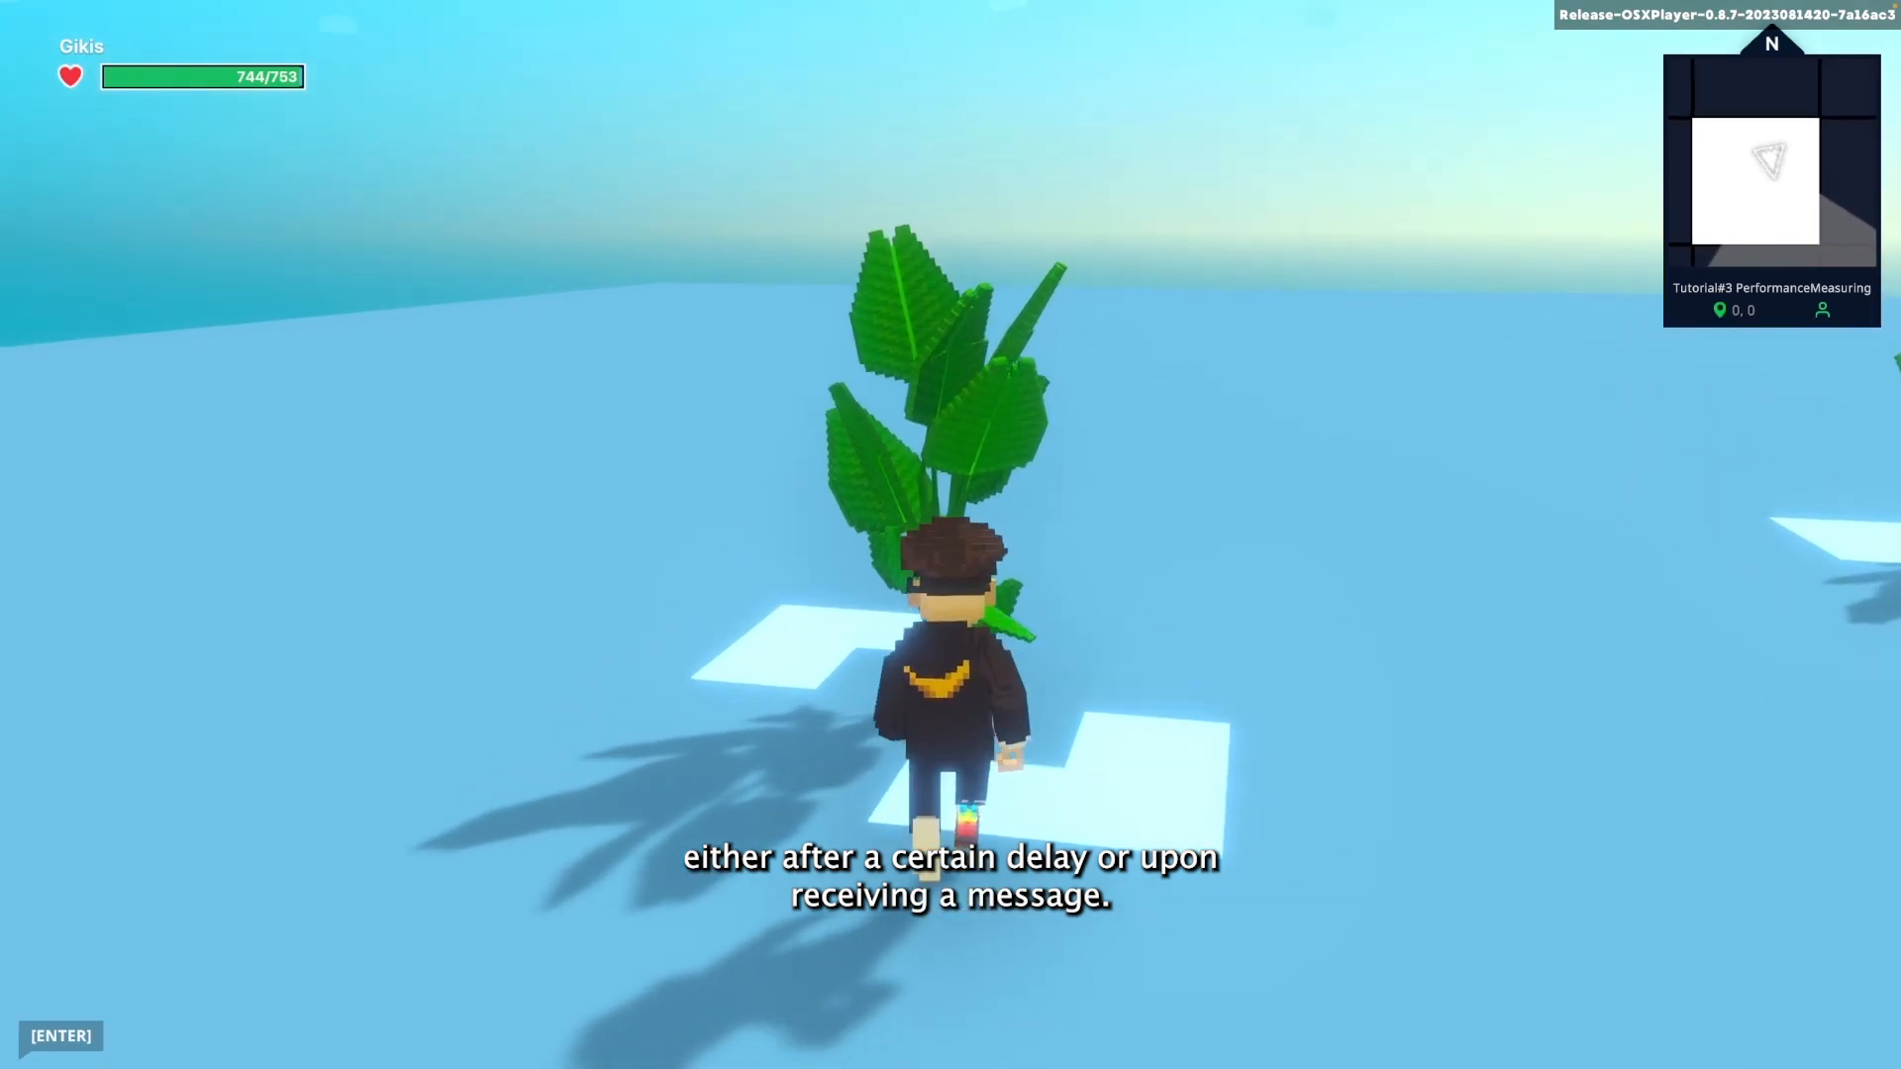
pyautogui.press('f')
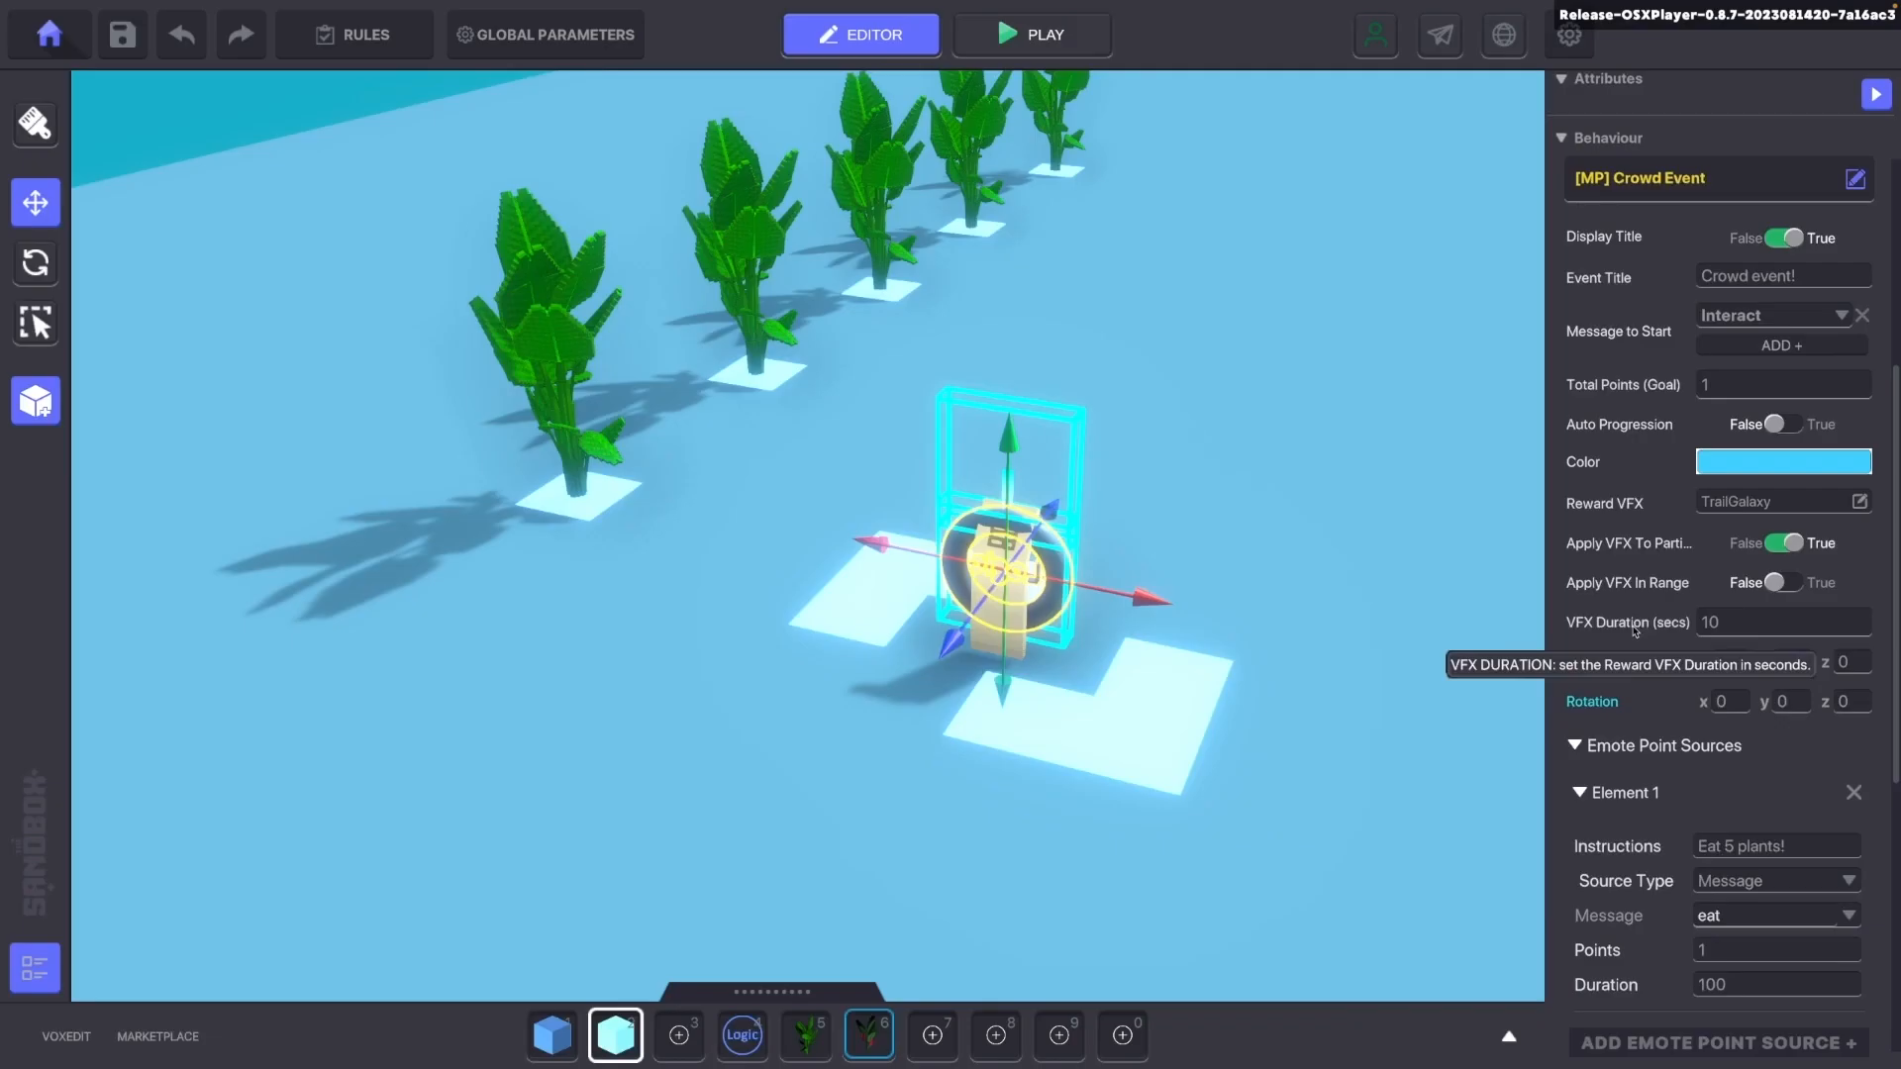
# Examine the settings of the multiplayer Crowd Event behaviour and play-test the event with the avatar
pyautogui.scroll(-1, 1635, 631)
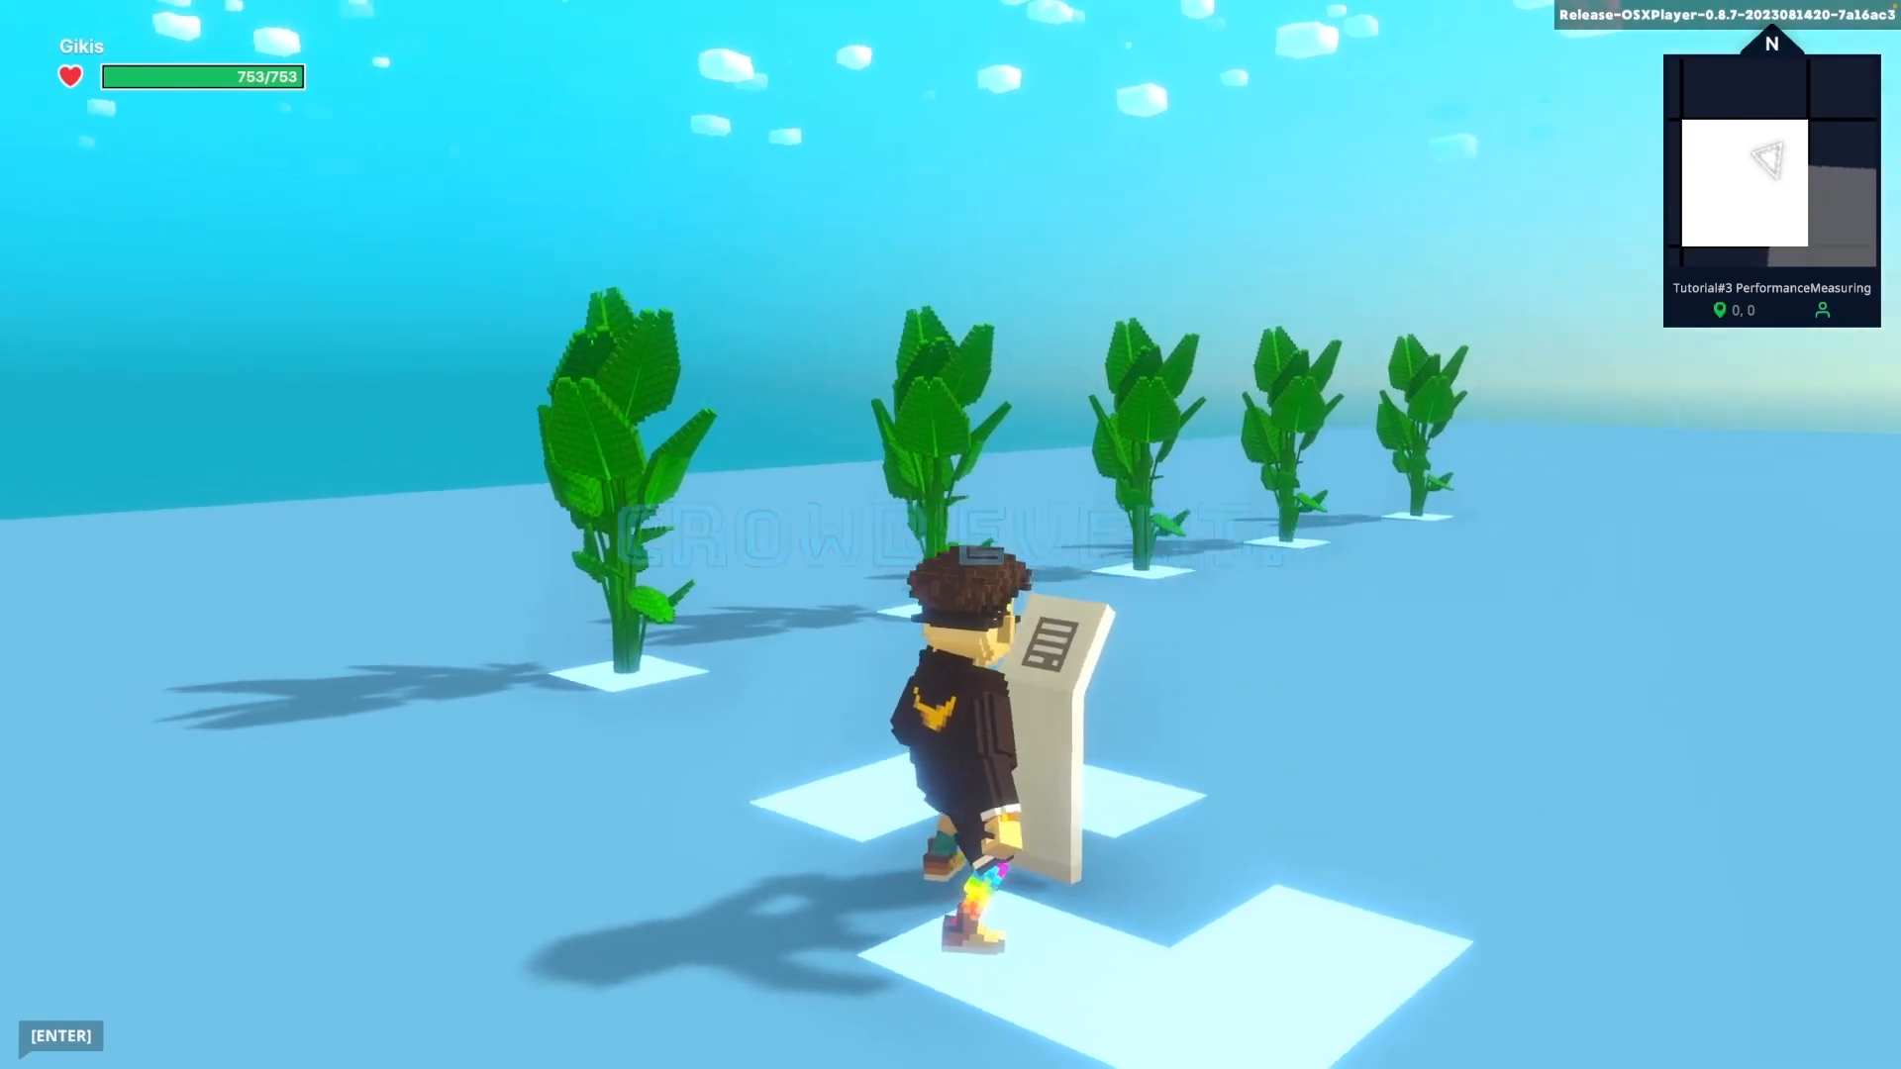
pyautogui.press('w')
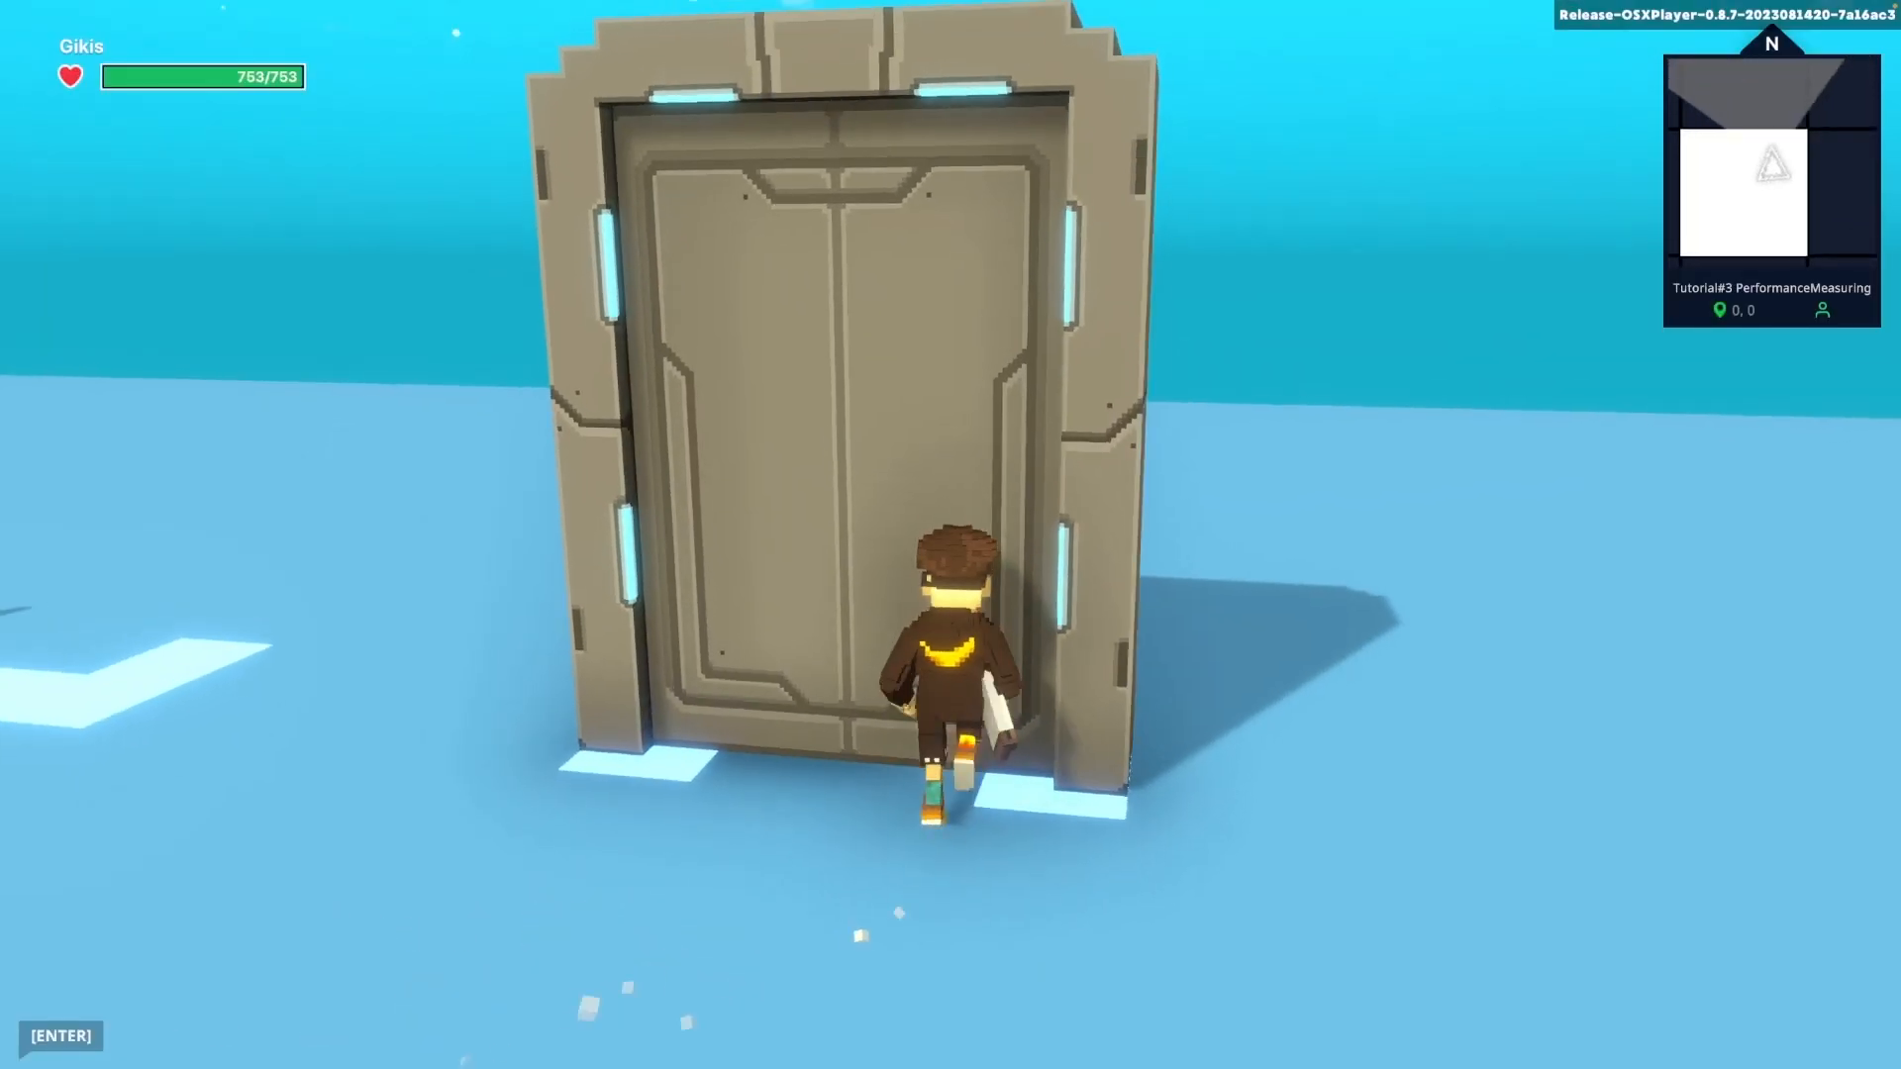
# Play-test interacting with the large door, and choose the multiplayer Light behaviour for the logic asset
pyautogui.press('e')
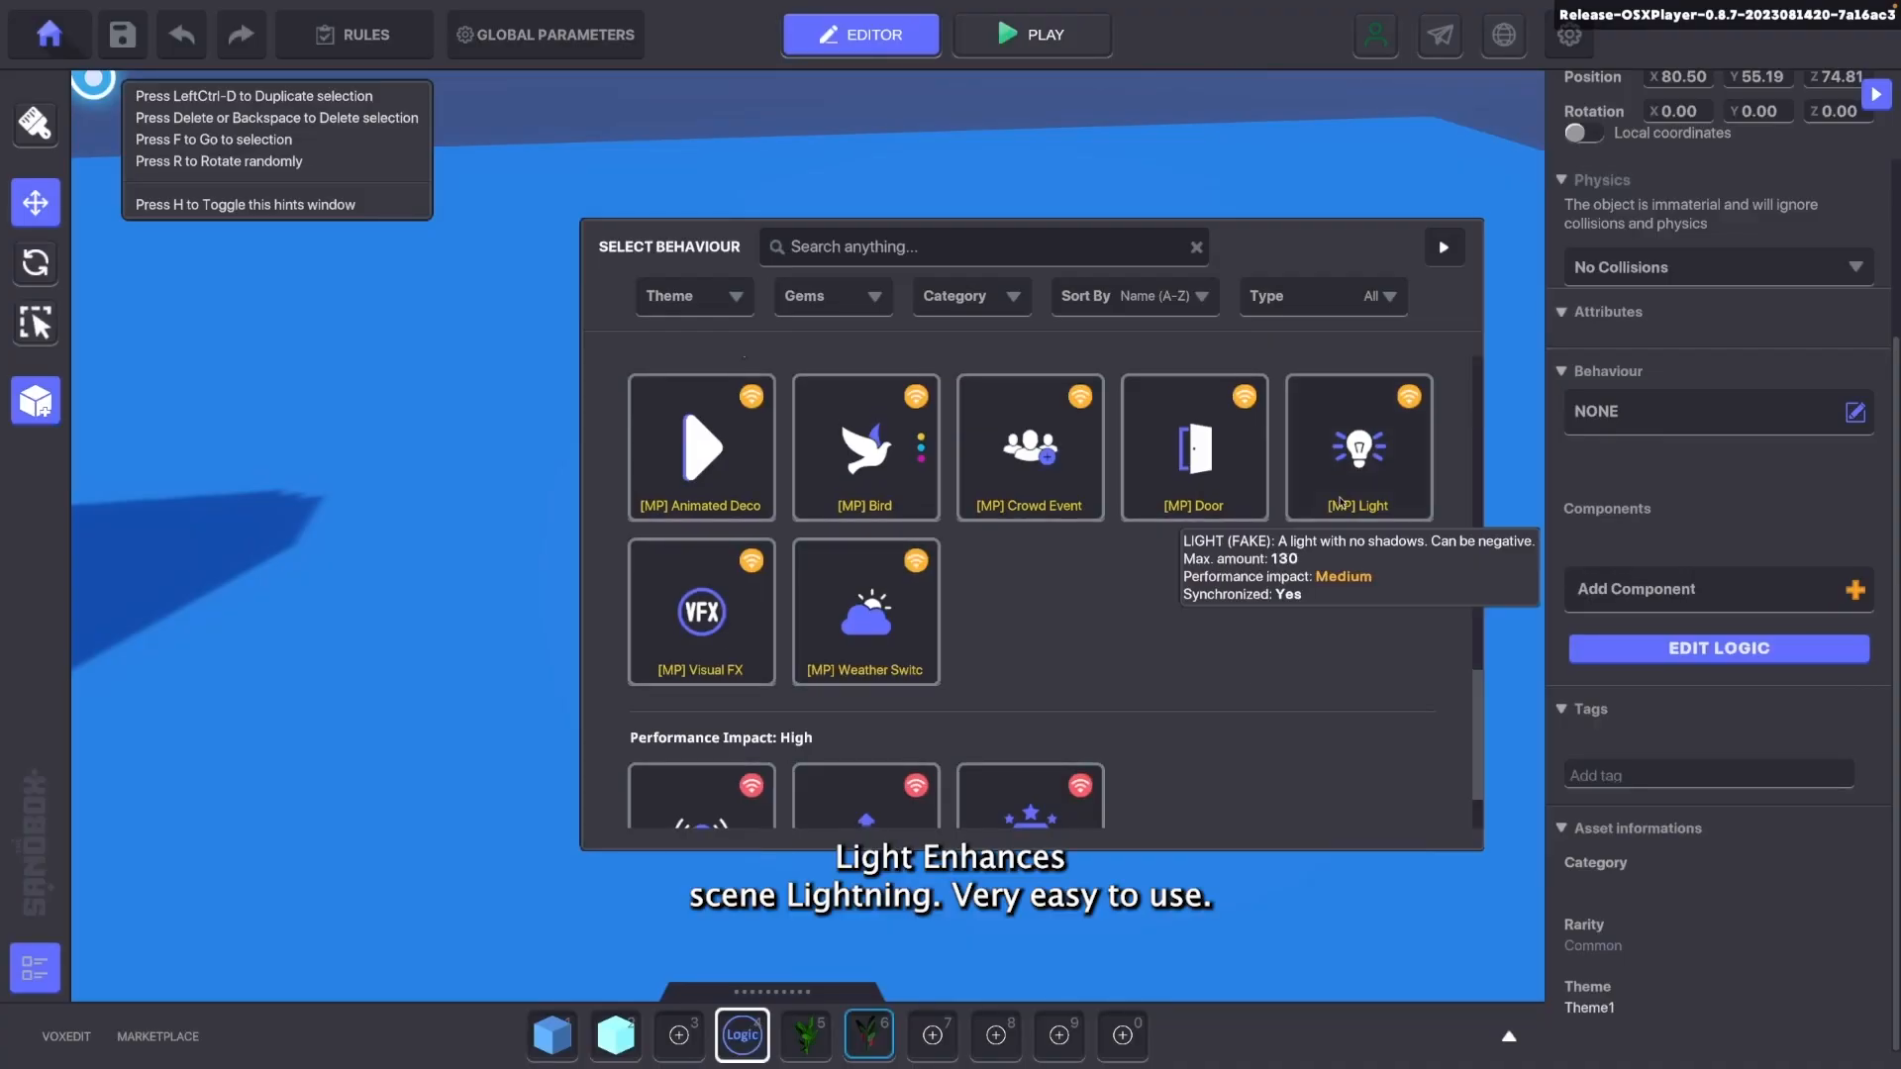
pyautogui.click(1340, 502)
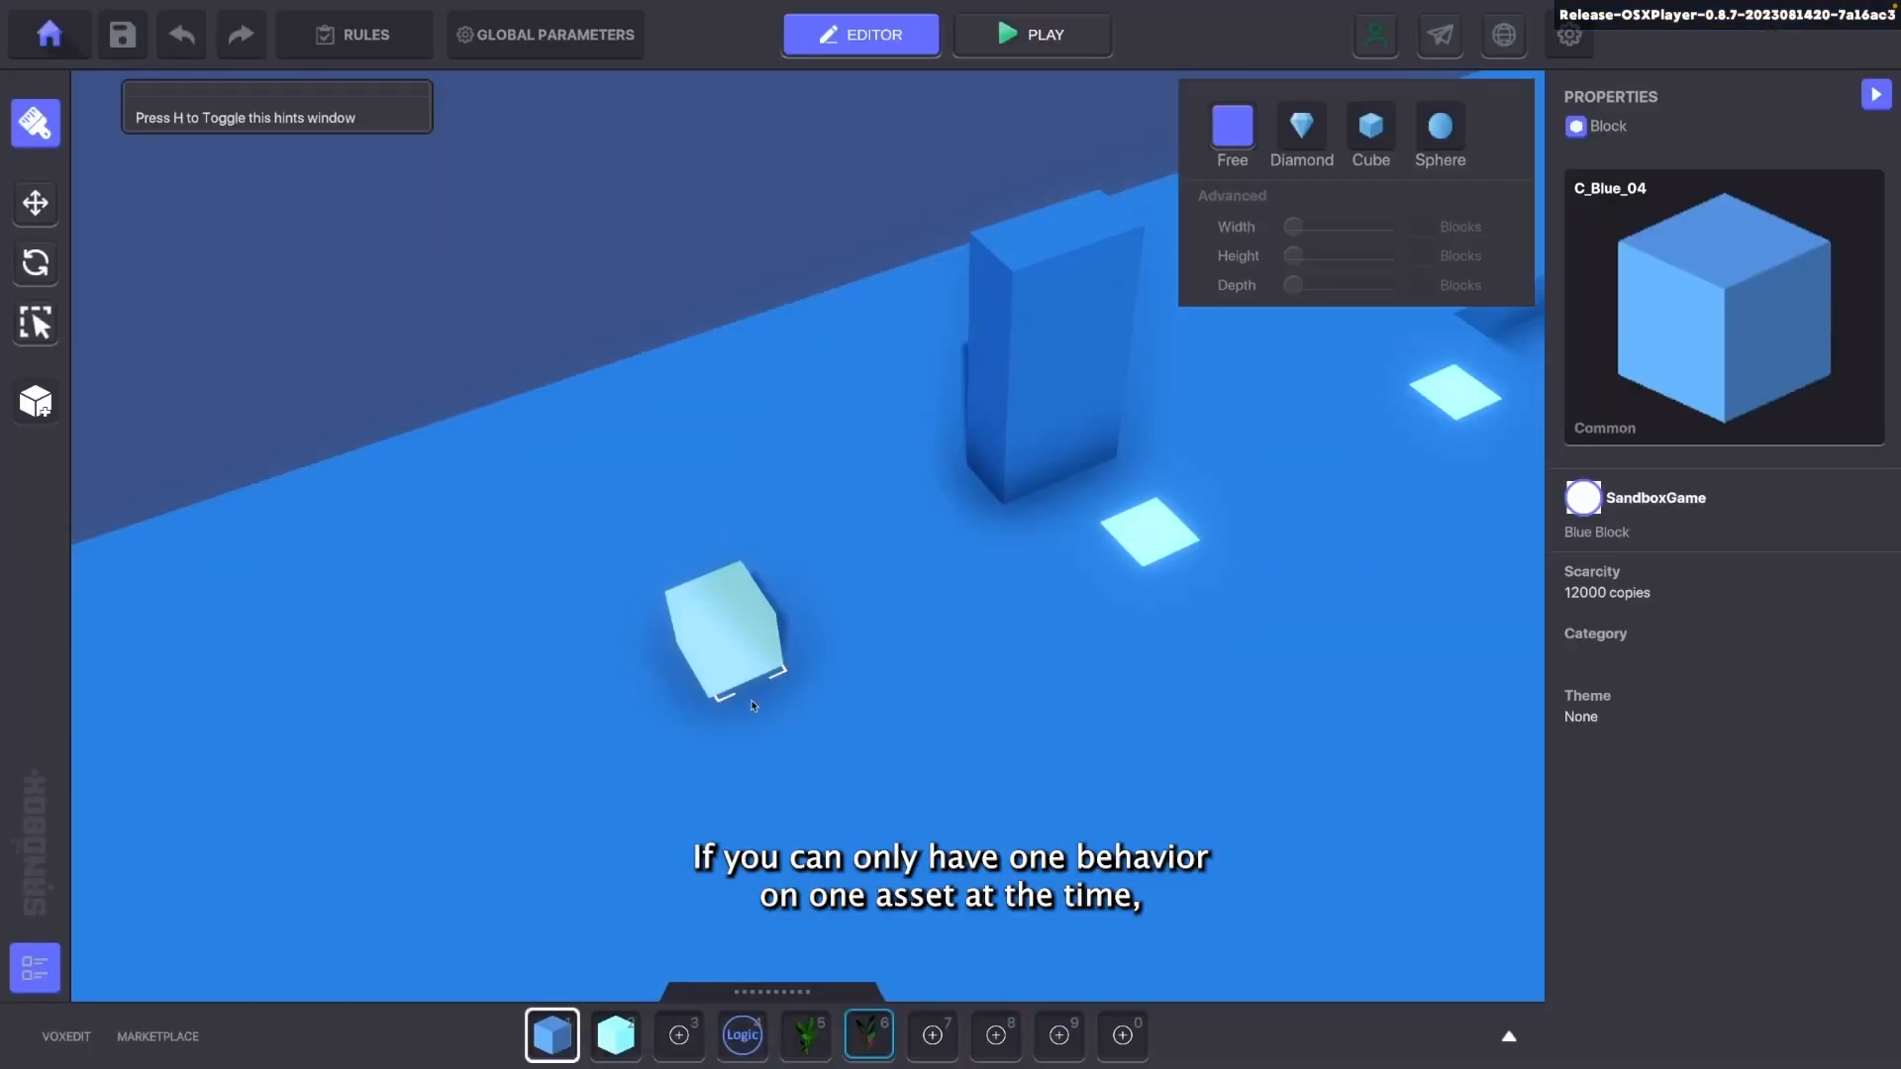
# Place a banana tree and Wooden Spikes beside it on the blue ground
pyautogui.click(804, 1035)
pyautogui.press('6')
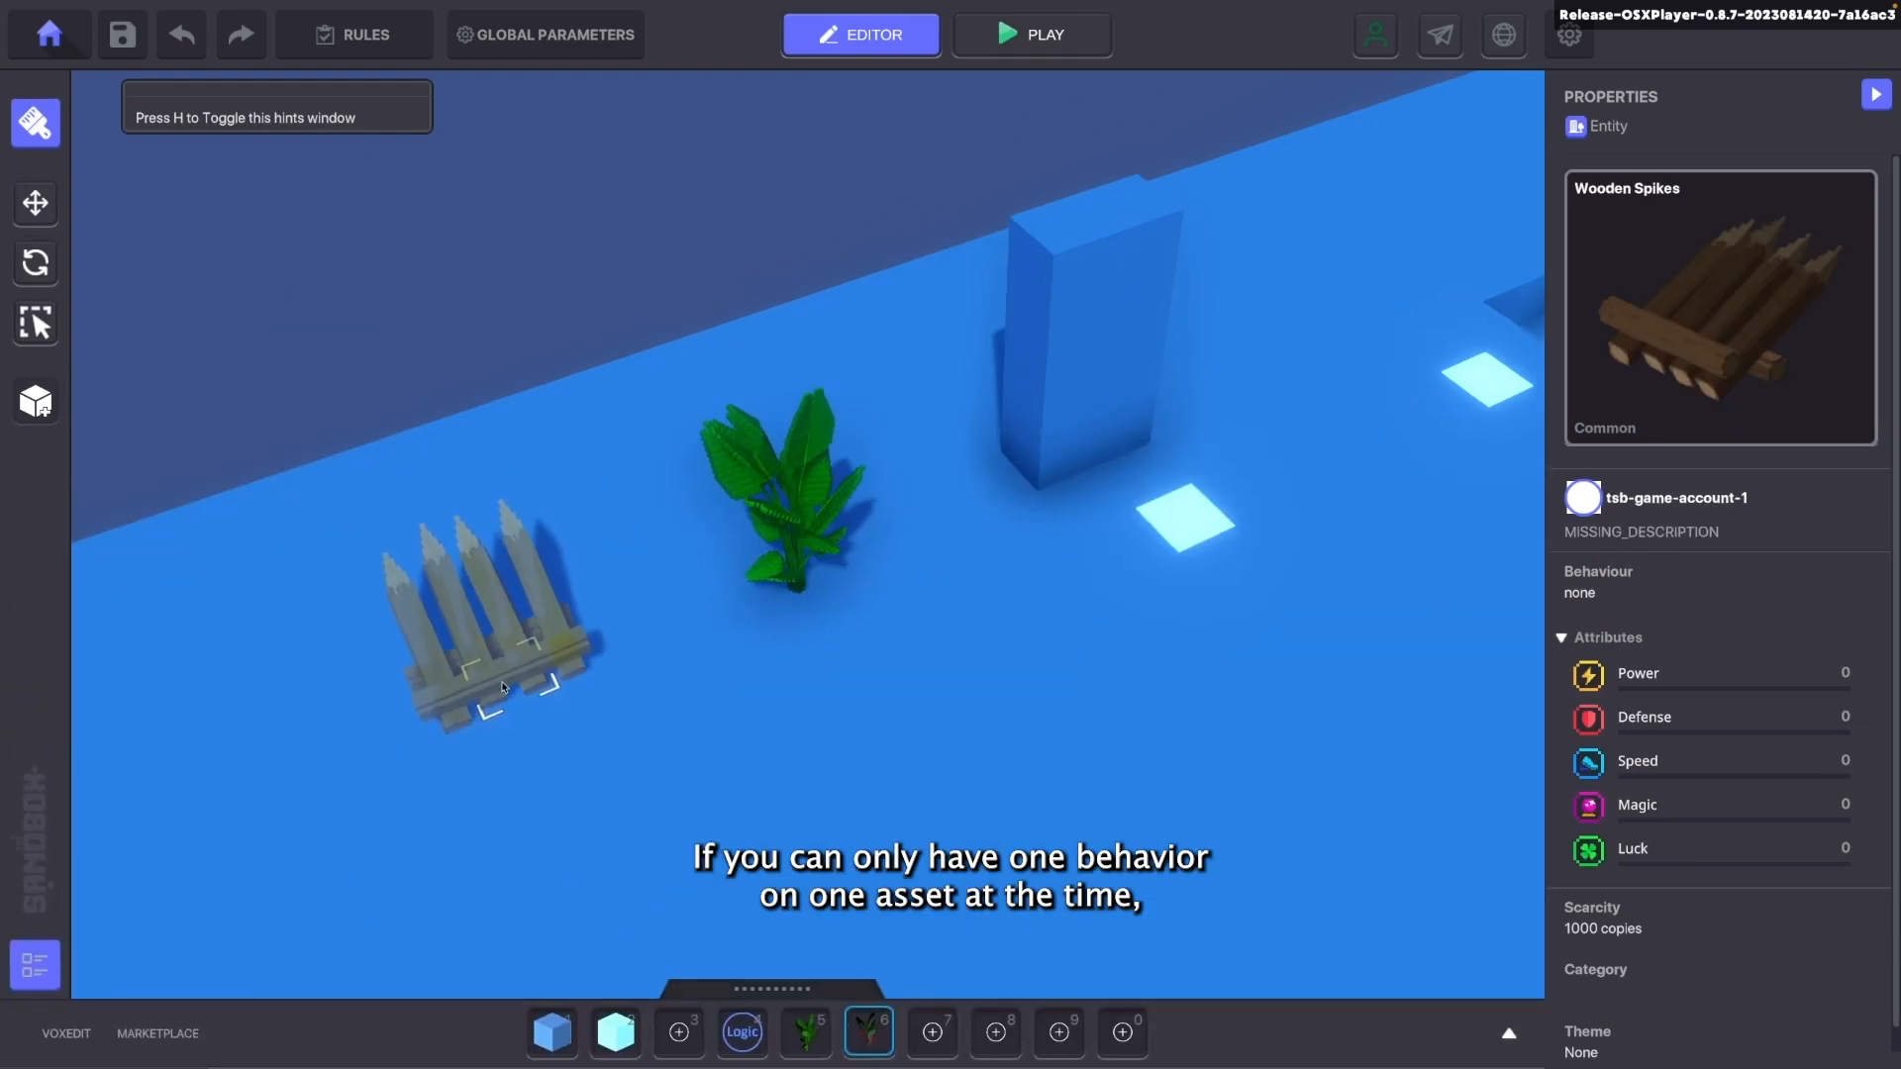
pyautogui.click(485, 719)
pyautogui.click(442, 703)
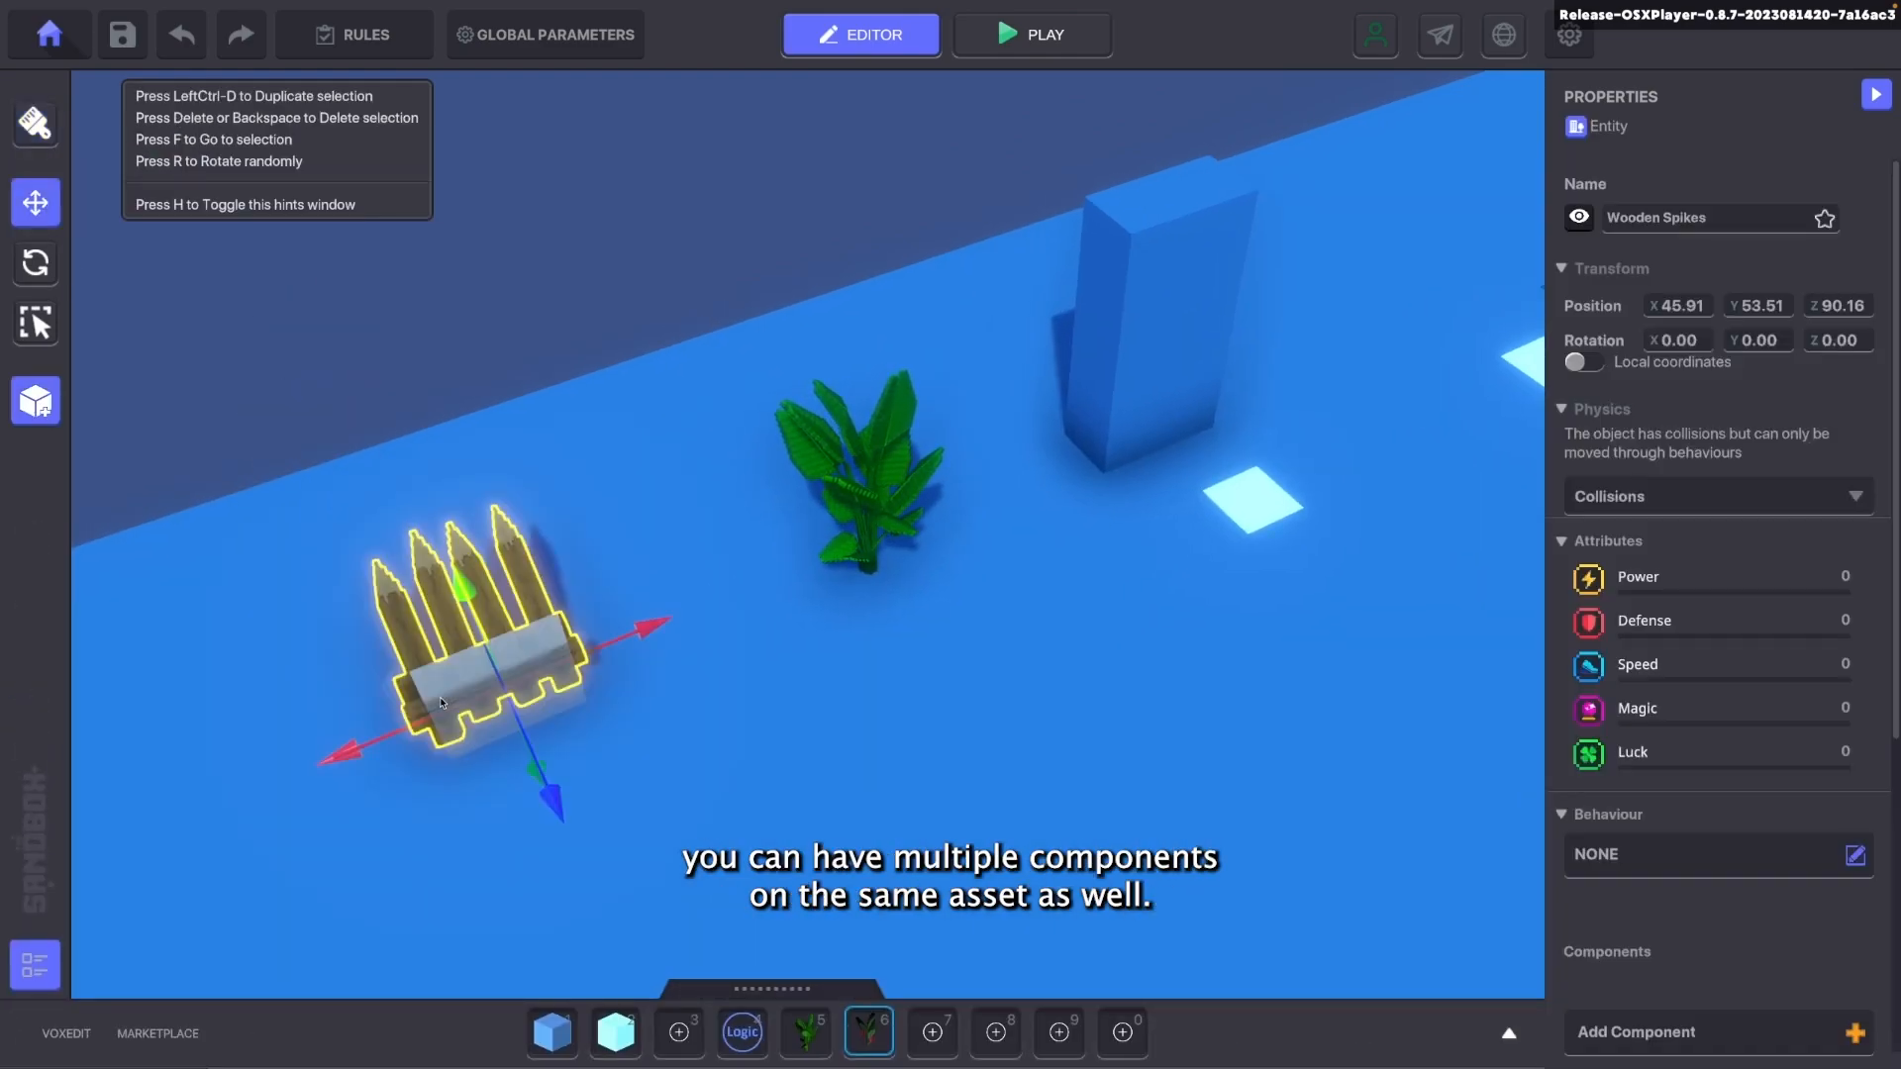
pyautogui.moveTo(478, 824); pyautogui.dragTo(753, 732)
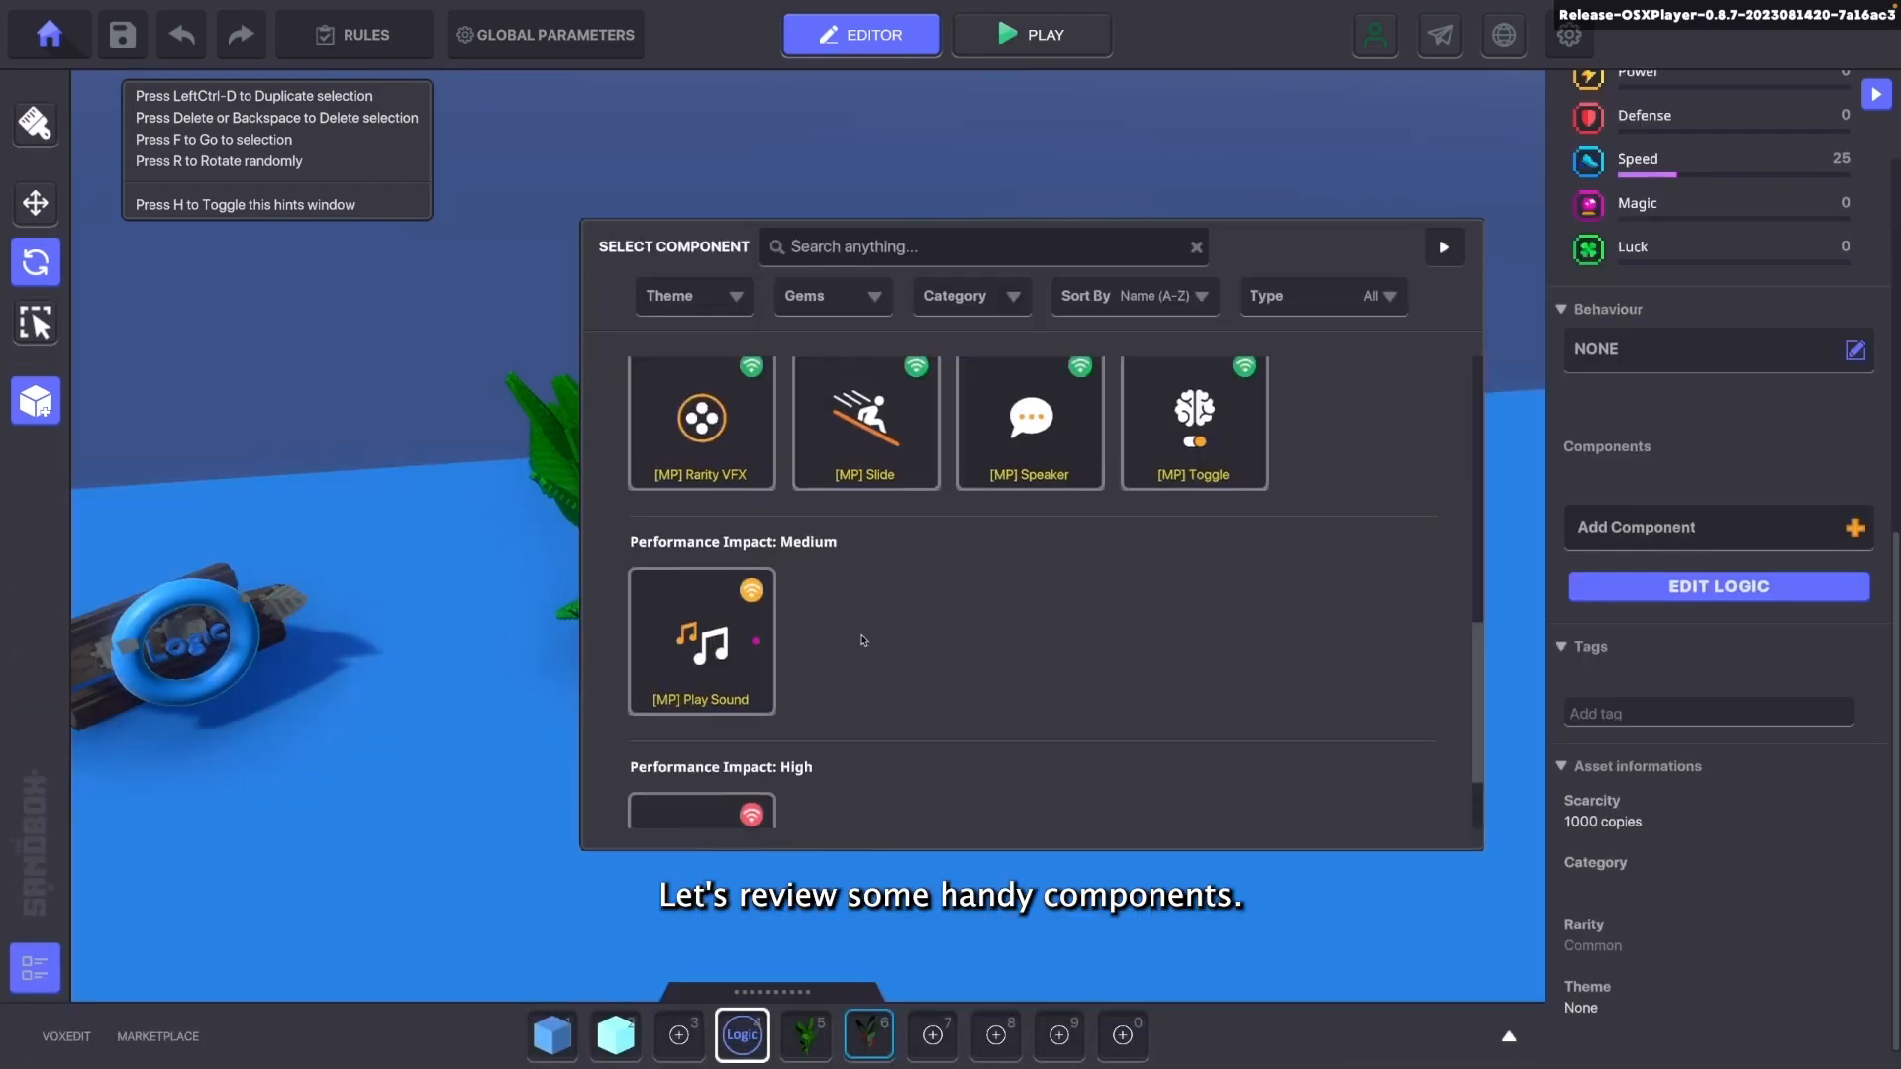
# Open the logic of the spikes' Defeat component with the killavatar message, and play-test it by walking towards the spikes
pyautogui.scroll(3, 931, 673)
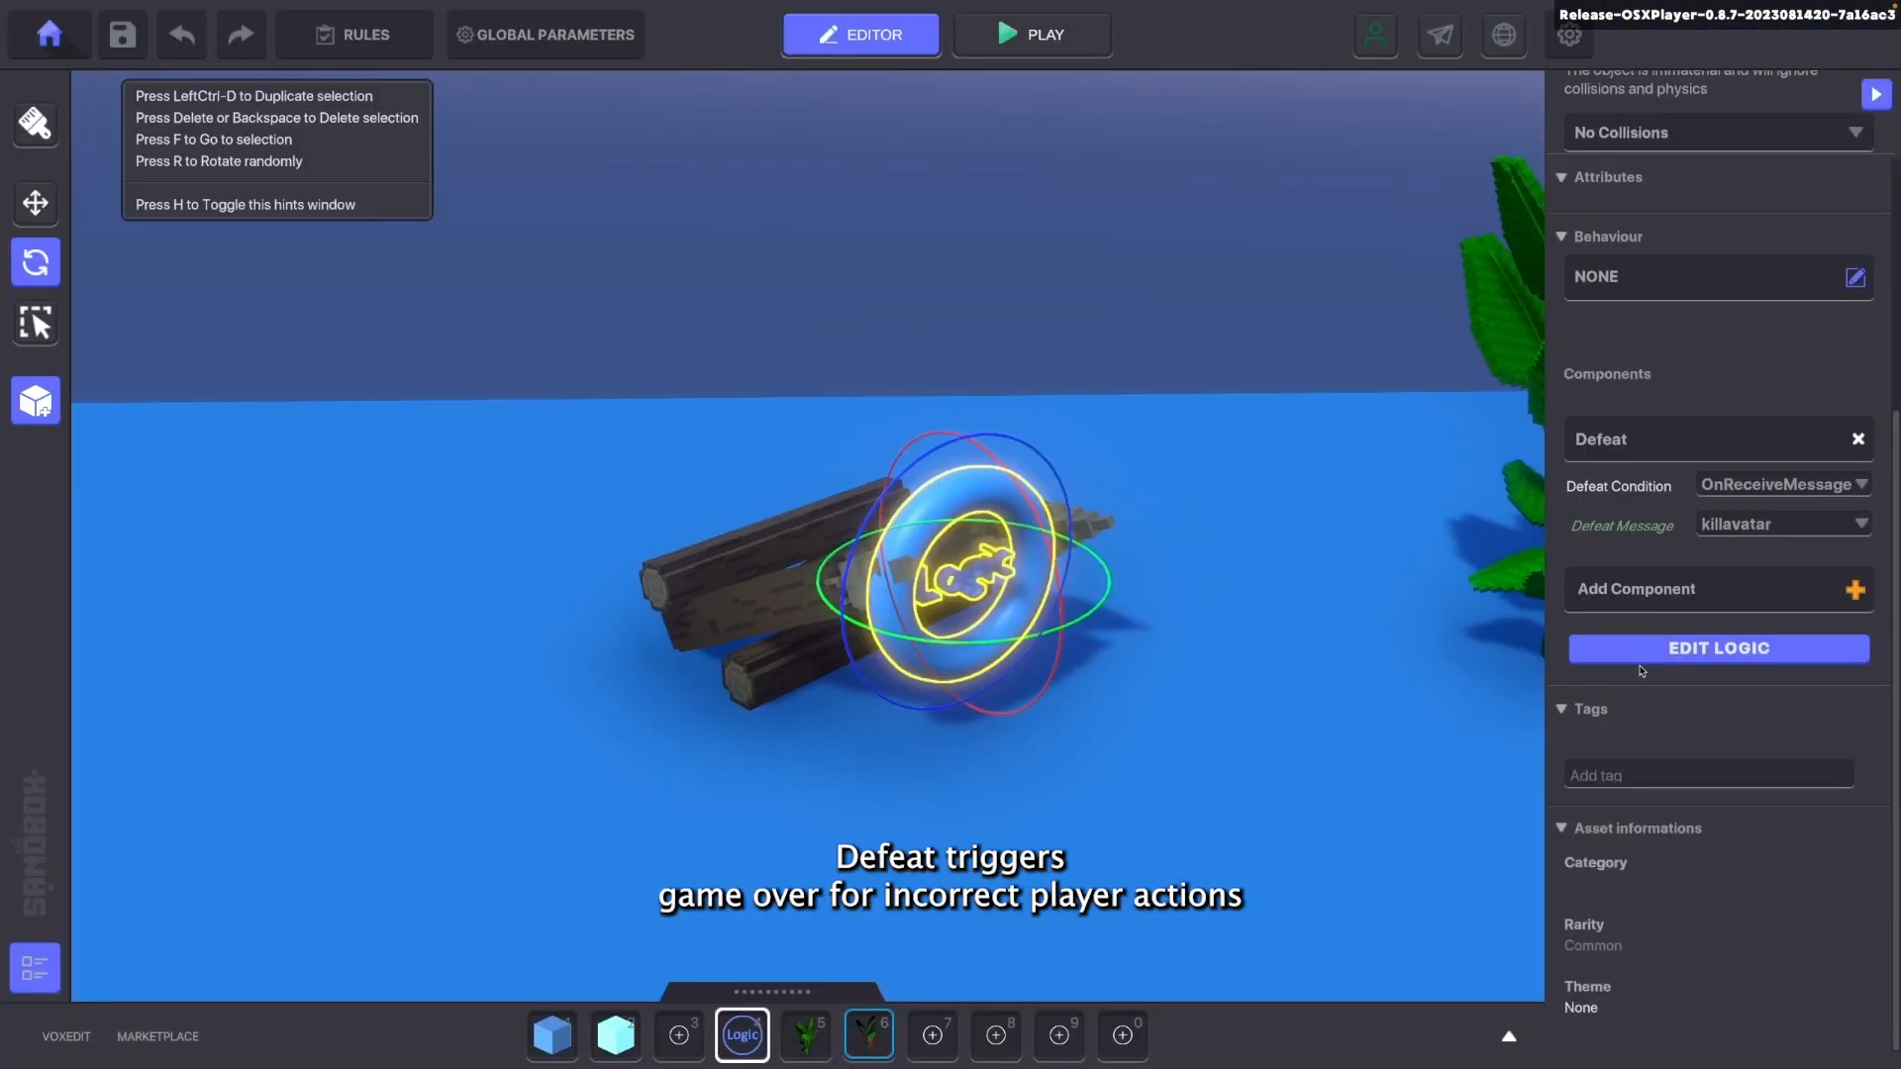
pyautogui.click(1640, 660)
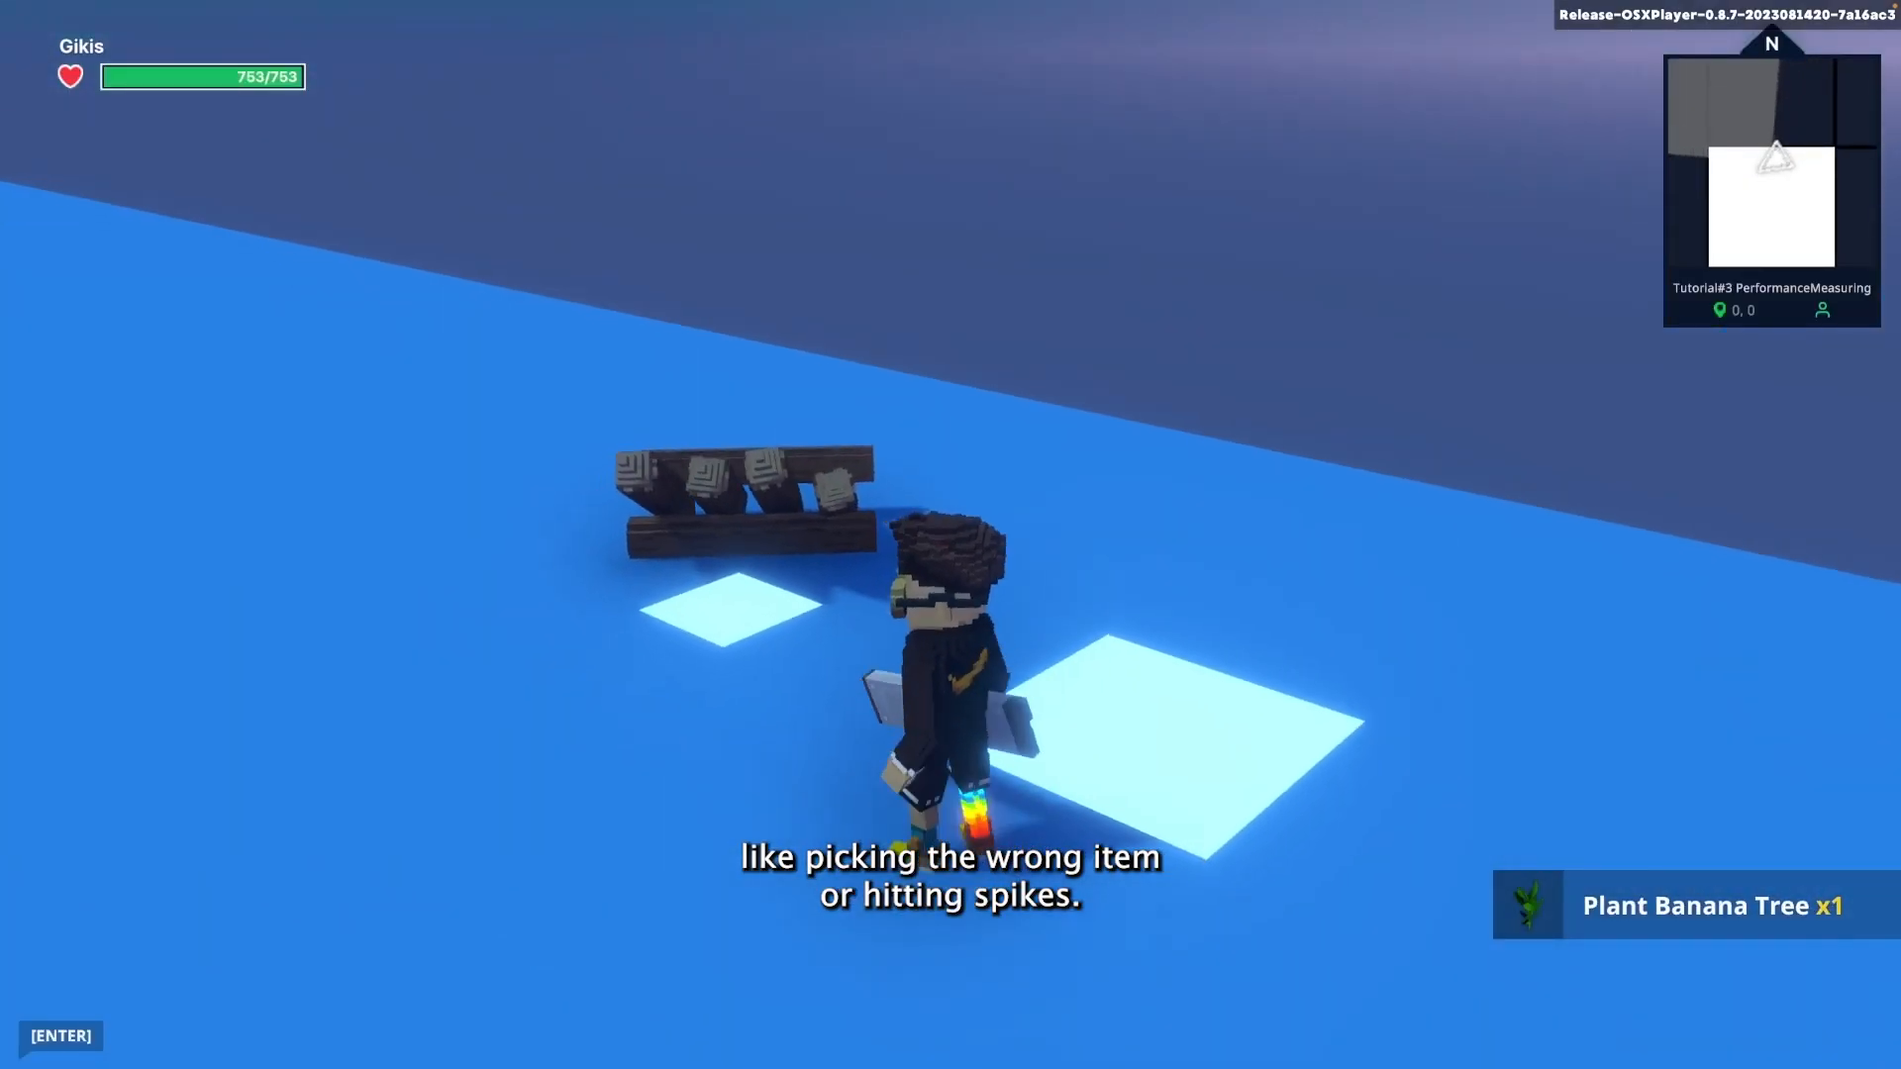
pyautogui.press('w')
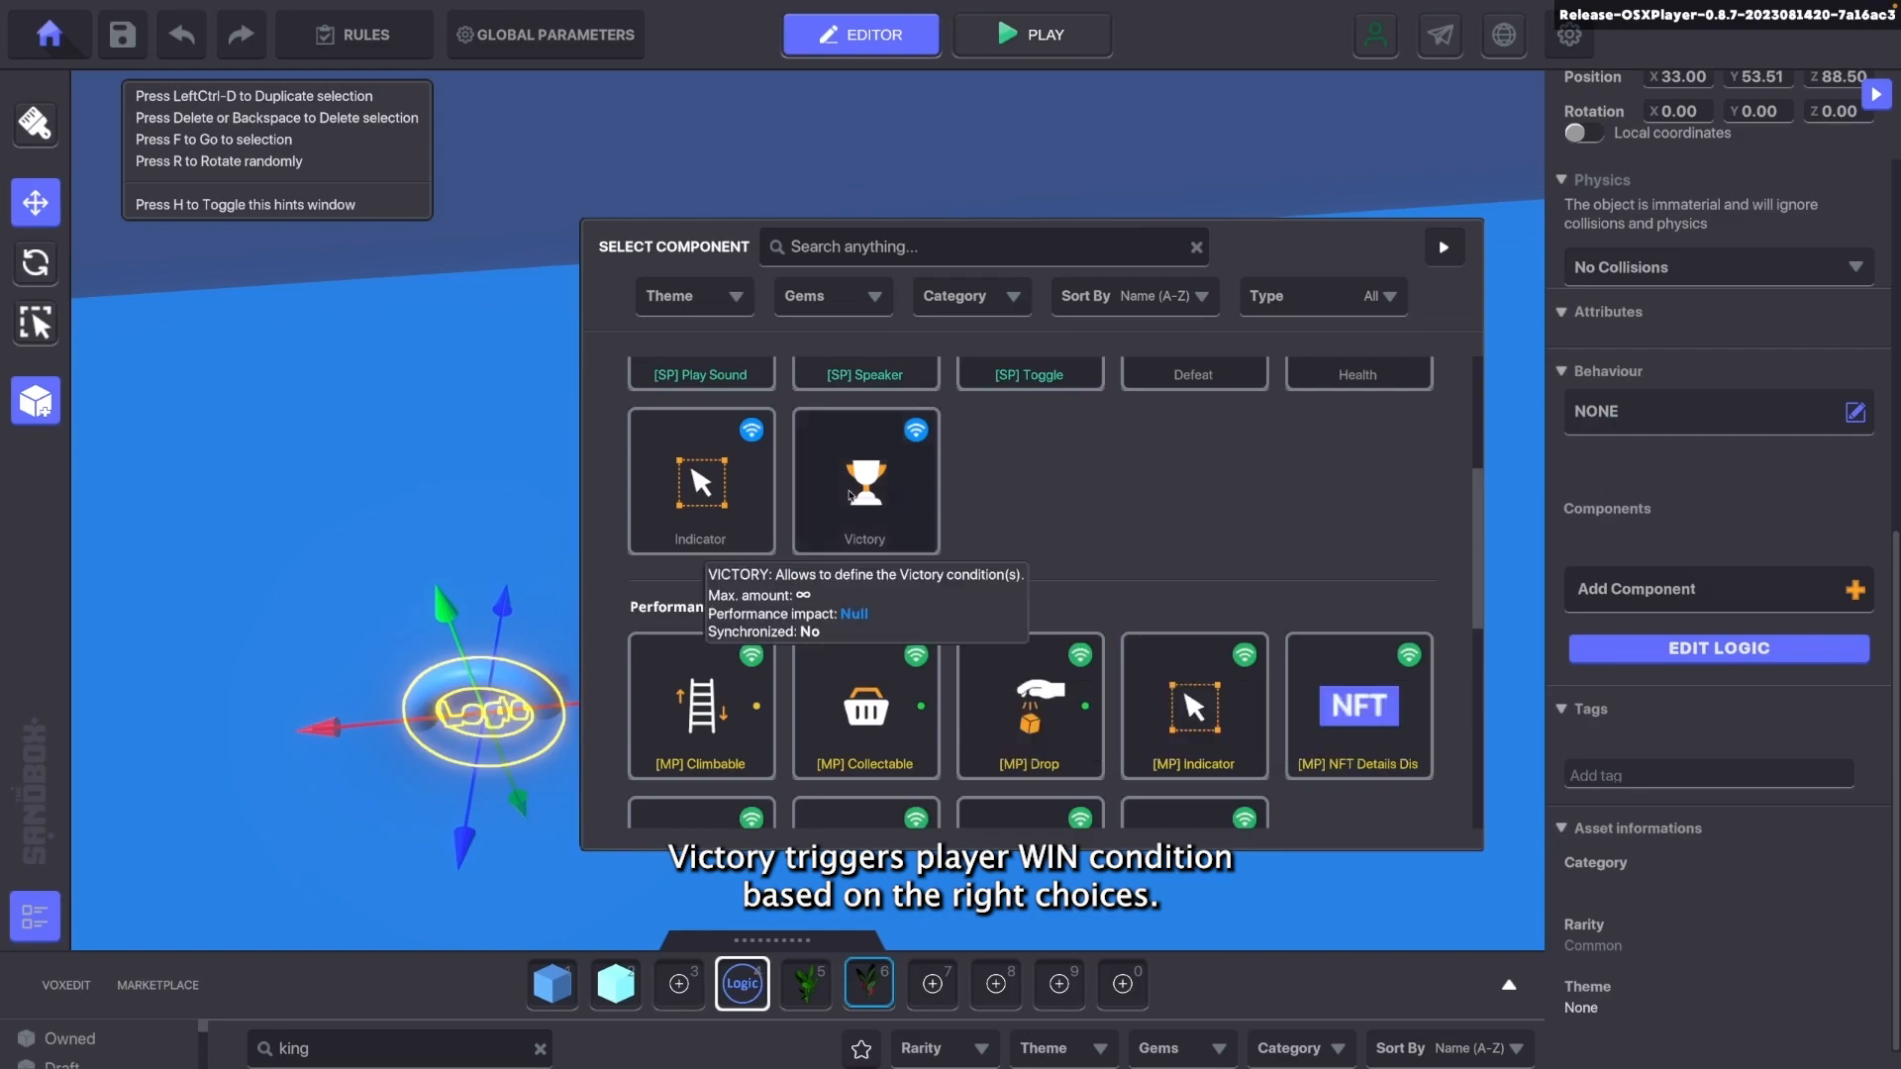
# Add the Victory component to the logic asset and set the bed's Message Broadcaster to send Victory
pyautogui.click(851, 490)
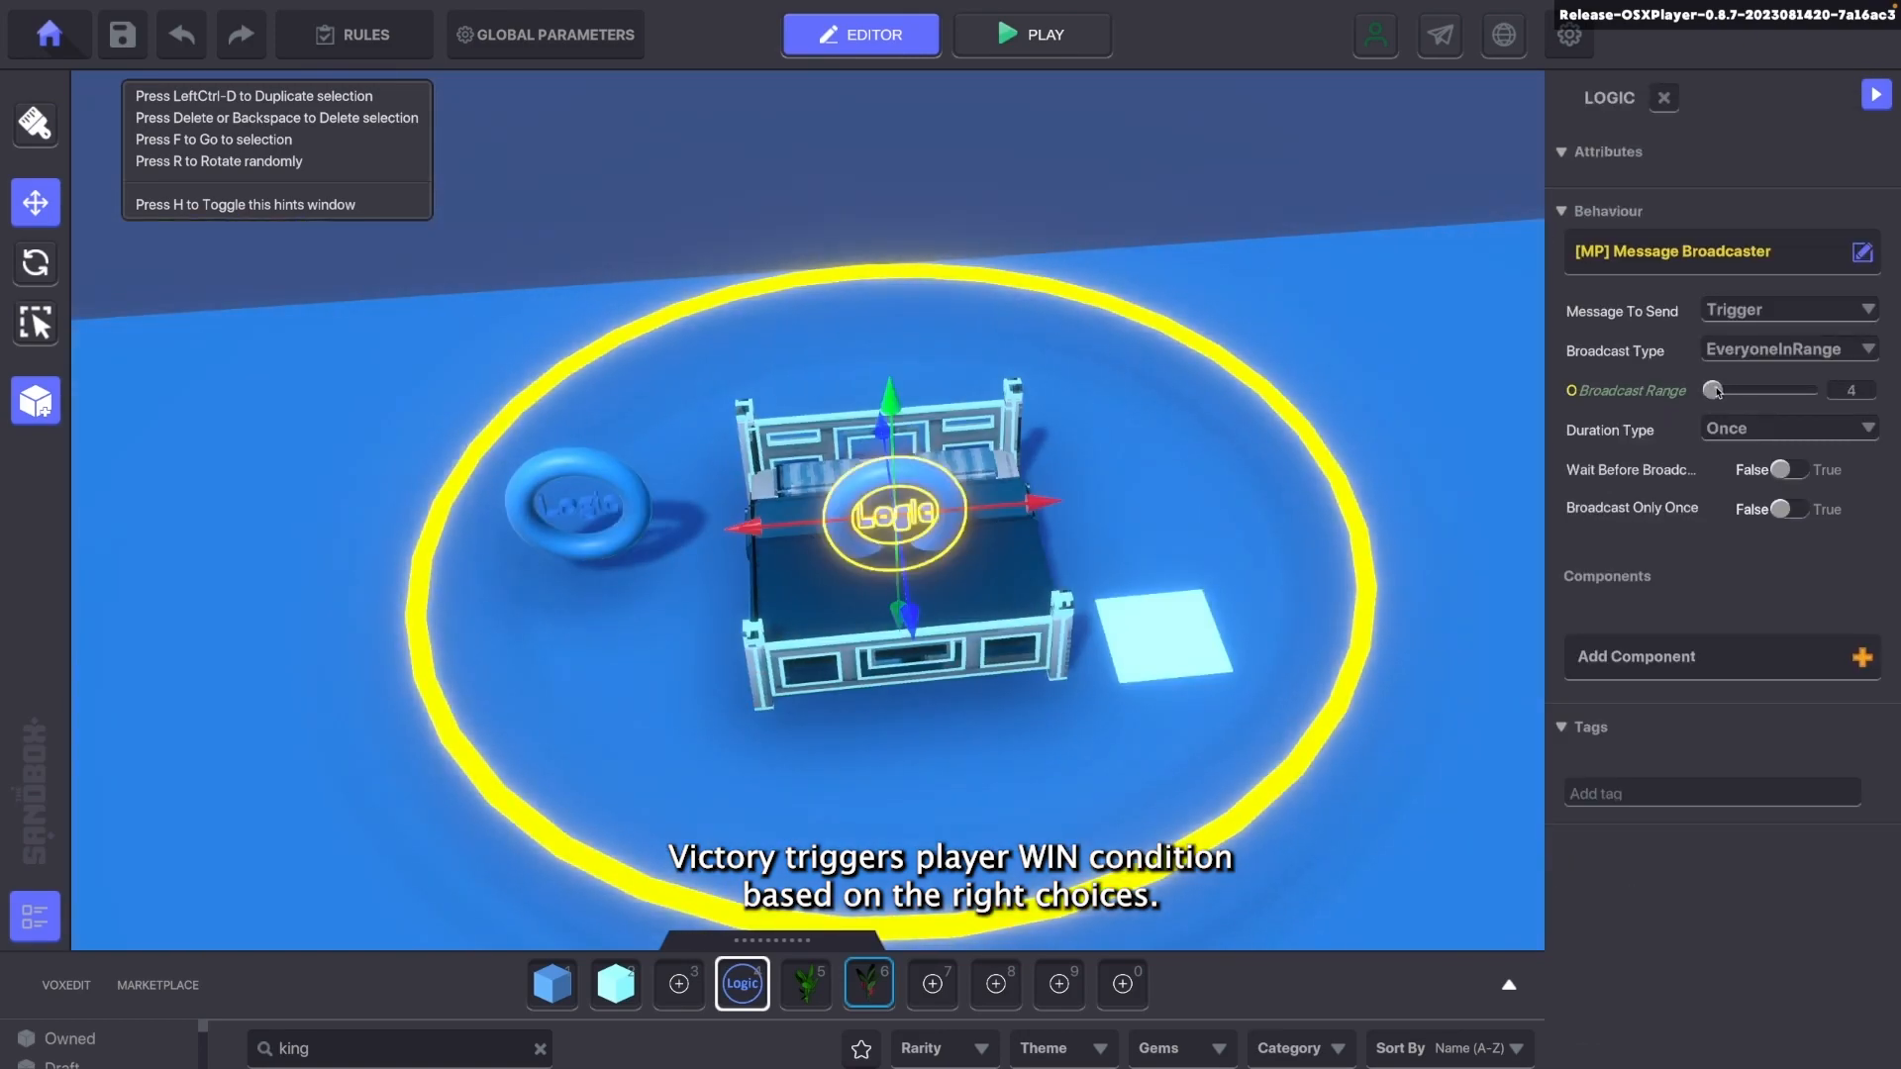
pyautogui.click(1782, 313)
pyautogui.write('Victory')
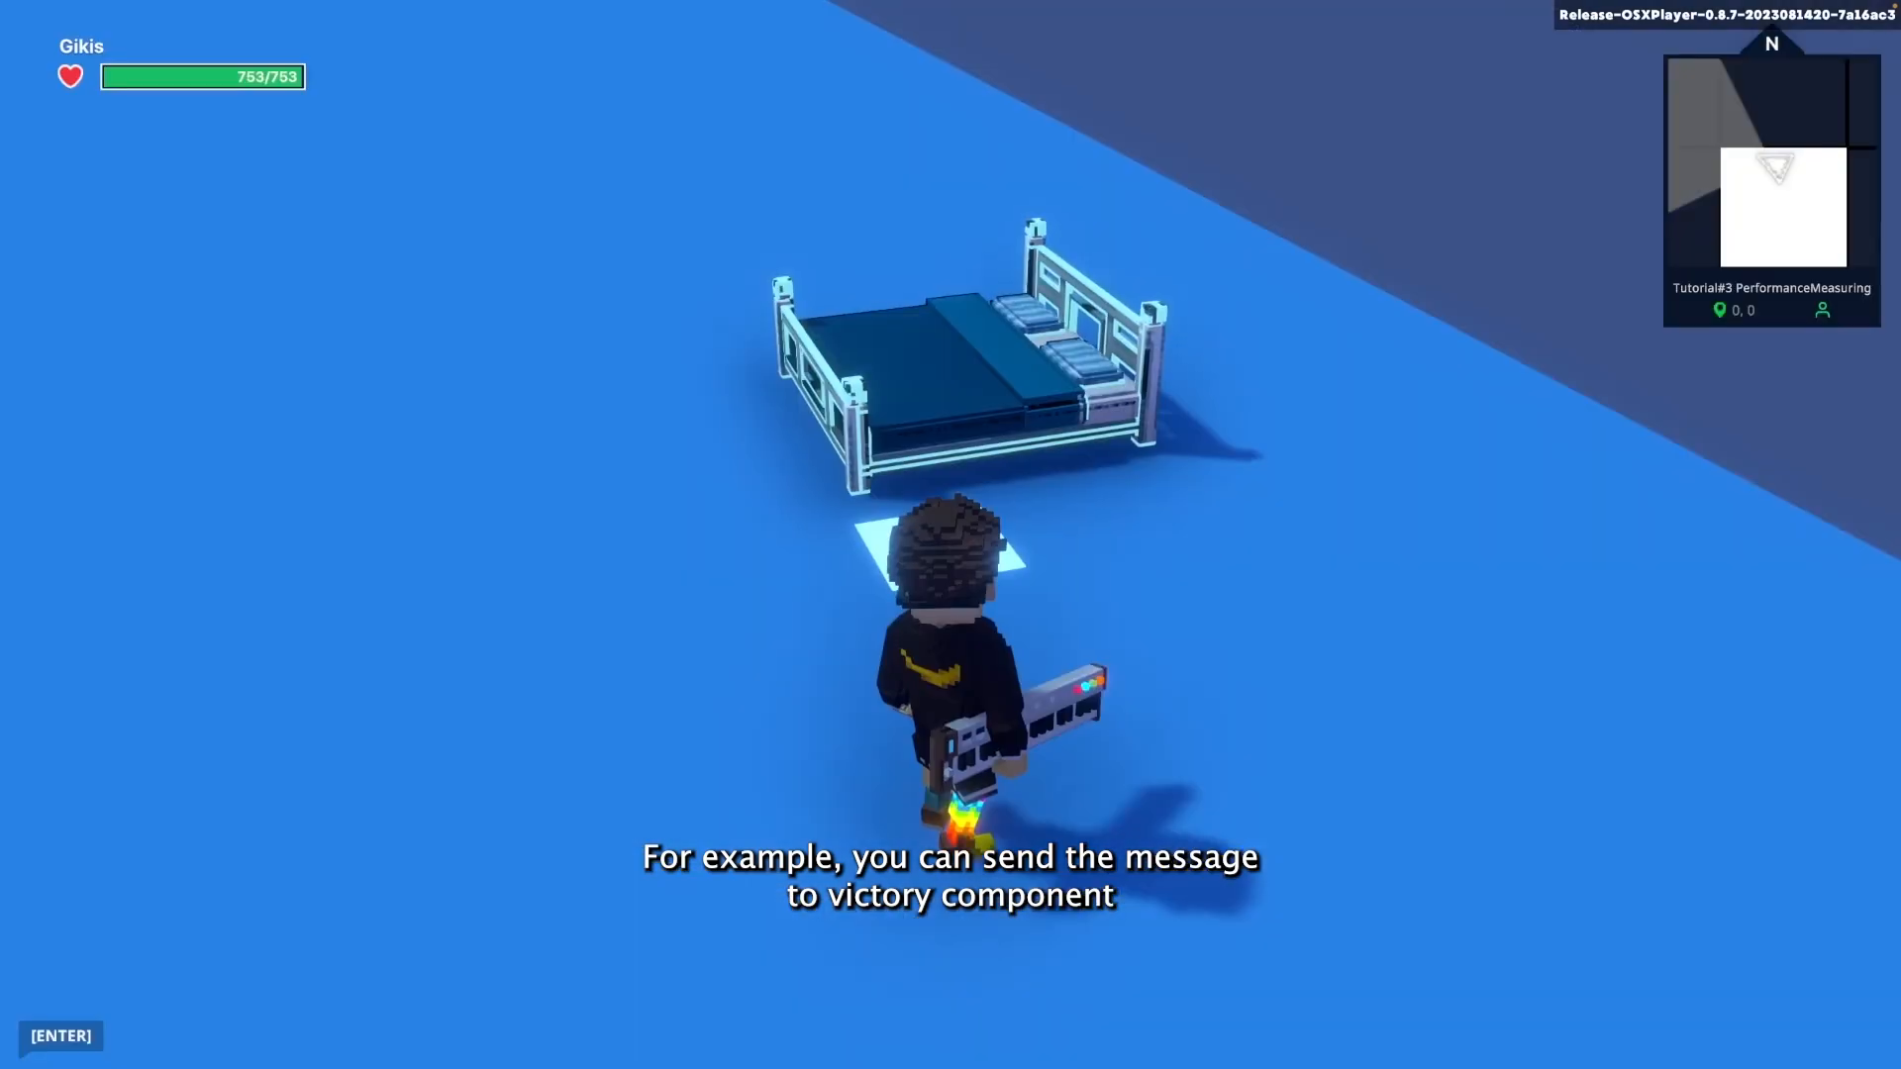
# Play-test the victory condition by walking to the bed and choosing to sleep
pyautogui.press('w')
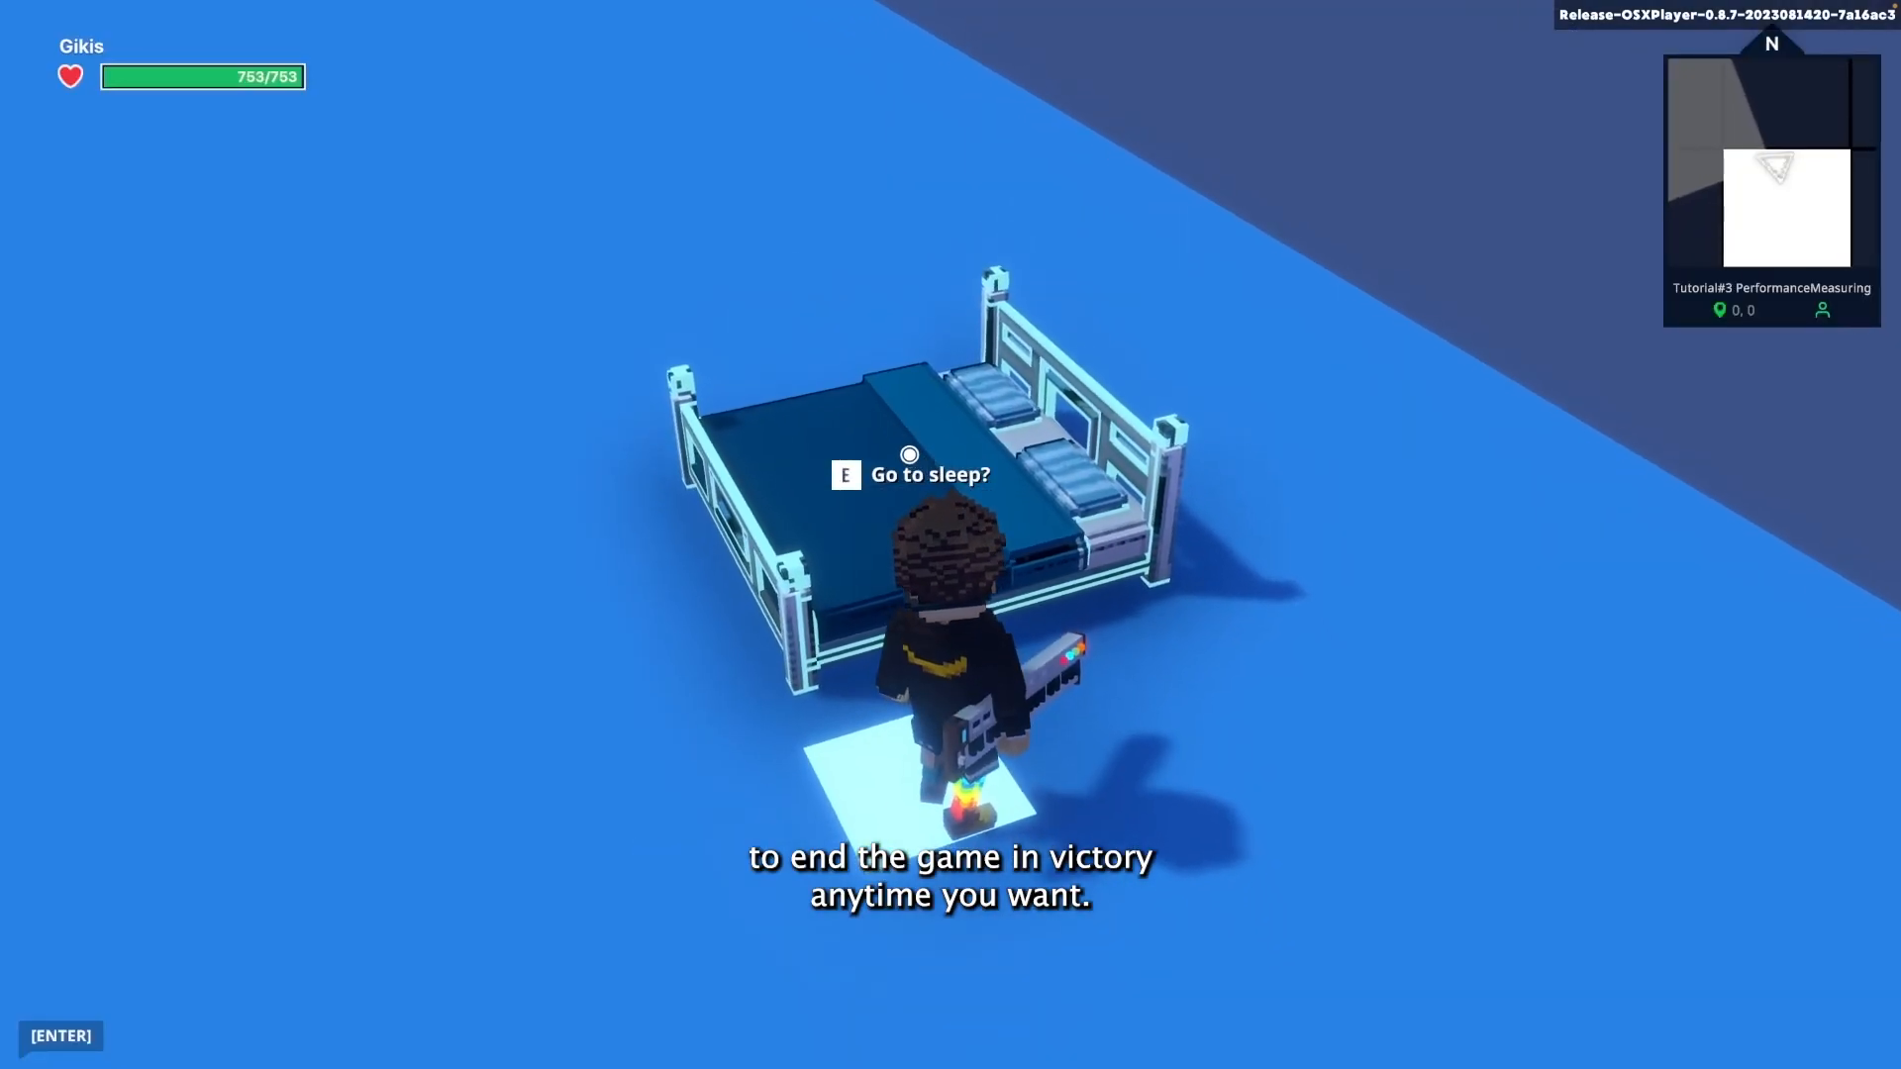
pyautogui.press('e')
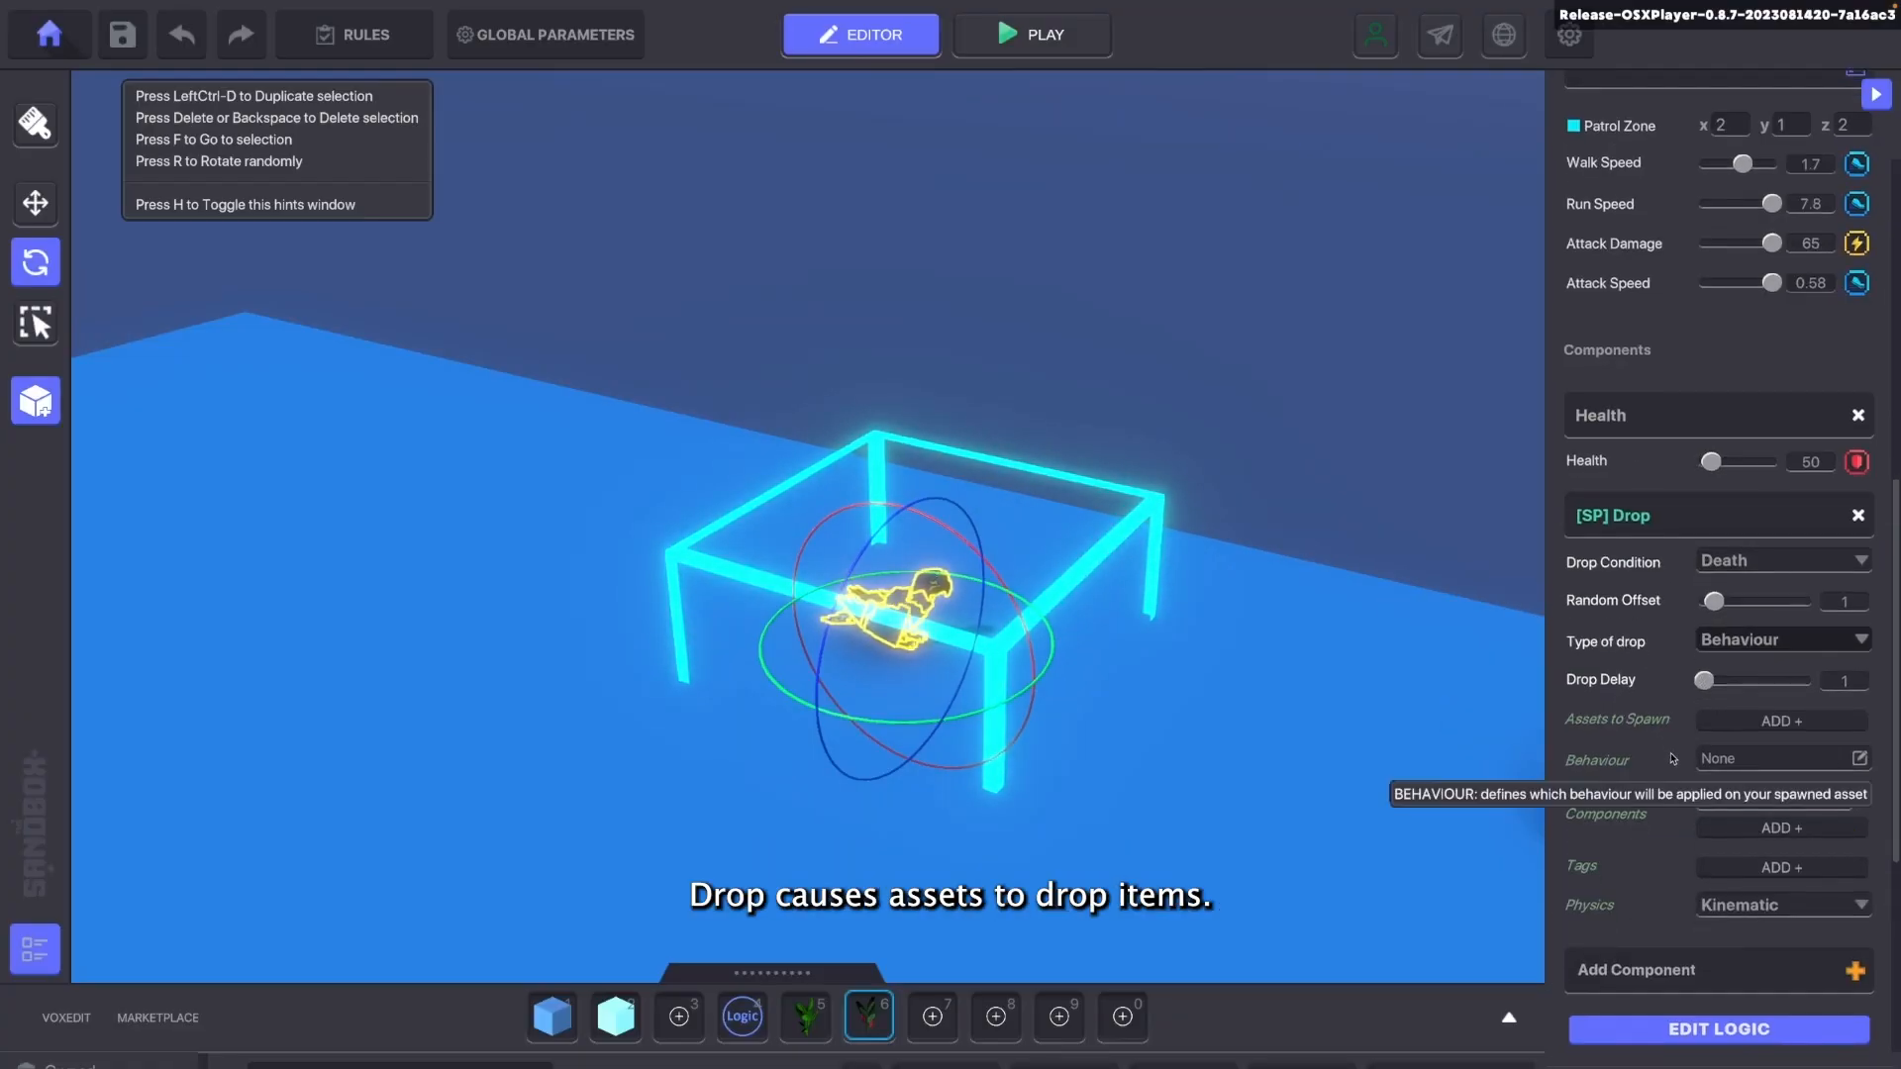
# Review the bird's single-player Drop component settings and start a play-test
pyautogui.scroll(-3, 1737, 693)
pyautogui.click(1777, 775)
pyautogui.click(987, 34)
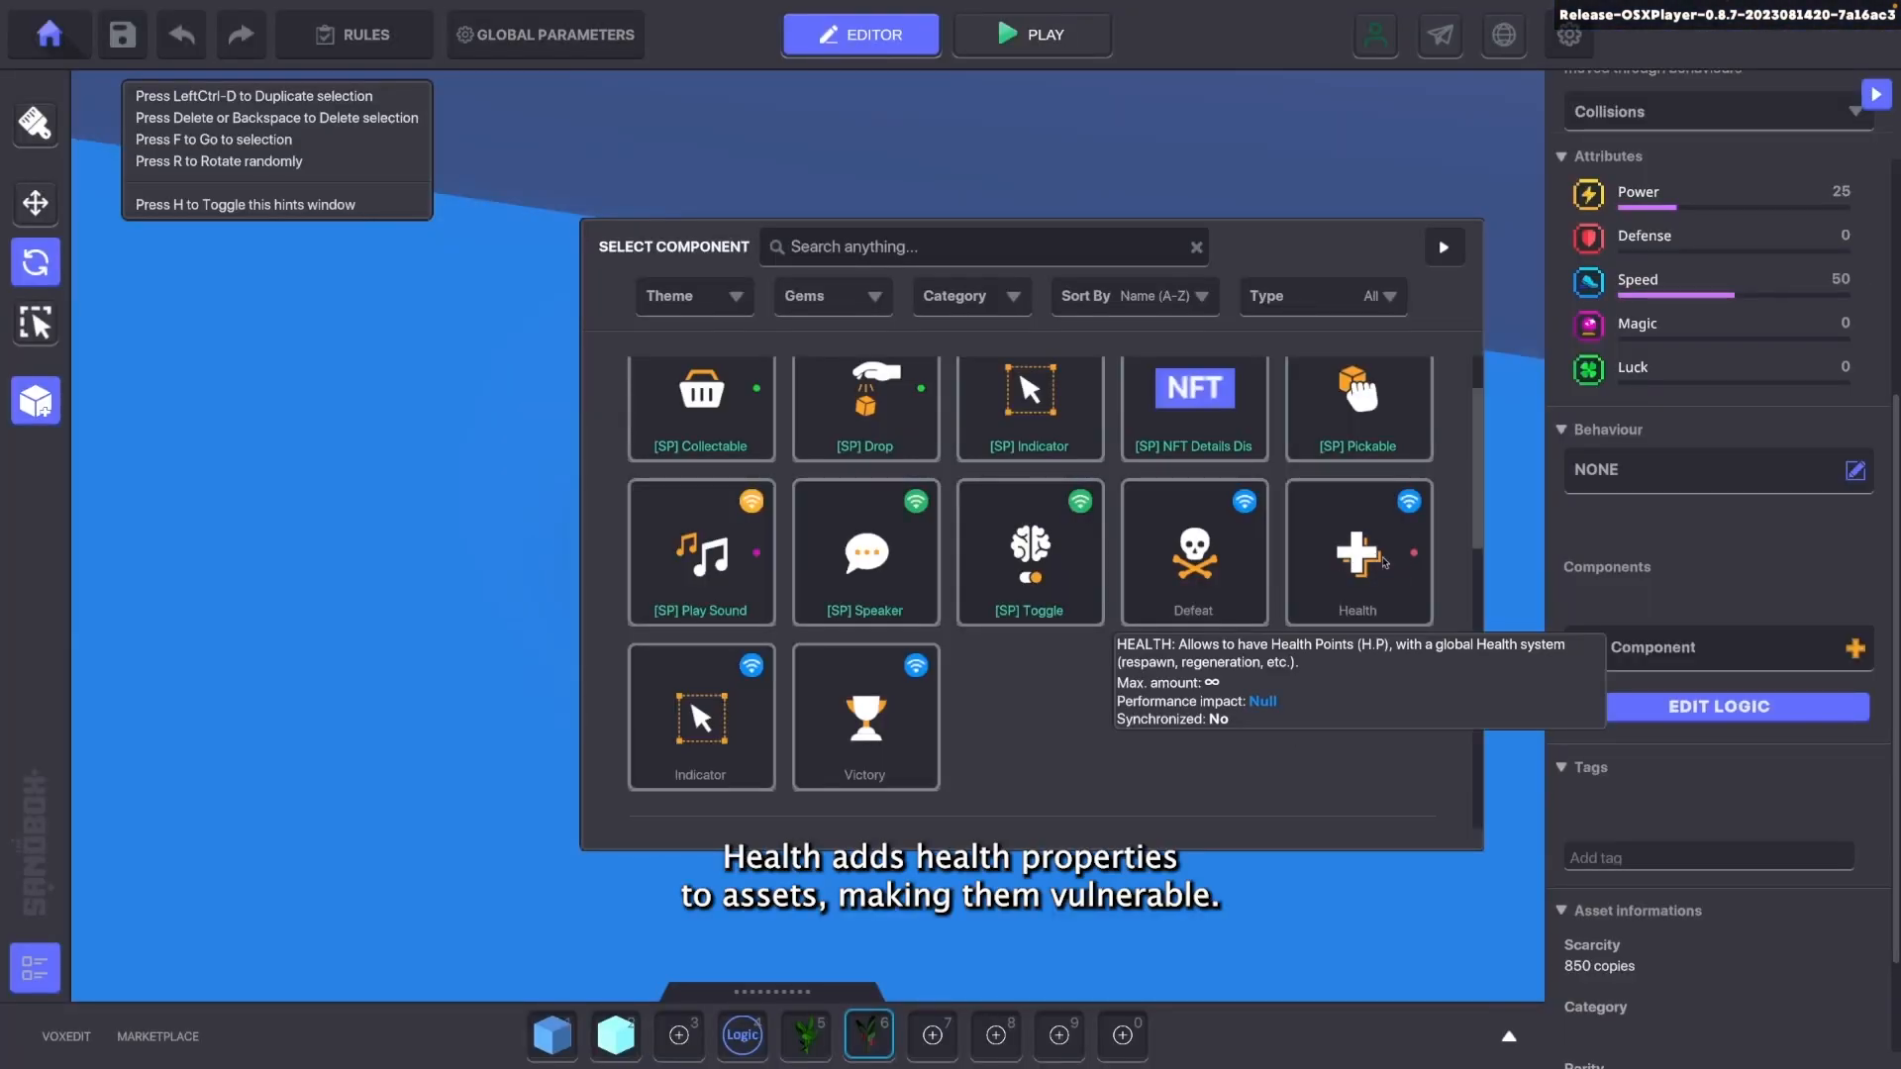
# Add the Health component to the selected asset, and bring the 128x128 NFT frame into focus
pyautogui.click(1383, 561)
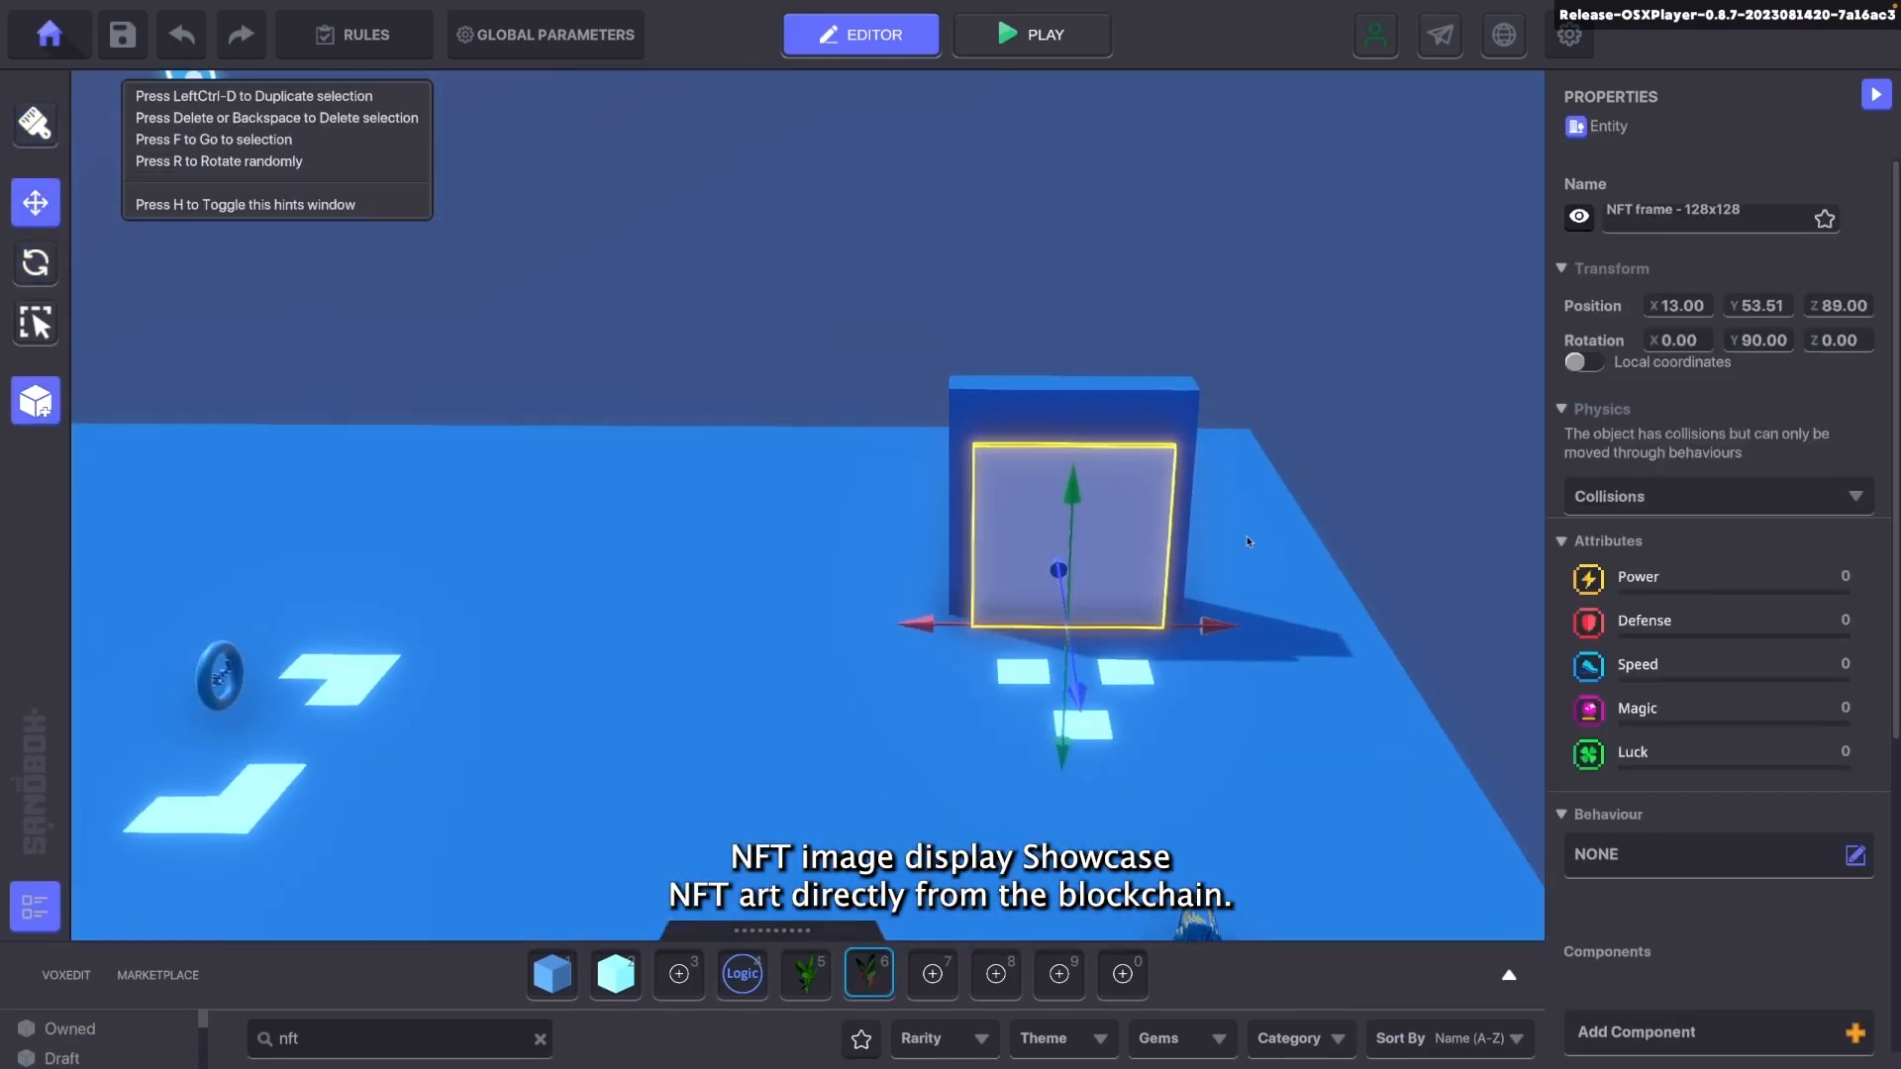
pyautogui.press('f')
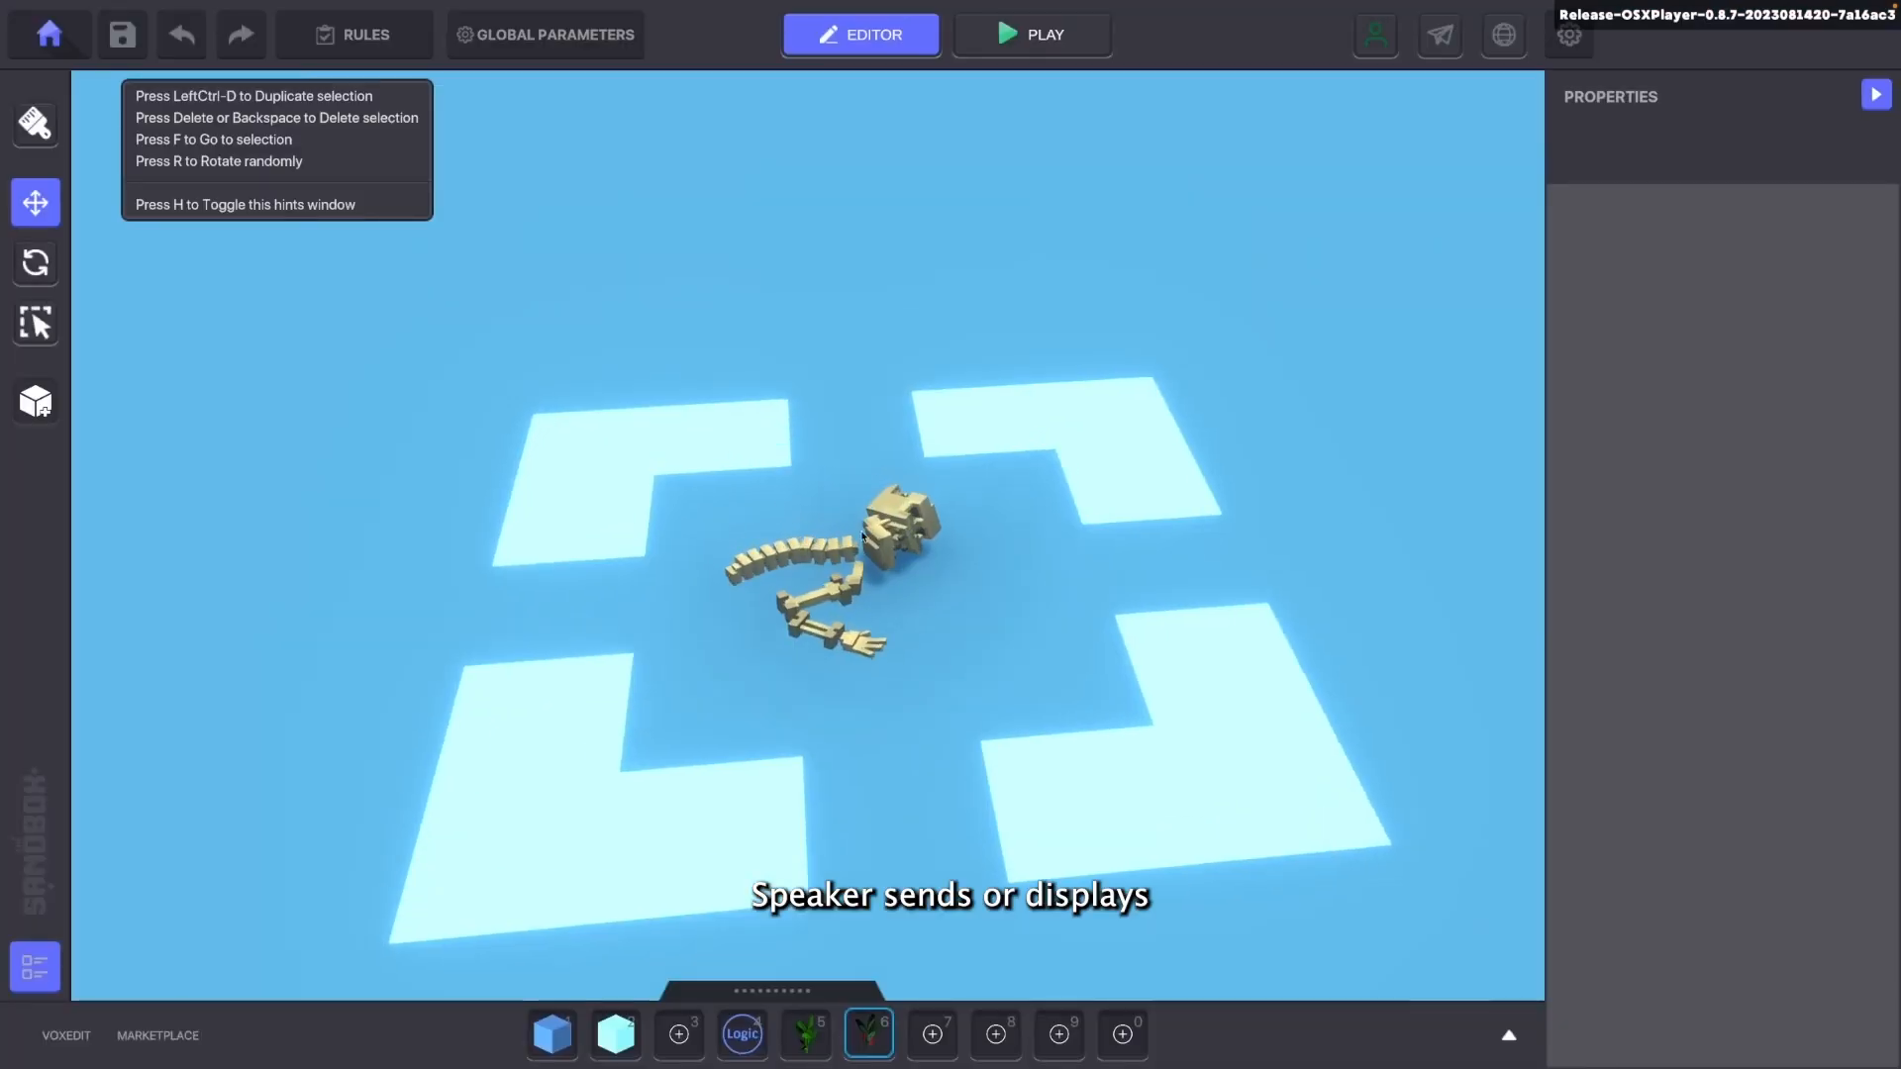
# Adjust the detection range of the skeleton's multiplayer Speaker in its logic and play-test it by approaching the skeleton
pyautogui.click(816, 539)
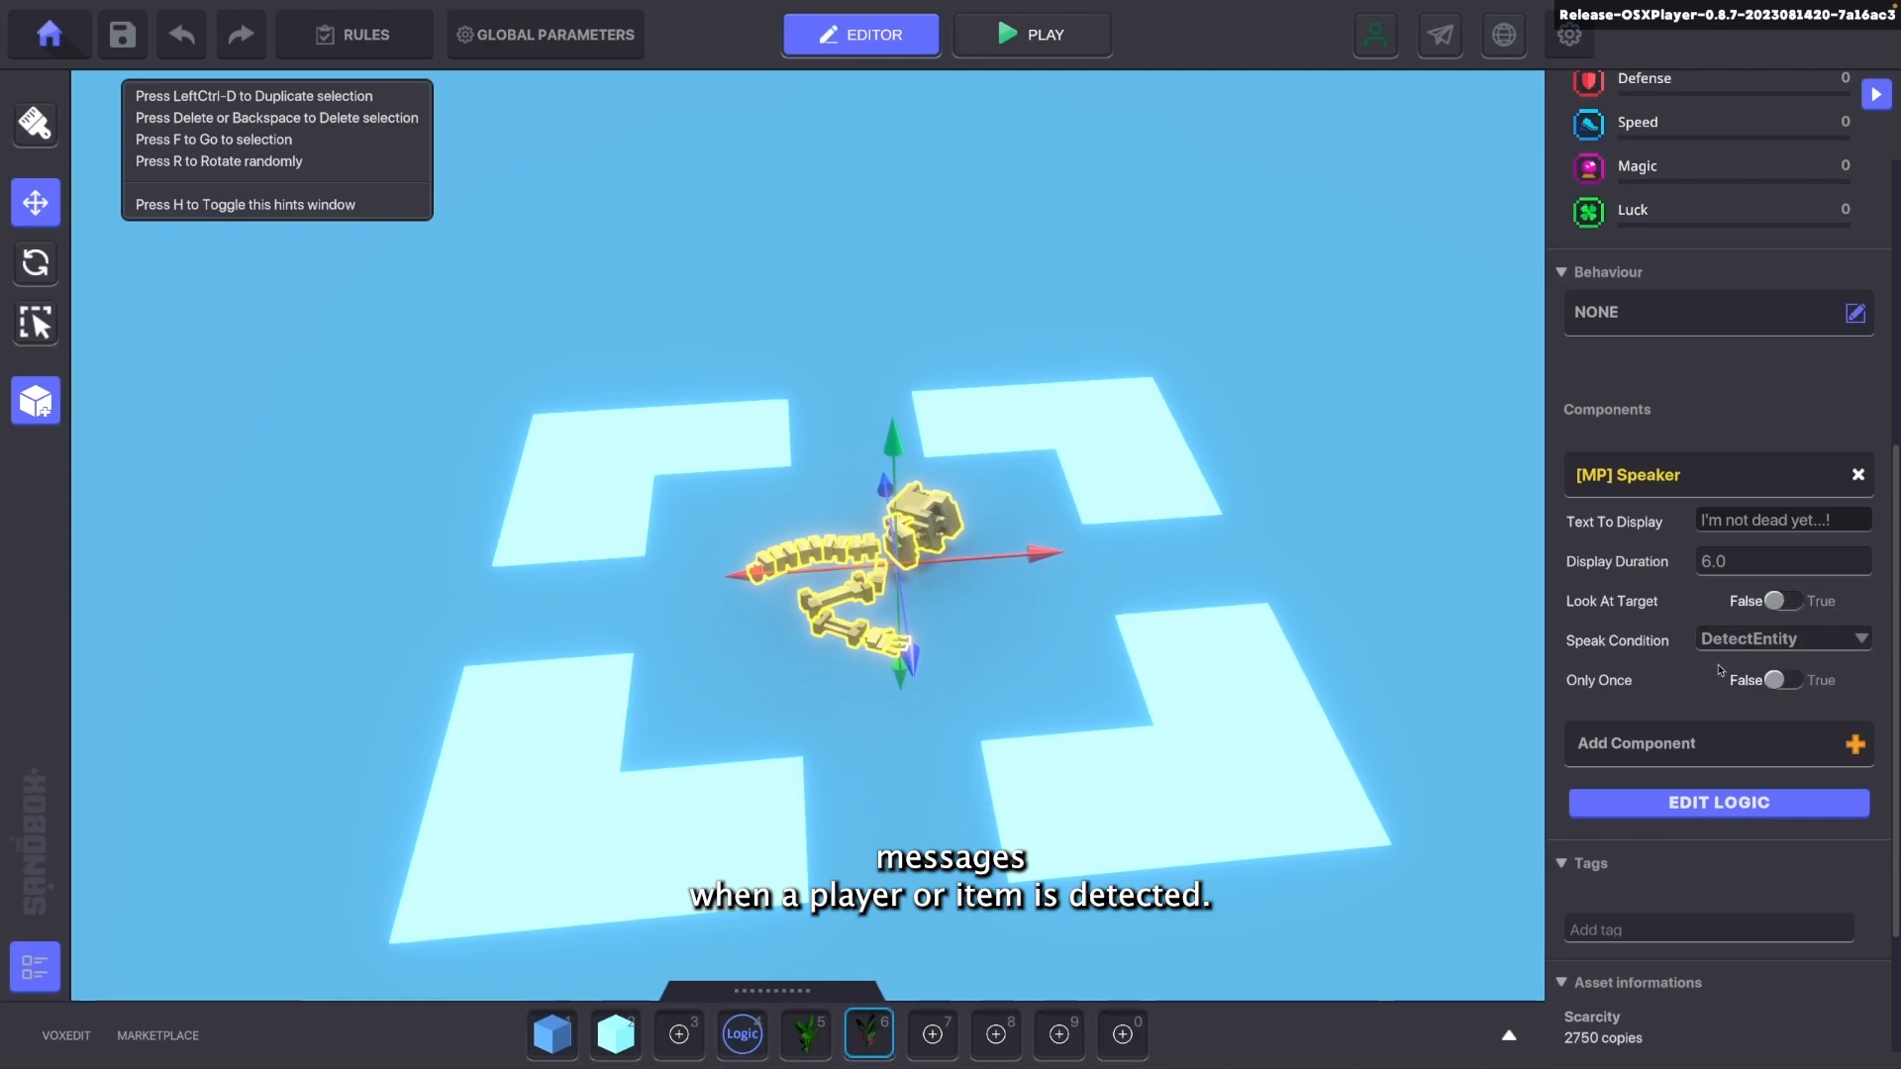
pyautogui.click(1680, 814)
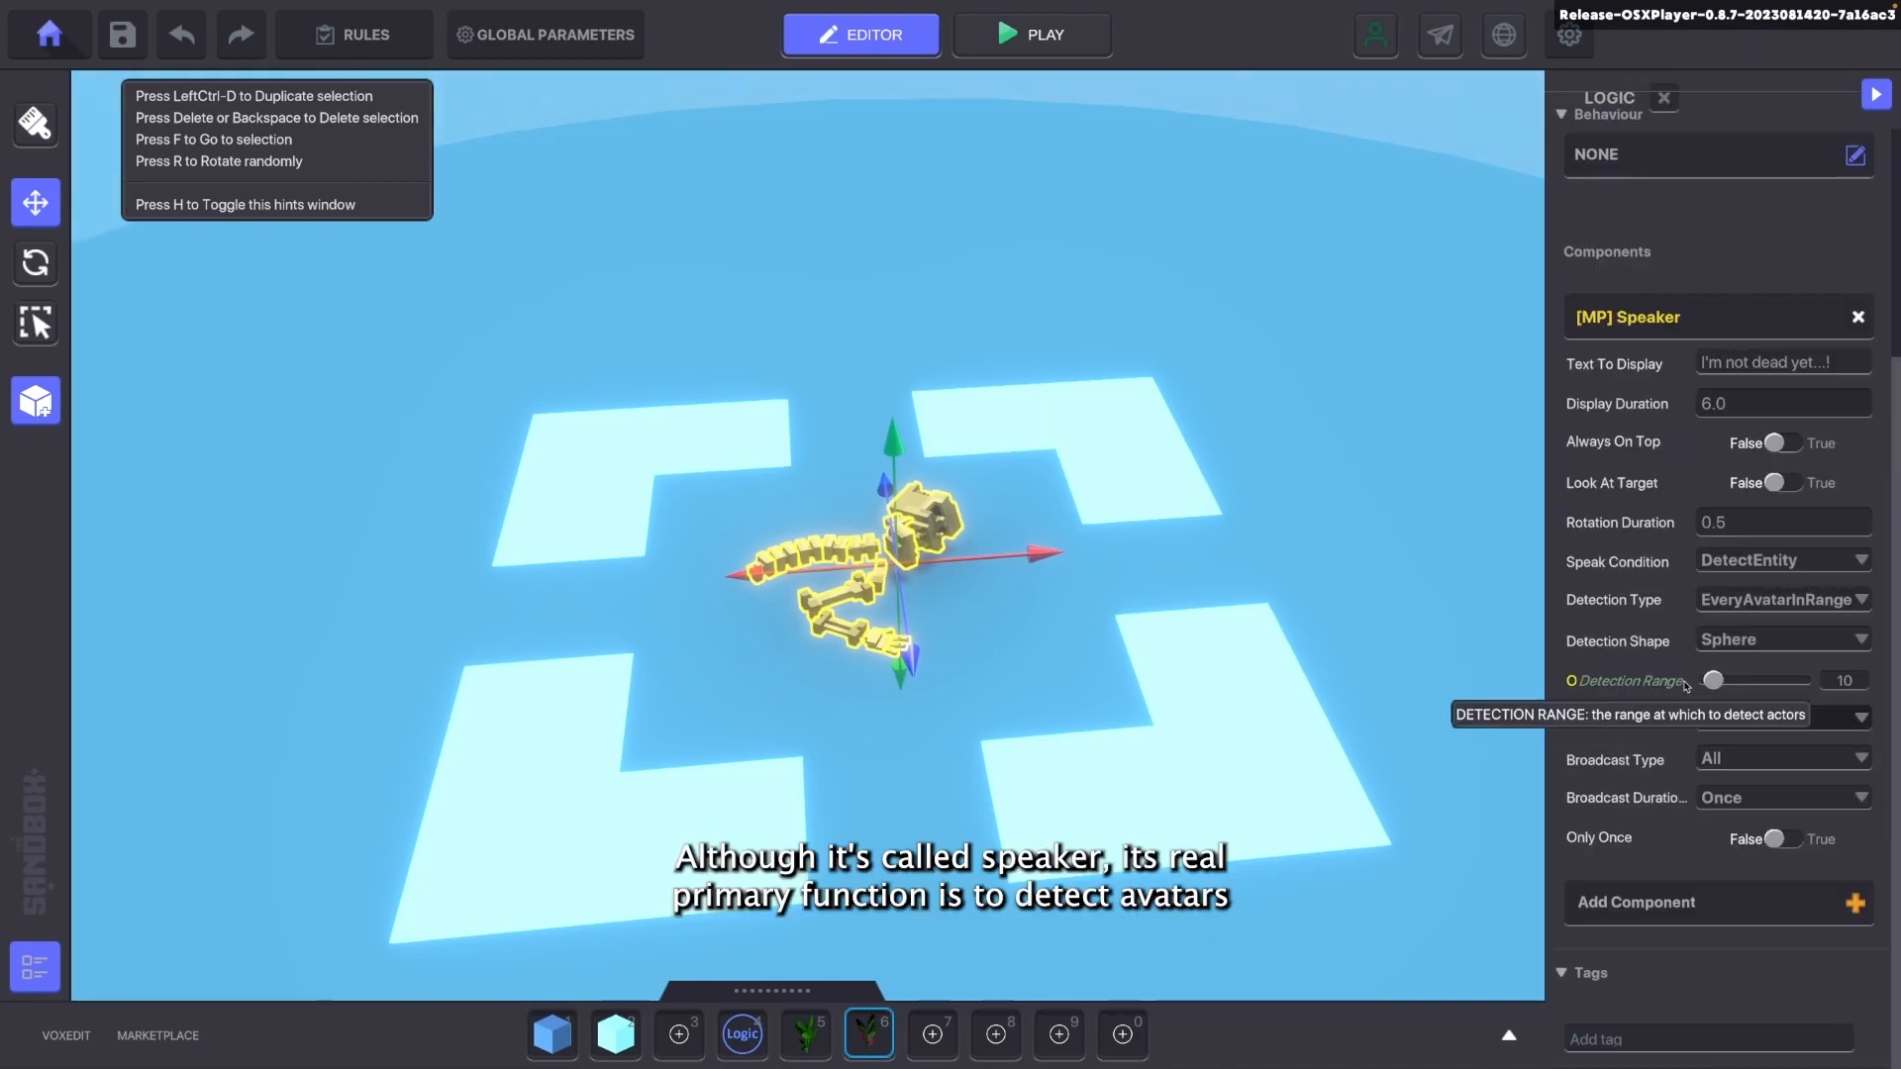
pyautogui.moveTo(1718, 681); pyautogui.dragTo(1711, 684)
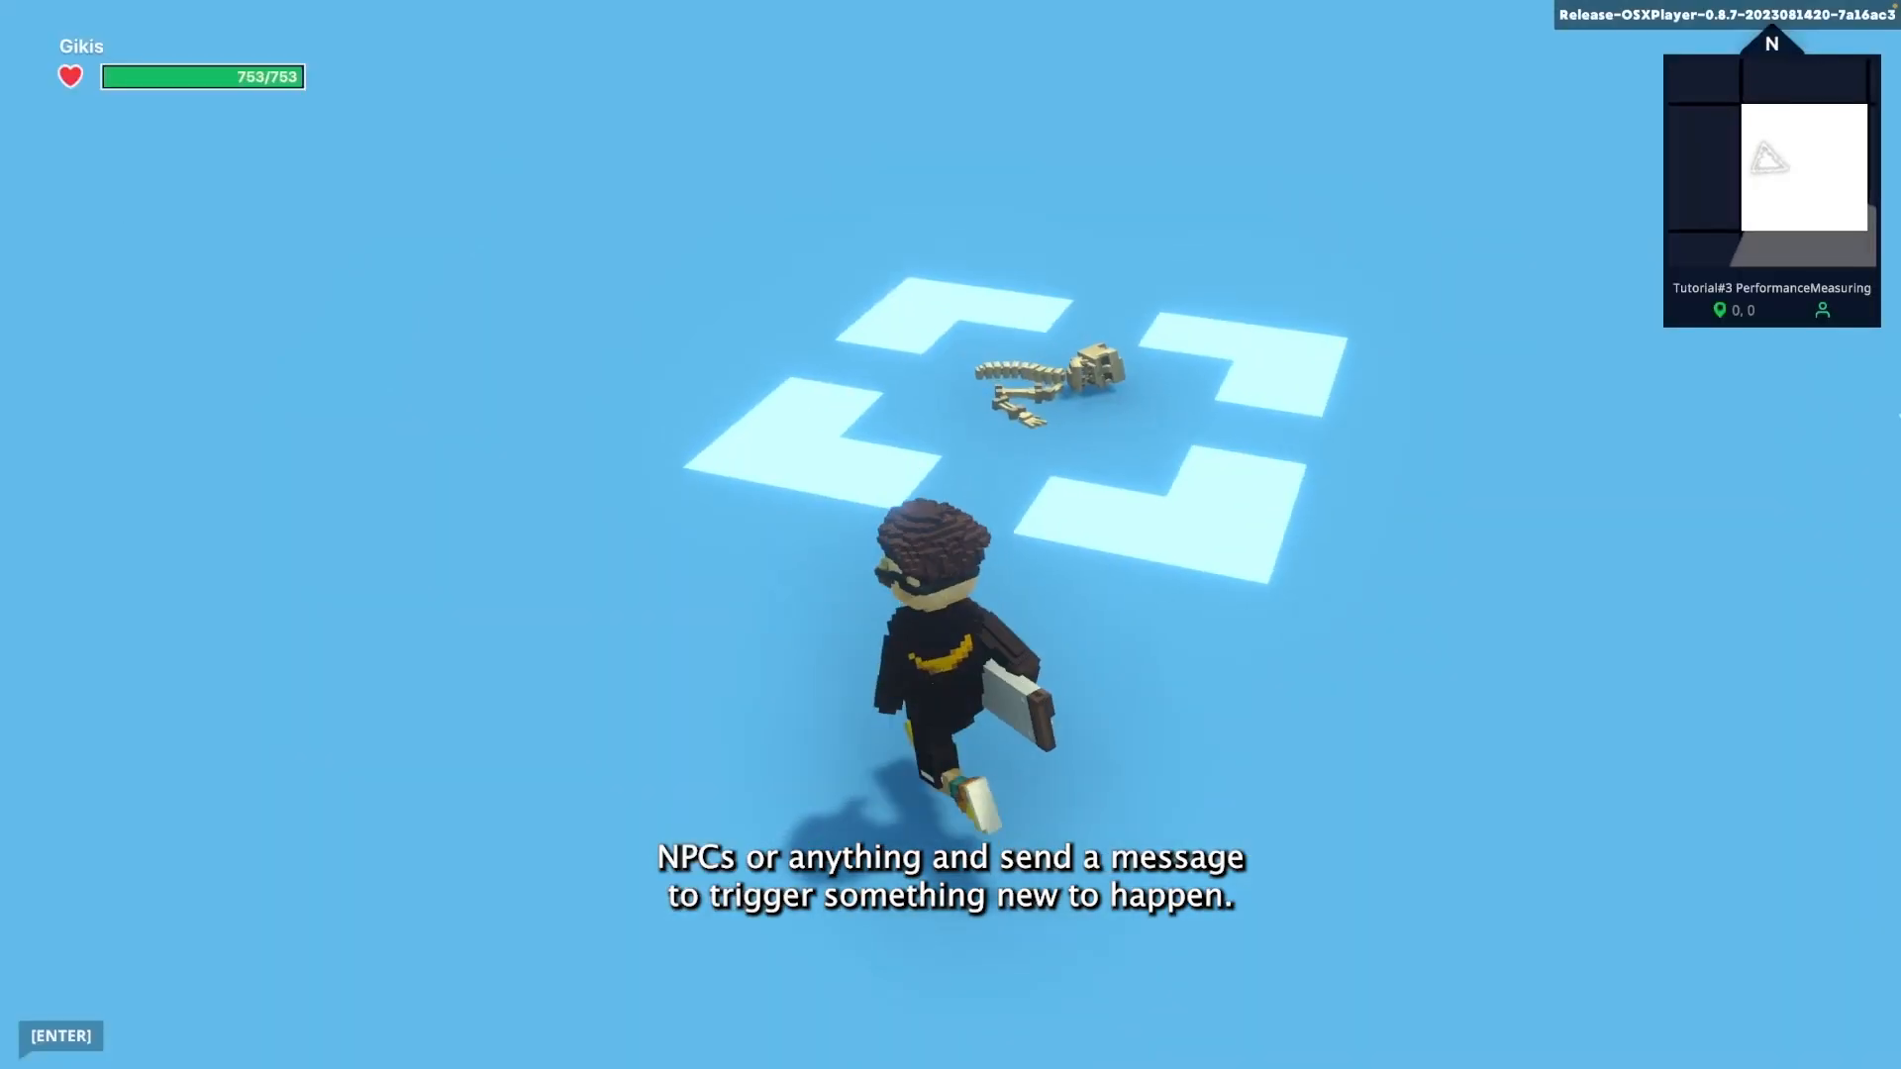
pyautogui.press('w')
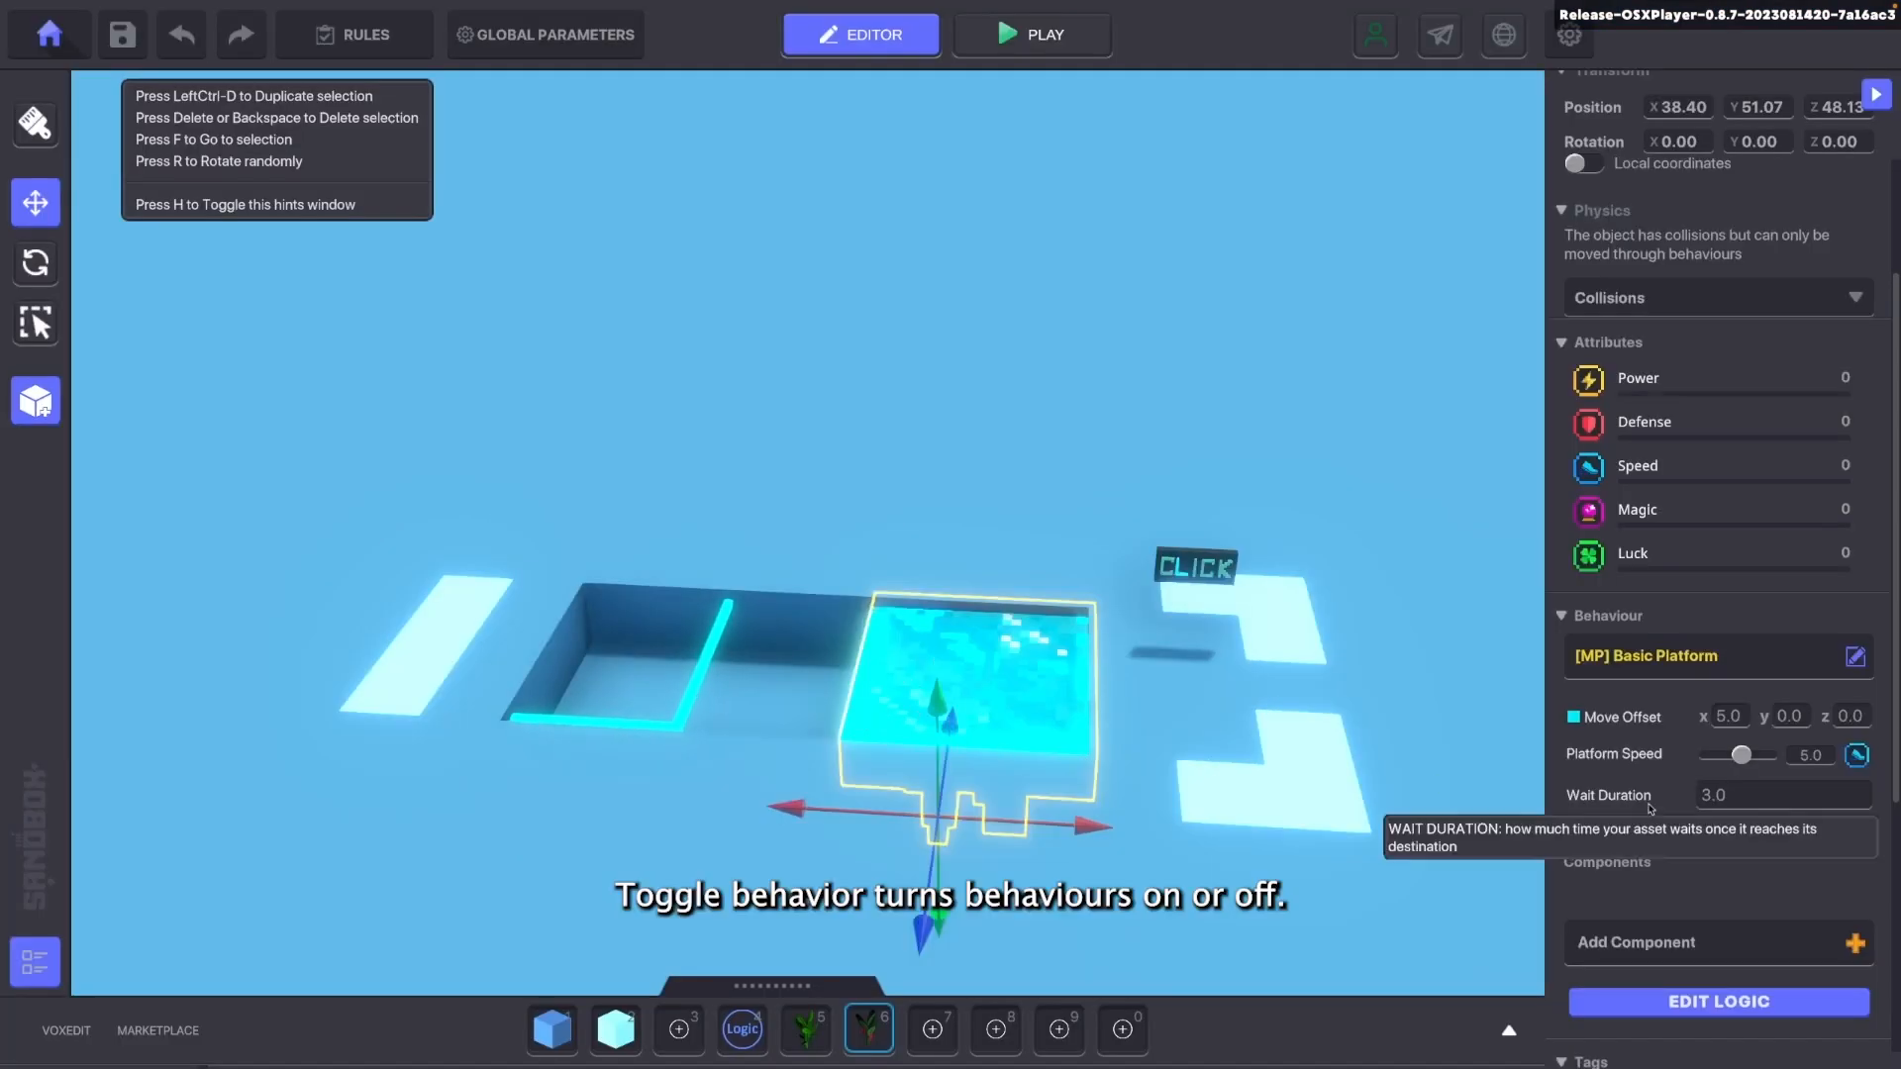
# Add the multiplayer Toggle component to the moving platform and create Move as its toggle message
pyautogui.scroll(-3, 1633, 882)
pyautogui.click(1680, 752)
pyautogui.click(1192, 594)
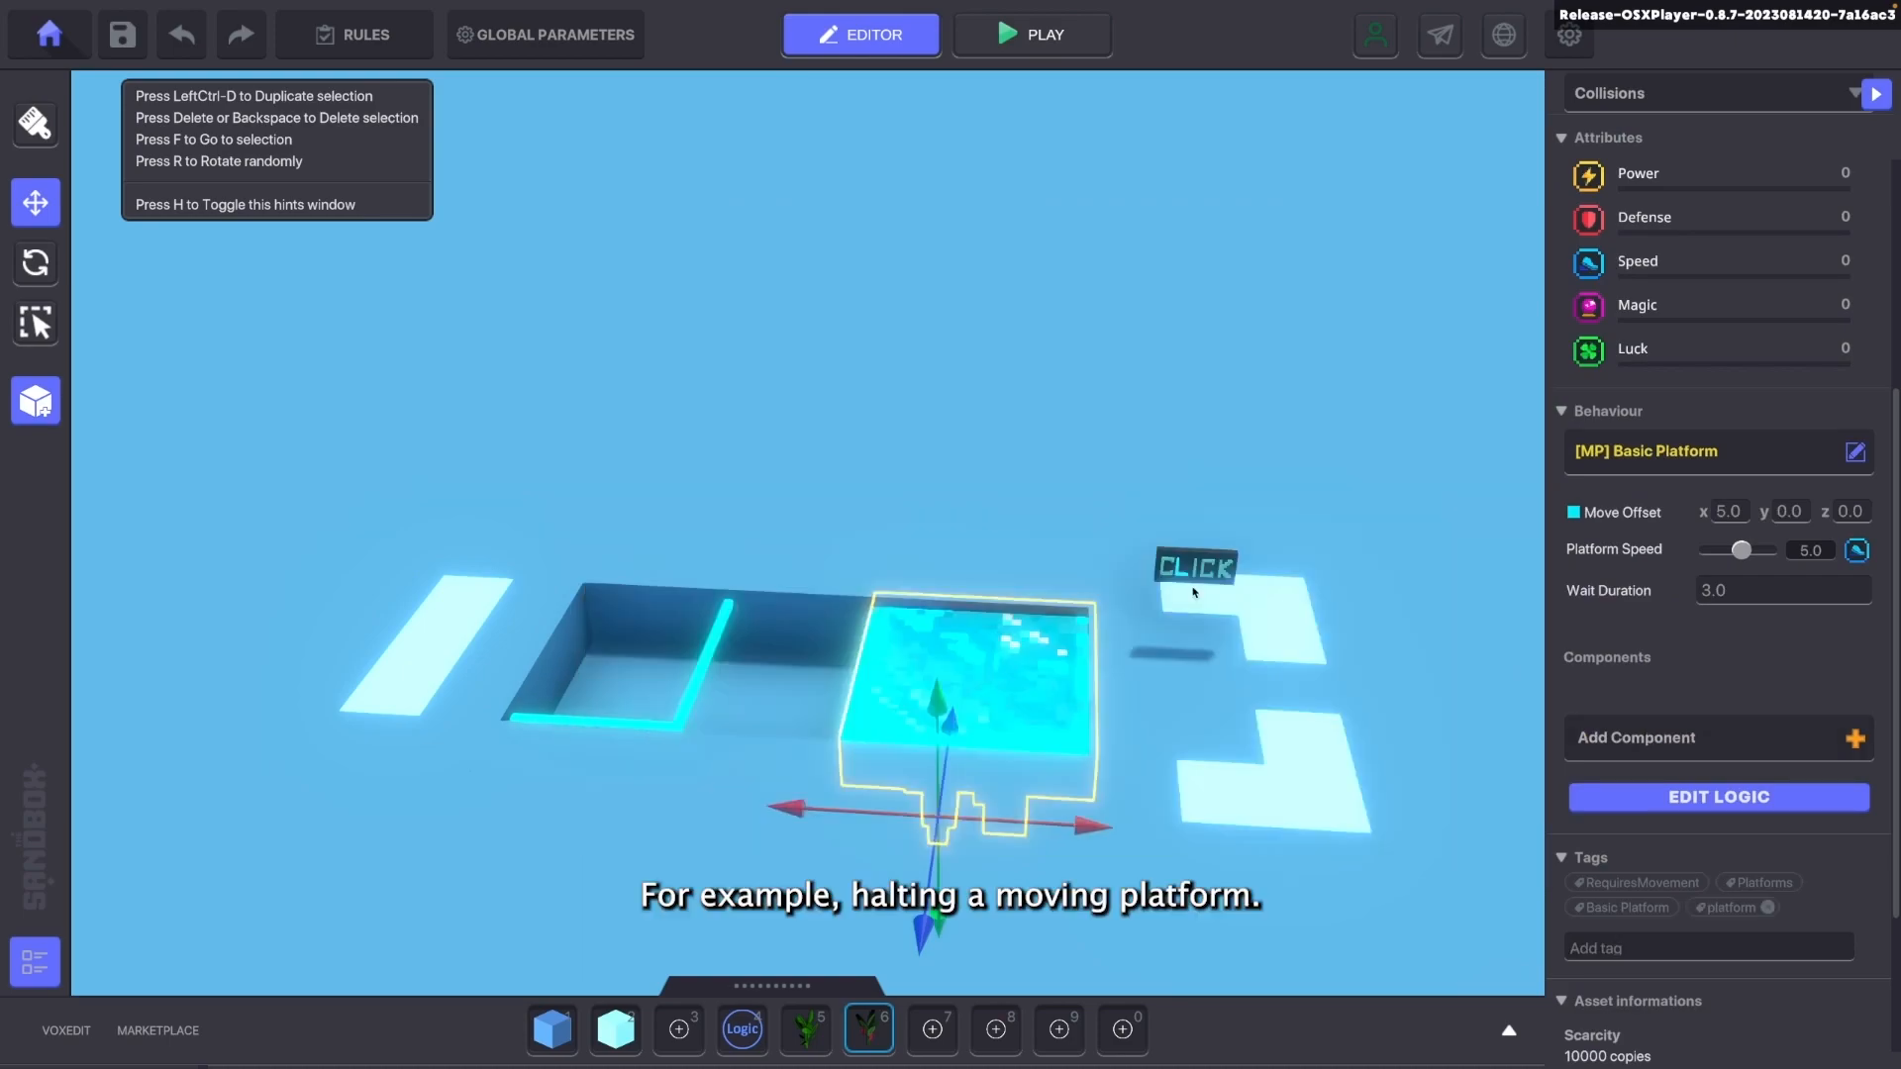
pyautogui.scroll(-2, 1713, 591)
pyautogui.click(1734, 715)
pyautogui.write('Move')
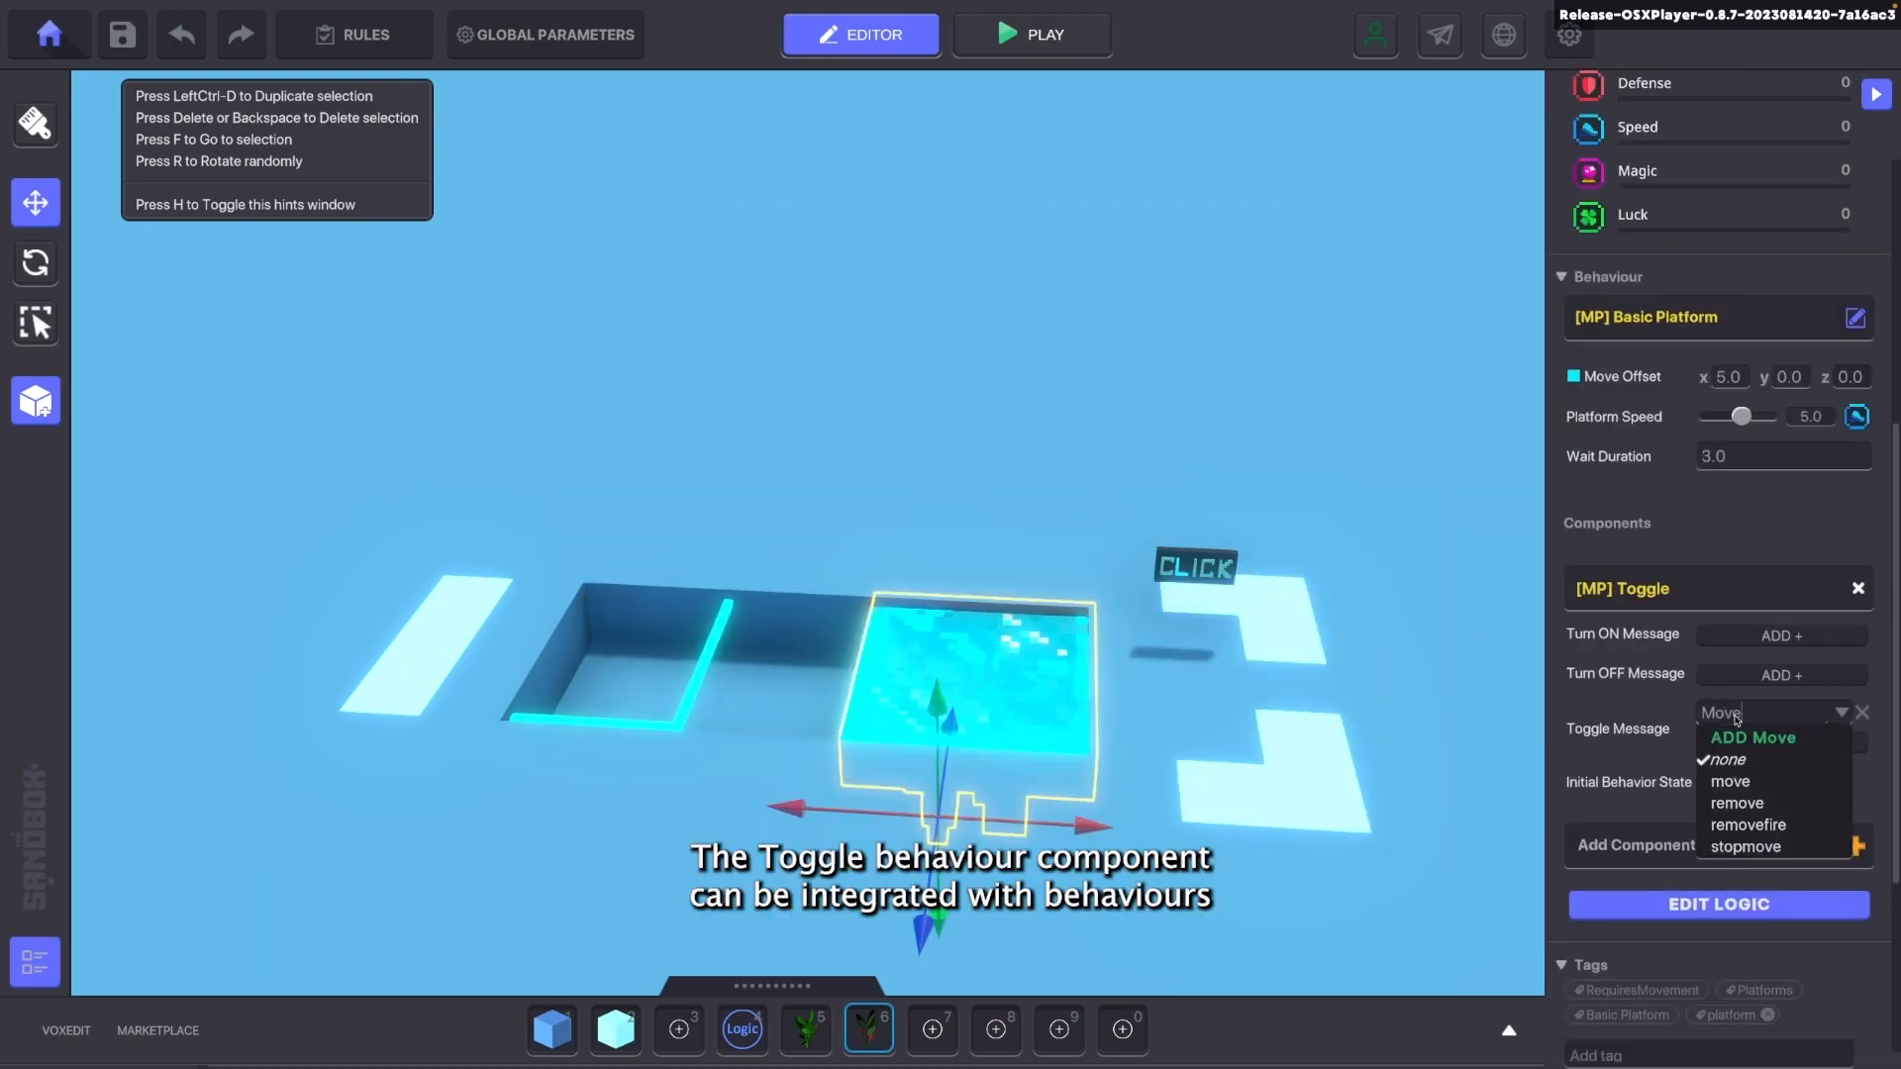
pyautogui.click(1744, 737)
# Assign the multiplayer Message Broadcaster behaviour to the CLICK button and set its message to send to Move
pyautogui.click(1200, 569)
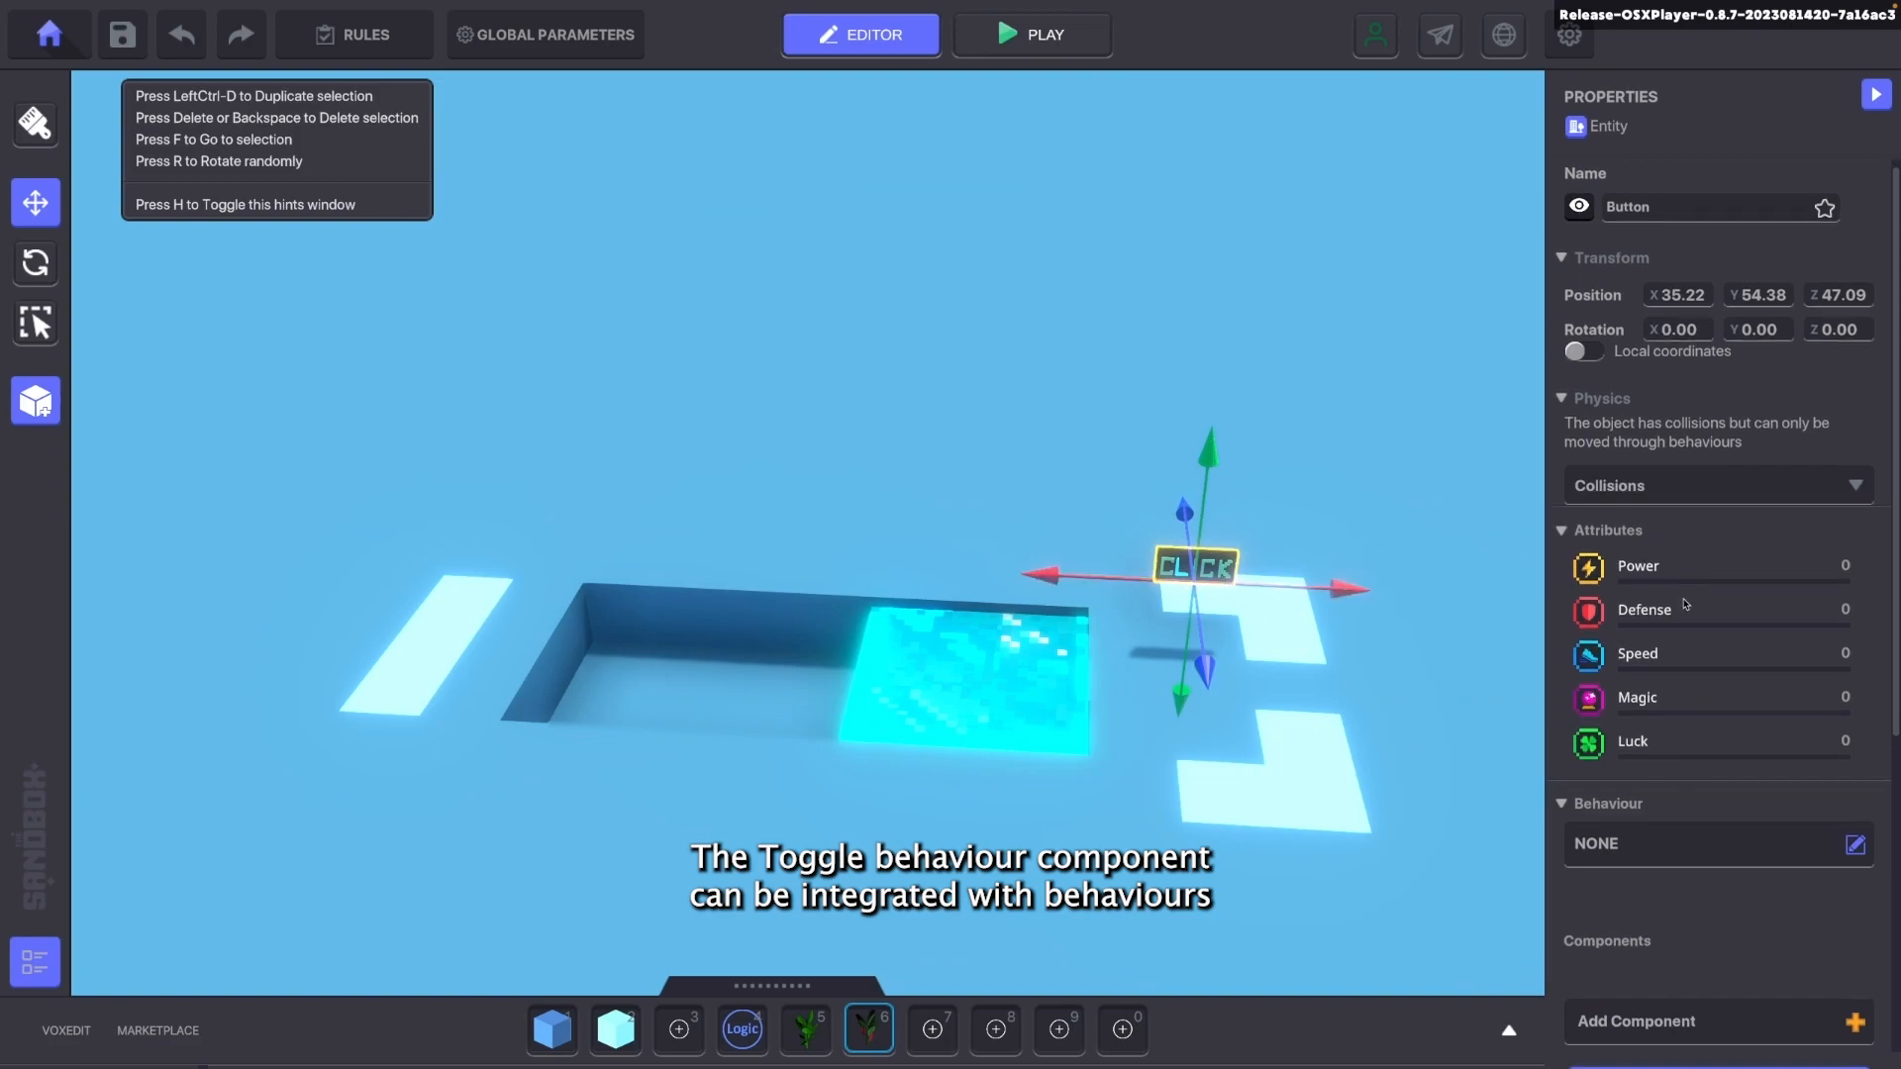
pyautogui.click(1637, 842)
pyautogui.click(1364, 589)
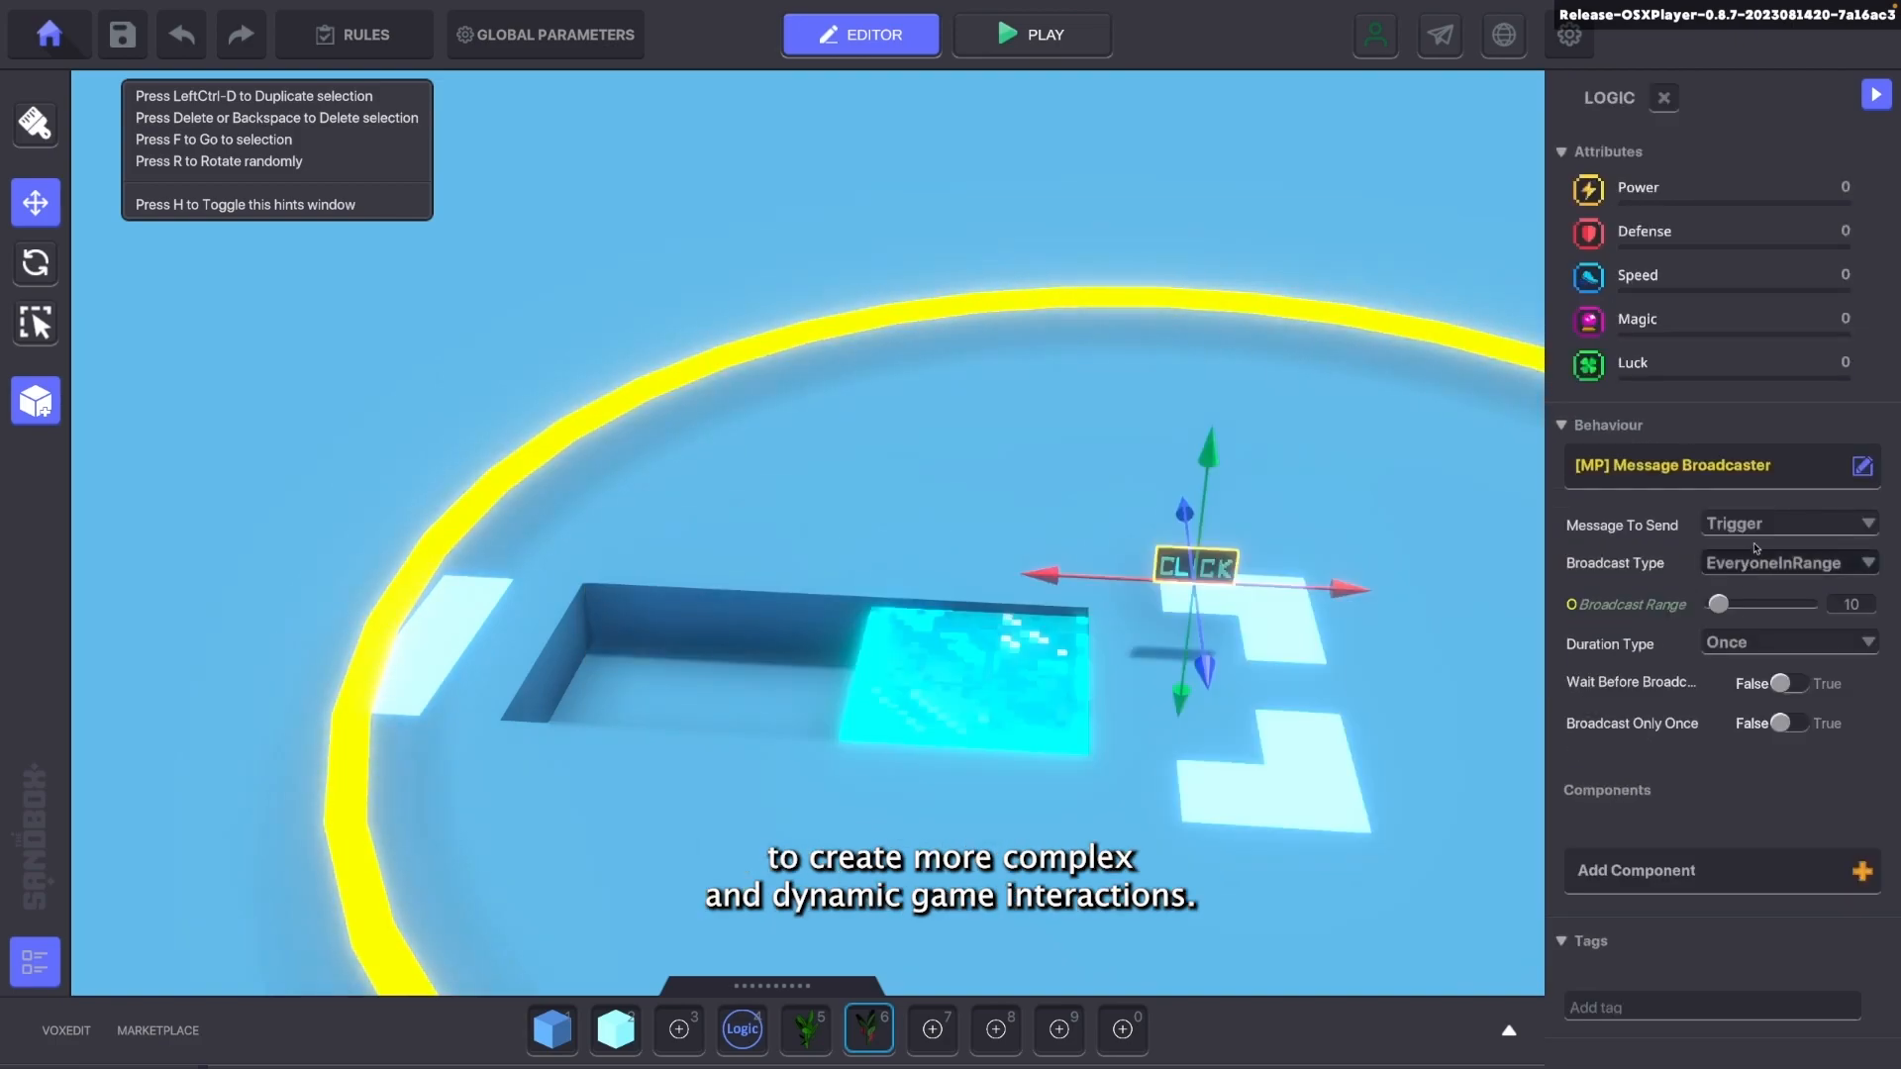
pyautogui.click(1770, 525)
pyautogui.write('Move')
pyautogui.click(1757, 548)
# Set the button's broadcast type to SpecificTagsInRange with range 12 and tag platform, and make it wait for a required message
pyautogui.click(1782, 562)
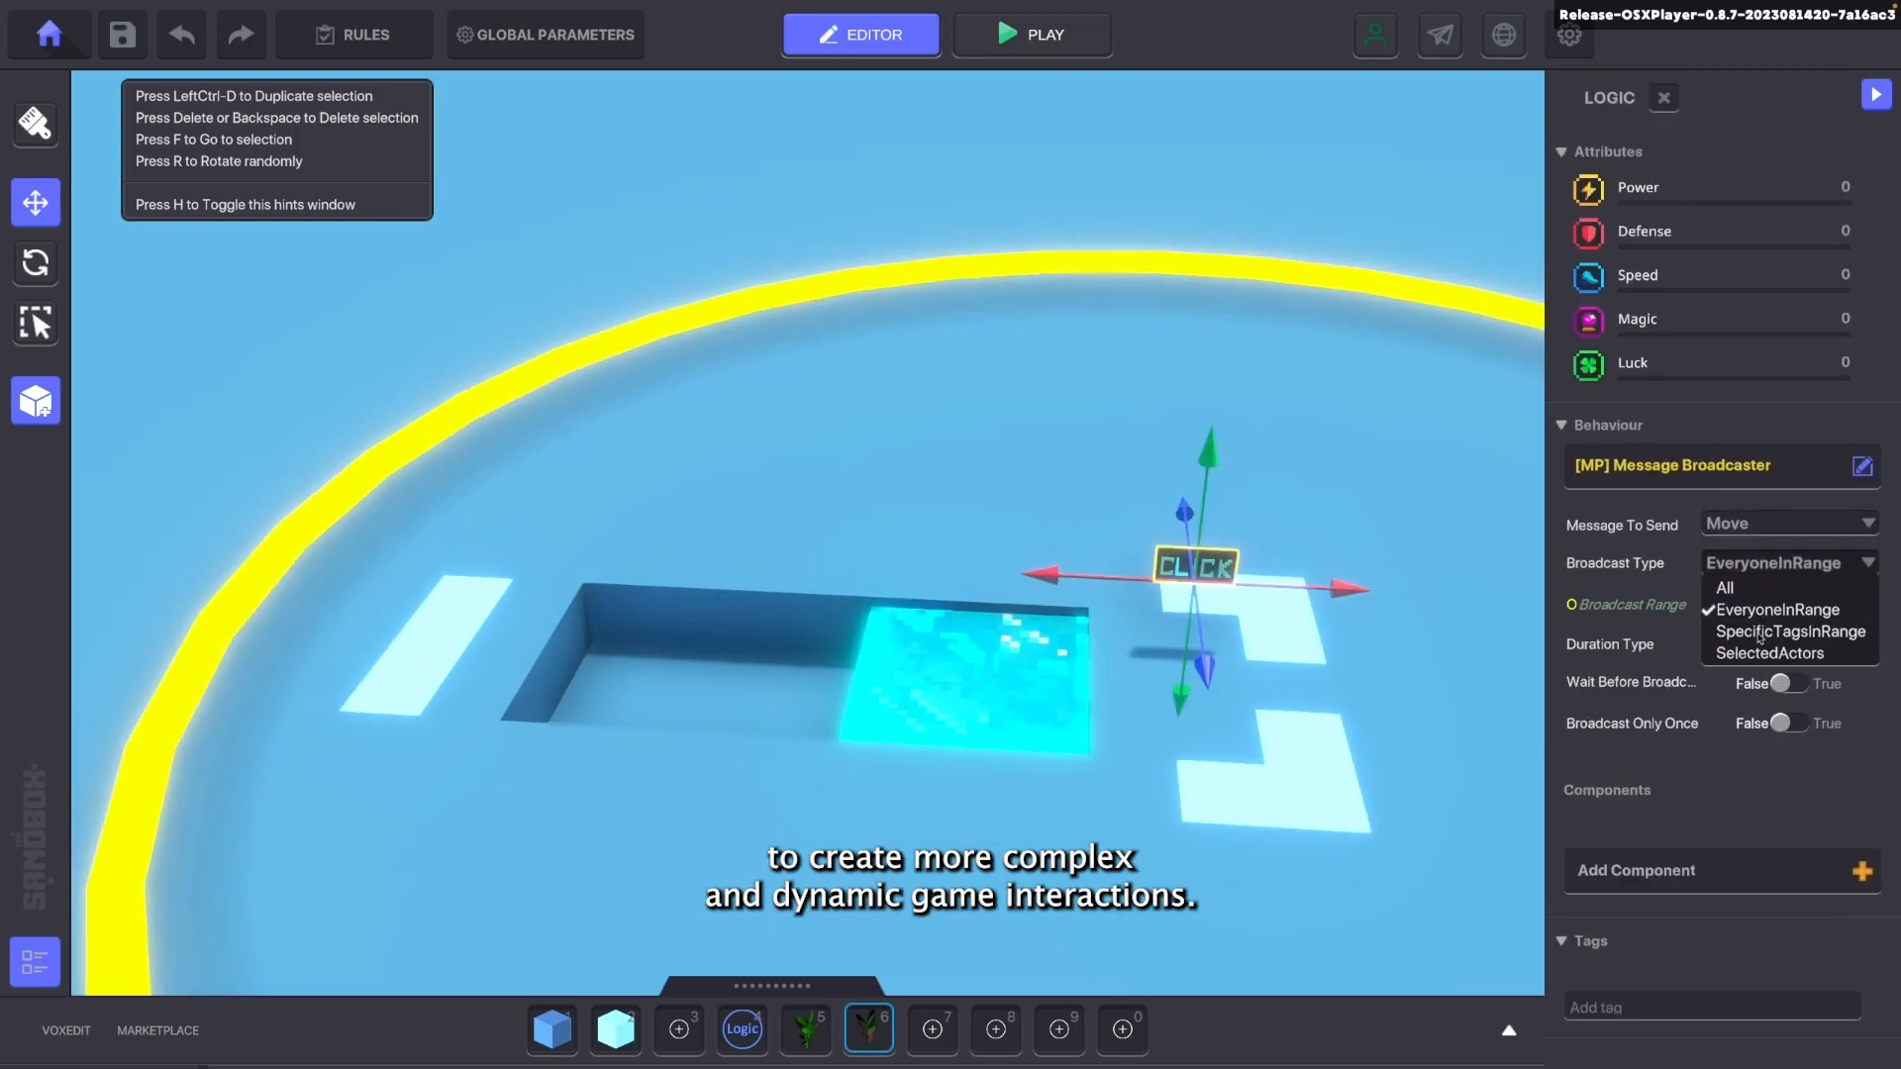
pyautogui.click(1742, 636)
pyautogui.click(1782, 752)
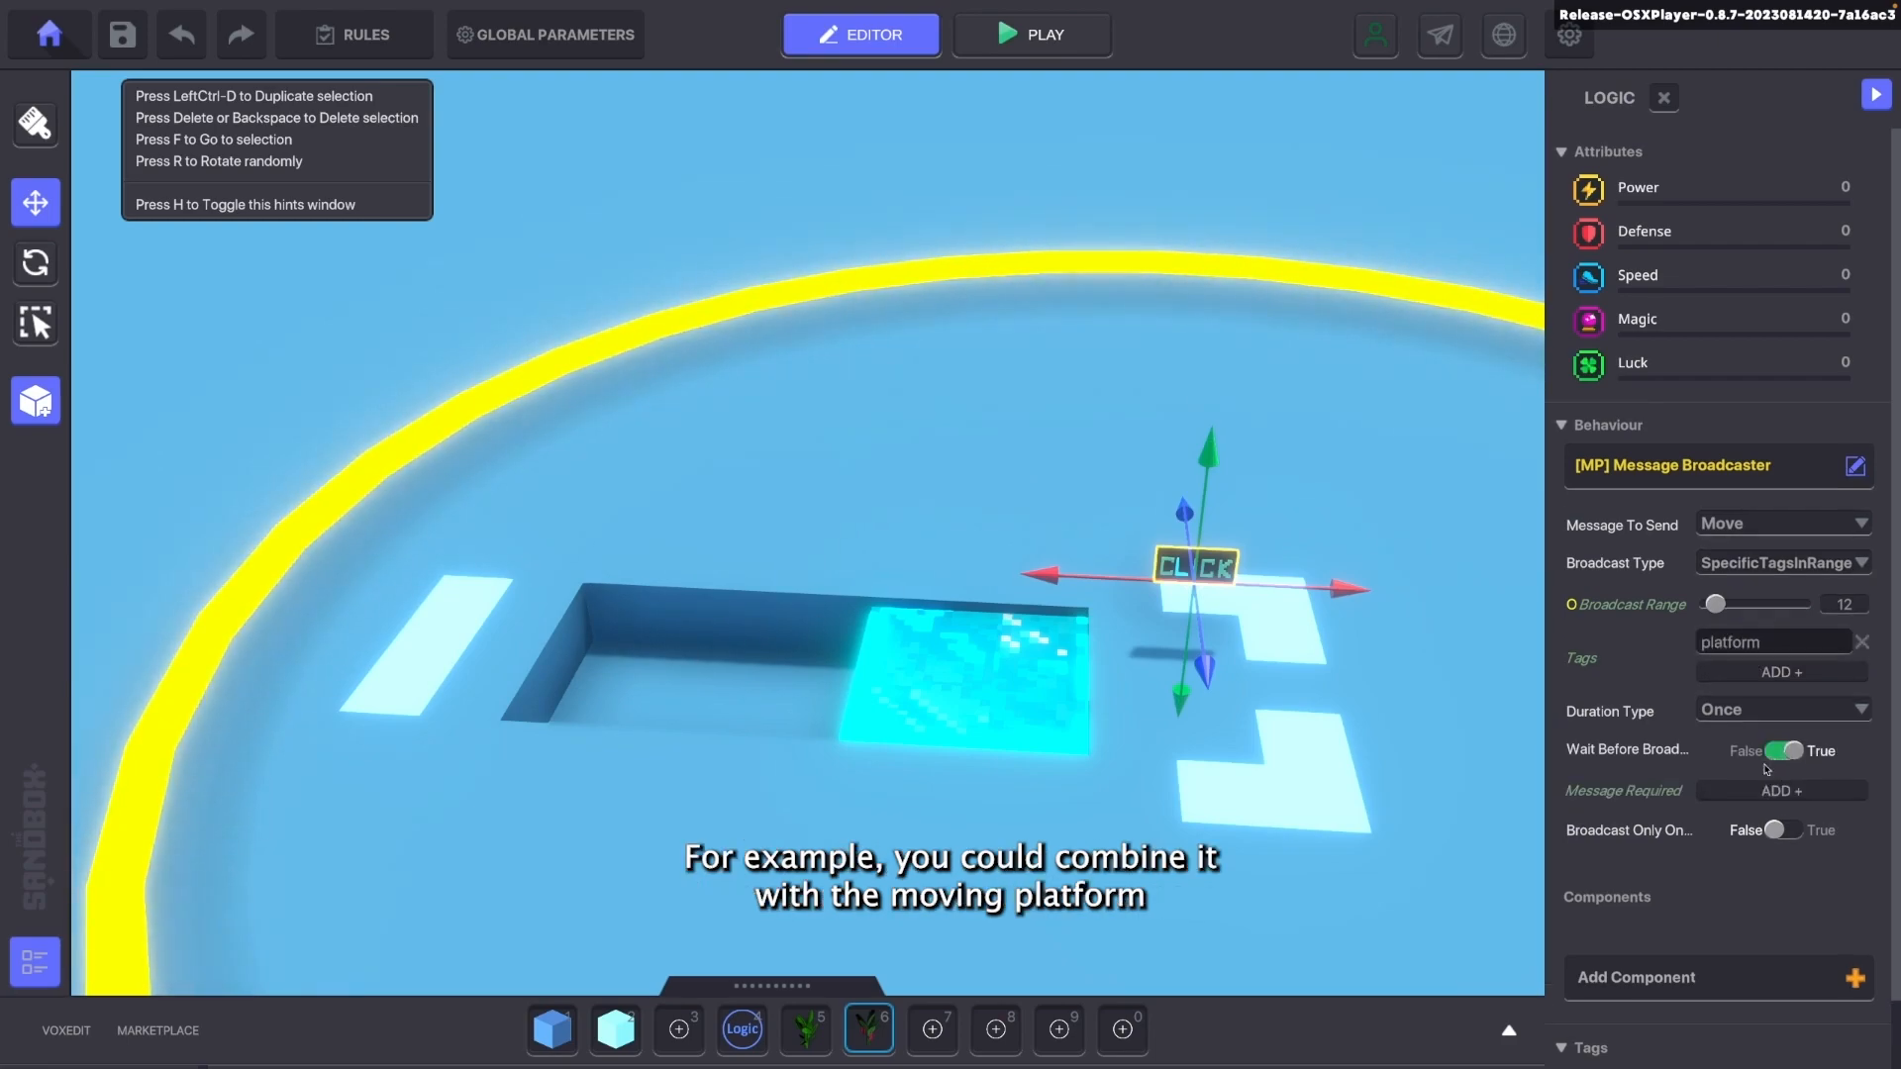
pyautogui.click(1749, 789)
pyautogui.write('In')
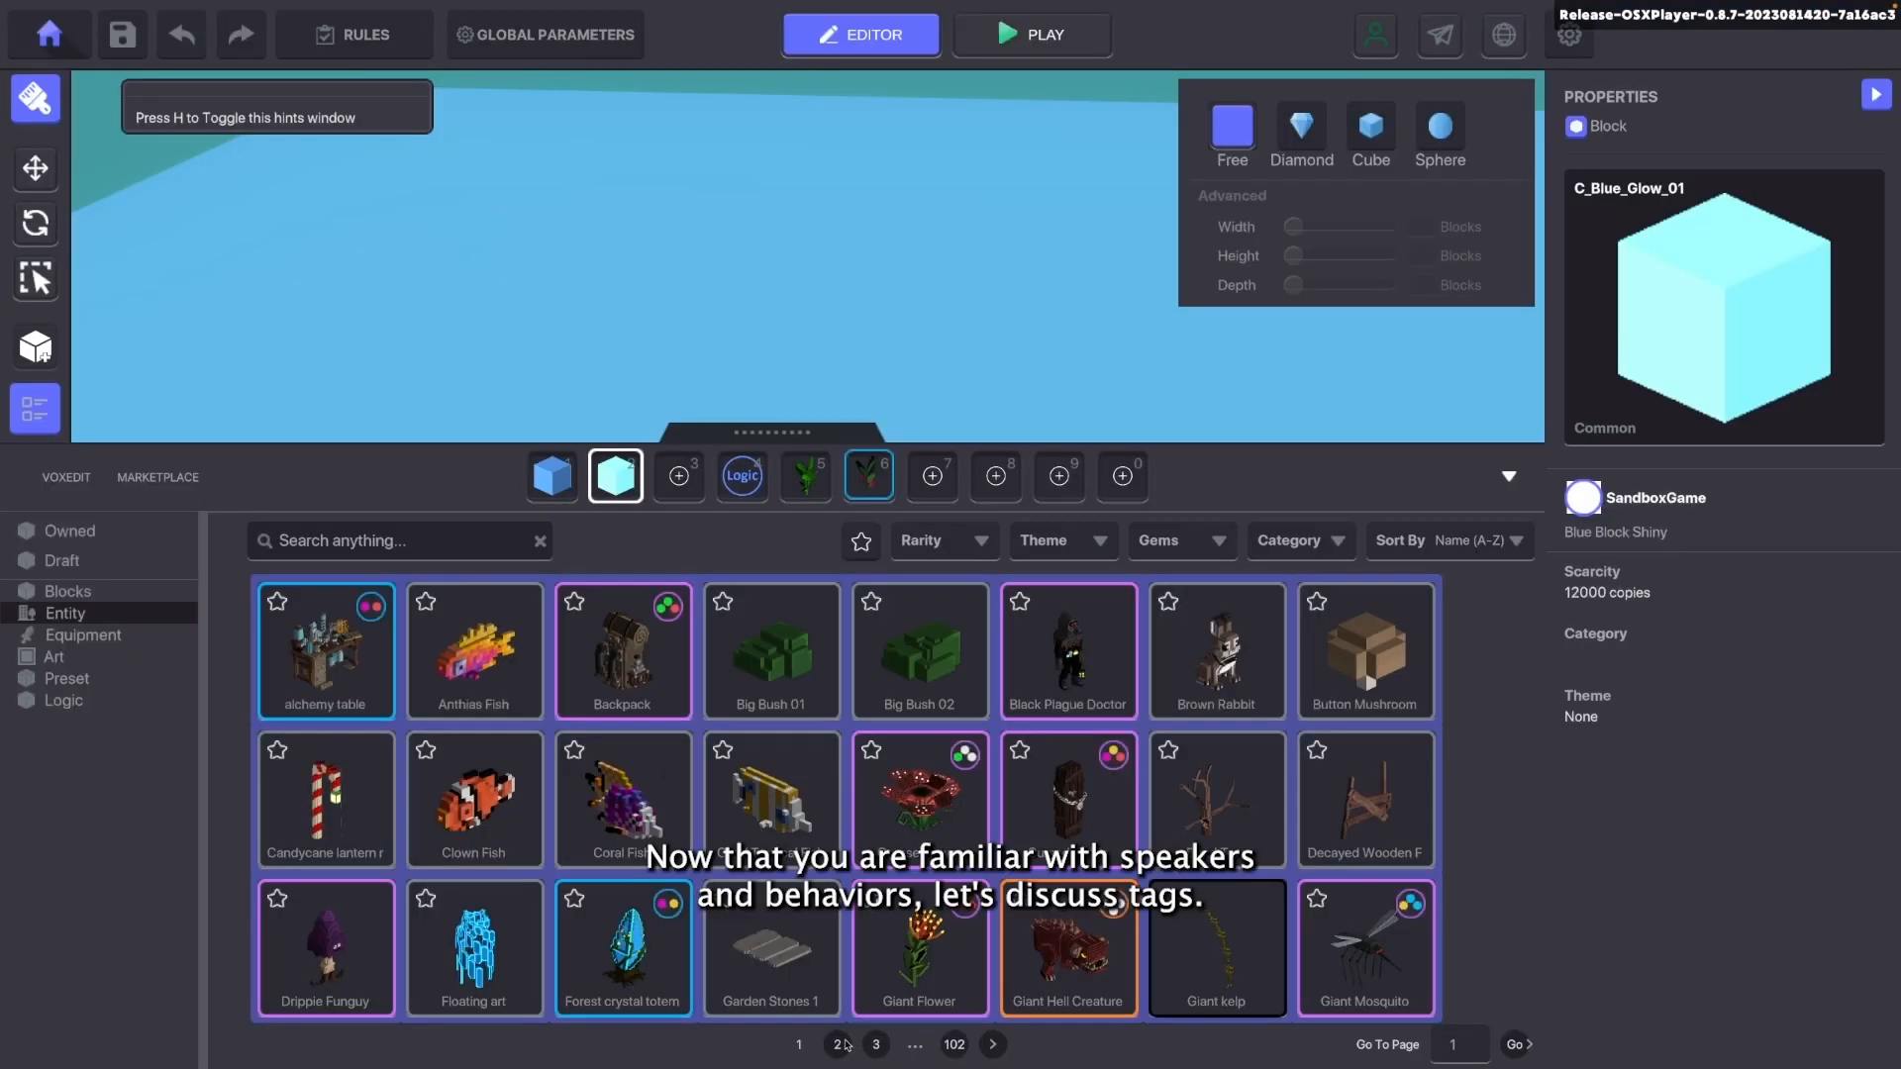
# Browse the entity library and assign the single-player Asker behaviour to the green feathered creature
pyautogui.click(838, 1045)
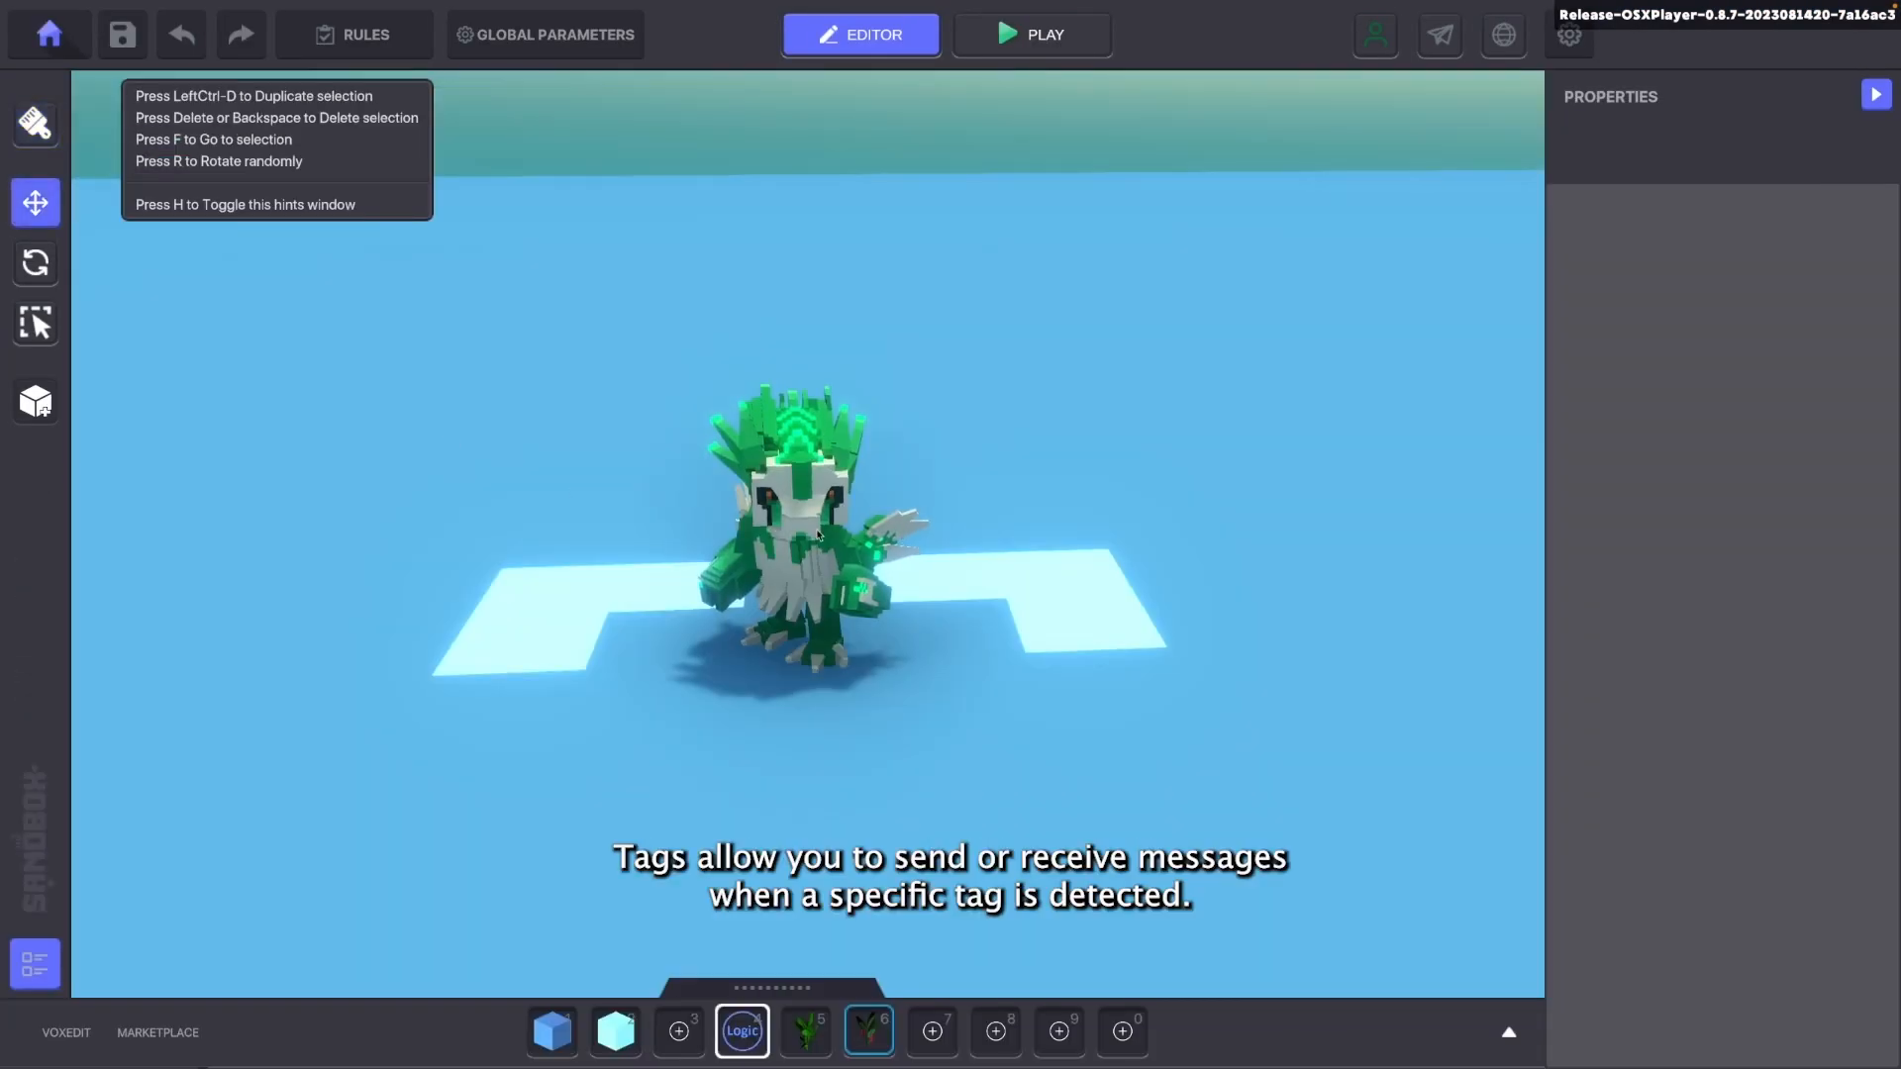
pyautogui.click(802, 524)
pyautogui.scroll(-3, 1761, 592)
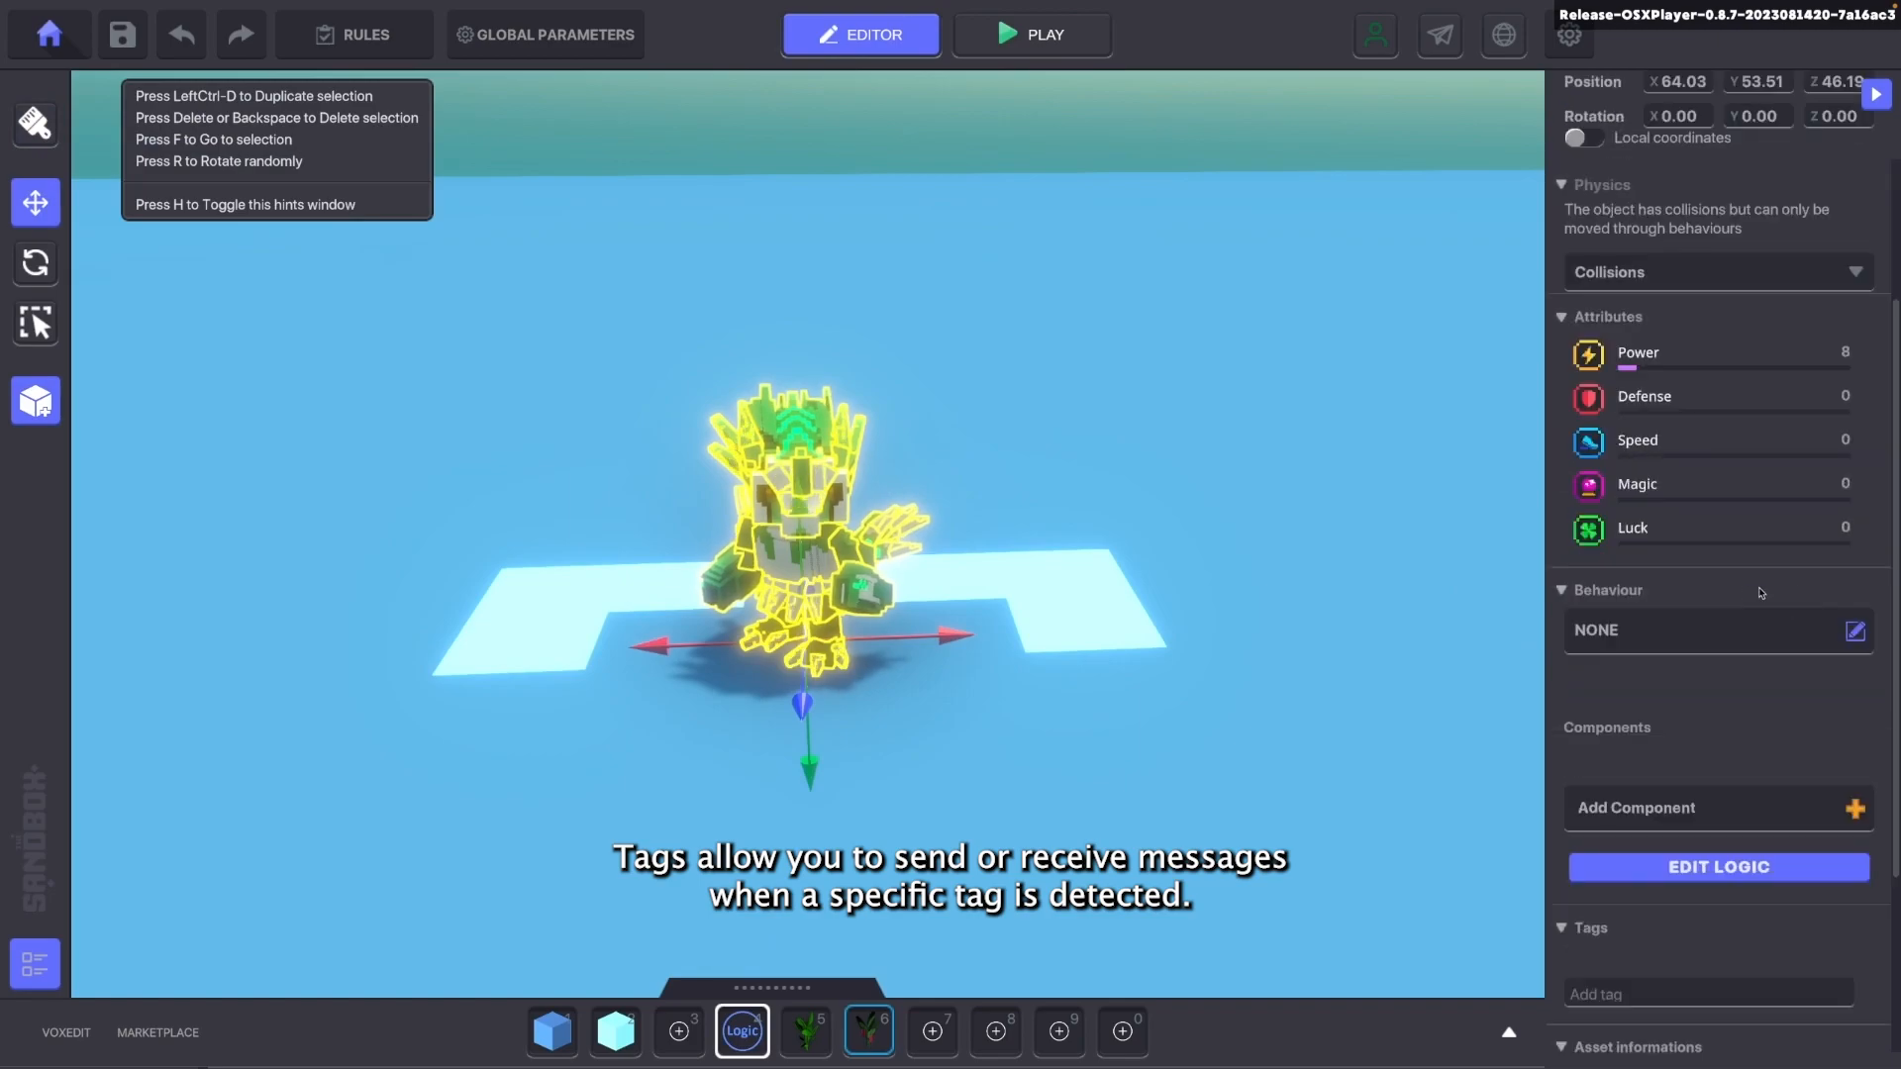
pyautogui.click(1688, 635)
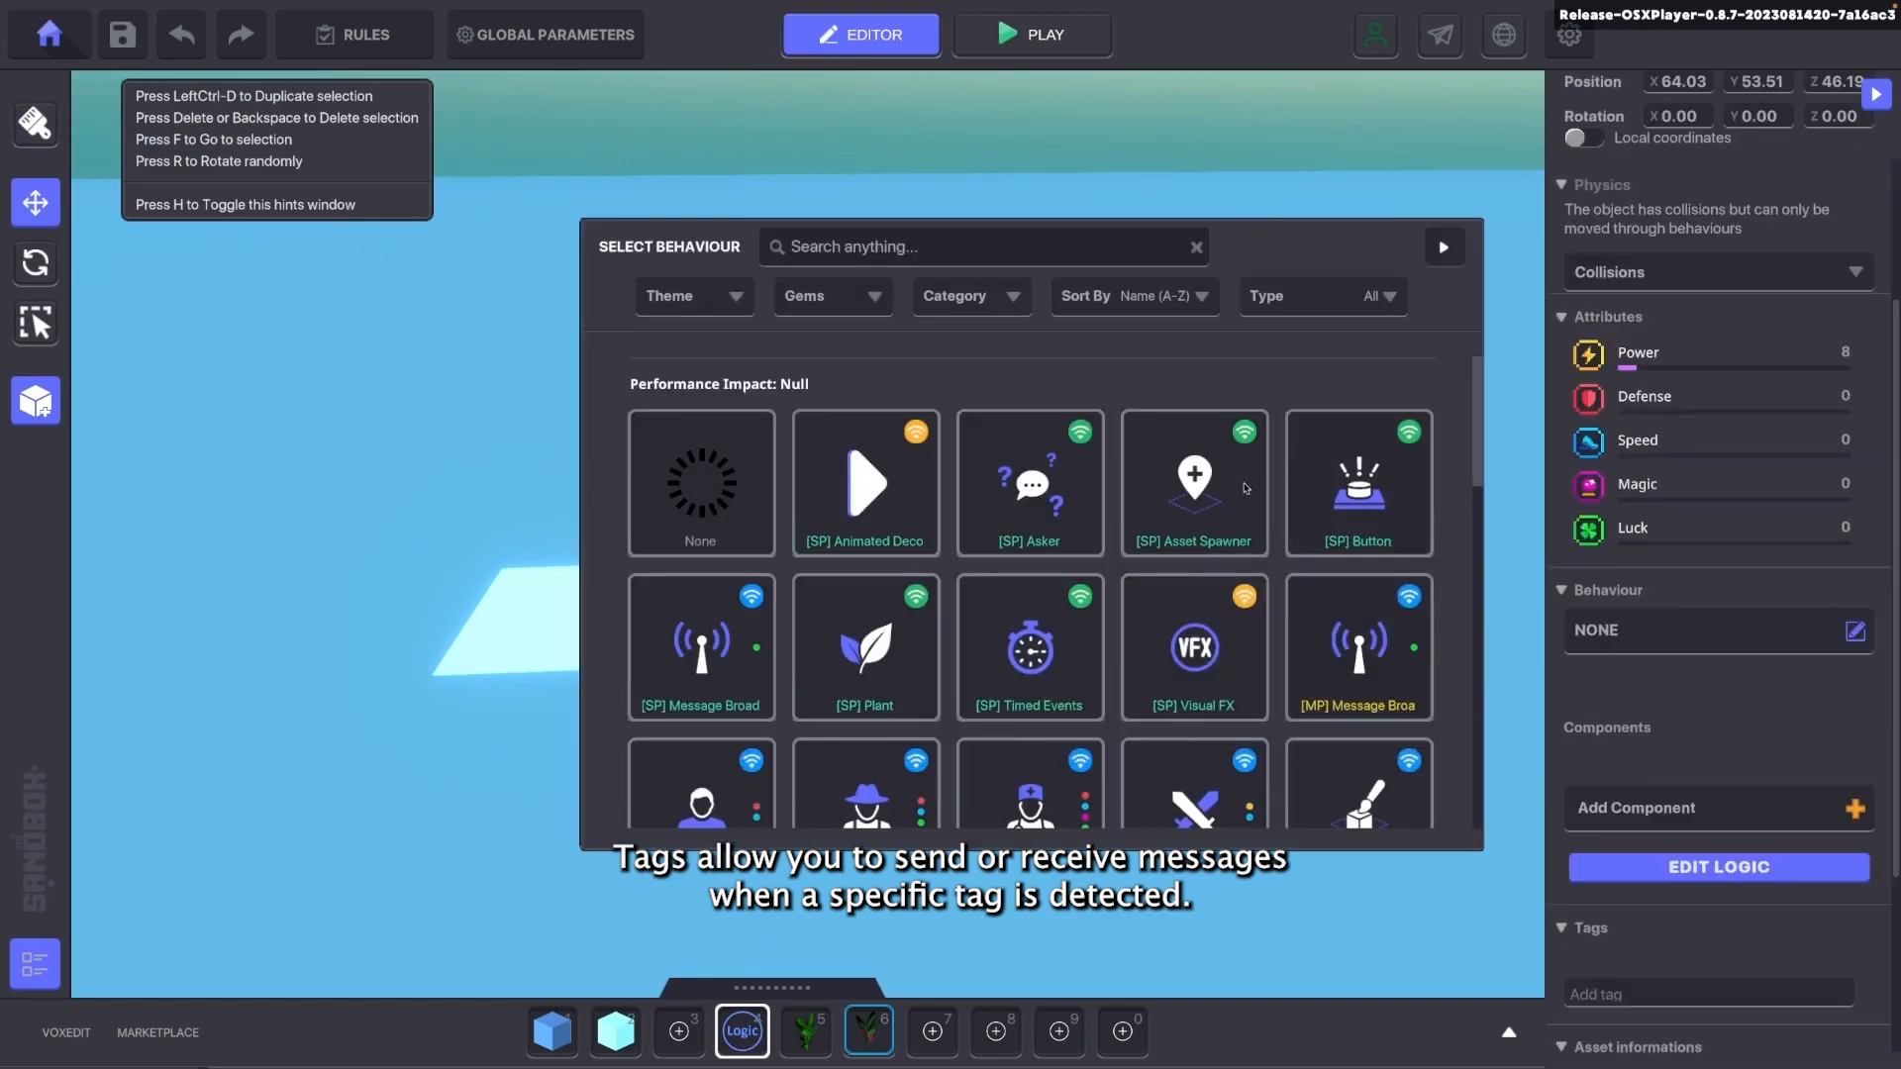
pyautogui.click(1030, 485)
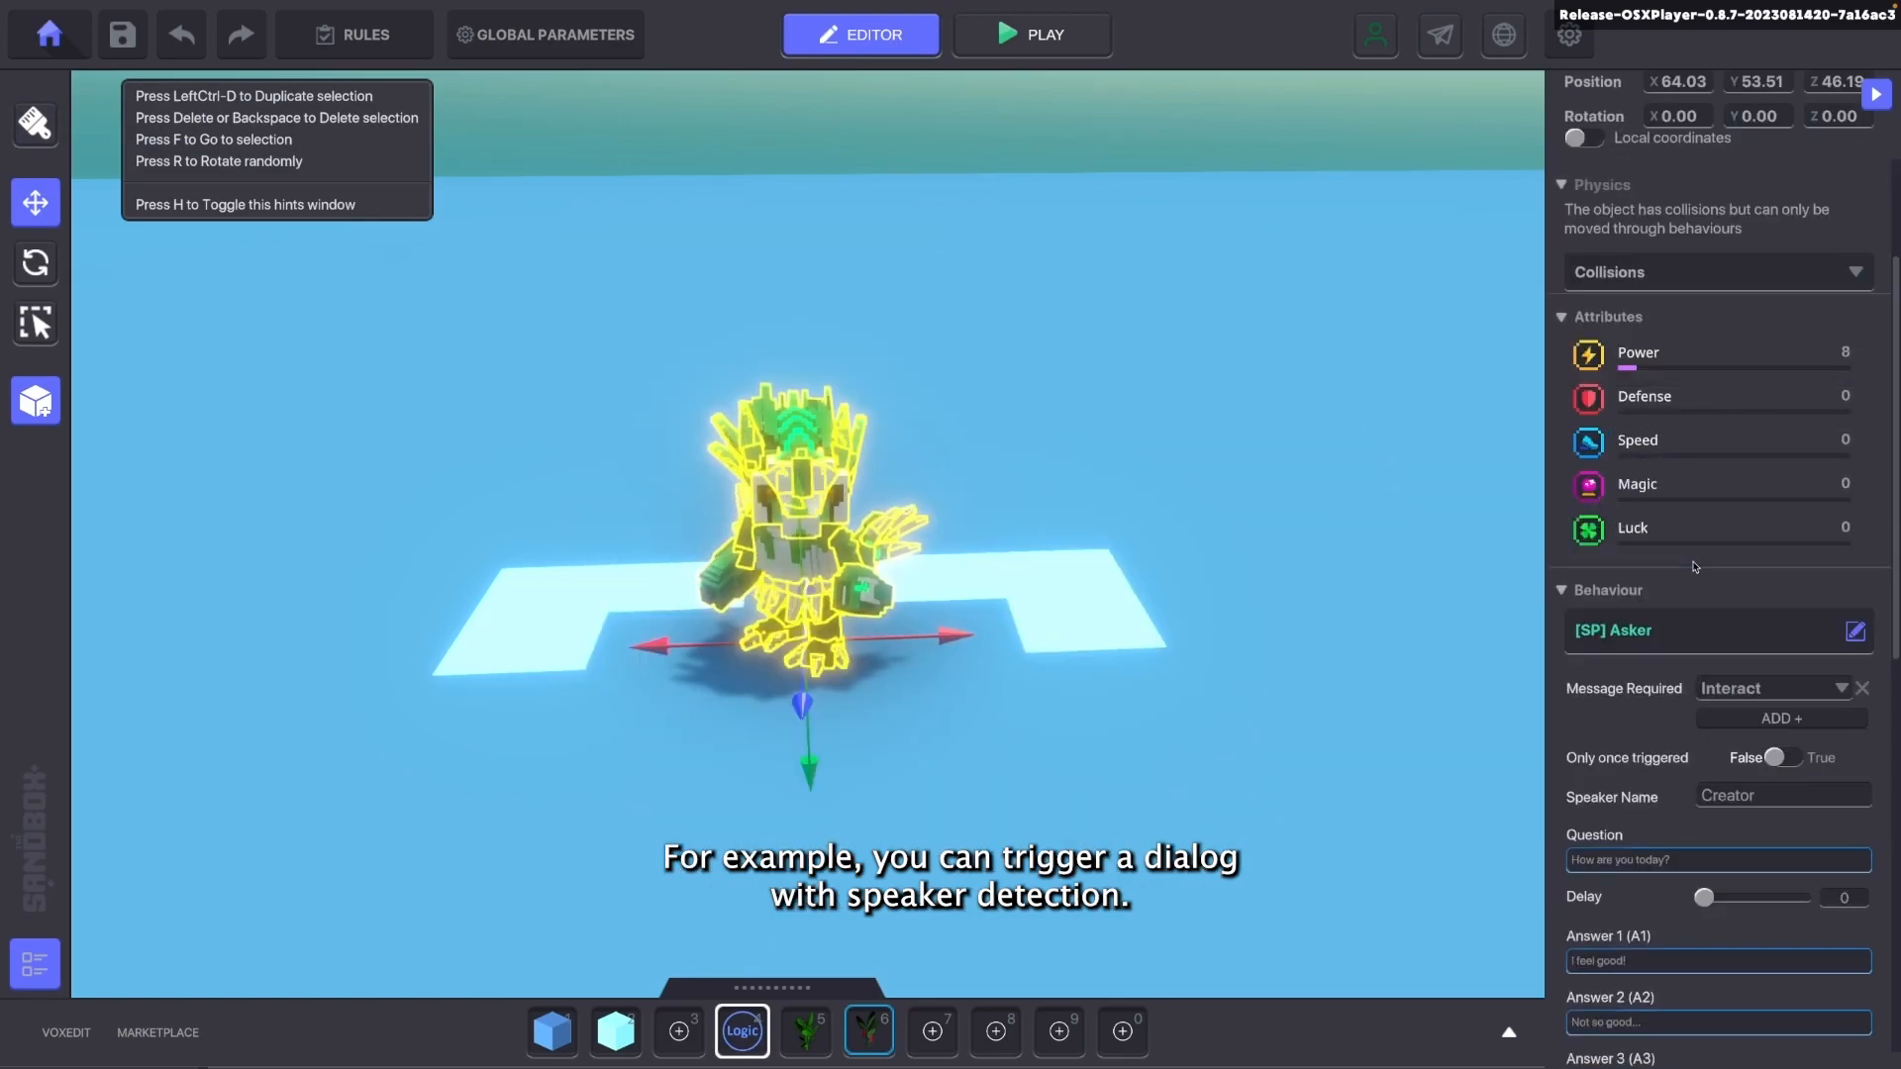
# Set the Asker behaviour's required message to a new message named NPC01
pyautogui.scroll(3, 1702, 604)
pyautogui.scroll(-5, 1705, 610)
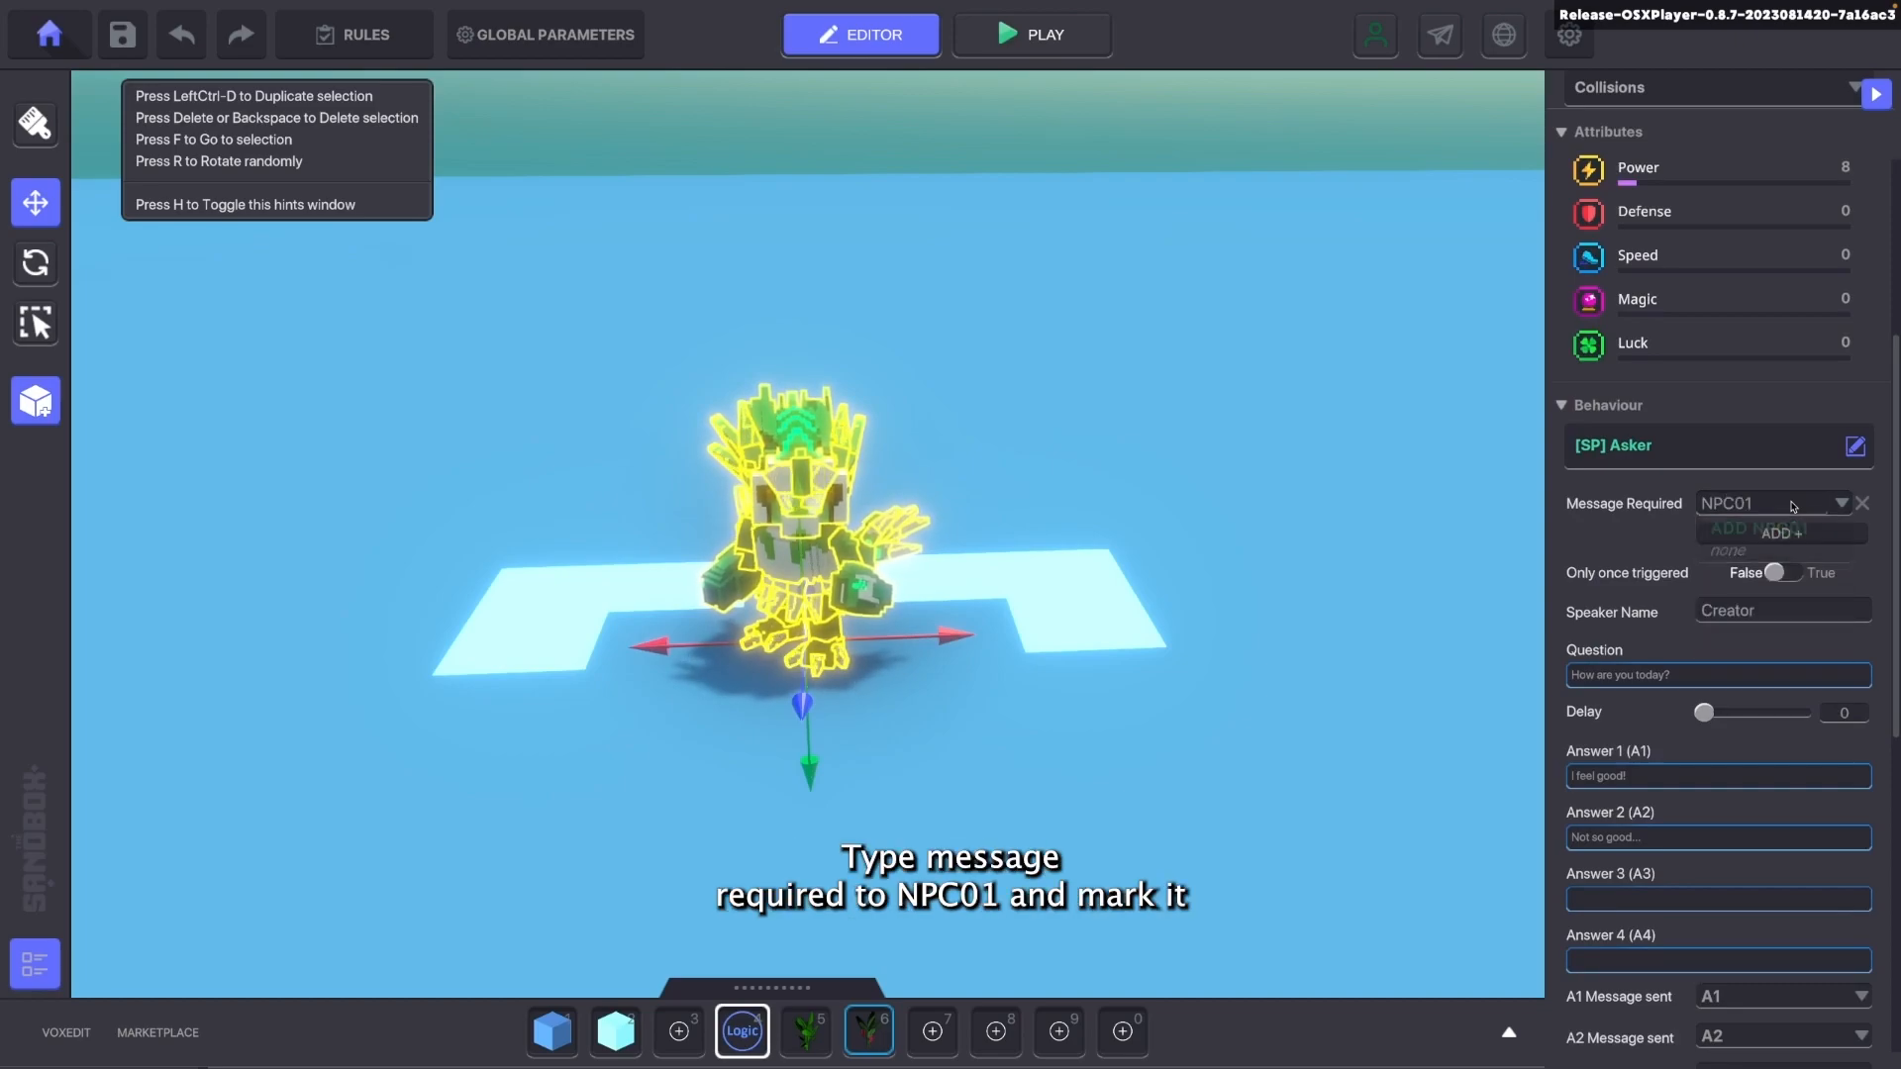
pyautogui.click(1751, 528)
pyautogui.scroll(-7, 1679, 891)
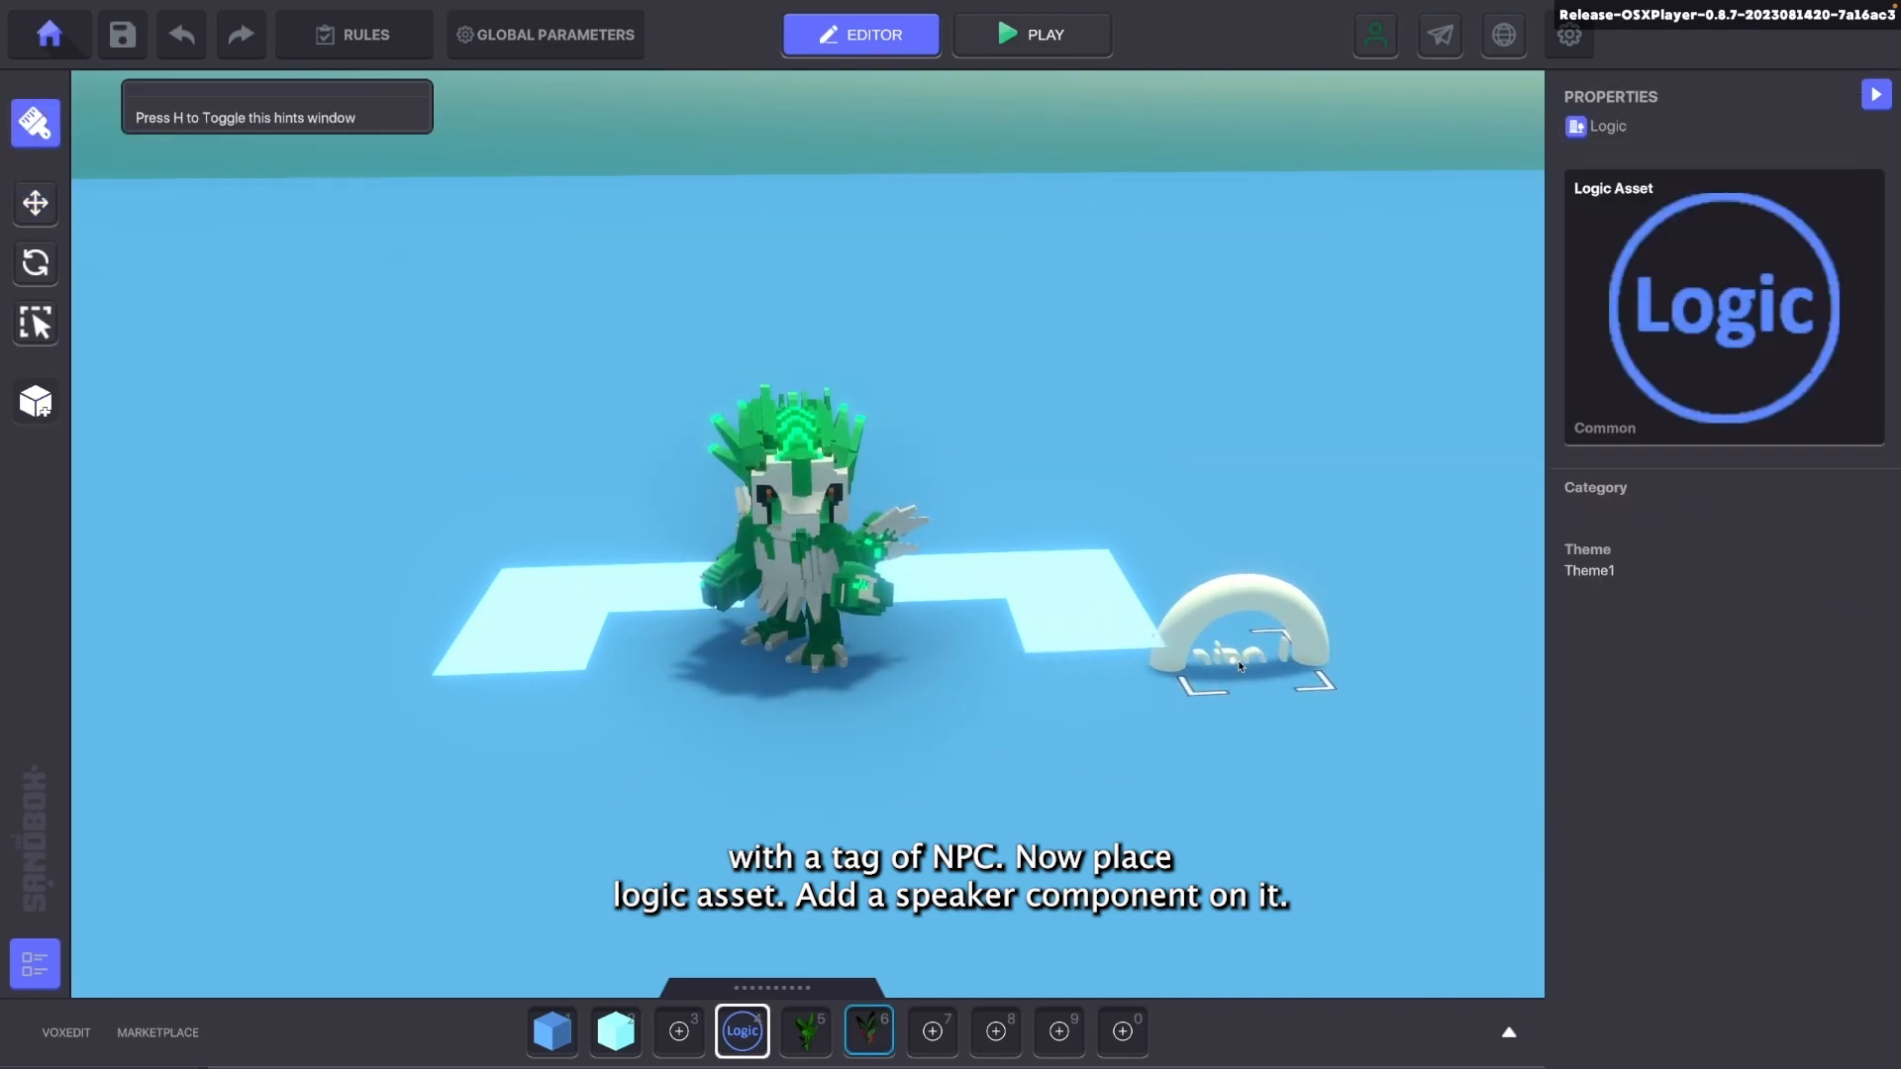
# Place a logic asset beside the green creature and add the single-player Speaker component to it
pyautogui.click(1241, 667)
pyautogui.click(1596, 733)
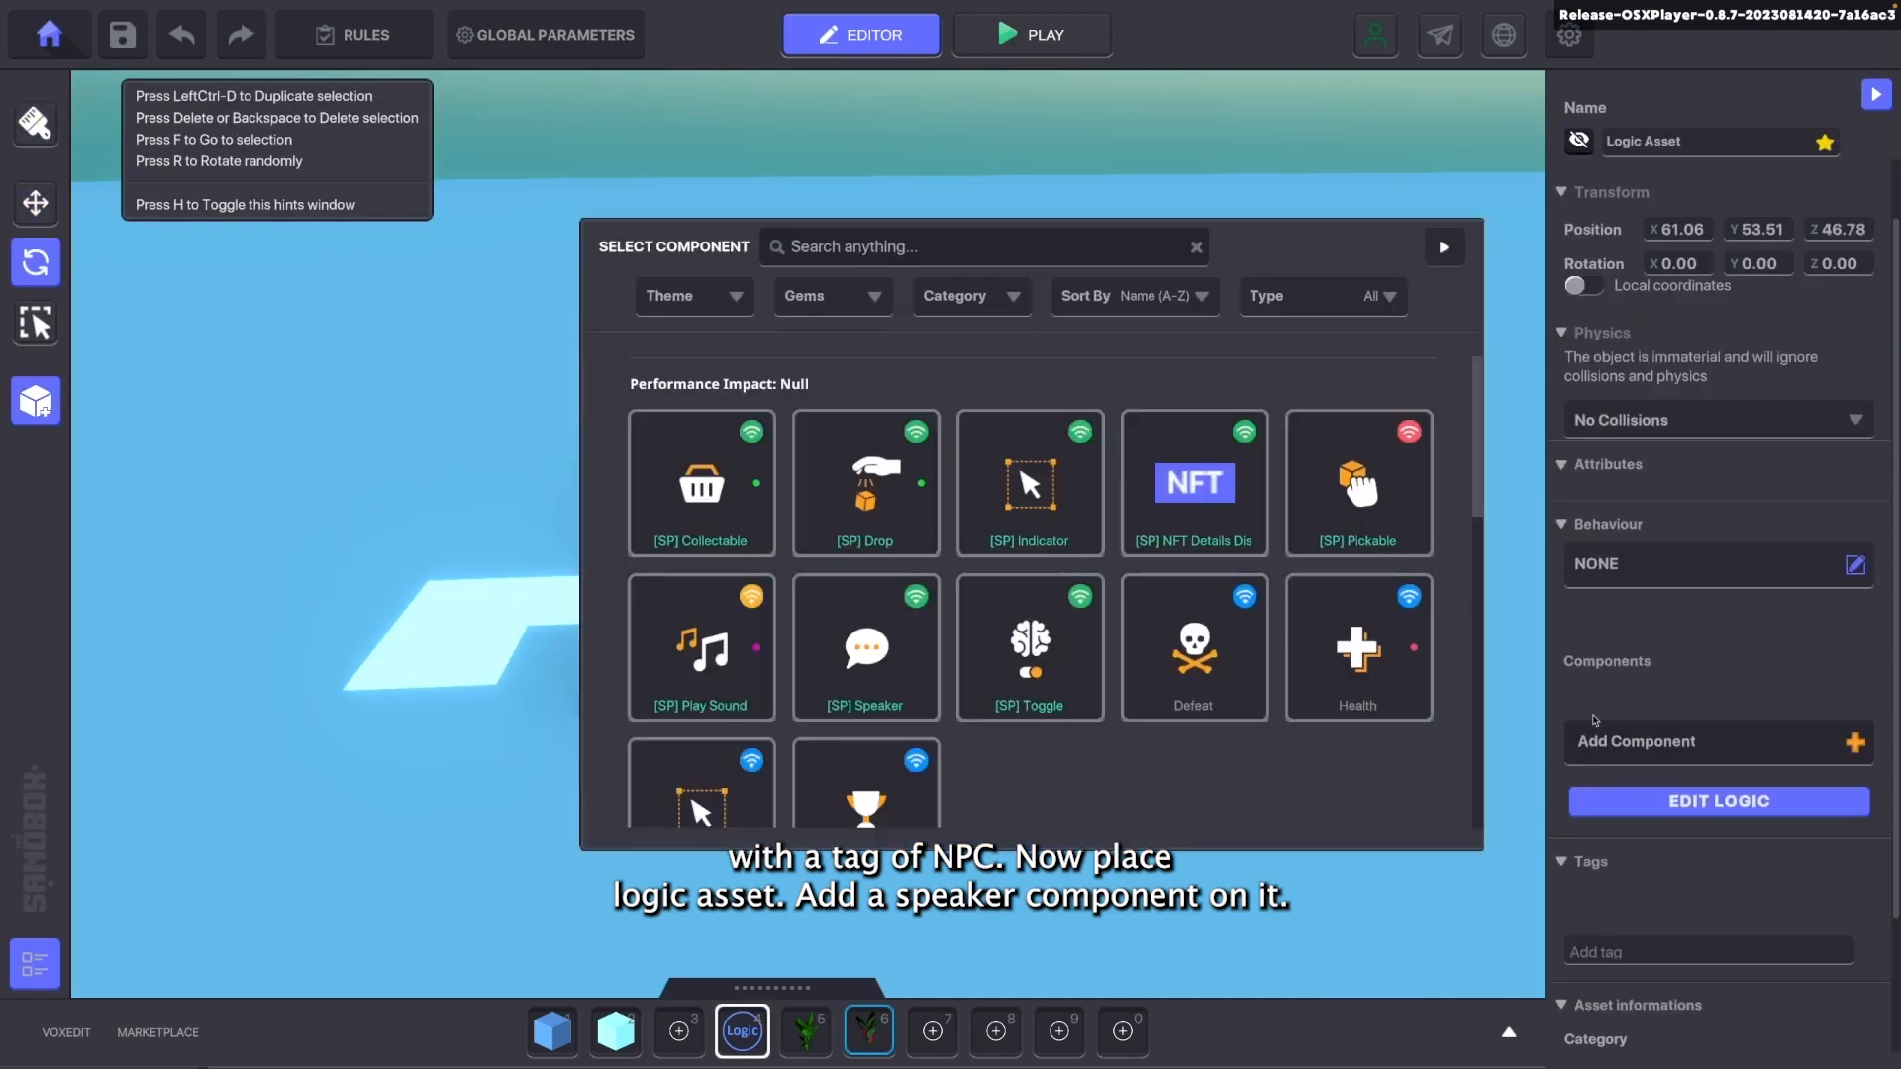
pyautogui.click(911, 659)
pyautogui.scroll(-1, 1737, 712)
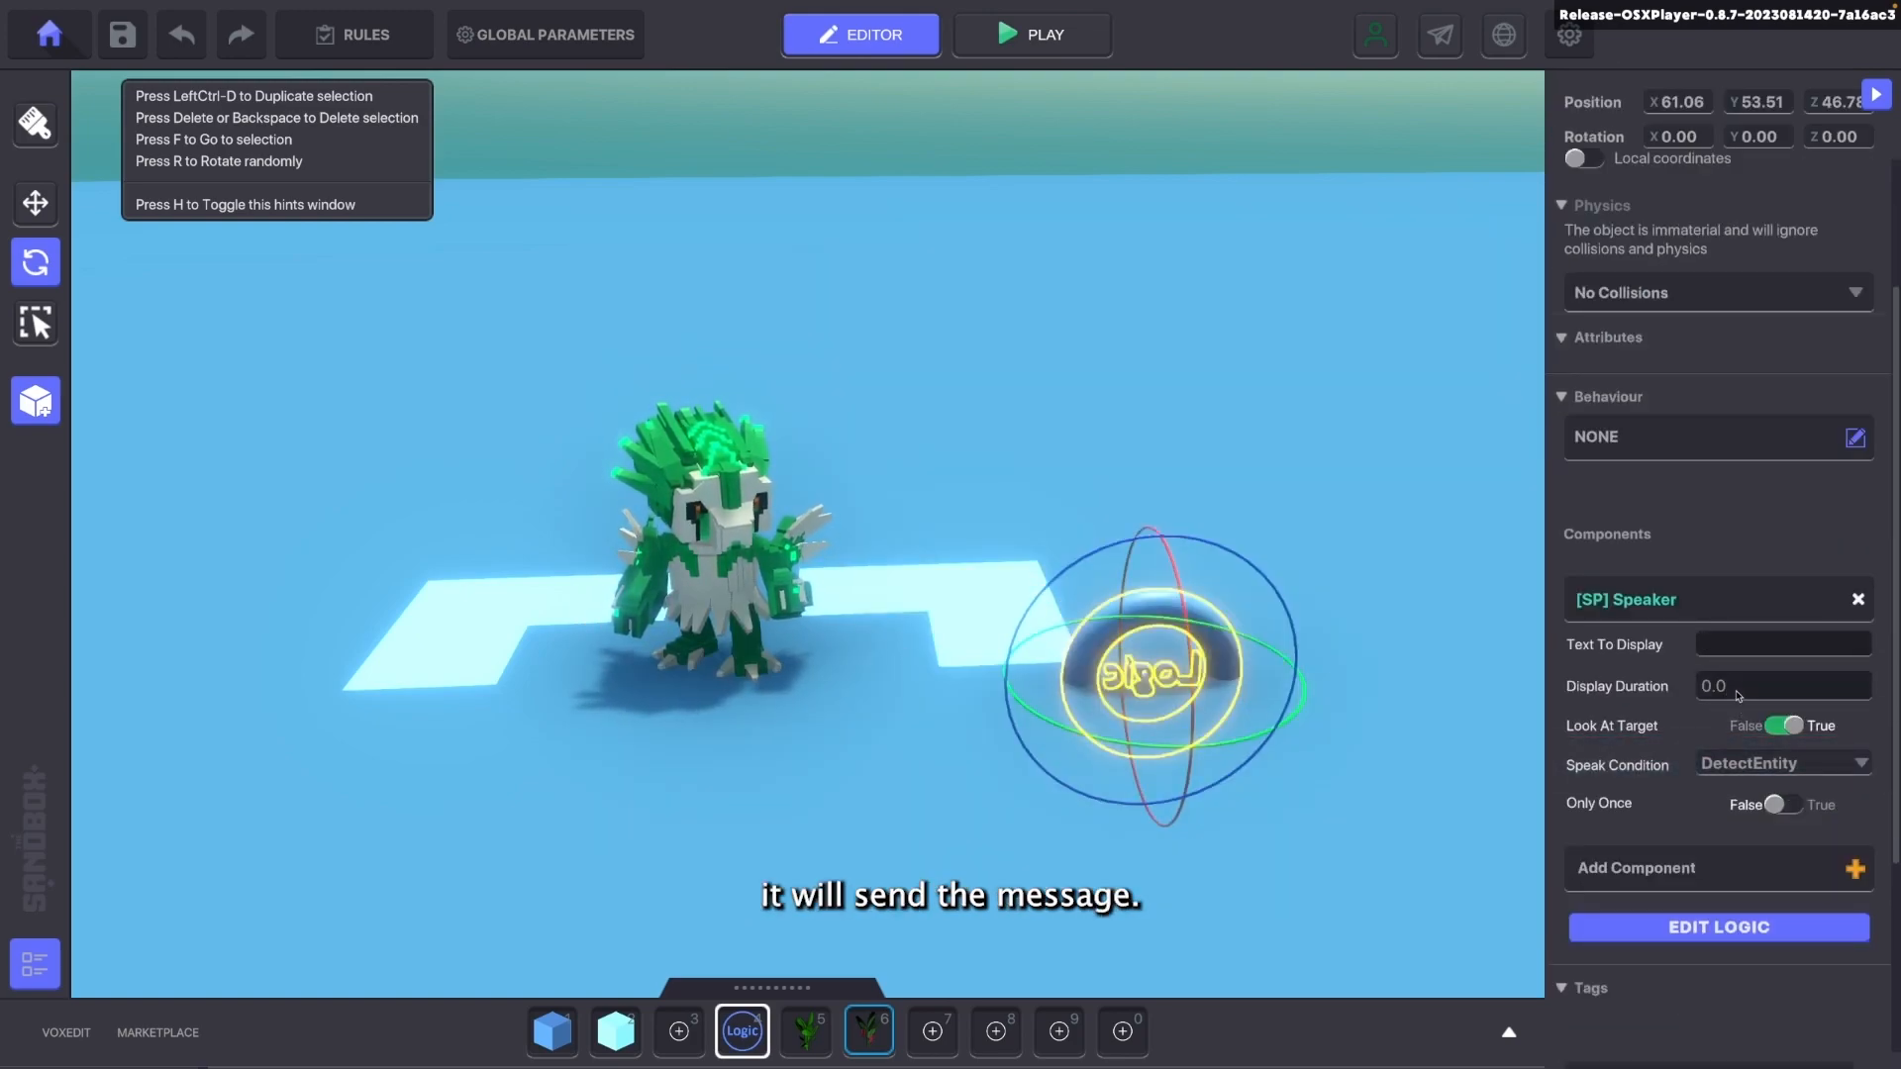
# Open the logic asset's Speaker settings for editing and set its message to send to the existing NPC01
pyautogui.click(1704, 916)
pyautogui.click(1752, 720)
pyautogui.write('NP')
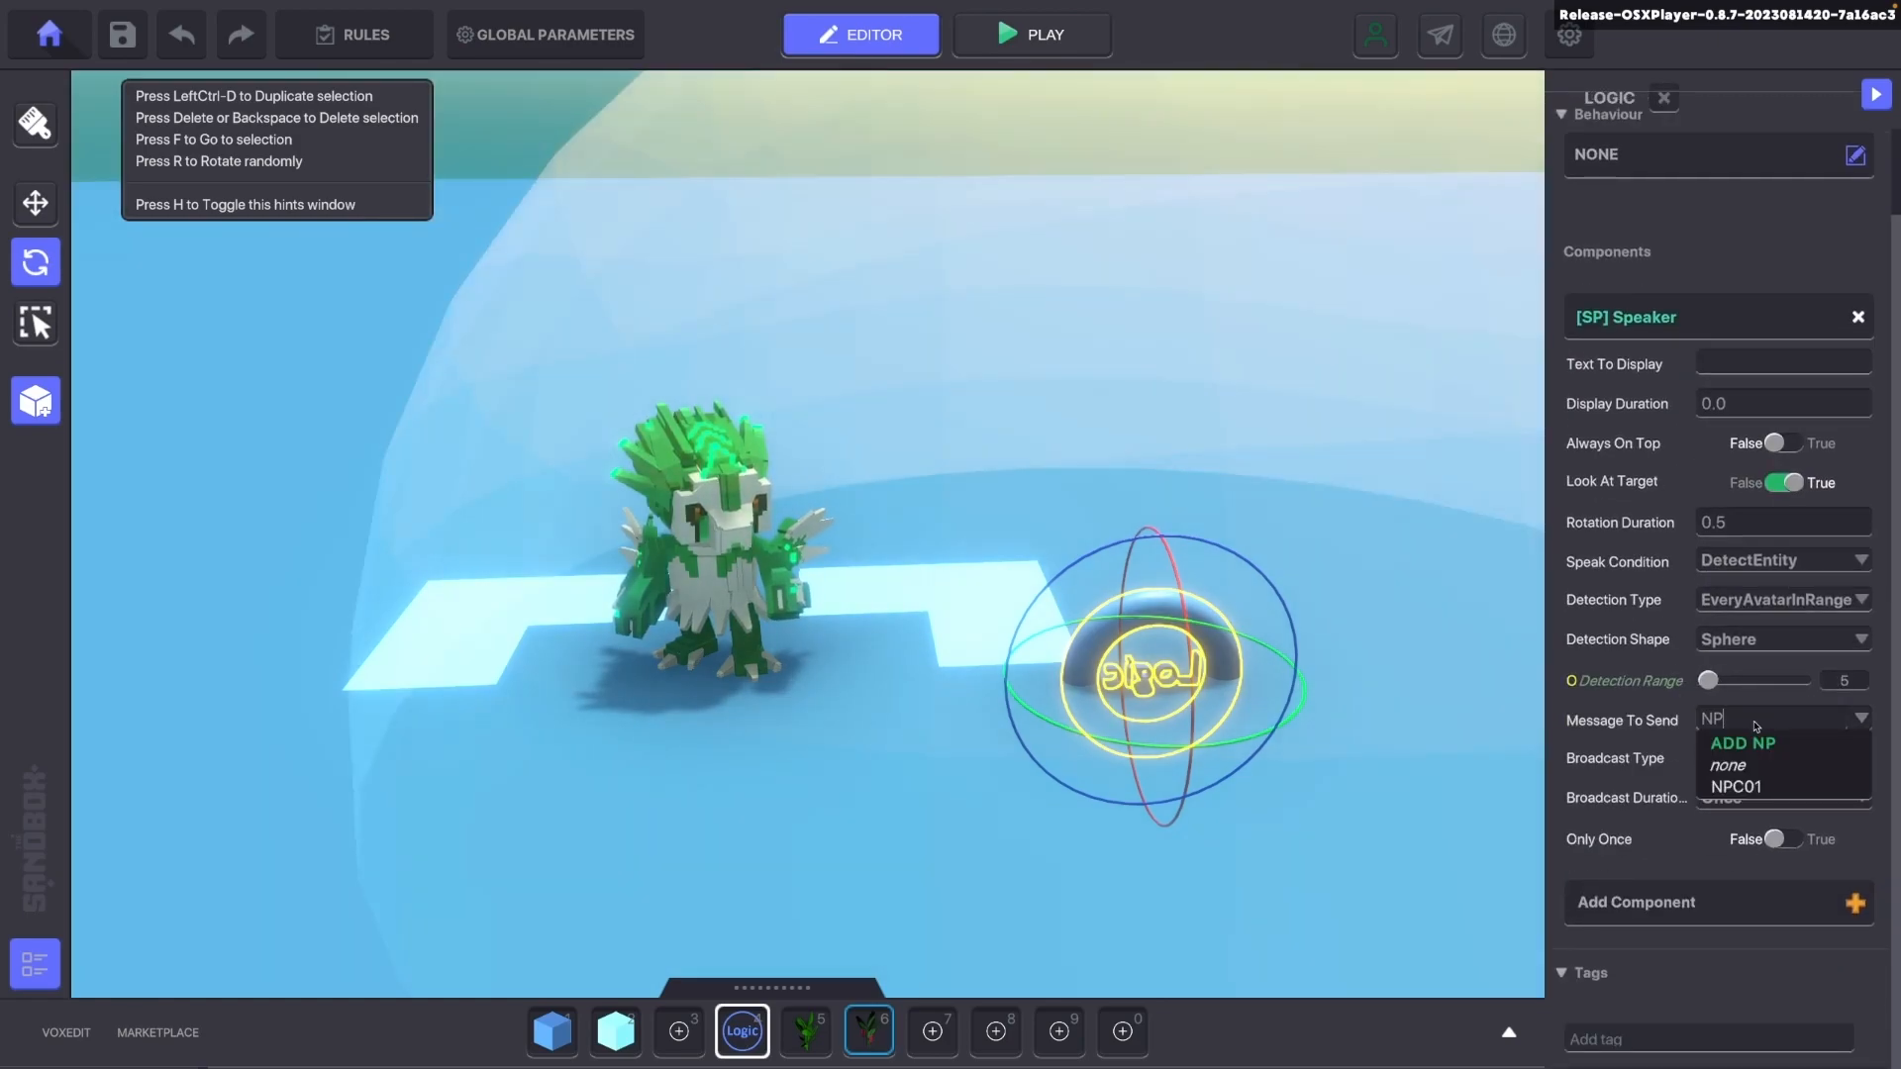
pyautogui.write('C01')
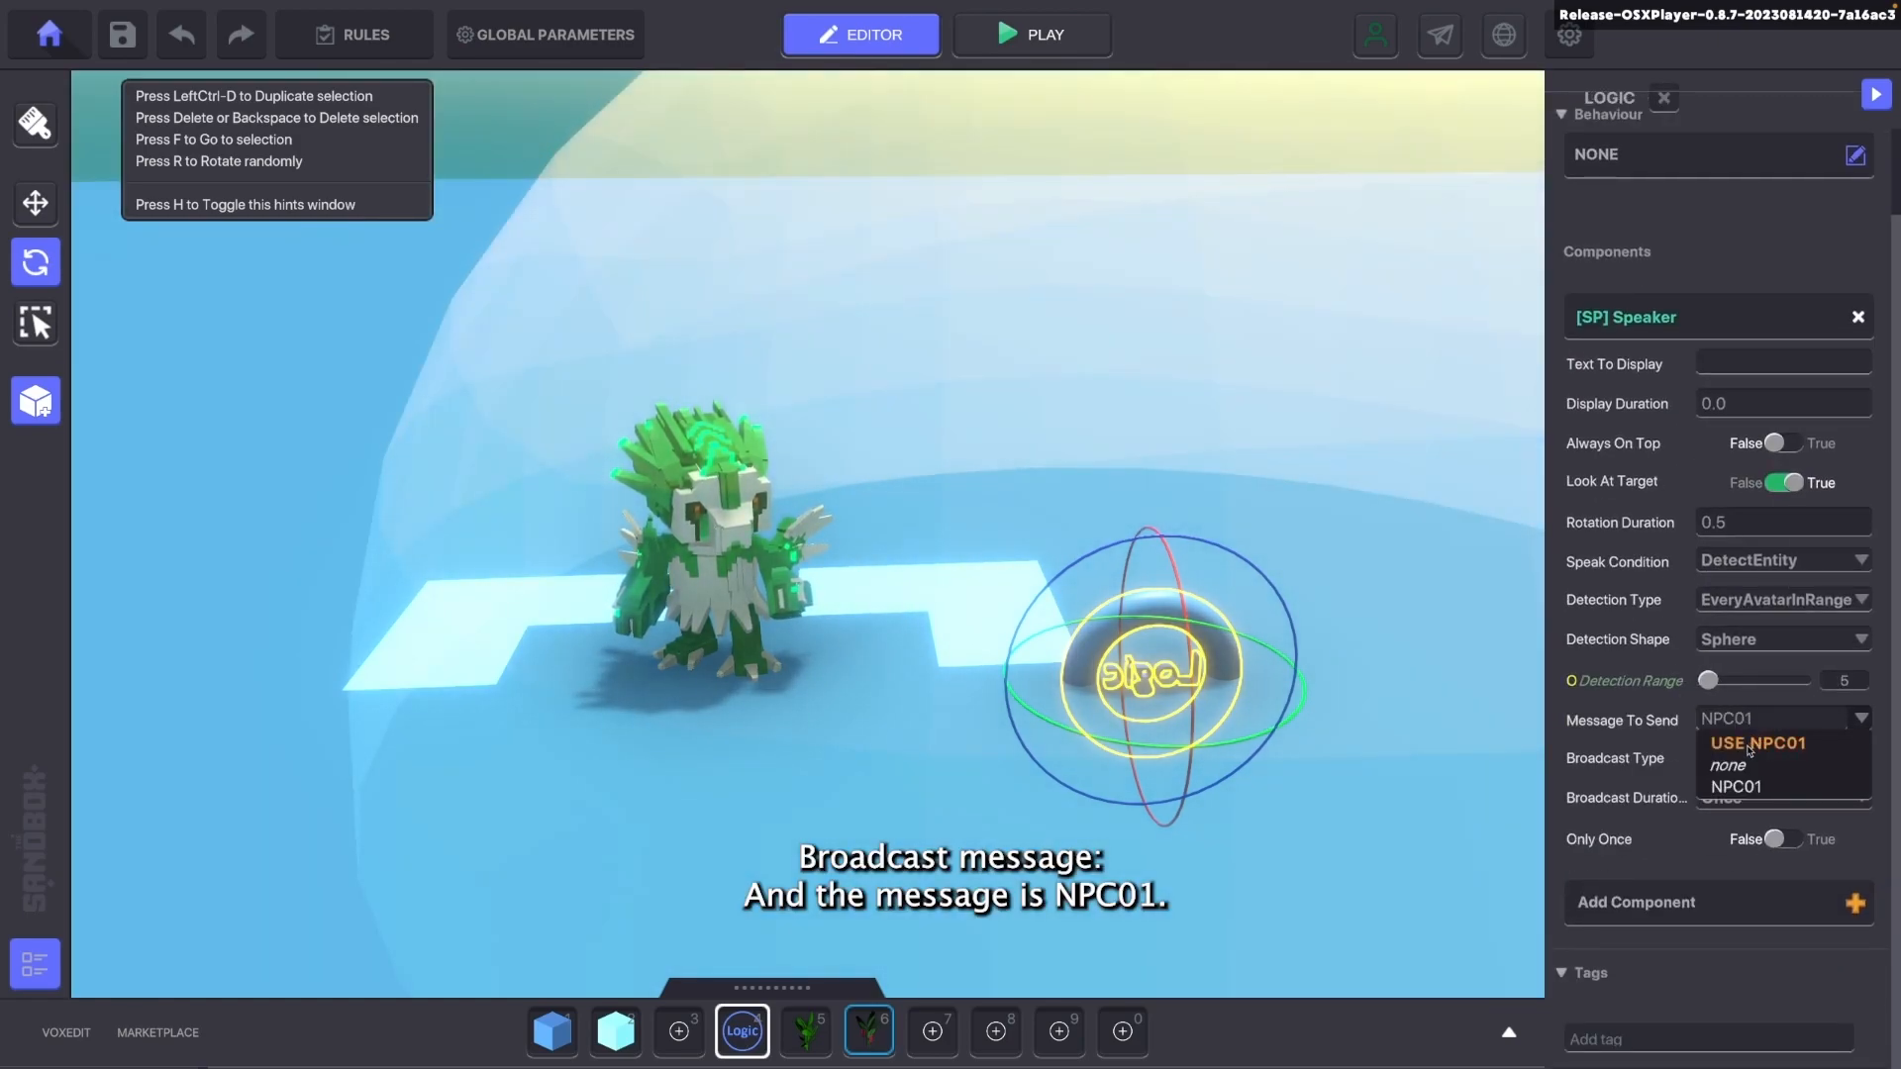
pyautogui.click(1748, 743)
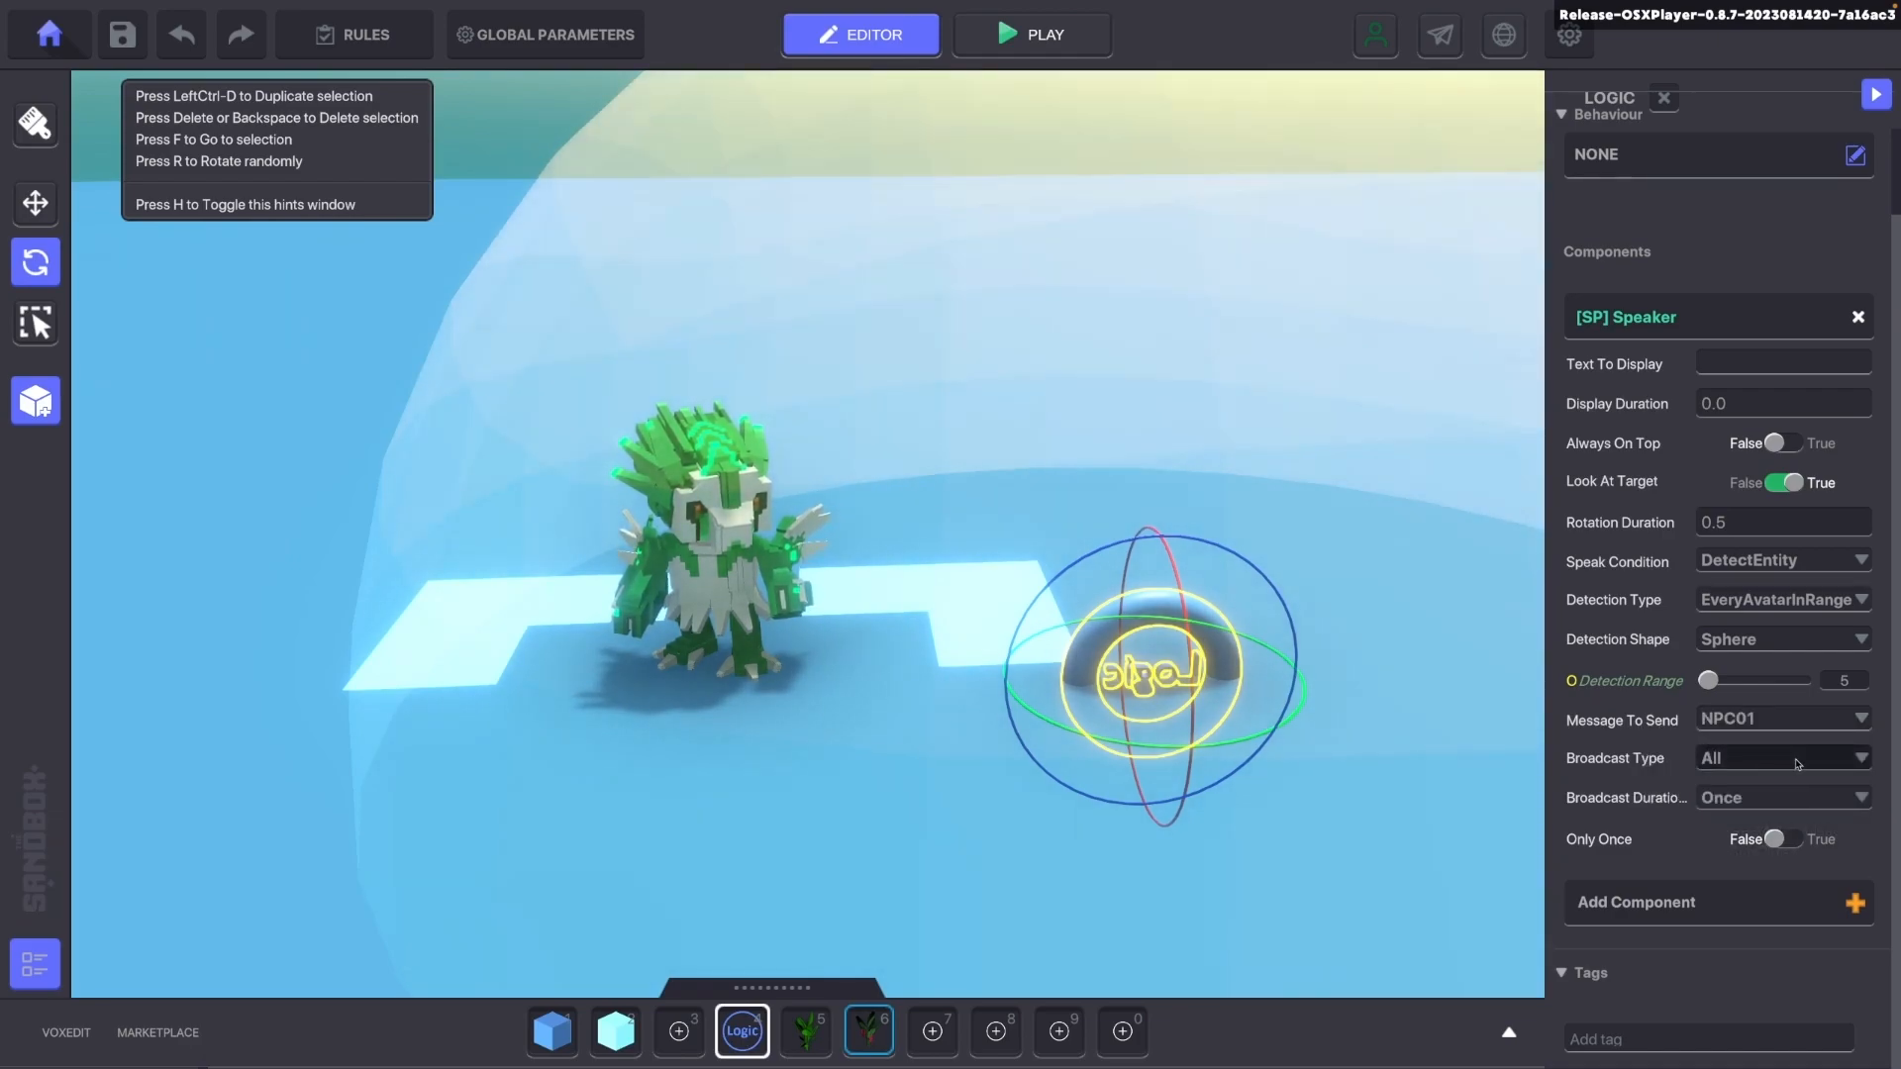
# Set the Speaker's broadcast type to SpecificTagsInRange with the broadcast tag npc, and slightly reduce the broadcast range
pyautogui.click(1772, 758)
pyautogui.click(1785, 826)
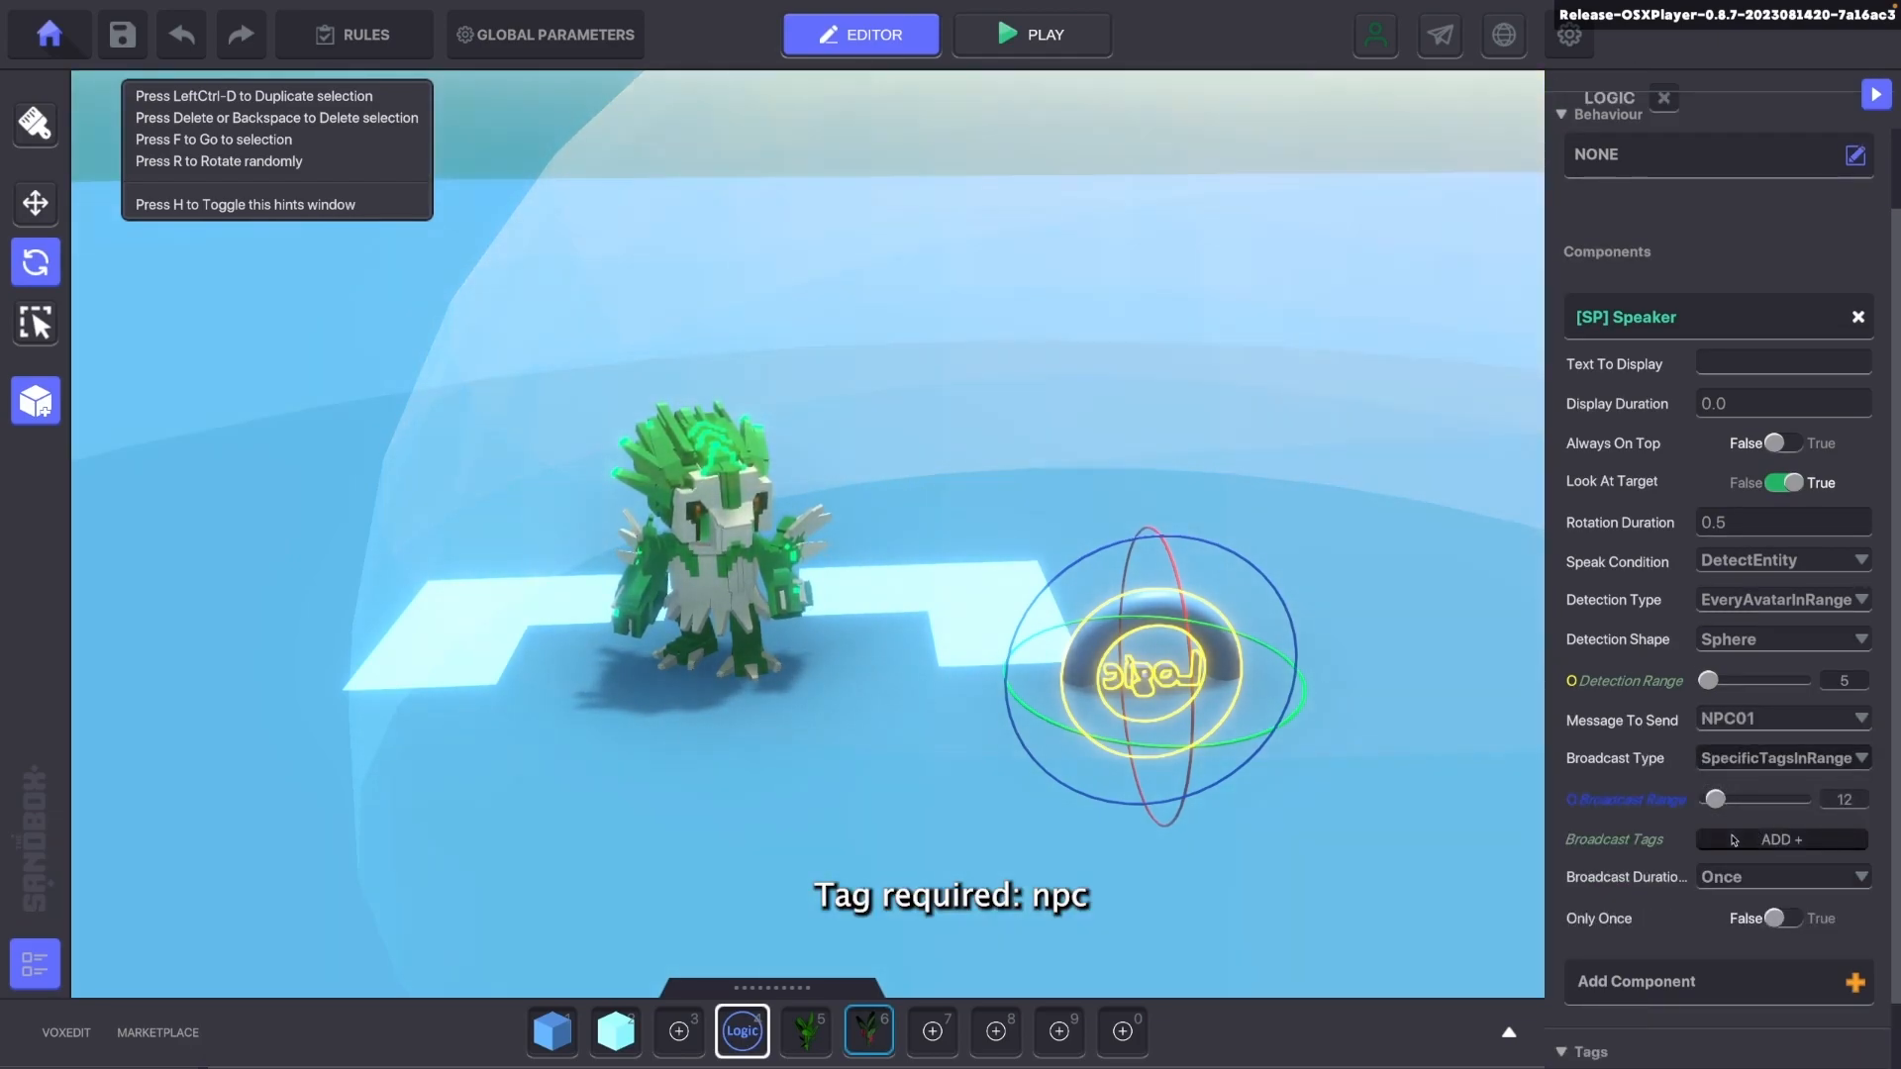
pyautogui.click(1731, 839)
pyautogui.write('npc')
pyautogui.moveTo(1716, 799); pyautogui.dragTo(1709, 799)
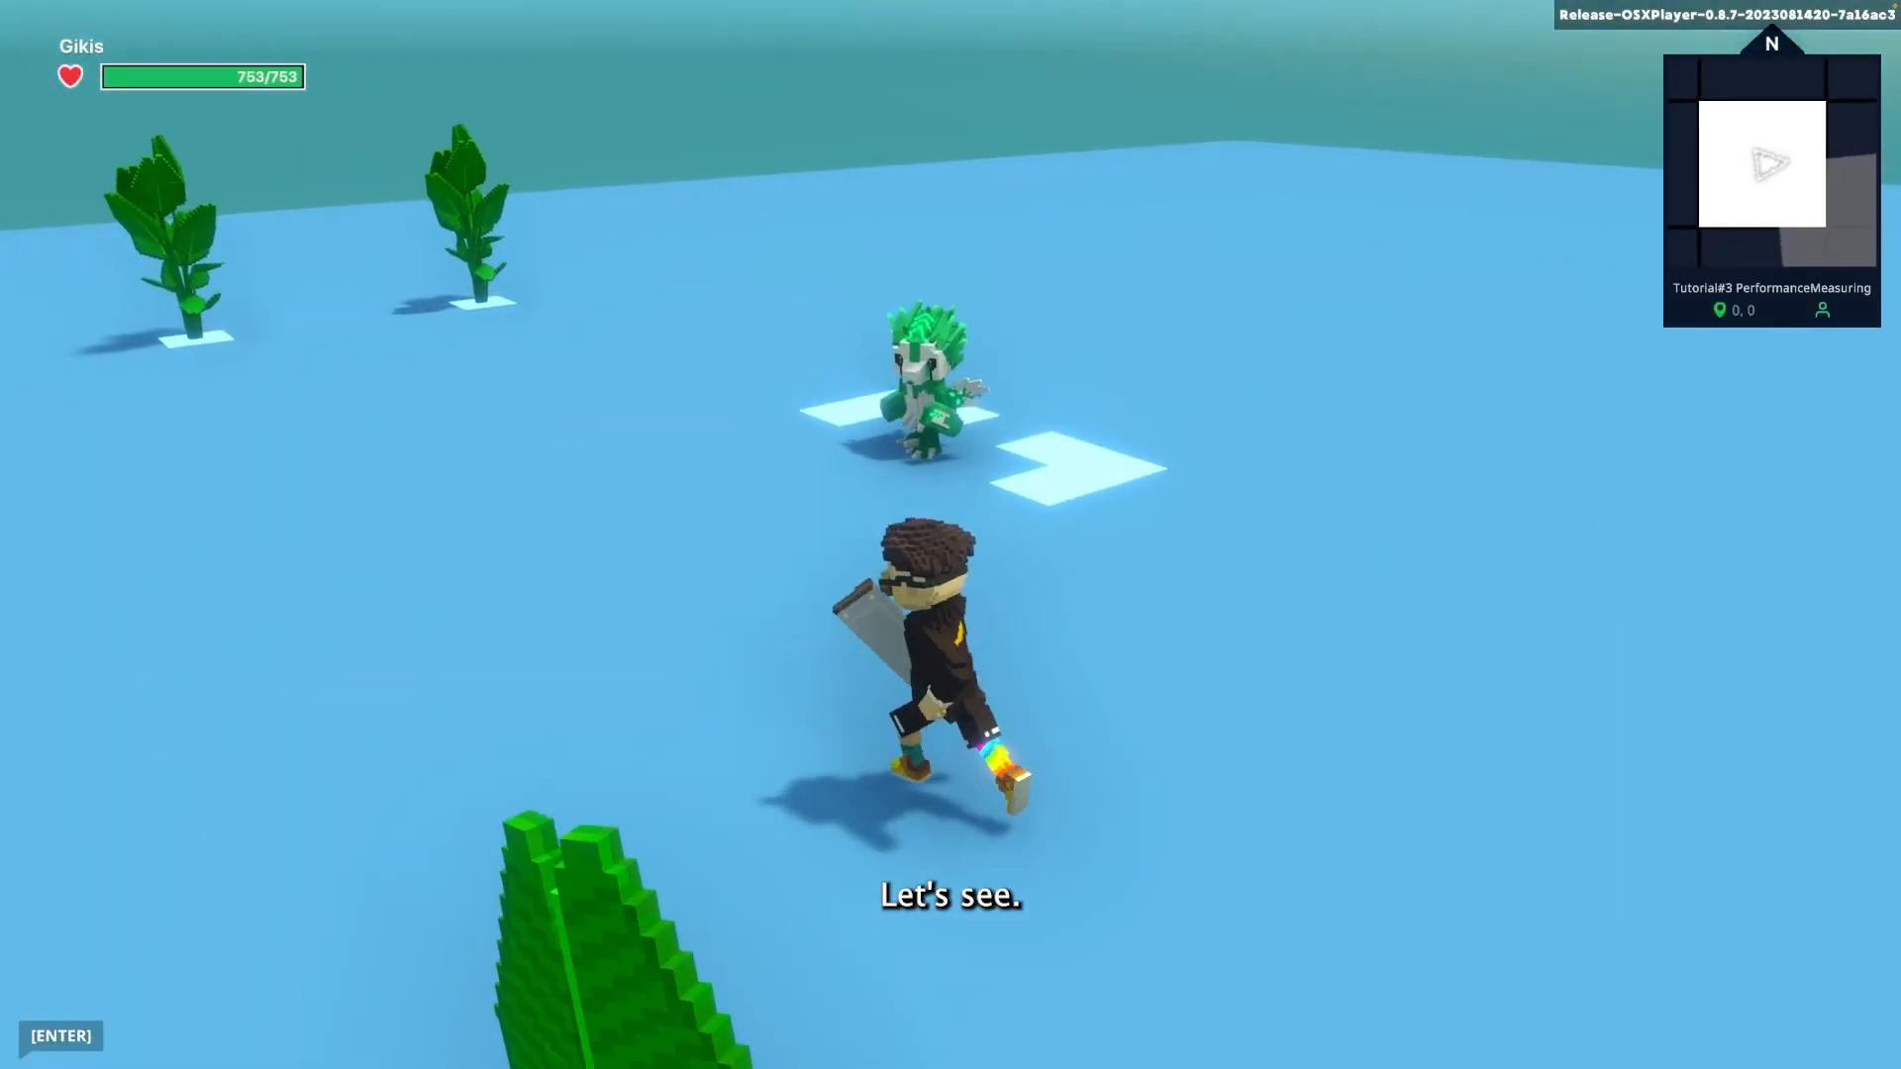
# Play-test the NPC dialog by walking the avatar up to the green creature, backing away and approaching it again
pyautogui.press('w')
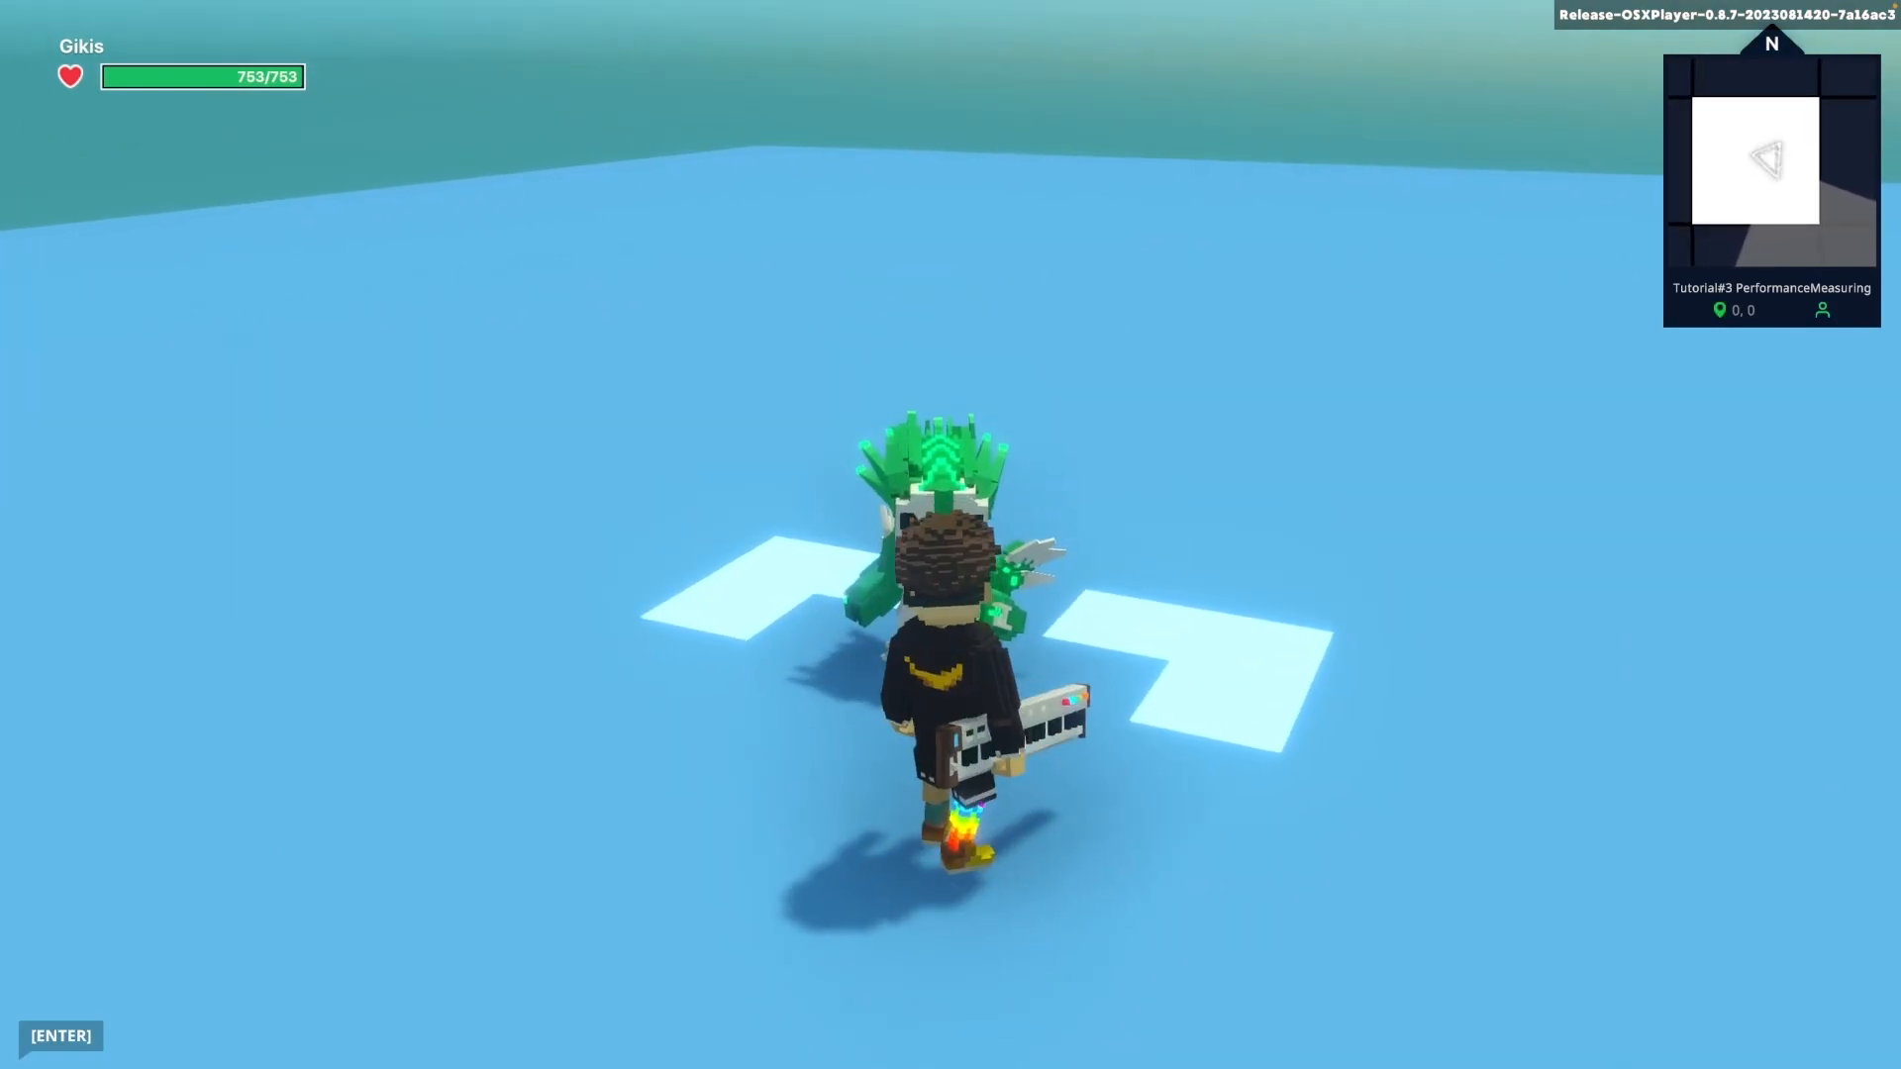
pyautogui.press('e')
pyautogui.press('s')
pyautogui.press('w')
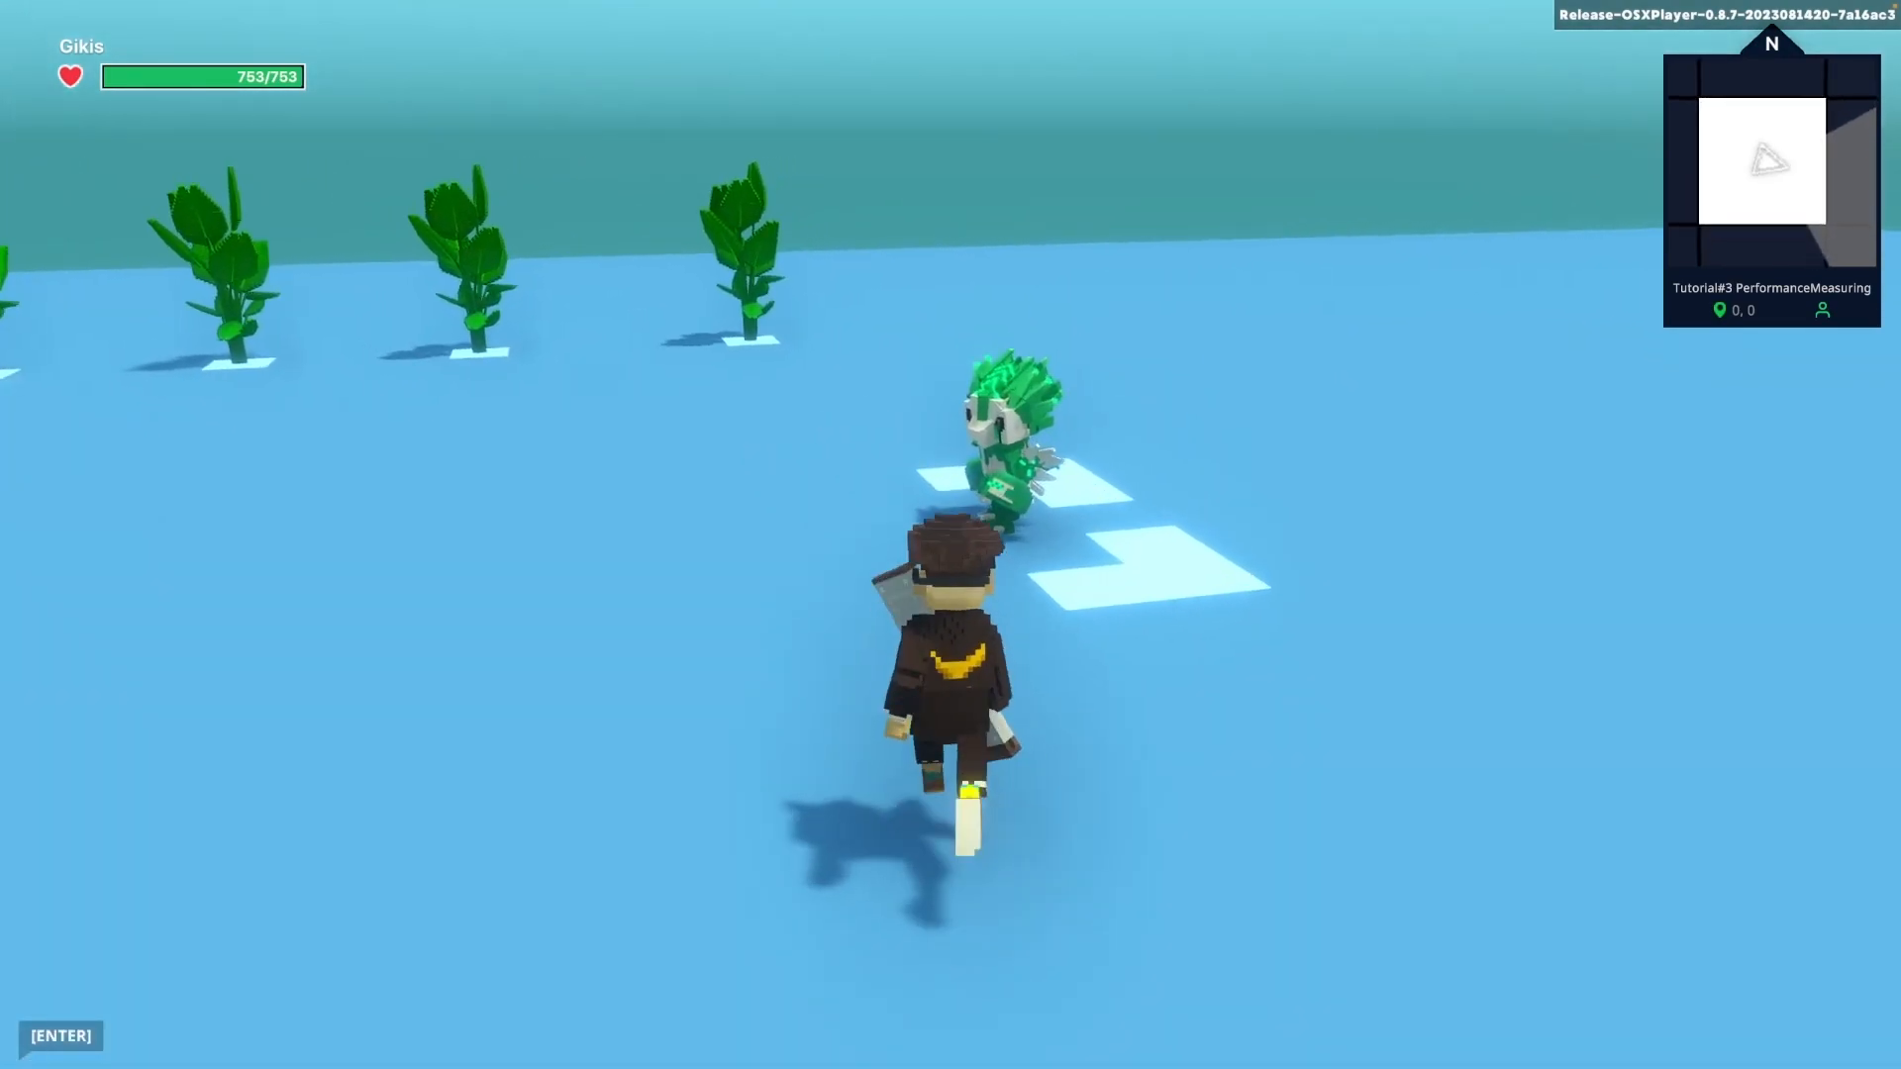
pyautogui.press('e')
pyautogui.press('s')
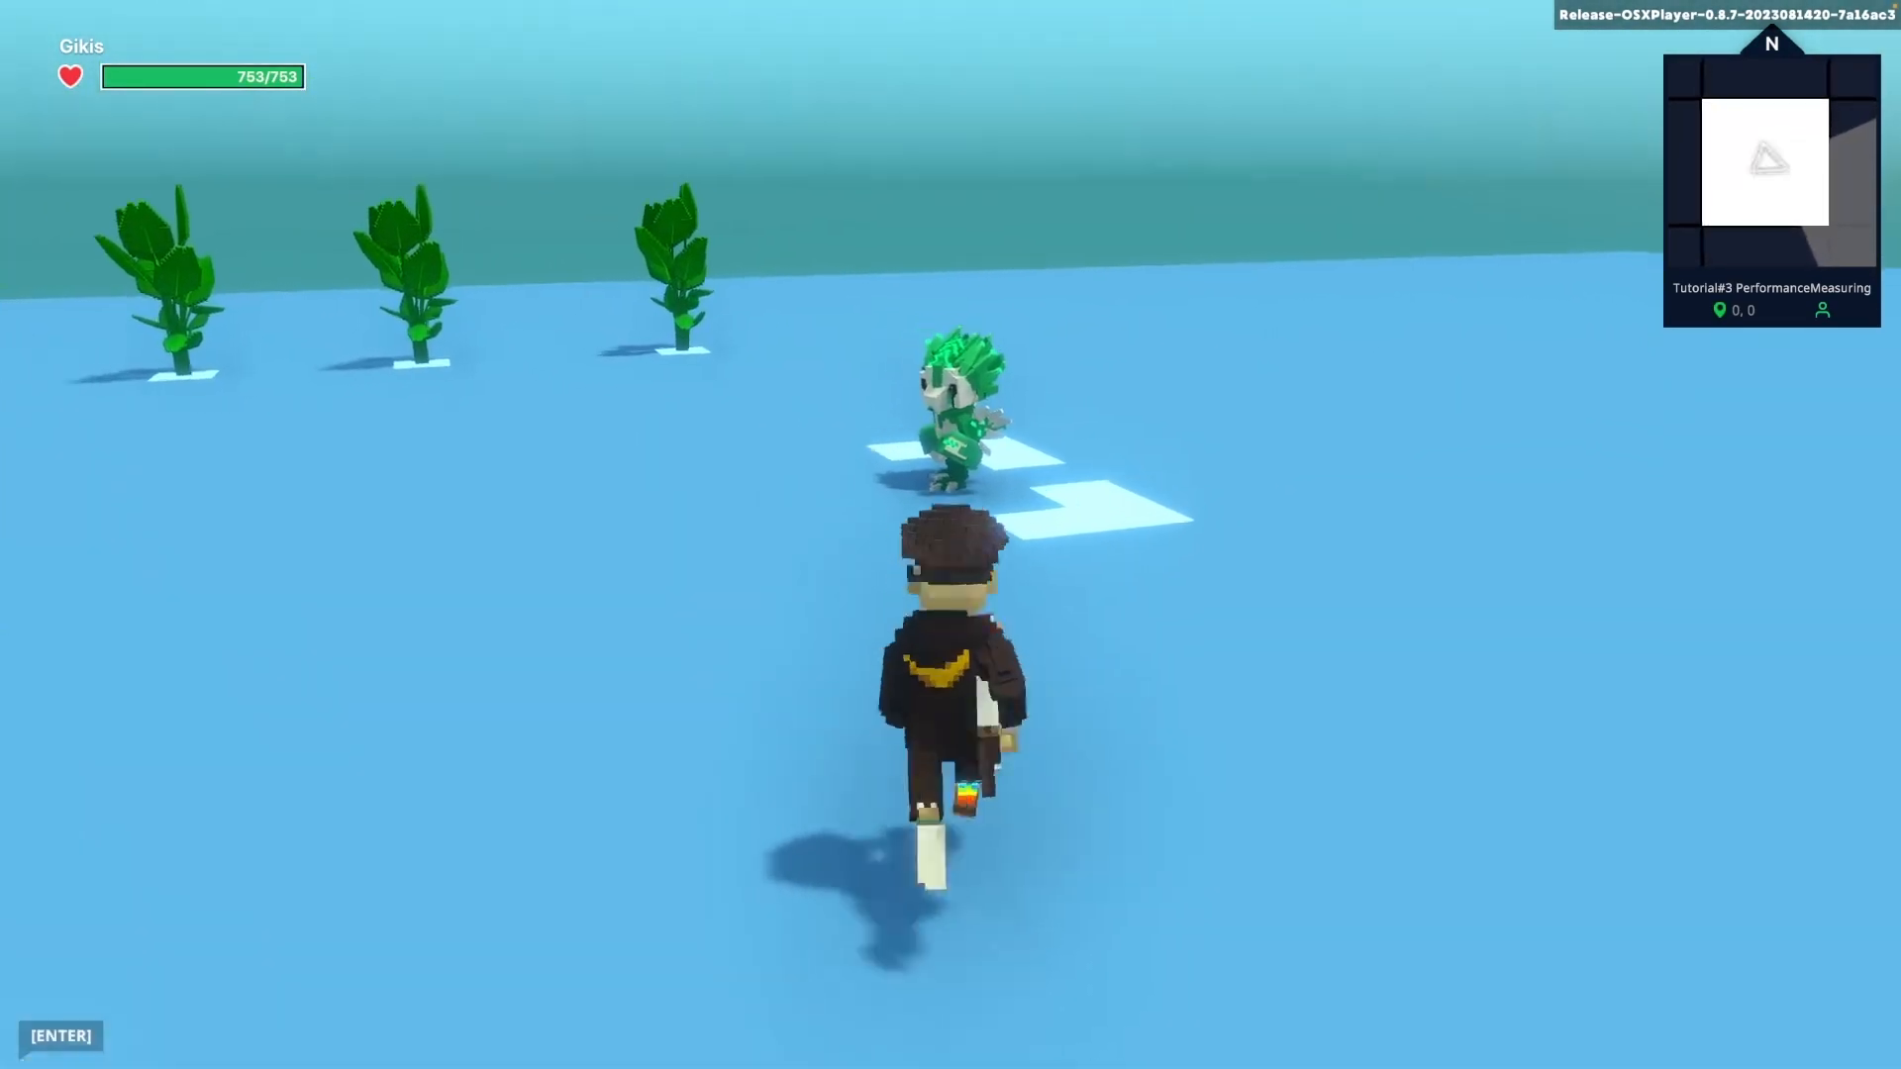
pyautogui.press('w')
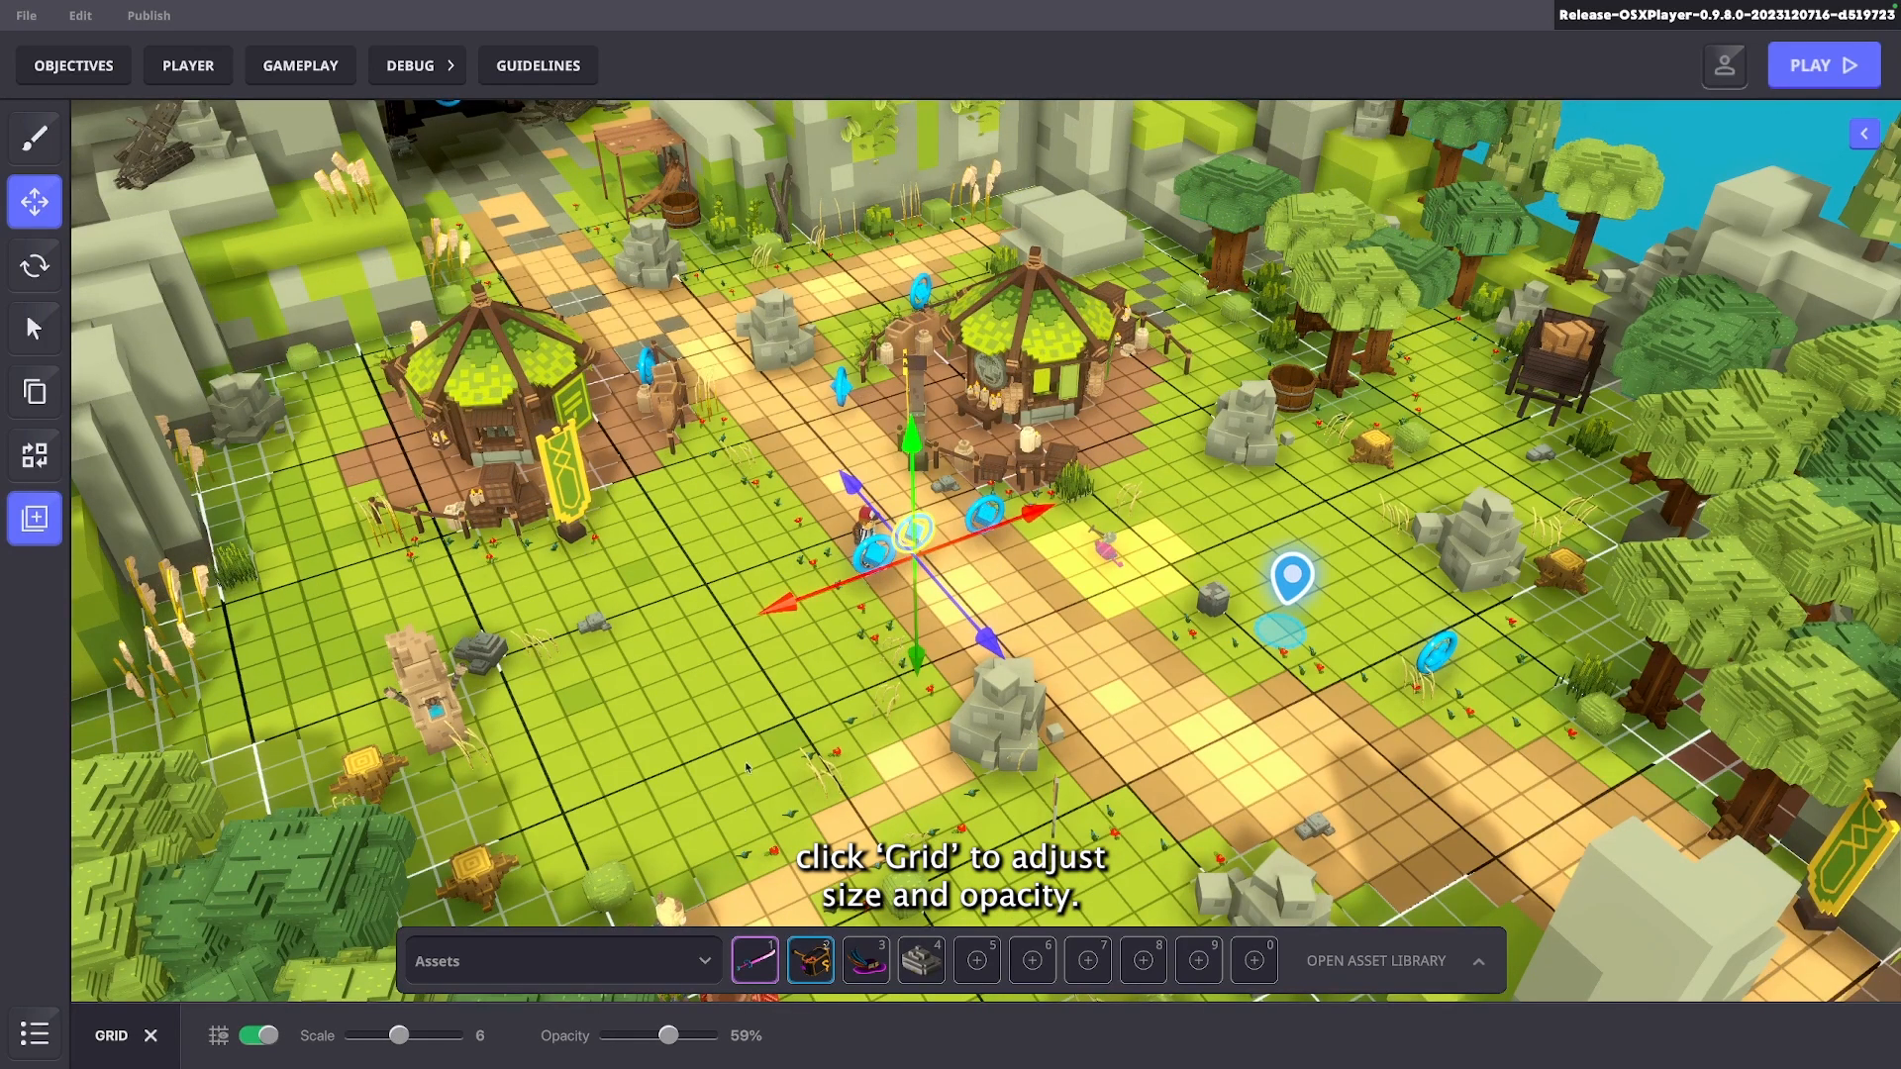
# Lower the grid opacity to 21% and hide the grid
pyautogui.moveTo(670, 1041); pyautogui.dragTo(628, 1040)
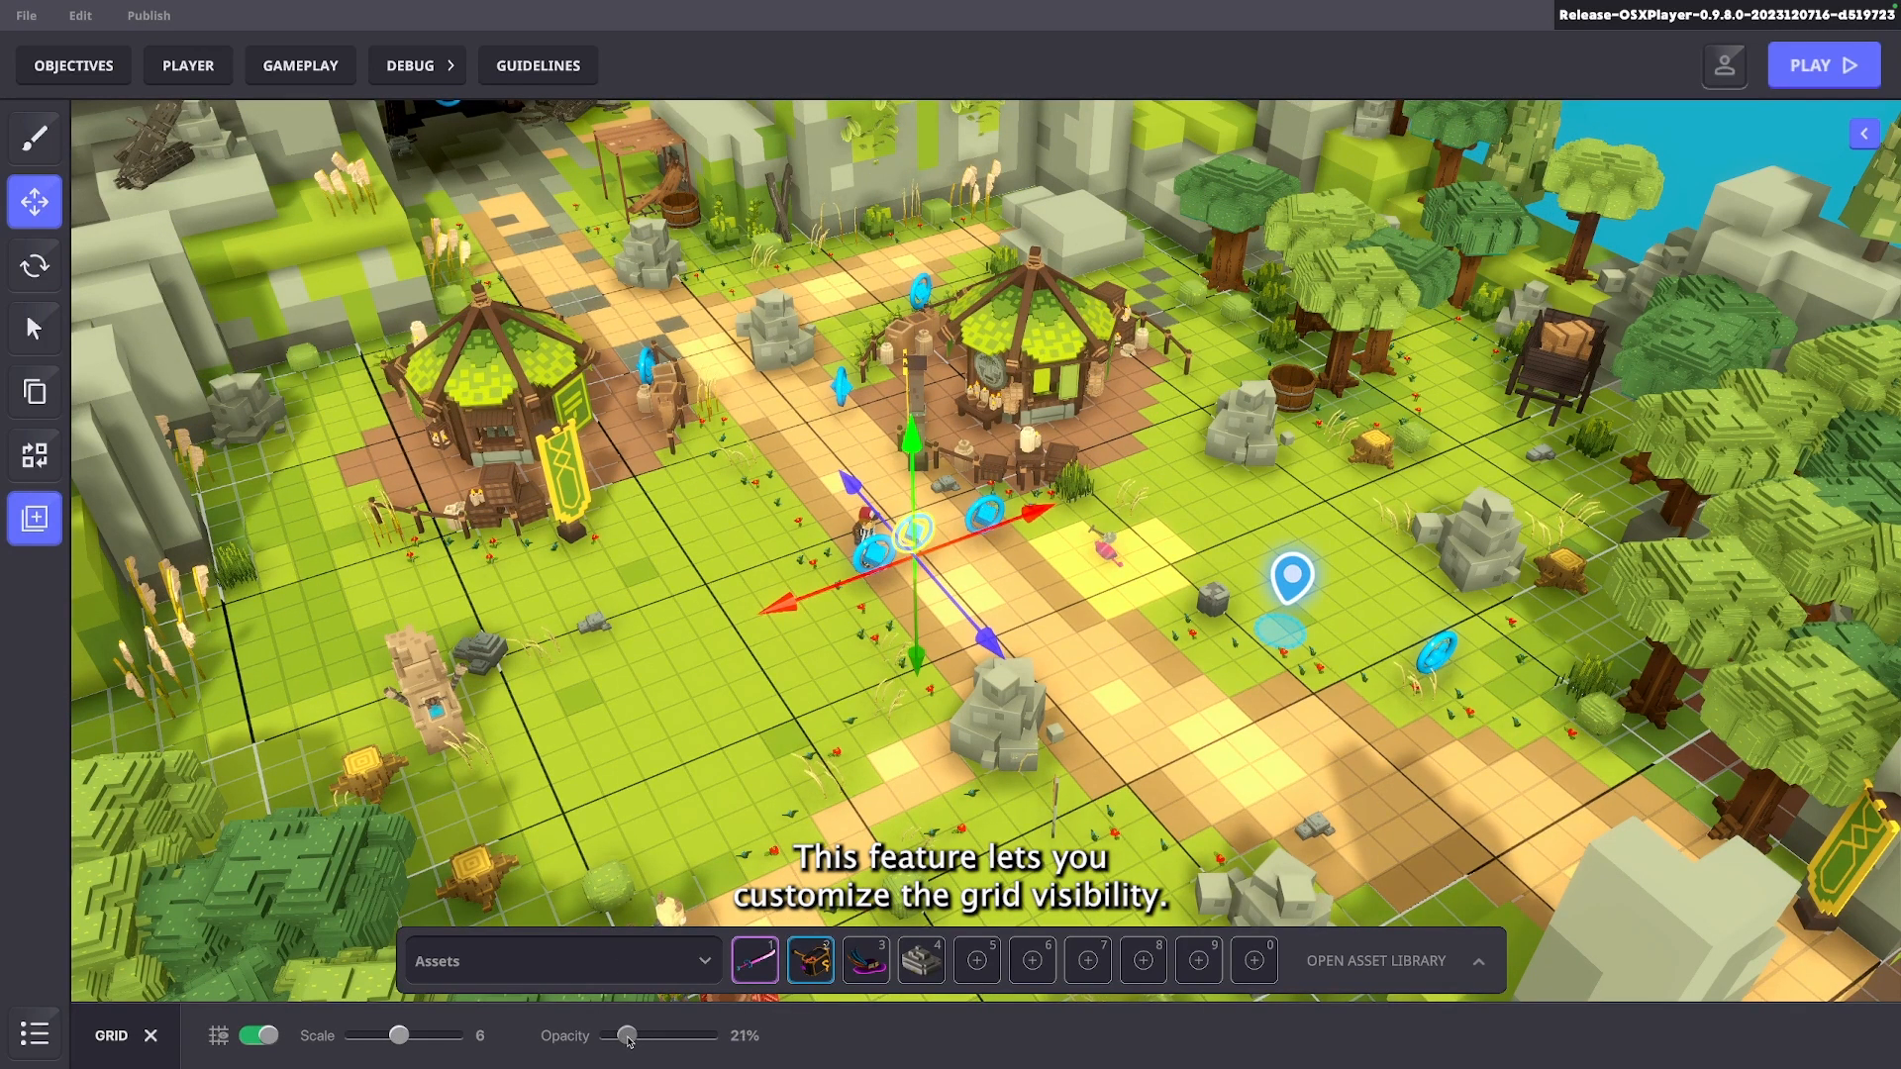
pyautogui.click(216, 1038)
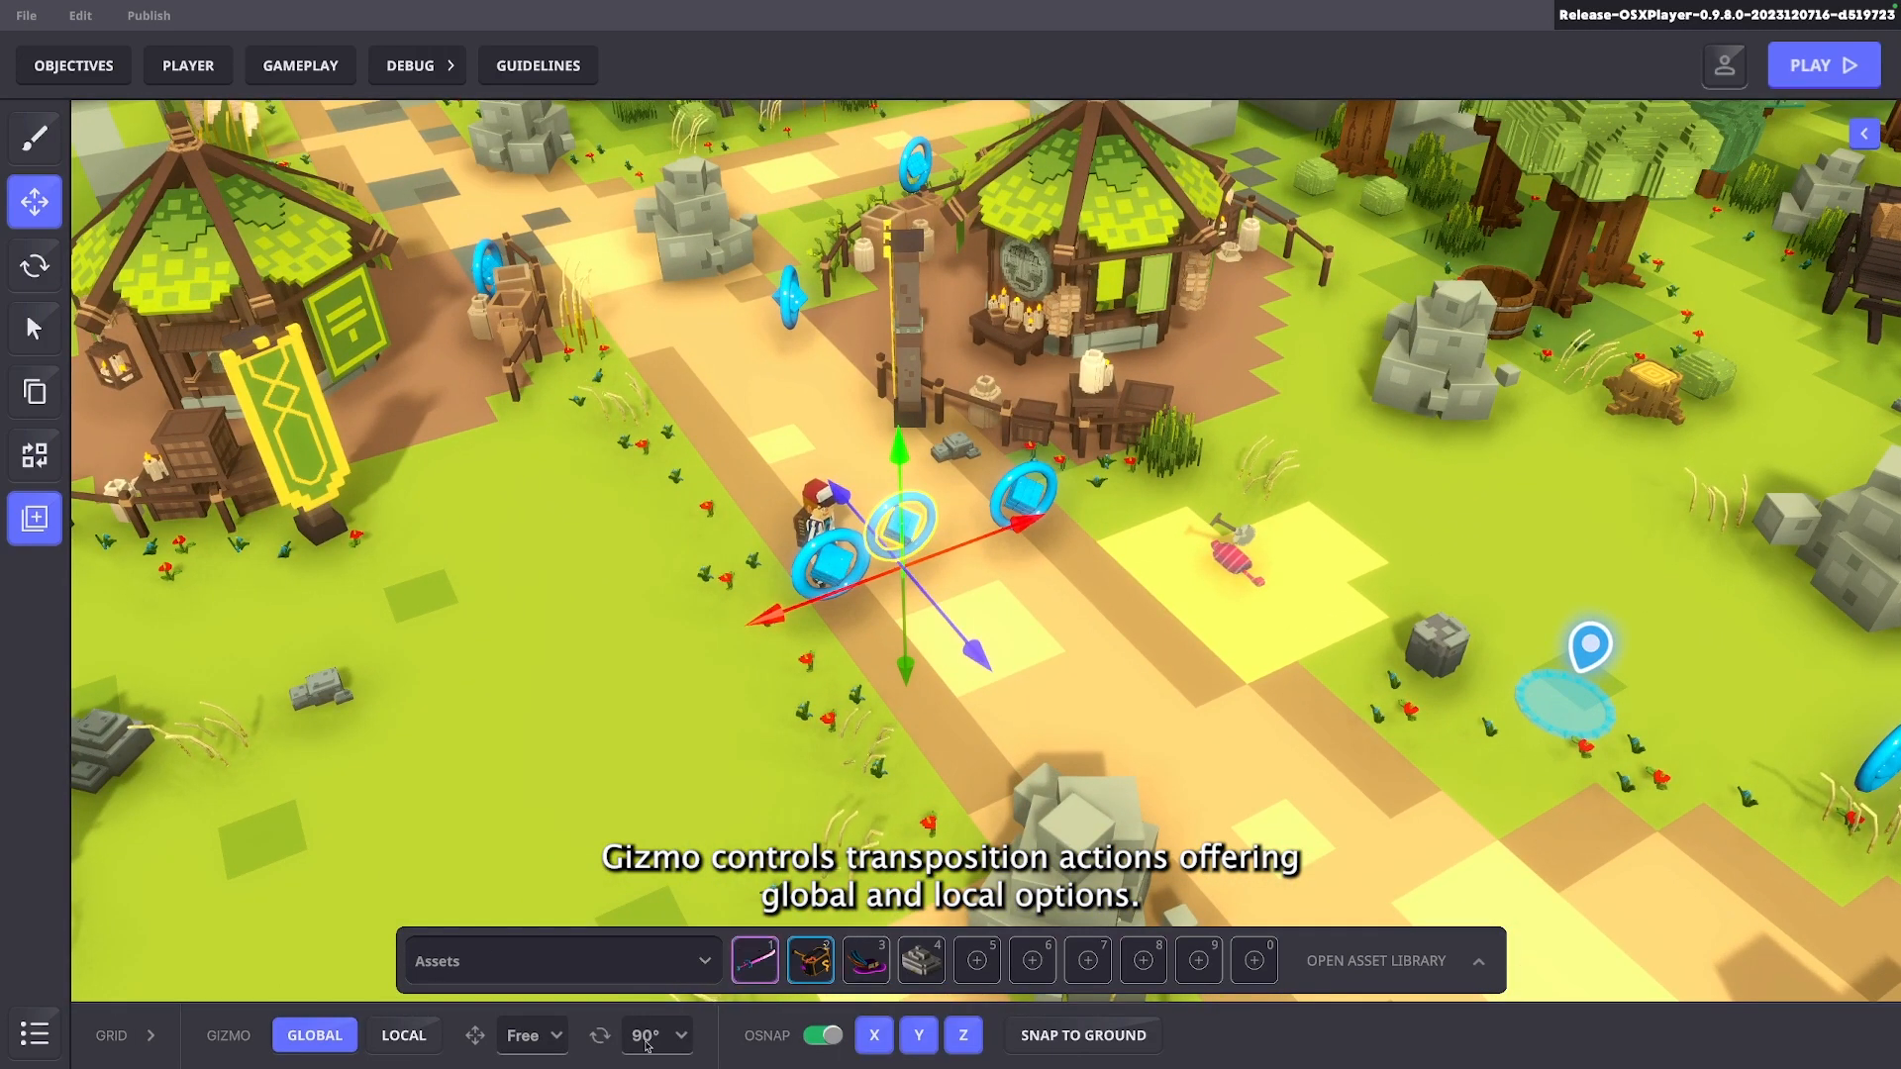
# Try the gizmo options by moving the selected blue ring in increments of 2 and rotating it with the 90° angle setting
pyautogui.click(403, 1035)
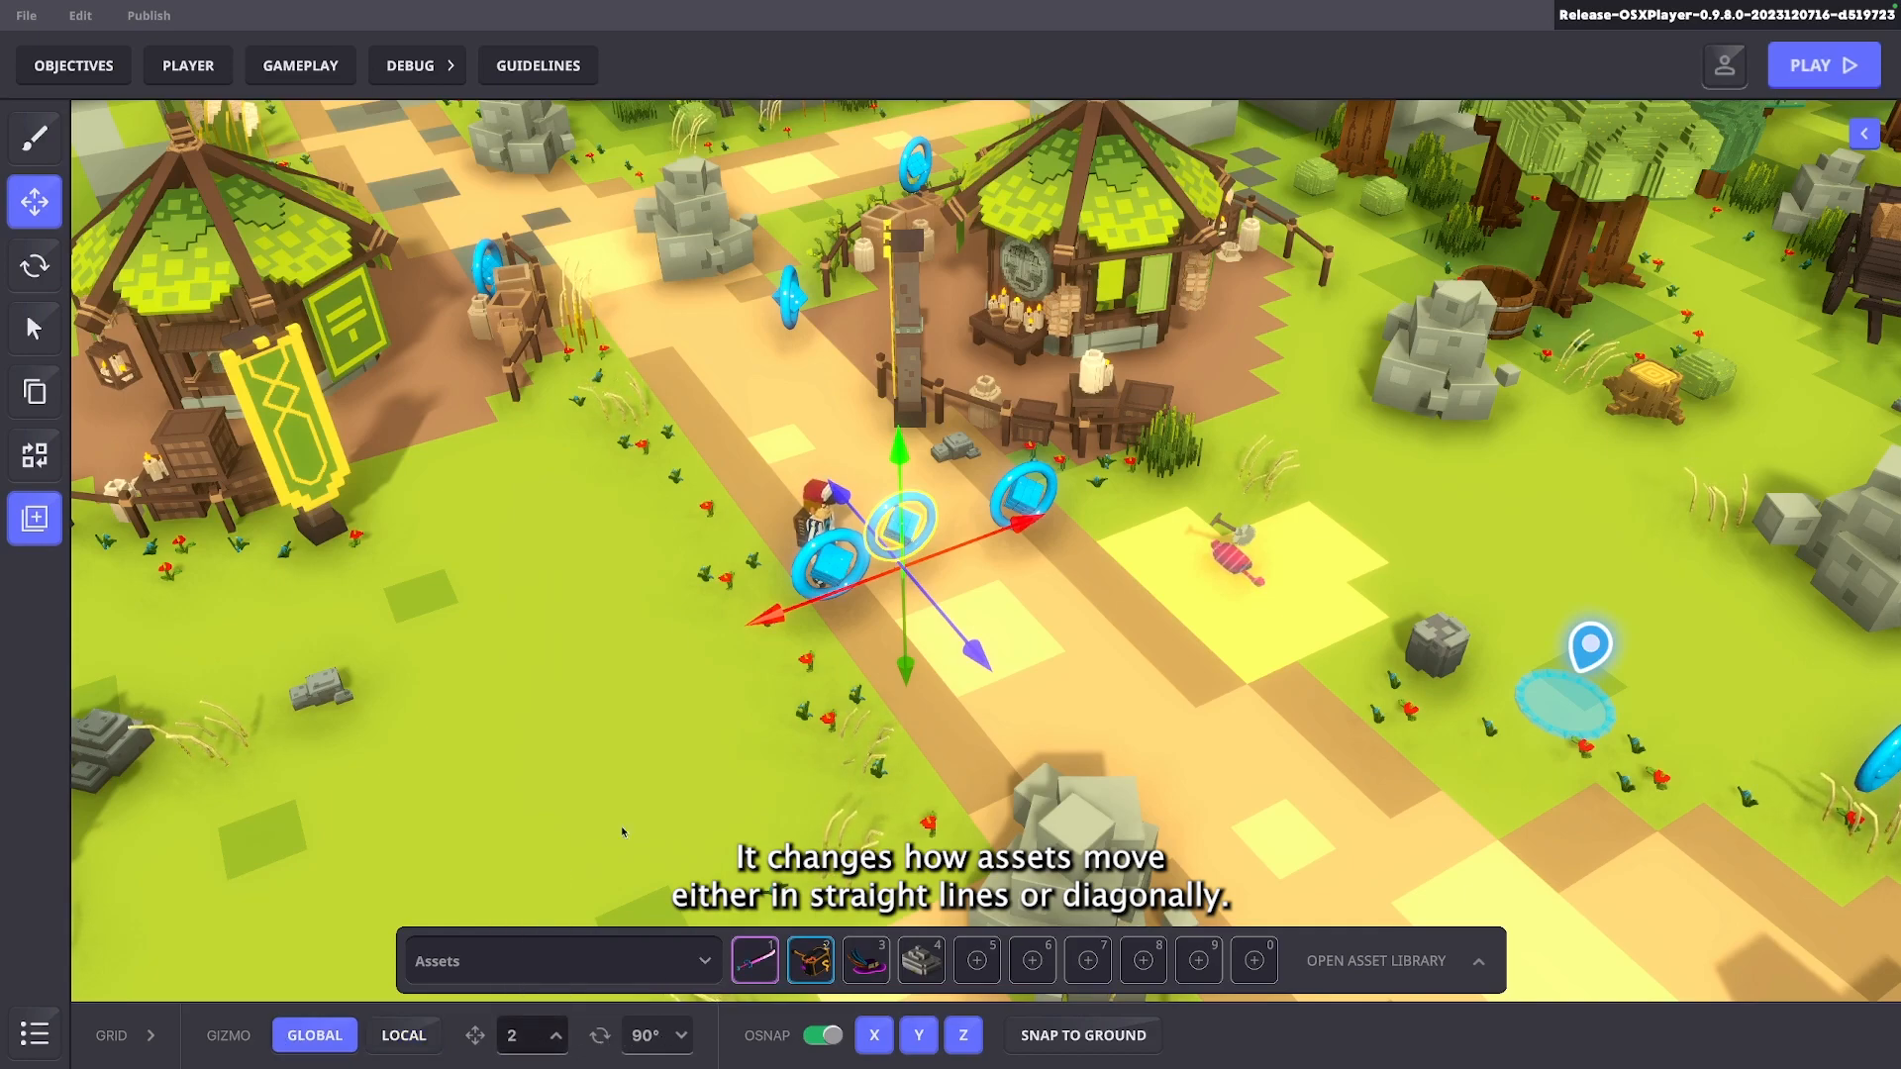
pyautogui.moveTo(987, 661); pyautogui.dragTo(1030, 658)
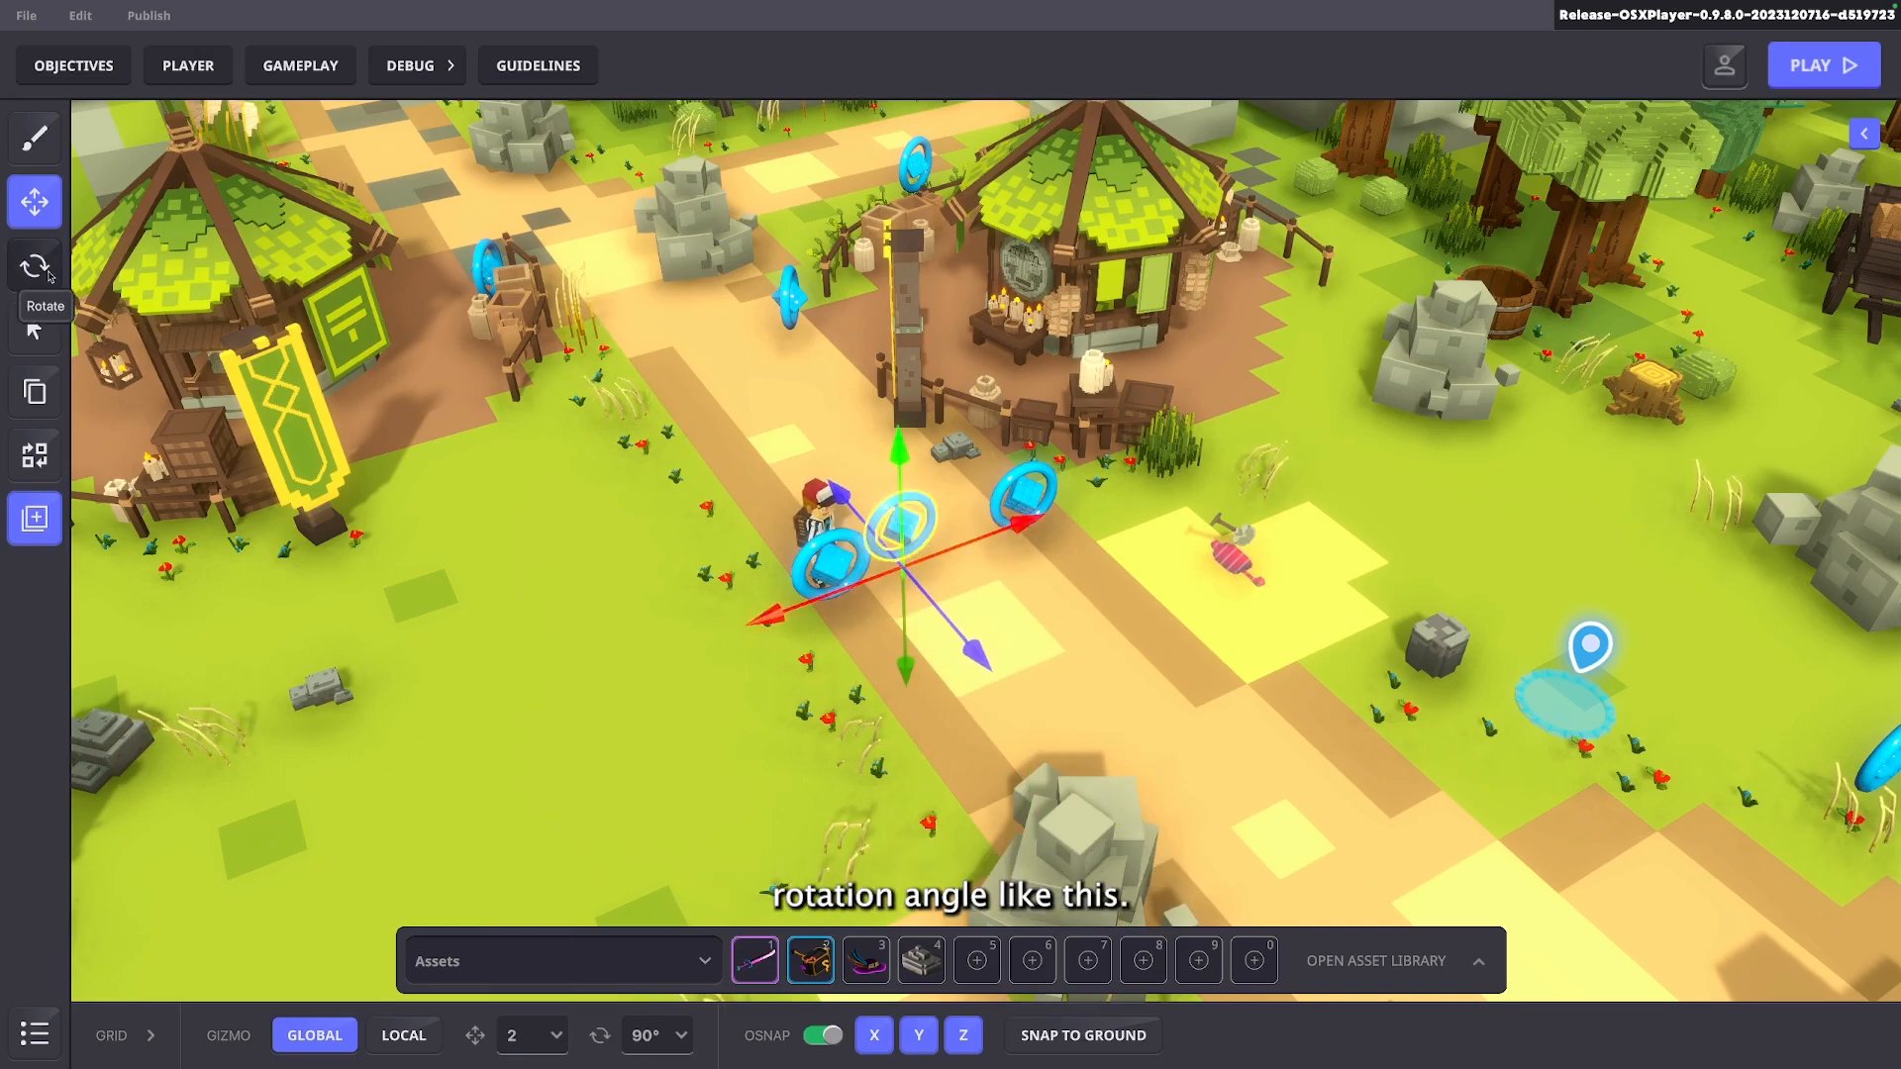
pyautogui.click(46, 272)
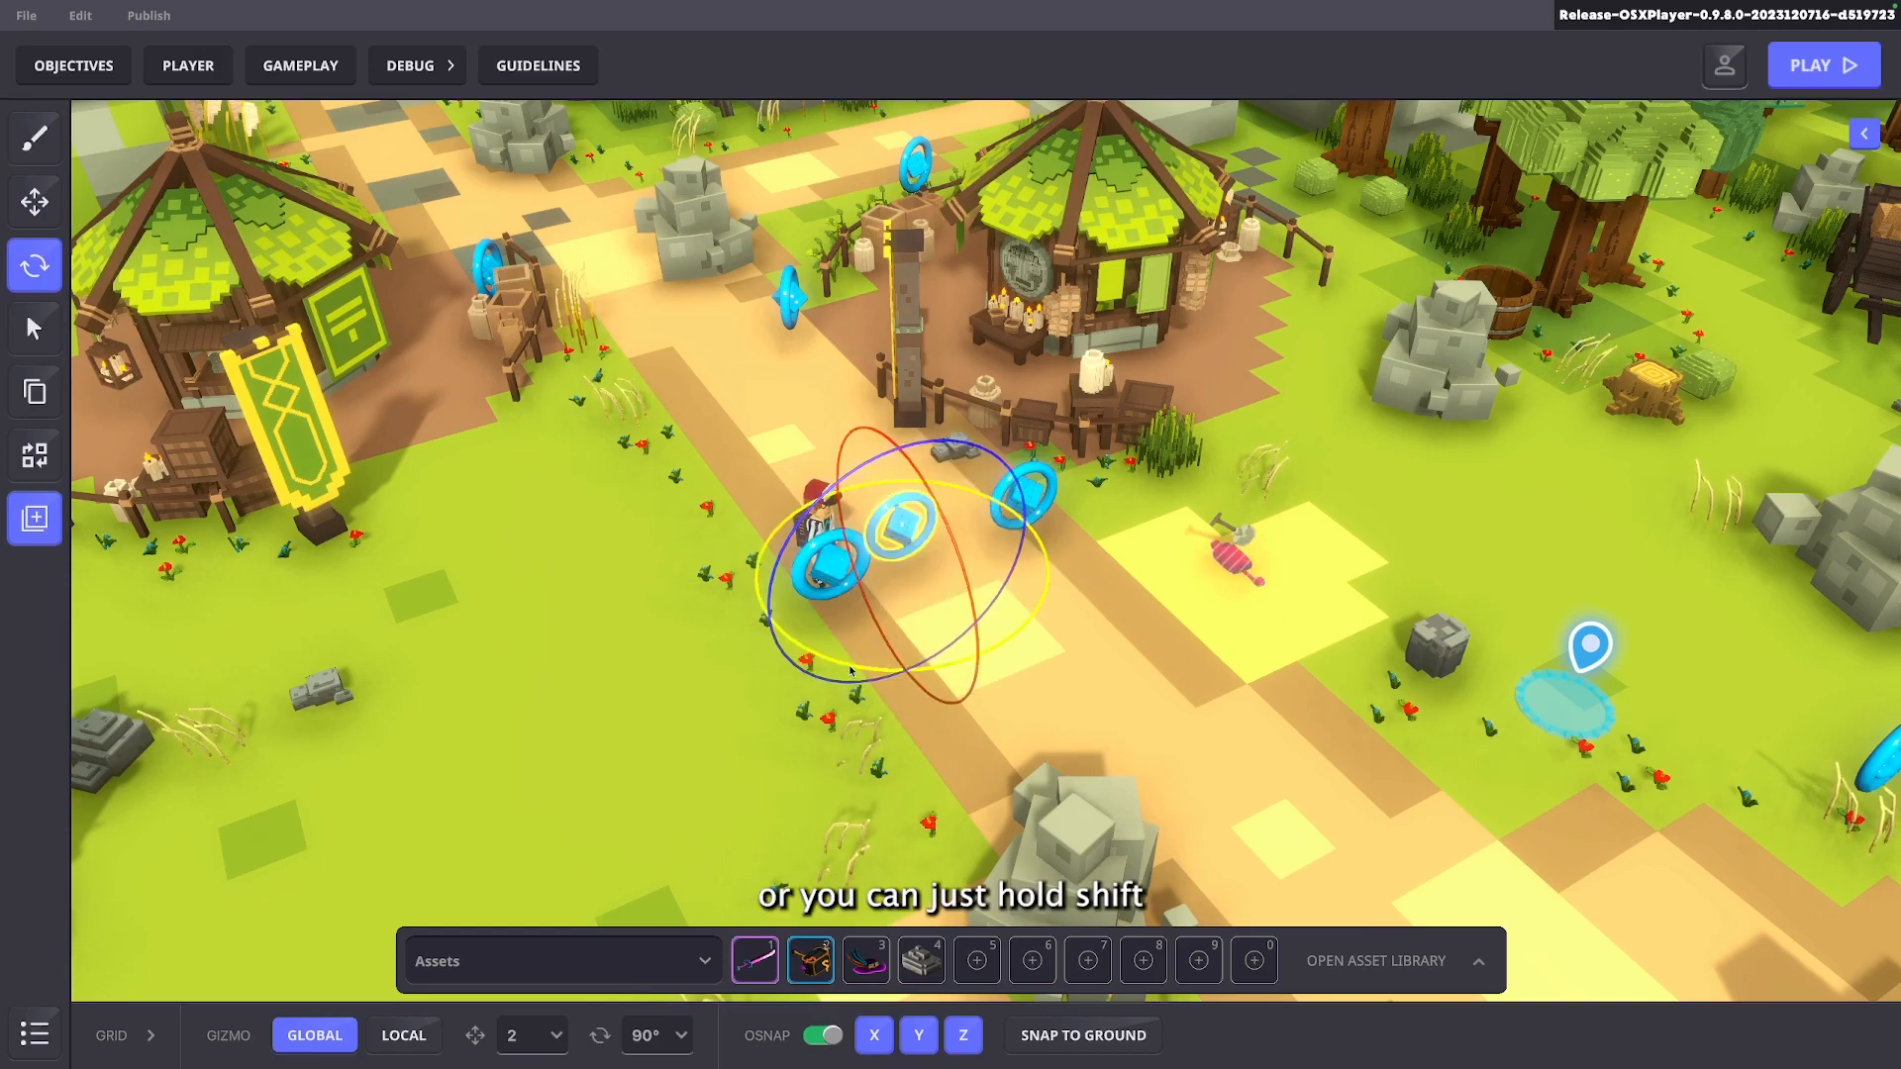
pyautogui.moveTo(955, 669); pyautogui.dragTo(895, 680)
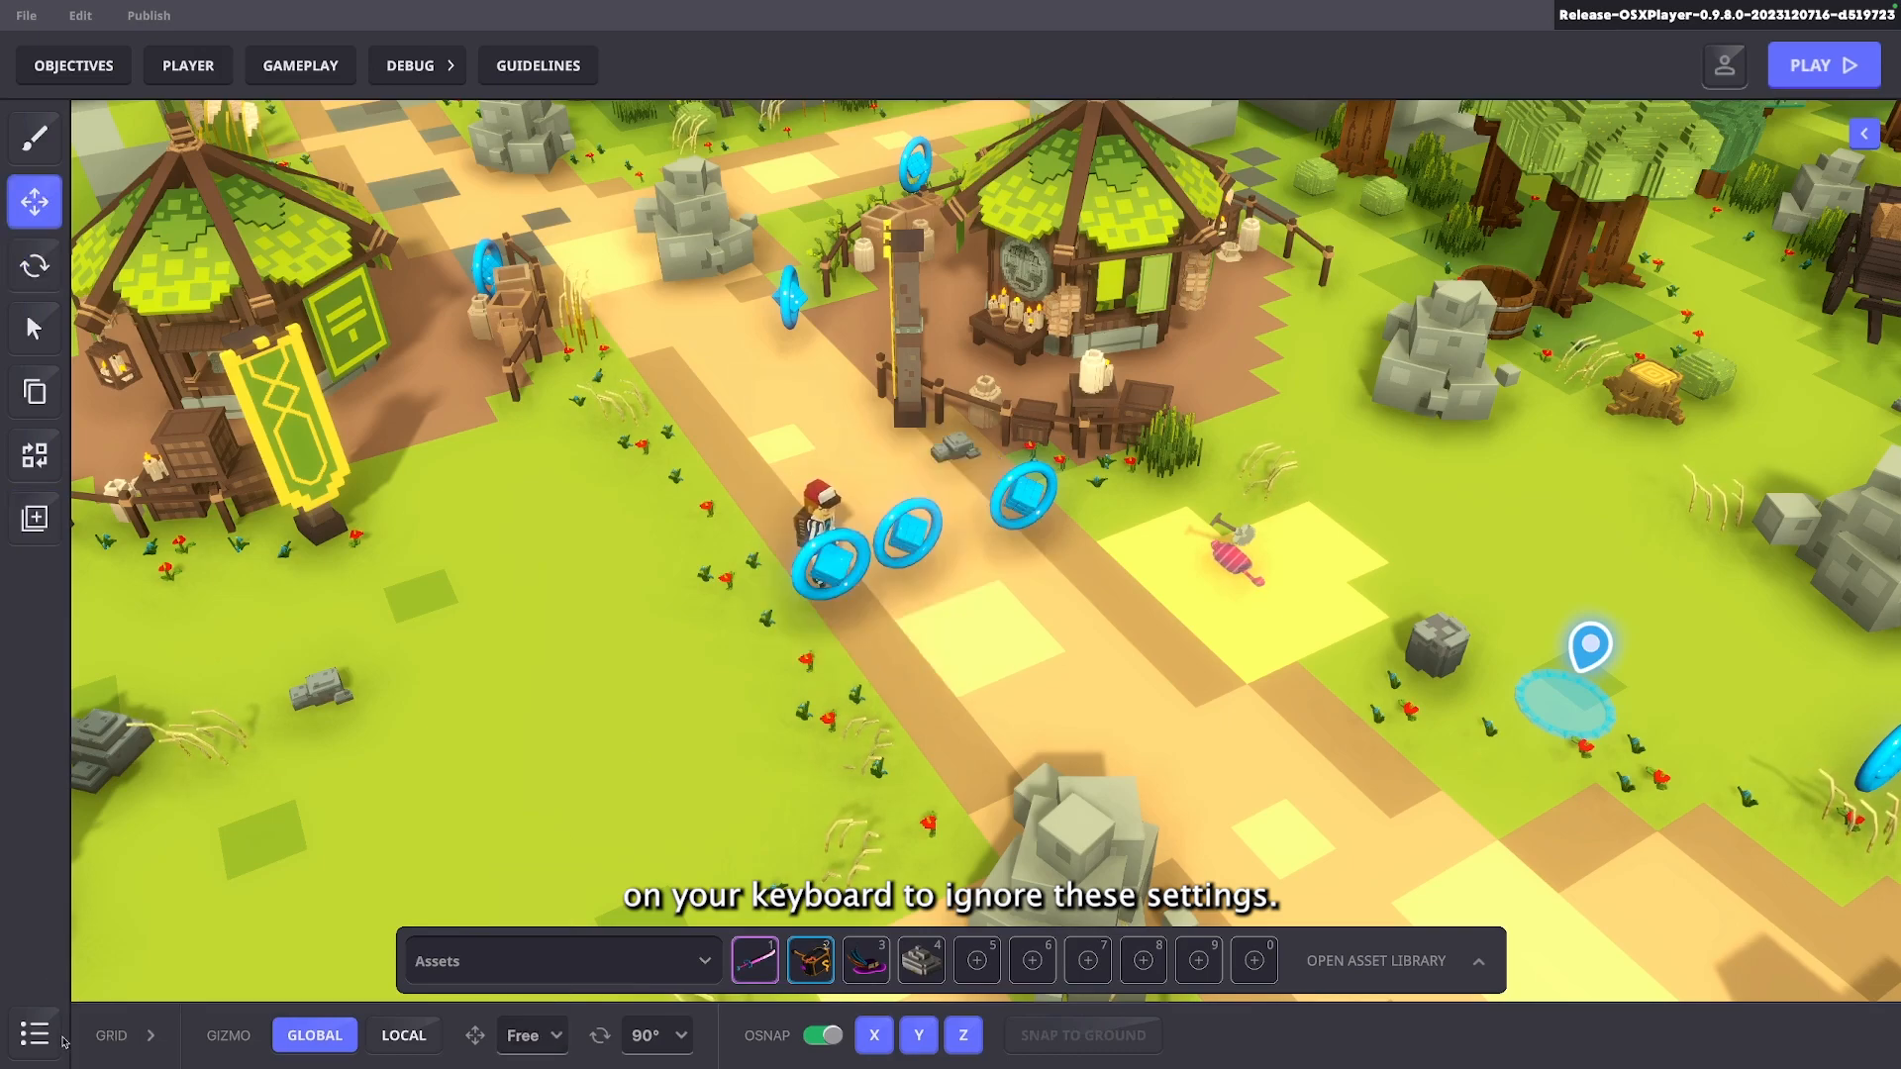
# Open the scene hierarchy, browse its assets, and focus the view on the Dead Trunk and then the Small Banner below it
pyautogui.click(38, 1036)
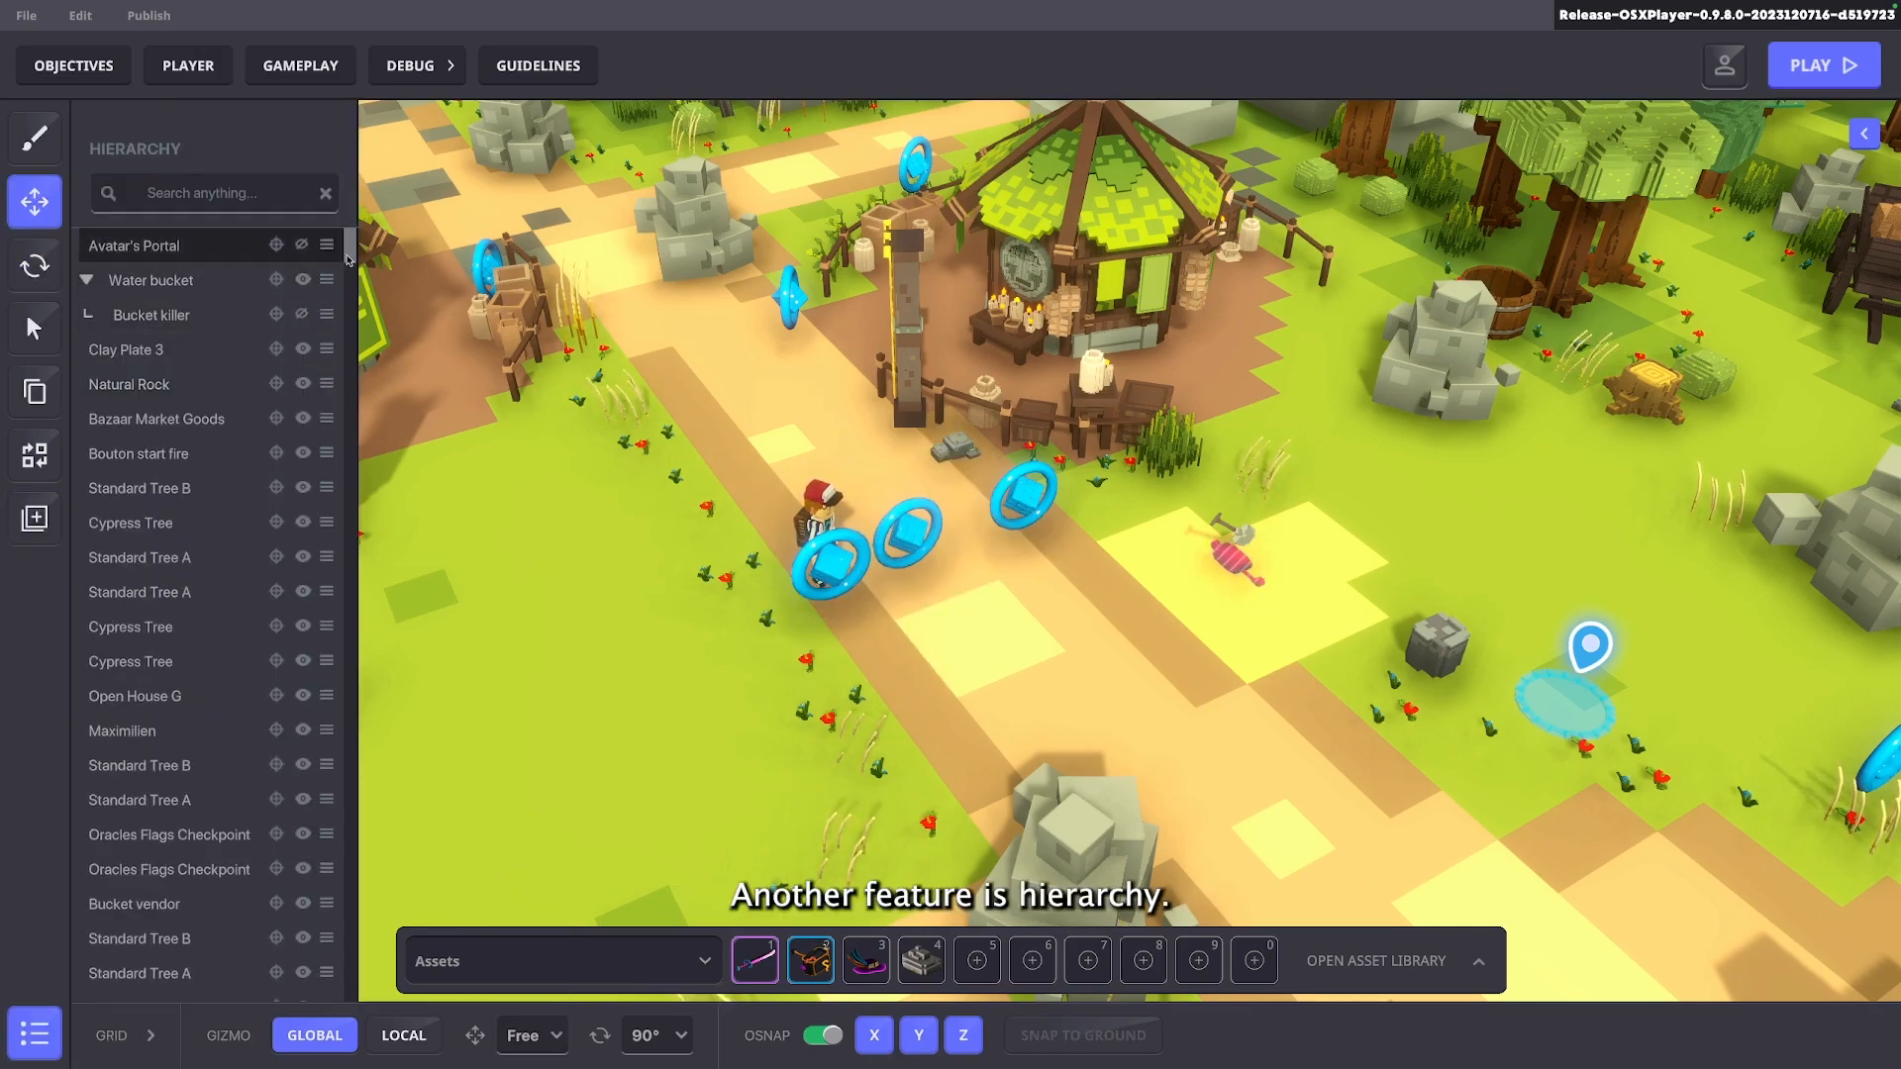
pyautogui.moveTo(350, 247); pyautogui.dragTo(342, 469)
pyautogui.click(229, 511)
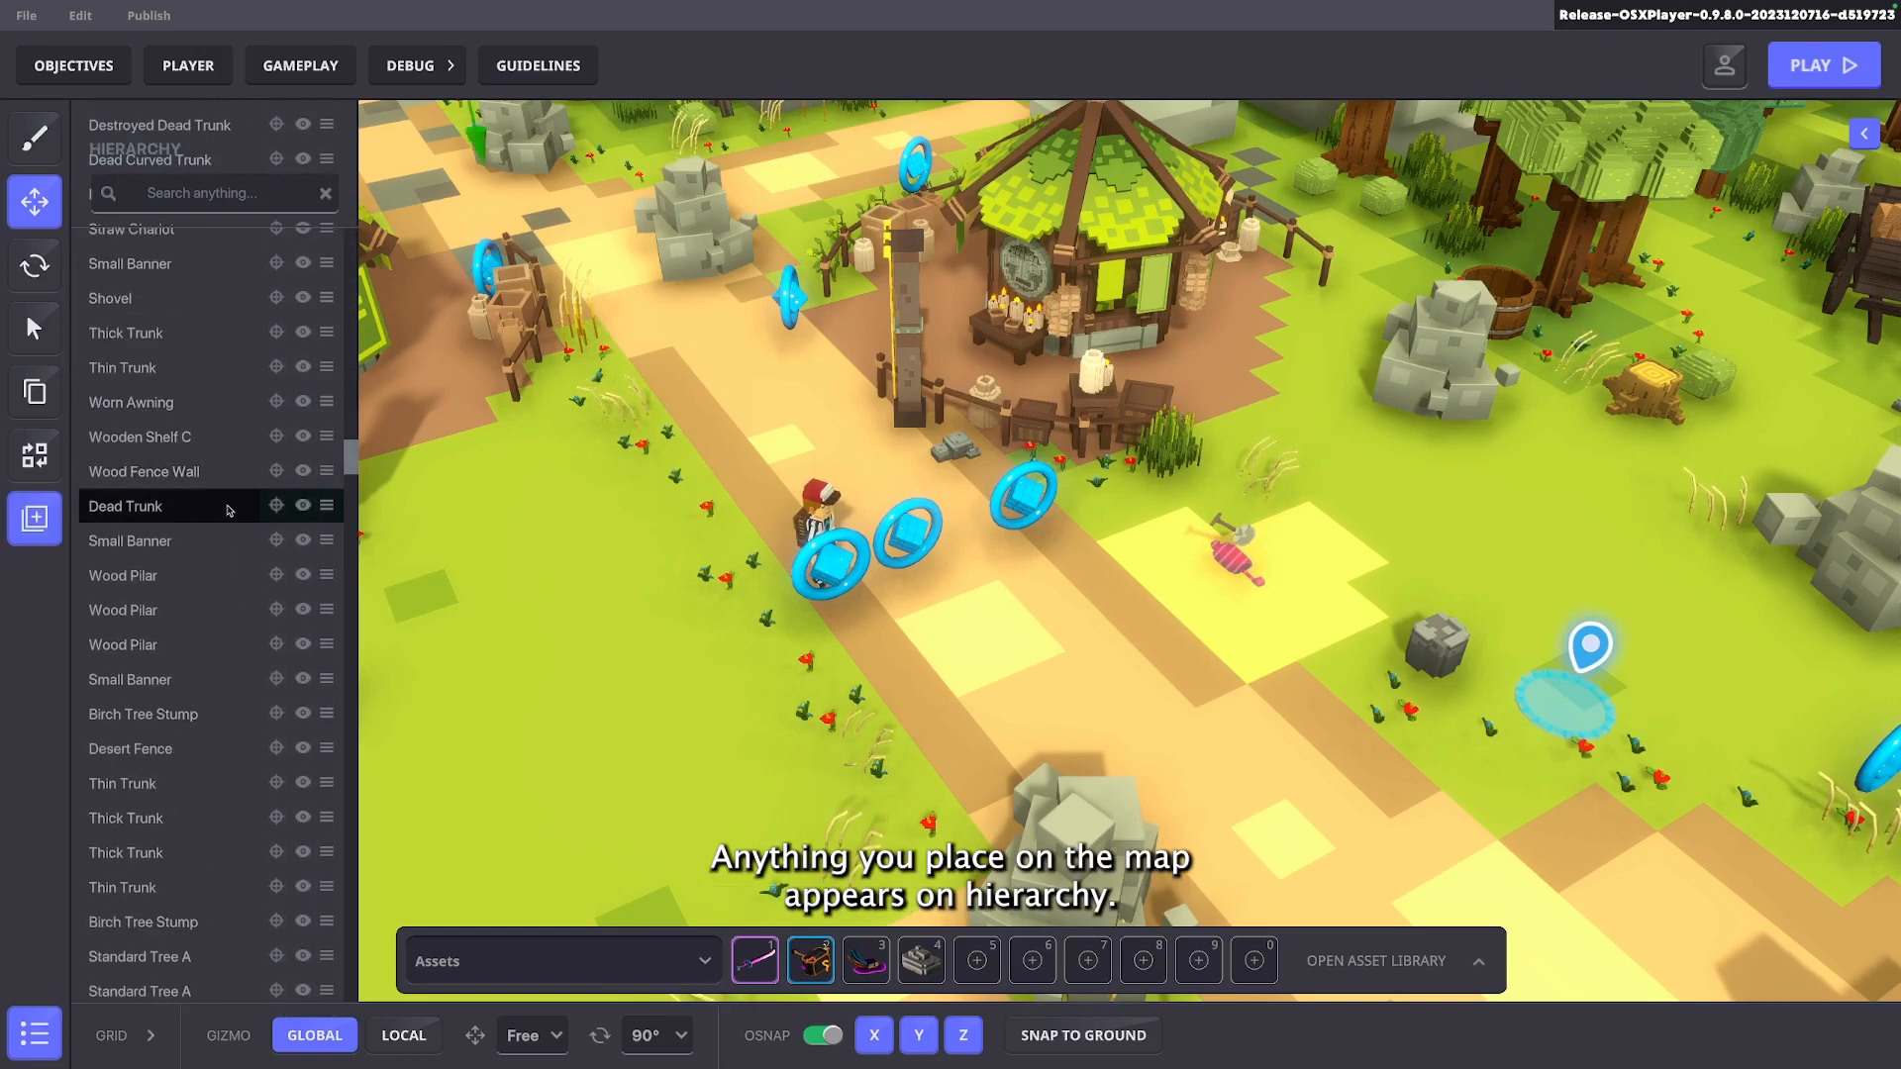
pyautogui.click(278, 511)
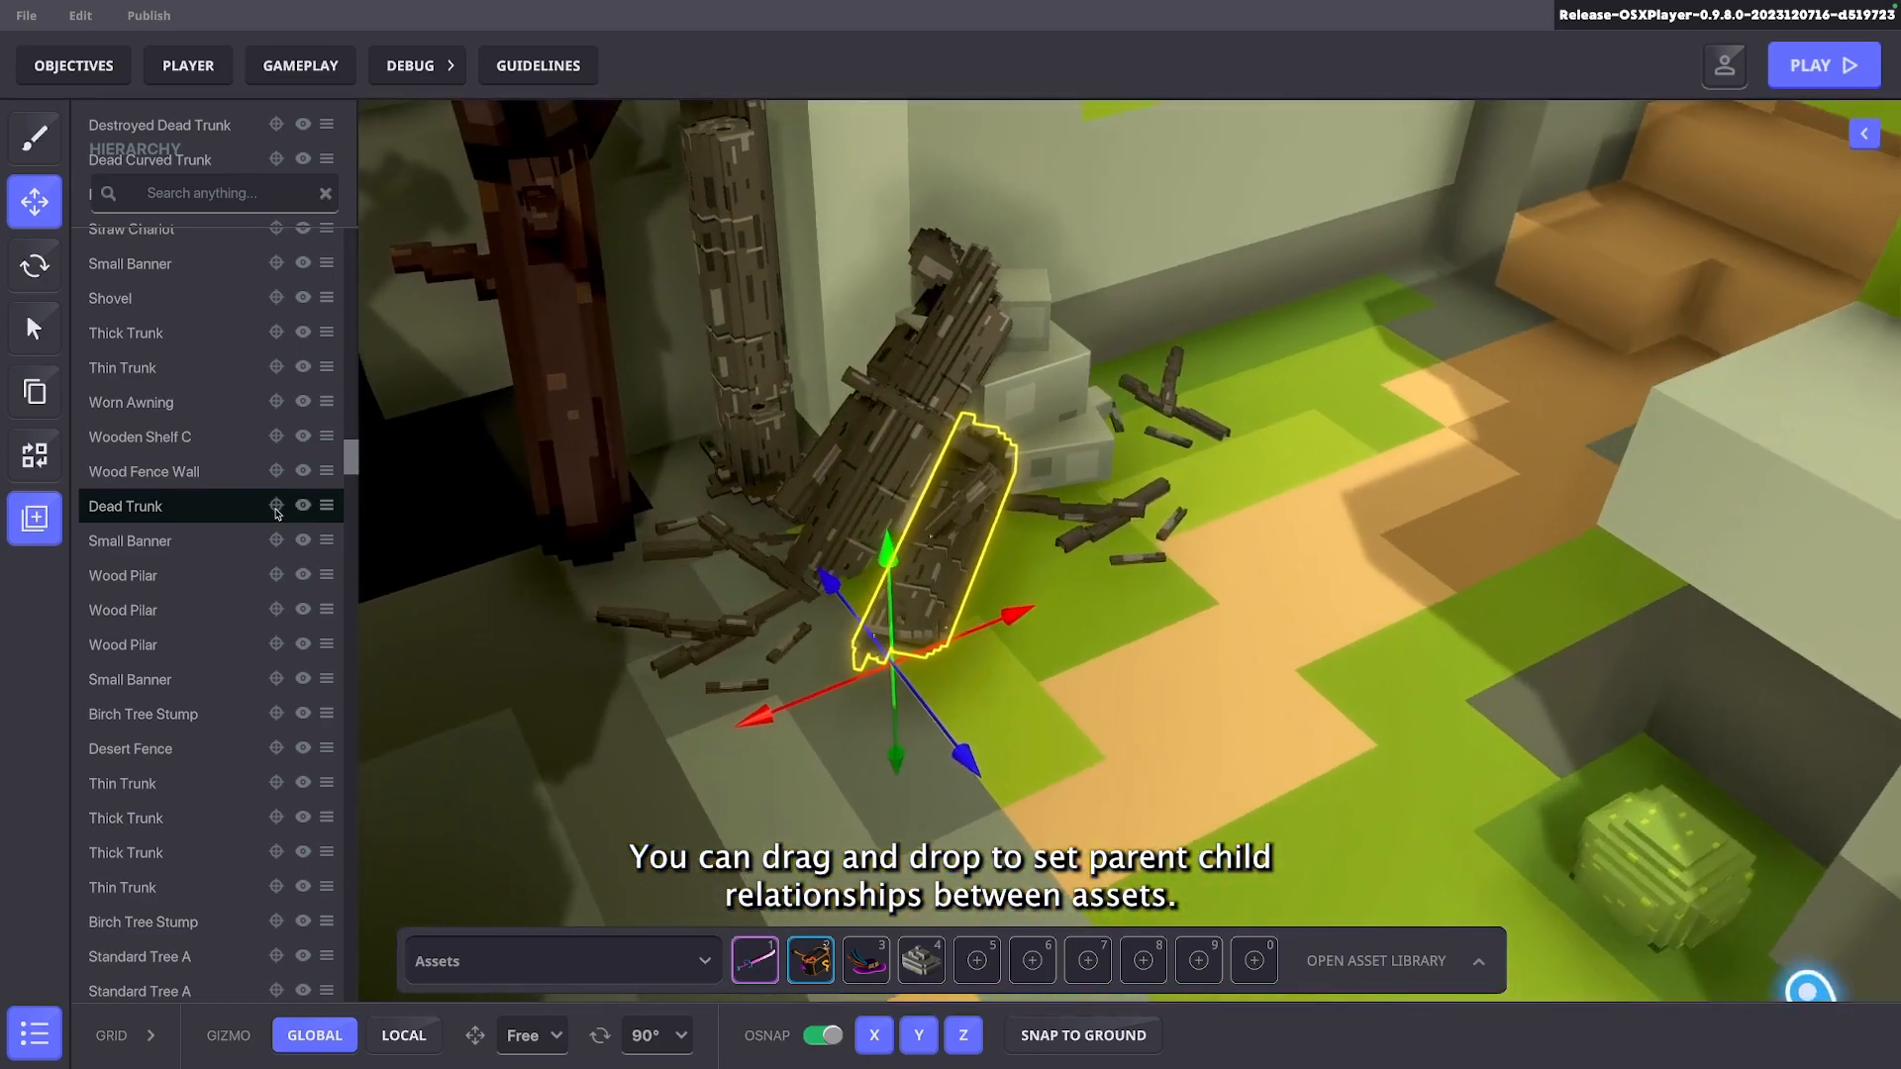
pyautogui.click(278, 544)
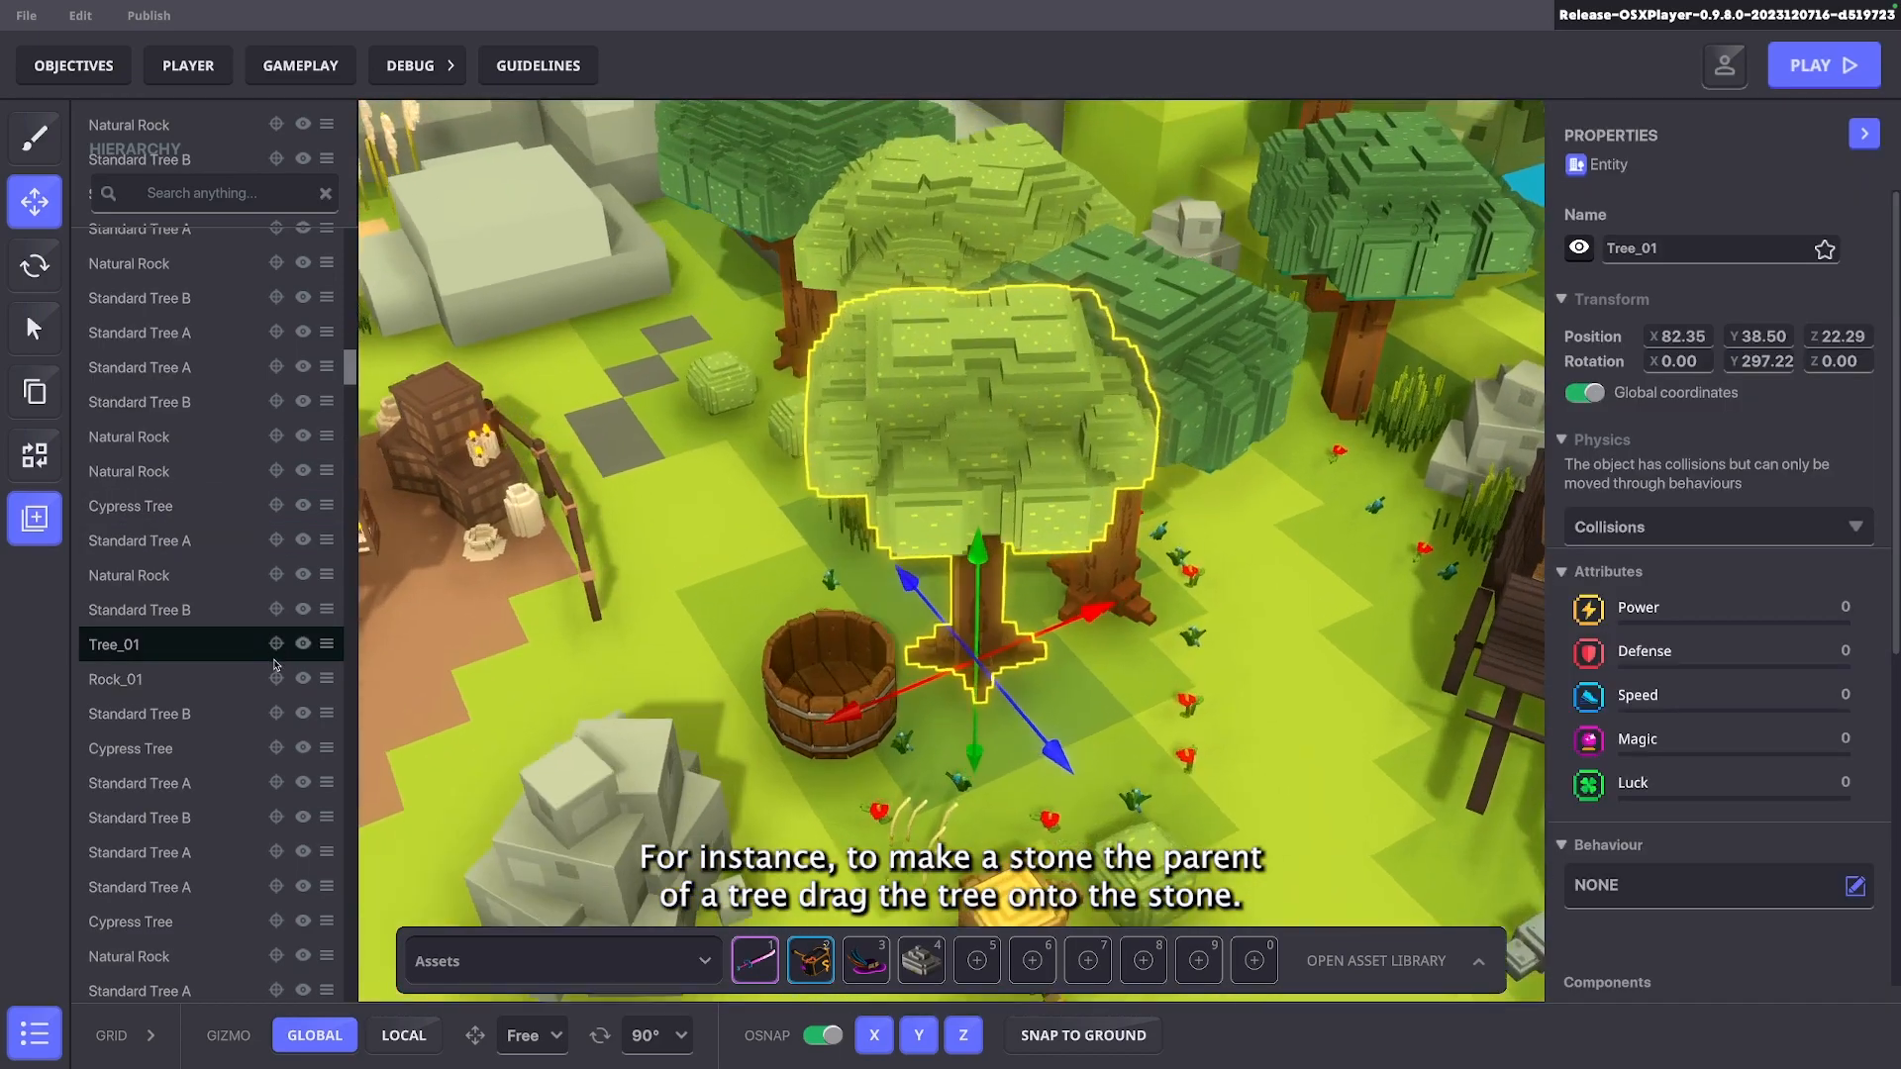
# Locate Rock_01 and Tree_01 in the scene and make Tree_01 a child of Rock_01 in the hierarchy
pyautogui.click(275, 679)
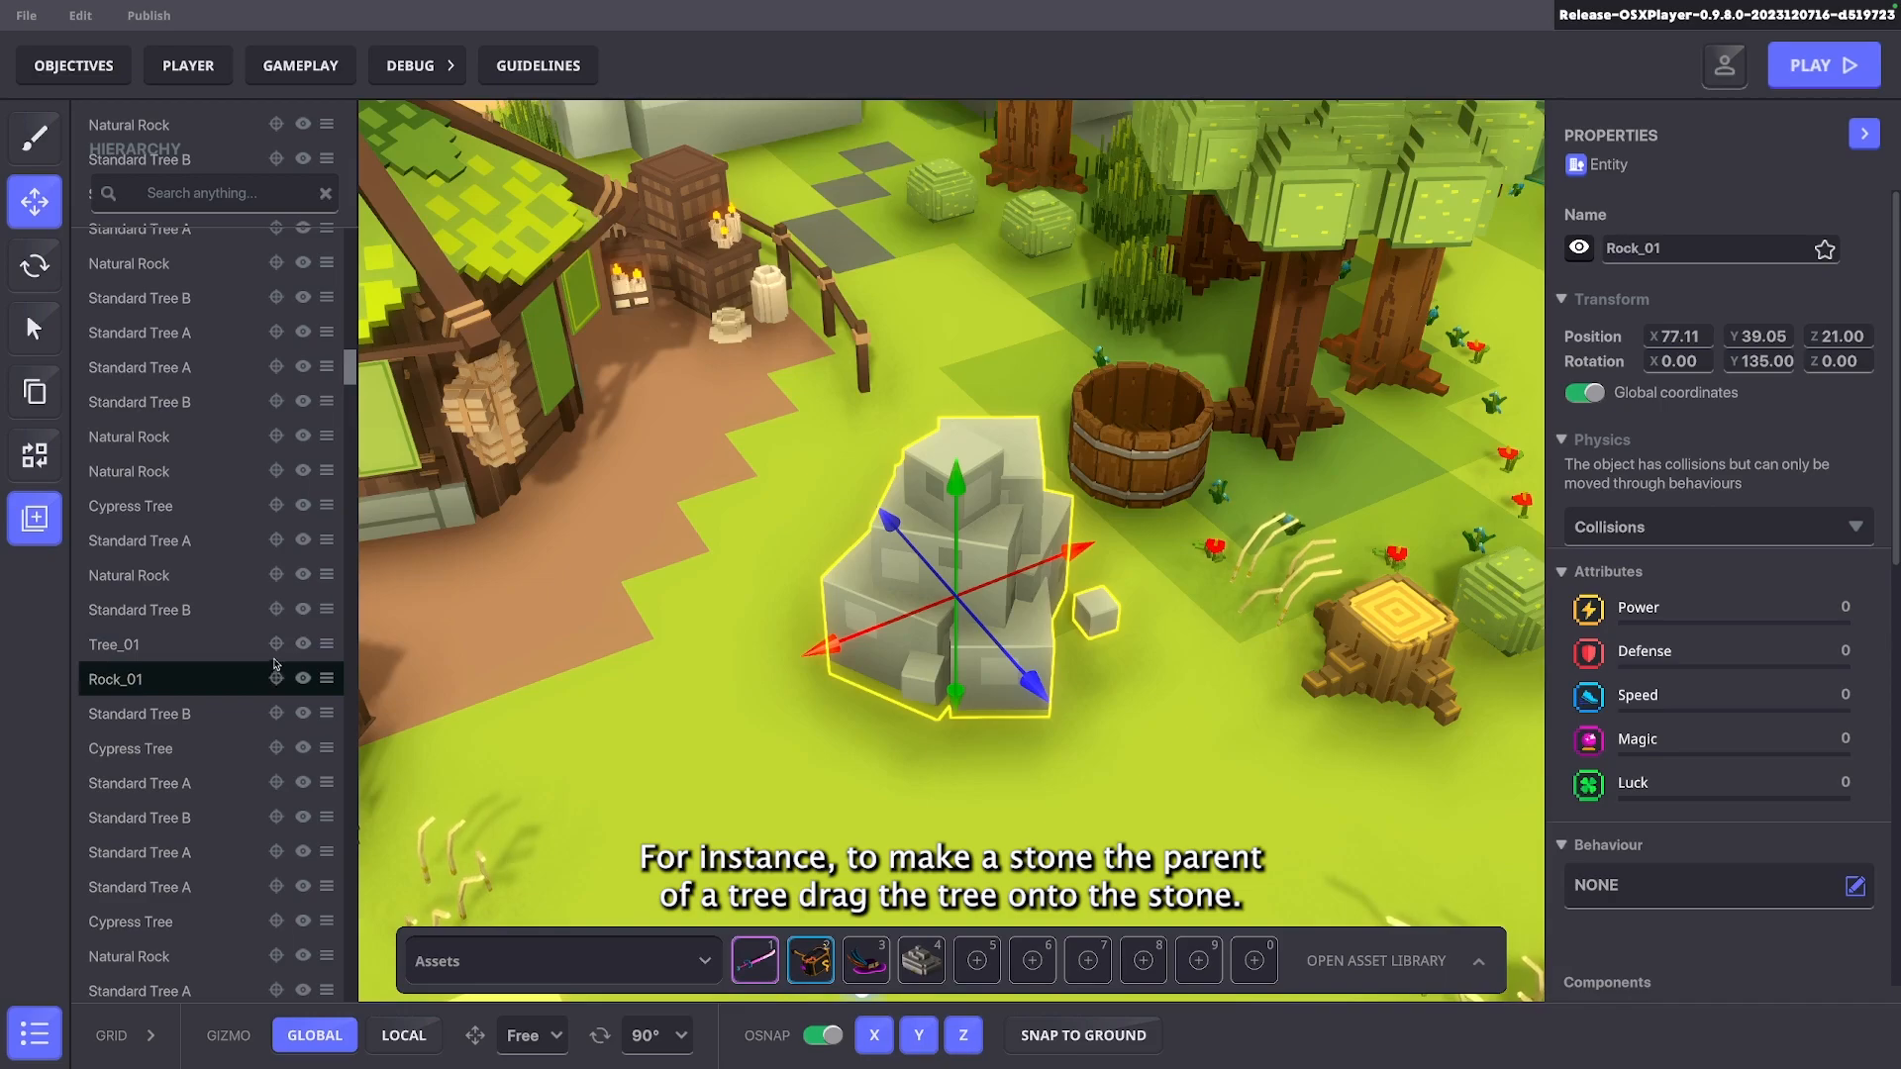
pyautogui.click(276, 645)
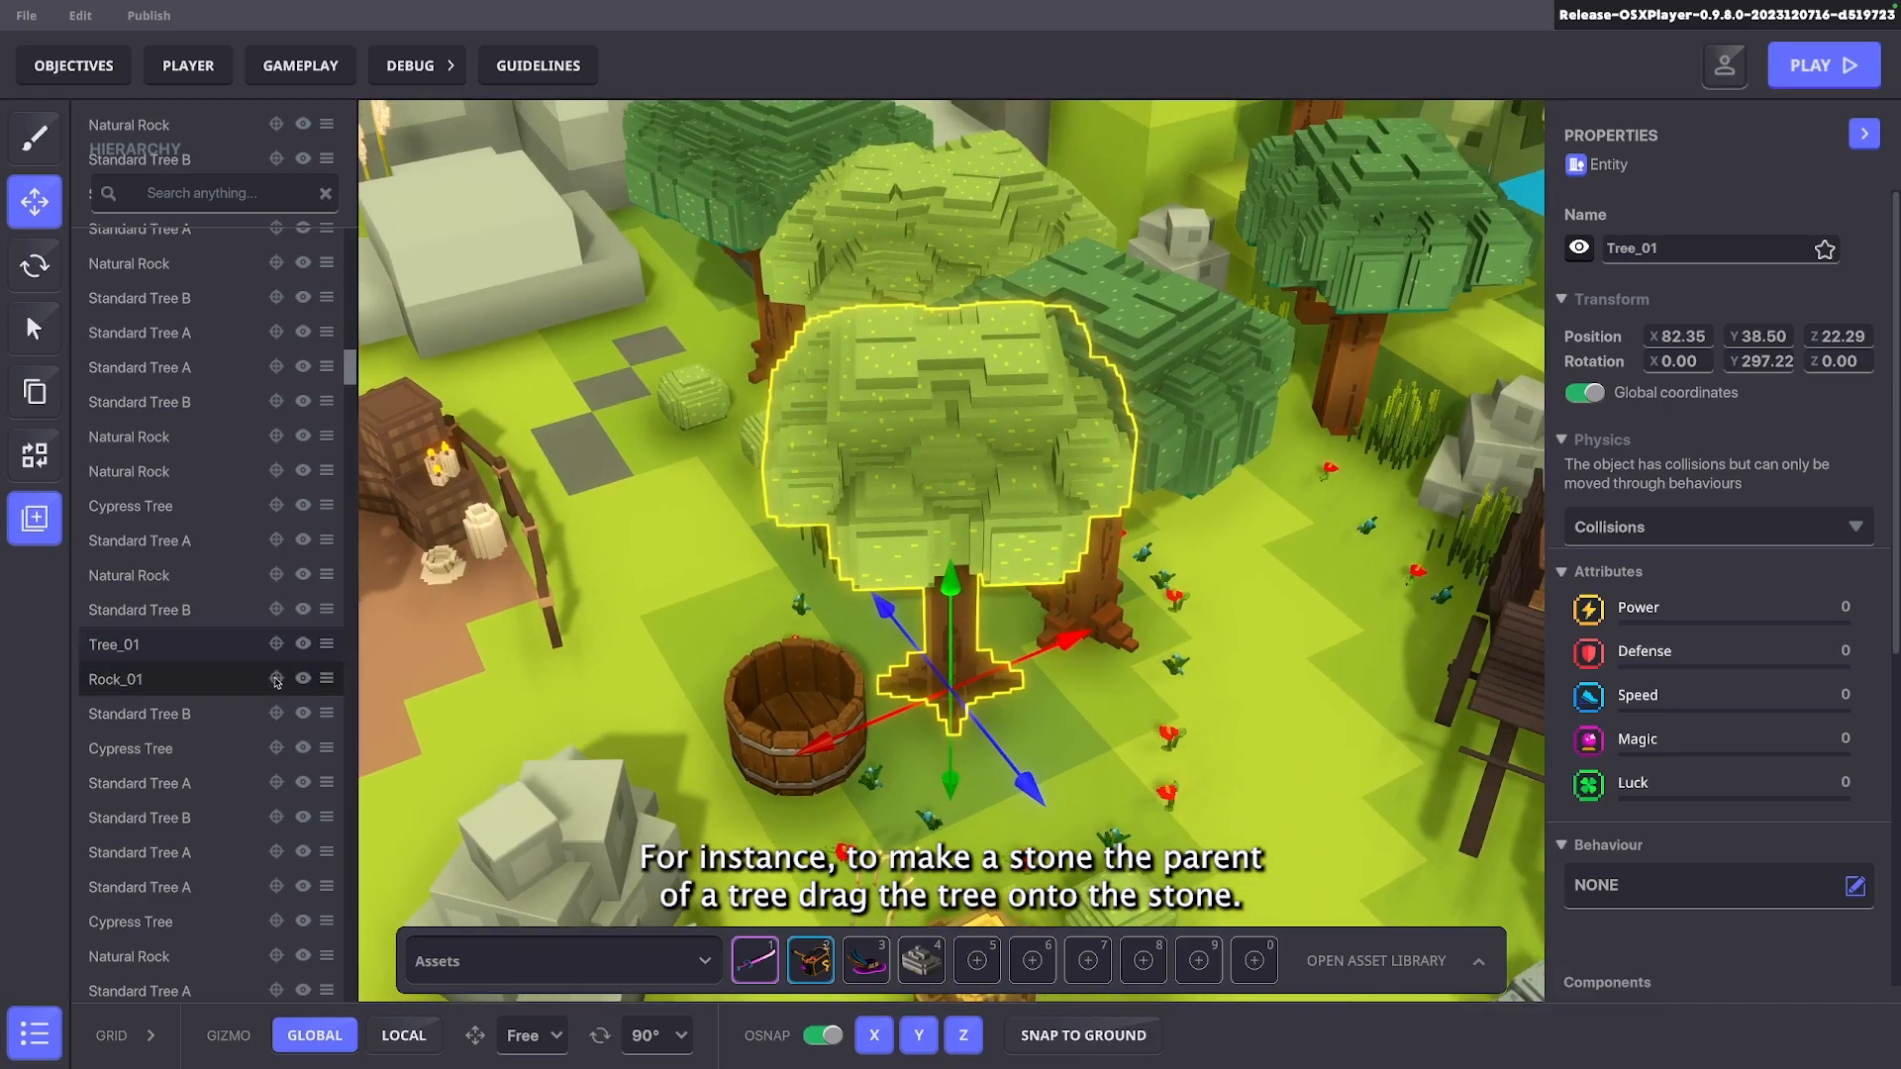
pyautogui.click(276, 681)
pyautogui.moveTo(121, 647); pyautogui.dragTo(128, 681)
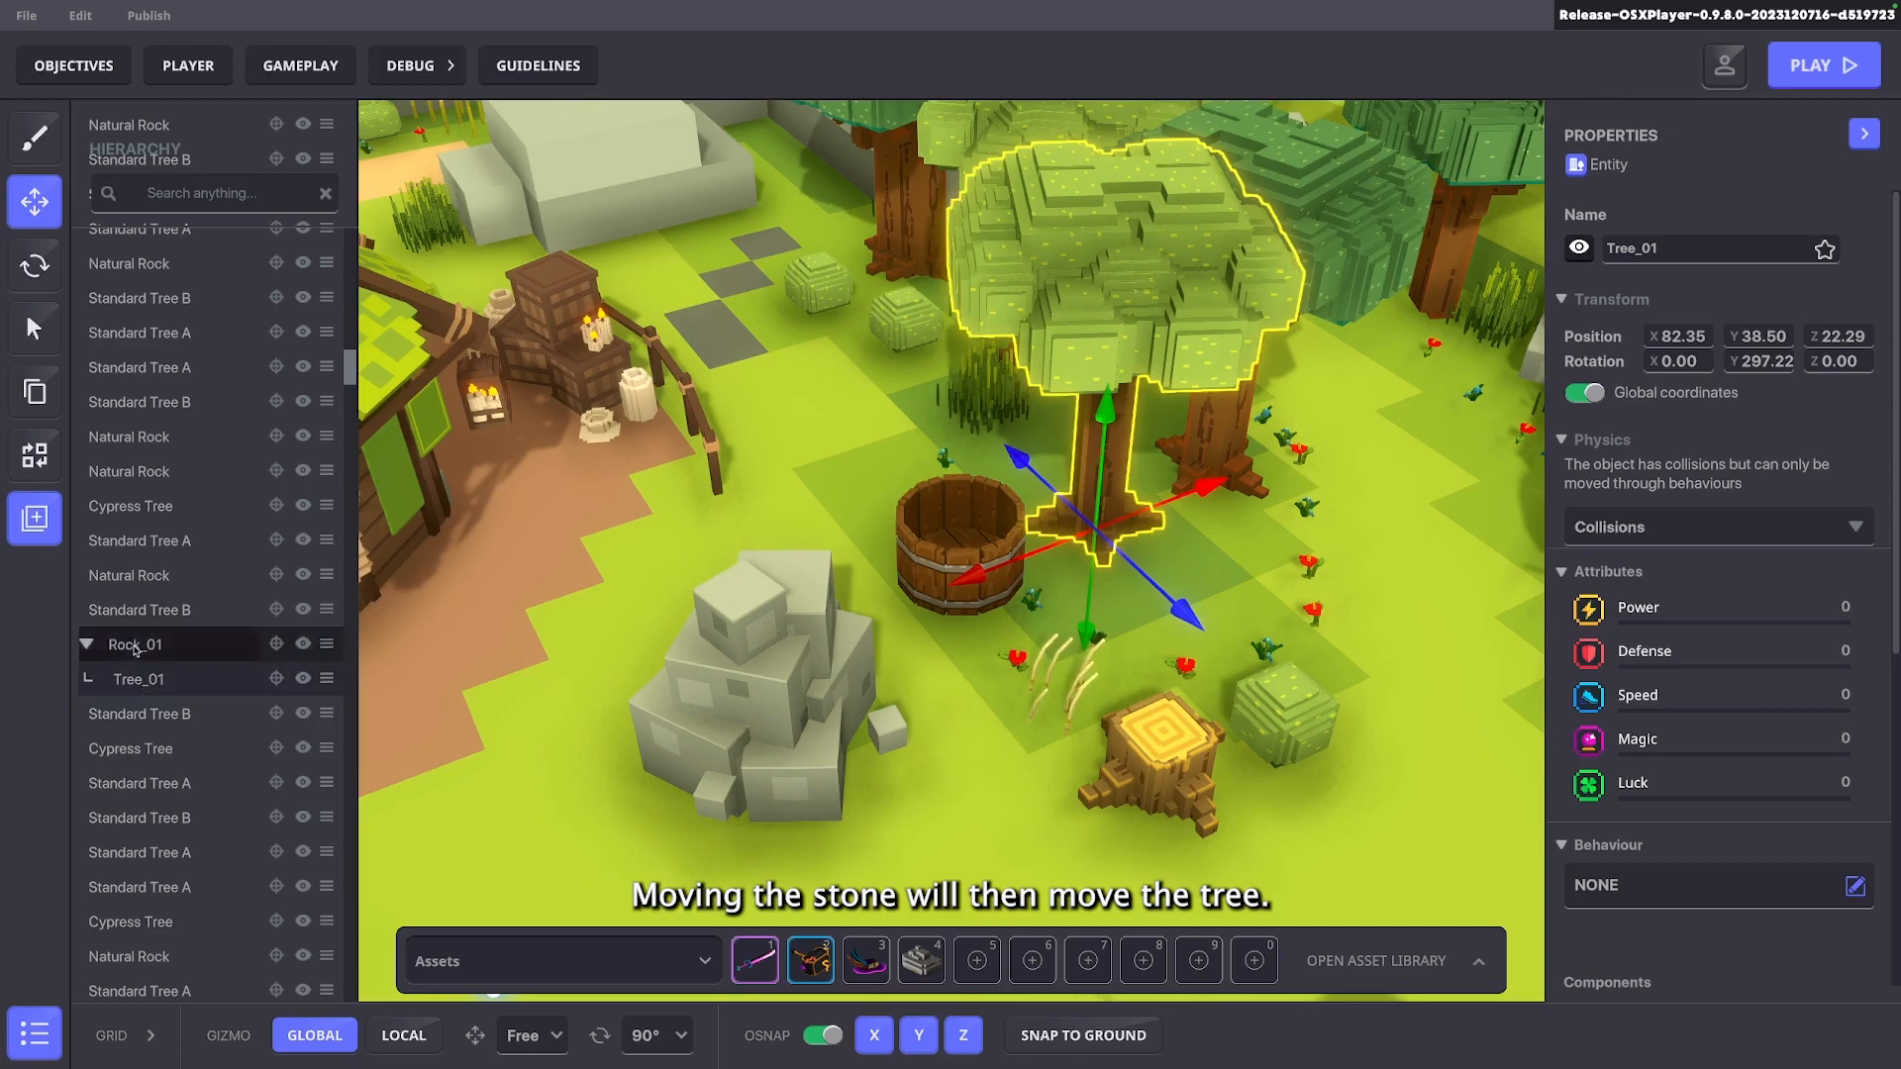
# Move Rock_01 to about X 77.04, Z 21.09, then select Tree_01 to check its position and reselect the rock
pyautogui.click(644, 761)
pyautogui.moveTo(645, 760); pyautogui.dragTo(606, 734)
pyautogui.moveTo(820, 802)
pyautogui.mouseDown()
pyautogui.moveTo(798, 745)
pyautogui.moveTo(840, 792)
pyautogui.mouseUp()
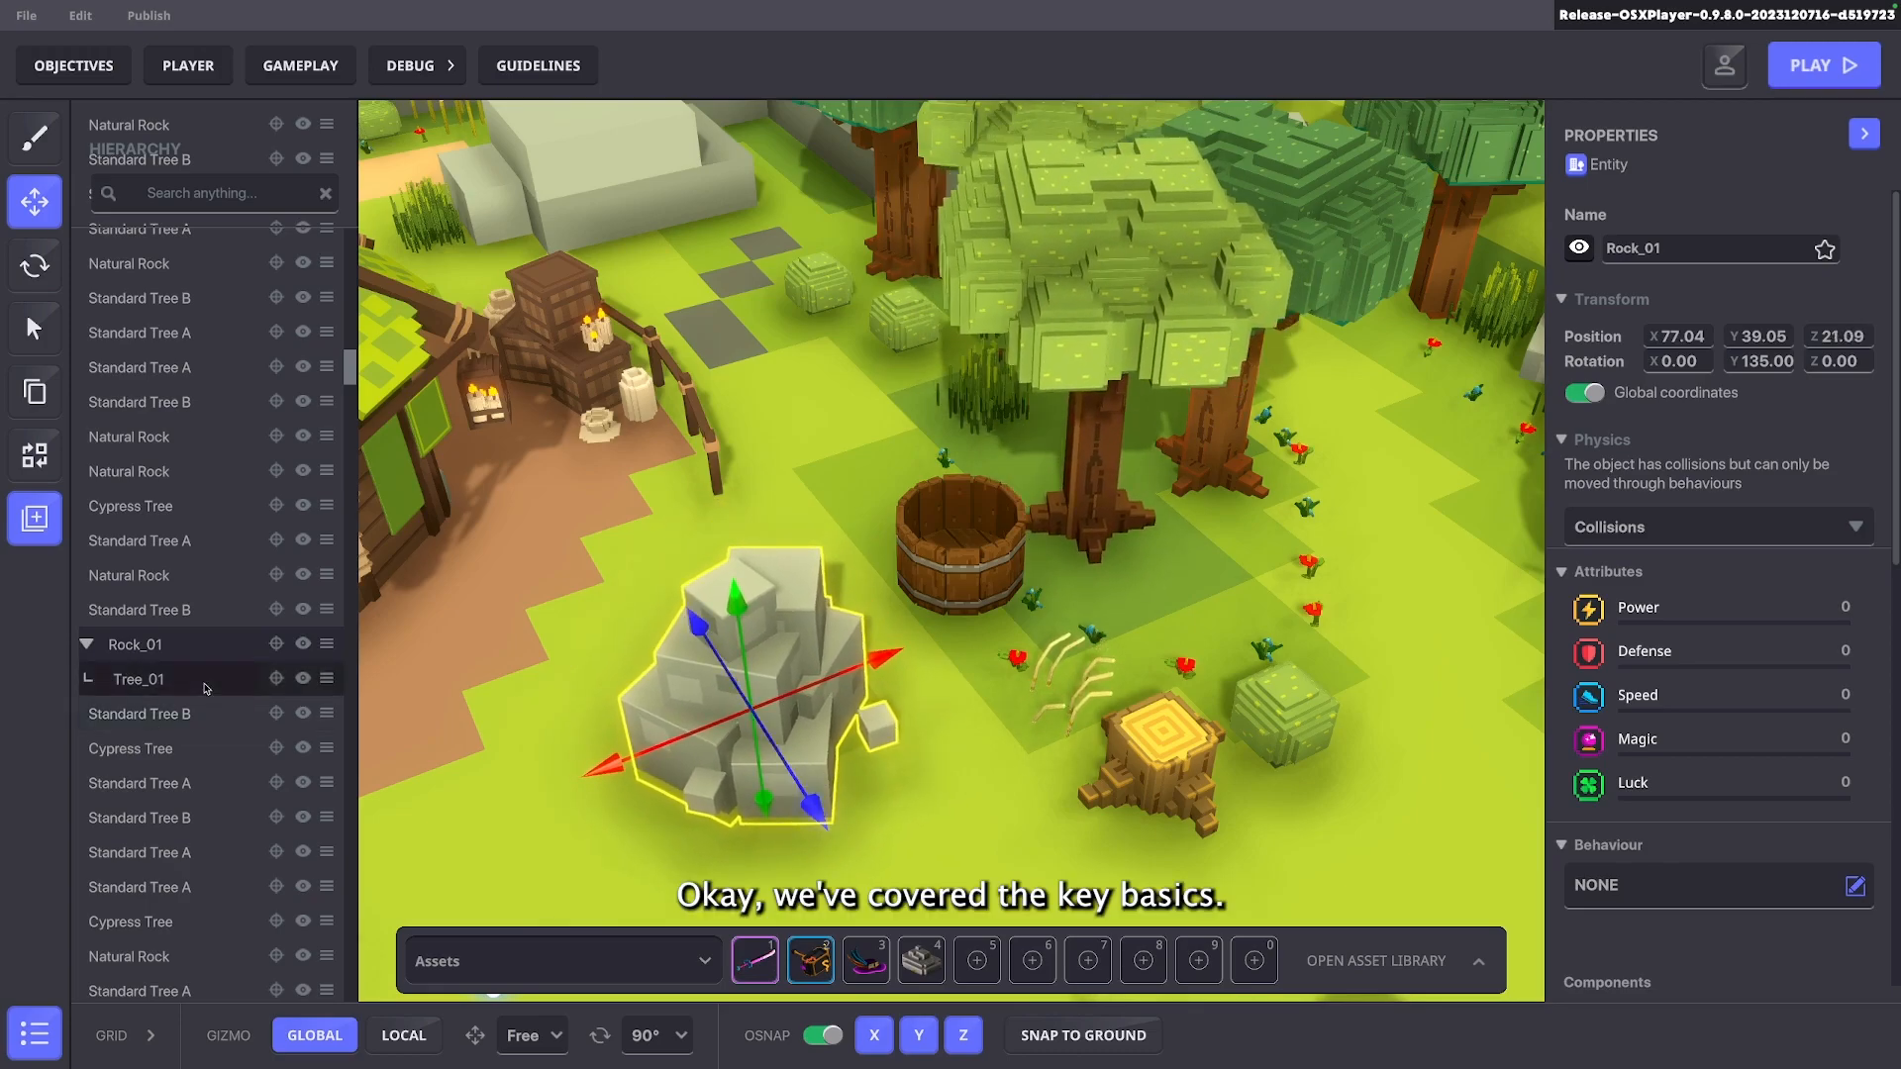
pyautogui.click(1126, 315)
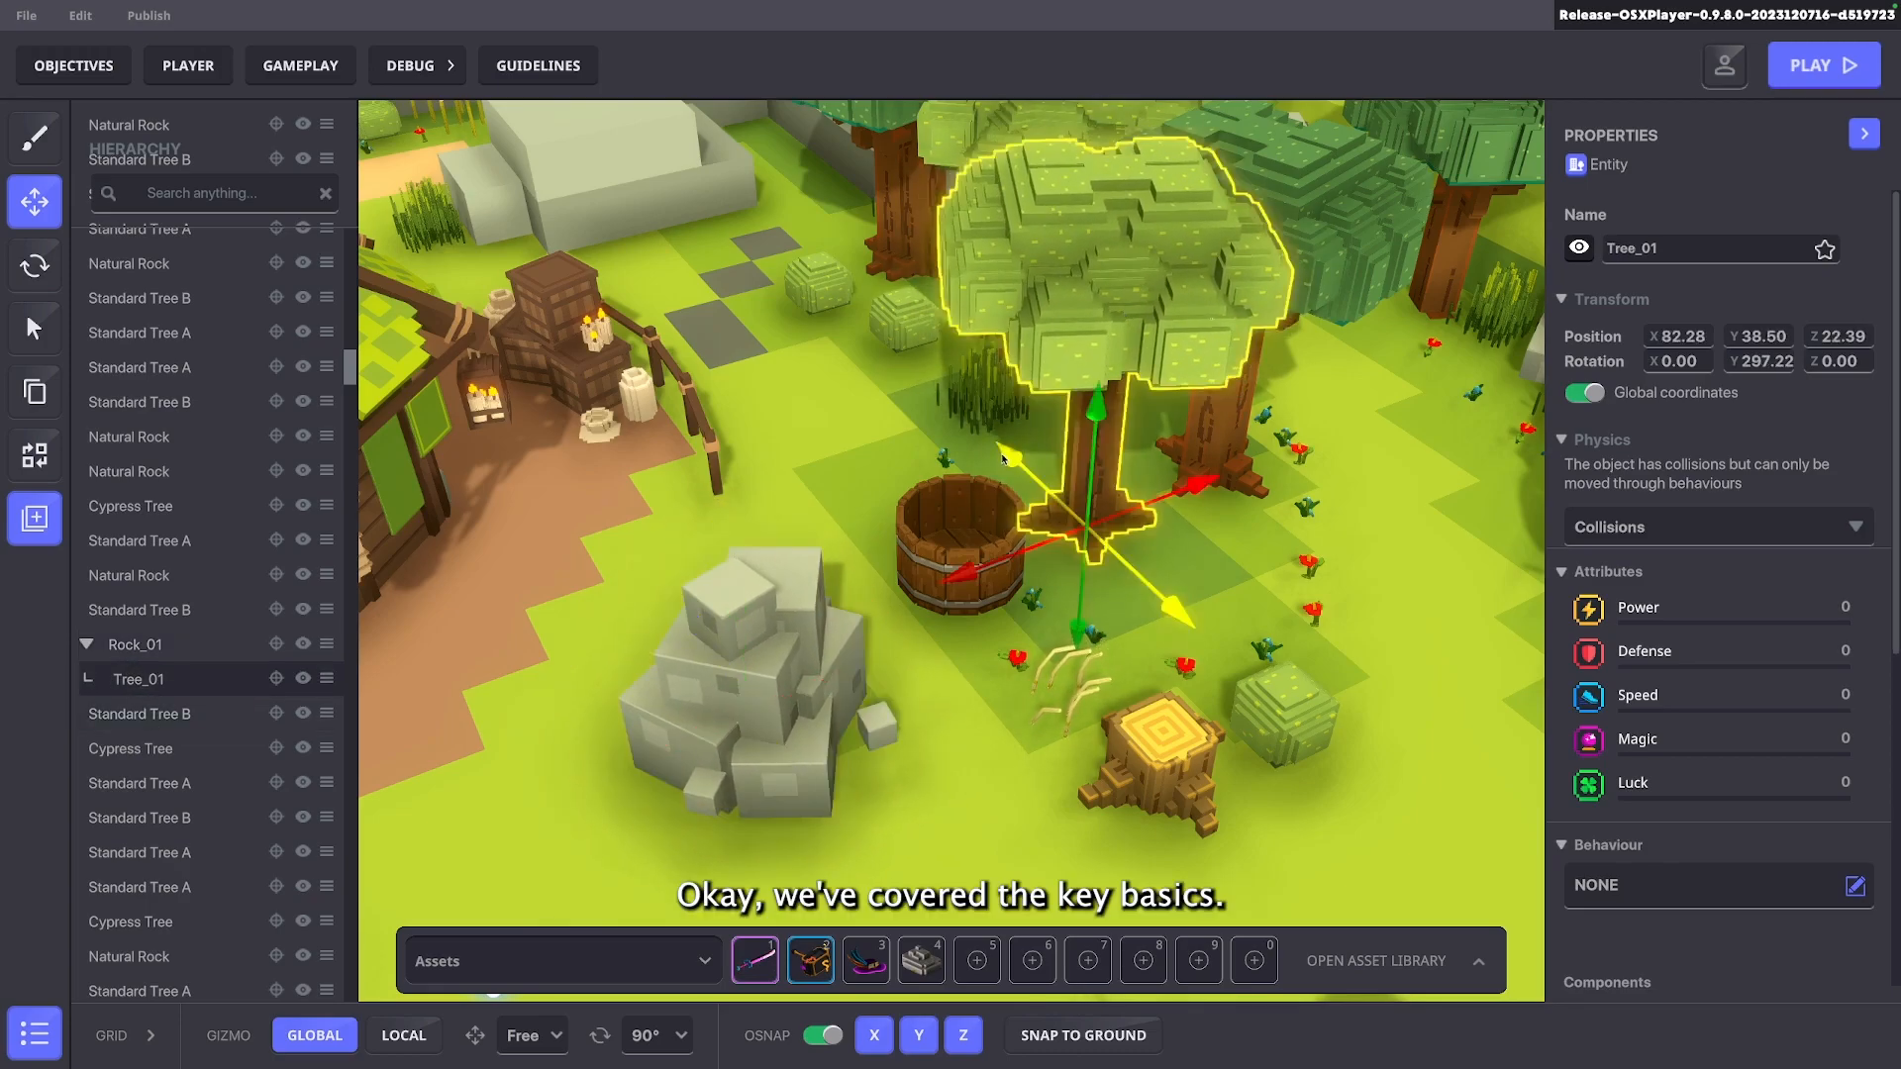
pyautogui.click(126, 646)
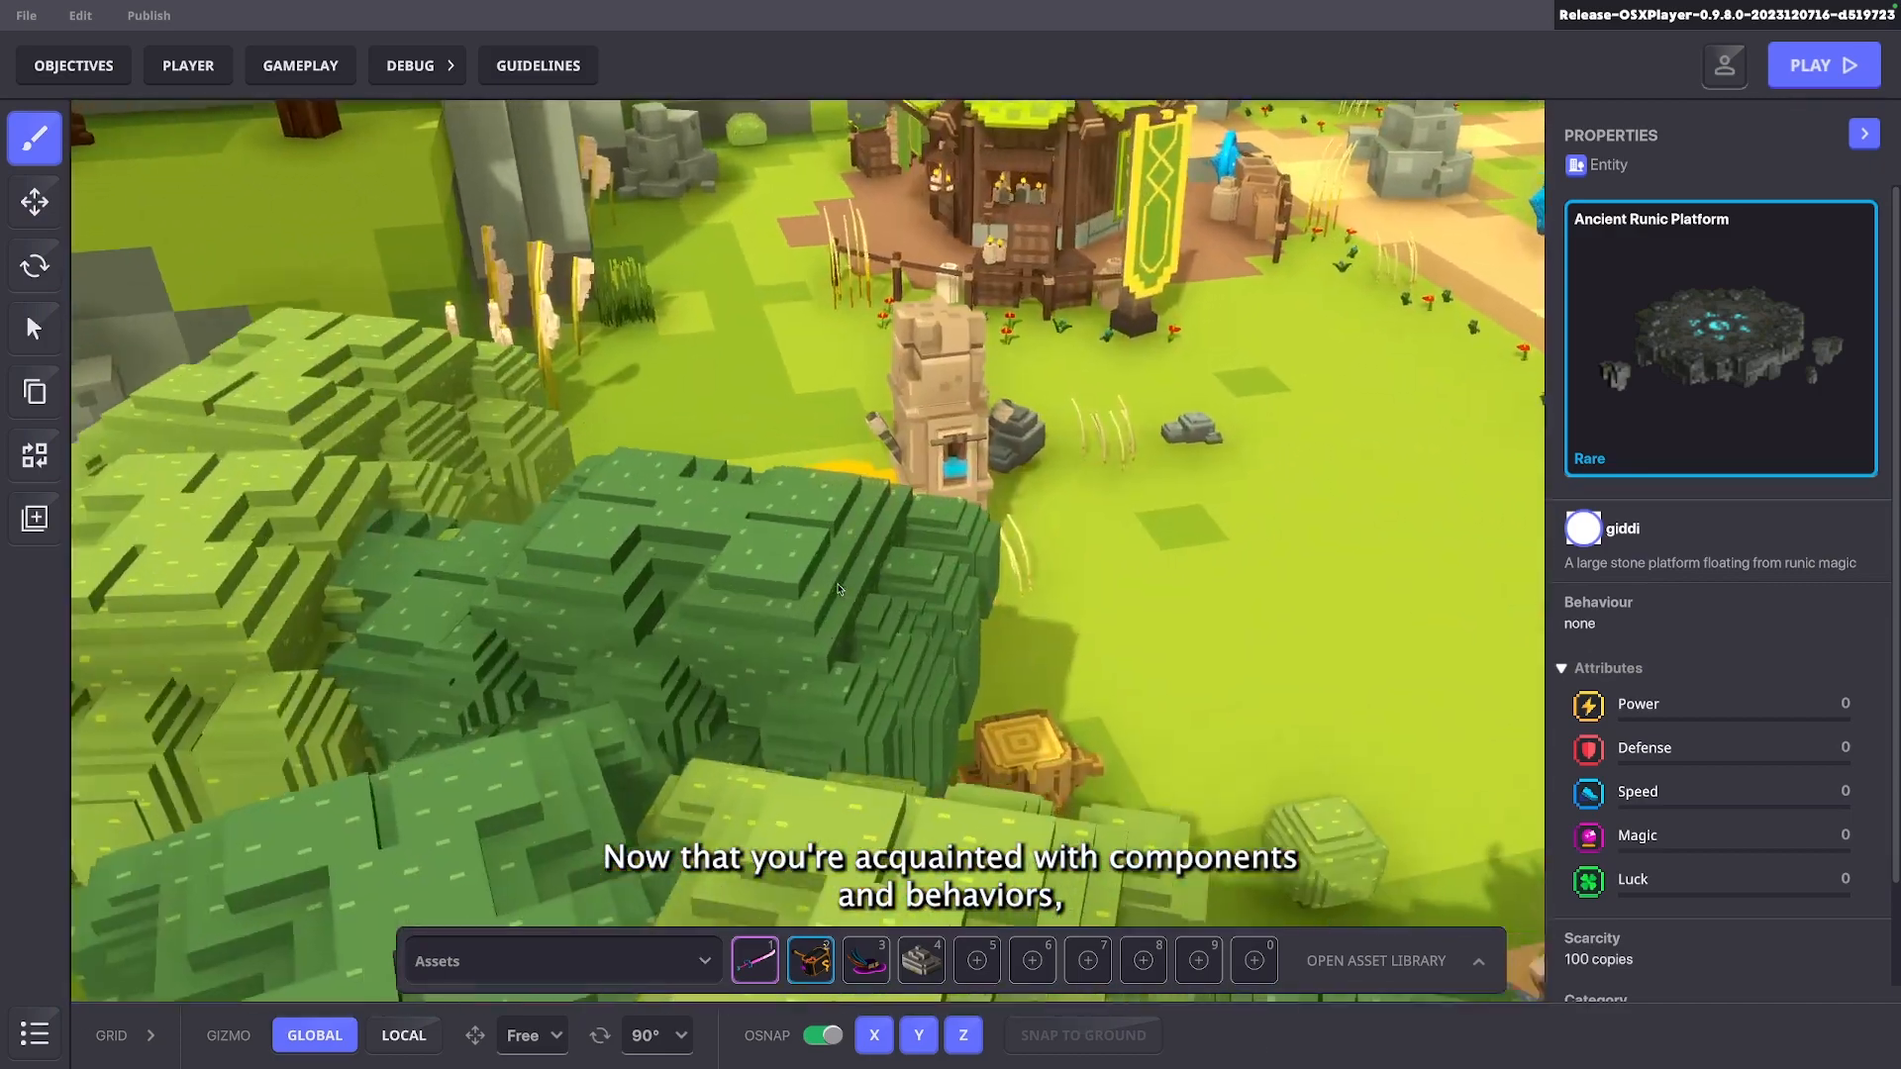
# Place an Ancient Runic Platform on the grass between the stone statue and the path, and select it for moving
pyautogui.click(792, 628)
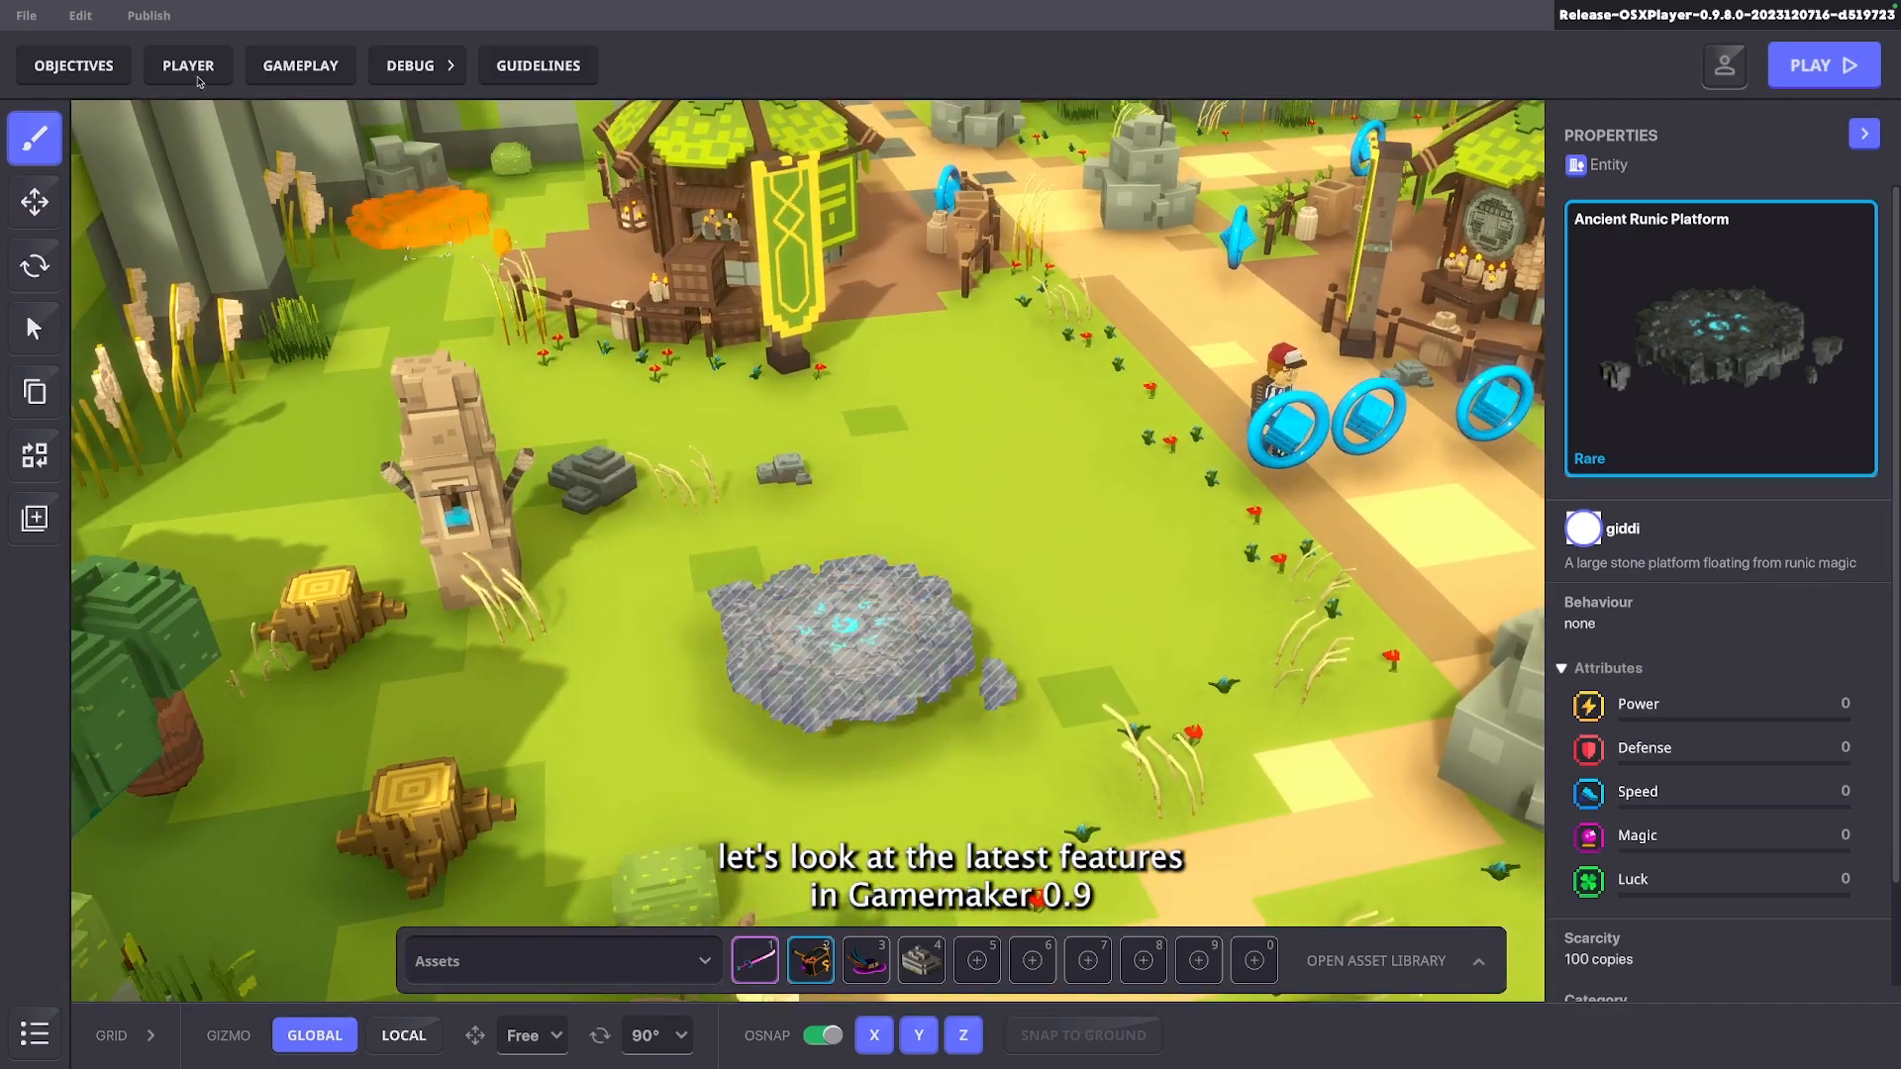
pyautogui.click(34, 203)
pyautogui.click(813, 652)
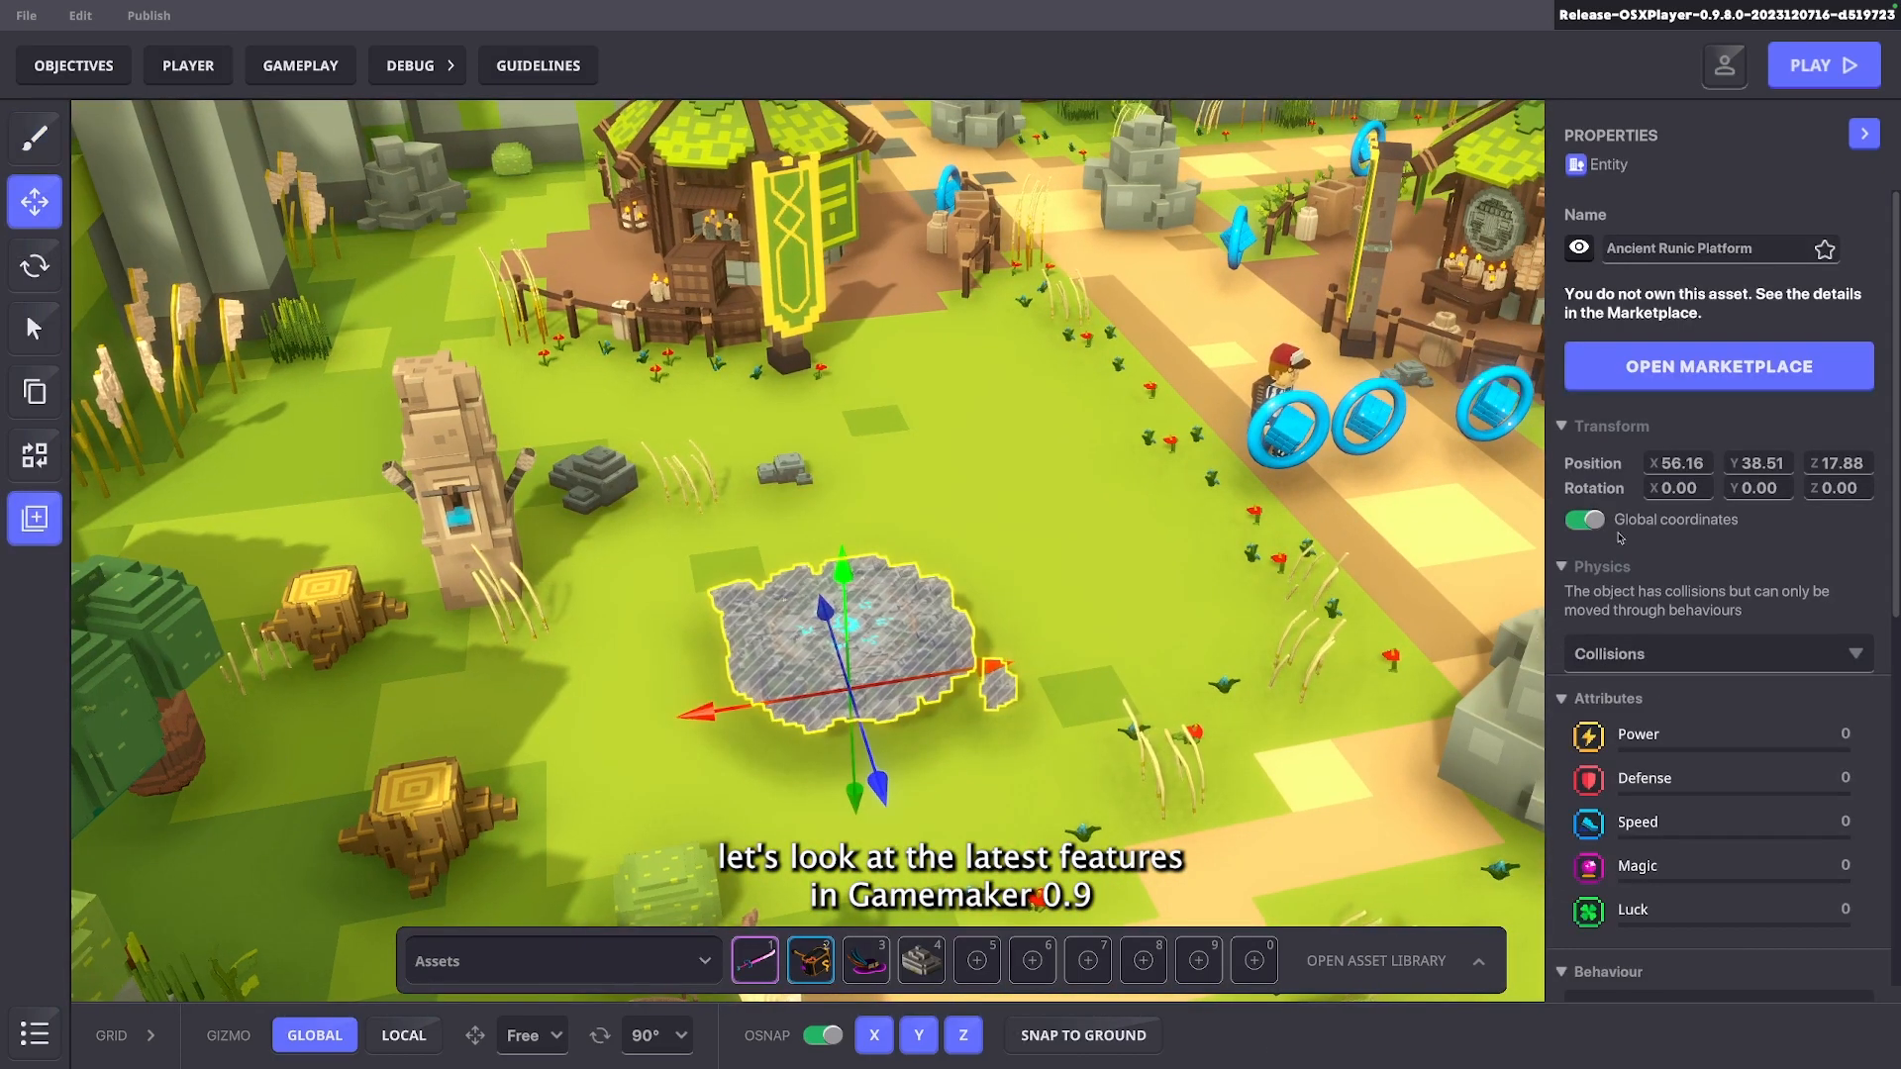
# Assign the multiplayer Advanced Platform behaviour to the Ancient Runic Platform
pyautogui.scroll(-3, 1606, 650)
pyautogui.click(1855, 695)
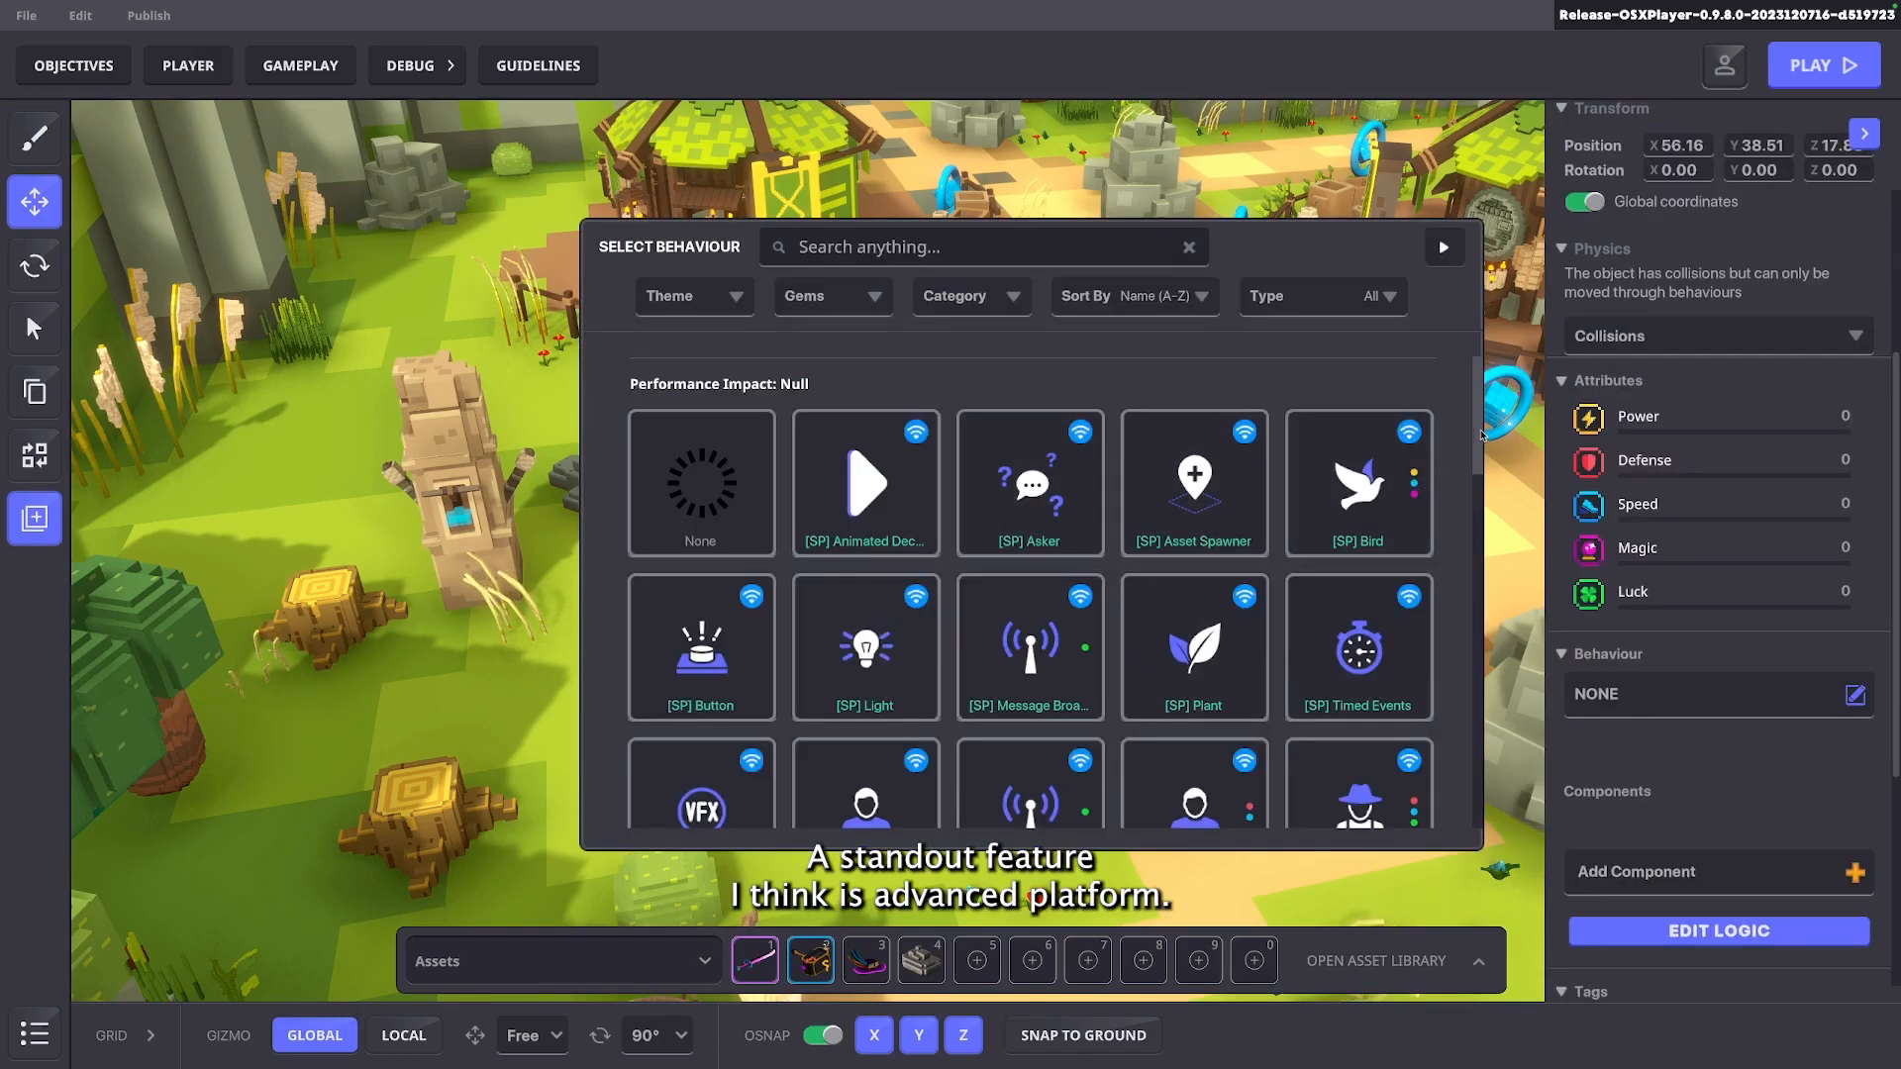
pyautogui.scroll(-6, 1447, 661)
pyautogui.scroll(-5, 1448, 661)
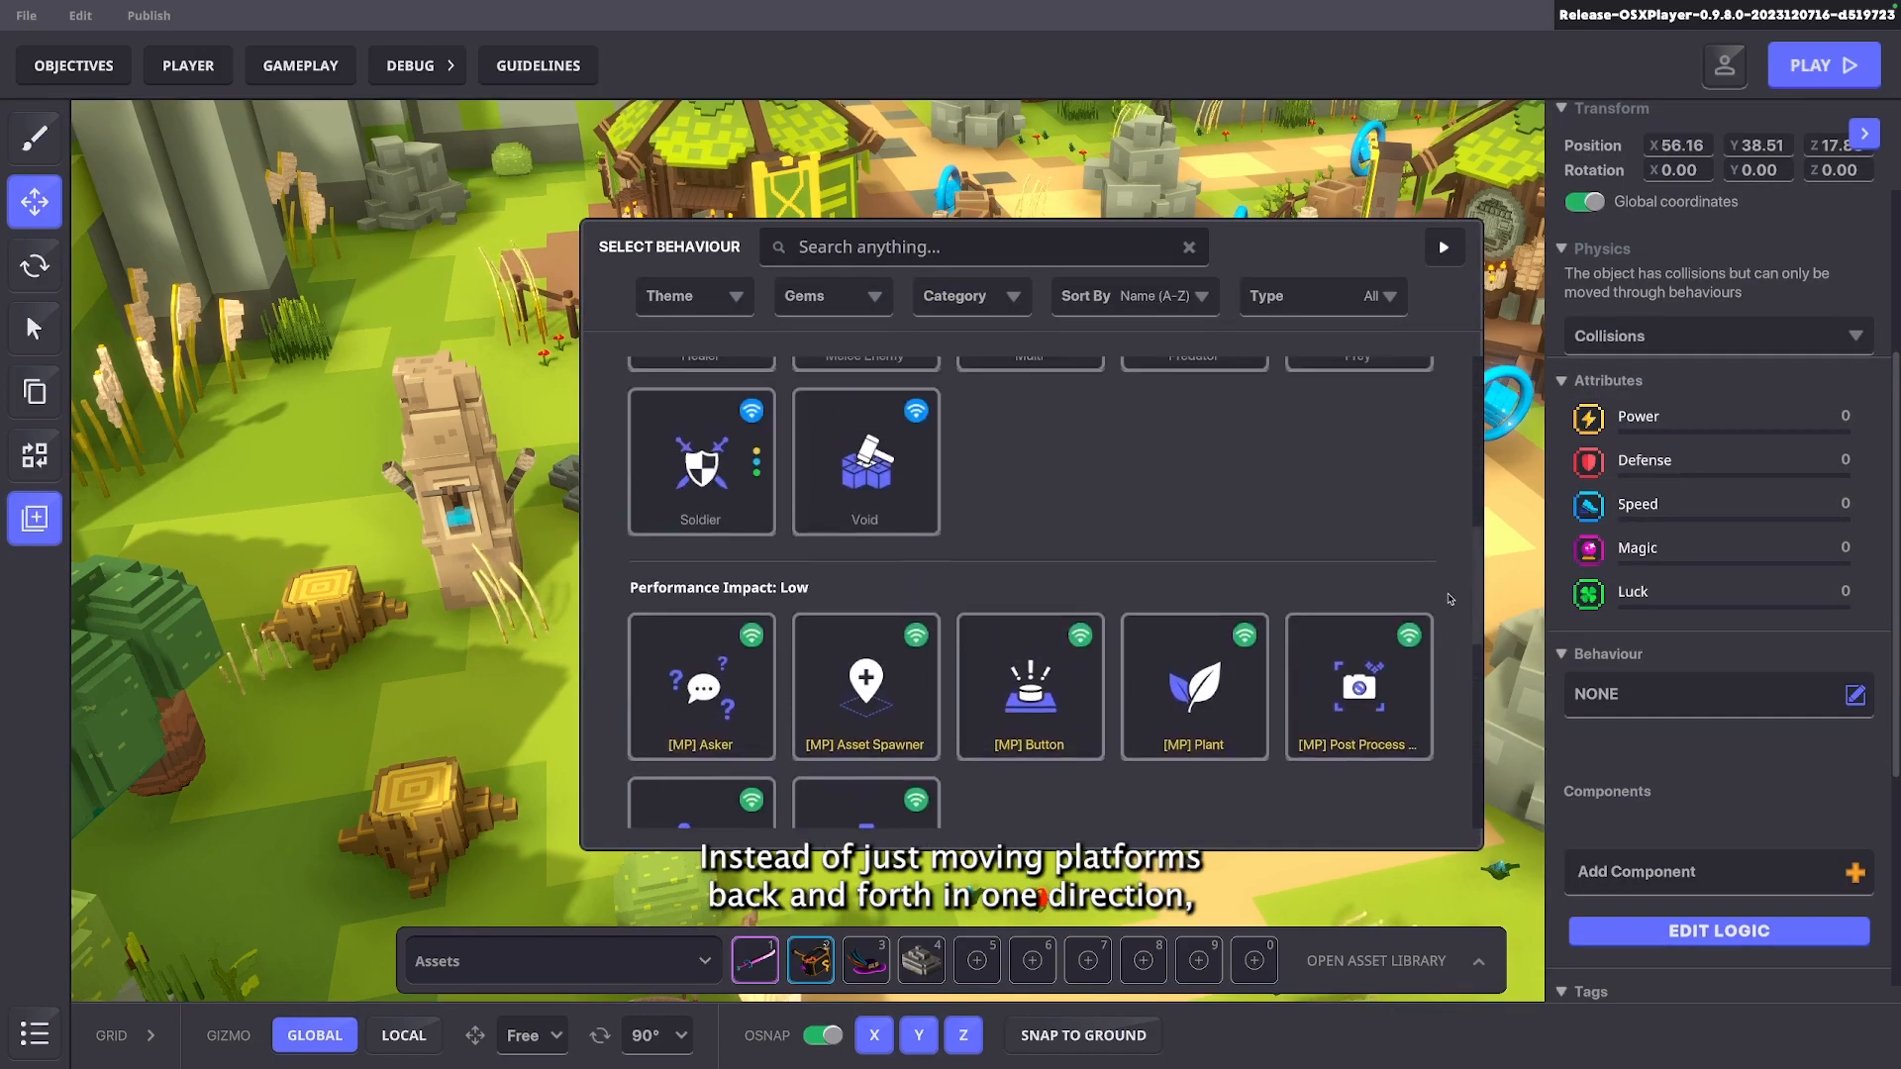
pyautogui.click(696, 750)
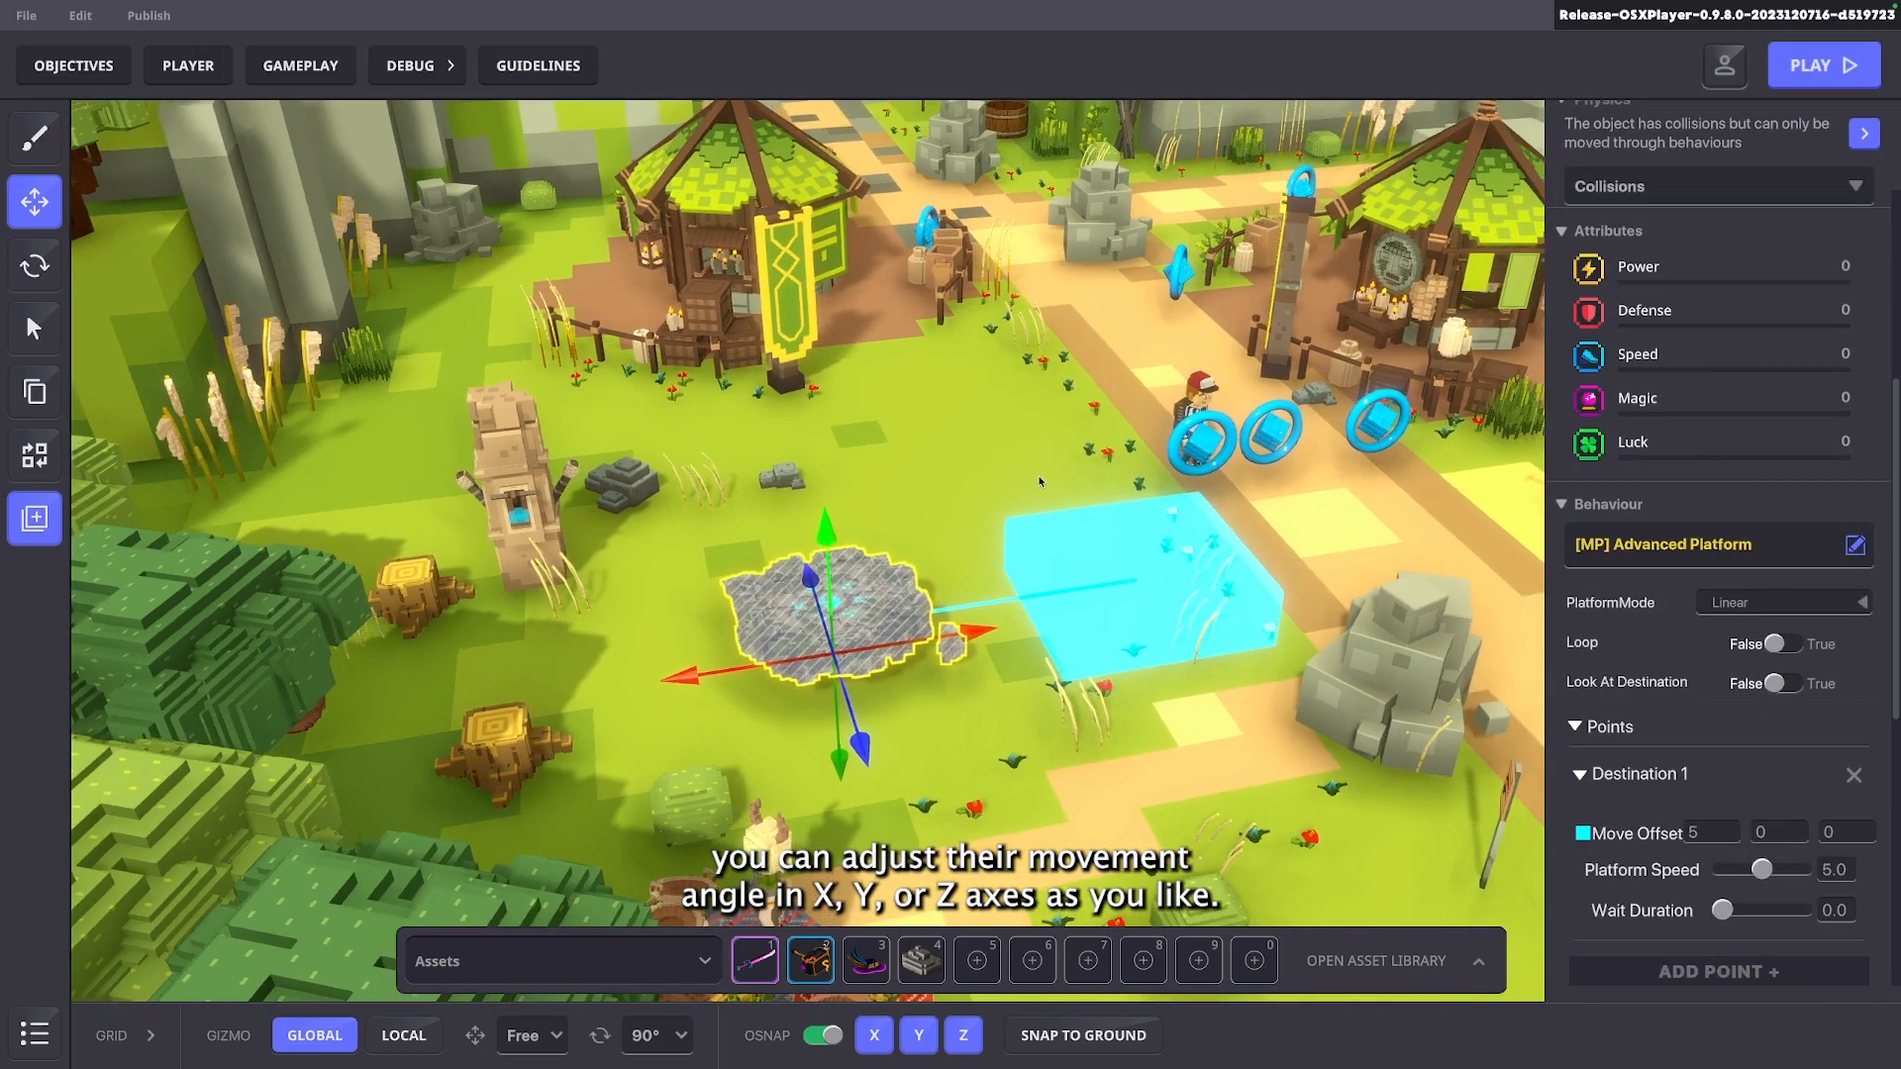
# Add a second destination point to the platform and set its move offset to 0, 5, 0
pyautogui.scroll(-2, 1809, 608)
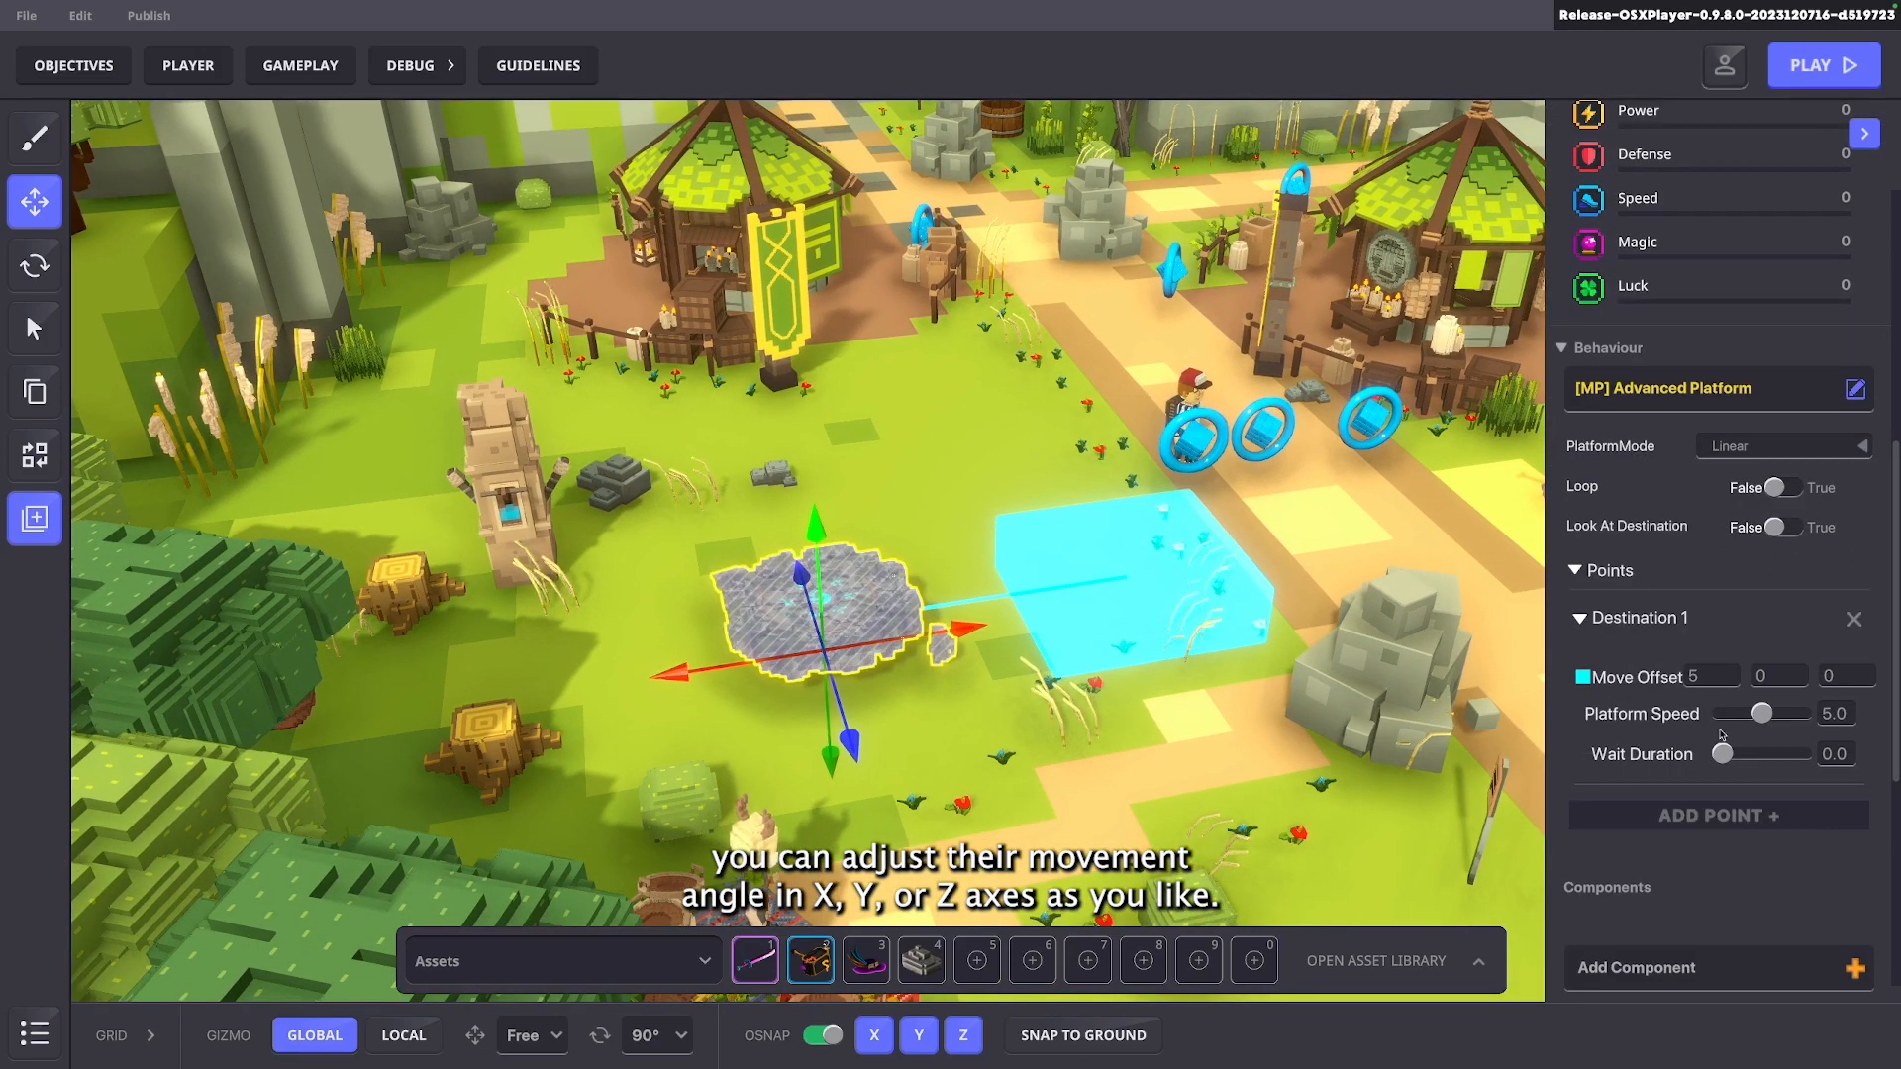
pyautogui.click(1690, 816)
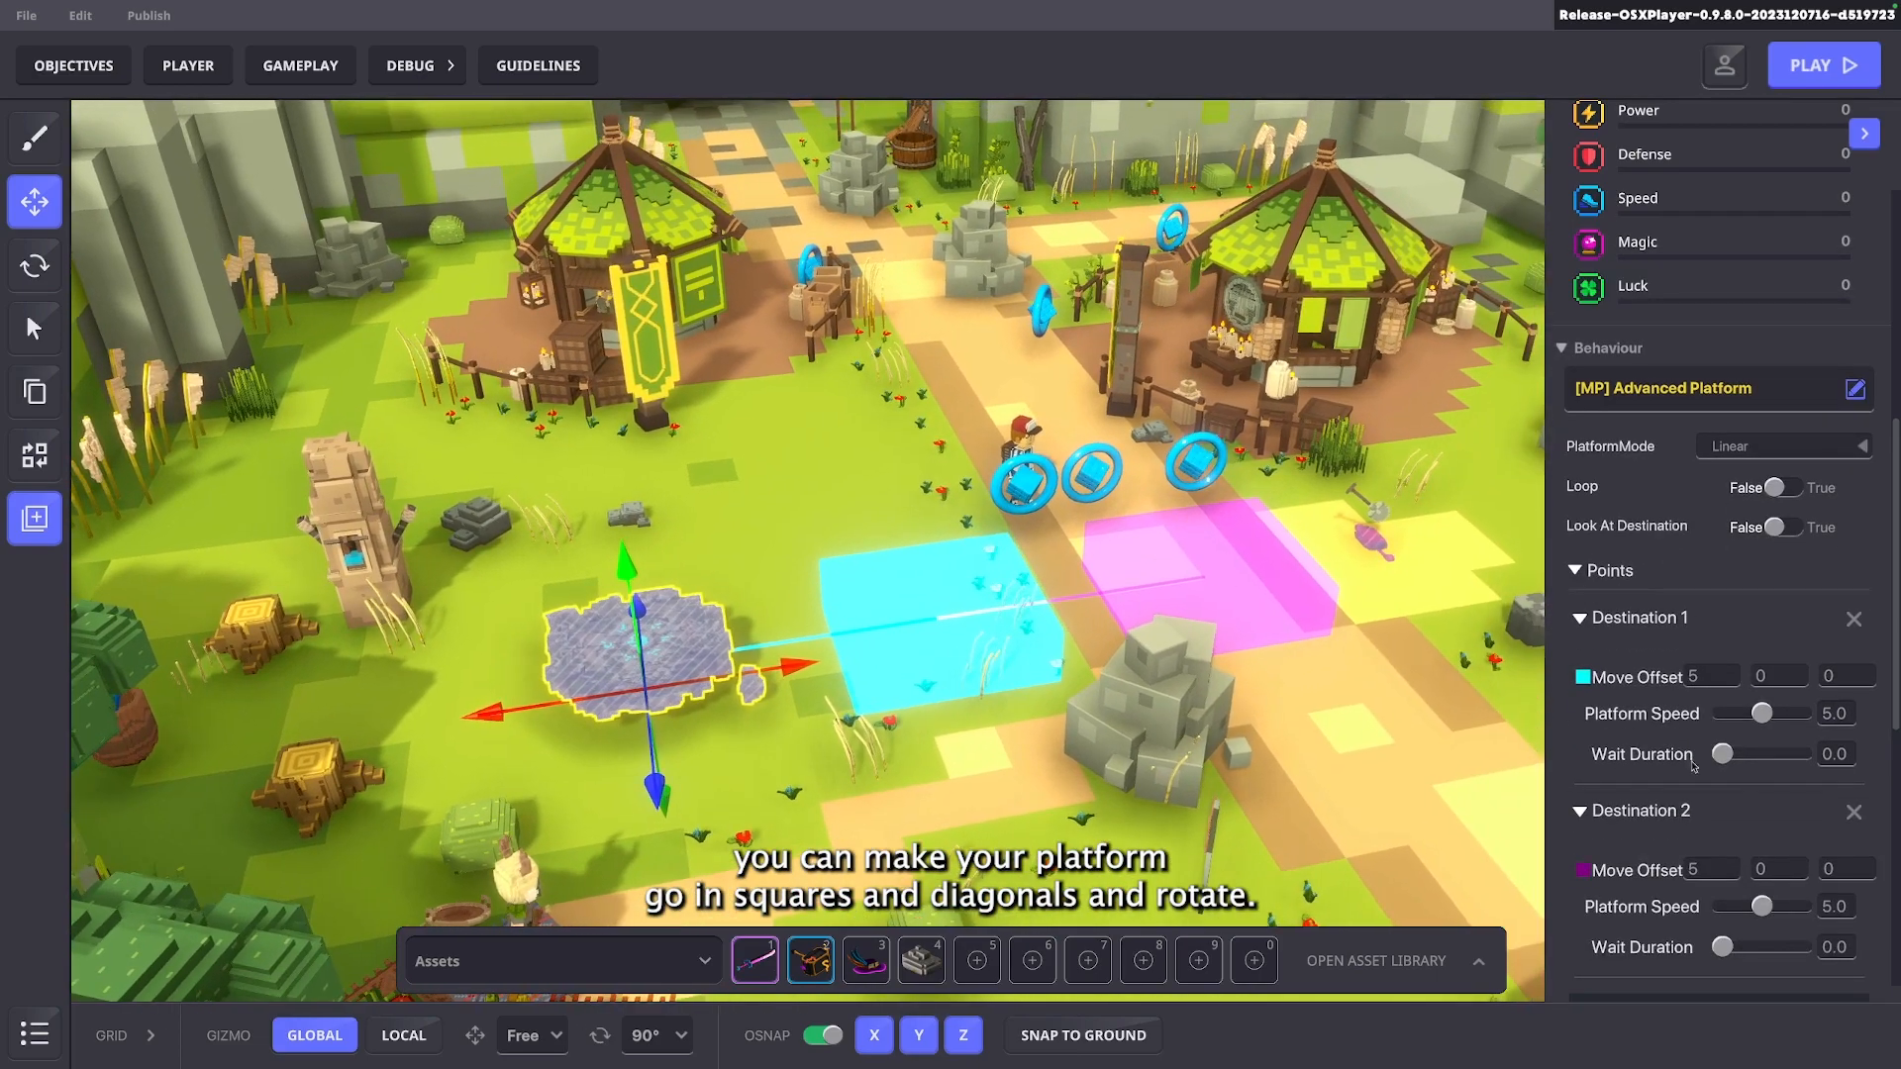
pyautogui.press('Return')
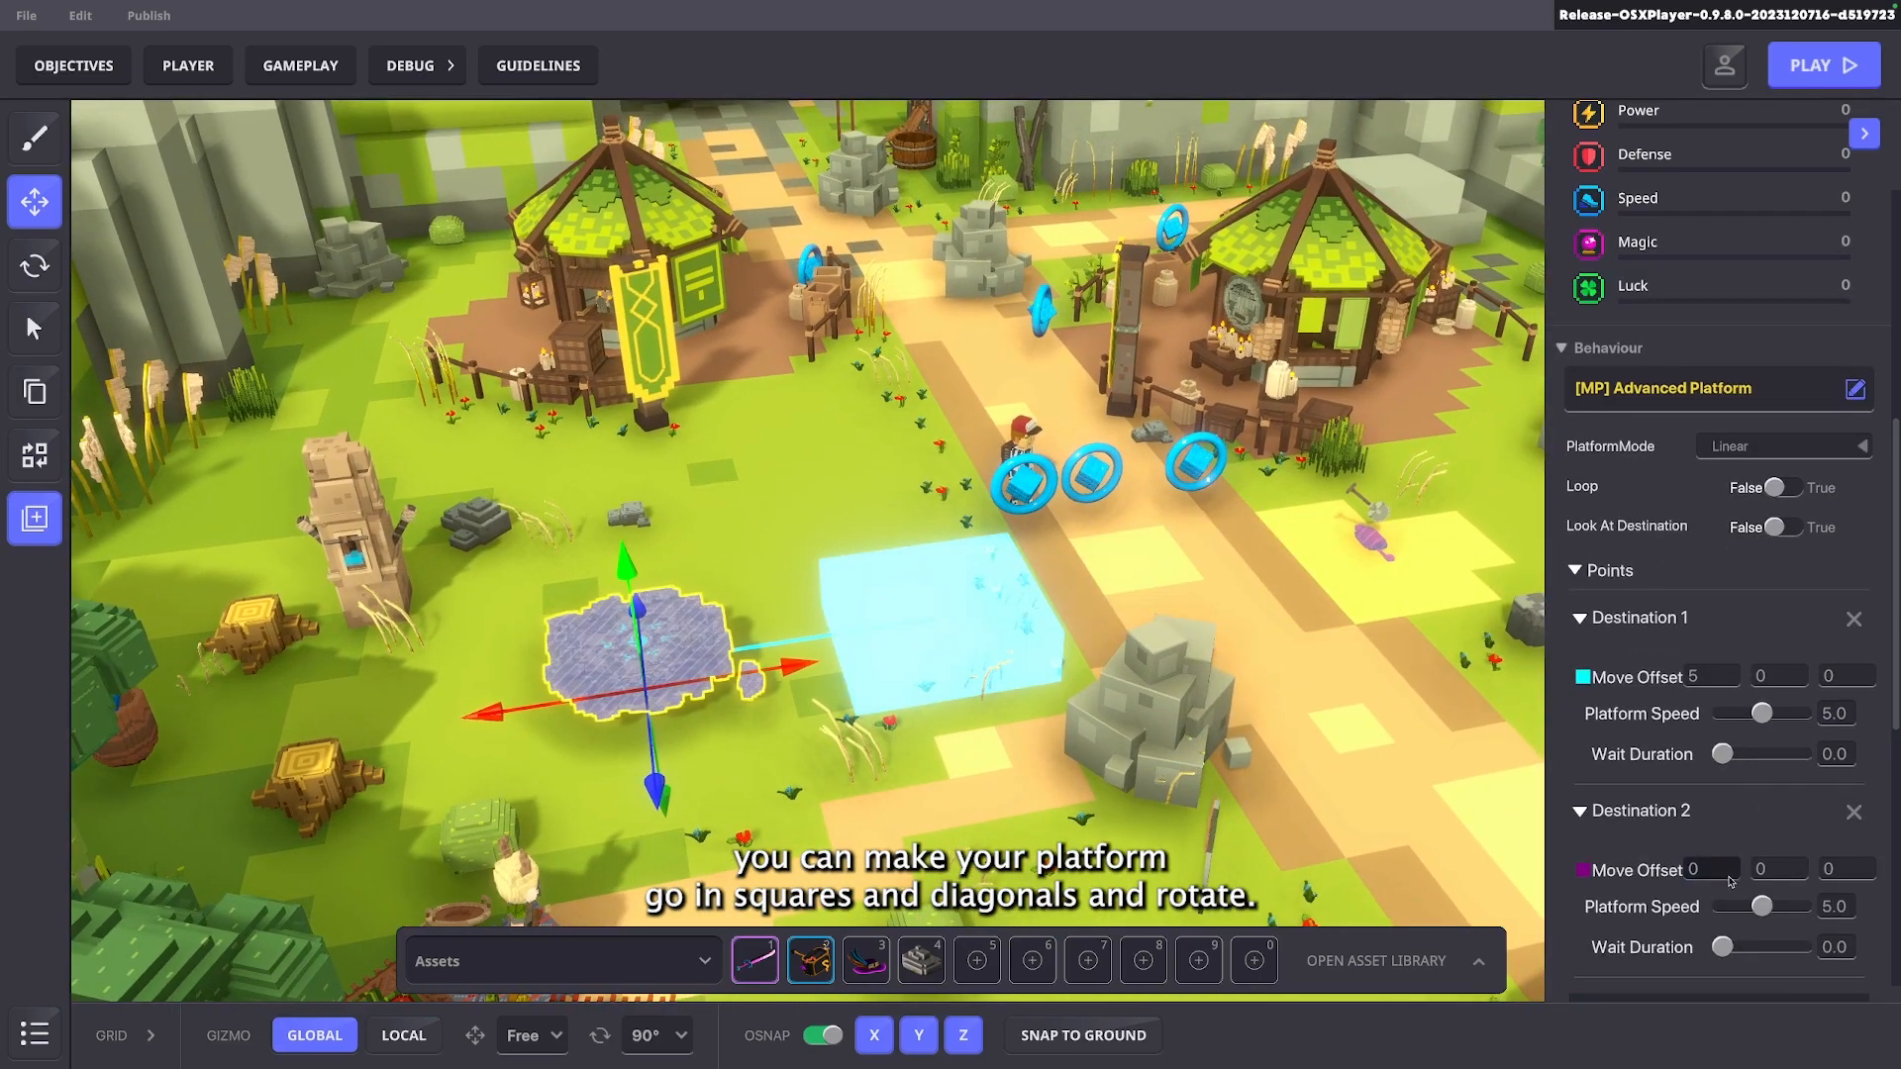
pyautogui.write('5')
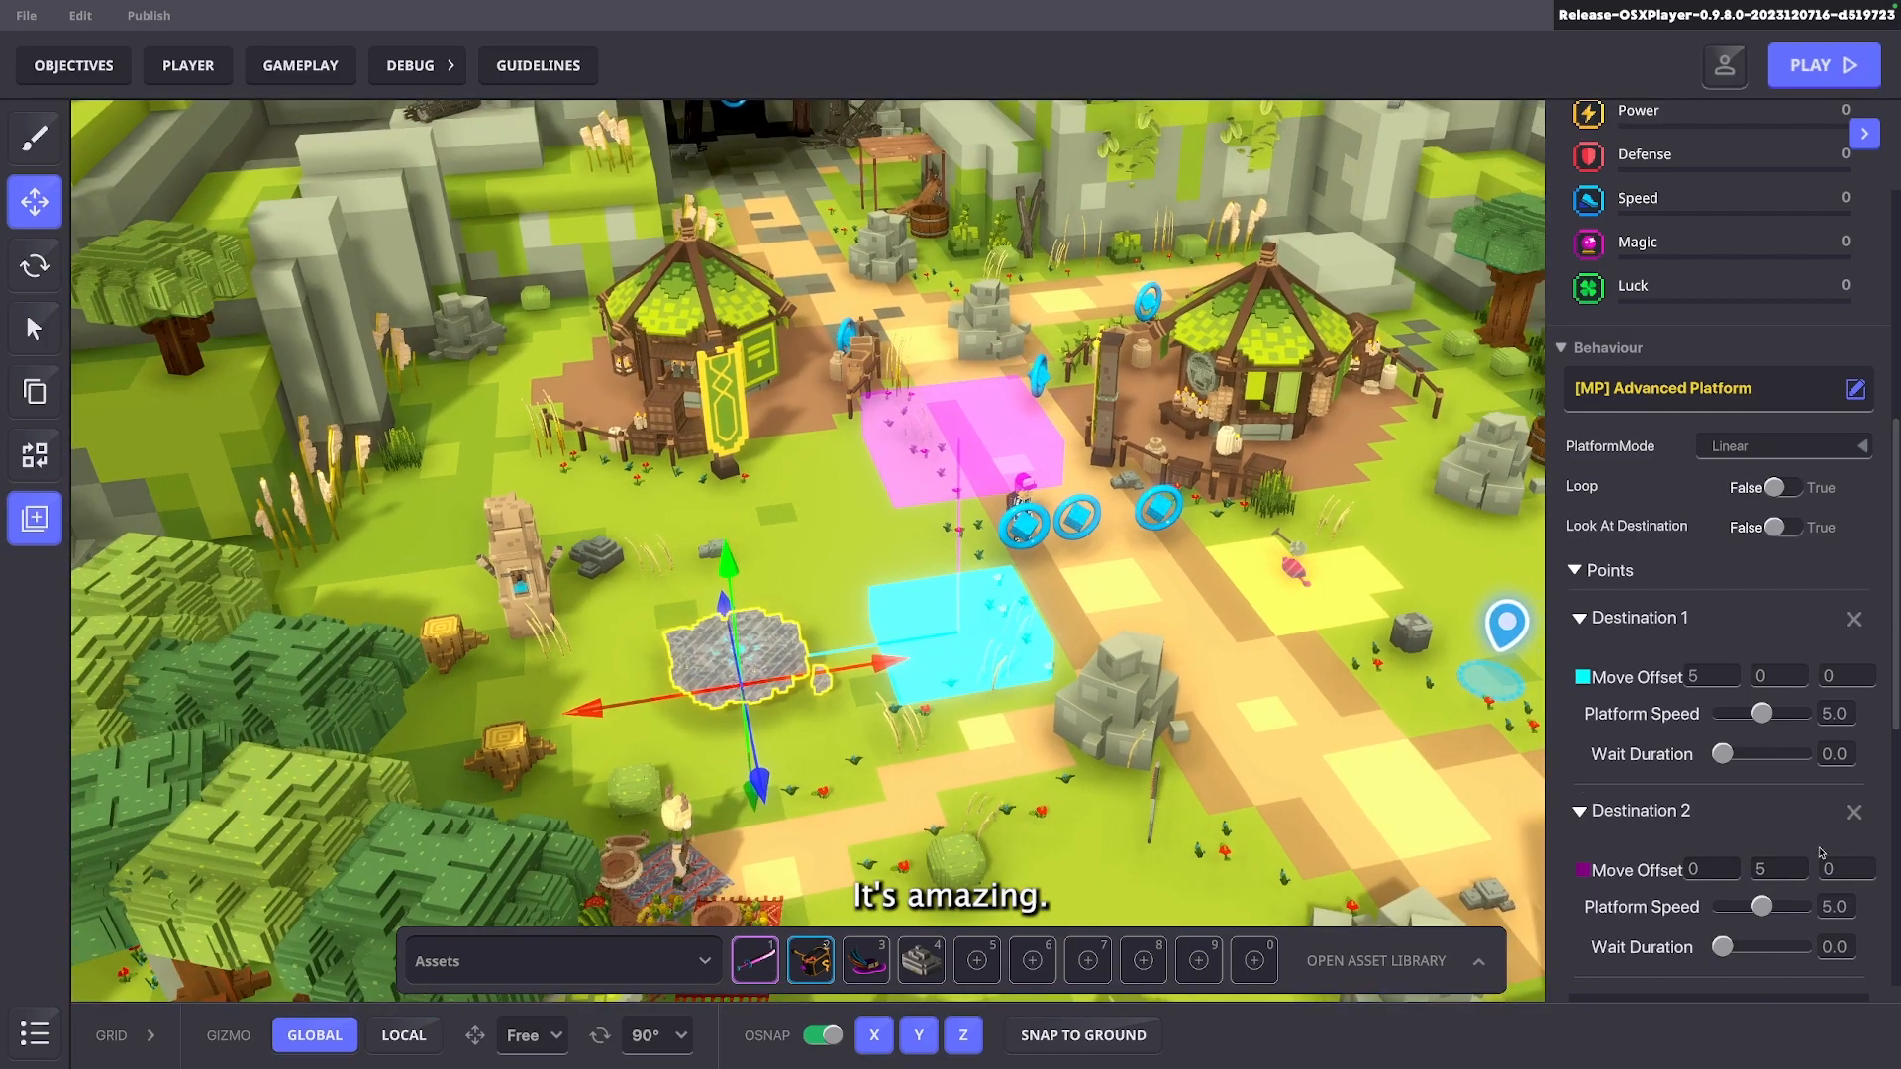
# Add a third destination point to the platform's path
pyautogui.scroll(-2, 1685, 752)
pyautogui.click(1685, 834)
pyautogui.scroll(-3, 1685, 843)
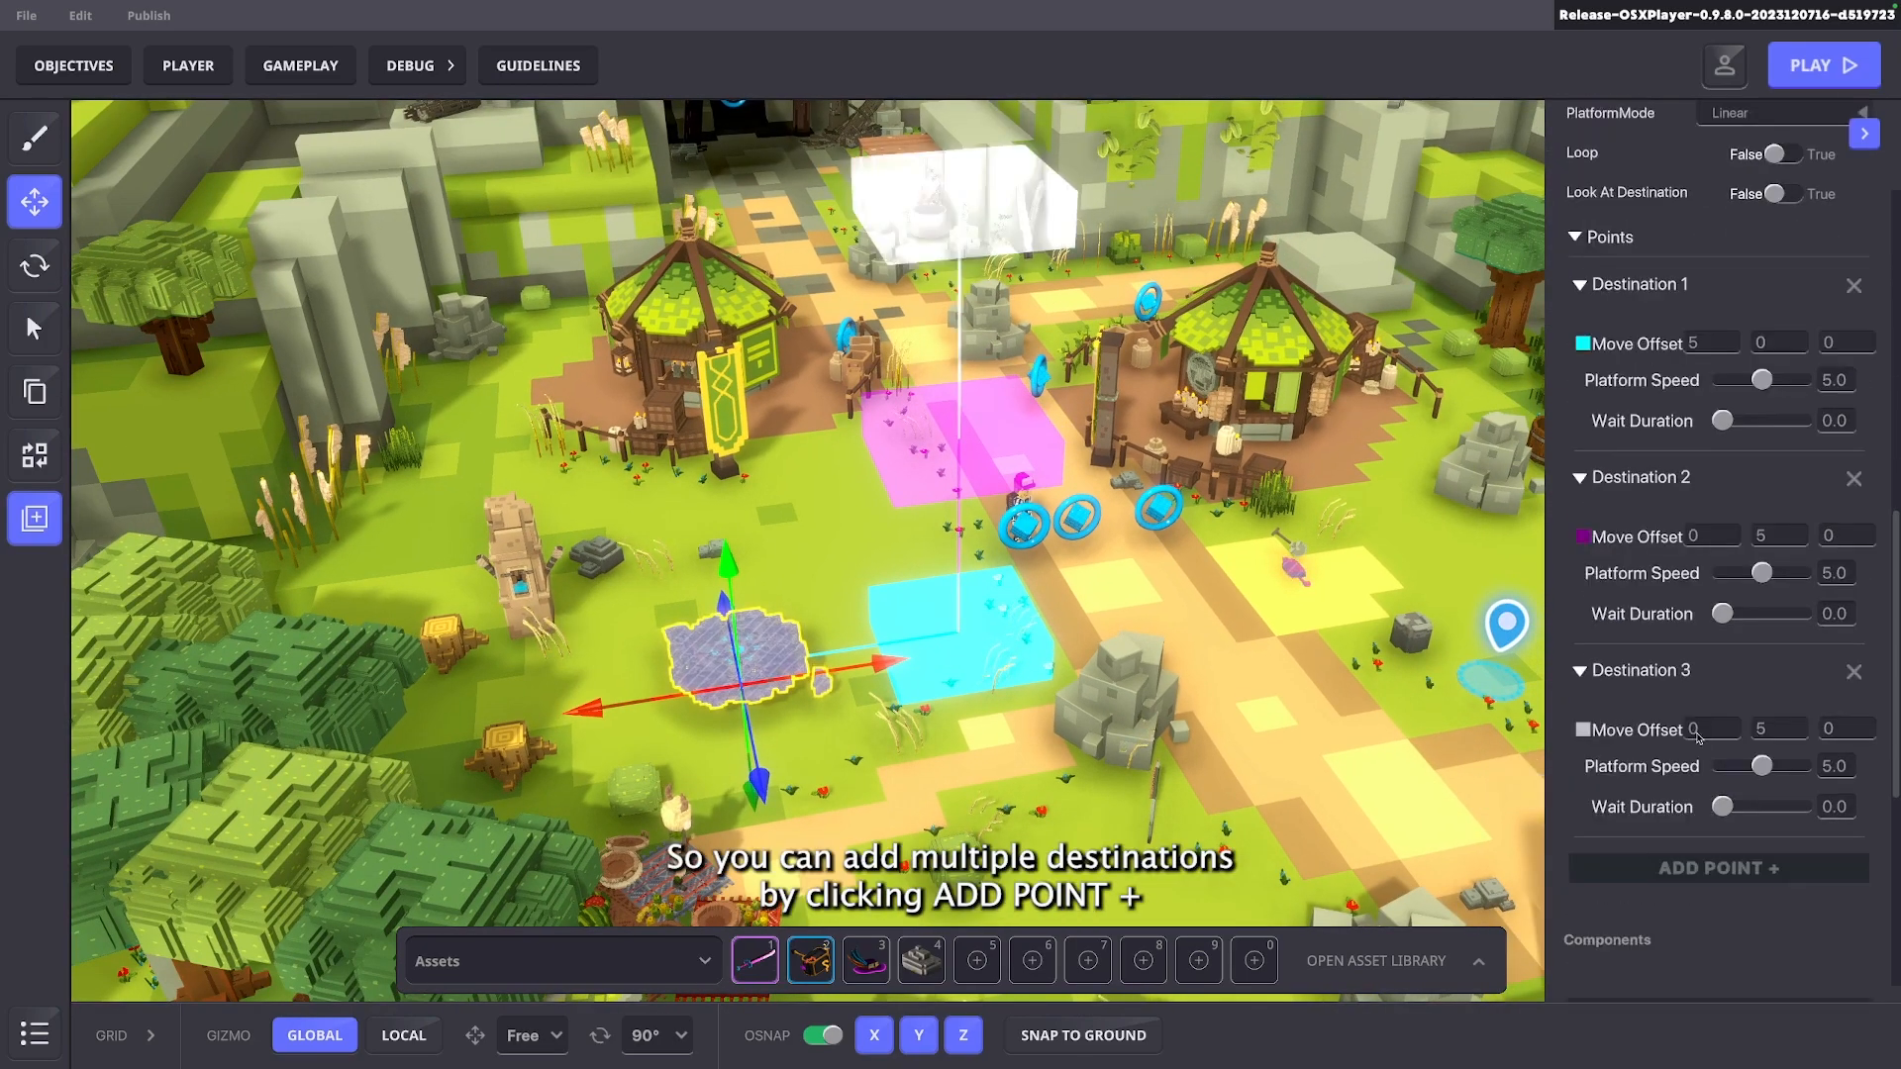
# Edit the move offset of the platform's third destination point and choose the platform mode
pyautogui.click(1780, 623)
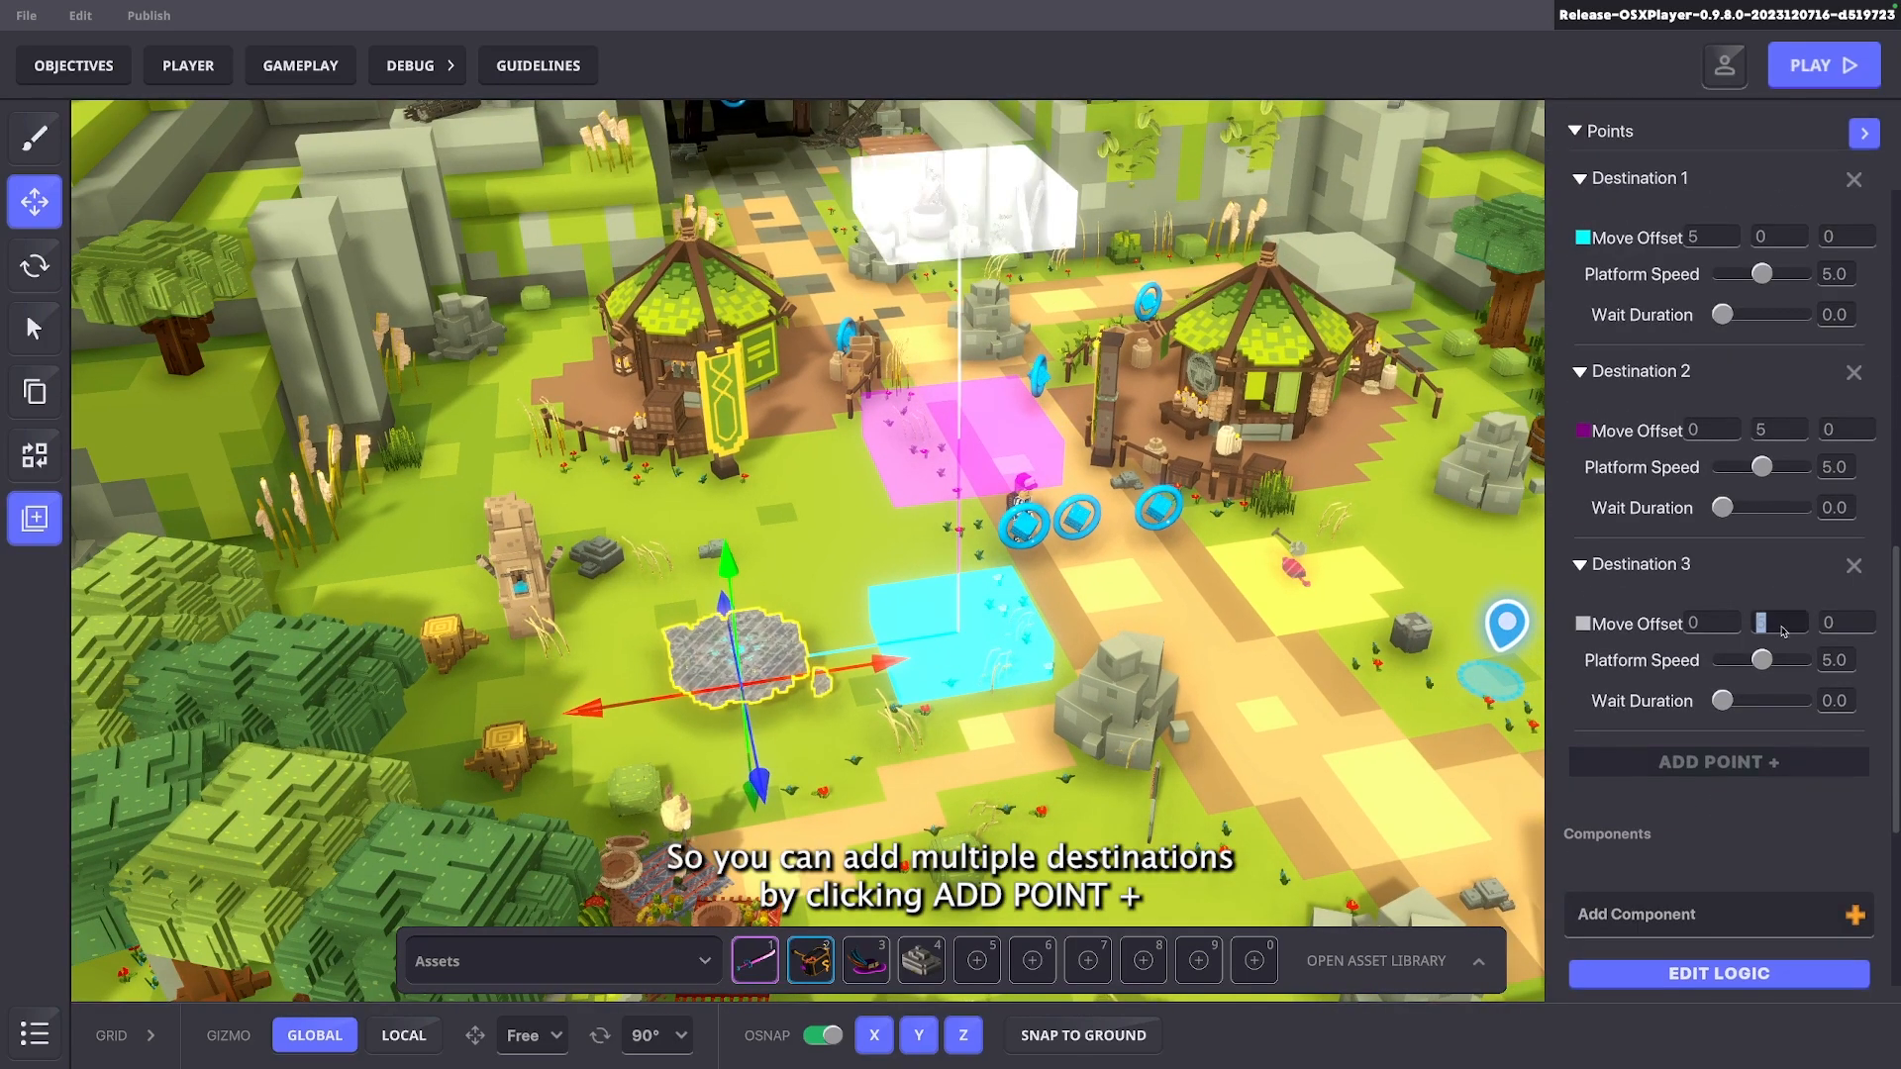
pyautogui.click(1842, 624)
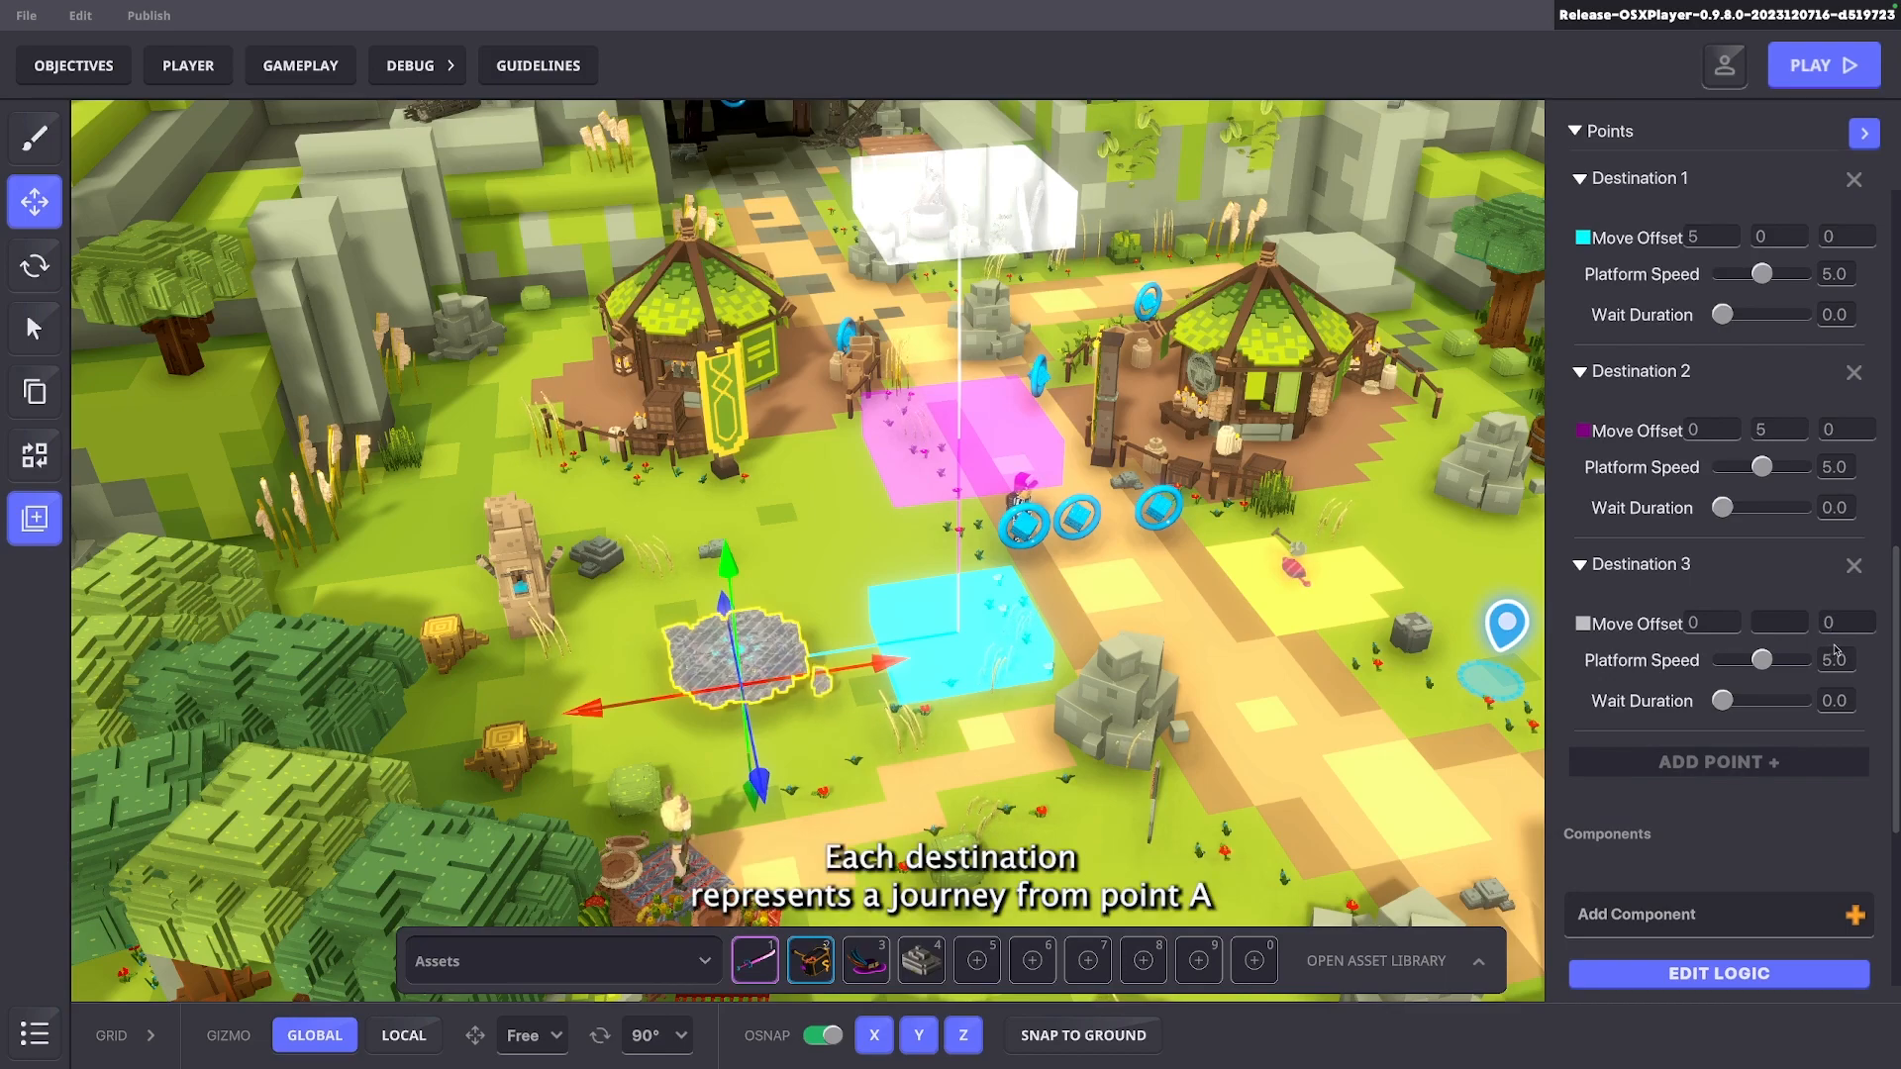
pyautogui.click(1718, 625)
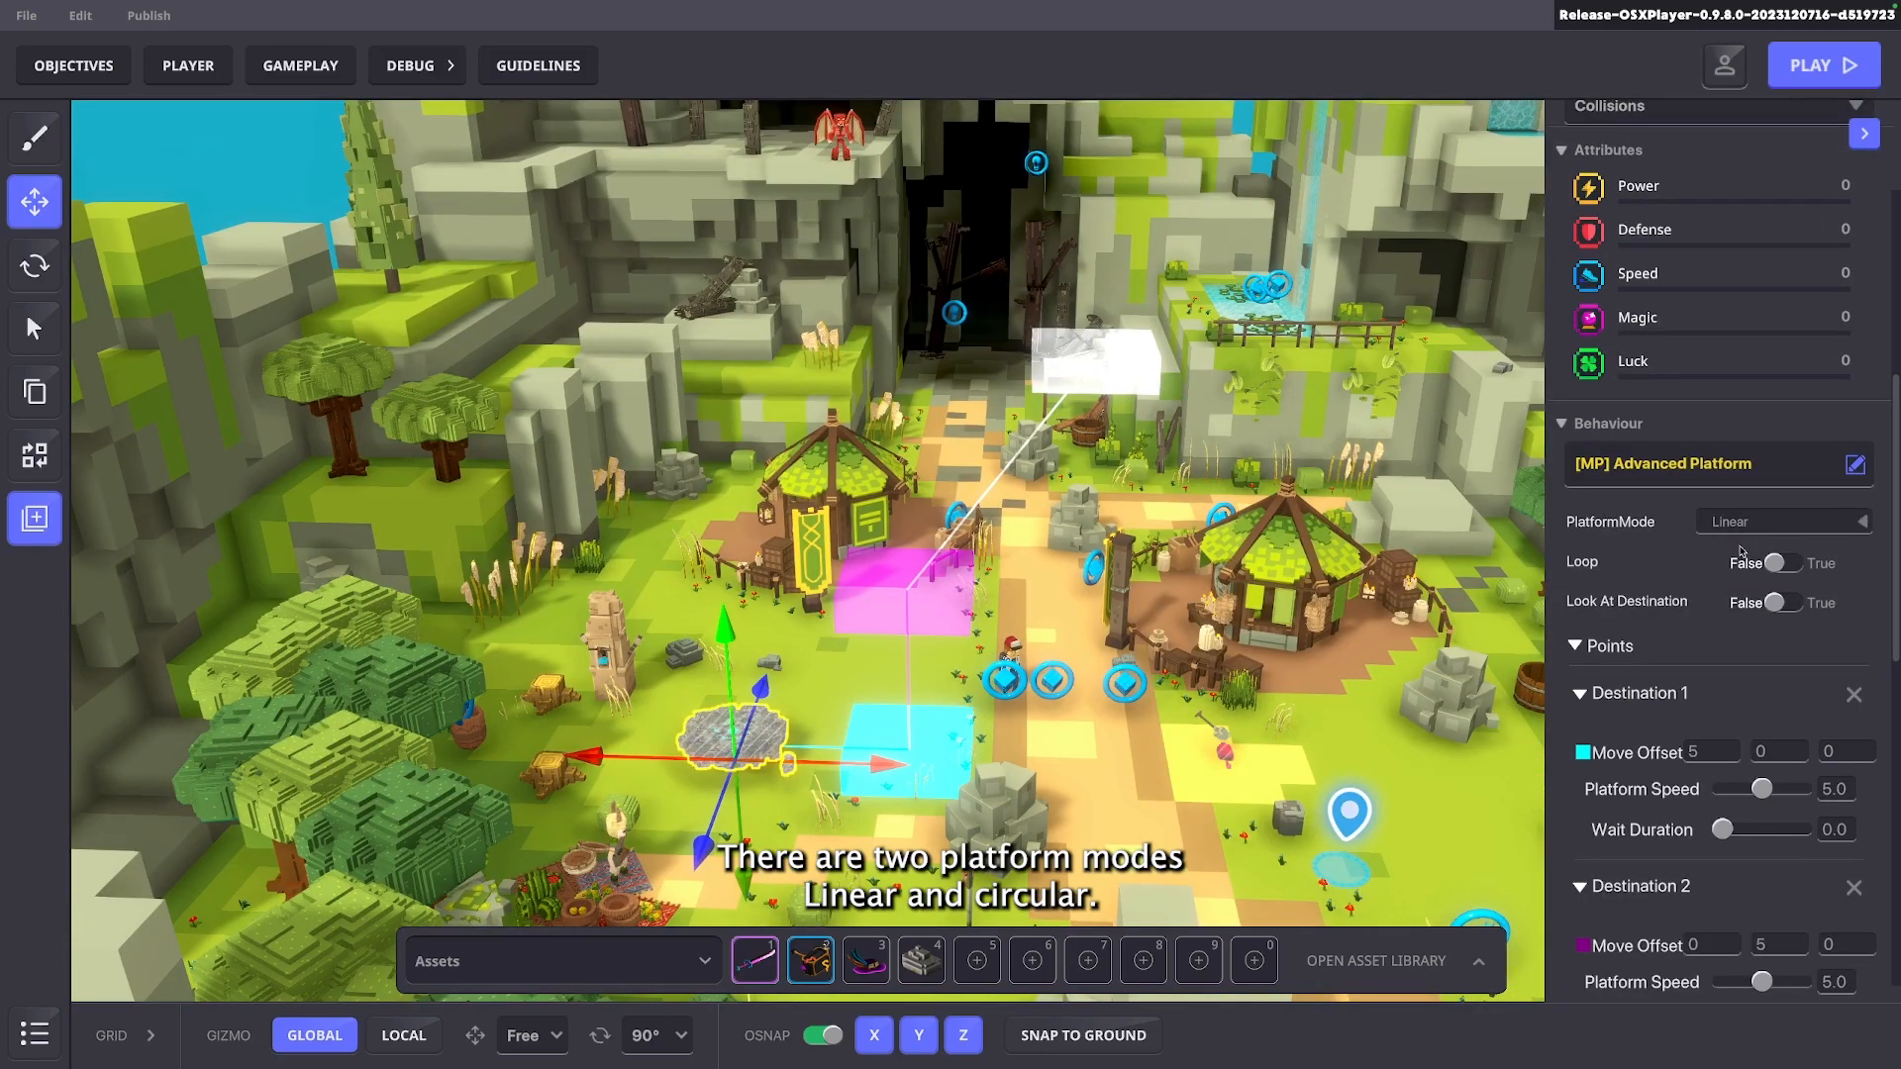
pyautogui.click(1698, 574)
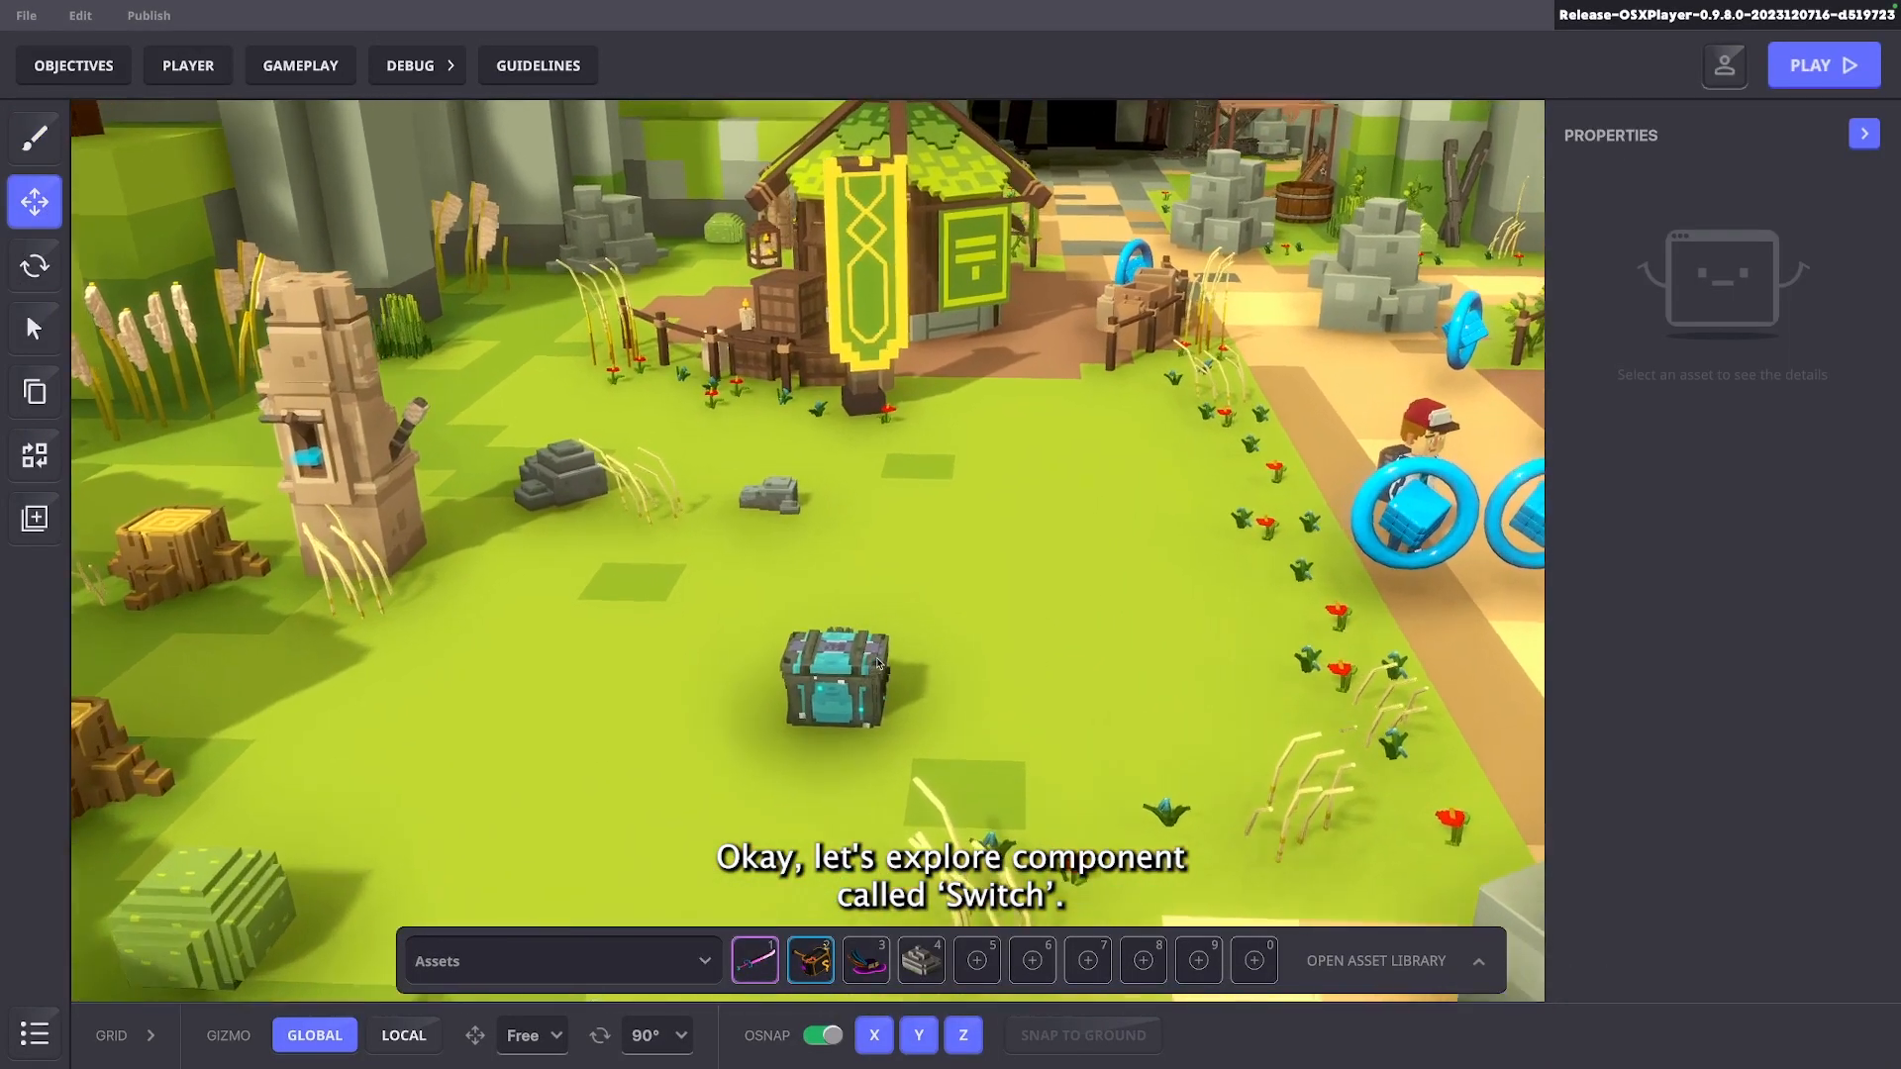
# Add the multiplayer Switch component to the turquoise chest on the grass
pyautogui.click(826, 683)
pyautogui.scroll(-4, 1759, 535)
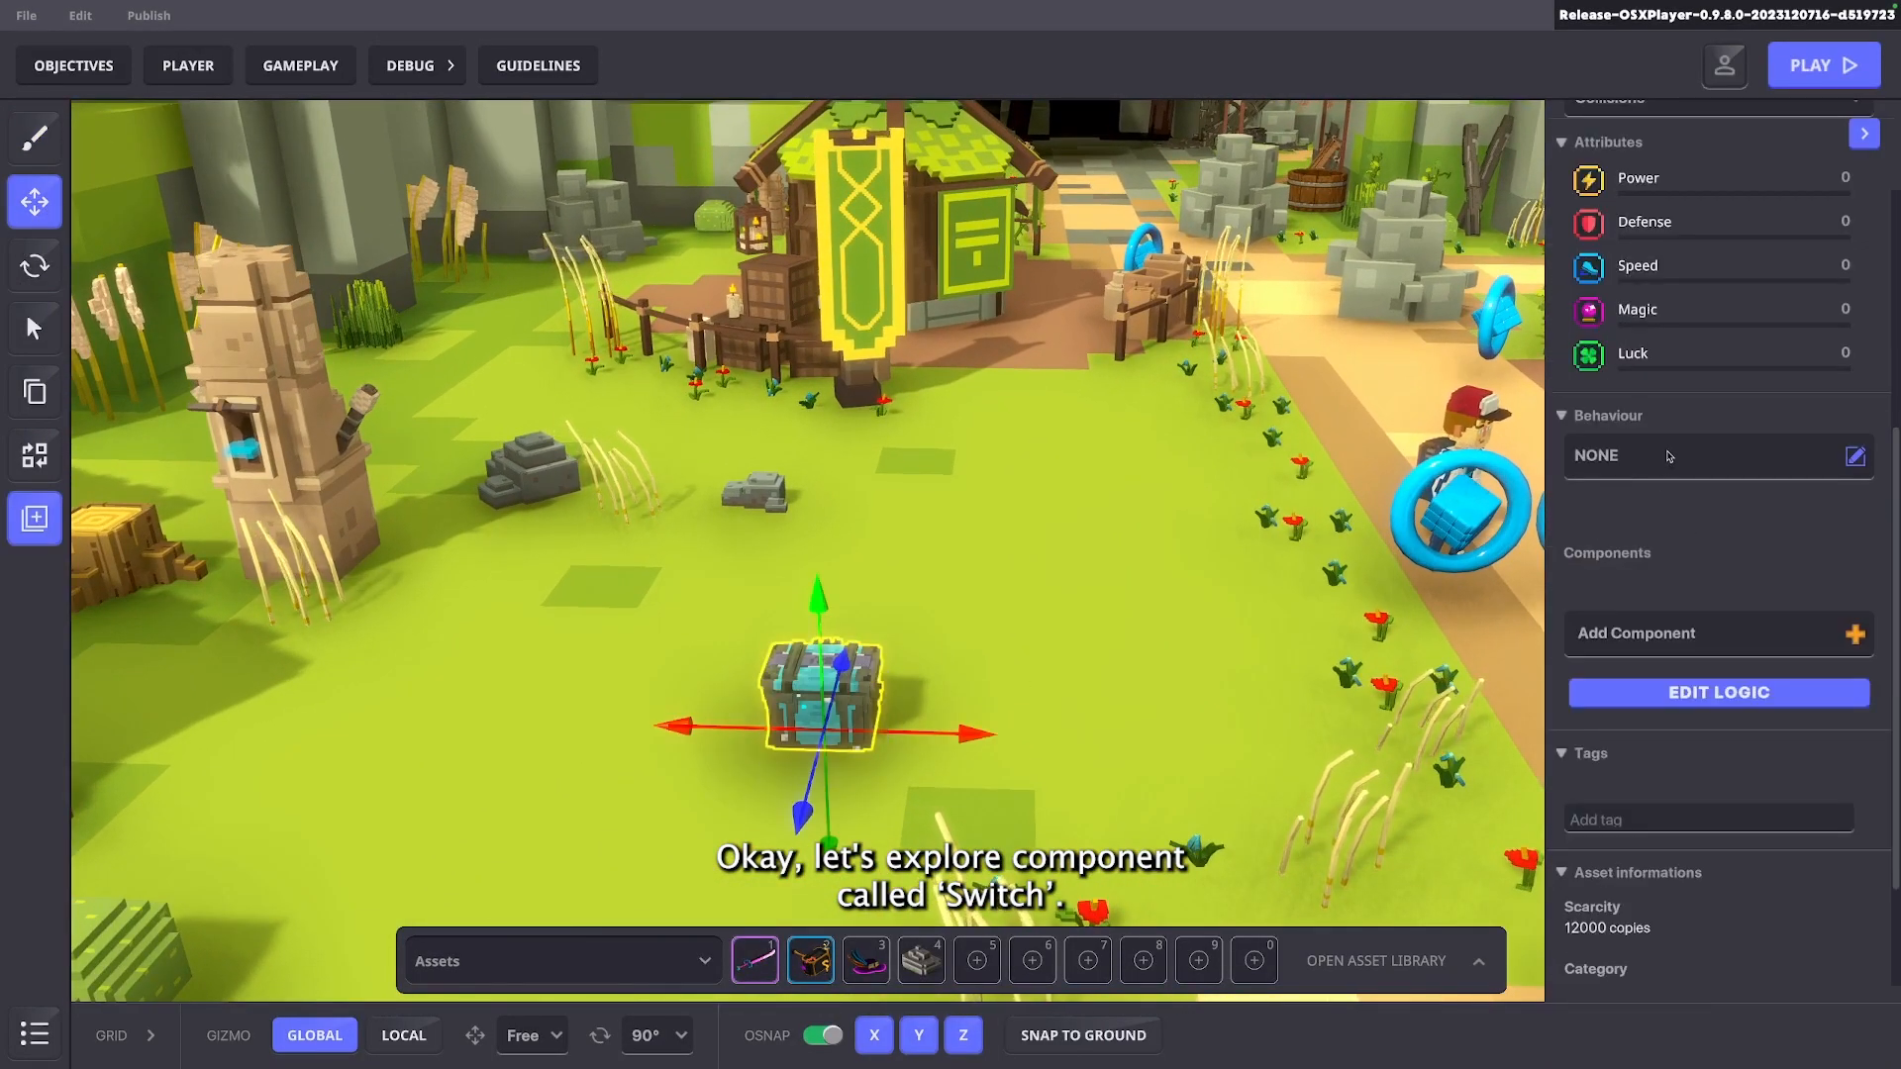
pyautogui.click(1664, 636)
pyautogui.click(1351, 554)
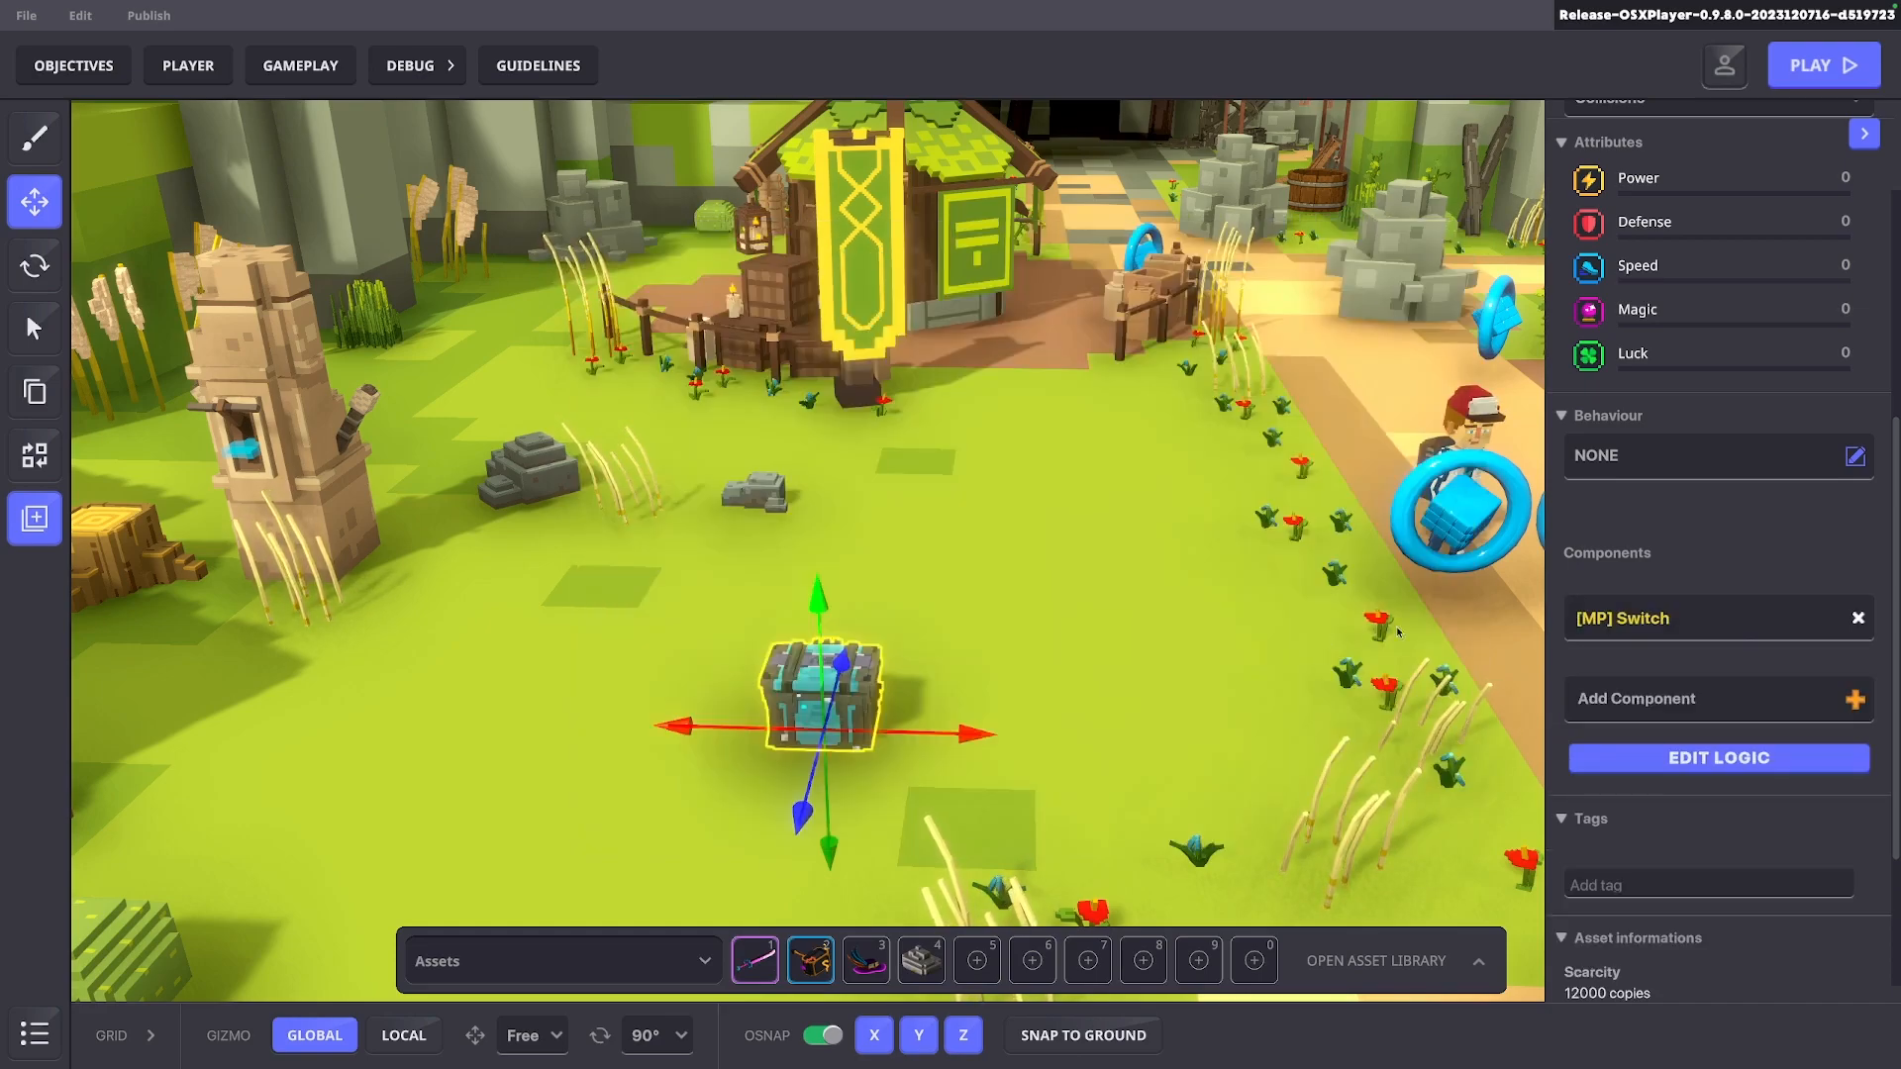
# Set the chest Switch's required message A to ChestA and required message B to ChestB
pyautogui.scroll(-3, 1723, 594)
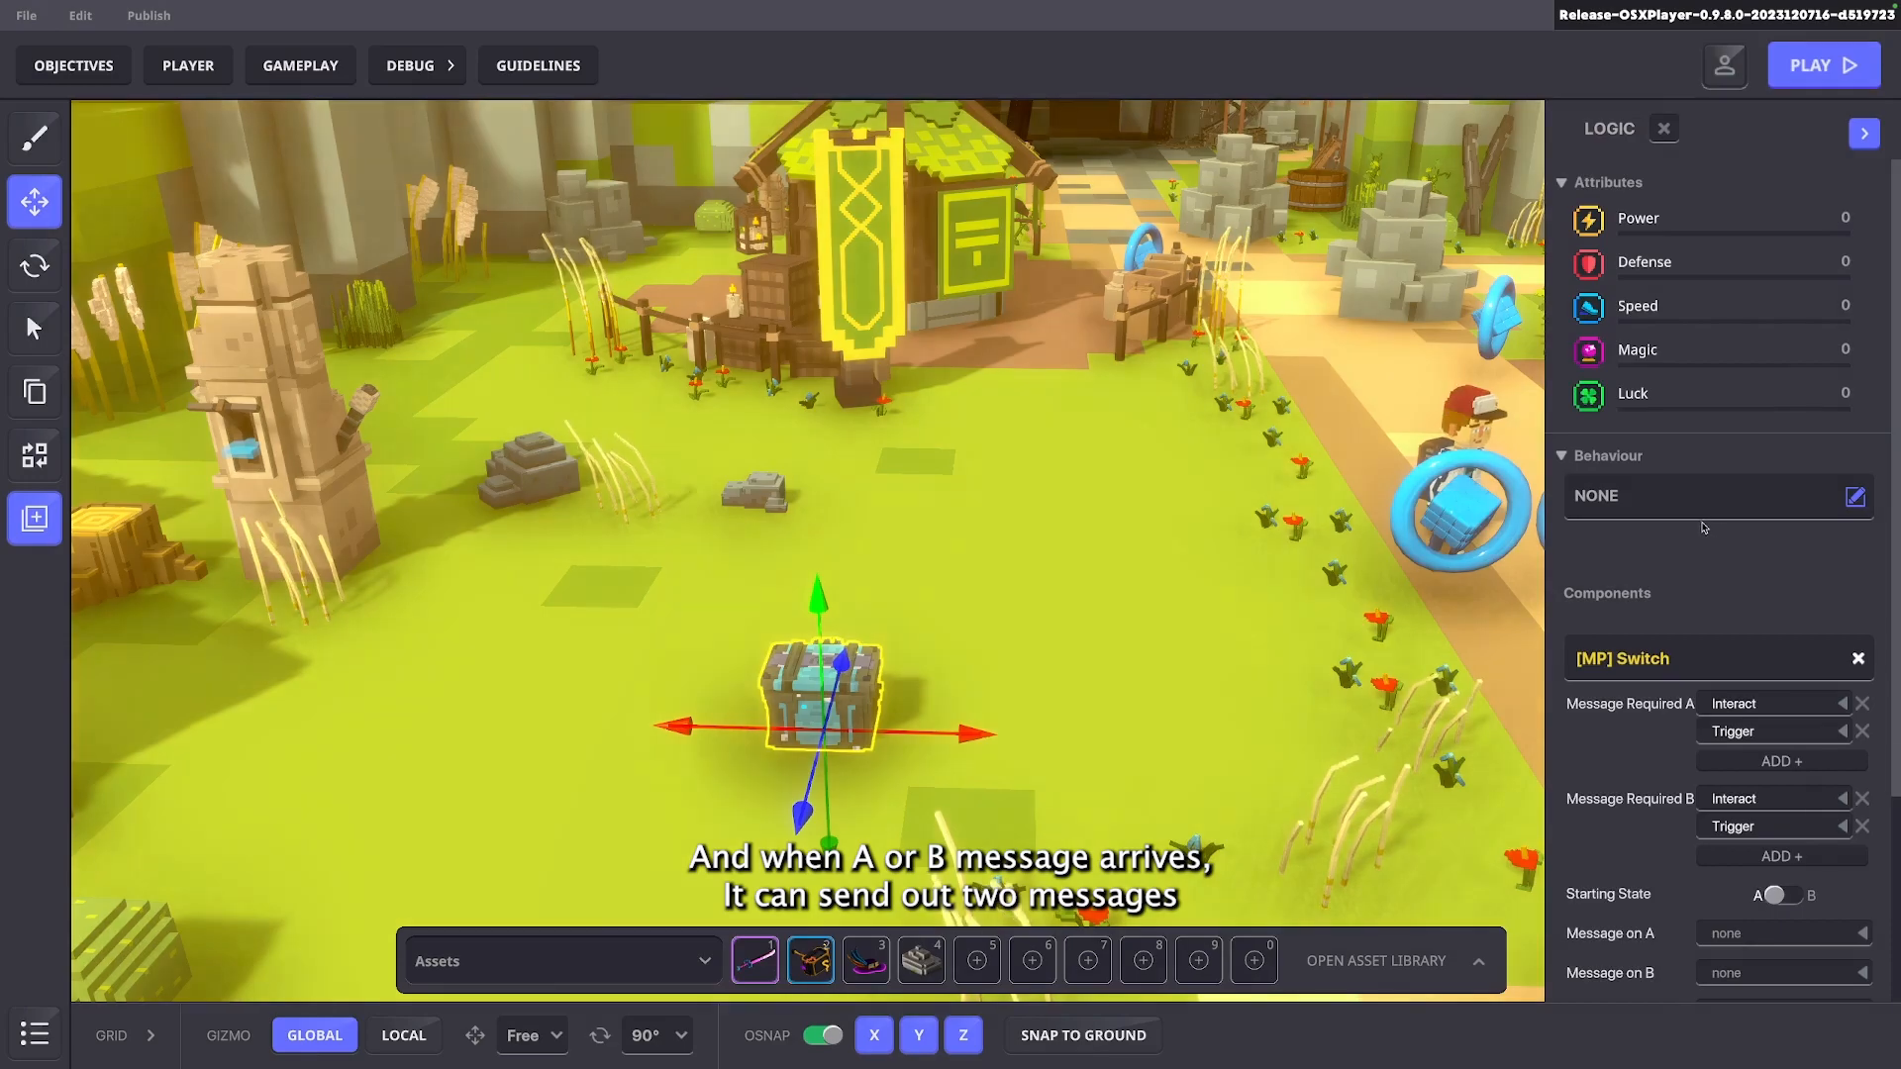
pyautogui.scroll(-1, 1775, 507)
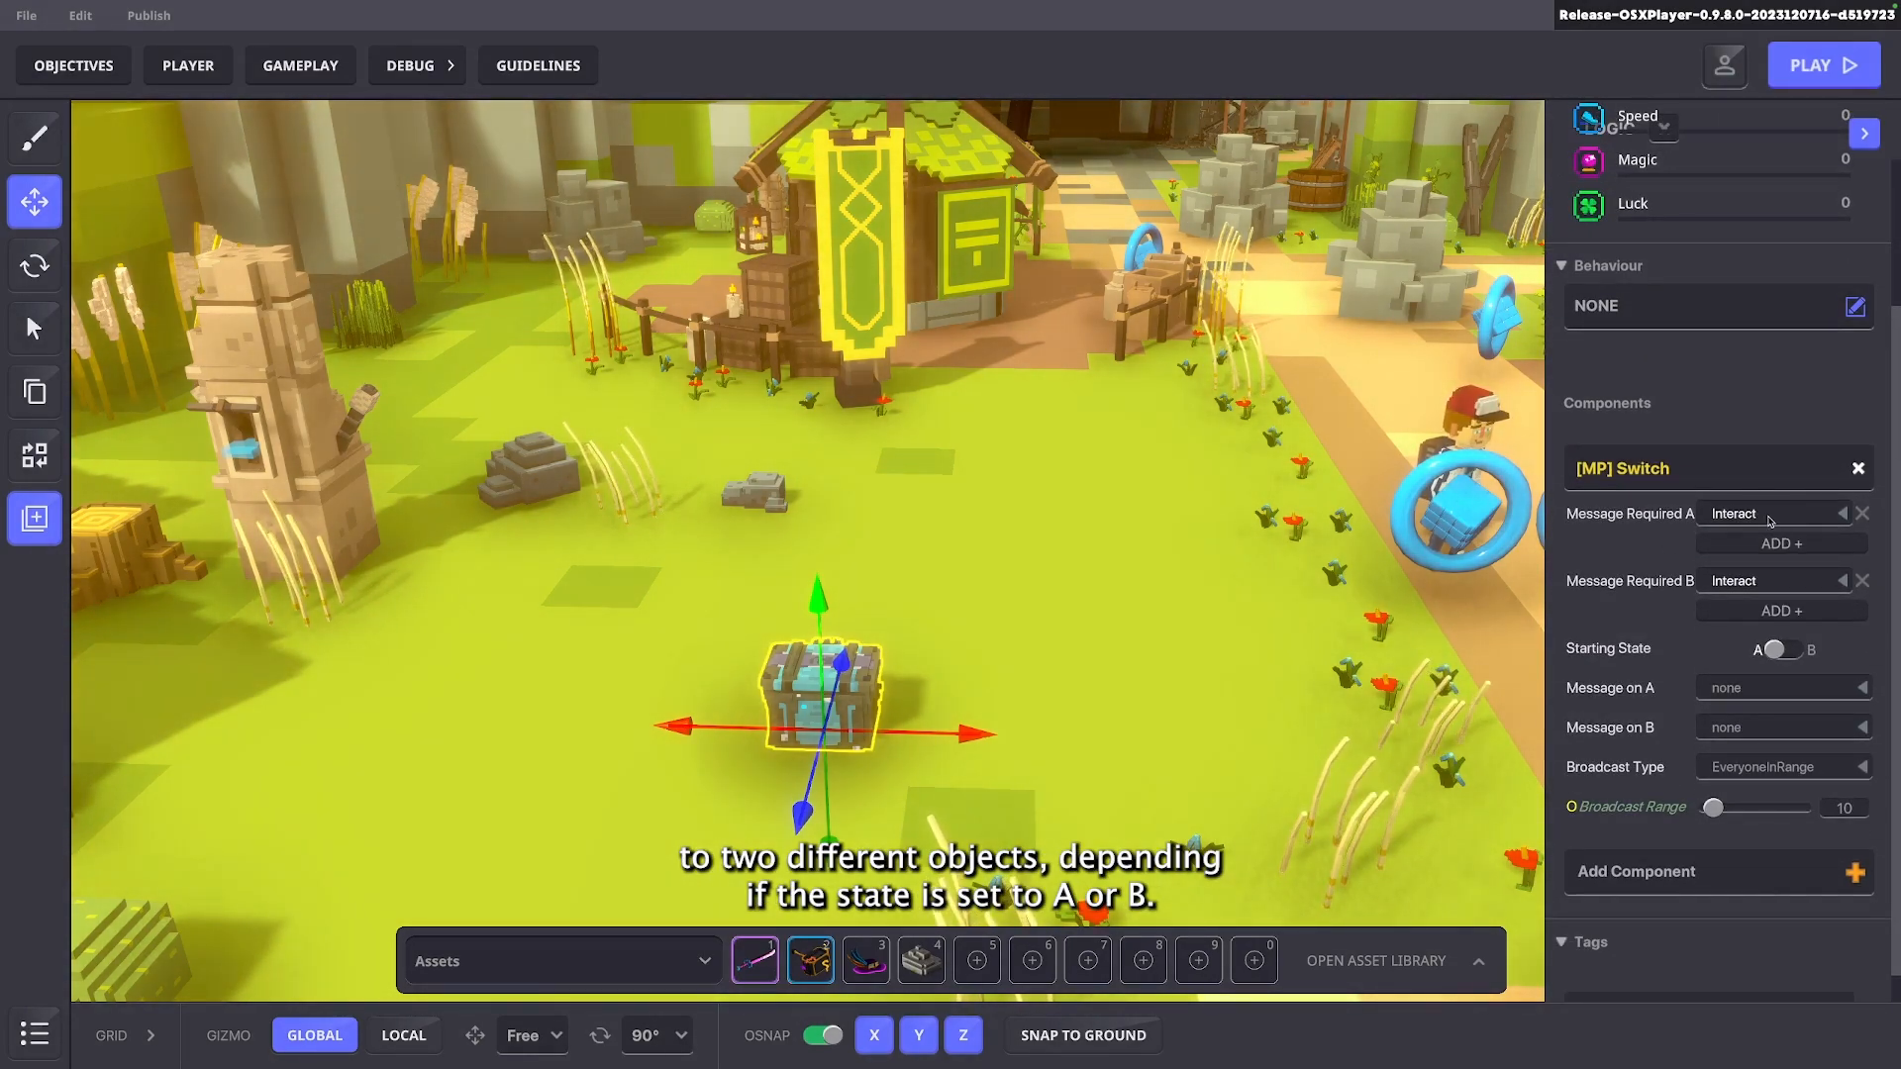
pyautogui.click(1769, 514)
pyautogui.write('ChestA')
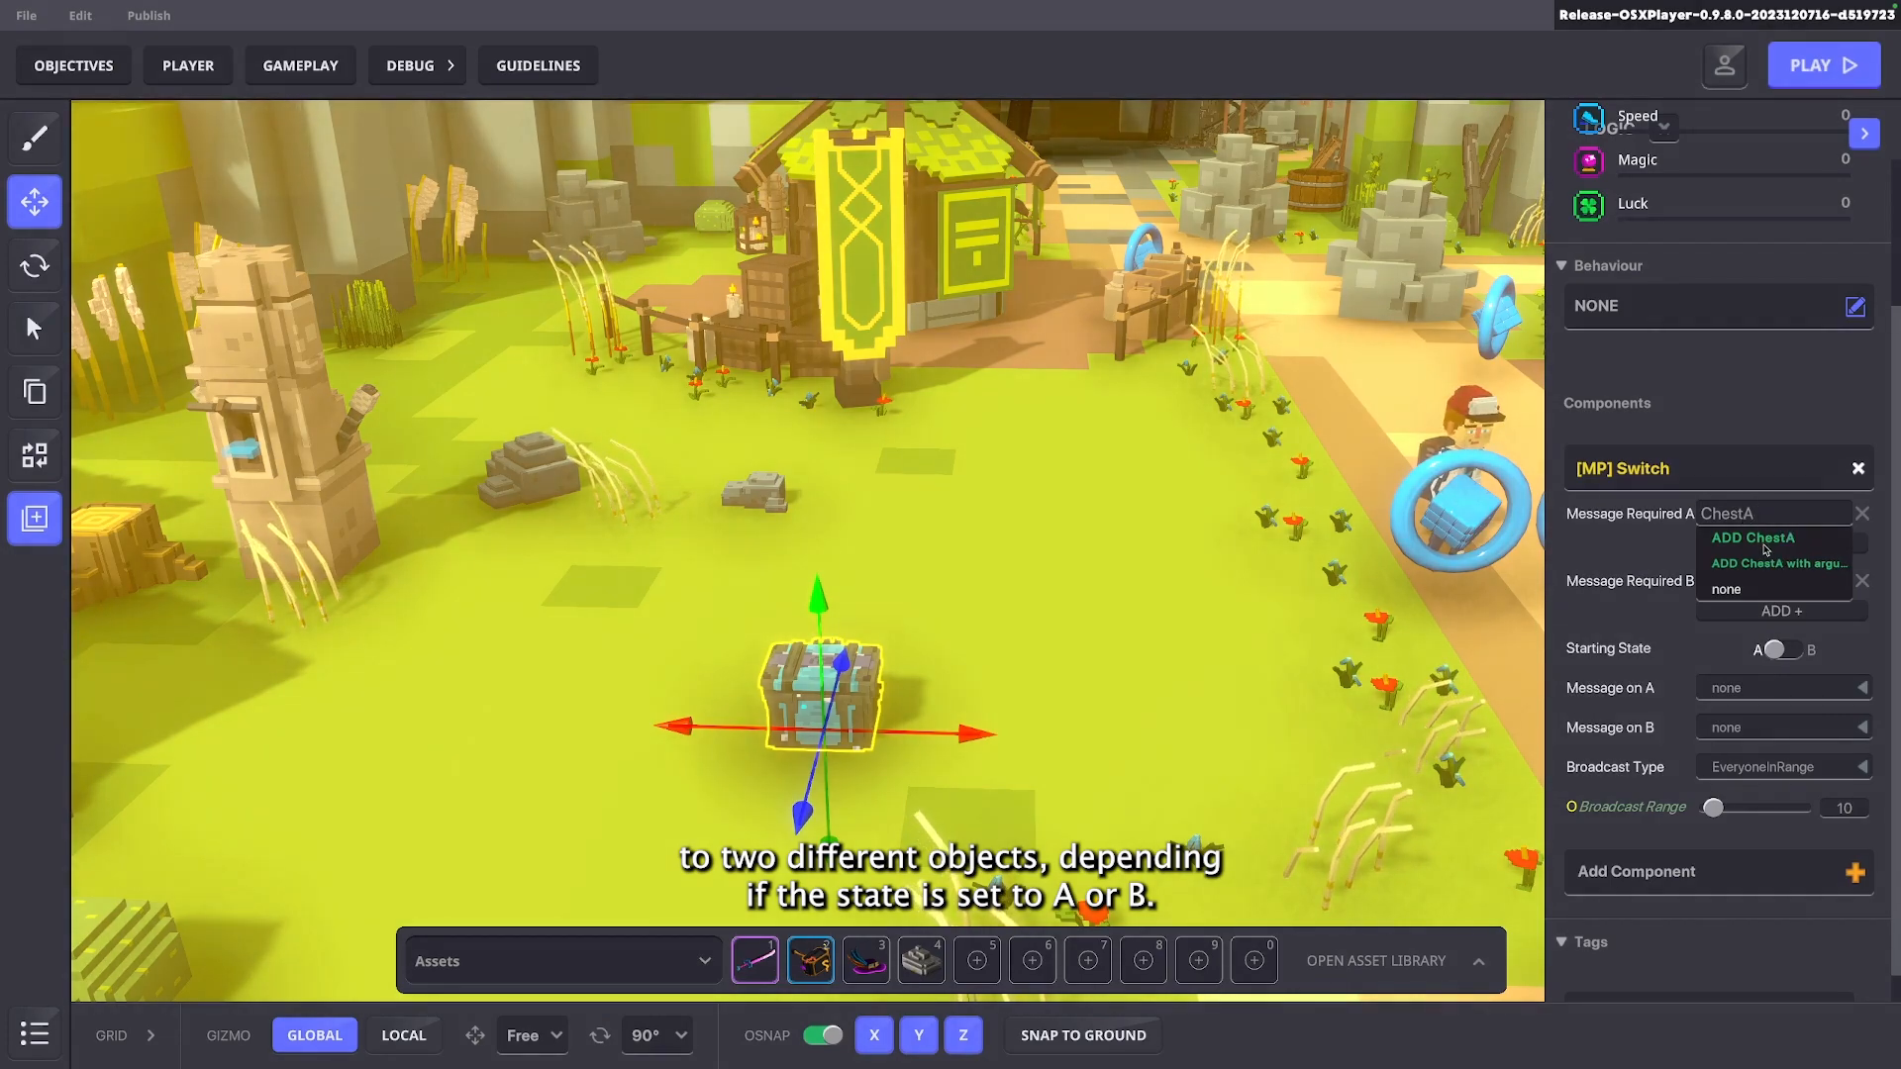
pyautogui.click(1764, 547)
pyautogui.click(1740, 582)
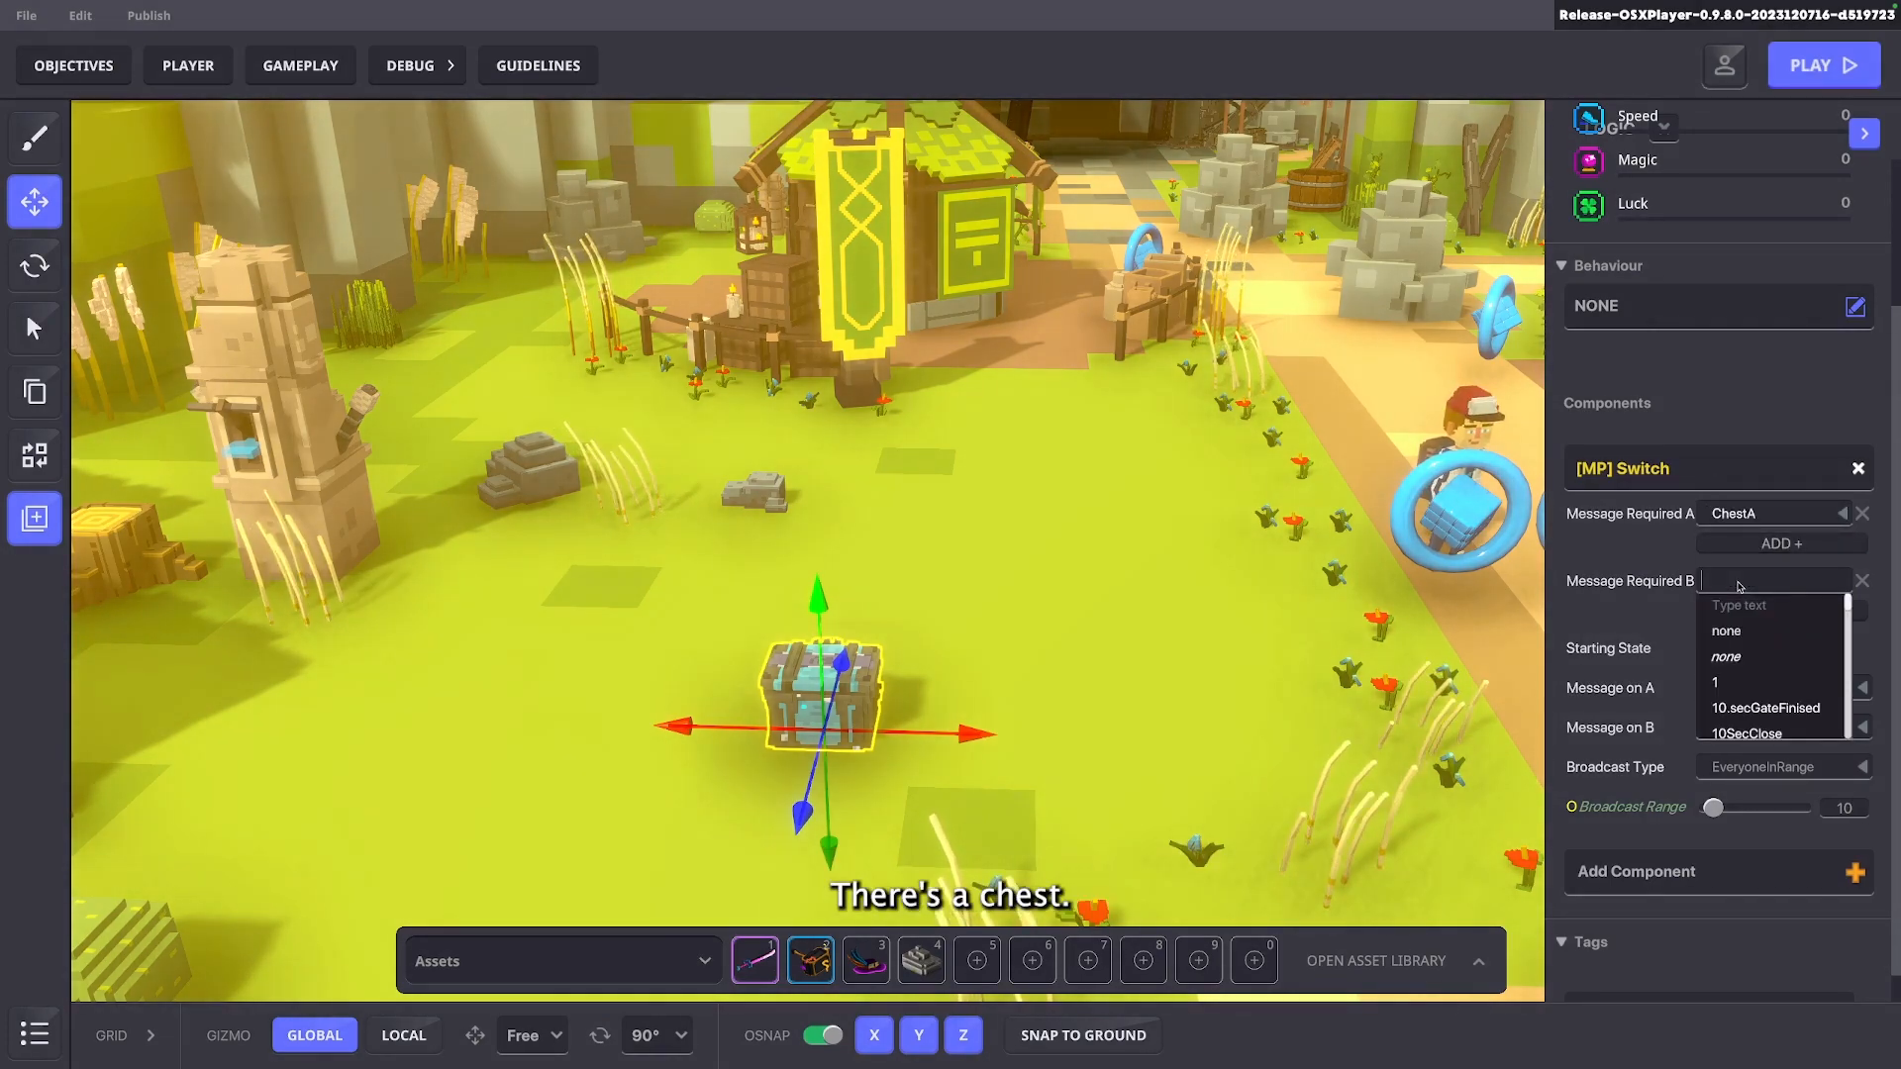
pyautogui.write('ChestB')
pyautogui.click(1753, 606)
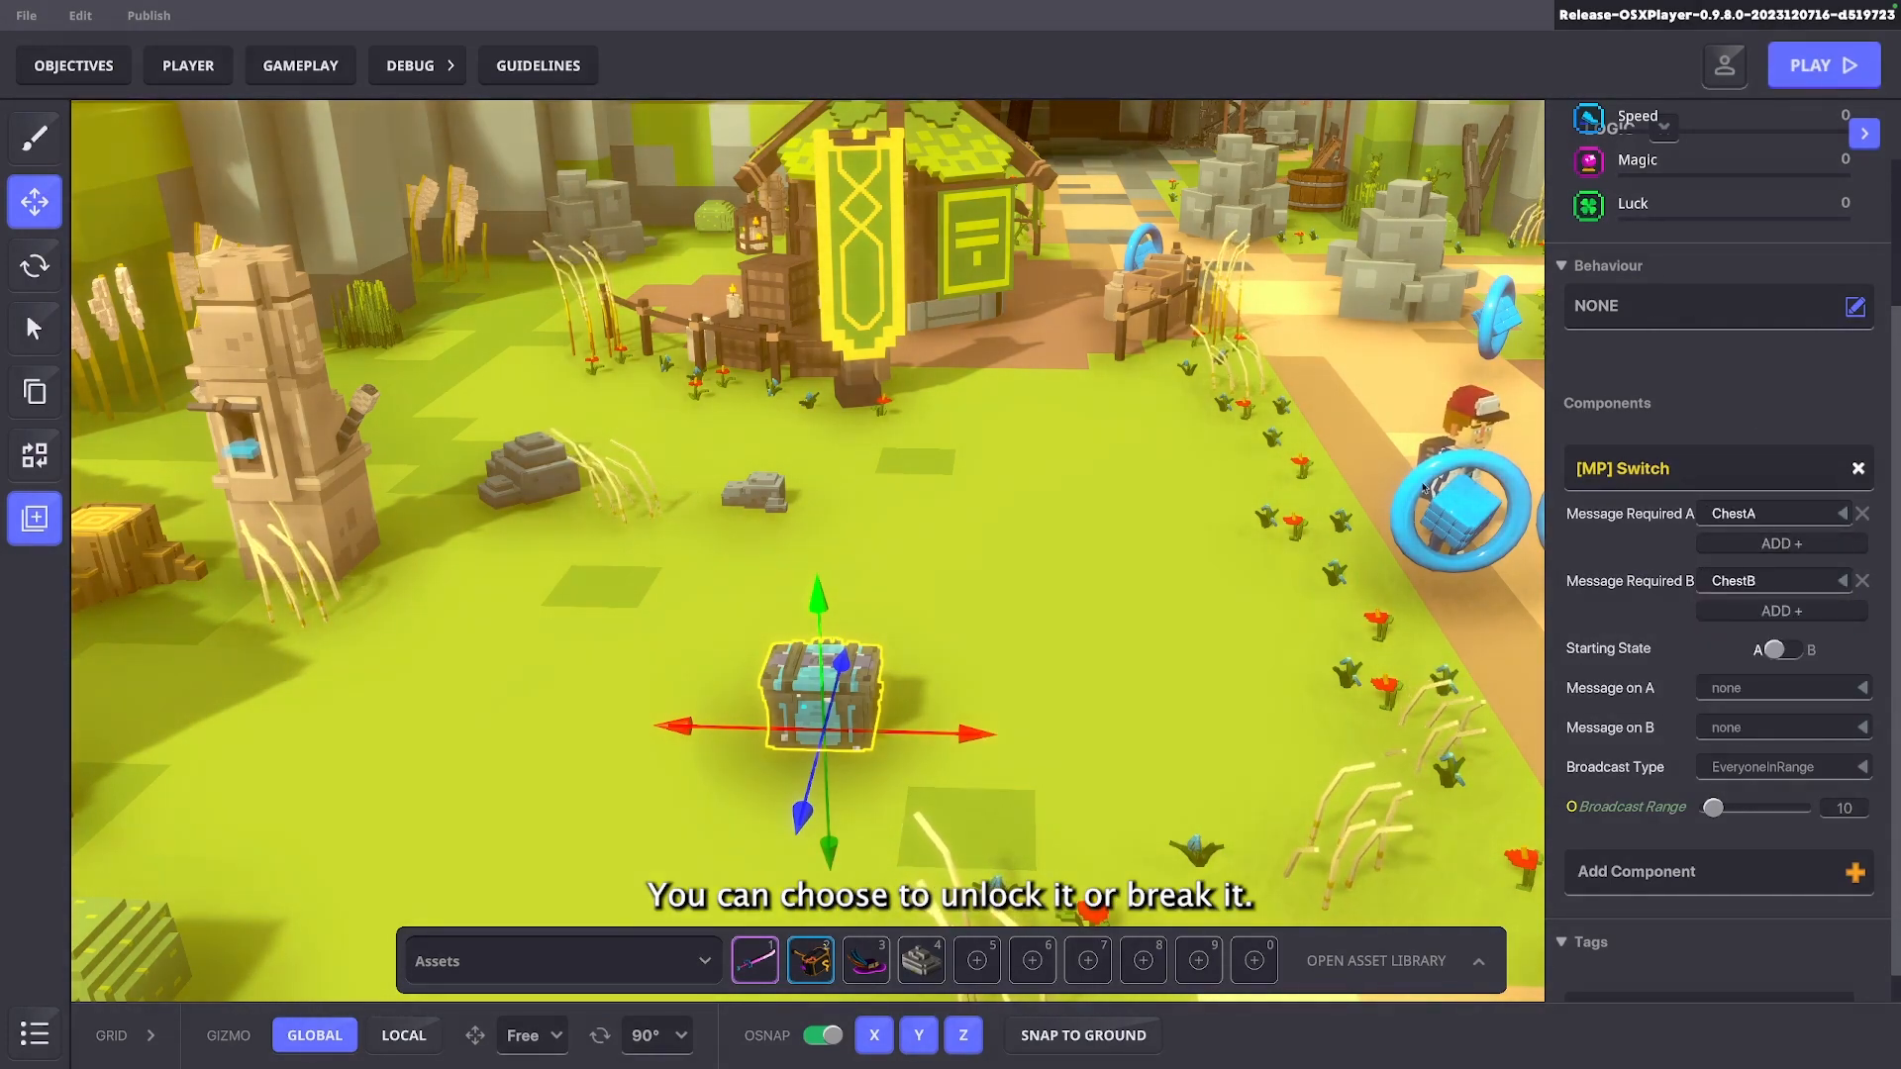
# Make the chest's Switch send the message Reward on A and Skeletons on B
pyautogui.click(1742, 687)
pyautogui.write('Reward')
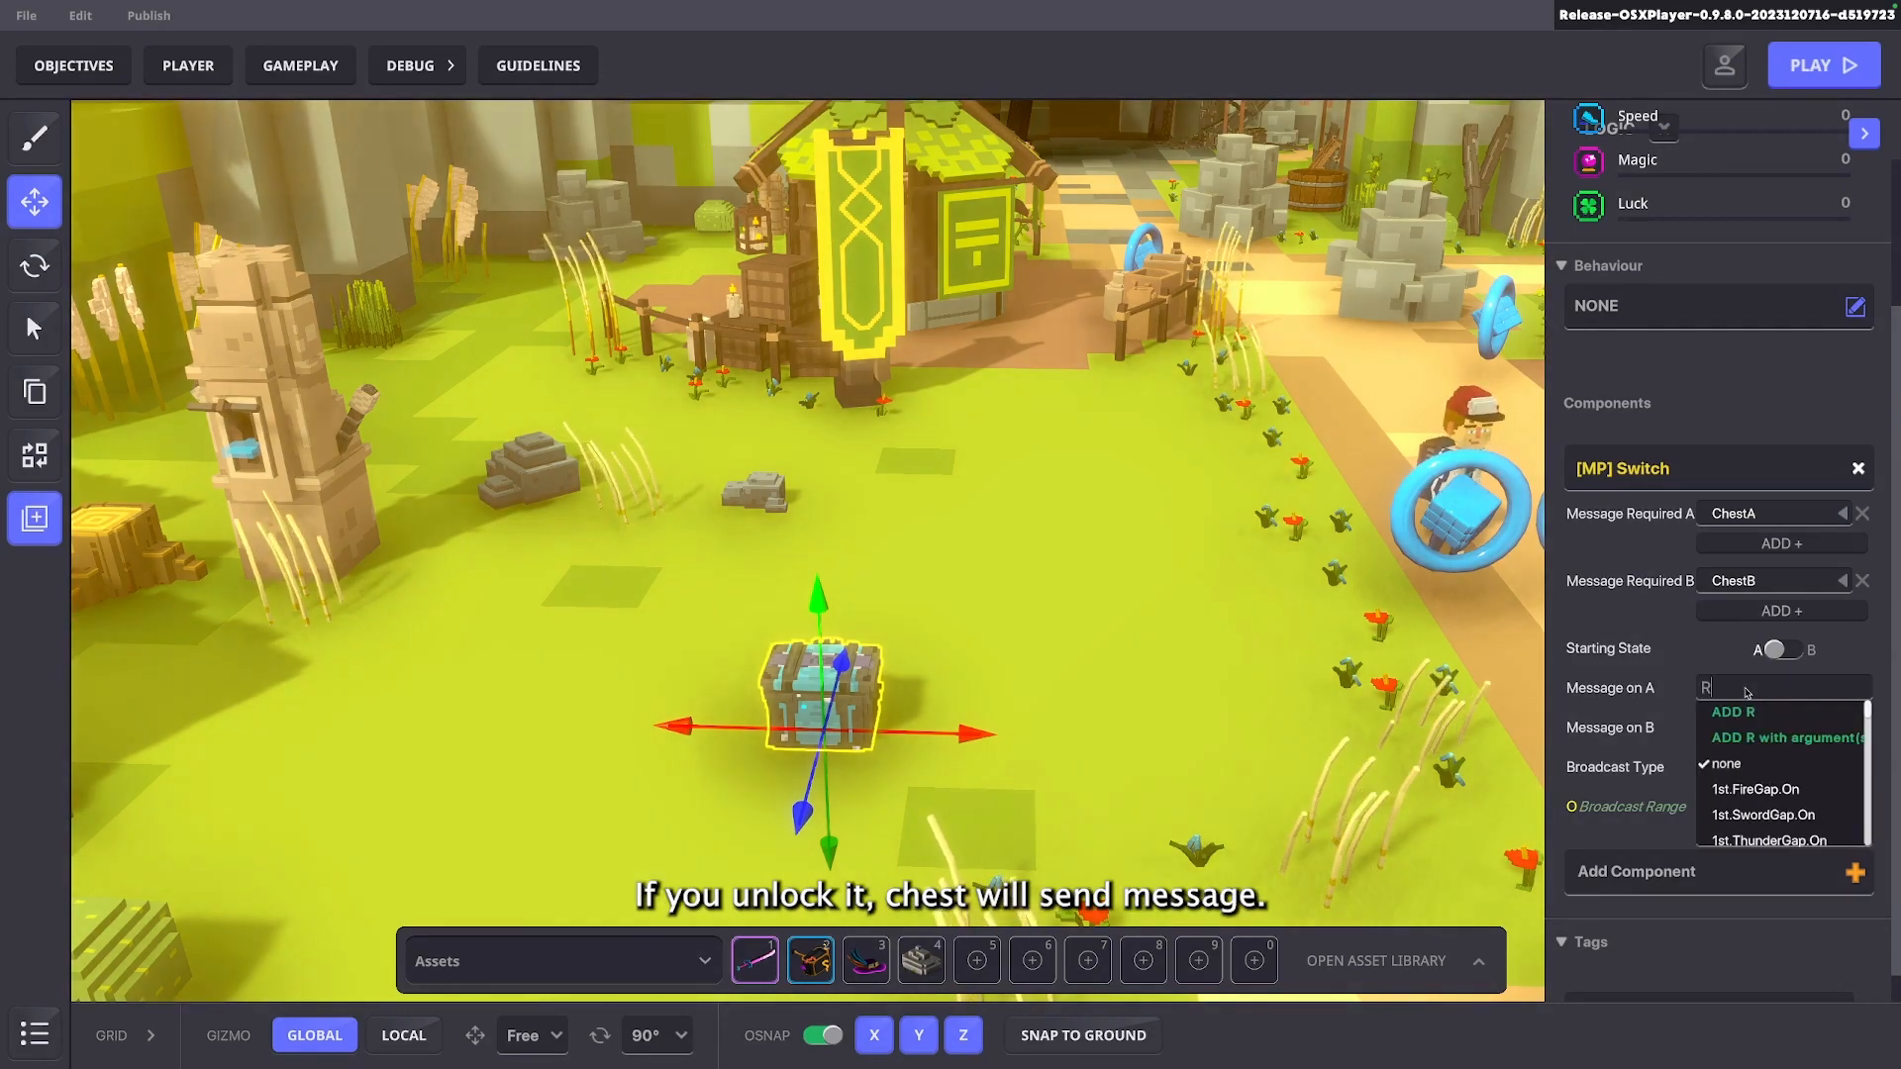
pyautogui.click(1755, 715)
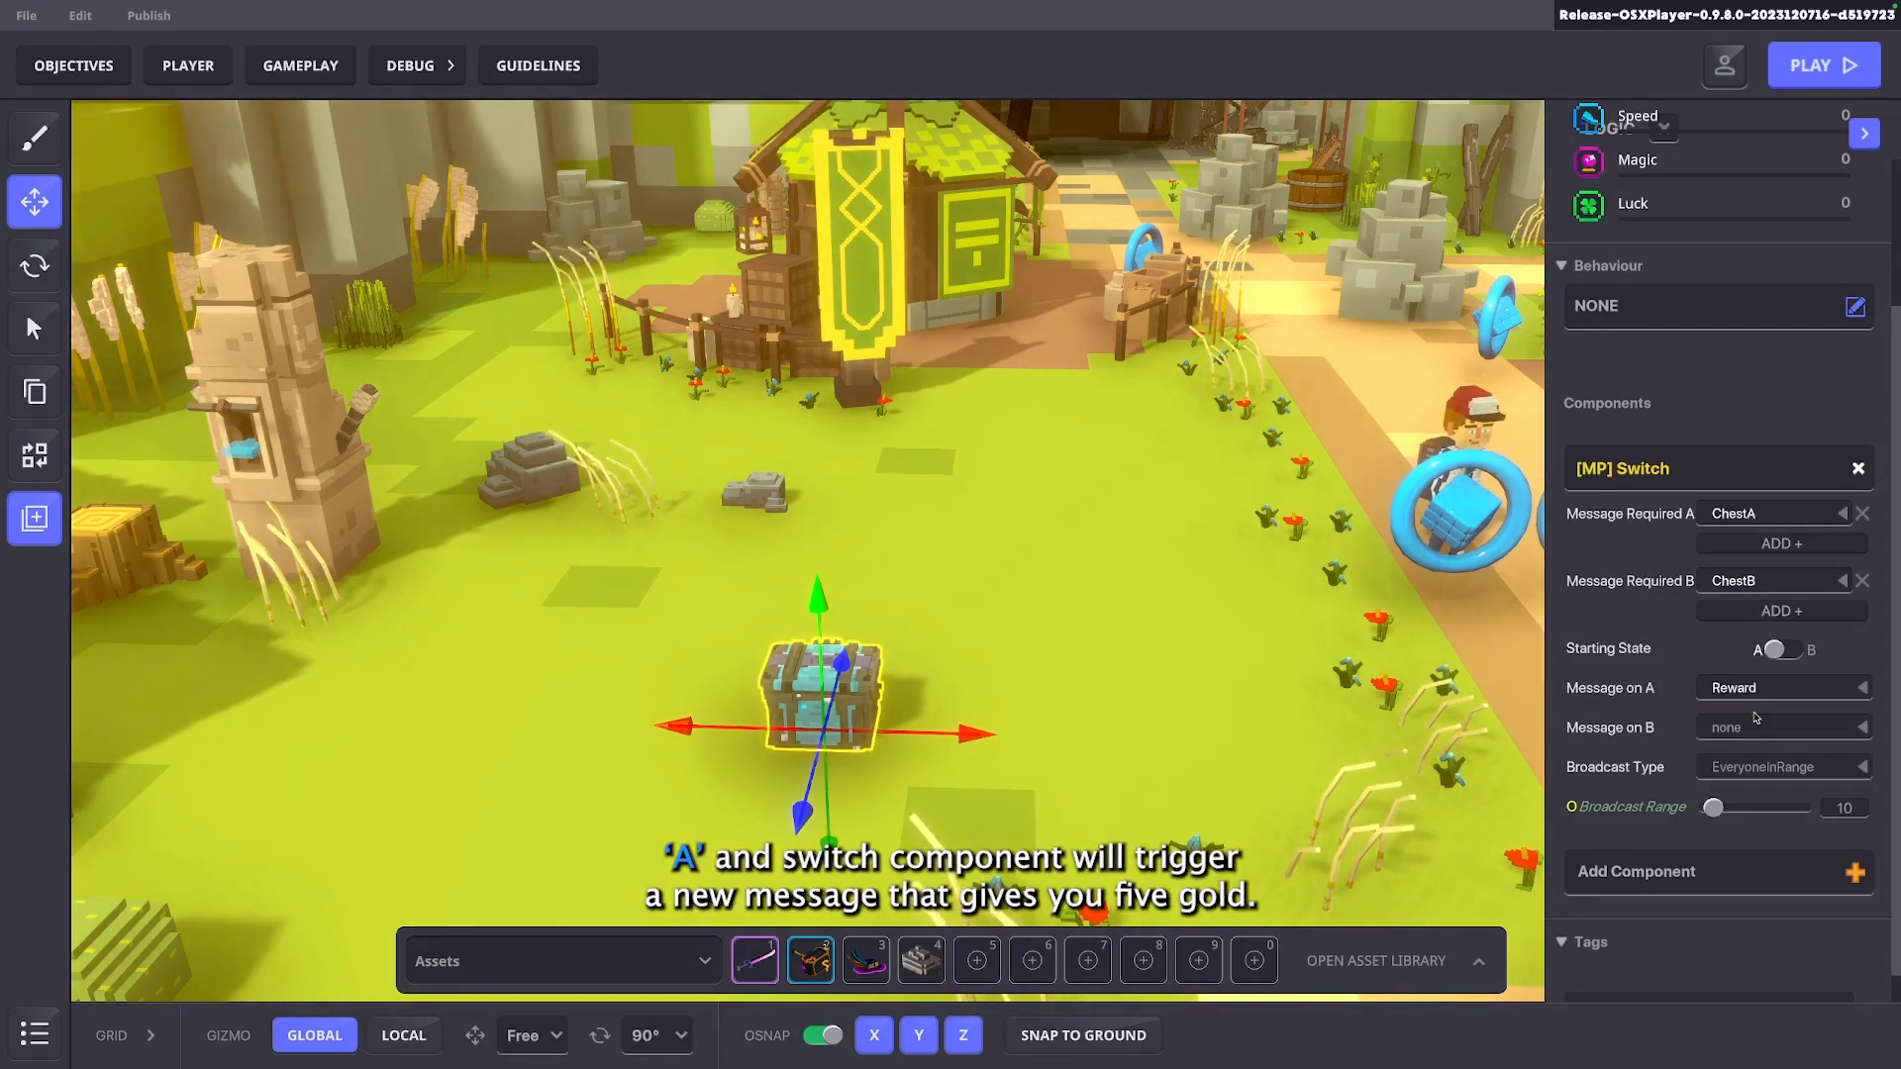
pyautogui.click(1751, 729)
pyautogui.write('Skeletons')
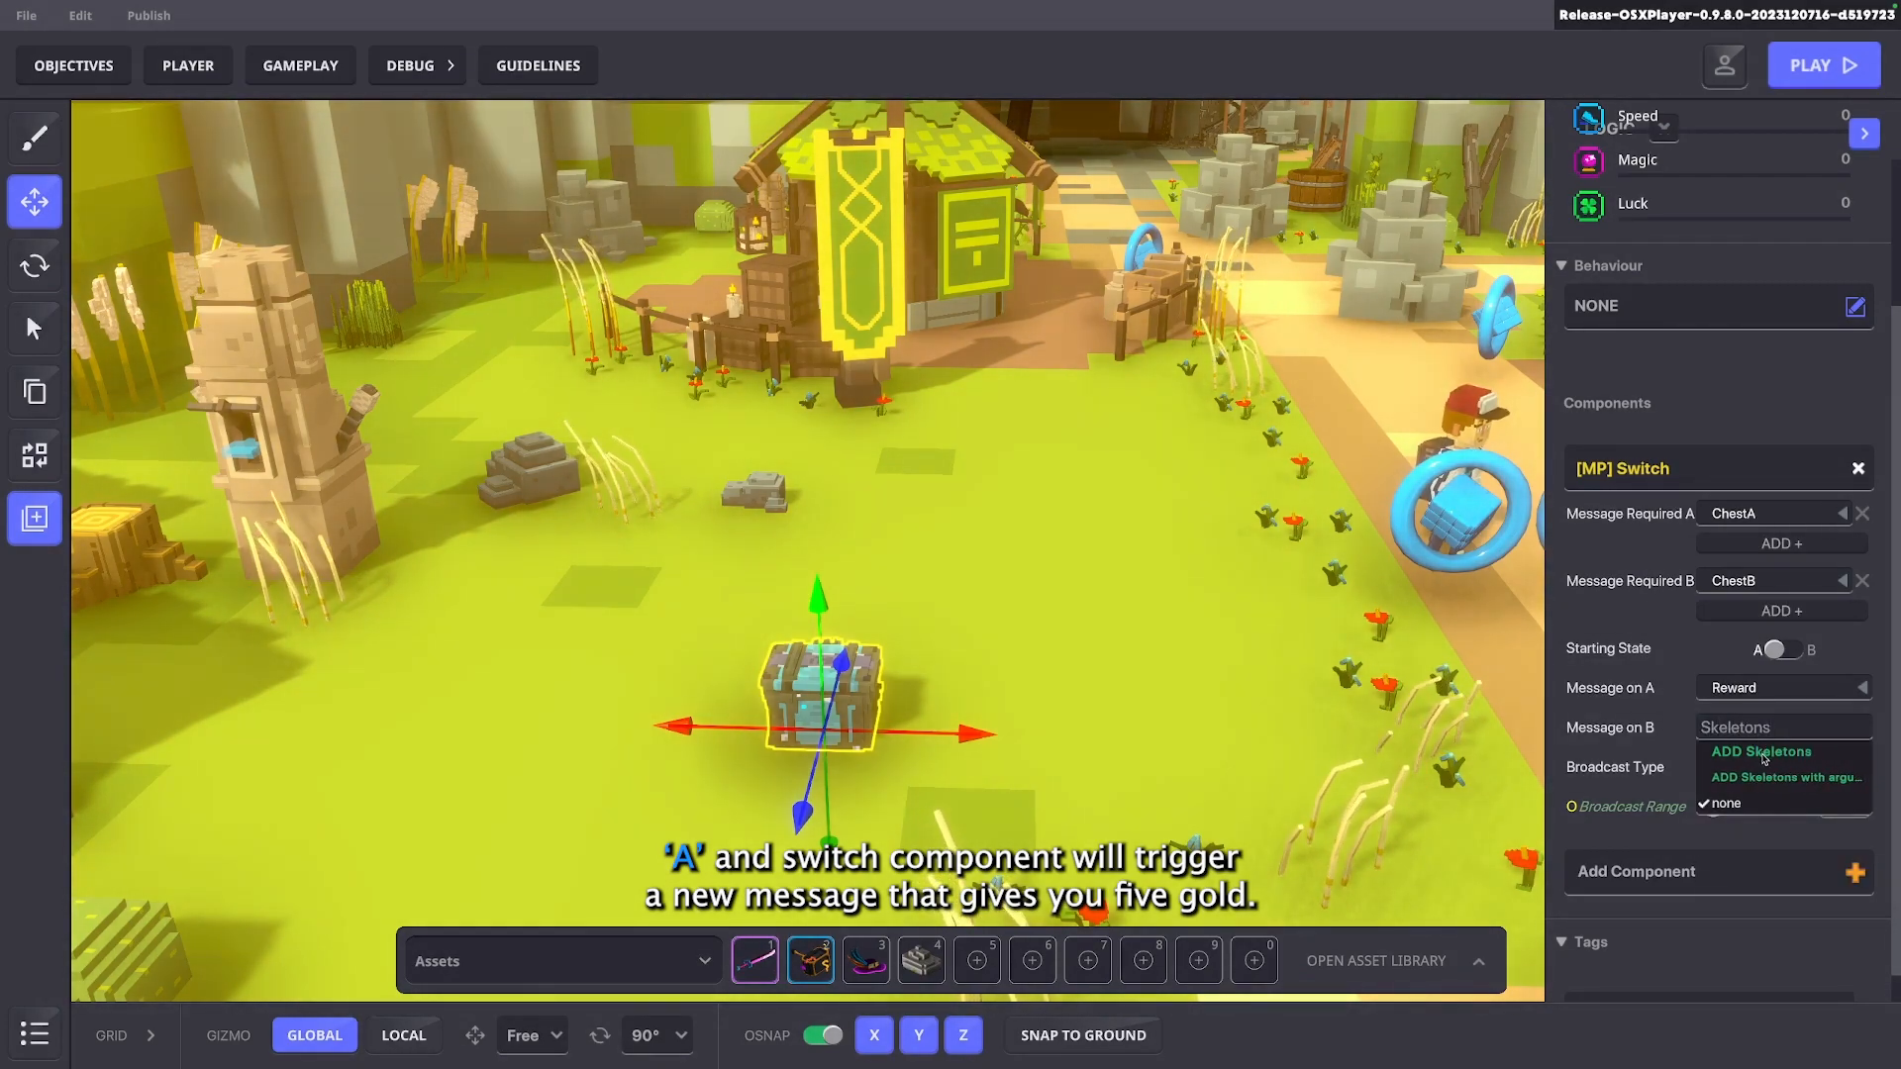
pyautogui.click(1761, 753)
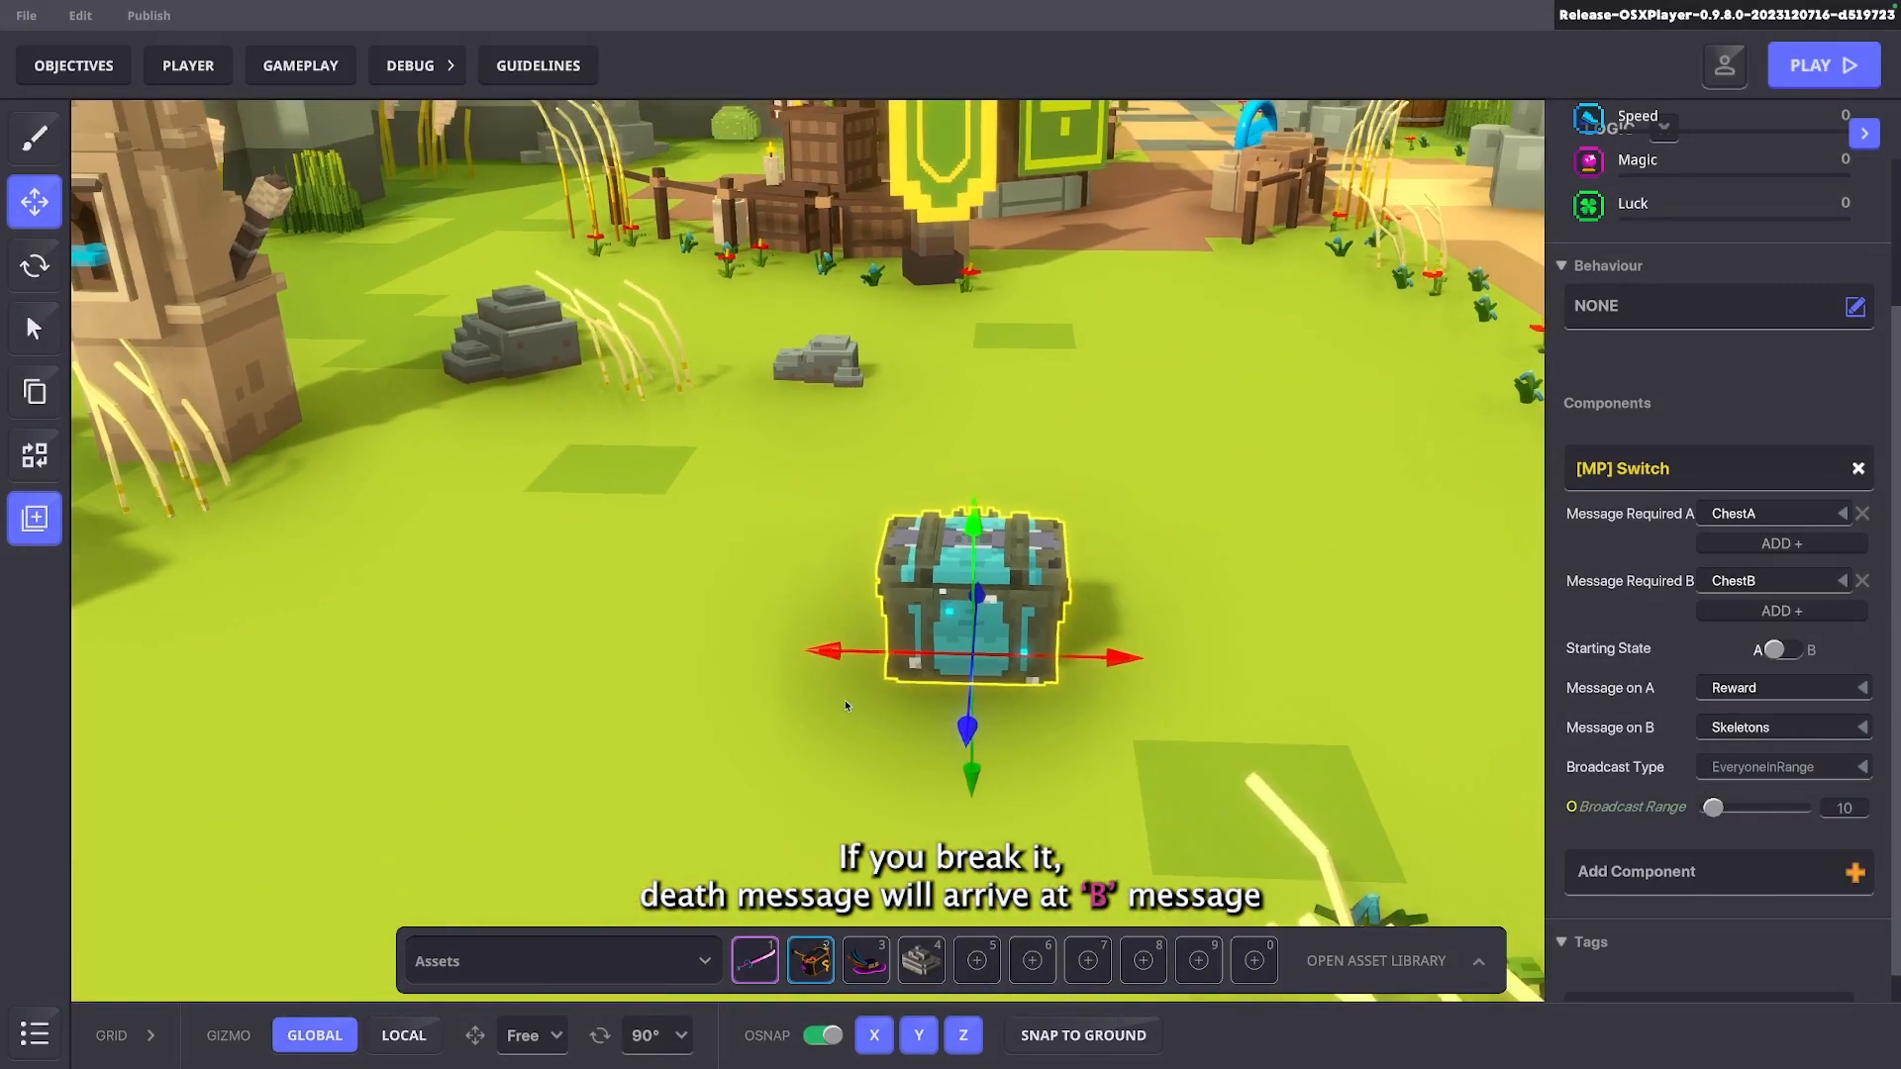
# Deselect and reselect the chest, and reopen its logic to review the Switch settings
pyautogui.moveTo(1251, 618); pyautogui.dragTo(1172, 598, button='middle')
pyautogui.click(1172, 598)
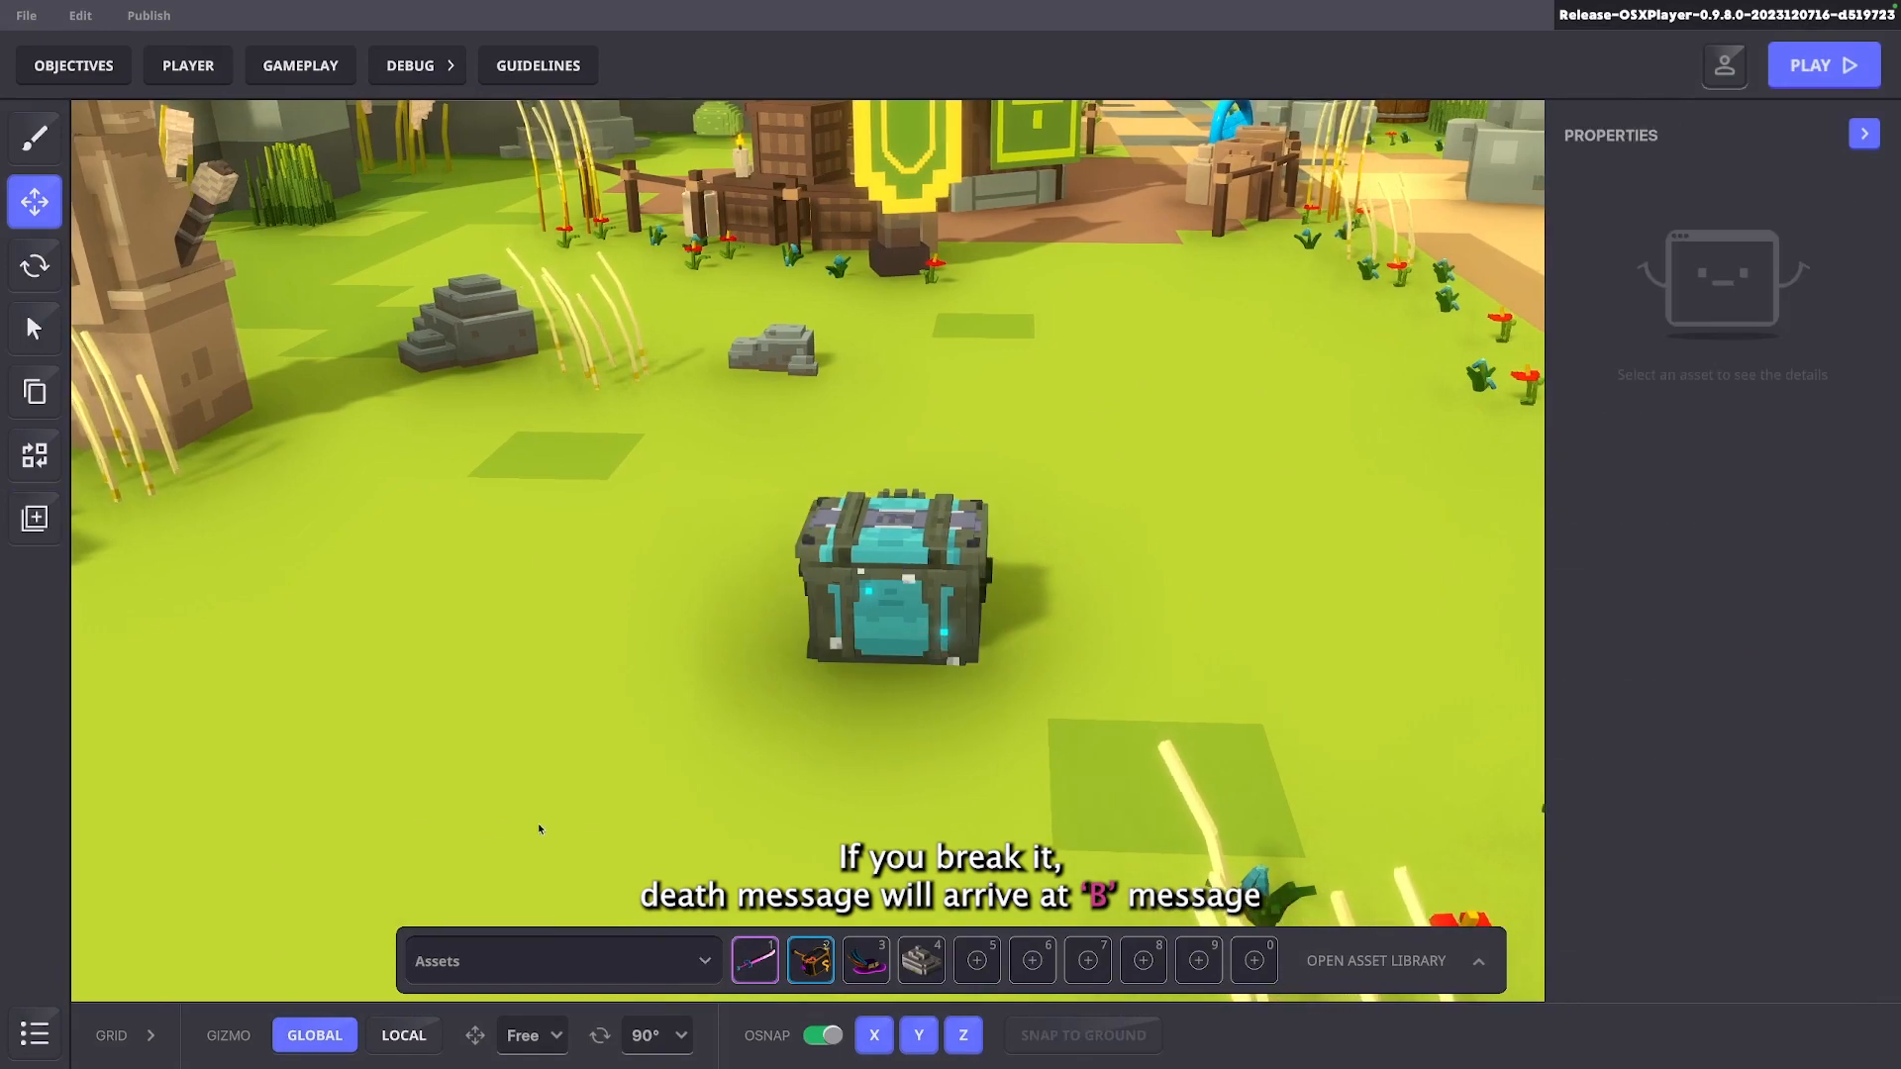
pyautogui.click(914, 593)
pyautogui.scroll(-8, 1688, 782)
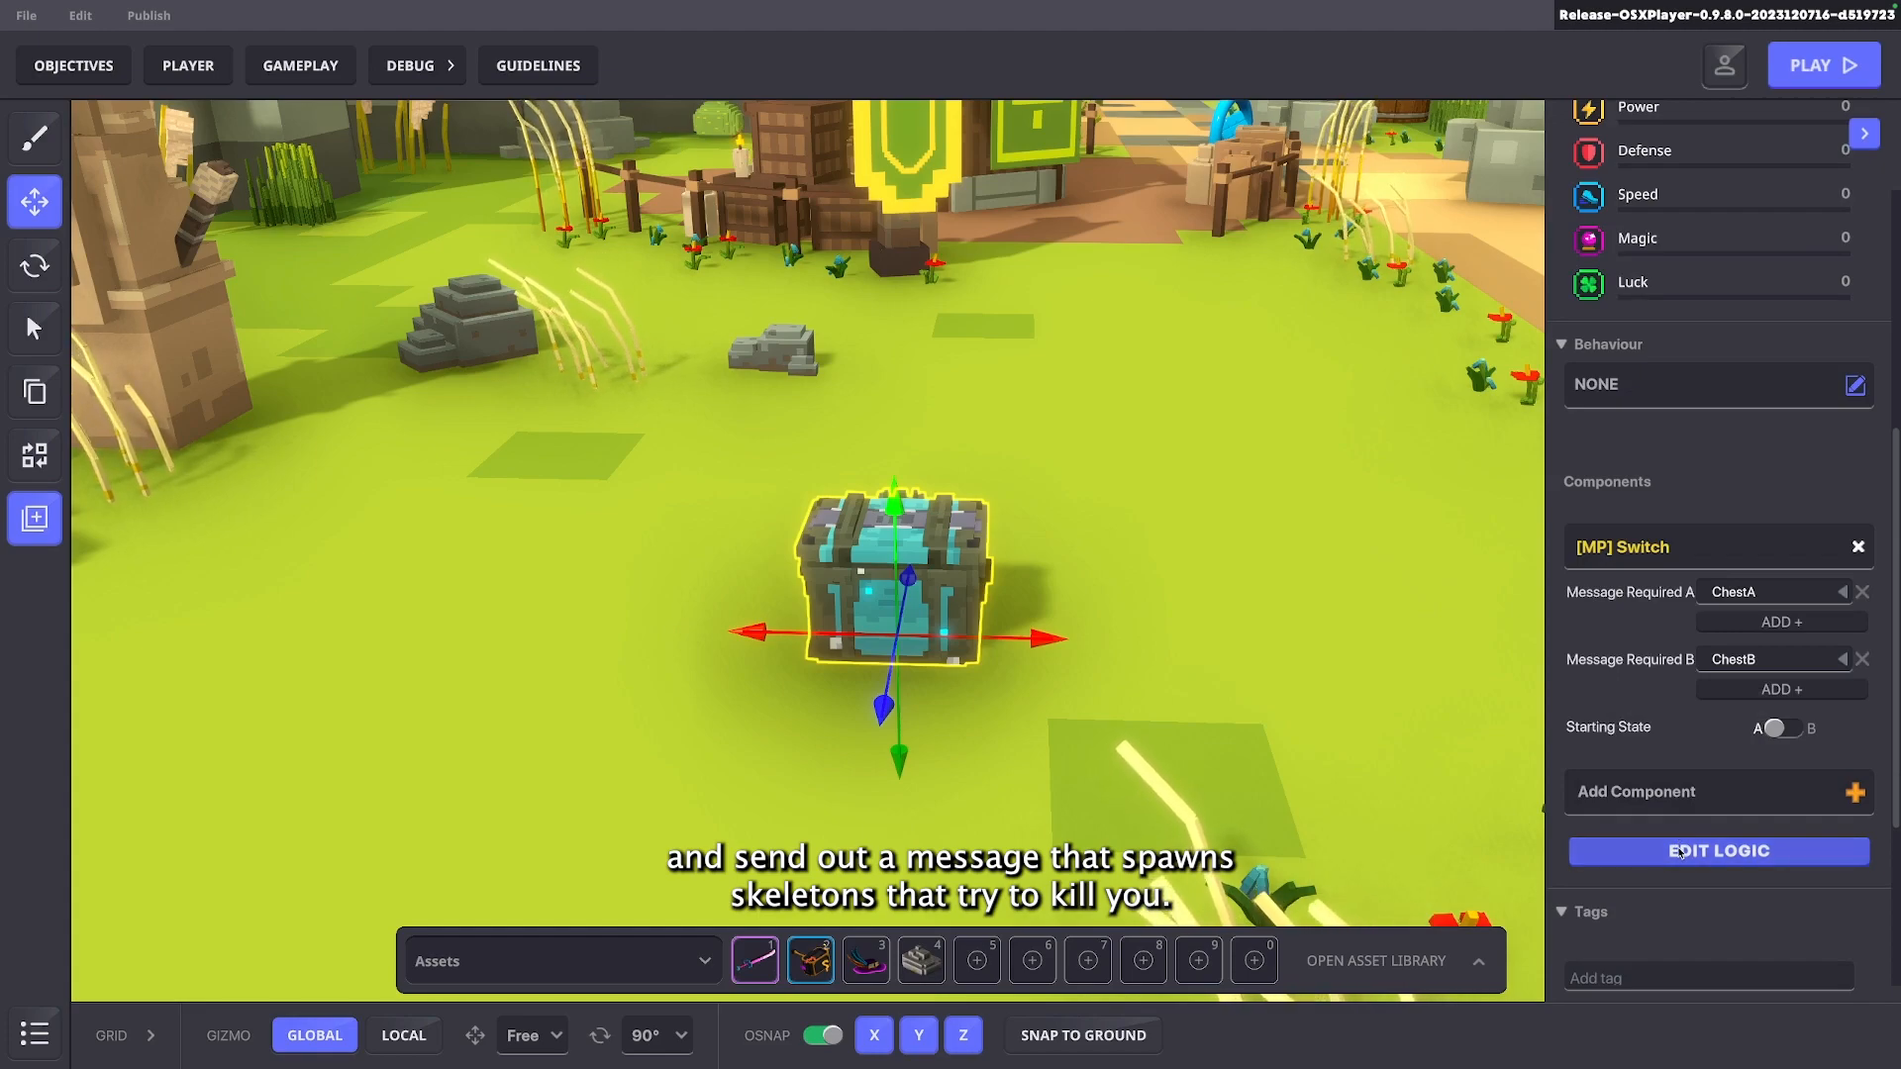
pyautogui.click(1680, 853)
pyautogui.scroll(-3, 1846, 643)
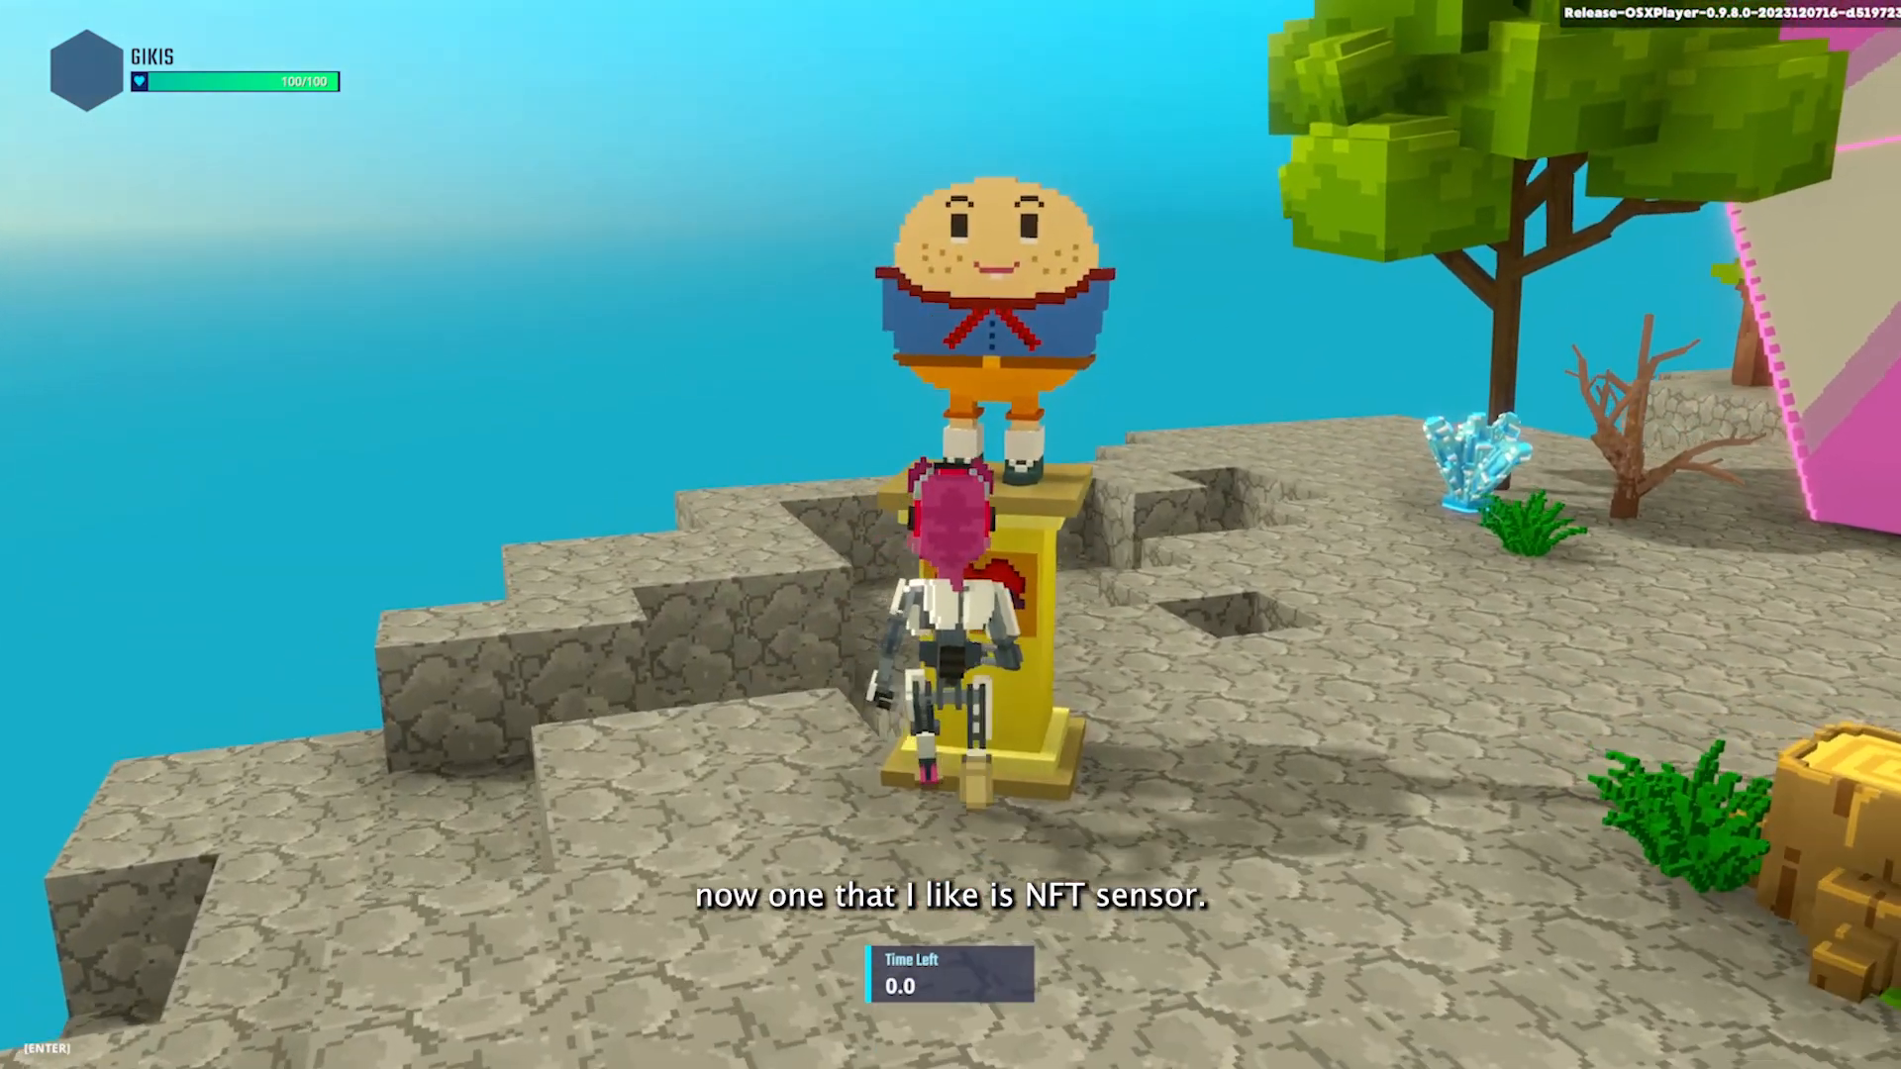
# Walk the avatar up to the egg-shaped character's statue, and pick the Doggy avatar in the avatar collection
pyautogui.press('w')
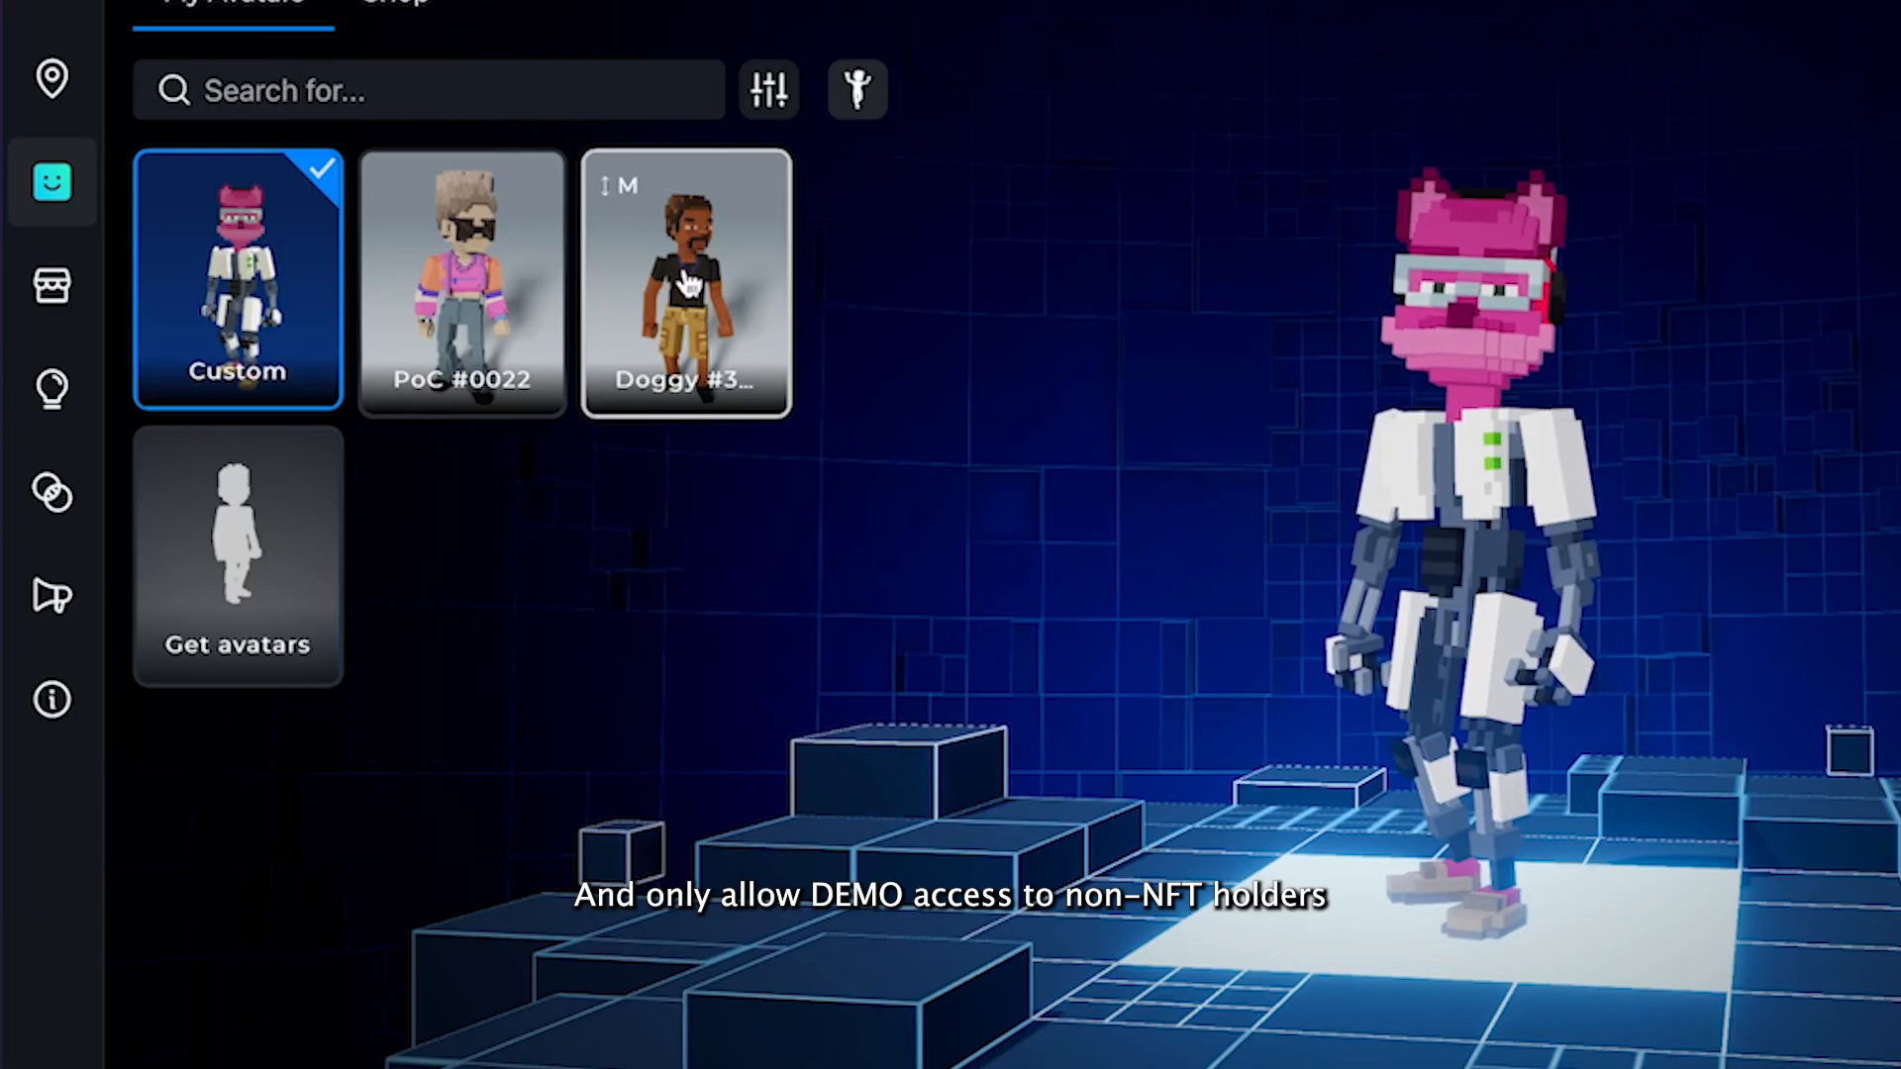
pyautogui.click(688, 284)
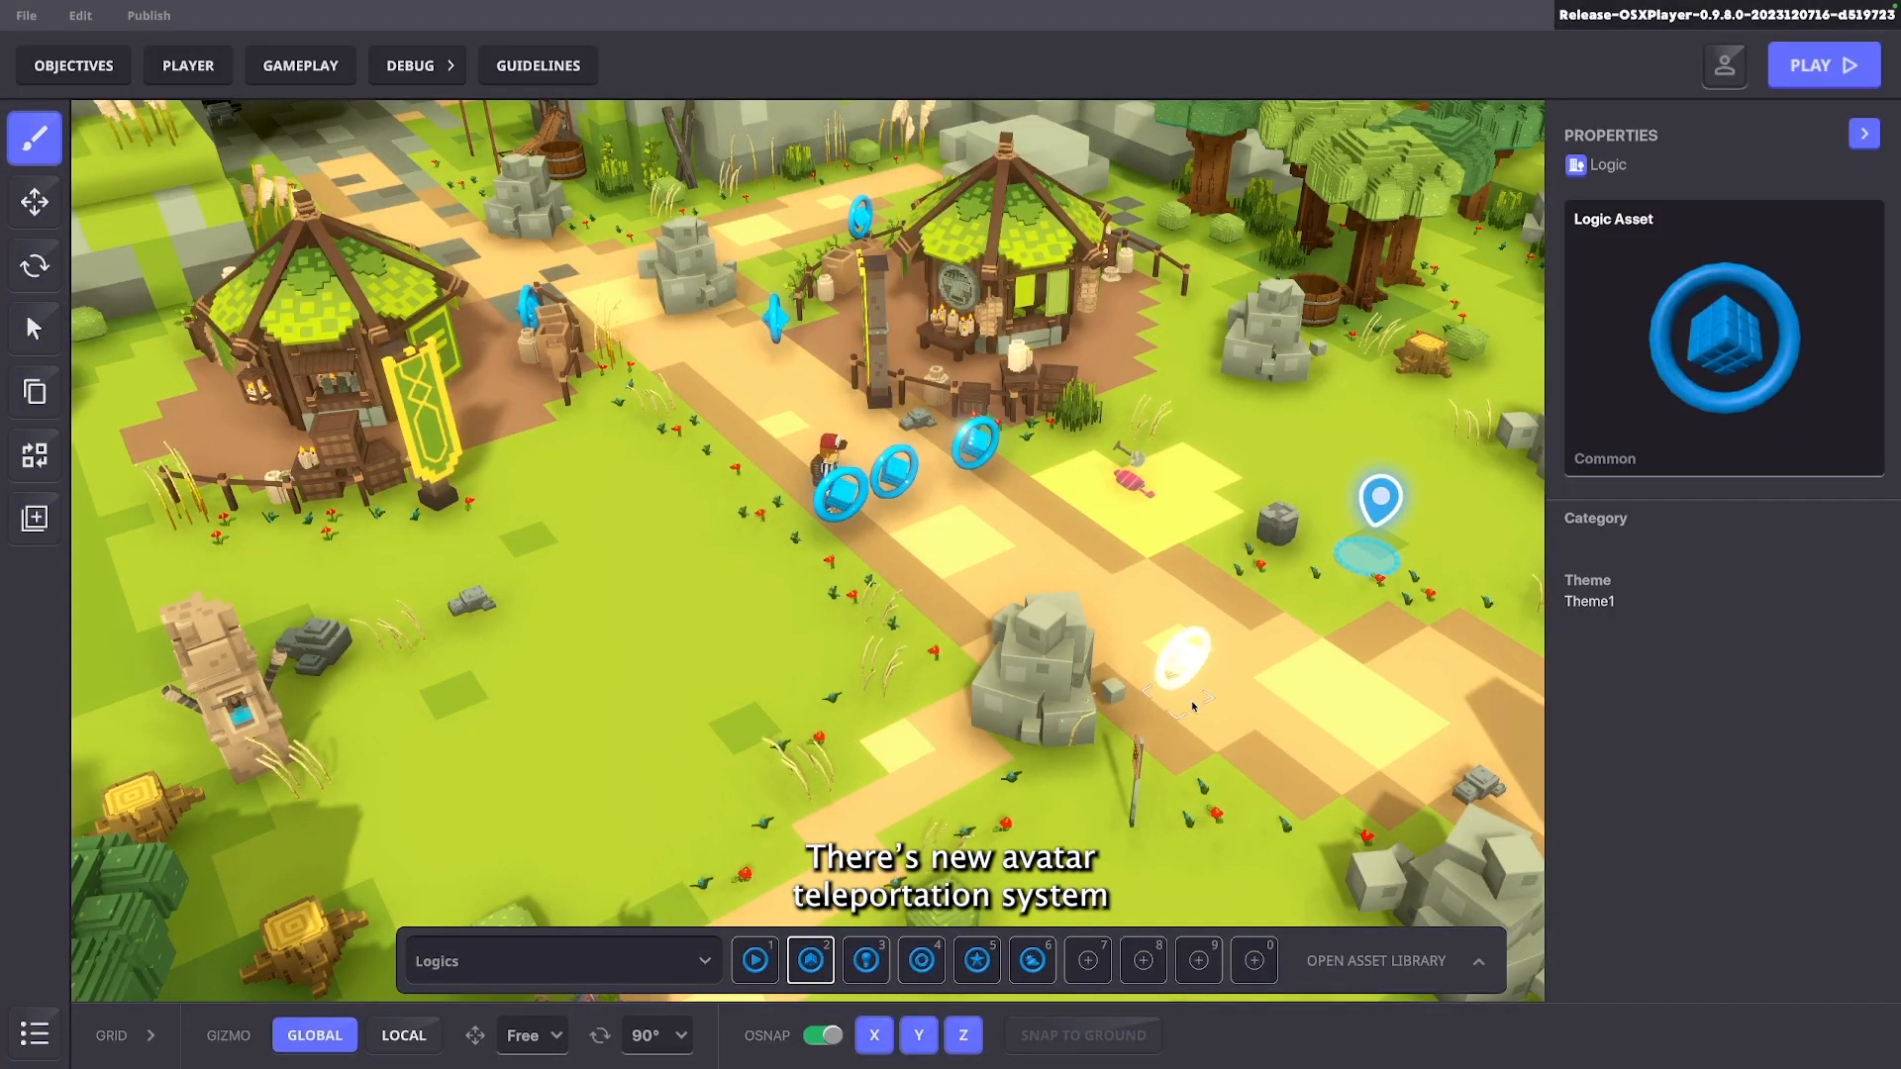
# Place a Logic asset on the path next to the rock pile
pyautogui.click(1184, 699)
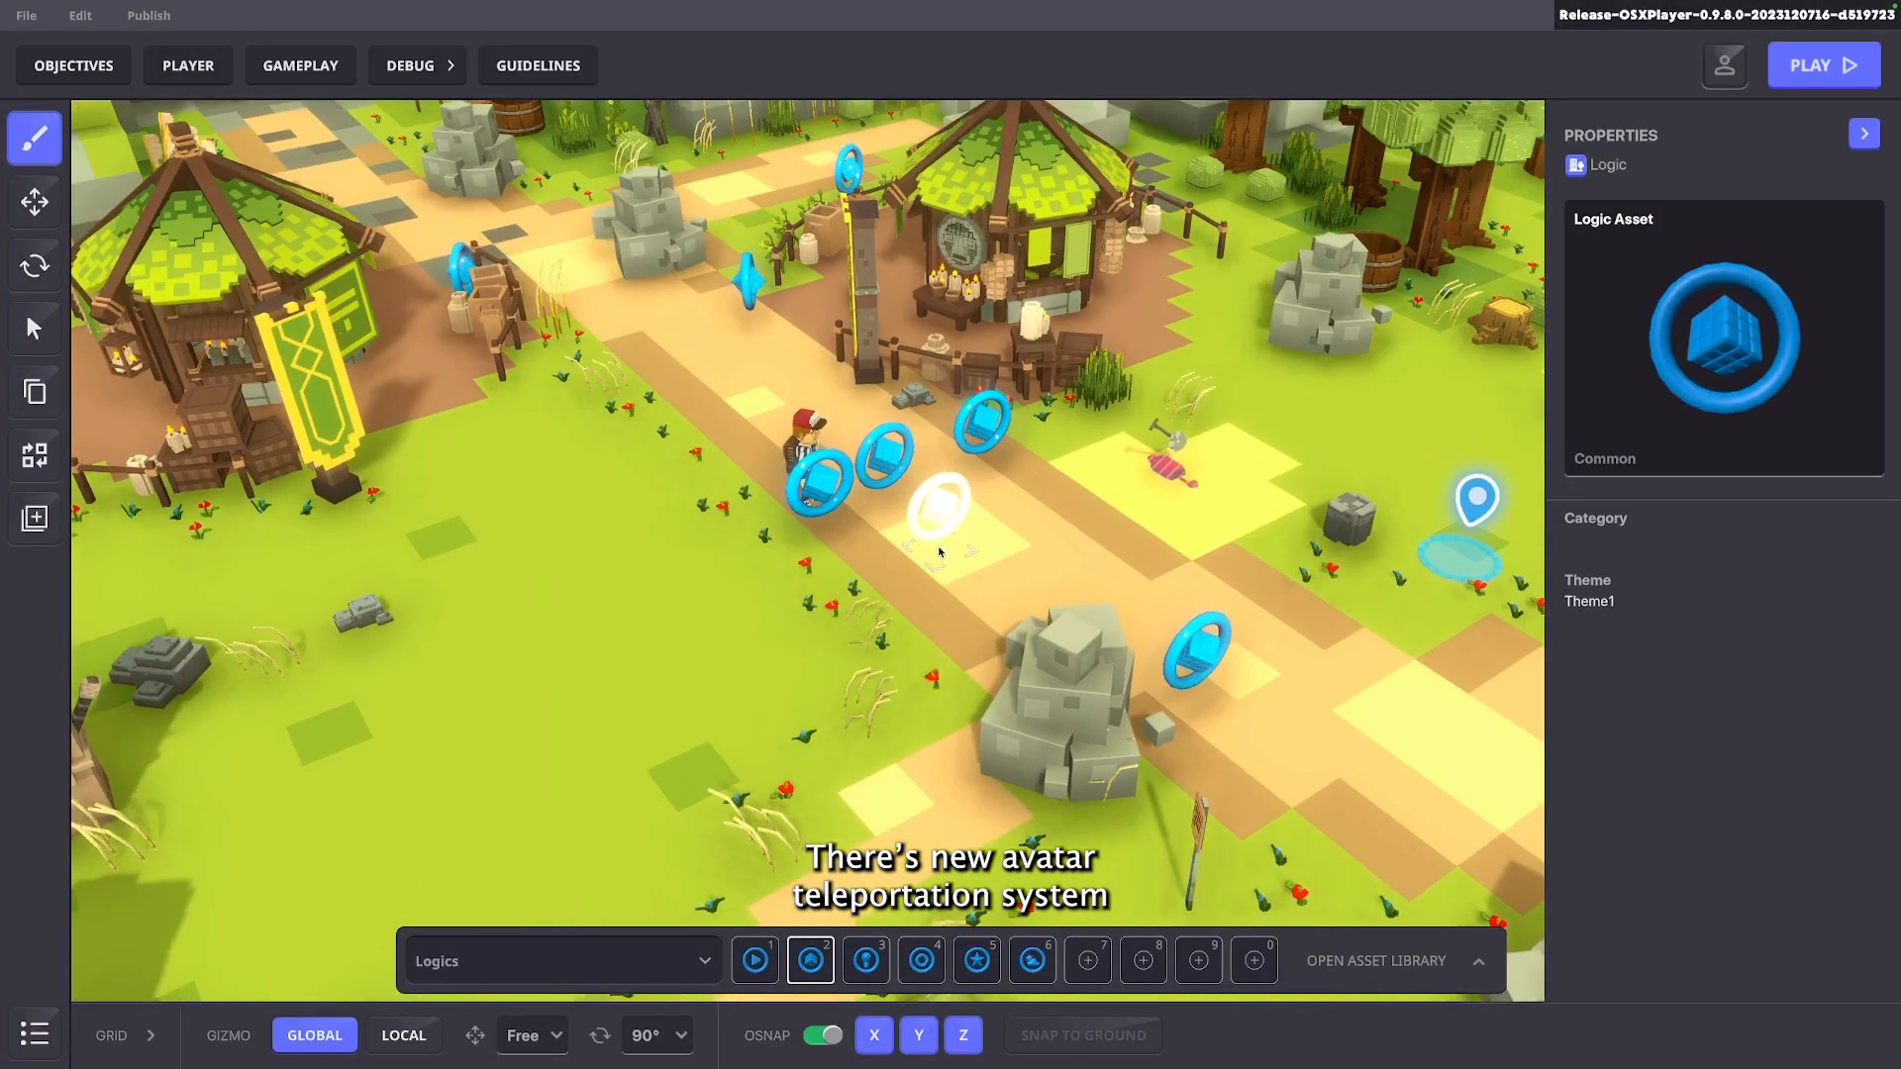
pyautogui.press('d')
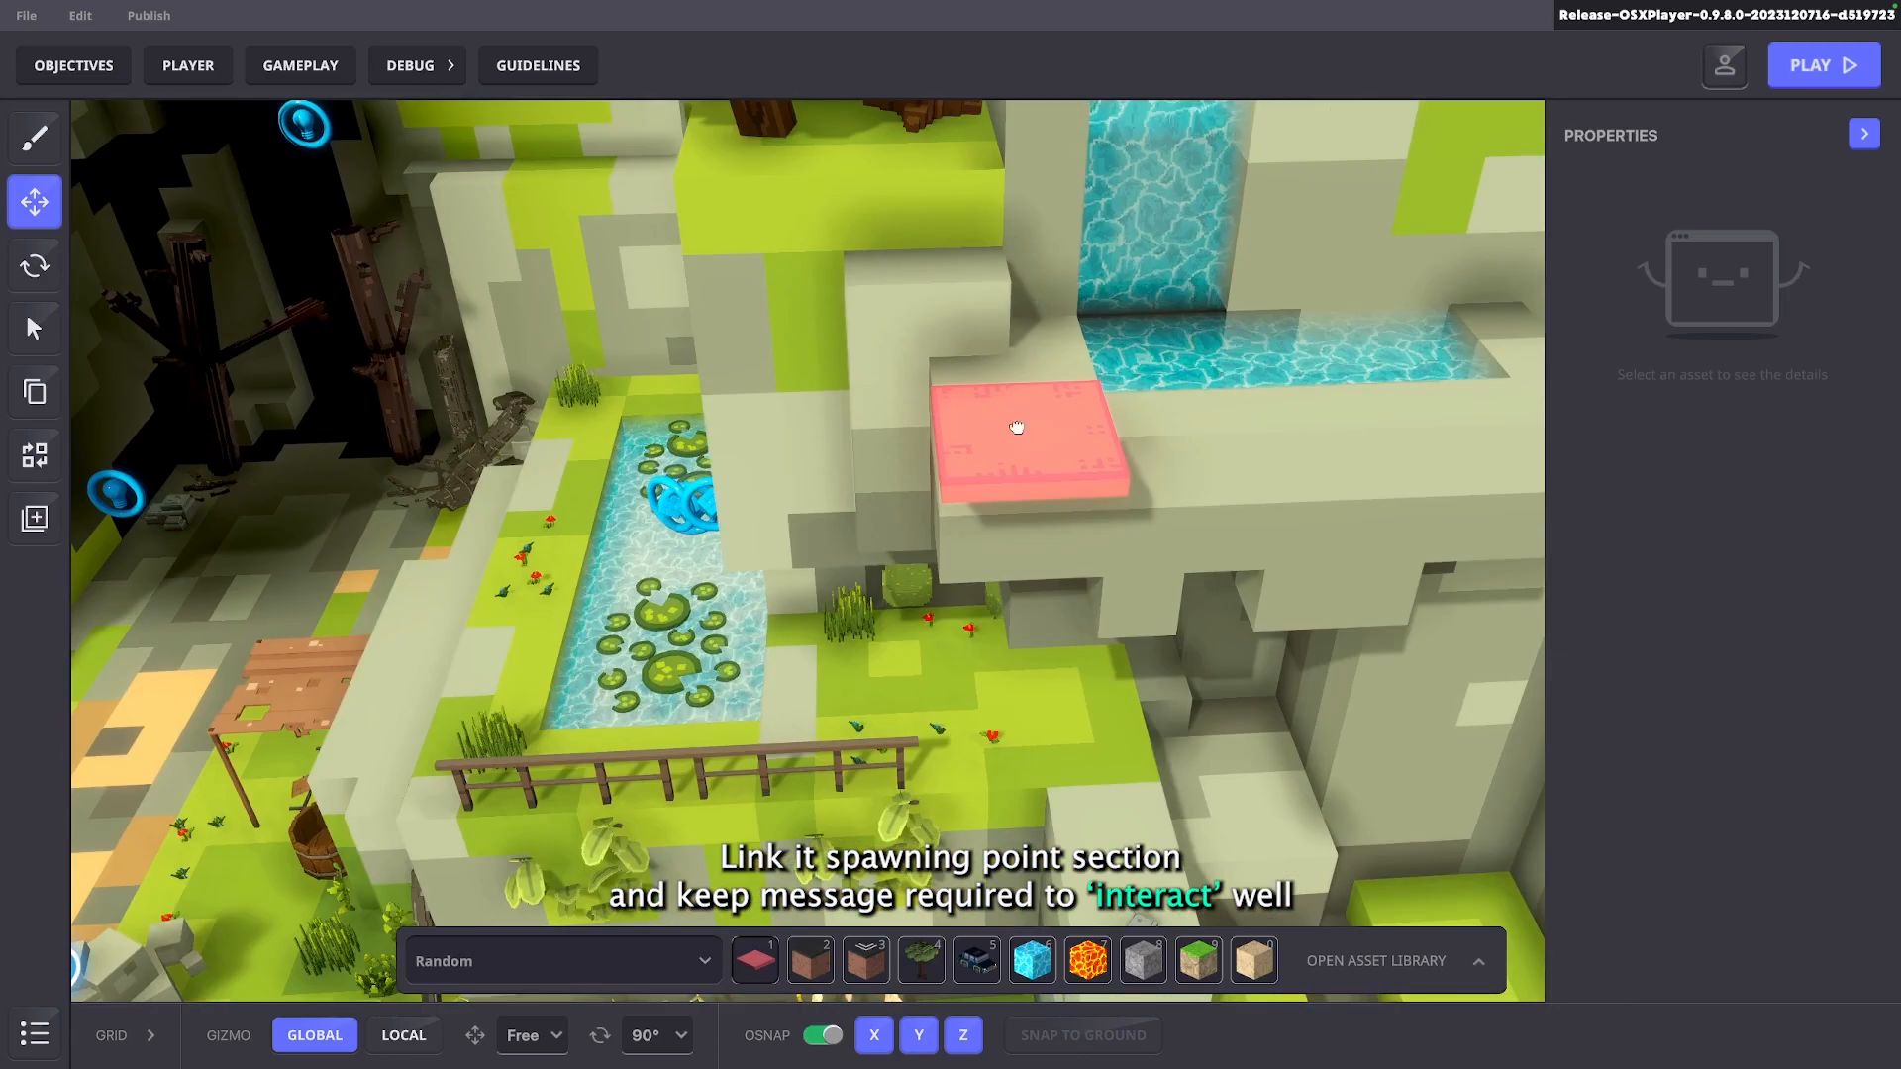
# Name the red platform by the waterfall TeleportReceive and link it as the Avatar Teleportation spawning point
pyautogui.click(1017, 426)
pyautogui.click(1731, 249)
pyautogui.write('T')
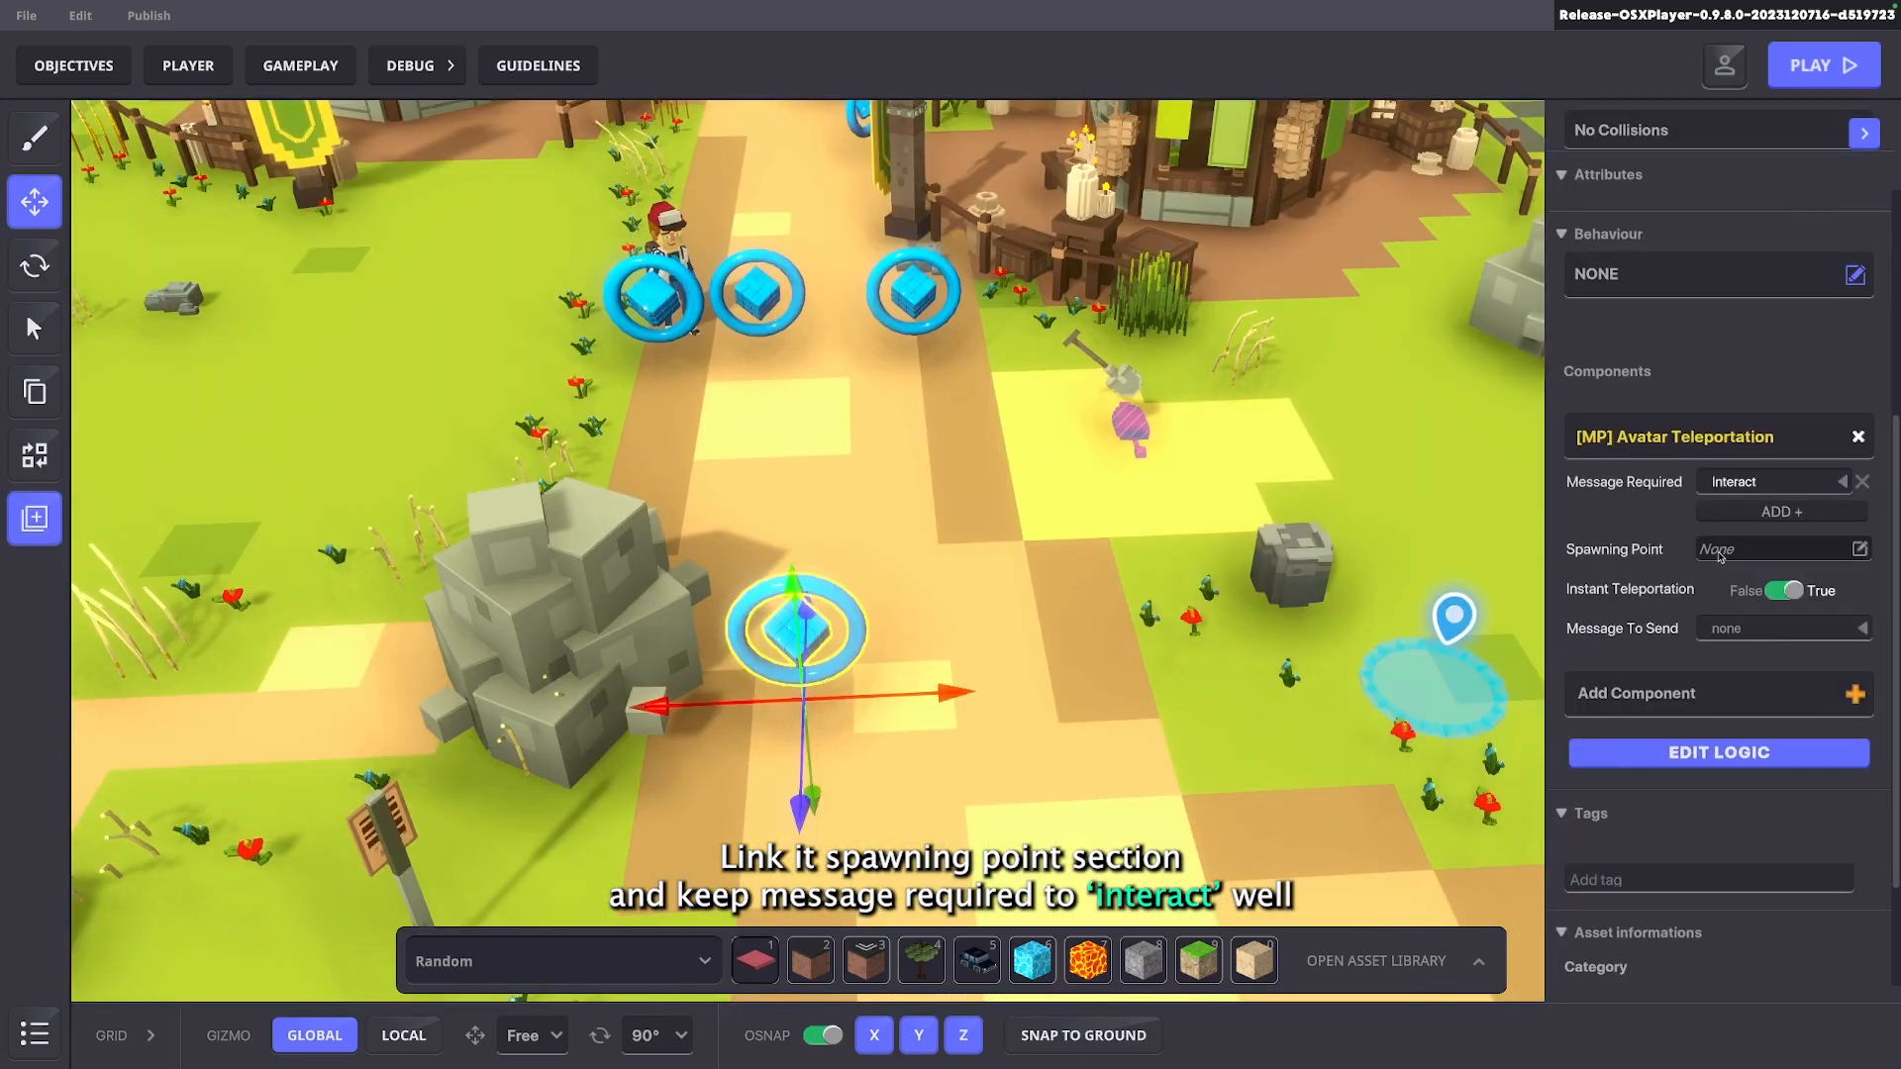
pyautogui.click(1720, 554)
pyautogui.write('teleport')
pyautogui.click(1027, 461)
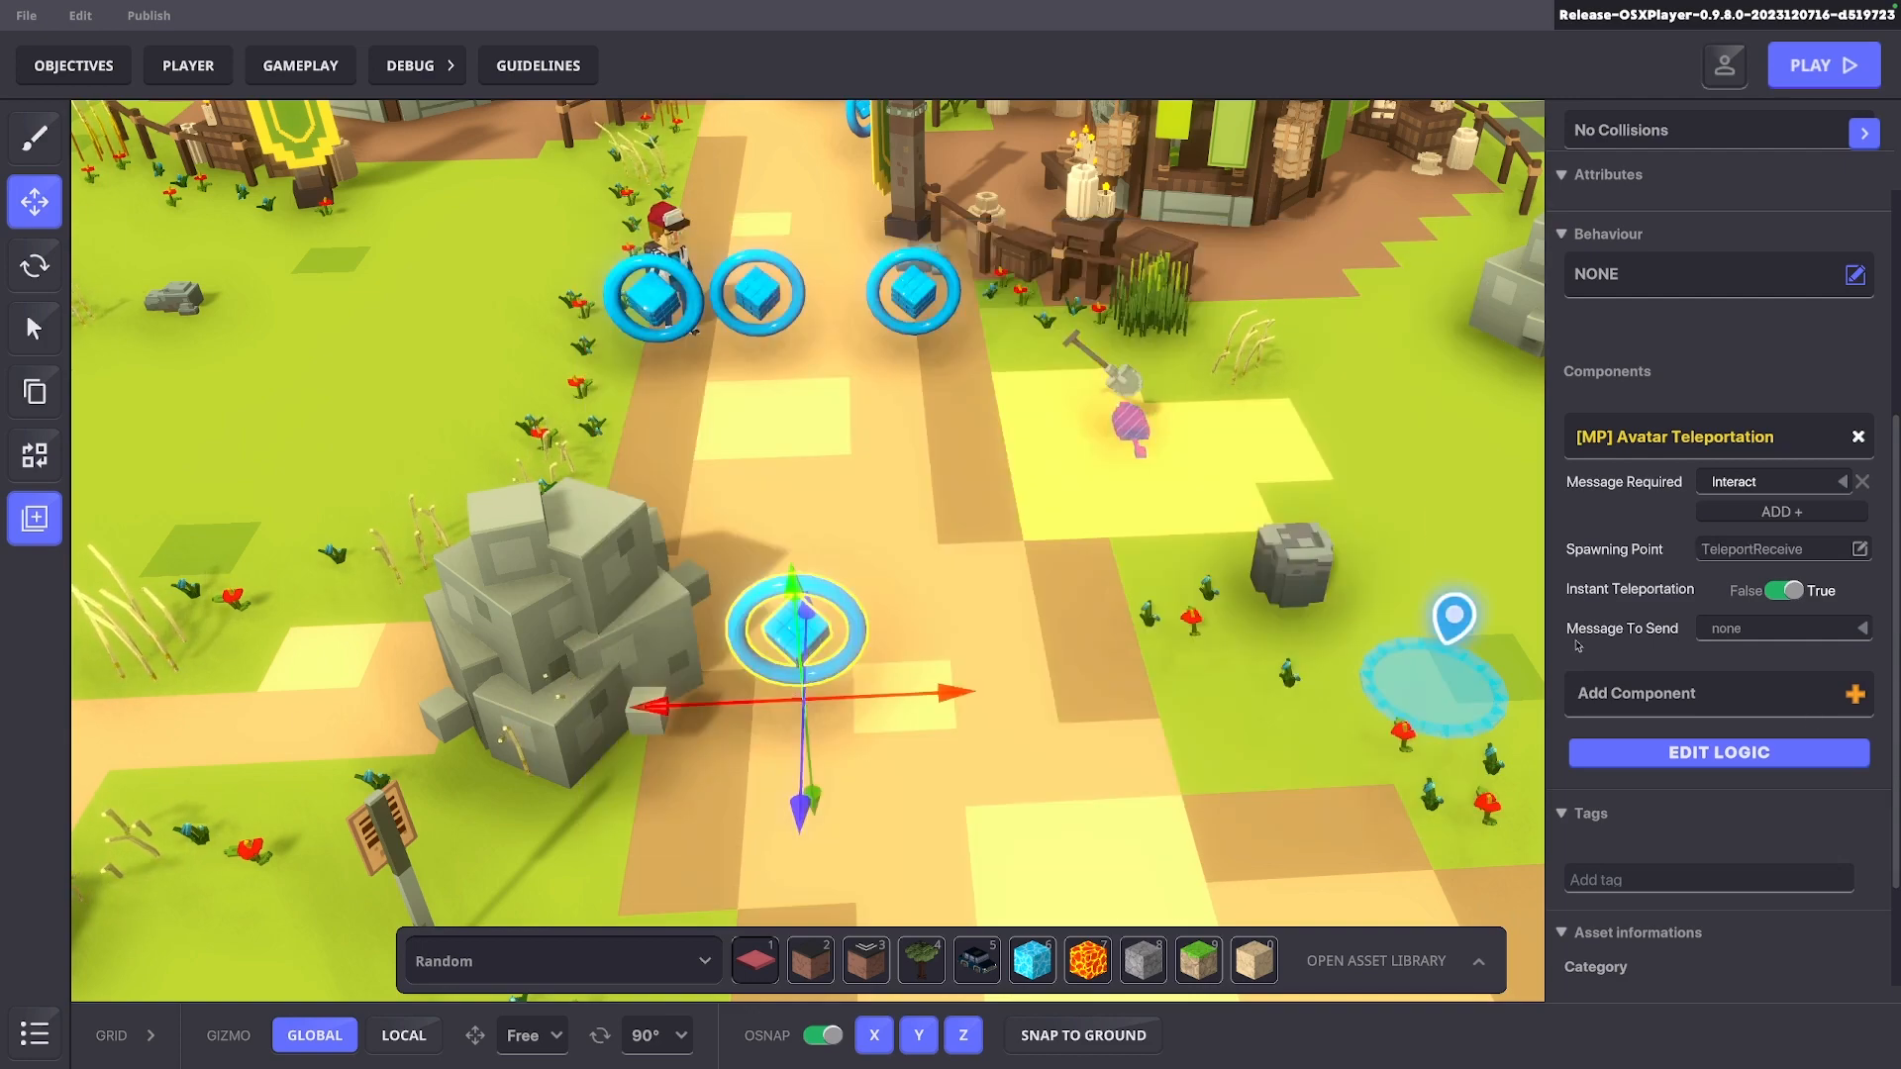
# Play-test the avatar teleportation by walking to the logic asset and jumping at the red platform
pyautogui.click(1806, 64)
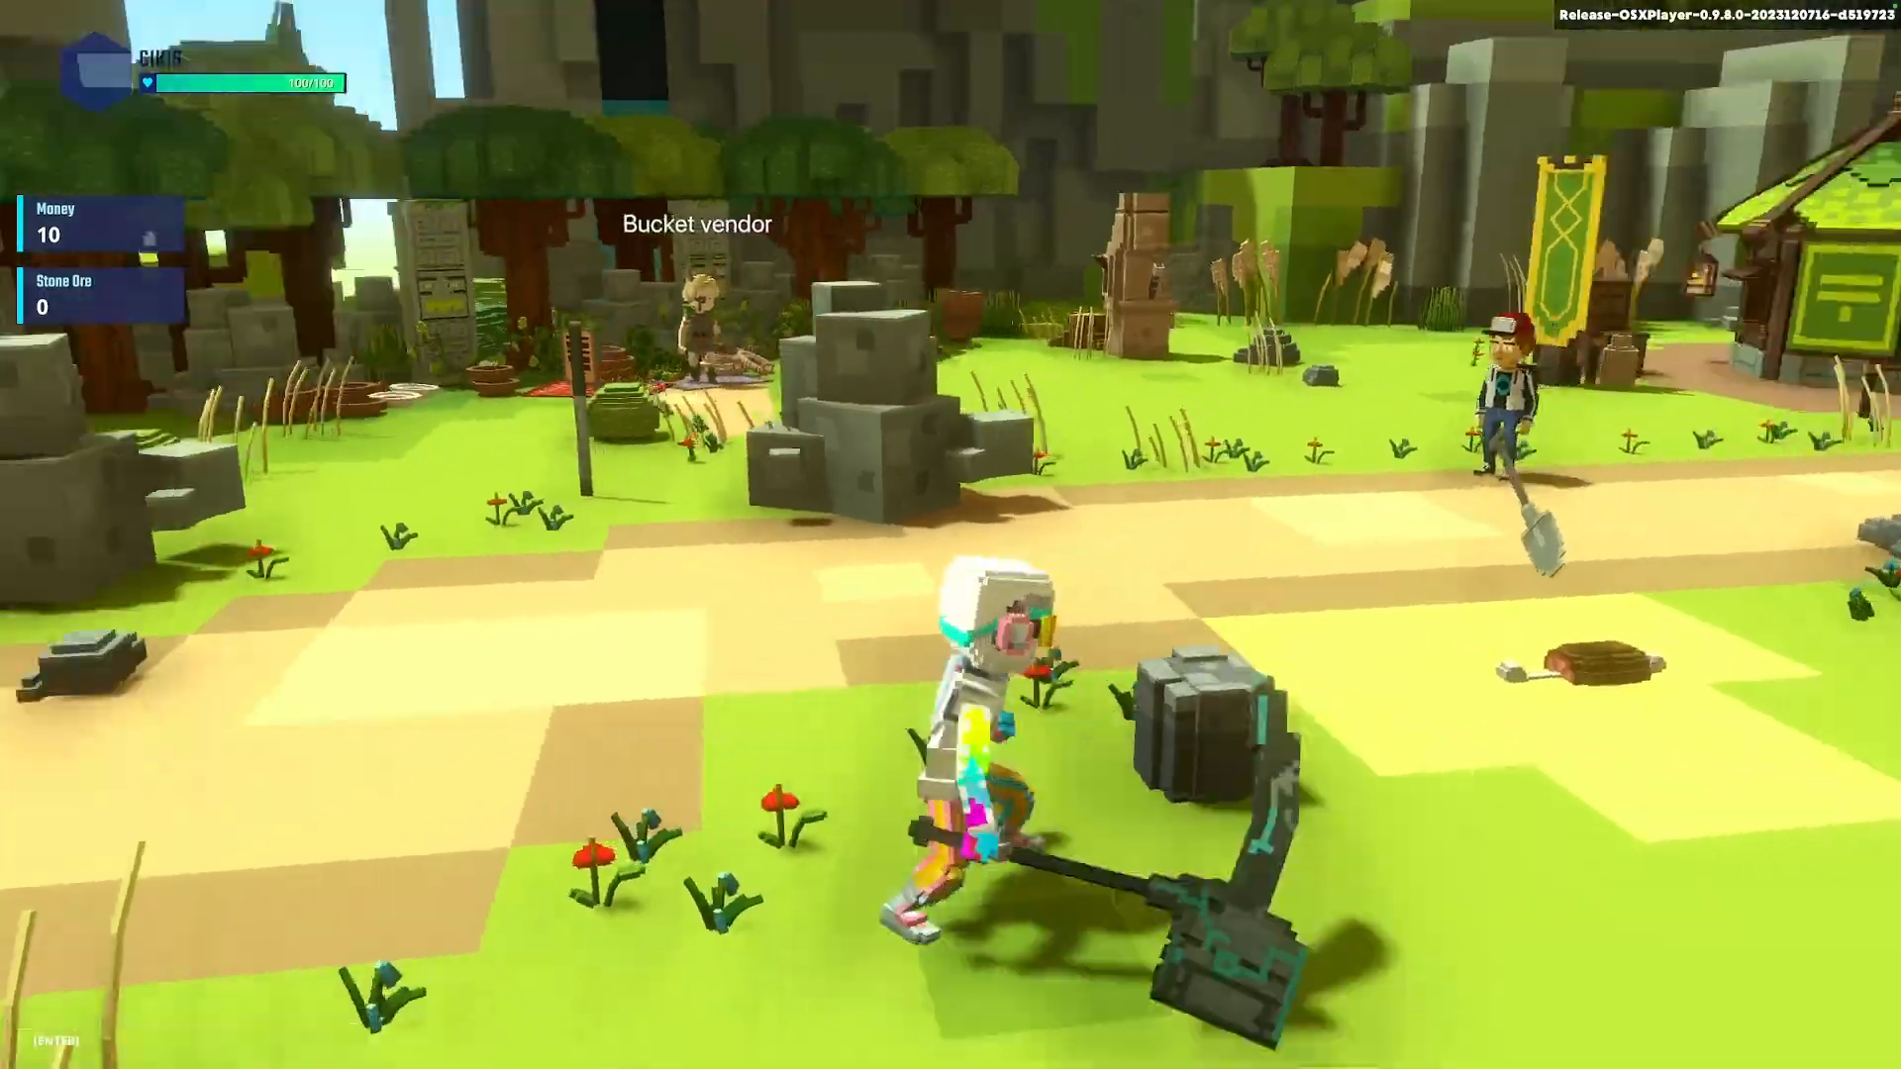
pyautogui.press('w')
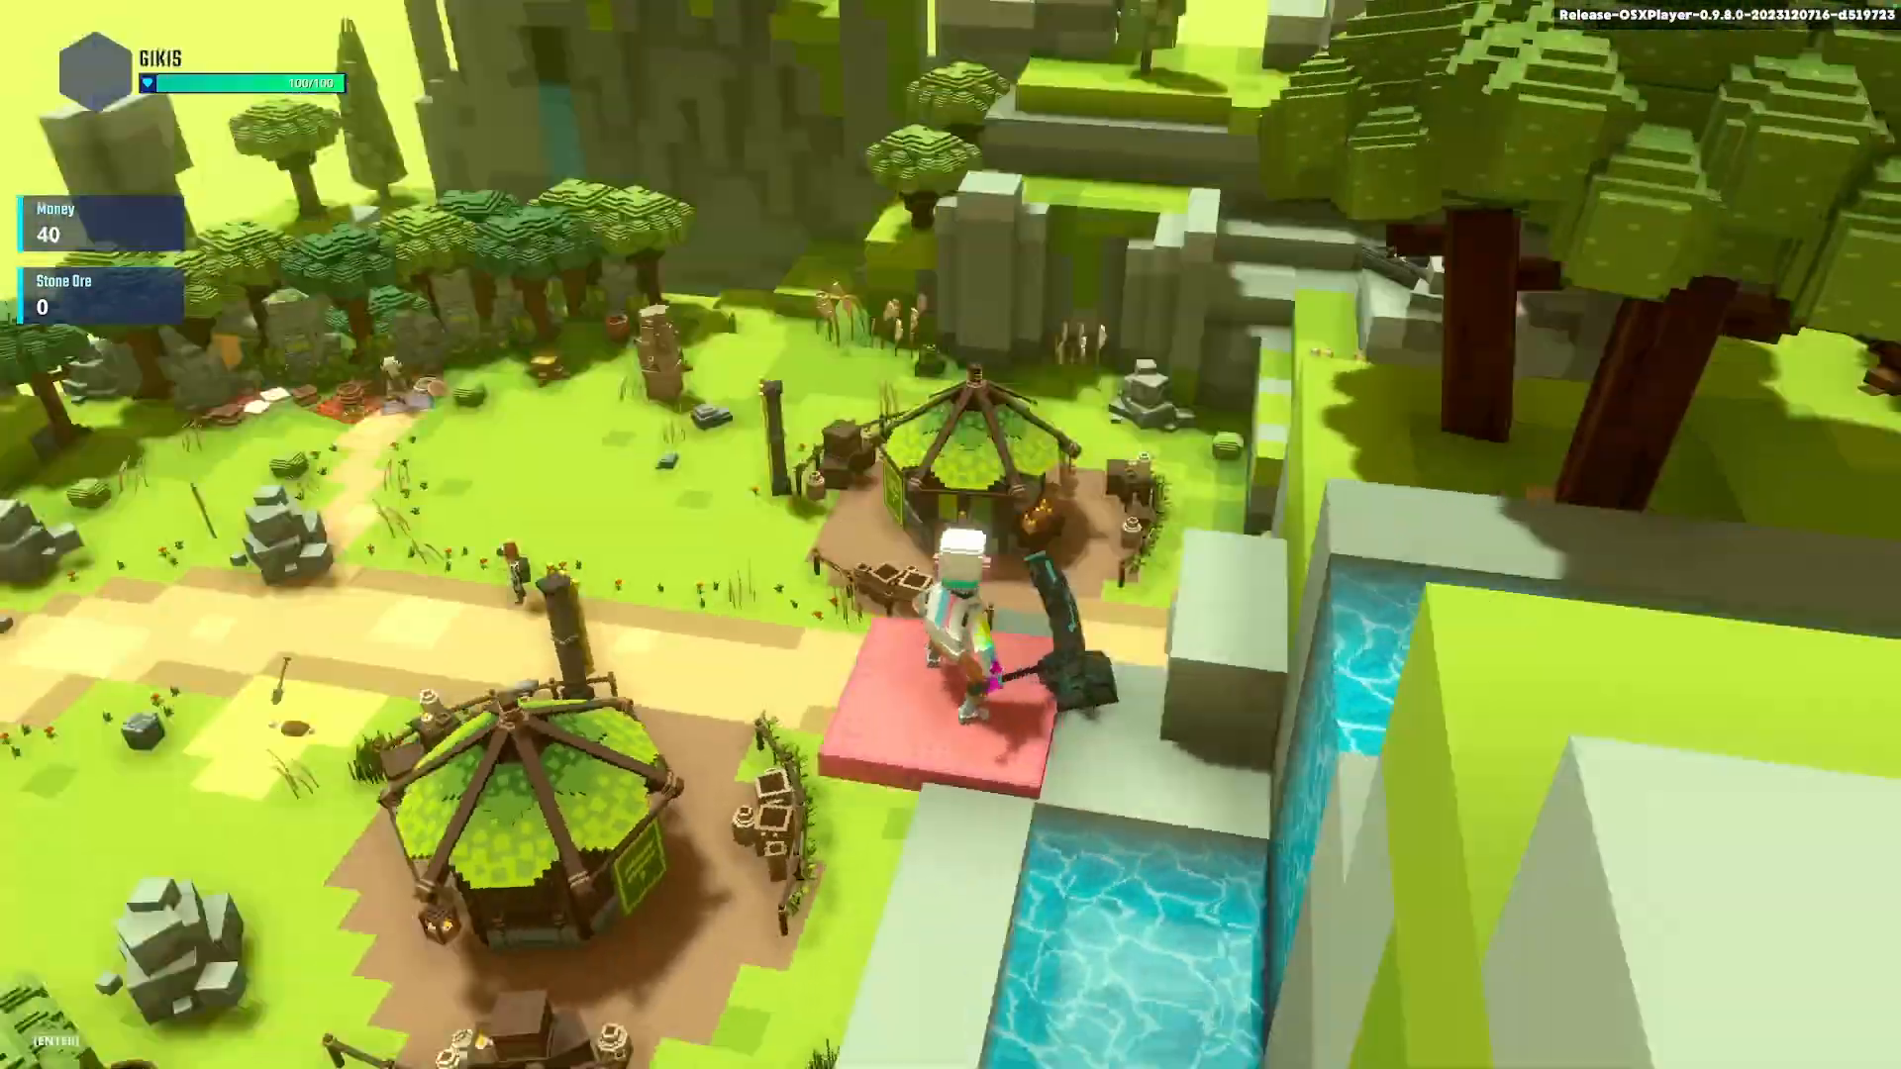
pyautogui.press('space')
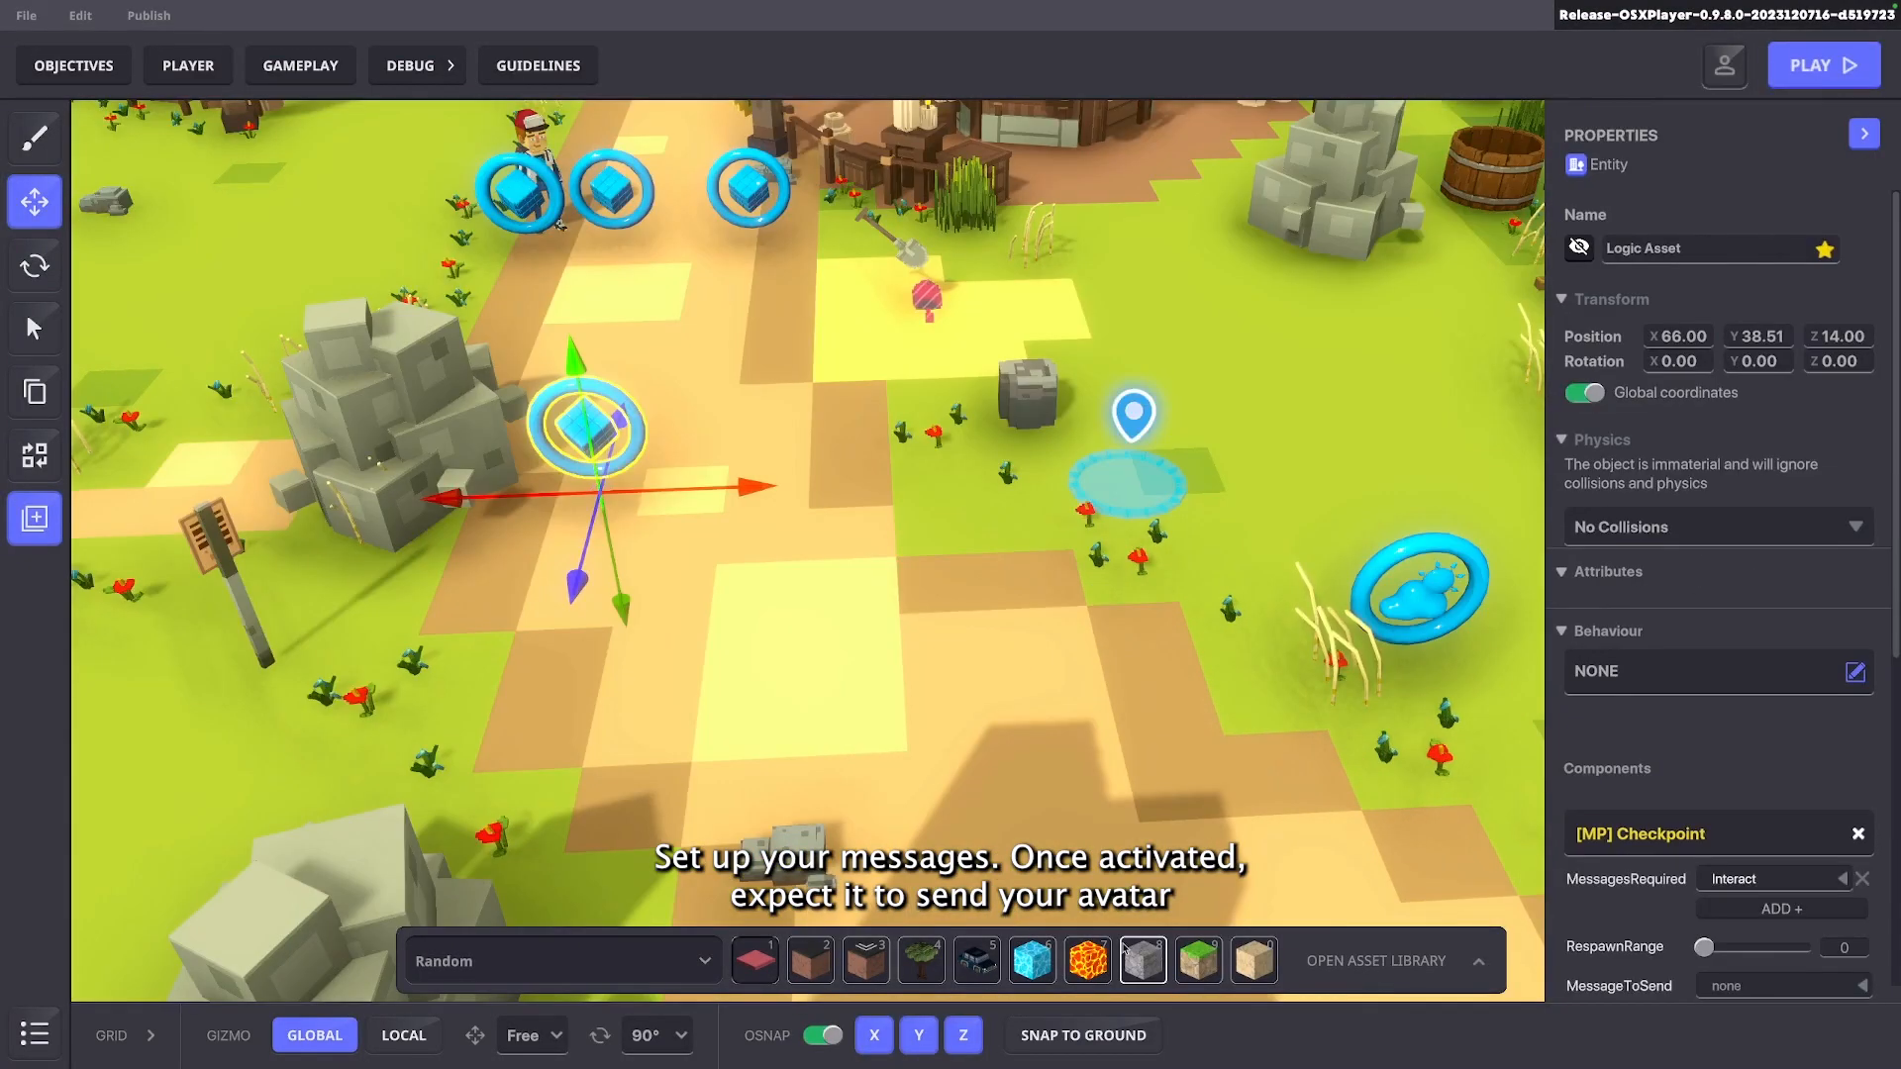
# Paint a Stone_Grey block beneath the Checkpoint logic asset and start a play-test
pyautogui.press('Escape')
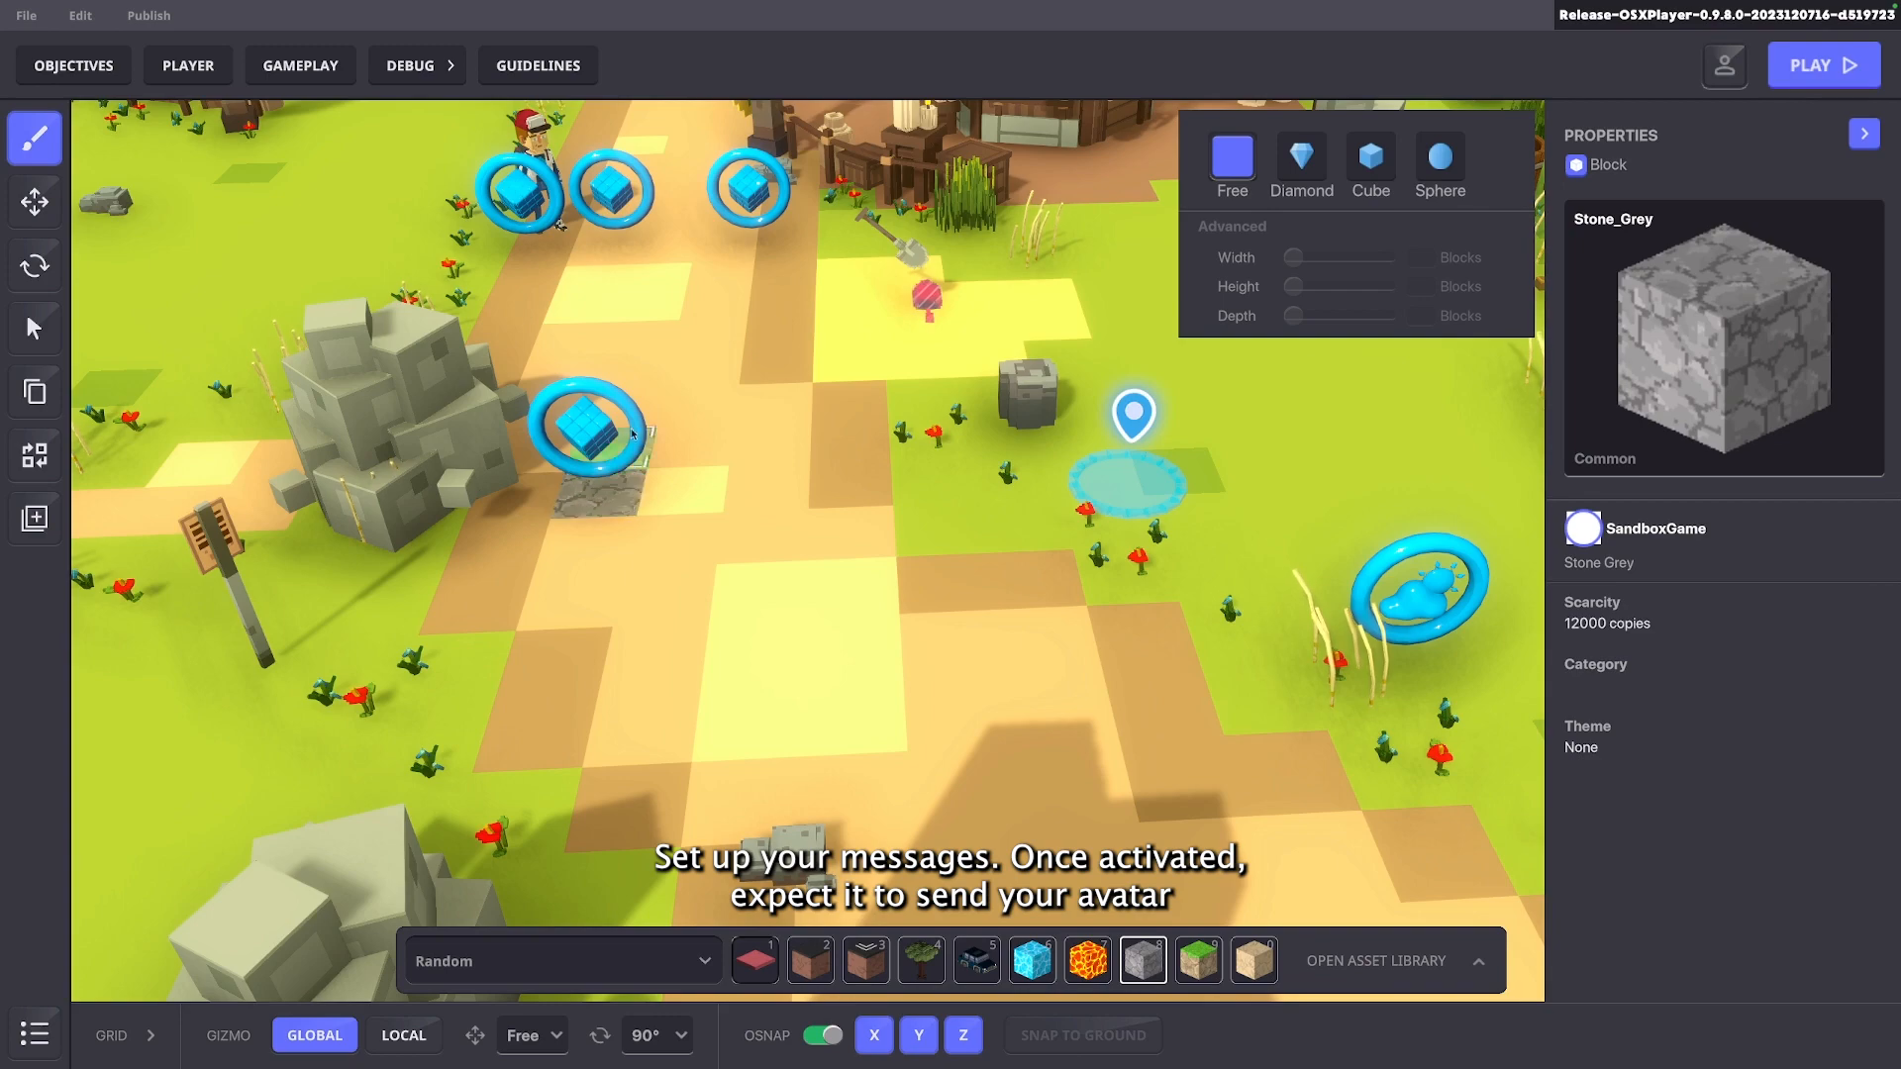
pyautogui.click(1824, 65)
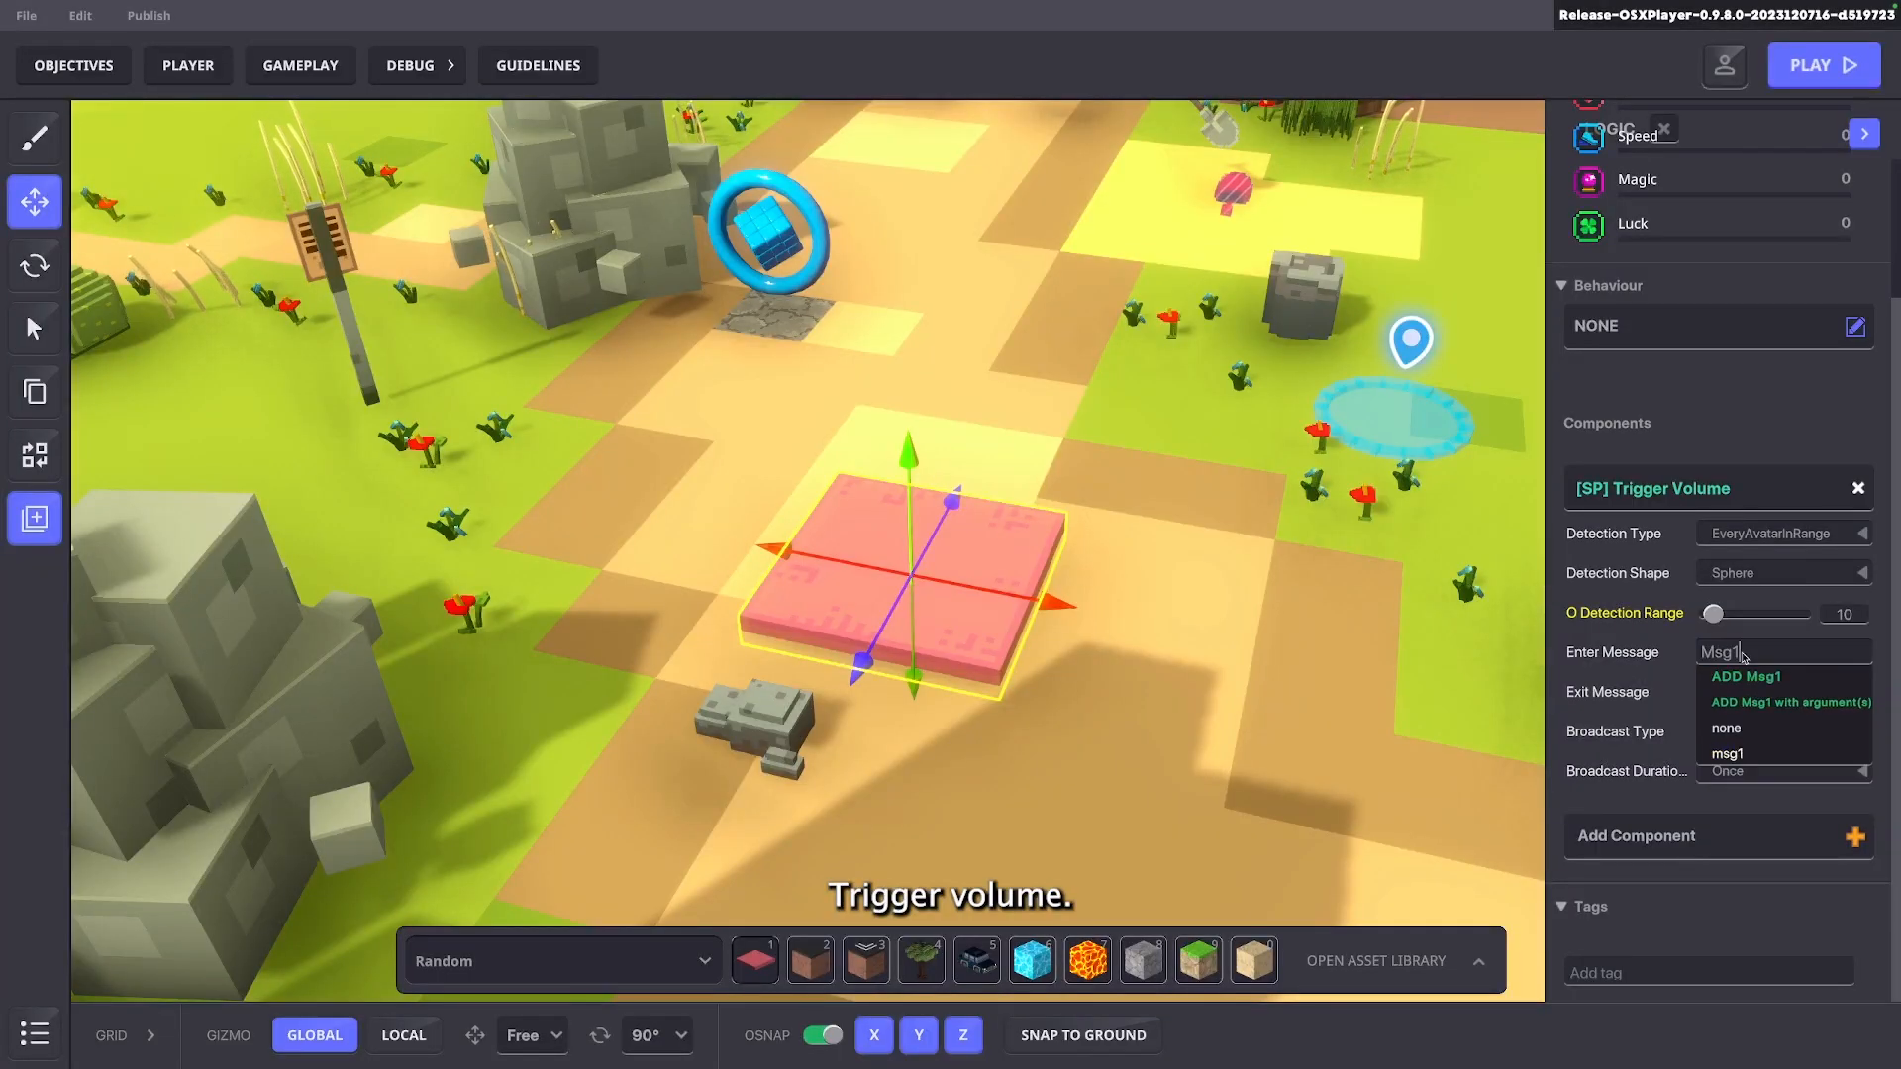
# Set the red platform's Trigger Volume to send Msg1 on enter and Msg2 on exit
pyautogui.click(1739, 678)
pyautogui.click(1740, 692)
pyautogui.write('Msg2')
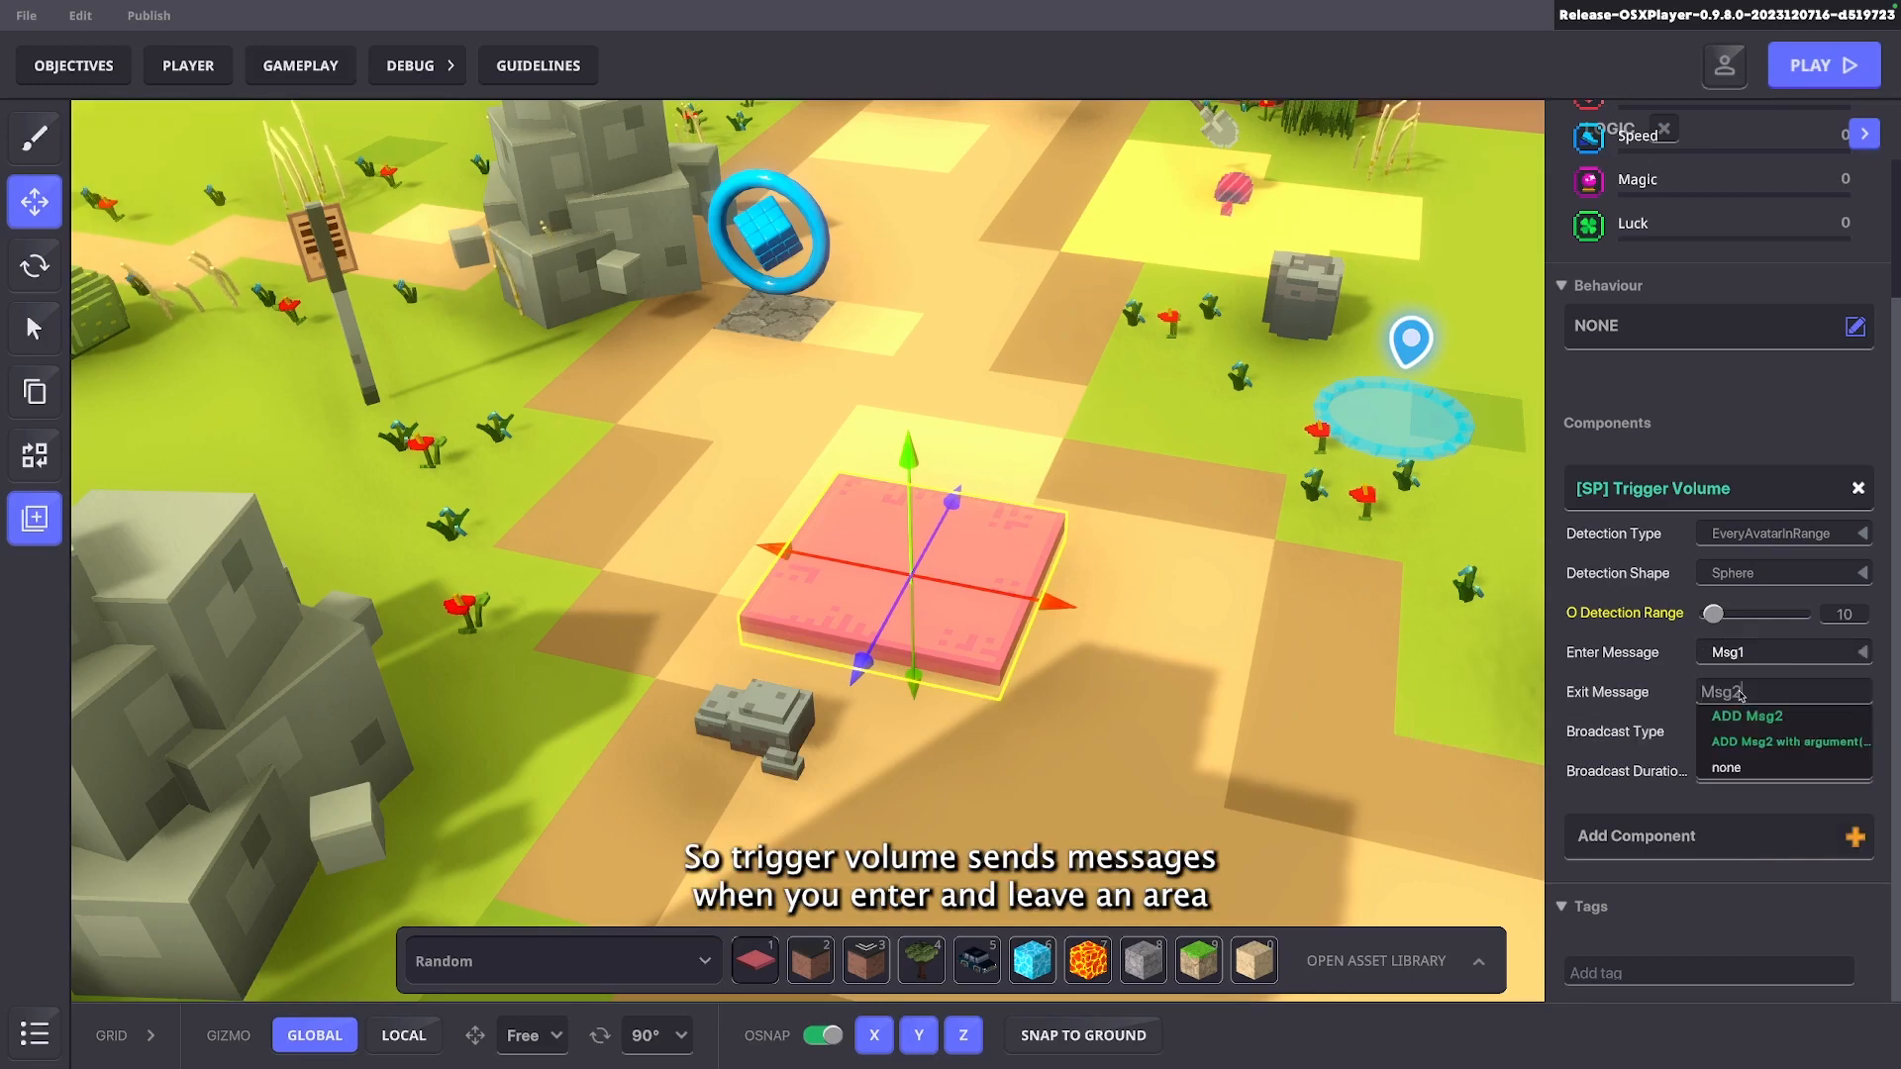
pyautogui.click(1748, 715)
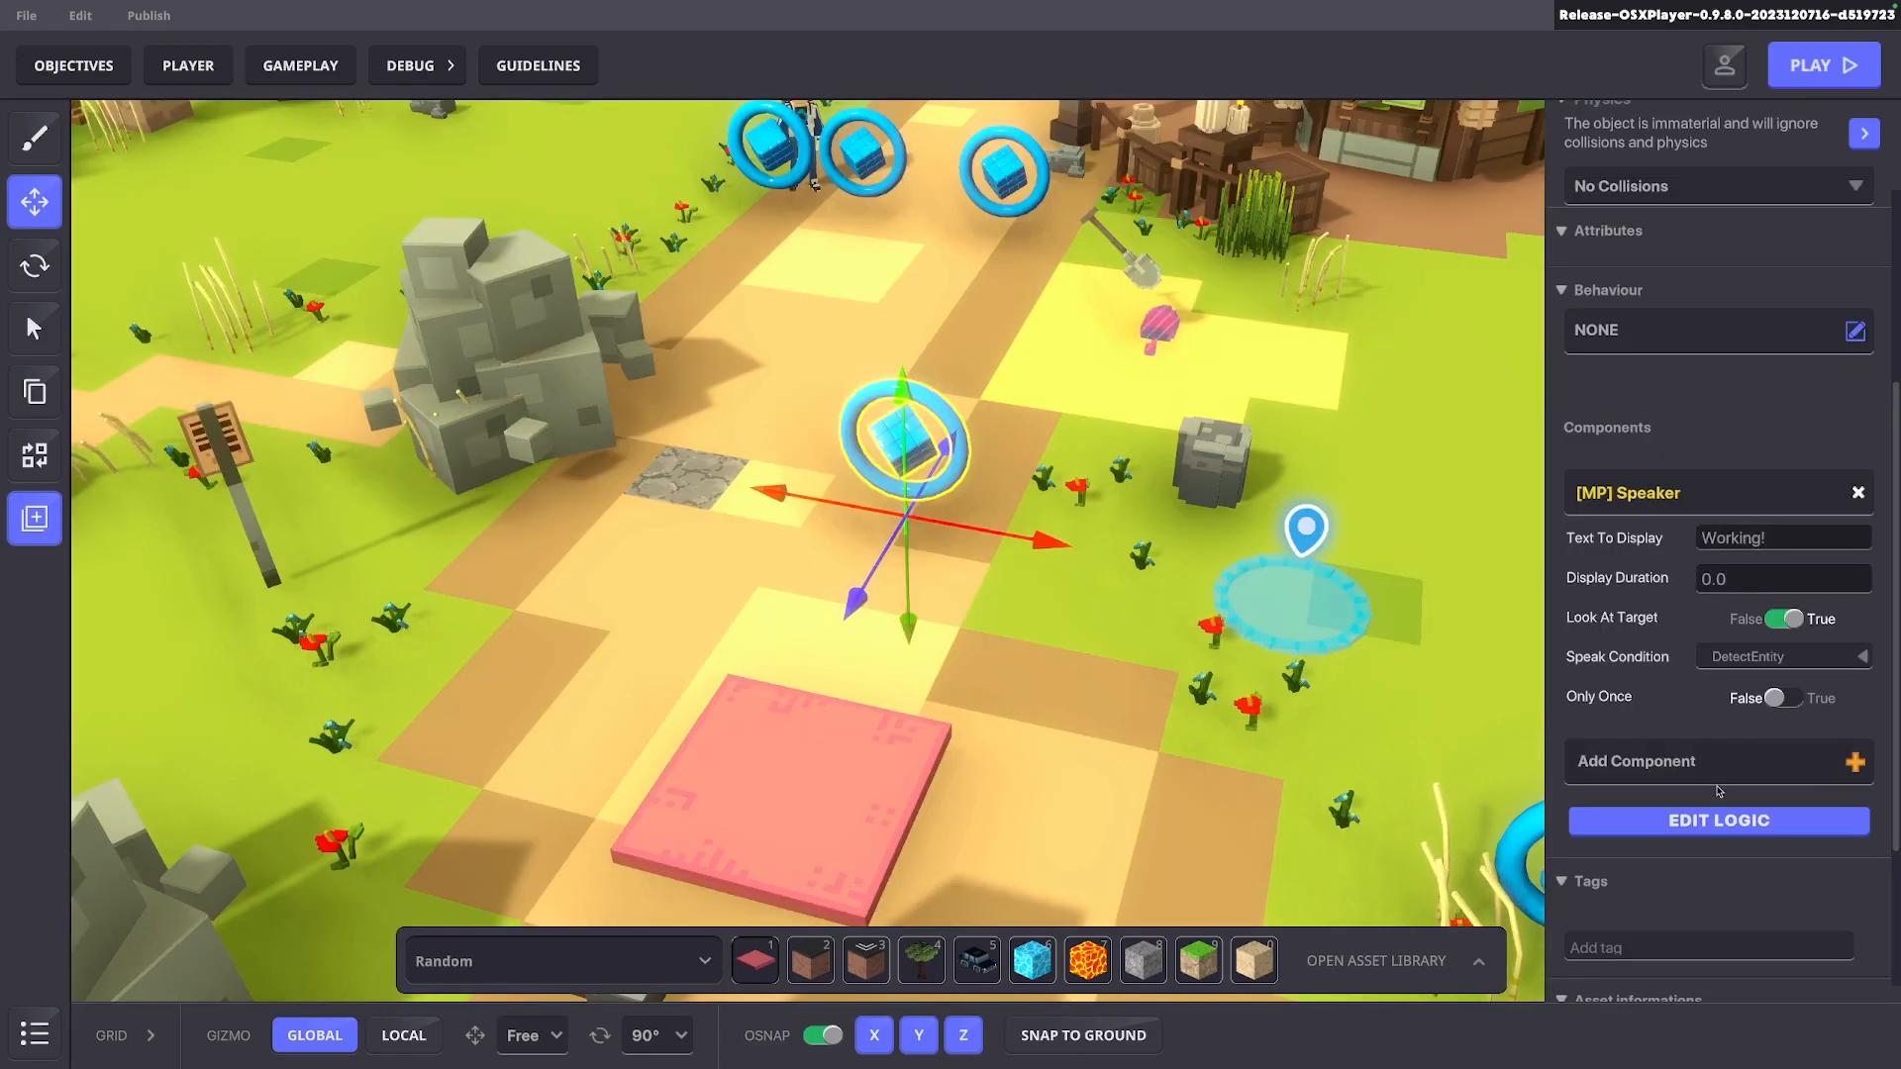
# Set the Speaker's condition to WaitForMessage with a required message, and move its logic asset over the grey stone block
pyautogui.click(1728, 697)
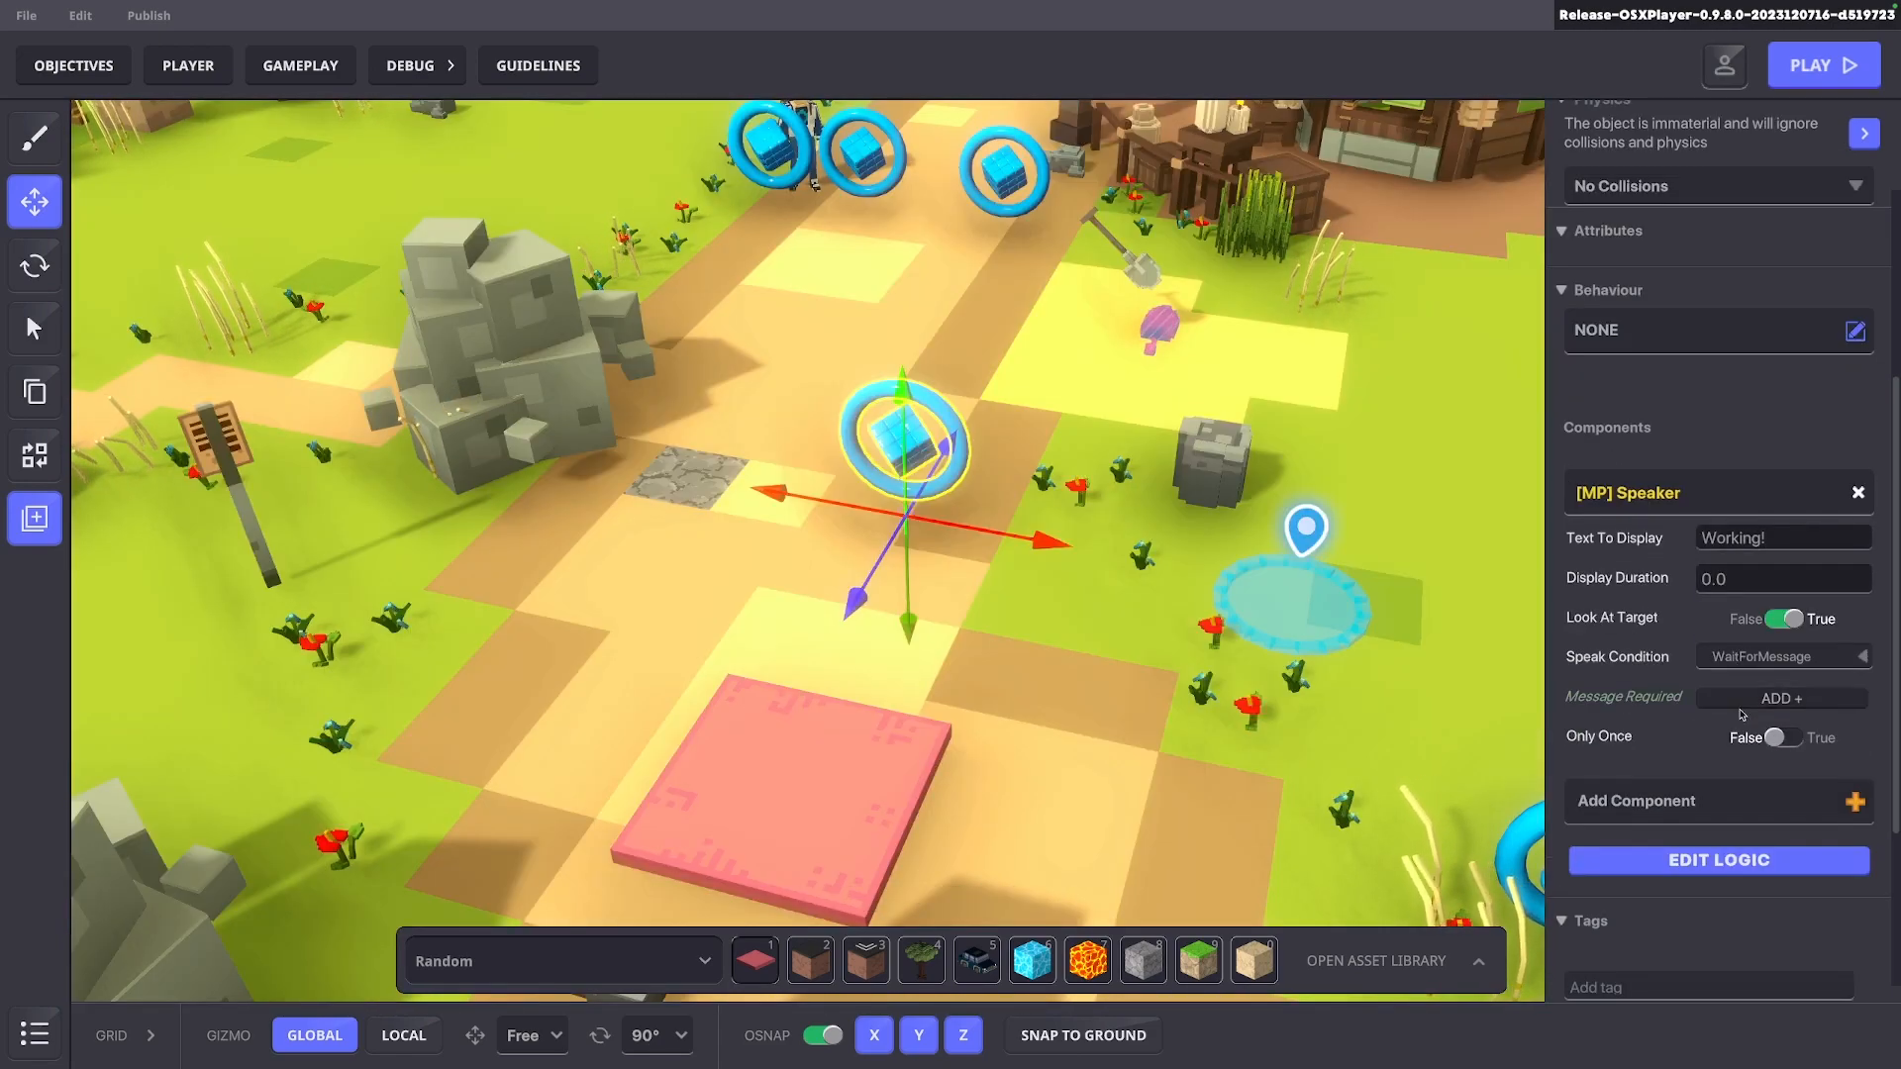
pyautogui.click(1727, 698)
pyautogui.click(1728, 763)
pyautogui.moveTo(808, 505); pyautogui.dragTo(548, 459)
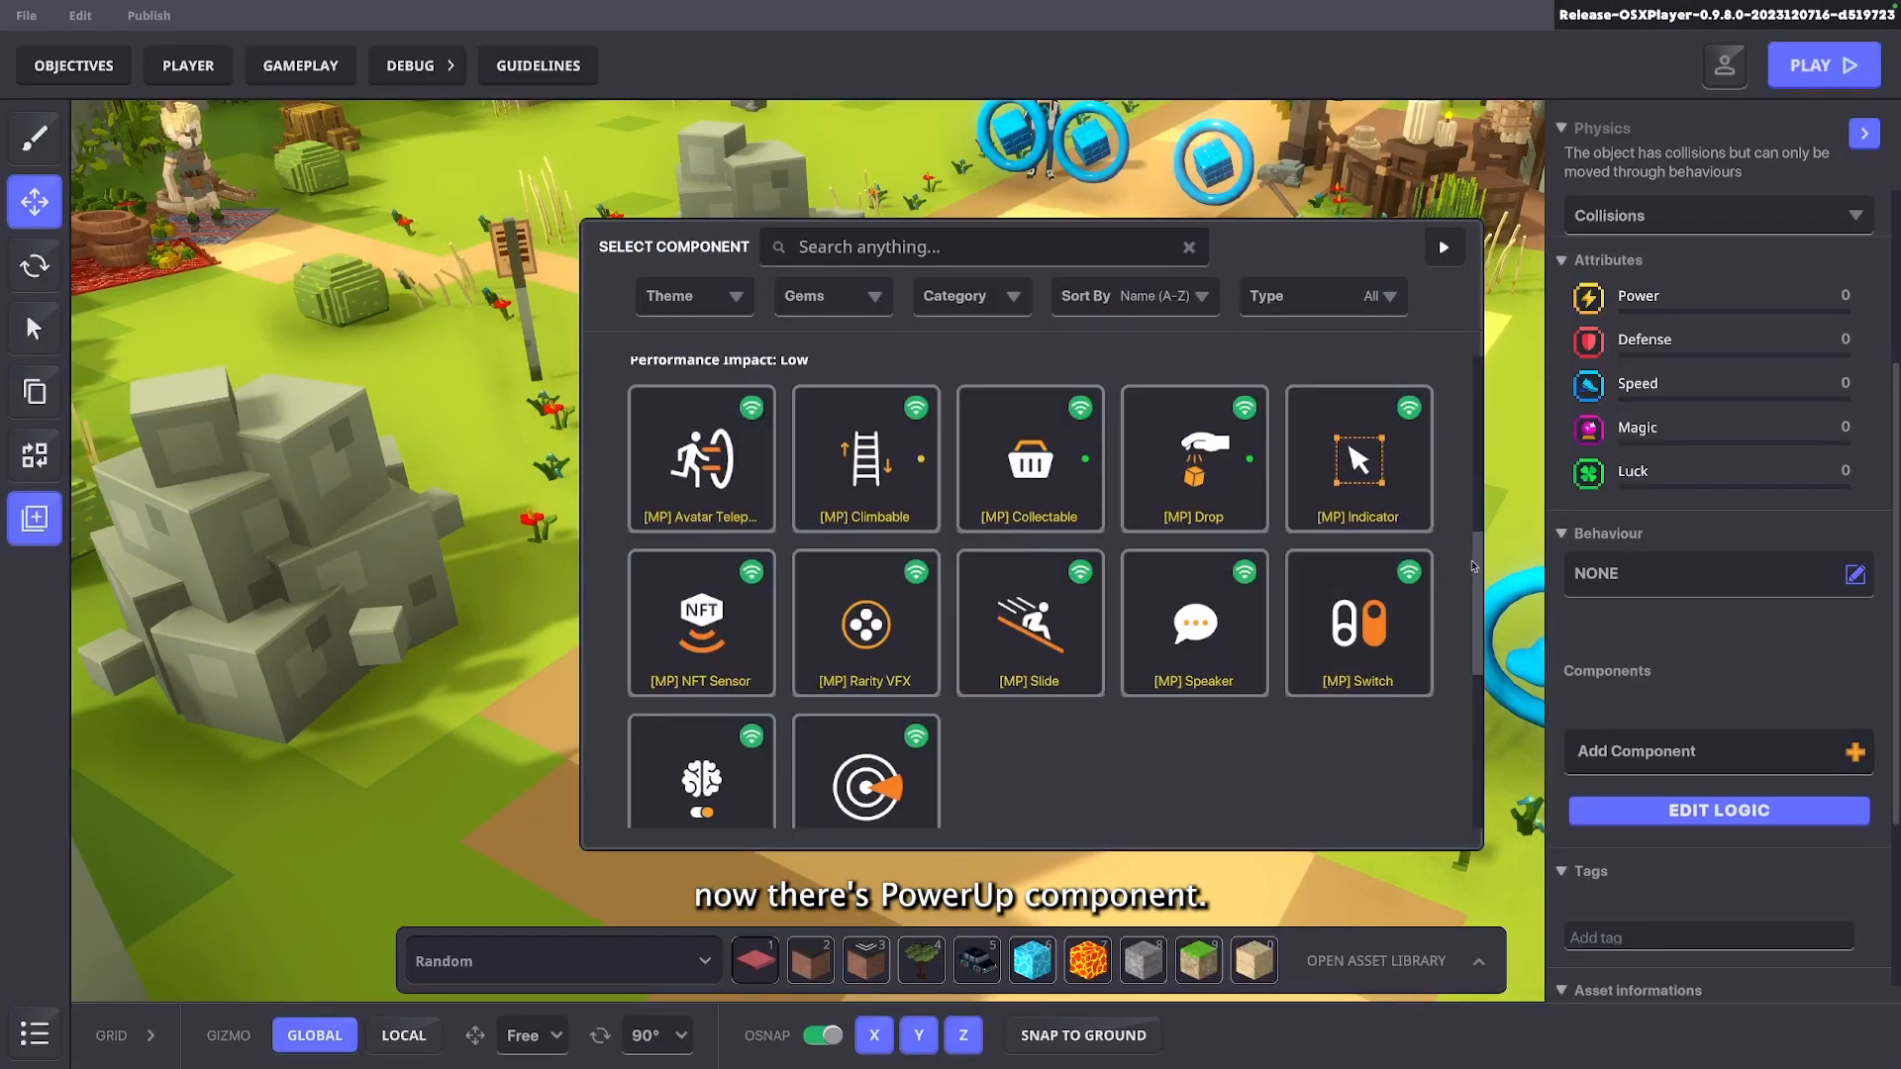
# Add the multiplayer Power Up component to the red platform and choose its stat to modify
pyautogui.scroll(-5, 1472, 562)
pyautogui.click(1356, 713)
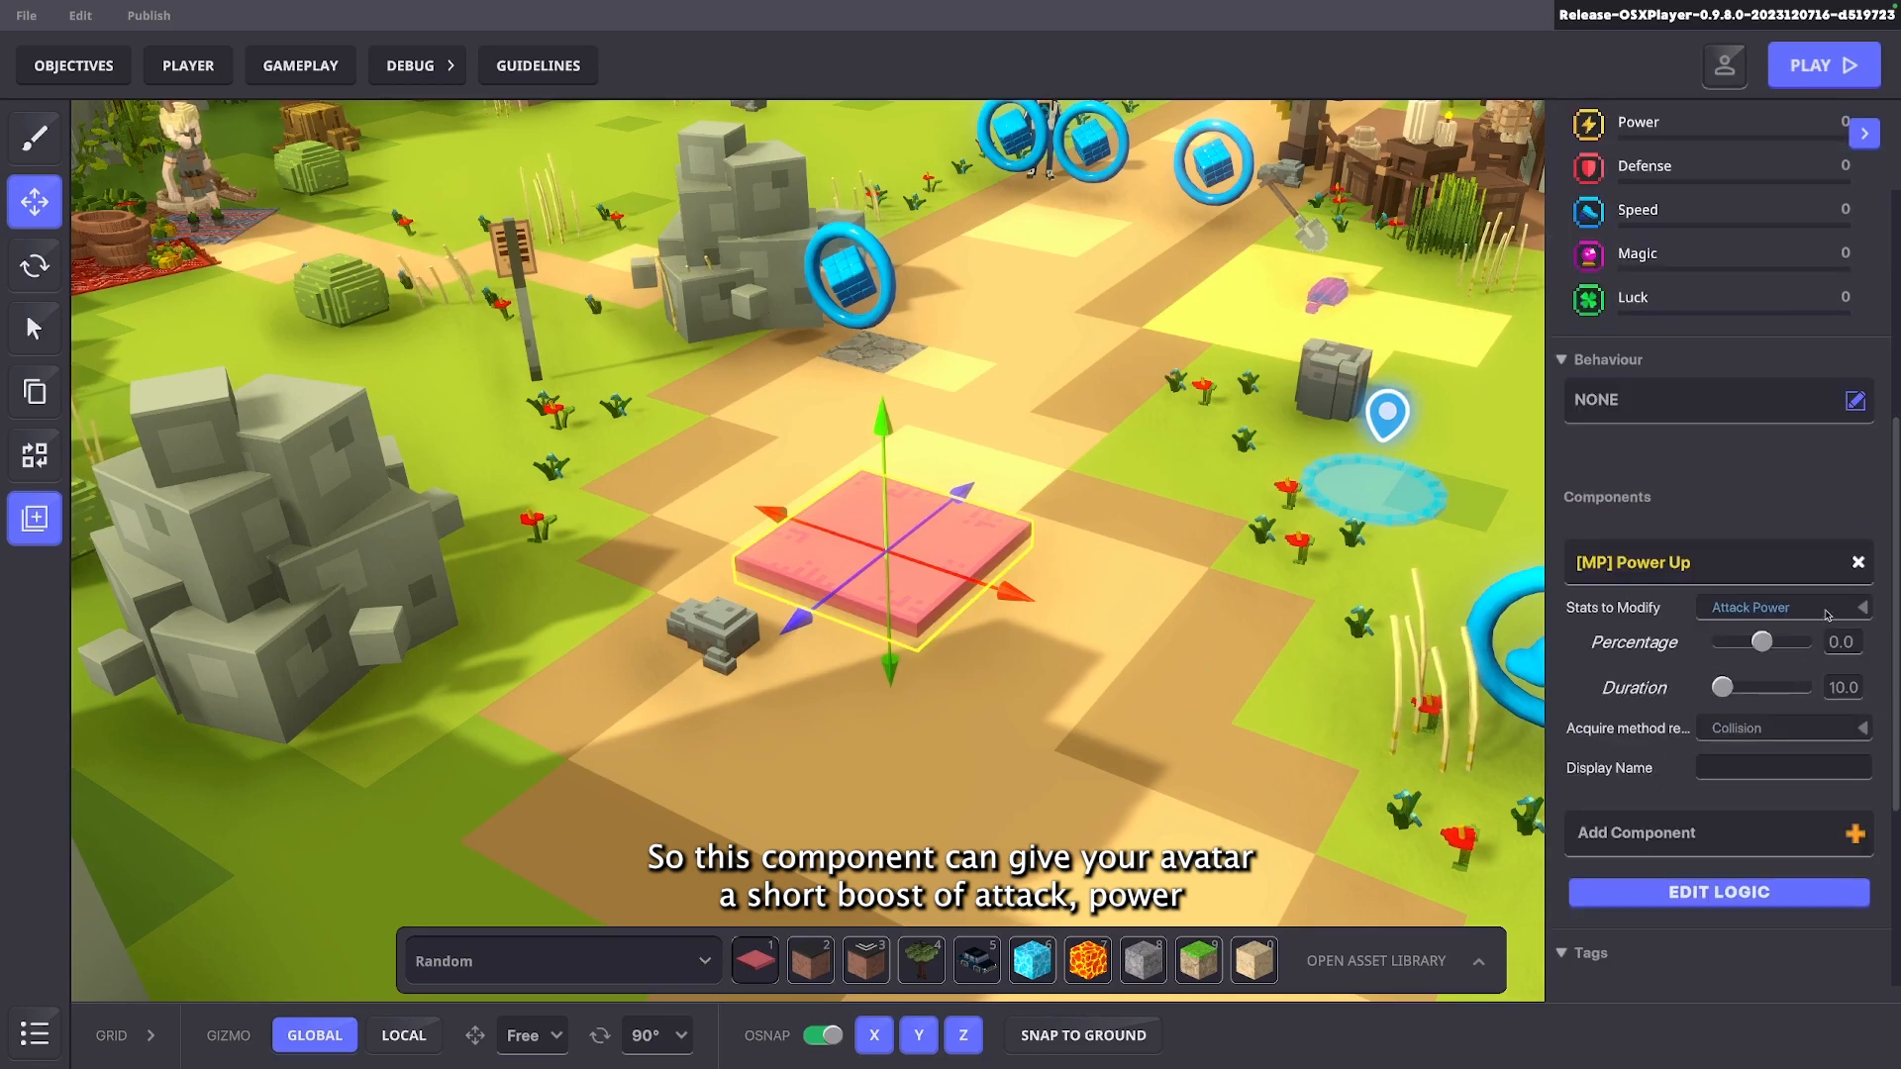
pyautogui.click(1729, 755)
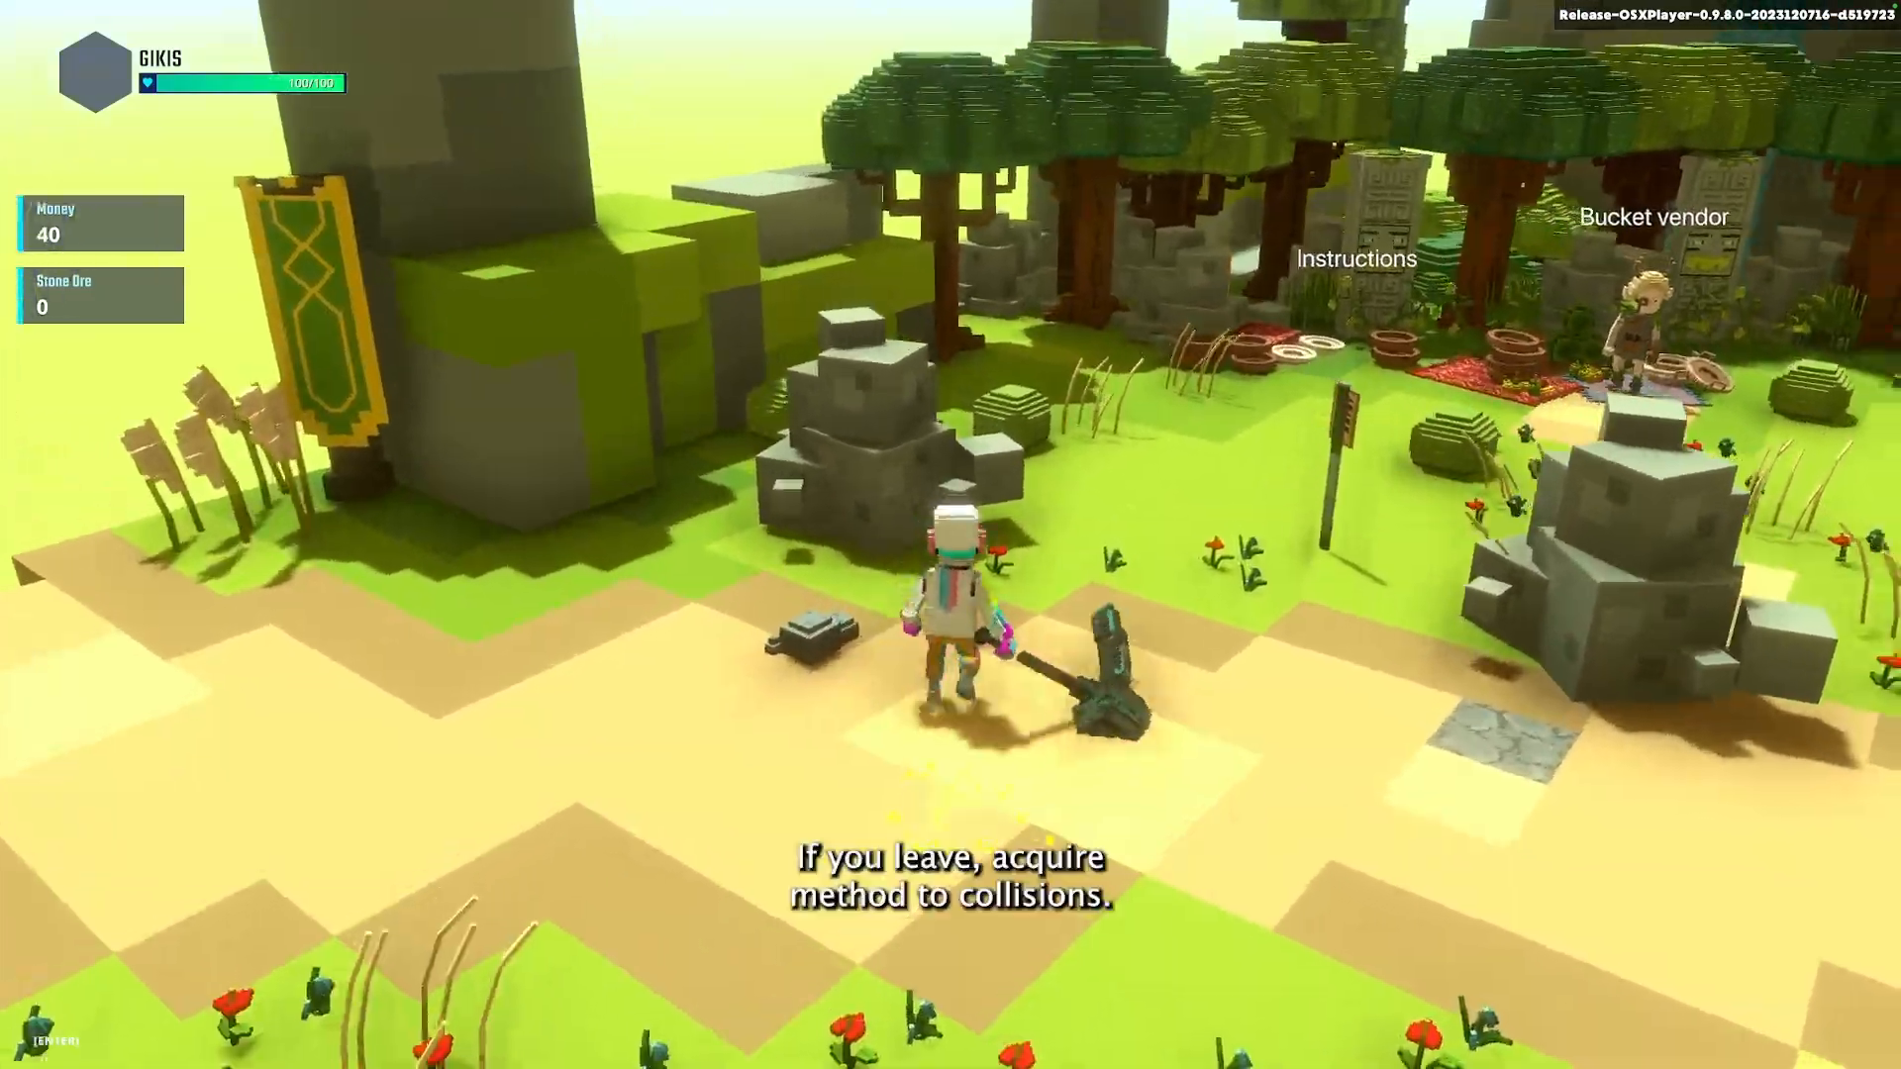
# Play-test the level by walking the avatar over the power-up platform and along the path past the huts
pyautogui.press('w')
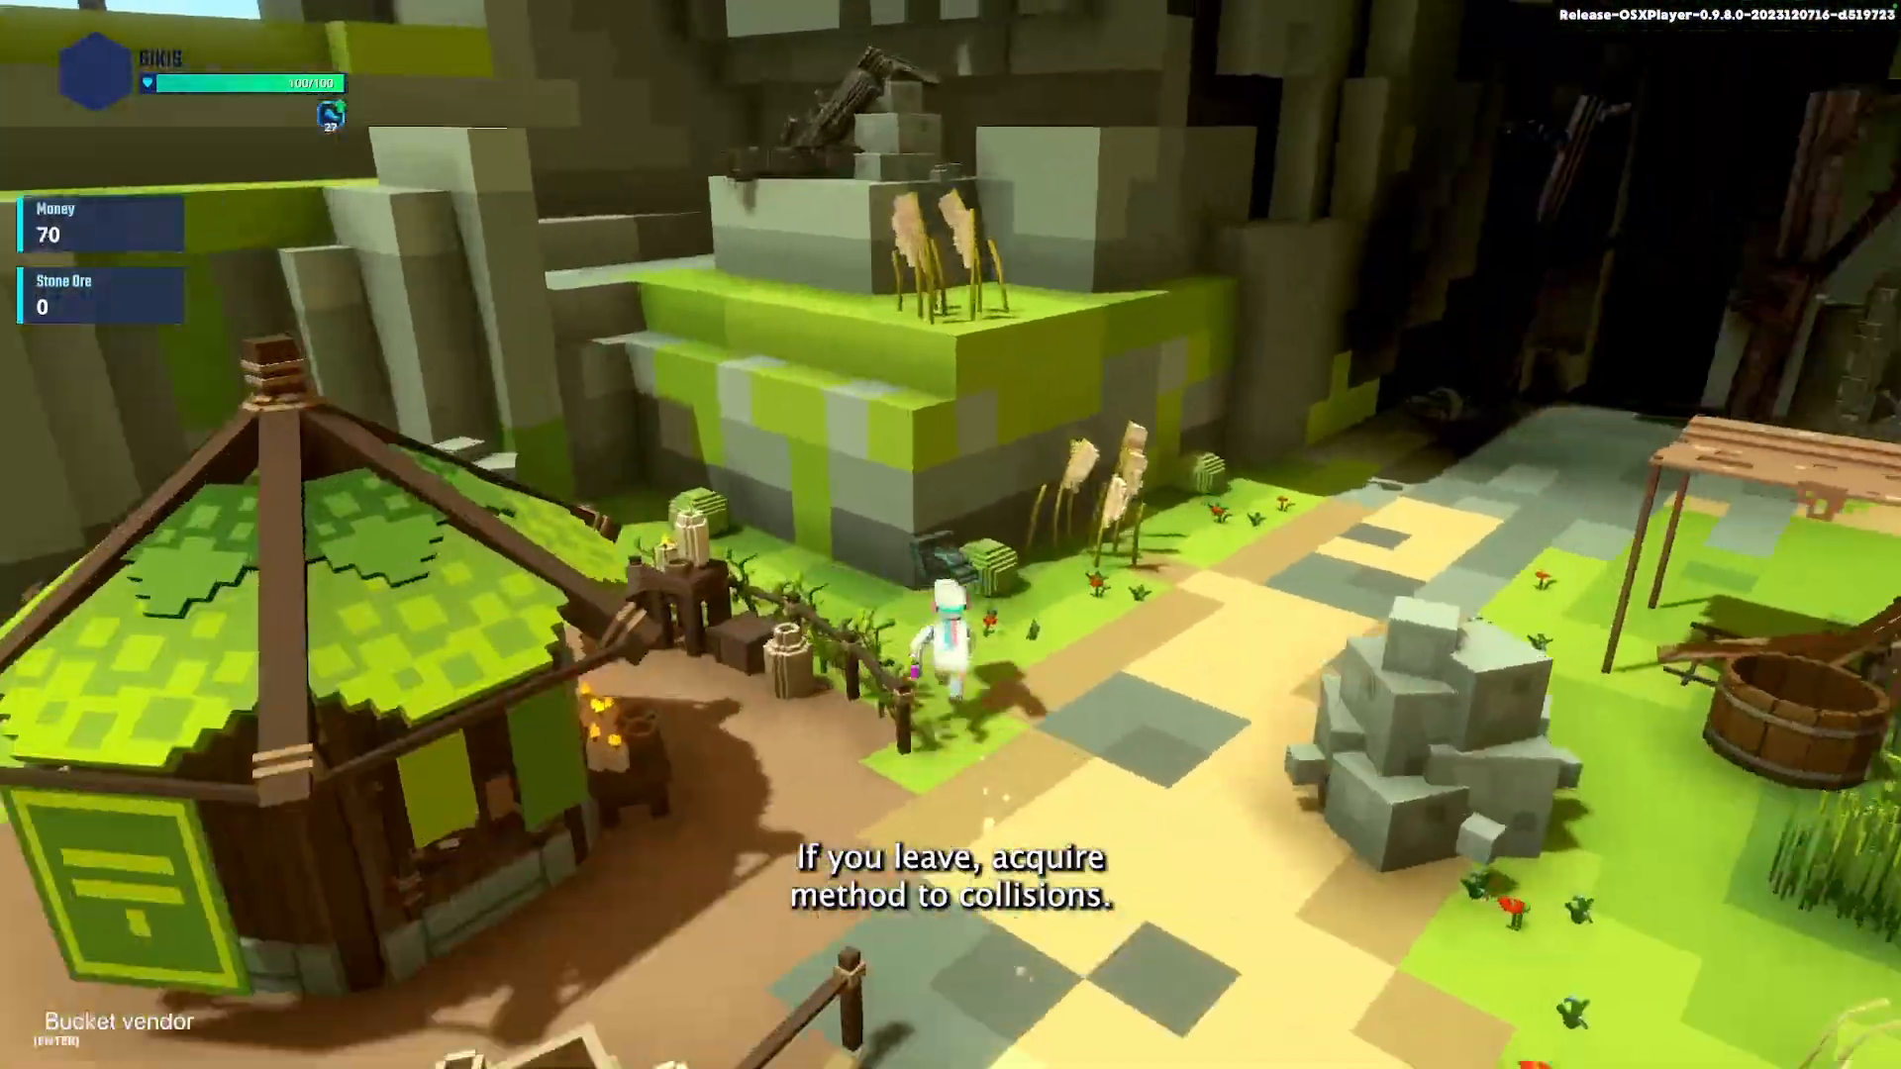
pyautogui.press('w')
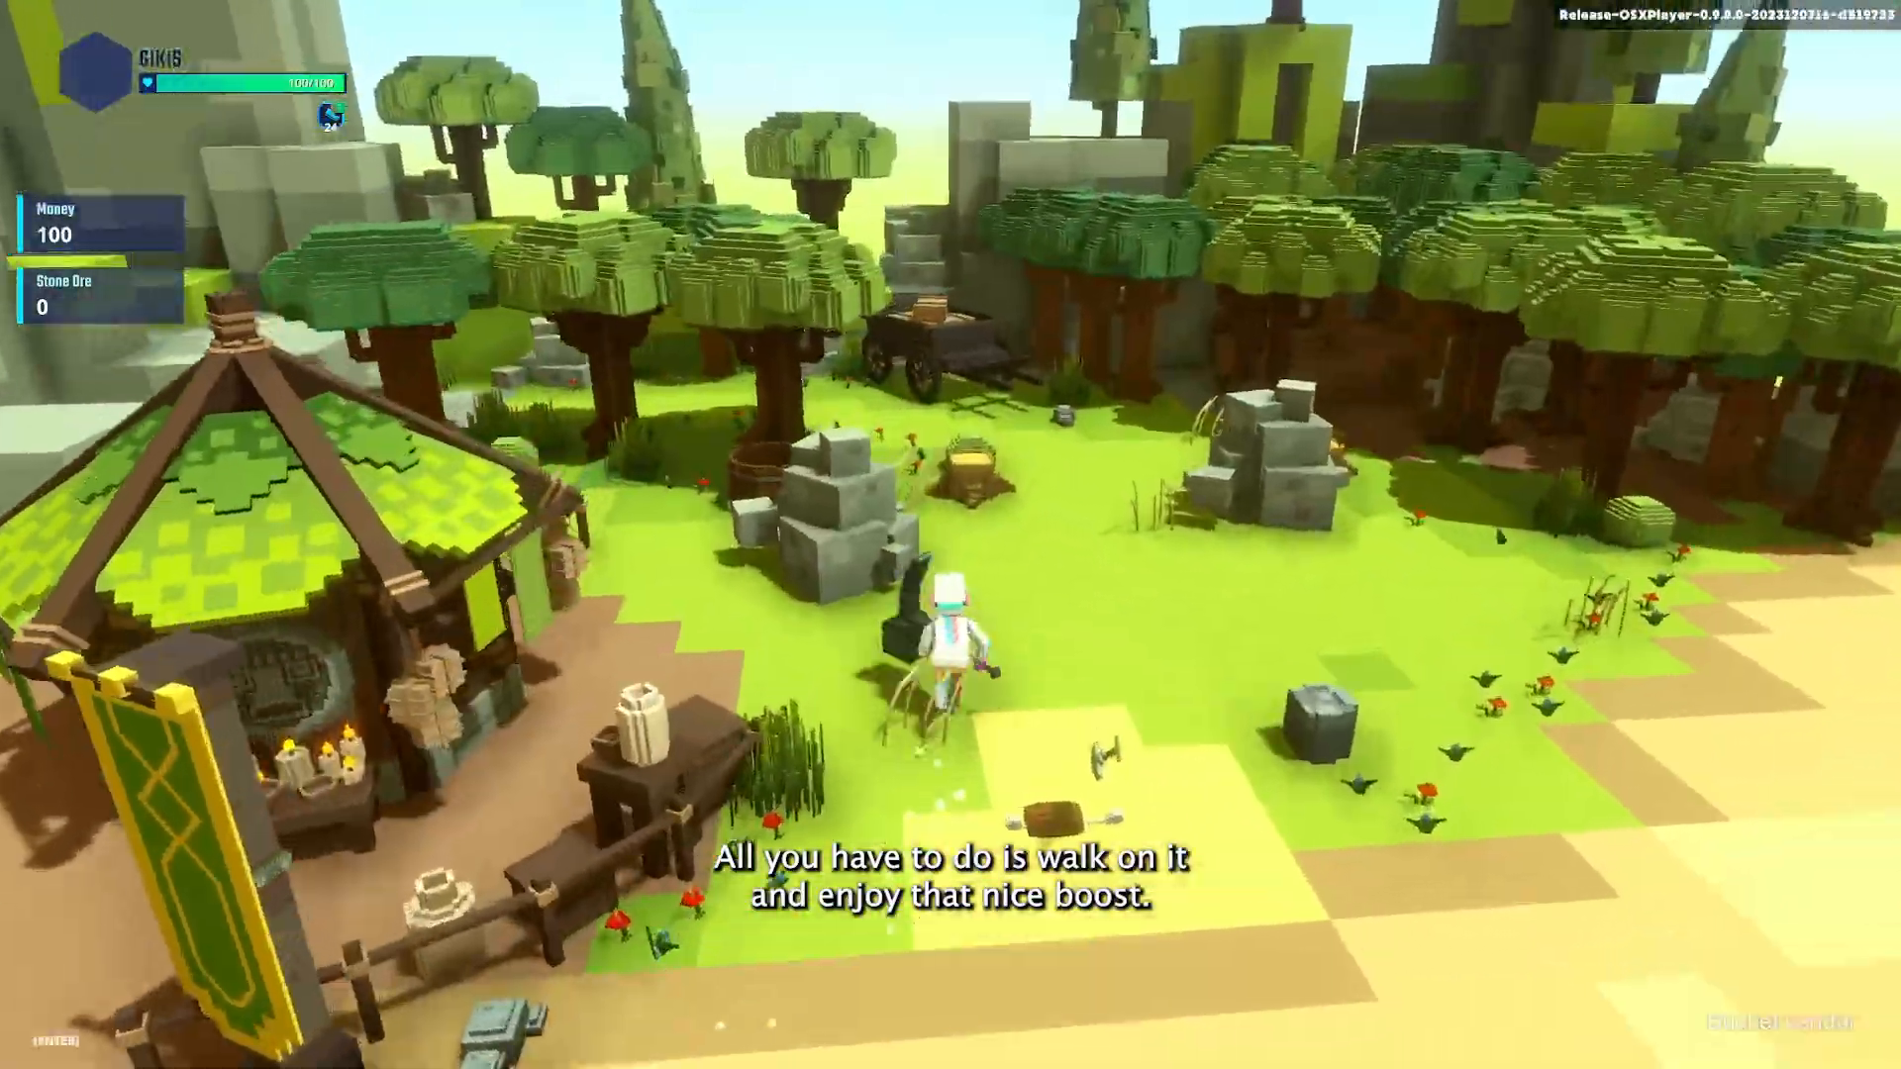
pyautogui.press('w')
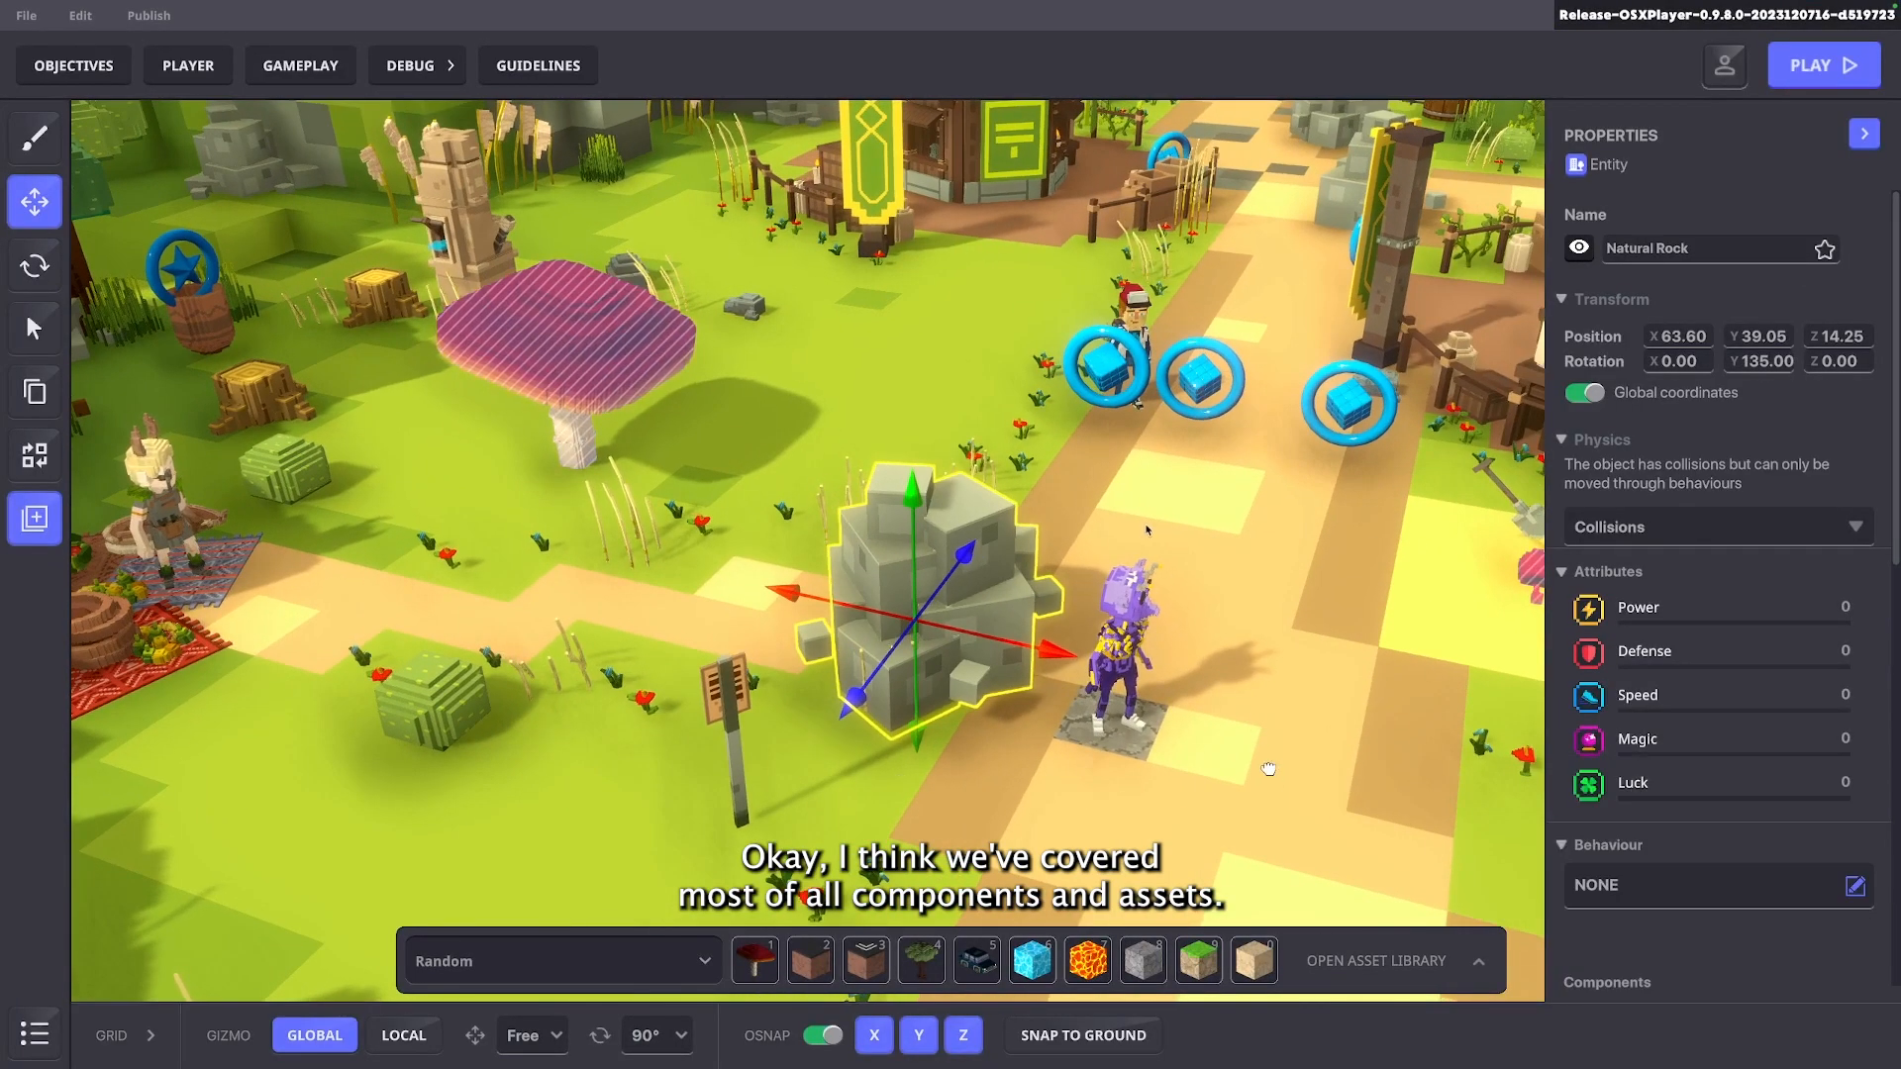
pyautogui.click(1069, 488)
pyautogui.scroll(-10, 1069, 488)
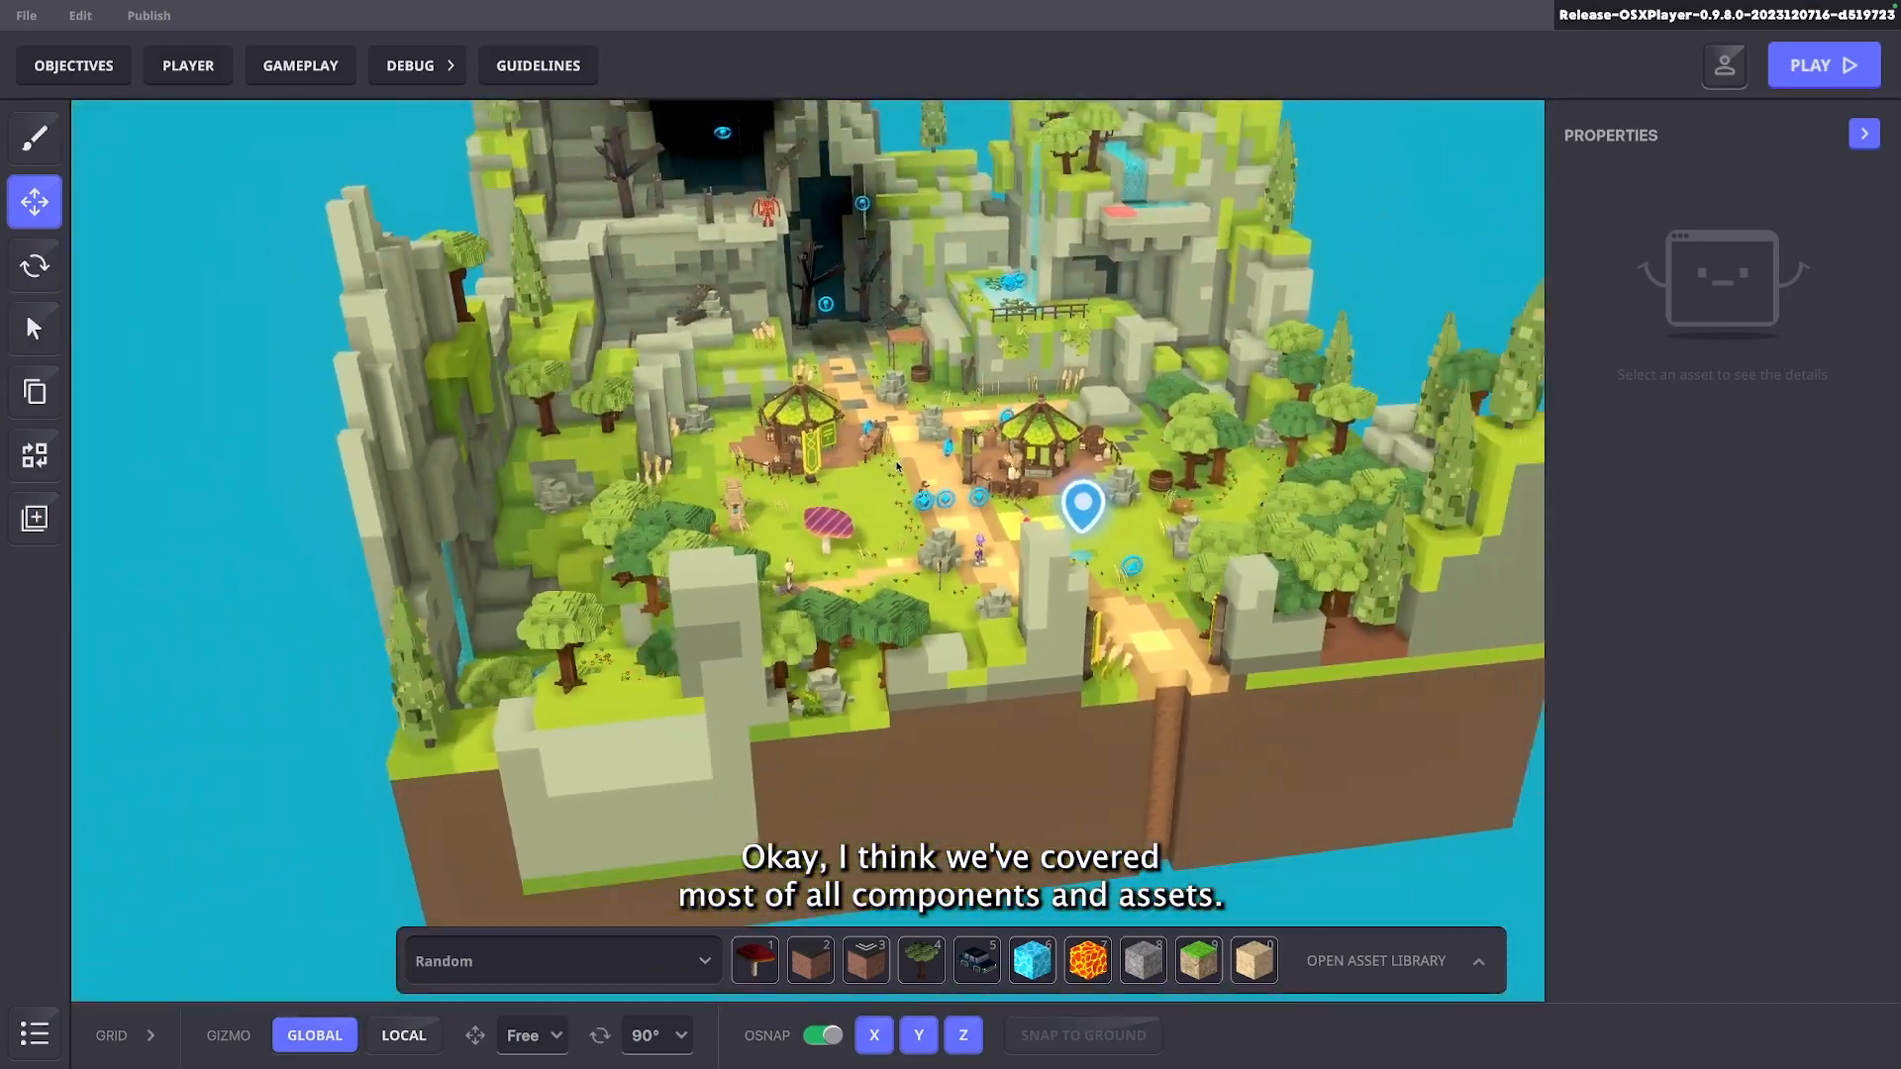
pyautogui.moveTo(897, 465); pyautogui.dragTo(898, 580, button='middle')
pyautogui.moveTo(1050, 668); pyautogui.dragTo(975, 661, button='right')
pyautogui.scroll(10, 975, 661)
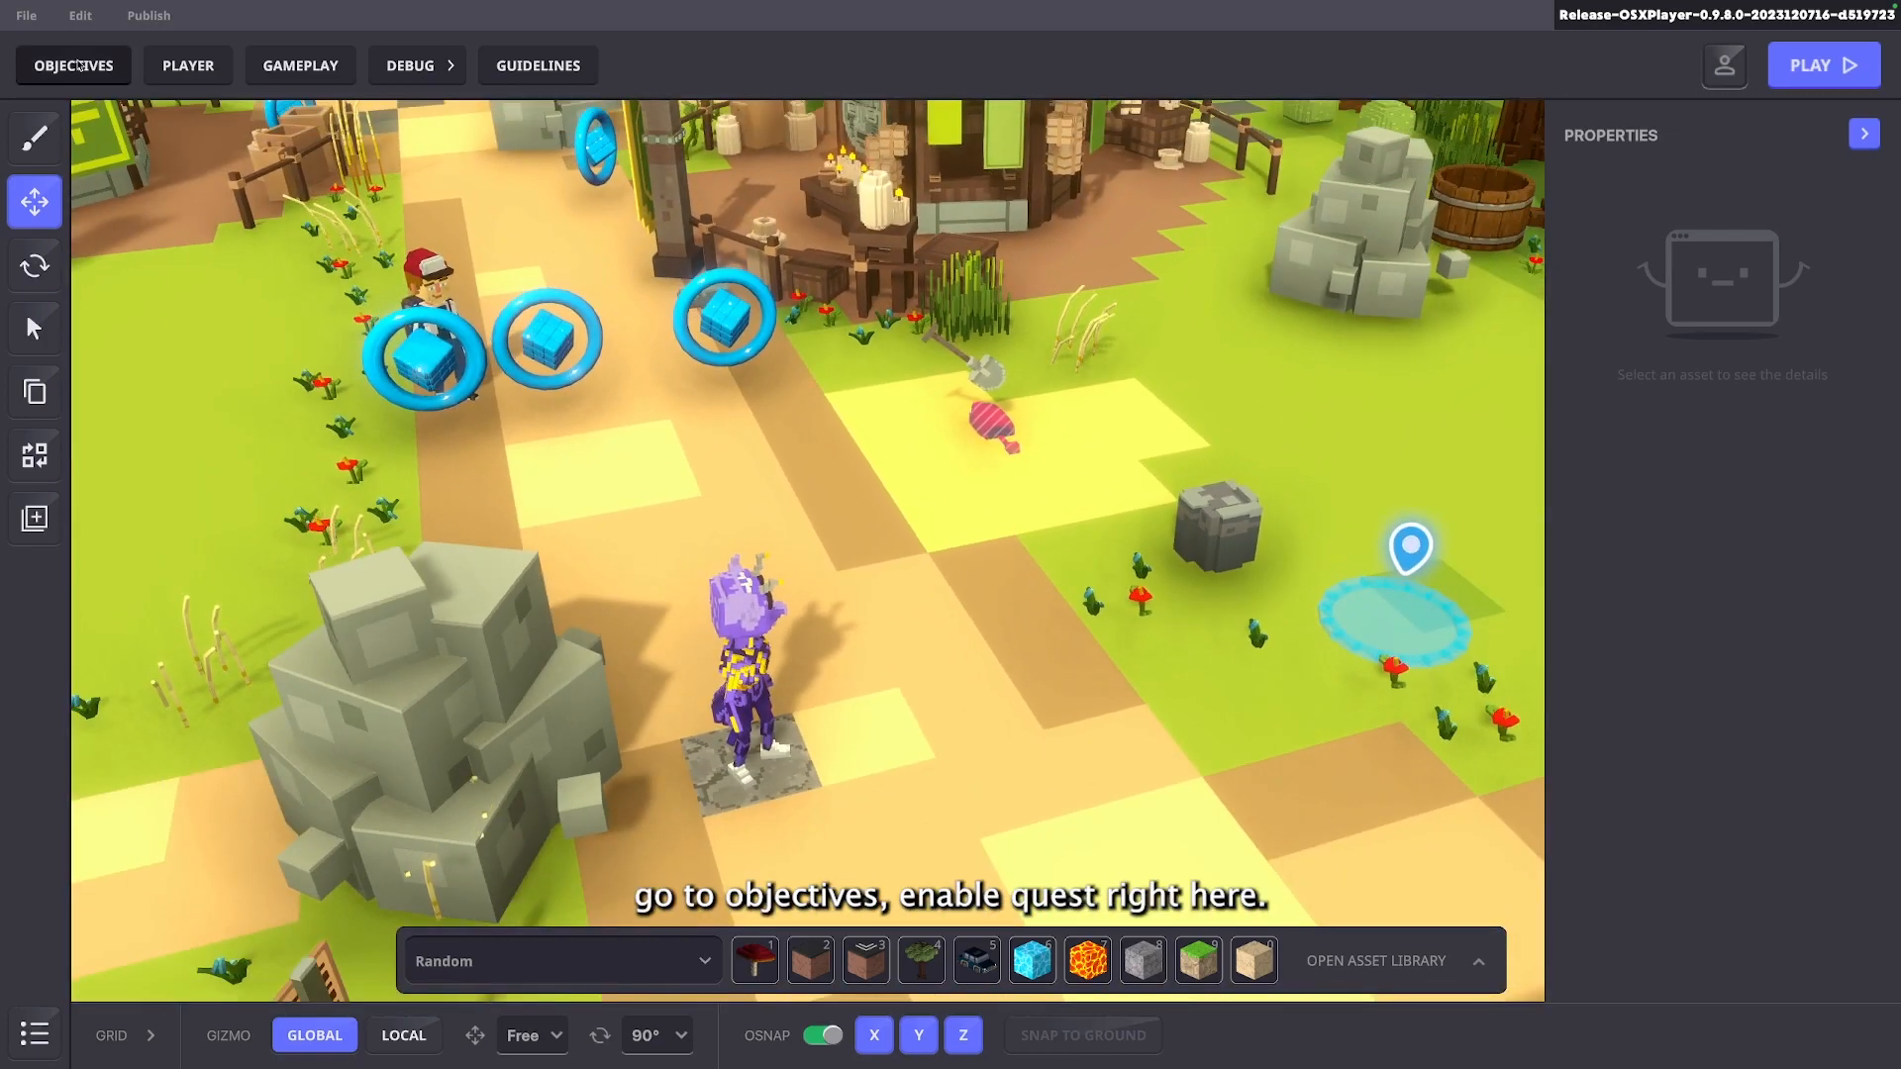
# Enable quests in the game's objectives and add a quest named "Quest 1" with the description "Your quest!"
pyautogui.click(78, 65)
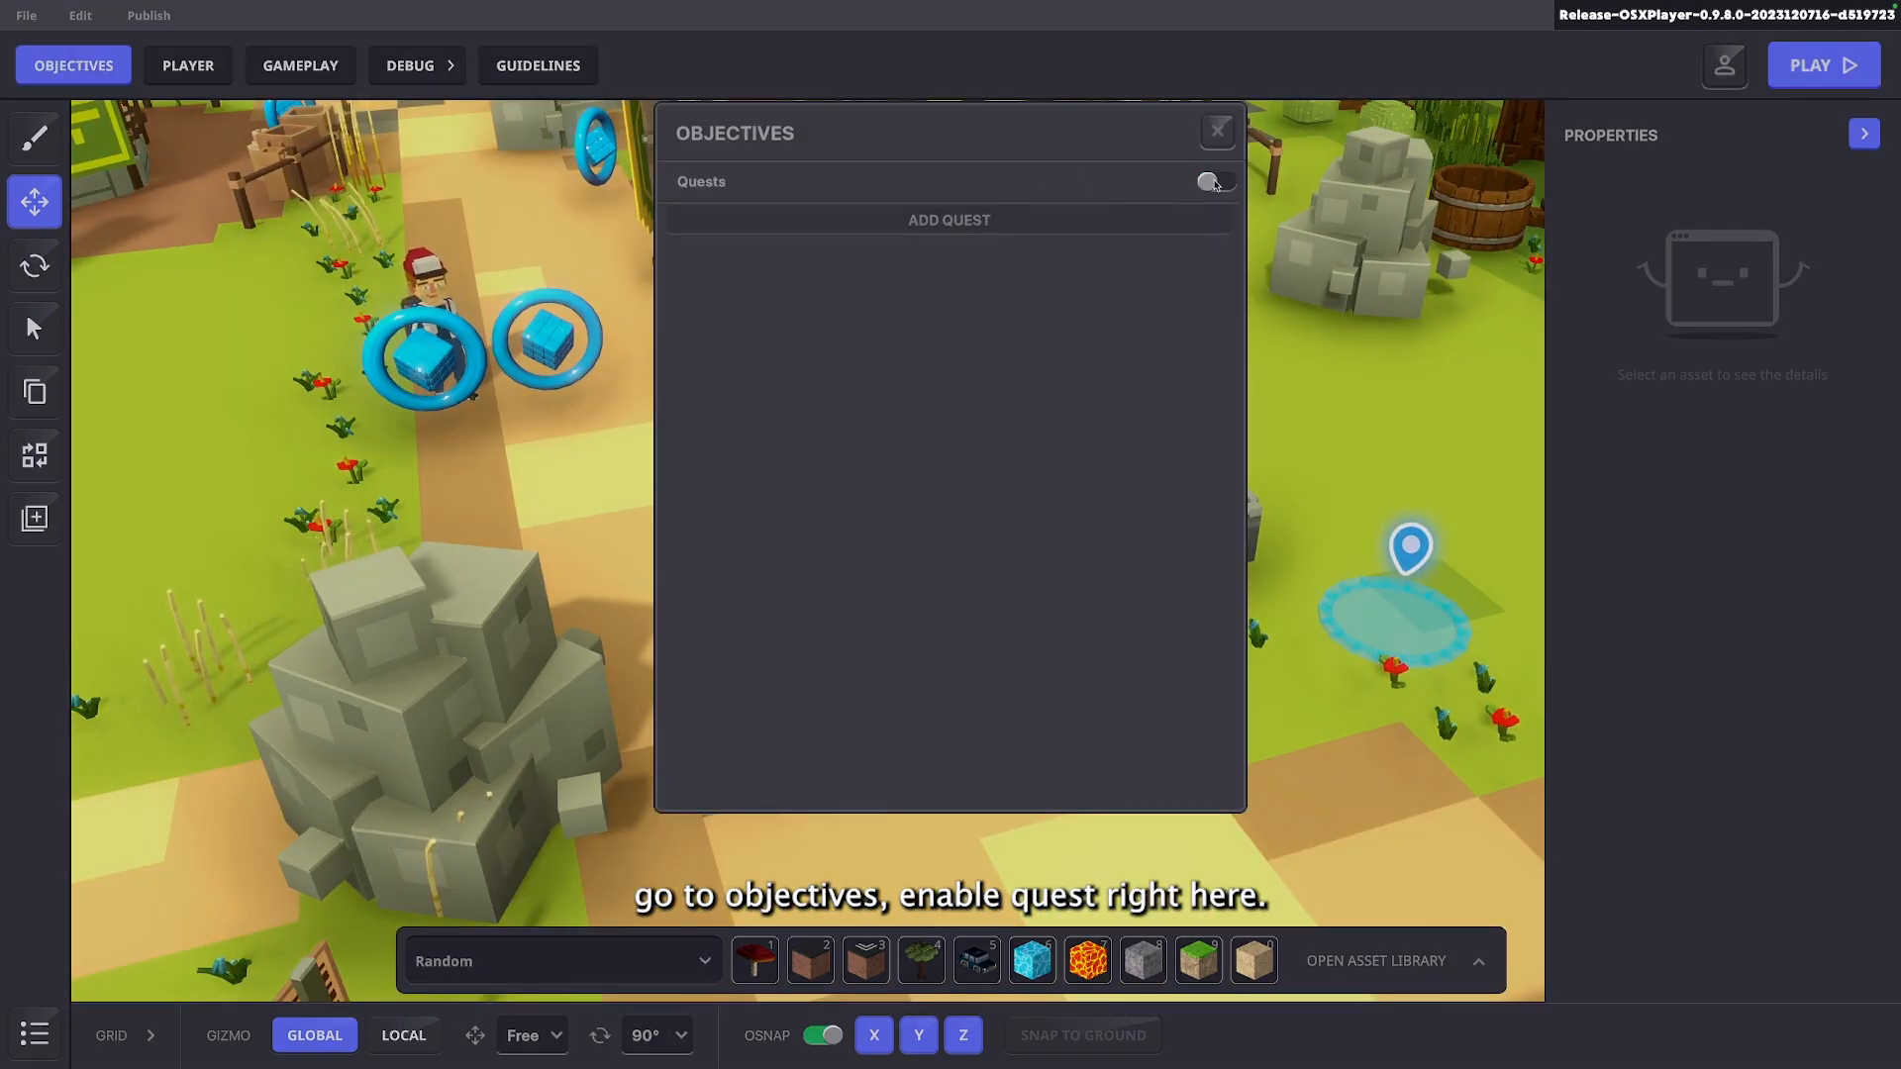
pyautogui.click(1090, 220)
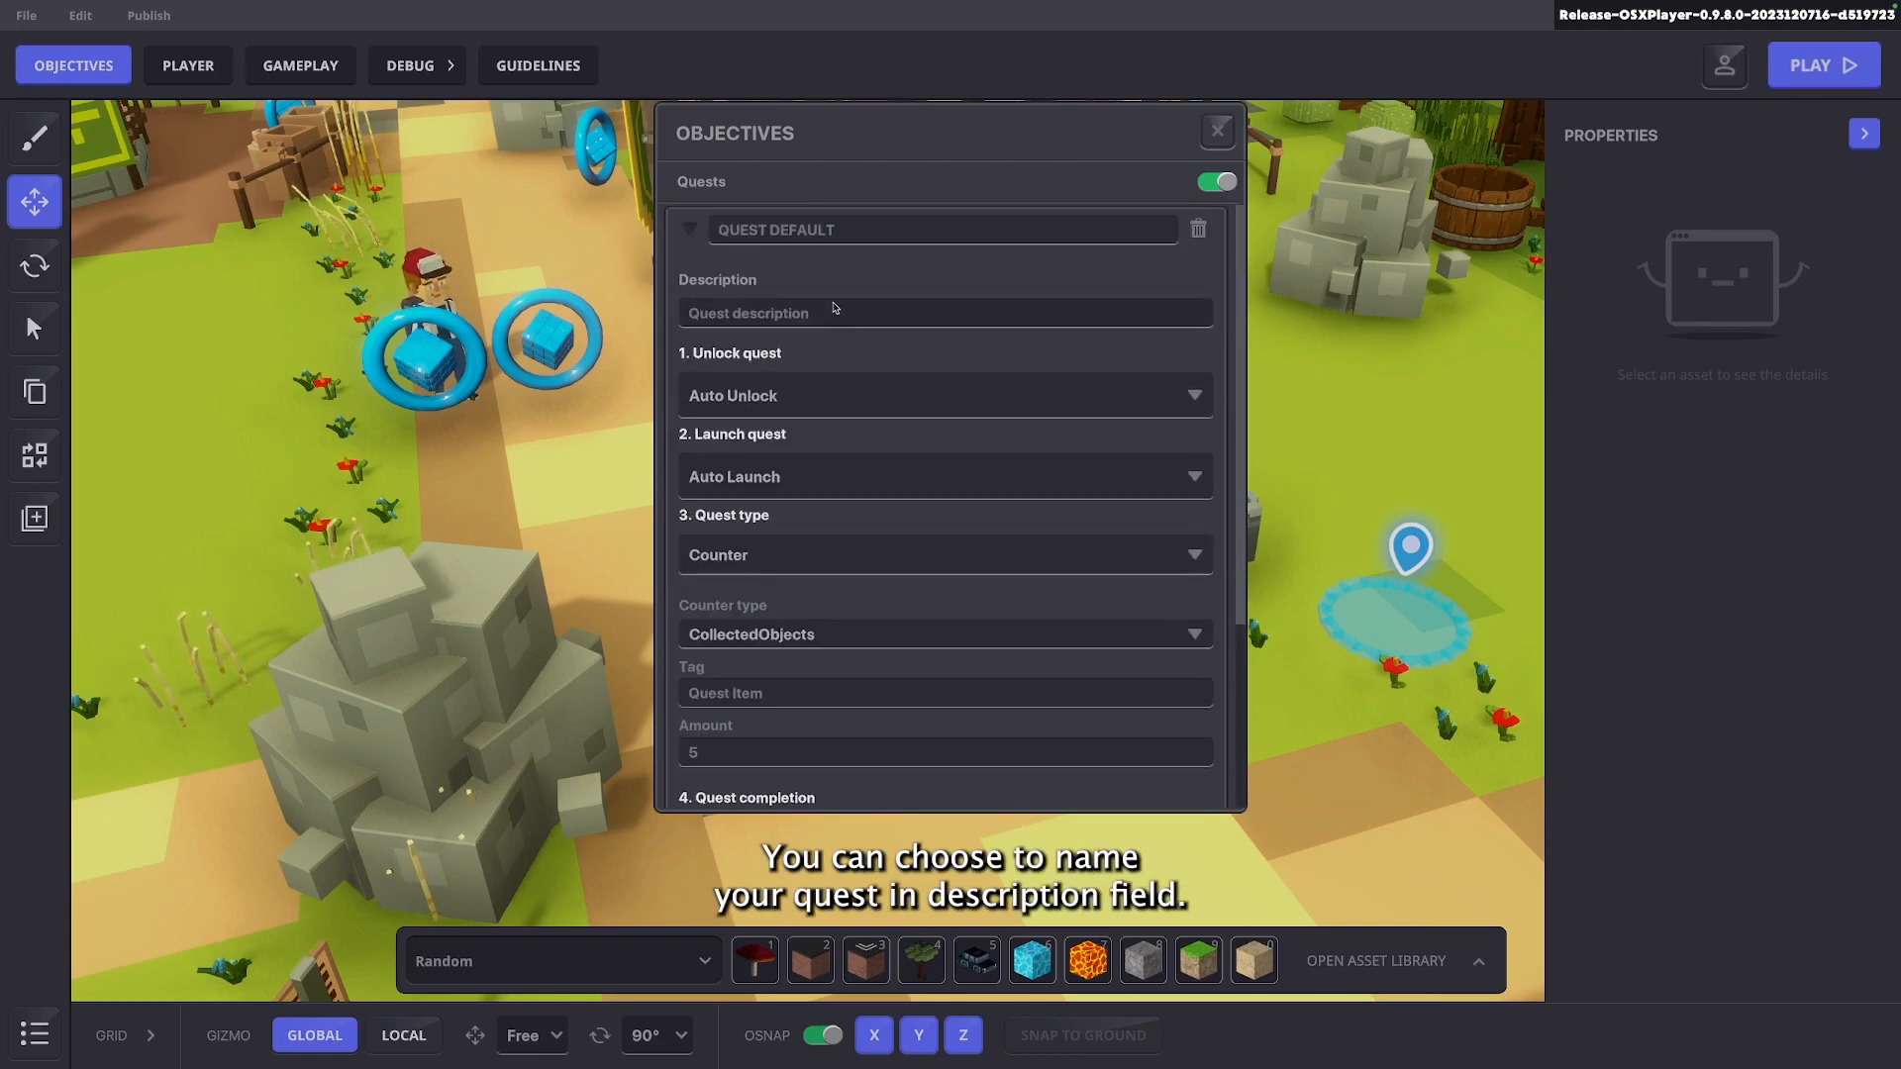
pyautogui.write('Your quest')
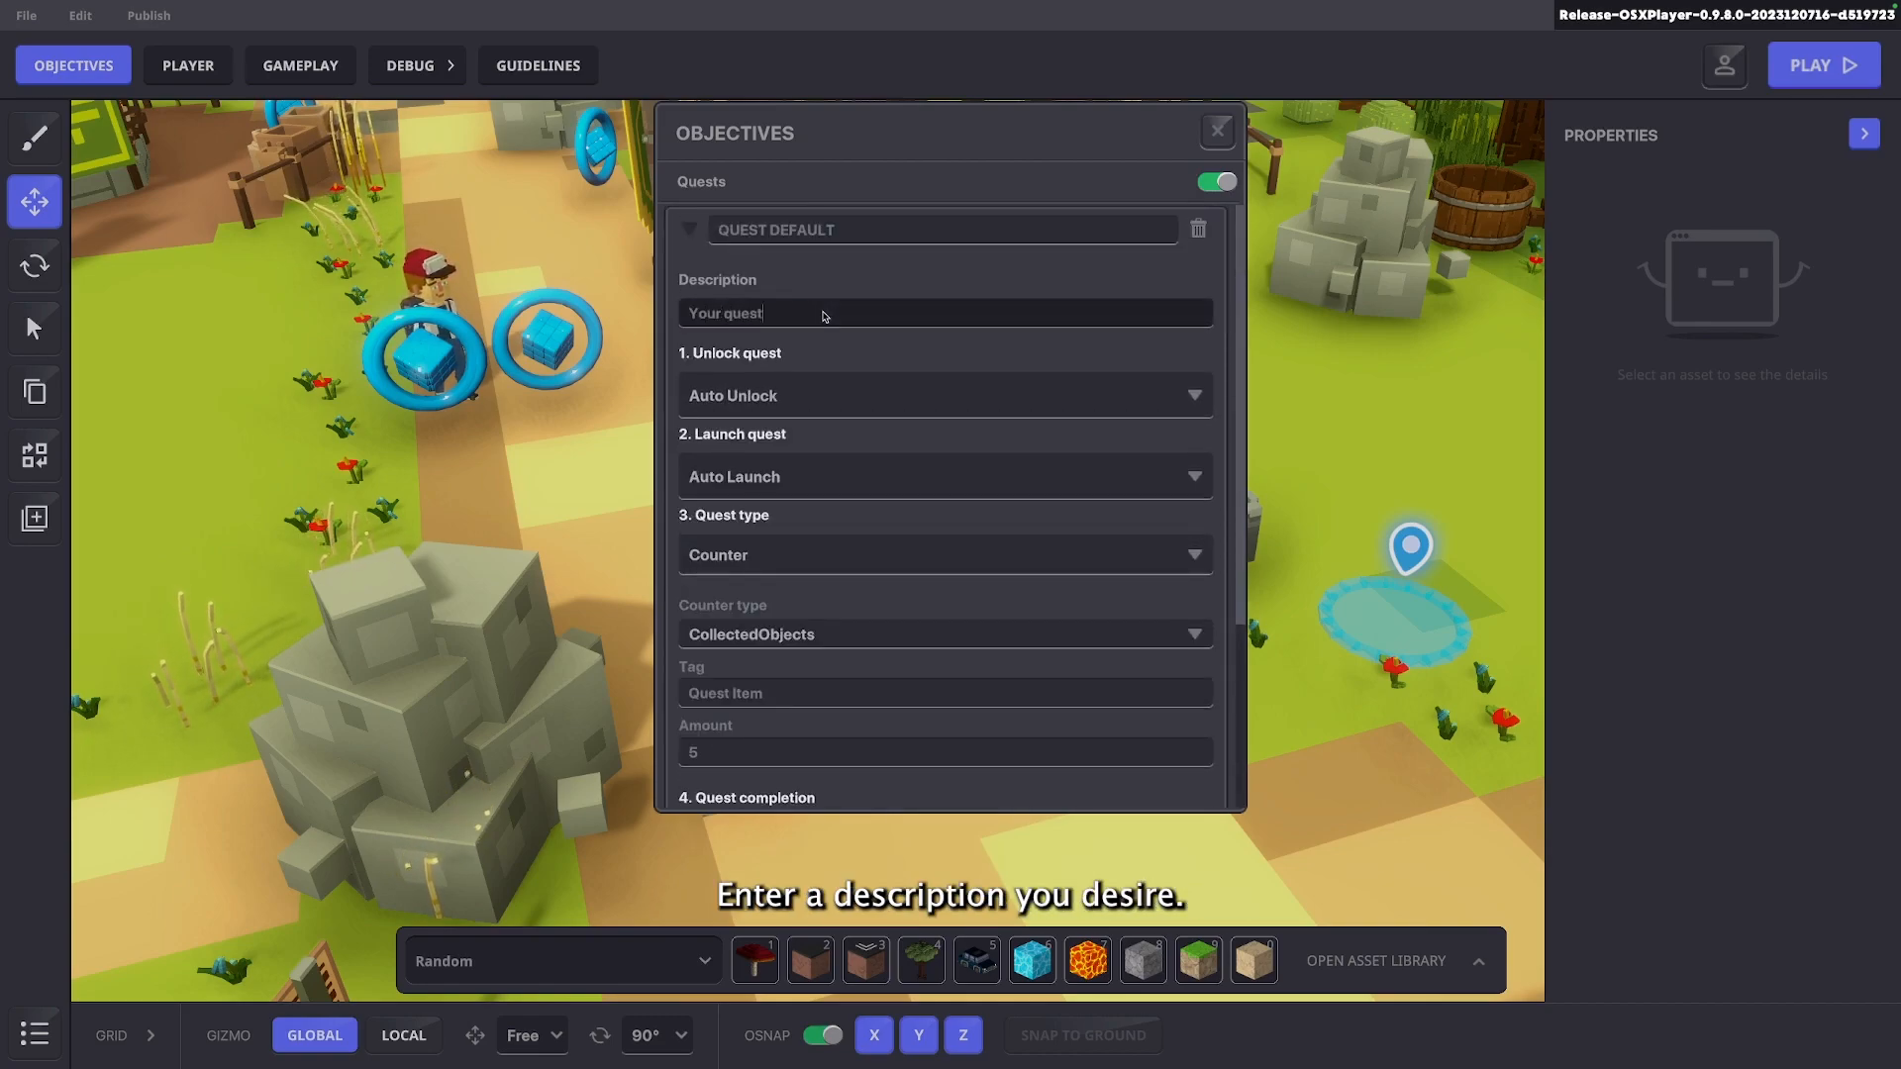
pyautogui.write(' !')
pyautogui.press('BackSpace')
pyautogui.press('BackSpace')
pyautogui.write('!')
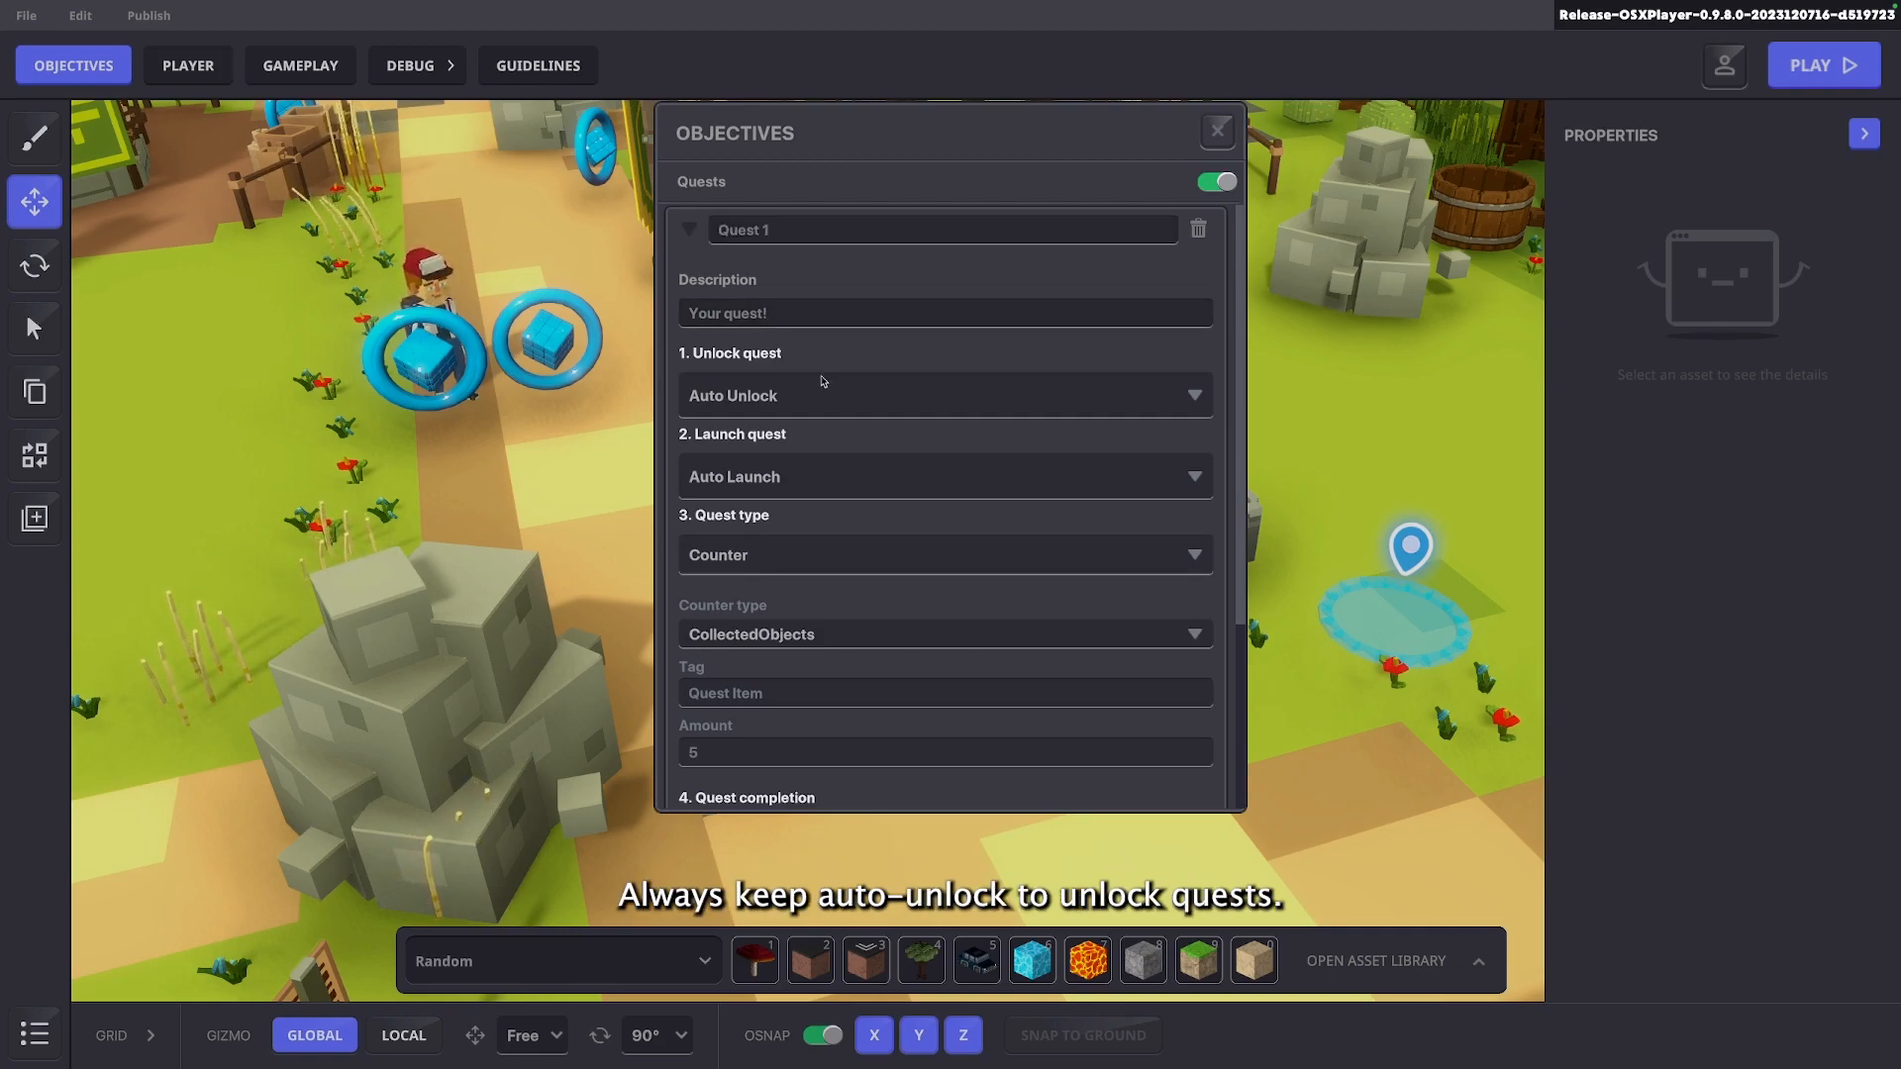
# Keep the quest's unlock condition on Auto Unlock and set its launch condition to Requires Message
pyautogui.click(1163, 404)
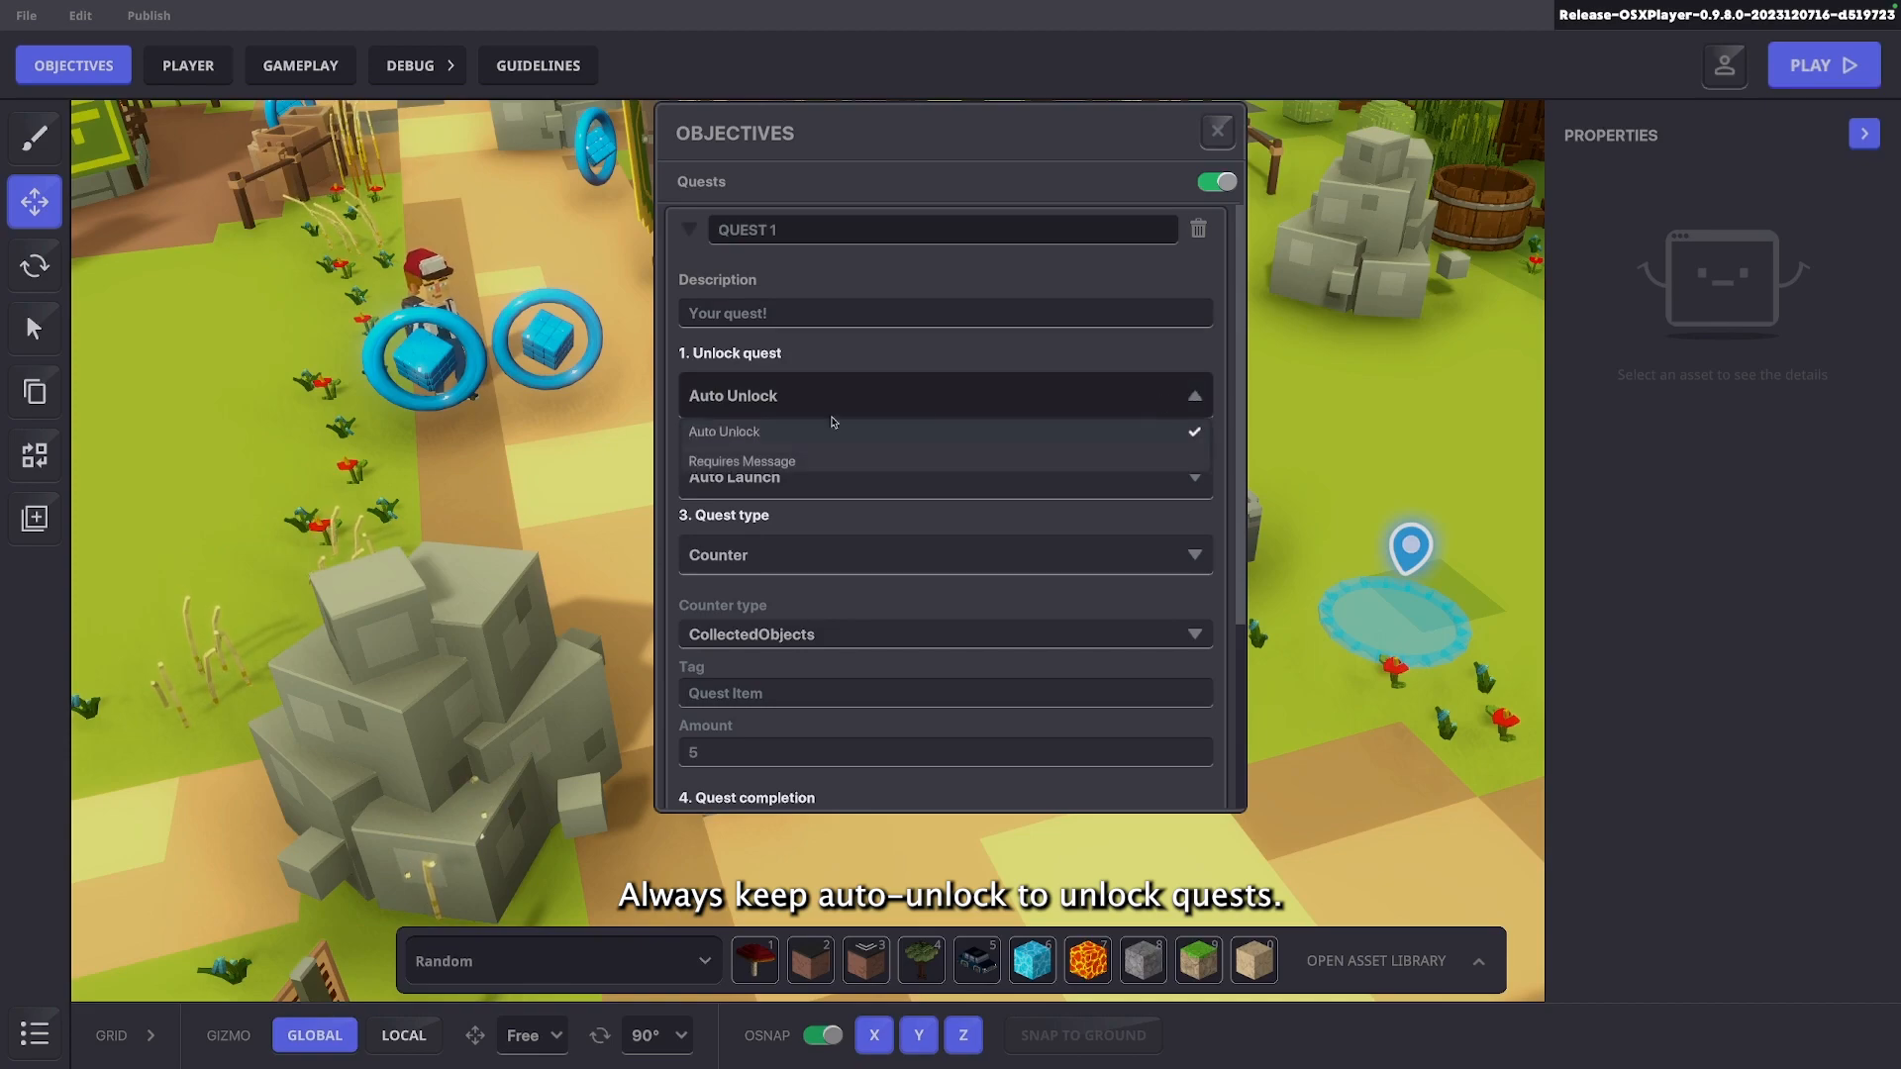
pyautogui.click(720, 433)
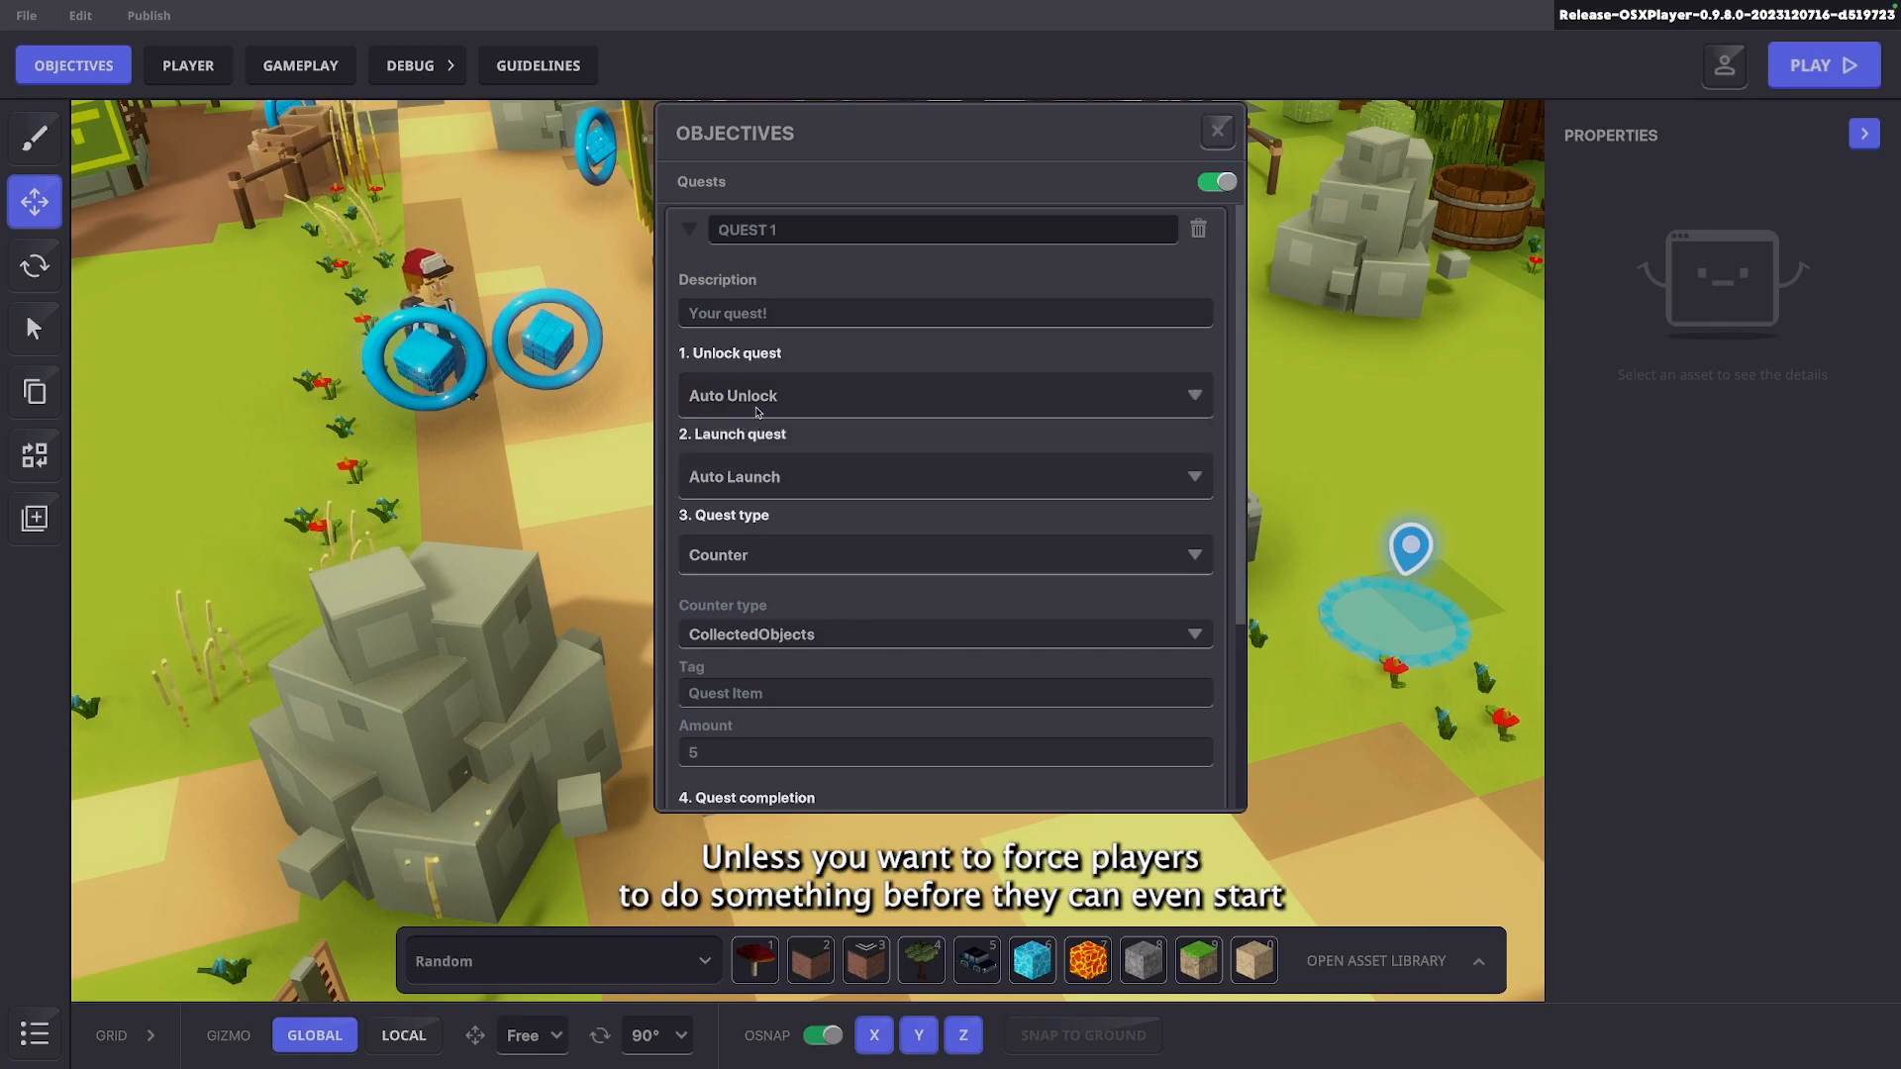
pyautogui.scroll(-1, 781, 407)
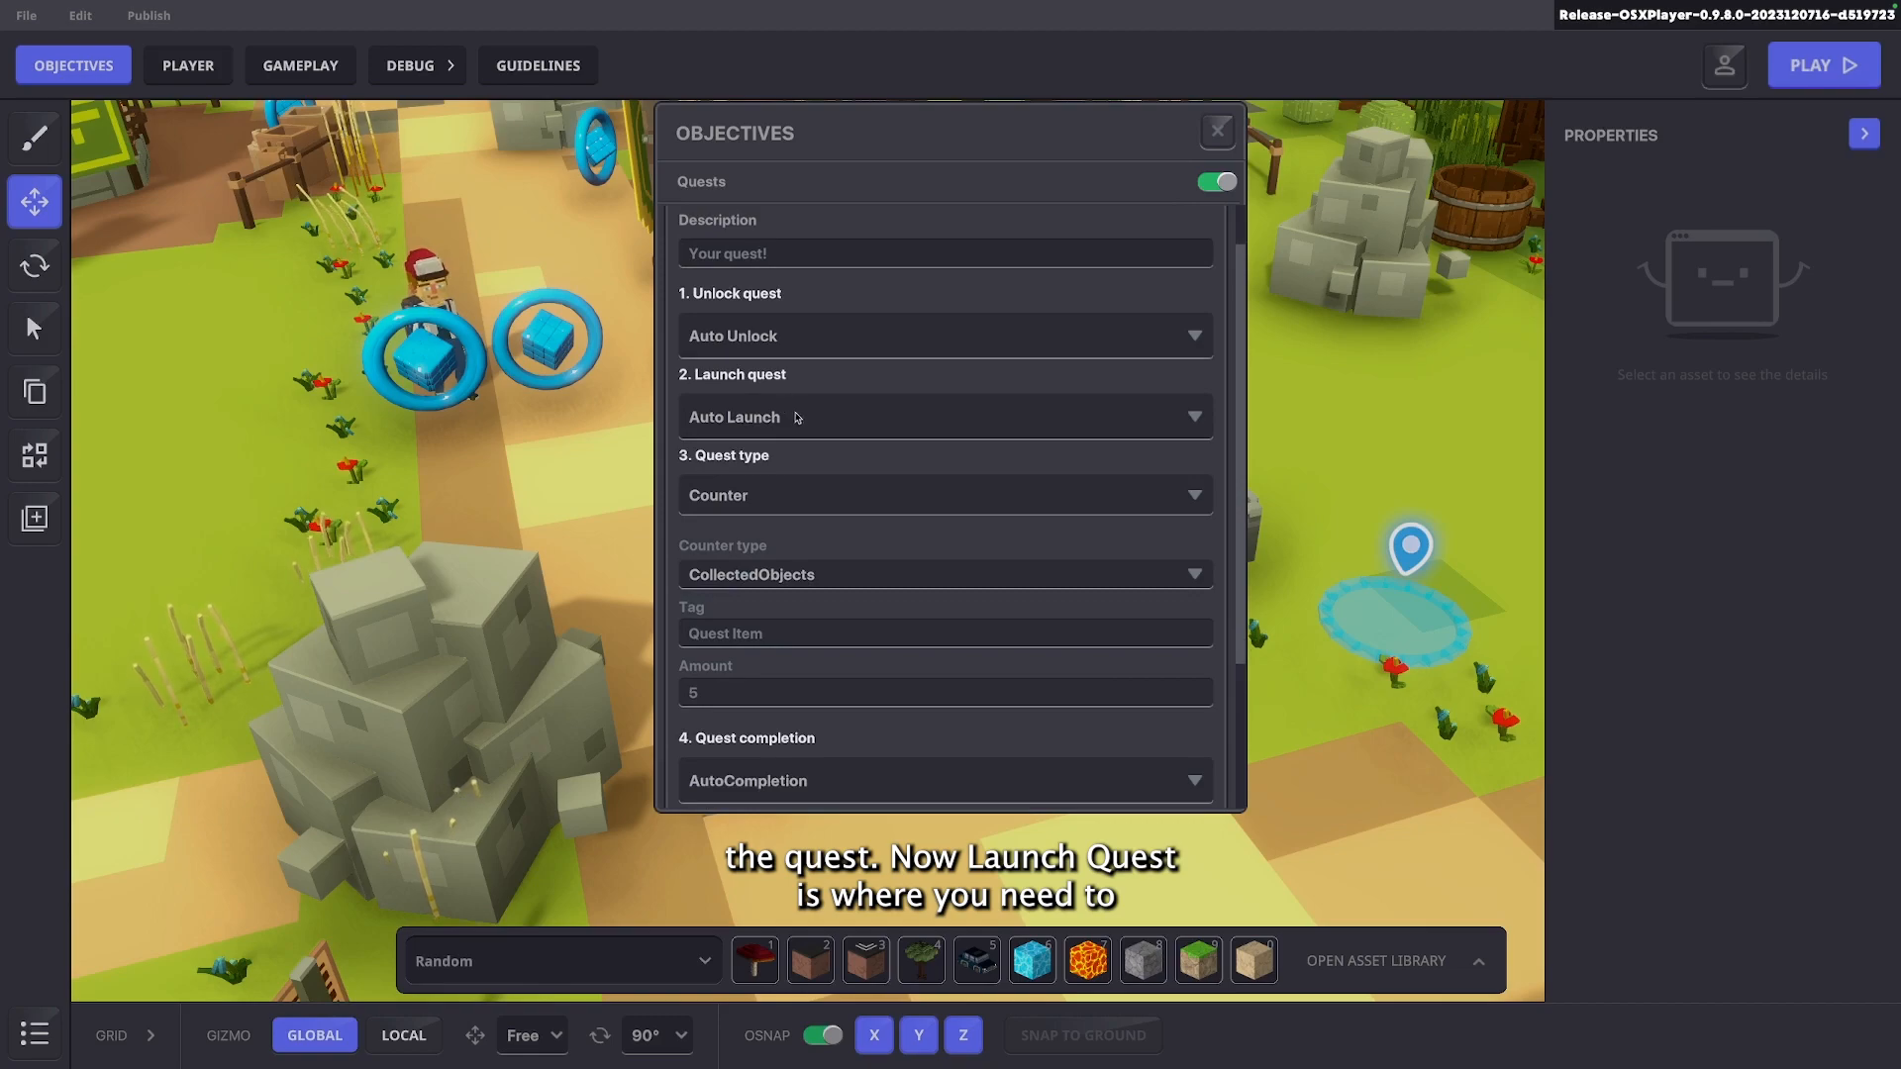
pyautogui.click(809, 421)
pyautogui.click(733, 483)
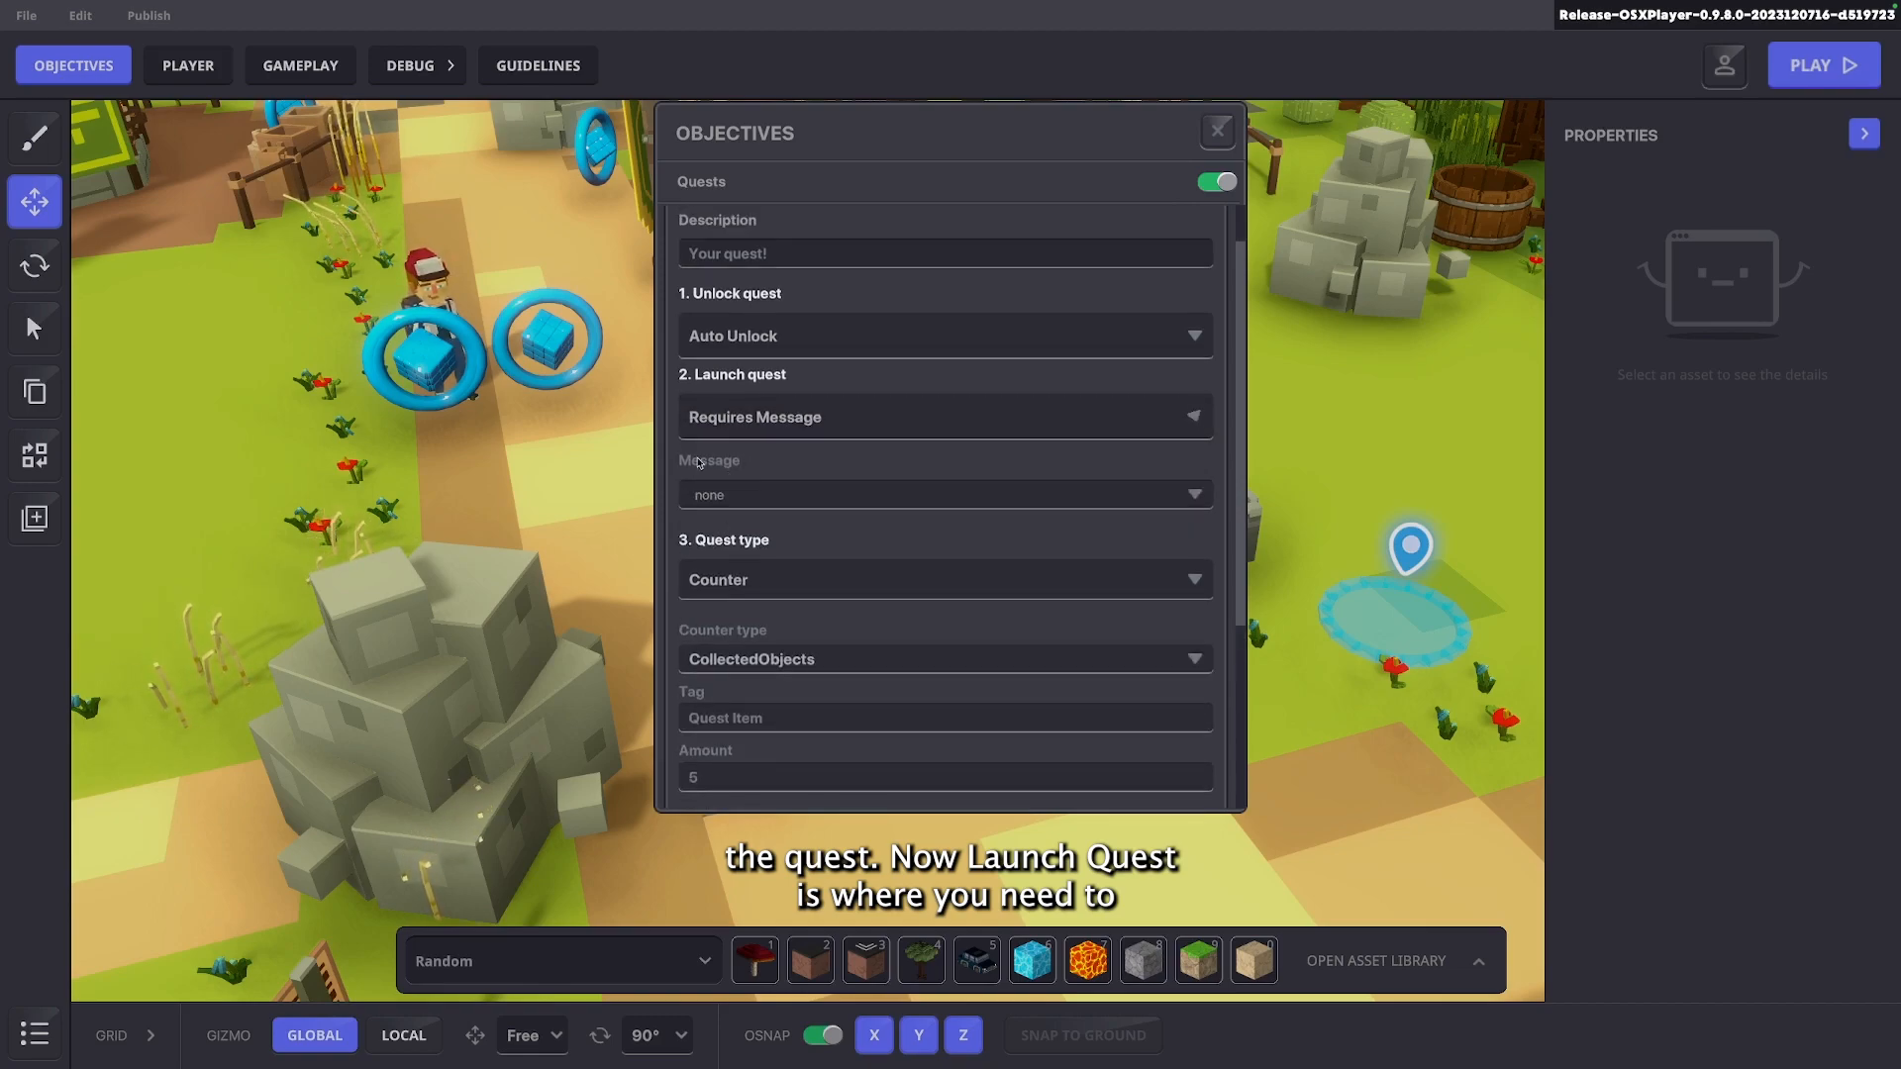
# Set the message required to launch the quest to the existing Q-start1 message
pyautogui.click(725, 507)
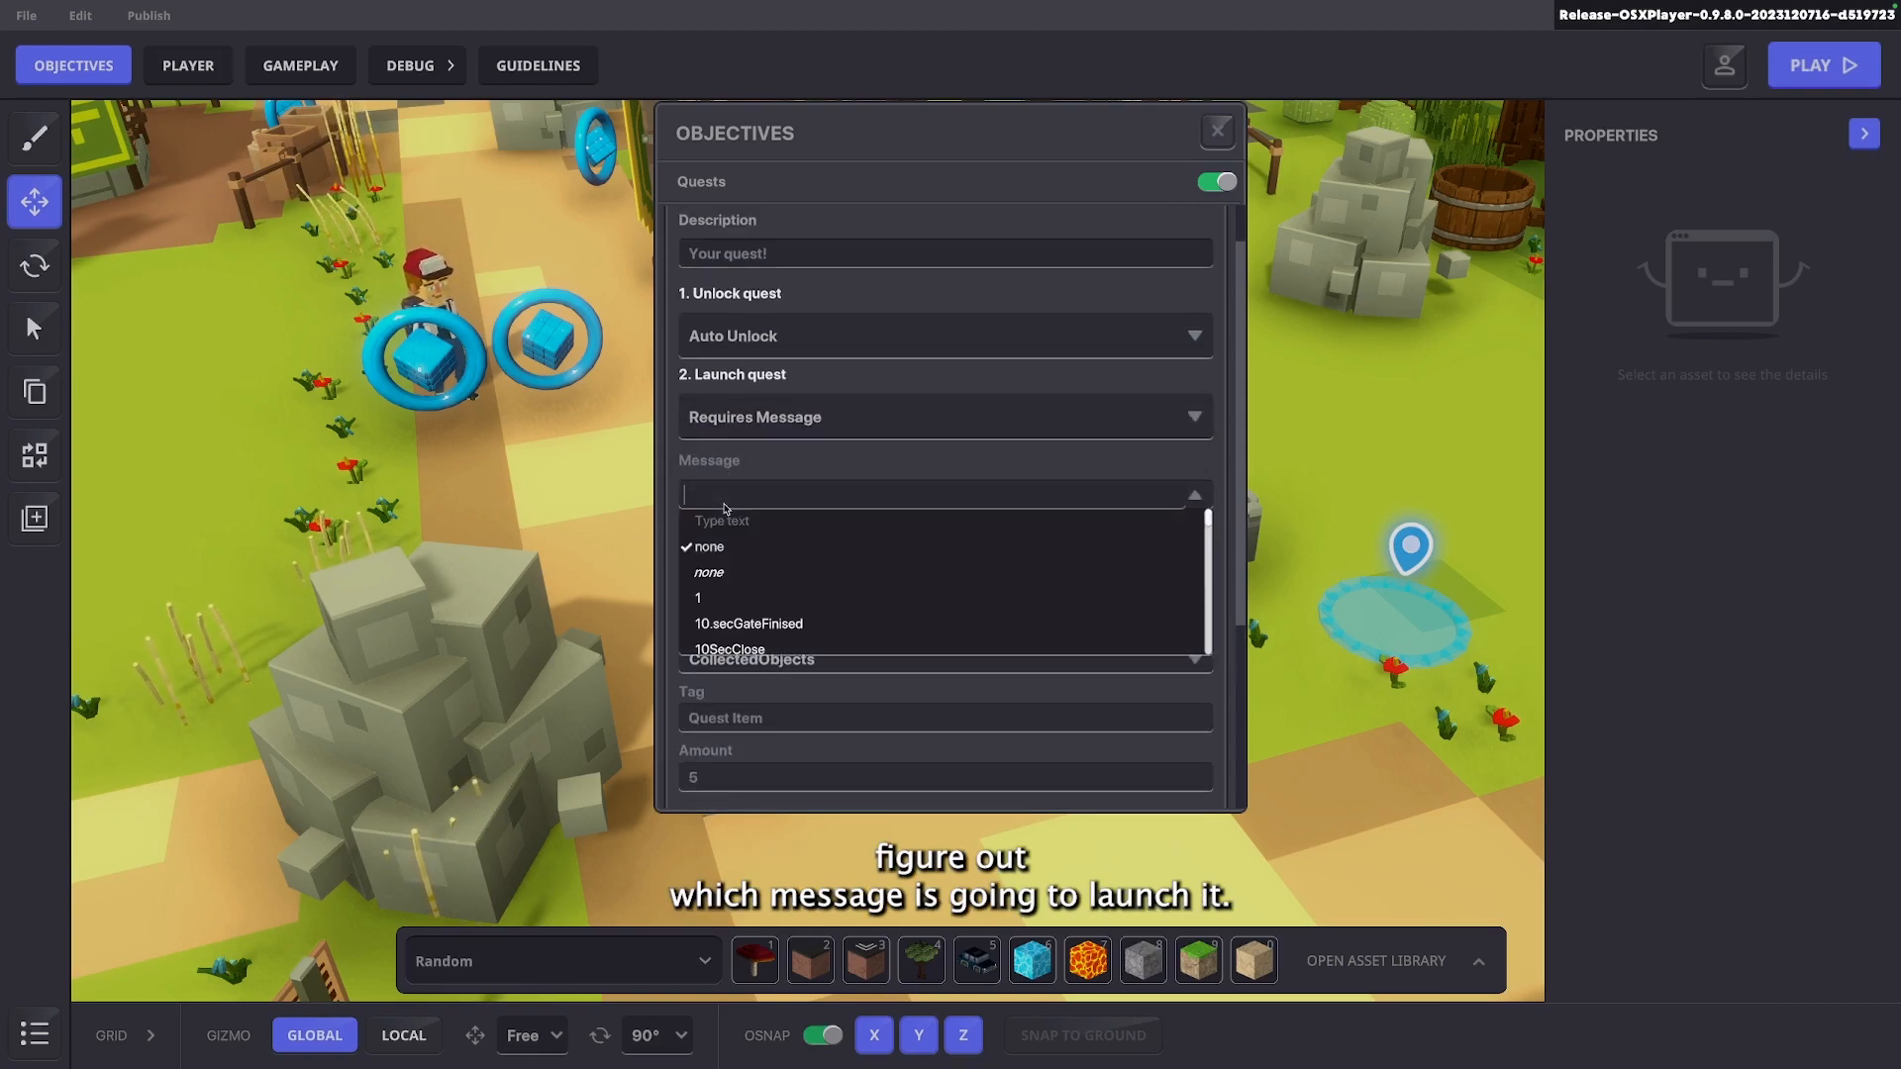
pyautogui.write('Q-')
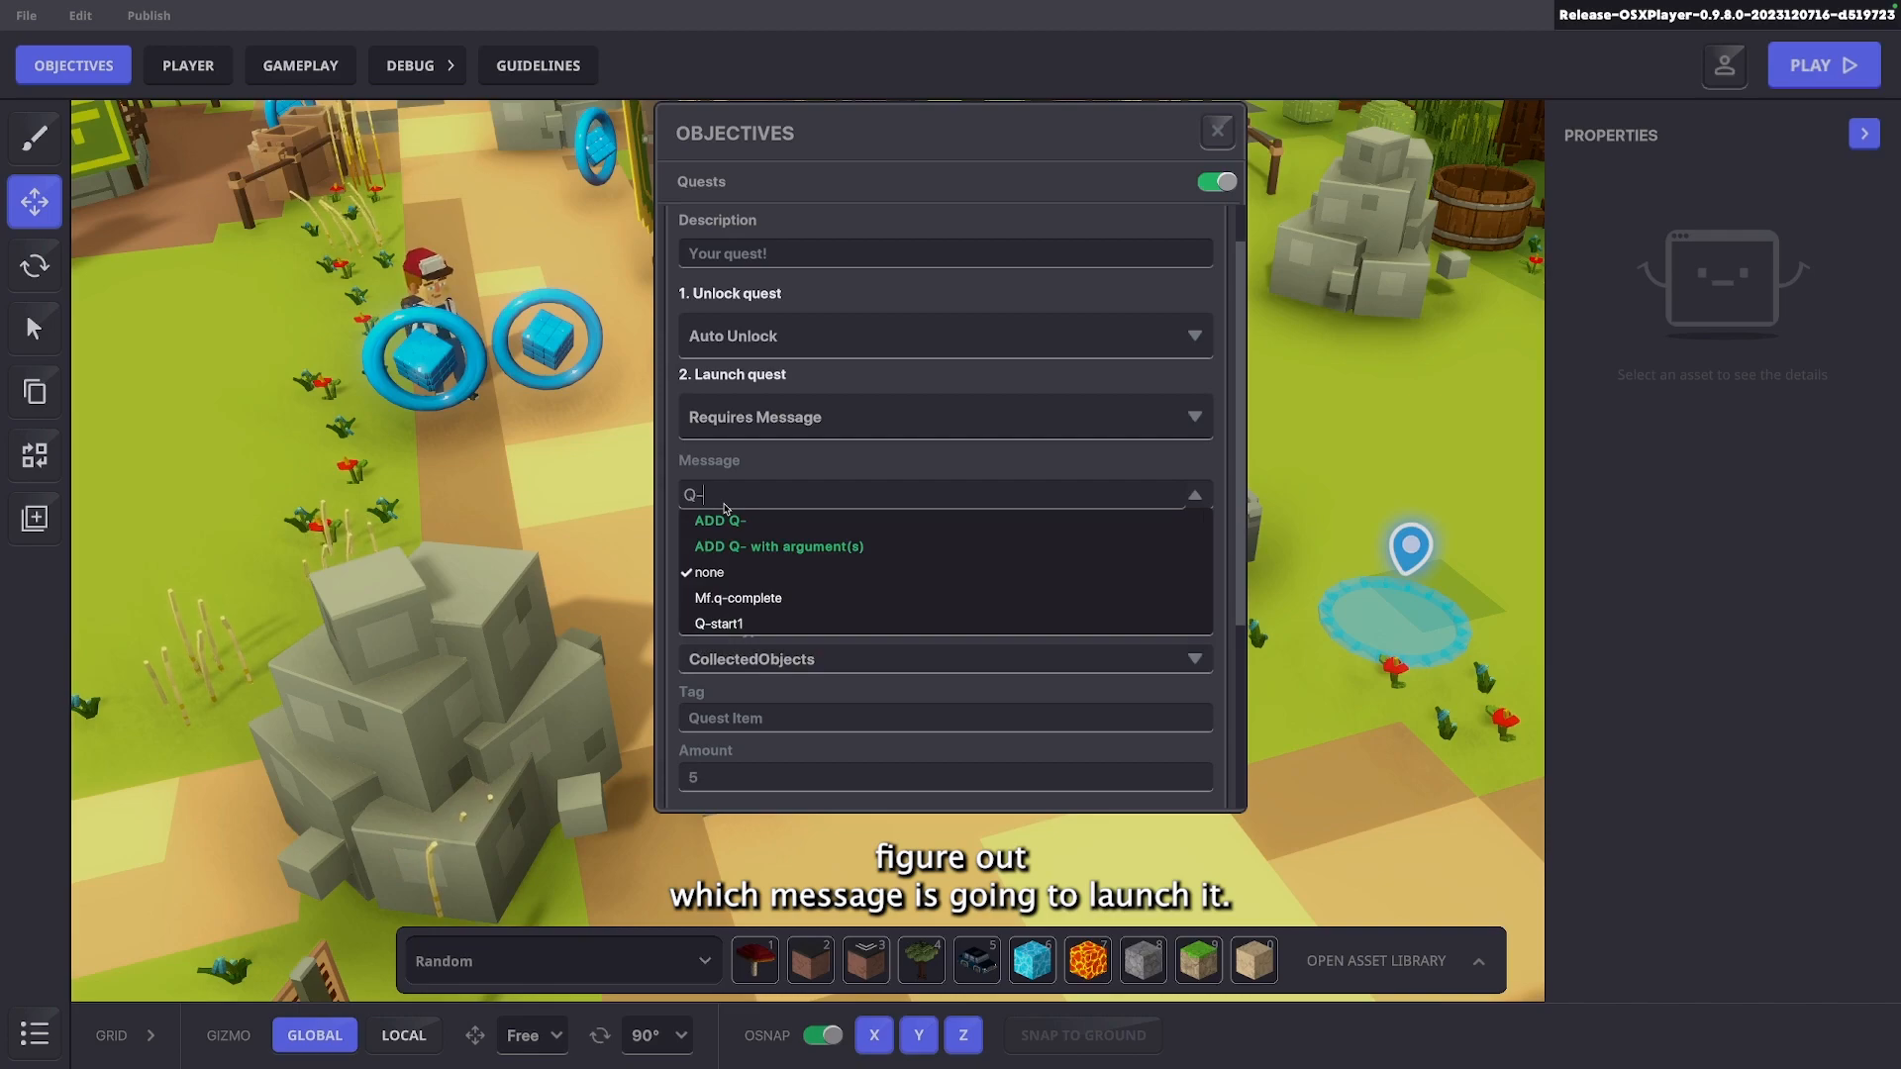
pyautogui.click(717, 624)
pyautogui.scroll(-2, 865, 475)
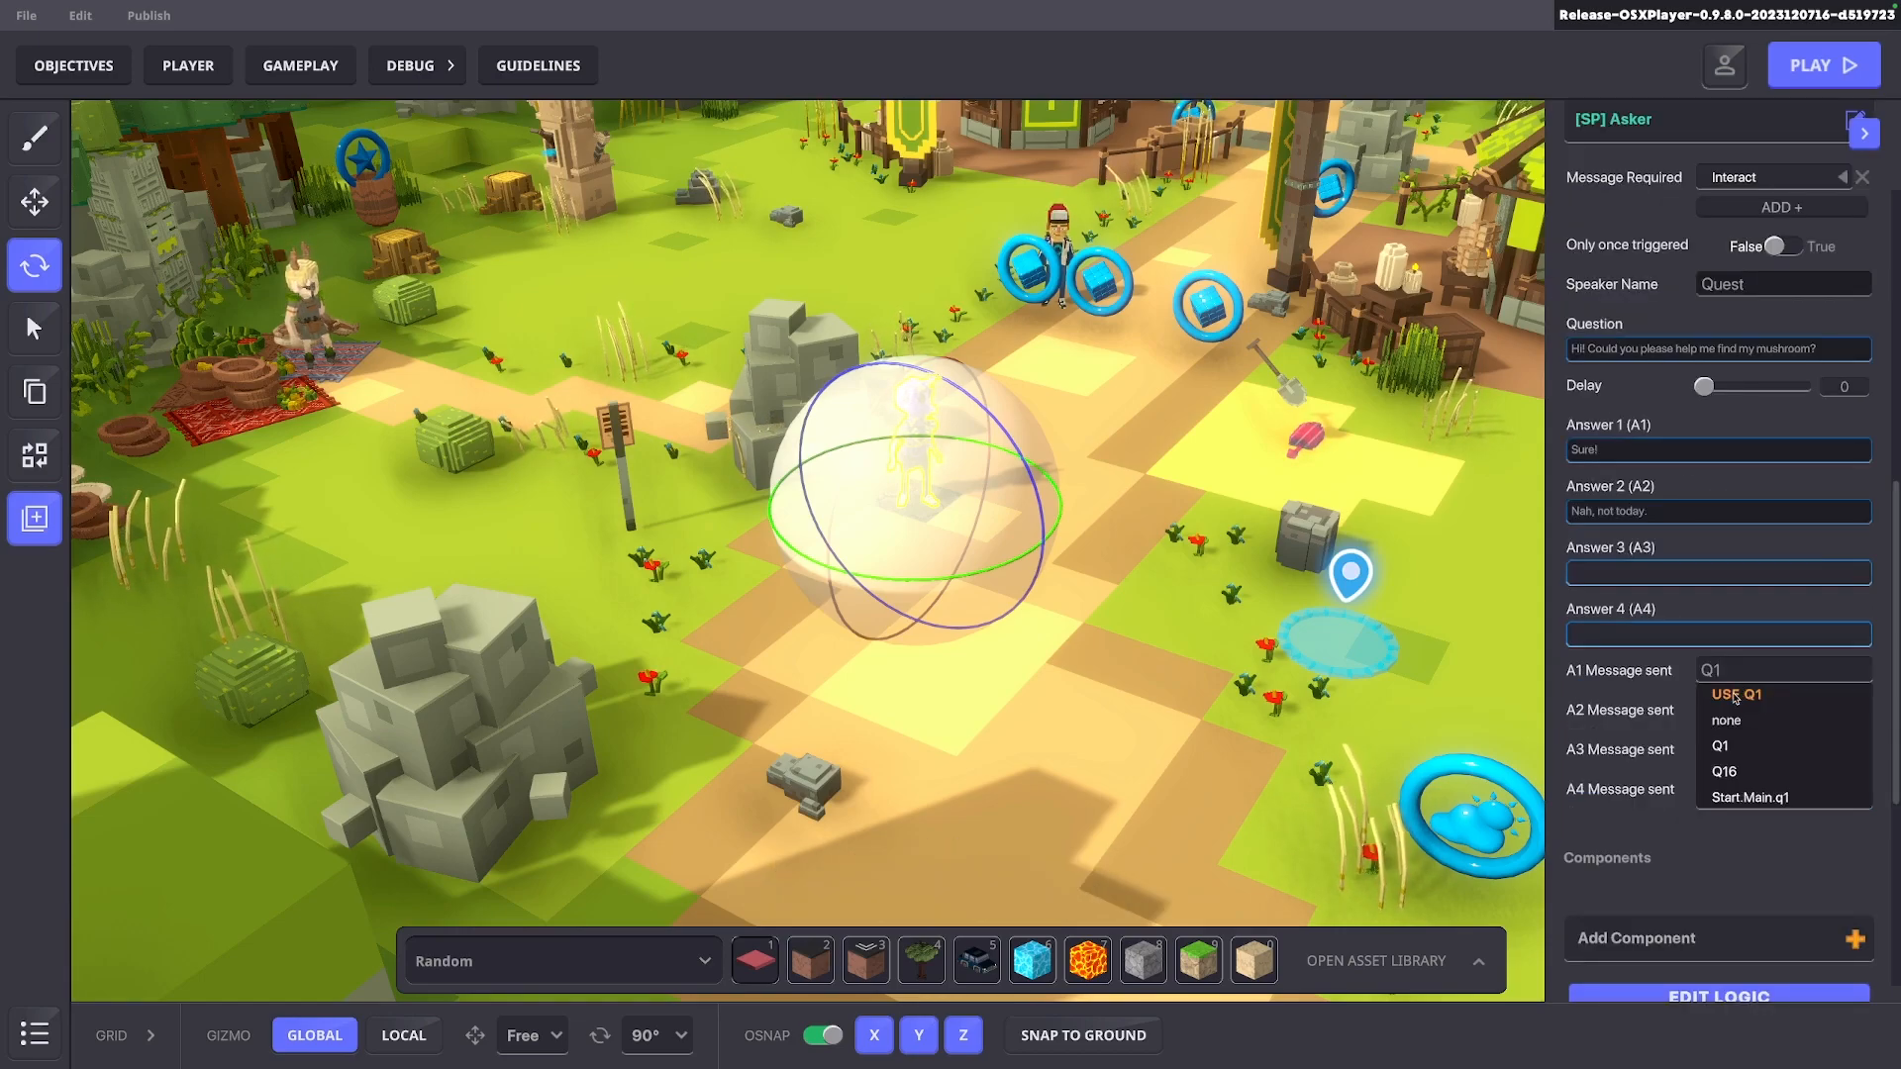
# Set the Asker's A1 message sent to Q-start1 so the "Sure!" answer launches the quest
pyautogui.press('BackSpace')
pyautogui.write('-start1')
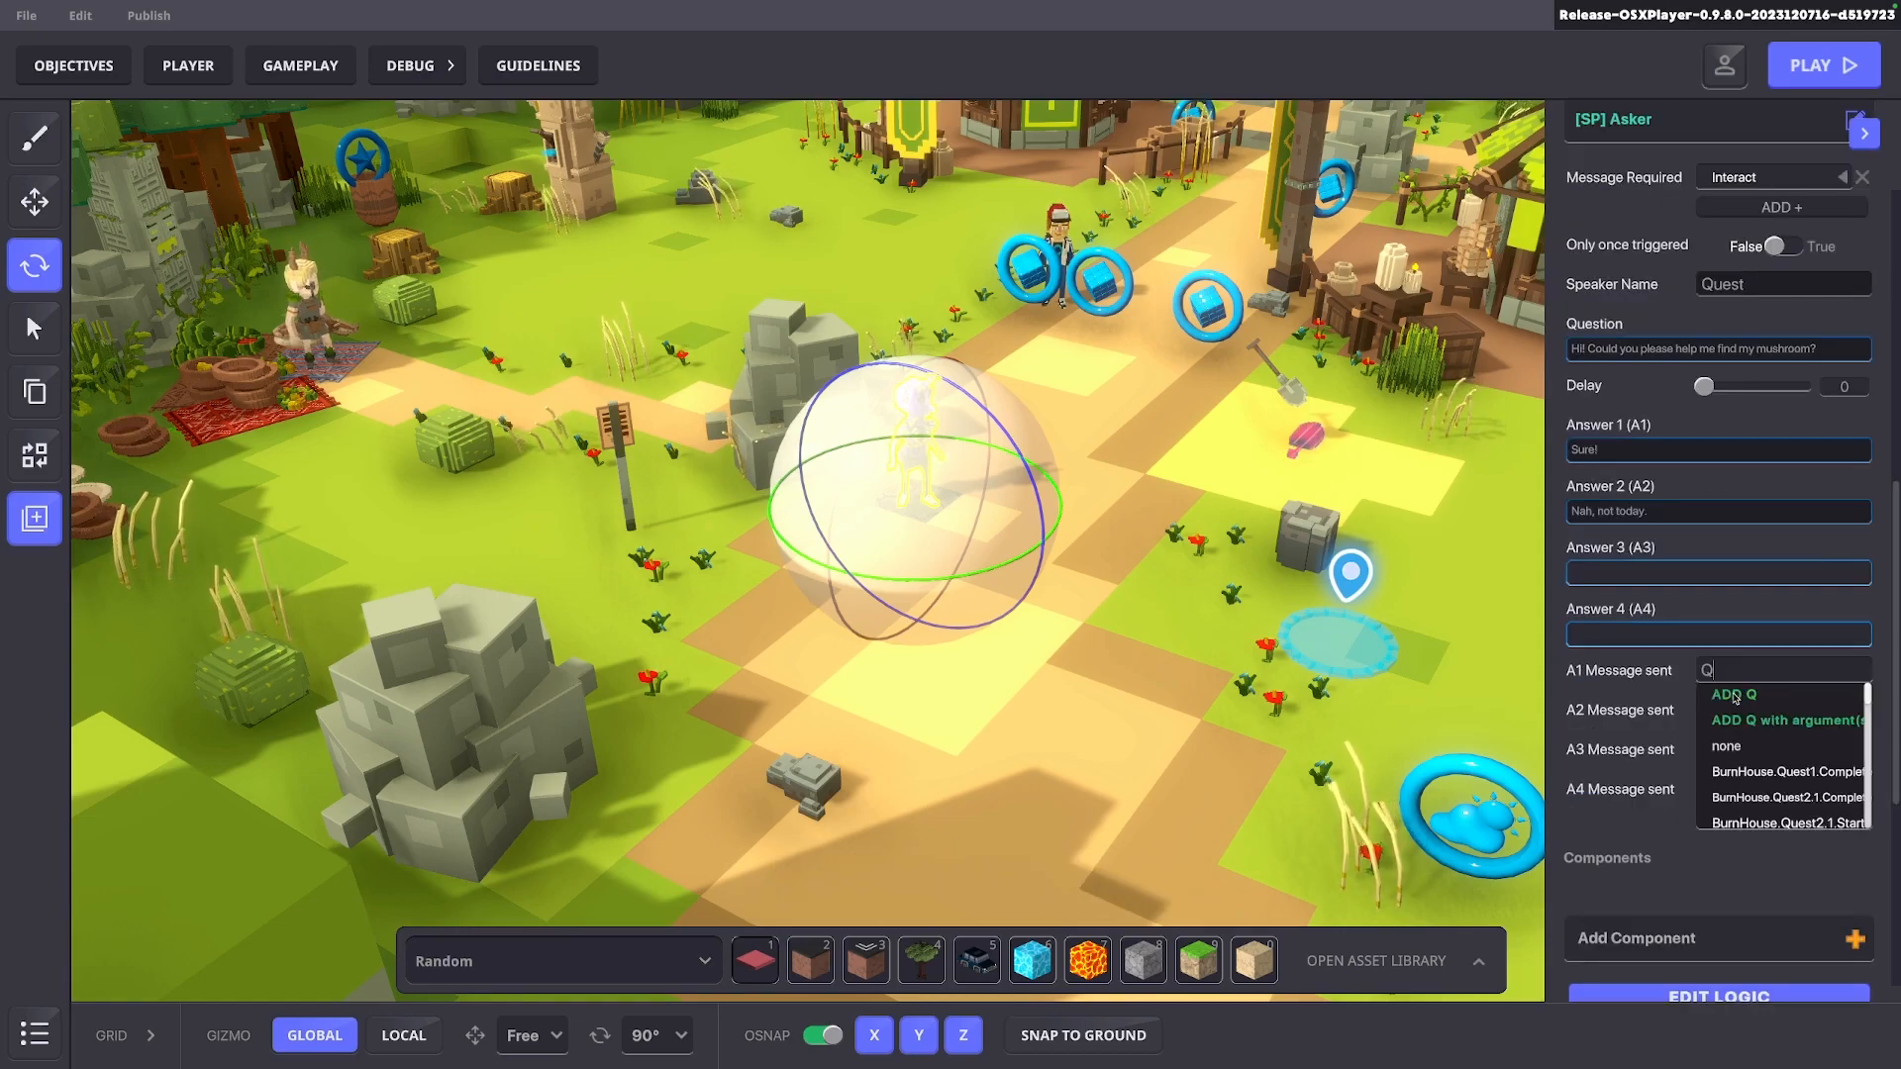
pyautogui.click(1736, 696)
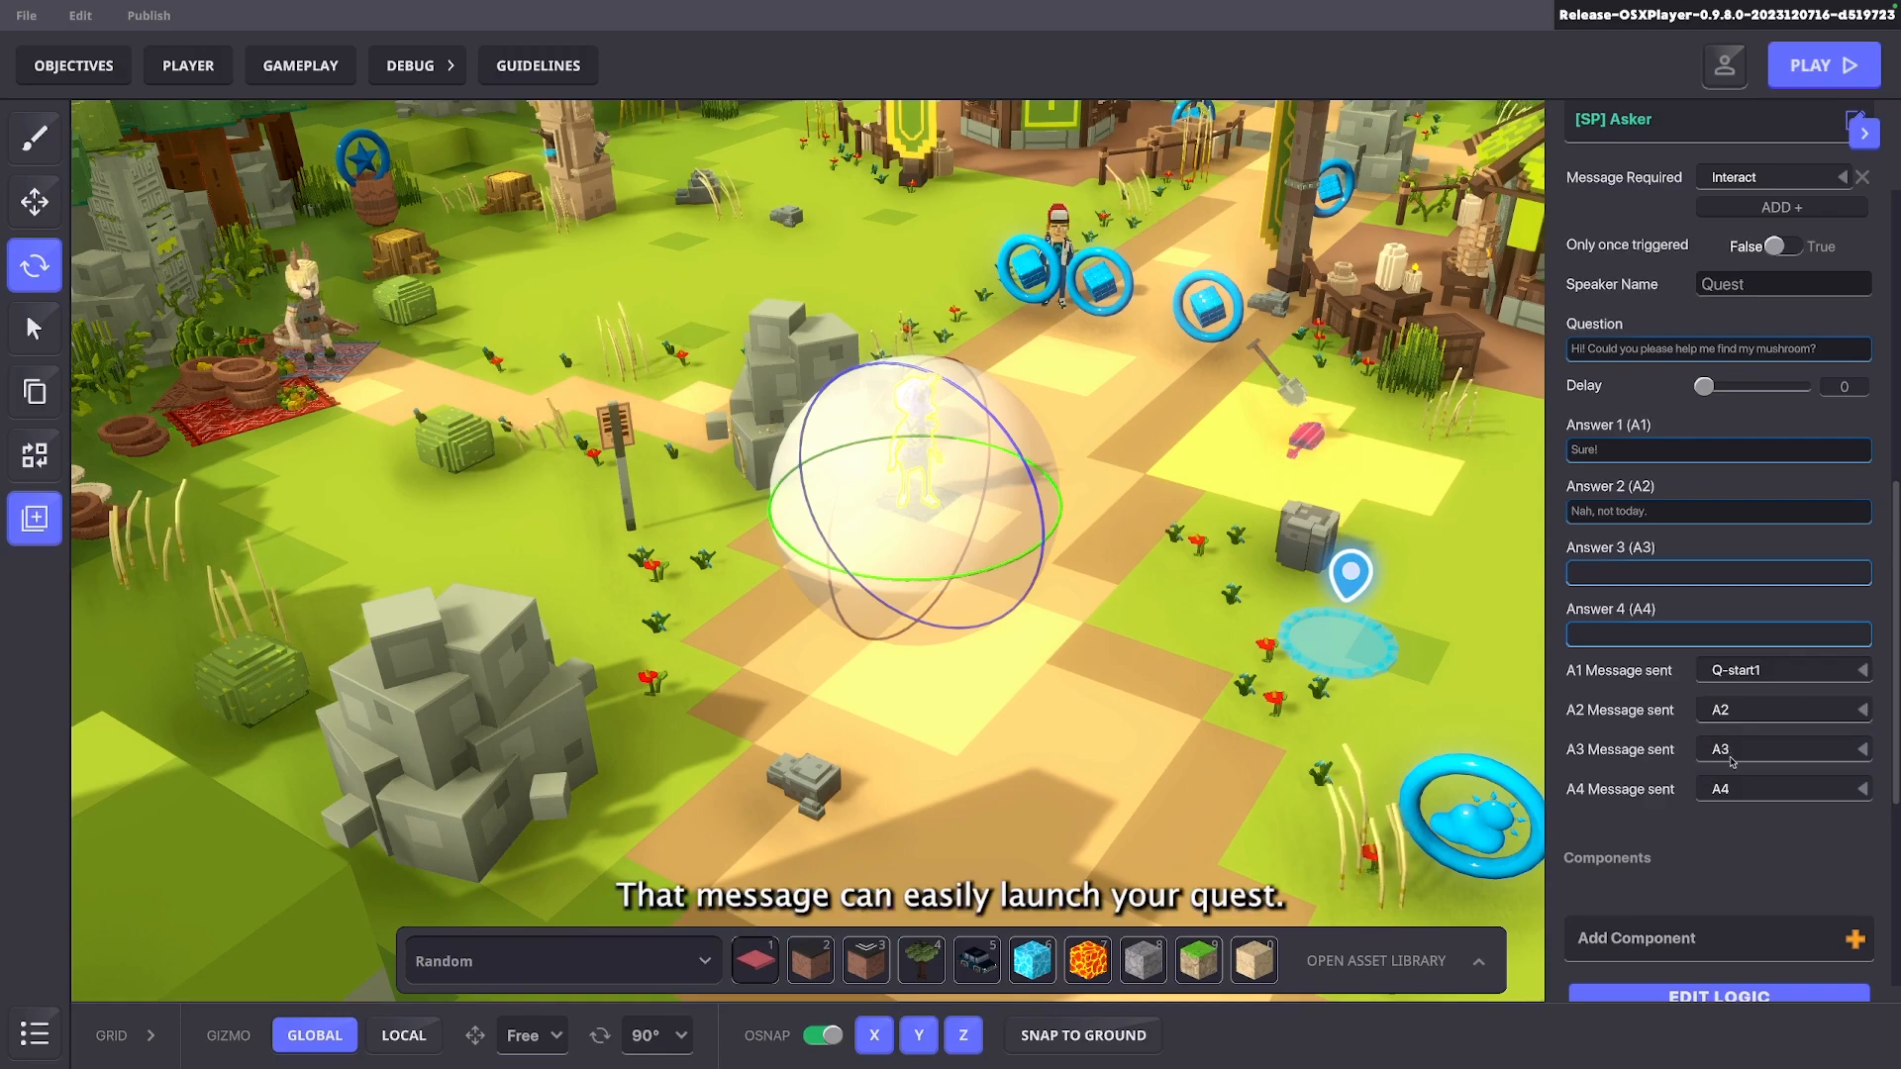
pyautogui.click(1733, 709)
pyautogui.click(1735, 763)
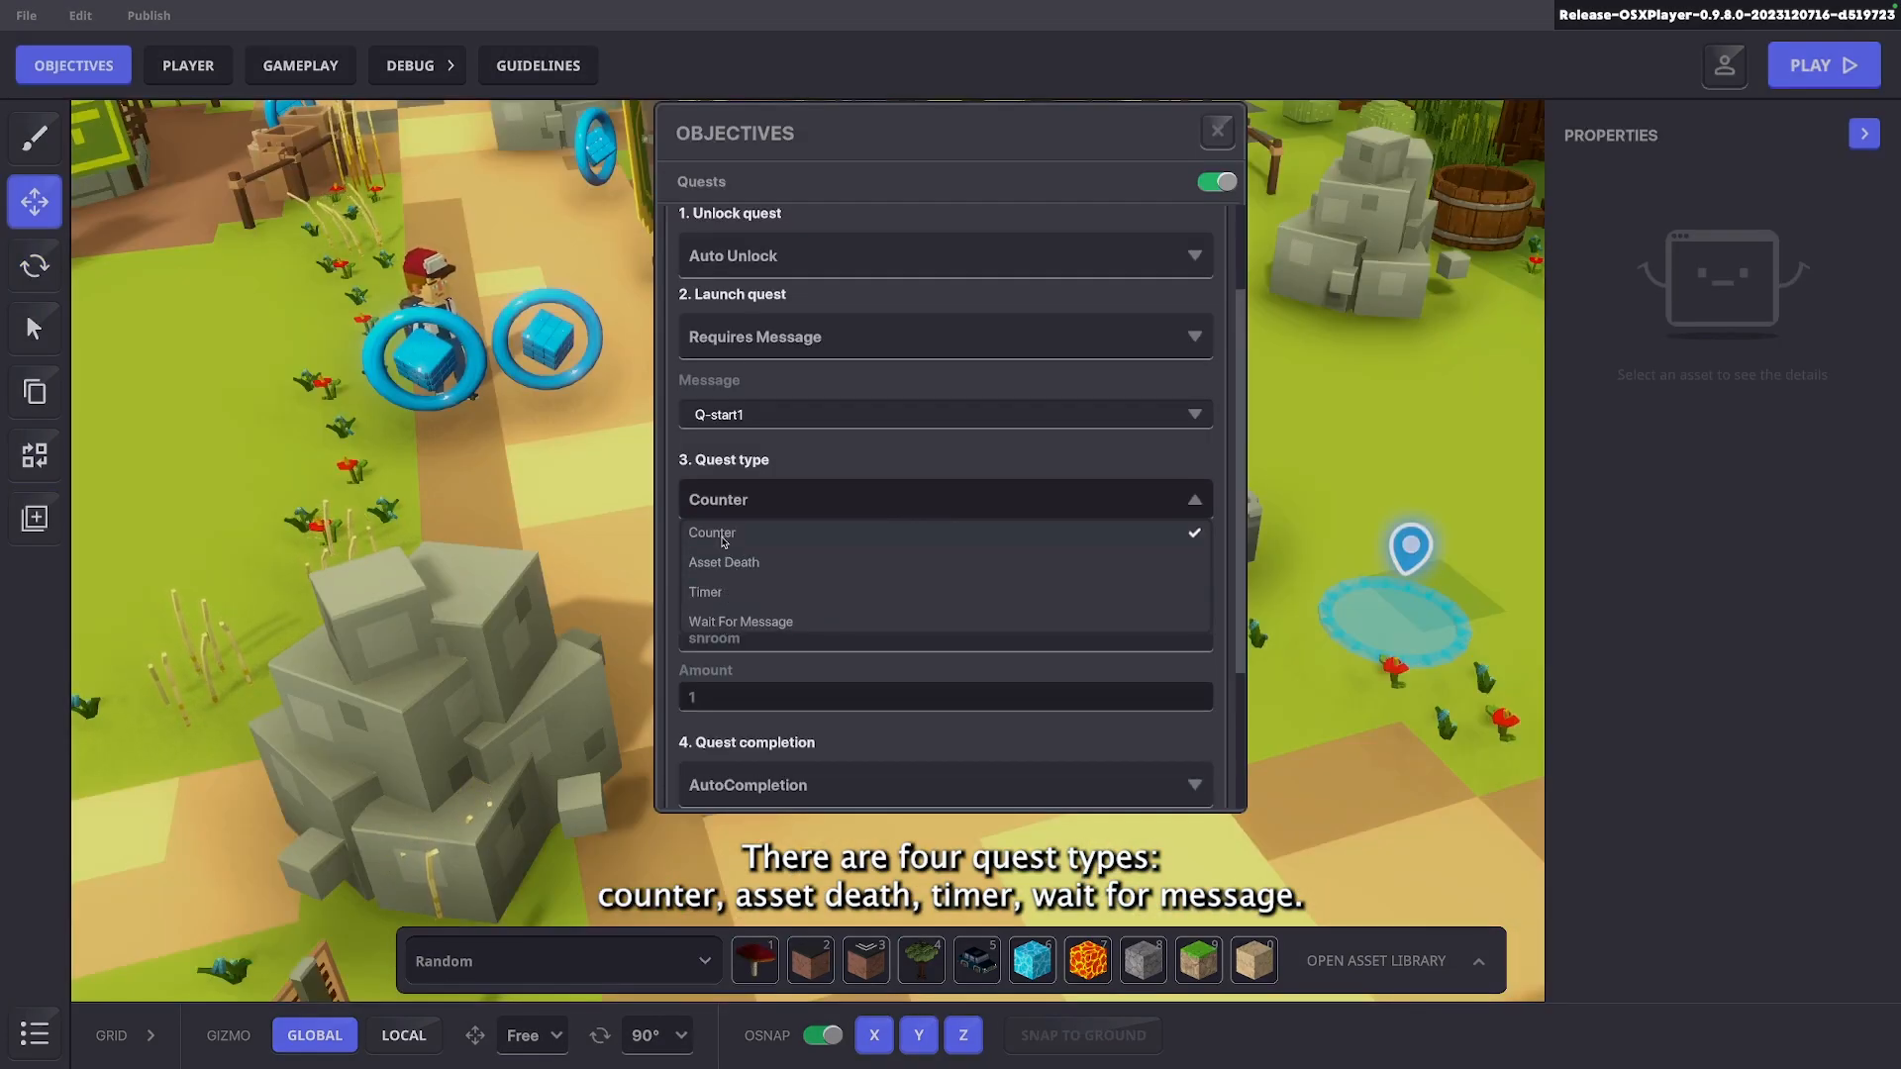
# Review the quest type options, keep Counter, and choose CollectedObjects as the counter type
pyautogui.click(697, 503)
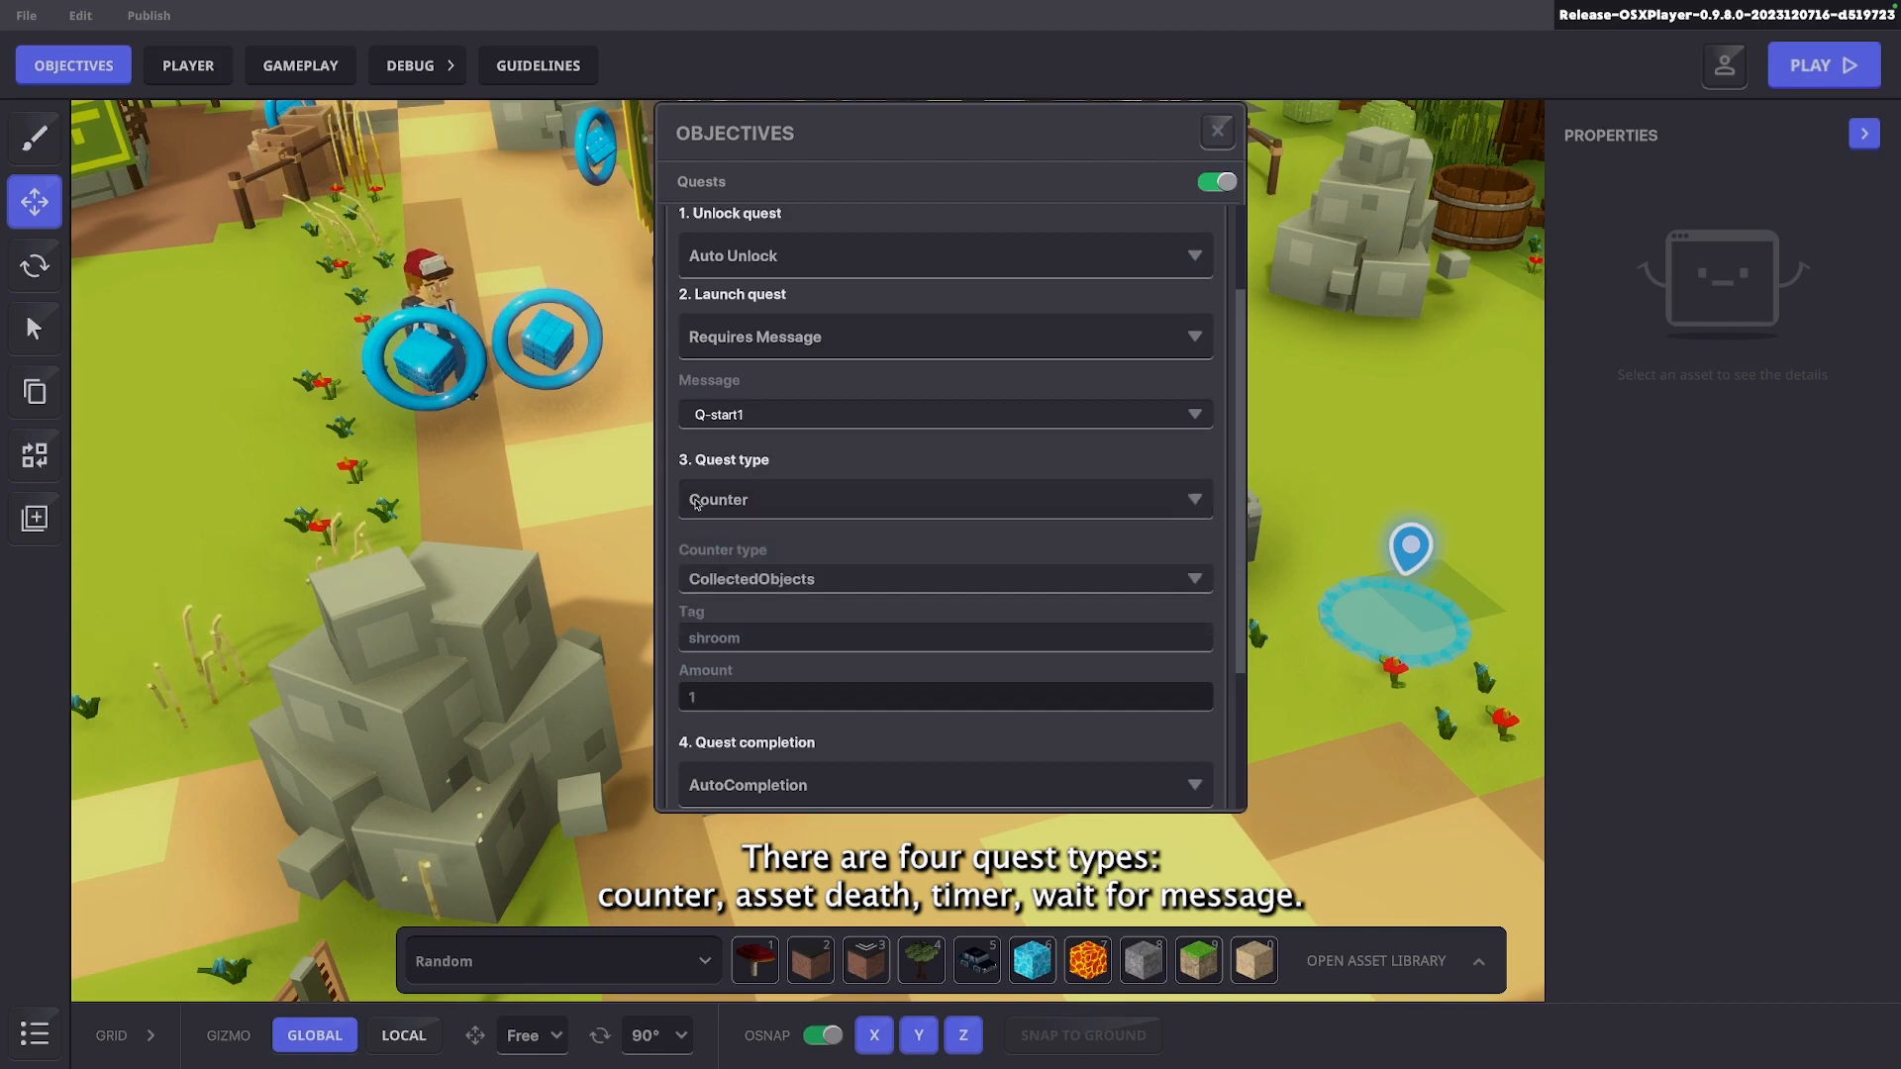
pyautogui.click(761, 505)
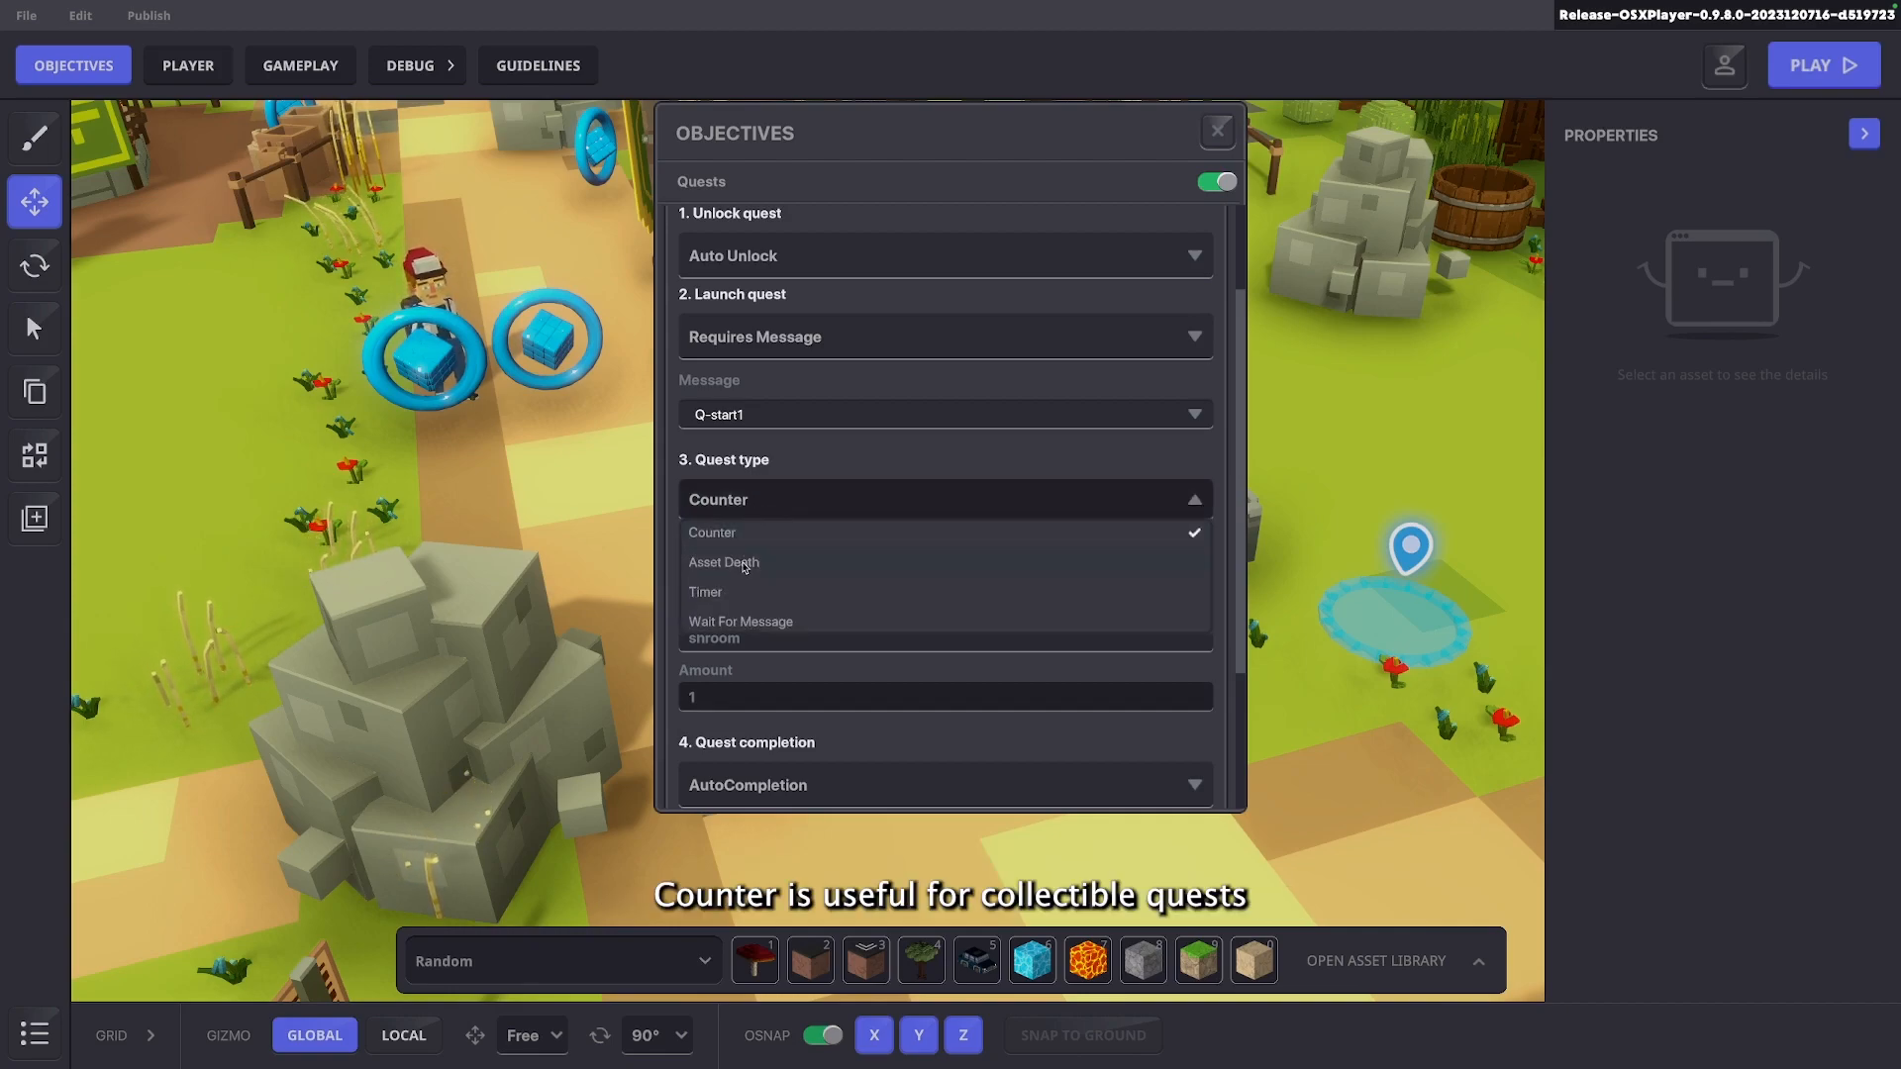
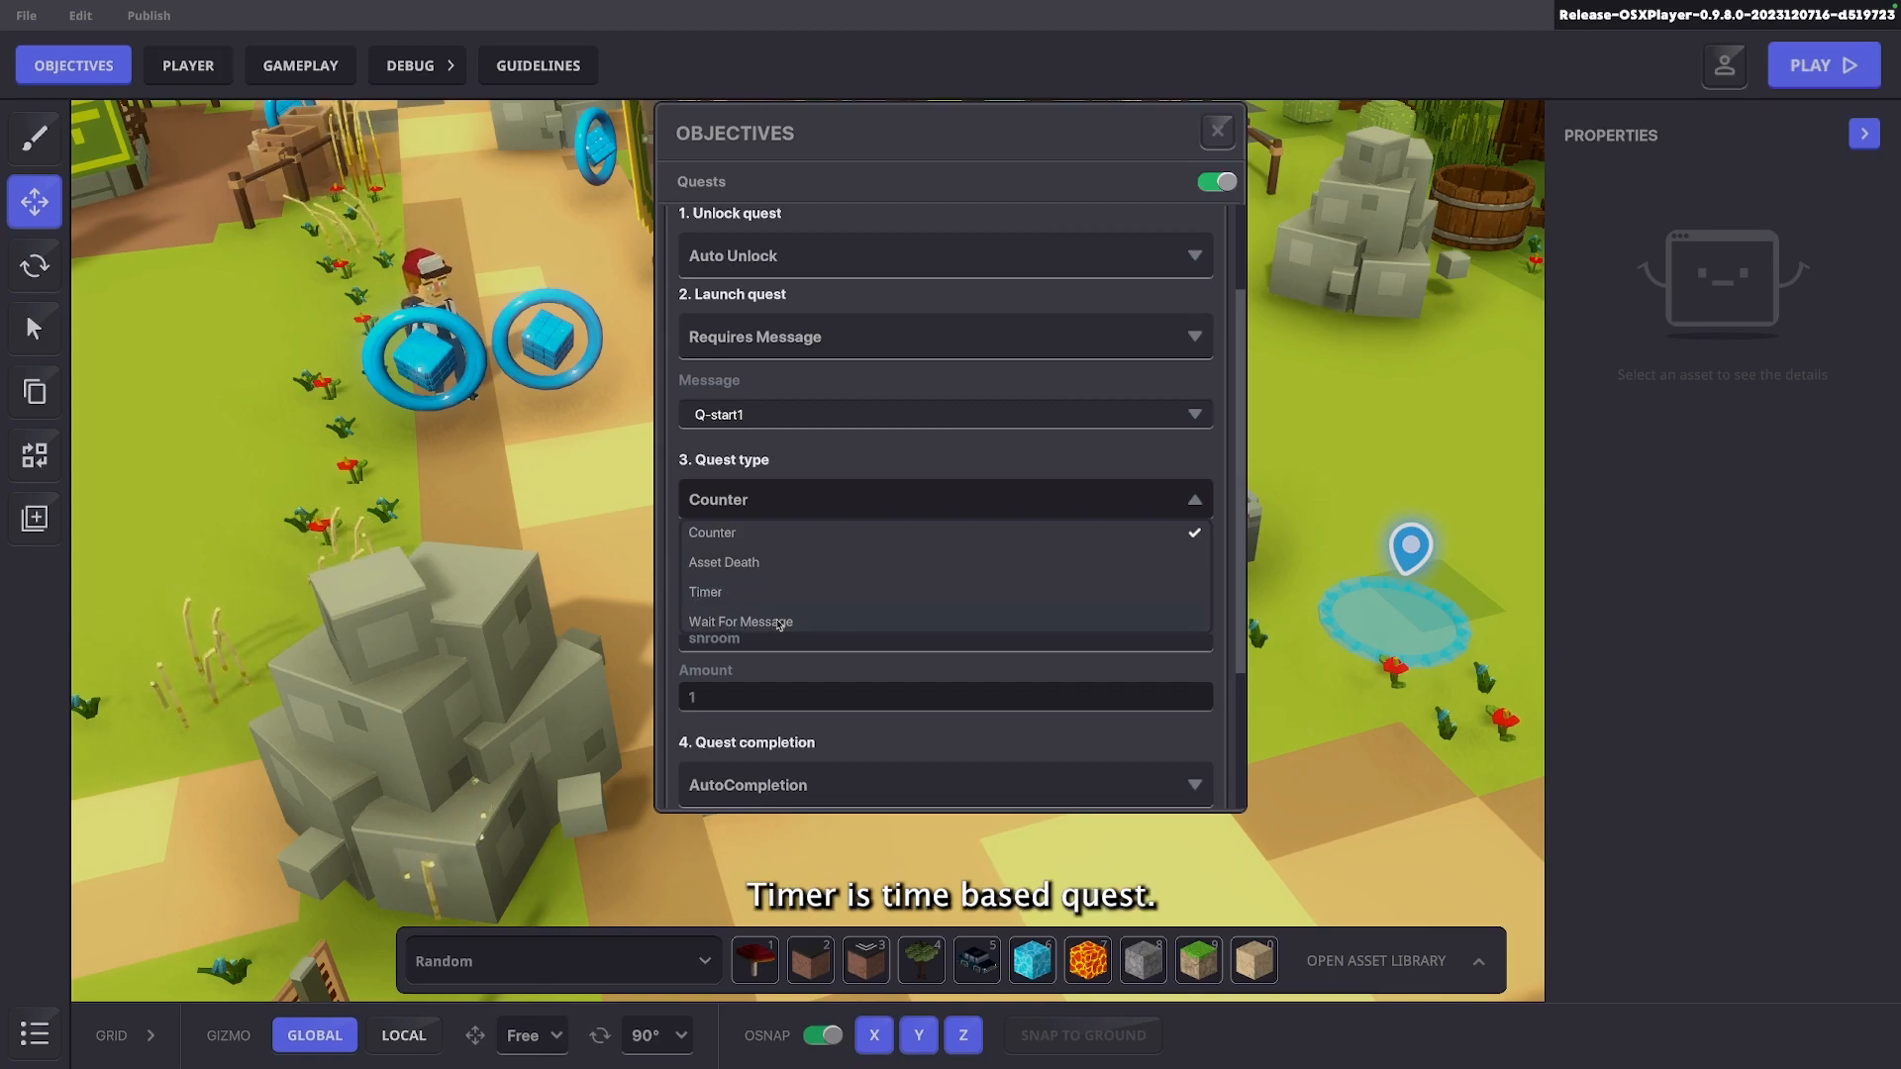
pyautogui.click(738, 501)
pyautogui.click(749, 586)
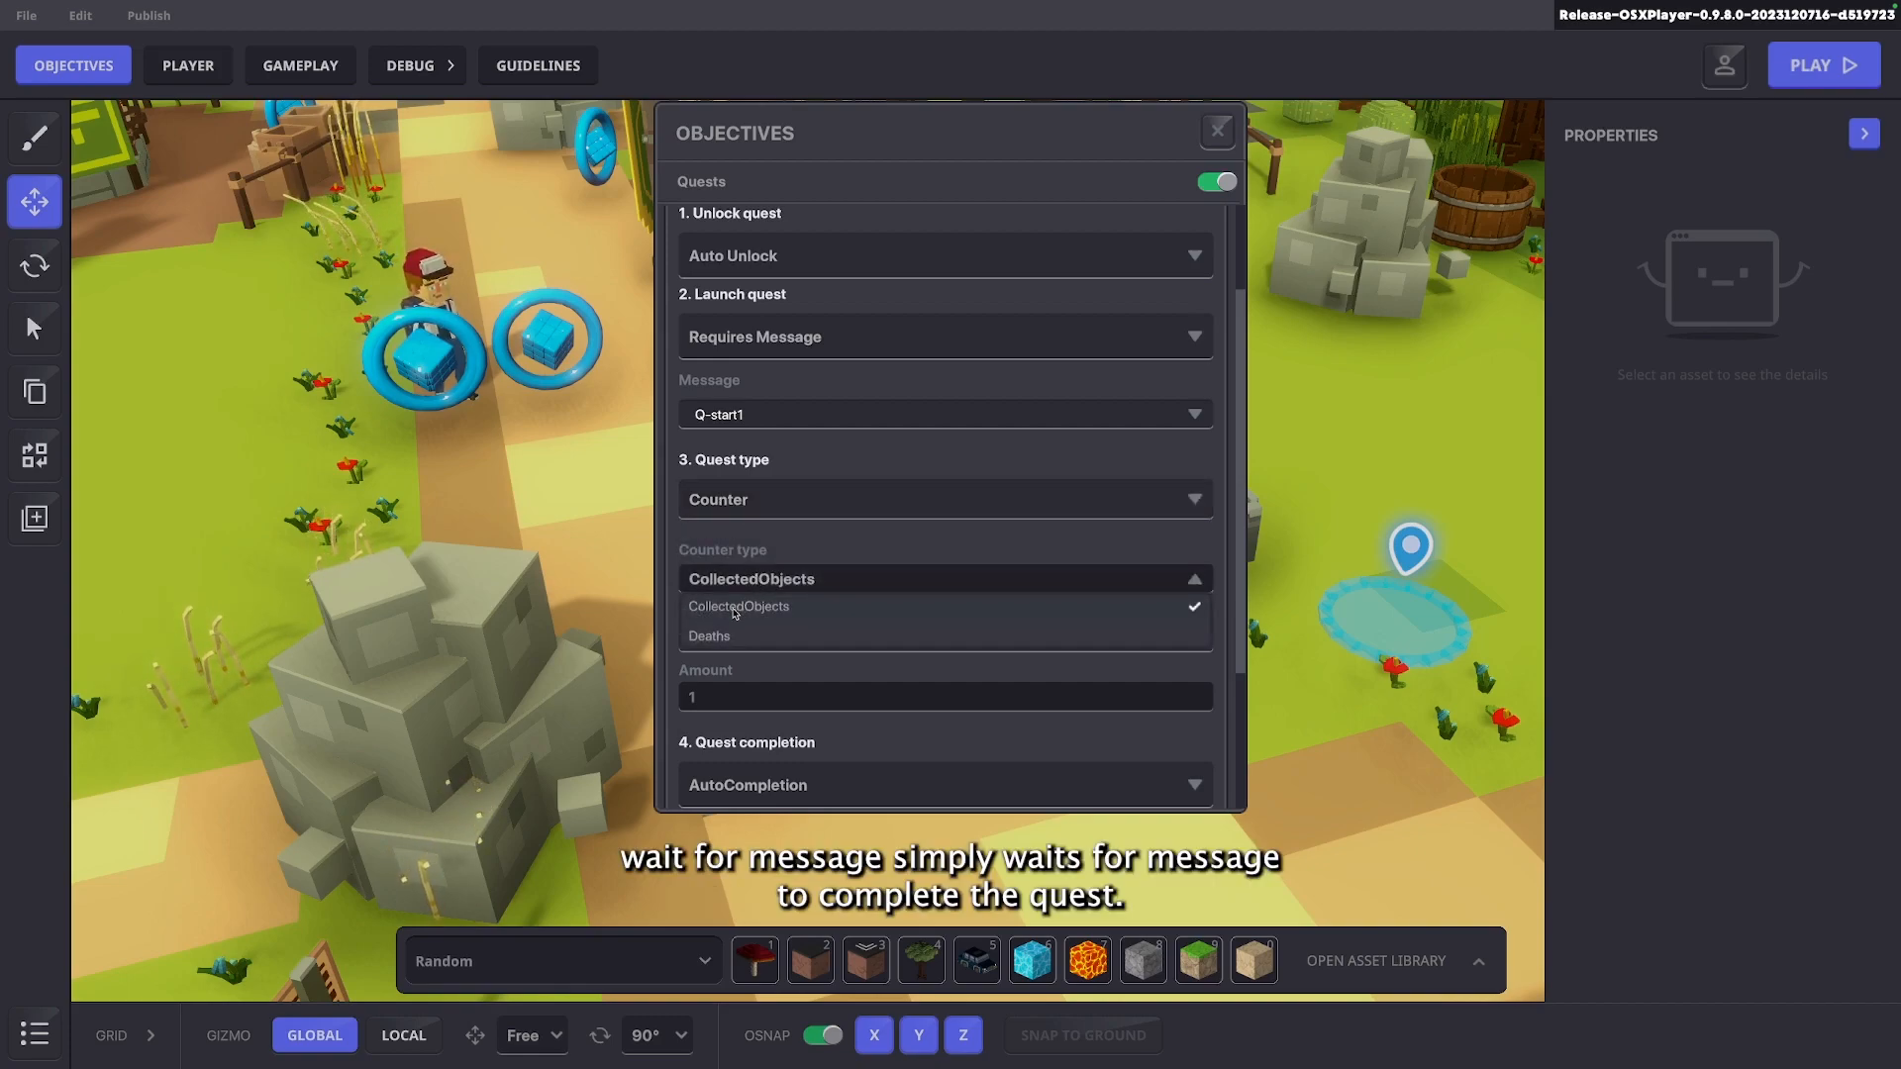
pyautogui.click(735, 611)
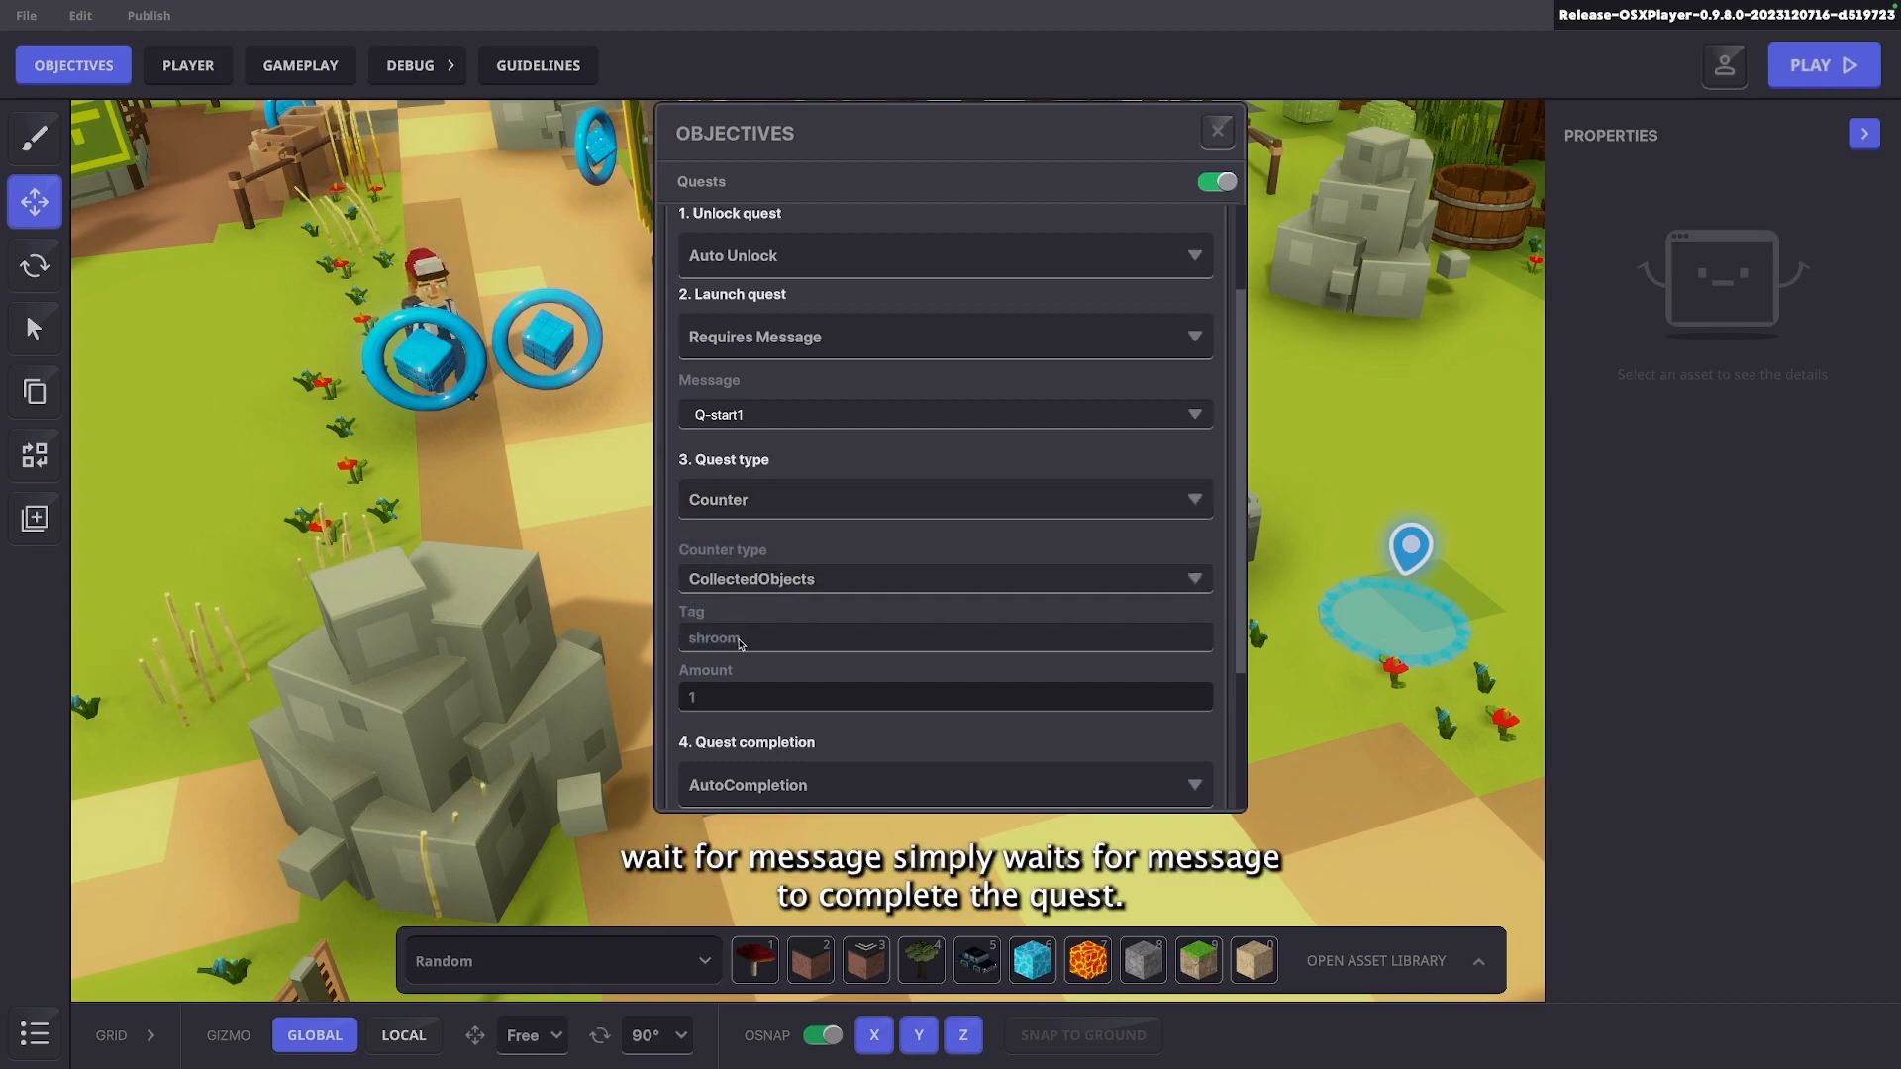
# Set the quest counter's tag to shroom with an amount of 1
pyautogui.click(738, 643)
pyautogui.write('shroom')
pyautogui.click(709, 705)
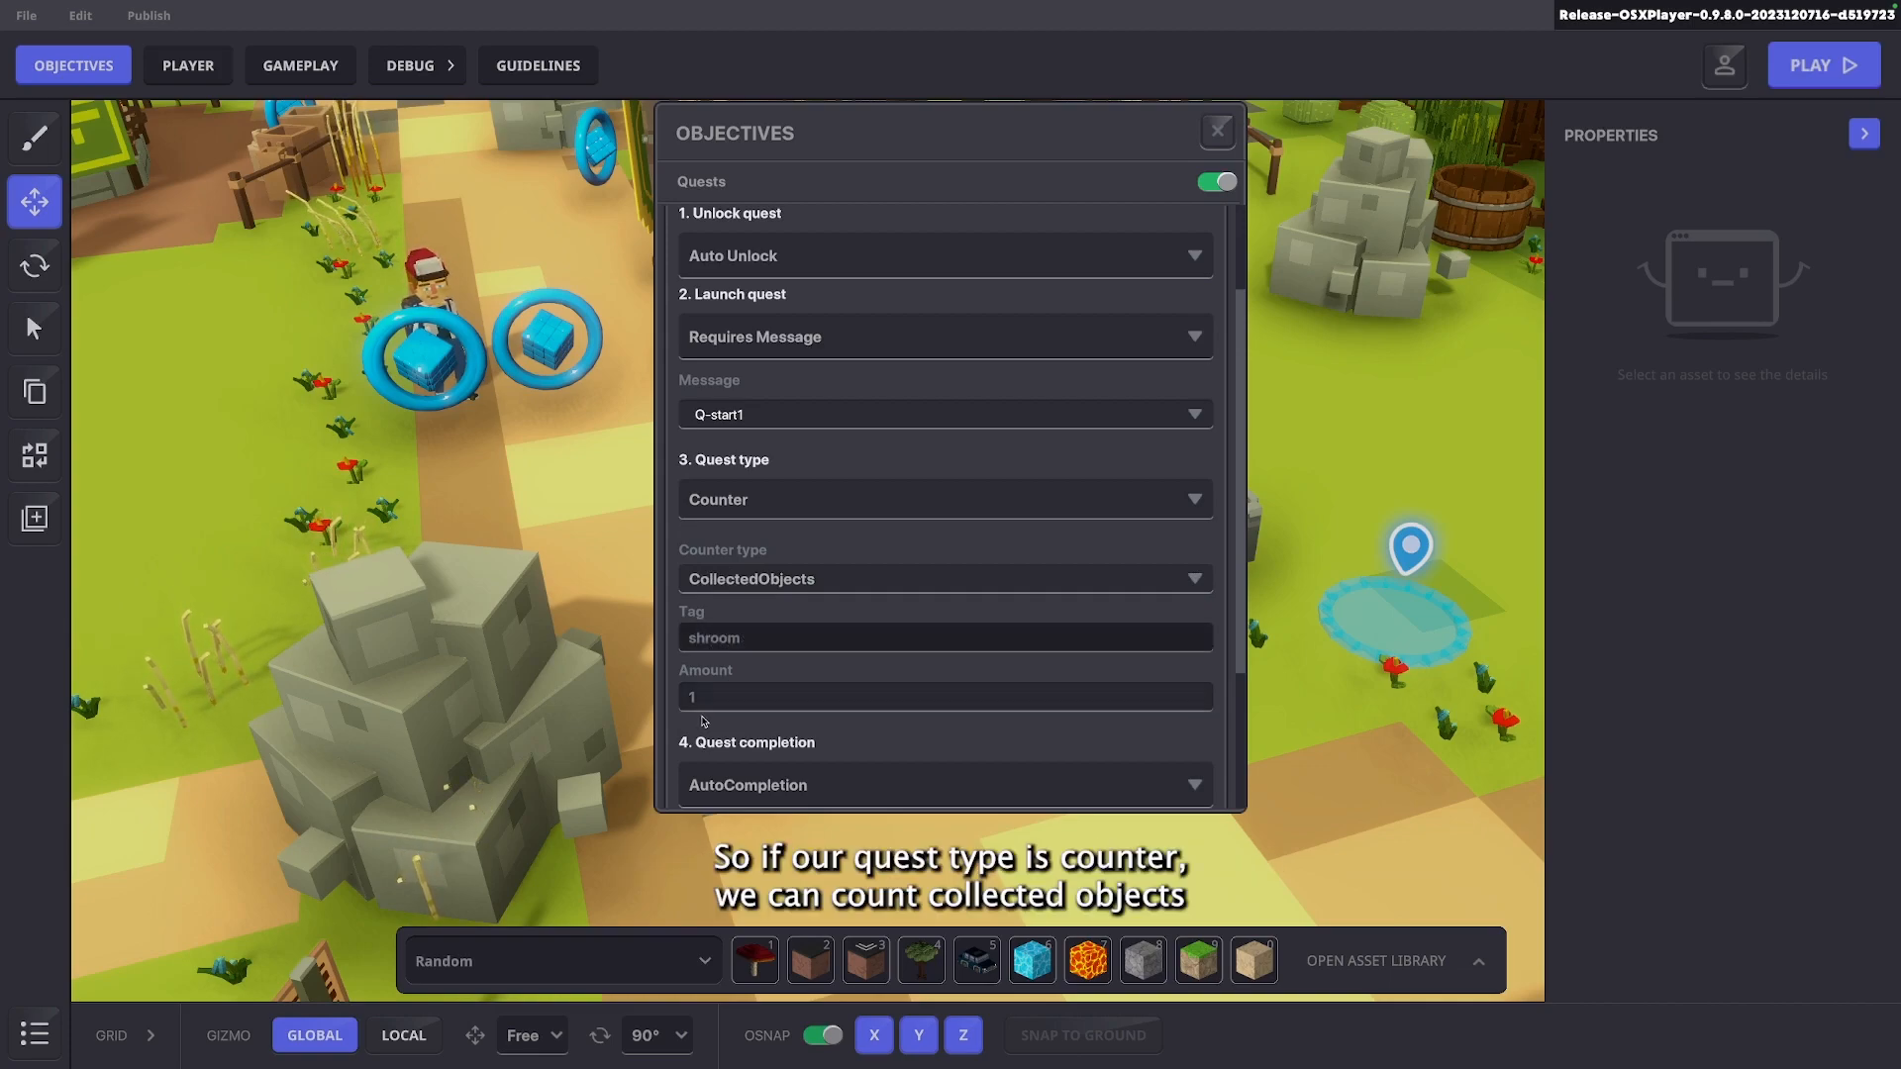
pyautogui.scroll(-1, 709, 705)
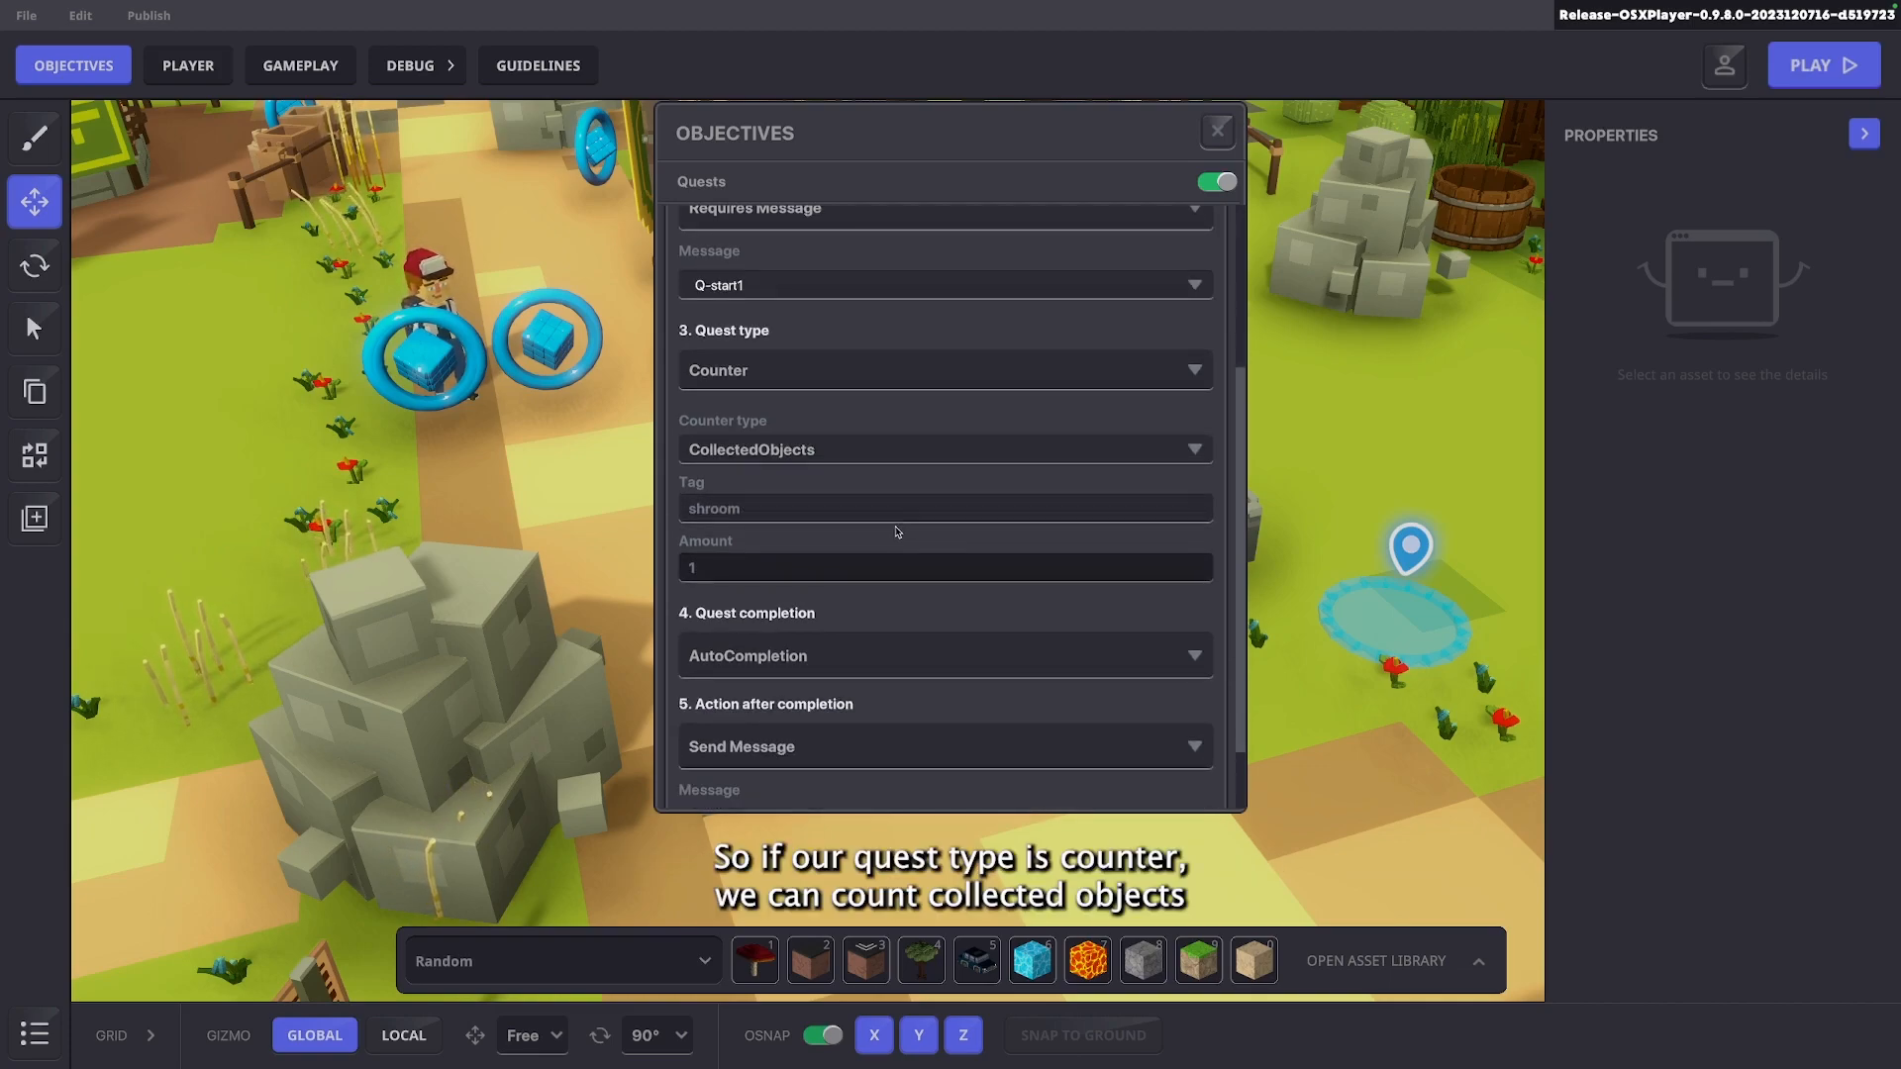
pyautogui.scroll(-1, 879, 532)
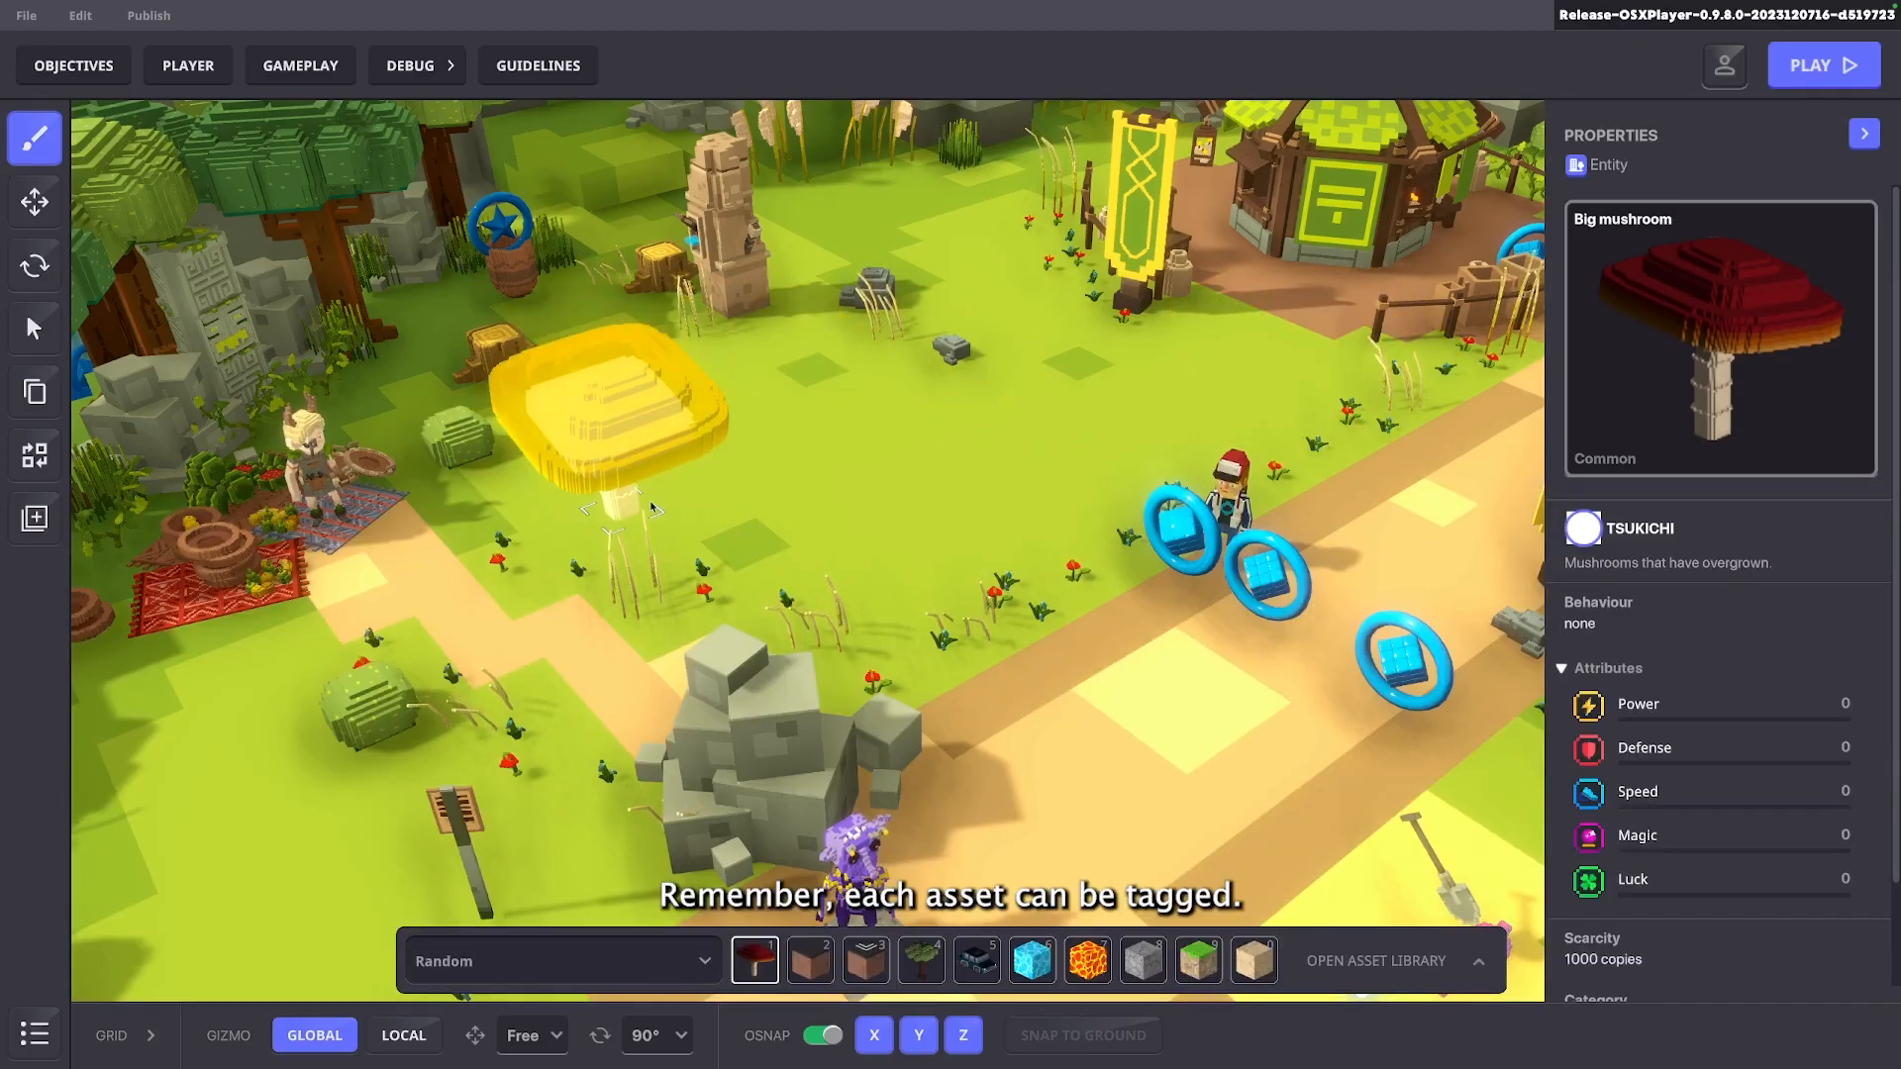
# Place the Big mushroom on the grass beside the path and tag it shroom
pyautogui.click(651, 508)
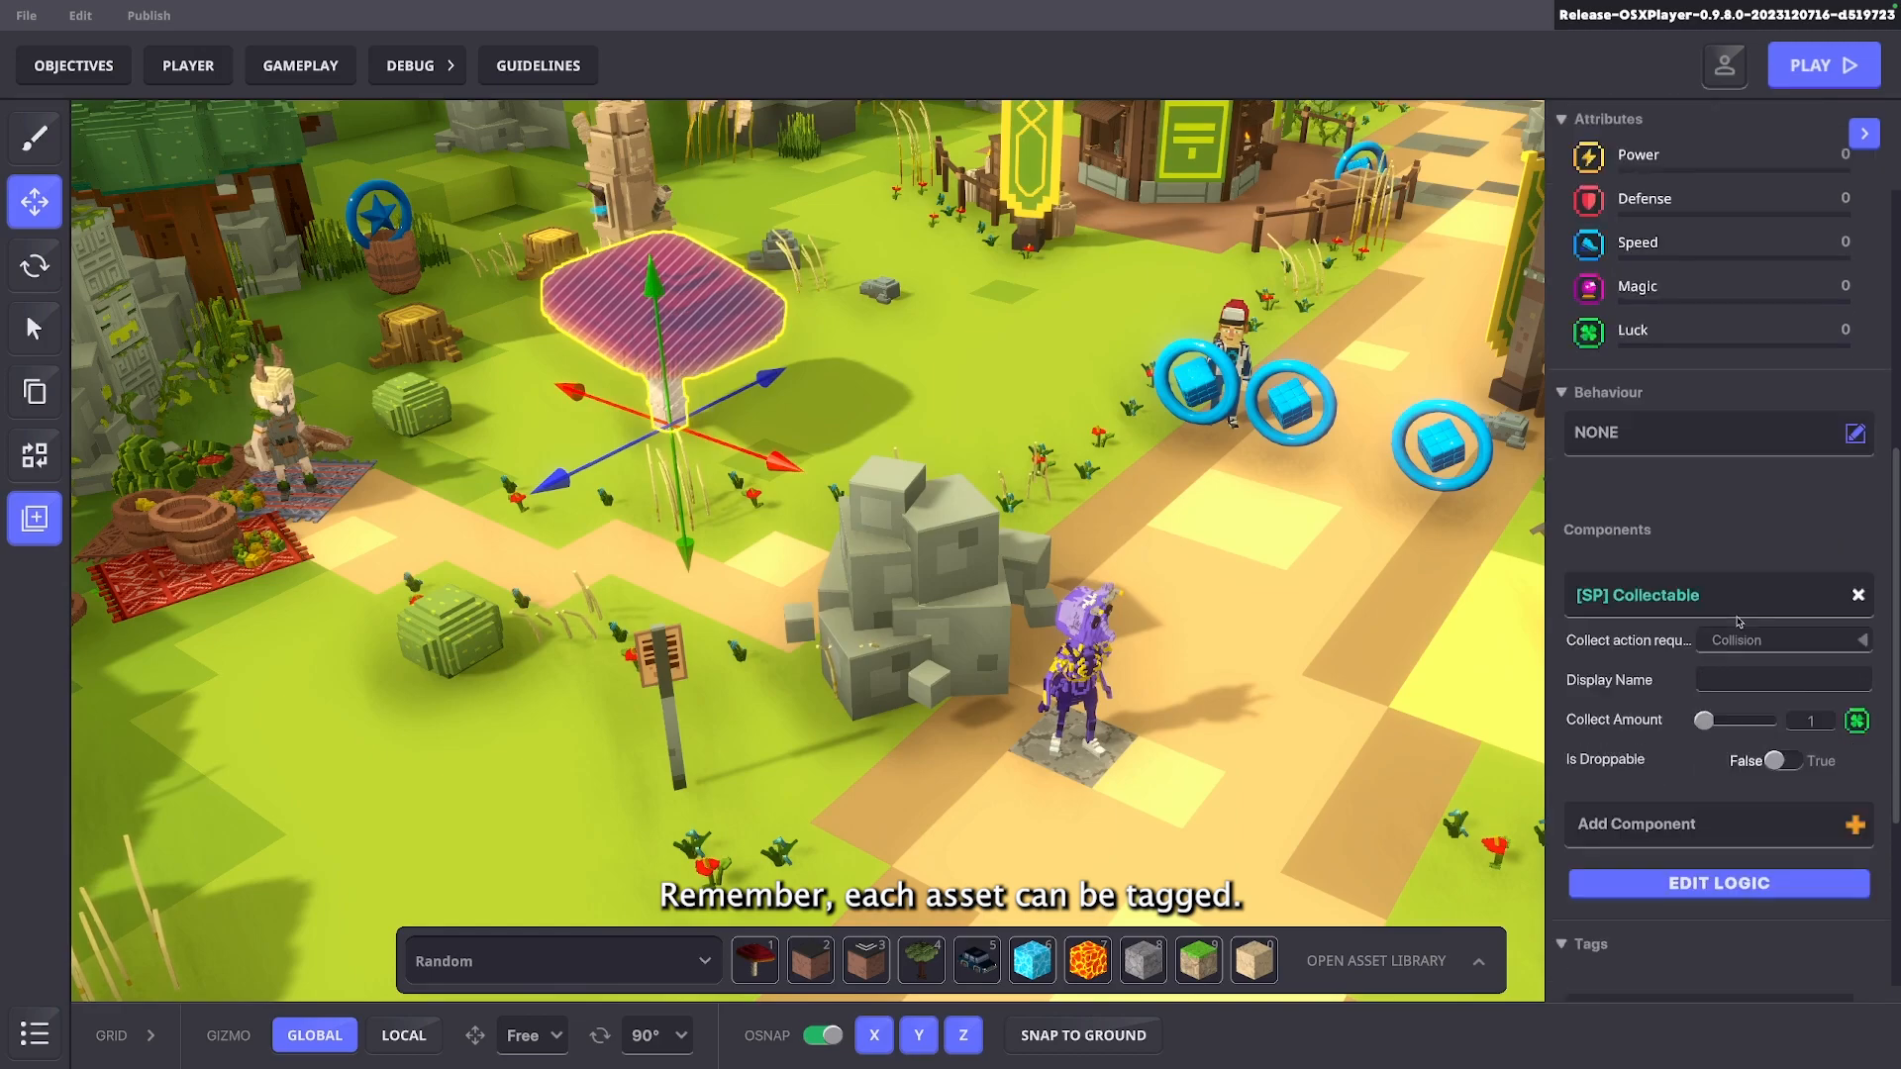
pyautogui.scroll(-3, 1612, 700)
pyautogui.write('shroom')
pyautogui.press('Return')
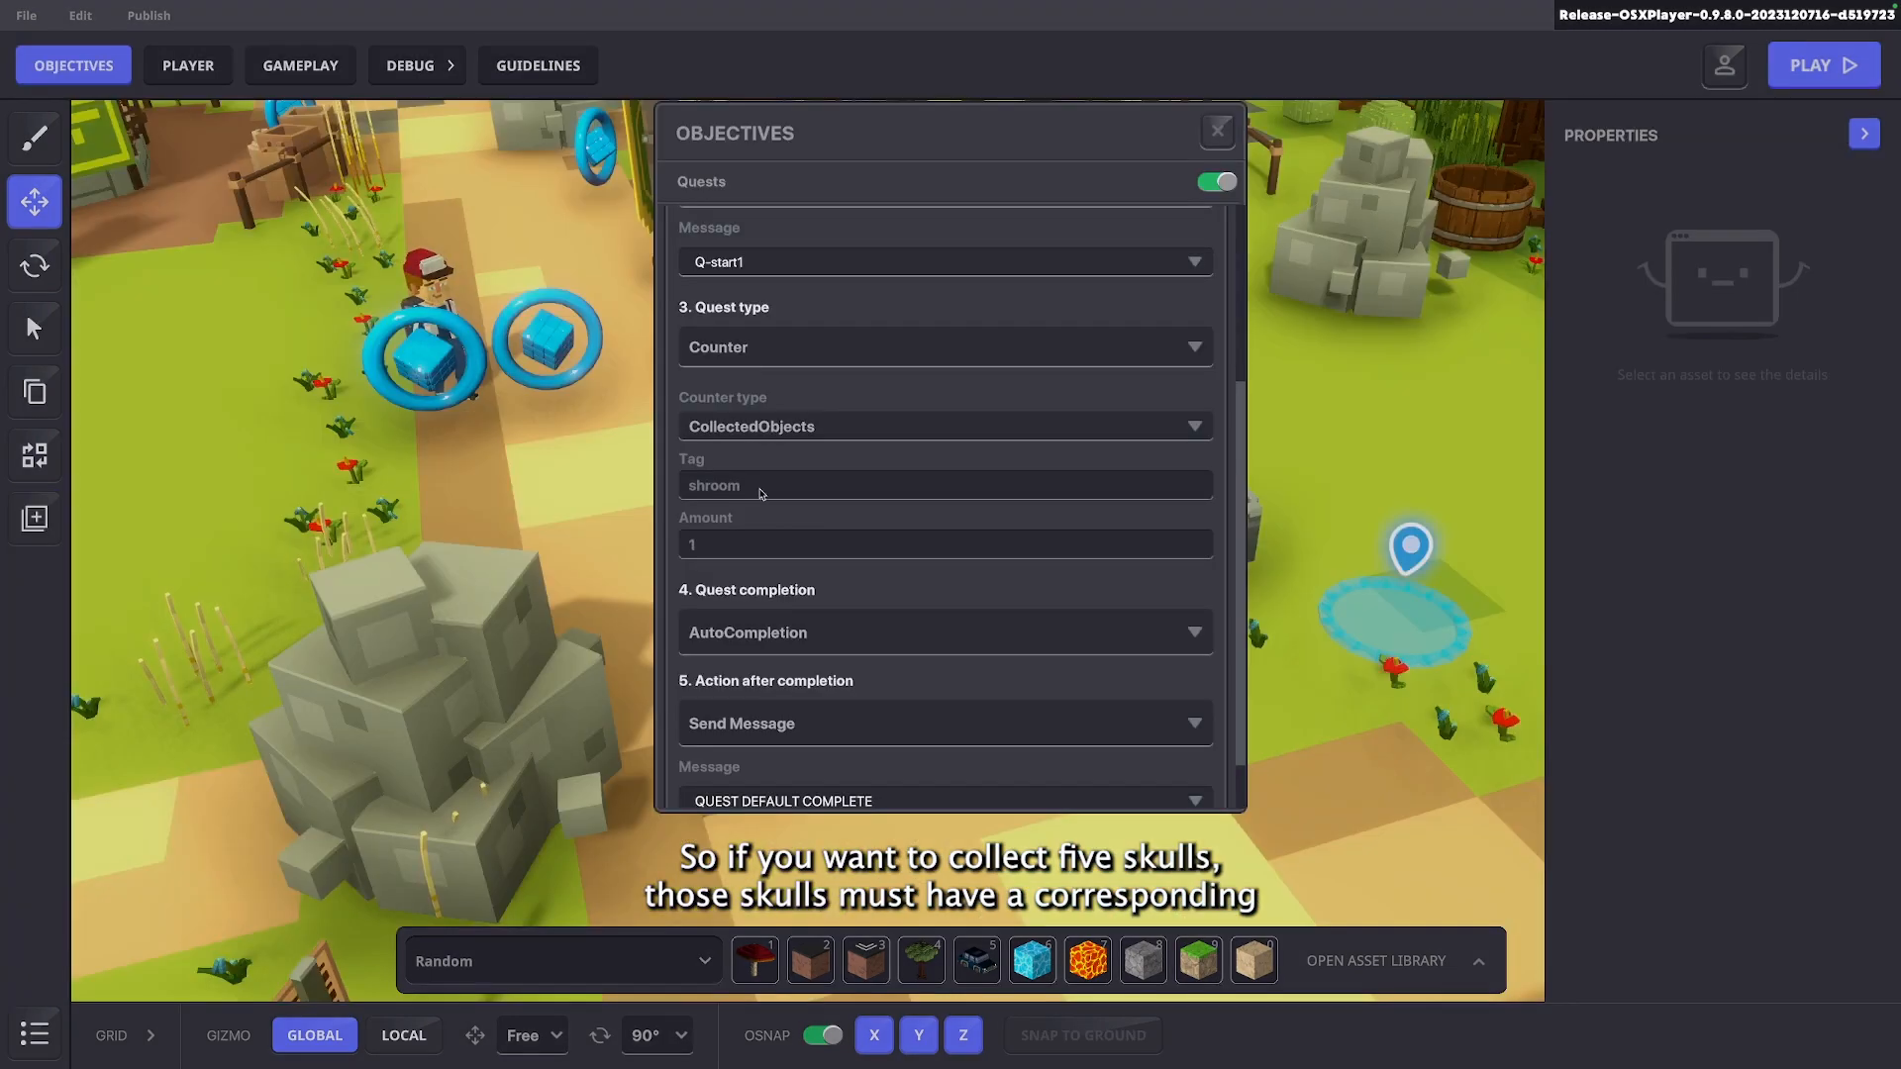
# Try skull as the quest counter's tag and restore the tag to shroom
pyautogui.write('skull')
pyautogui.click(741, 540)
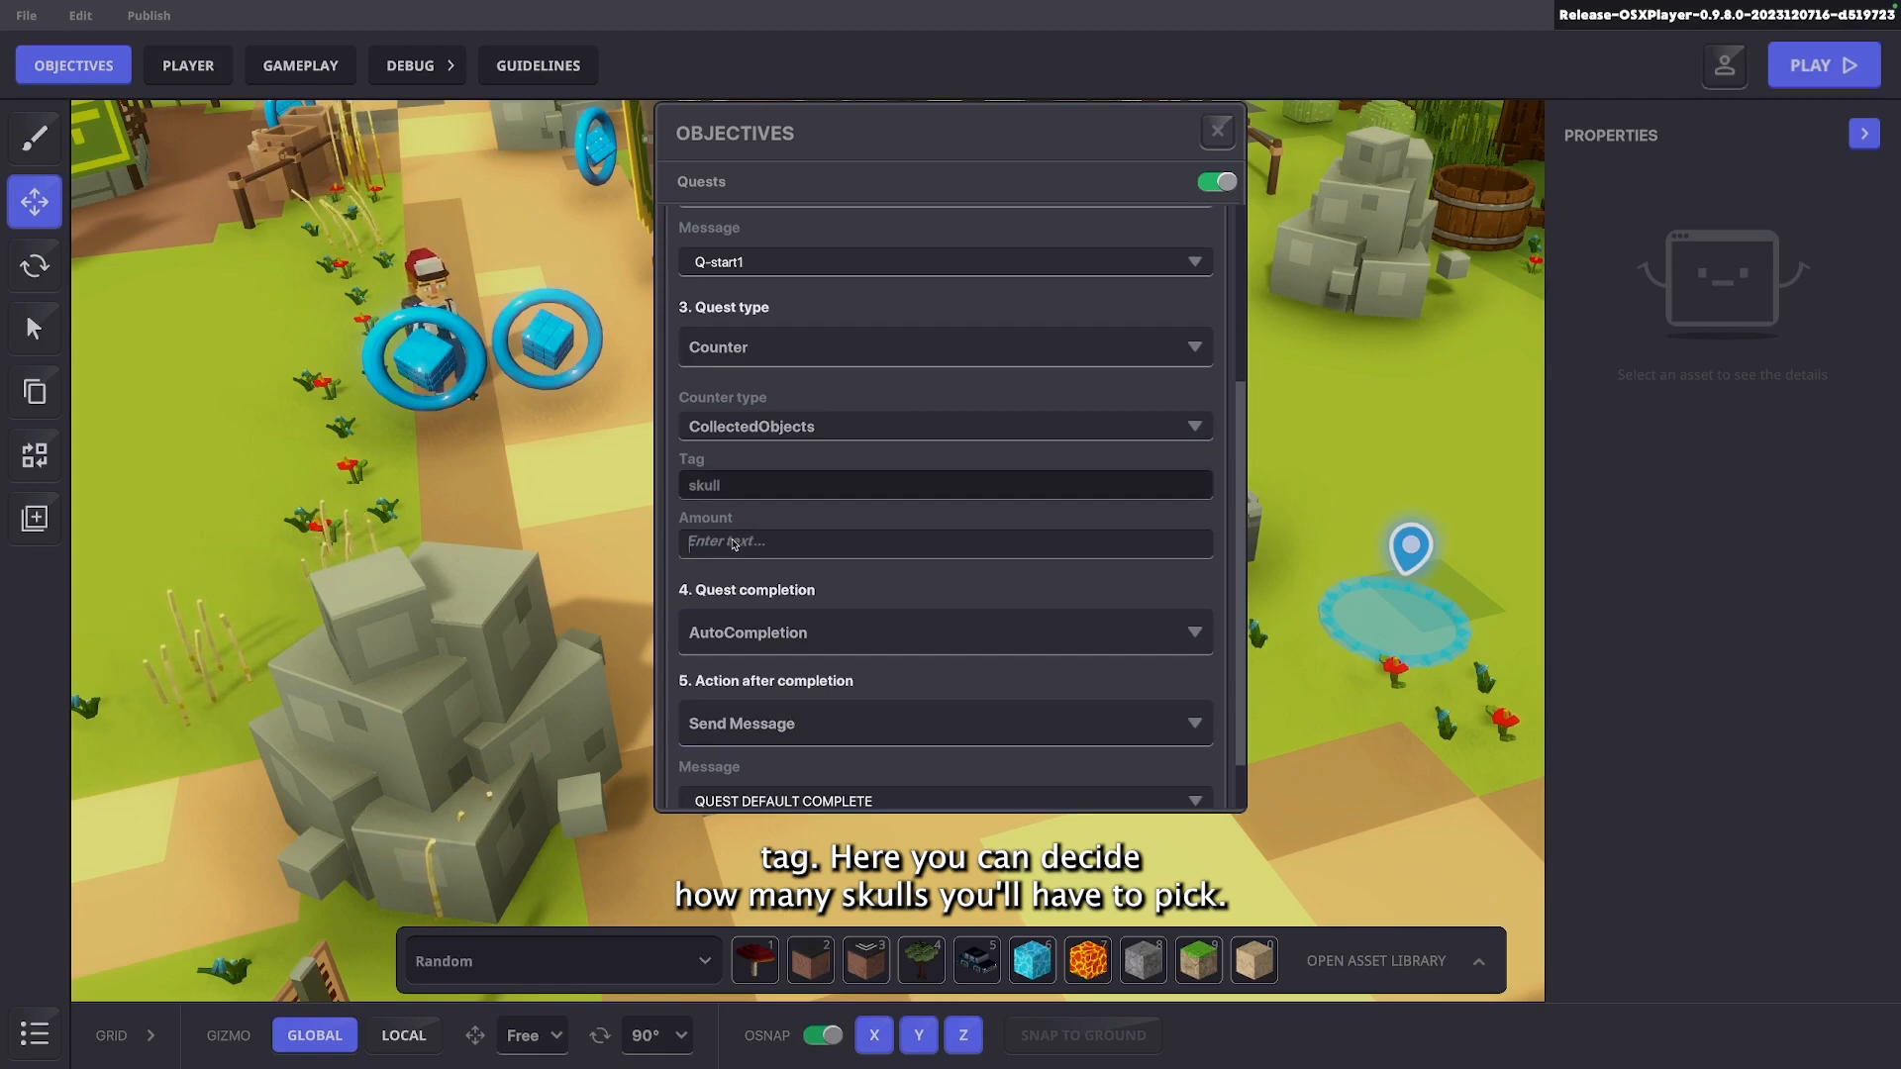
pyautogui.click(739, 488)
pyautogui.write('shroom')
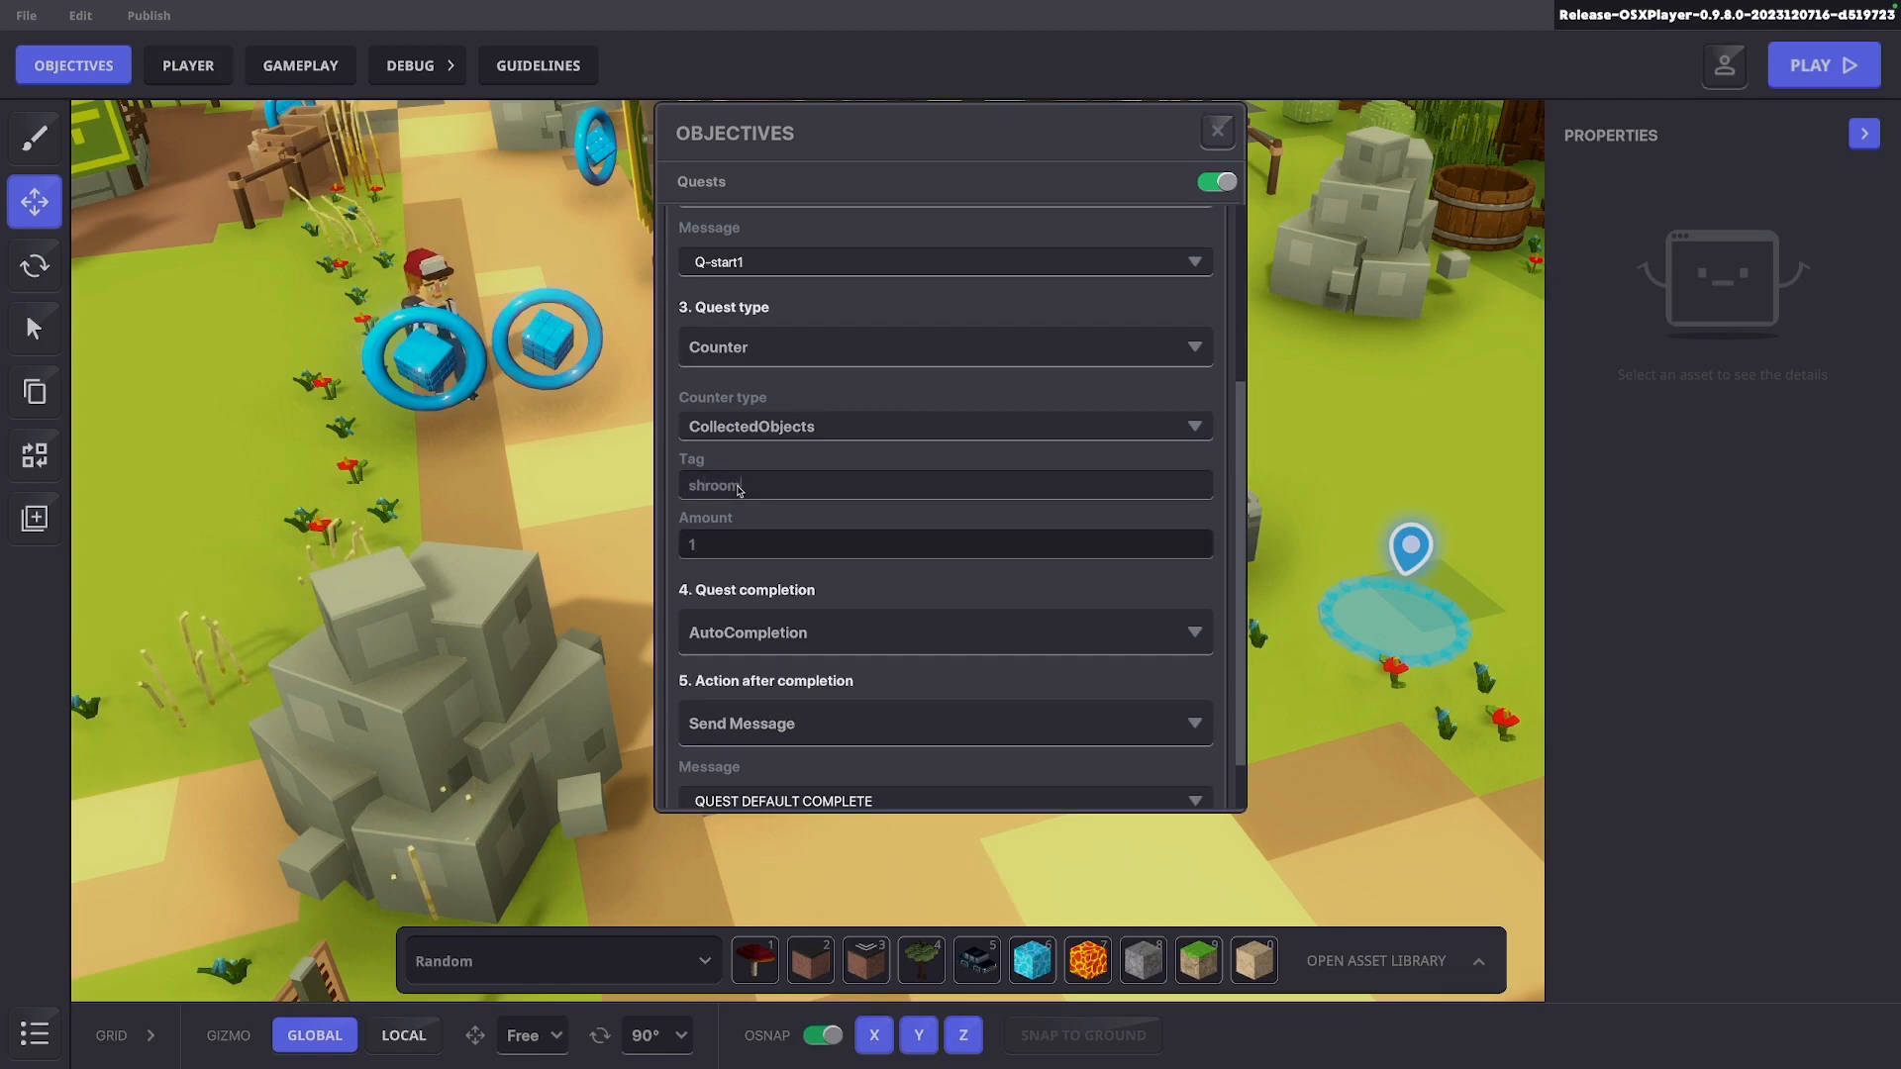
# Keep the quest completion on AutoCompletion, set the action after completion to End game, and close the objectives
pyautogui.scroll(-1, 929, 555)
pyautogui.click(929, 570)
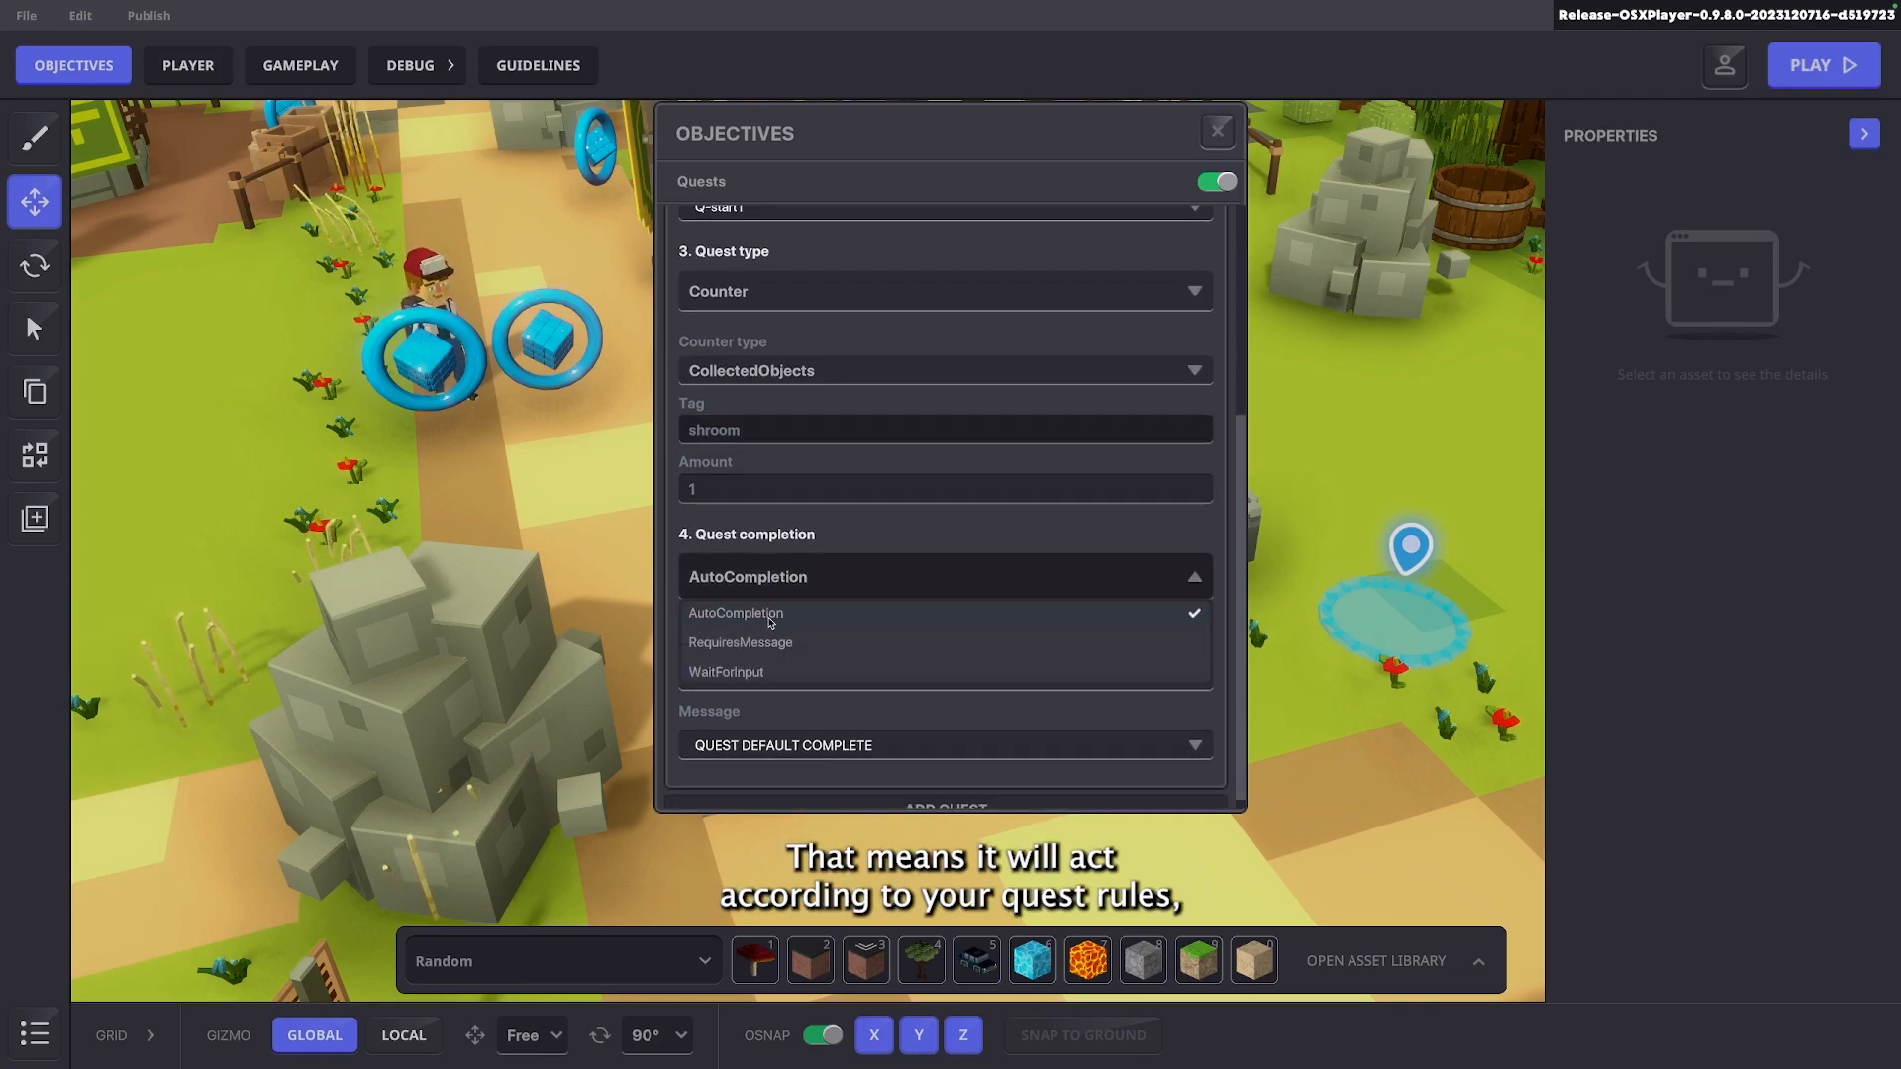
pyautogui.click(776, 572)
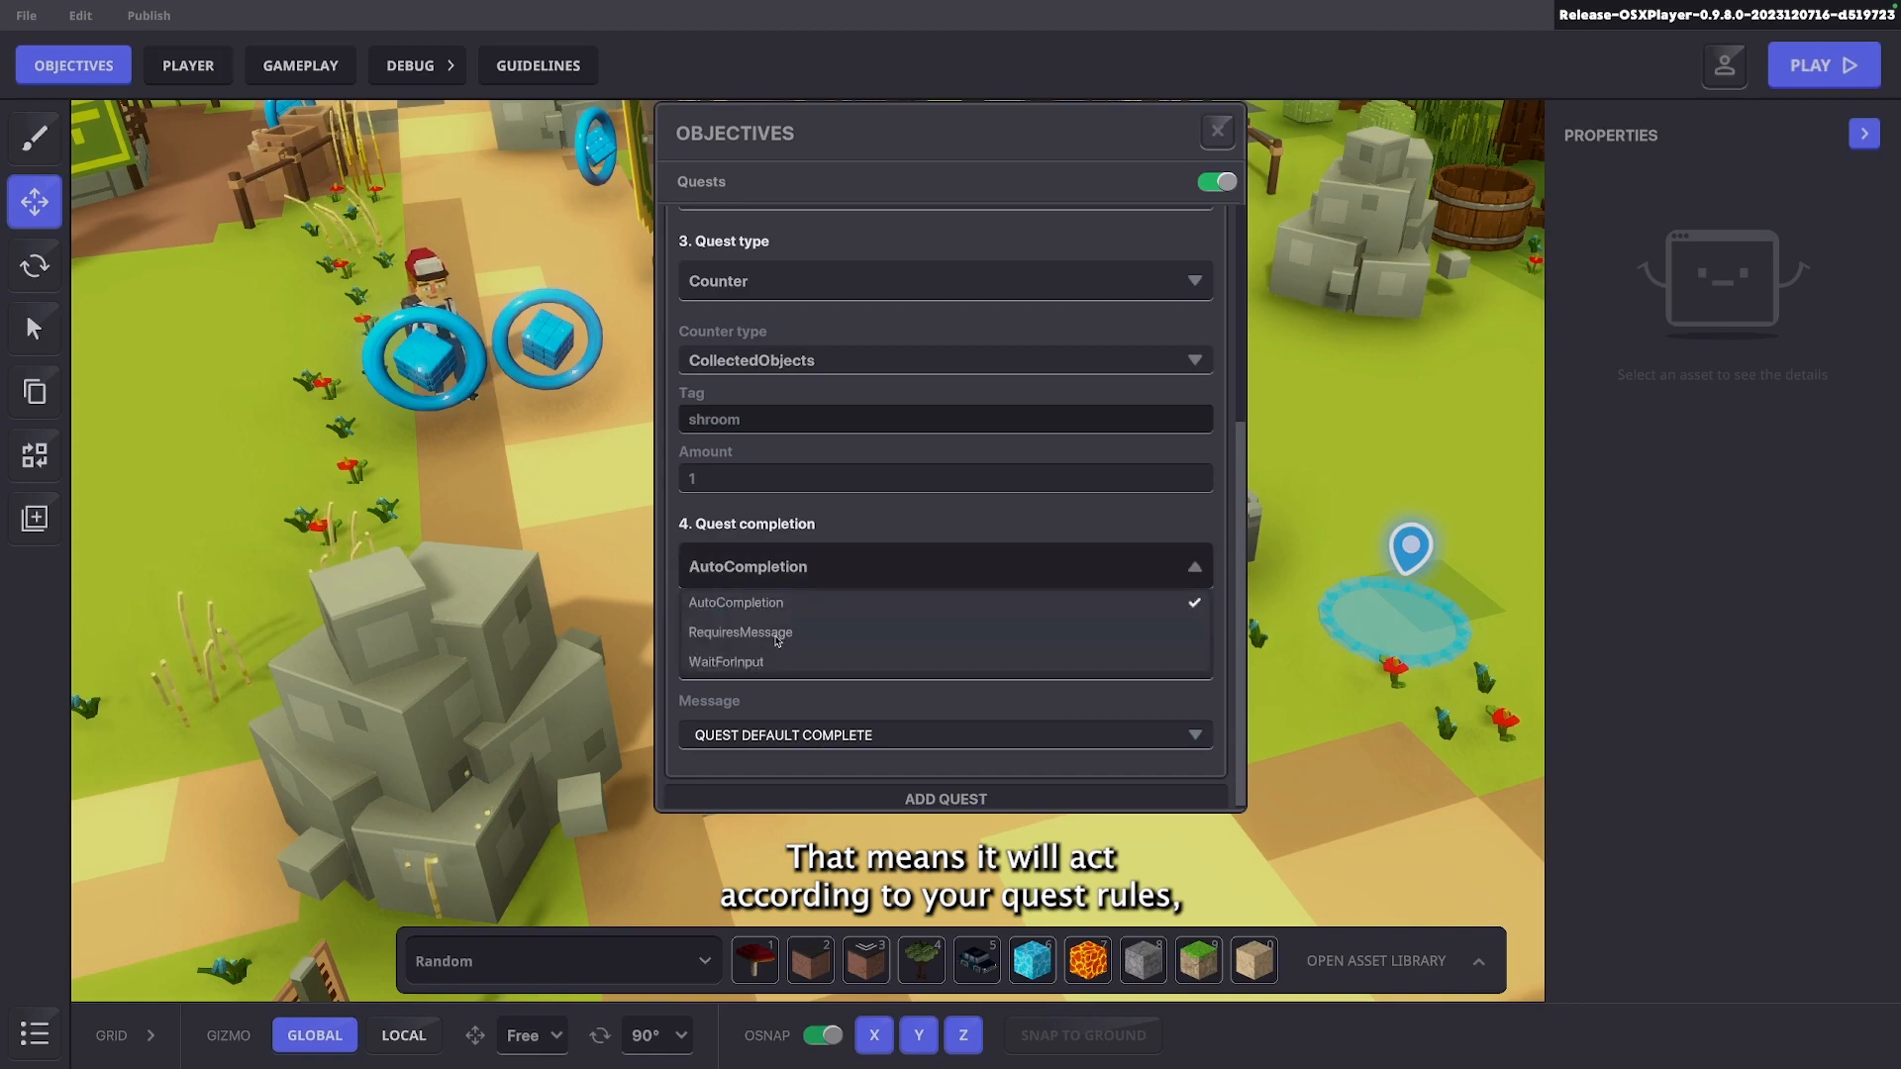
pyautogui.click(812, 654)
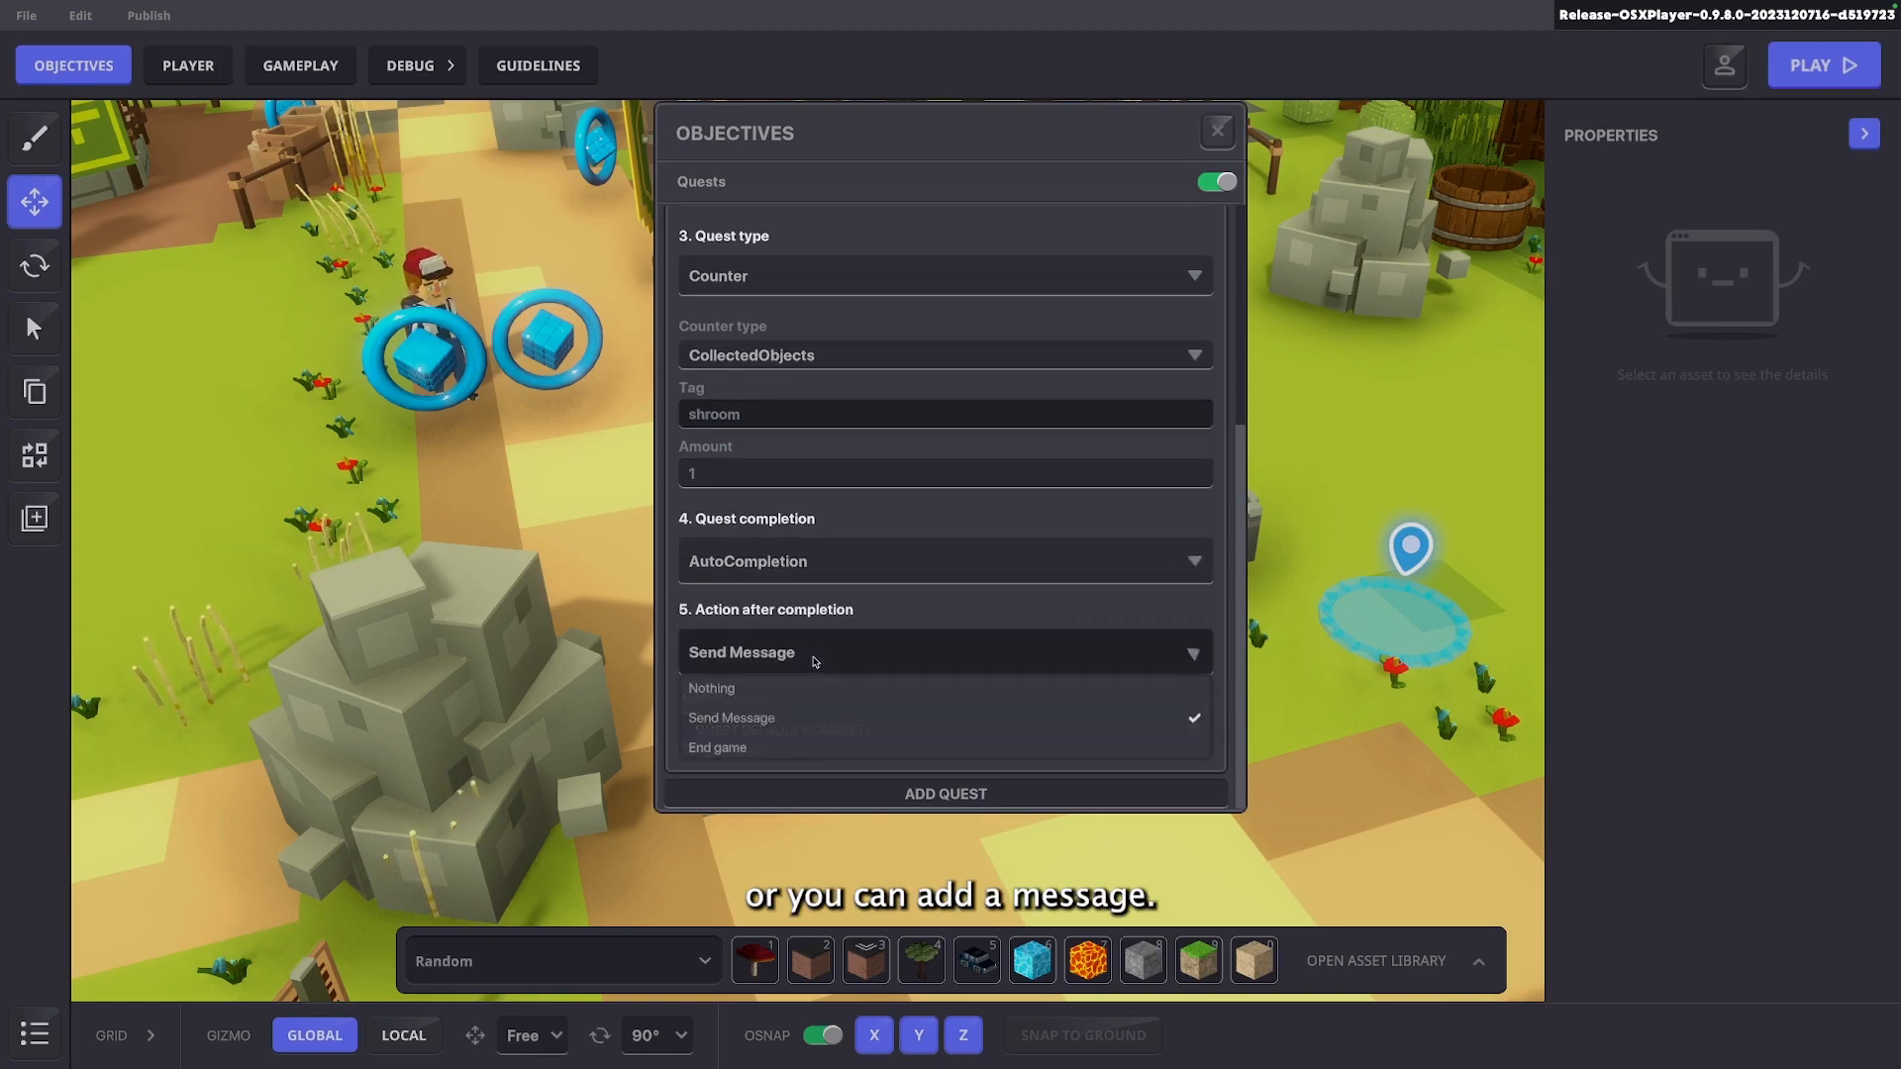
pyautogui.click(726, 749)
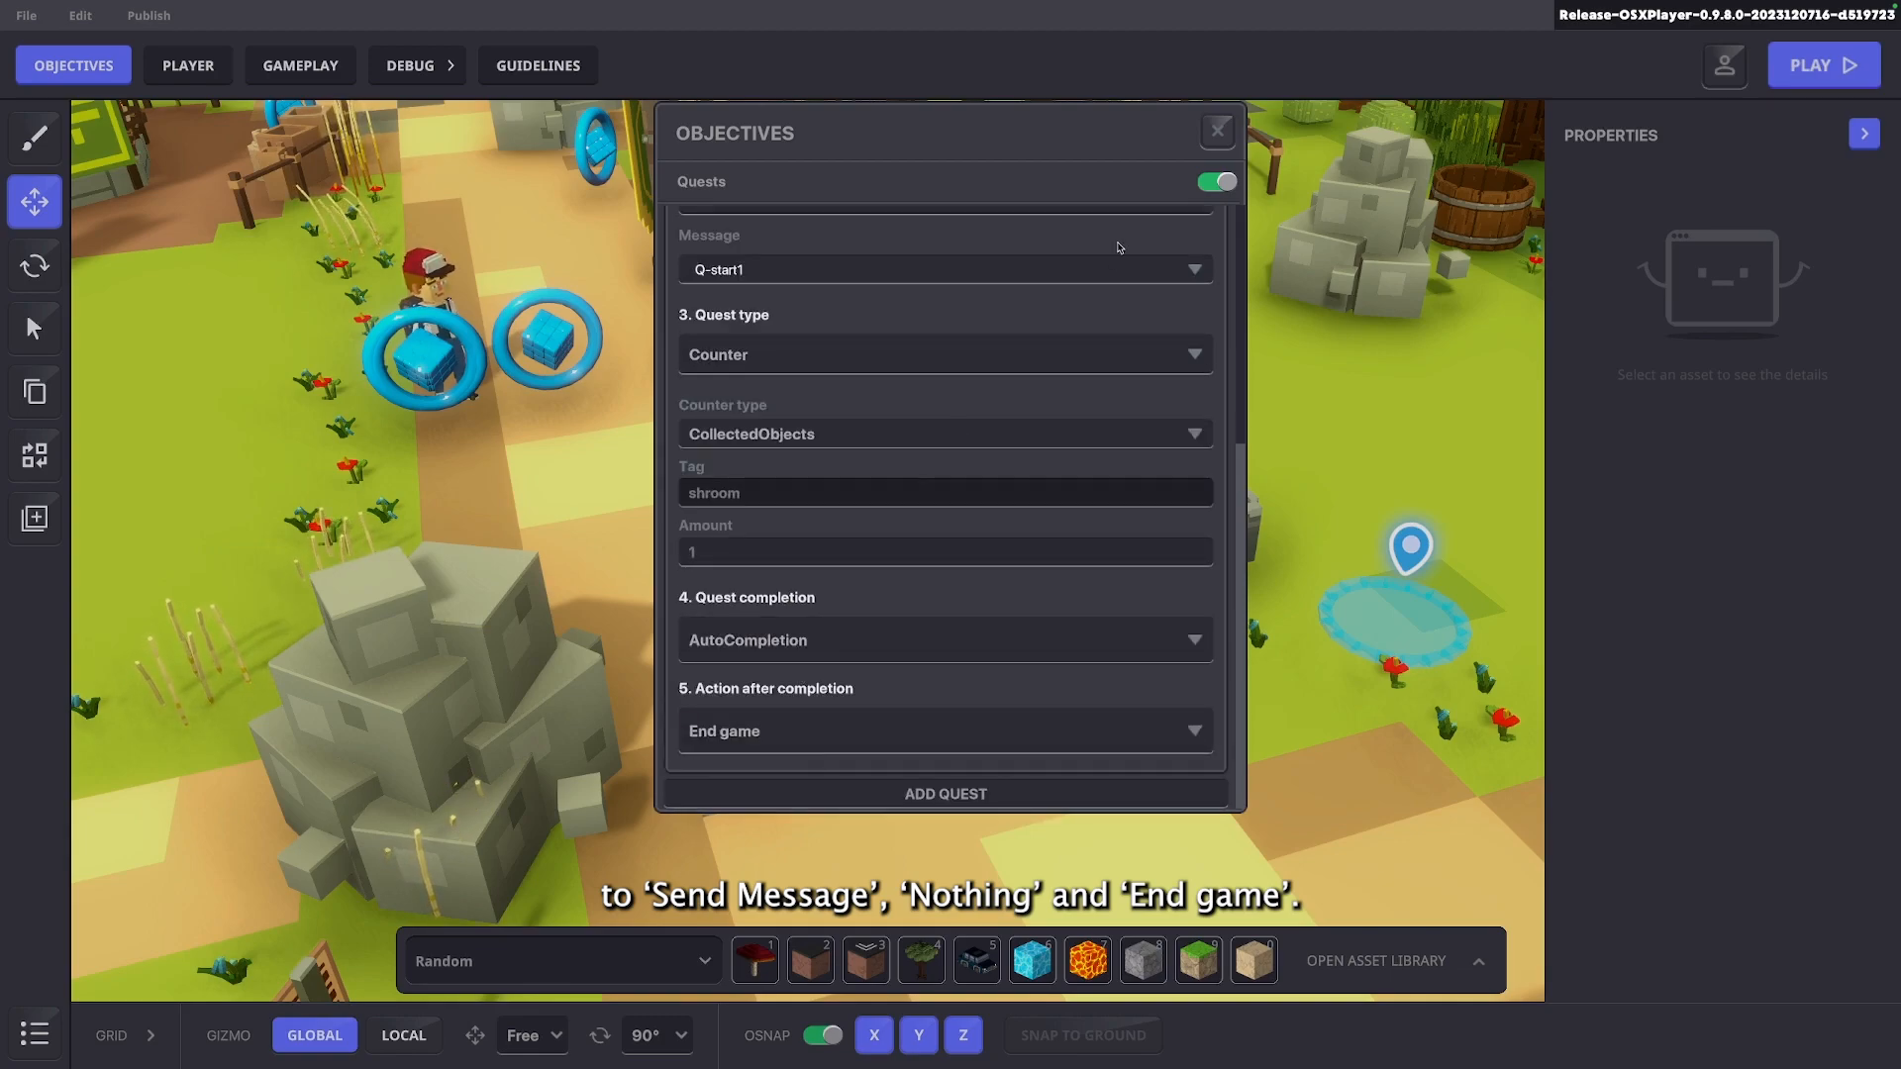
pyautogui.click(1217, 135)
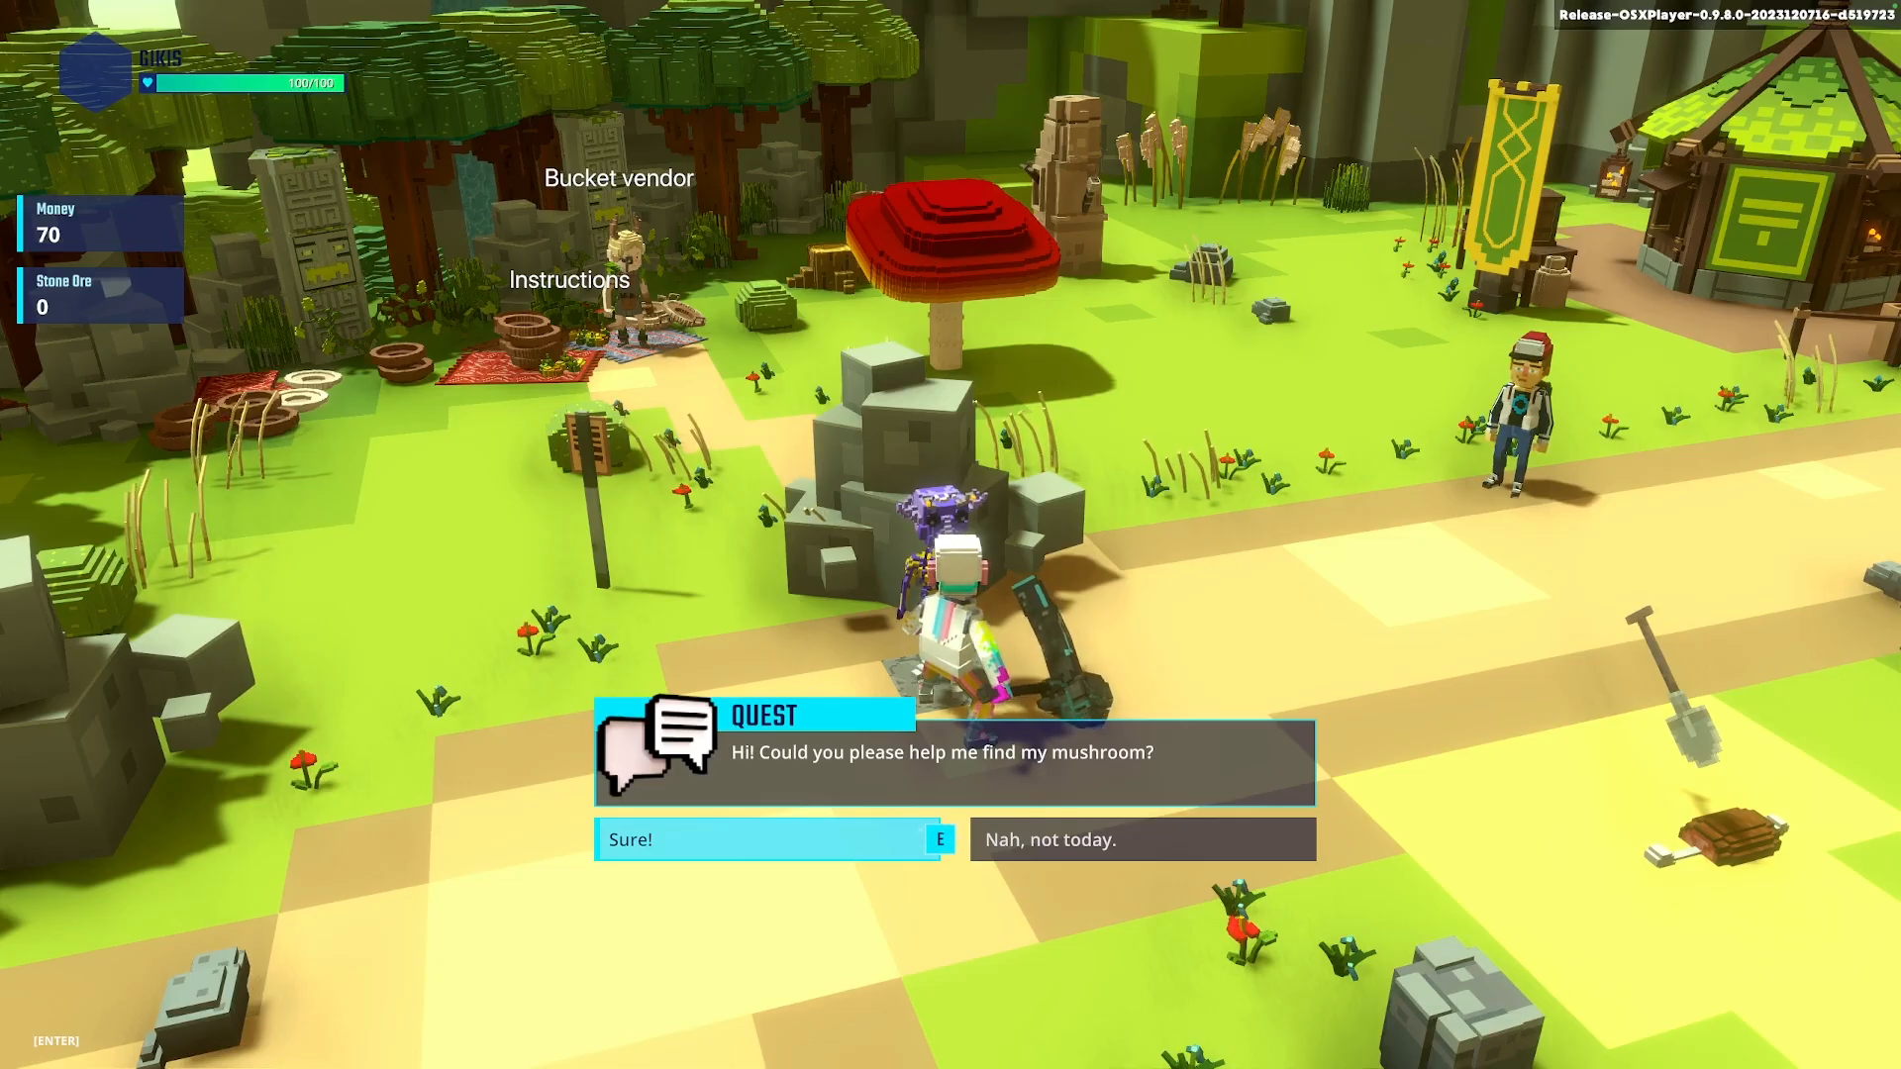
# Playtest the quest by answering "Sure!" to the mushroom request and walking the avatar forward
pyautogui.press('e')
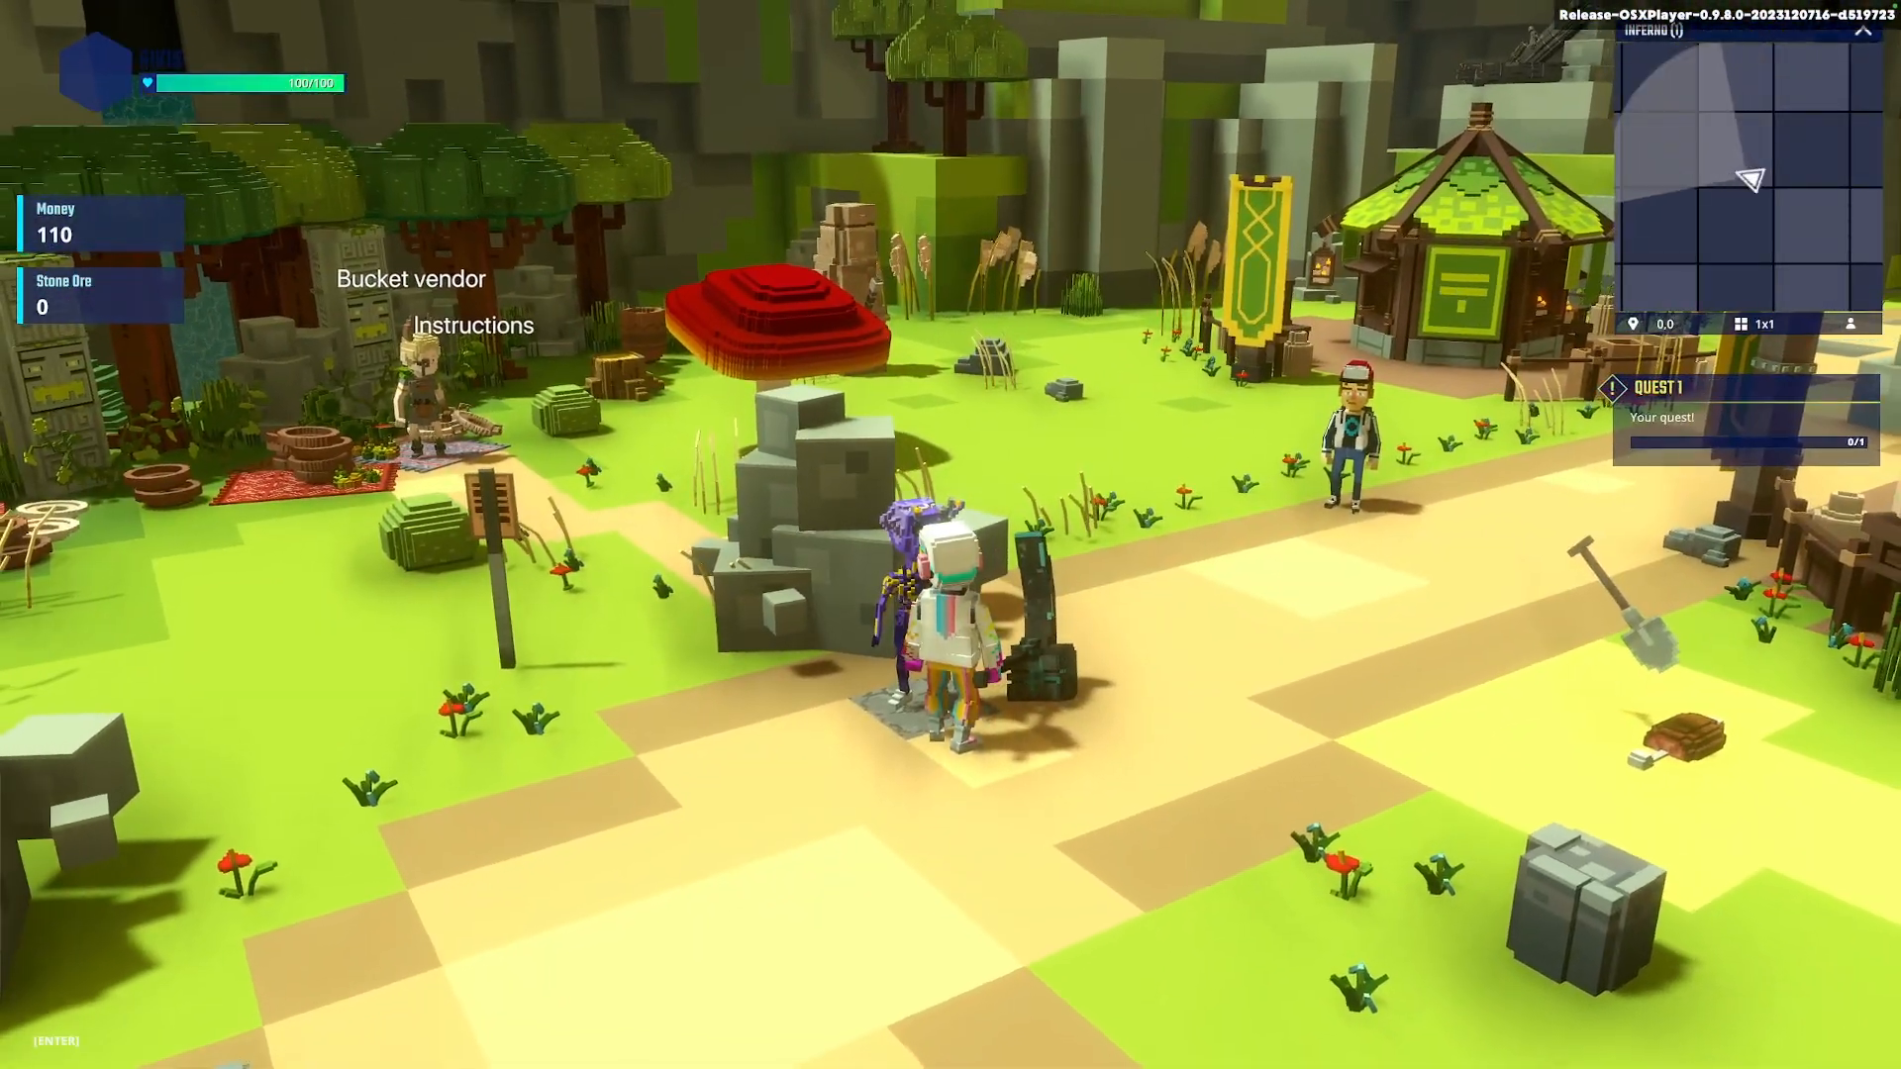
pyautogui.press('w')
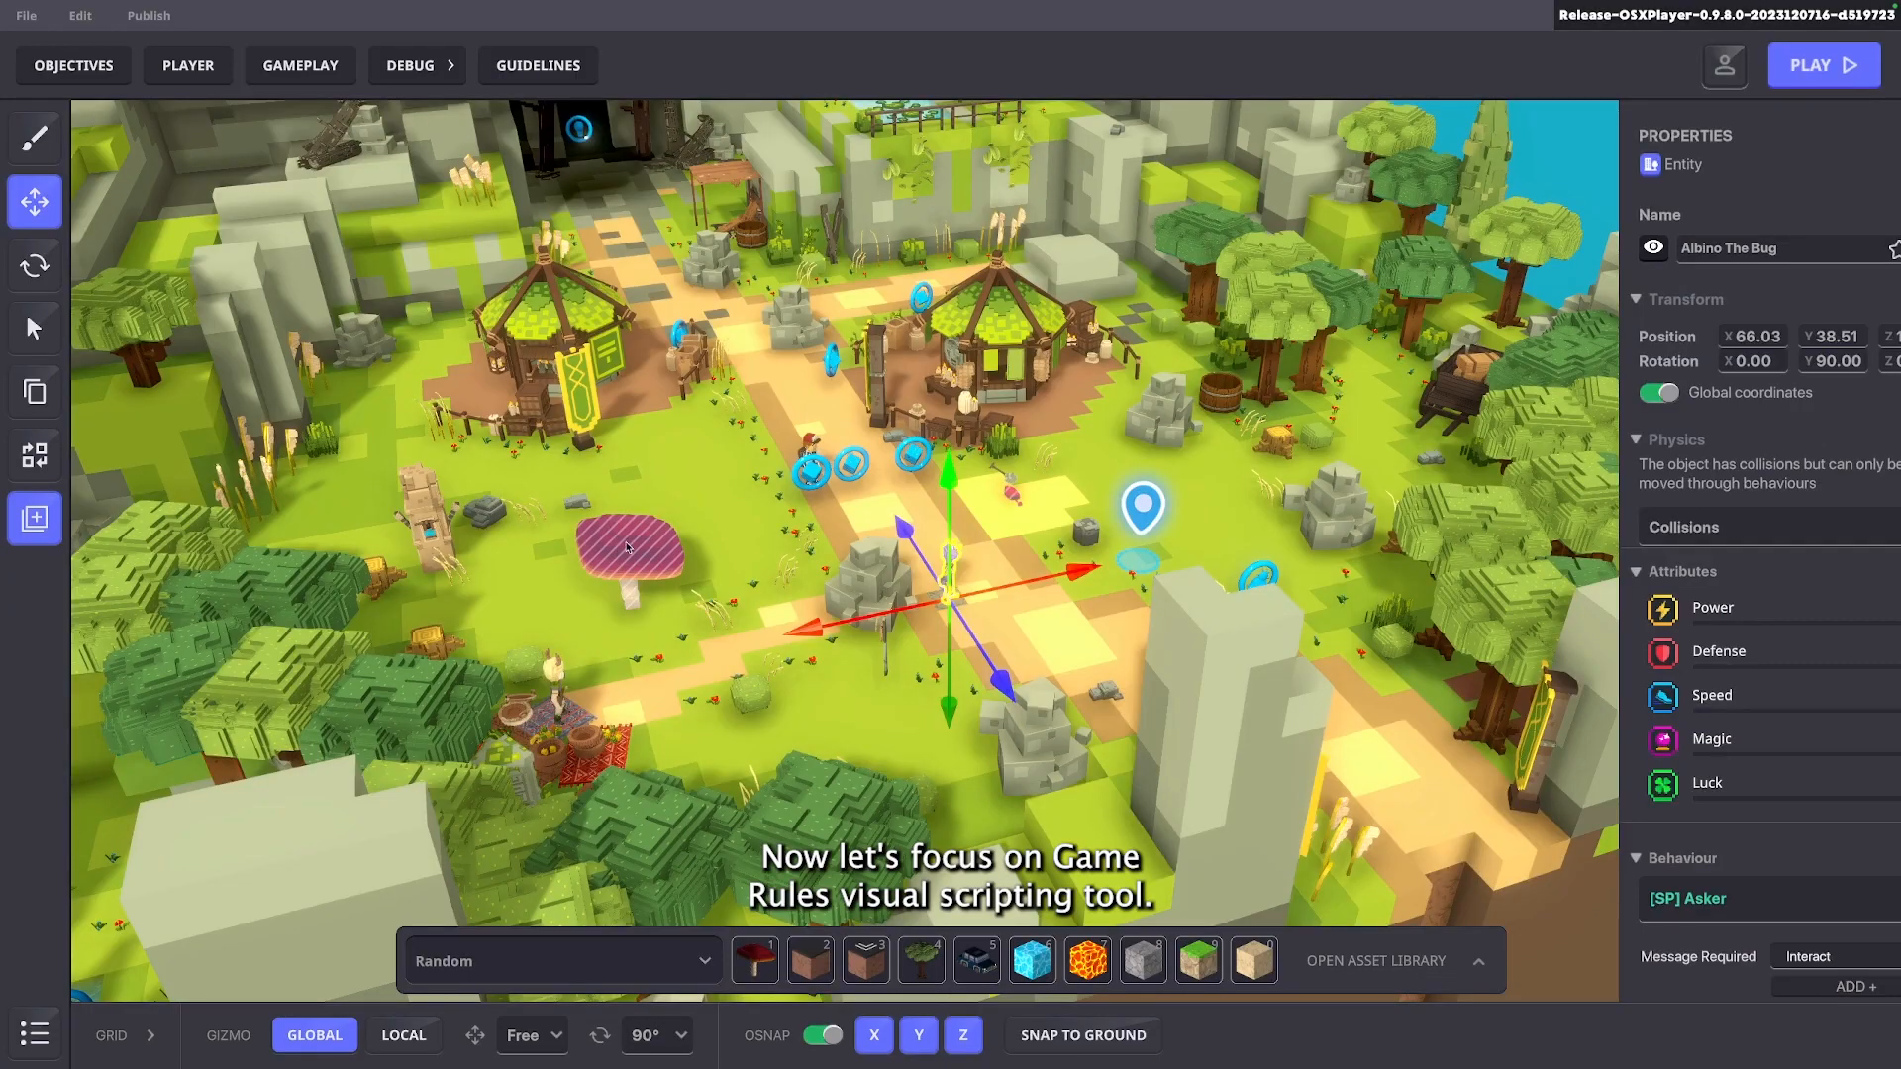
# Delete the big mushroom and the Albino The Bug character from the scene and collapse the properties
pyautogui.click(626, 548)
pyautogui.press('Delete')
pyautogui.click(1864, 134)
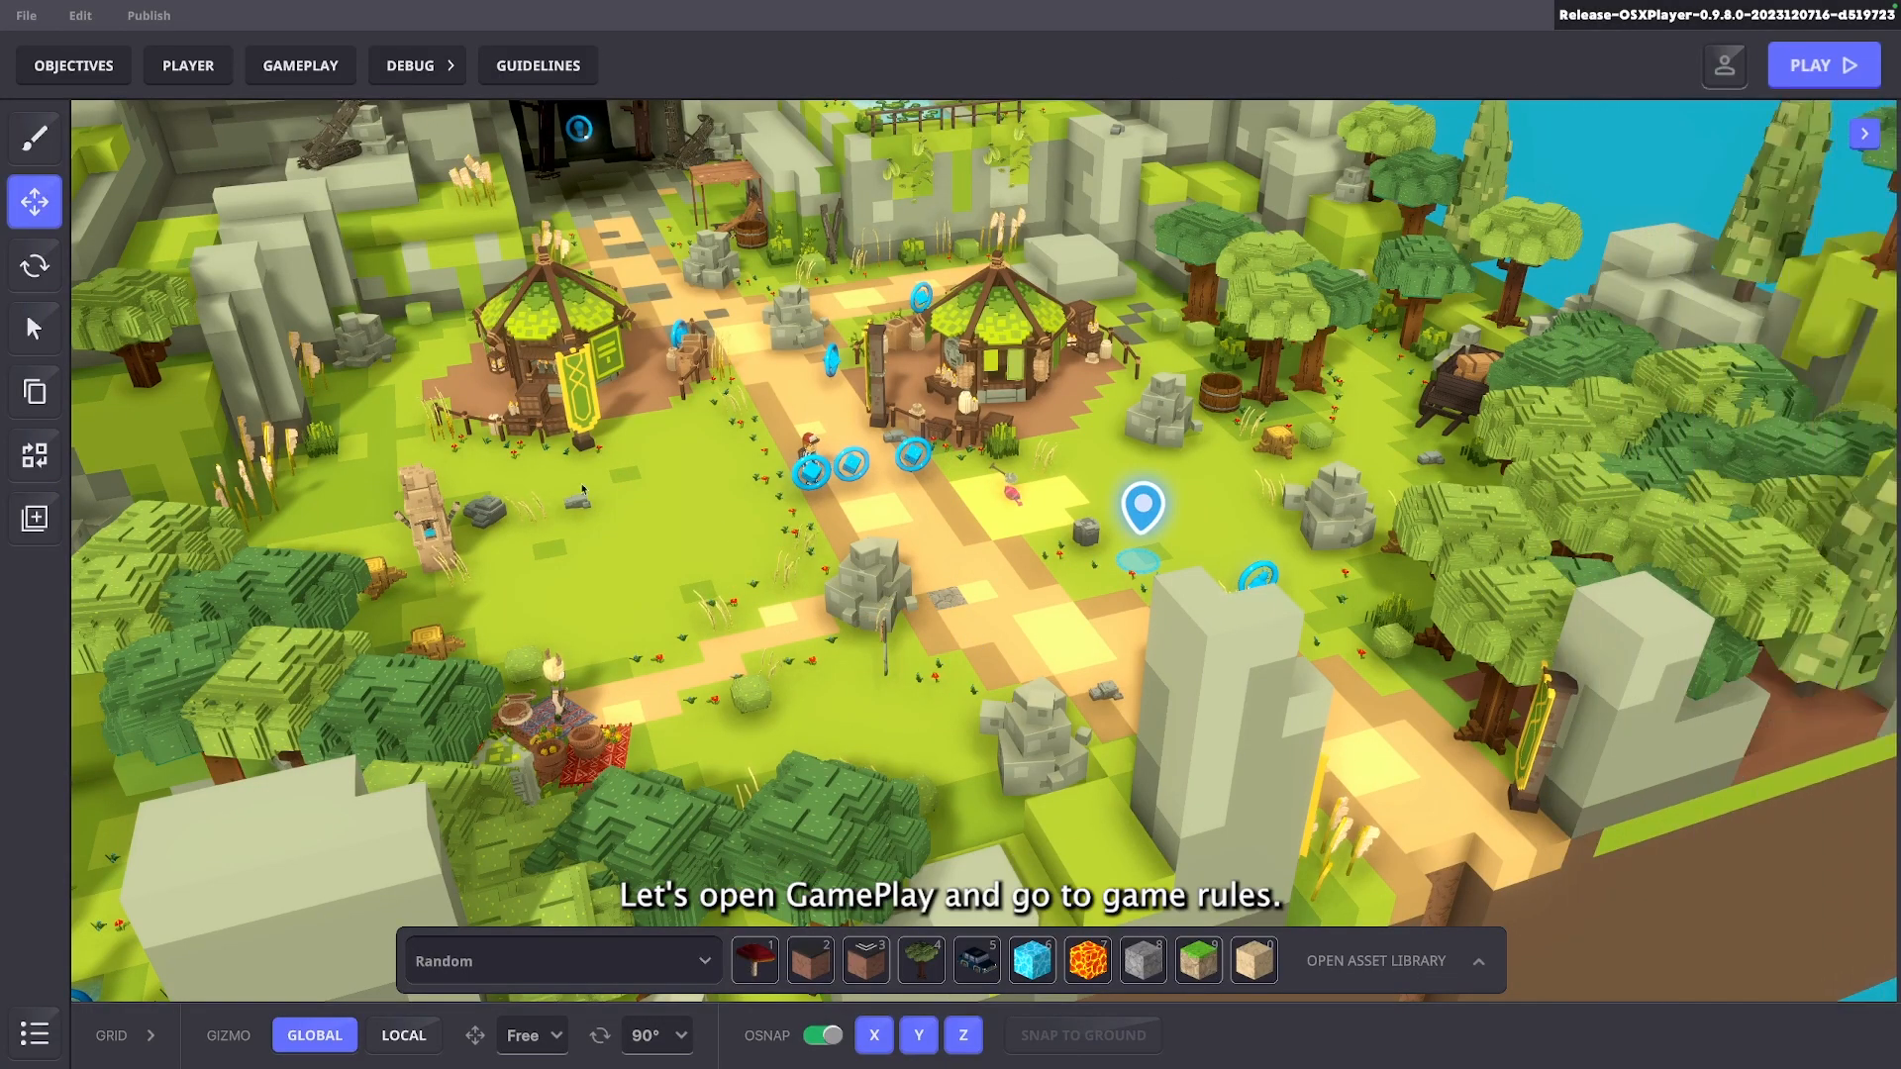
# Open the Game Rules board in the gameplay settings and look over the existing rulesets
pyautogui.click(301, 66)
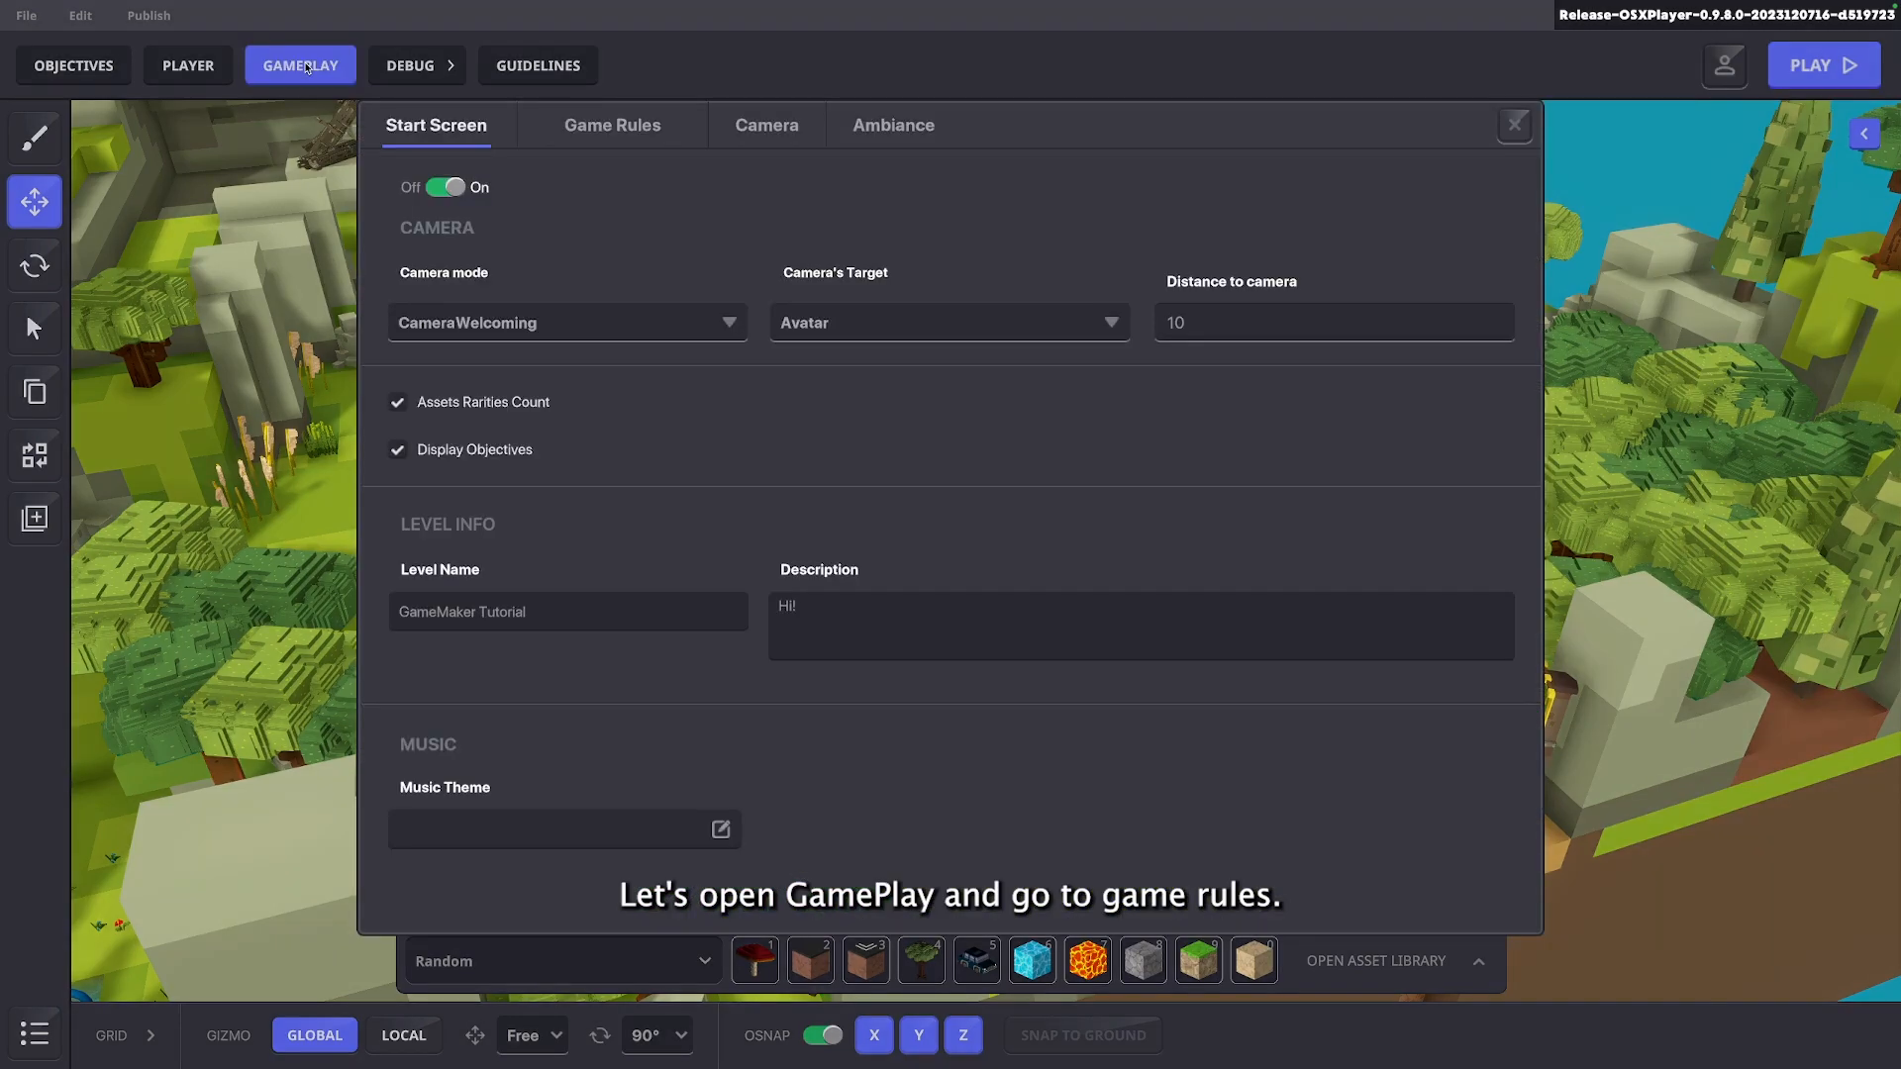
pyautogui.click(606, 128)
pyautogui.scroll(-3, 696, 389)
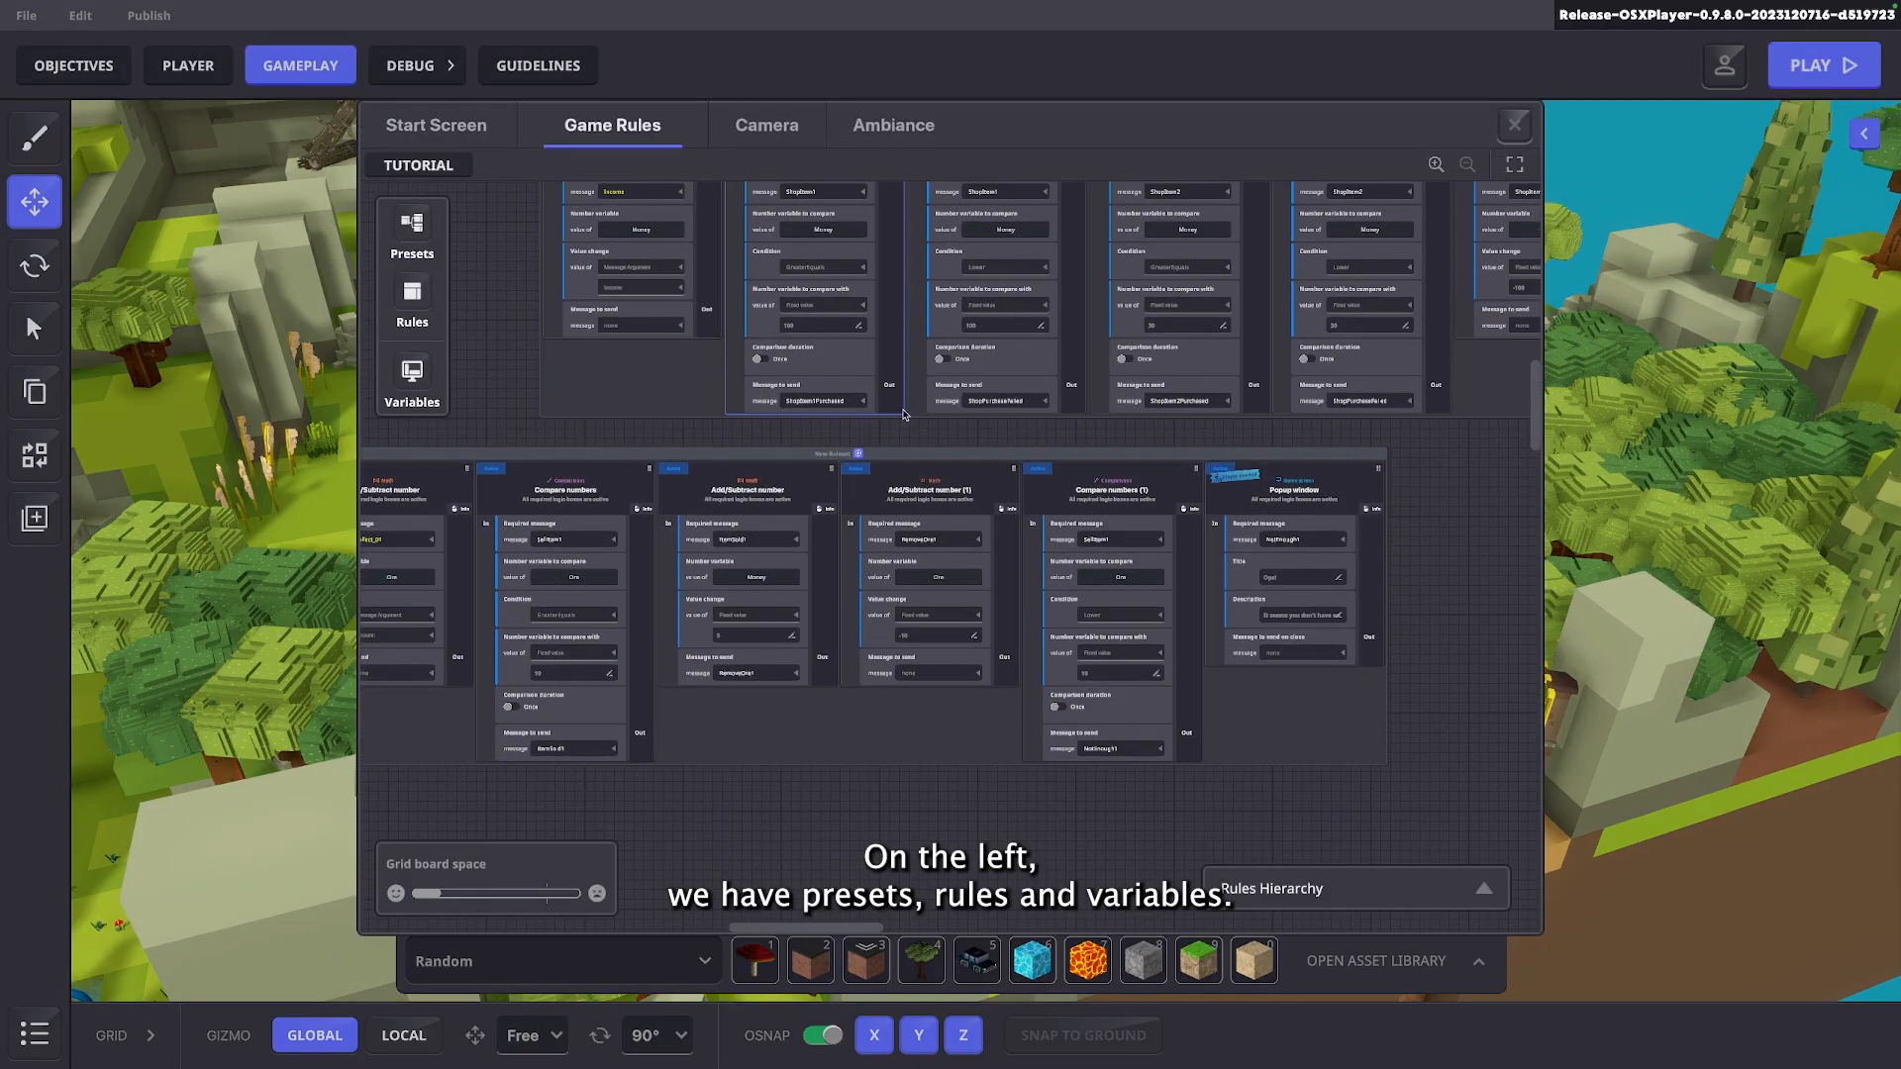
pyautogui.moveTo(584, 412); pyautogui.dragTo(962, 628)
# Add the Hunger preset to the grid board as a ruleset and delete it again
pyautogui.click(420, 230)
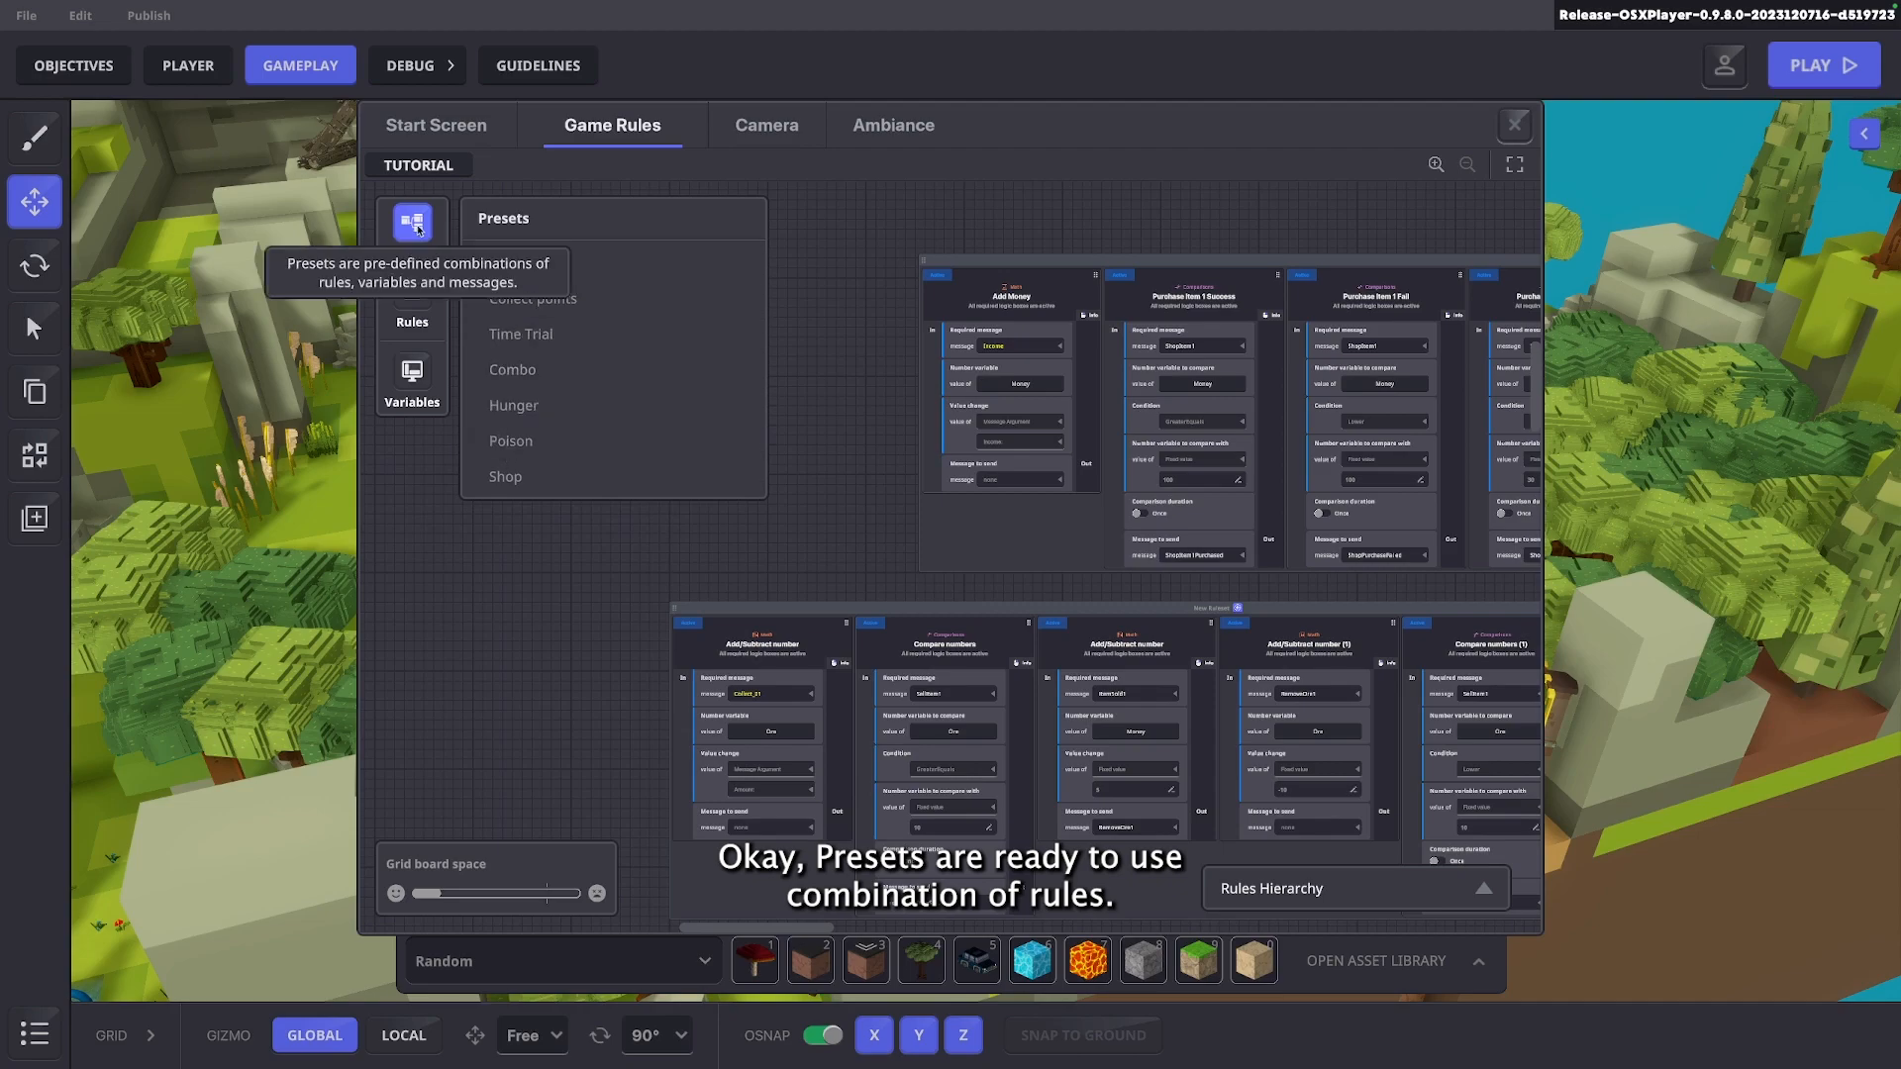
pyautogui.moveTo(517, 406)
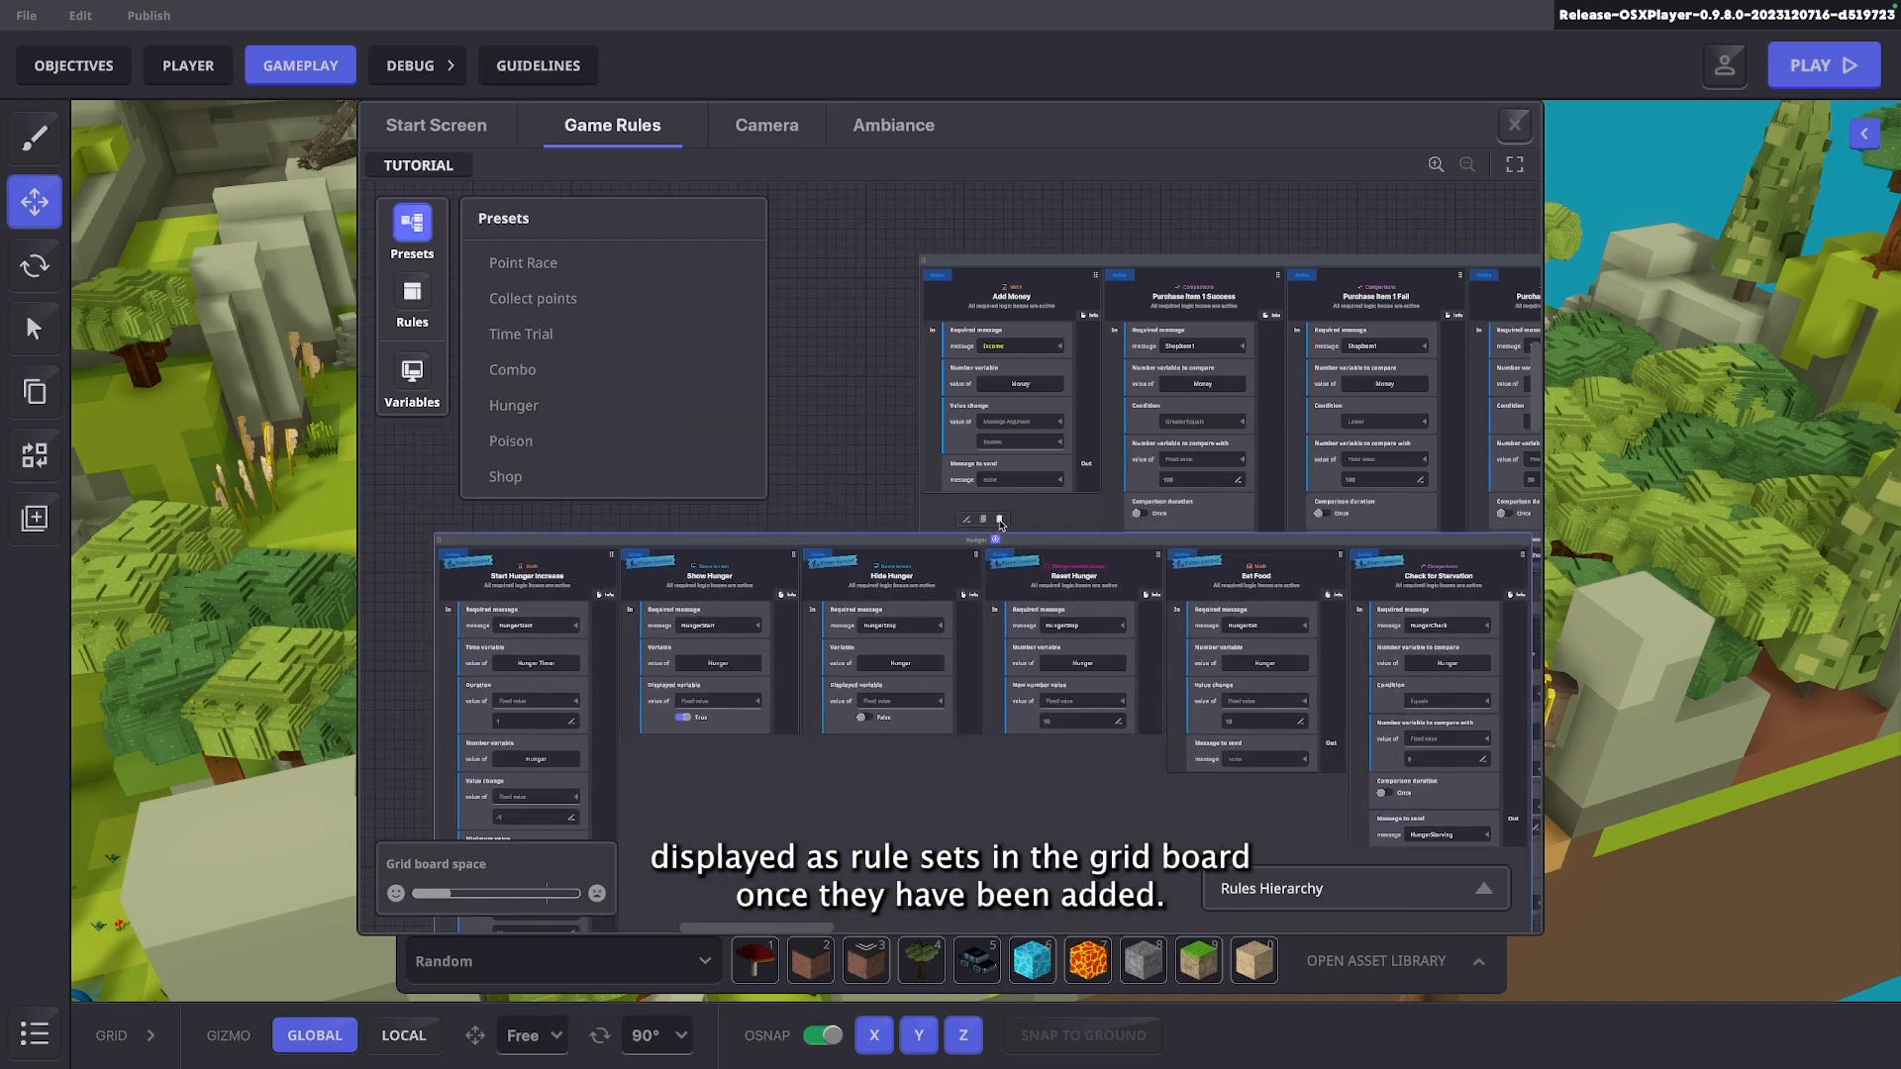
pyautogui.click(985, 522)
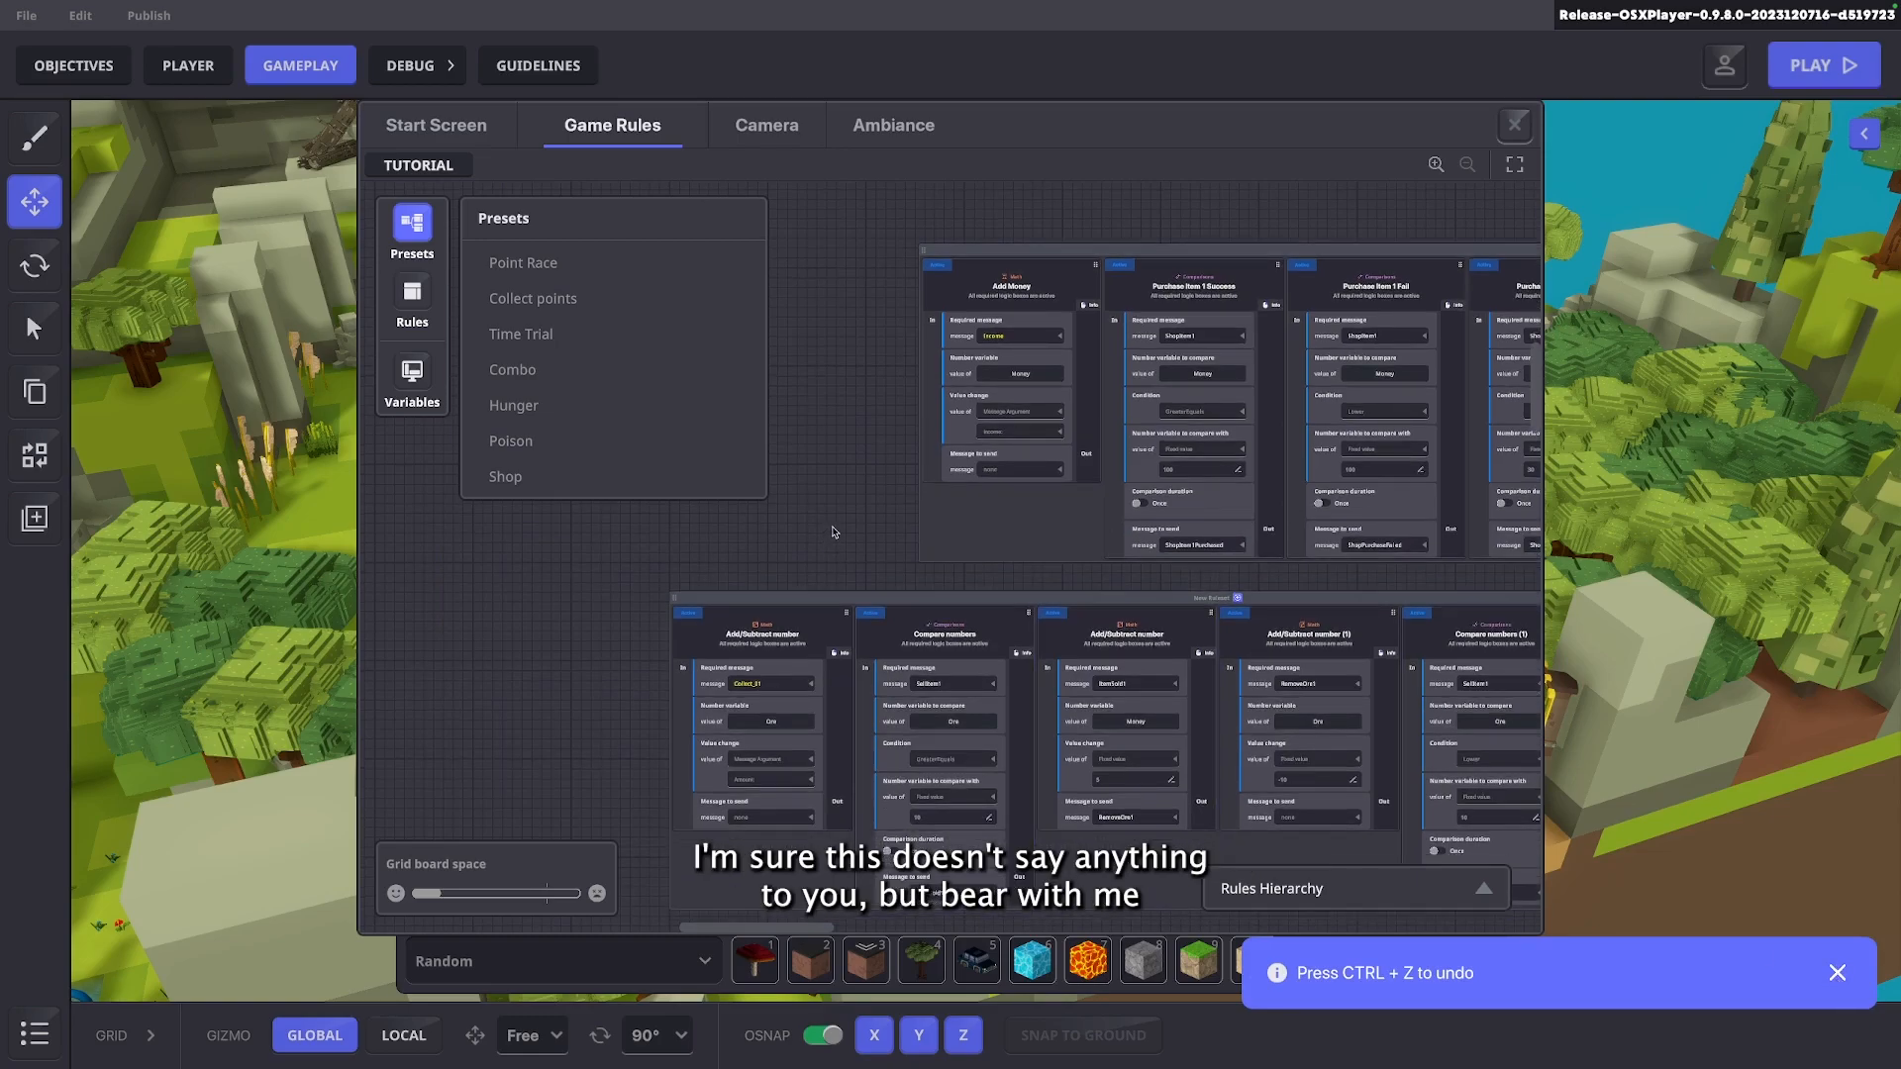
# Create a new ruleset in an empty area of the board from the Math rule Add/Subtract number
pyautogui.scroll(-1, 919, 602)
pyautogui.moveTo(1113, 583); pyautogui.dragTo(1025, 645)
pyautogui.click(412, 292)
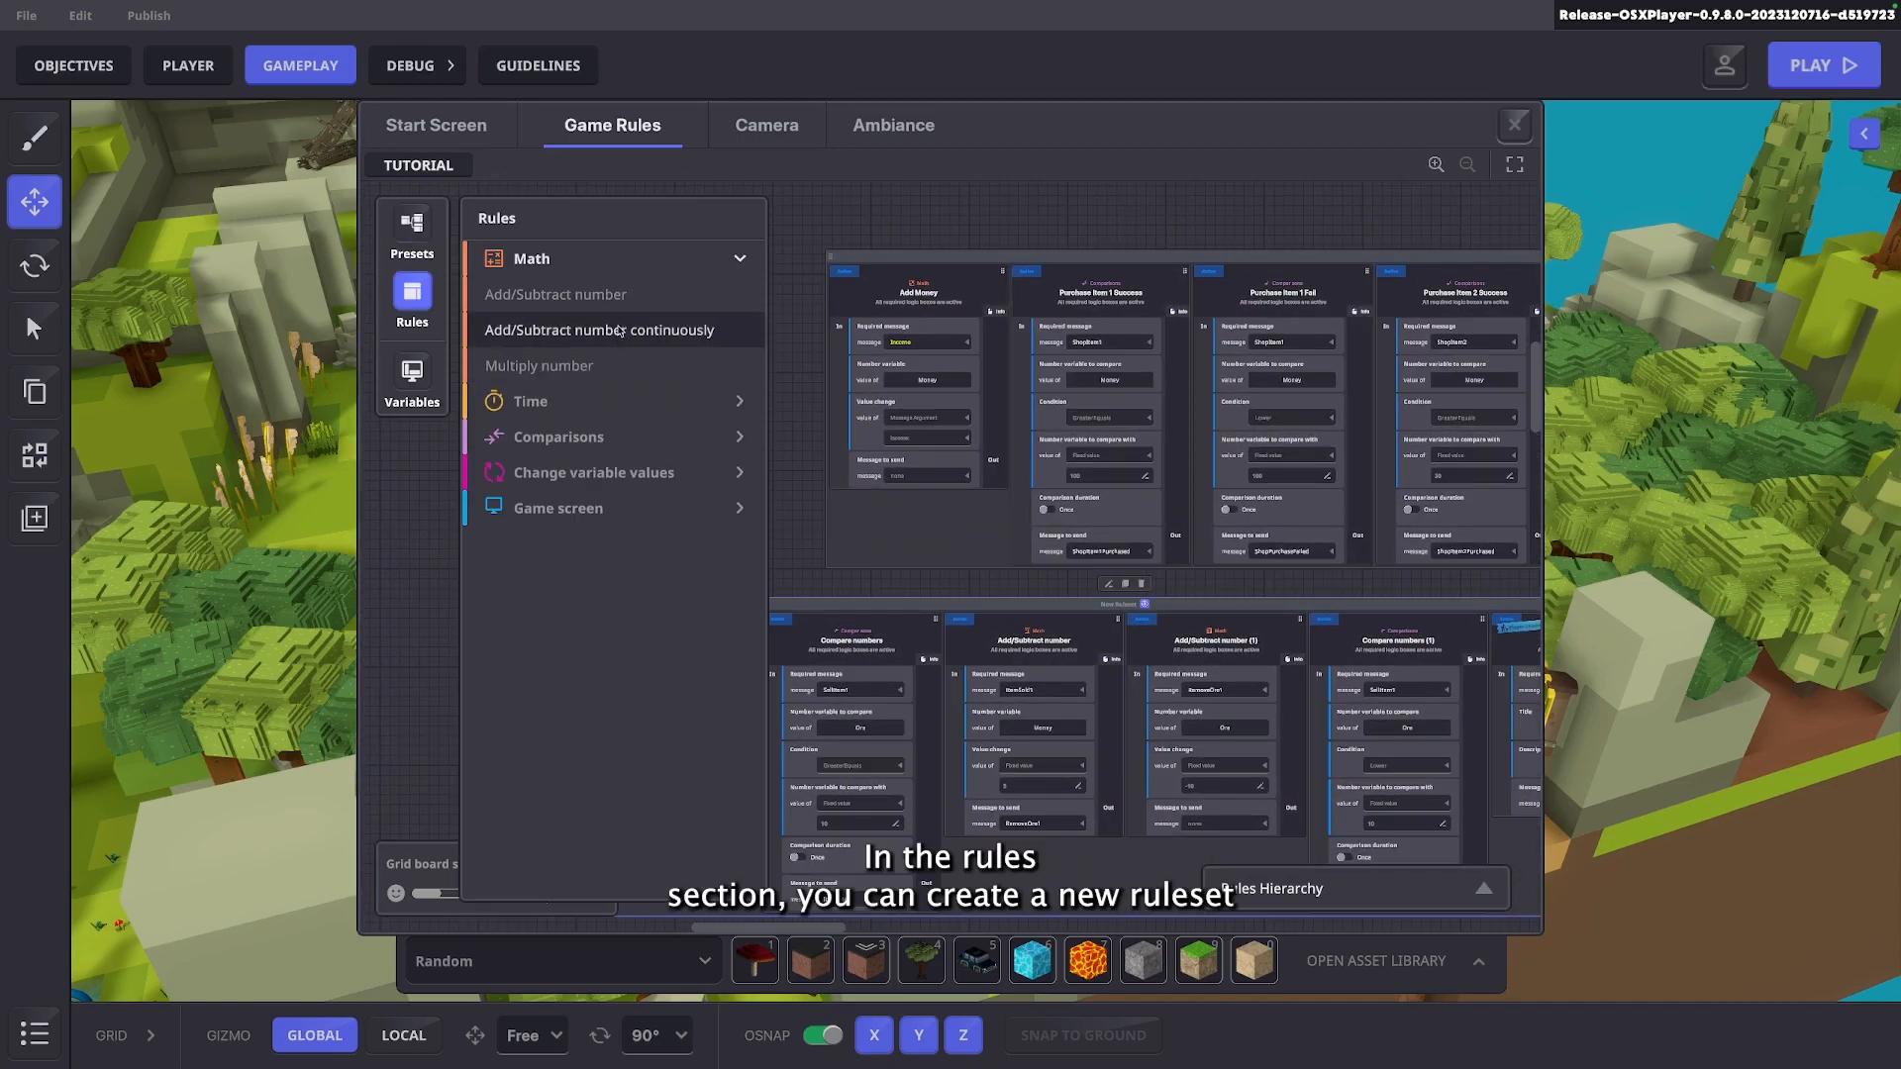
pyautogui.click(614, 295)
pyautogui.moveTo(796, 467); pyautogui.dragTo(1064, 477)
pyautogui.moveTo(1243, 553); pyautogui.dragTo(1051, 629)
pyautogui.scroll(5, 834, 308)
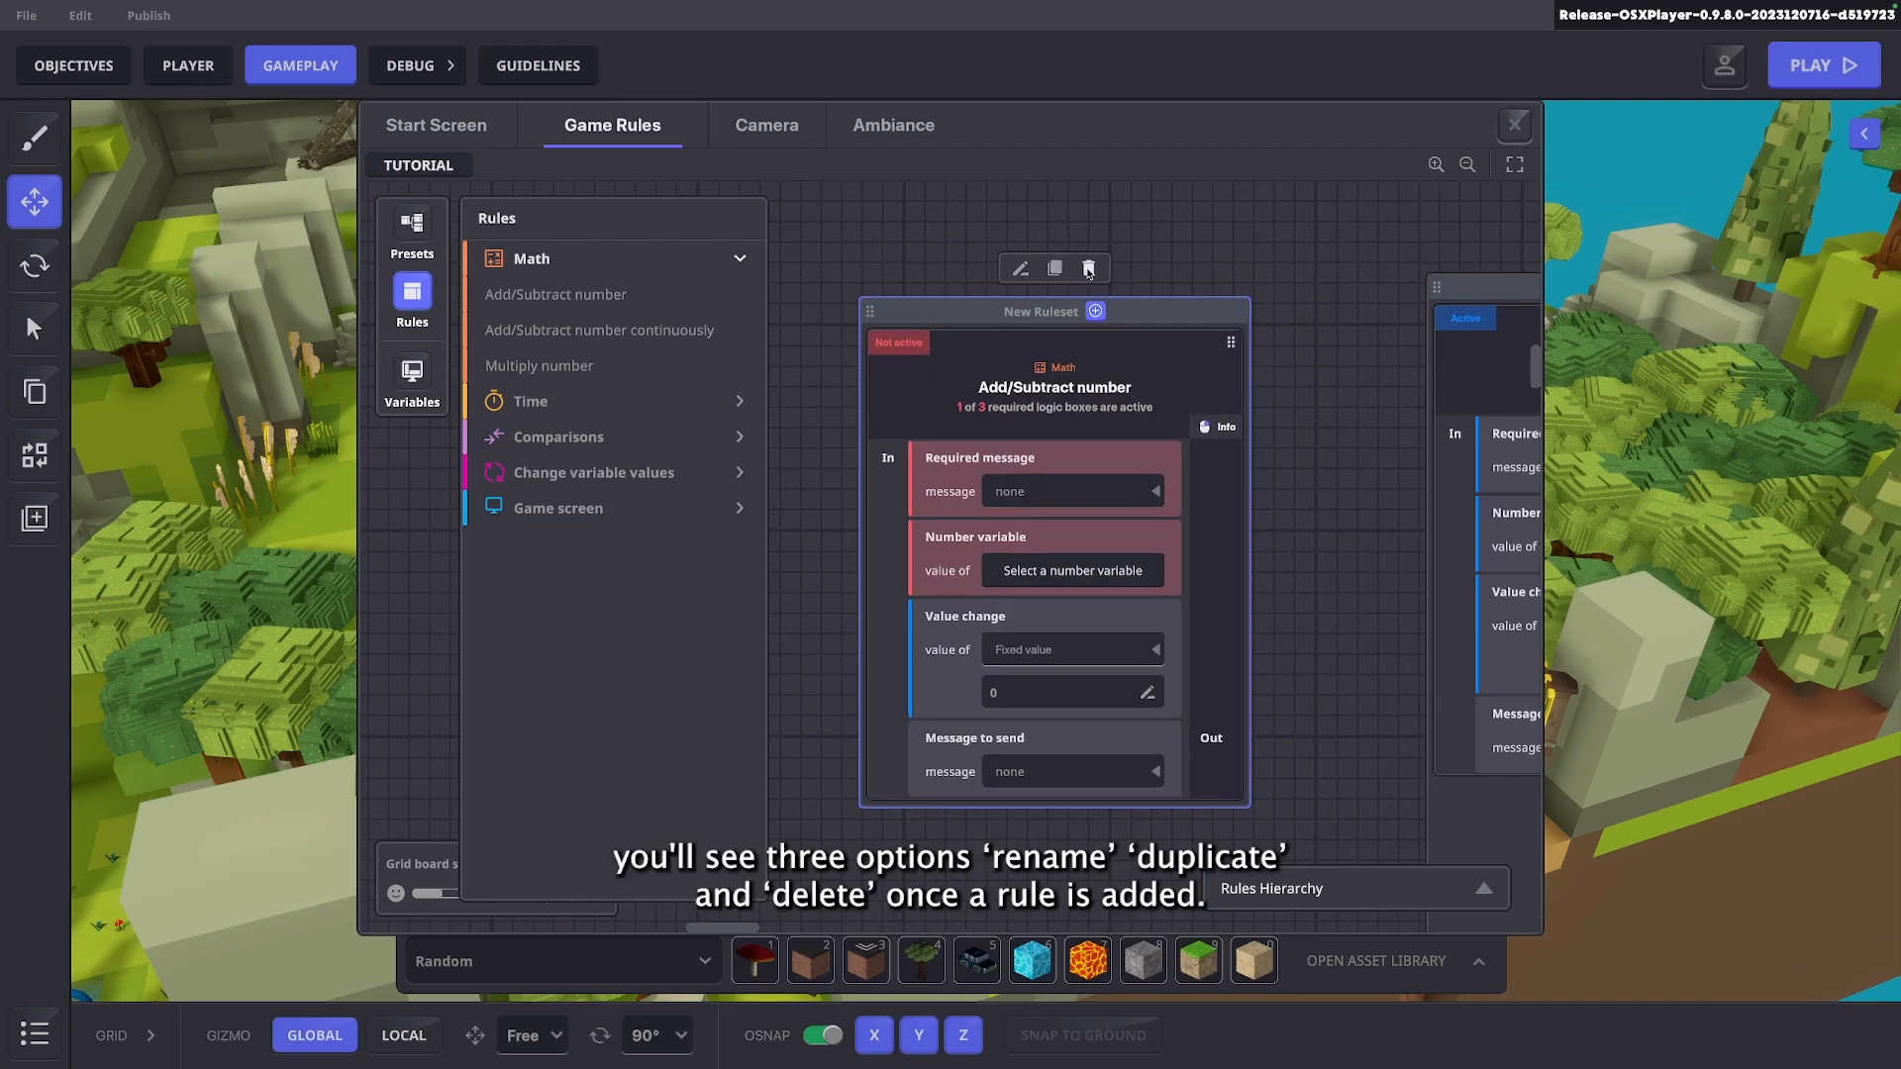
# Add a second Math rule to the new ruleset beside its first rule
pyautogui.scroll(-5, 960, 396)
pyautogui.moveTo(915, 432); pyautogui.dragTo(919, 499)
pyautogui.scroll(3, 990, 465)
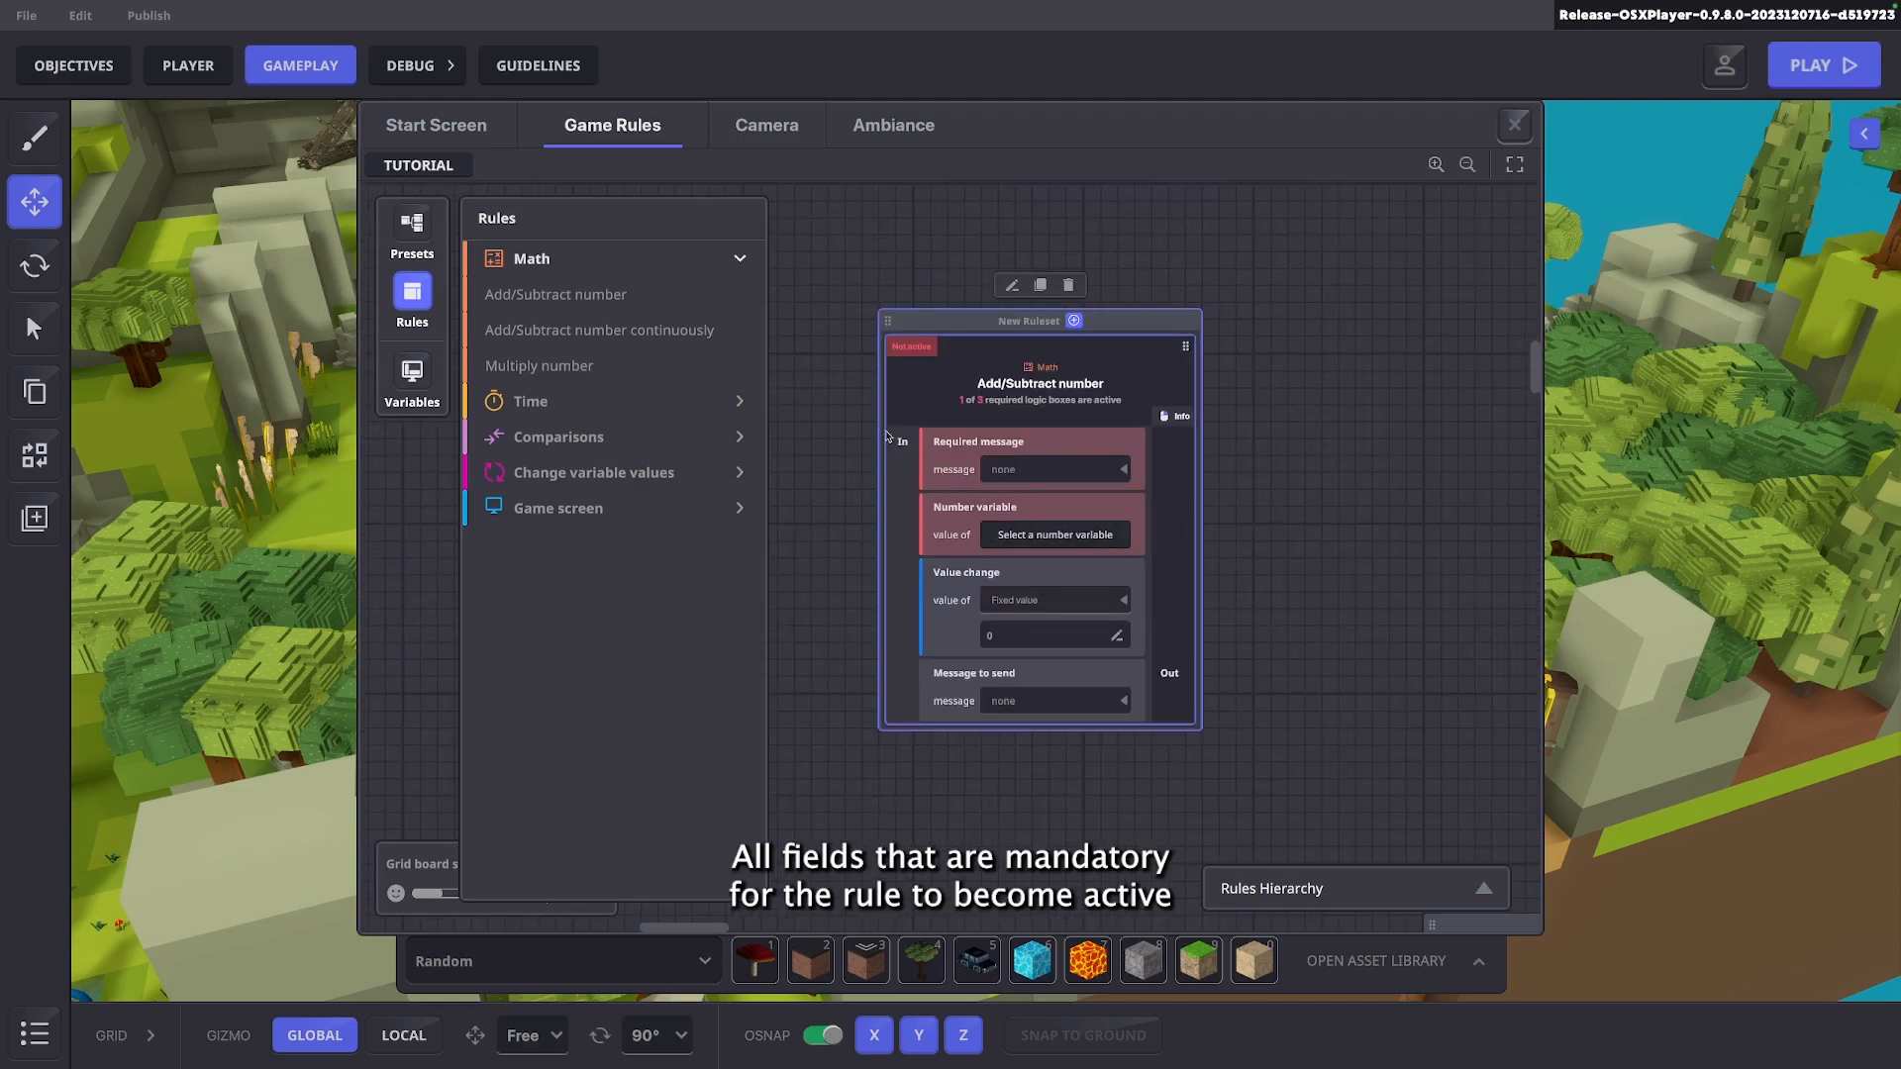
pyautogui.moveTo(561, 333); pyautogui.dragTo(1070, 390)
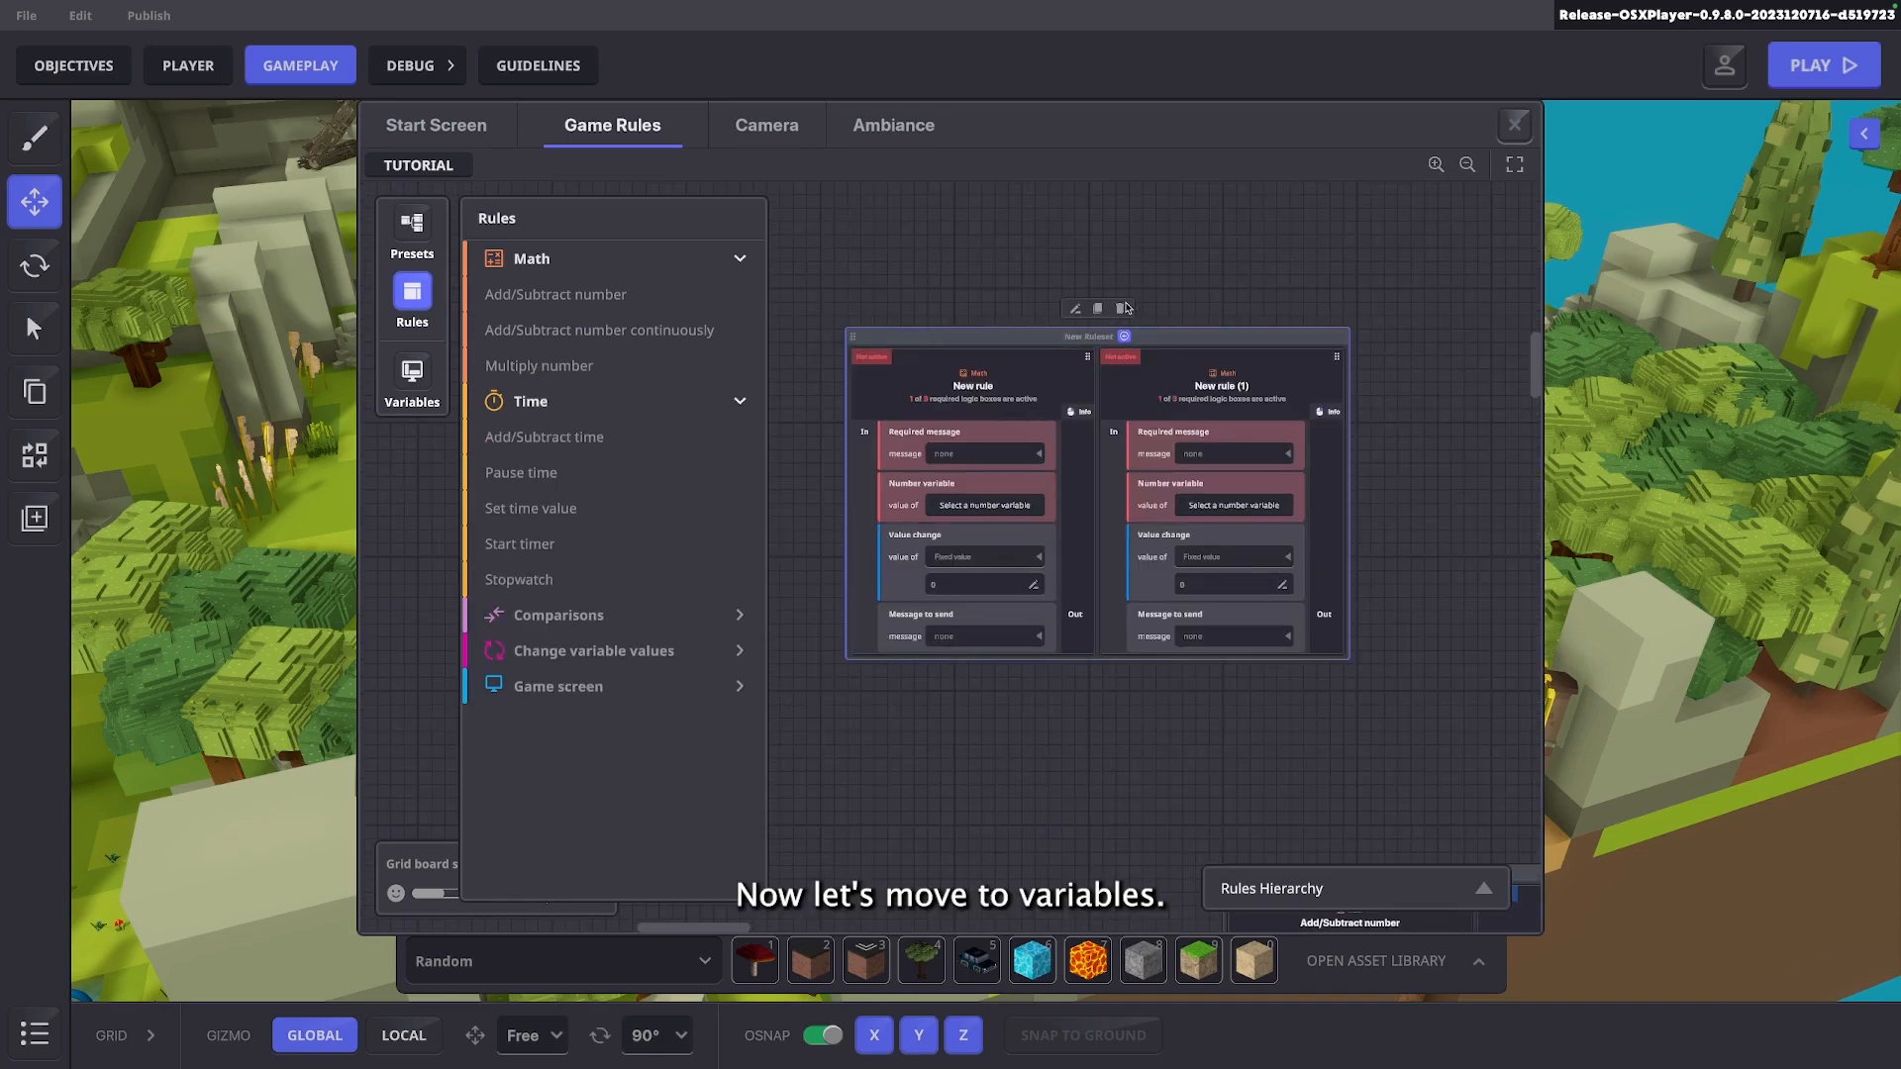
# Delete the new two-rule ruleset from the board and bring up the list of variables
pyautogui.press('Delete')
pyautogui.click(412, 376)
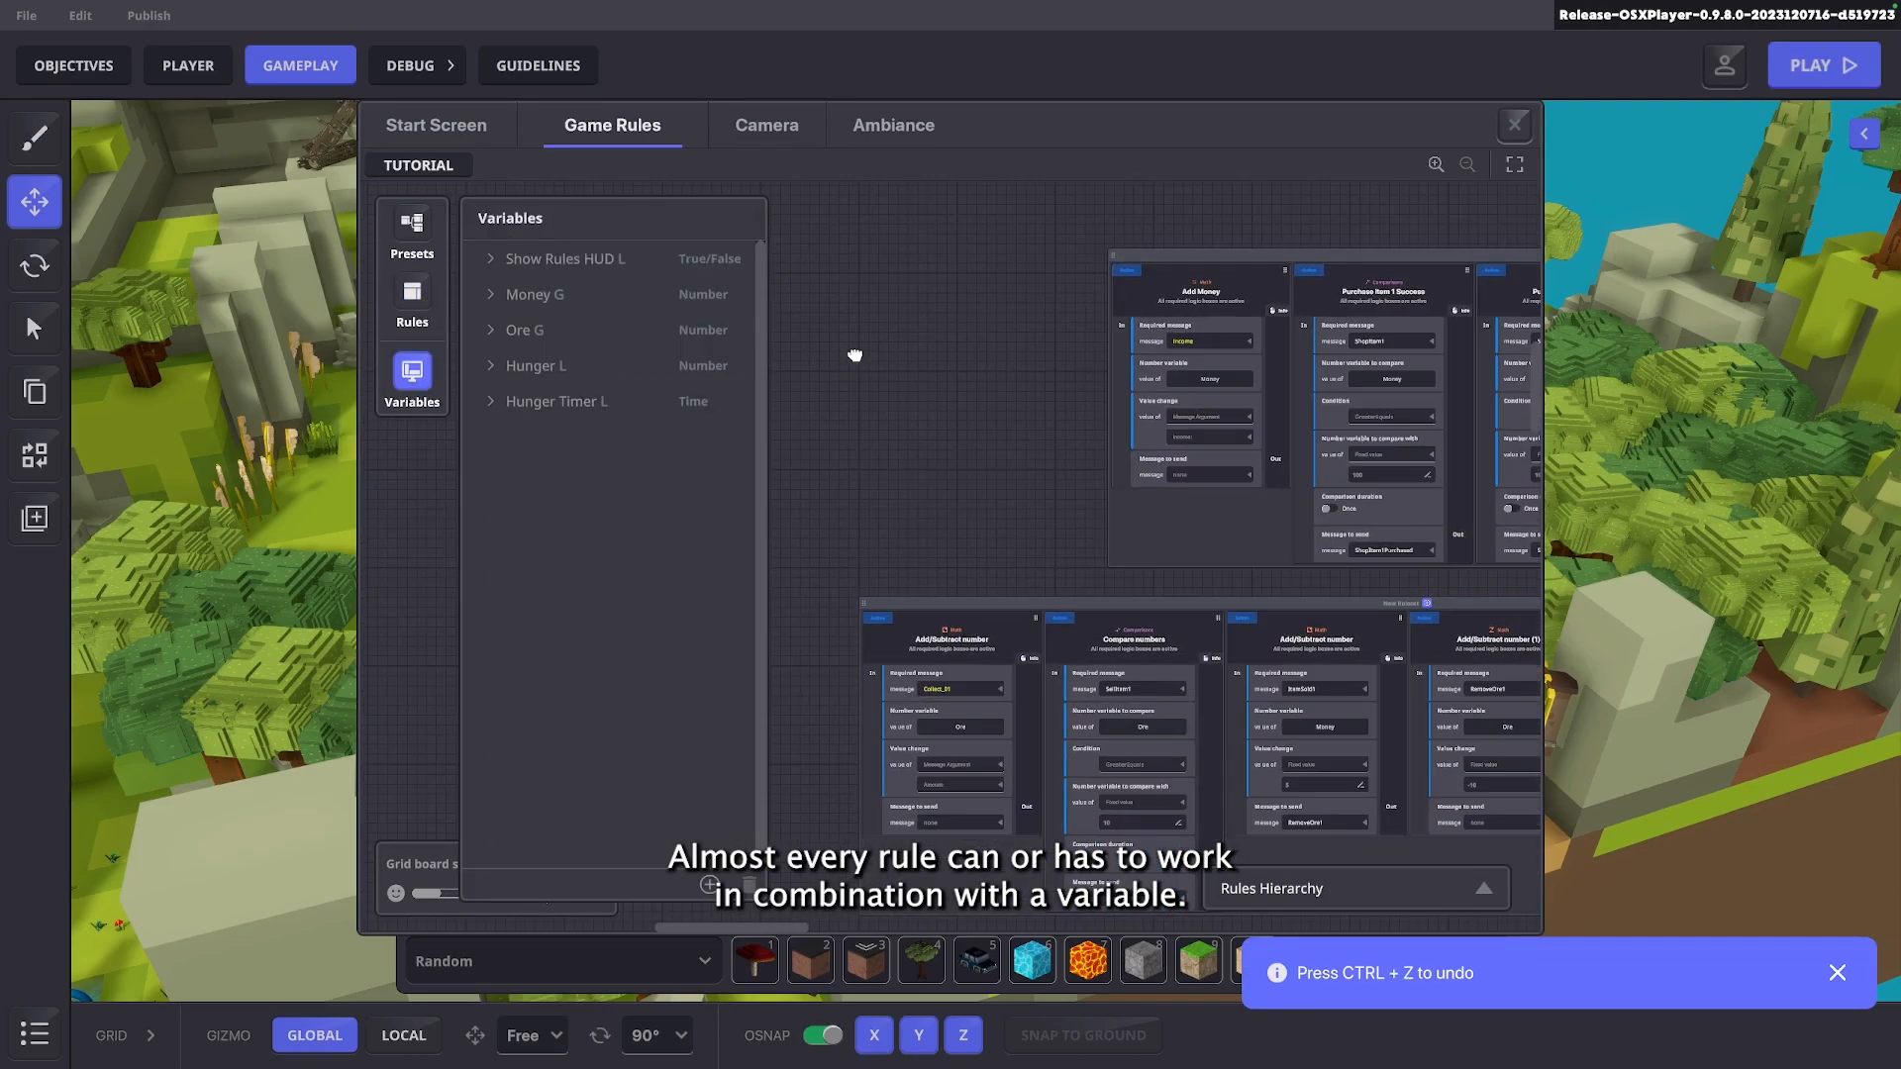
# Examine the settings of the Show Rules HUD and Money variables
pyautogui.click(554, 259)
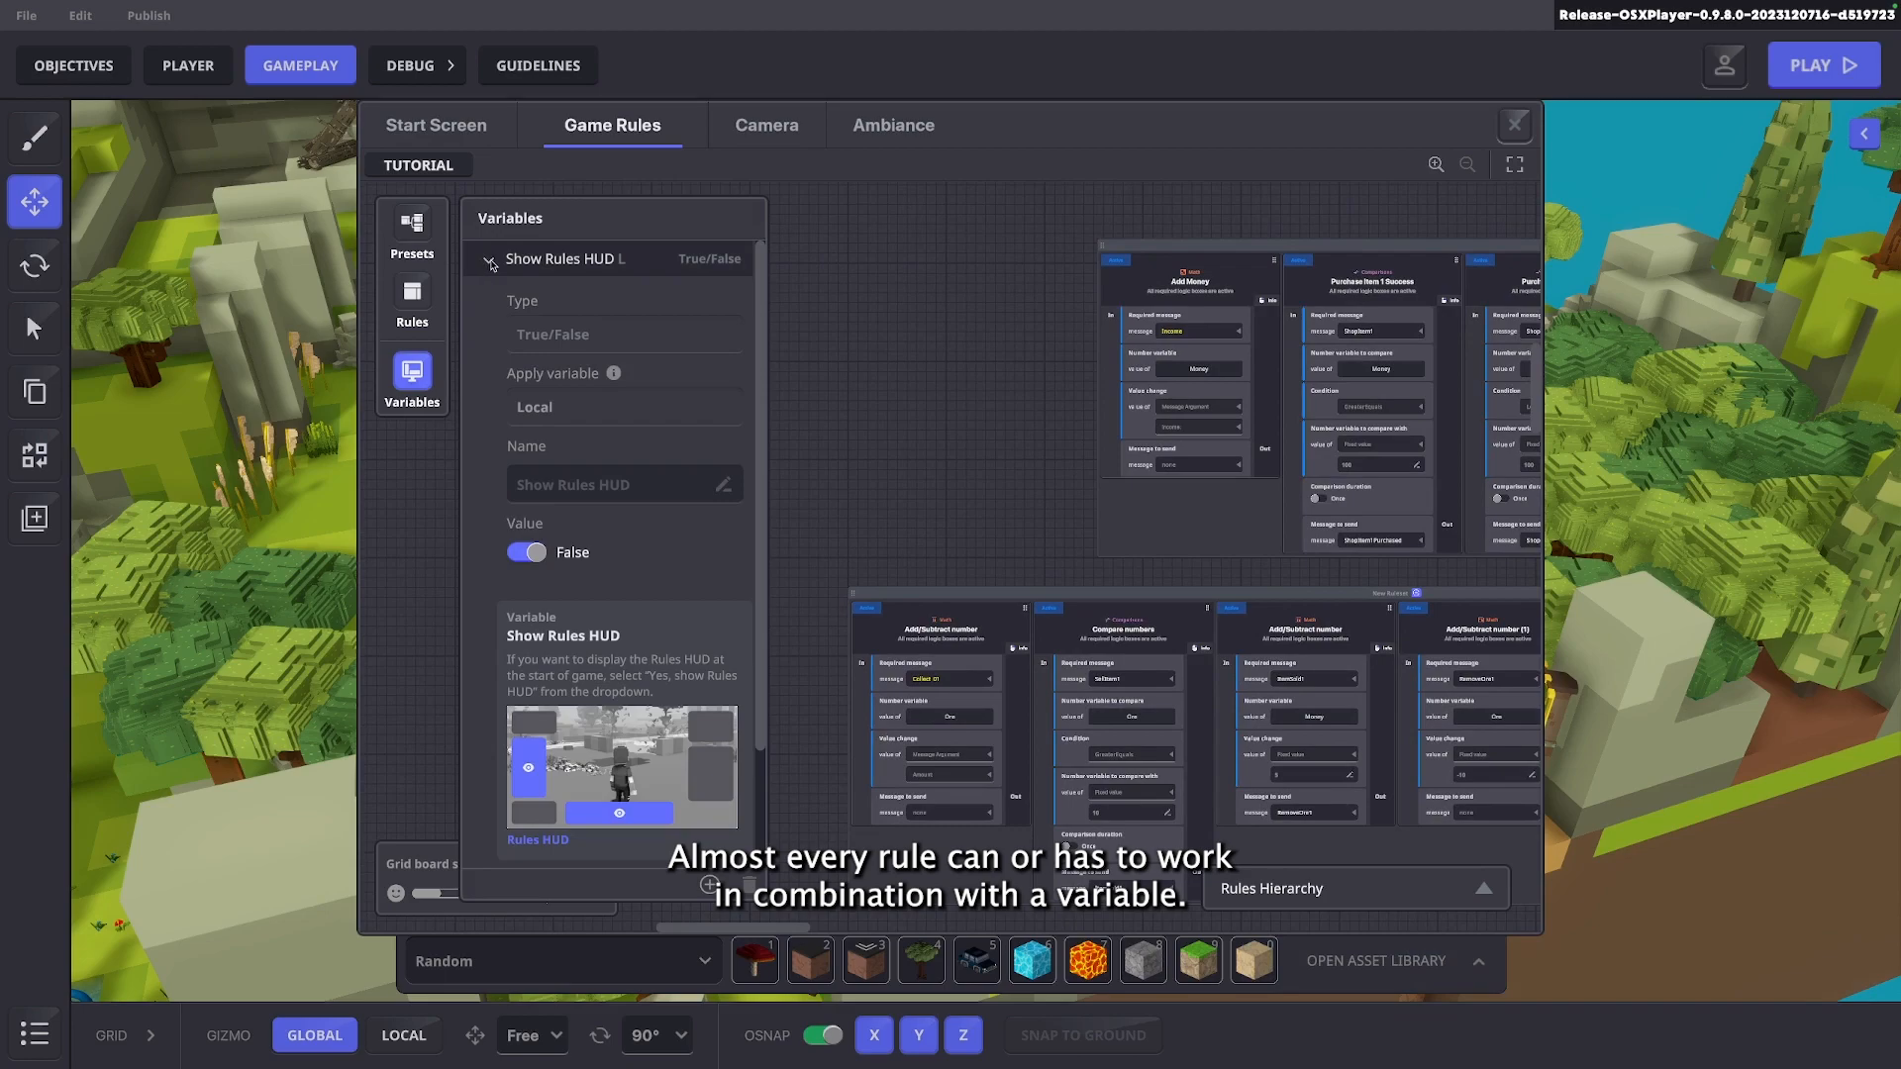
pyautogui.scroll(3, 581, 552)
pyautogui.click(490, 258)
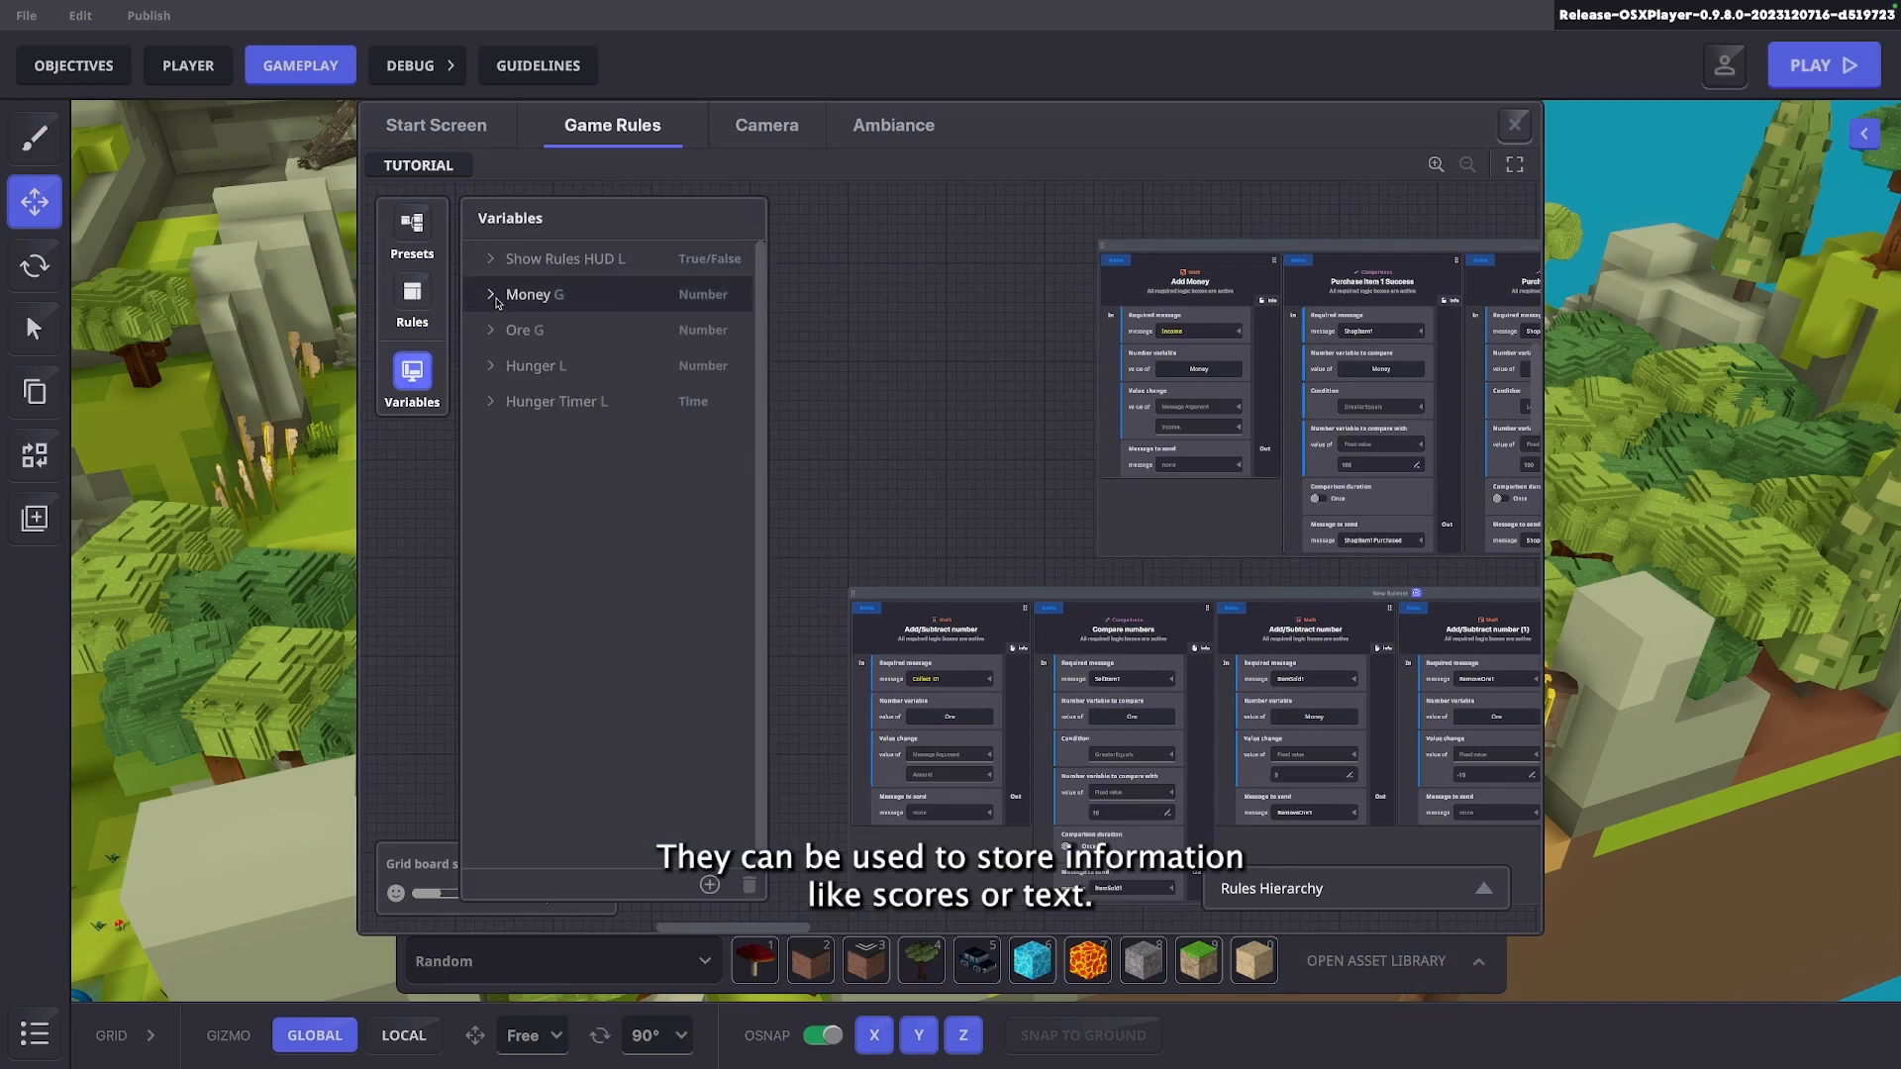
pyautogui.click(495, 295)
pyautogui.scroll(-2, 497, 307)
pyautogui.scroll(2, 503, 316)
pyautogui.click(500, 295)
# Examine the settings of the Ore and Hunger variables, including their Heads-Up Display settings
pyautogui.click(504, 330)
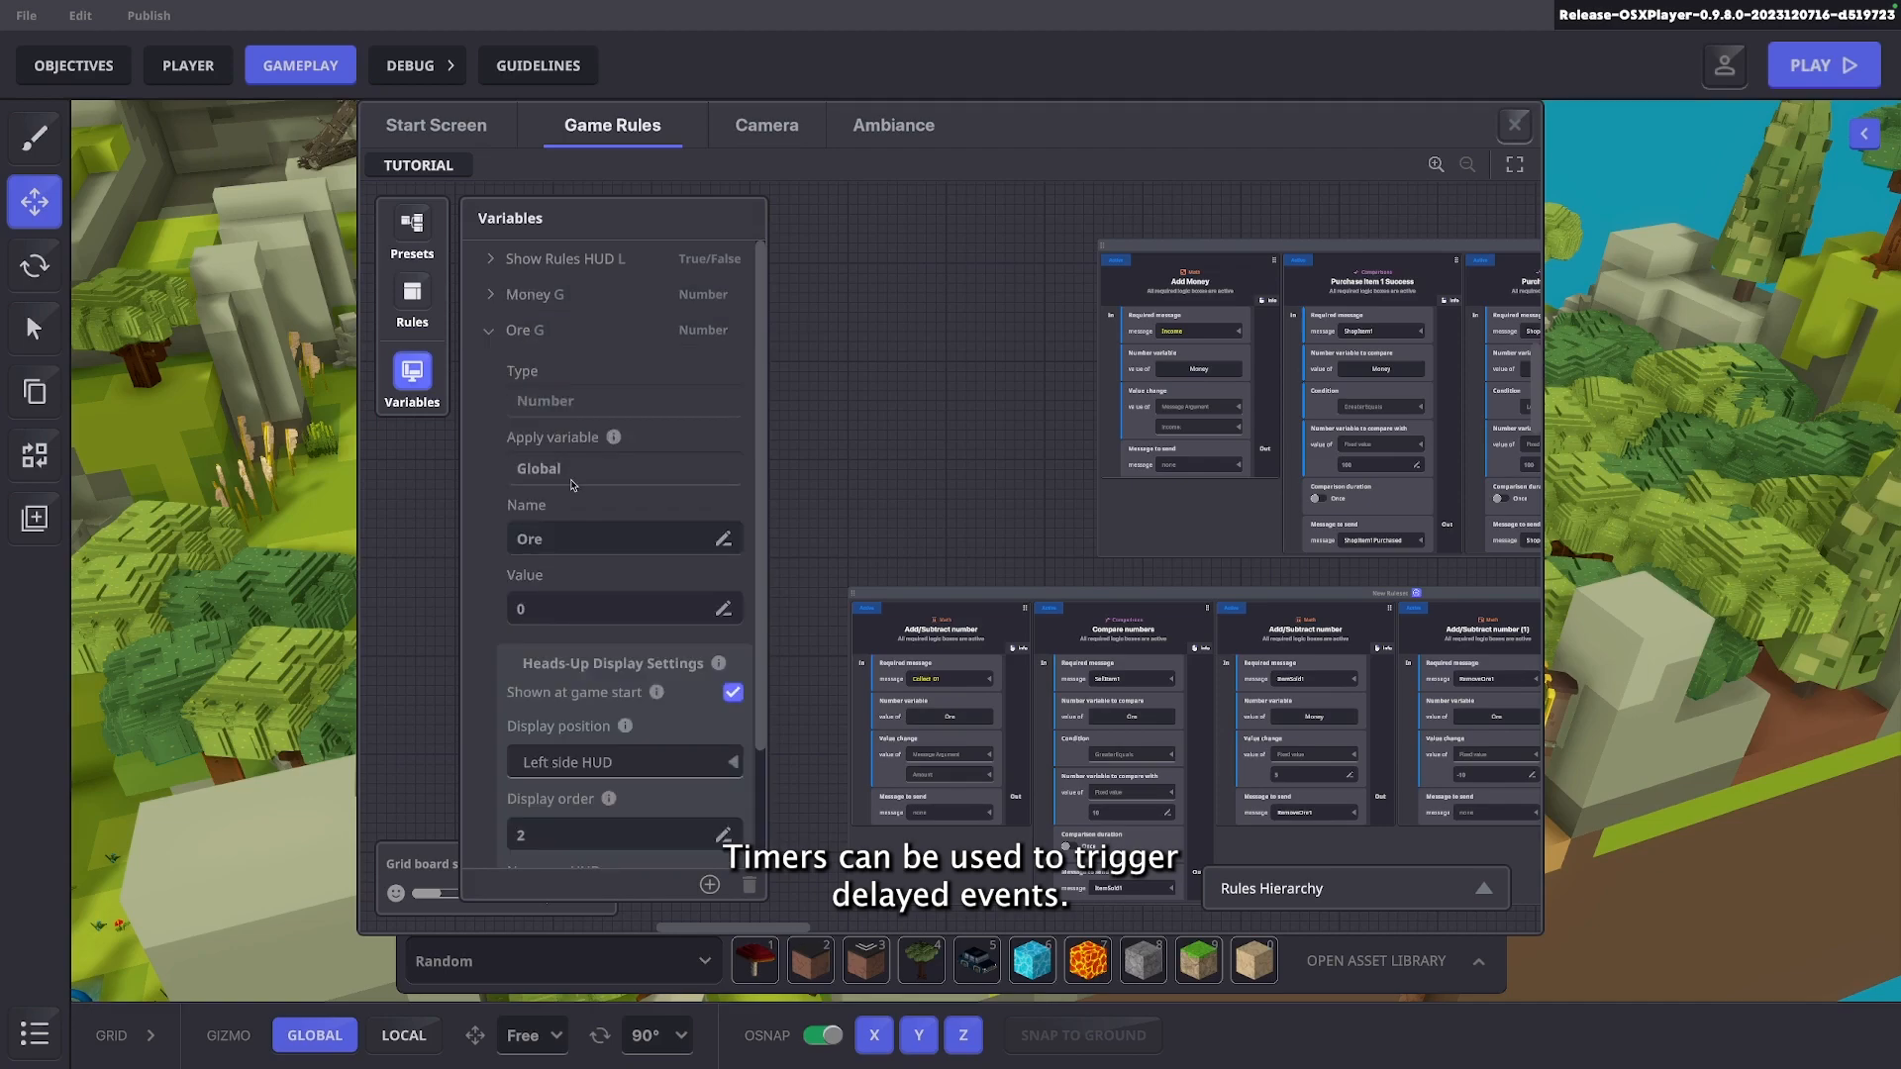
pyautogui.scroll(-2, 585, 511)
pyautogui.scroll(2, 599, 594)
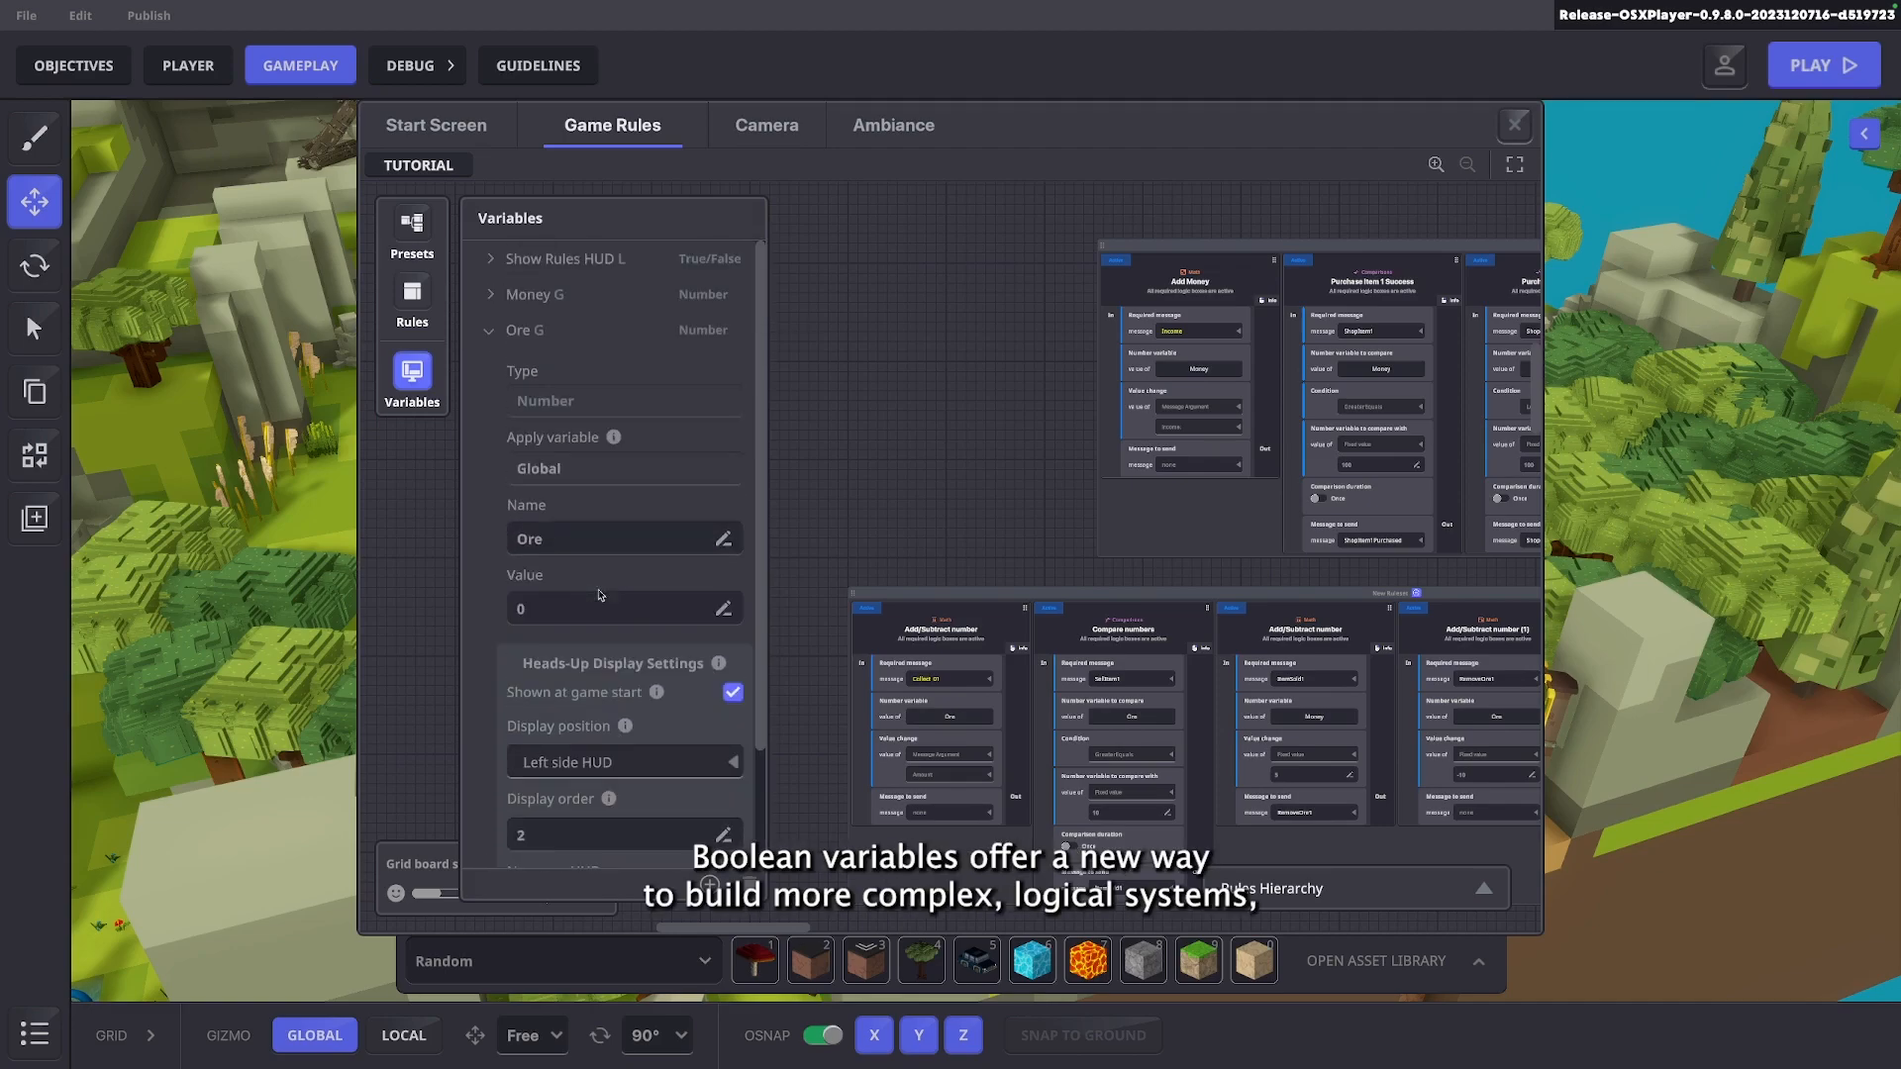
pyautogui.click(508, 334)
pyautogui.click(510, 365)
pyautogui.scroll(-2, 606, 566)
pyautogui.scroll(2, 607, 576)
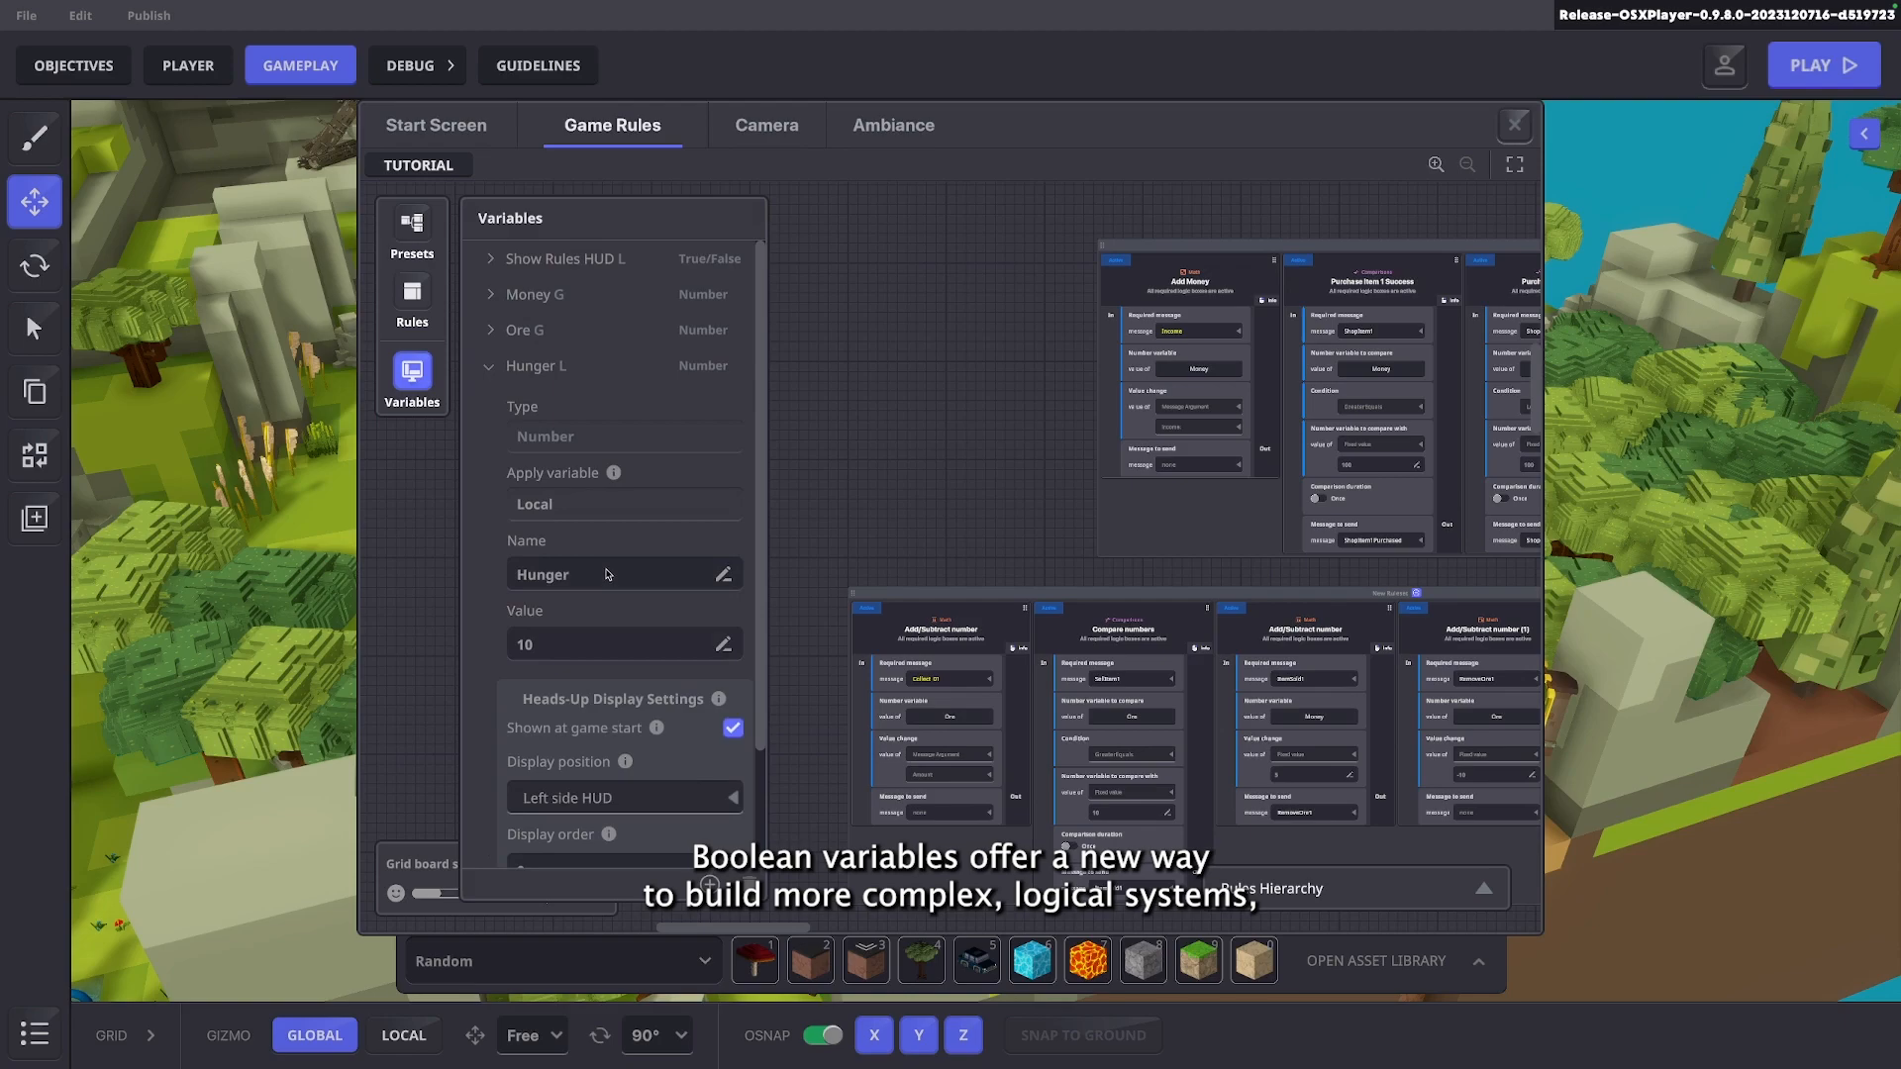
pyautogui.click(505, 365)
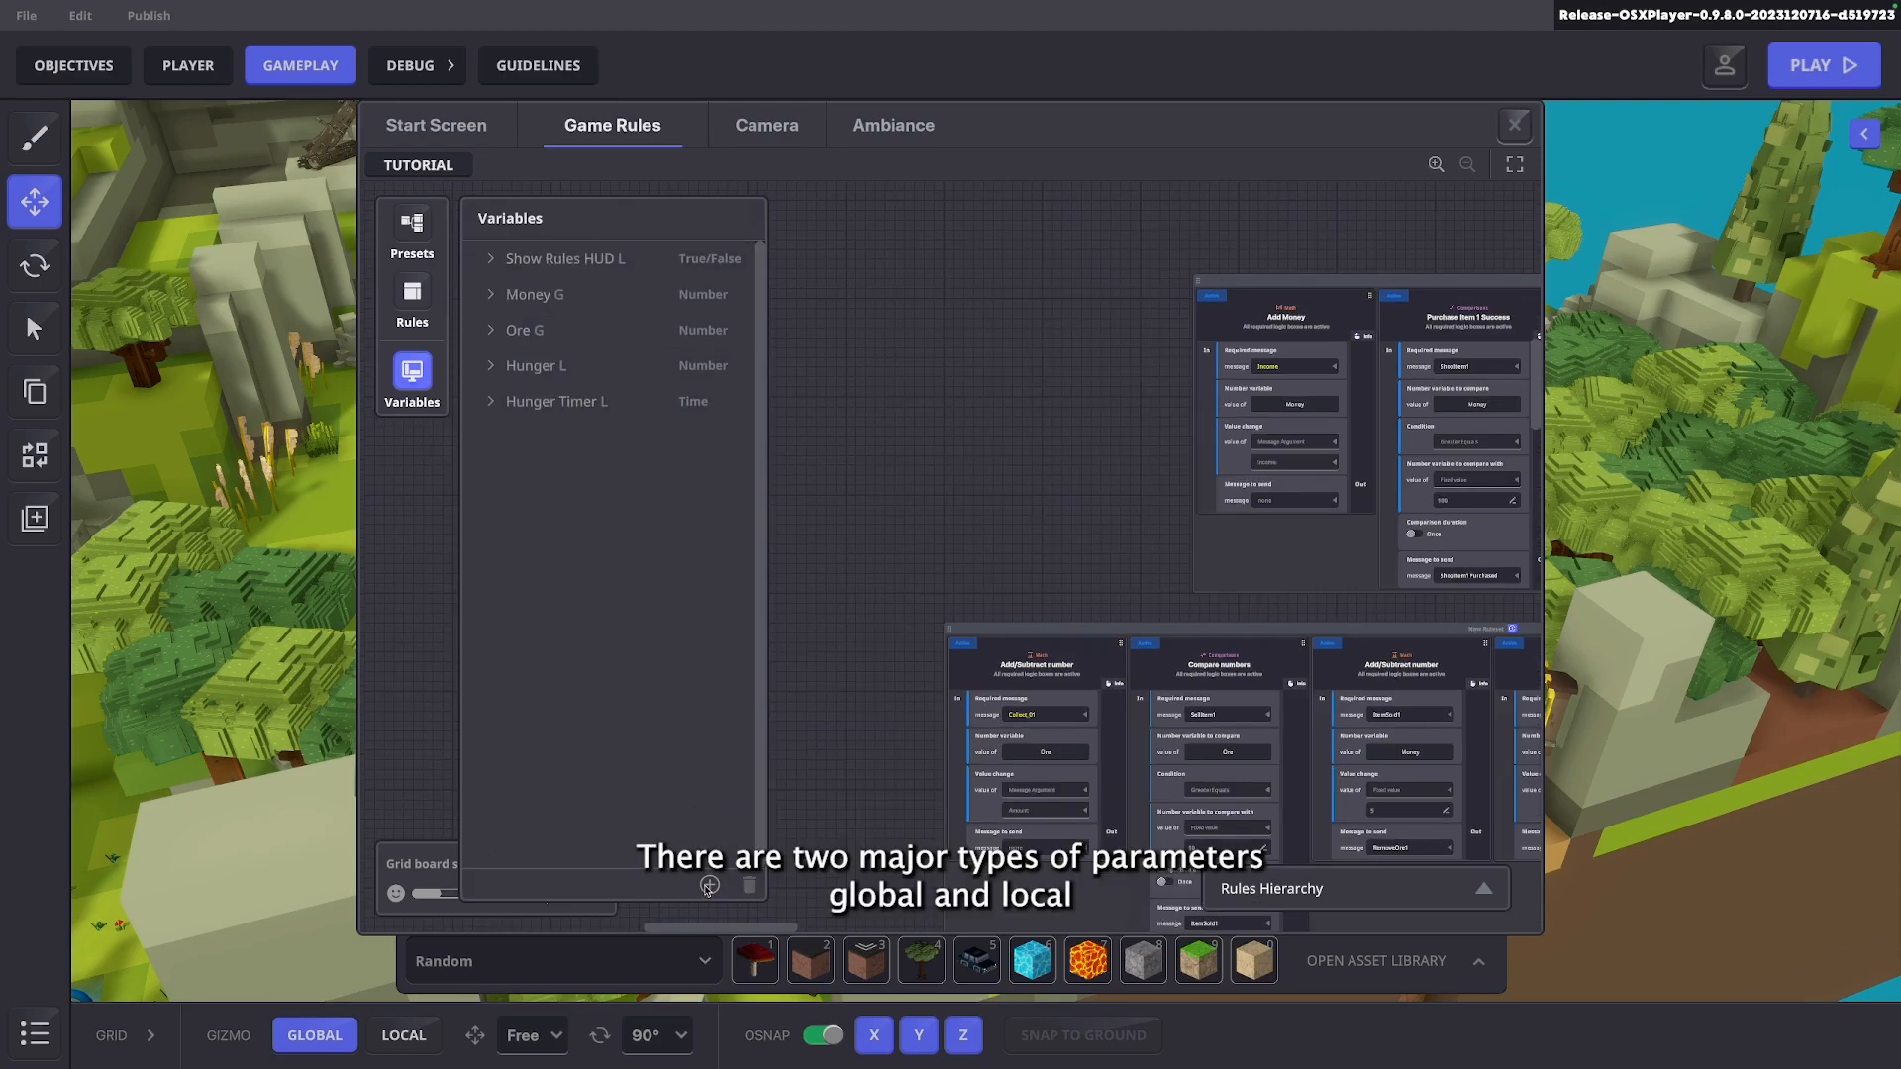
# Start a new number variable, apply it as Local and name it "Your health"
pyautogui.click(709, 885)
pyautogui.click(586, 836)
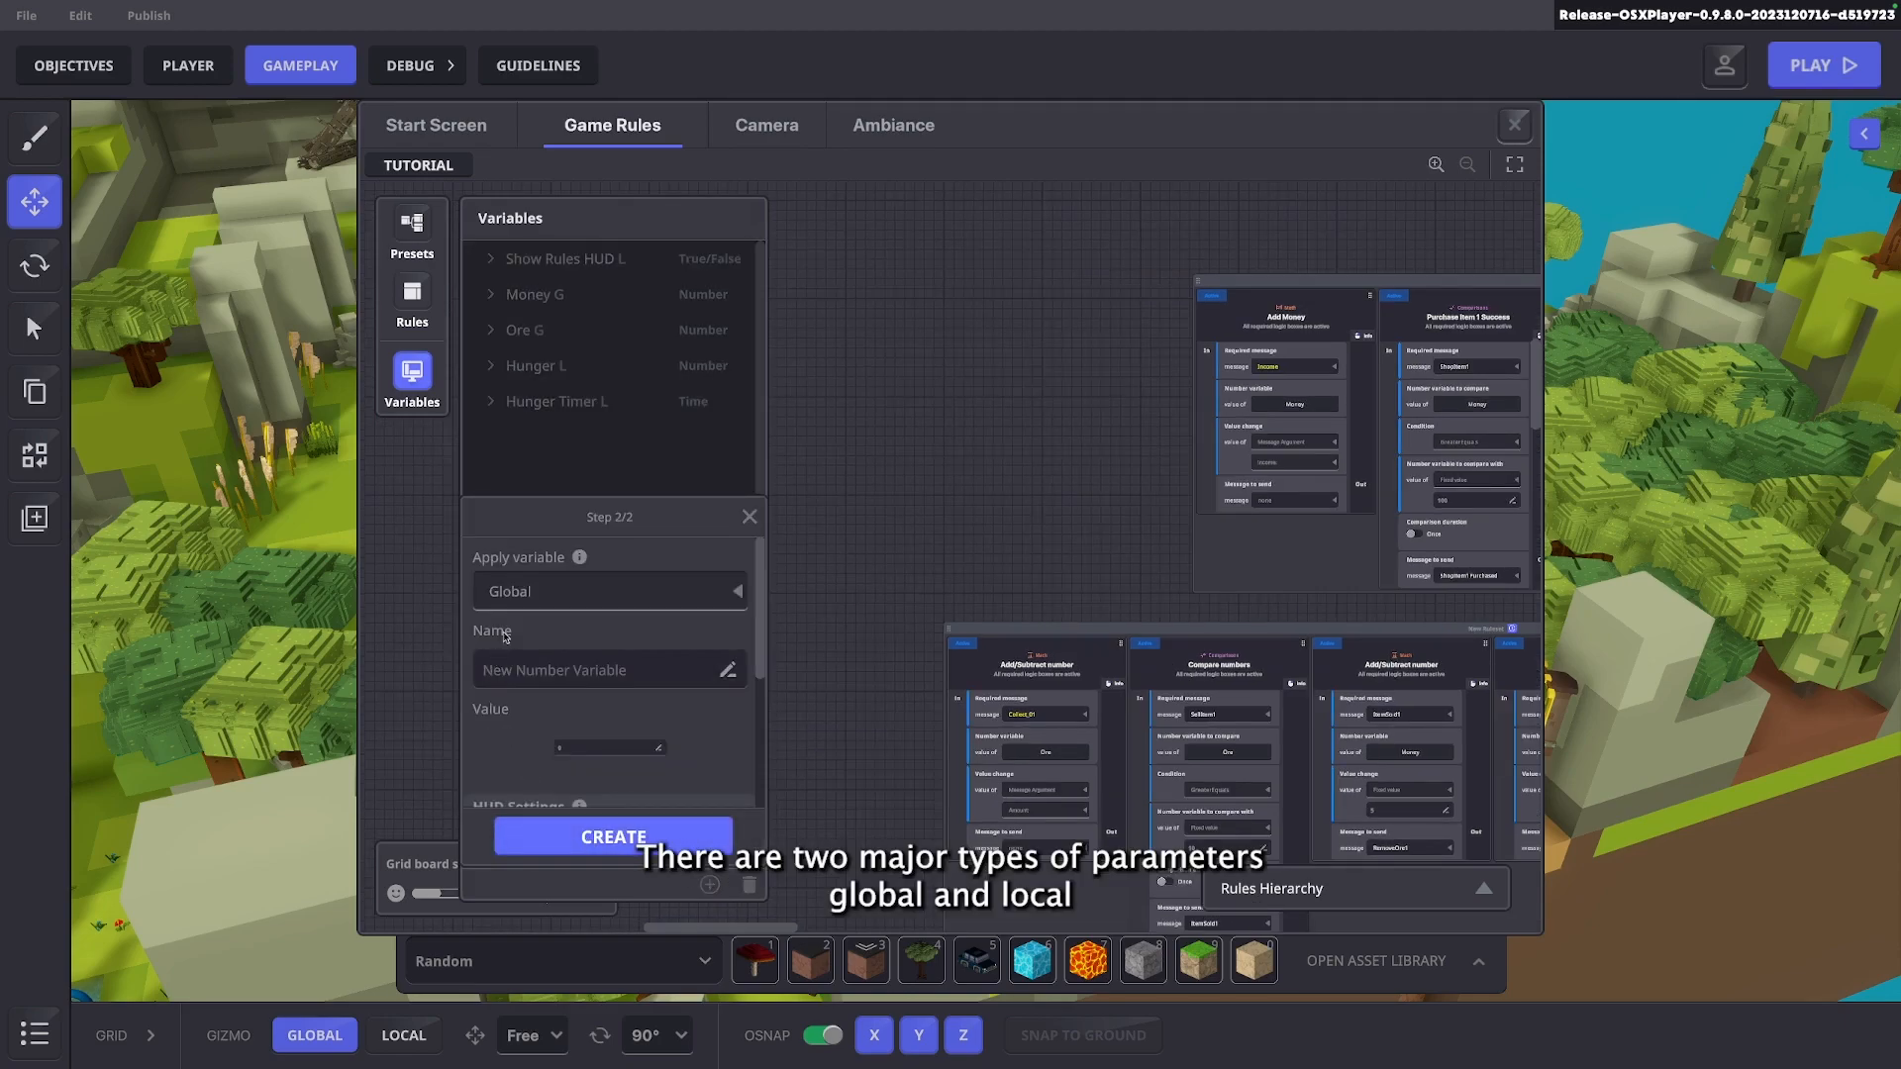
pyautogui.click(505, 592)
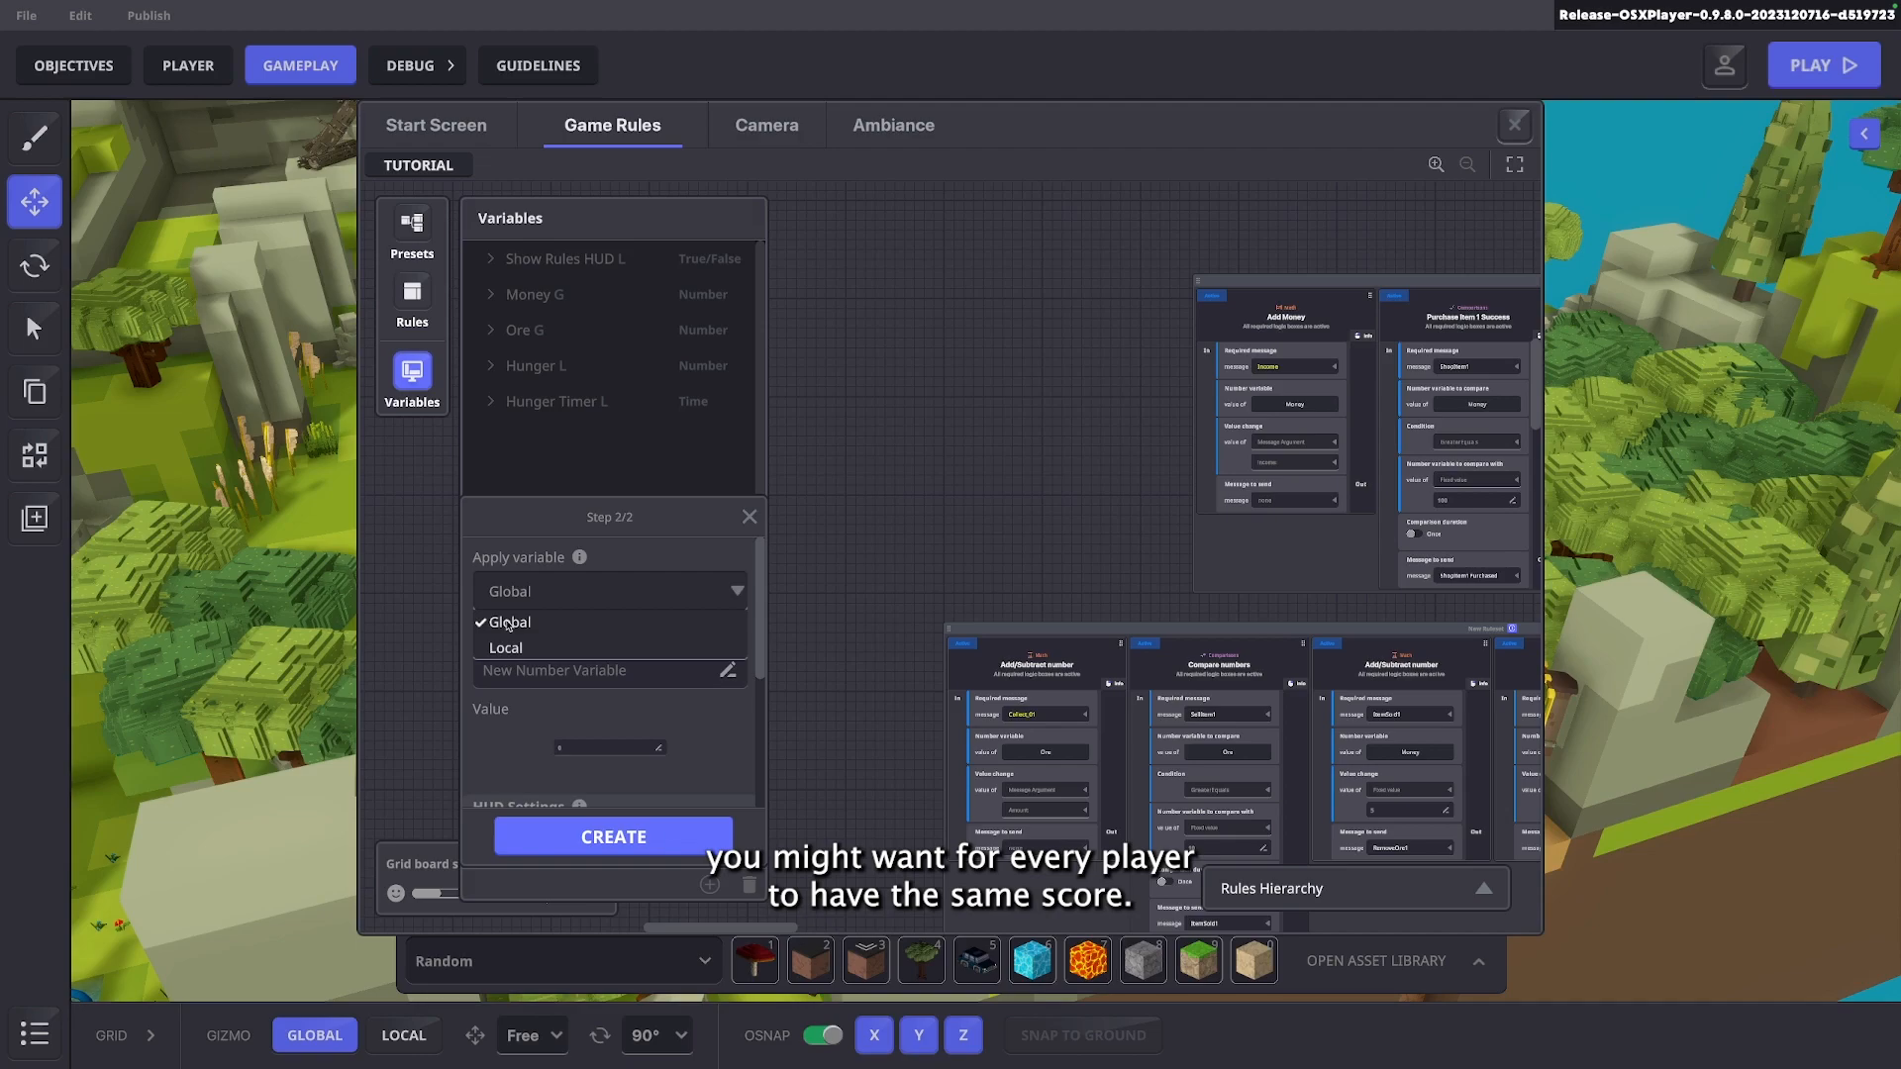
pyautogui.click(512, 650)
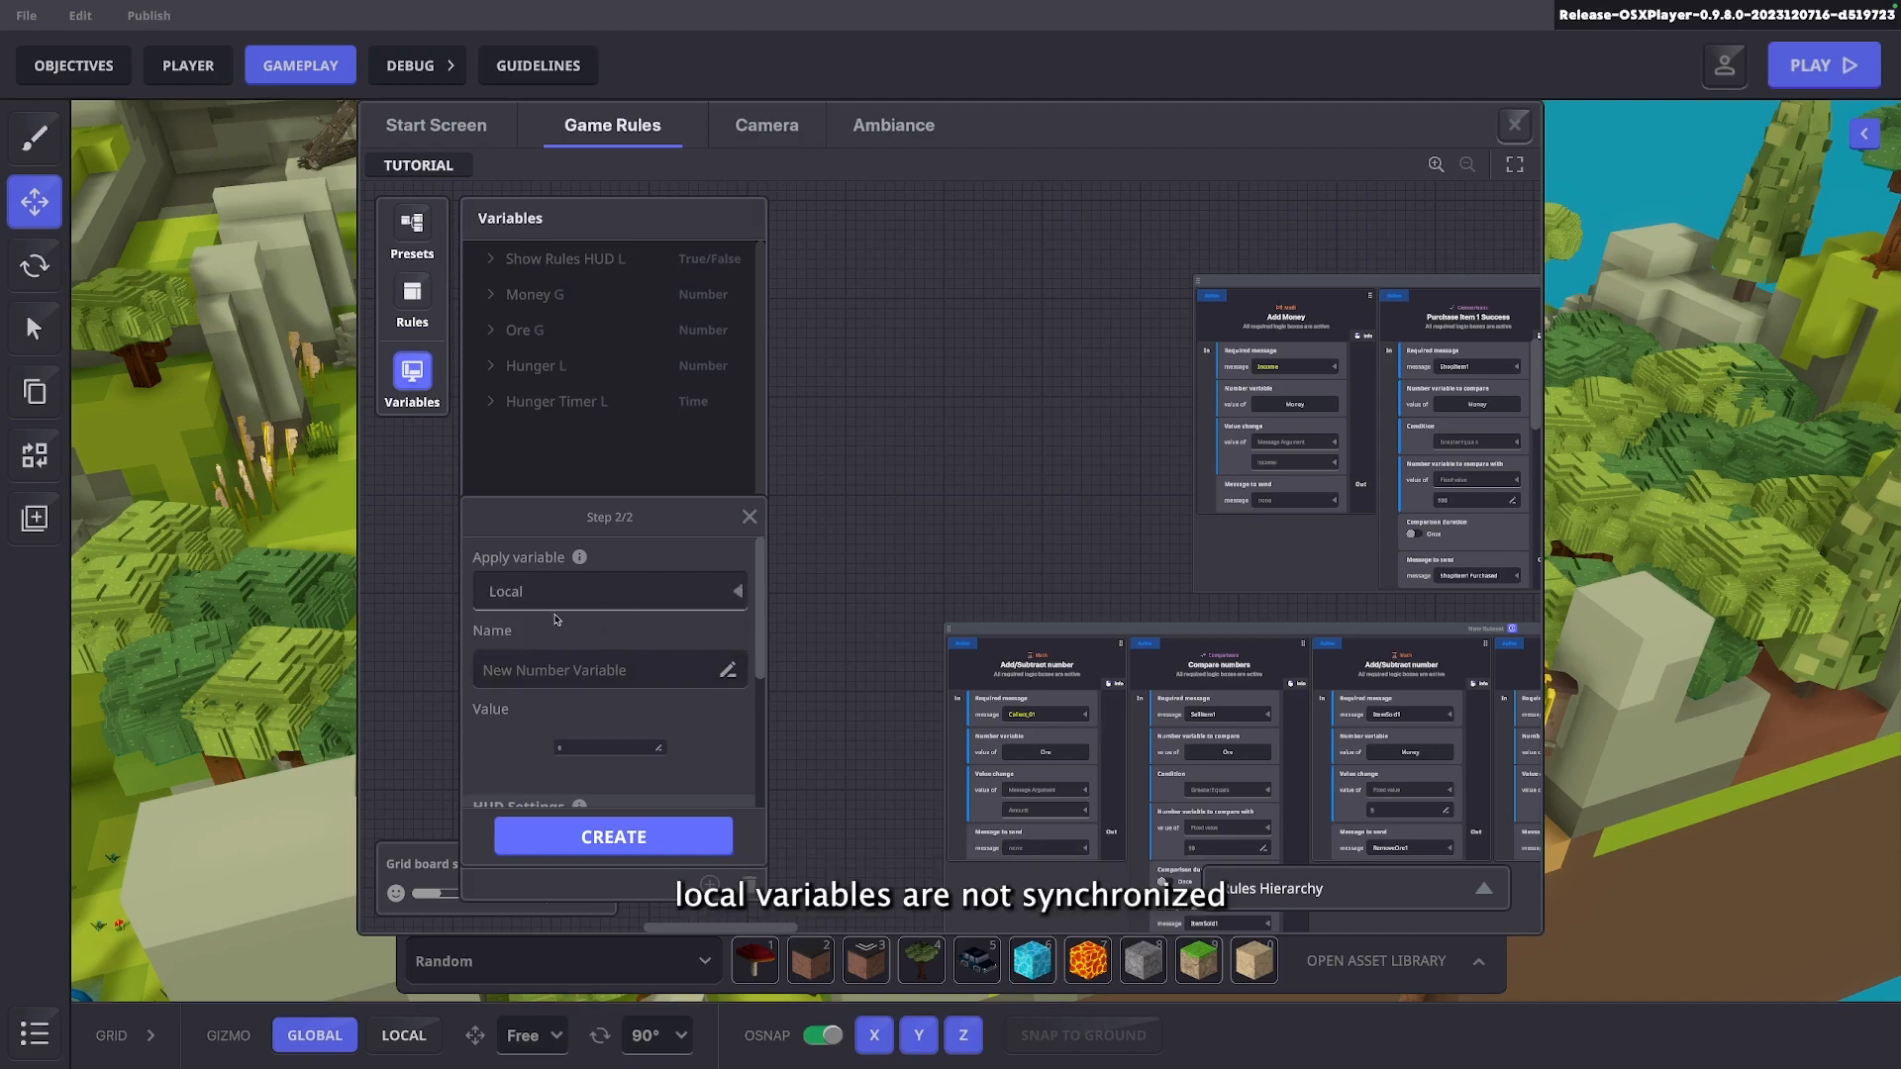
pyautogui.click(541, 672)
pyautogui.write('Your health')
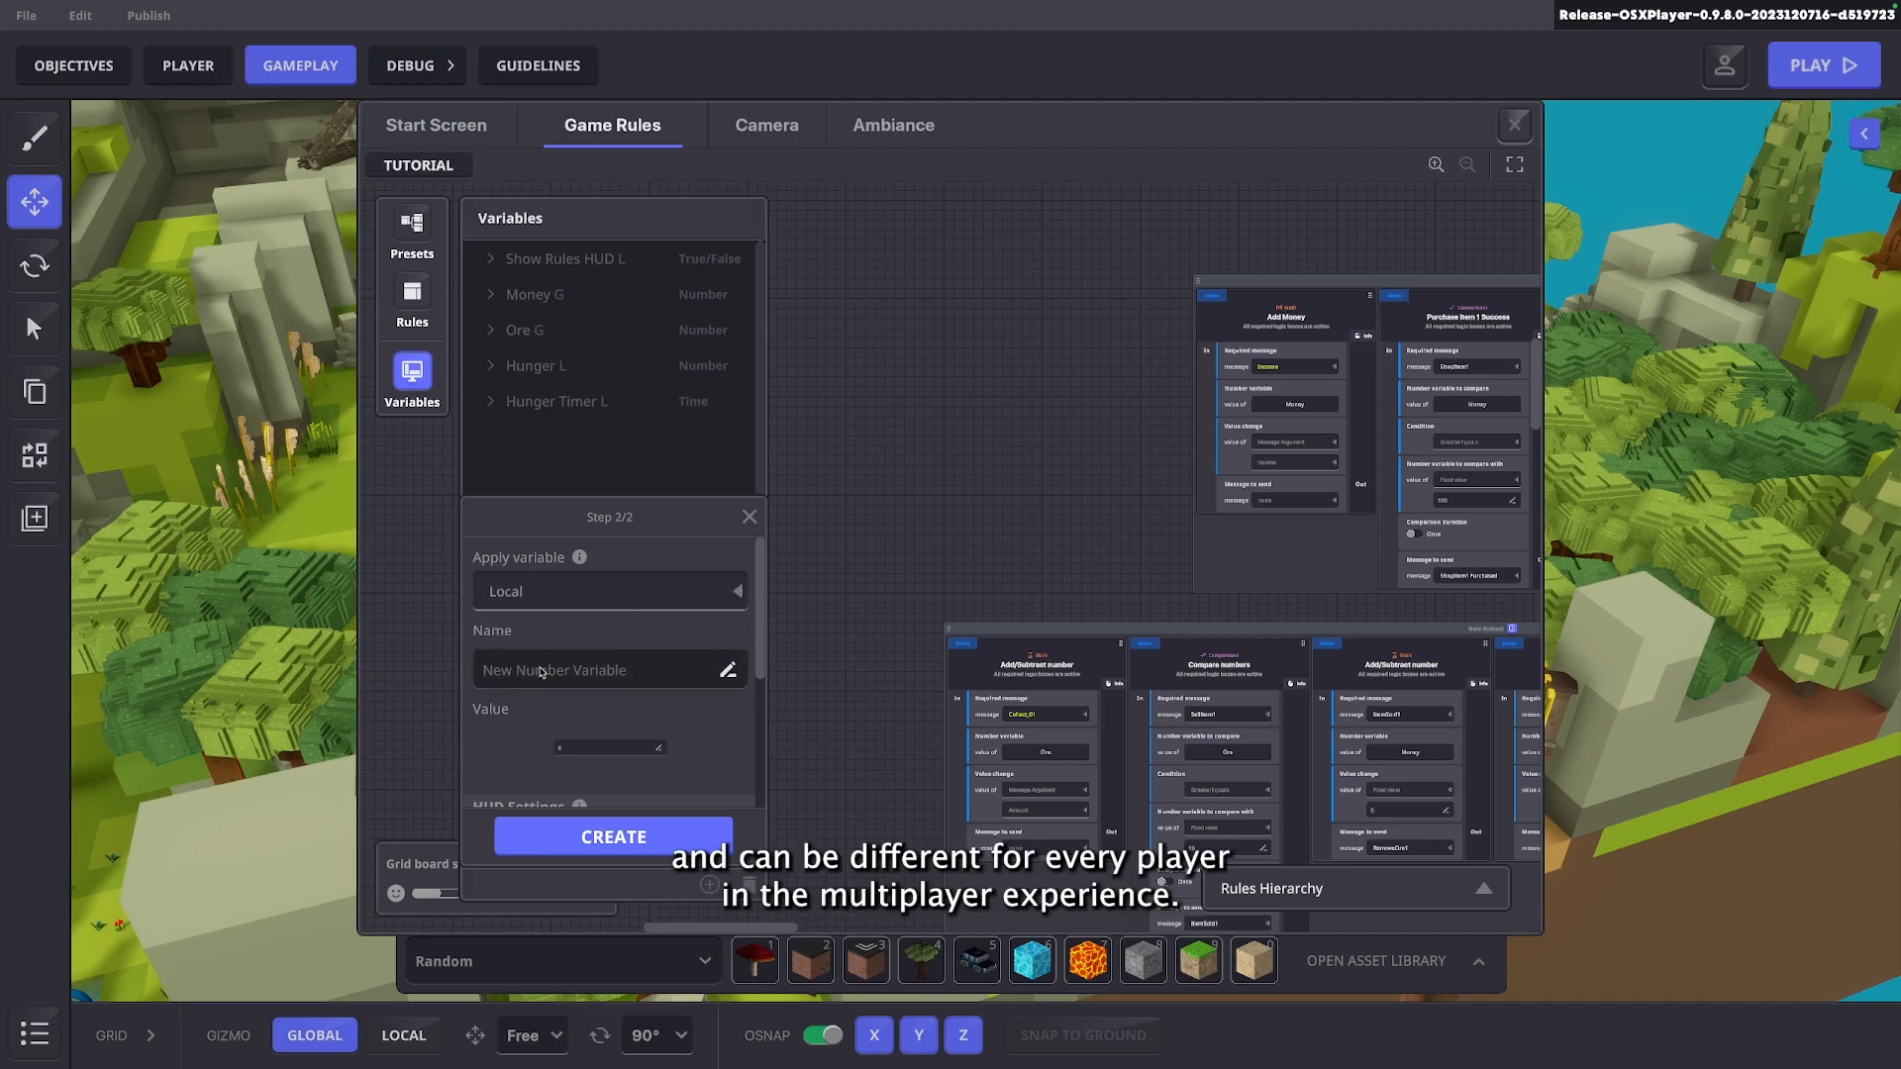
# Have the Your health variable shown at the start of the game and open its display position options
pyautogui.scroll(-1, 585, 650)
pyautogui.scroll(-4, 762, 611)
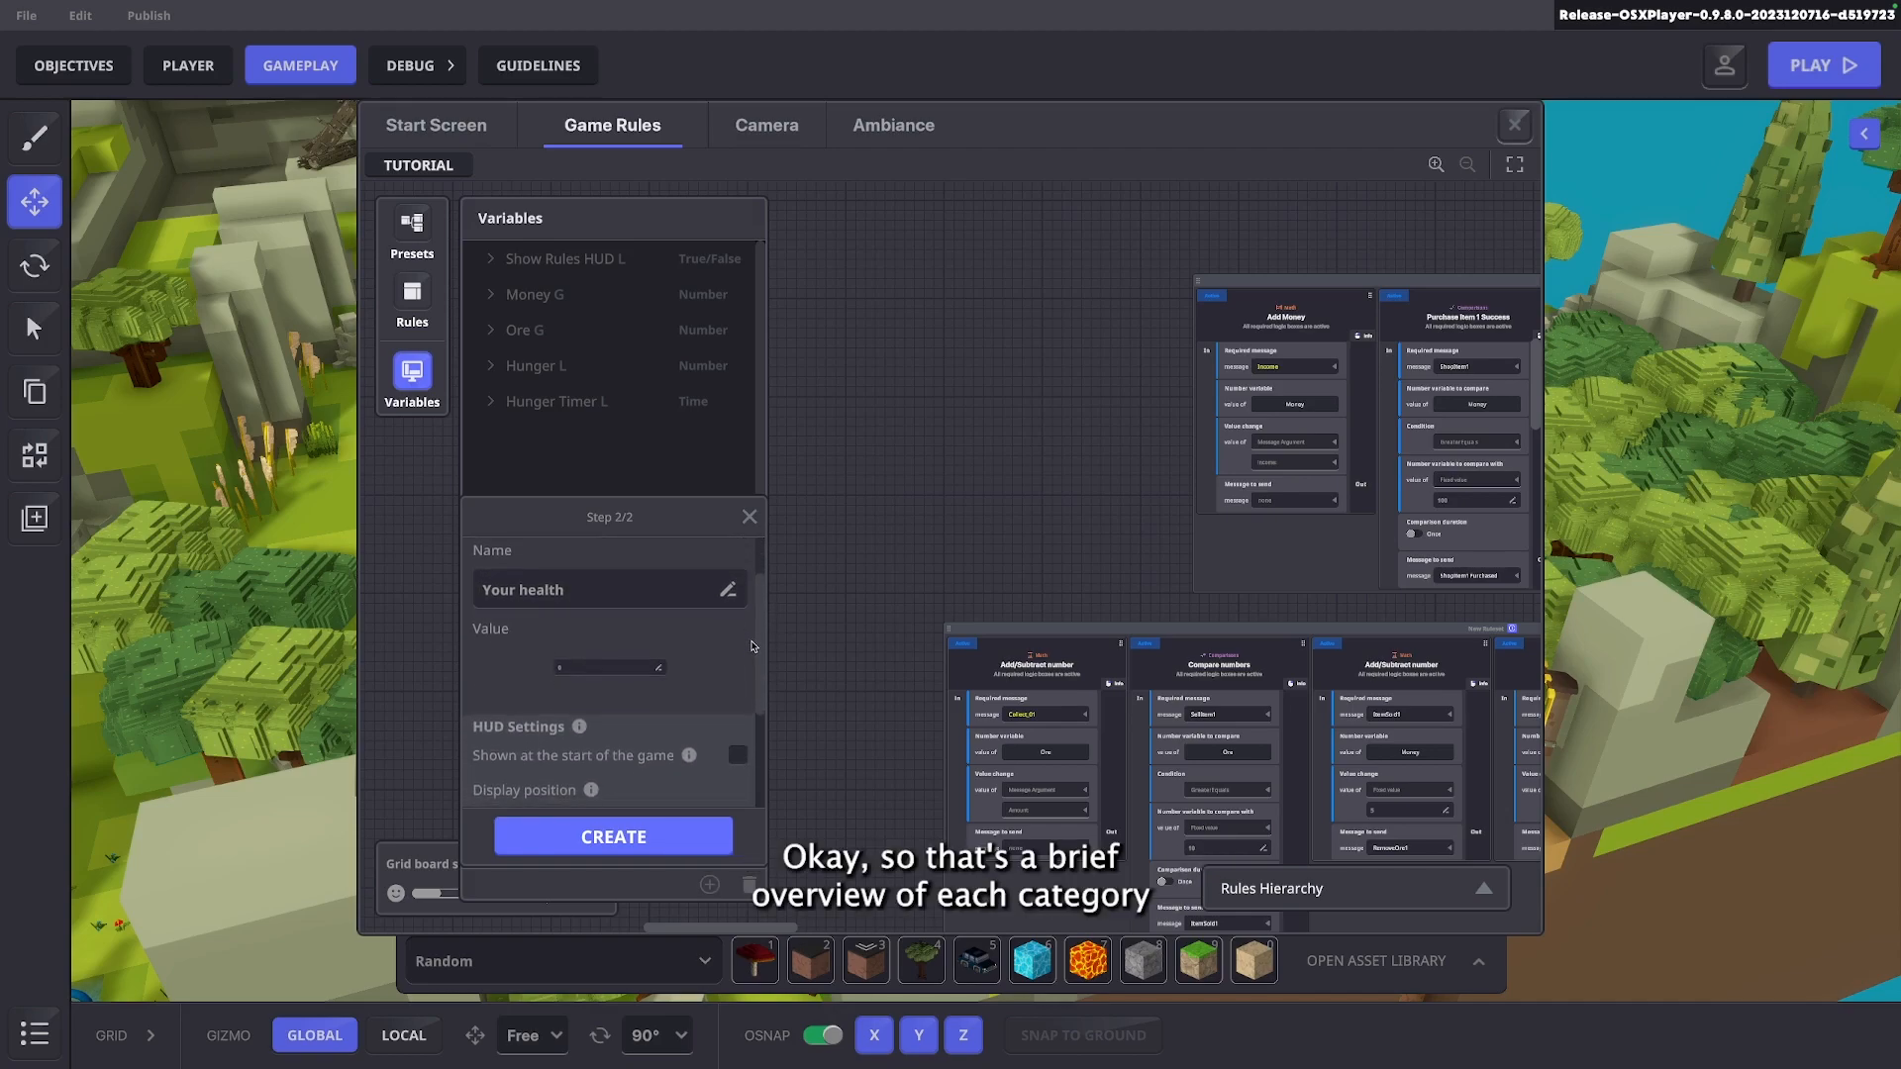
pyautogui.scroll(-1, 743, 685)
pyautogui.click(737, 614)
pyautogui.click(715, 686)
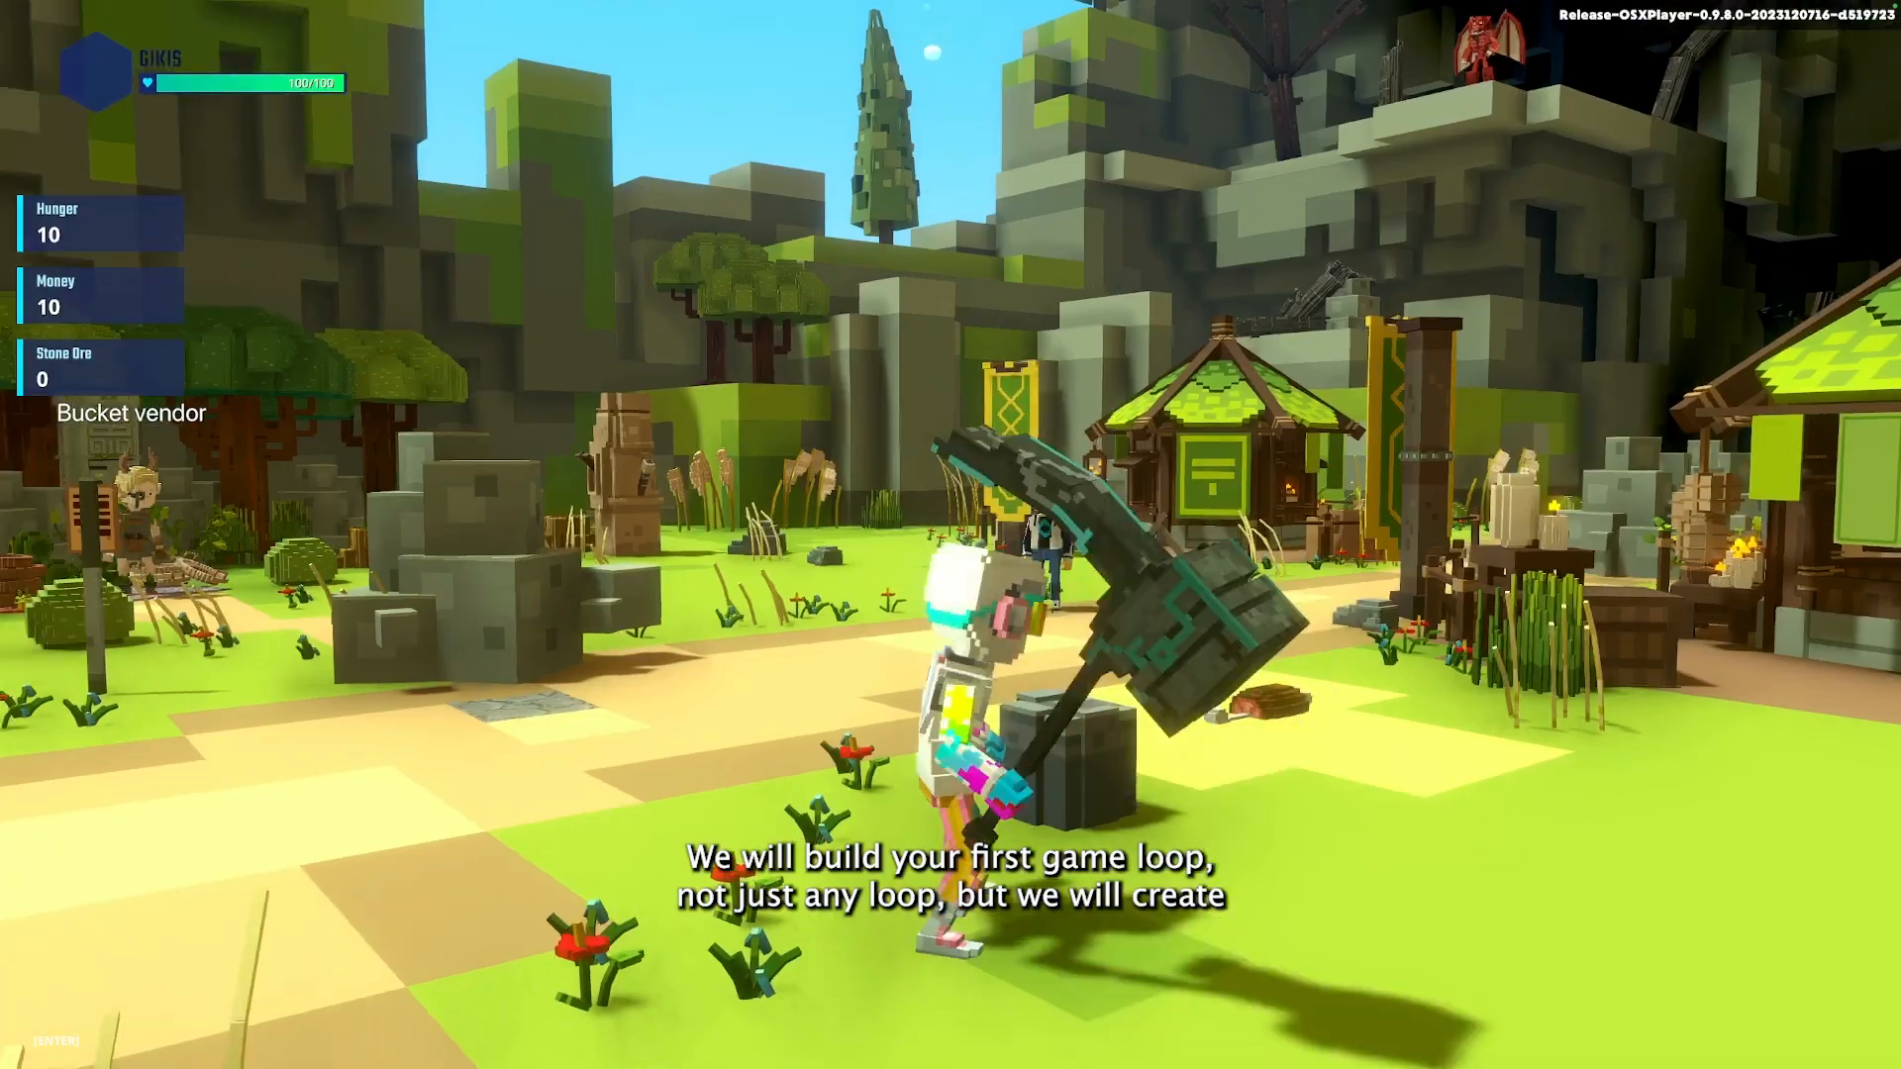
# Walk up to the merchant in the running game and choose Sell Ore - 1 x 10 Gold
pyautogui.press('w')
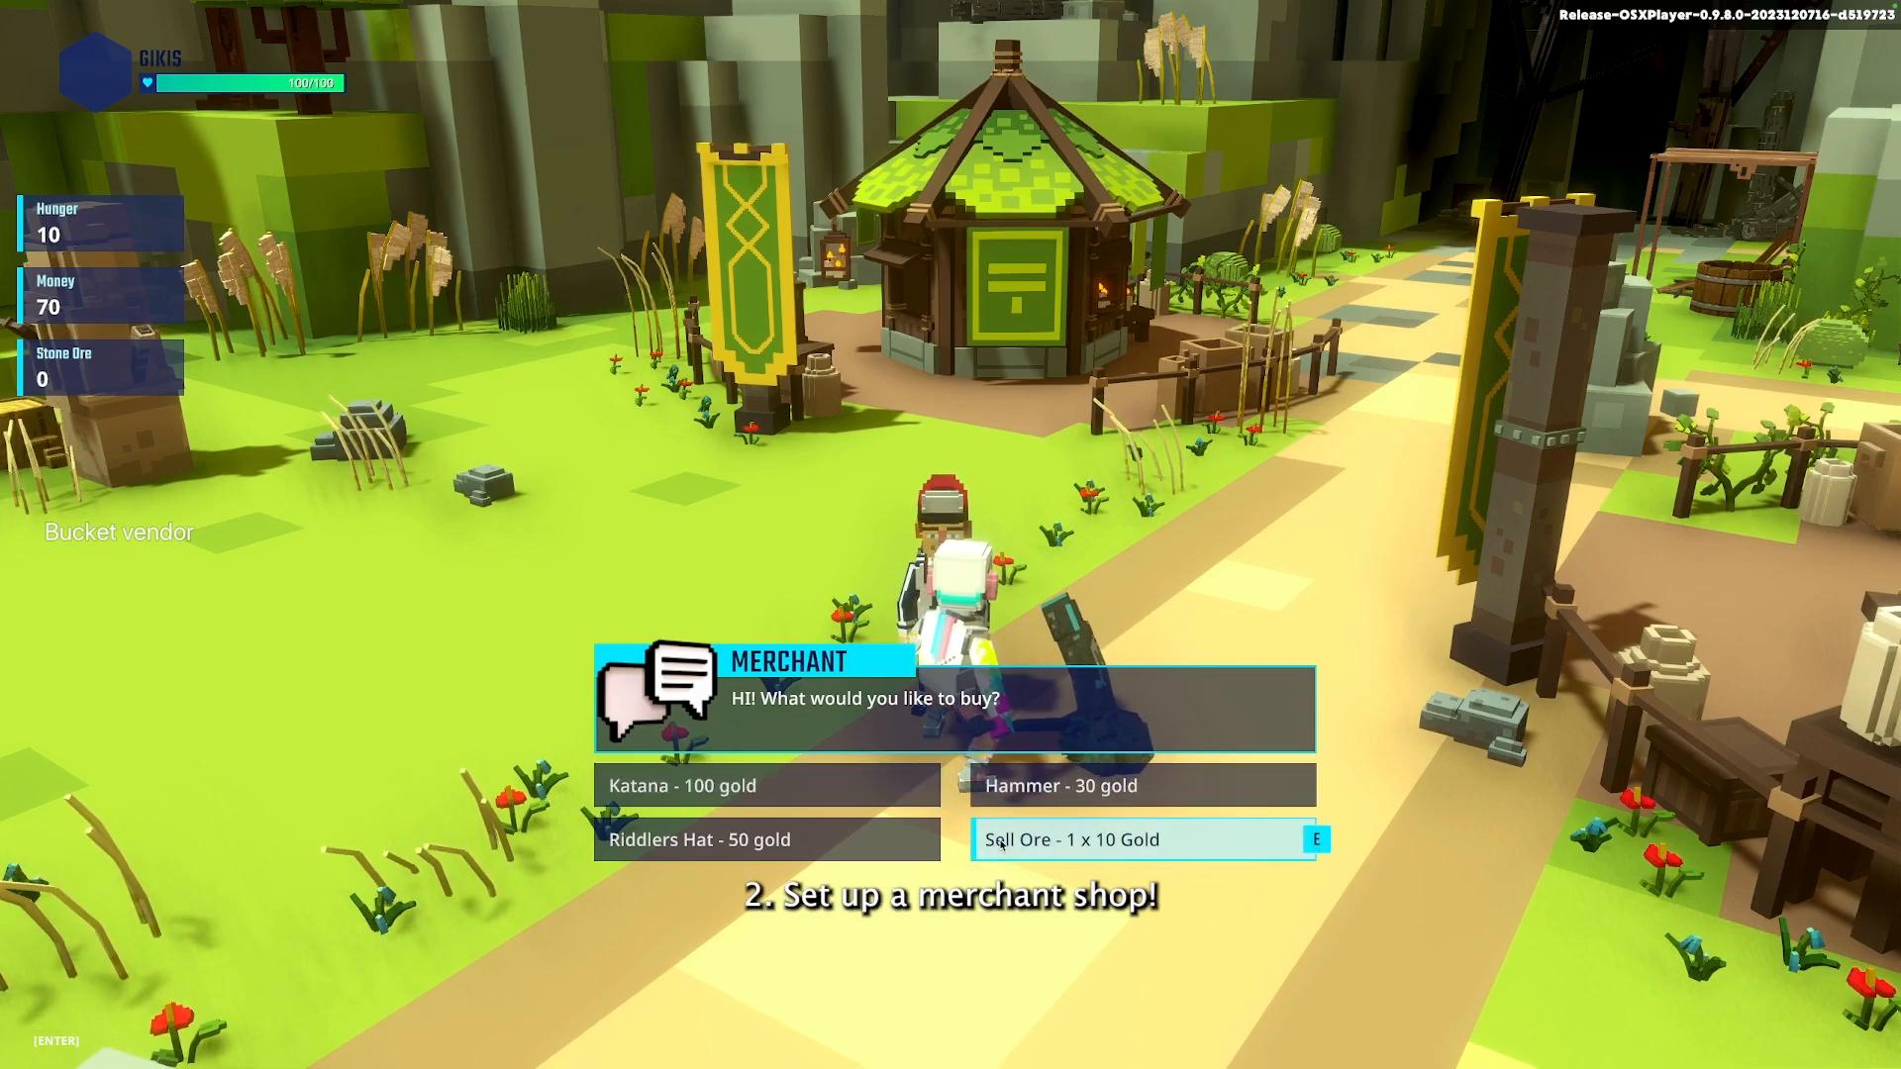
pyautogui.click(1138, 840)
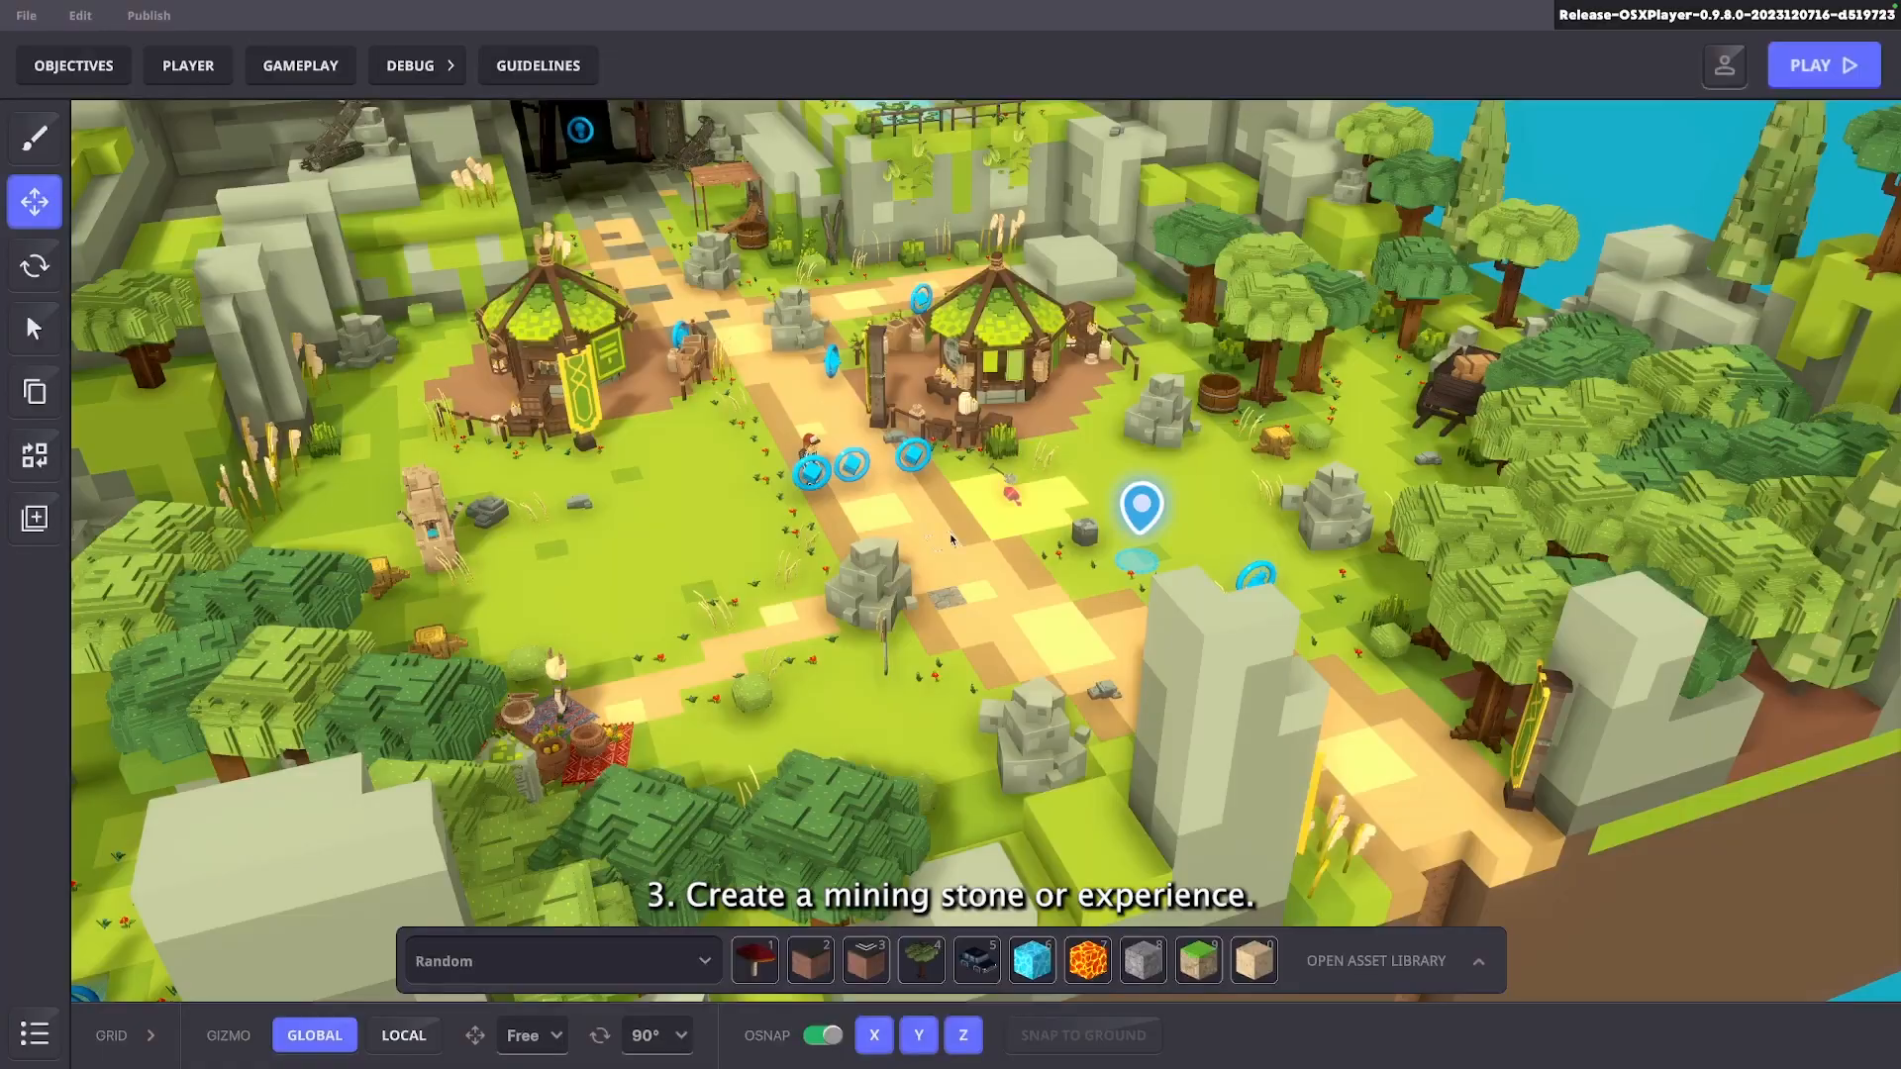
# Select the logic asset on the path nearest the market stall and open its Message Broadcaster logic for editing
pyautogui.scroll(5, 948, 532)
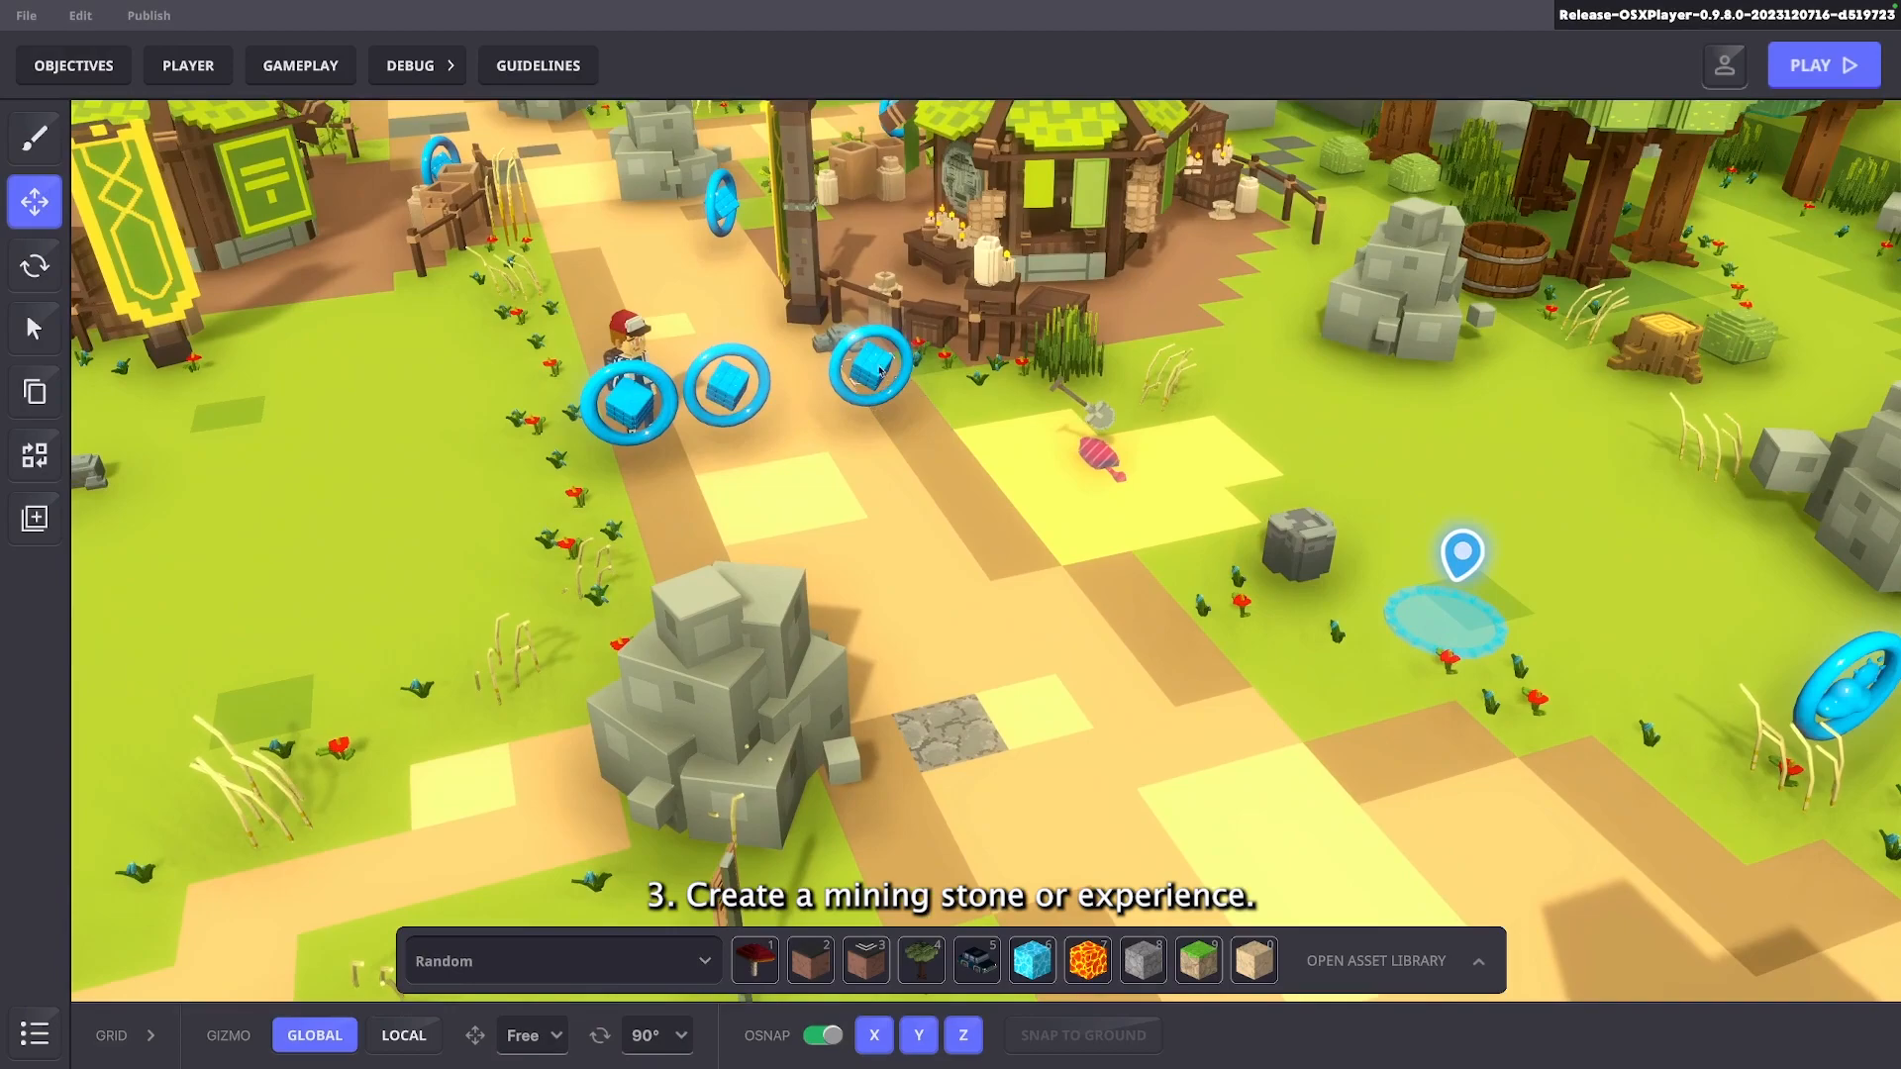
pyautogui.click(876, 364)
pyautogui.scroll(-2, 1683, 837)
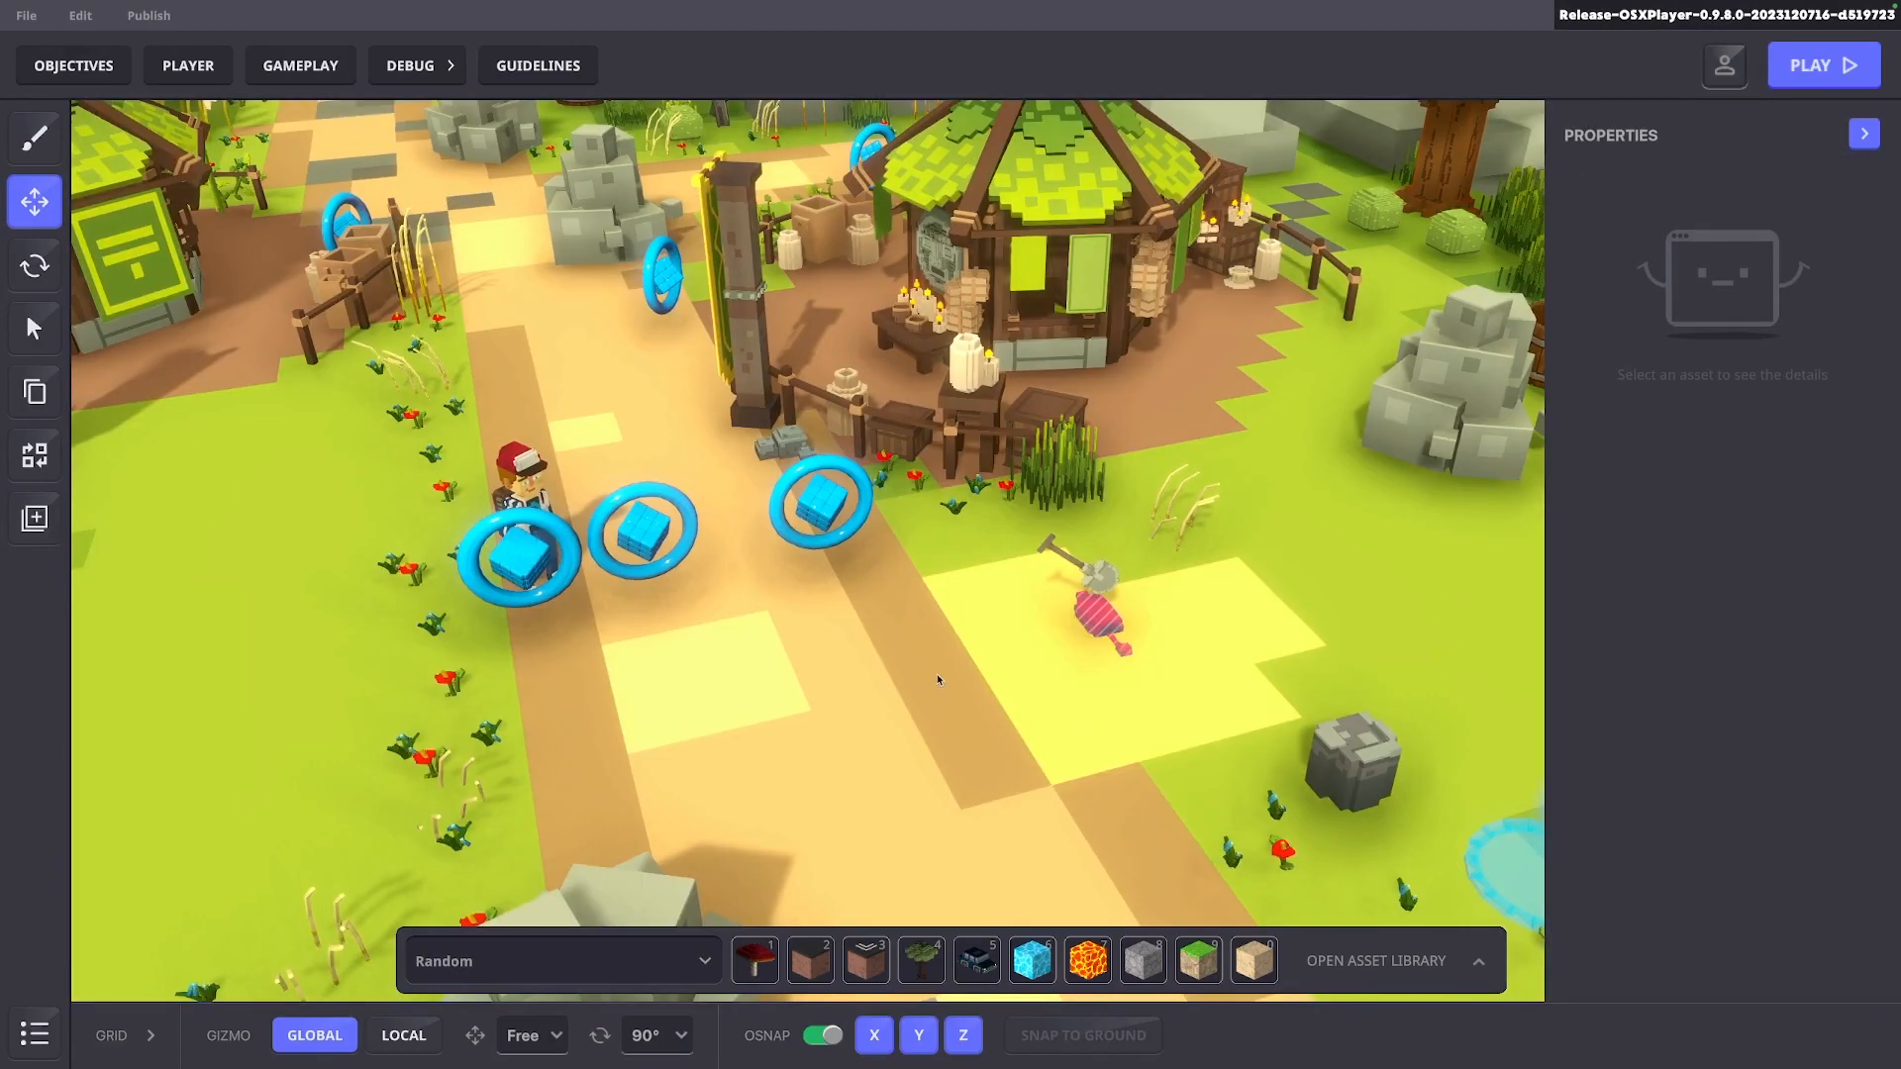
pyautogui.scroll(3, 983, 656)
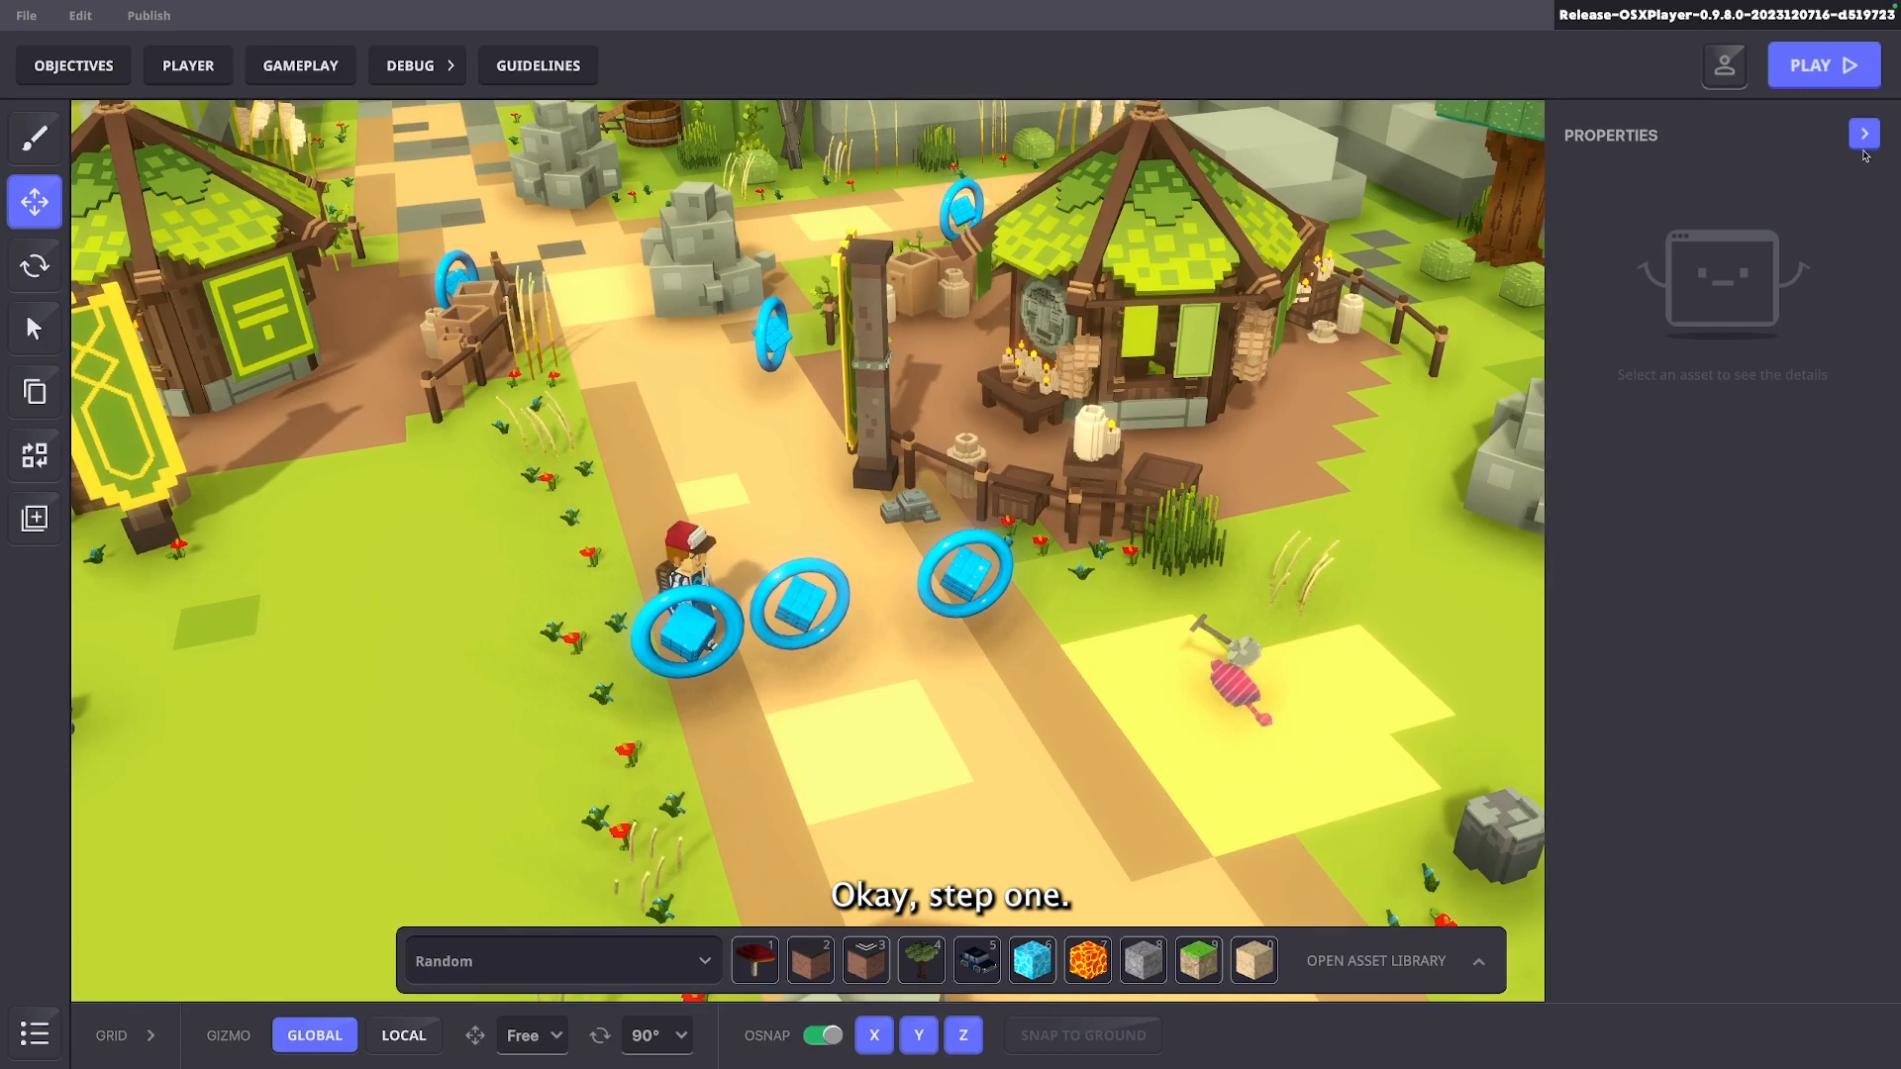
pyautogui.click(966, 574)
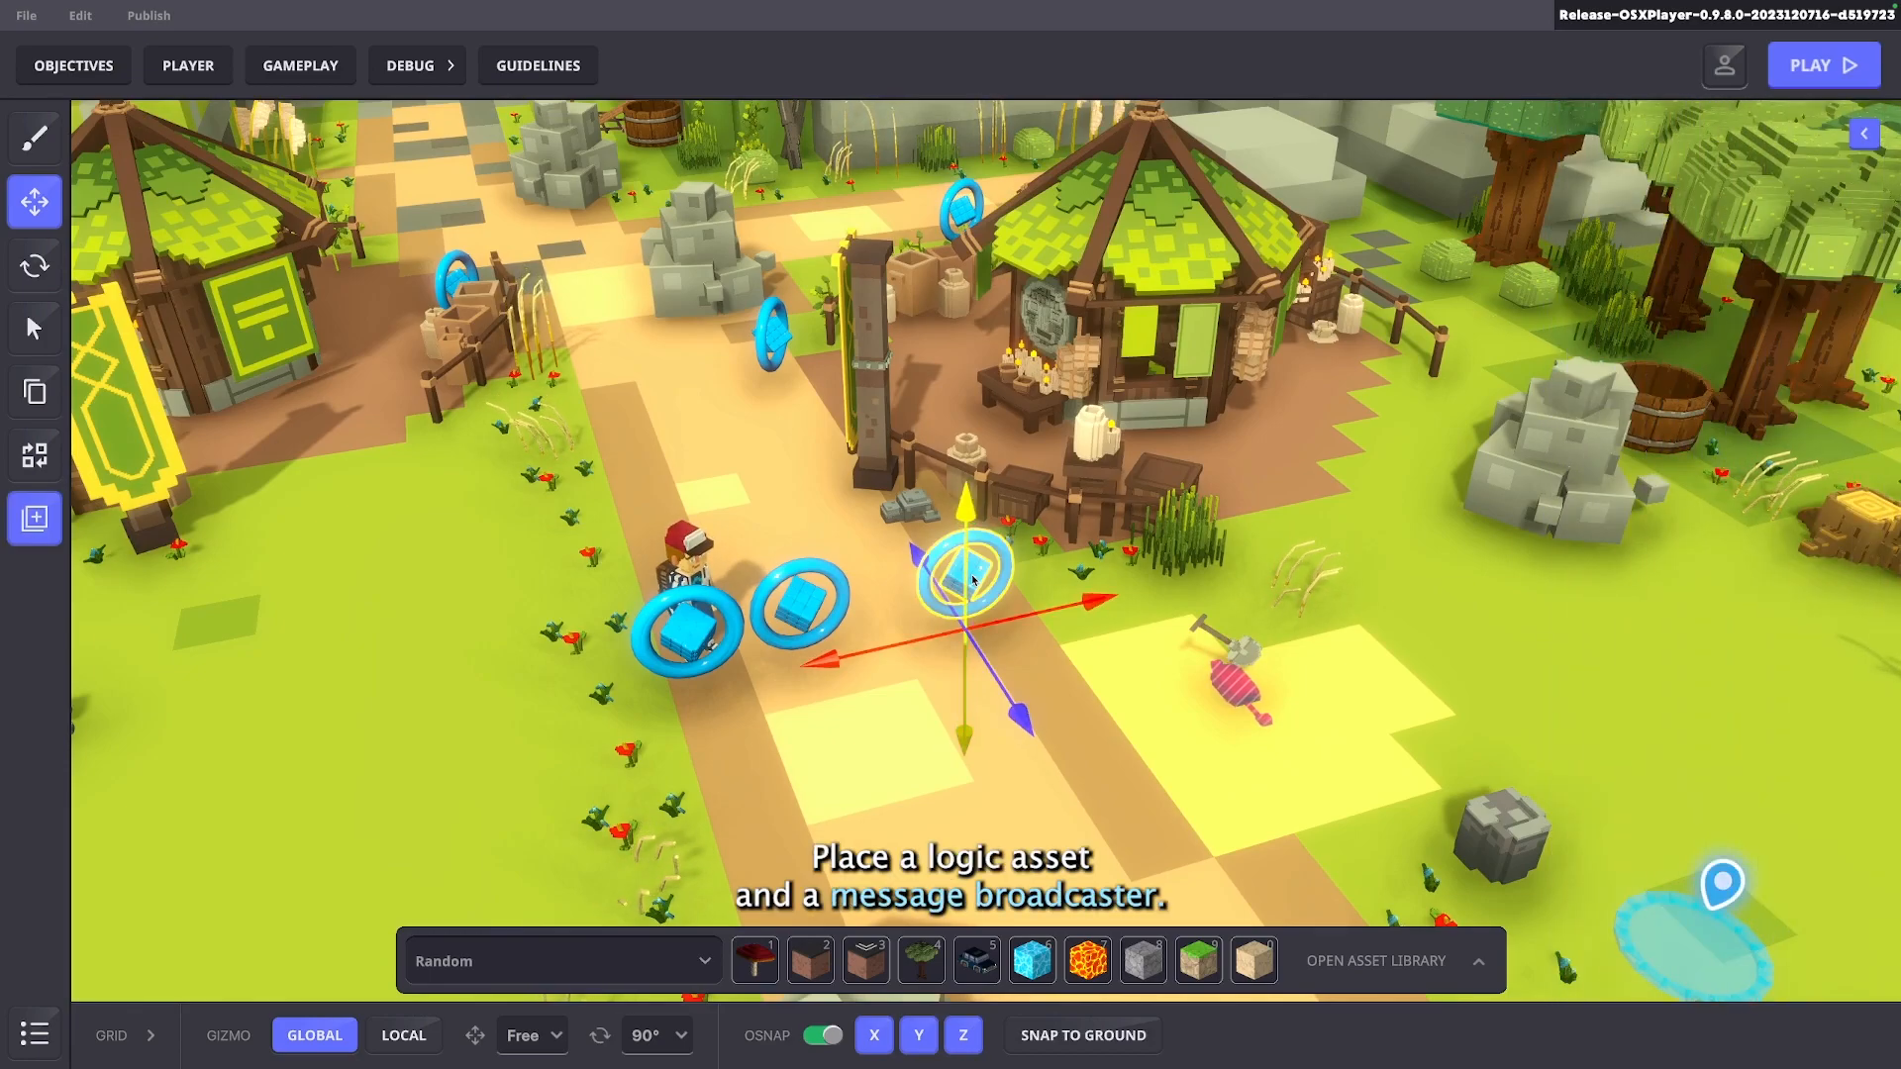
pyautogui.click(1865, 135)
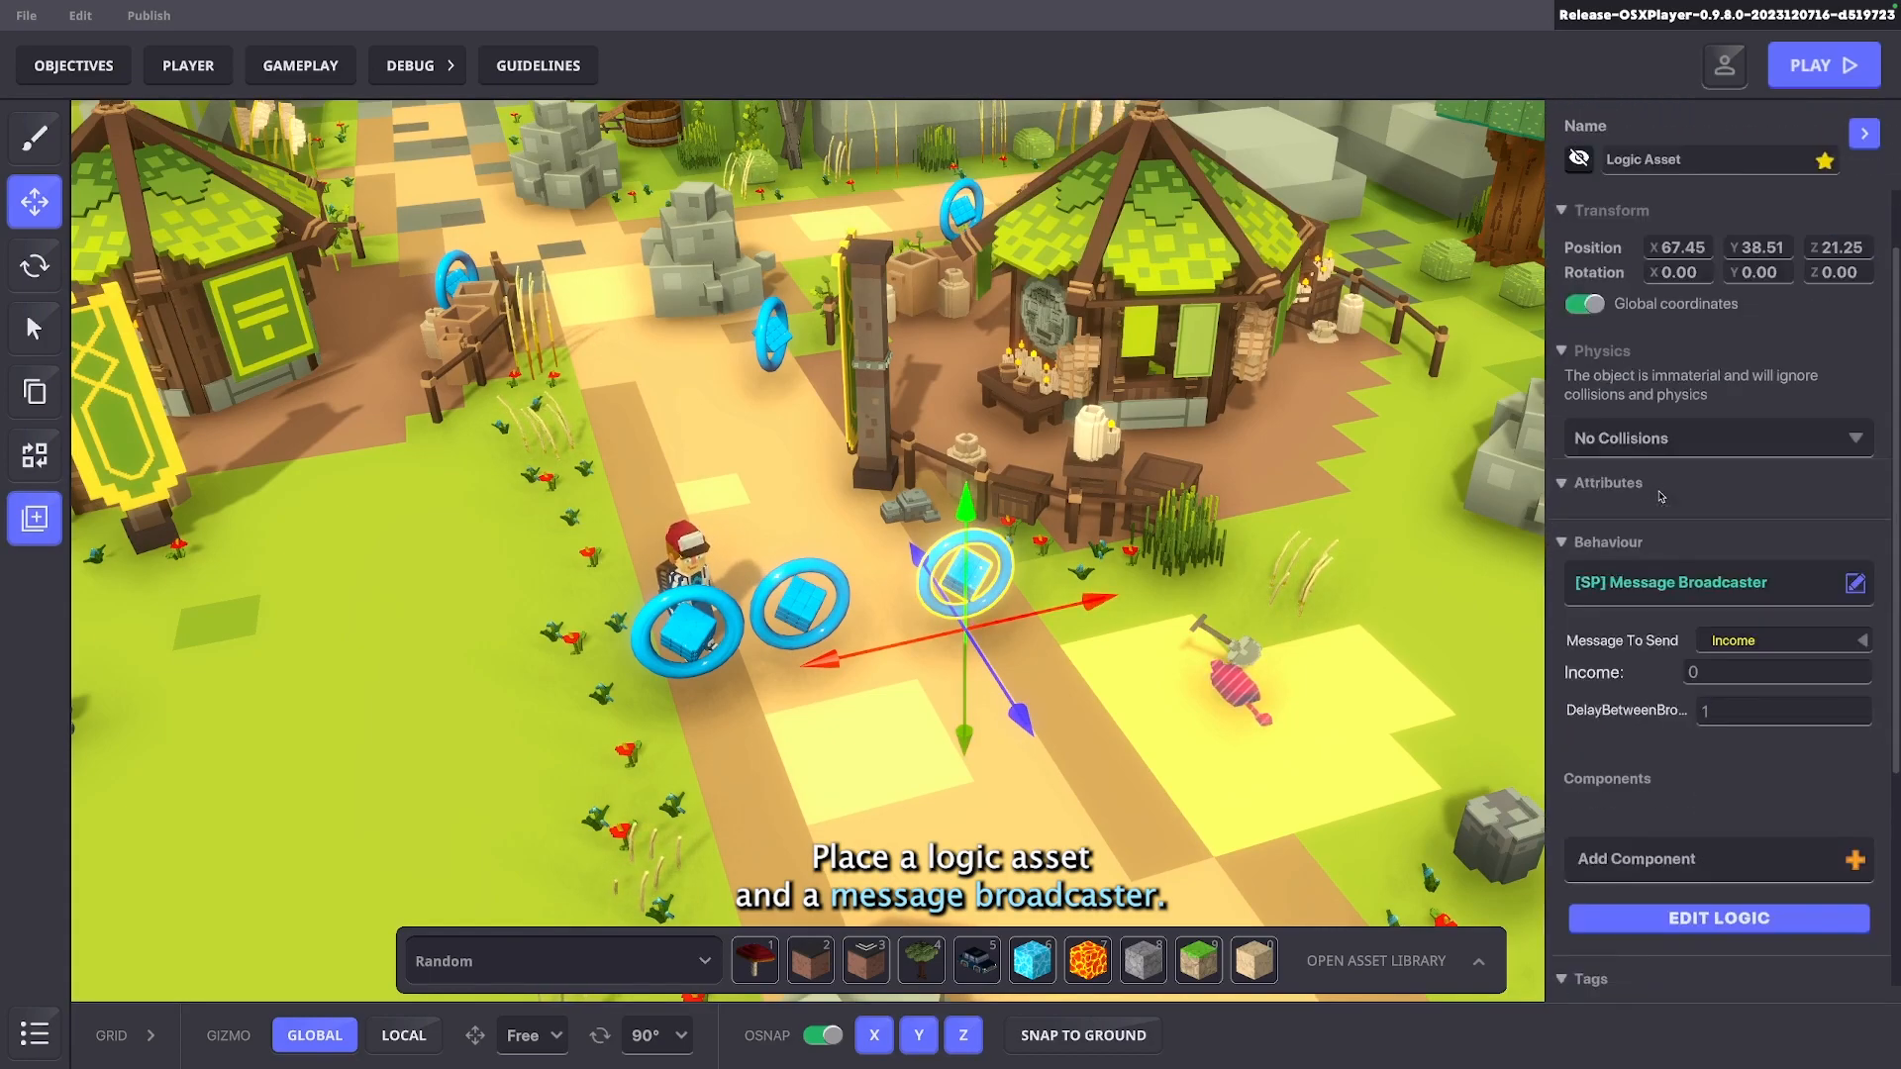
pyautogui.scroll(-3, 1664, 510)
pyautogui.click(1683, 623)
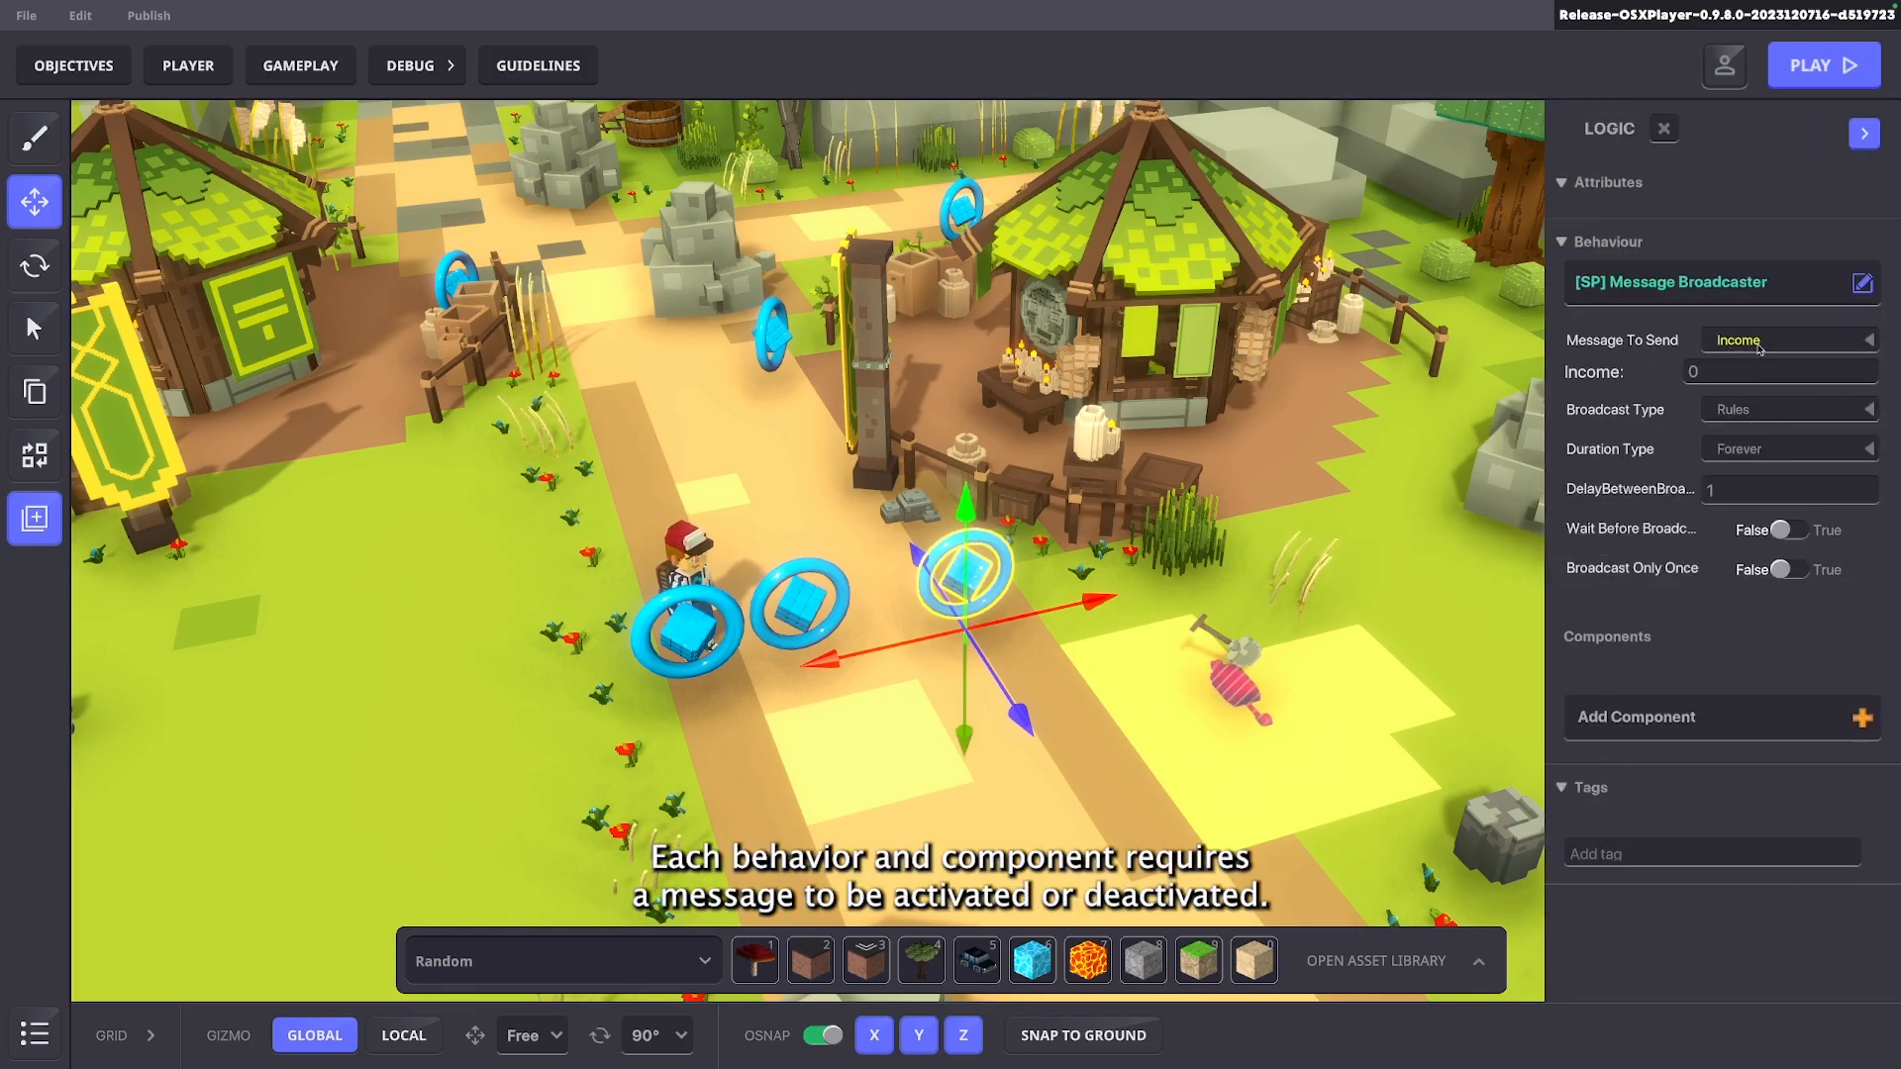
# Add a plain message named "Messaging" as the broadcaster's Message To Send
pyautogui.click(1760, 342)
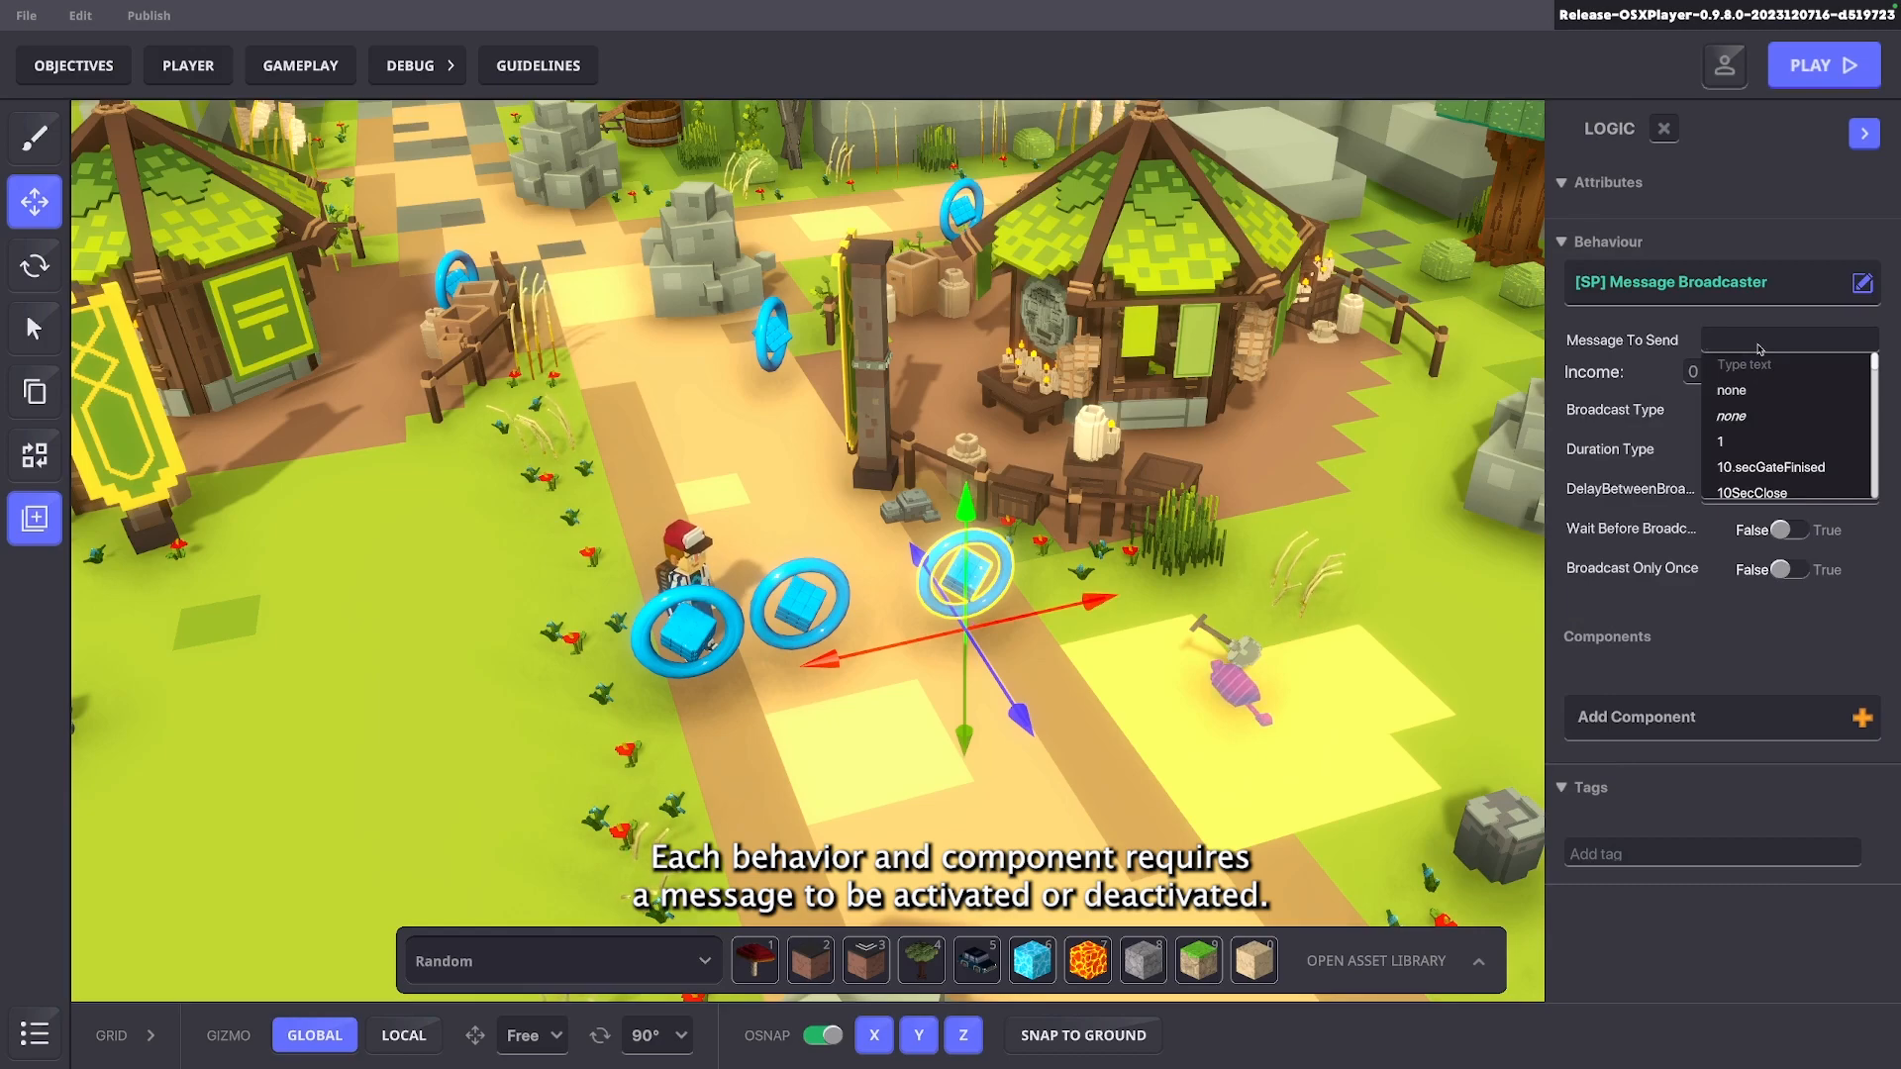
pyautogui.write('Messaging')
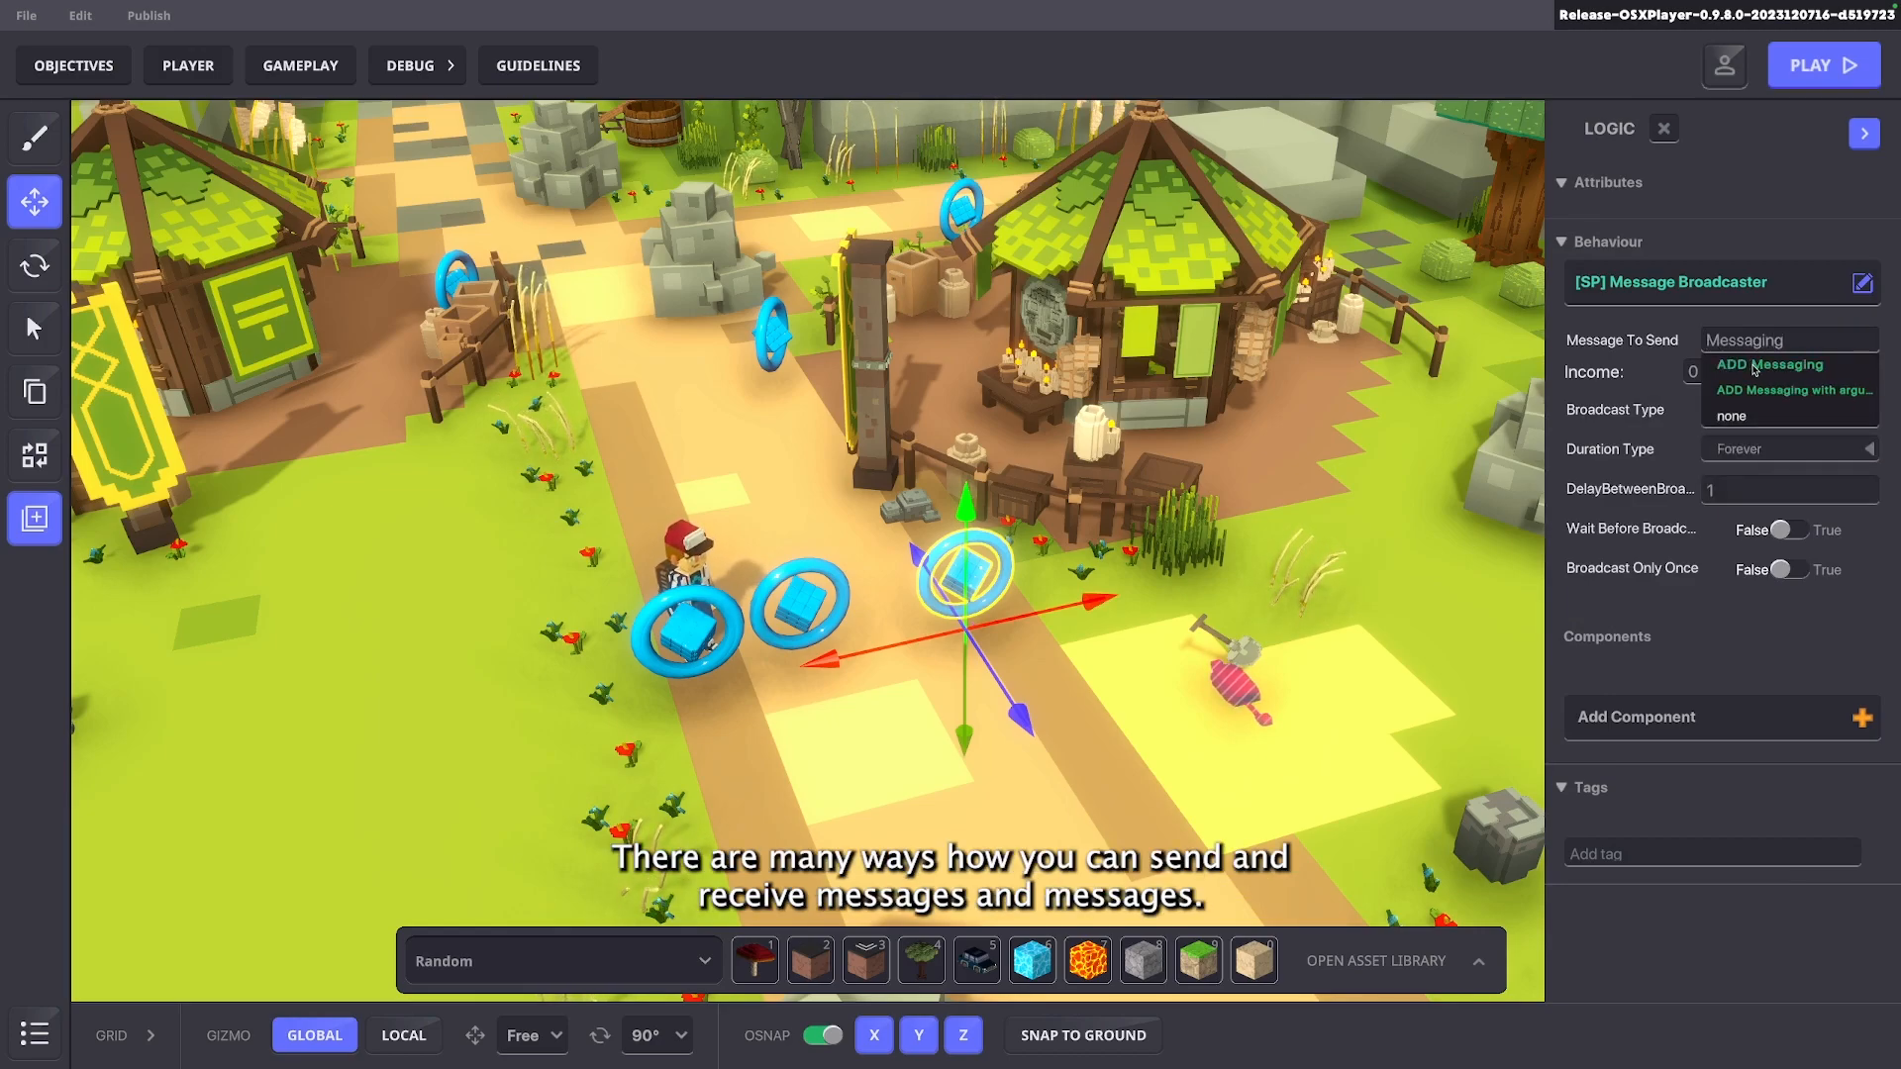
pyautogui.click(1753, 365)
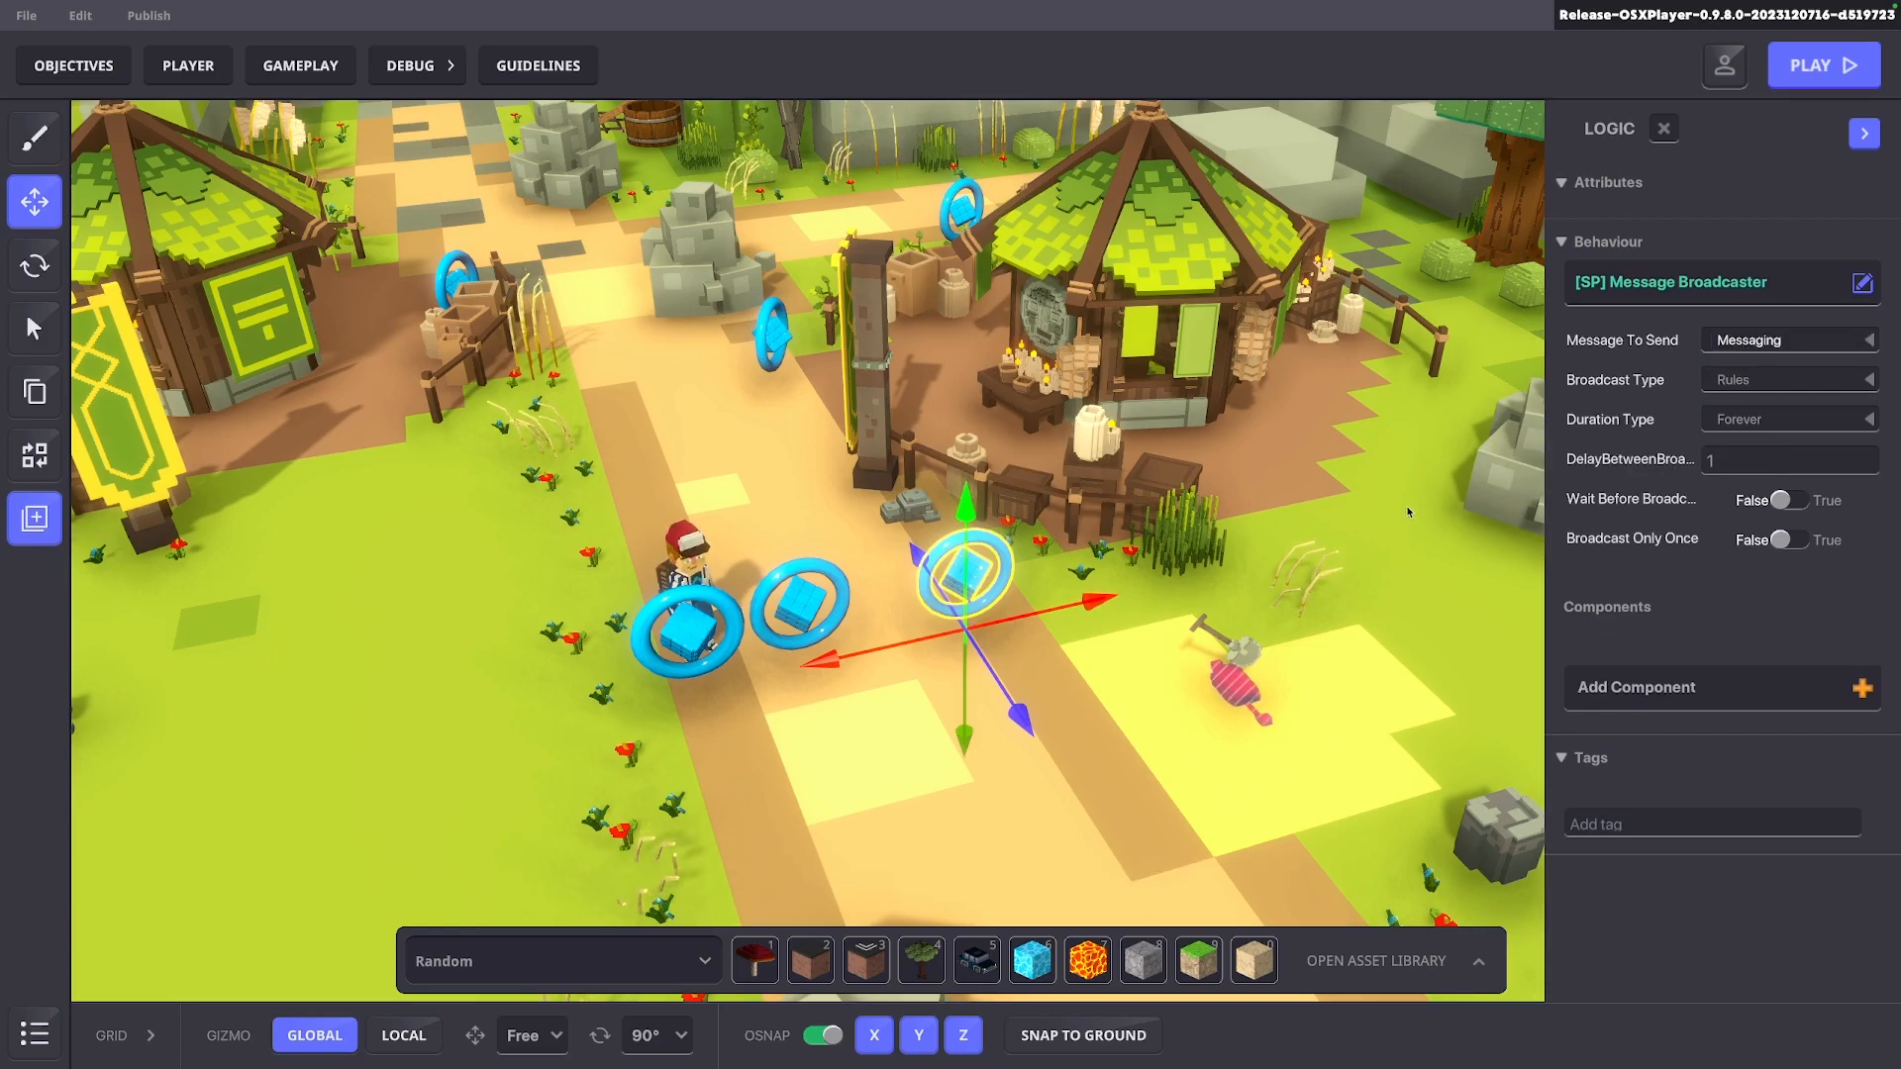
pyautogui.click(1690, 797)
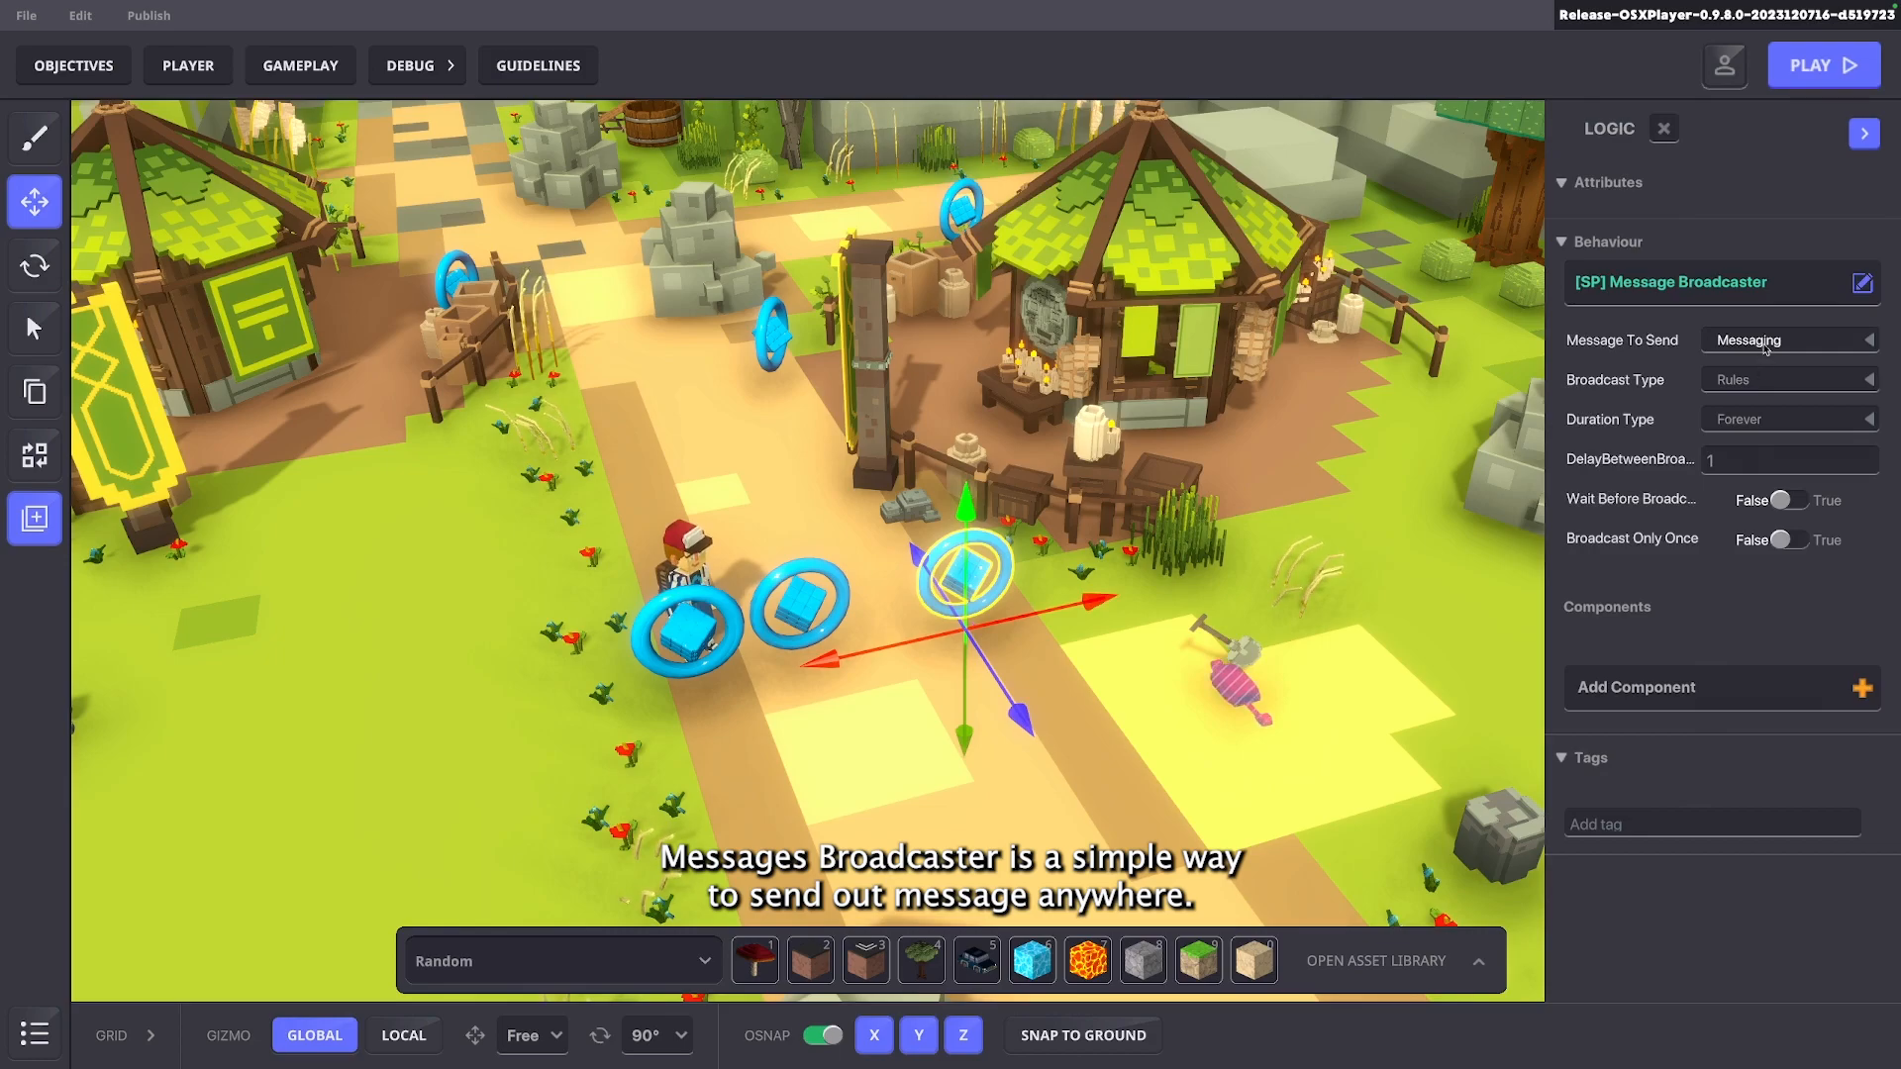
# Search the broadcaster's Message To Send options for "Text"
pyautogui.click(1765, 343)
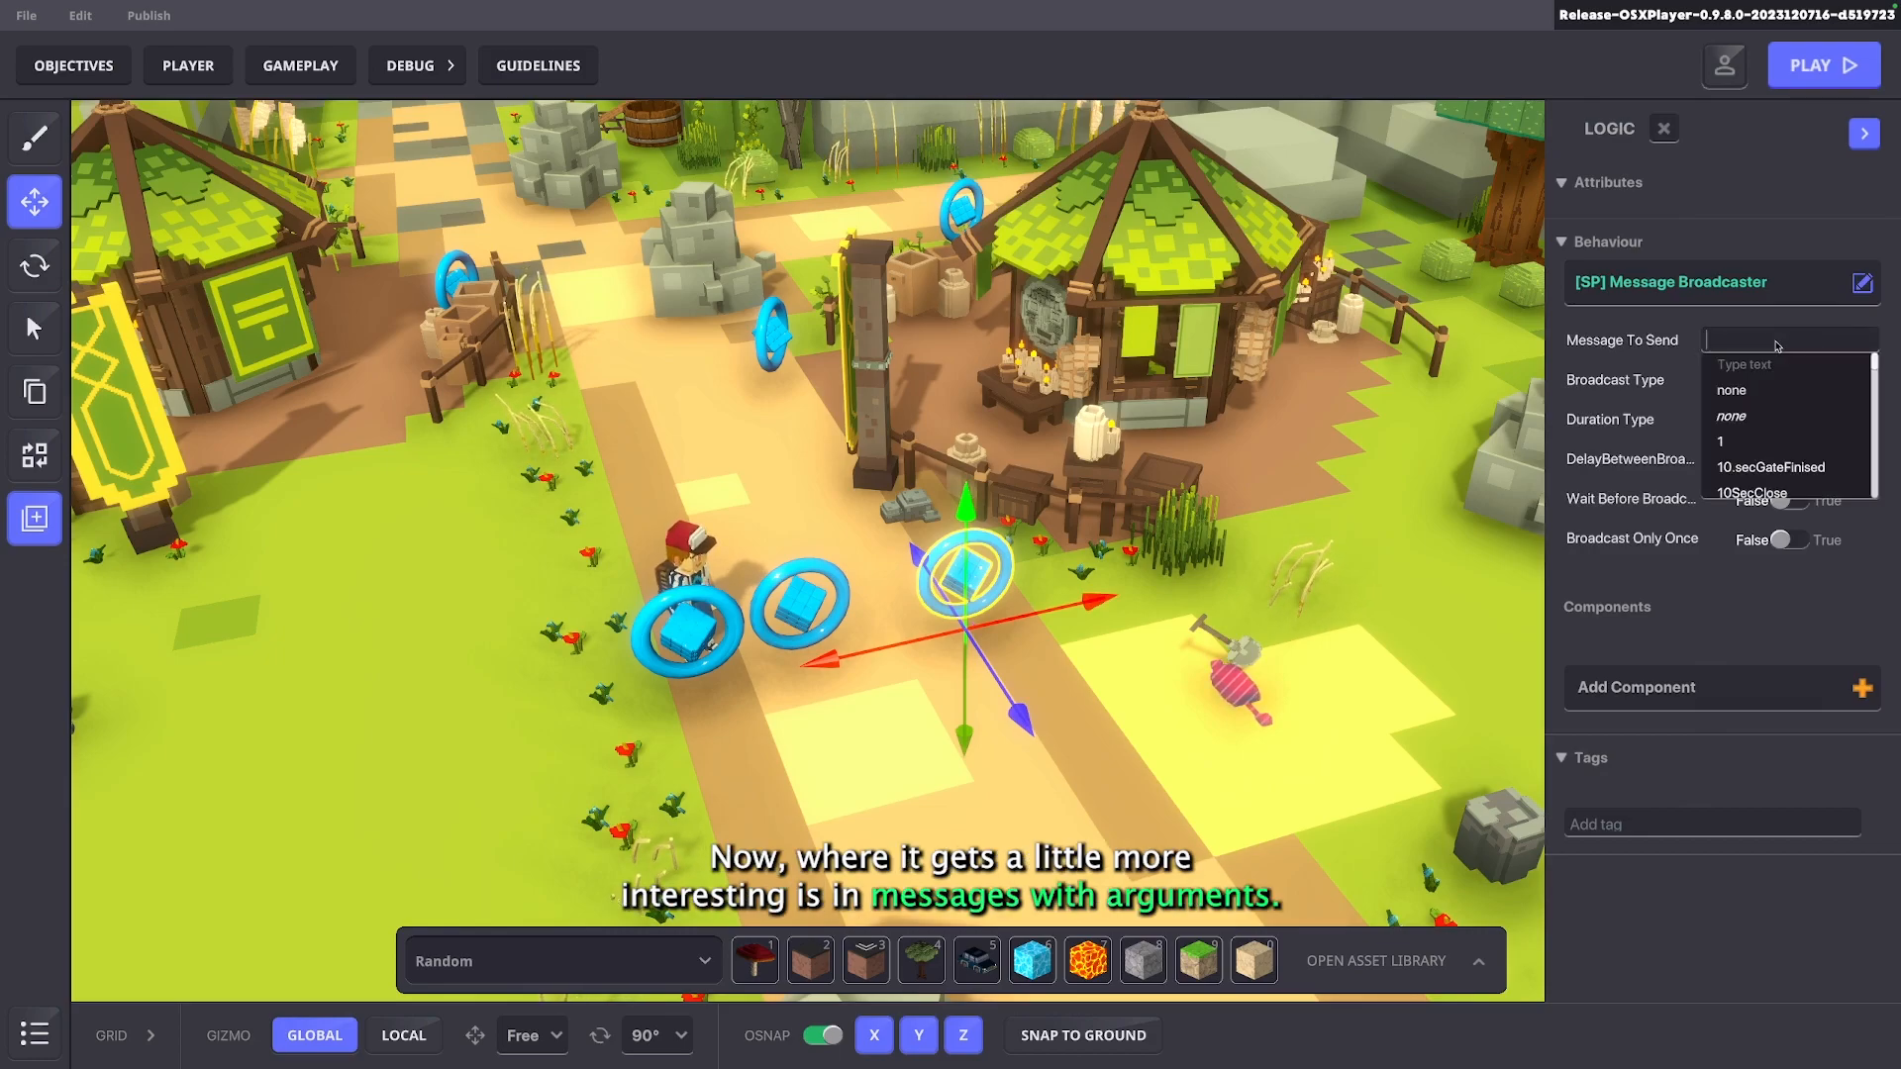
pyautogui.write('Text')
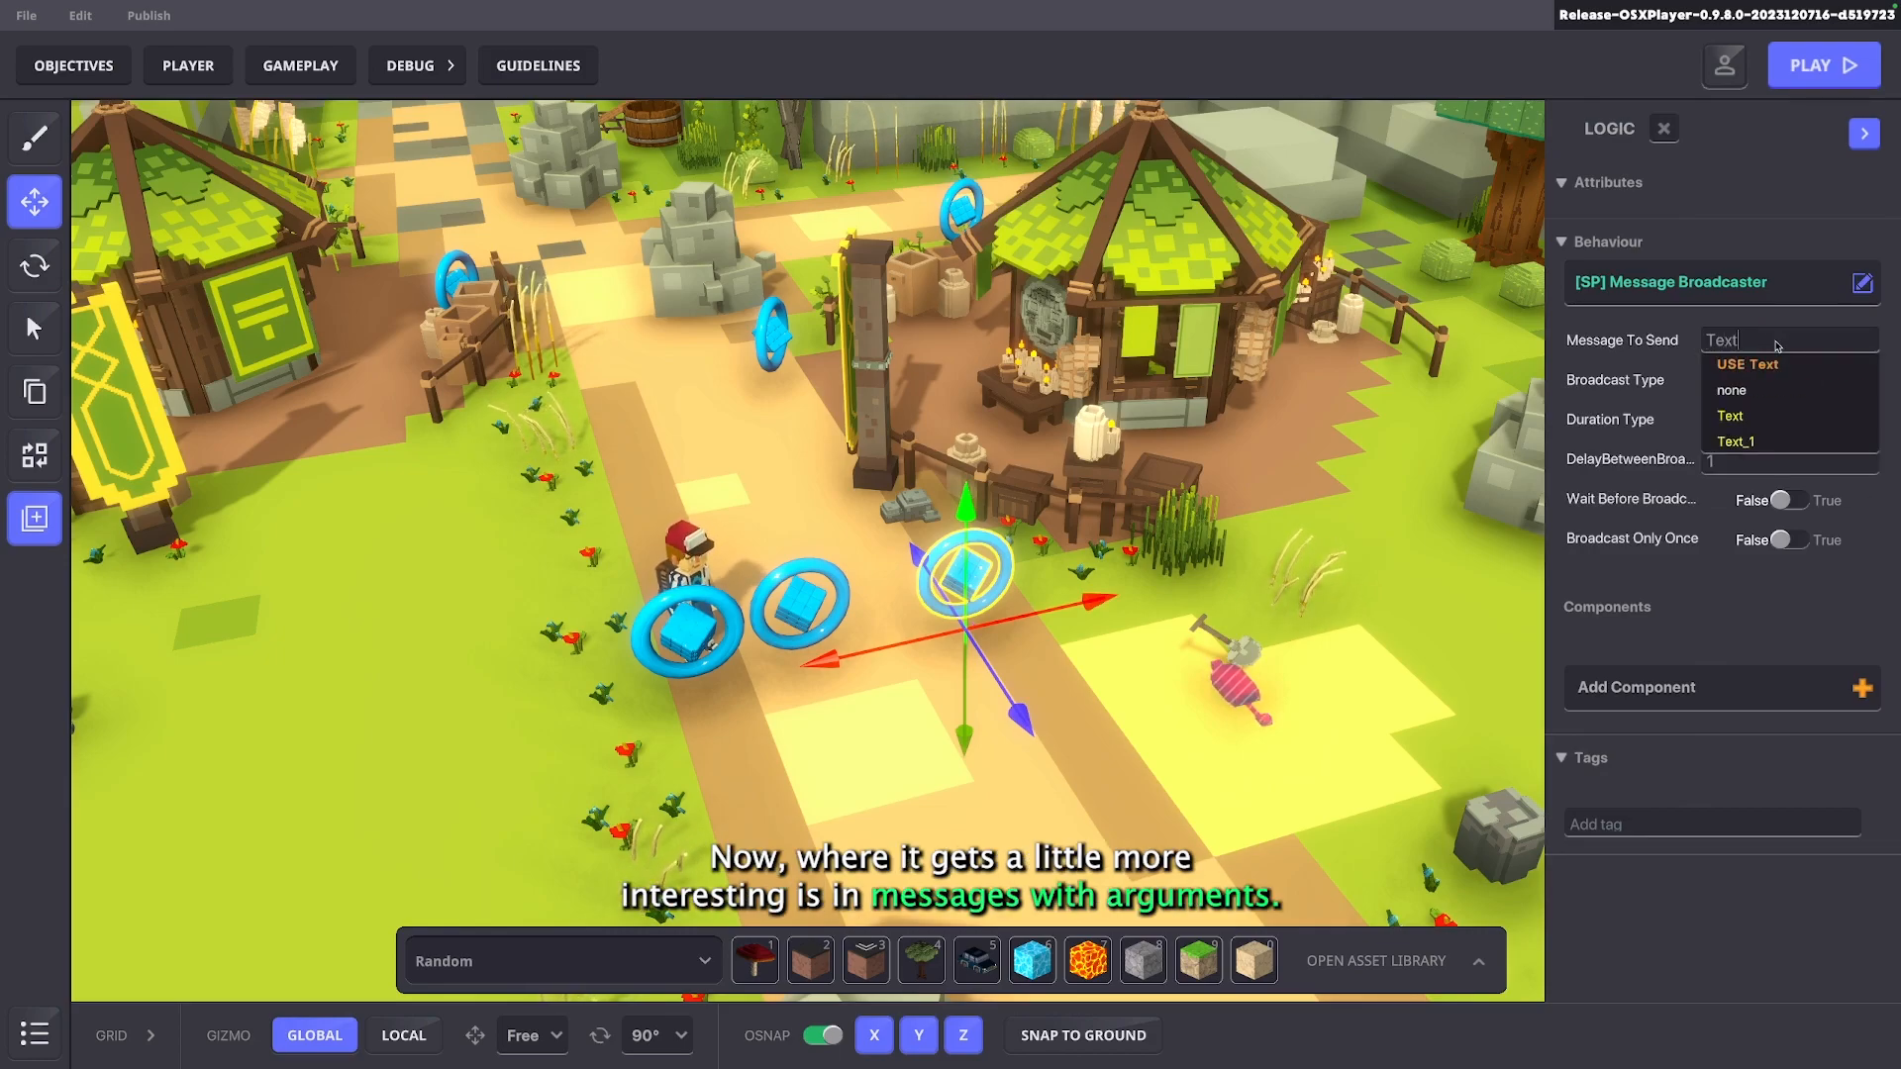
pyautogui.write('e')
pyautogui.press('BackSpace')
pyautogui.press('BackSpace')
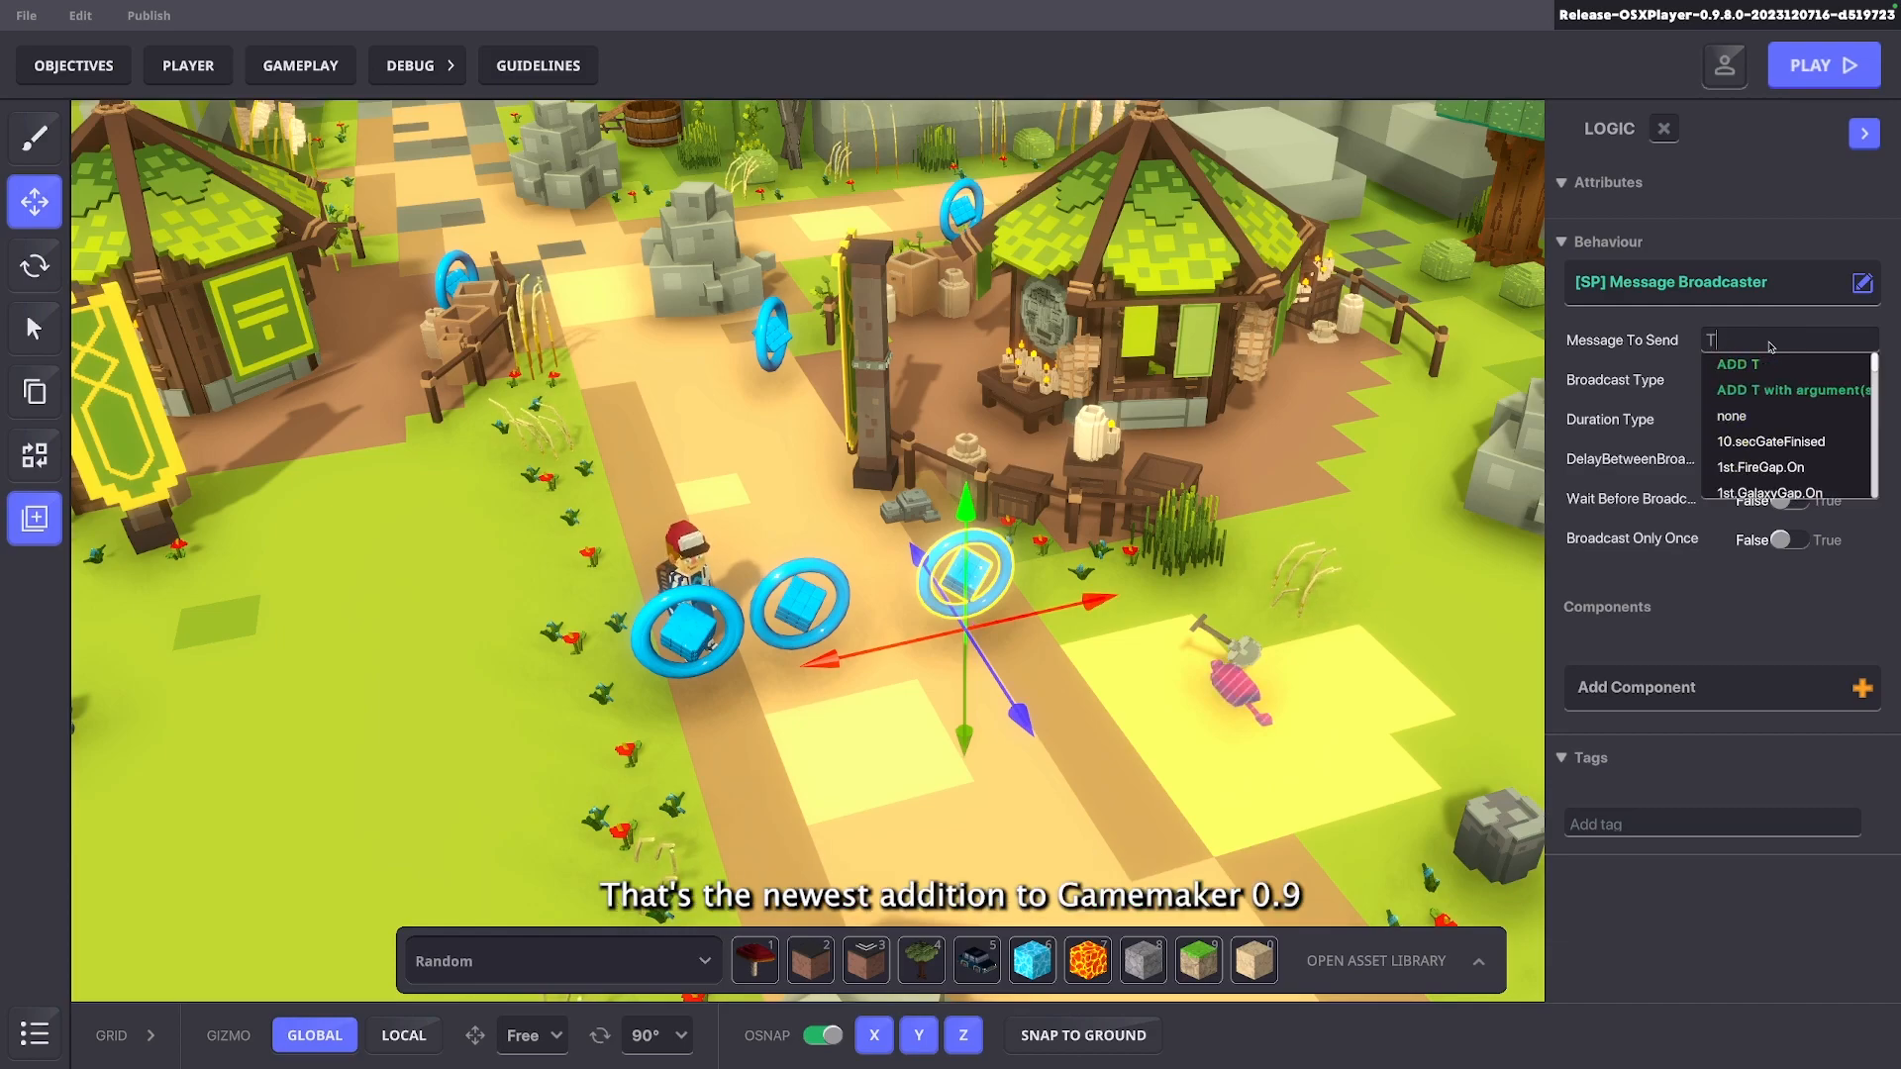
# Start a new message with arguments named "IncomeTut" for the broadcaster's Message To Send
pyautogui.write('IncomeTut')
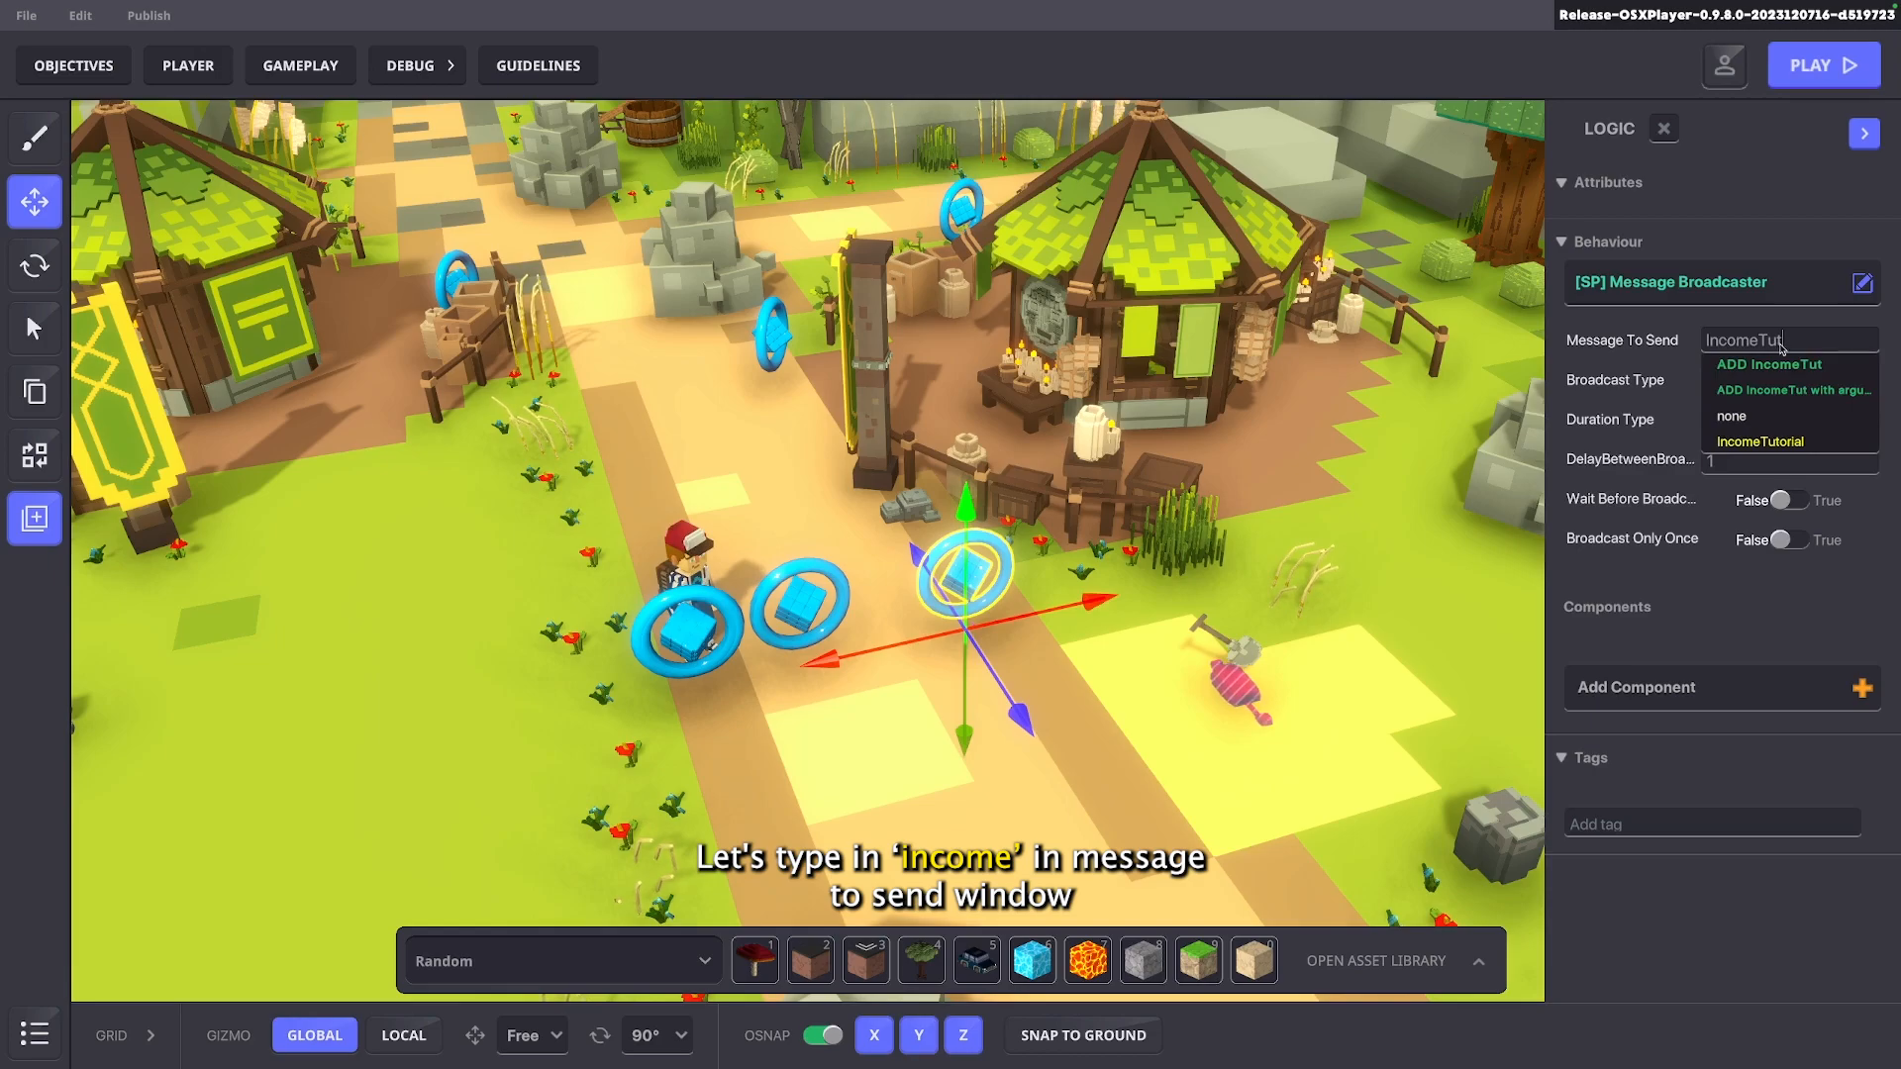
pyautogui.click(1844, 393)
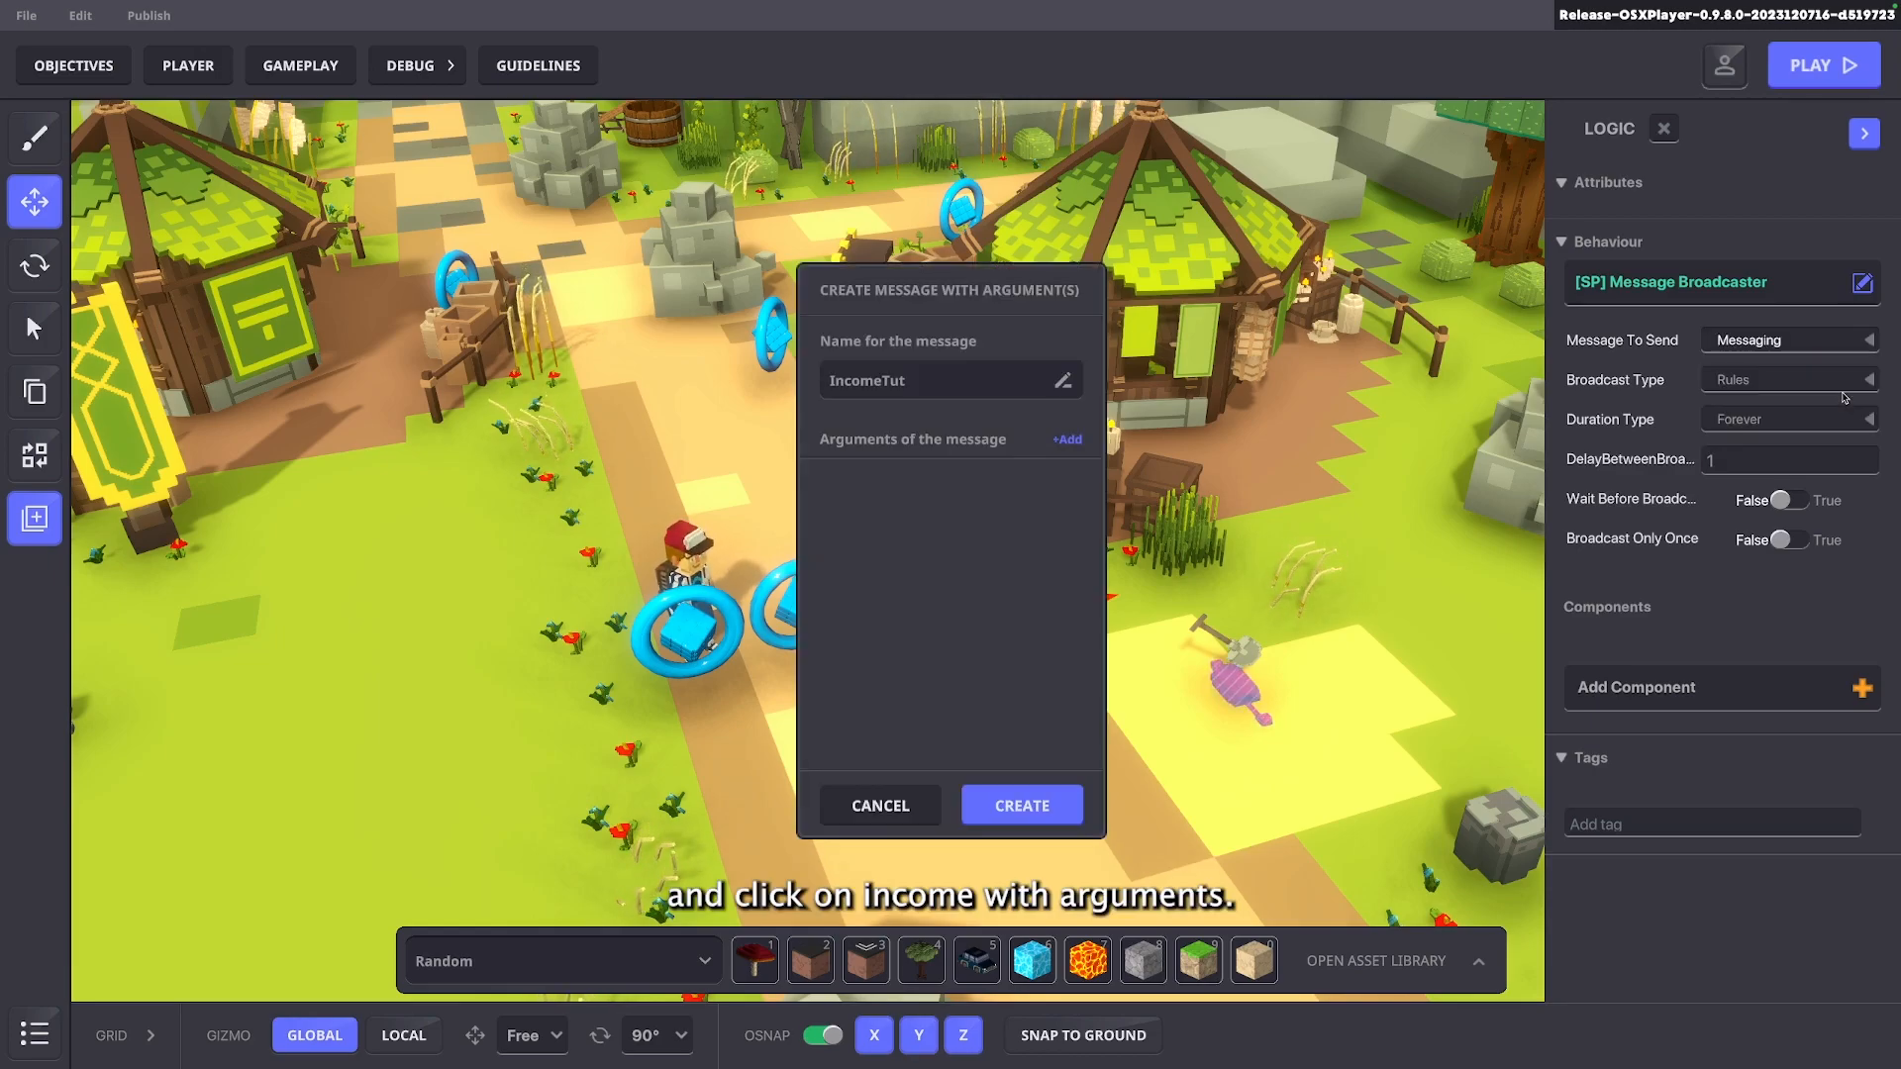
pyautogui.click(941, 378)
pyautogui.write('IncomeTut')
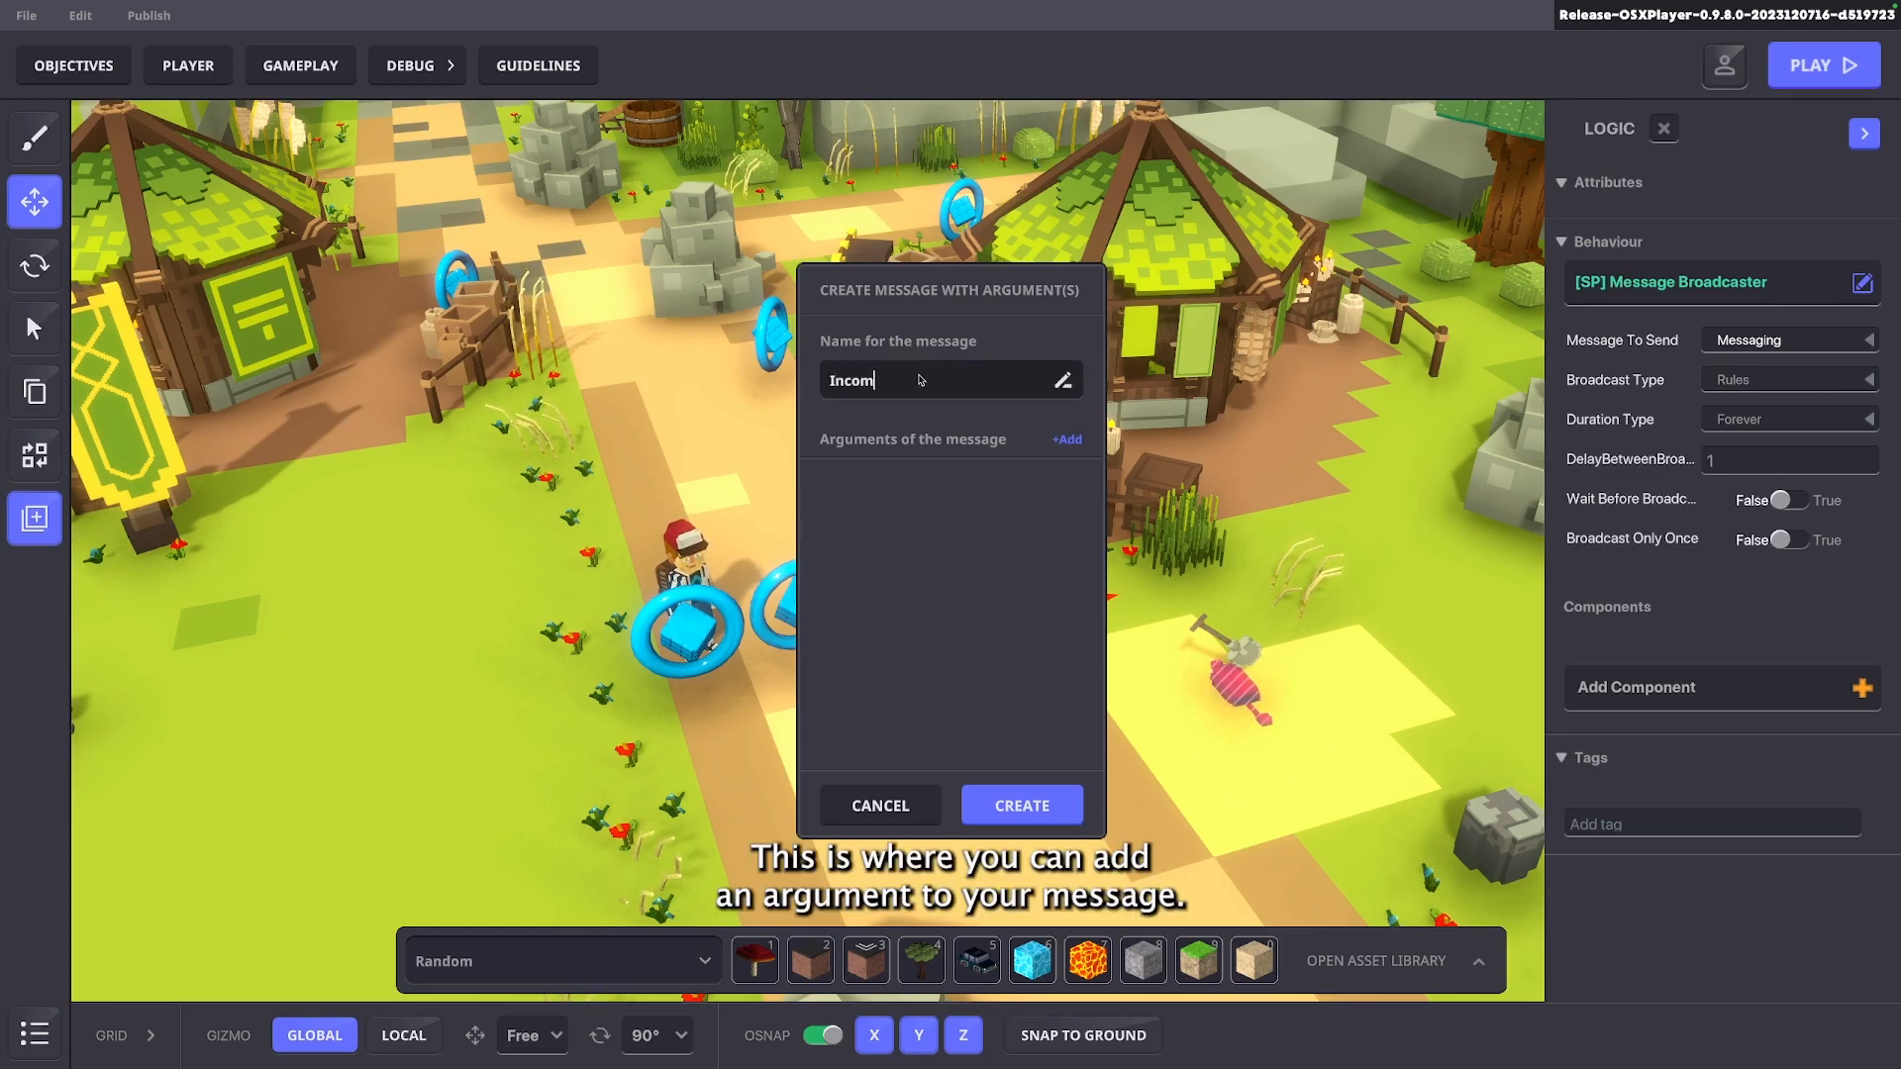
# Give the IncomeTut message a Text argument named "Income:" and create the message
pyautogui.click(1068, 442)
pyautogui.click(1050, 527)
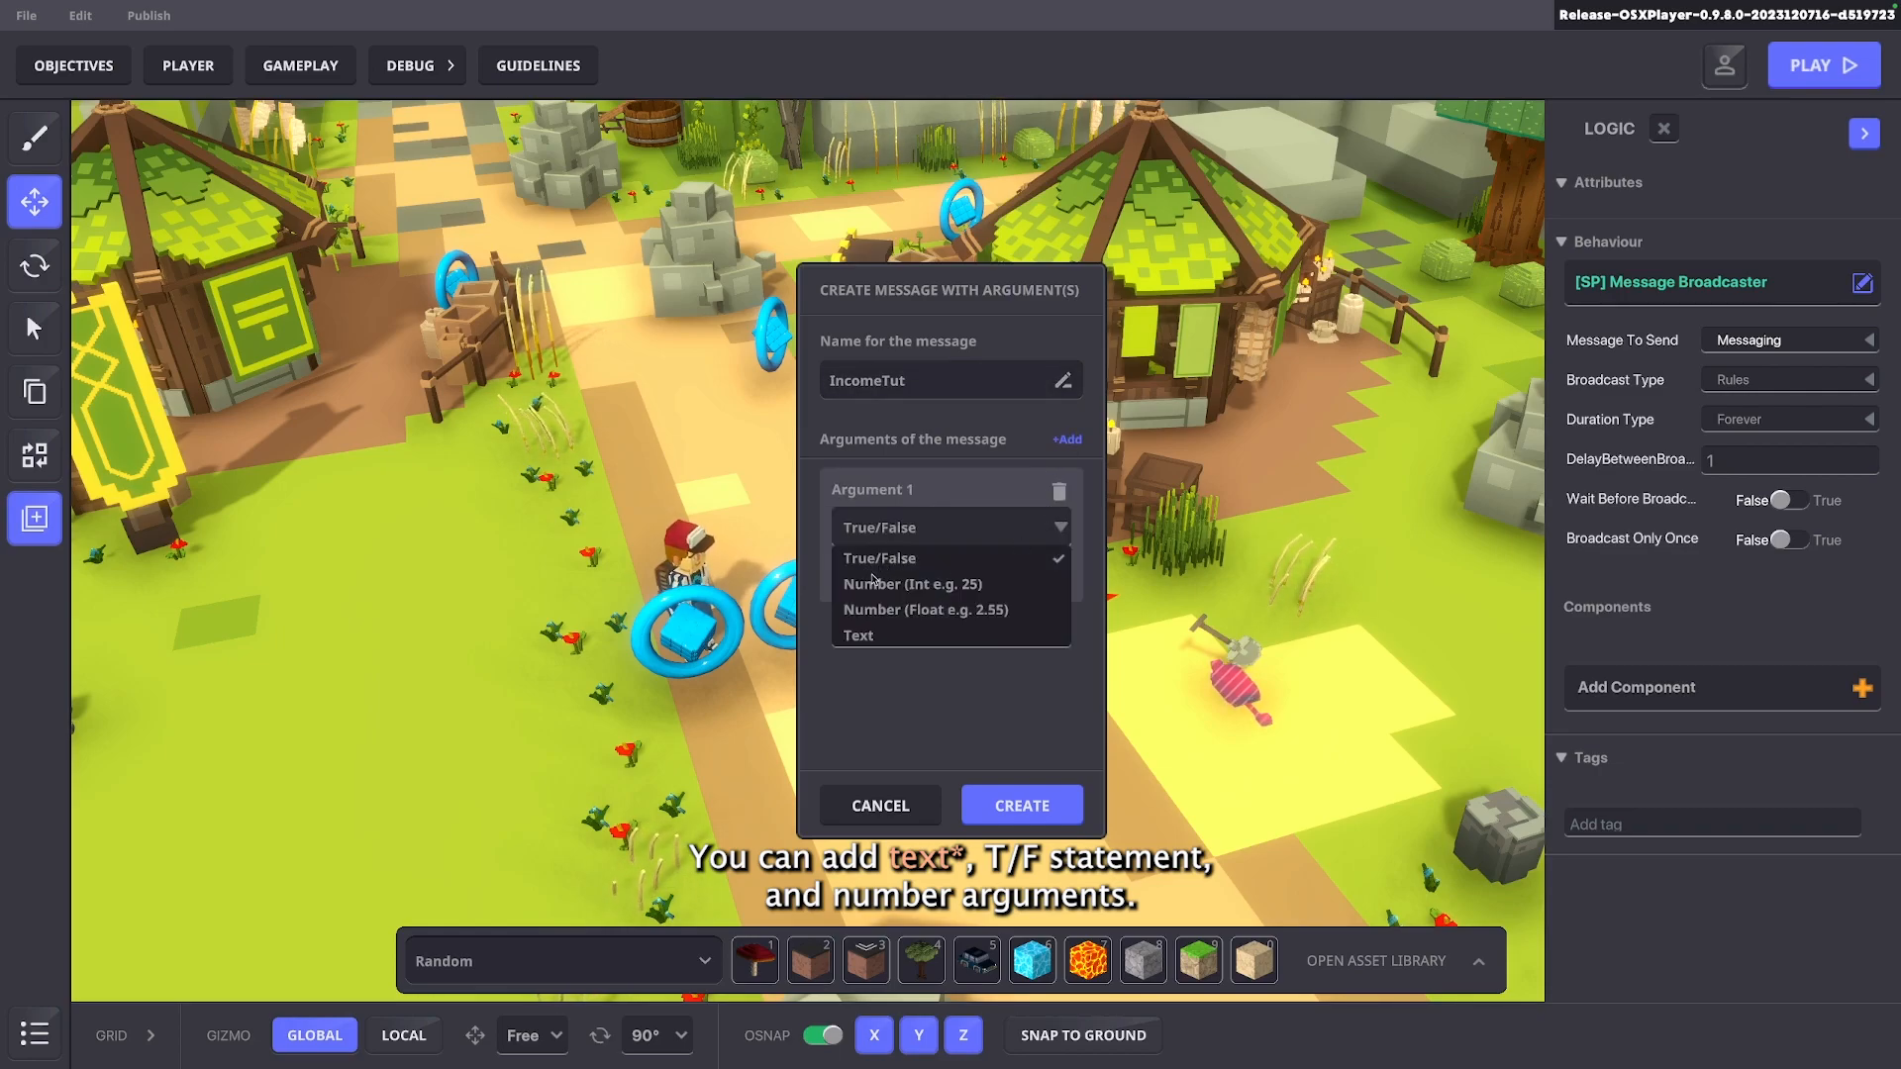
pyautogui.click(870, 634)
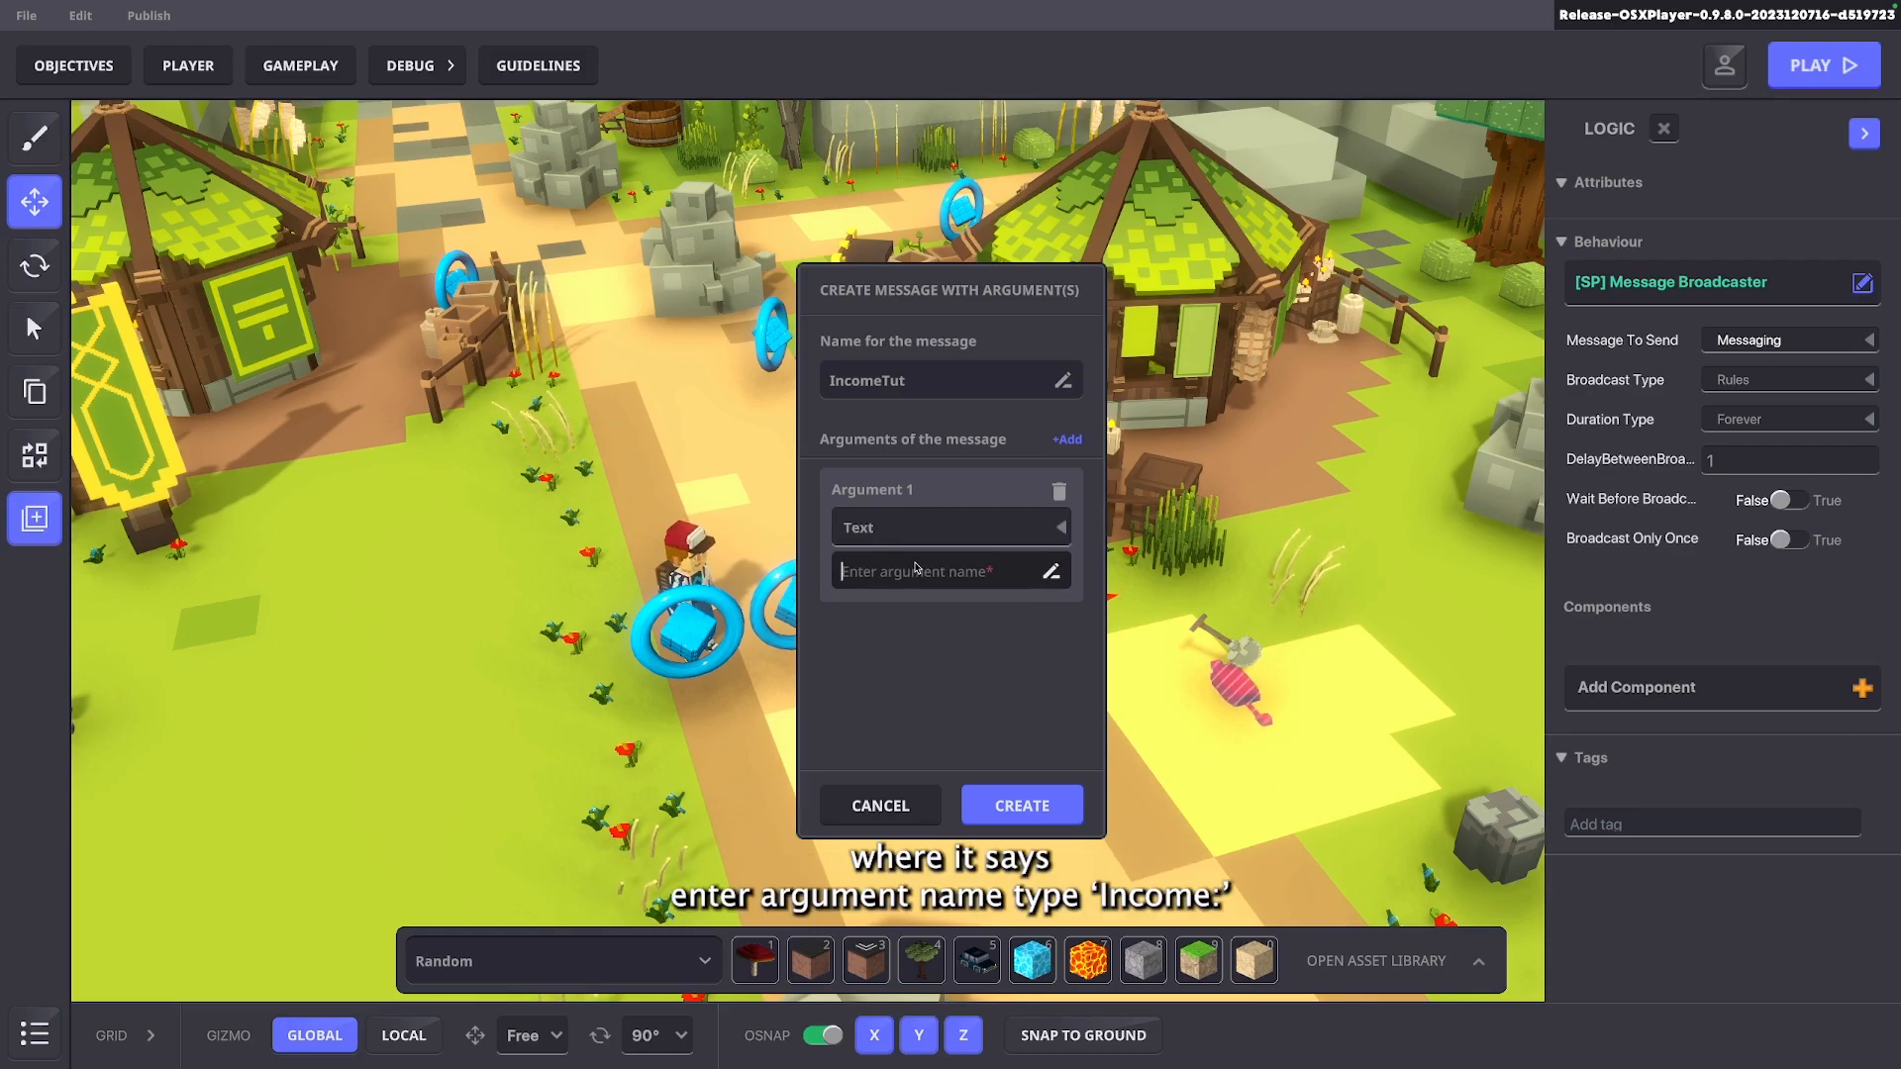
pyautogui.click(916, 568)
pyautogui.write('Income:')
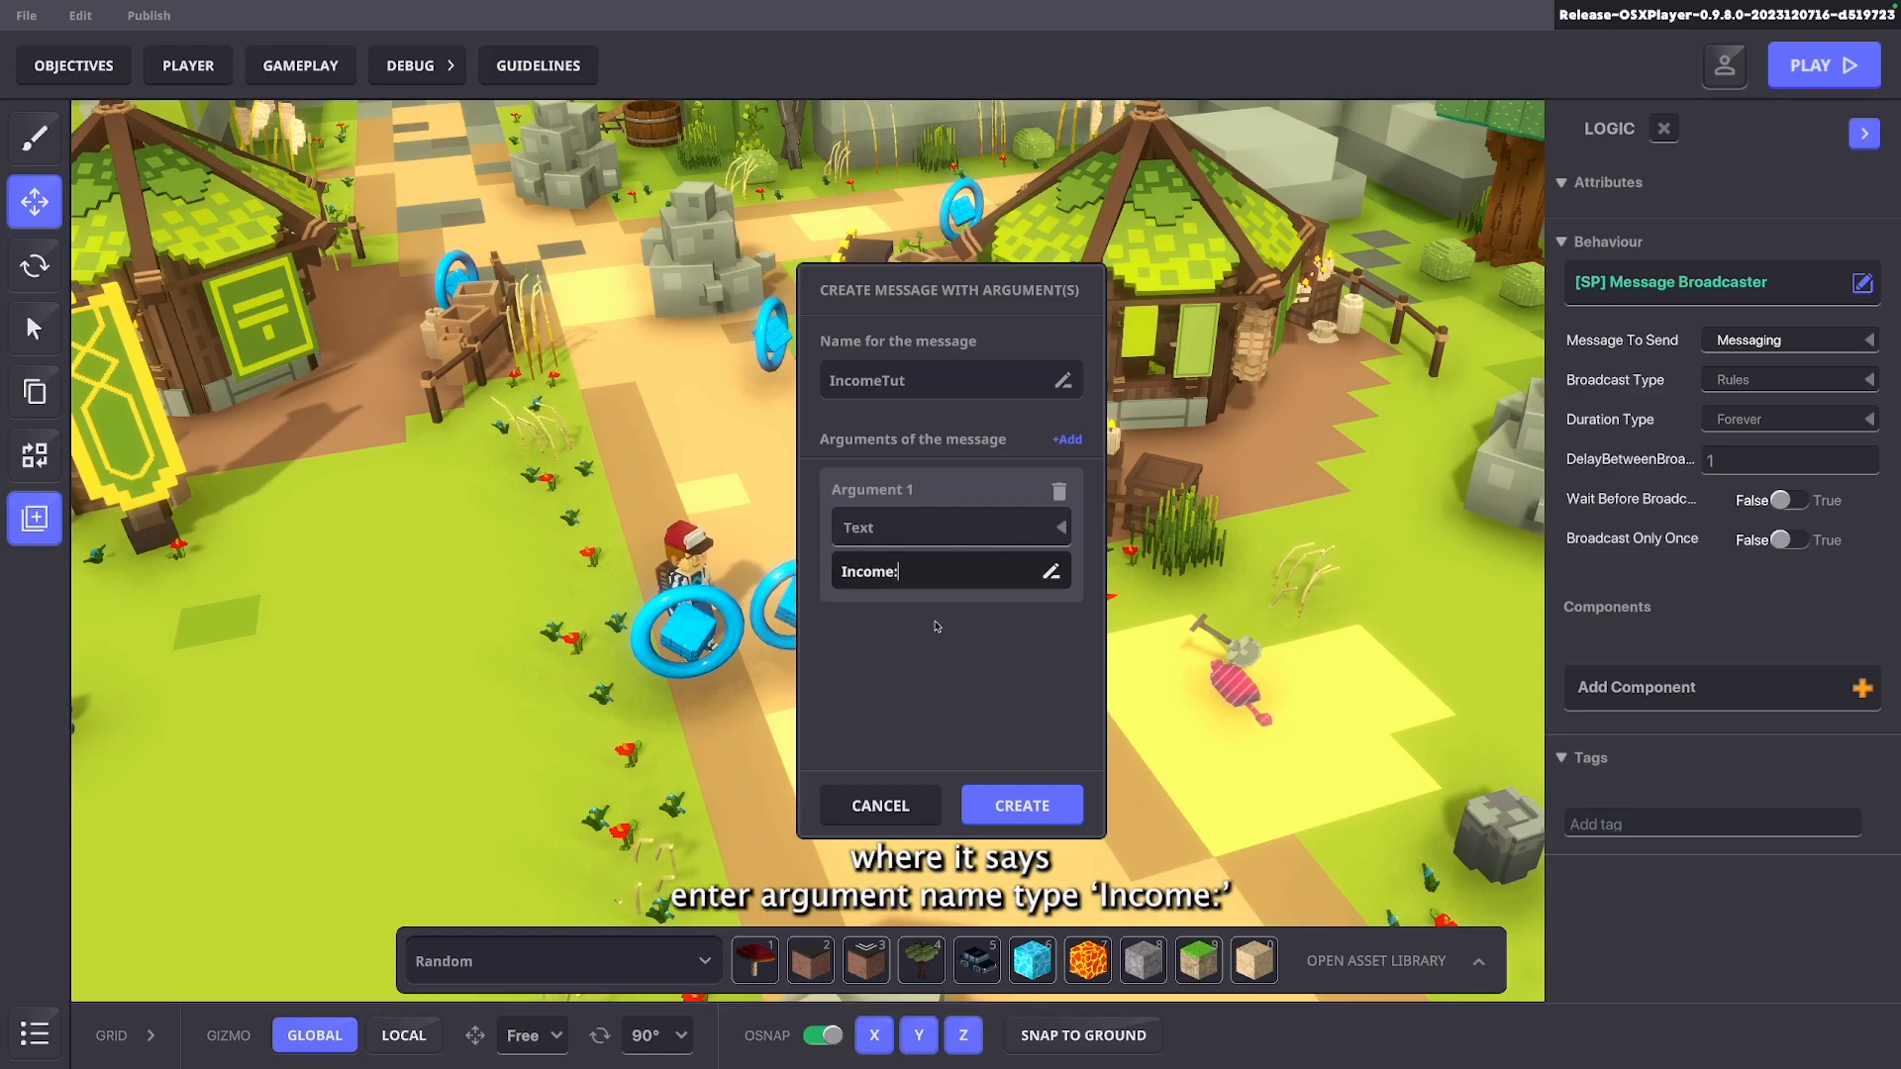
pyautogui.click(991, 800)
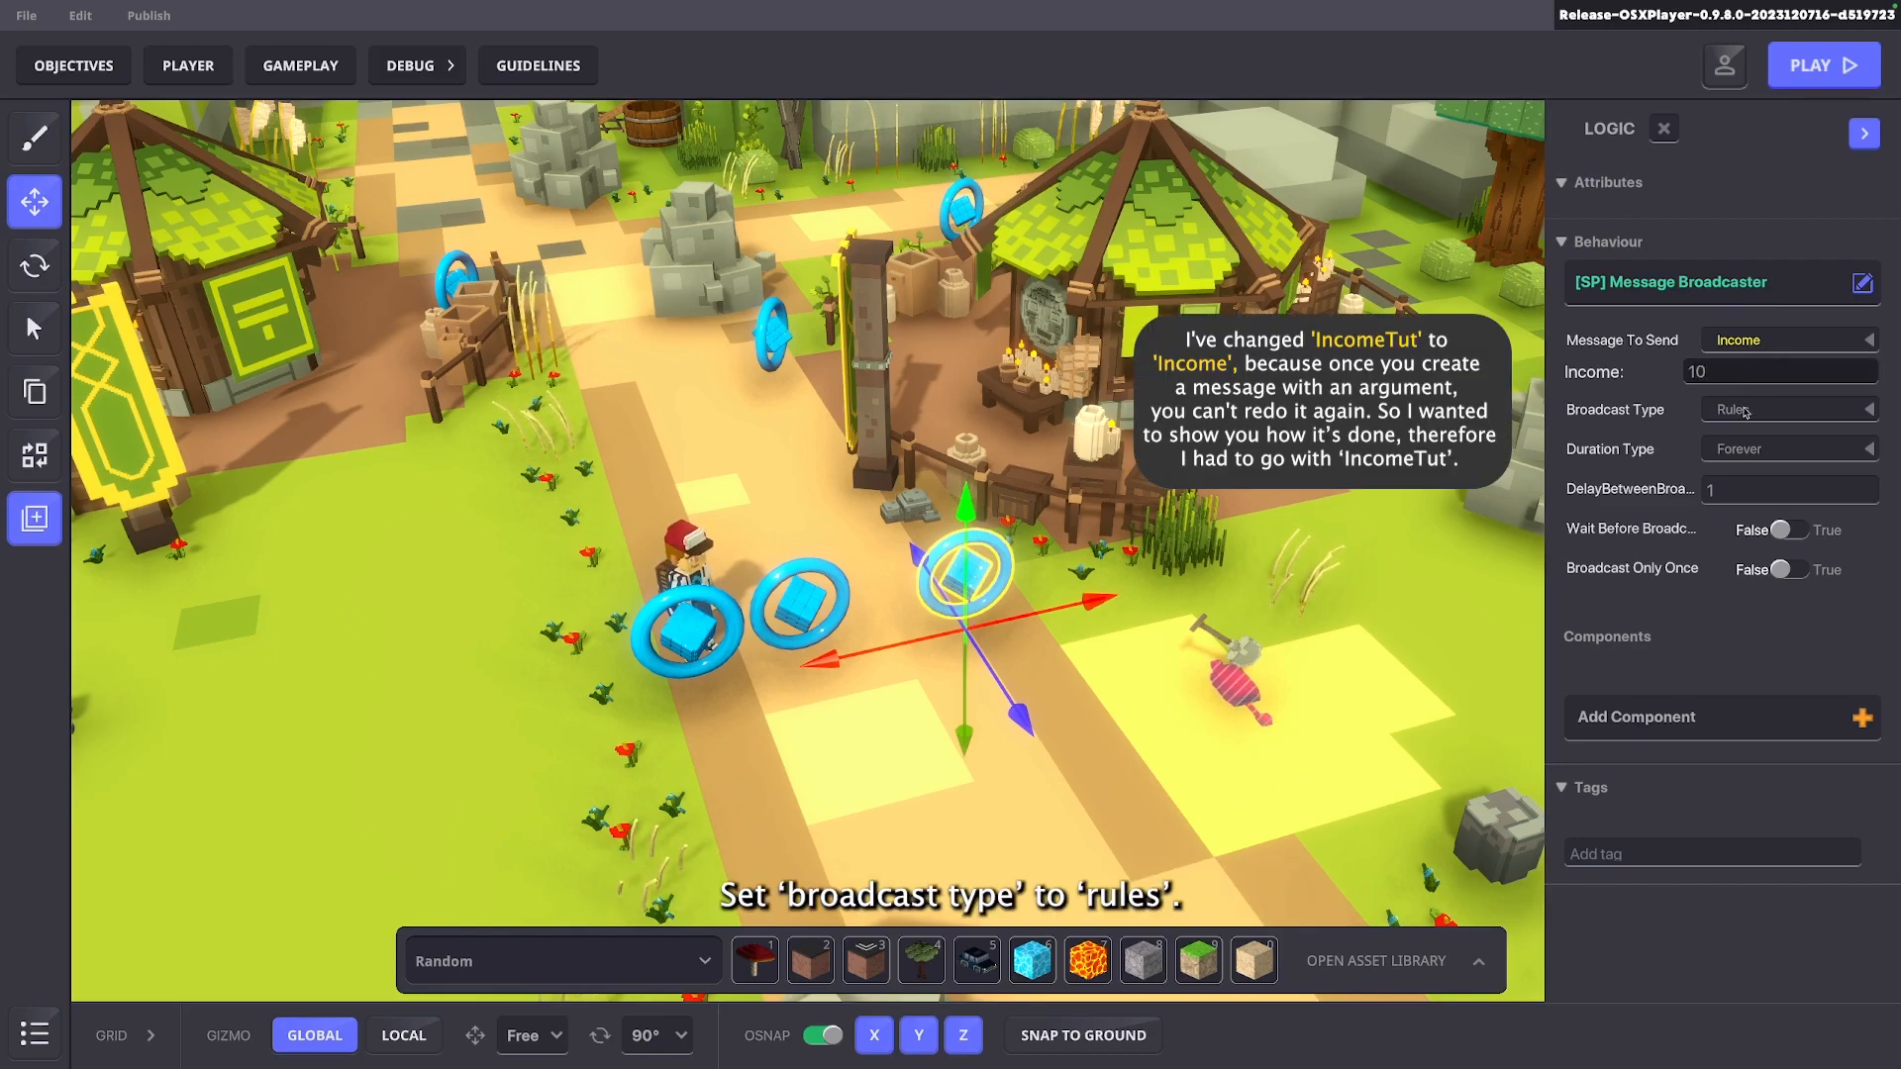
# Set the message broadcaster's Broadcast Type to Rules
pyautogui.click(1745, 412)
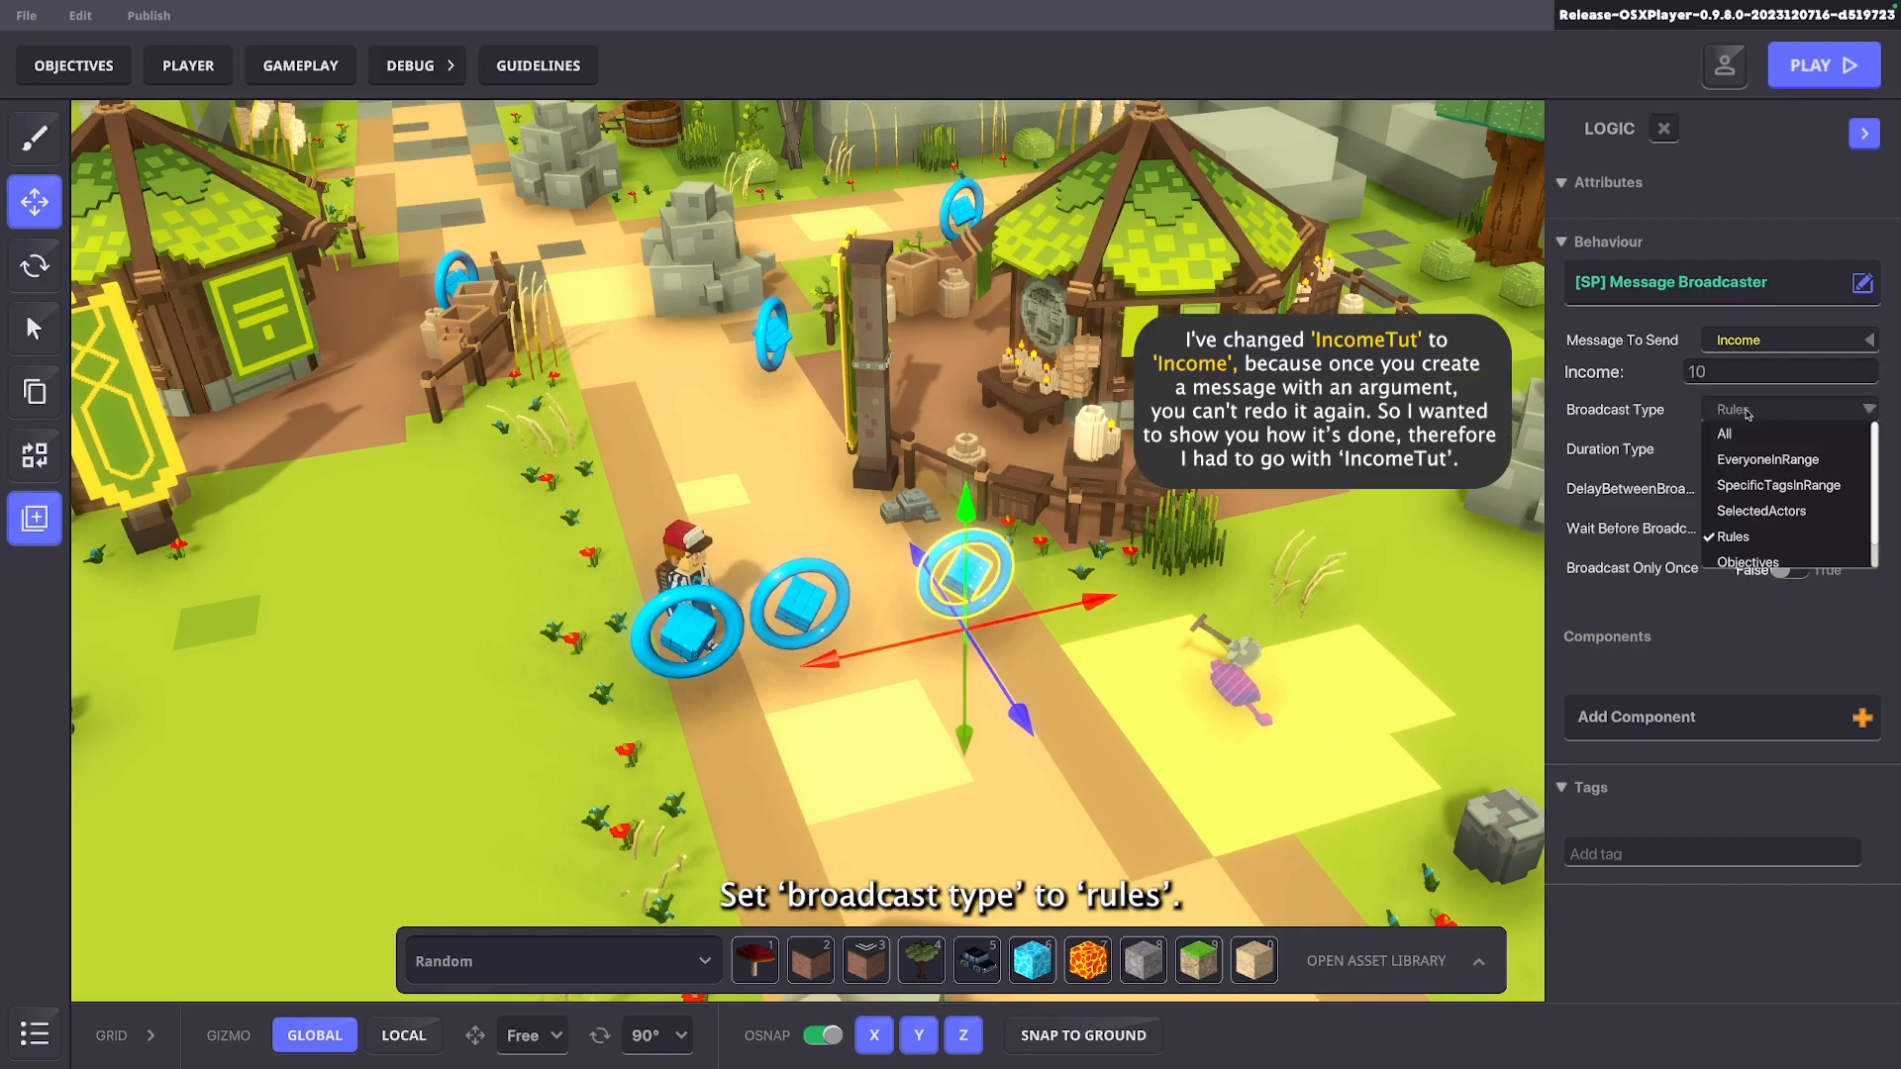
pyautogui.click(1732, 436)
pyautogui.click(1754, 412)
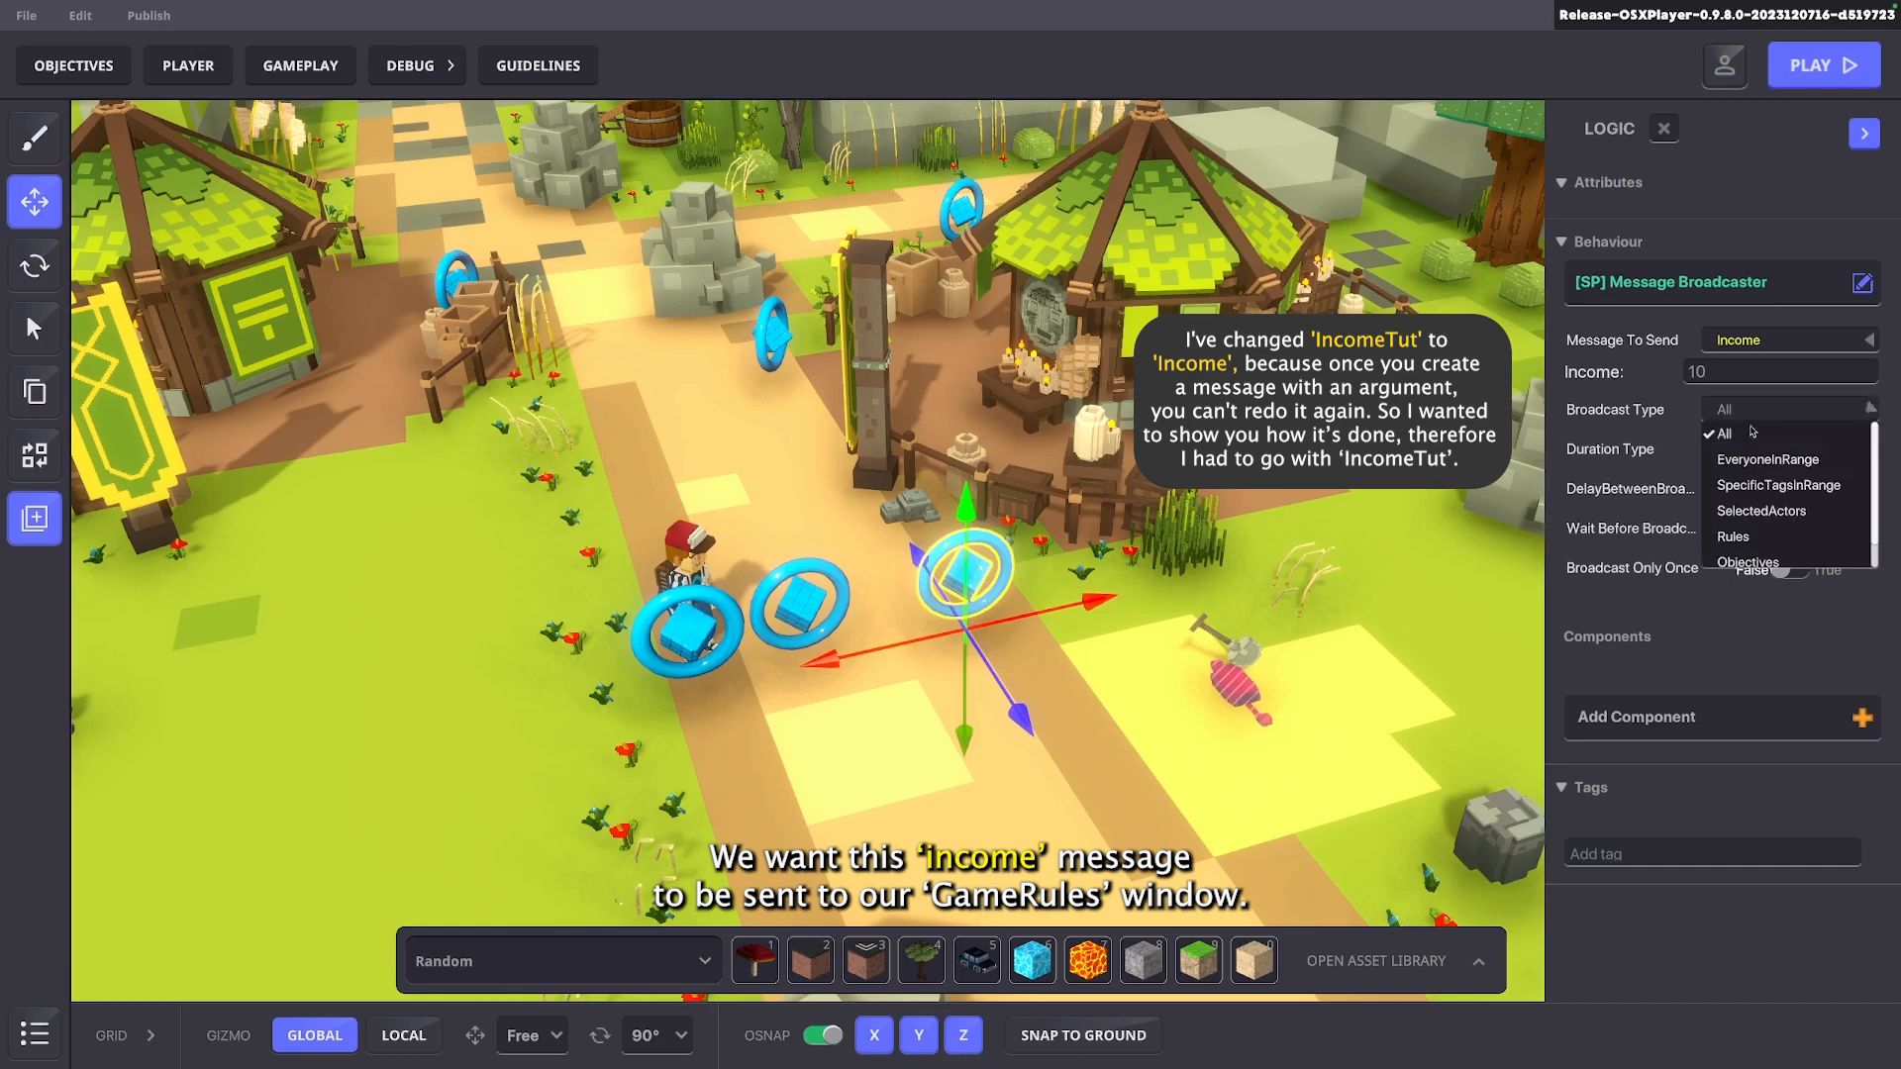
pyautogui.click(1738, 528)
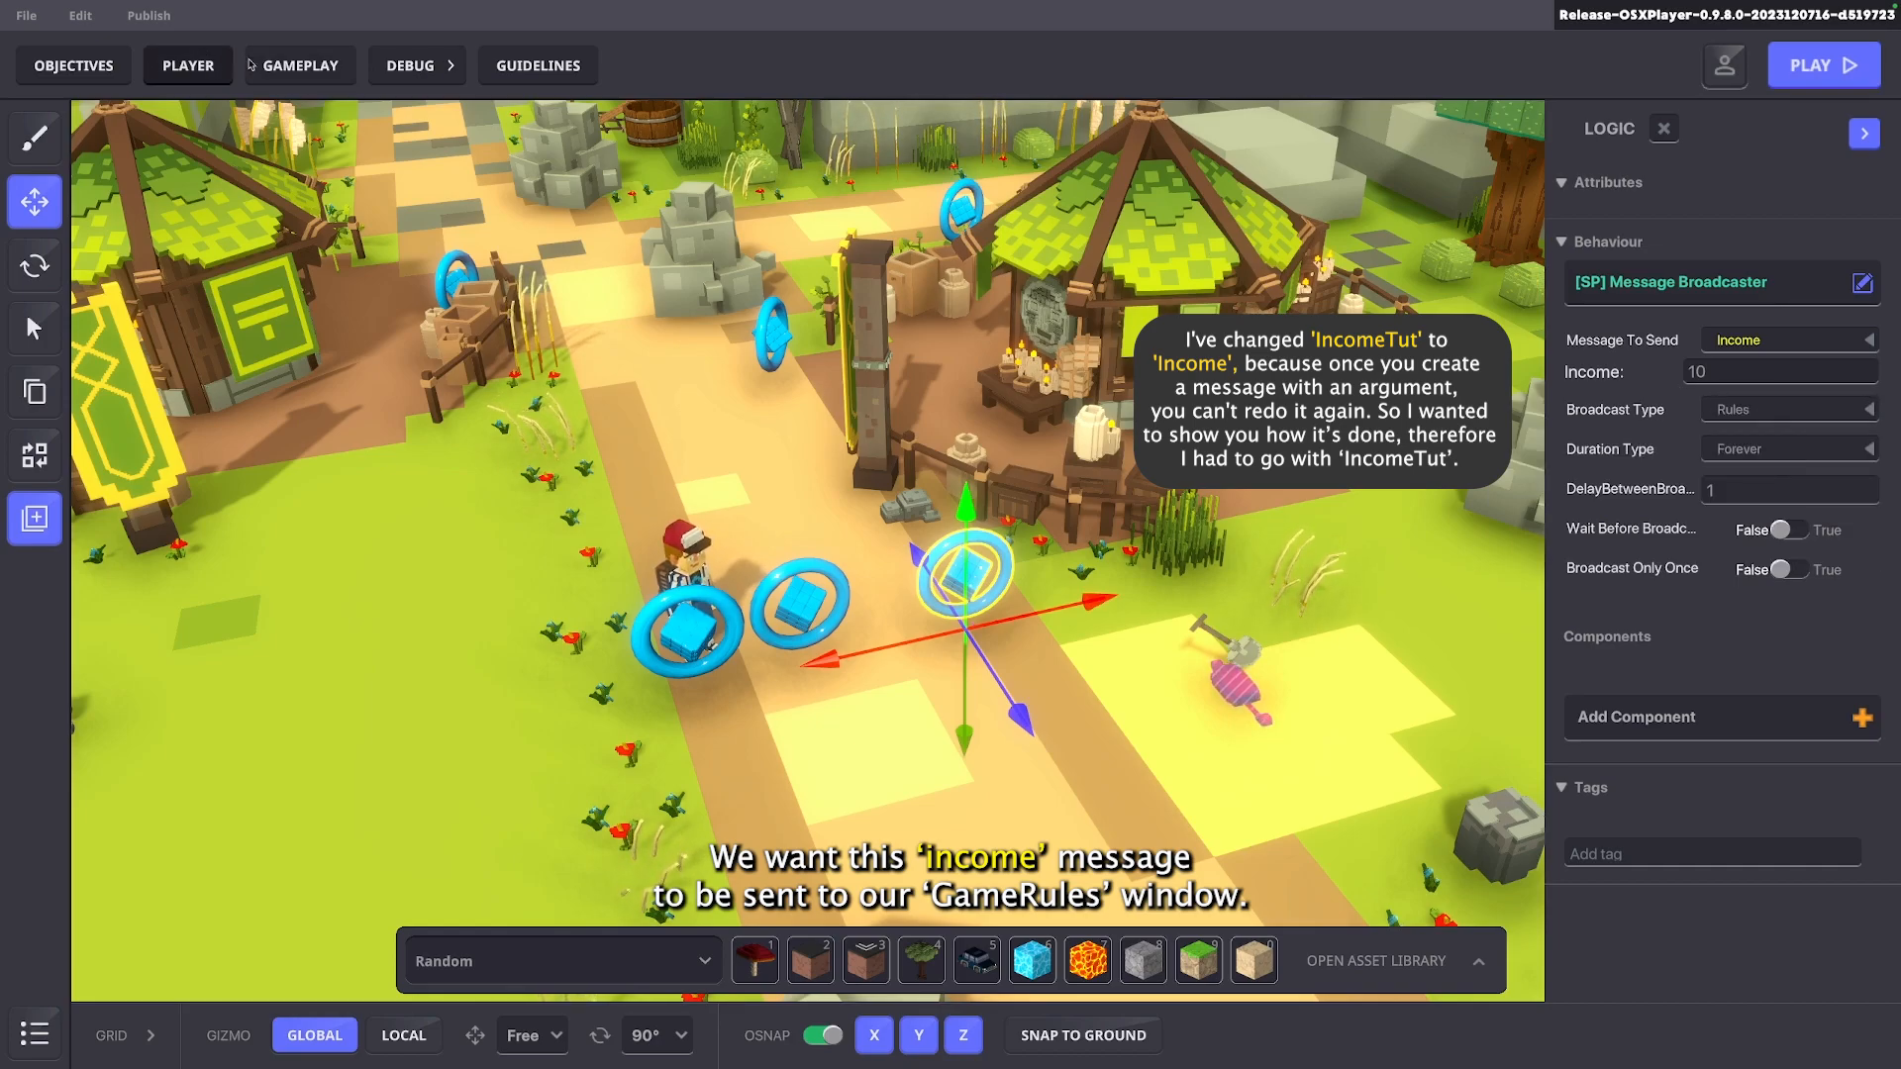
# View the Game Rules board that receives the Income message, and return to the map
pyautogui.click(300, 65)
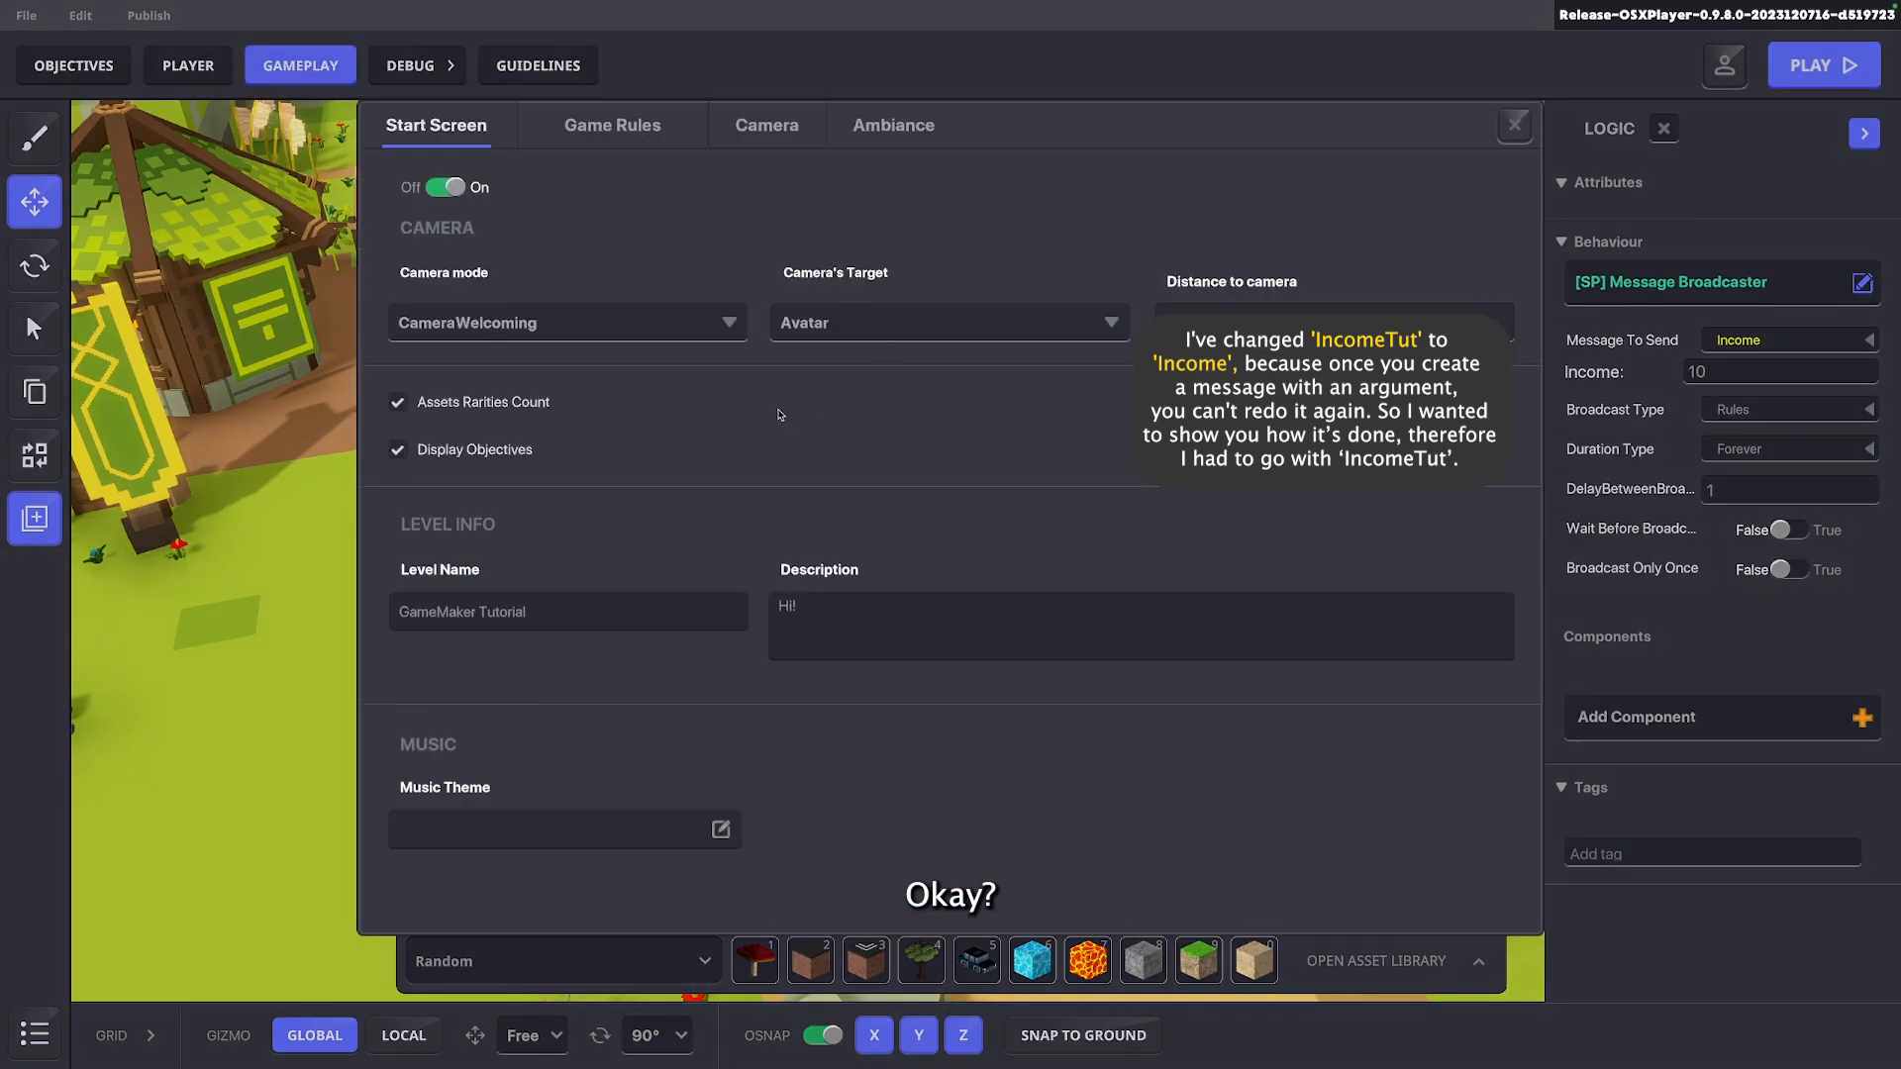
pyautogui.click(613, 124)
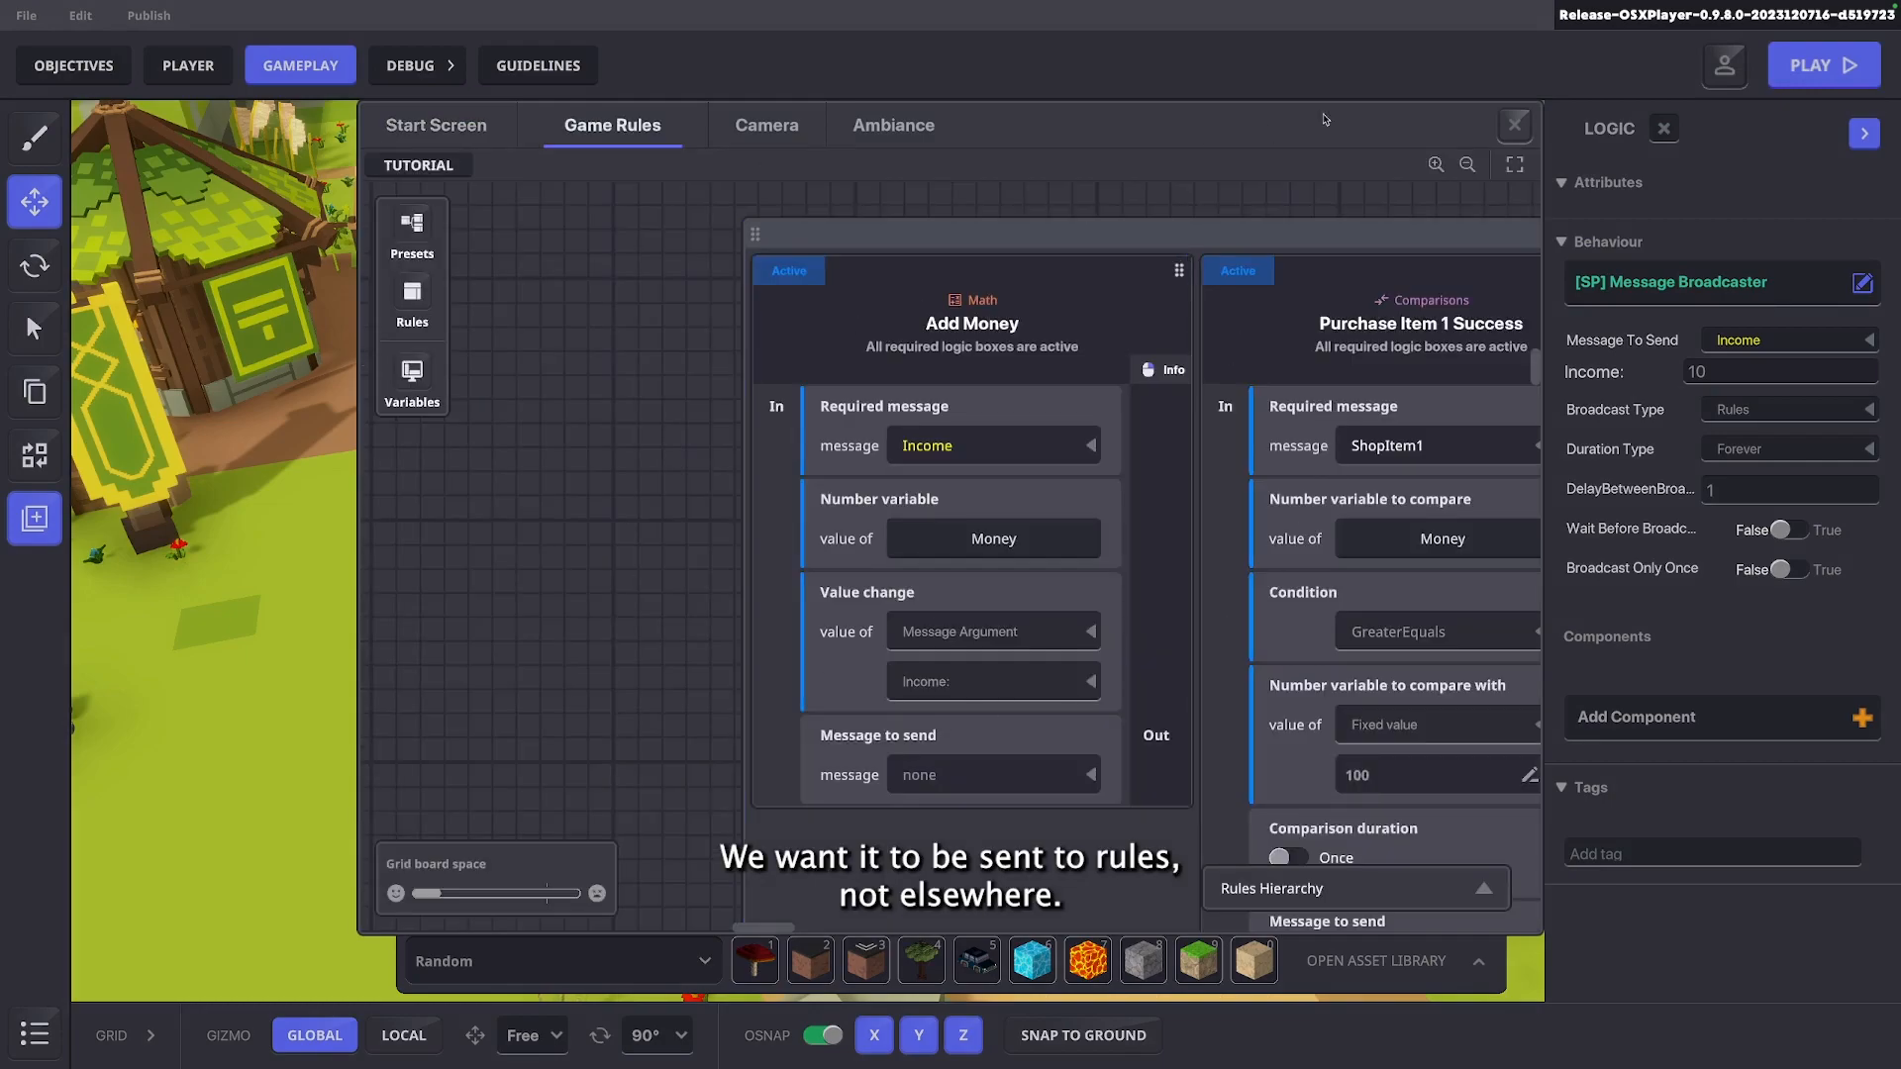
pyautogui.click(1516, 123)
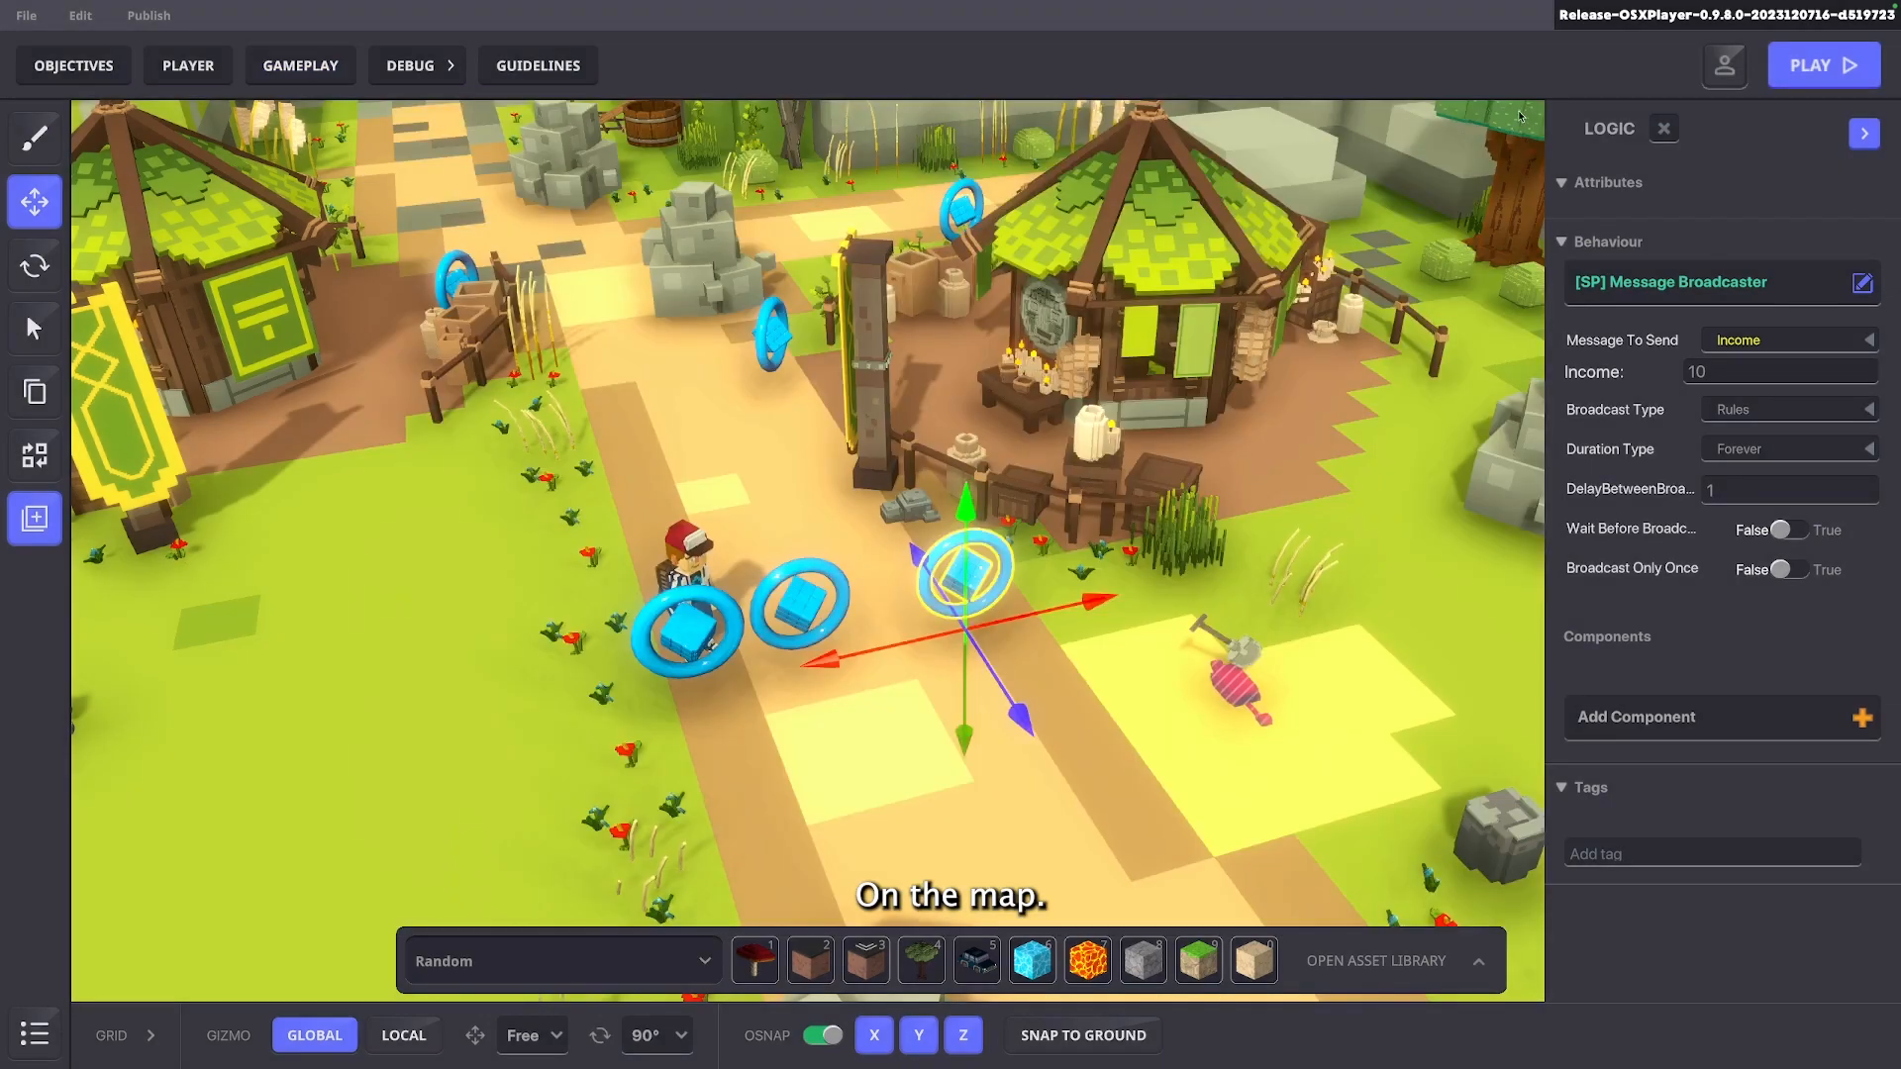
# Try the Once and Duration options as the broadcaster's Duration Type
pyautogui.click(1772, 450)
pyautogui.click(1732, 475)
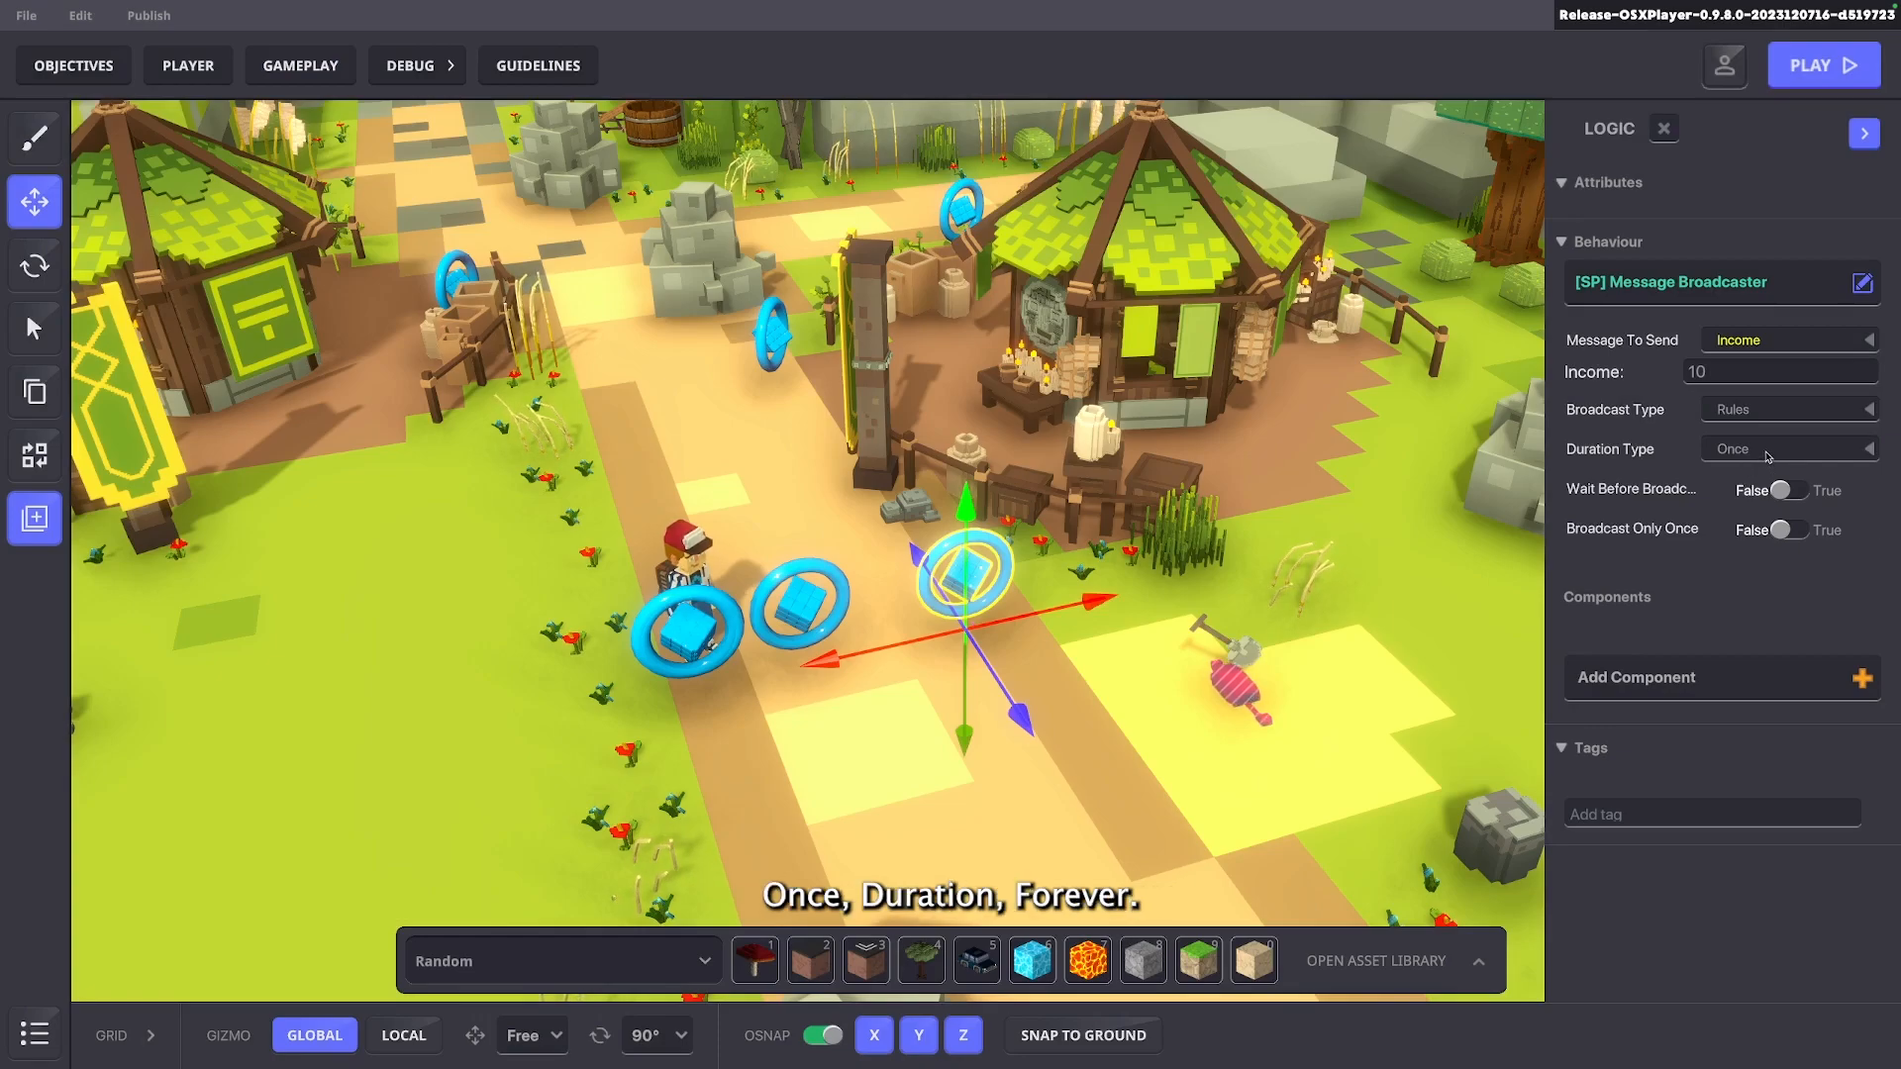
pyautogui.click(1768, 451)
pyautogui.click(1740, 499)
# Try broadcast durations of 100 and 10 with a delay of 5 between broadcasts
pyautogui.click(1738, 498)
pyautogui.write('10')
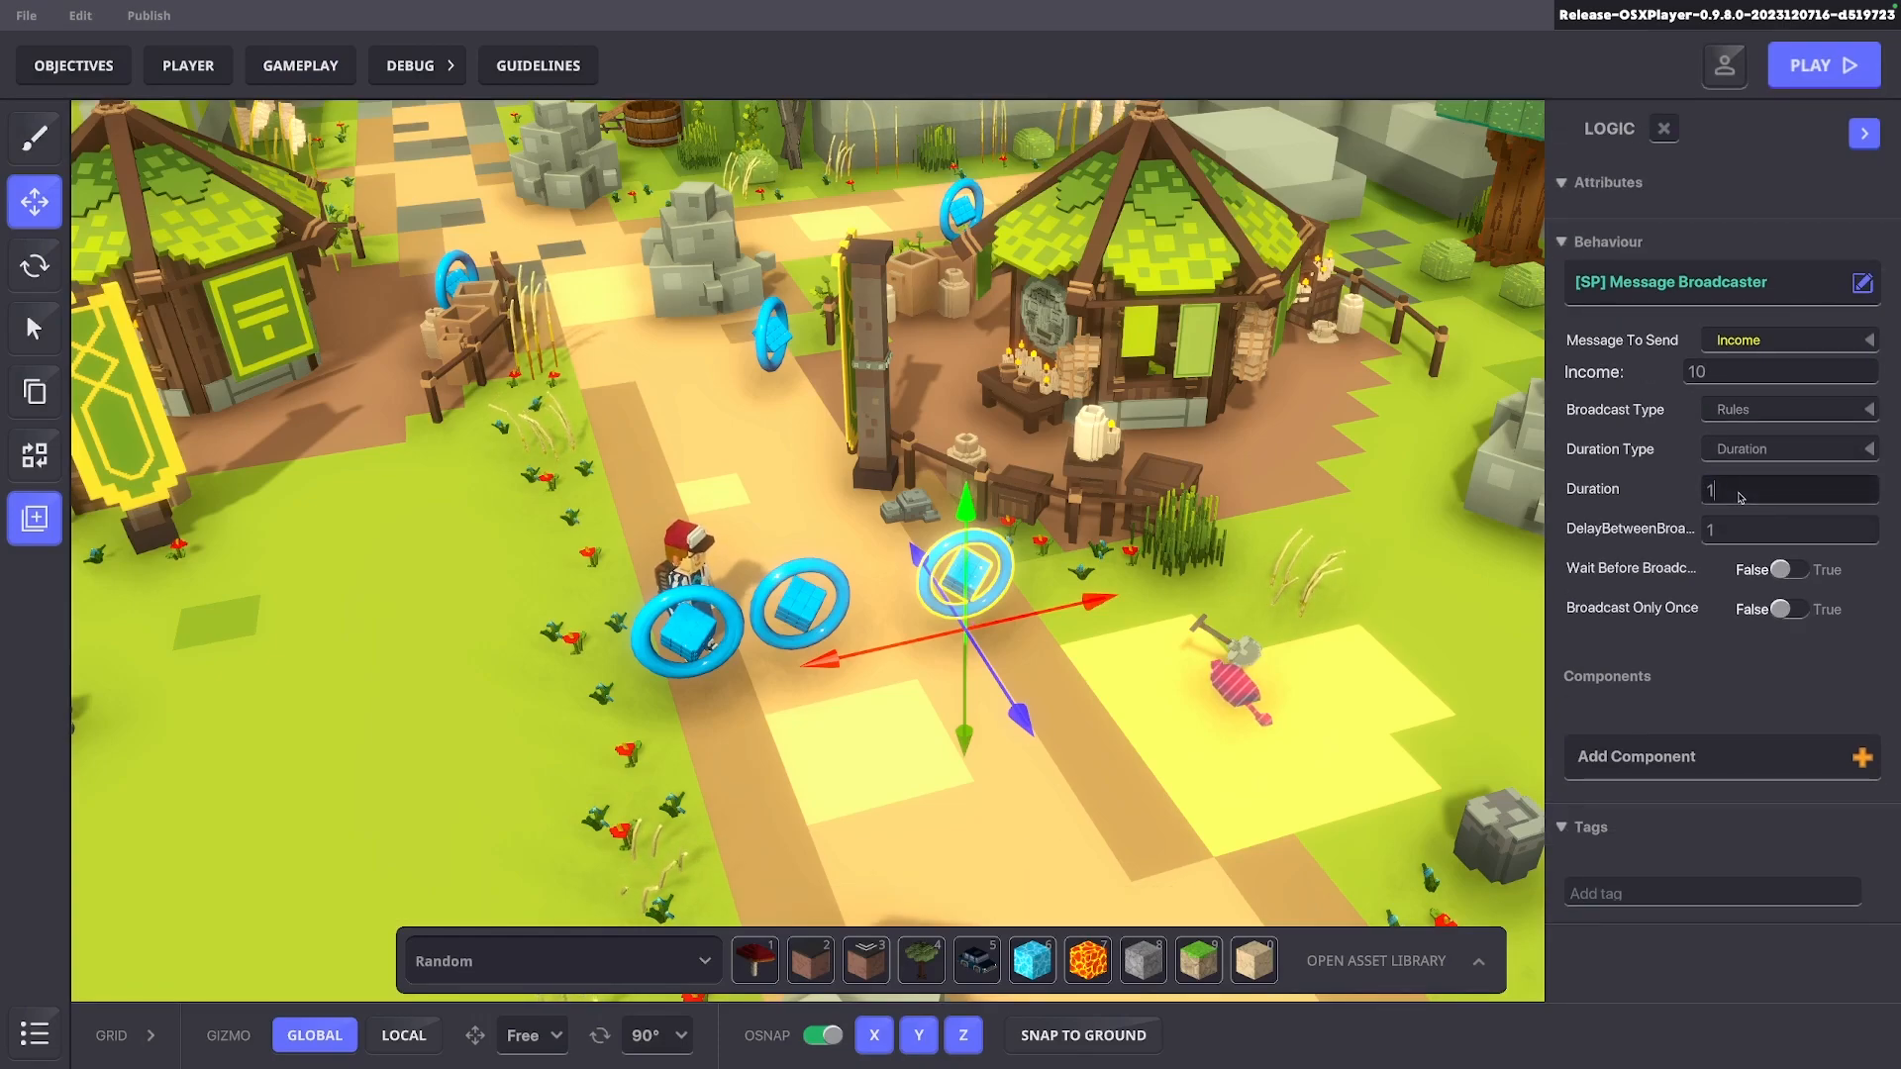
pyautogui.click(1729, 534)
pyautogui.click(1740, 492)
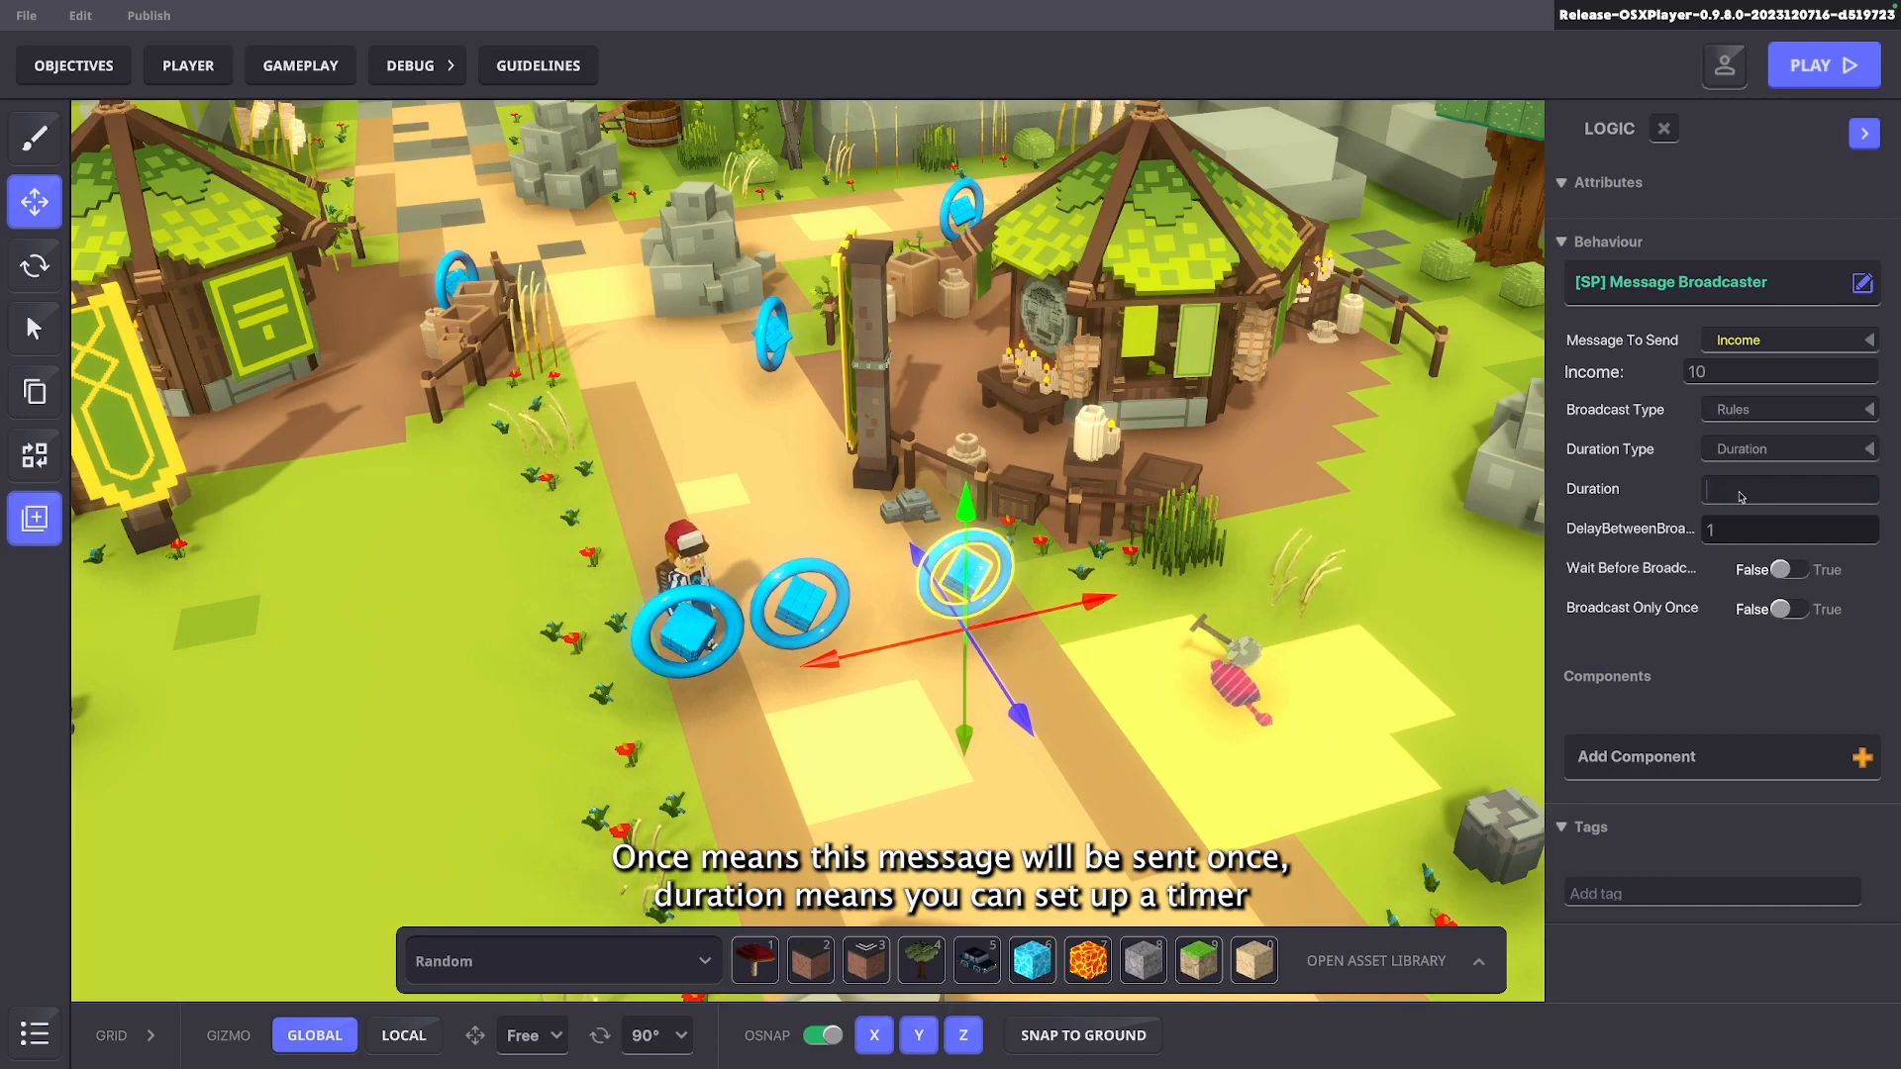
pyautogui.write('0')
pyautogui.click(1725, 532)
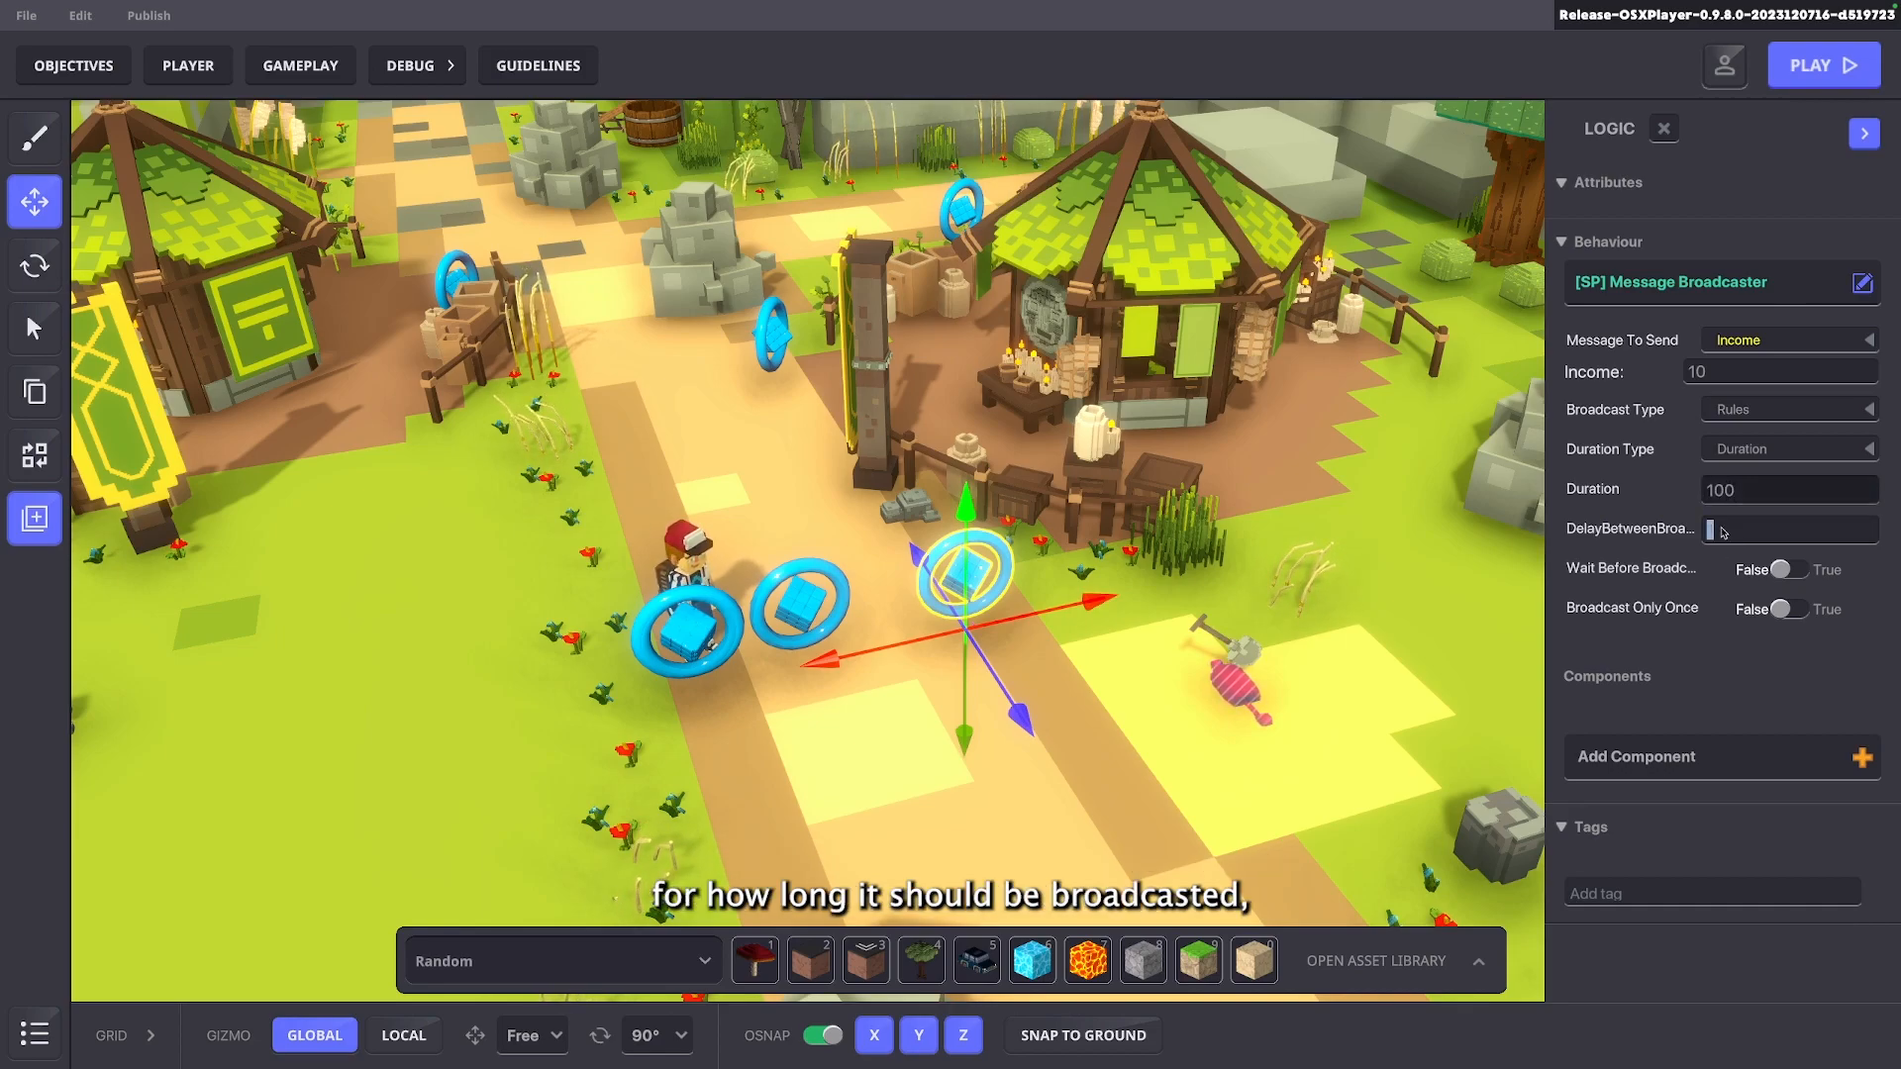
pyautogui.write('5')
pyautogui.click(1751, 489)
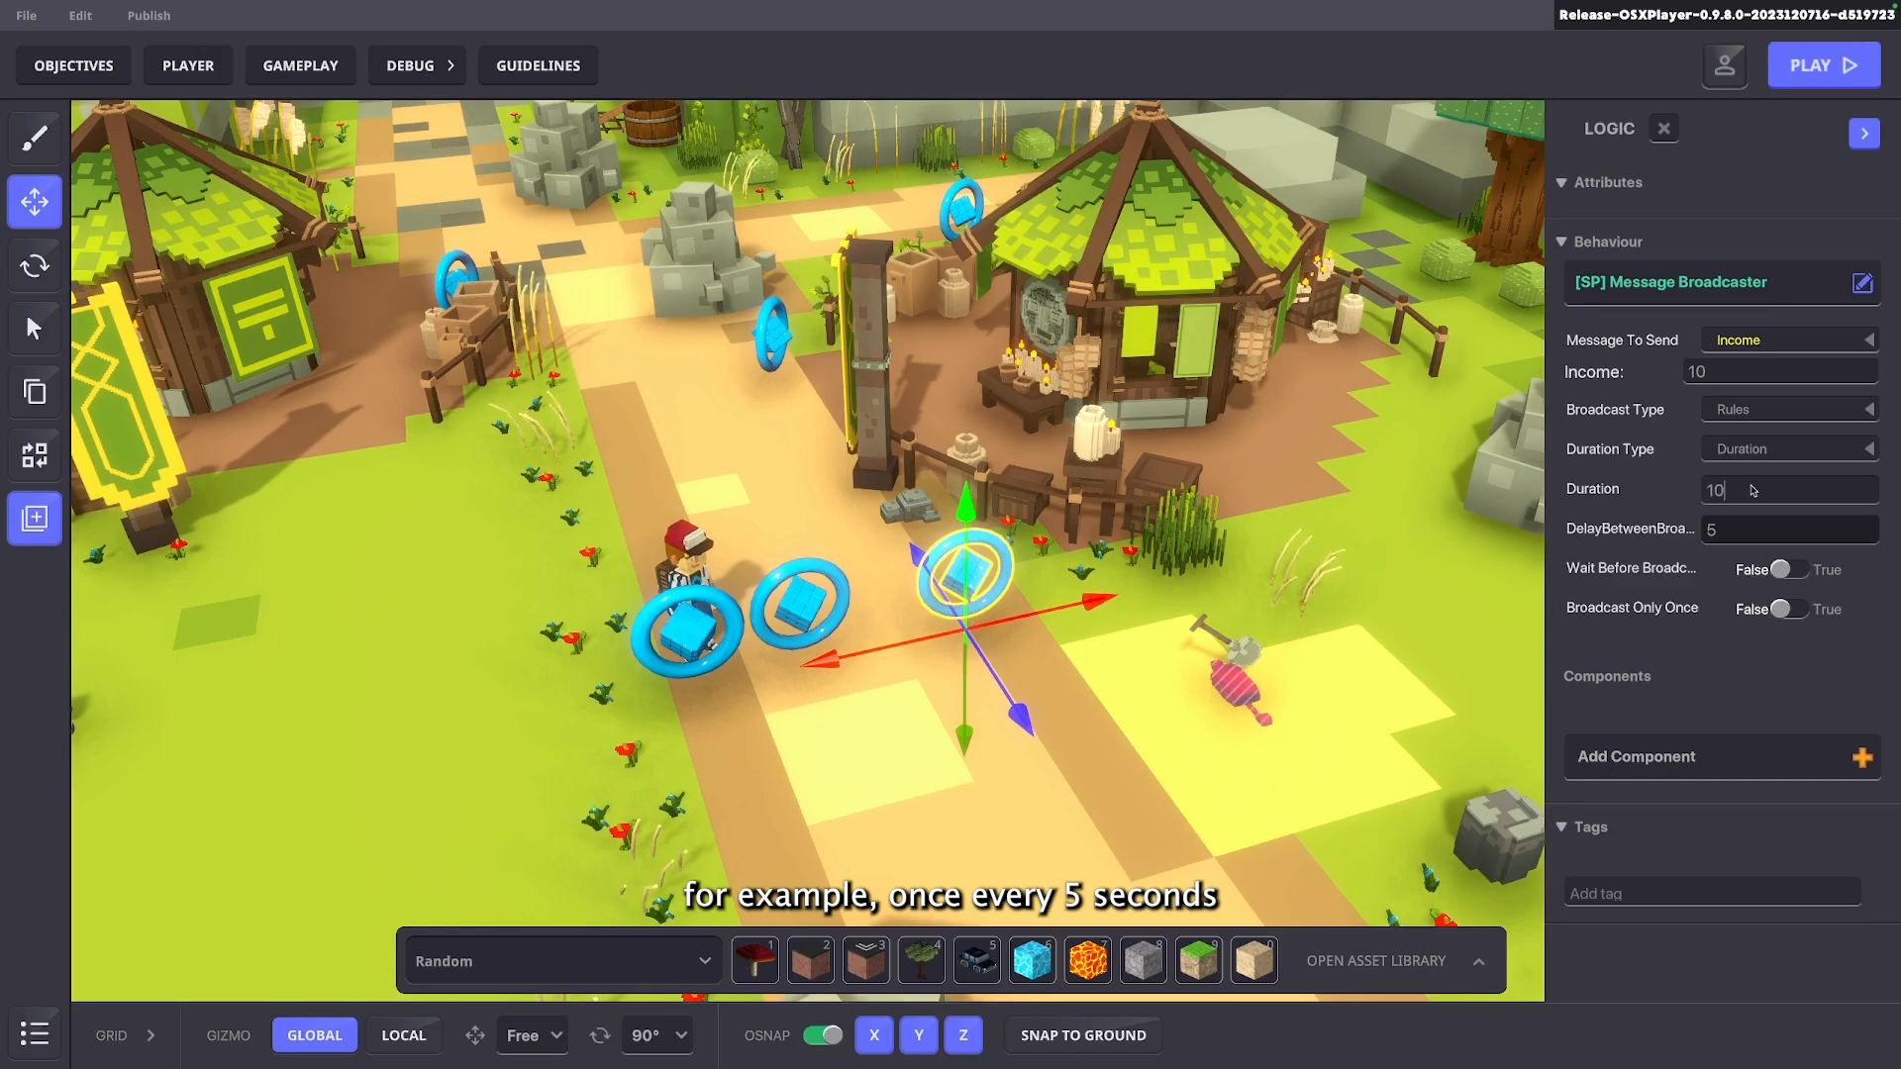
# Set the broadcaster's Duration Type to Forever with a delay of 1 between broadcasts, and leave its logic settings
pyautogui.click(1752, 450)
pyautogui.click(1728, 495)
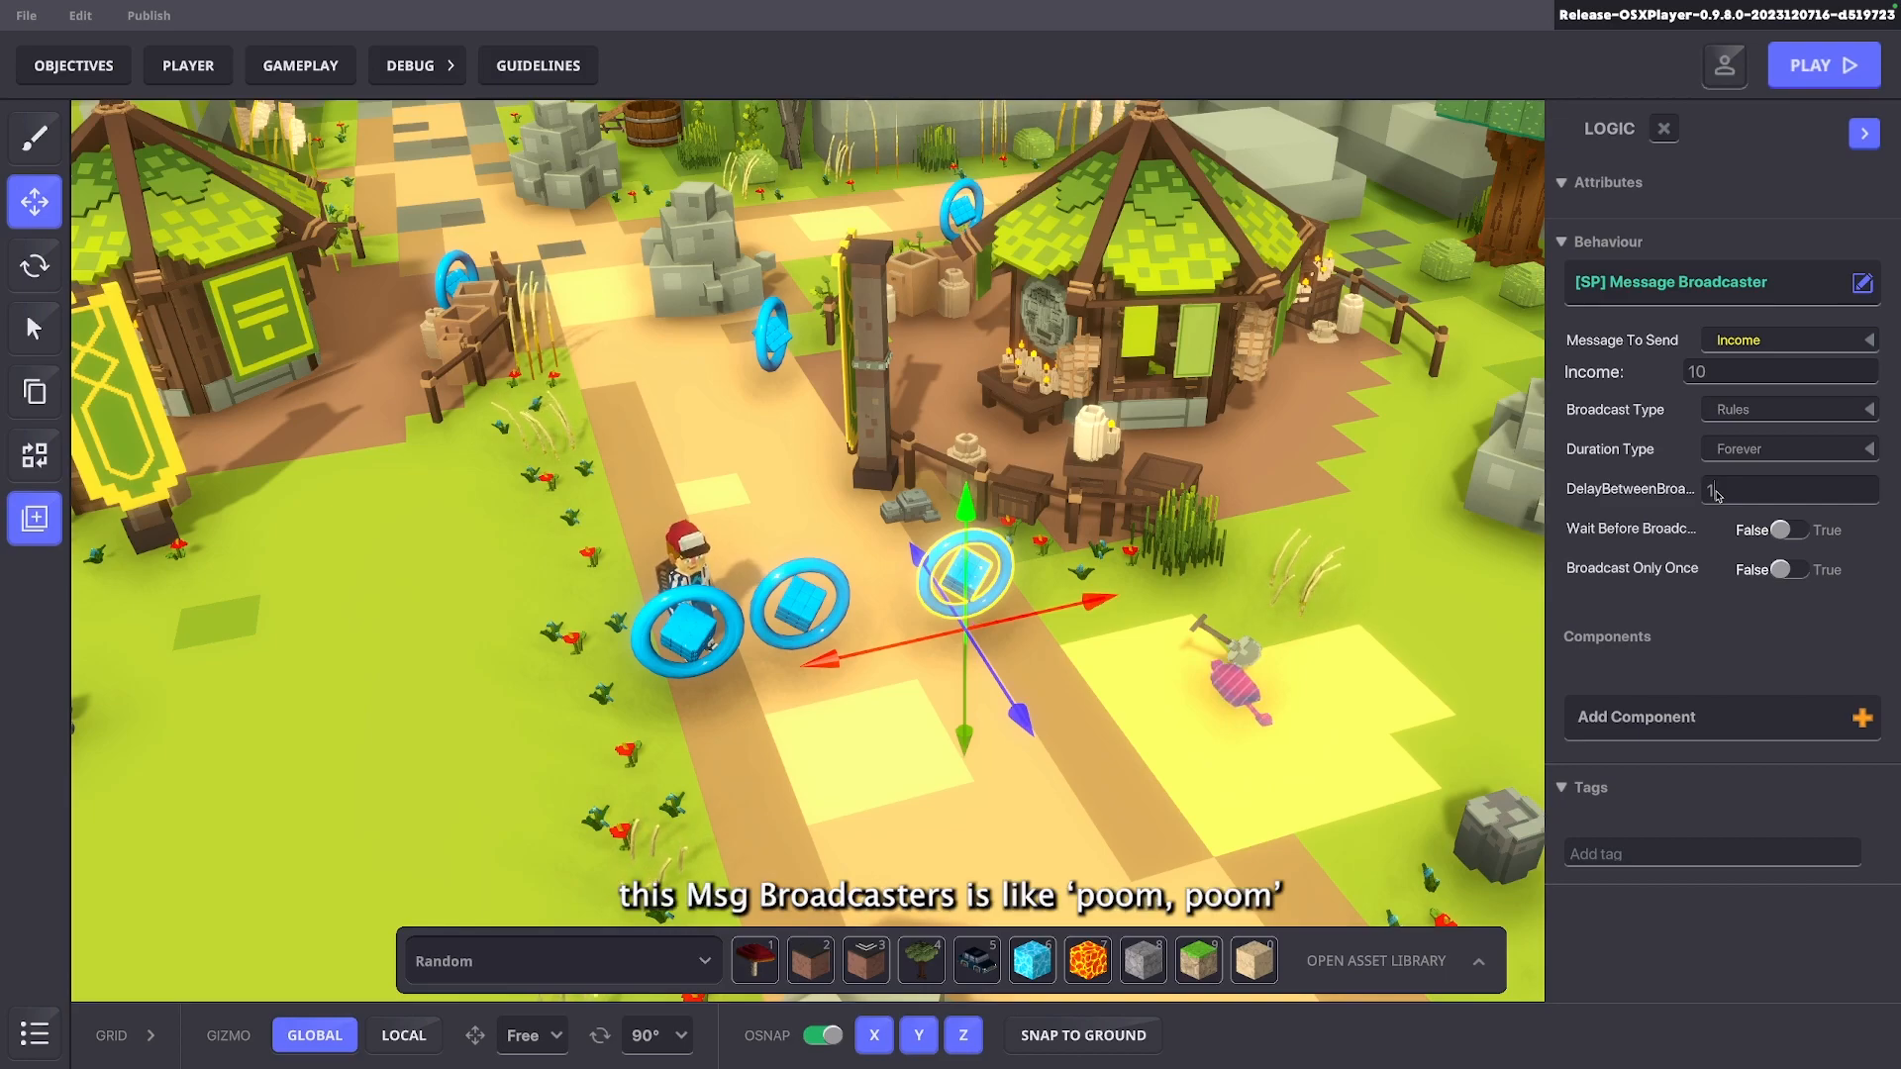
pyautogui.click(1666, 138)
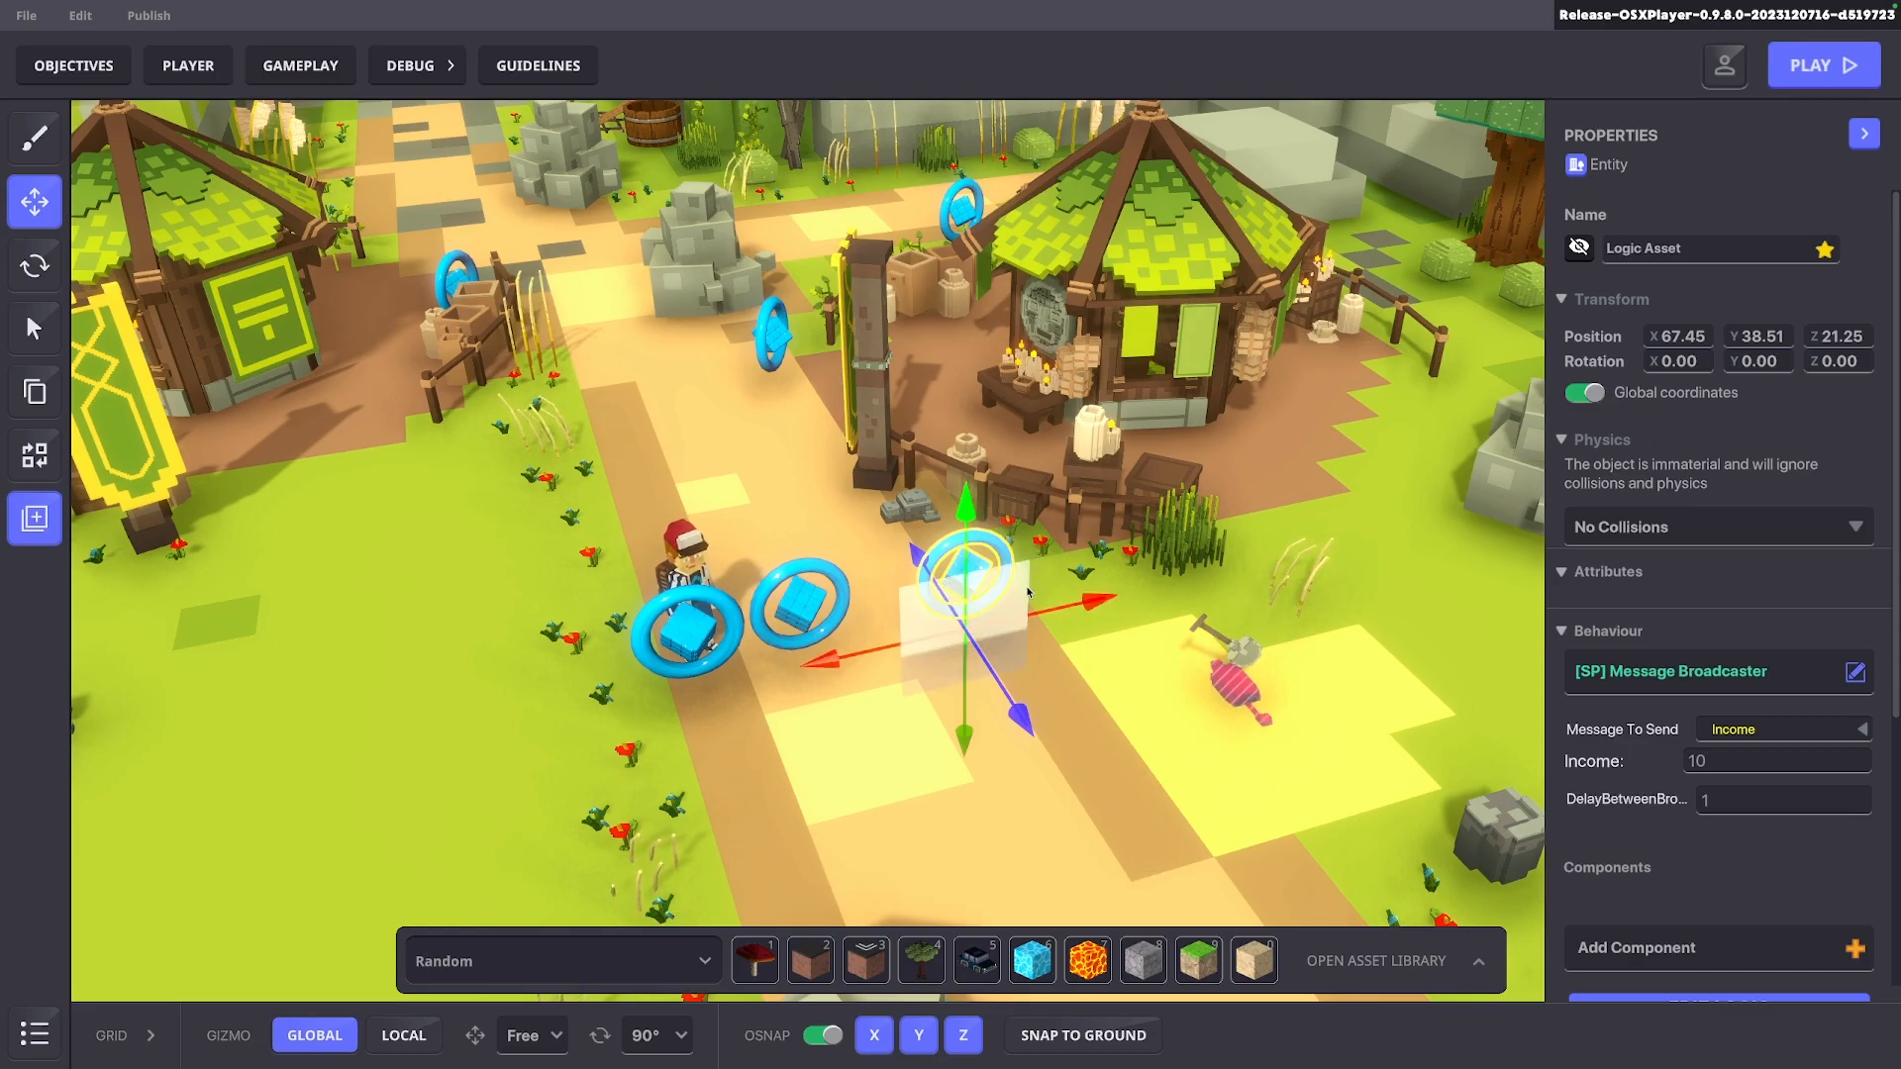
# Add an Add/Subtract number rule to the Game Rules board and use Income as the Add Money rule's required message
pyautogui.click(308, 81)
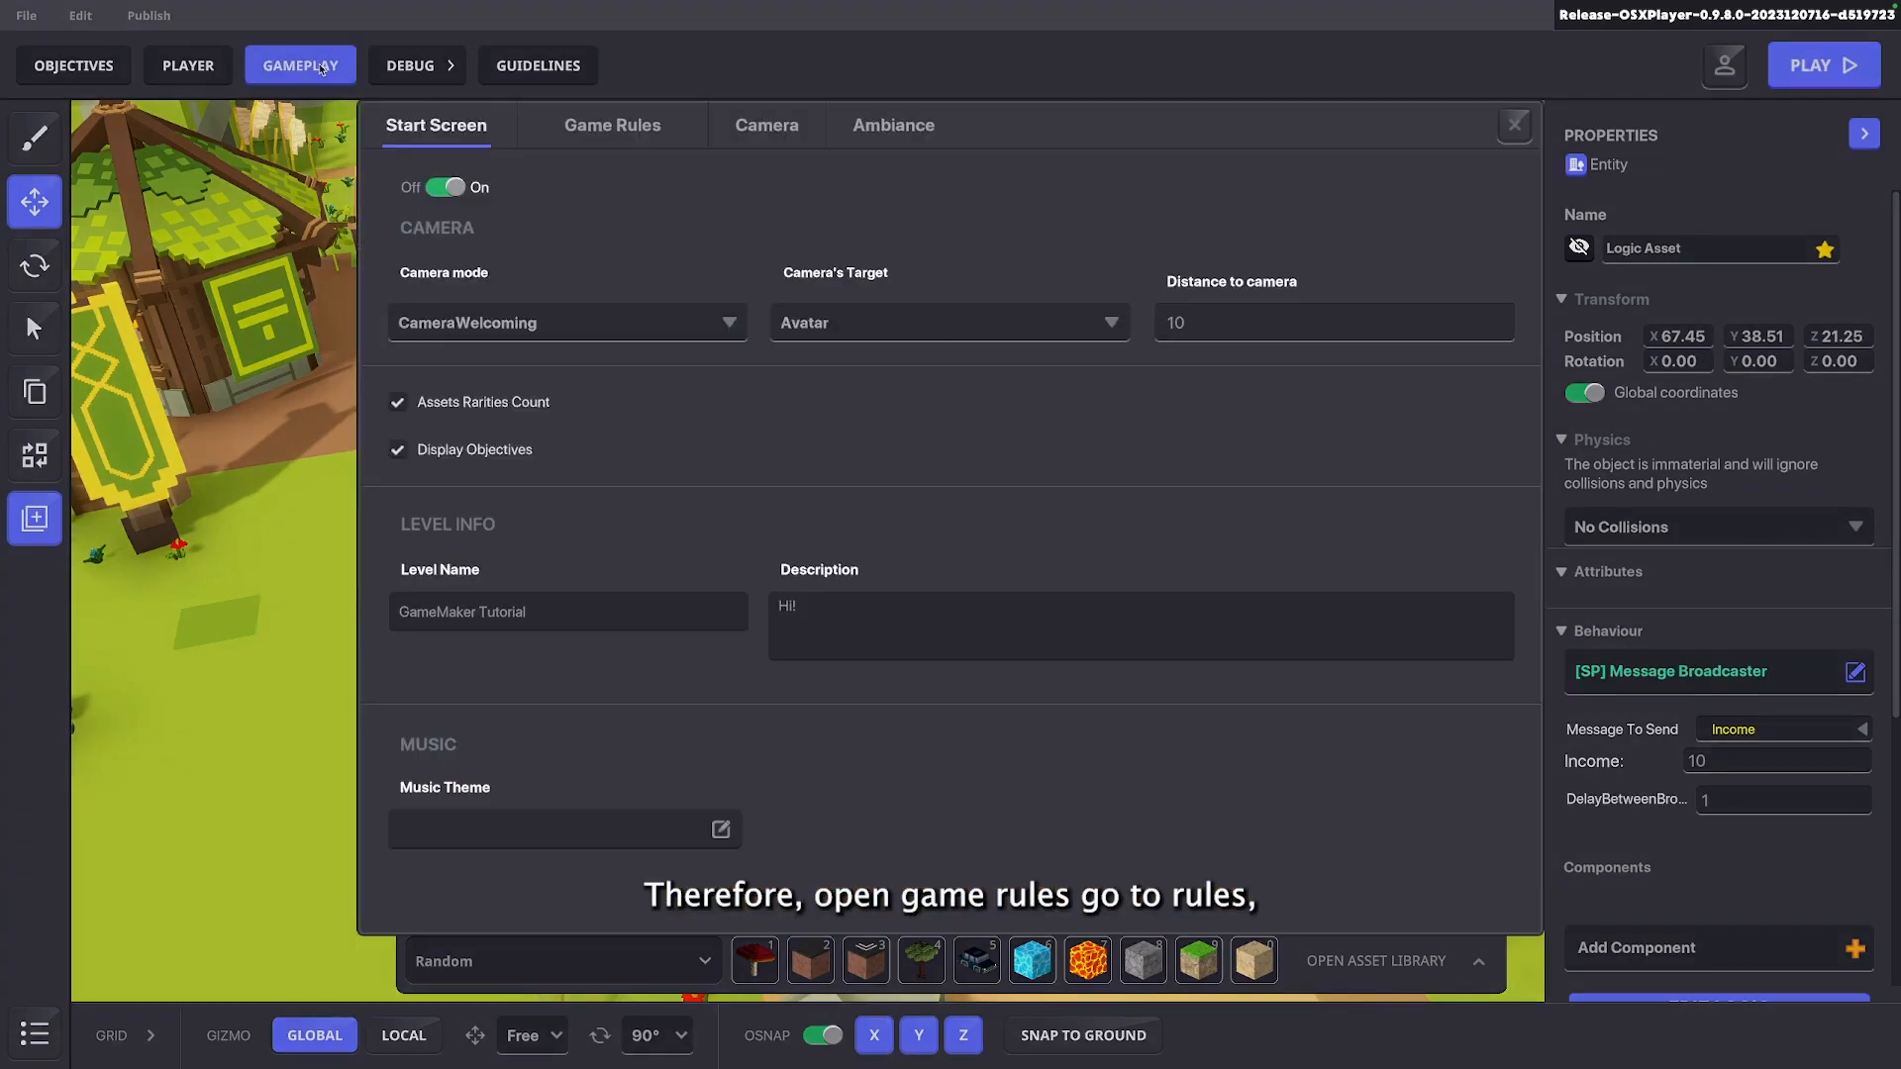
pyautogui.click(615, 139)
pyautogui.click(412, 297)
pyautogui.moveTo(554, 294); pyautogui.dragTo(988, 530)
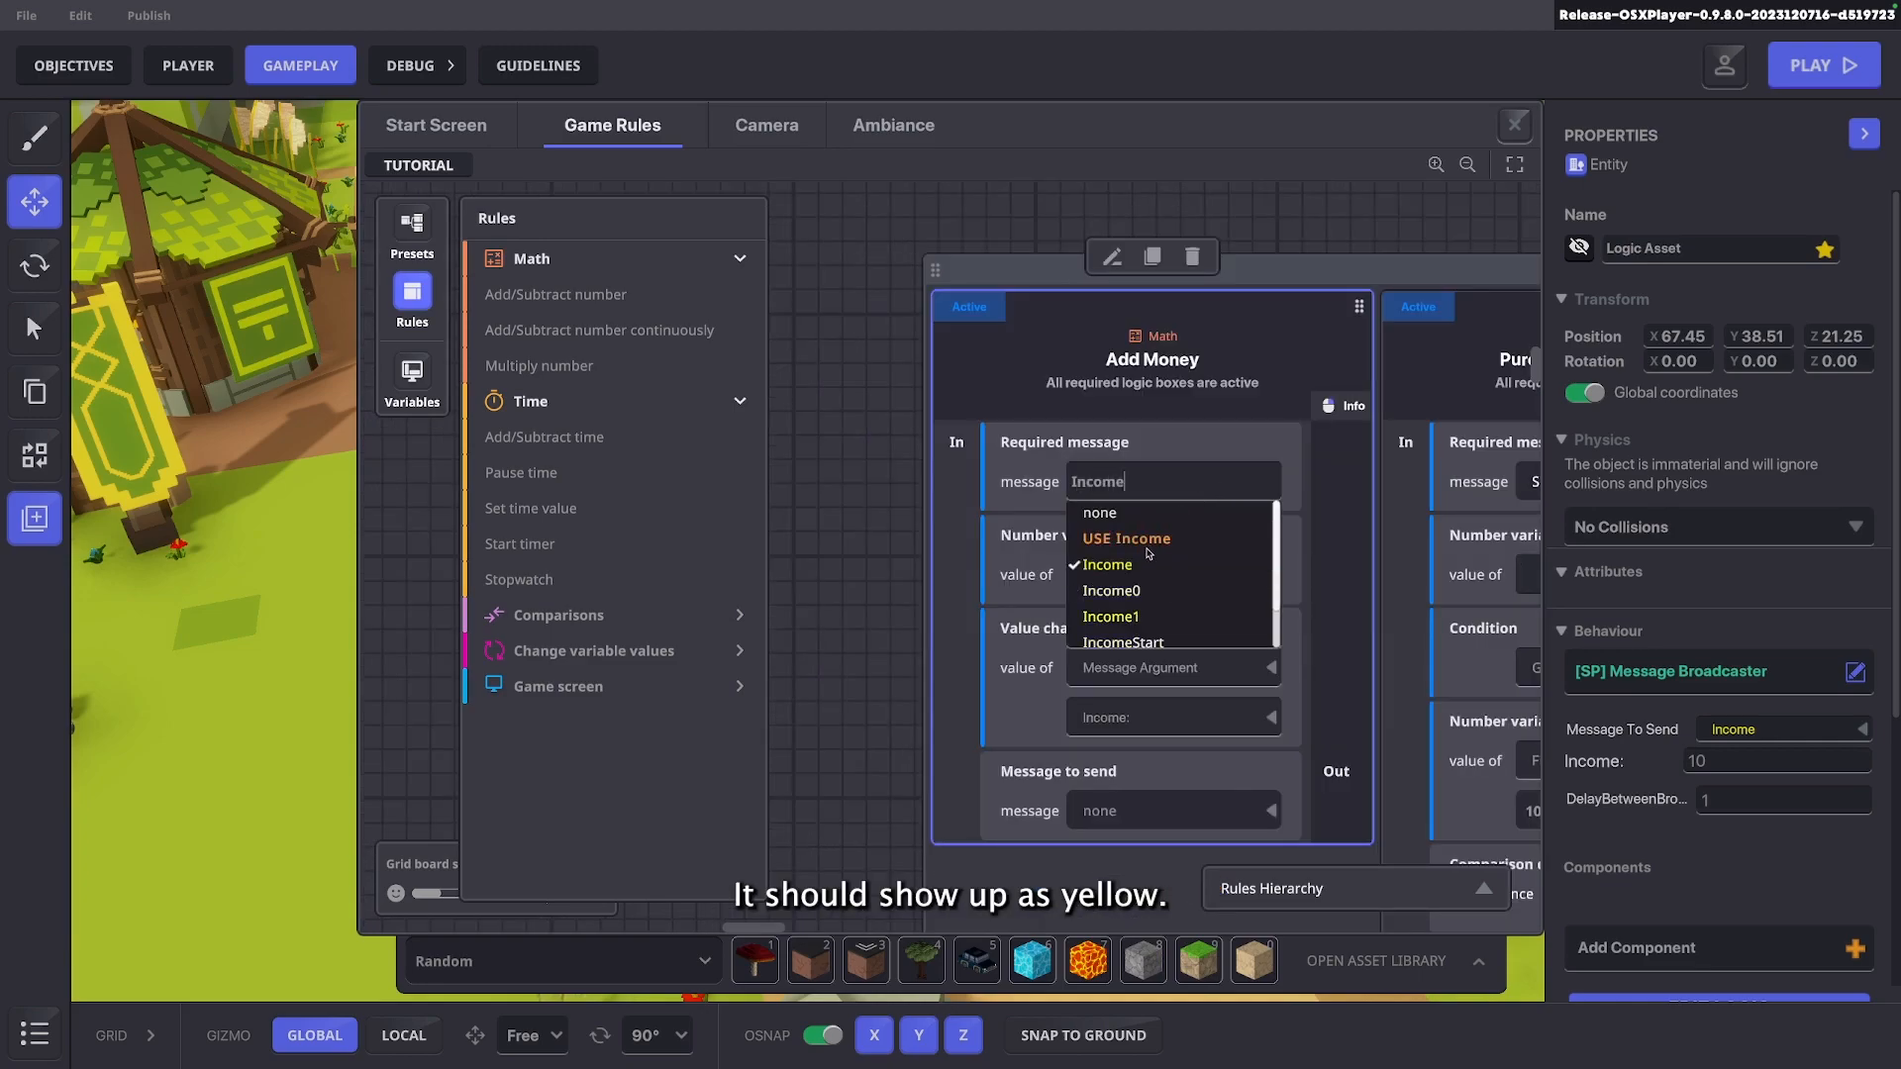
pyautogui.click(1107, 564)
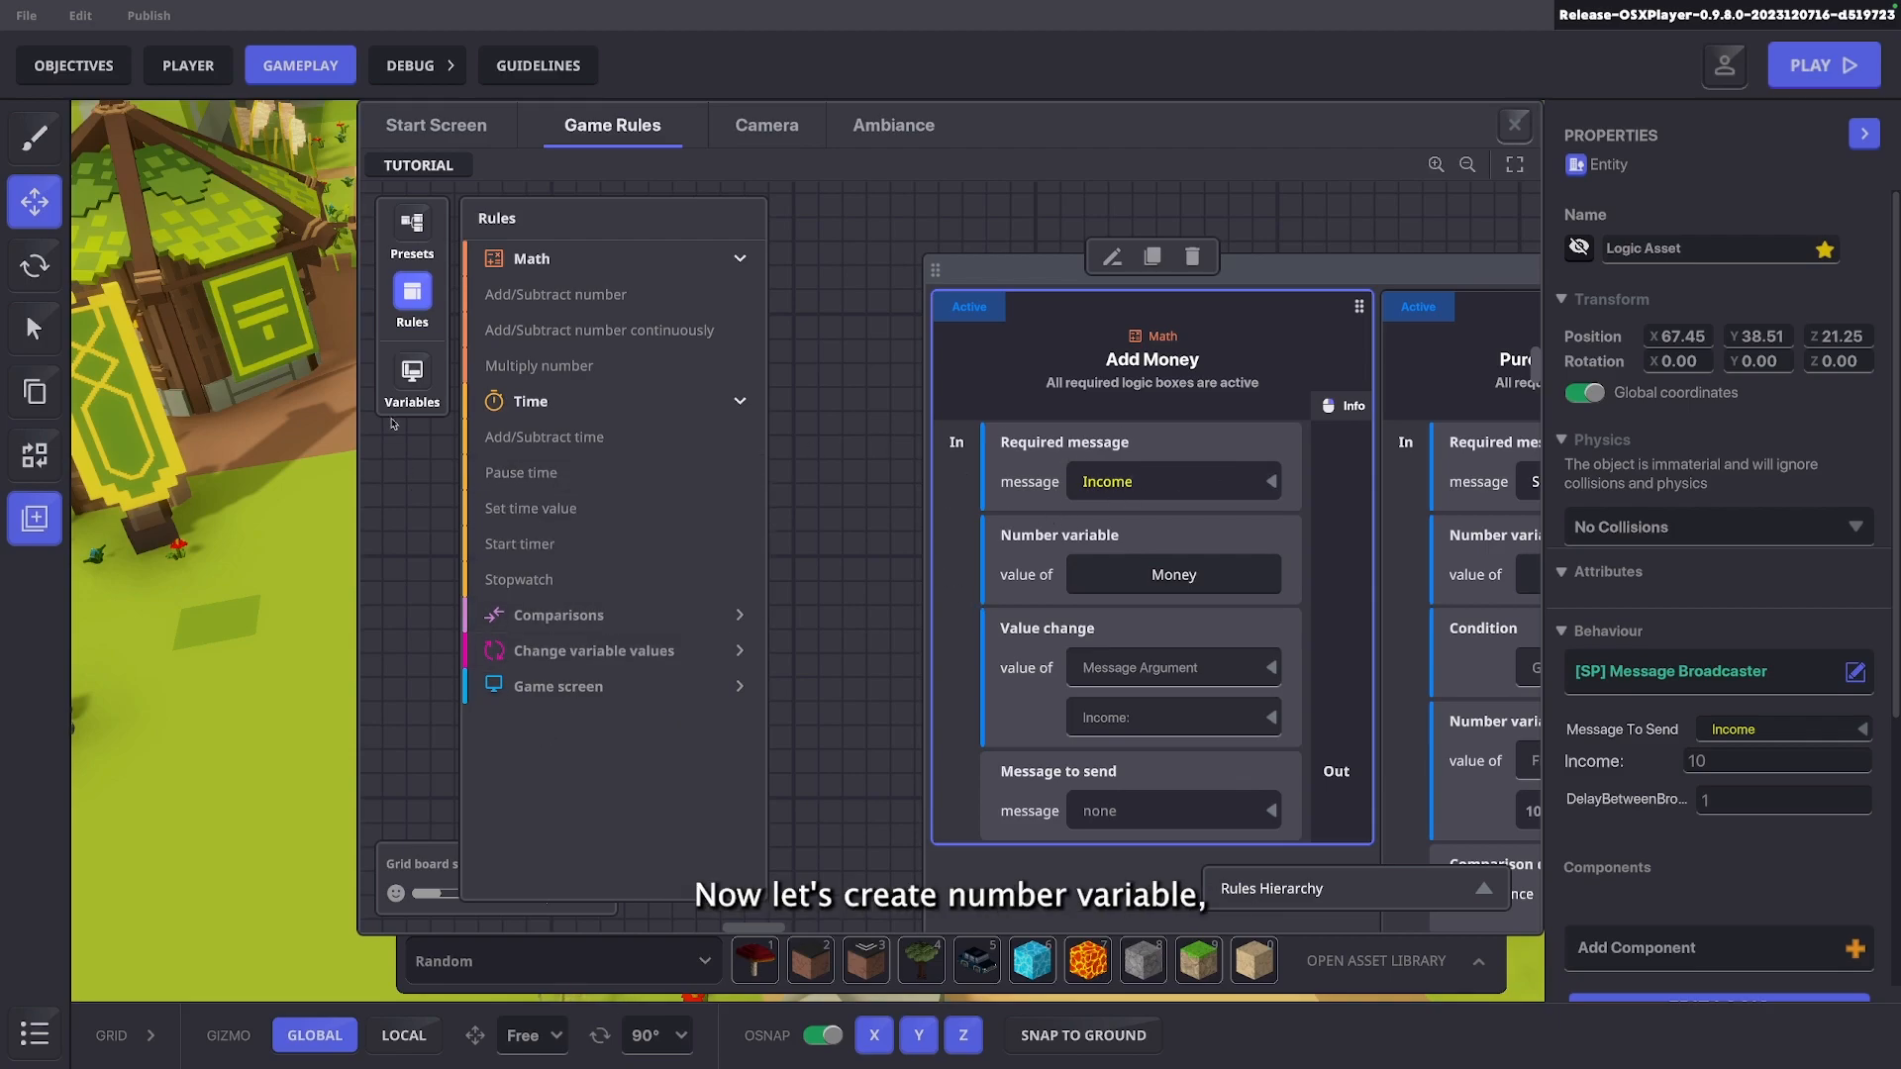
# Start a new Number variable in Game Rules and name it Money
pyautogui.click(412, 376)
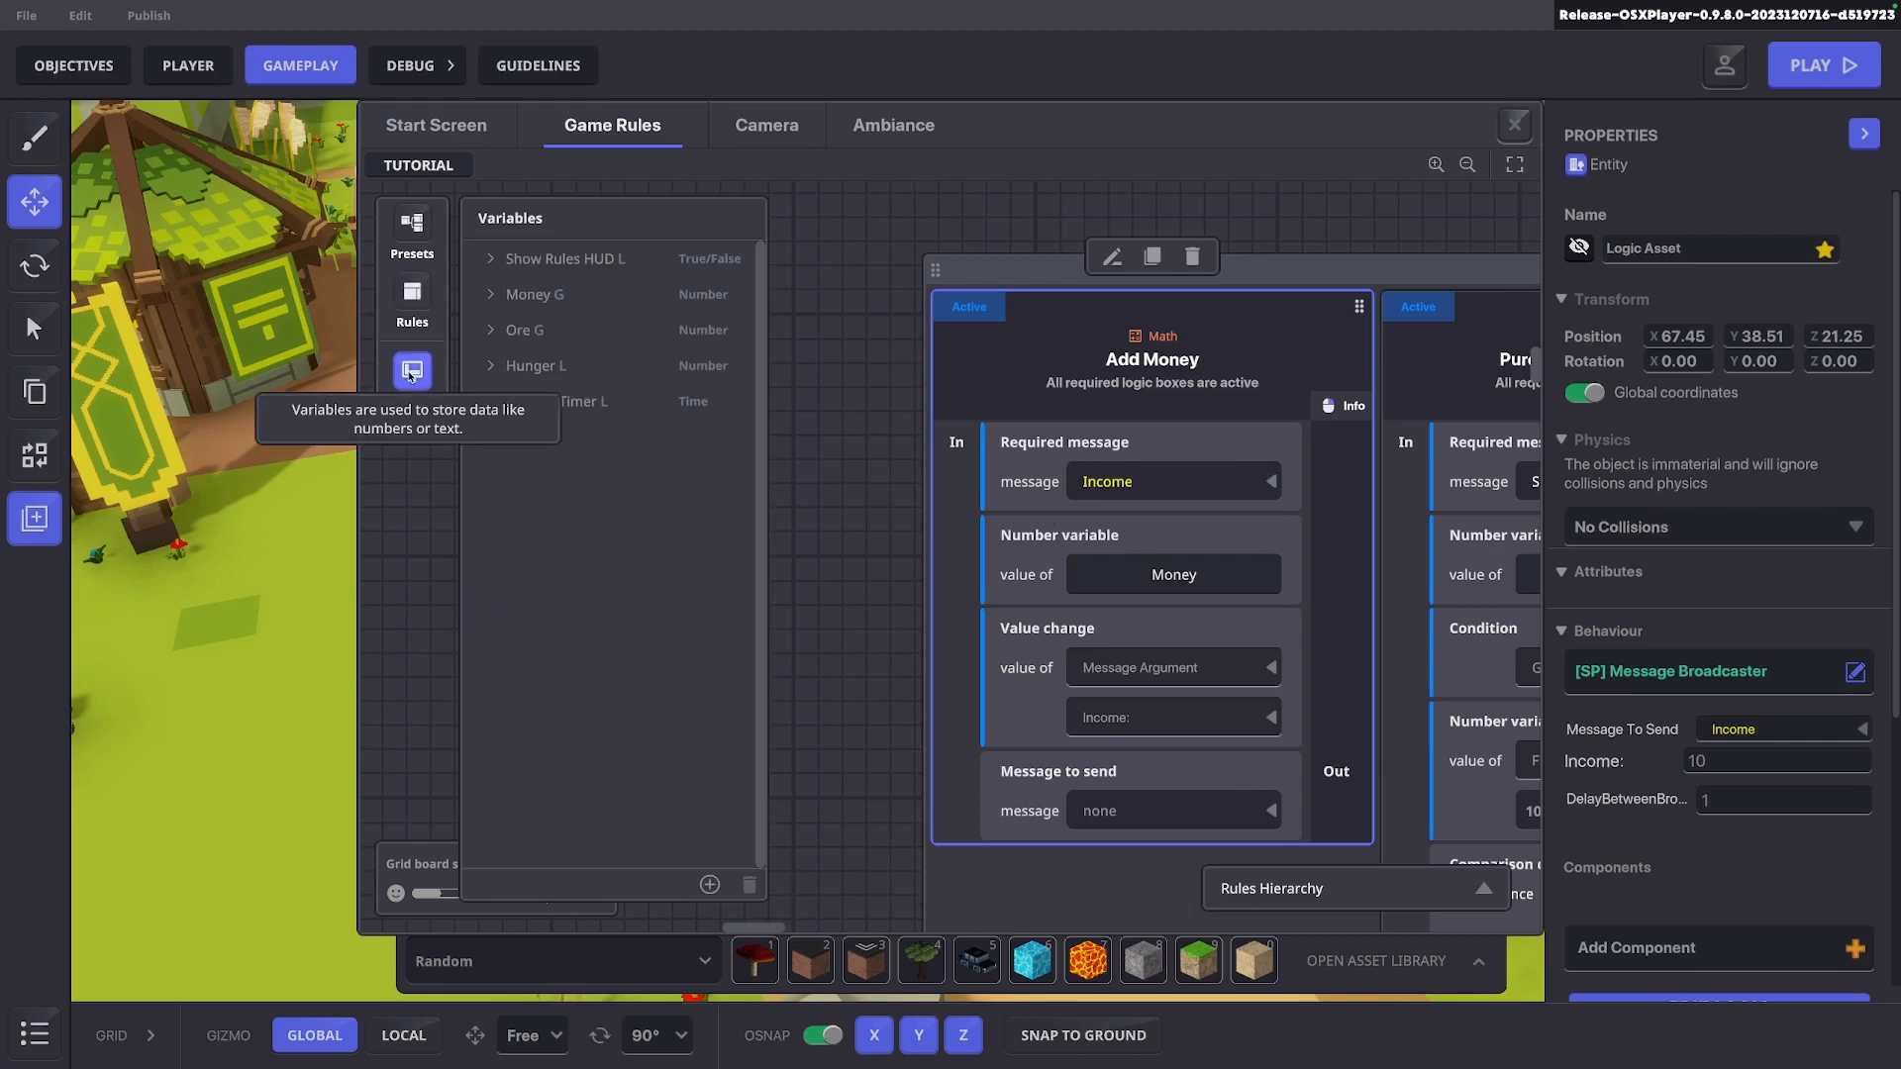
pyautogui.click(707, 882)
pyautogui.click(630, 776)
pyautogui.click(632, 779)
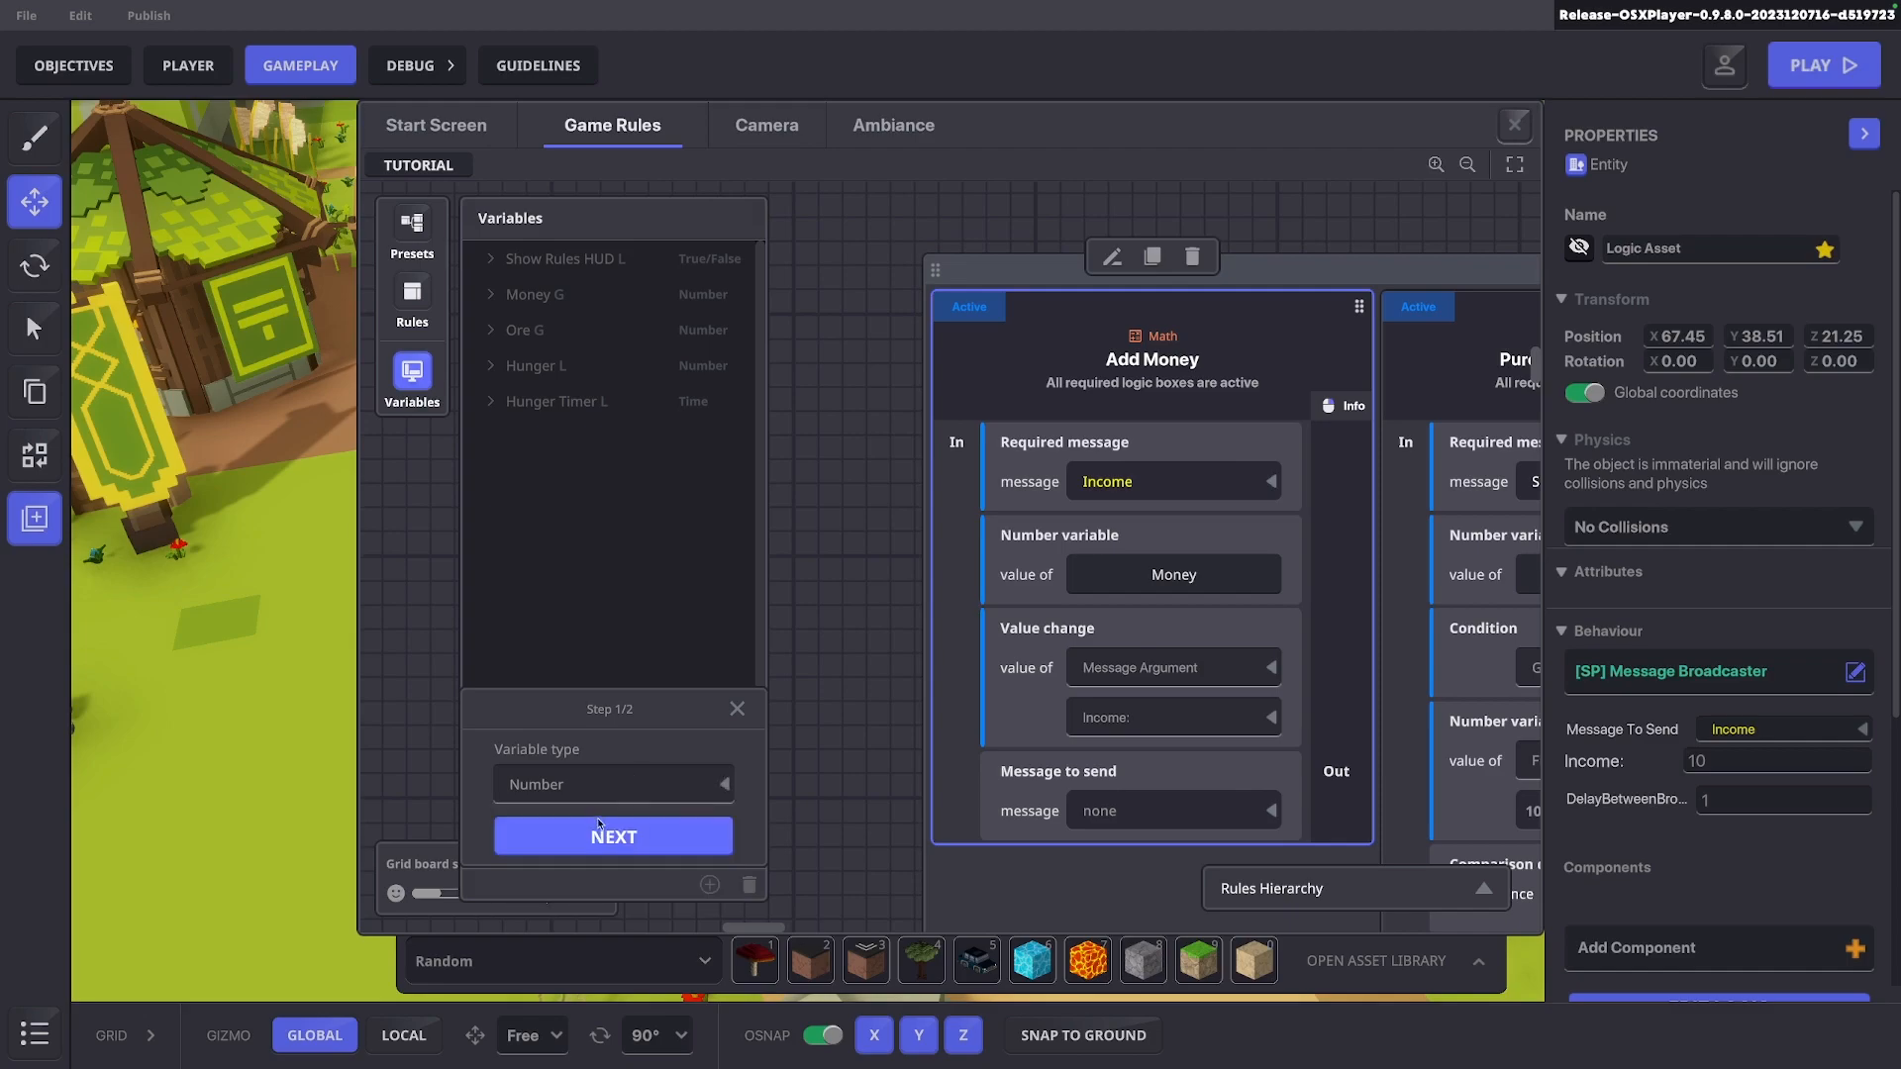
pyautogui.click(592, 831)
pyautogui.click(555, 670)
pyautogui.write('Money')
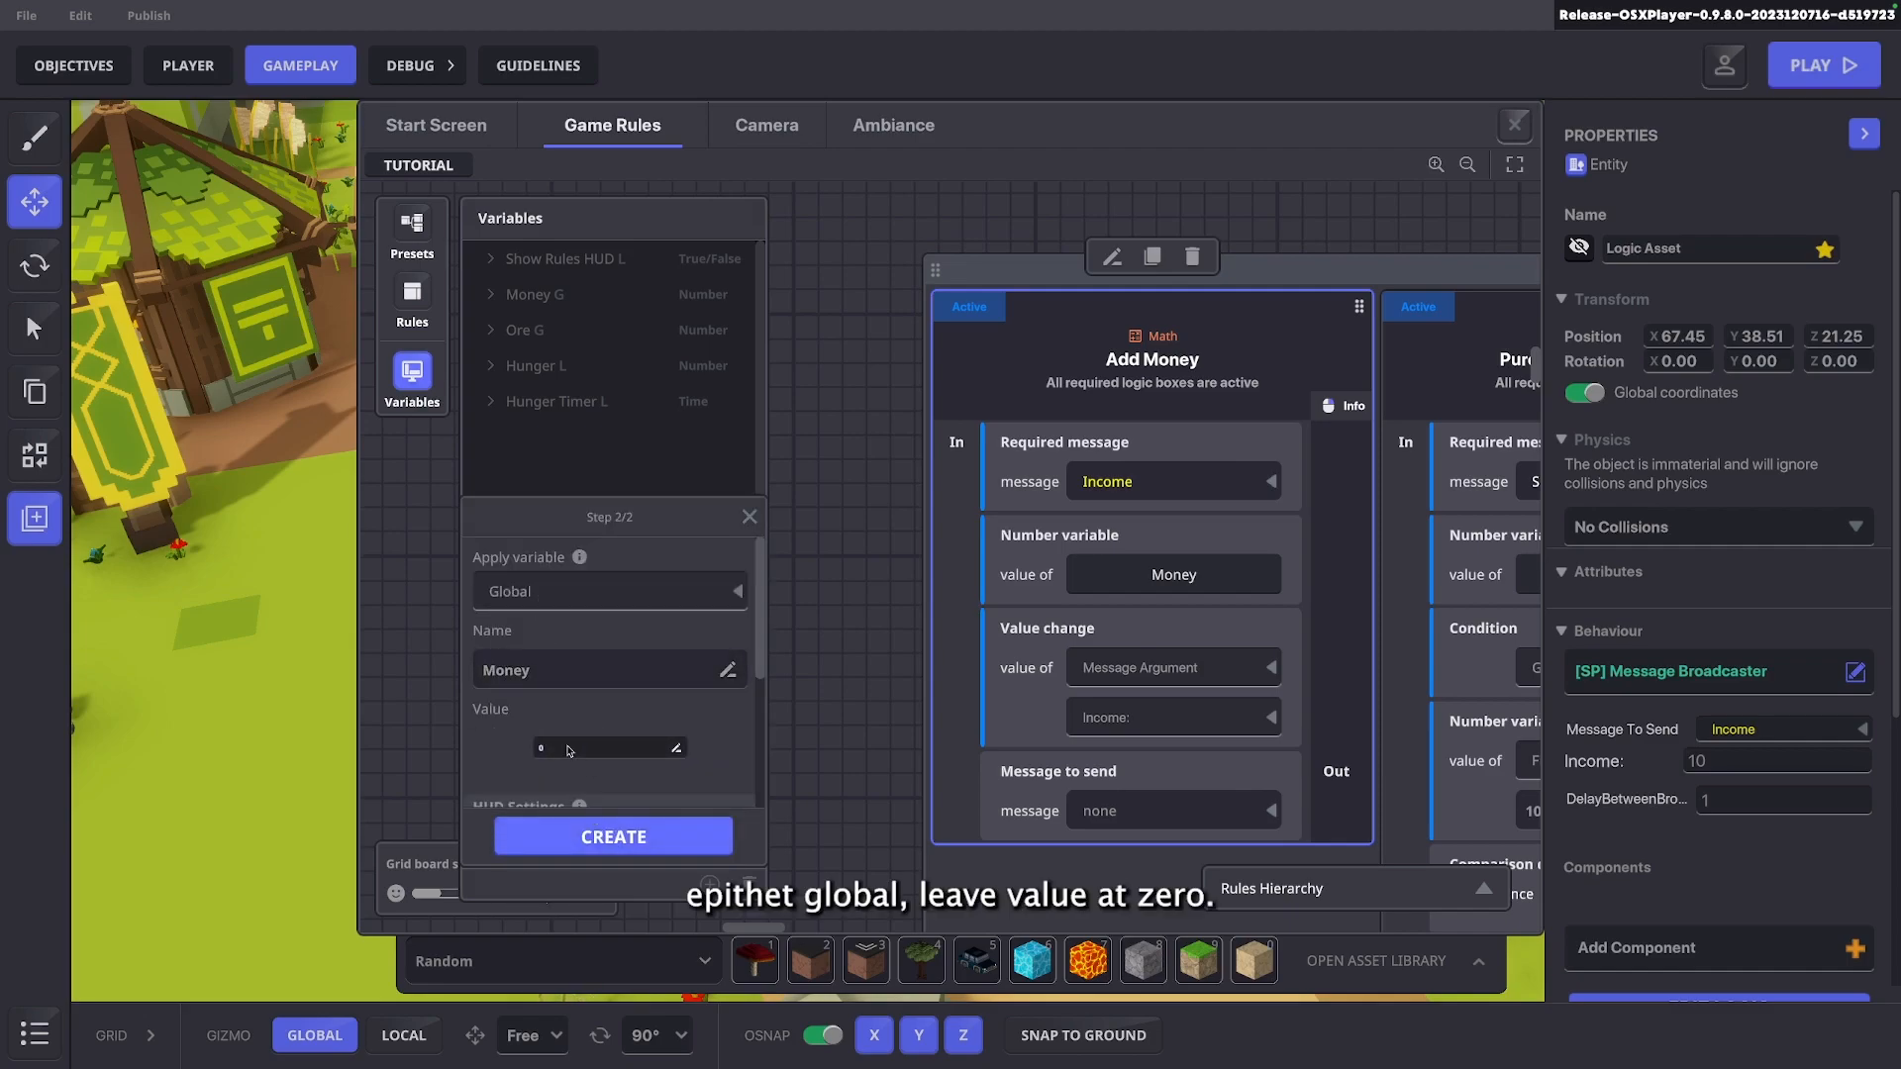
# Show the new Money variable at the start of the game, positioned on the Left side HUD
pyautogui.scroll(-3, 747, 717)
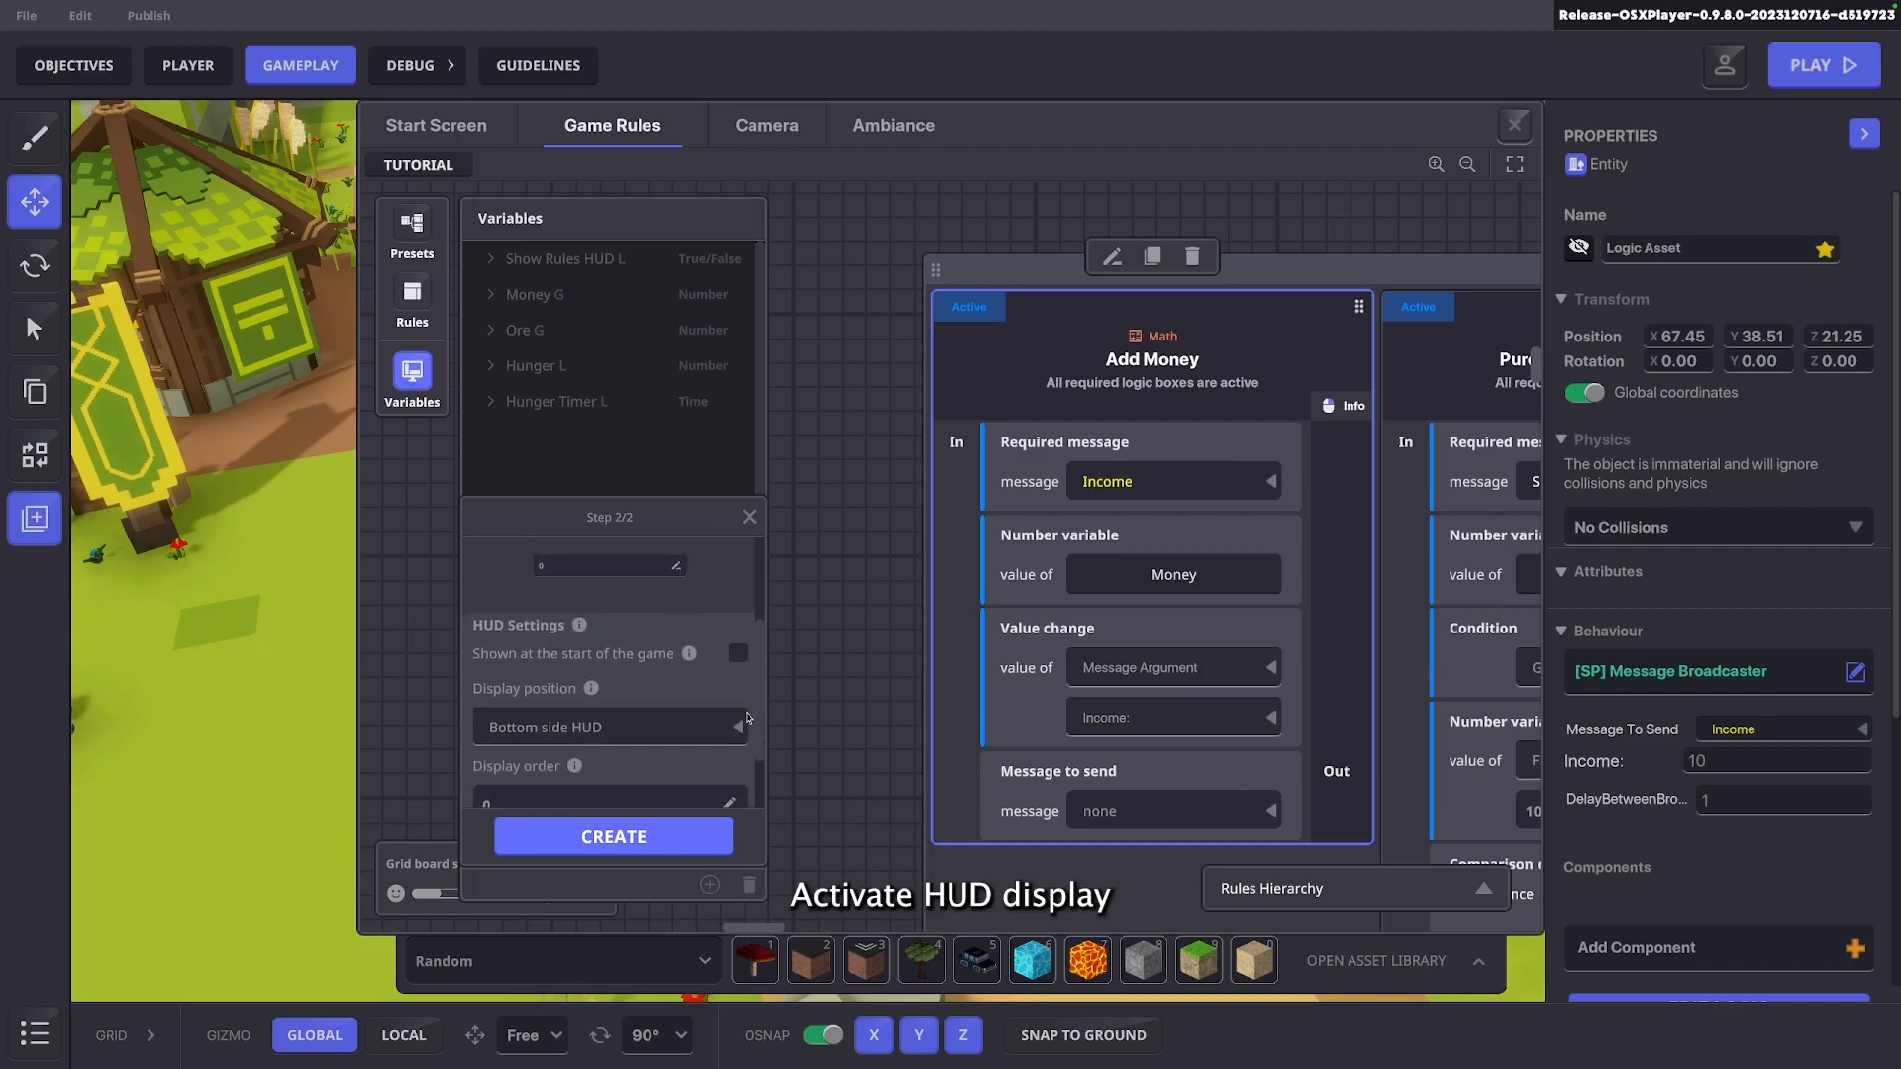
pyautogui.click(737, 660)
pyautogui.scroll(-2, 686, 647)
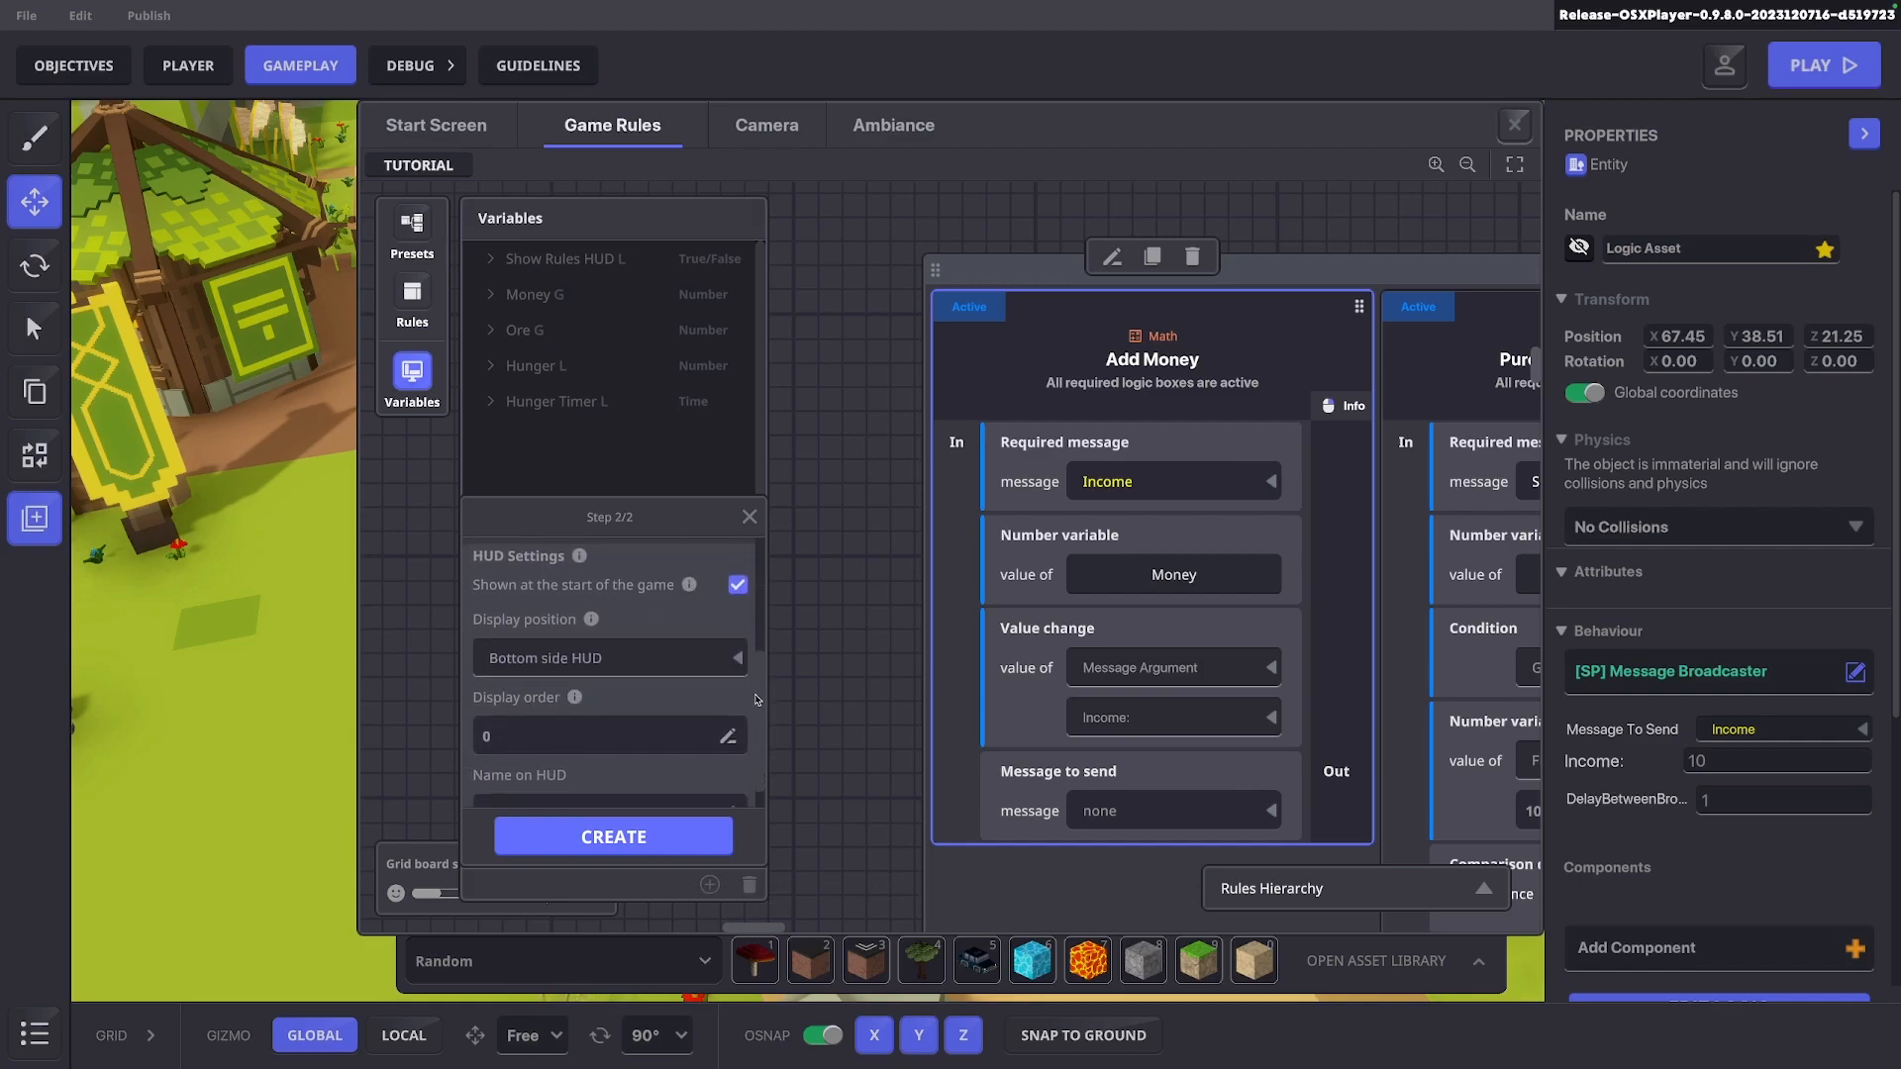
pyautogui.click(686, 644)
pyautogui.click(538, 691)
# Give the variable the HUD name "MONEY!!!" and create it
pyautogui.scroll(-1, 555, 713)
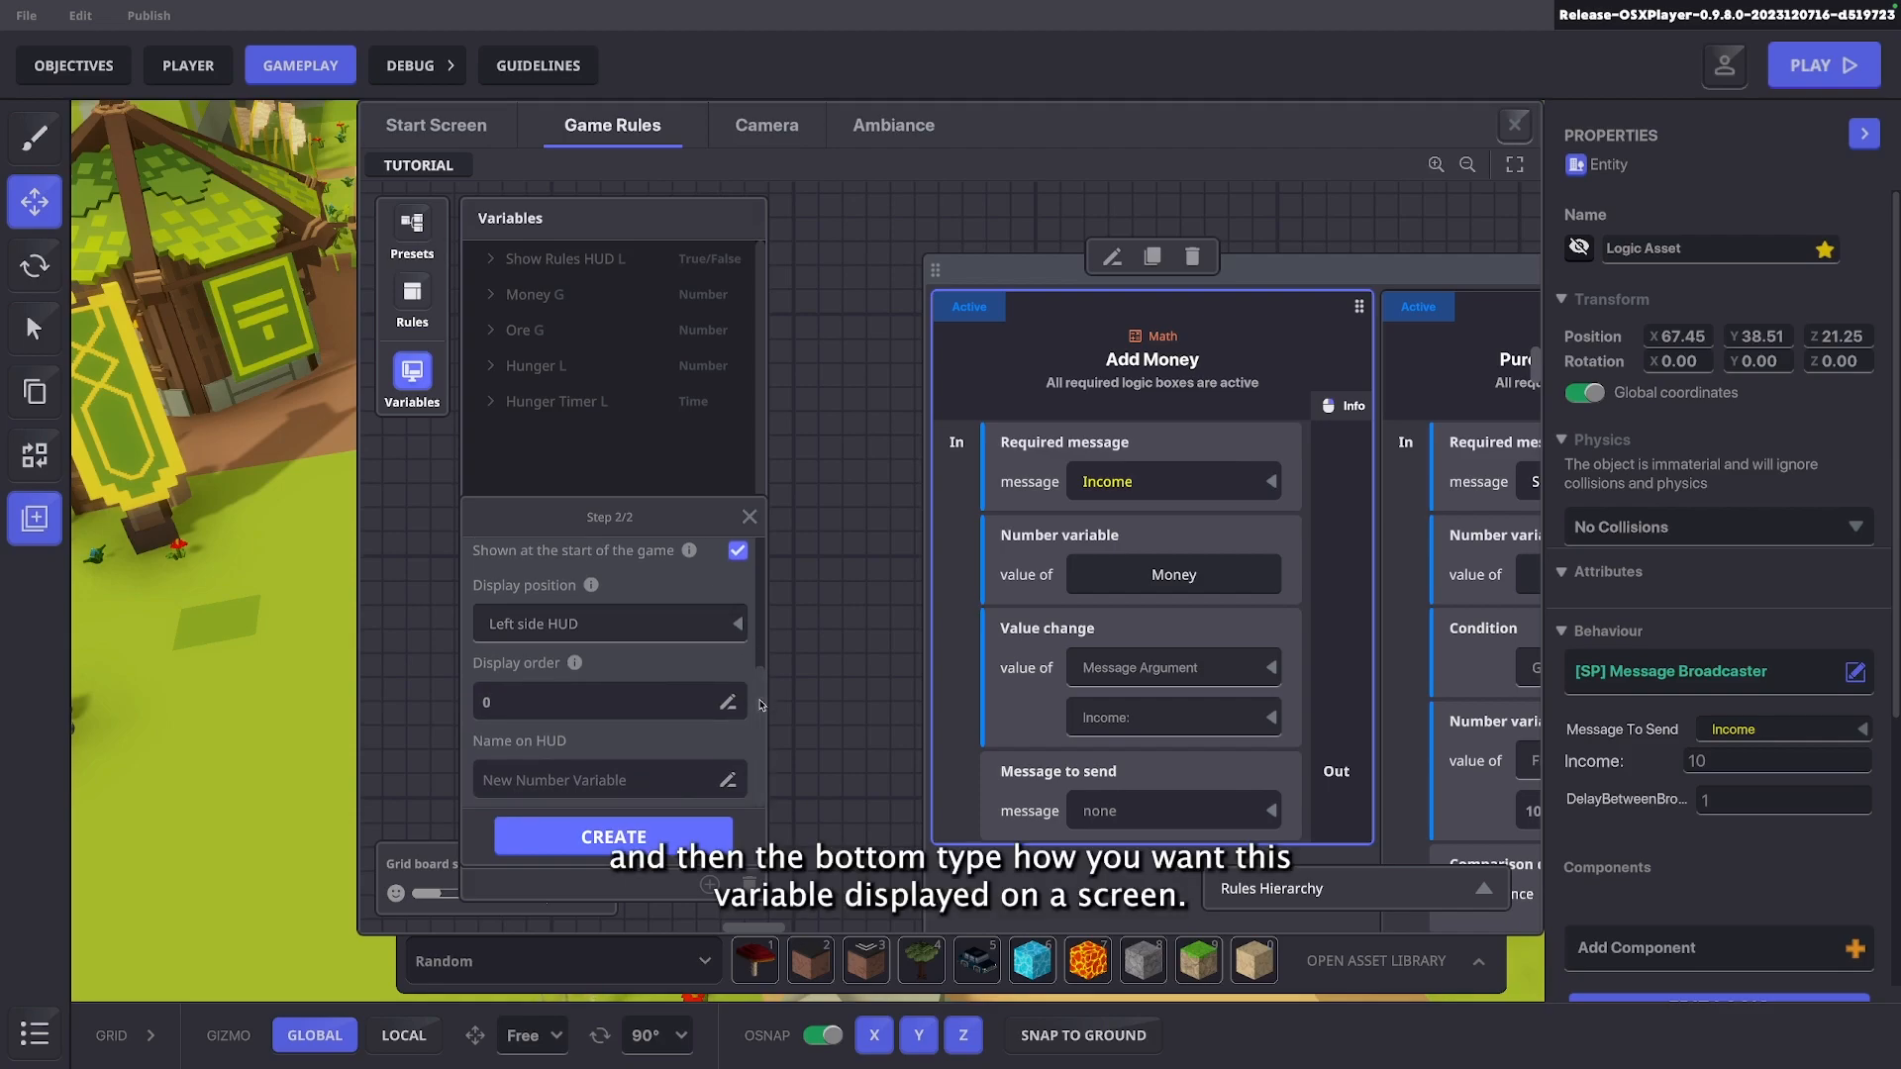
pyautogui.click(599, 778)
pyautogui.write('MONEY!!!')
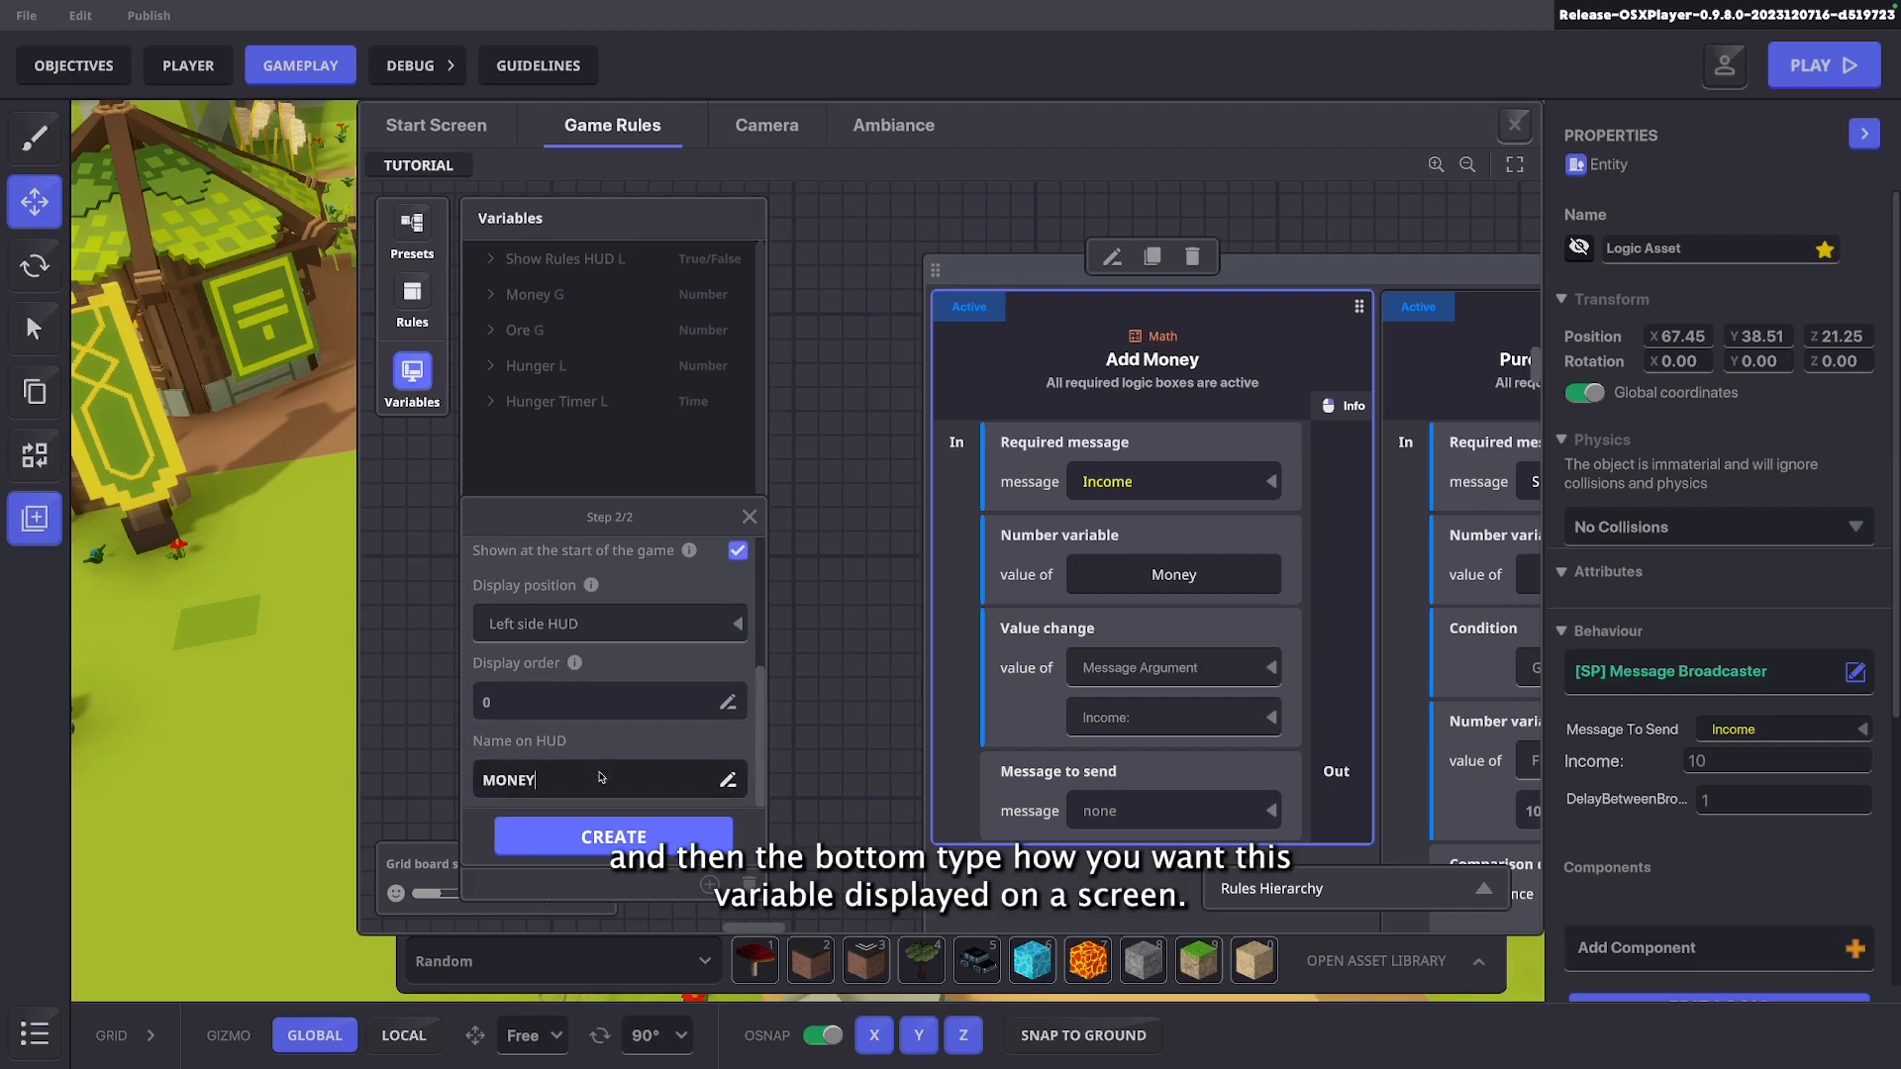
pyautogui.click(585, 839)
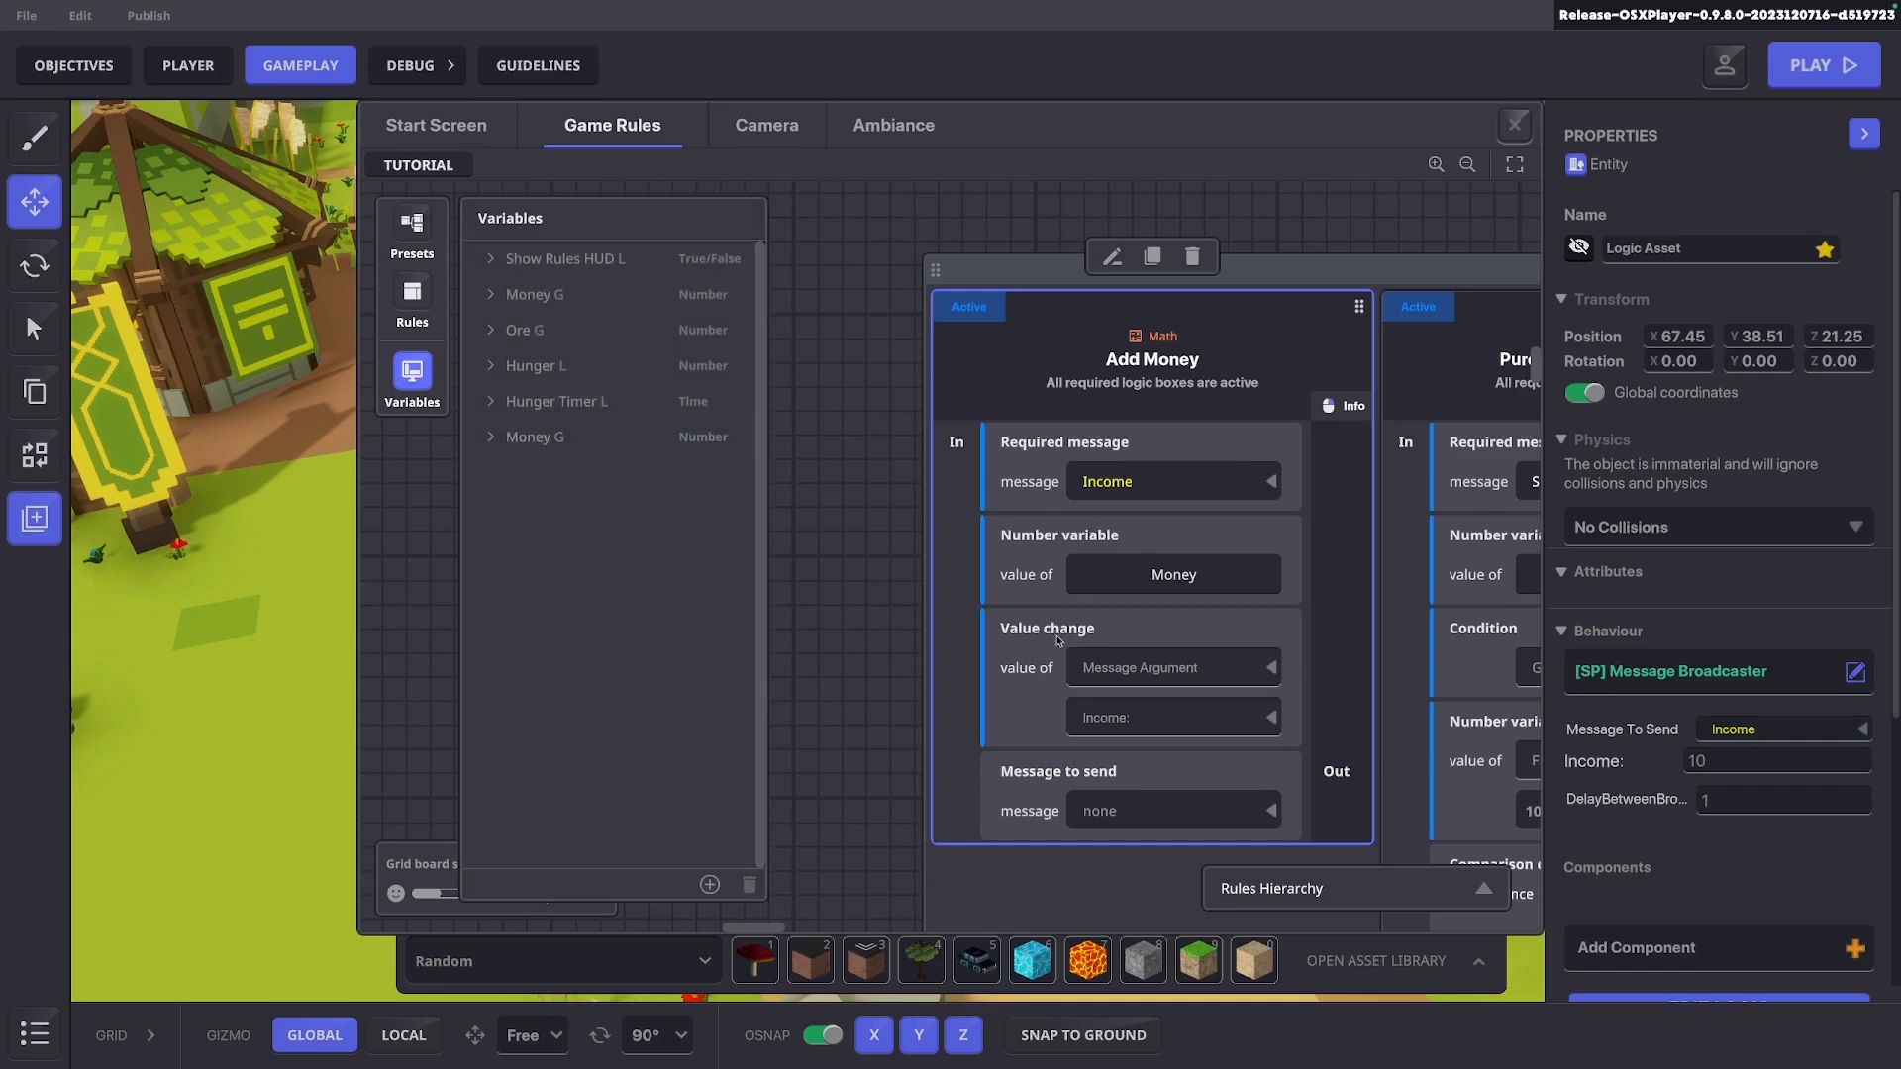
# Use Message Argument with the "Income:" argument as the Add Money rule's value change
pyautogui.click(1235, 669)
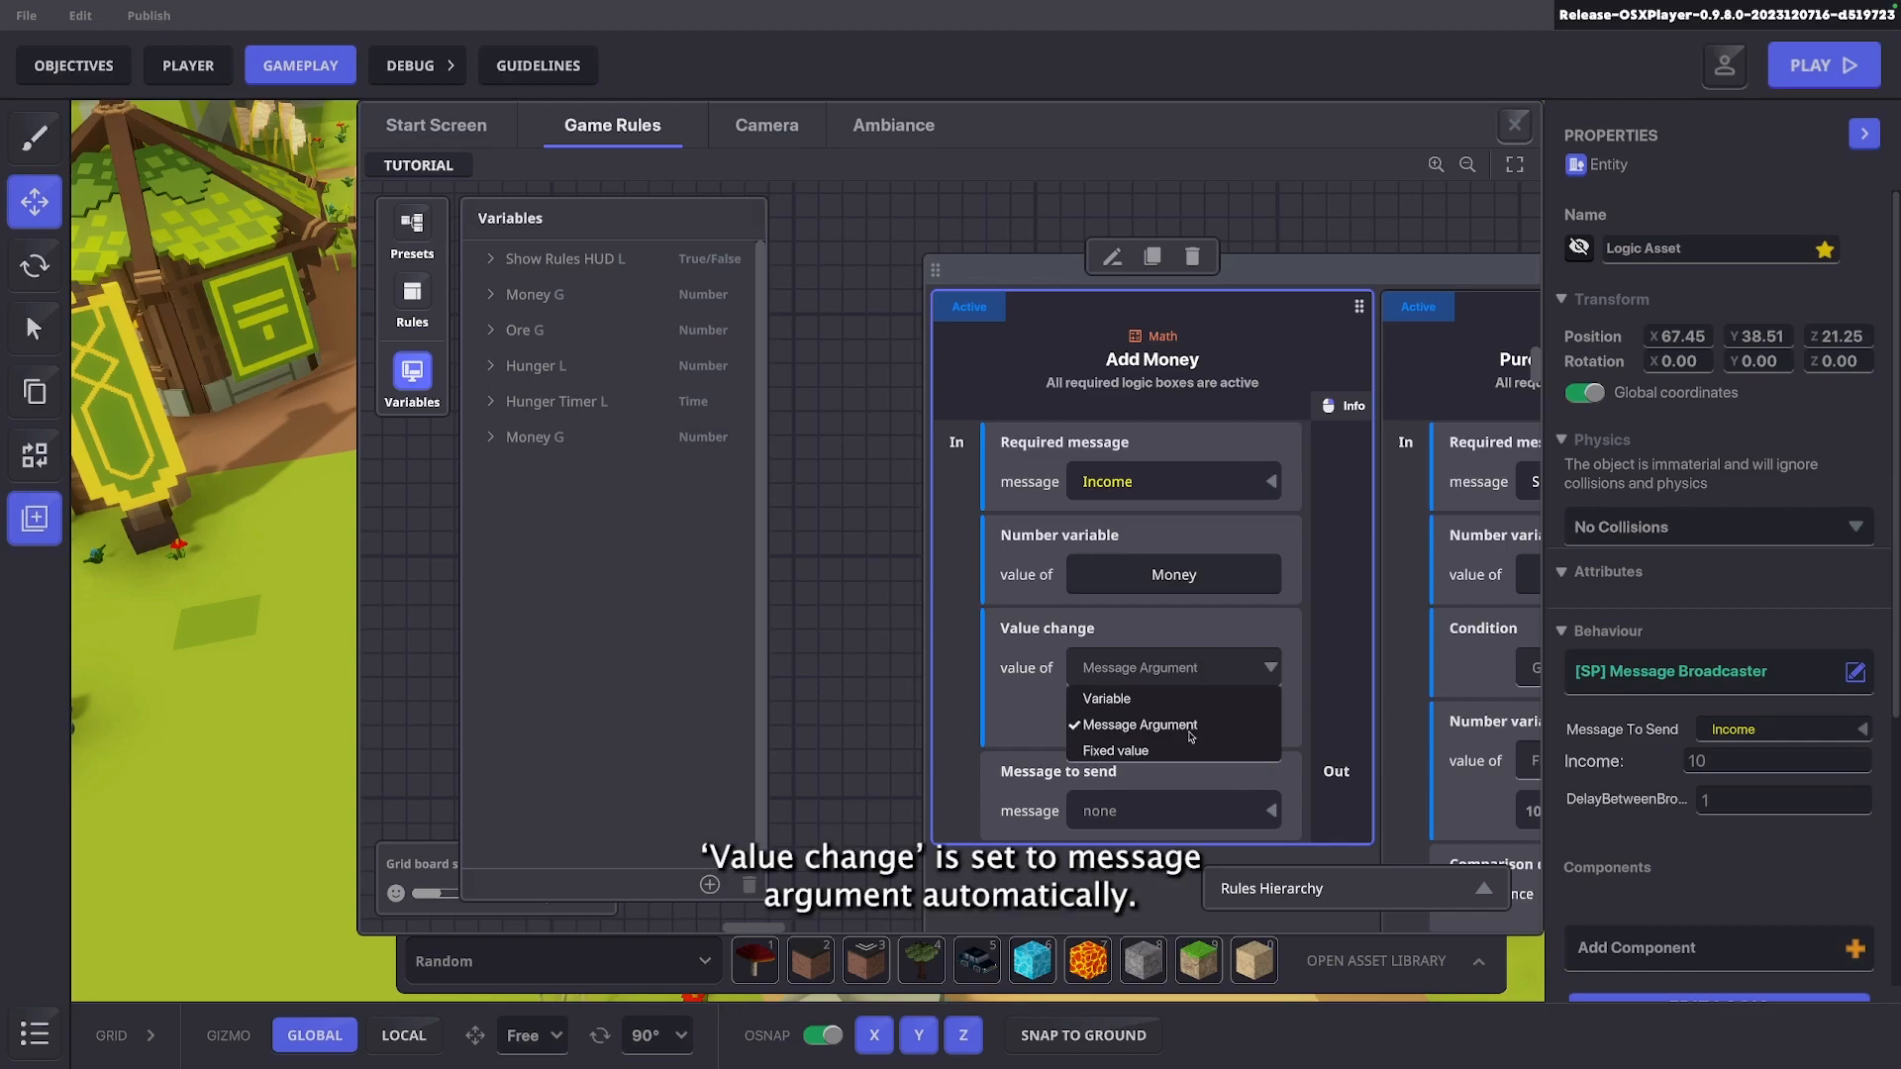
pyautogui.click(1152, 728)
pyautogui.click(1128, 720)
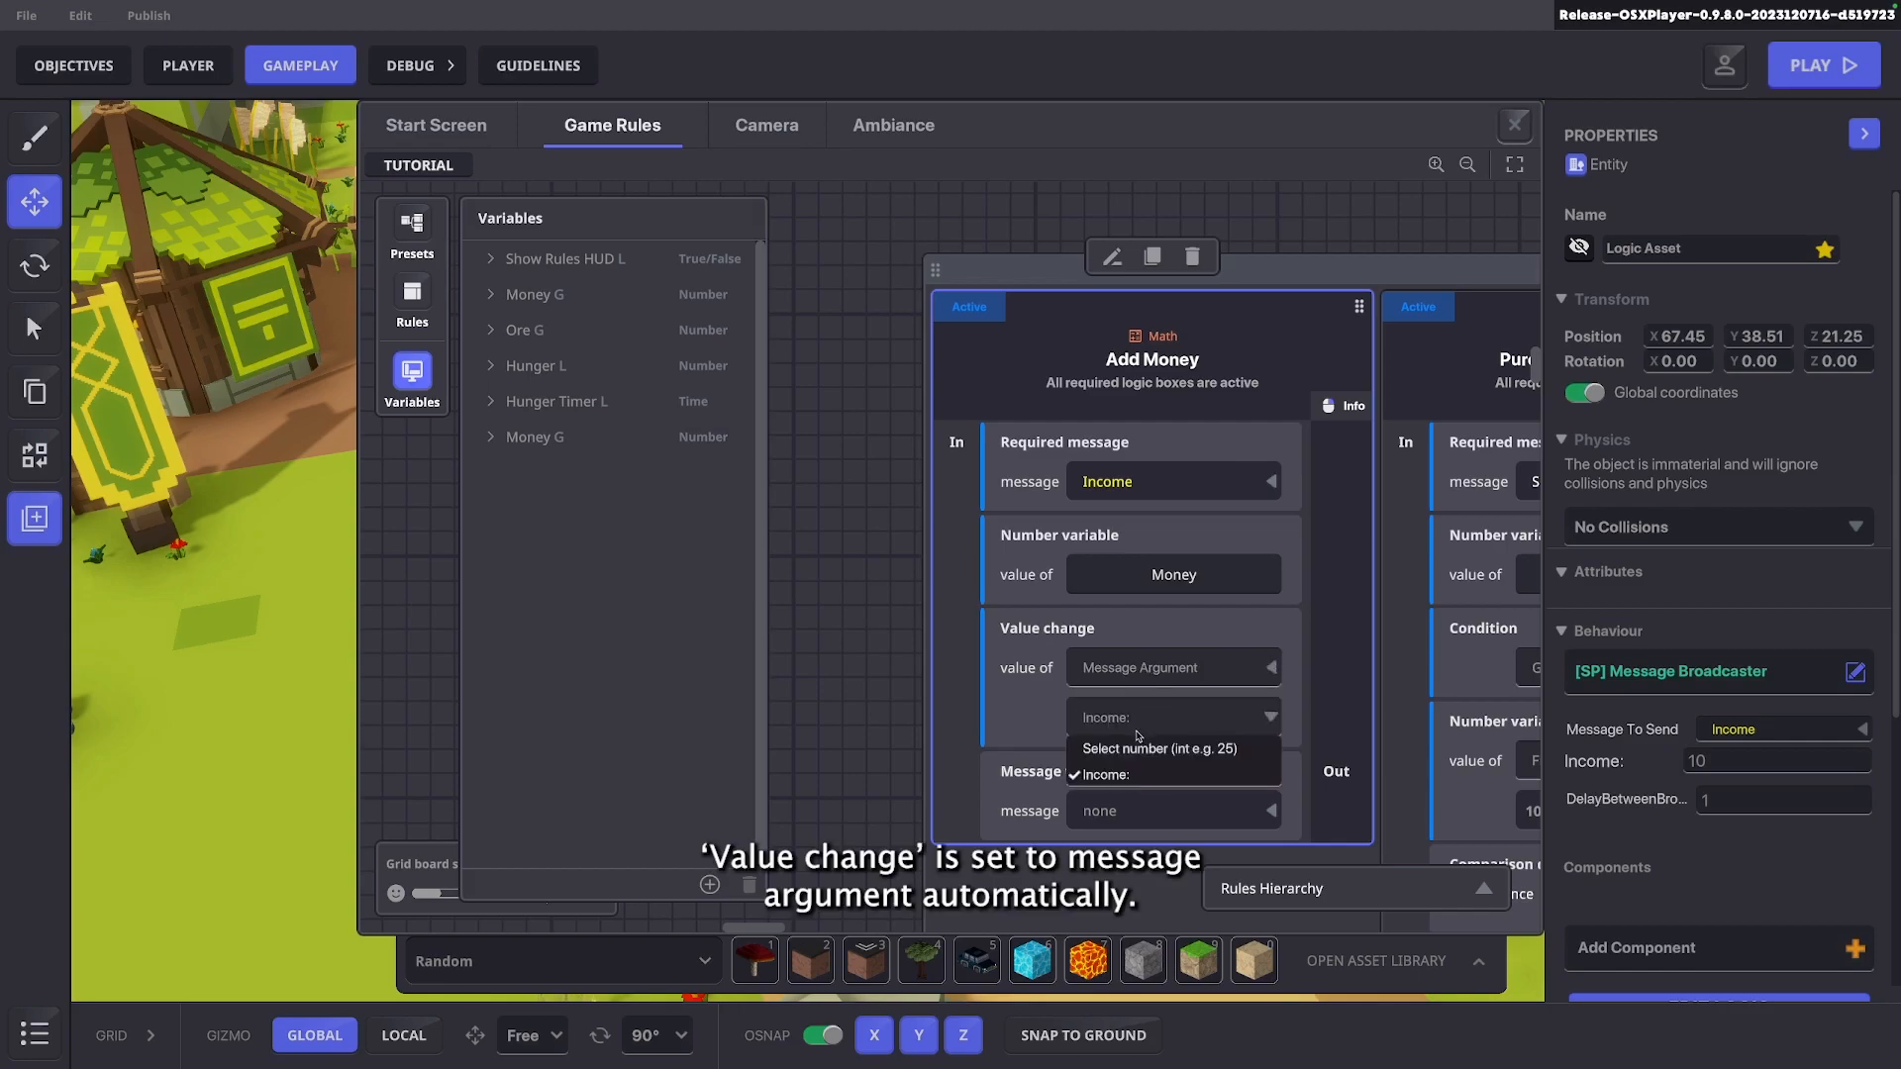
pyautogui.click(1124, 731)
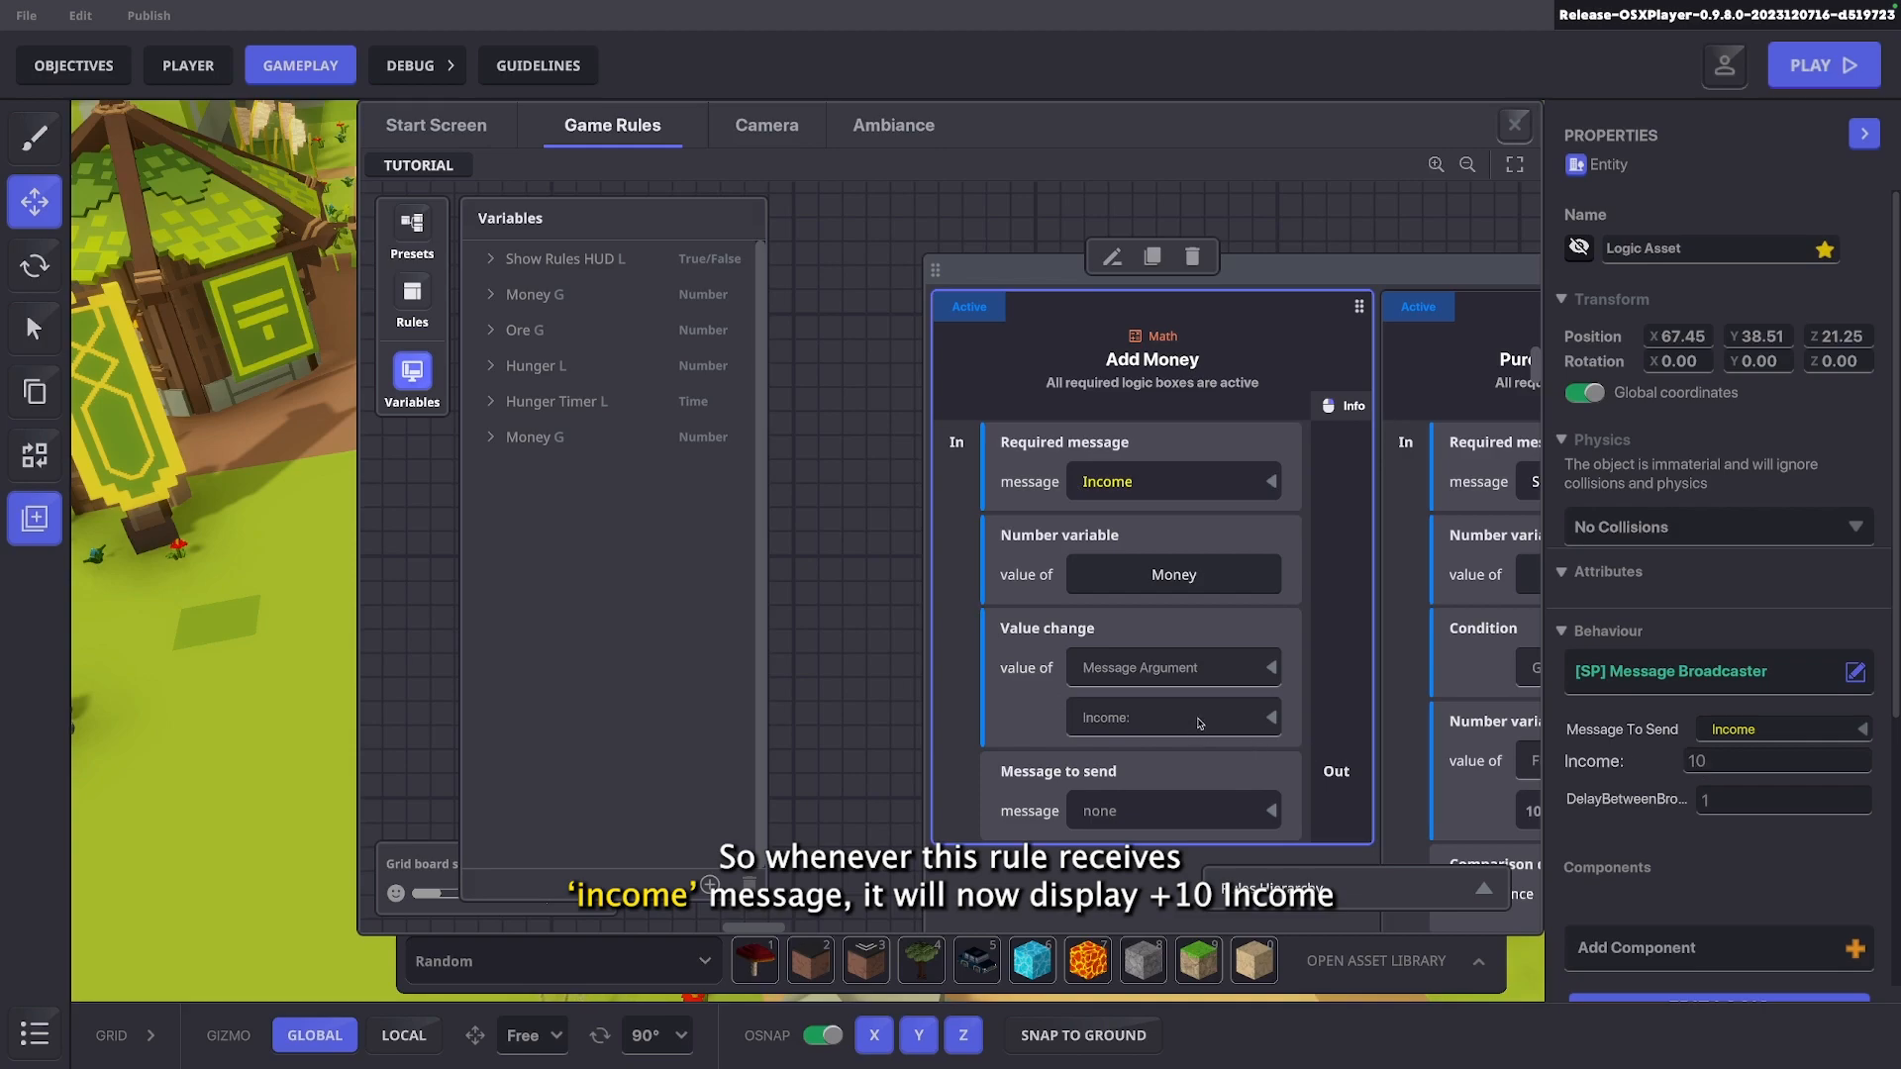
# Close the Game Rules board and play-test the level
pyautogui.scroll(-1, 1188, 634)
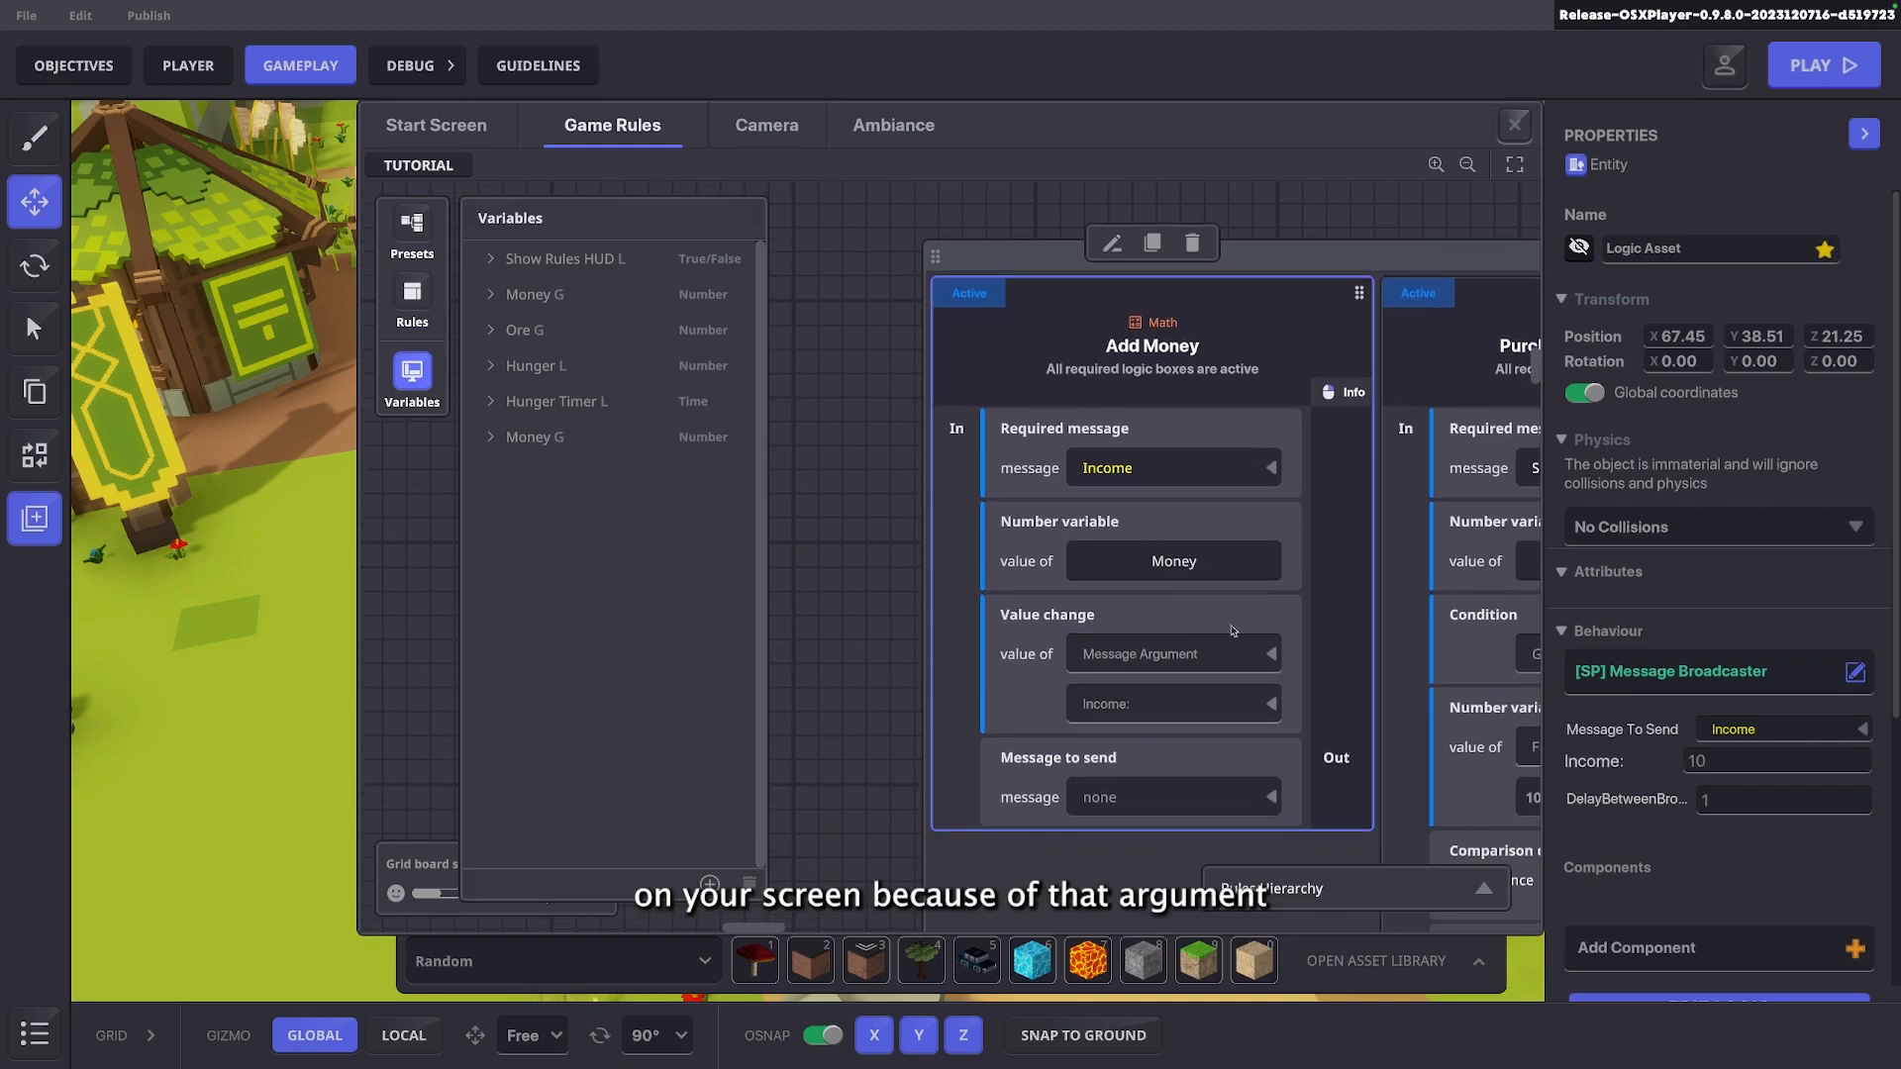
pyautogui.click(1516, 125)
pyautogui.click(1821, 65)
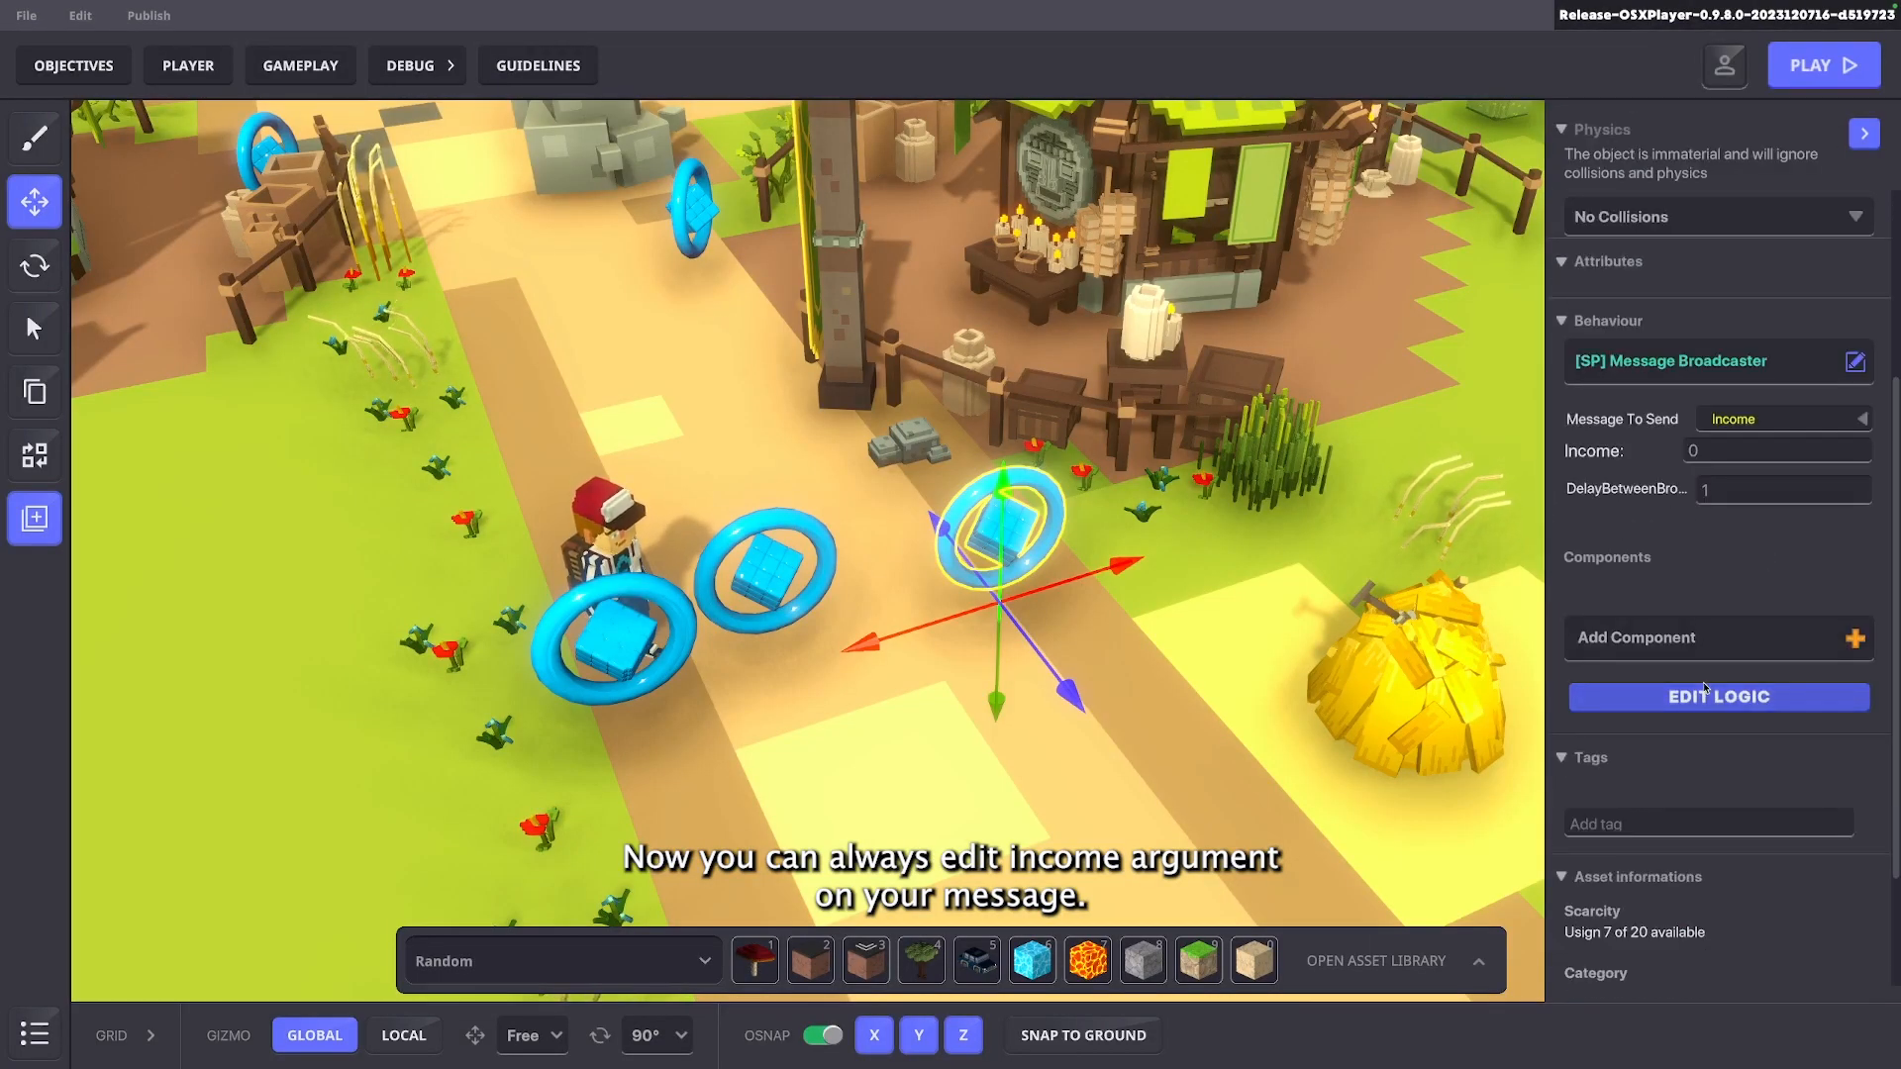
# Edit the selected broadcaster's logic and set its Message To Send to RegularMsg
pyautogui.click(1708, 686)
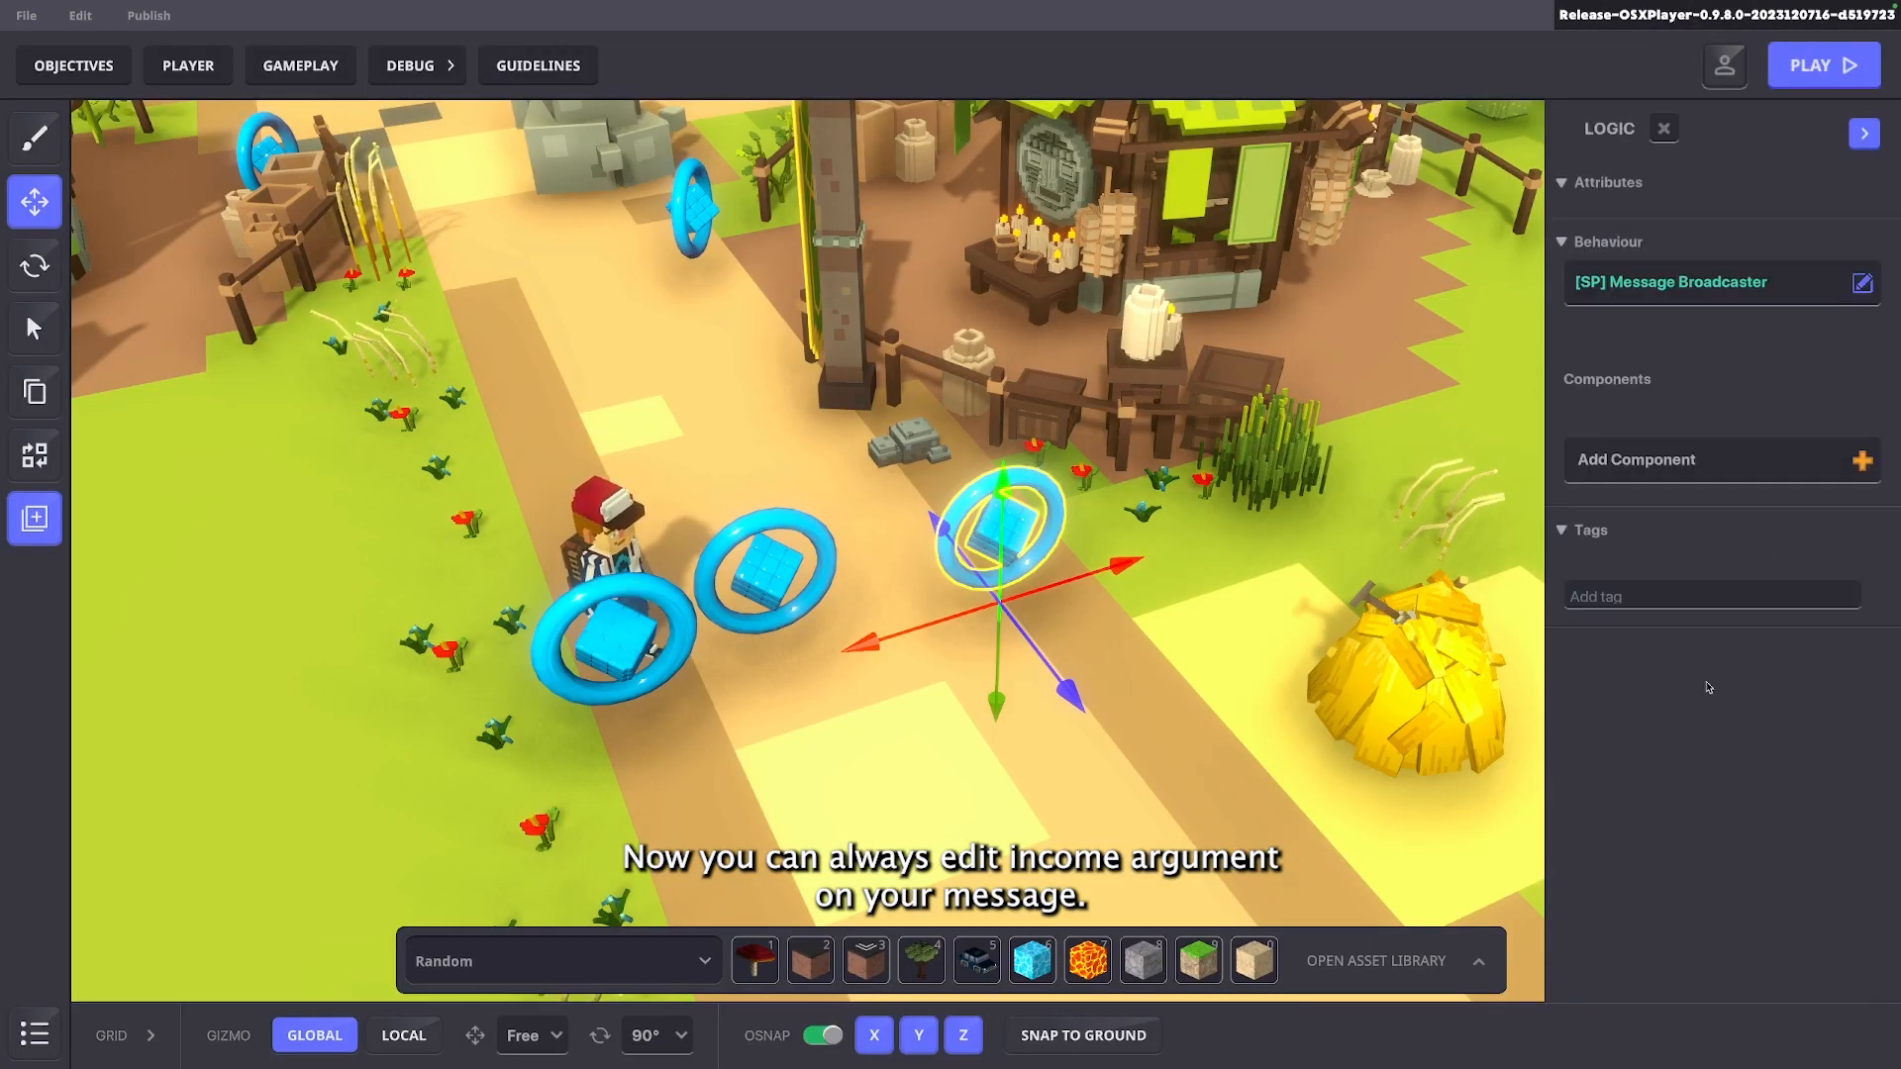
pyautogui.click(1775, 347)
pyautogui.write('RegularMsg')
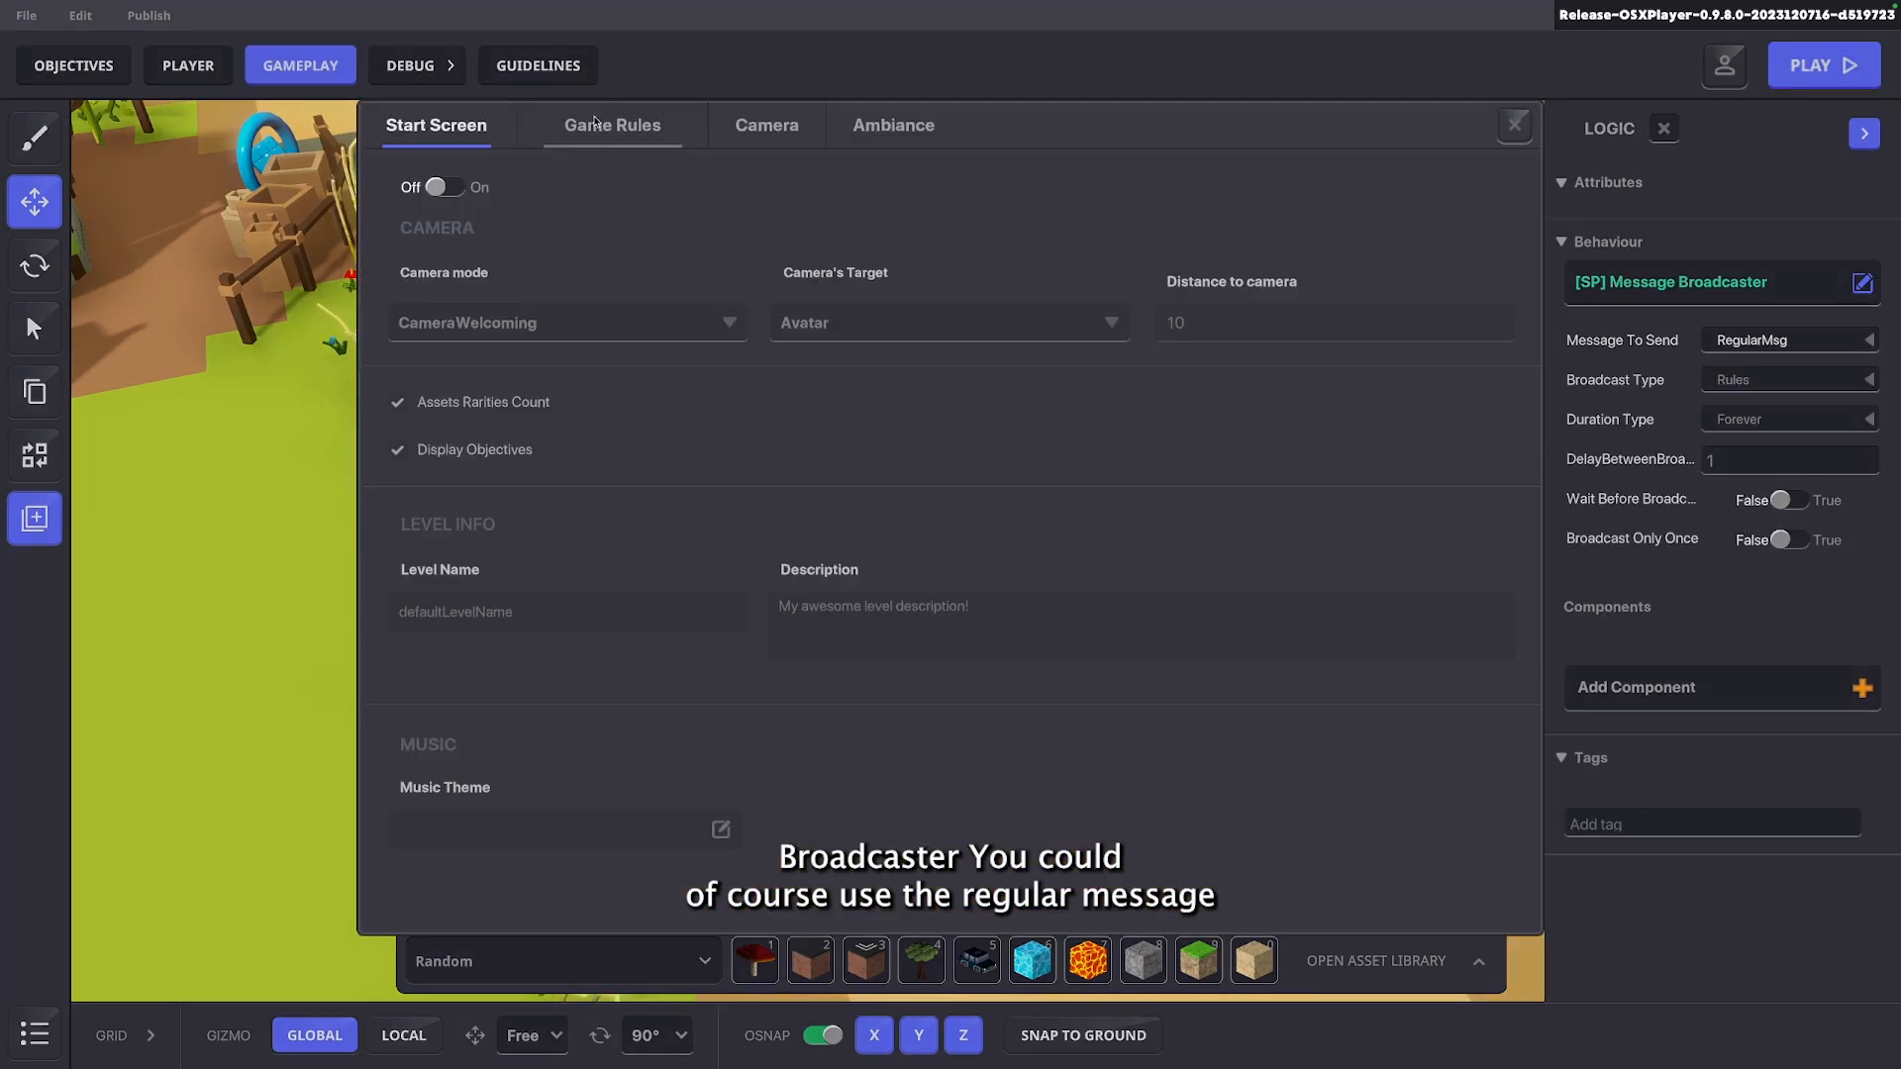
# Set the Add Money rule's required message to RegularMsg and its value change to a fixed value of 15
pyautogui.click(613, 127)
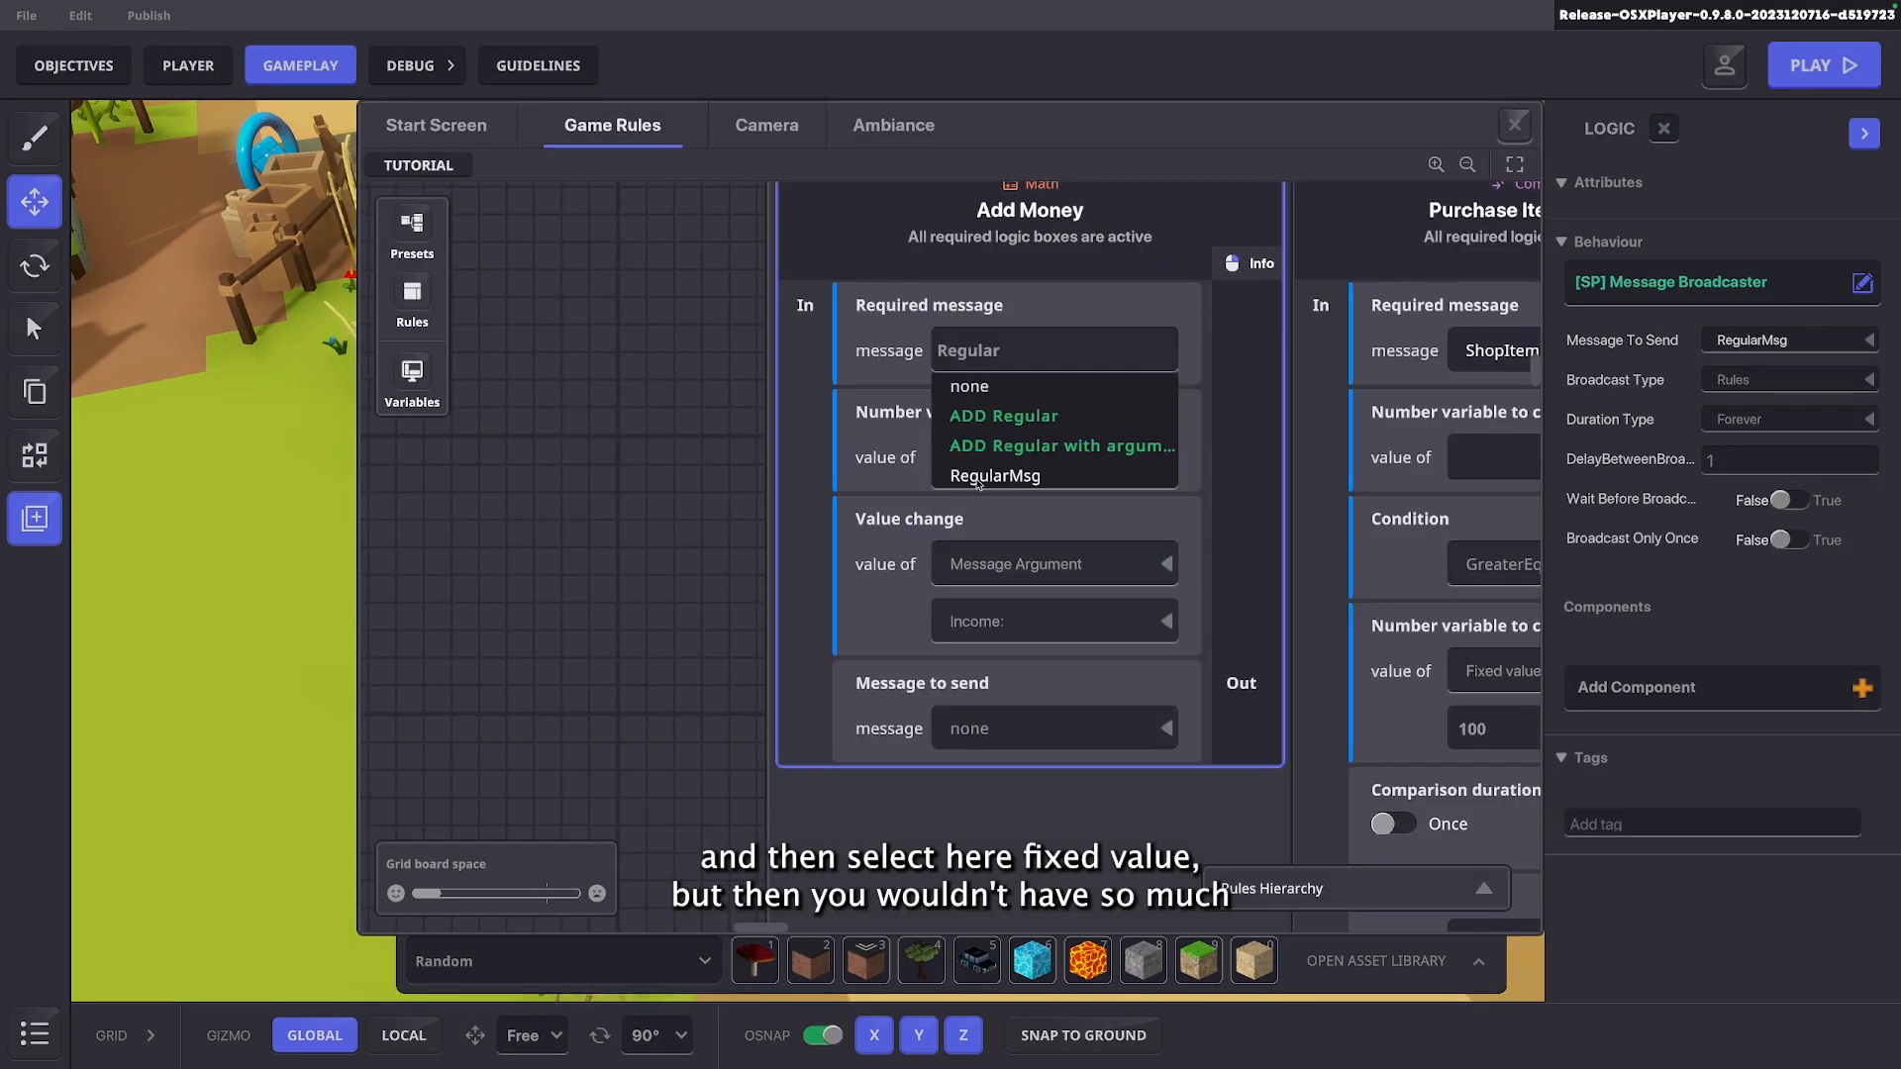
pyautogui.click(983, 371)
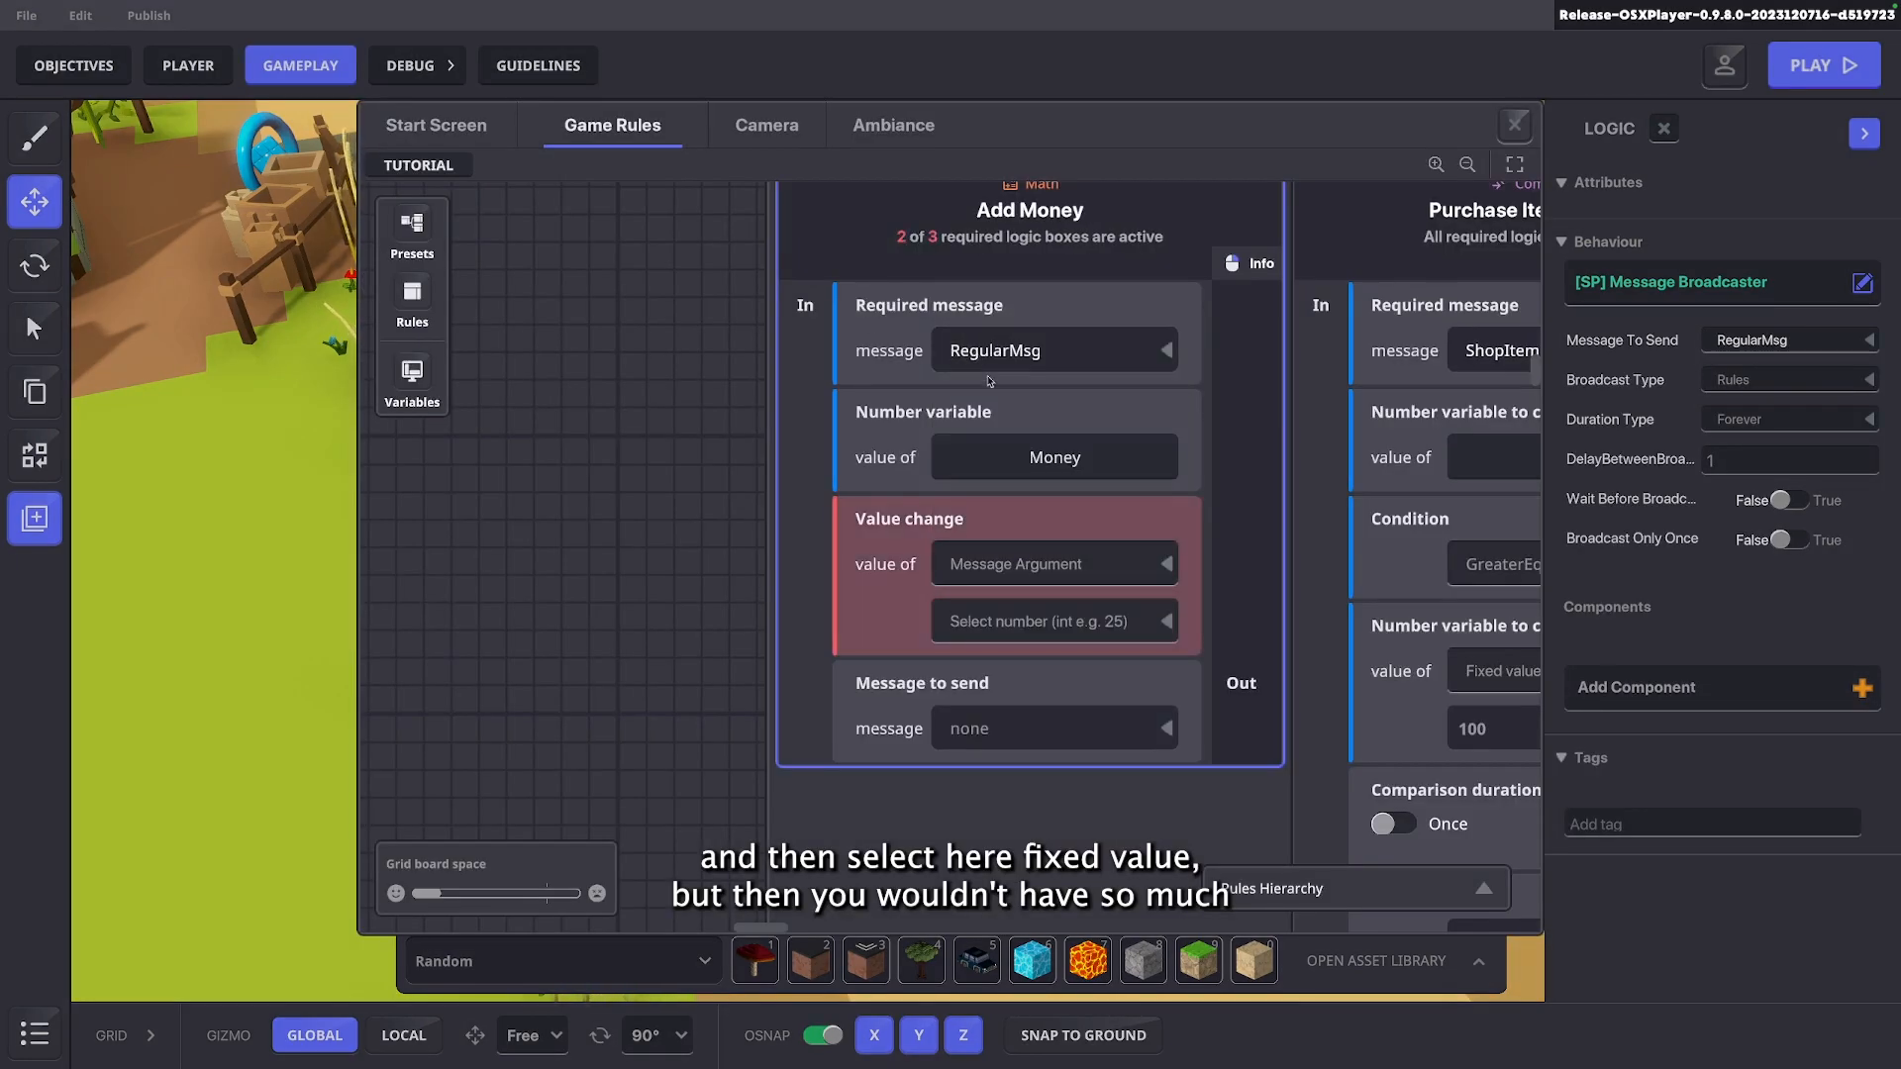
pyautogui.click(1034, 564)
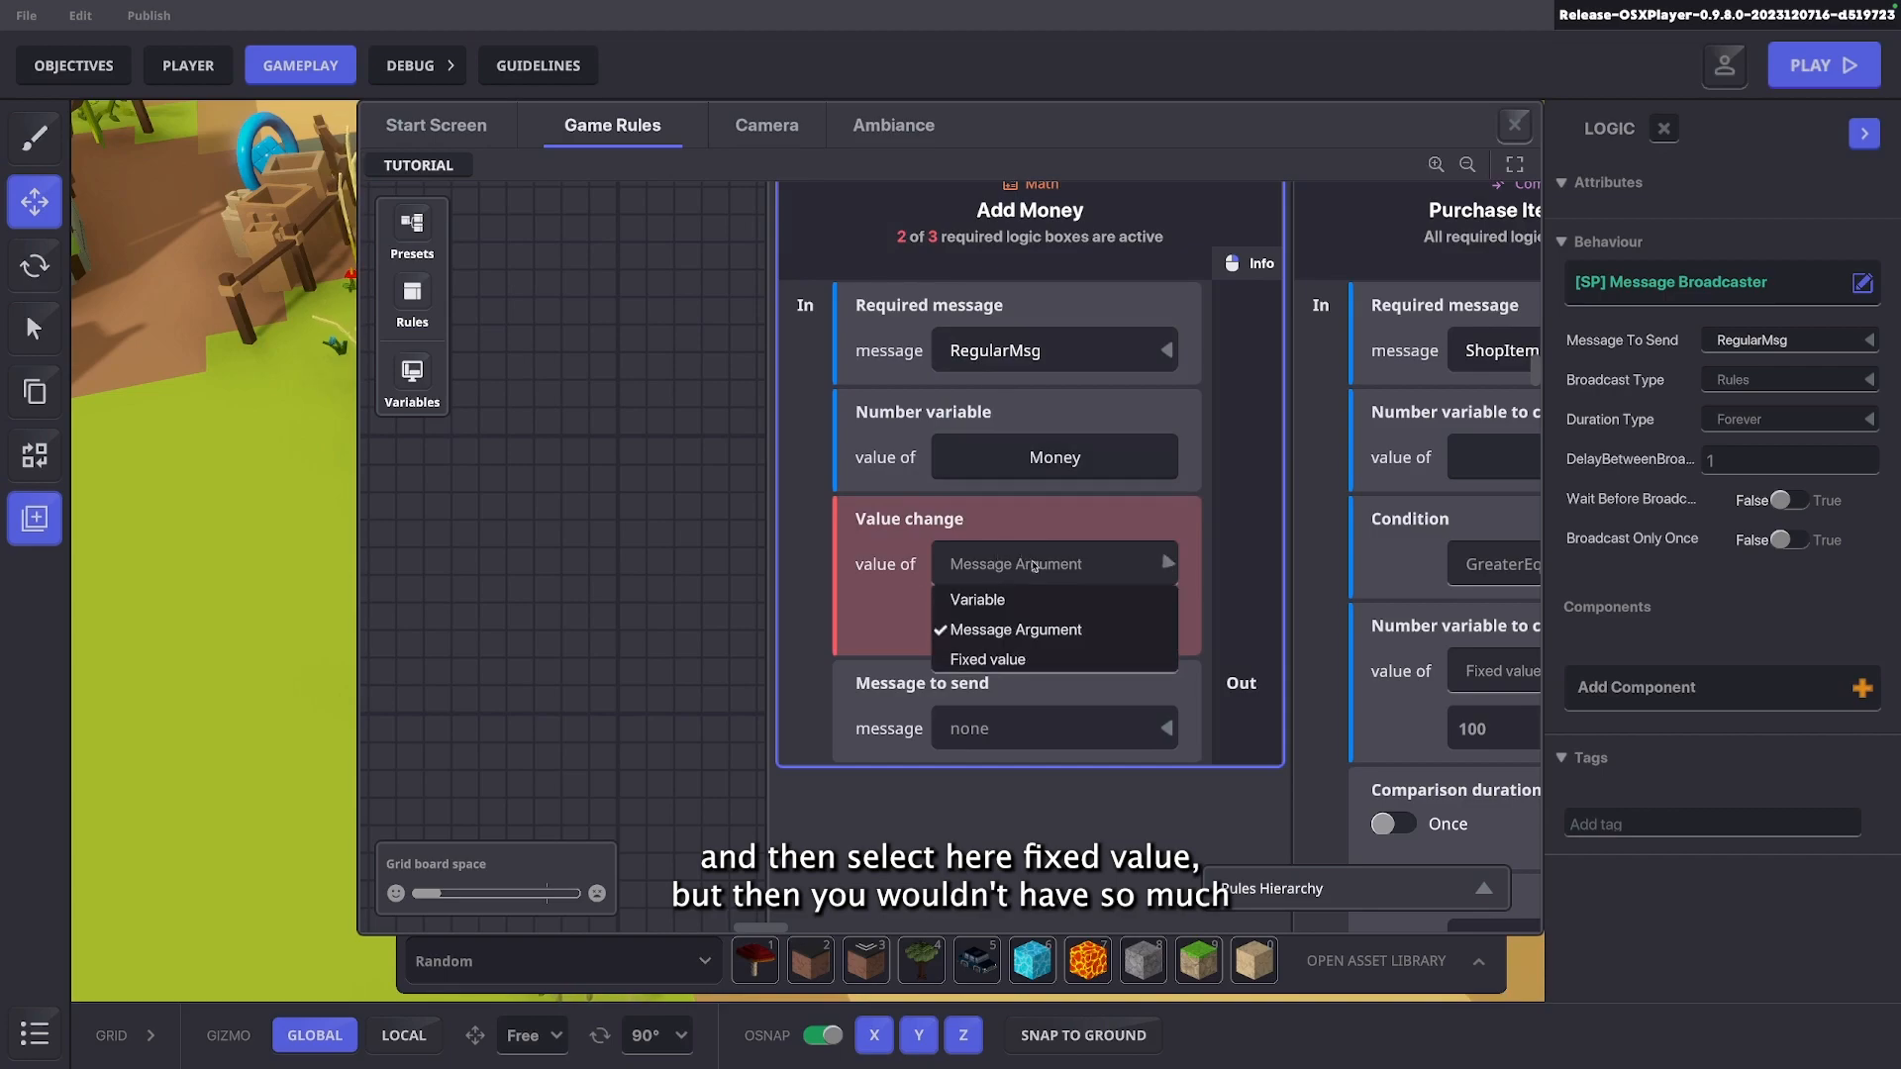
pyautogui.click(987, 658)
pyautogui.click(985, 626)
pyautogui.write('5')
pyautogui.press('Return')
pyautogui.click(985, 627)
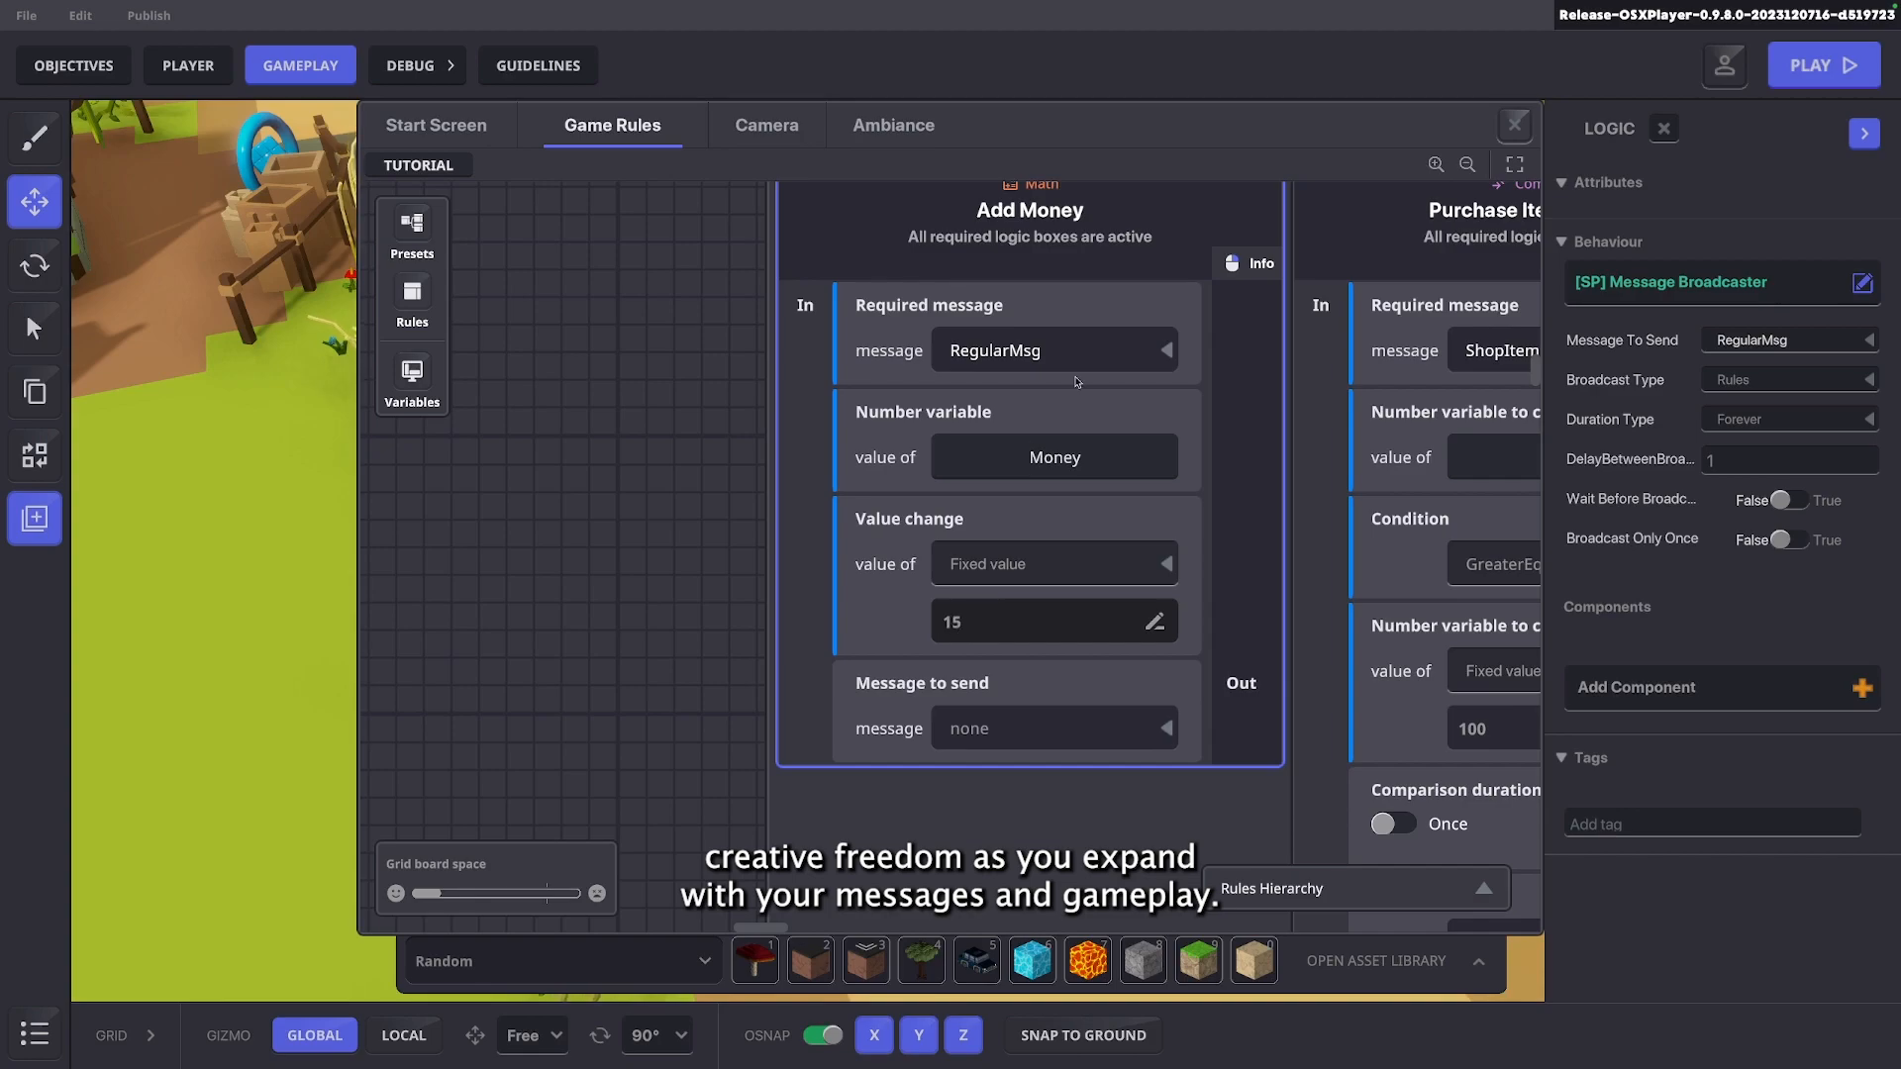
# Close the Game Rules board, play-test the fixed Money income, and return to the editor
pyautogui.click(1515, 127)
pyautogui.click(1823, 65)
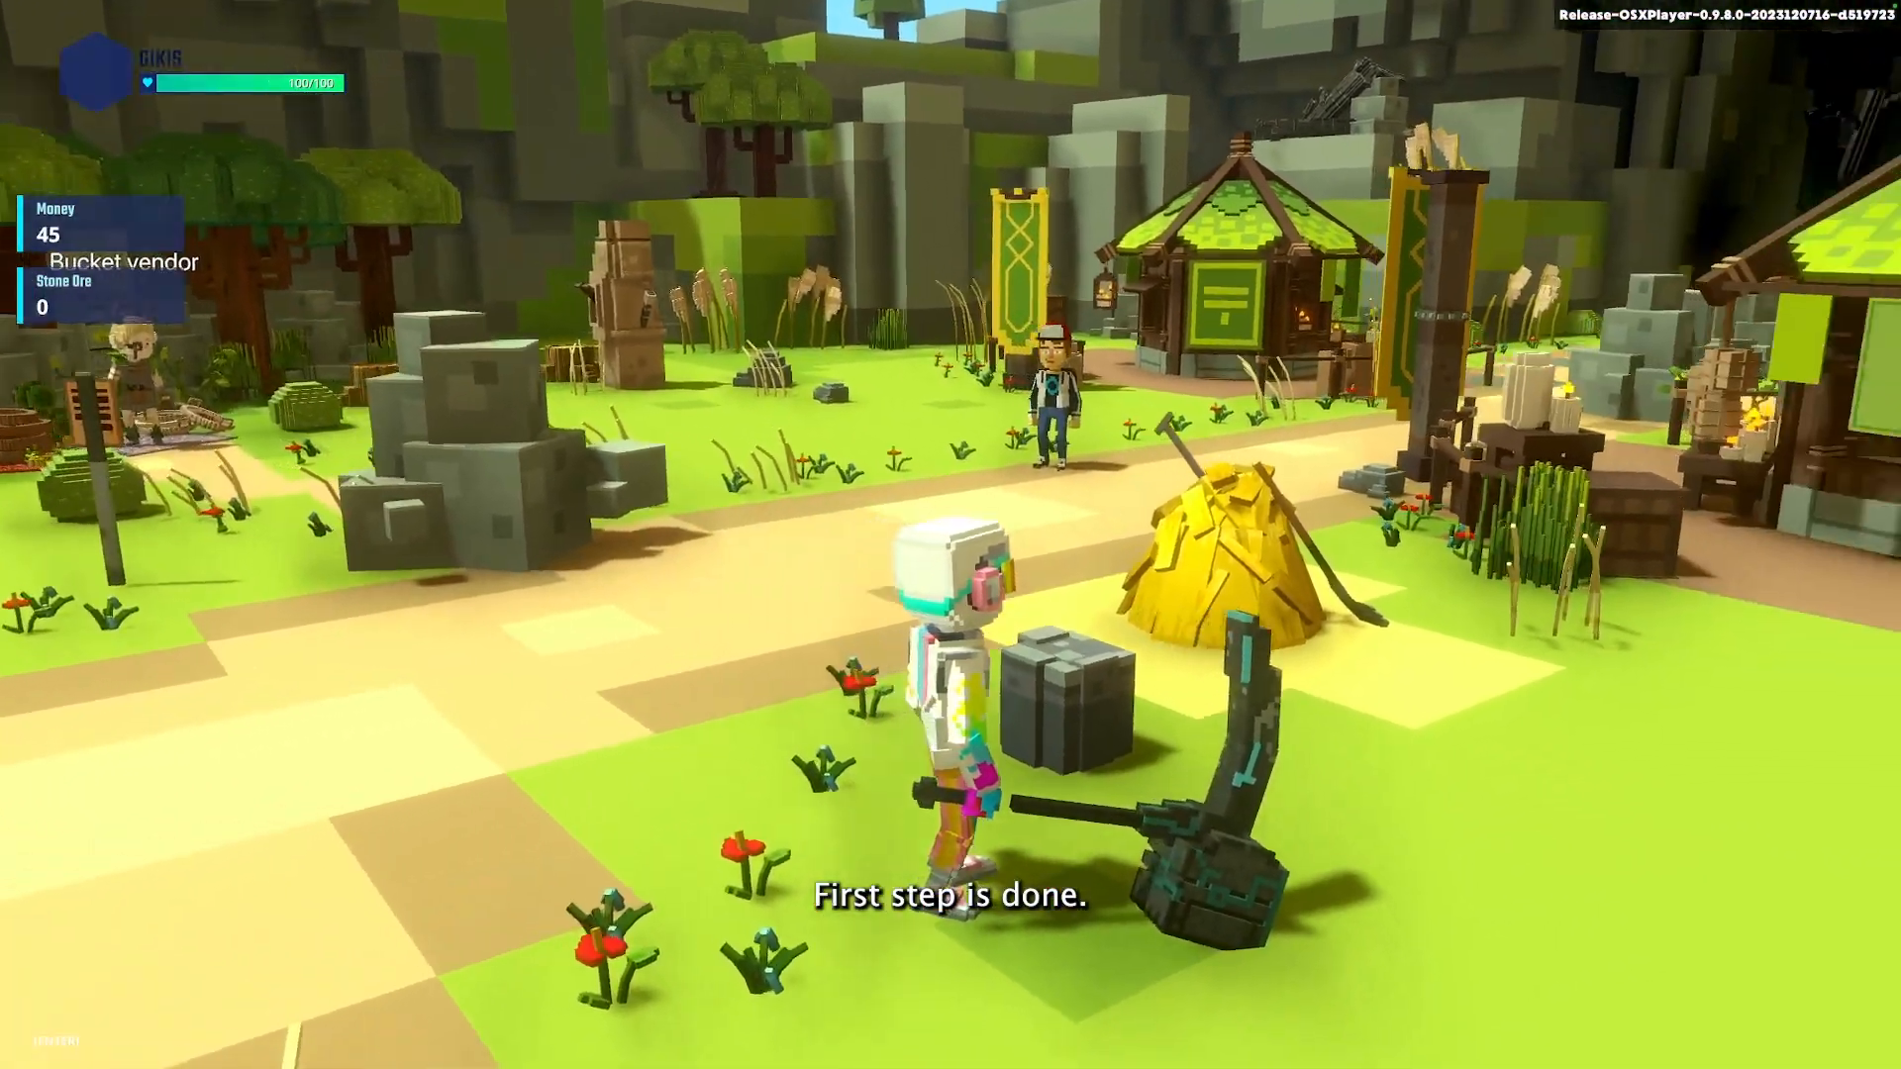
pyautogui.press('Escape')
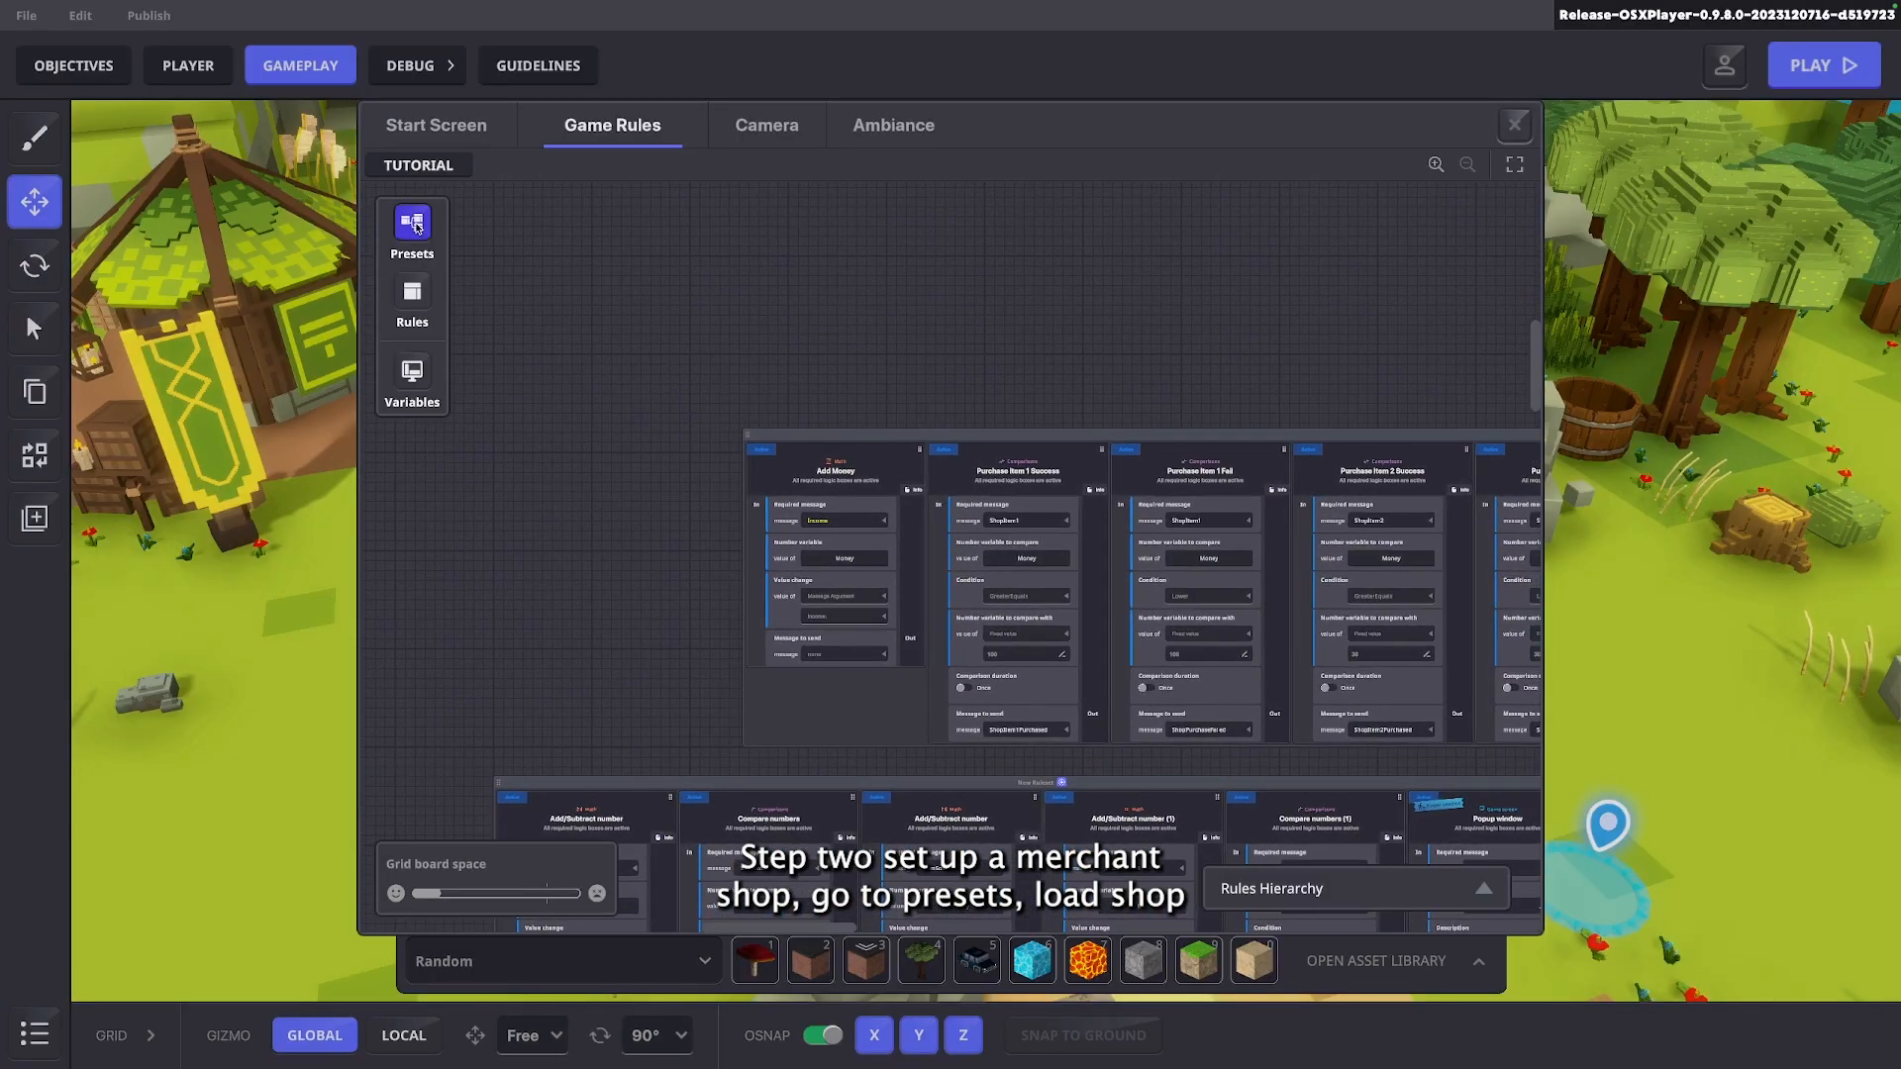
# Load the Shop preset onto the Game Rules board and delete the added copy
pyautogui.click(414, 225)
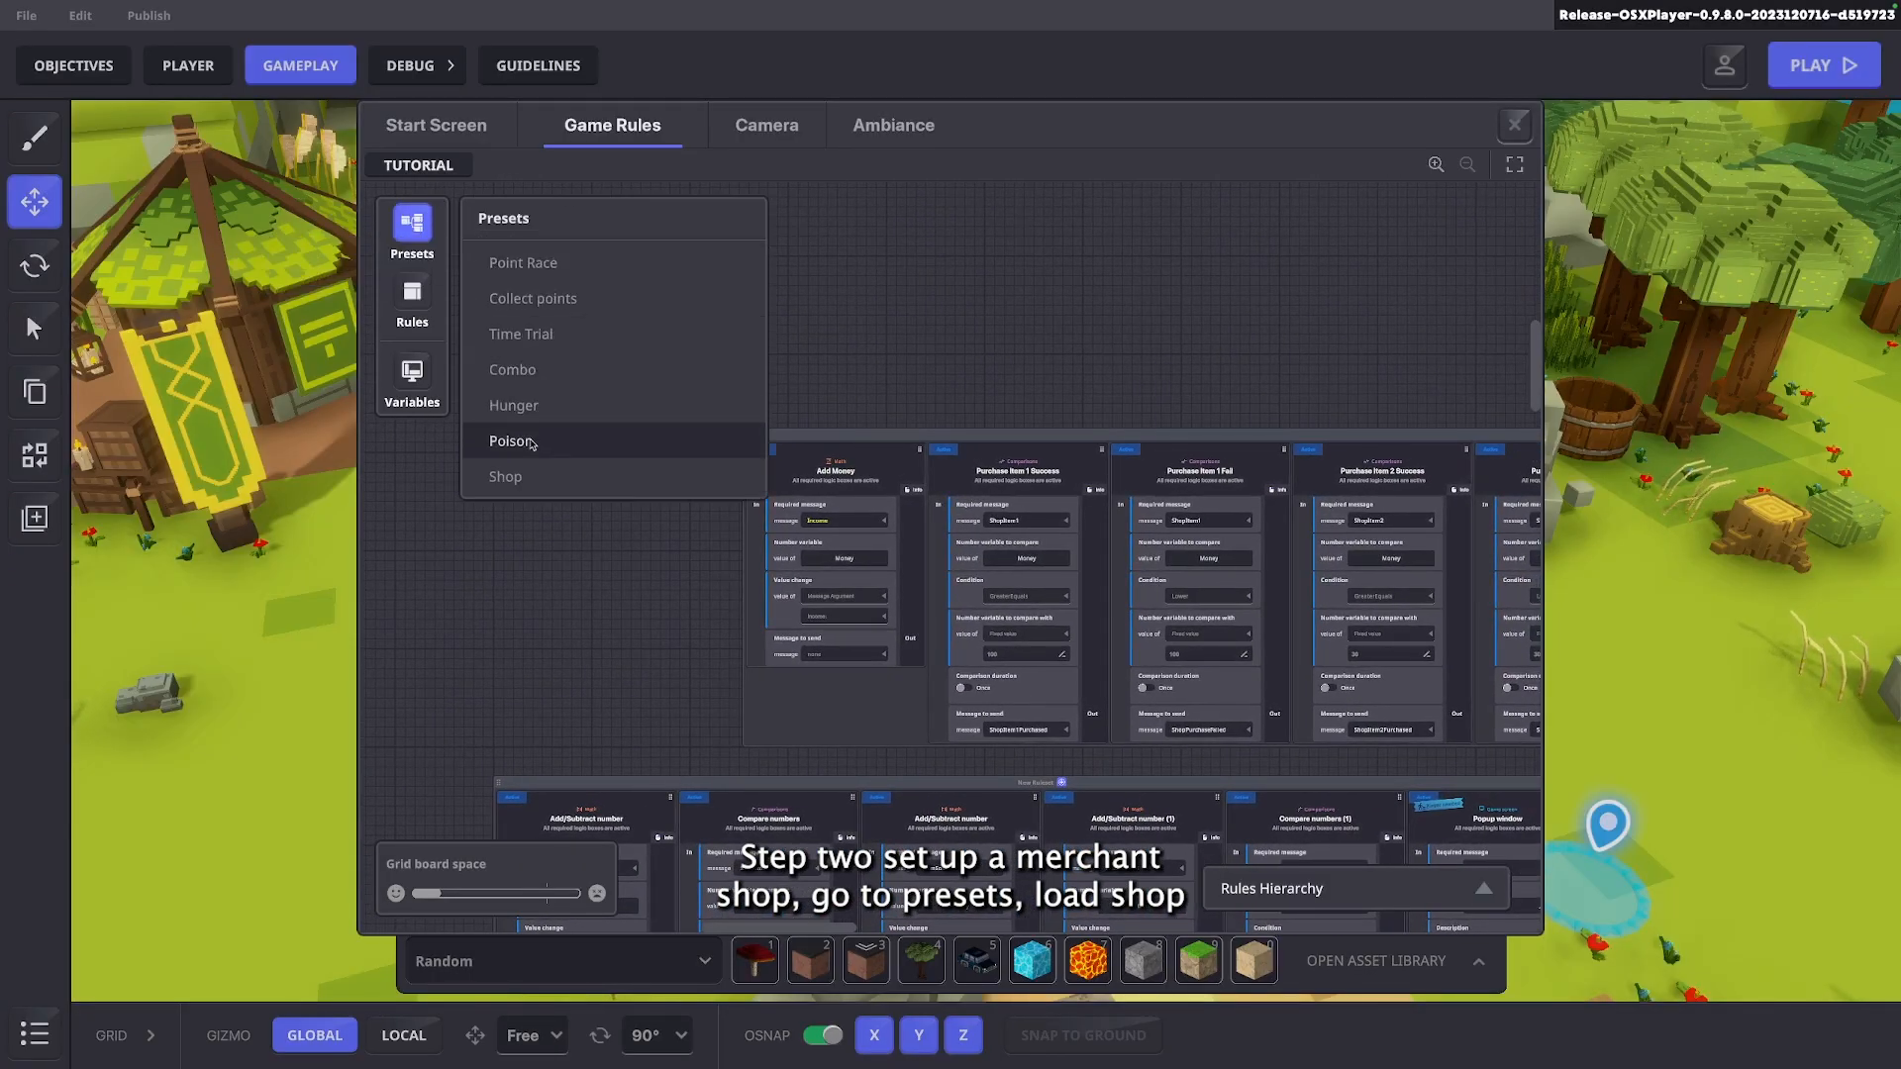
pyautogui.click(507, 477)
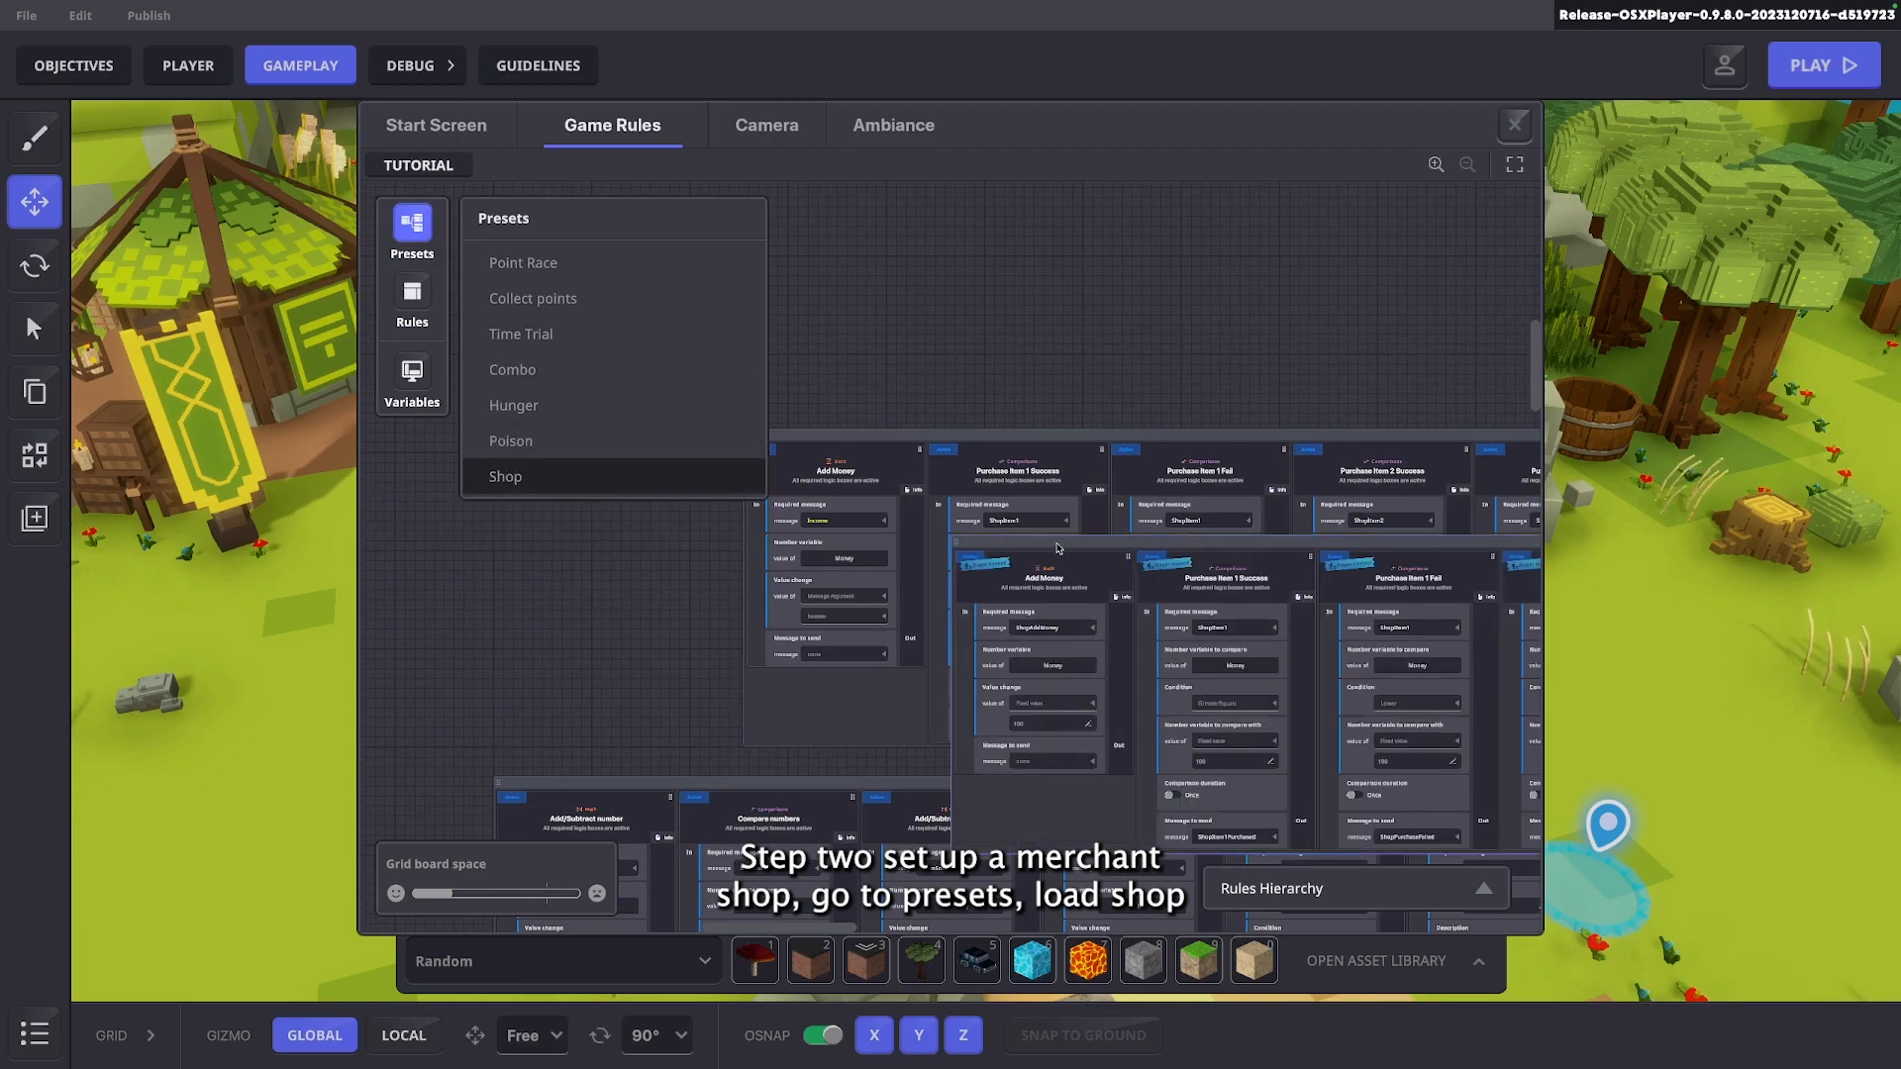
pyautogui.click(857, 429)
pyautogui.click(1420, 419)
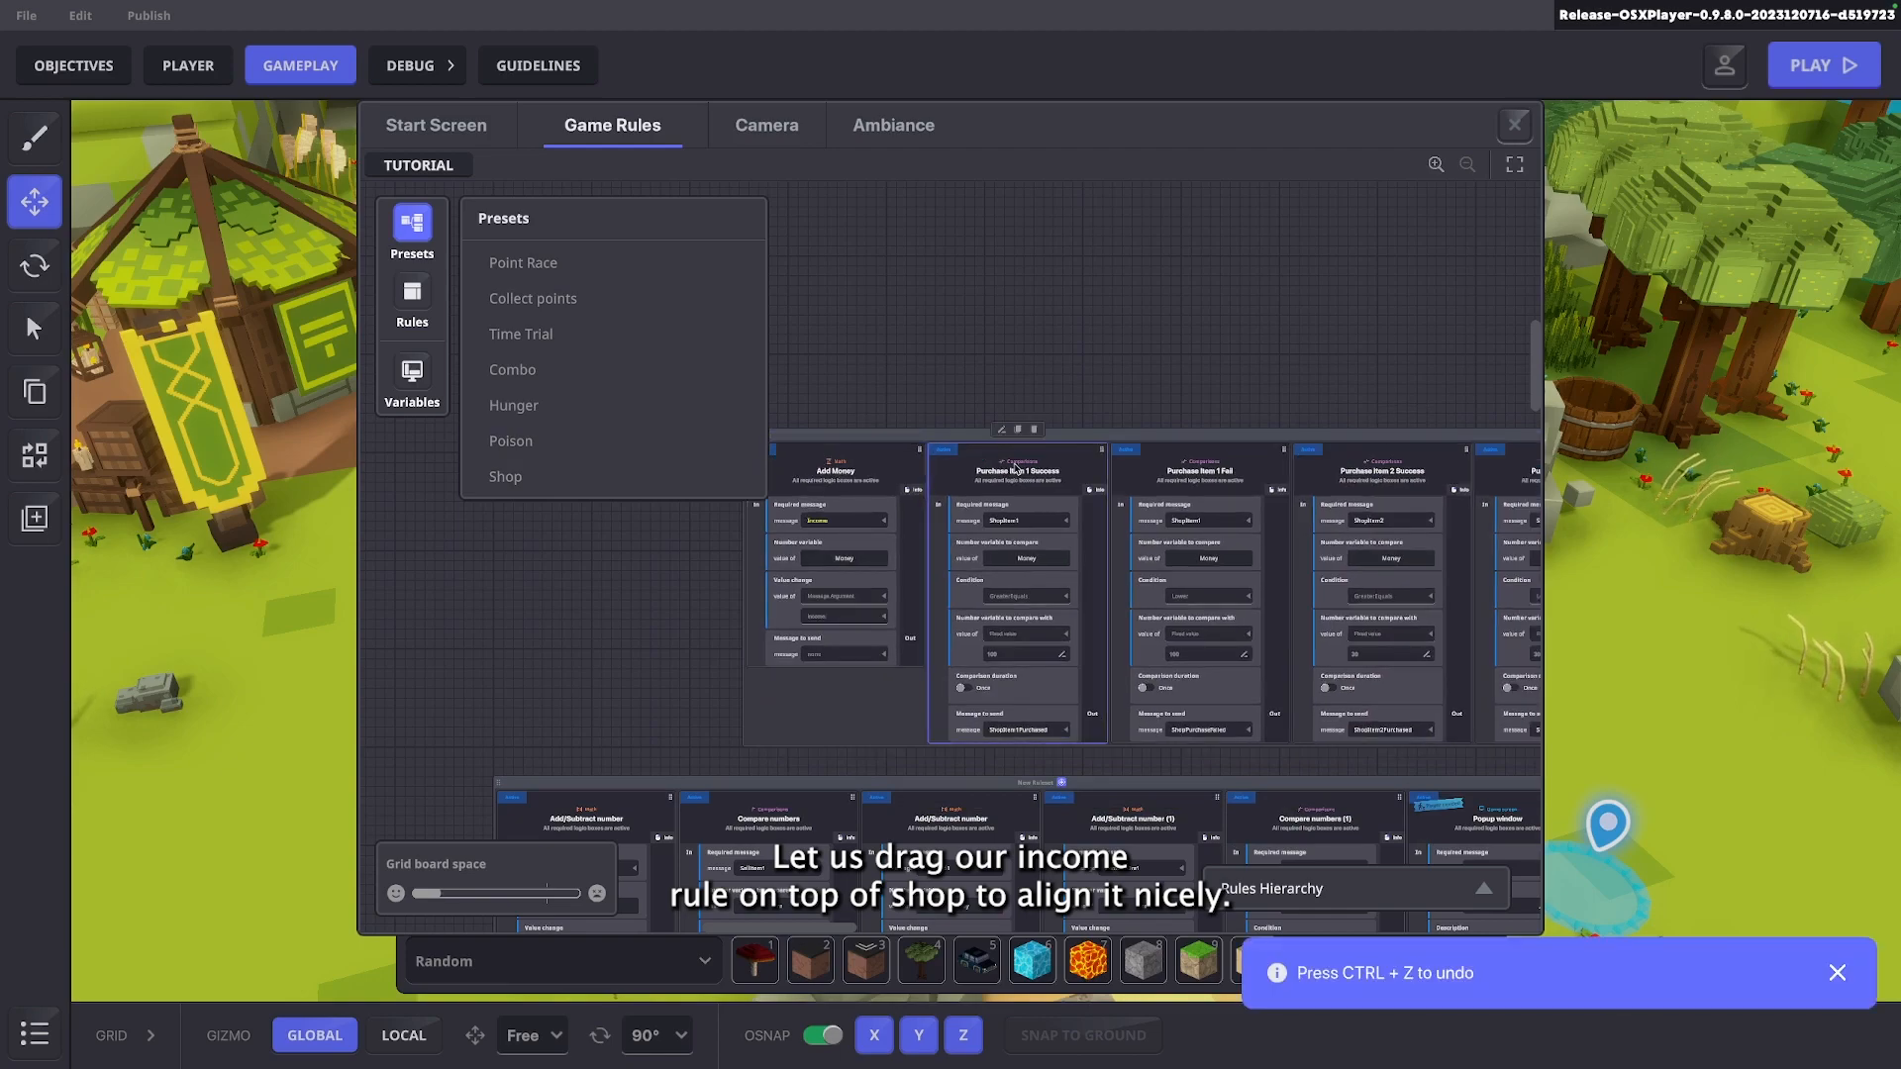
pyautogui.scroll(3, 1015, 468)
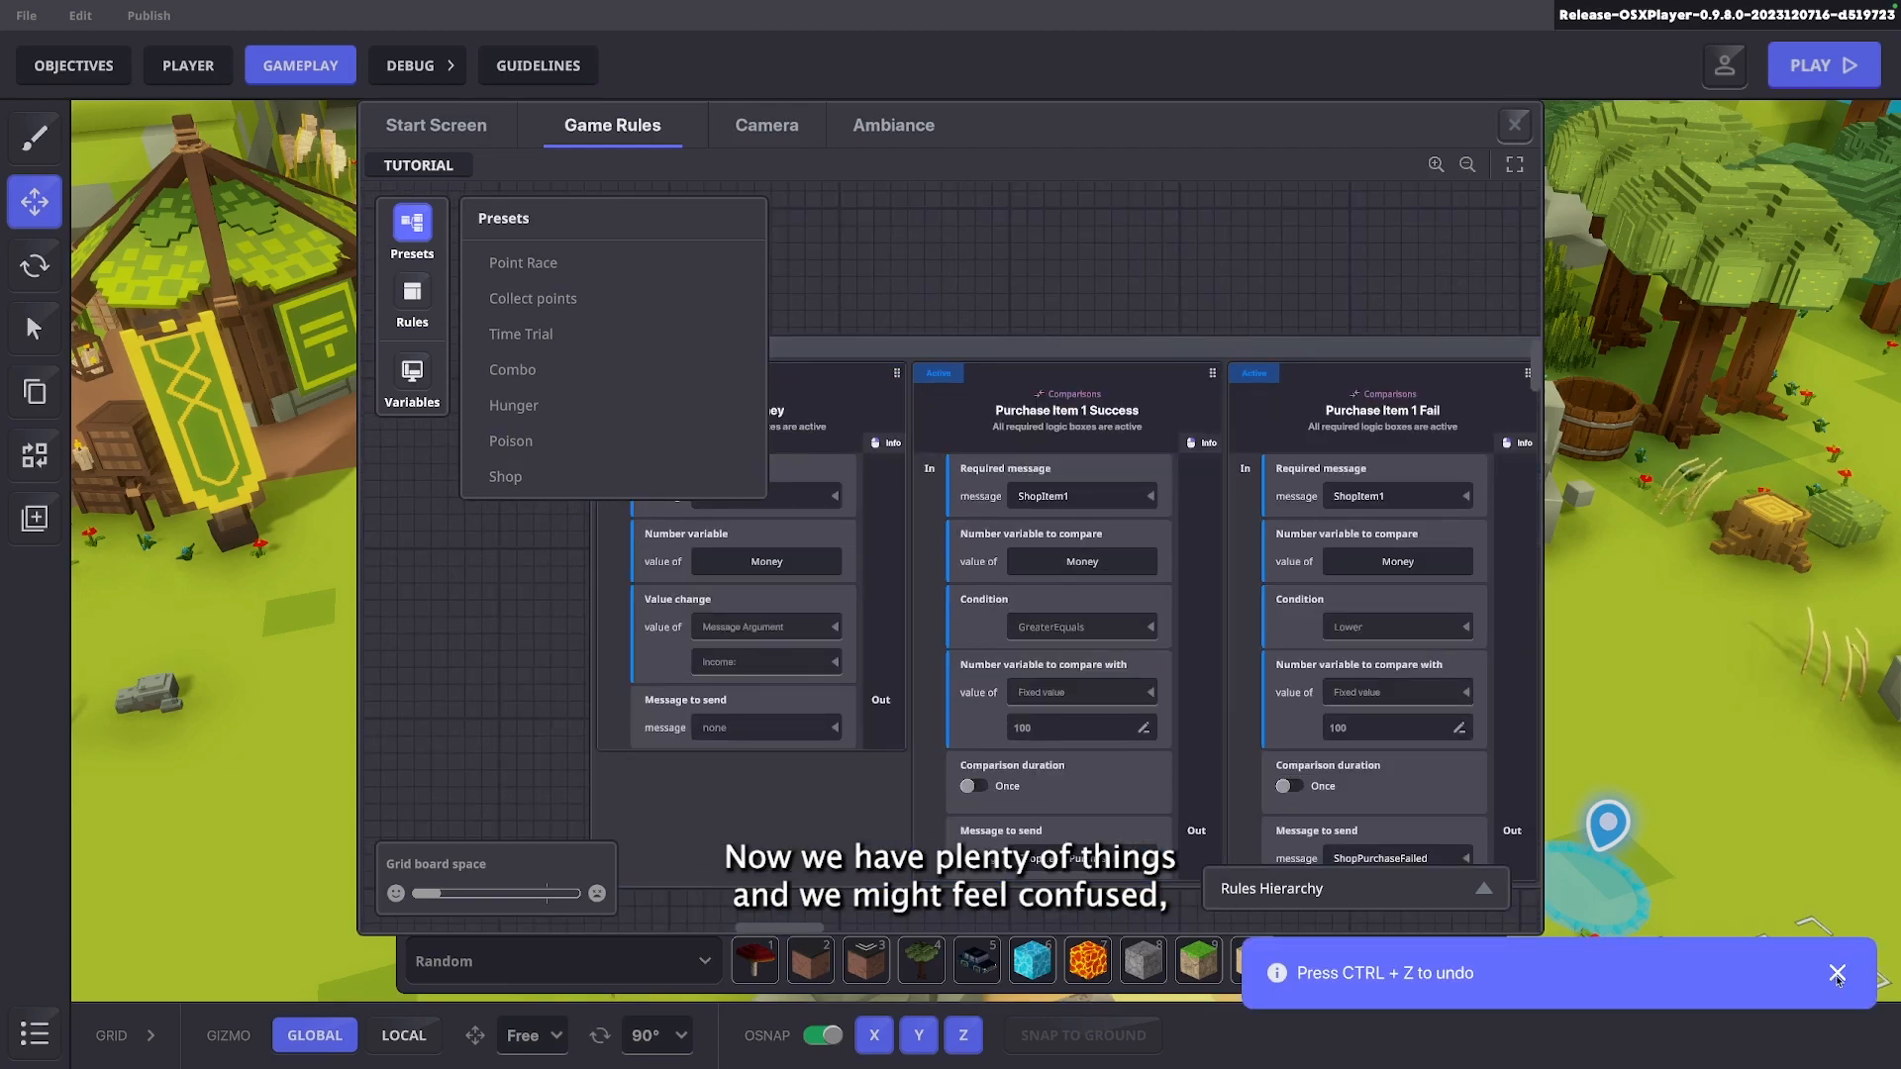
pyautogui.click(416, 263)
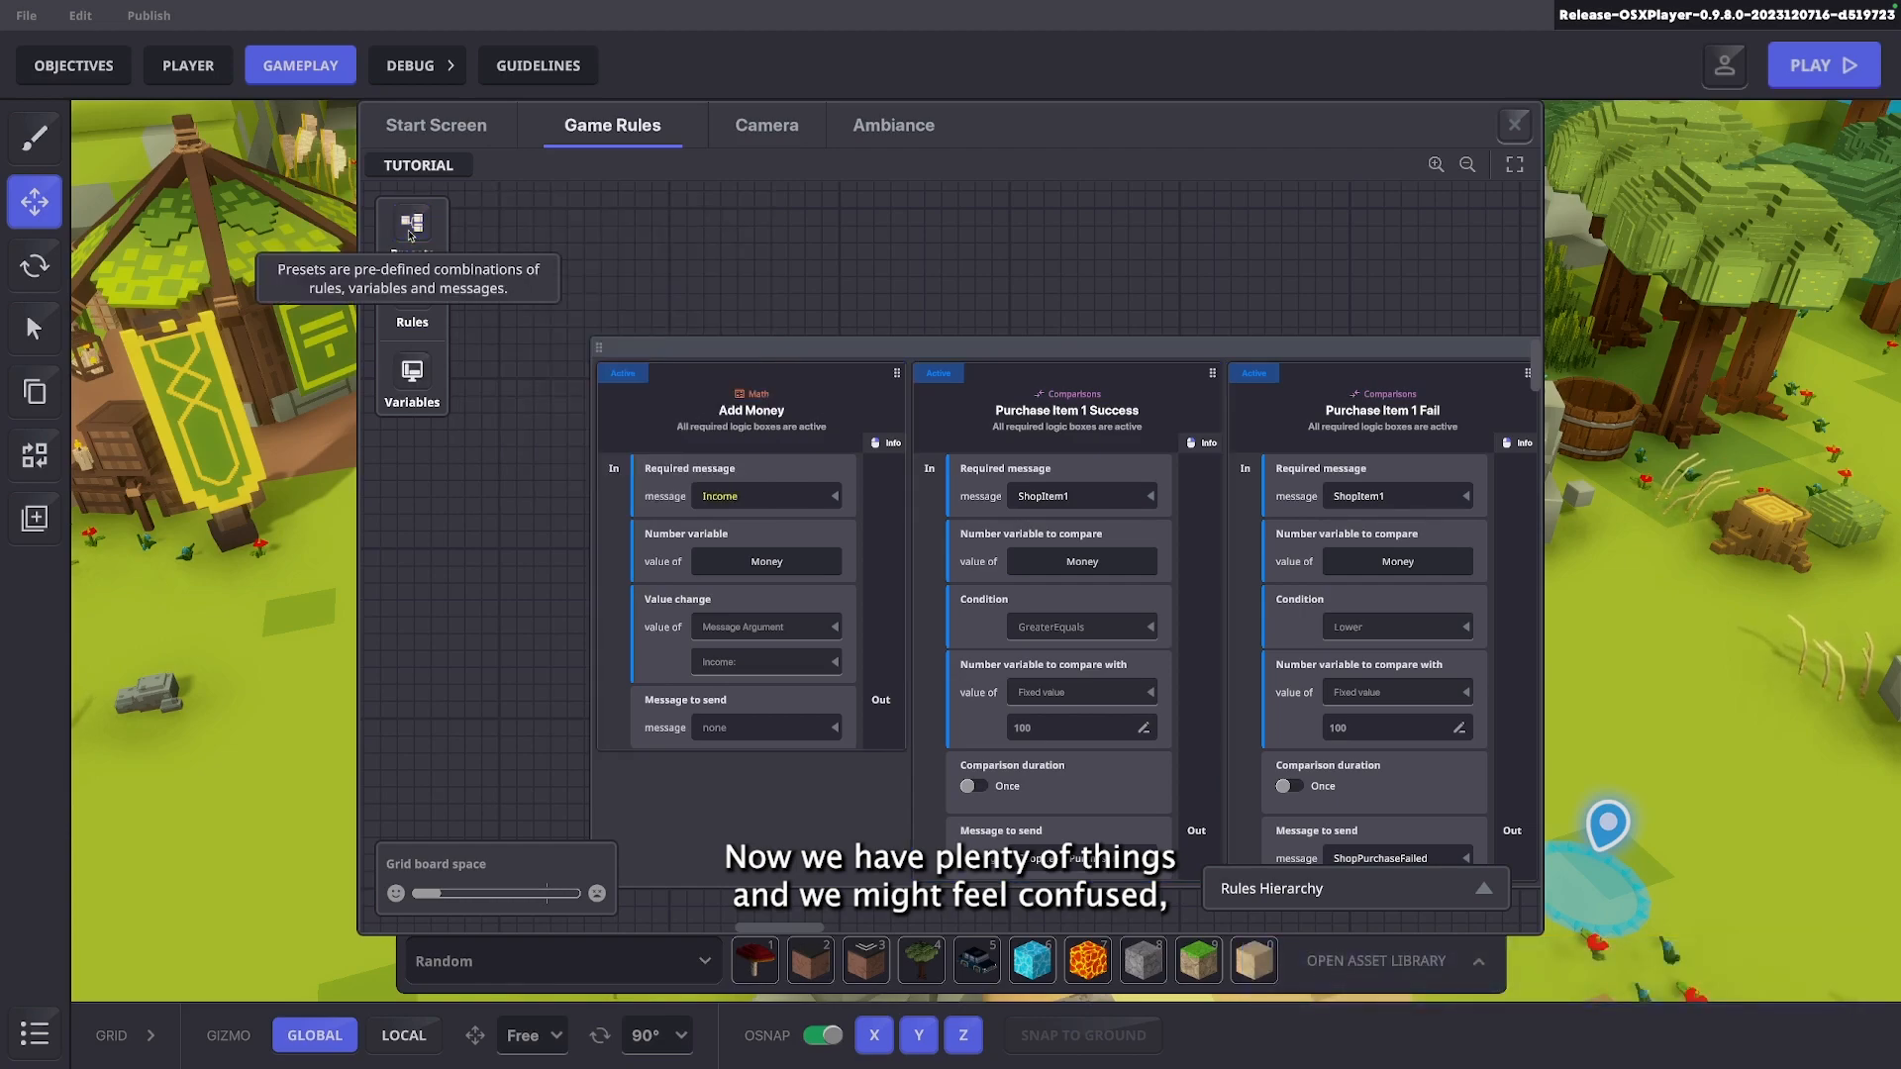
# Examine the required message and compared variable in the Purchase Item 1 Success and Purchase Item 1 Fail rules
pyautogui.moveTo(990, 485); pyautogui.dragTo(902, 445)
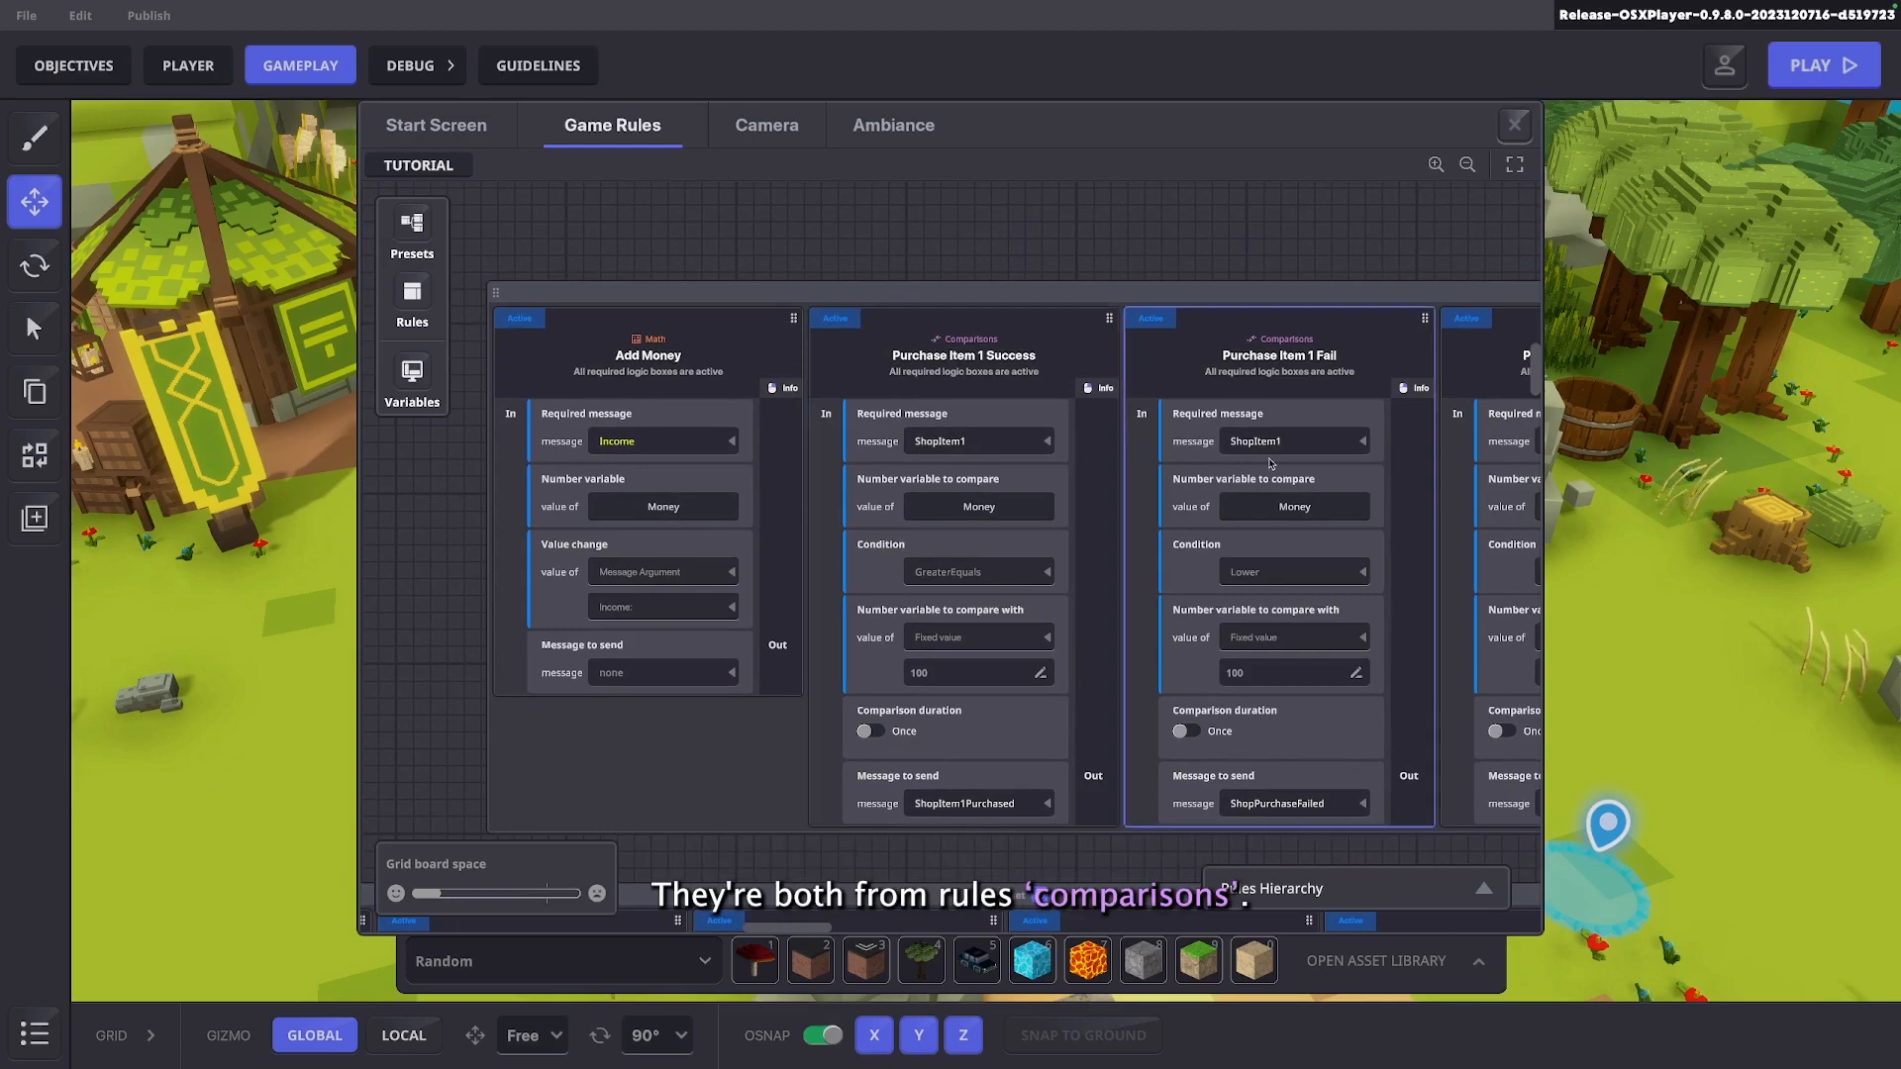
pyautogui.scroll(2, 935, 535)
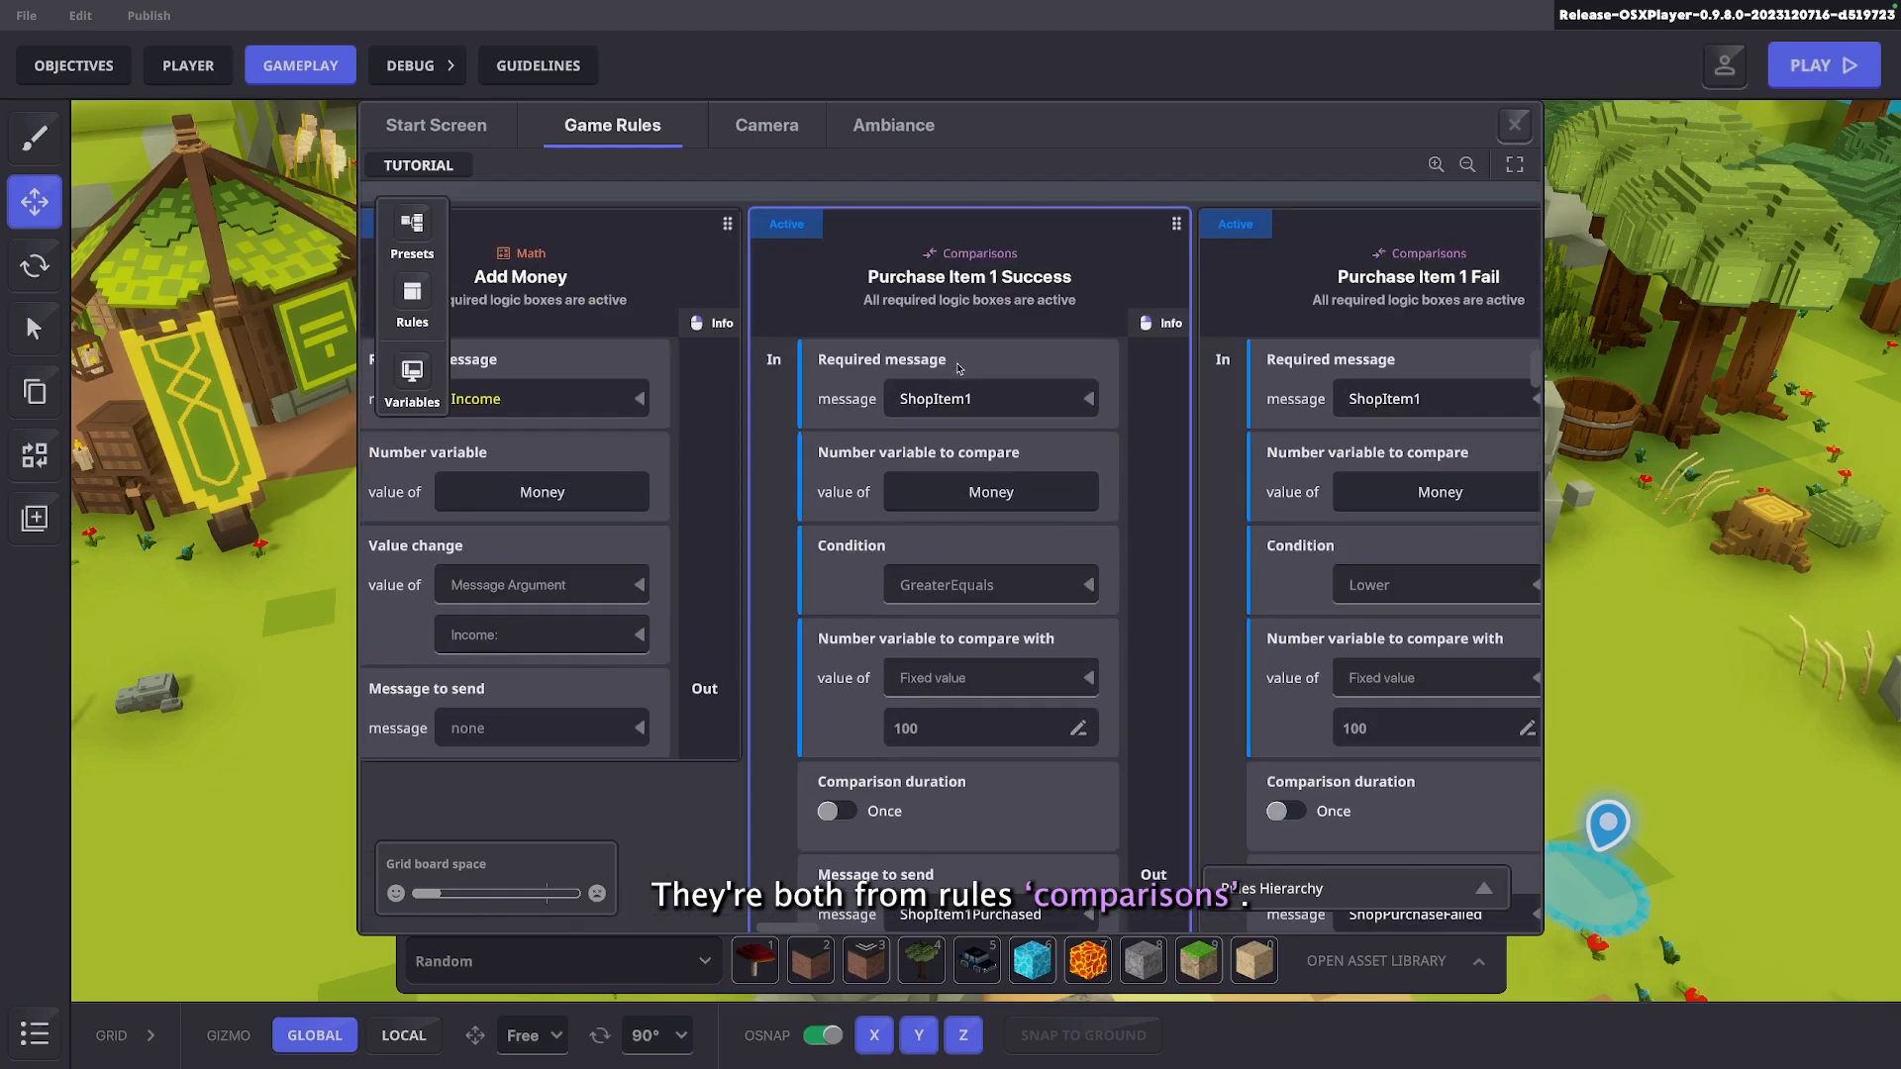
pyautogui.moveTo(908, 508); pyautogui.dragTo(926, 469)
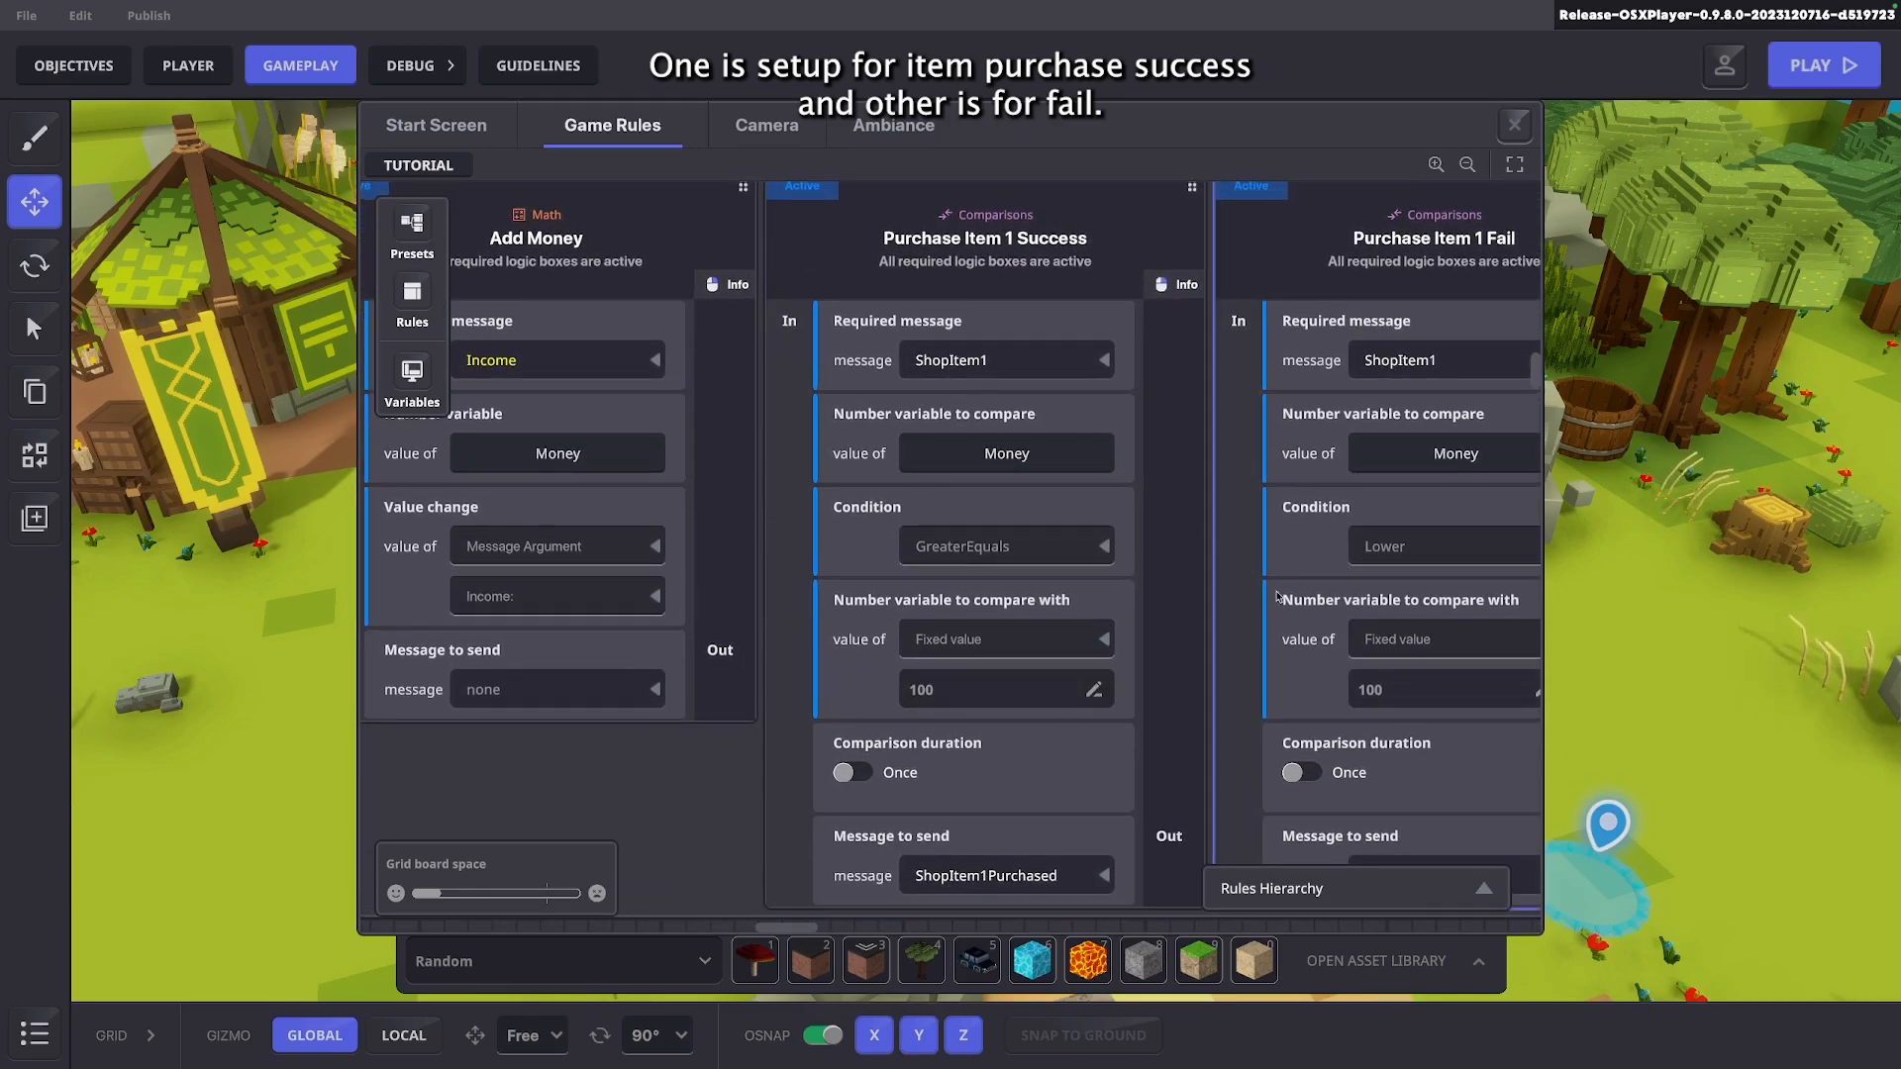
pyautogui.hscroll(5, 1000, 910)
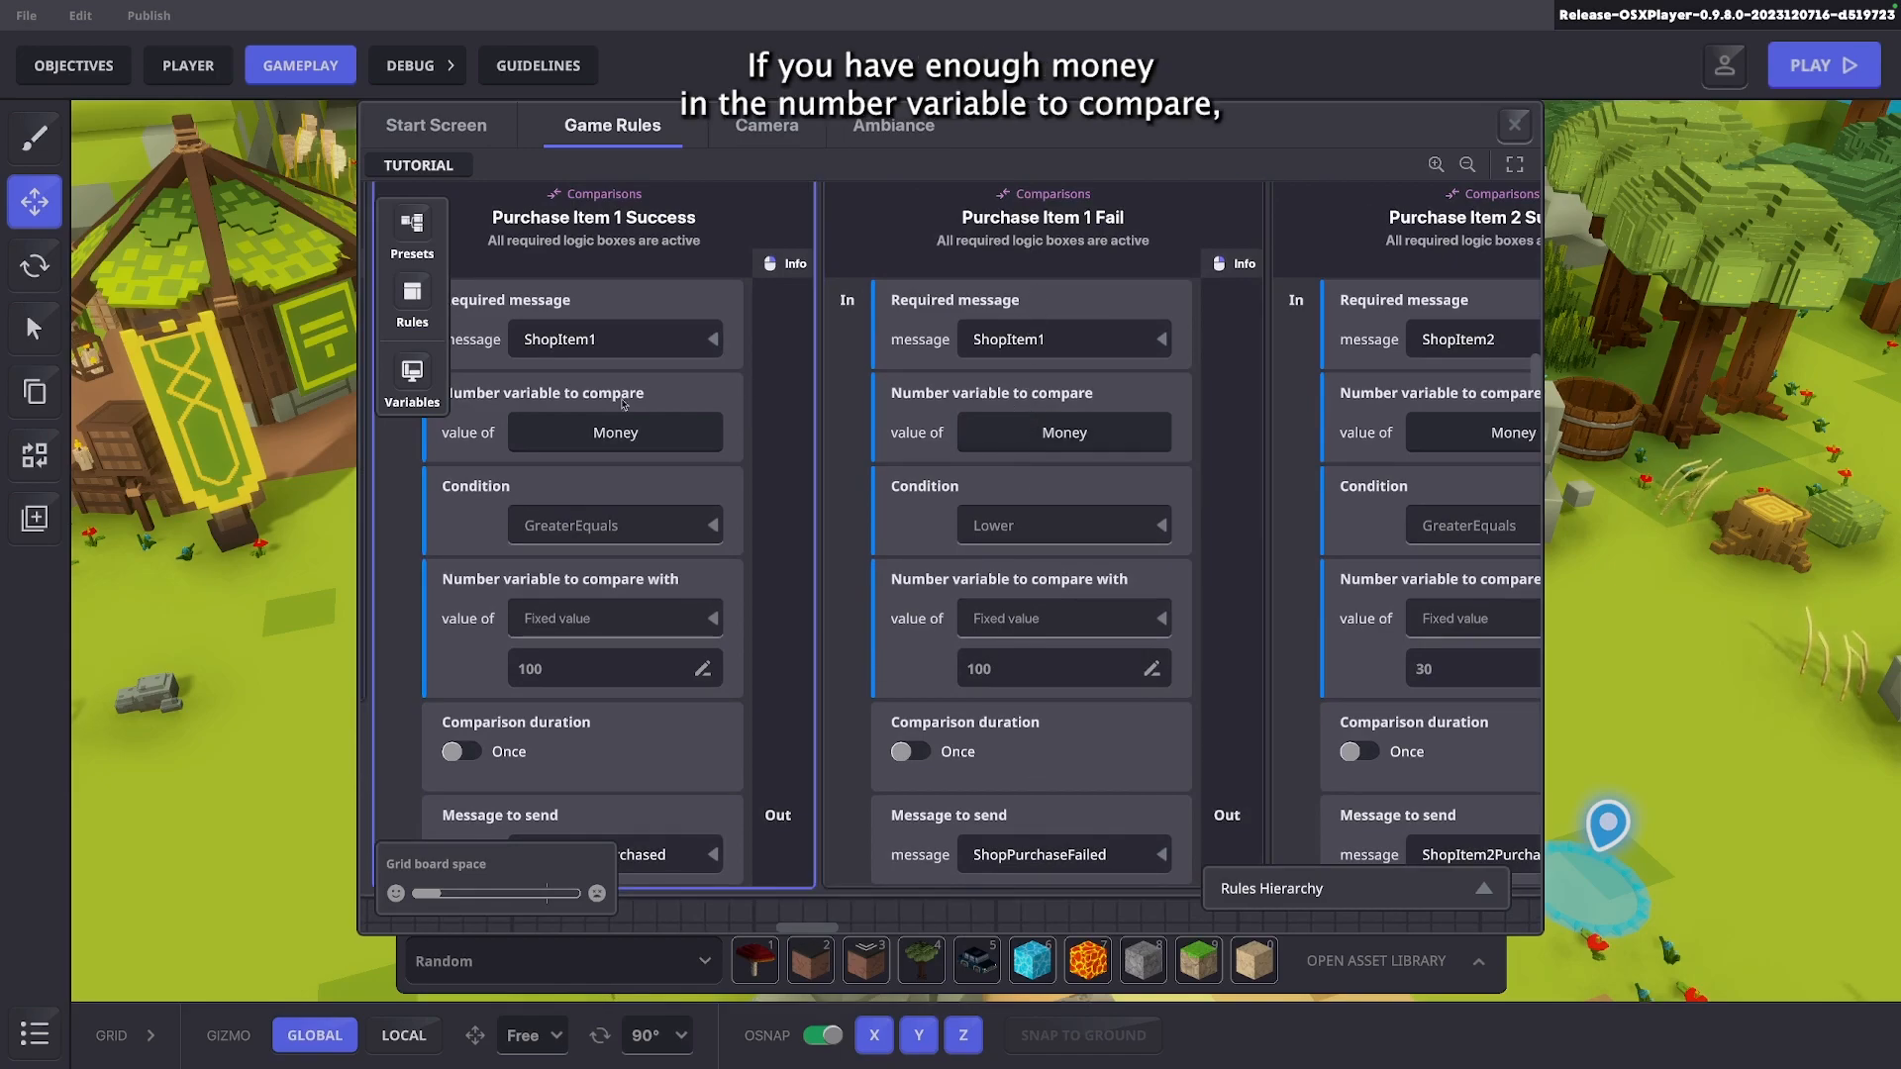
pyautogui.moveTo(537, 435); pyautogui.dragTo(860, 413)
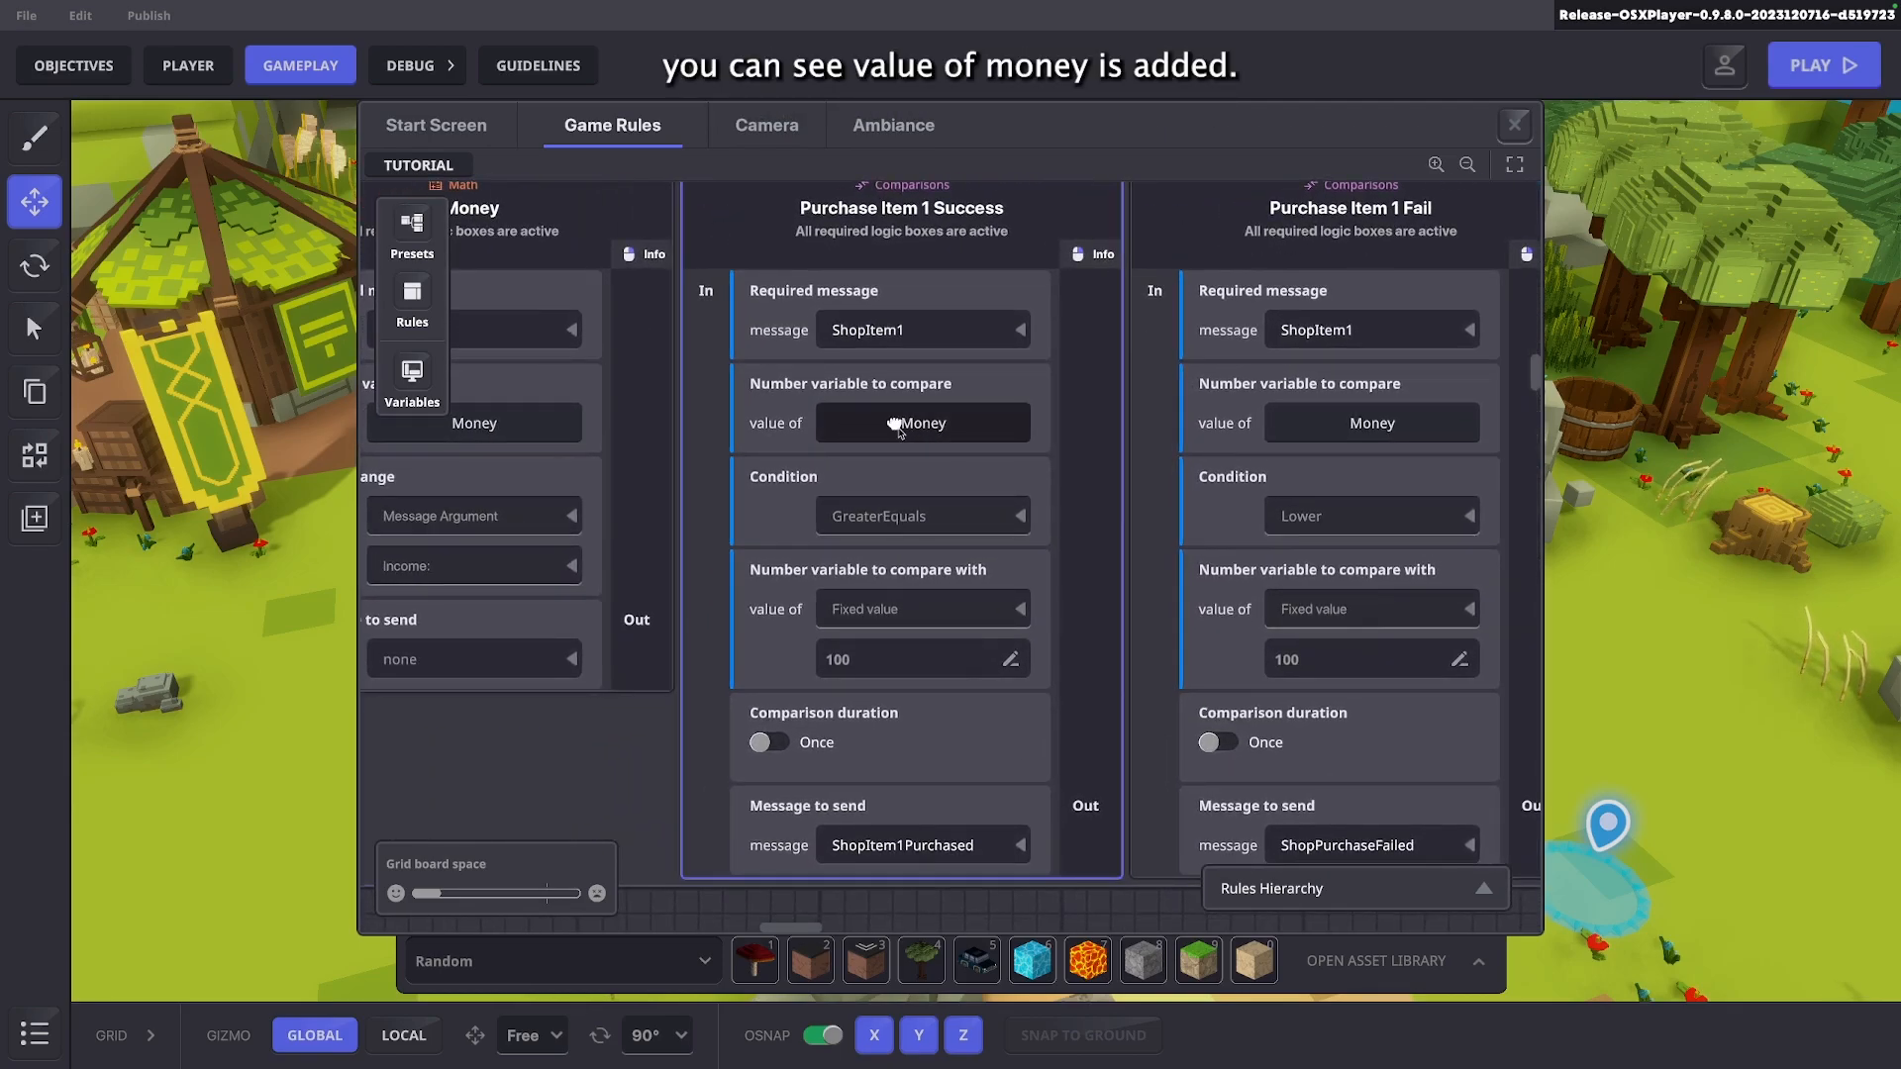
pyautogui.click(896, 426)
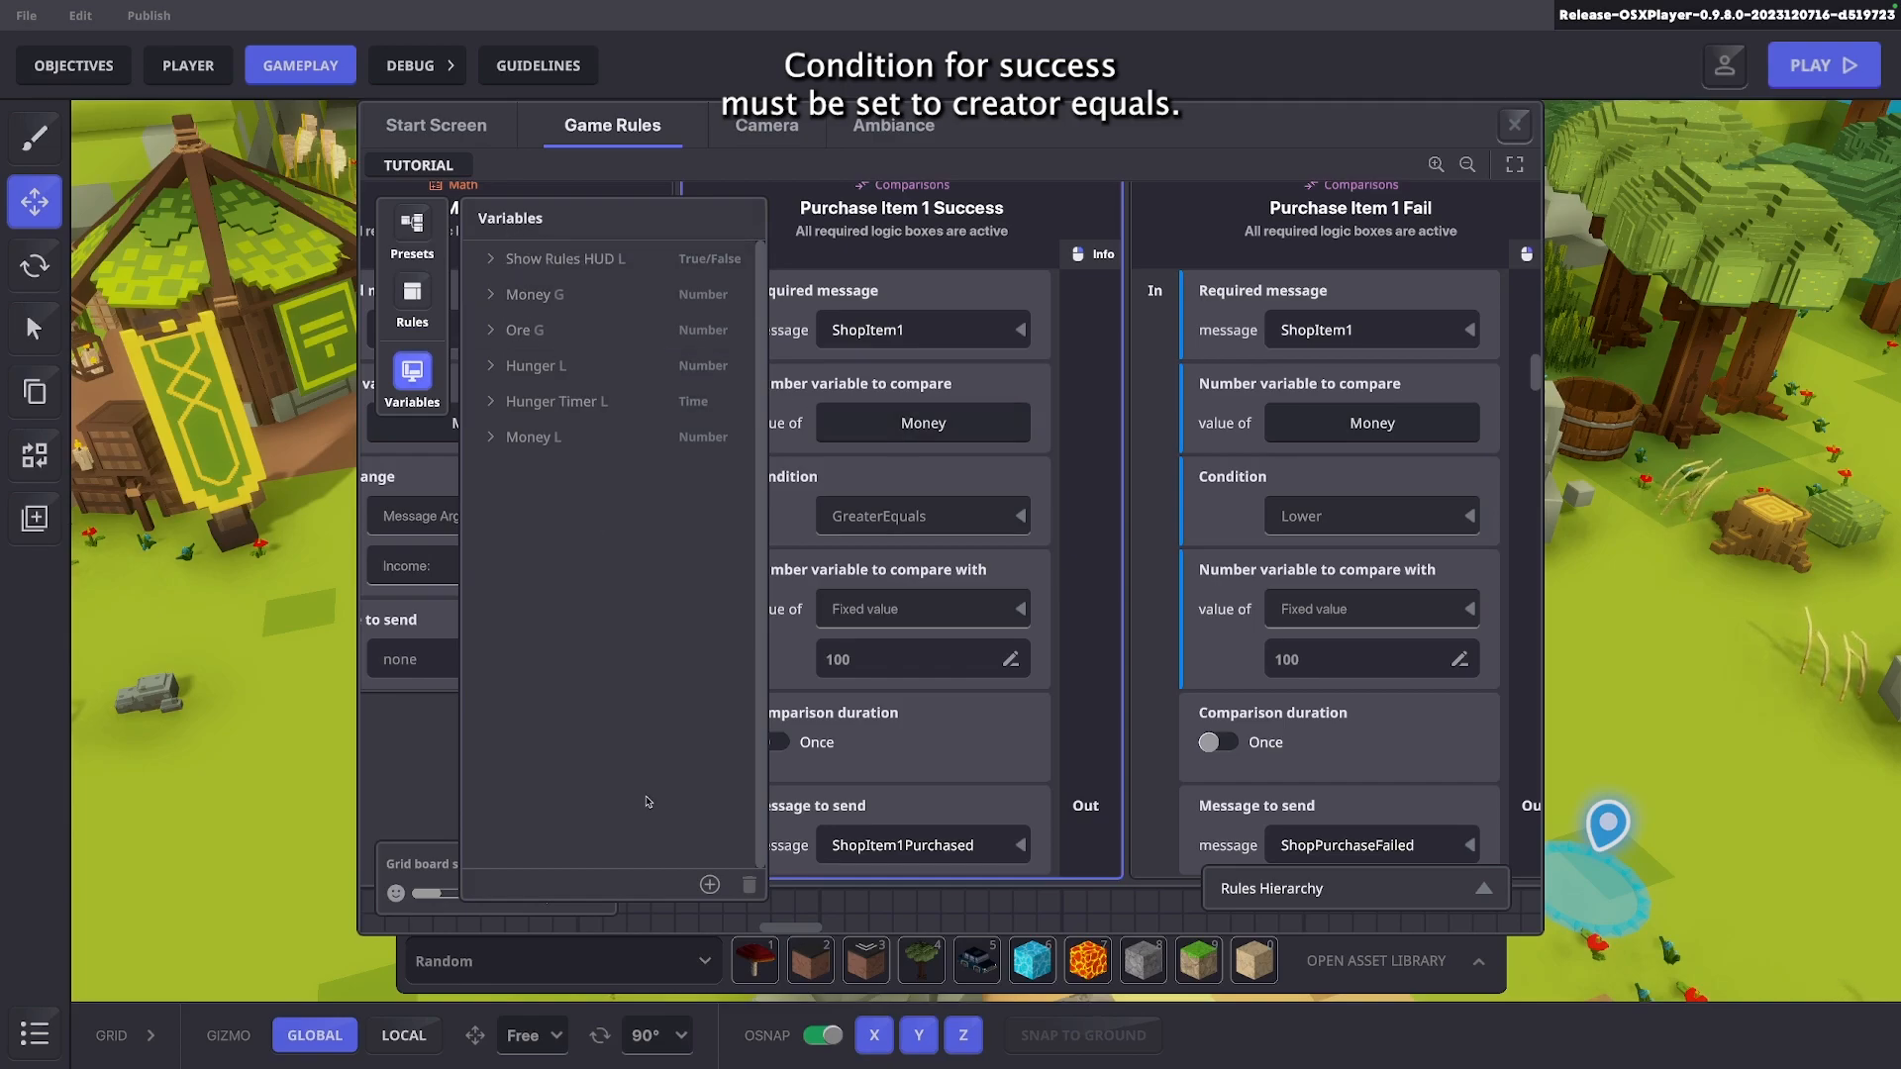
# Set the Purchase Item 1 Success rule's condition to GreaterEquals
pyautogui.click(891, 514)
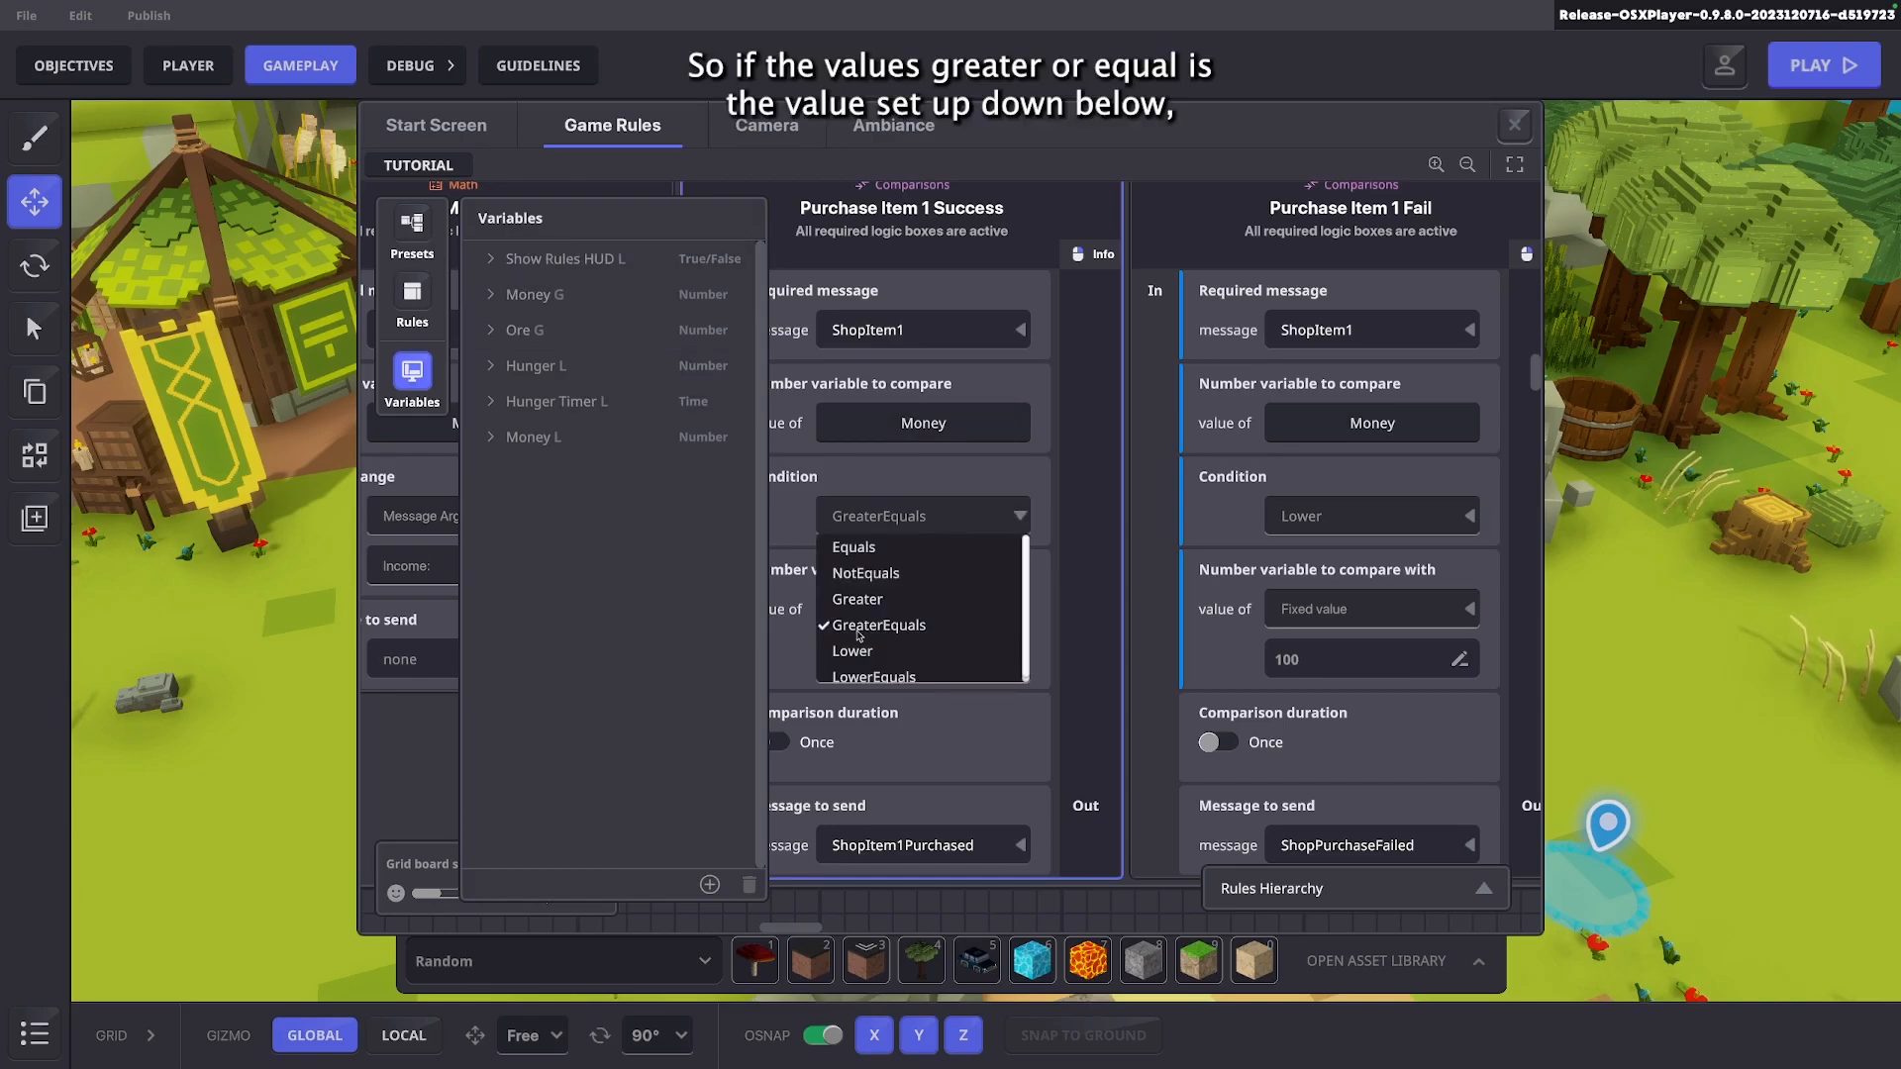
pyautogui.click(858, 627)
pyautogui.click(412, 376)
pyautogui.click(958, 516)
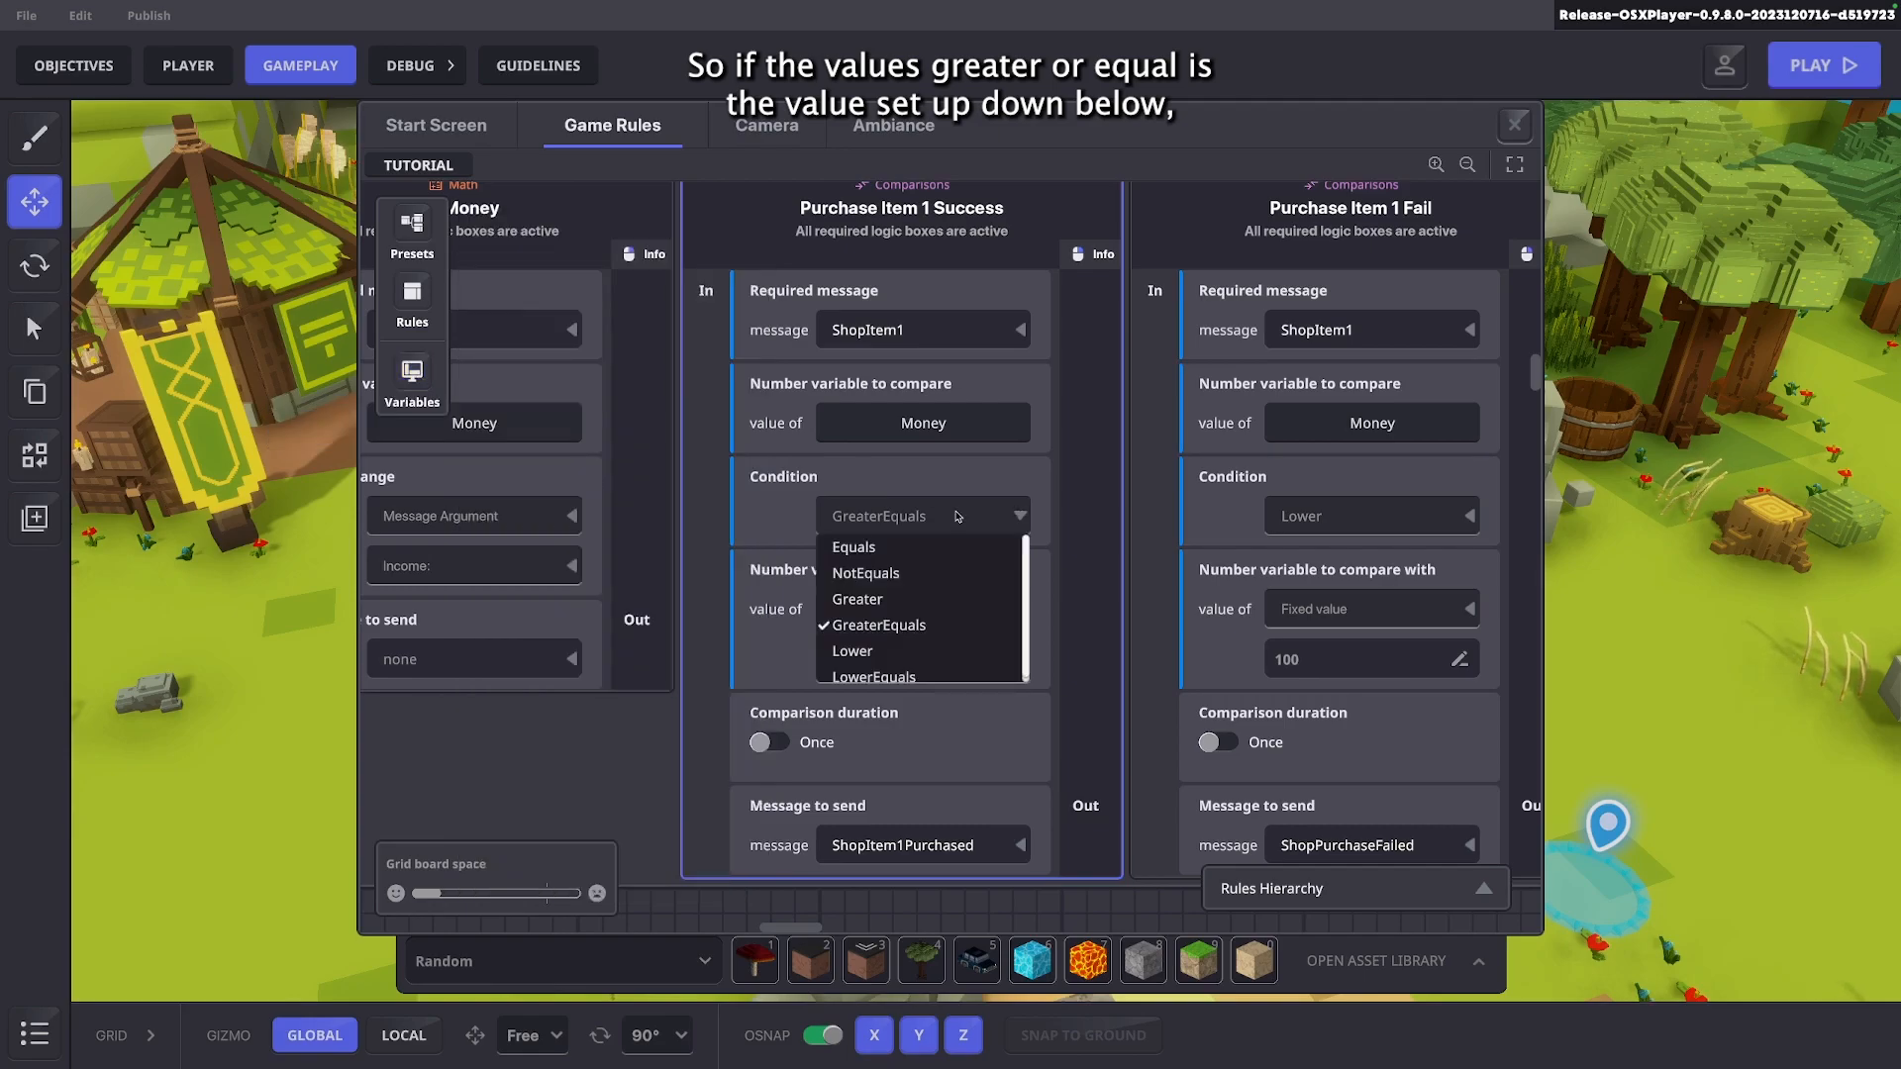
pyautogui.click(892, 627)
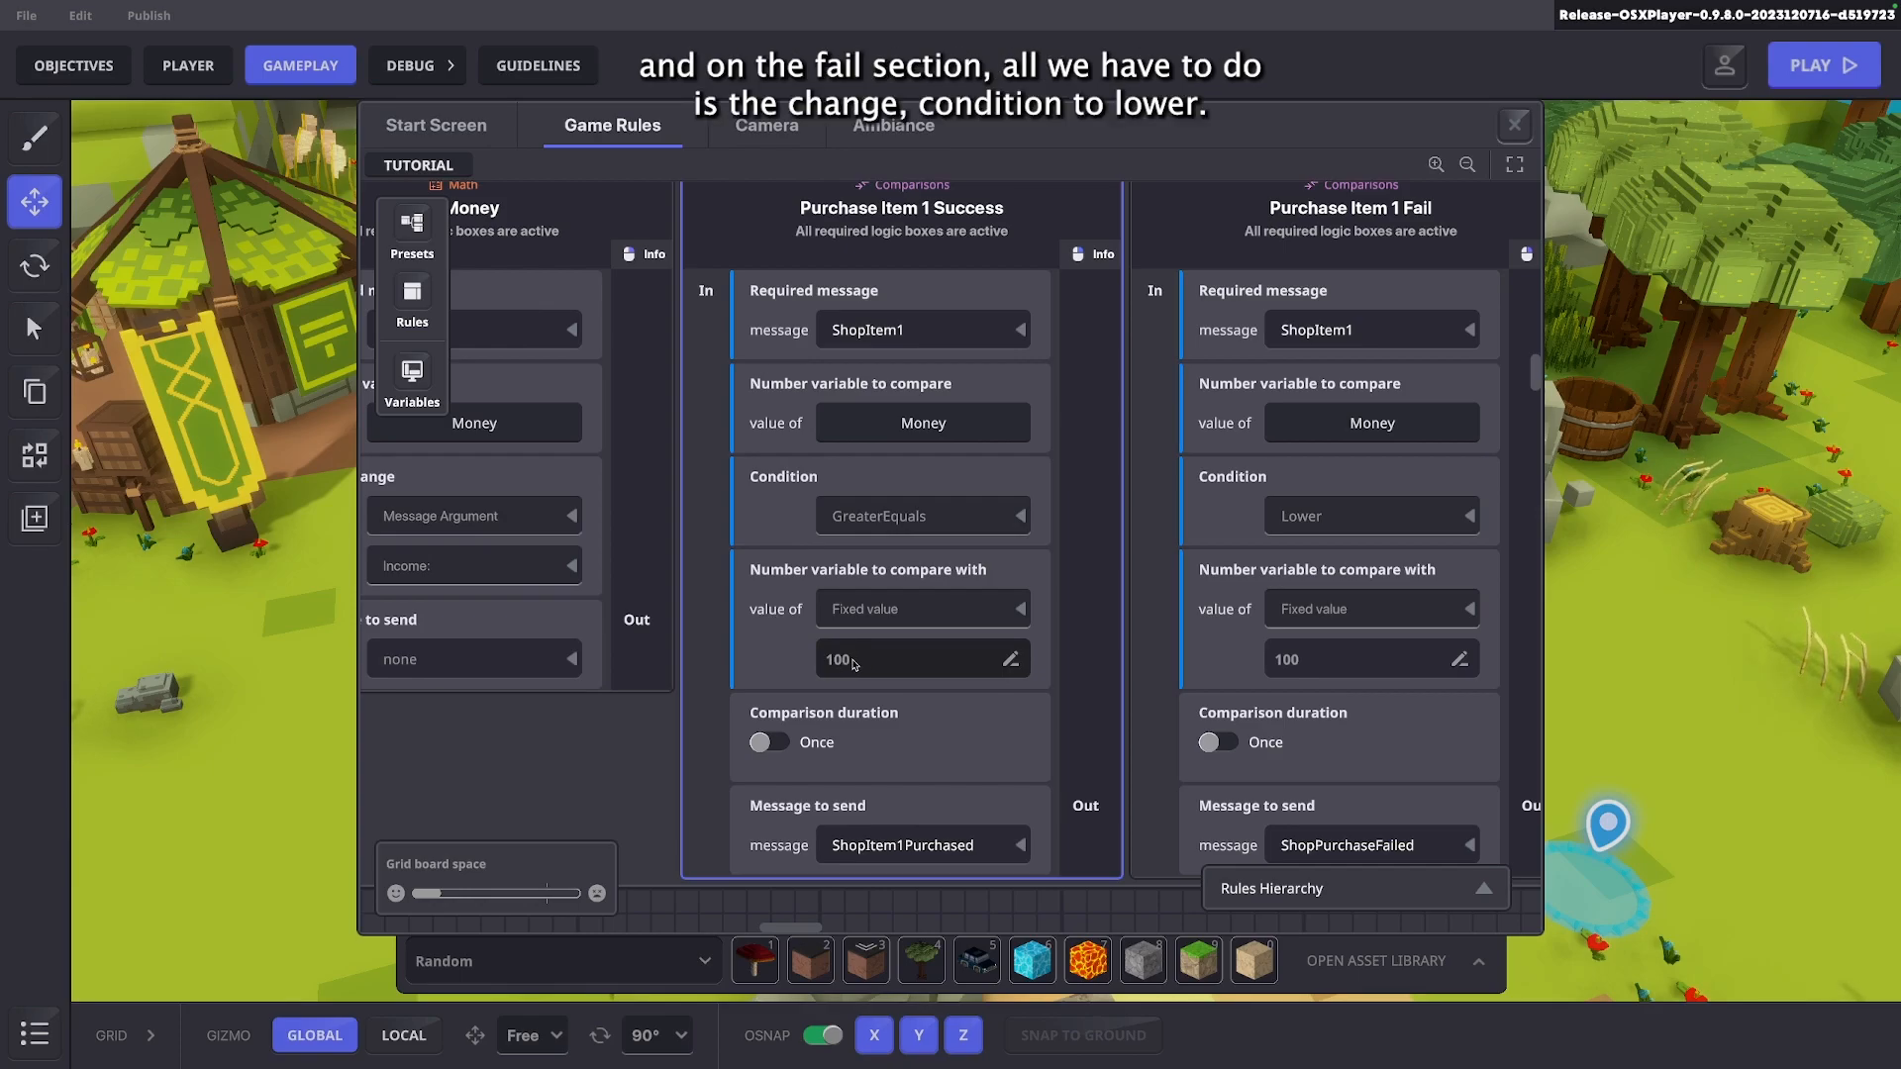
# Set the Purchase Item 1 Fail rule's condition to Lower
pyautogui.moveTo(1257, 278); pyautogui.dragTo(925, 367)
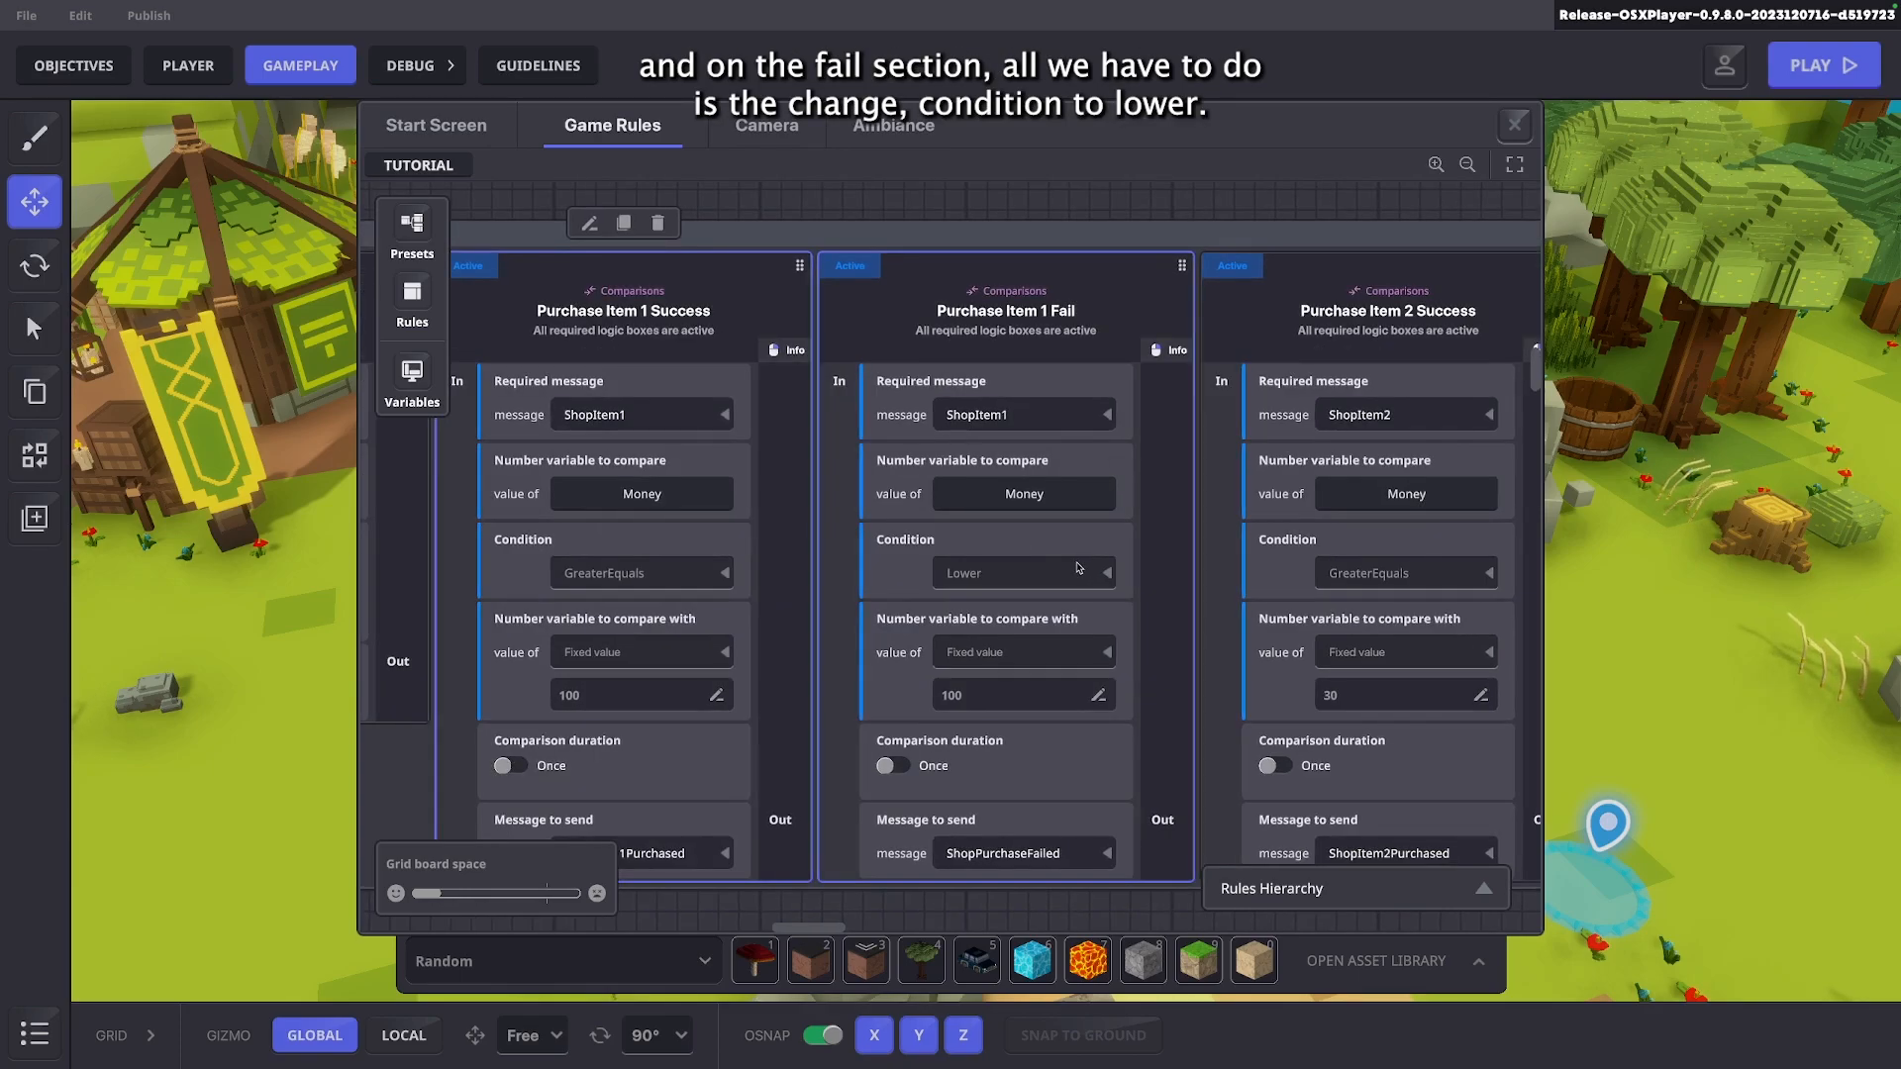
pyautogui.click(1076, 571)
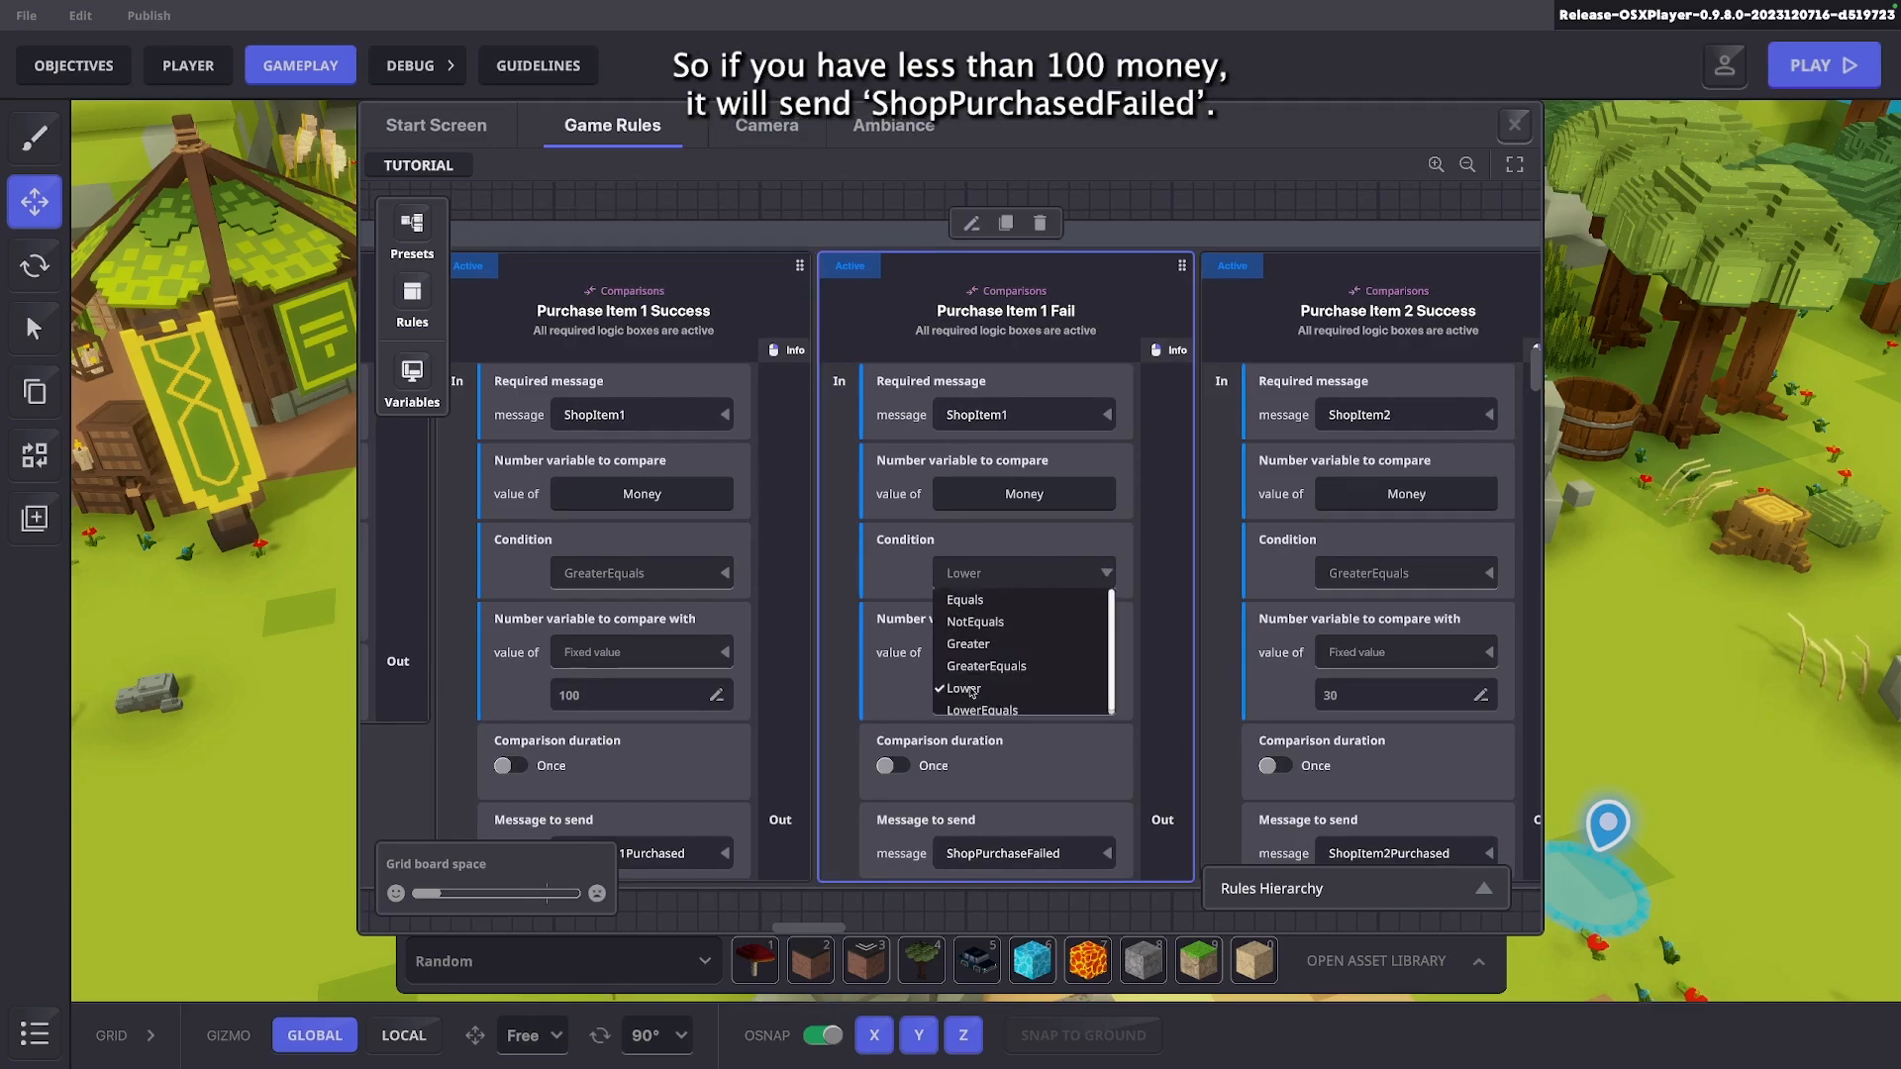
pyautogui.click(972, 691)
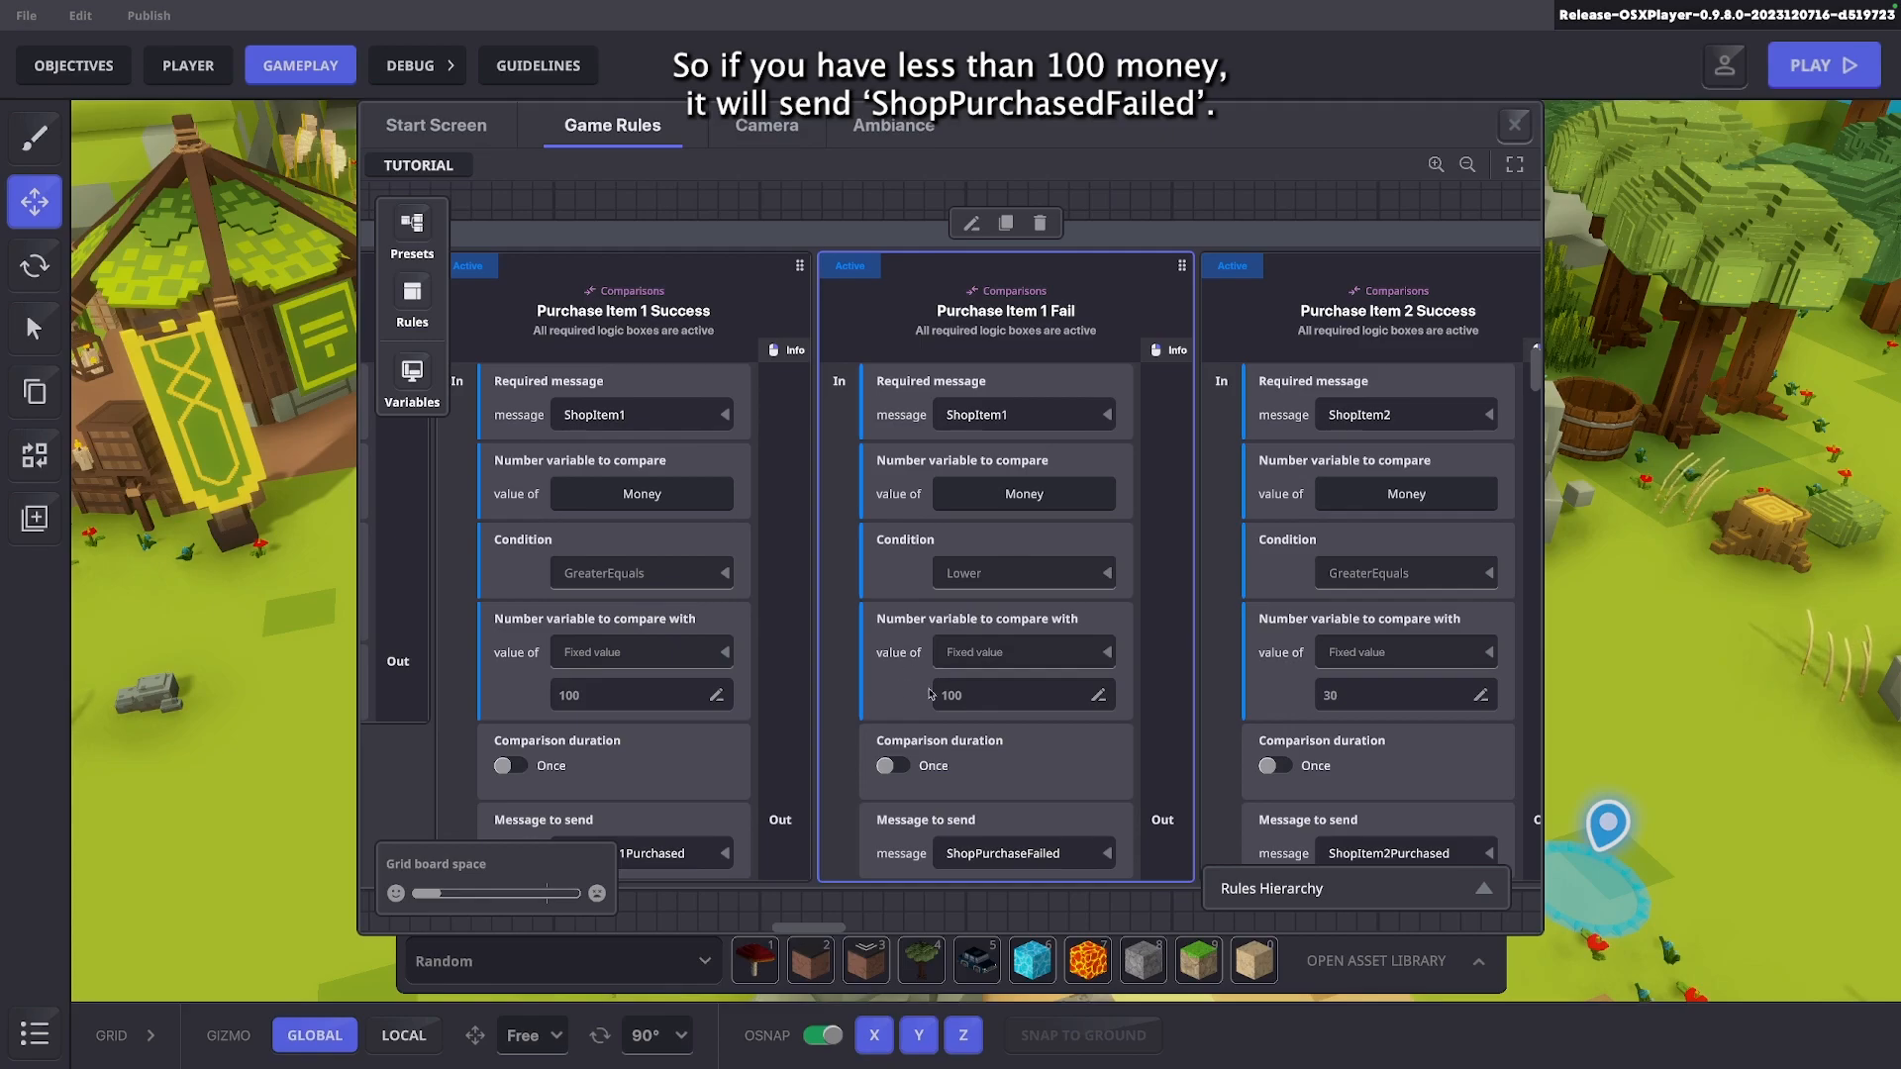
# Examine the Pay Item 1 math rule and the number variable assigned to it
pyautogui.scroll(-5, 971, 700)
pyautogui.moveTo(1255, 634); pyautogui.dragTo(675, 614)
pyautogui.scroll(5, 952, 541)
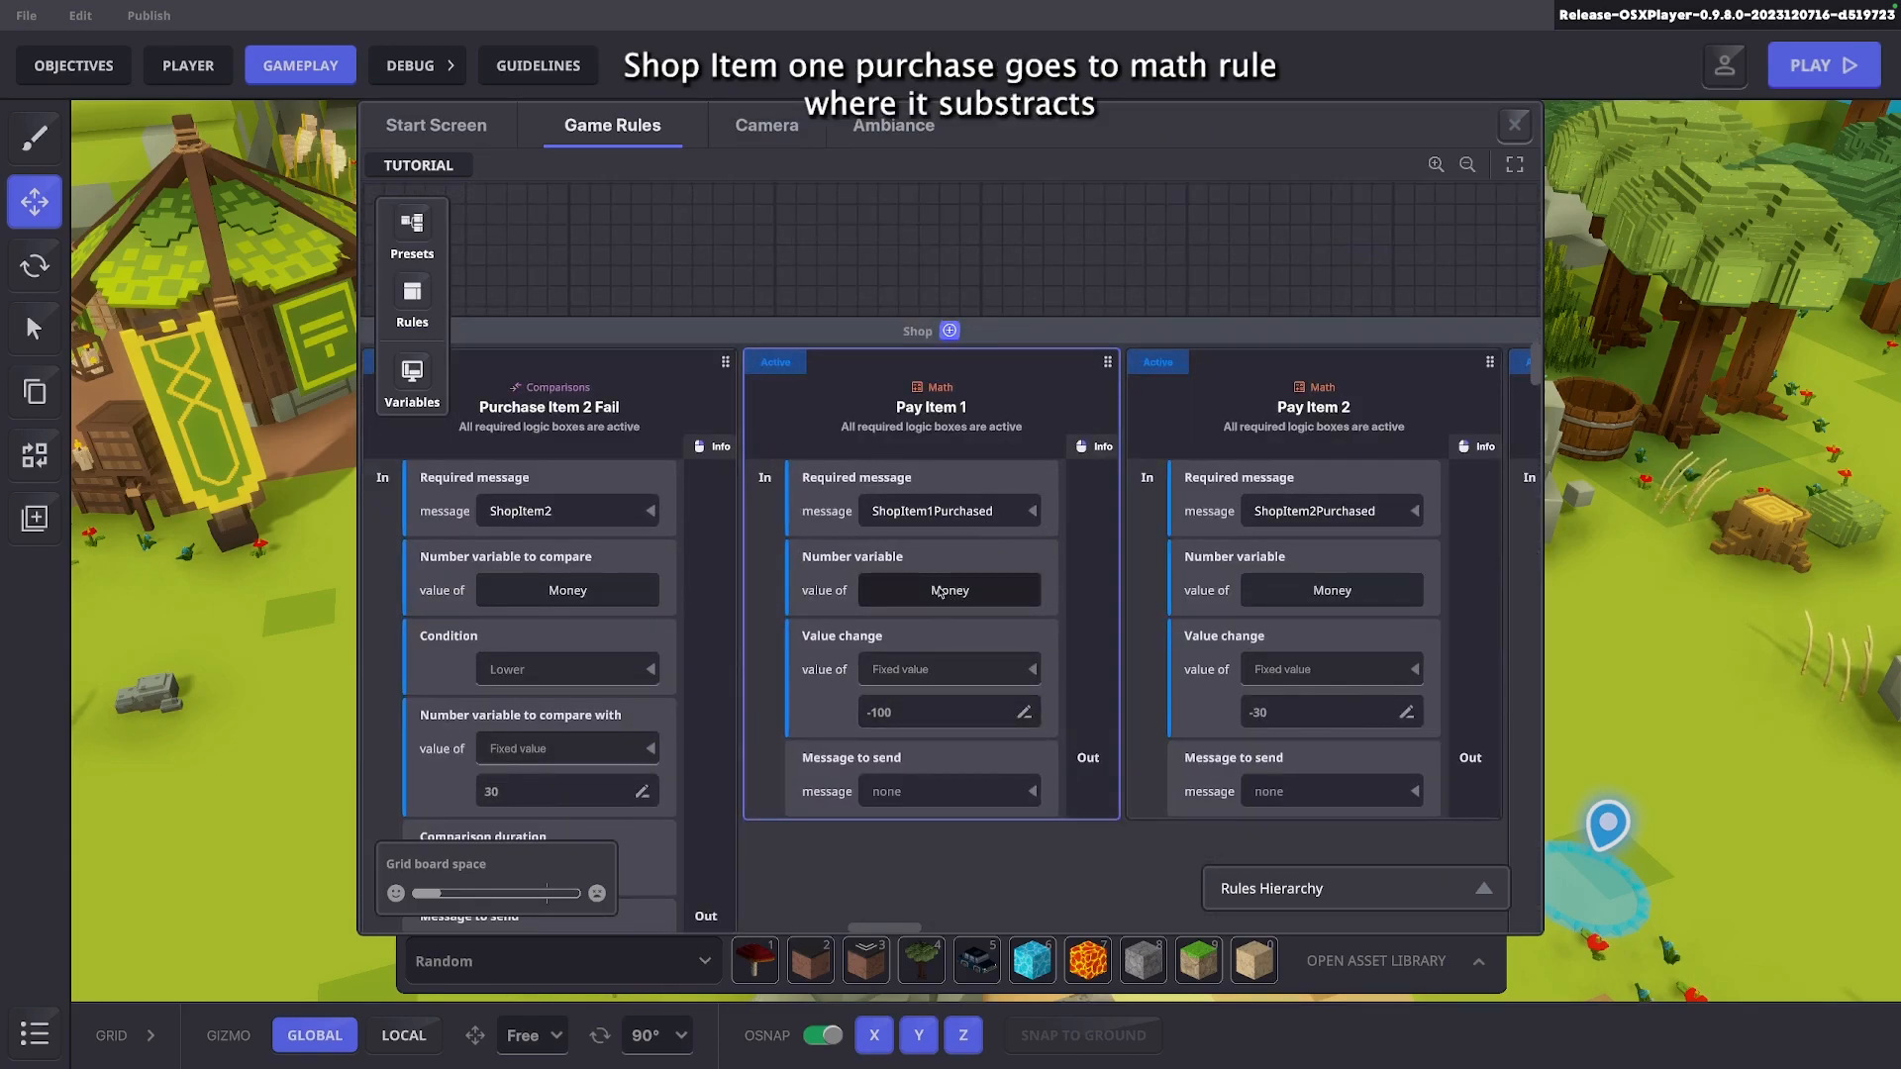
pyautogui.click(939, 592)
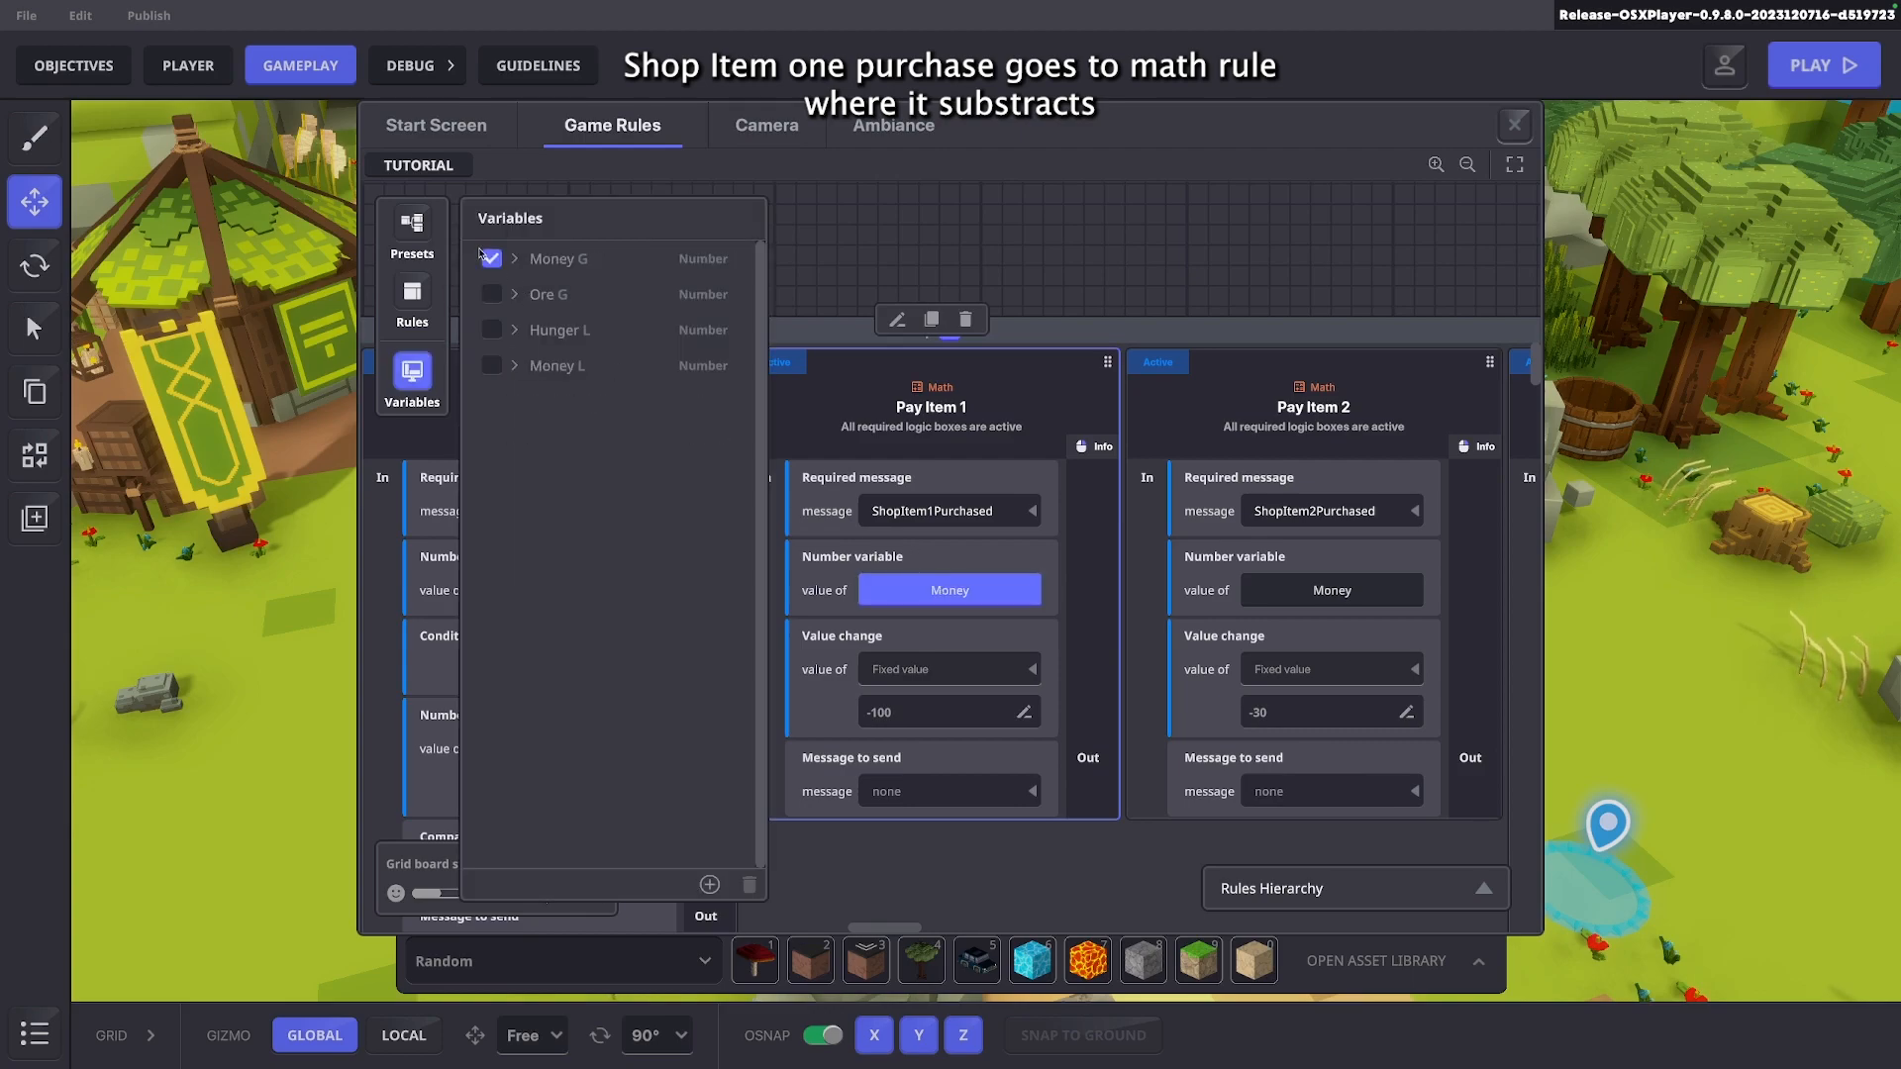
pyautogui.click(485, 255)
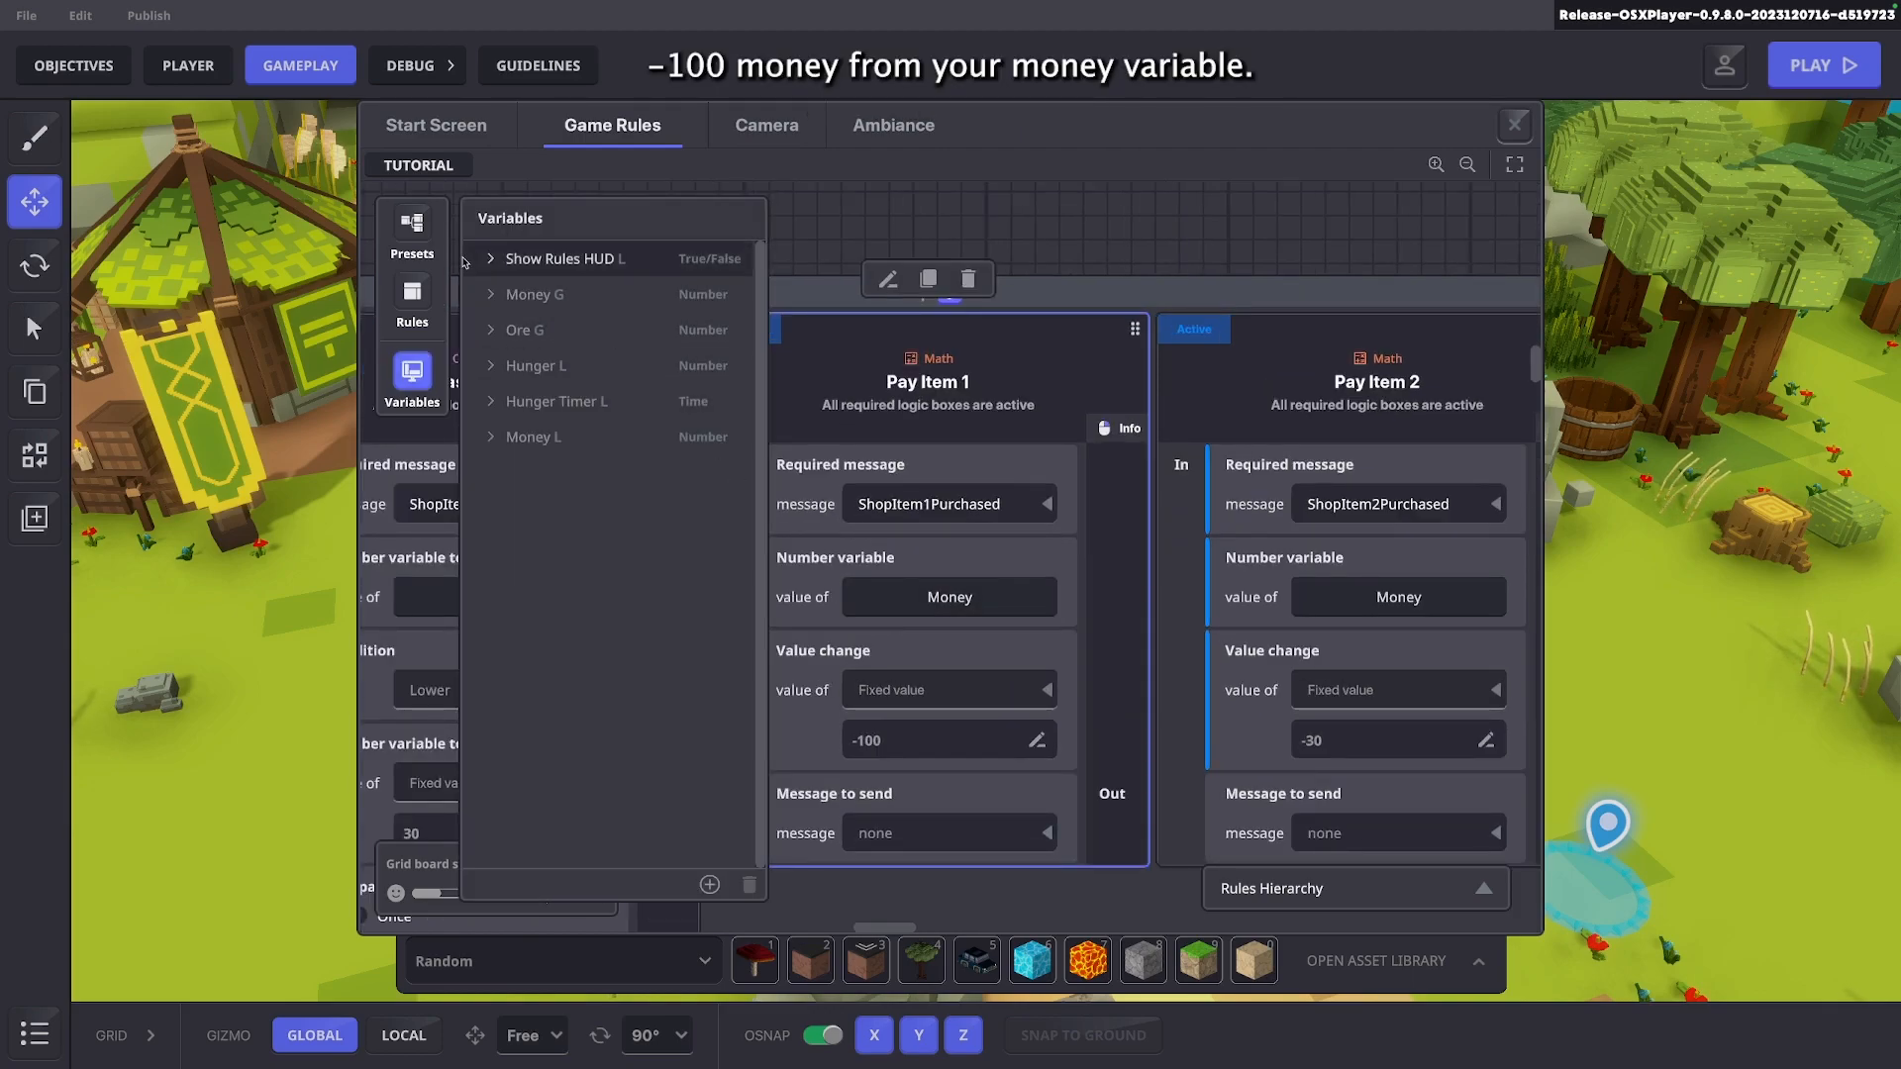
pyautogui.click(412, 374)
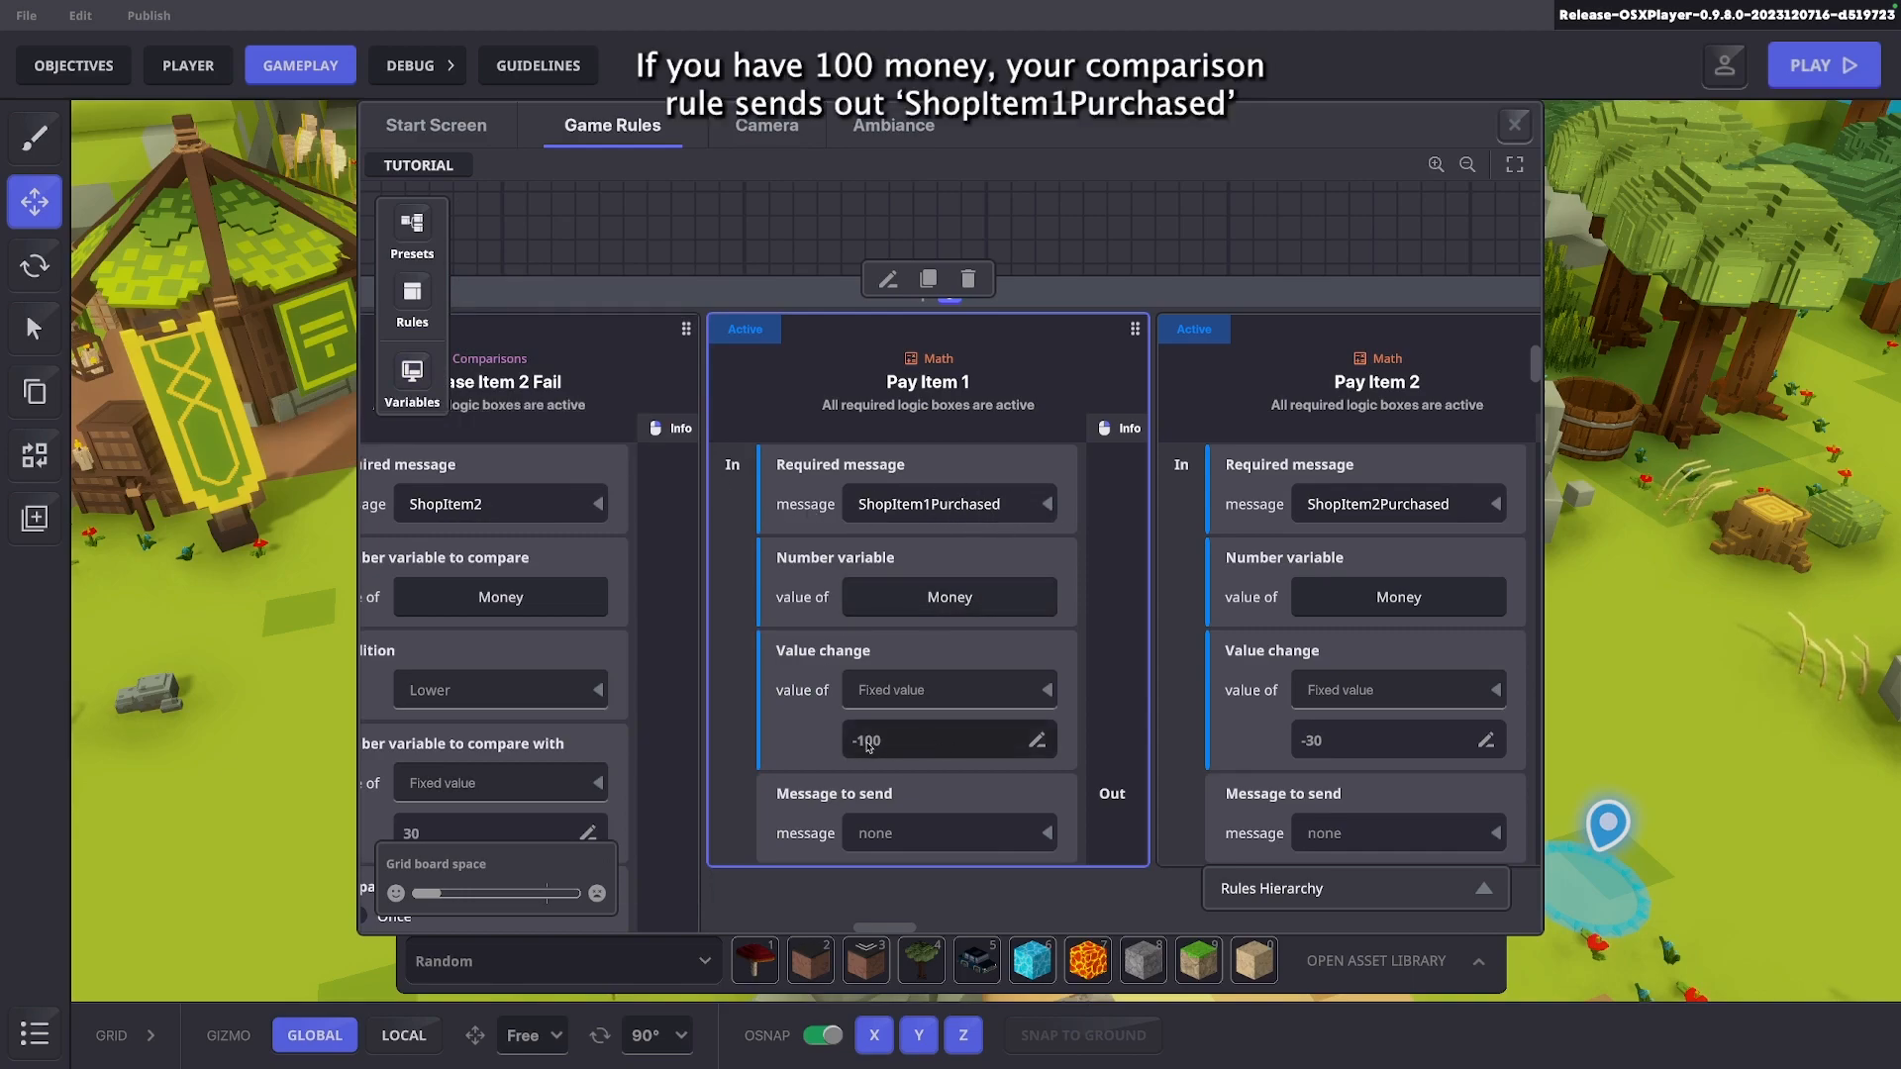
# Set the Pay Item 1 rule's fixed value change to -100
pyautogui.click(885, 749)
pyautogui.write('-1000')
pyautogui.press('BackSpace')
pyautogui.press('BackSpace')
pyautogui.write('0')
pyautogui.press('Return')
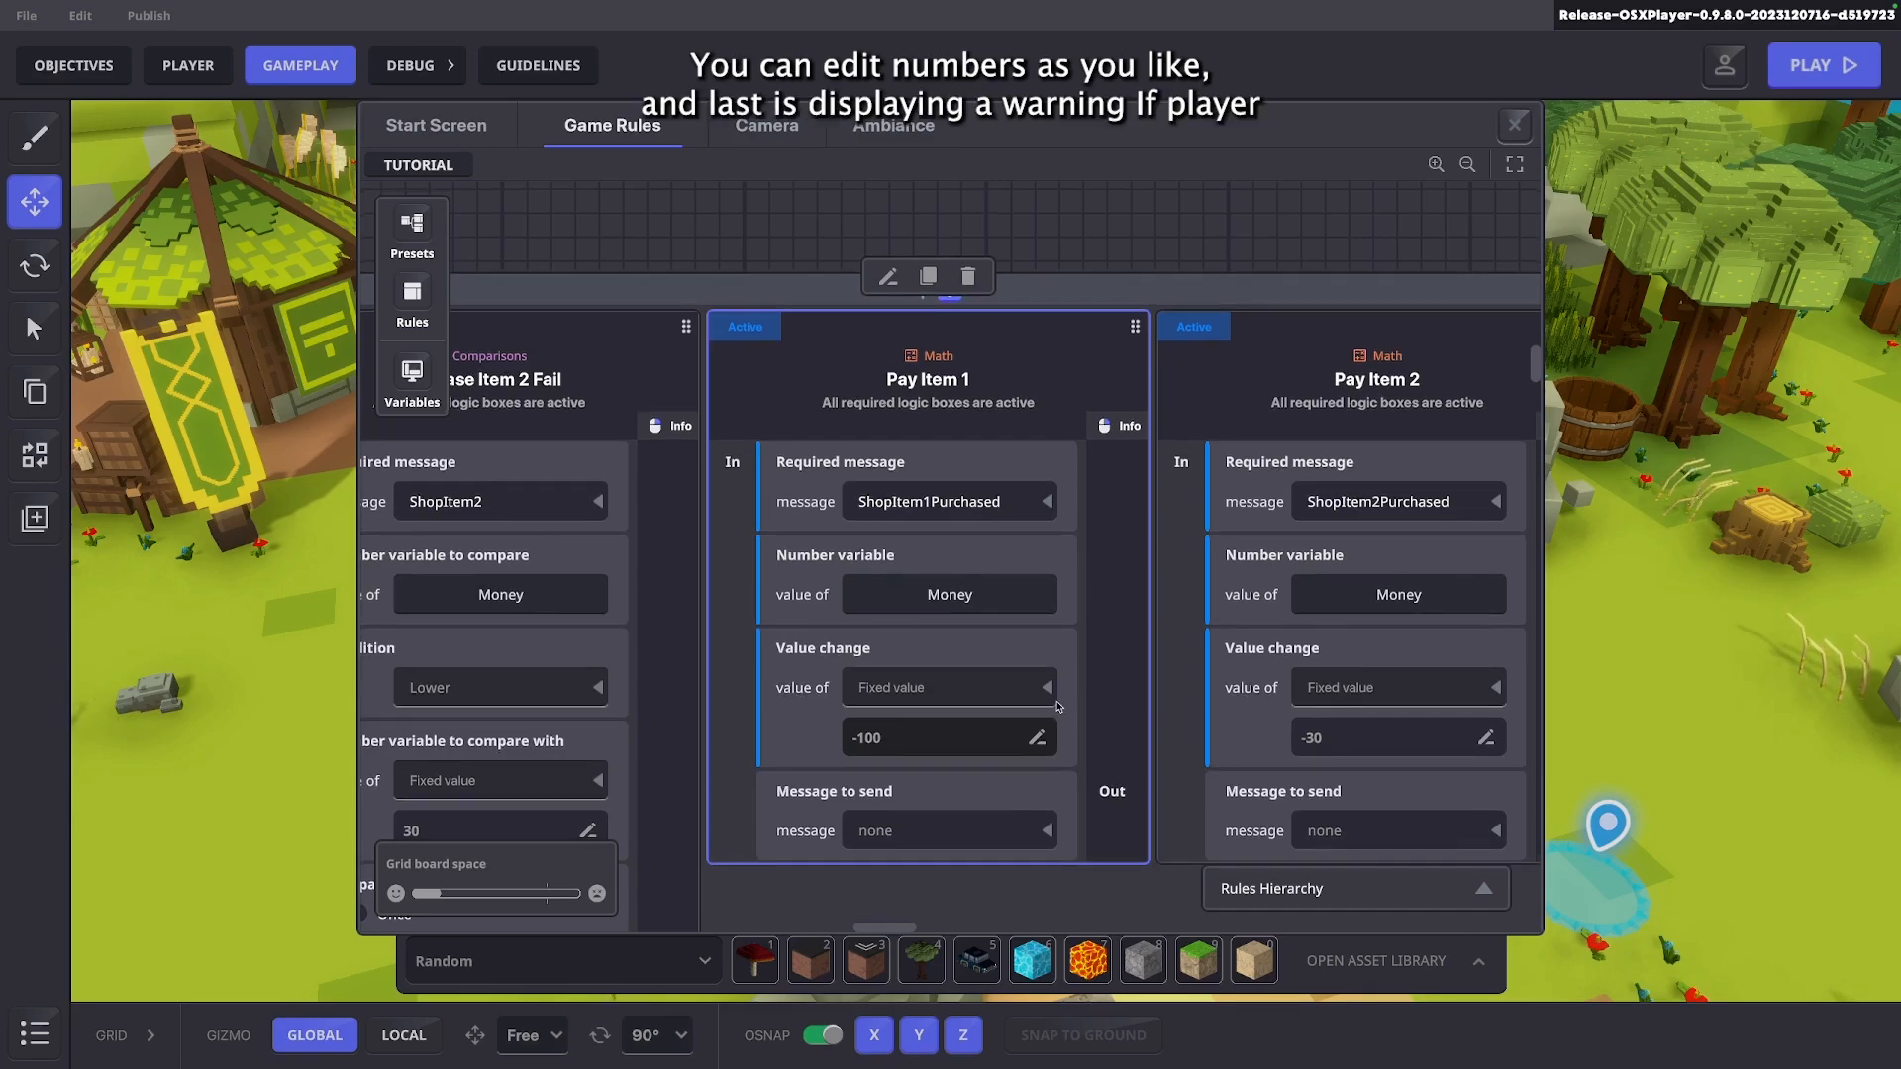
# Examine the required message, title and description of the Popup window rule at the end of the Shop ruleset
pyautogui.scroll(-2, 1045, 683)
pyautogui.scroll(-2, 1031, 667)
pyautogui.moveTo(1365, 660); pyautogui.dragTo(827, 666)
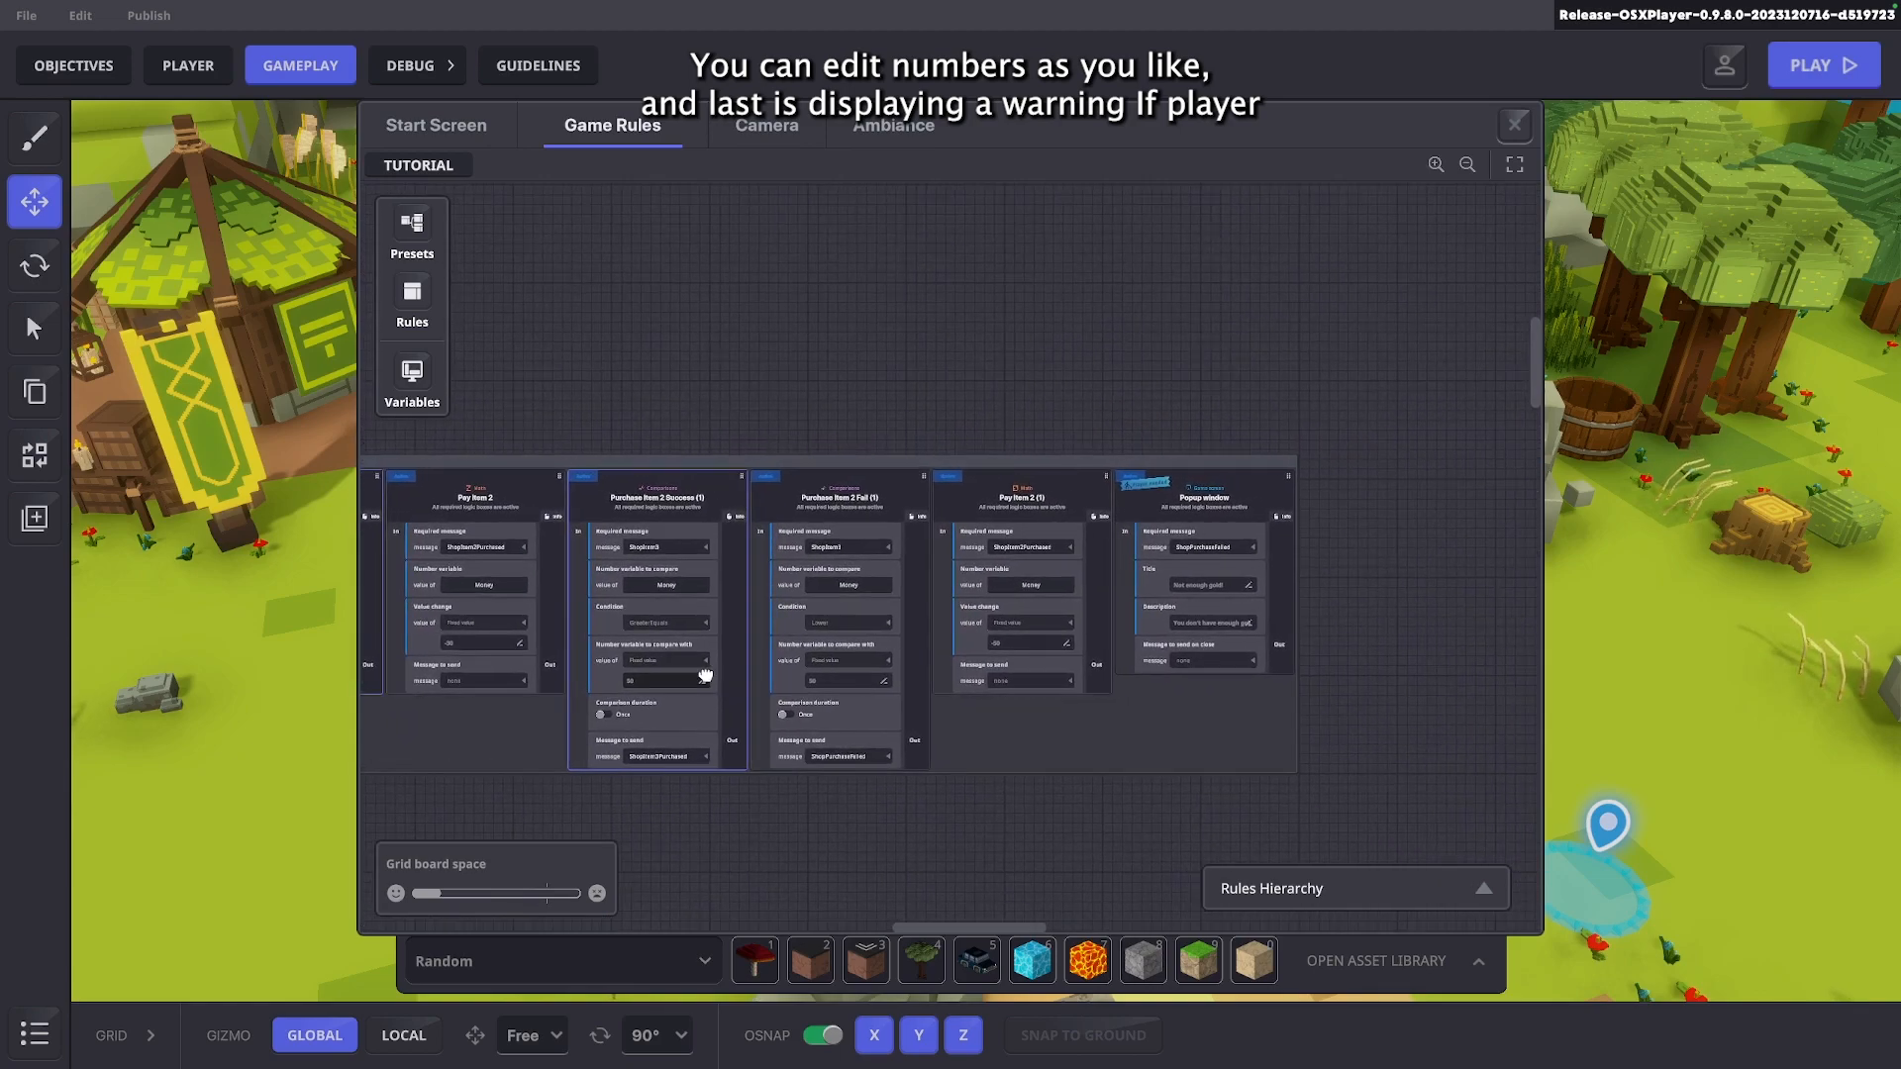
pyautogui.scroll(3, 1051, 584)
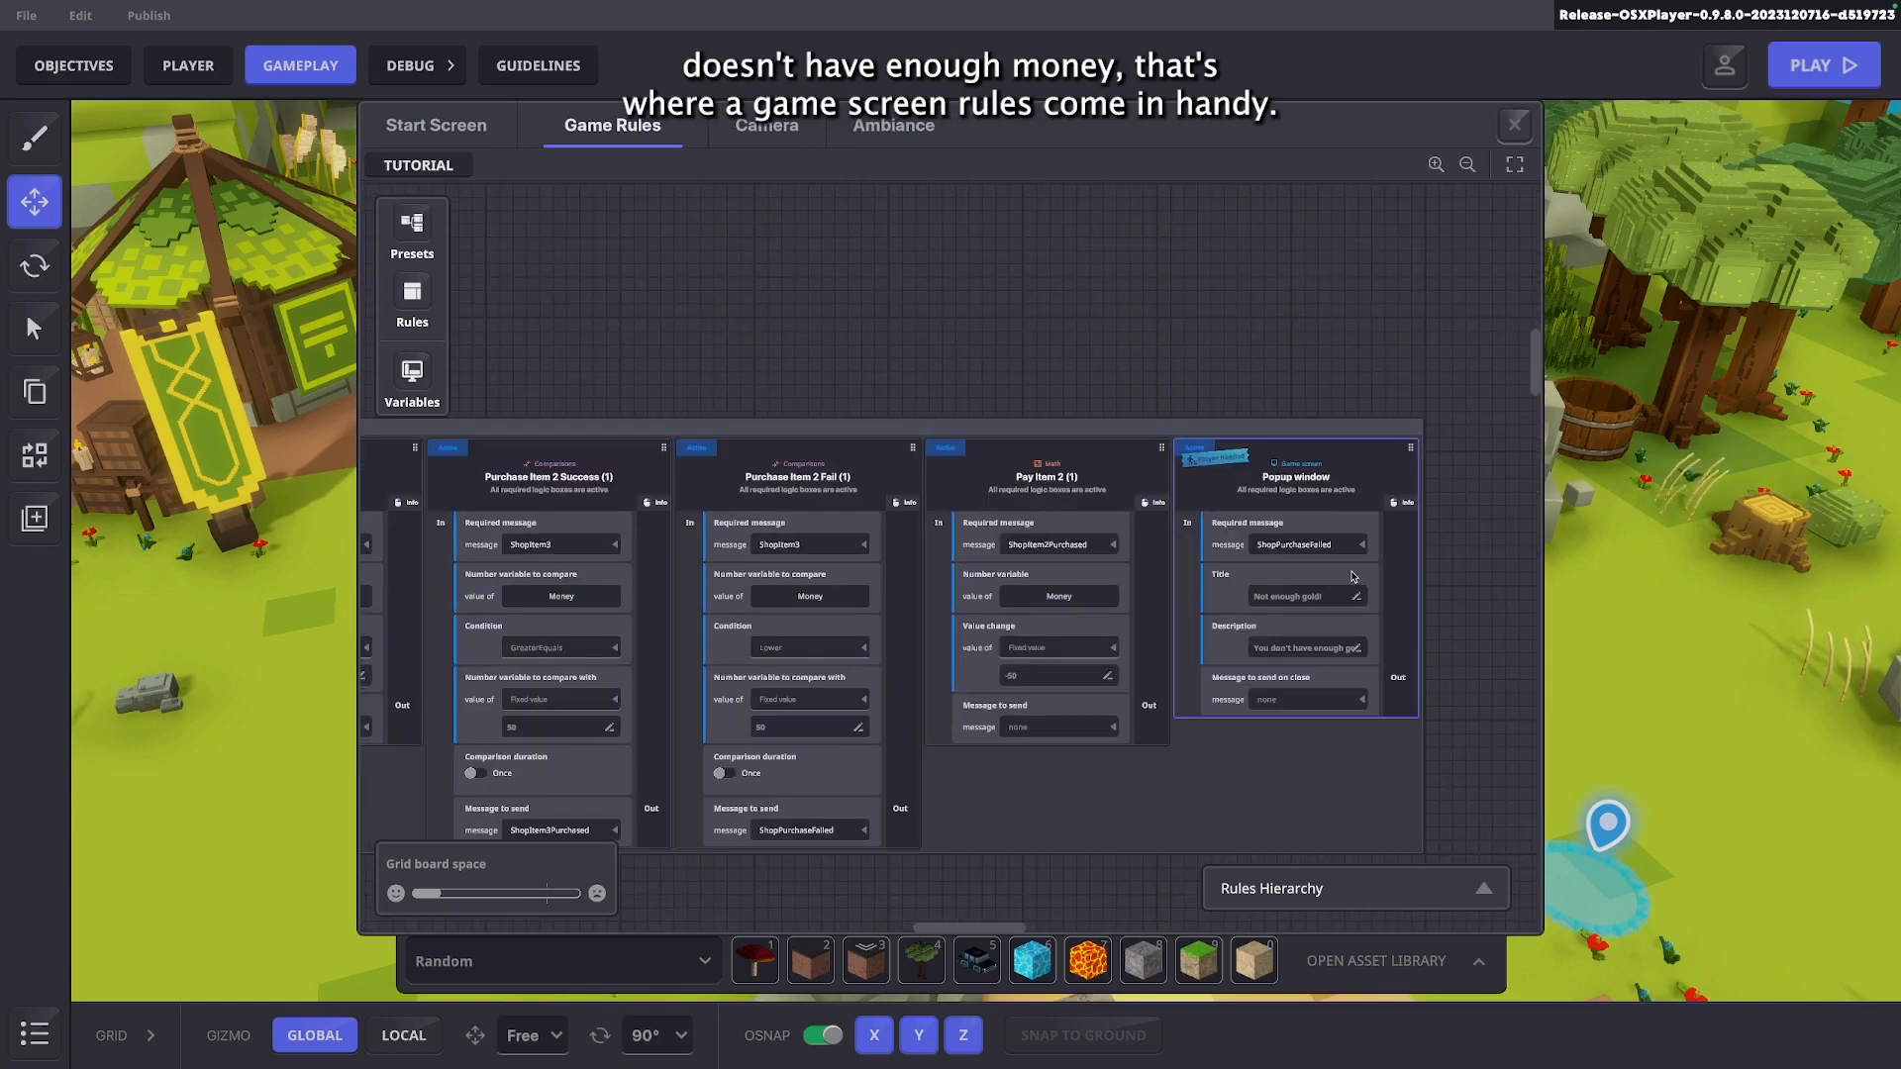
pyautogui.scroll(4, 1032, 569)
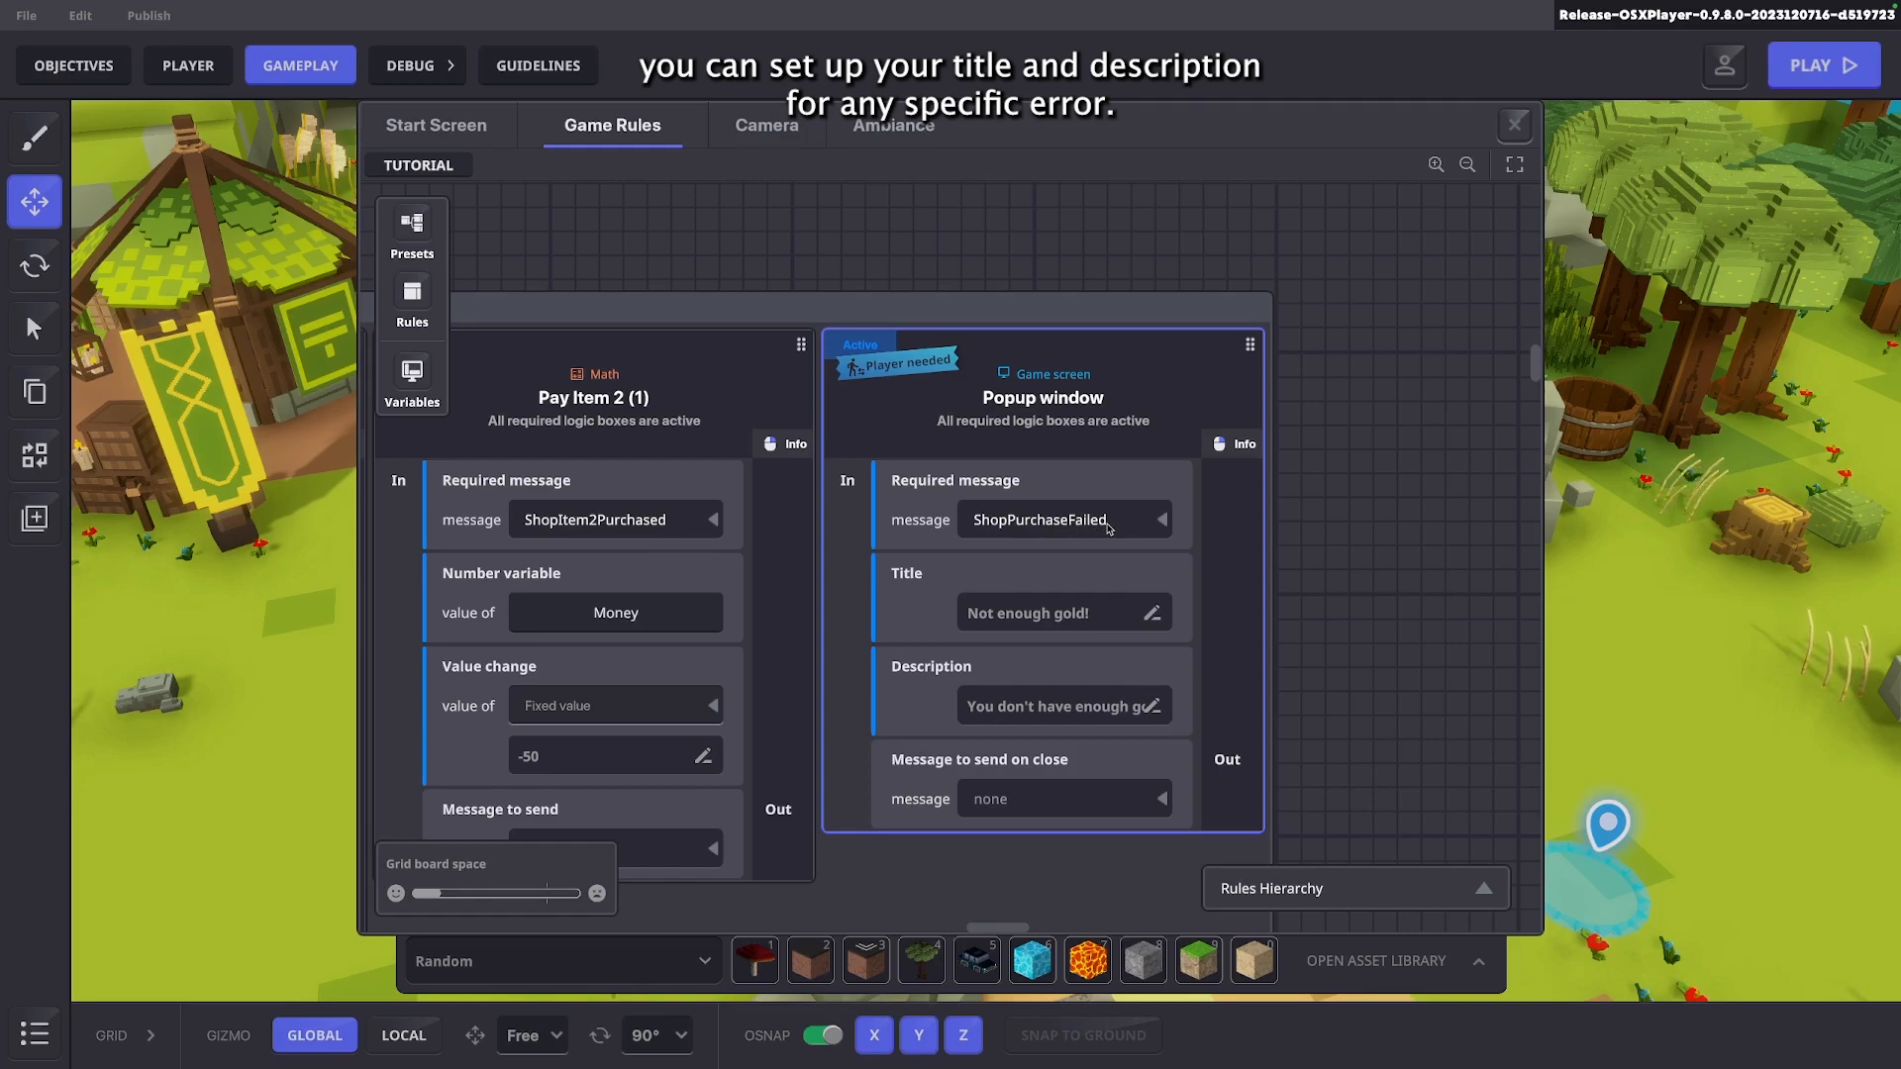
pyautogui.click(1181, 498)
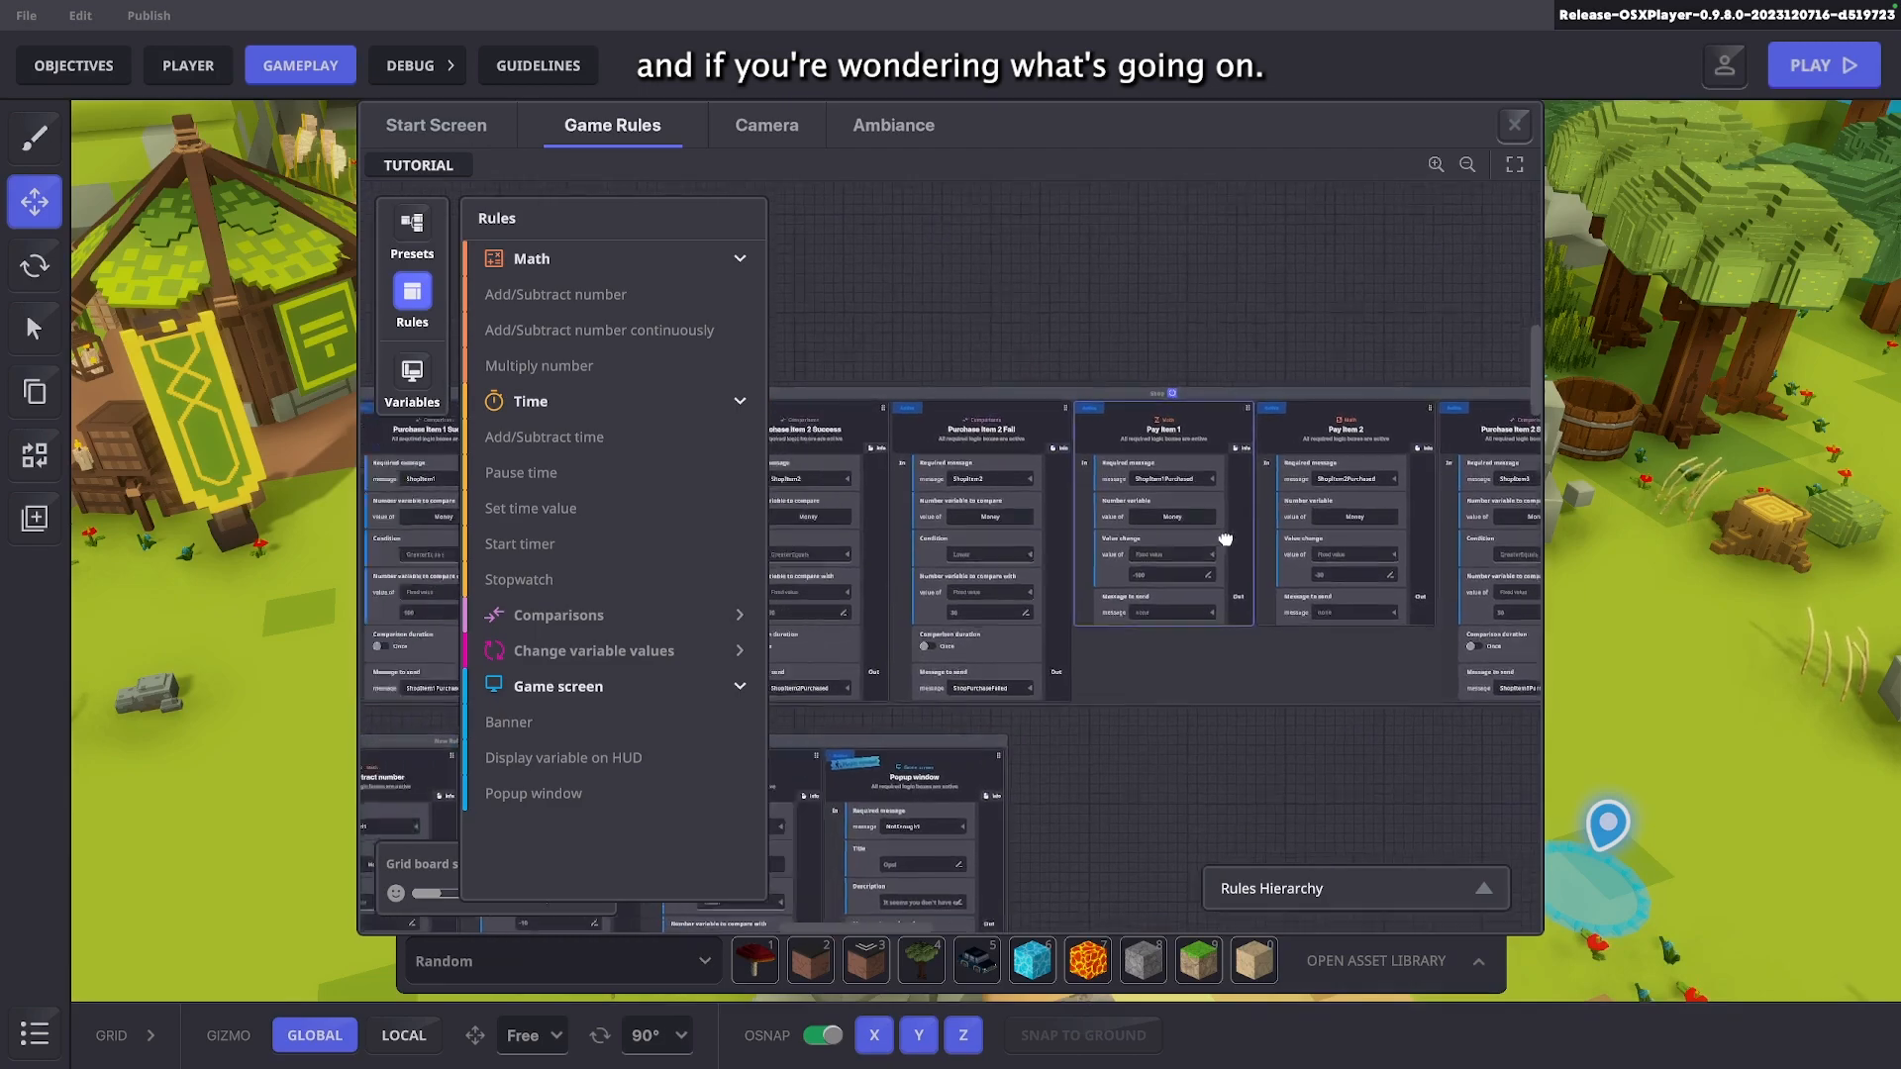
# Trace the ShopPurchaseFailed message from the purchase fail rules to the Popup window rule, and find that rule type under Game screen
pyautogui.scroll(2, 904, 601)
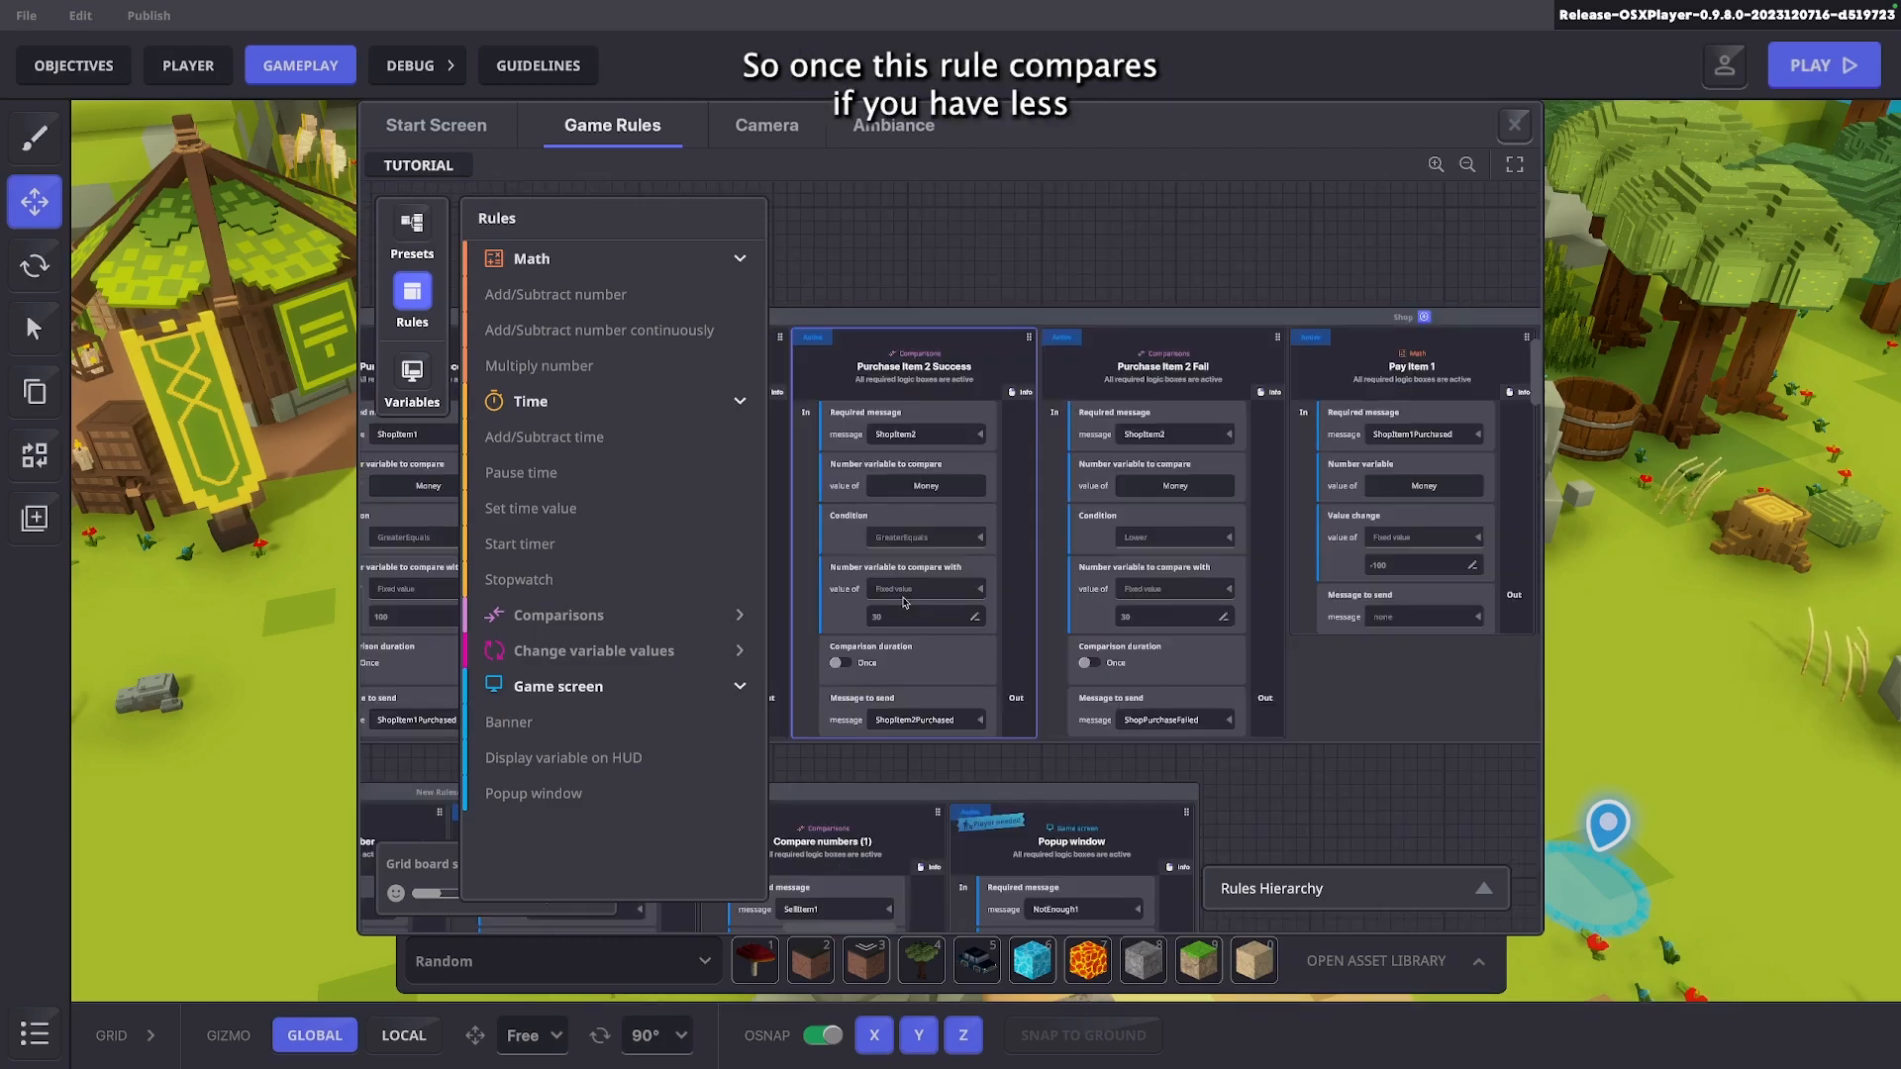
pyautogui.scroll(3, 1096, 619)
pyautogui.scroll(-2, 1051, 613)
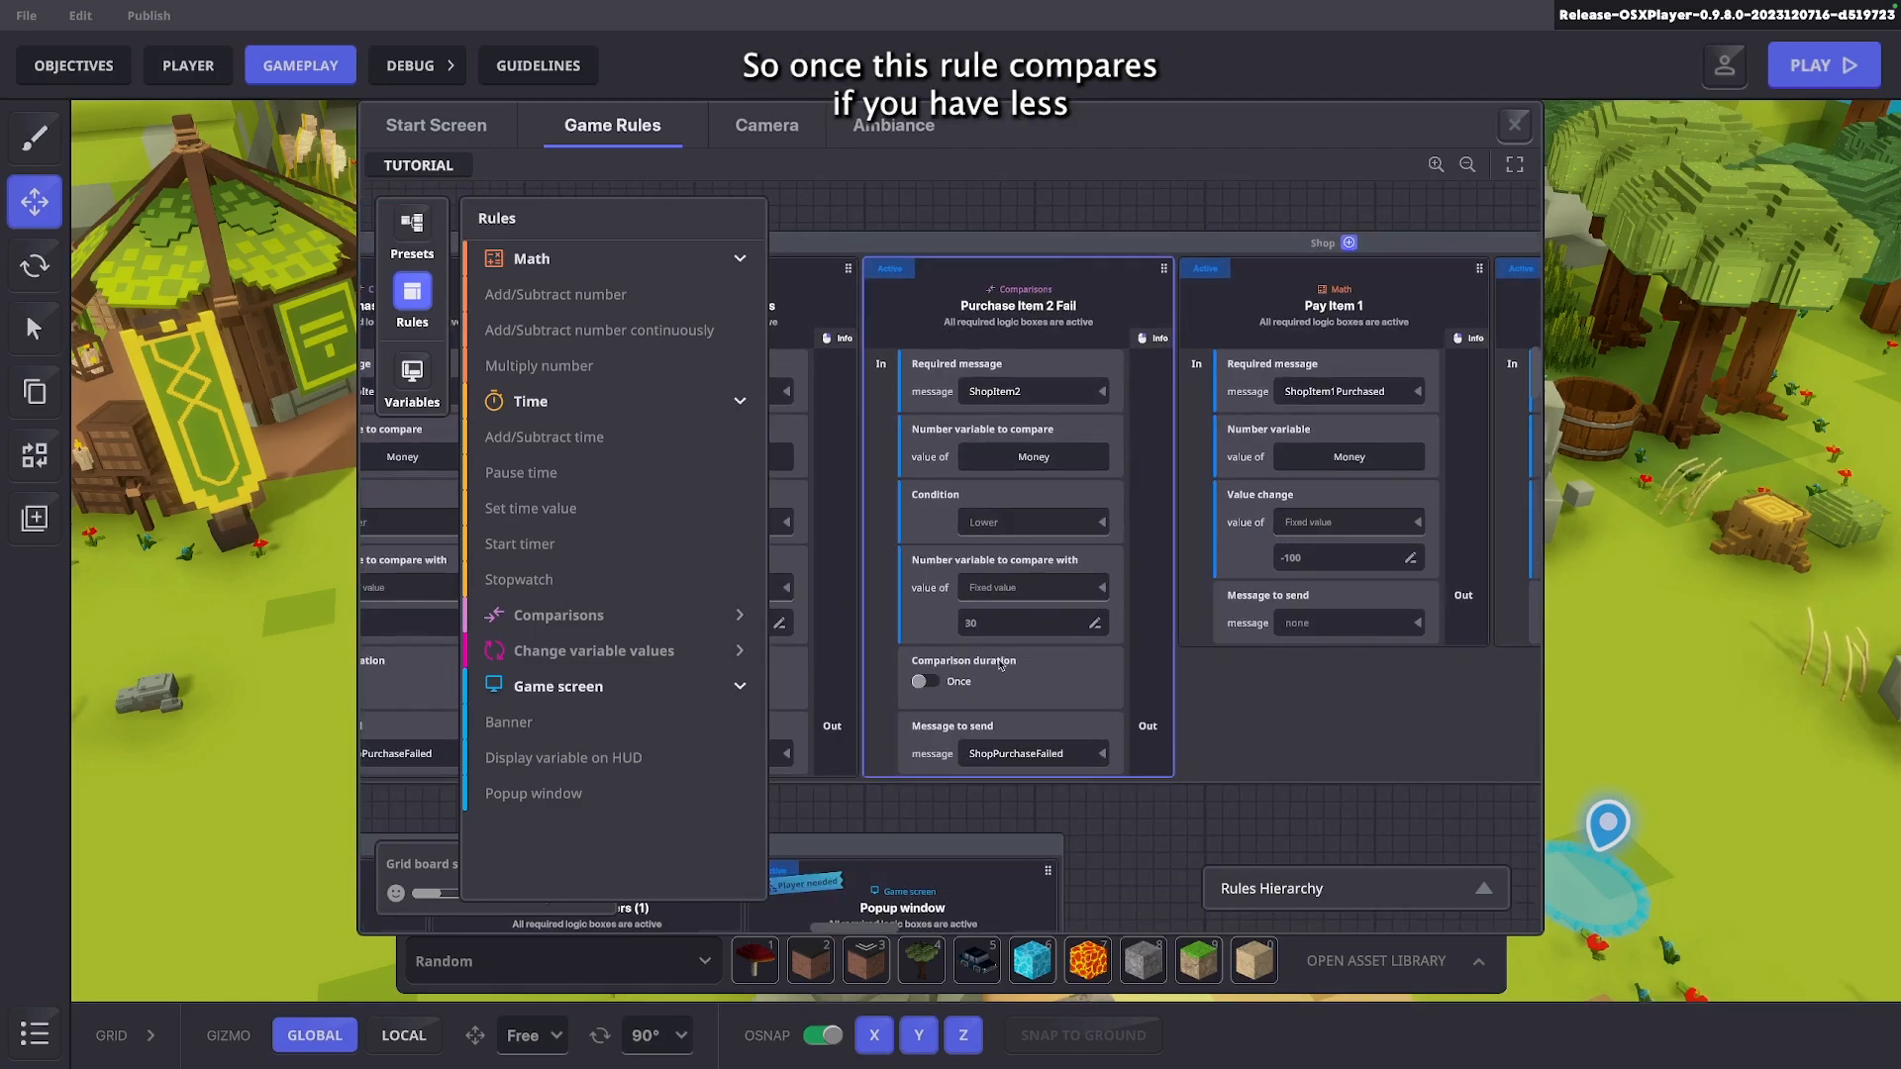
pyautogui.moveTo(938, 463); pyautogui.dragTo(1604, 434)
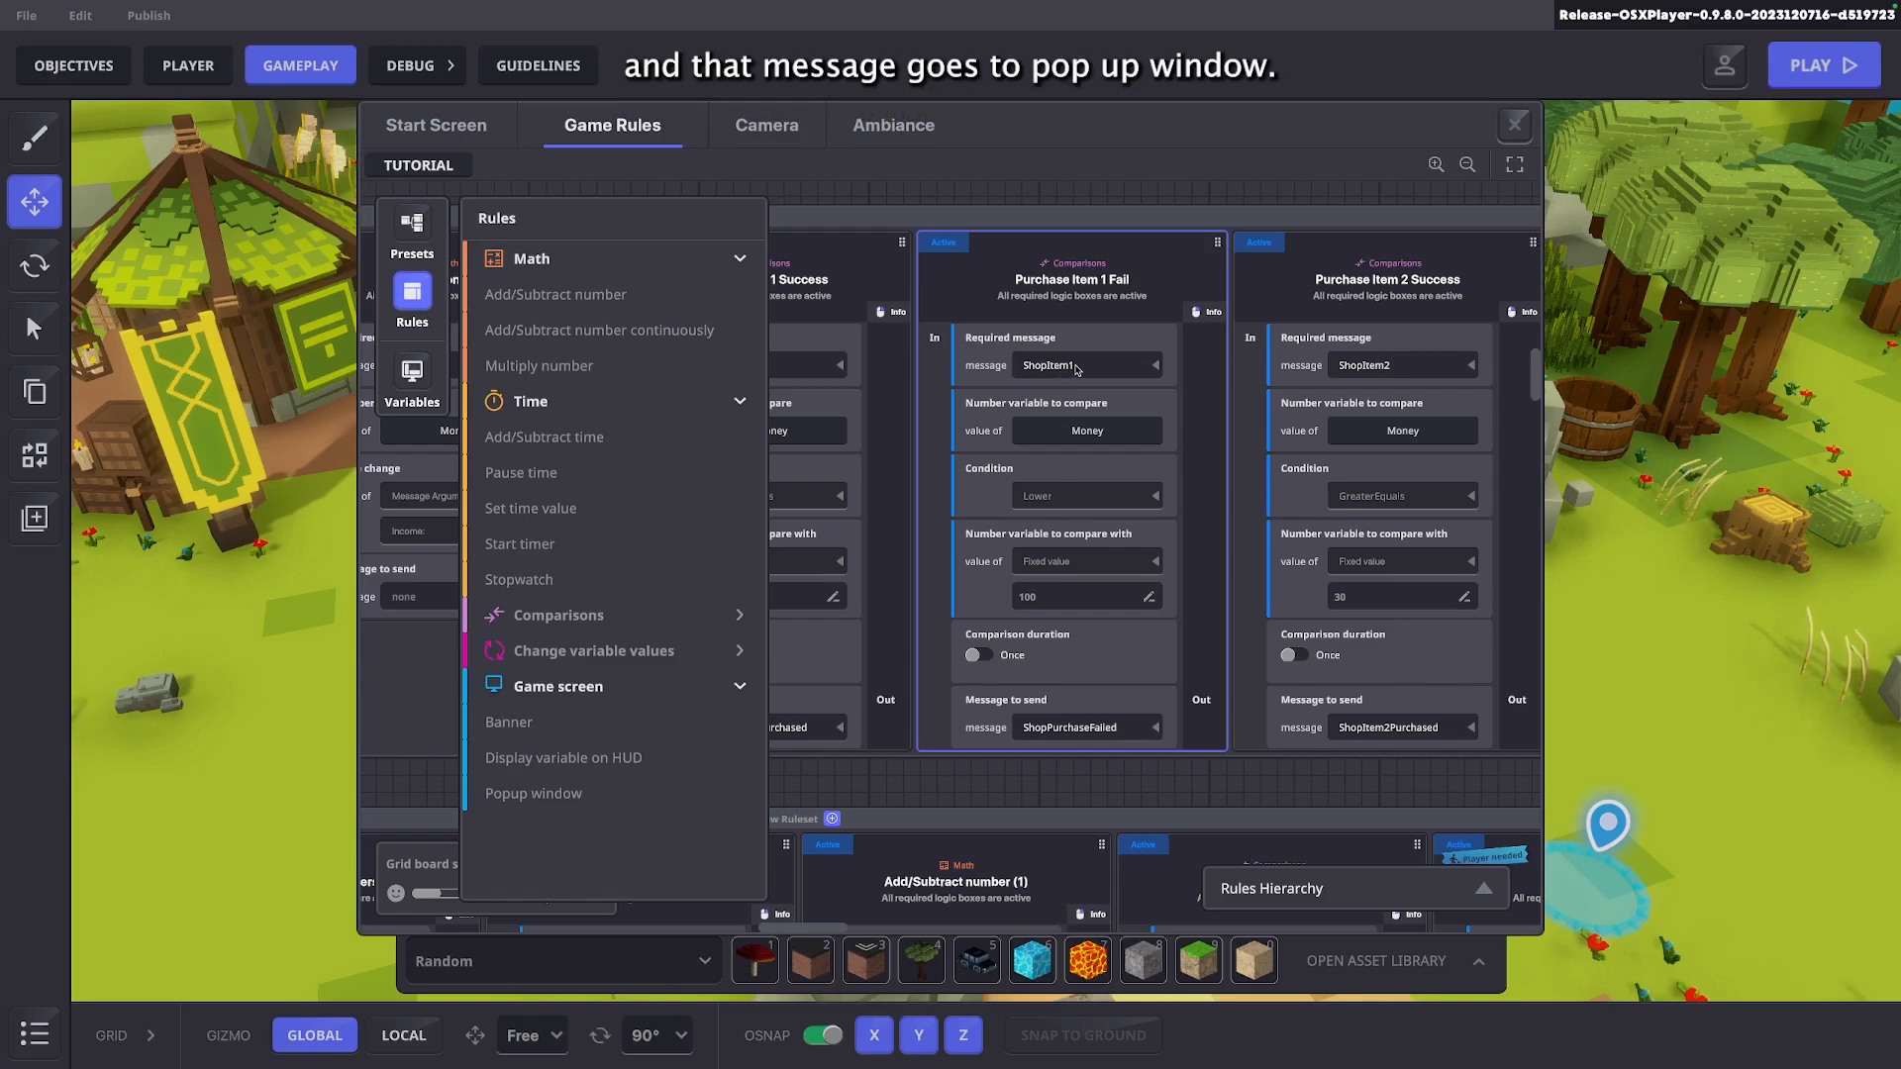
pyautogui.moveTo(1396, 424); pyautogui.dragTo(819, 429)
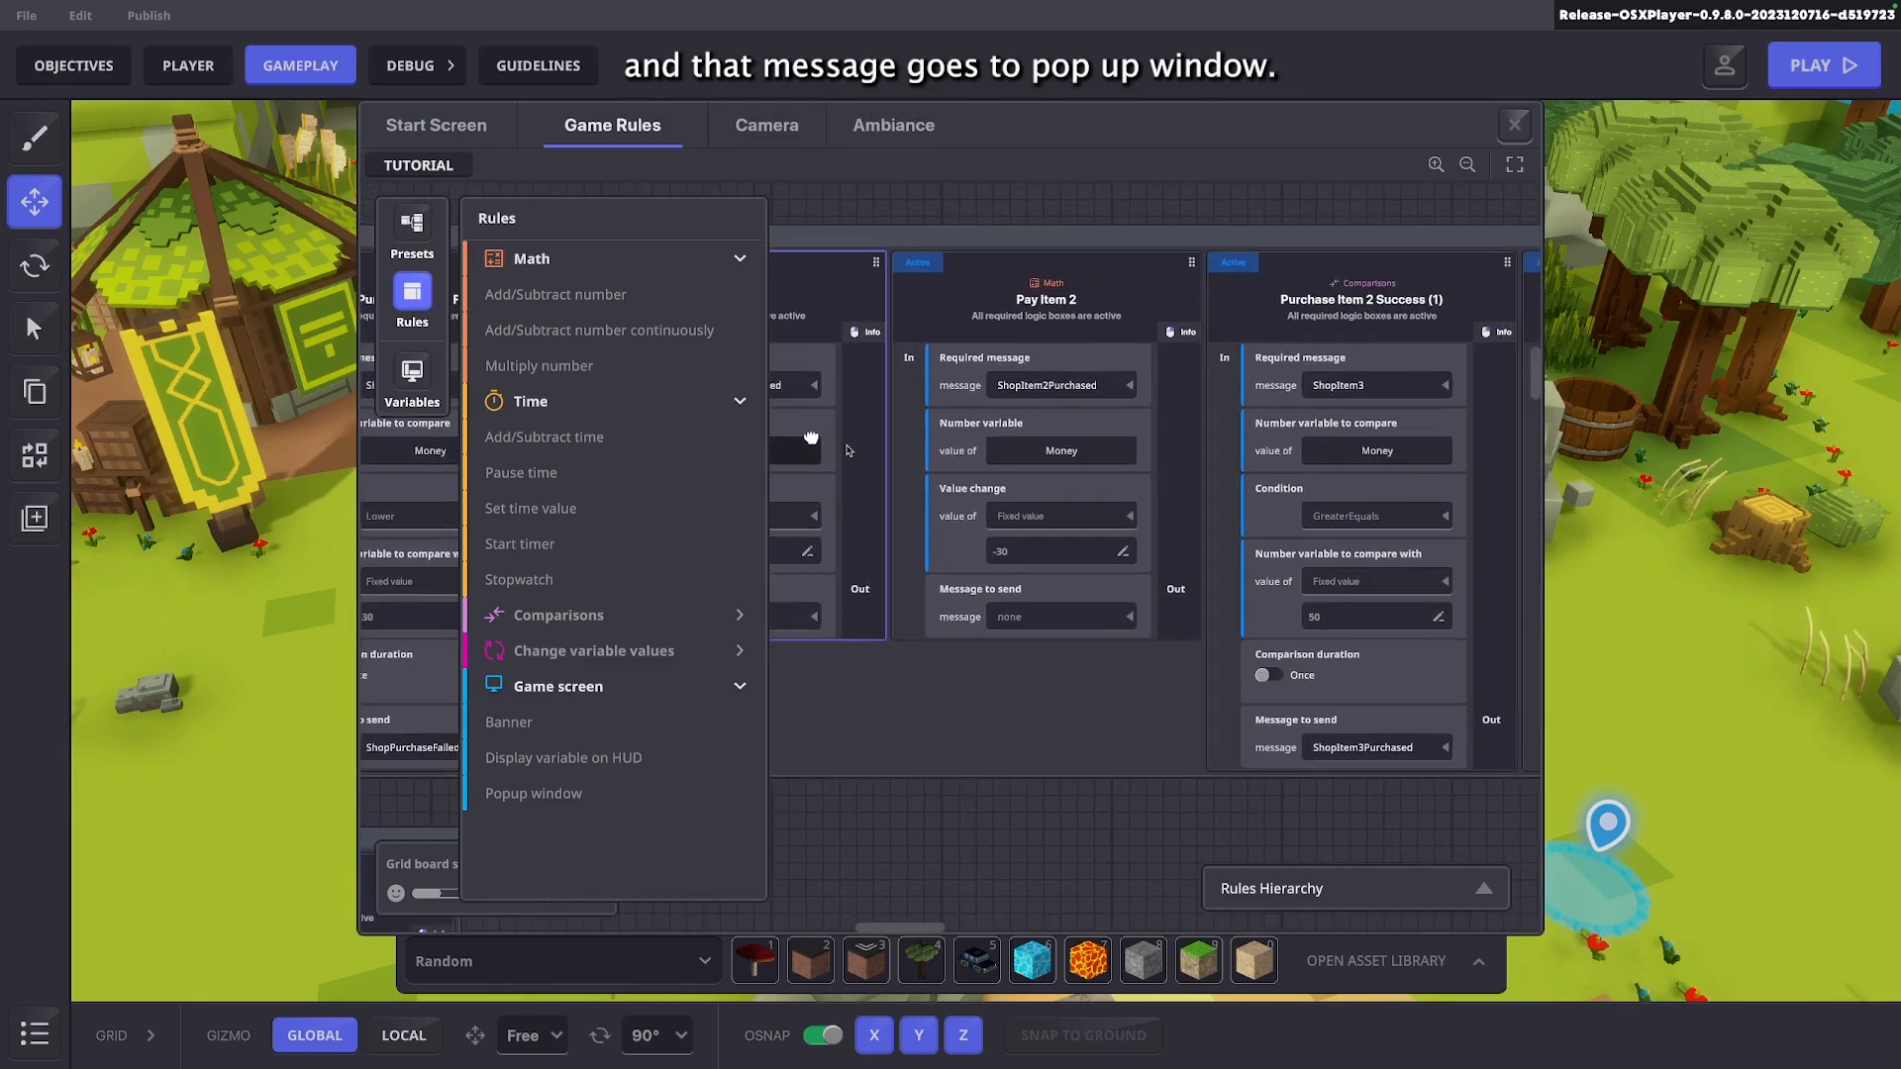
pyautogui.moveTo(1162, 417); pyautogui.dragTo(529, 459)
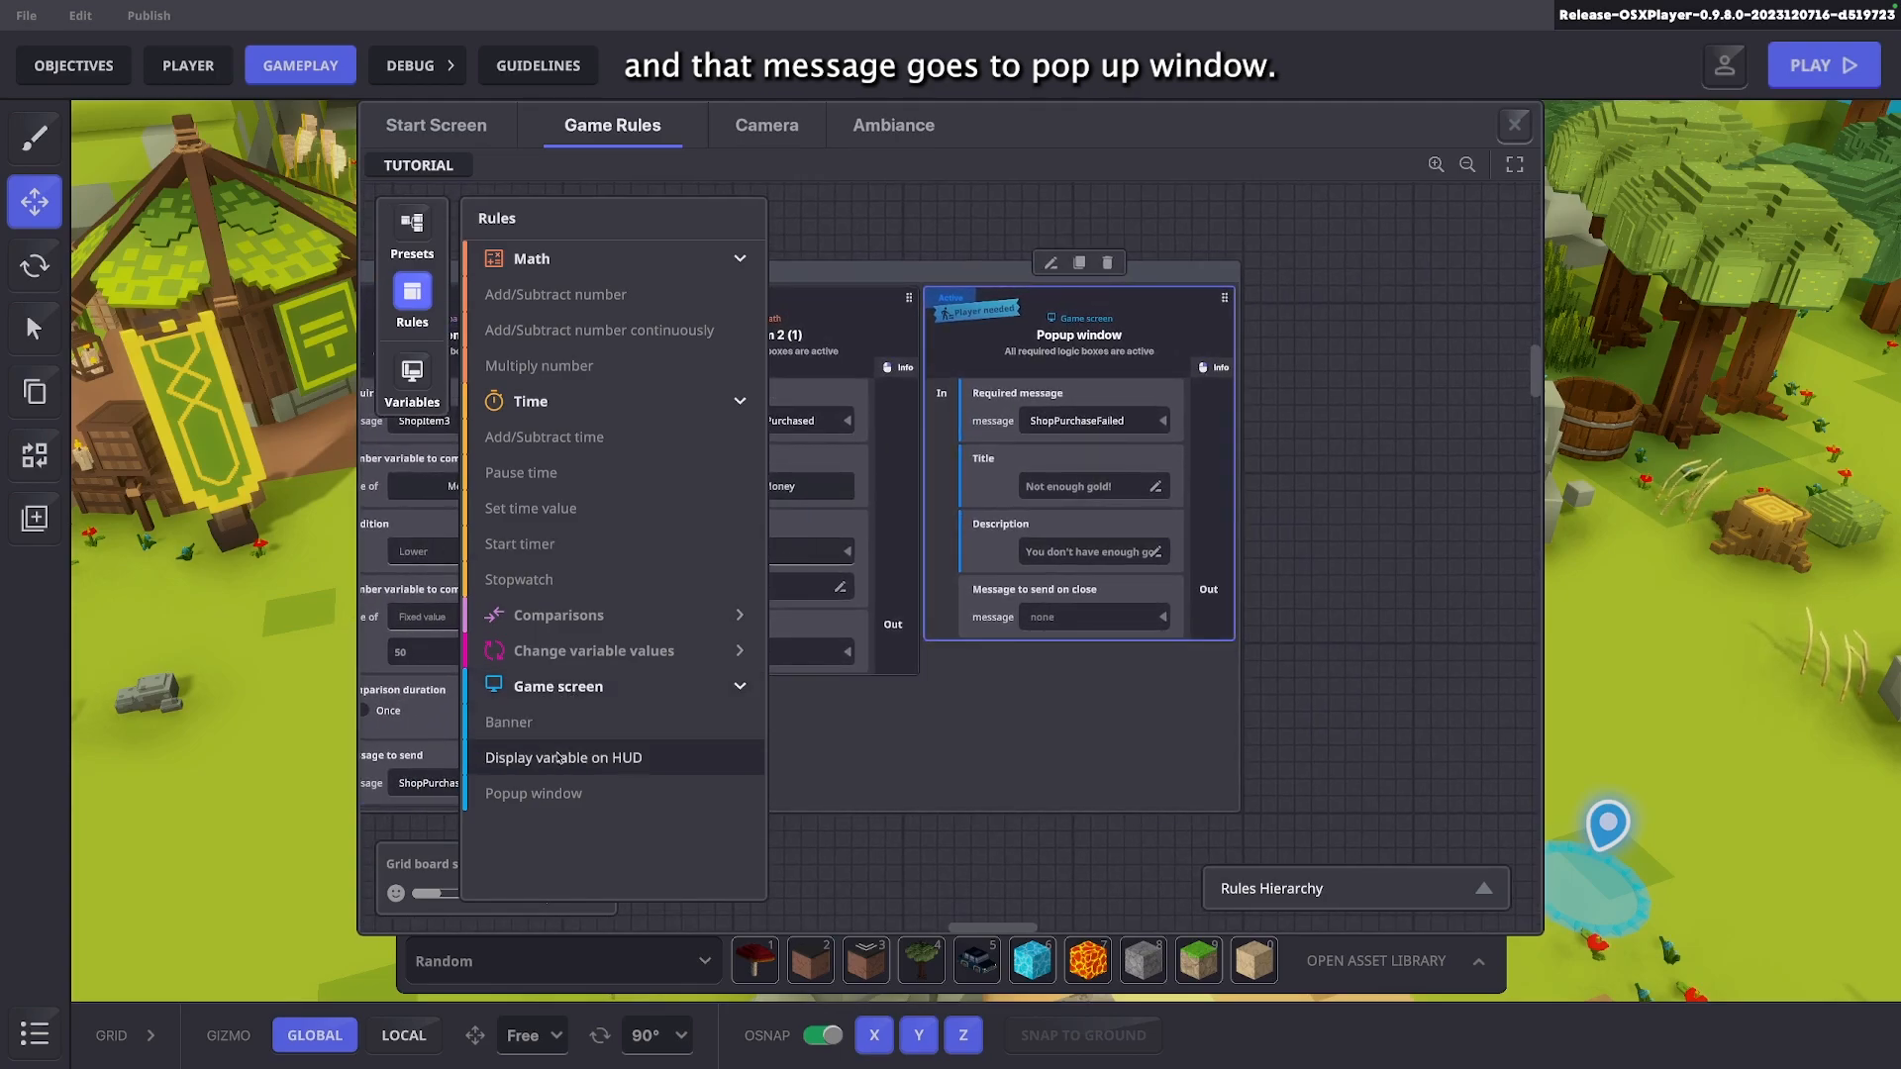
pyautogui.click(533, 793)
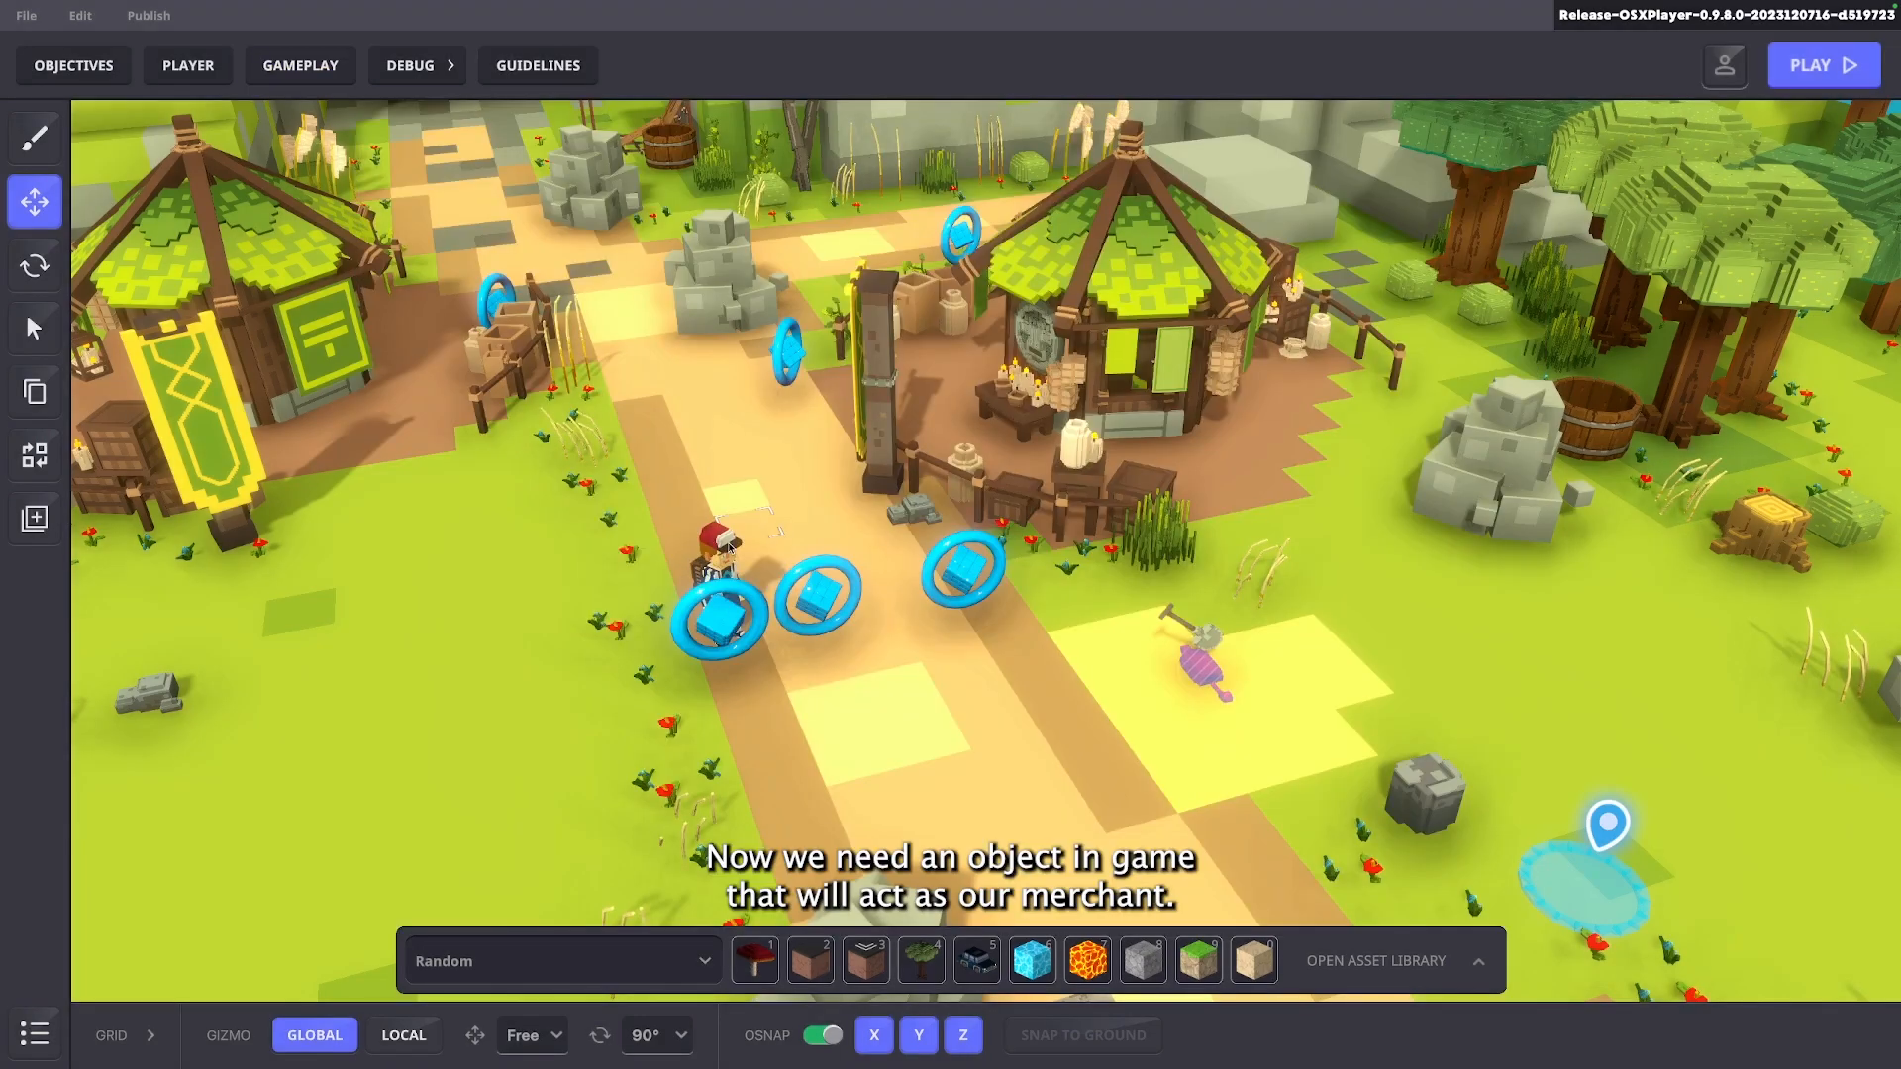
# Change the merchant's third Asker answer to "Shield - 50 gold"
pyautogui.click(729, 546)
pyautogui.scroll(-10, 1712, 494)
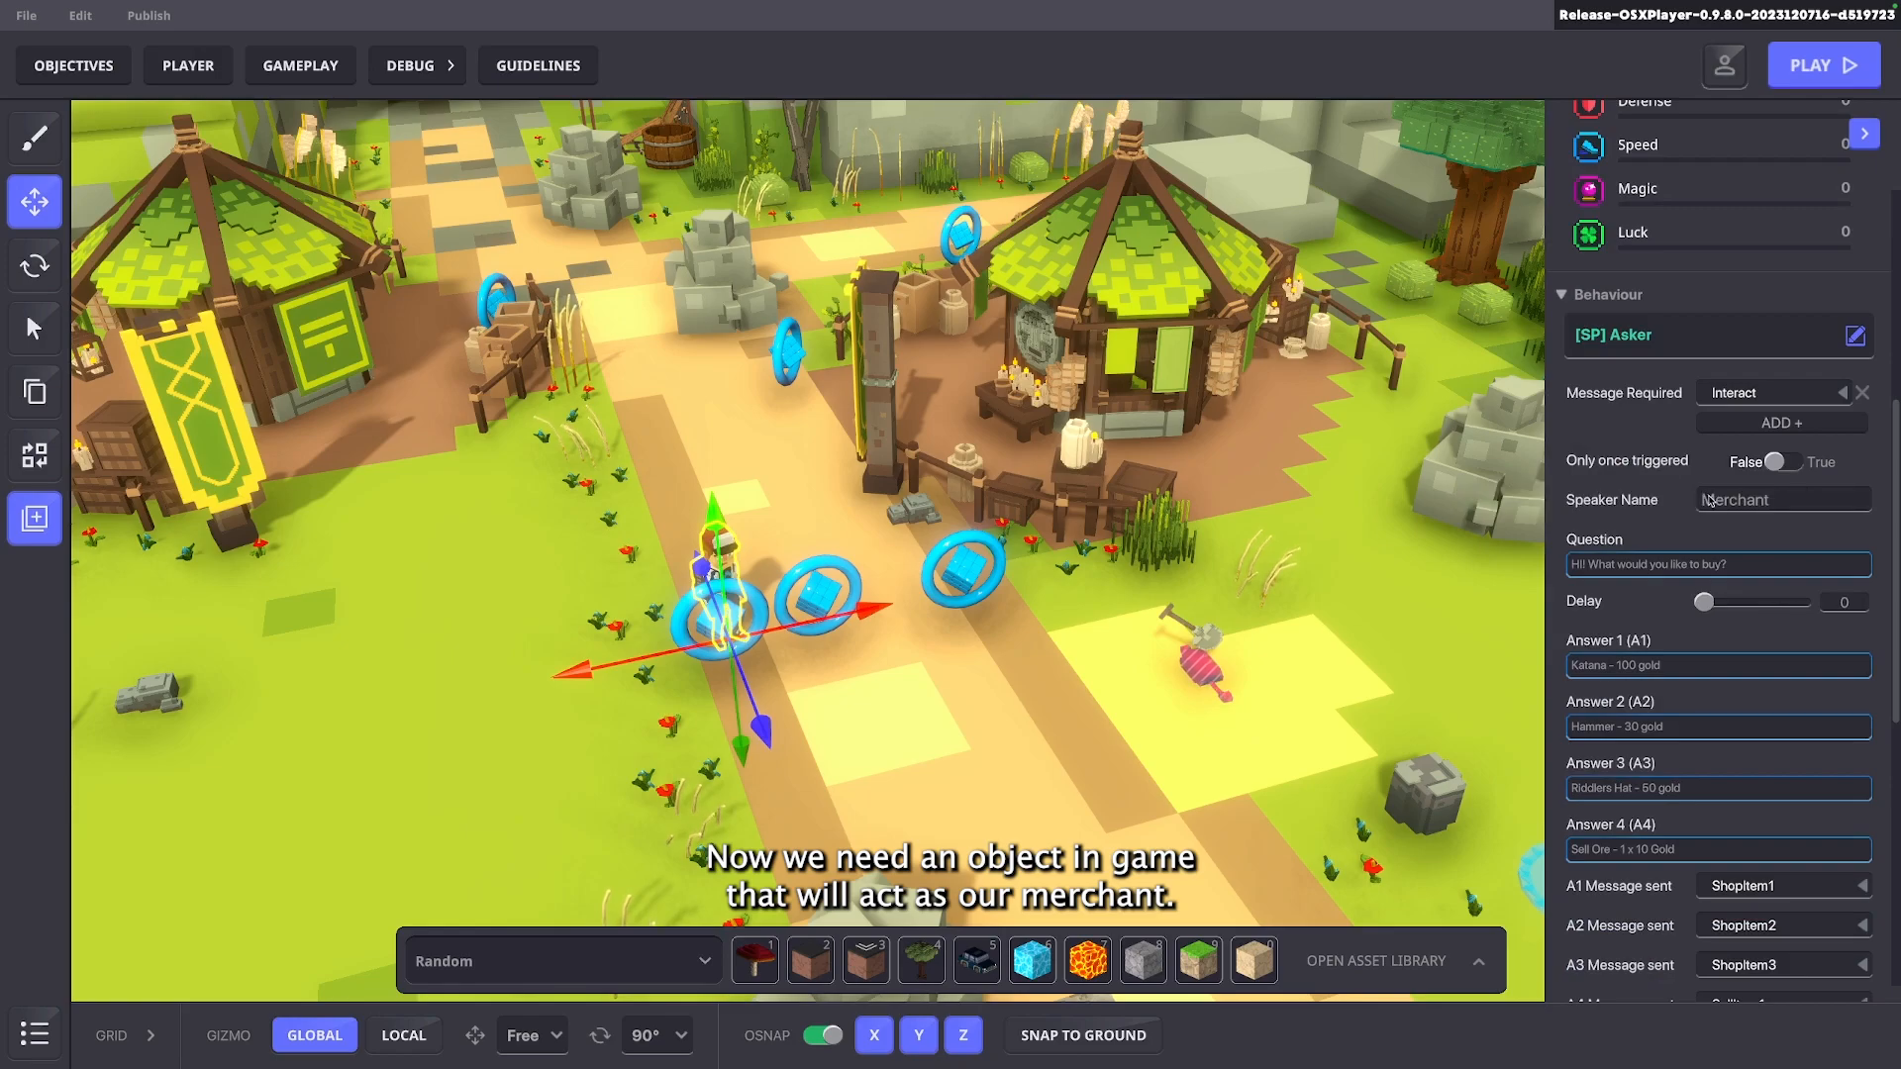
pyautogui.scroll(-1, 1711, 494)
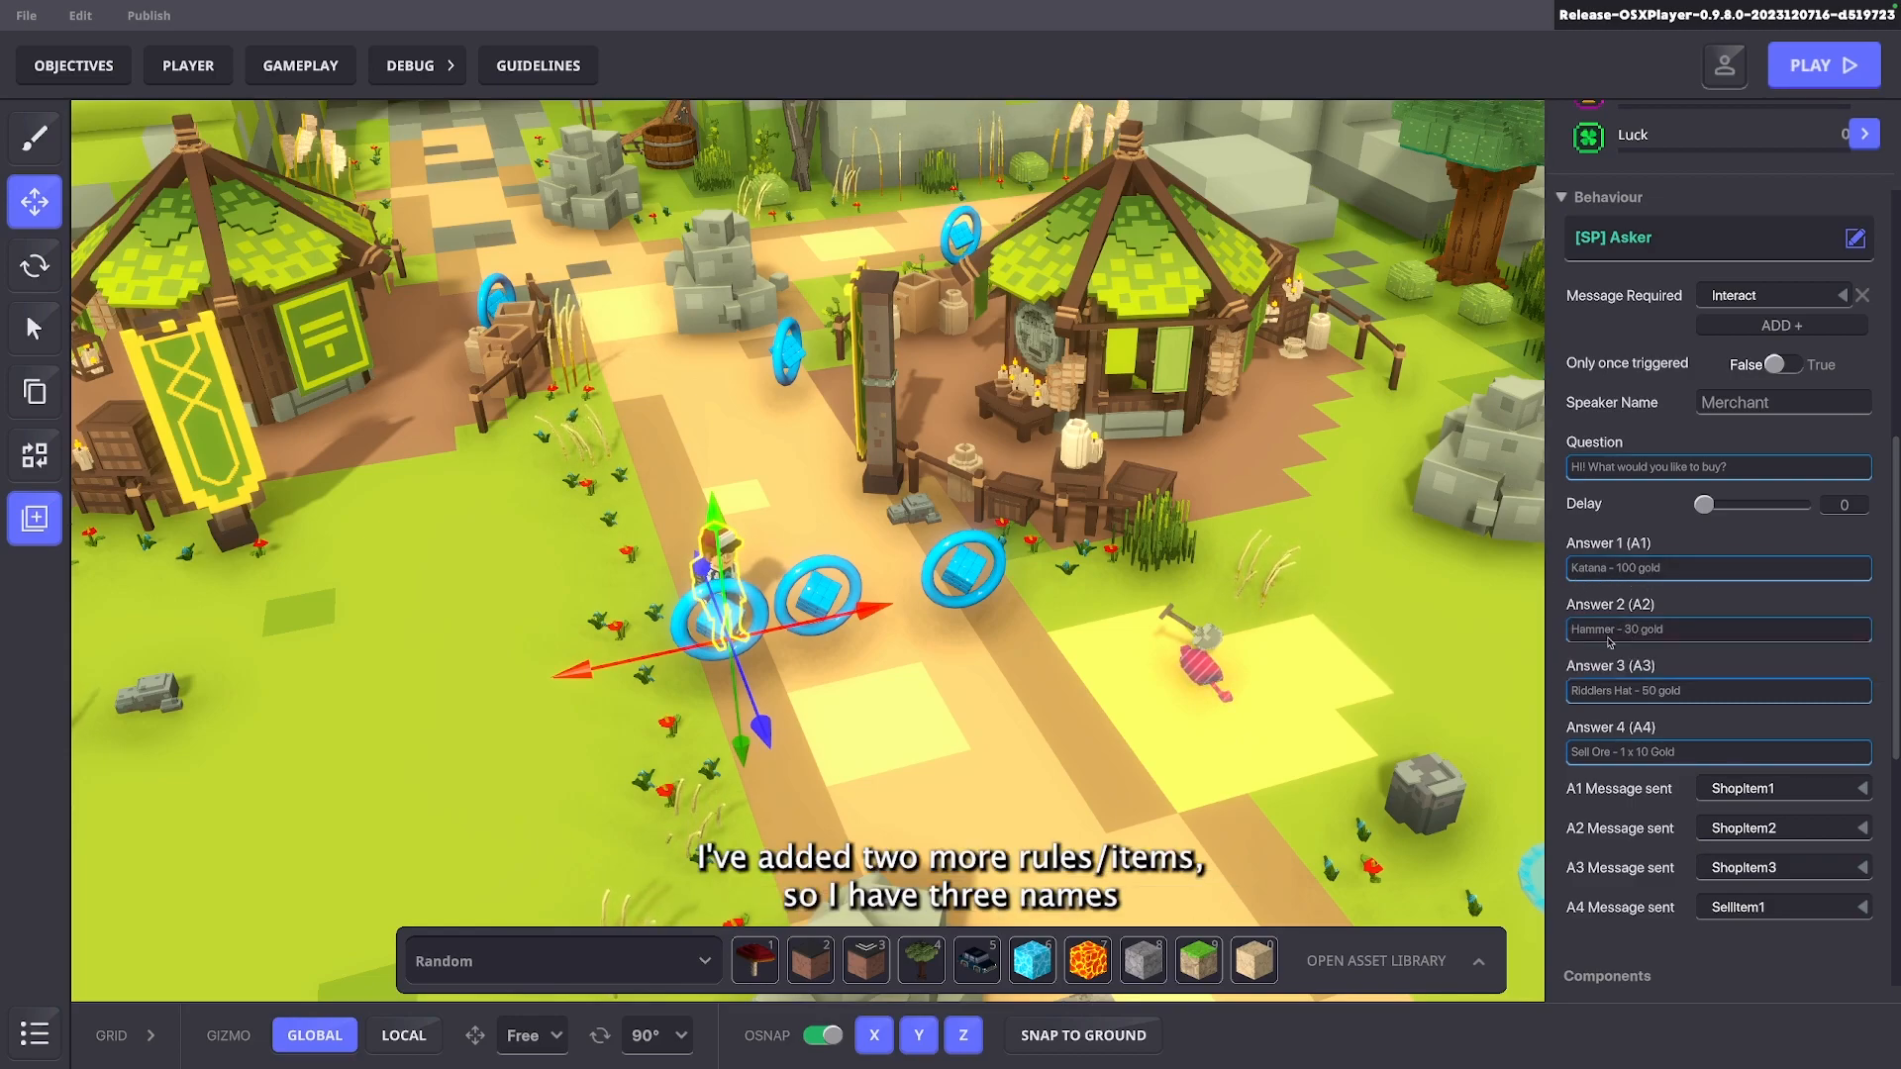
pyautogui.click(1630, 693)
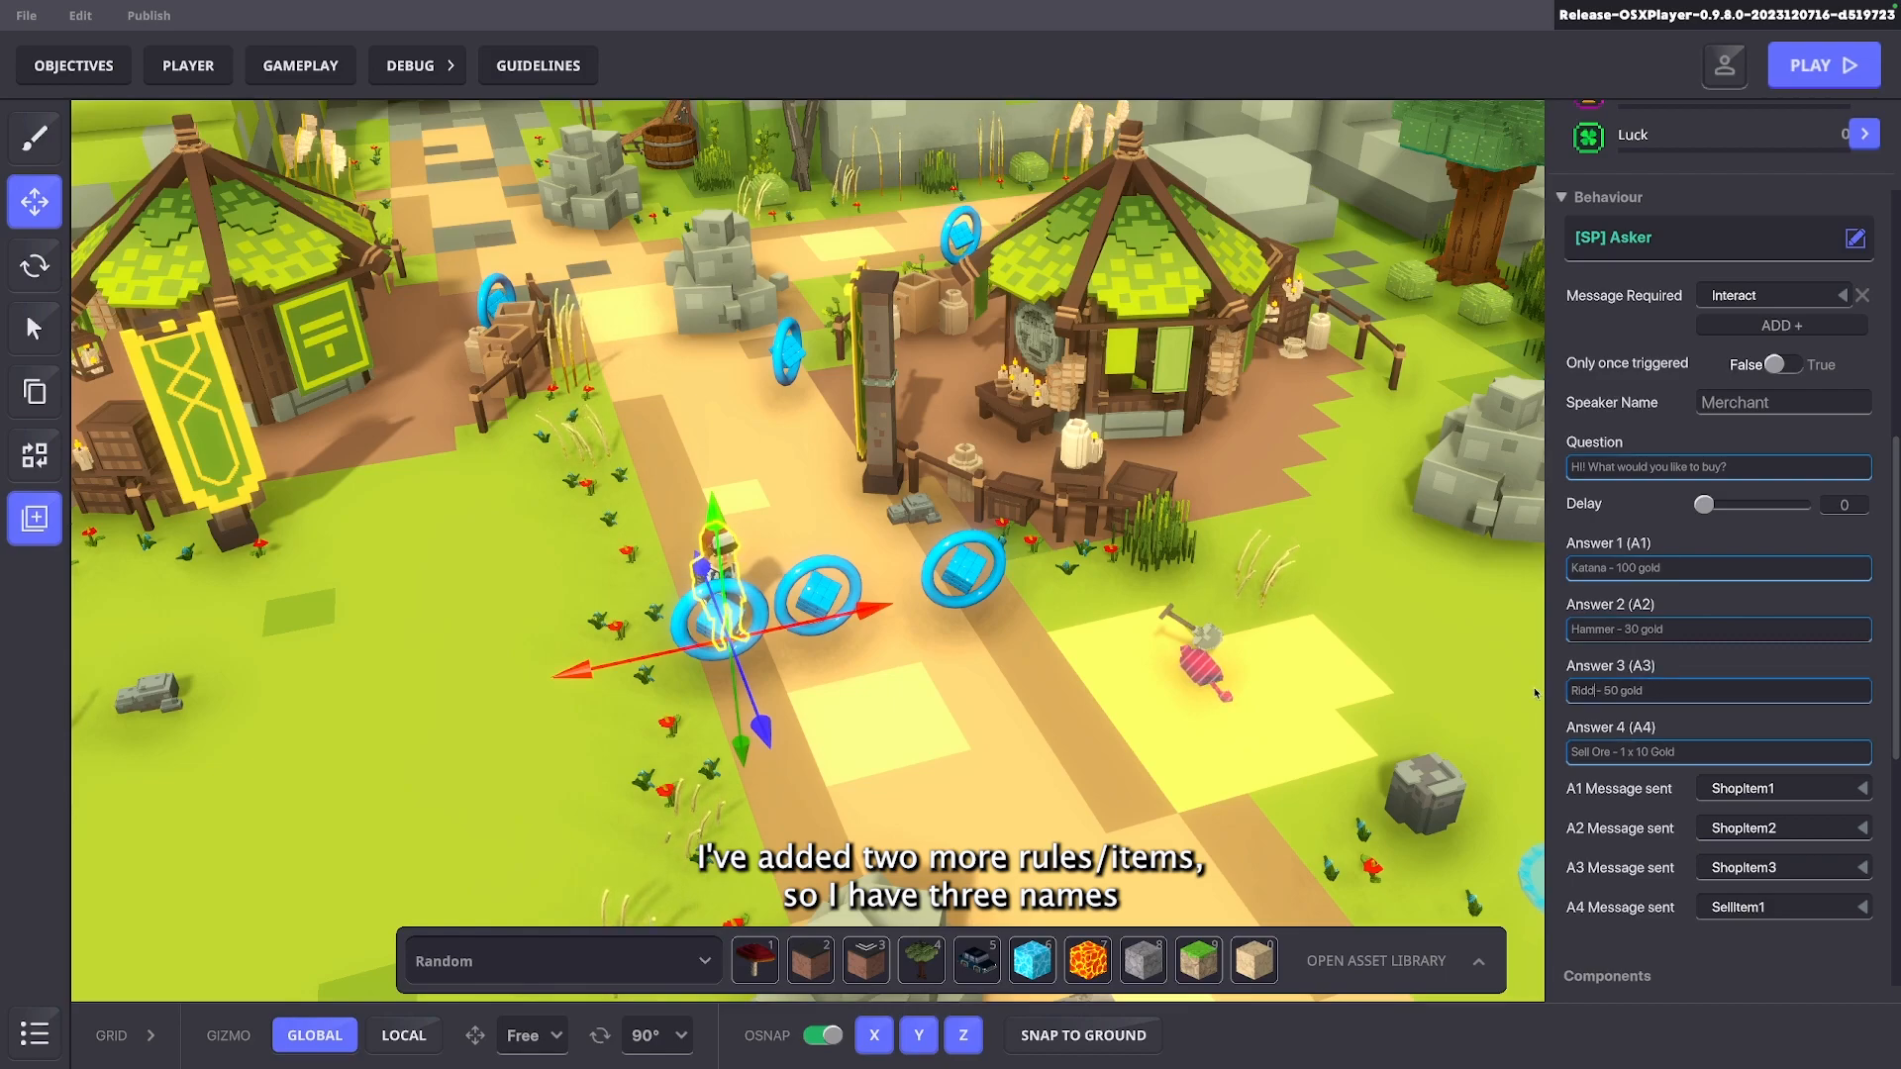
pyautogui.write('Shiel')
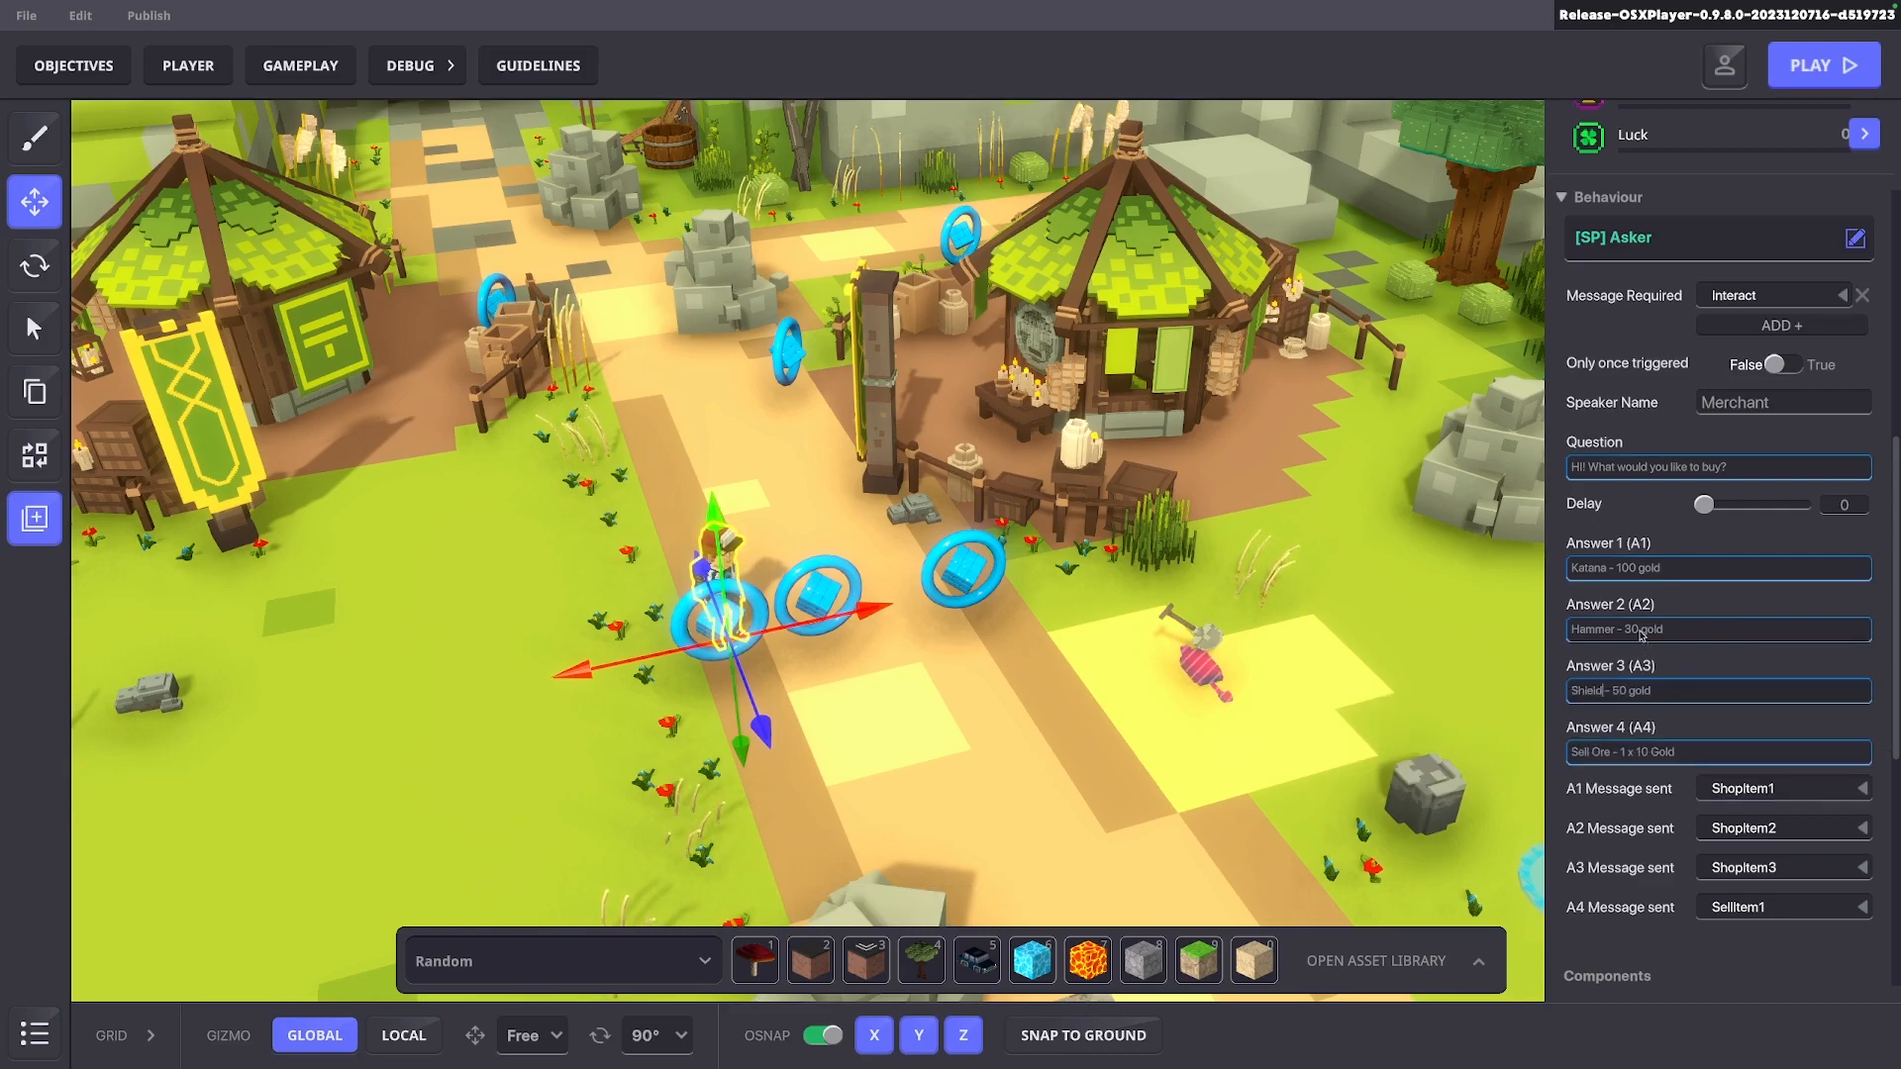
# Review the merchant's answers and the message each one sends, and examine the shop rules in Game Rules that receive them
pyautogui.click(1664, 569)
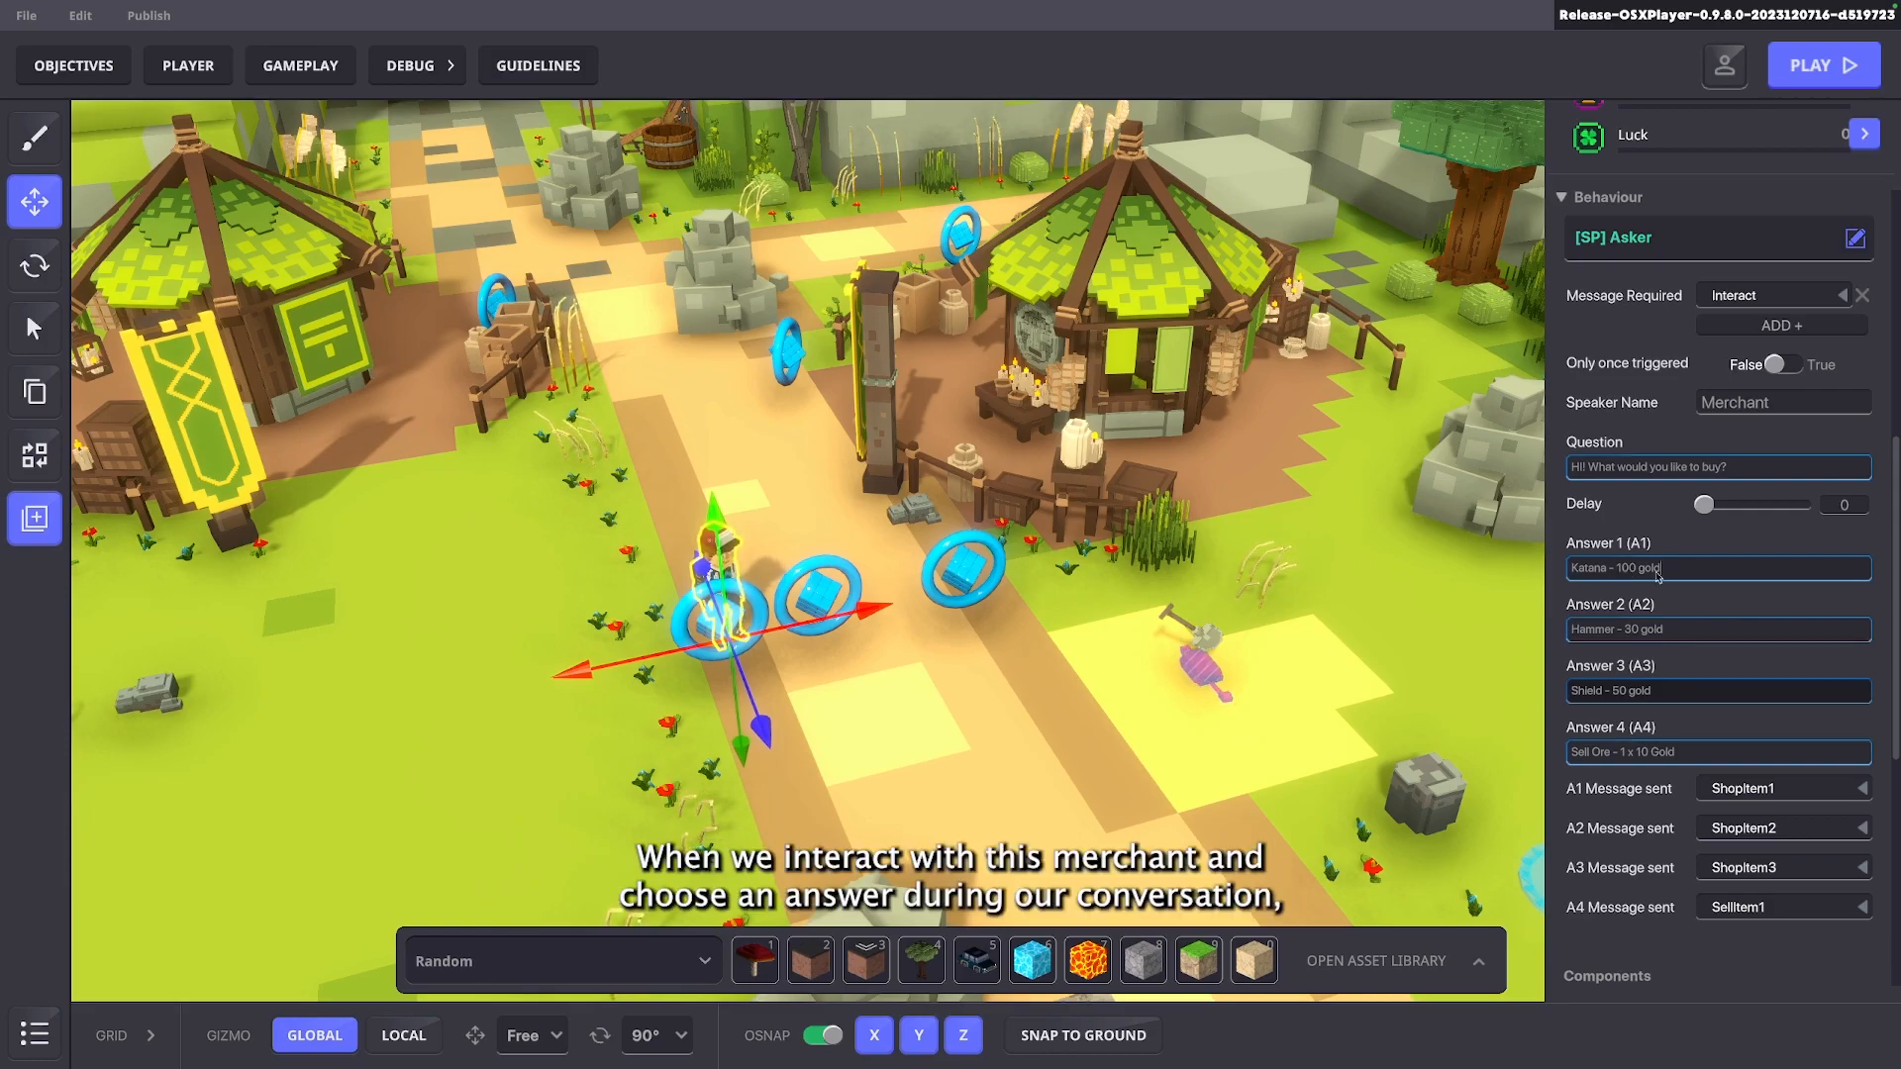
pyautogui.scroll(-1, 1782, 643)
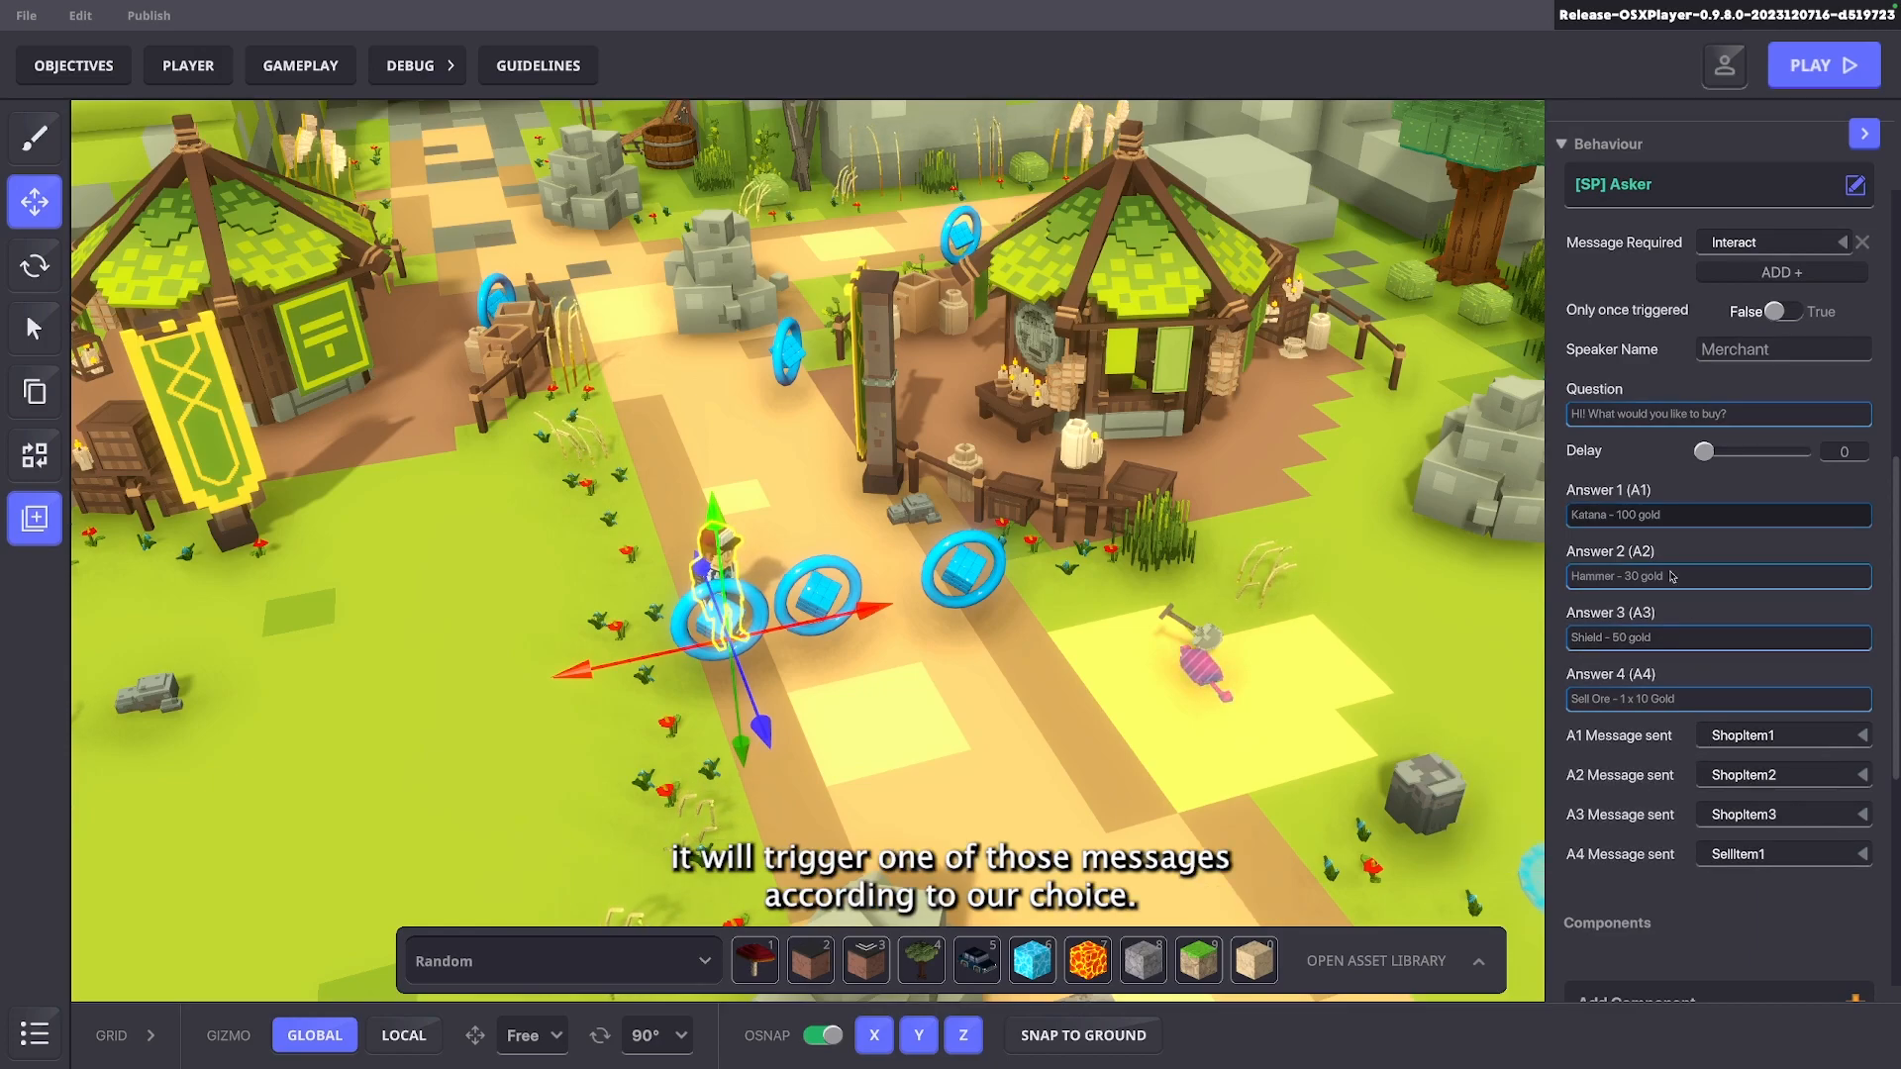
pyautogui.click(300, 66)
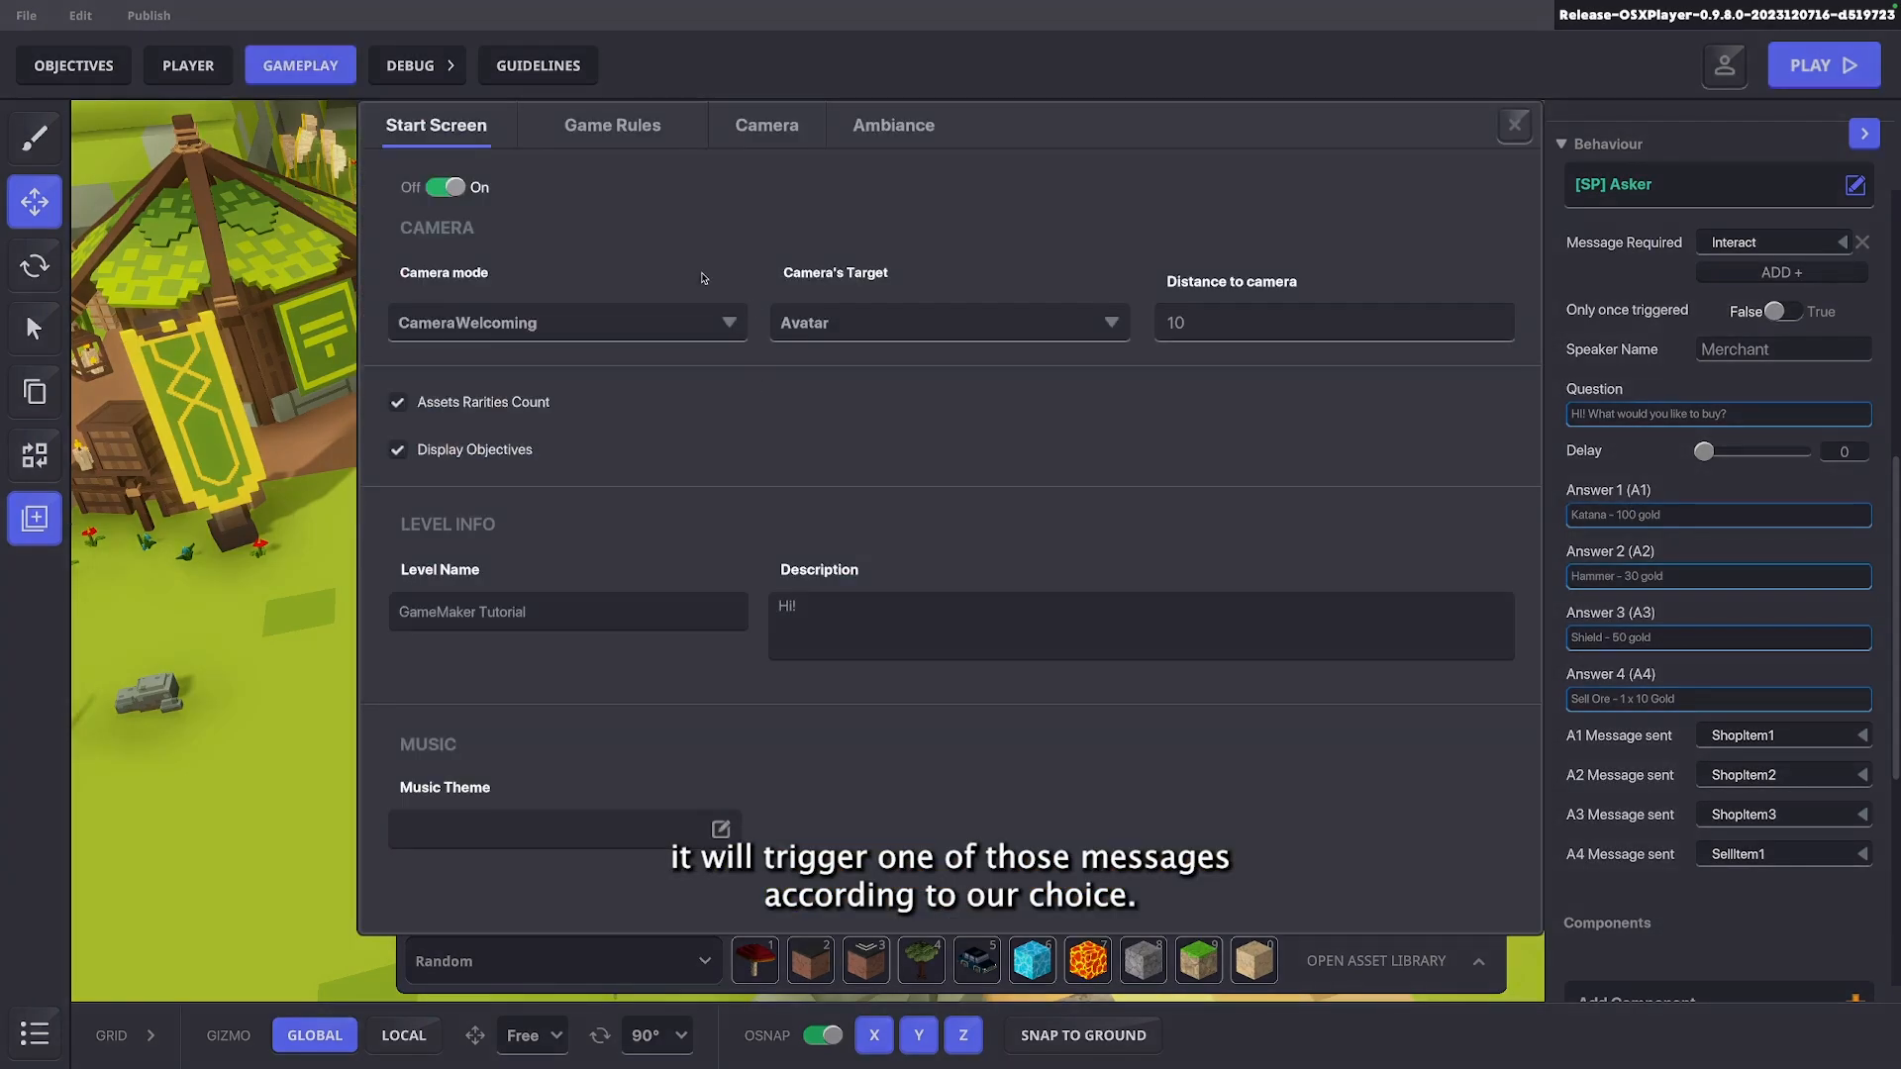
pyautogui.click(612, 125)
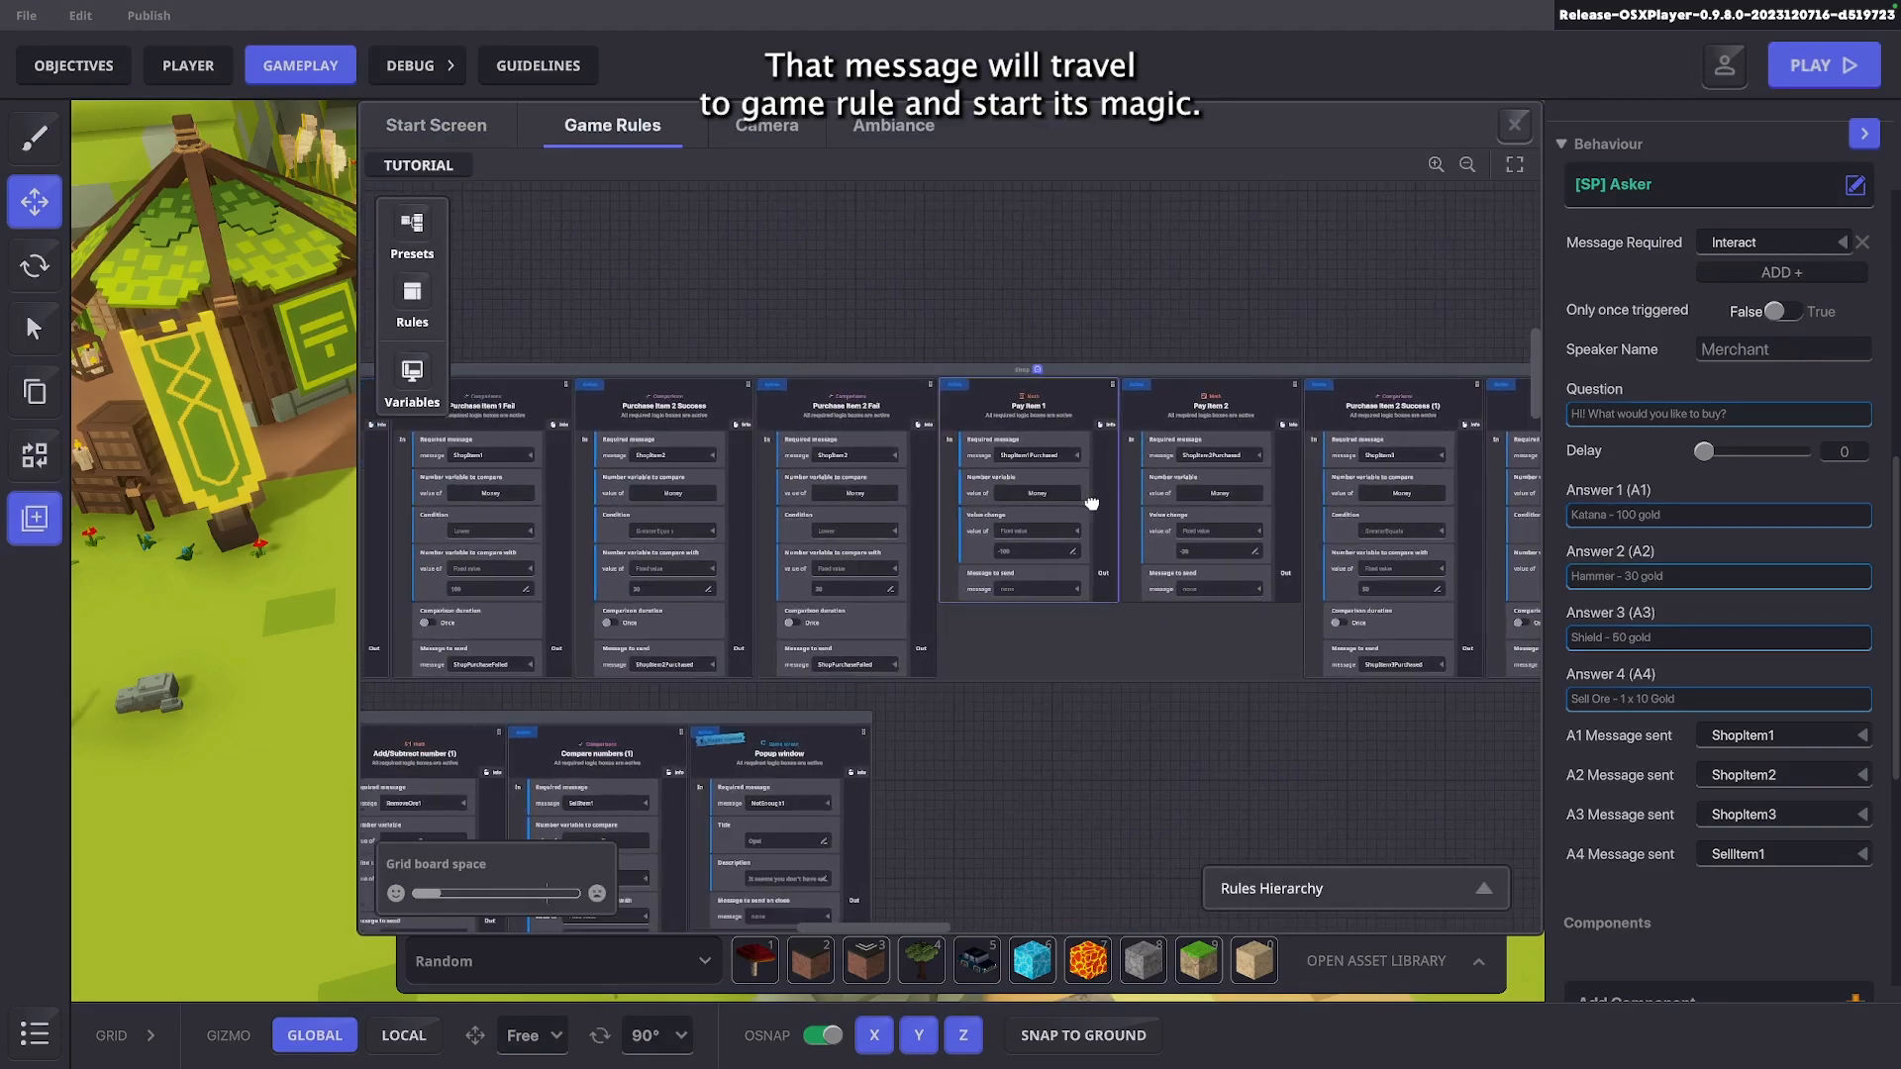
pyautogui.scroll(3, 502, 514)
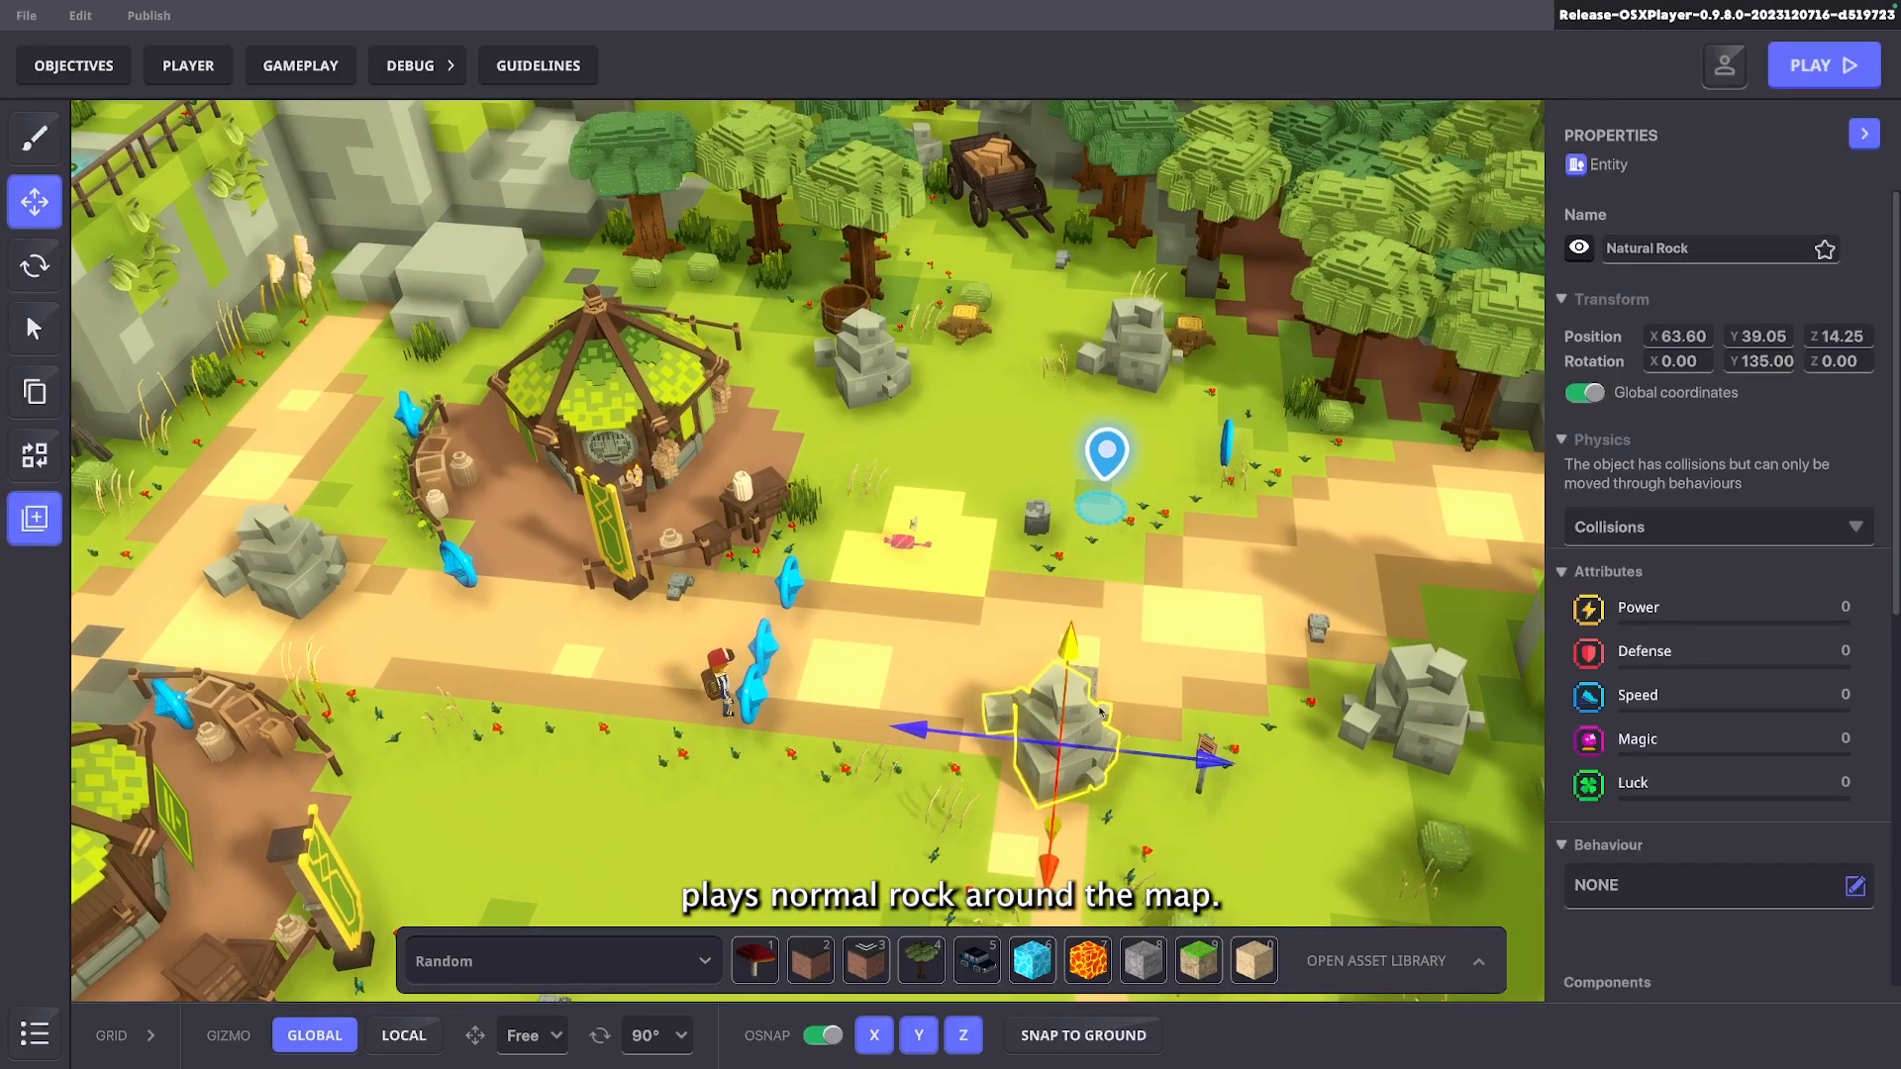
# Check the Natural Rock entities placed around the map
pyautogui.click(1144, 335)
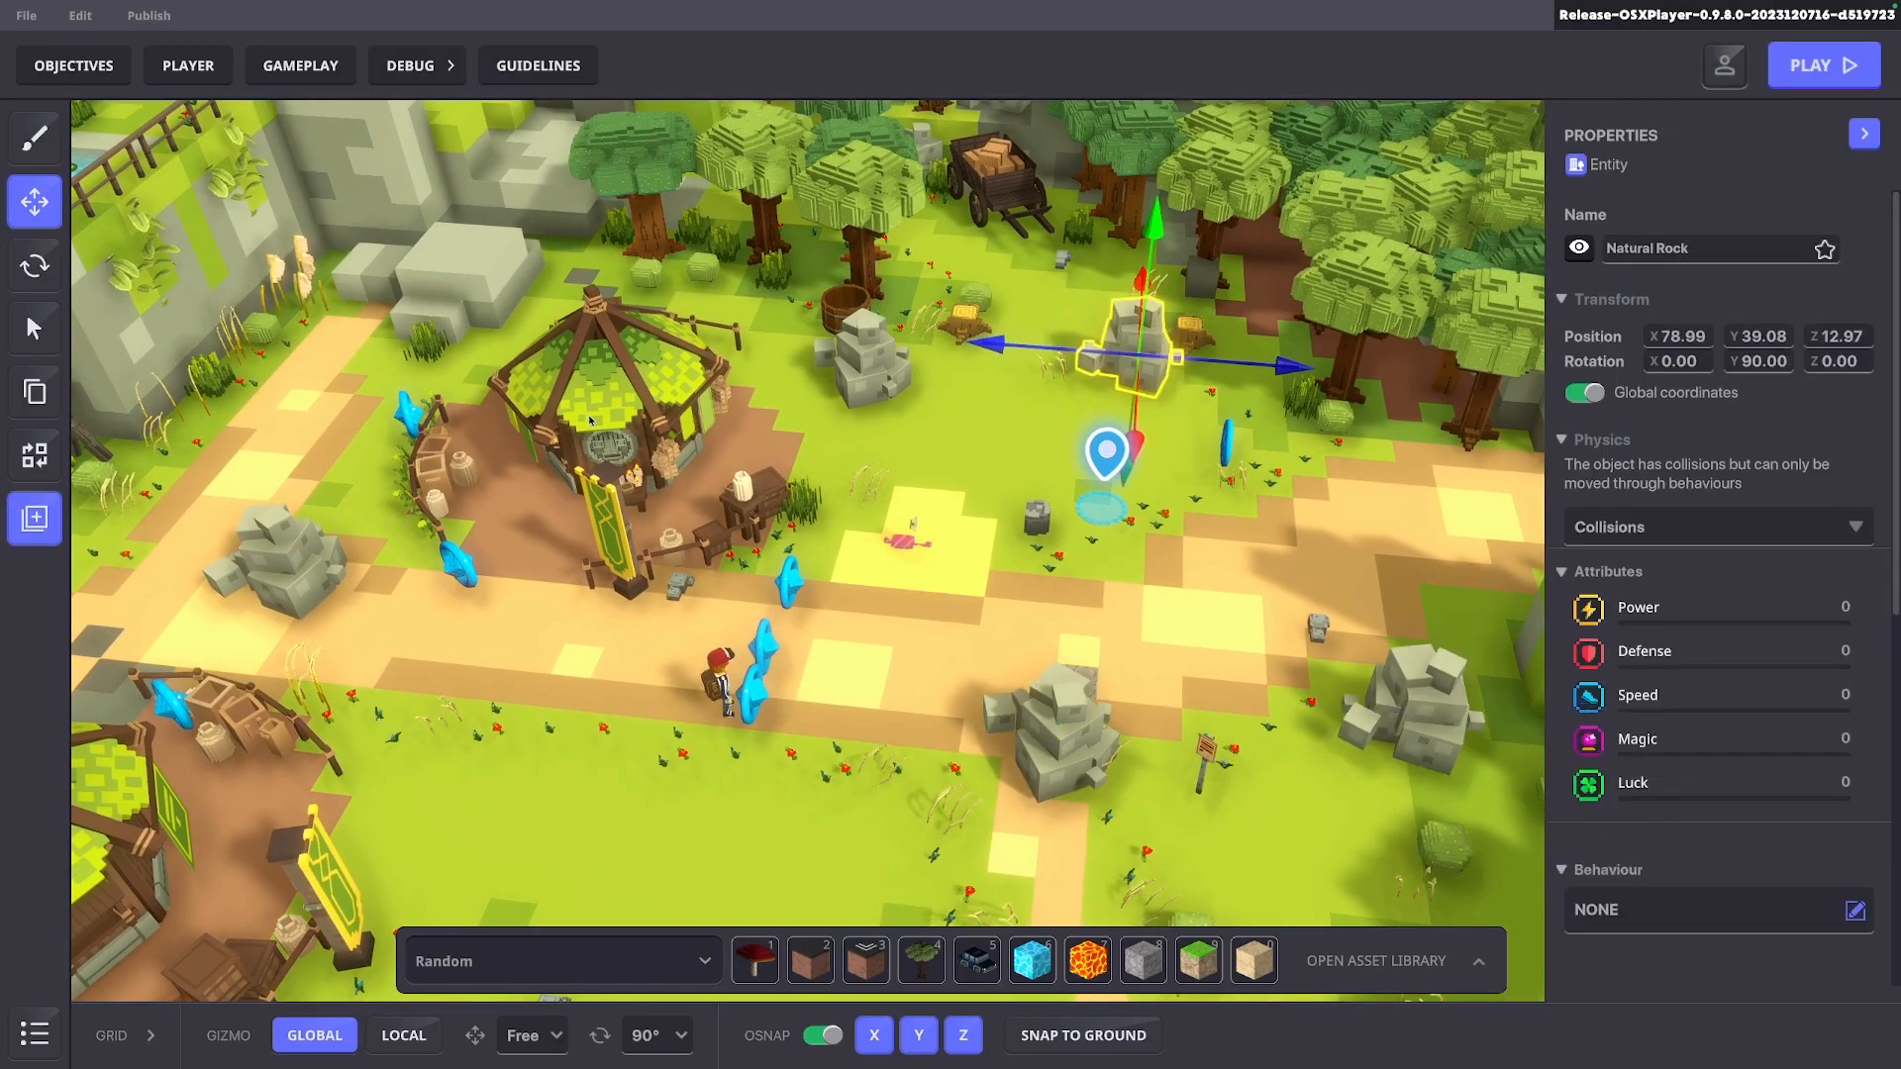
pyautogui.click(862, 356)
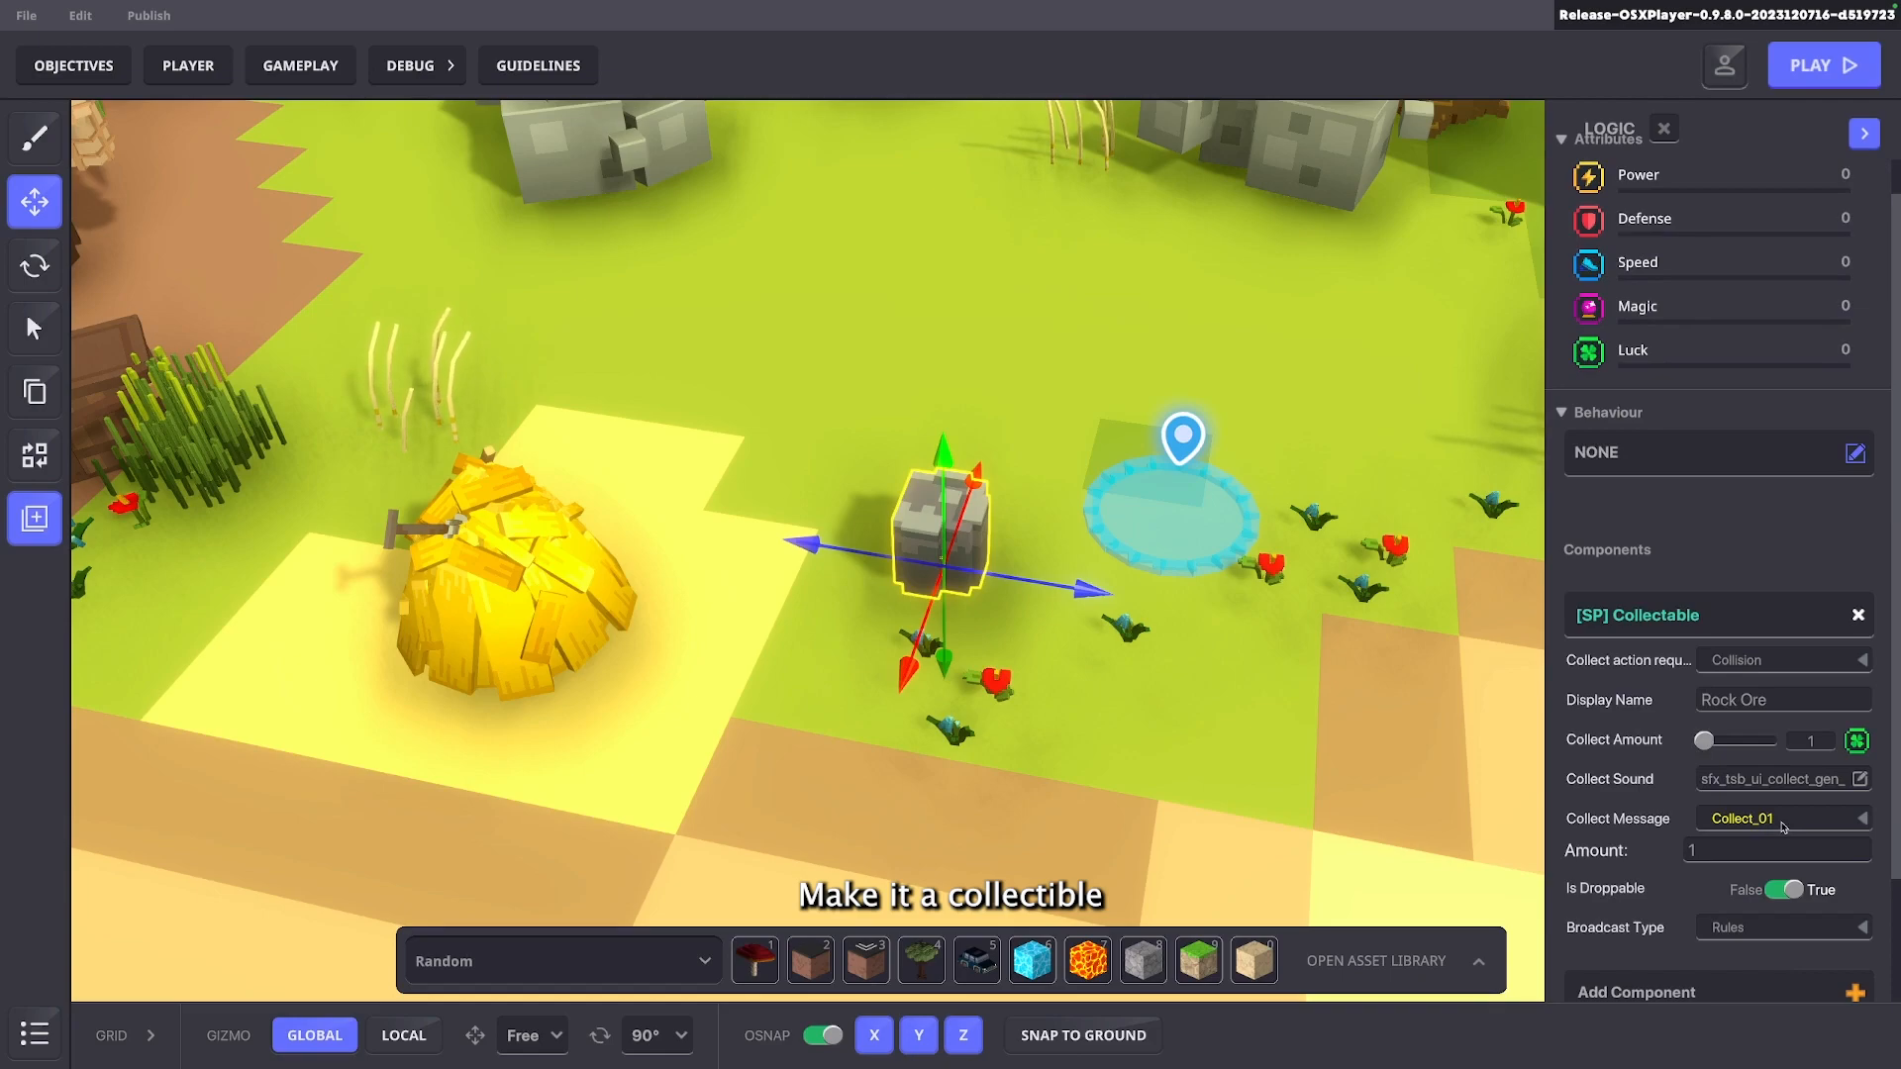
# Create the collect message Collect_01Tut for the collectable Rock Ore, with an integer number argument named Amount
pyautogui.click(1783, 820)
pyautogui.write('Collec')
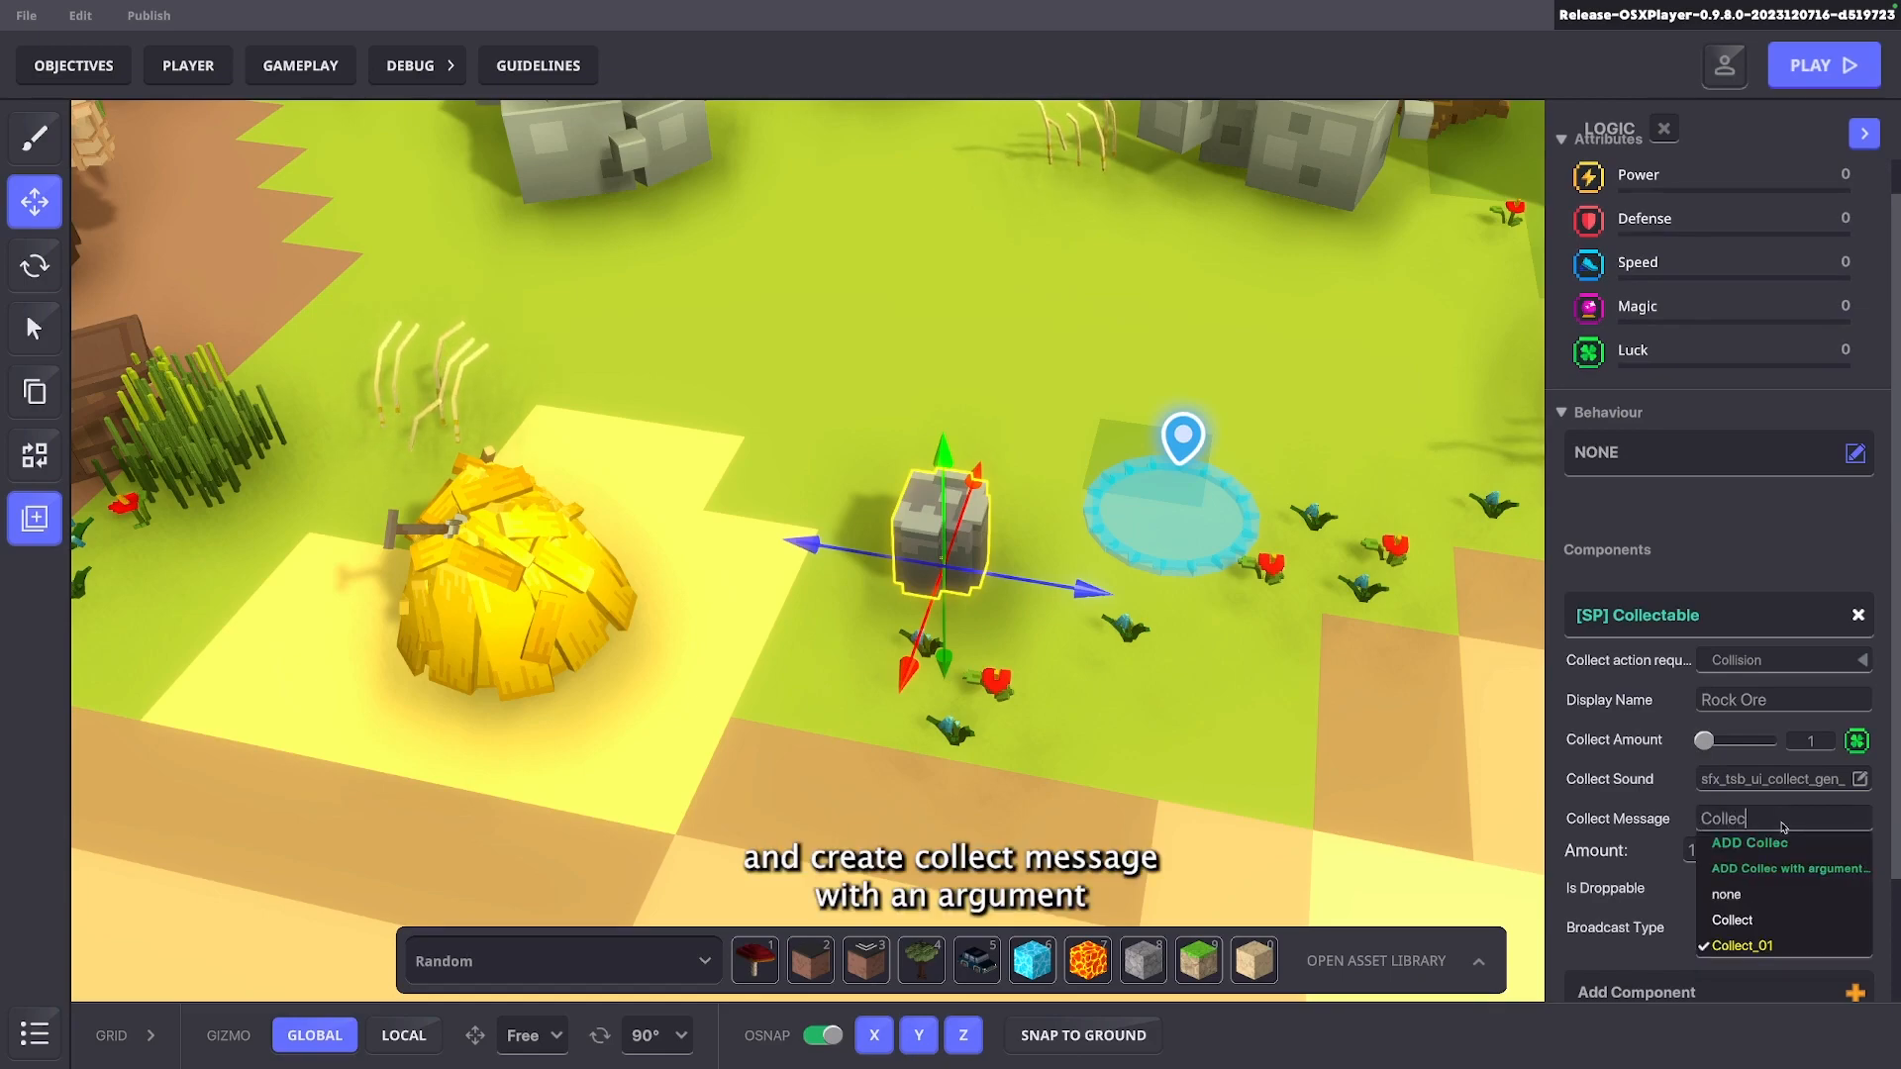
pyautogui.write('t_01Tut')
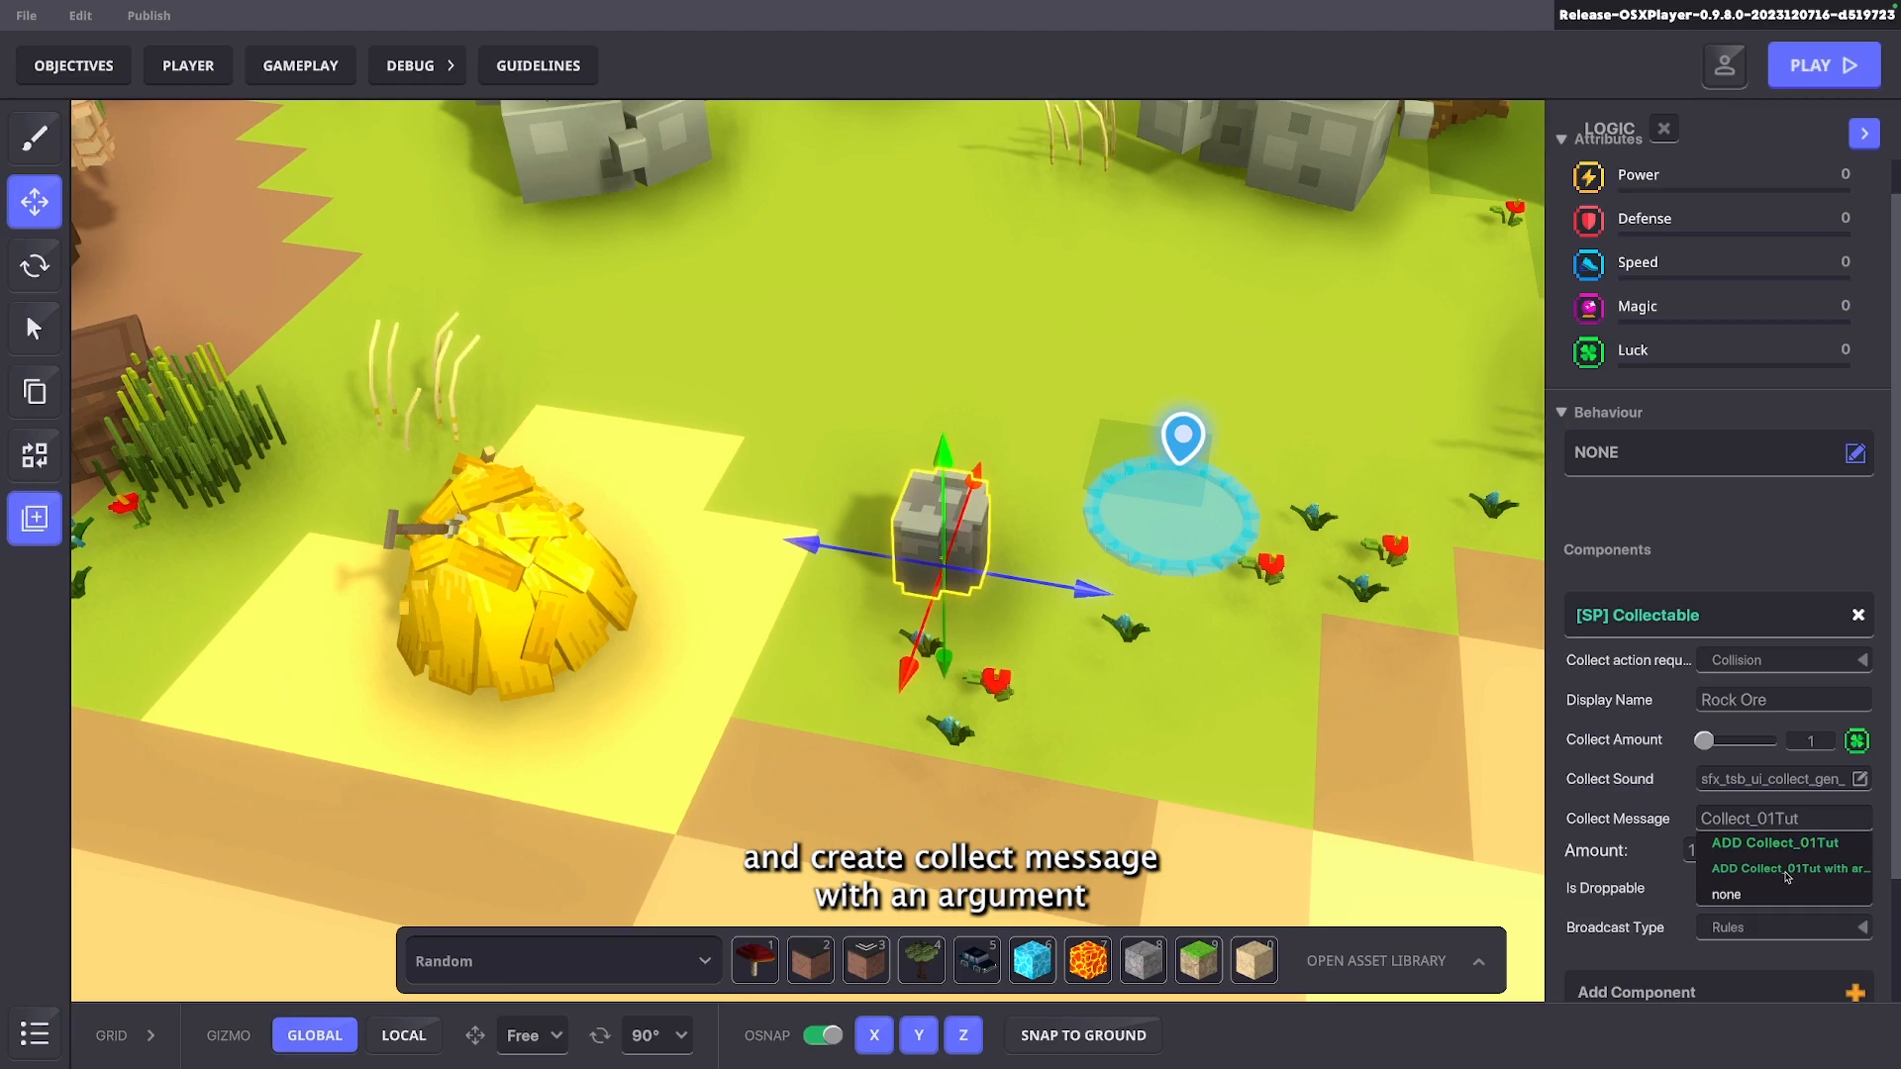
pyautogui.click(1787, 869)
pyautogui.click(1064, 439)
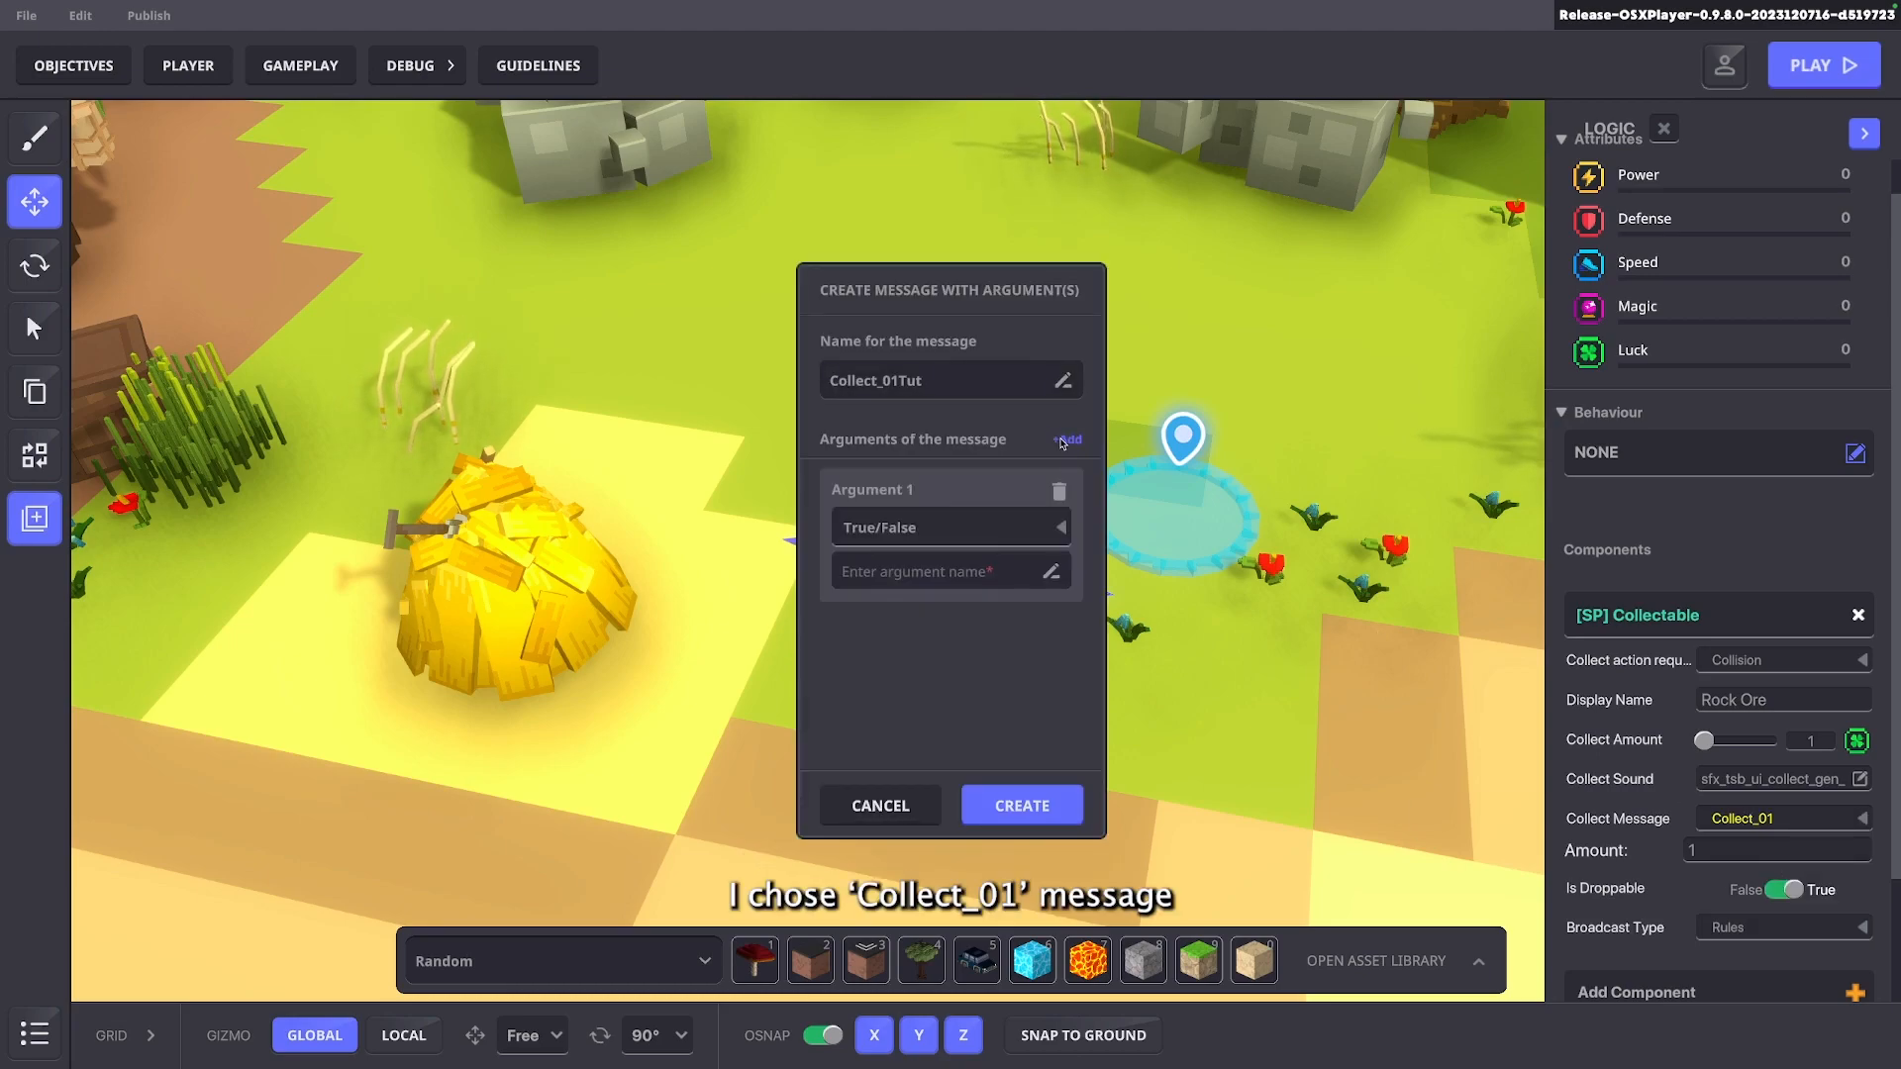
pyautogui.click(944, 548)
pyautogui.click(900, 580)
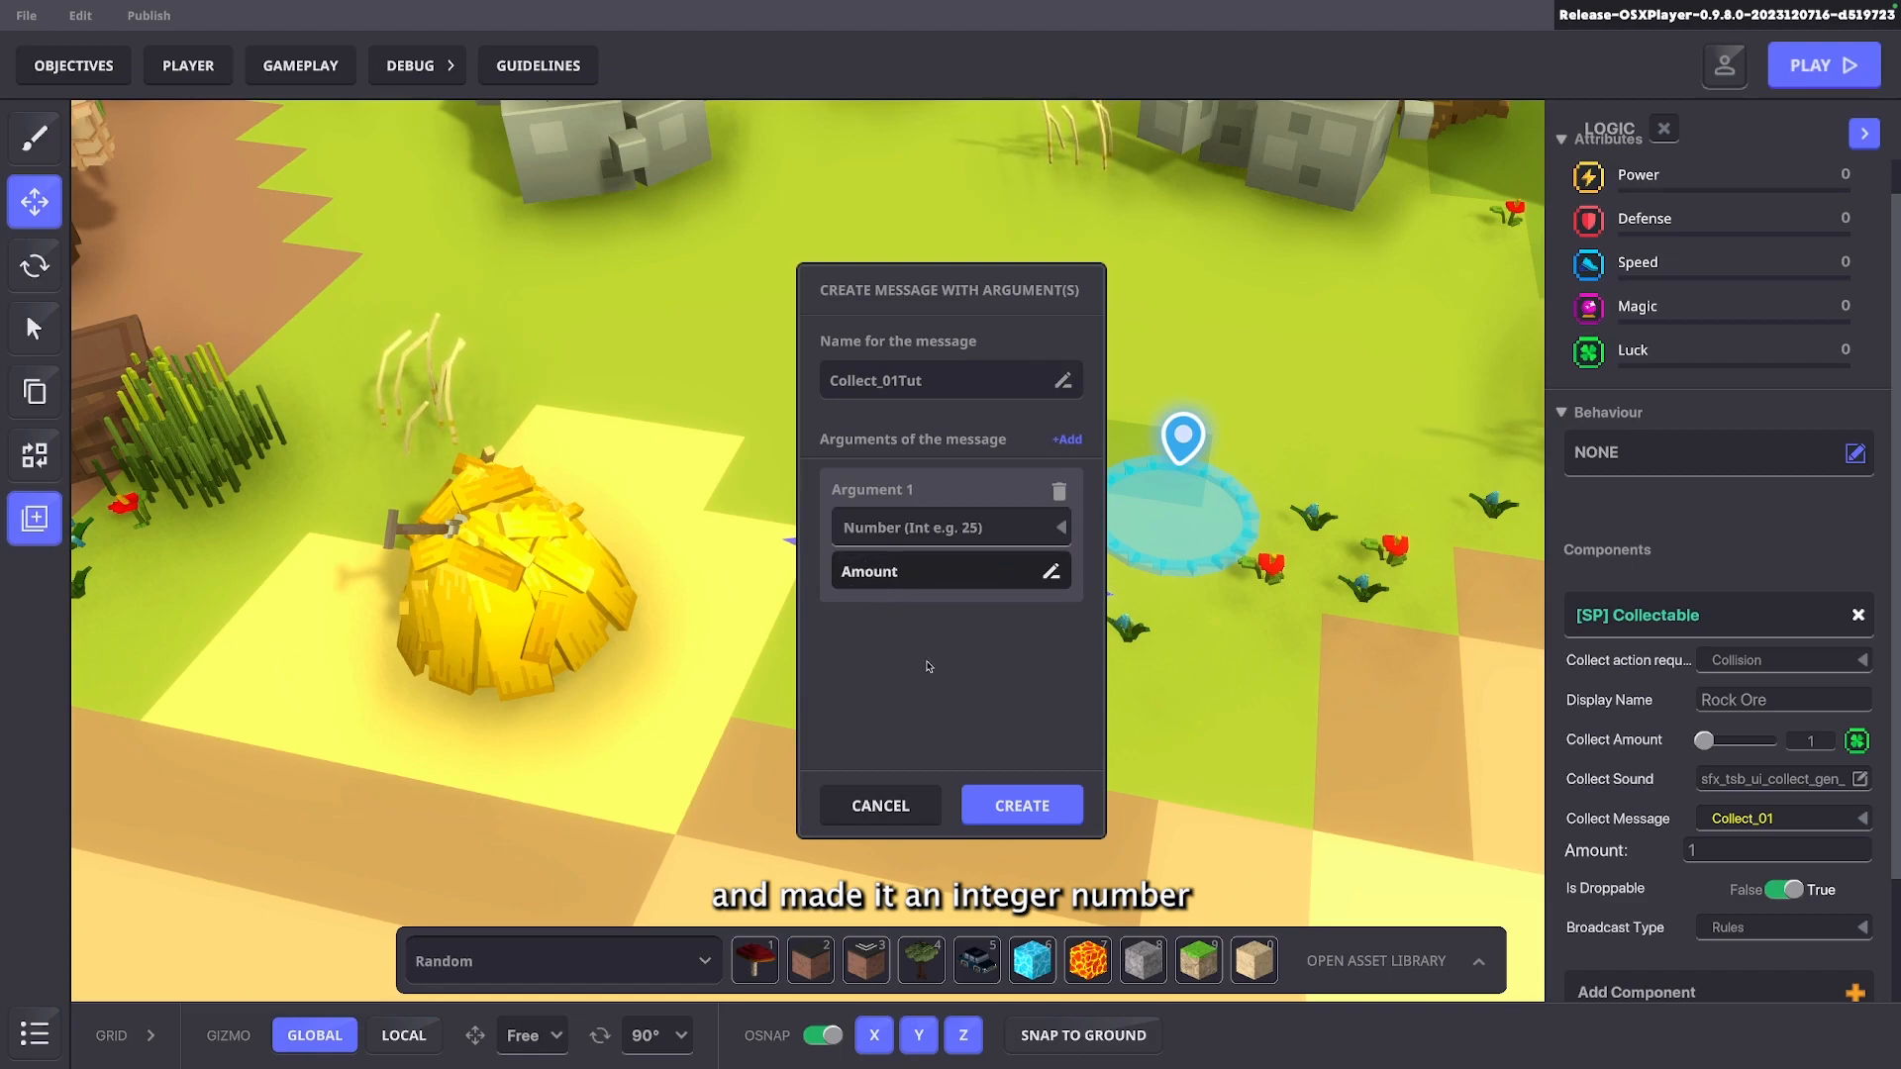
pyautogui.click(1020, 806)
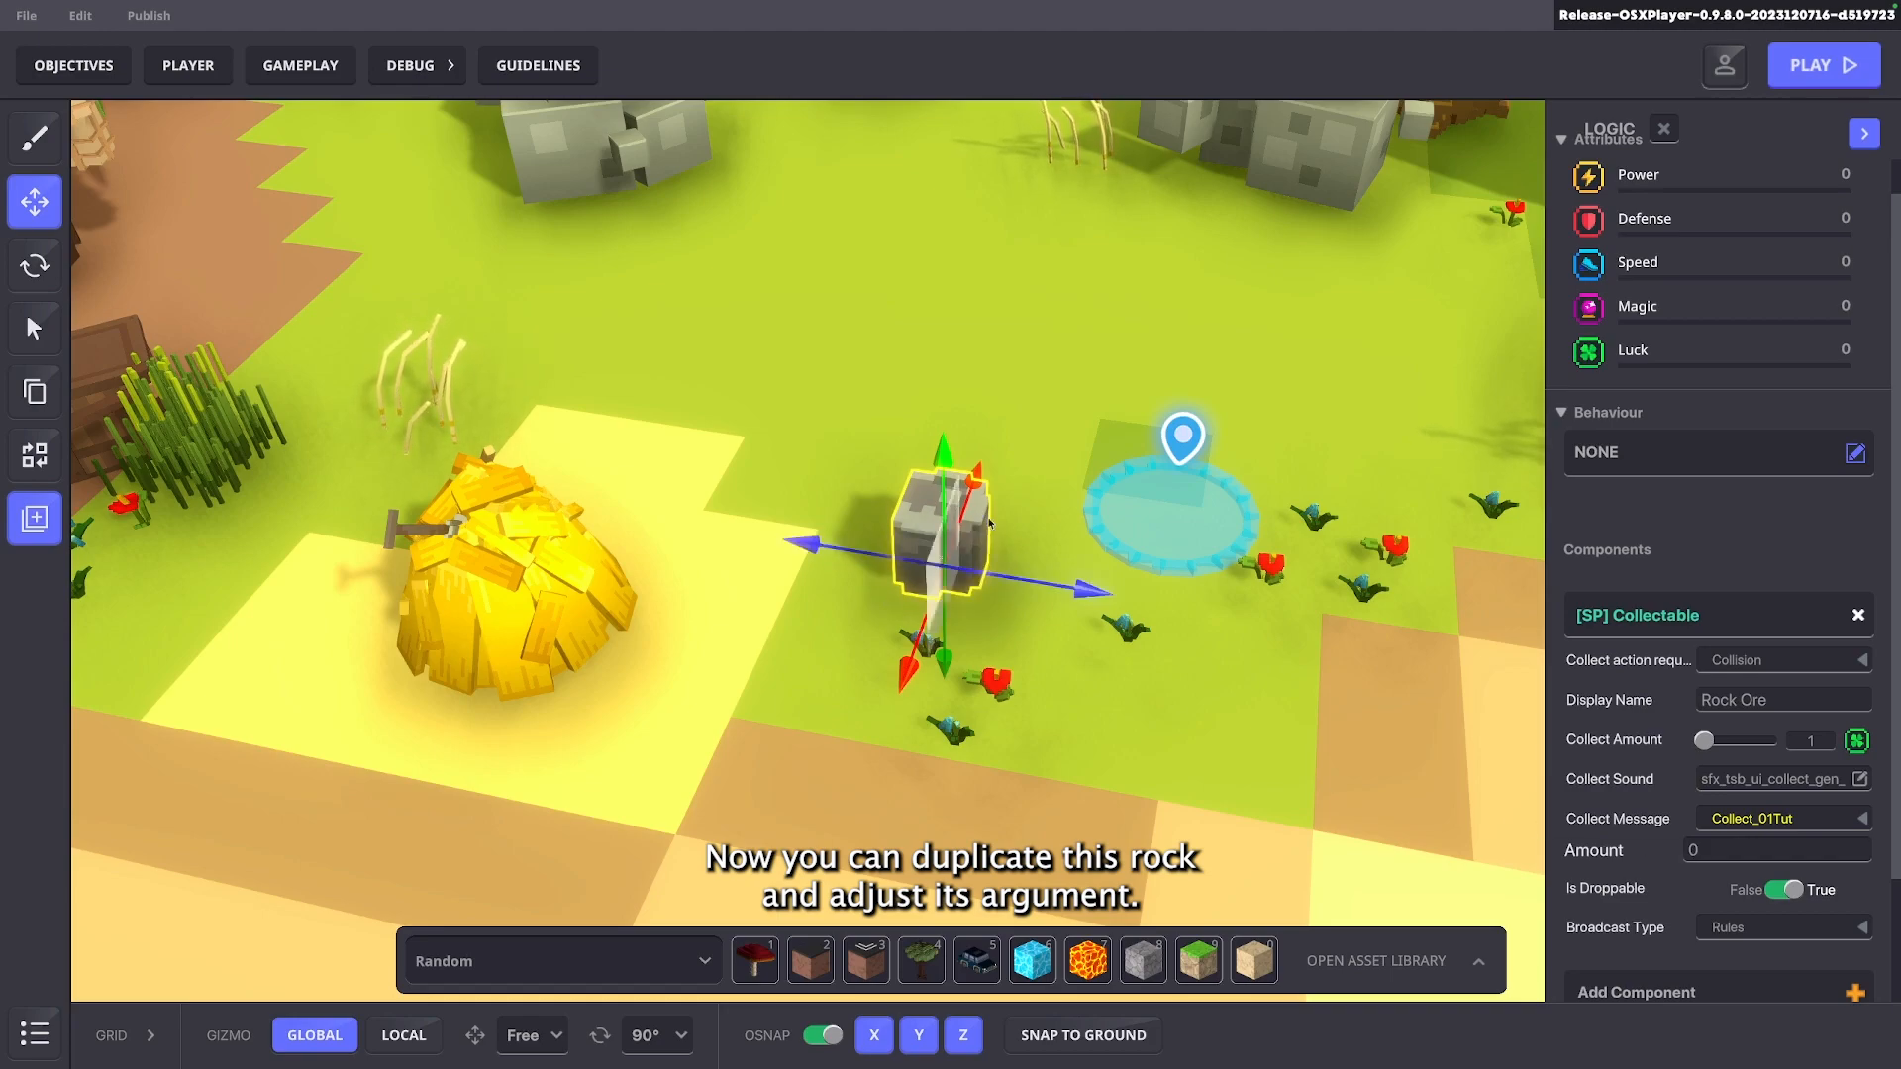
# Duplicate the rock ore until three stand in a row, and set the Amount of the one beside the spawn marker to 1
pyautogui.hotkey('ctrl', 'd')
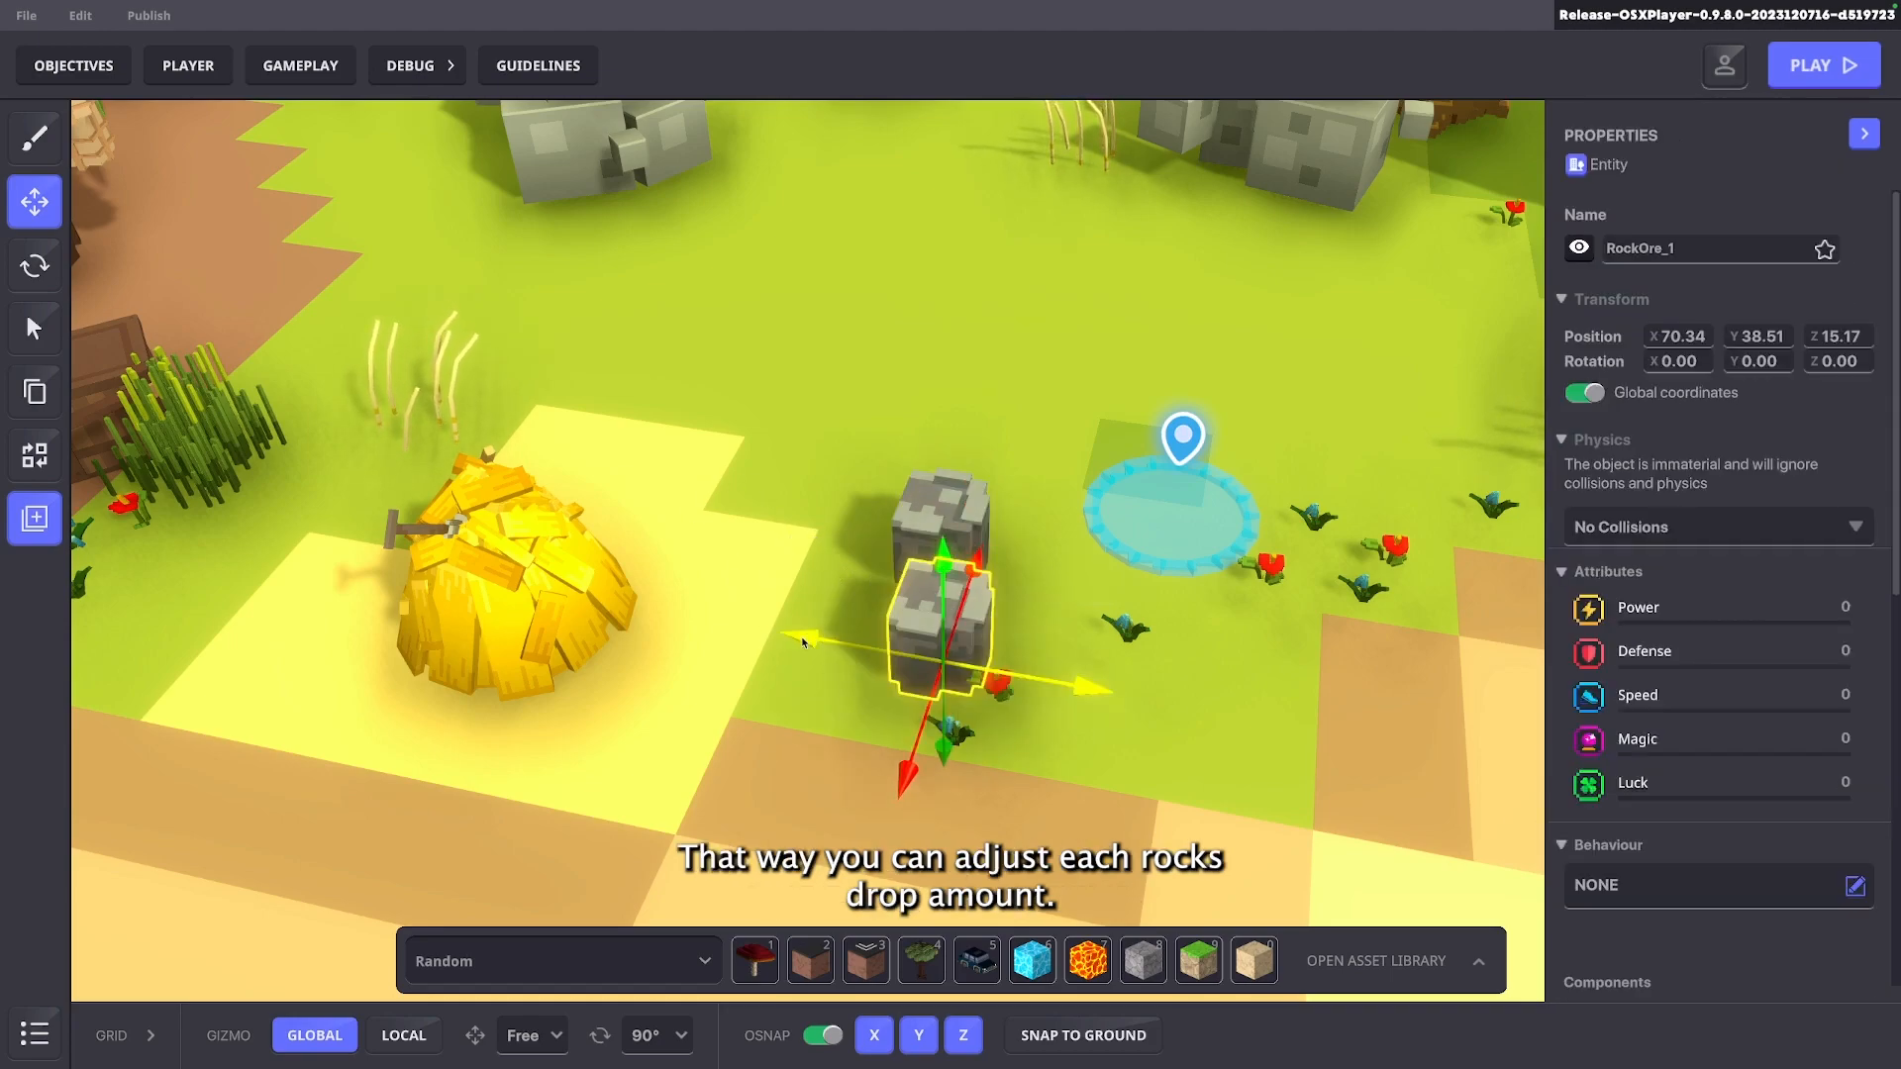
pyautogui.moveTo(814, 644); pyautogui.dragTo(639, 619)
pyautogui.moveTo(728, 693); pyautogui.dragTo(772, 604)
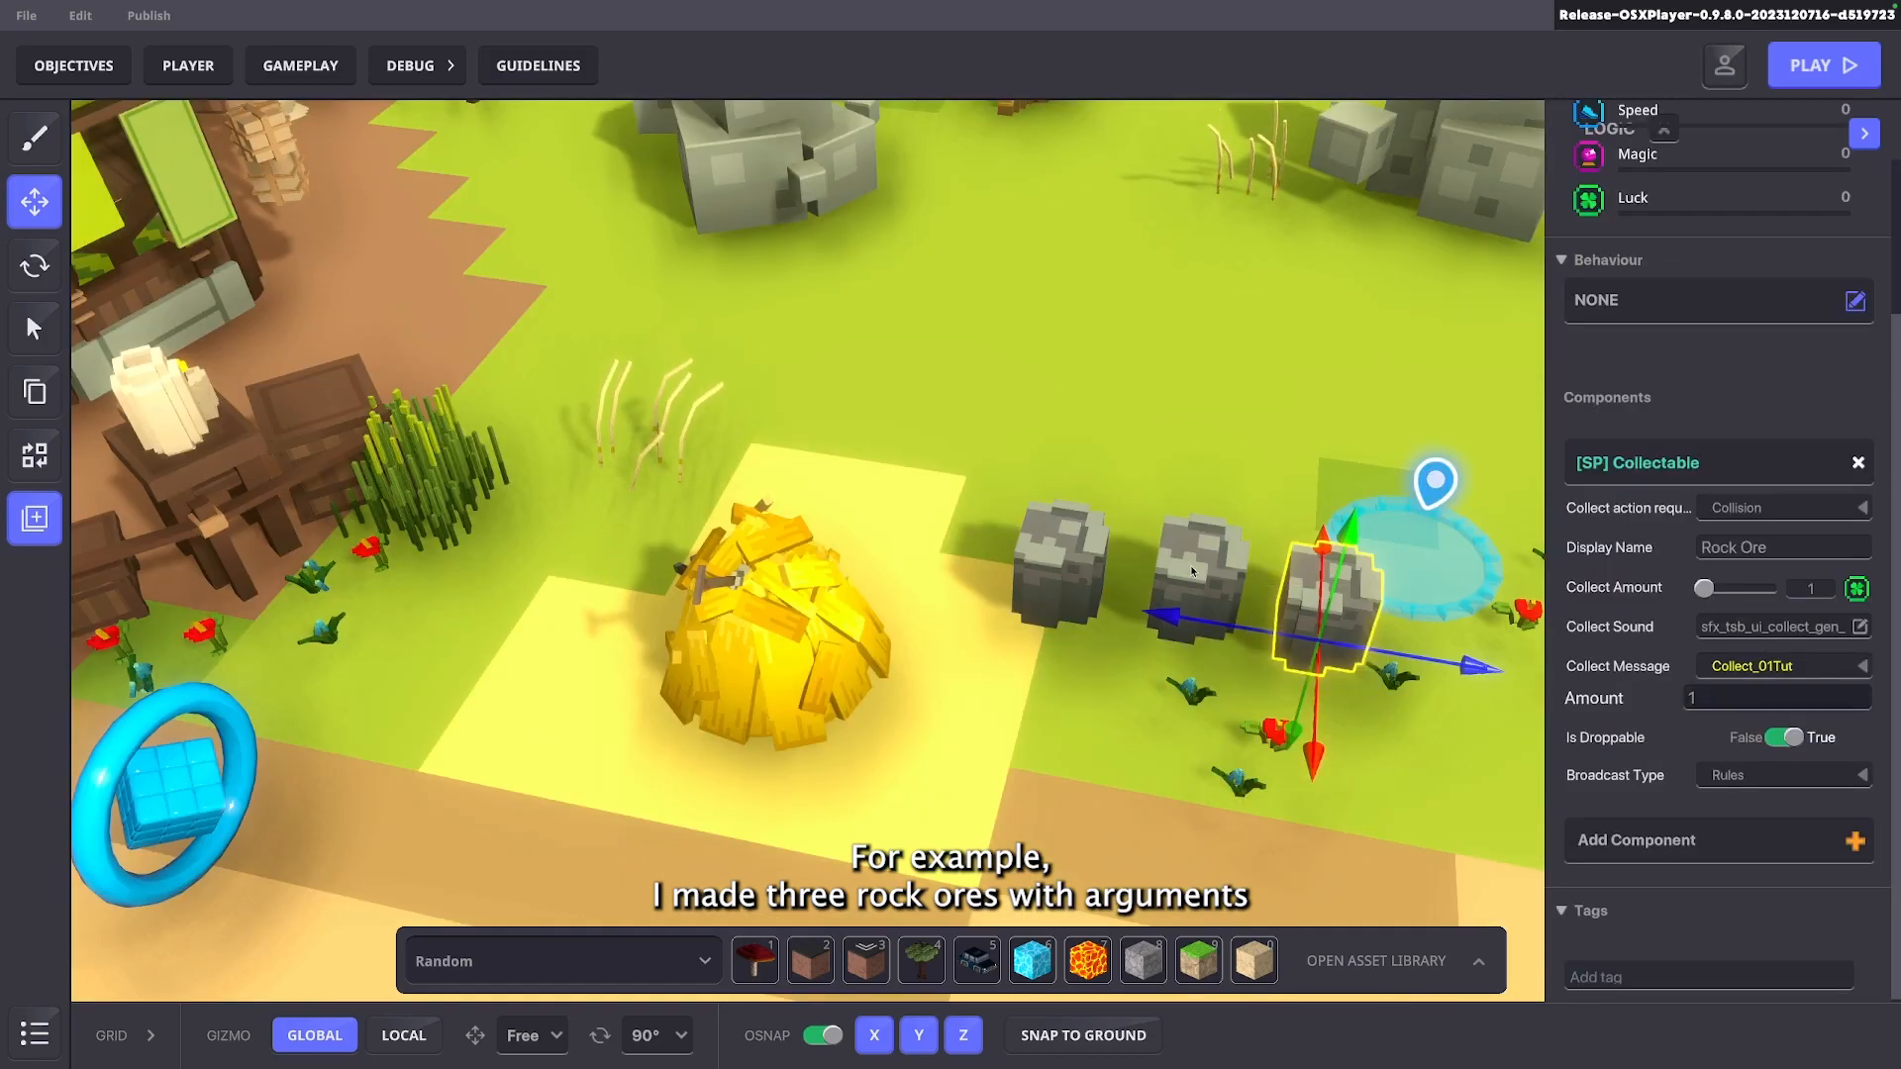
pyautogui.scroll(-1, 1696, 715)
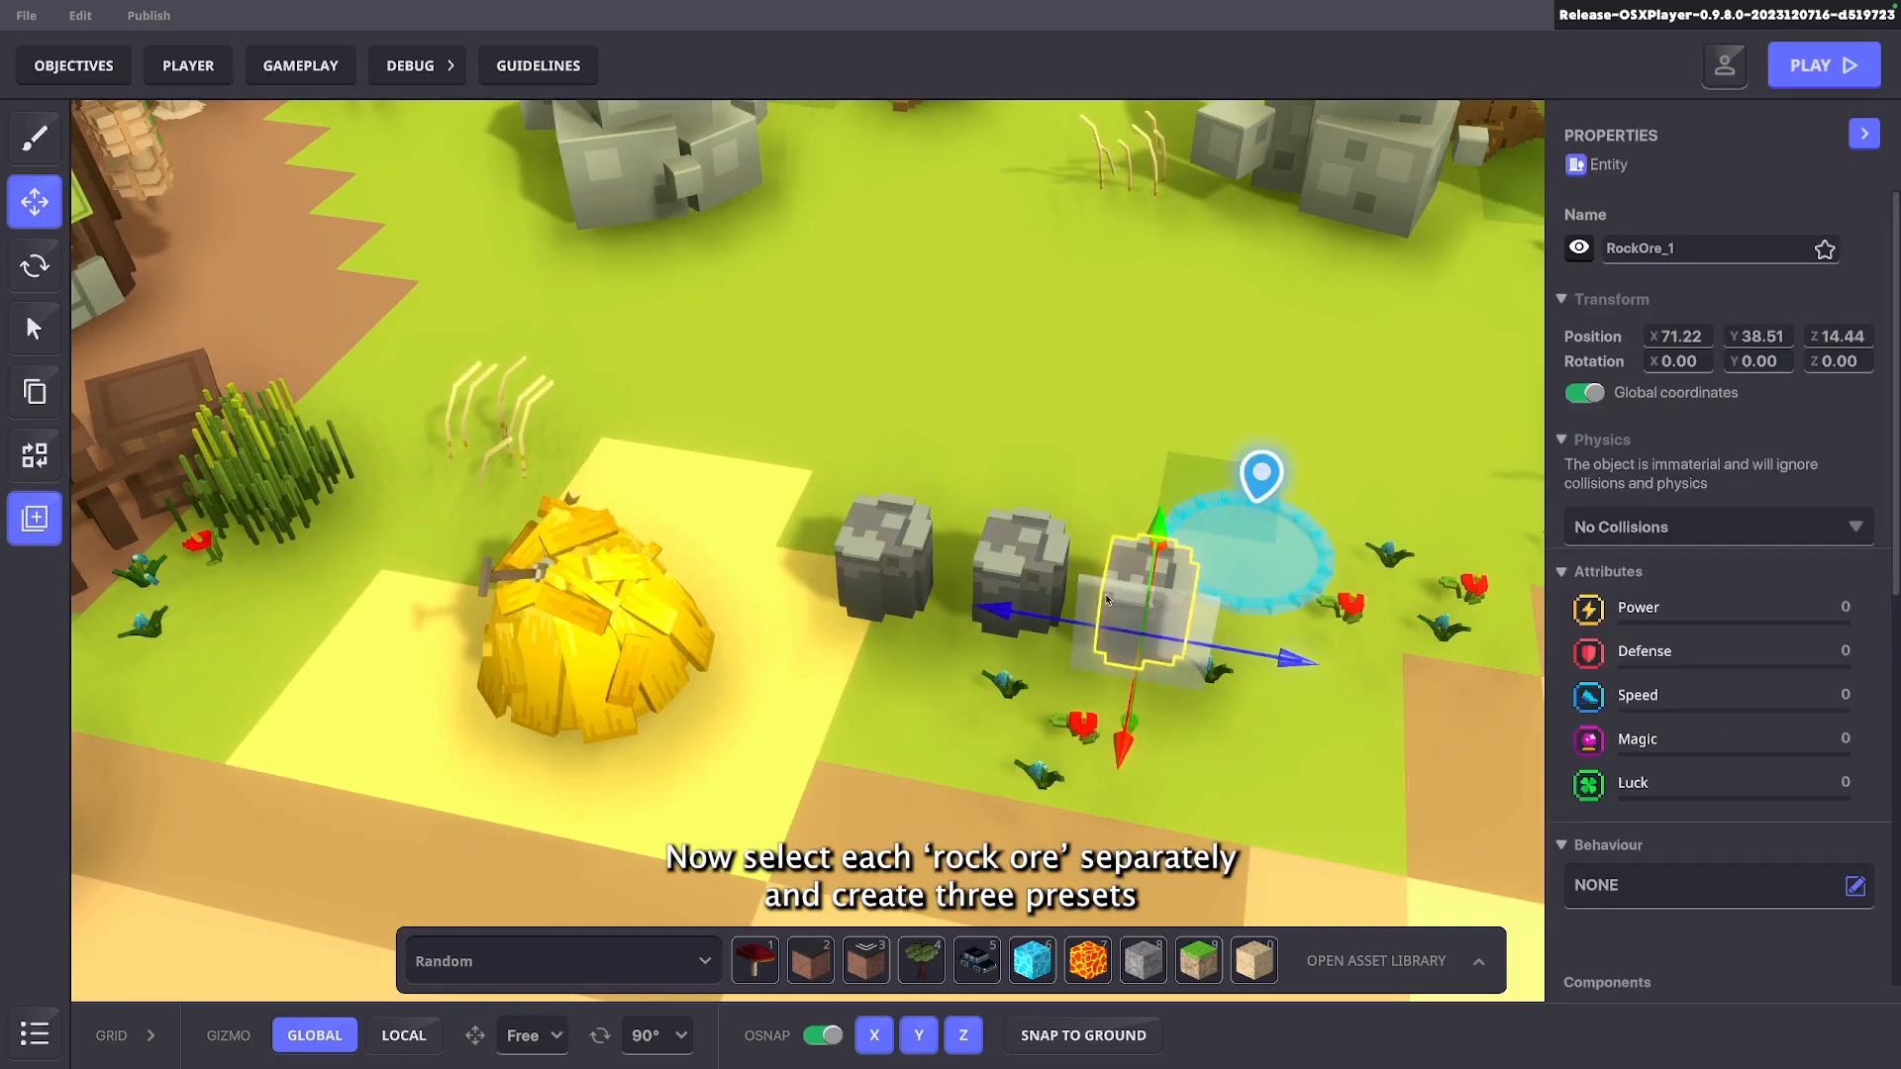
# Save the rock ores as separate presets, starting with the selected one beside the spawn marker
pyautogui.click(34, 520)
pyautogui.click(696, 443)
pyautogui.click(868, 545)
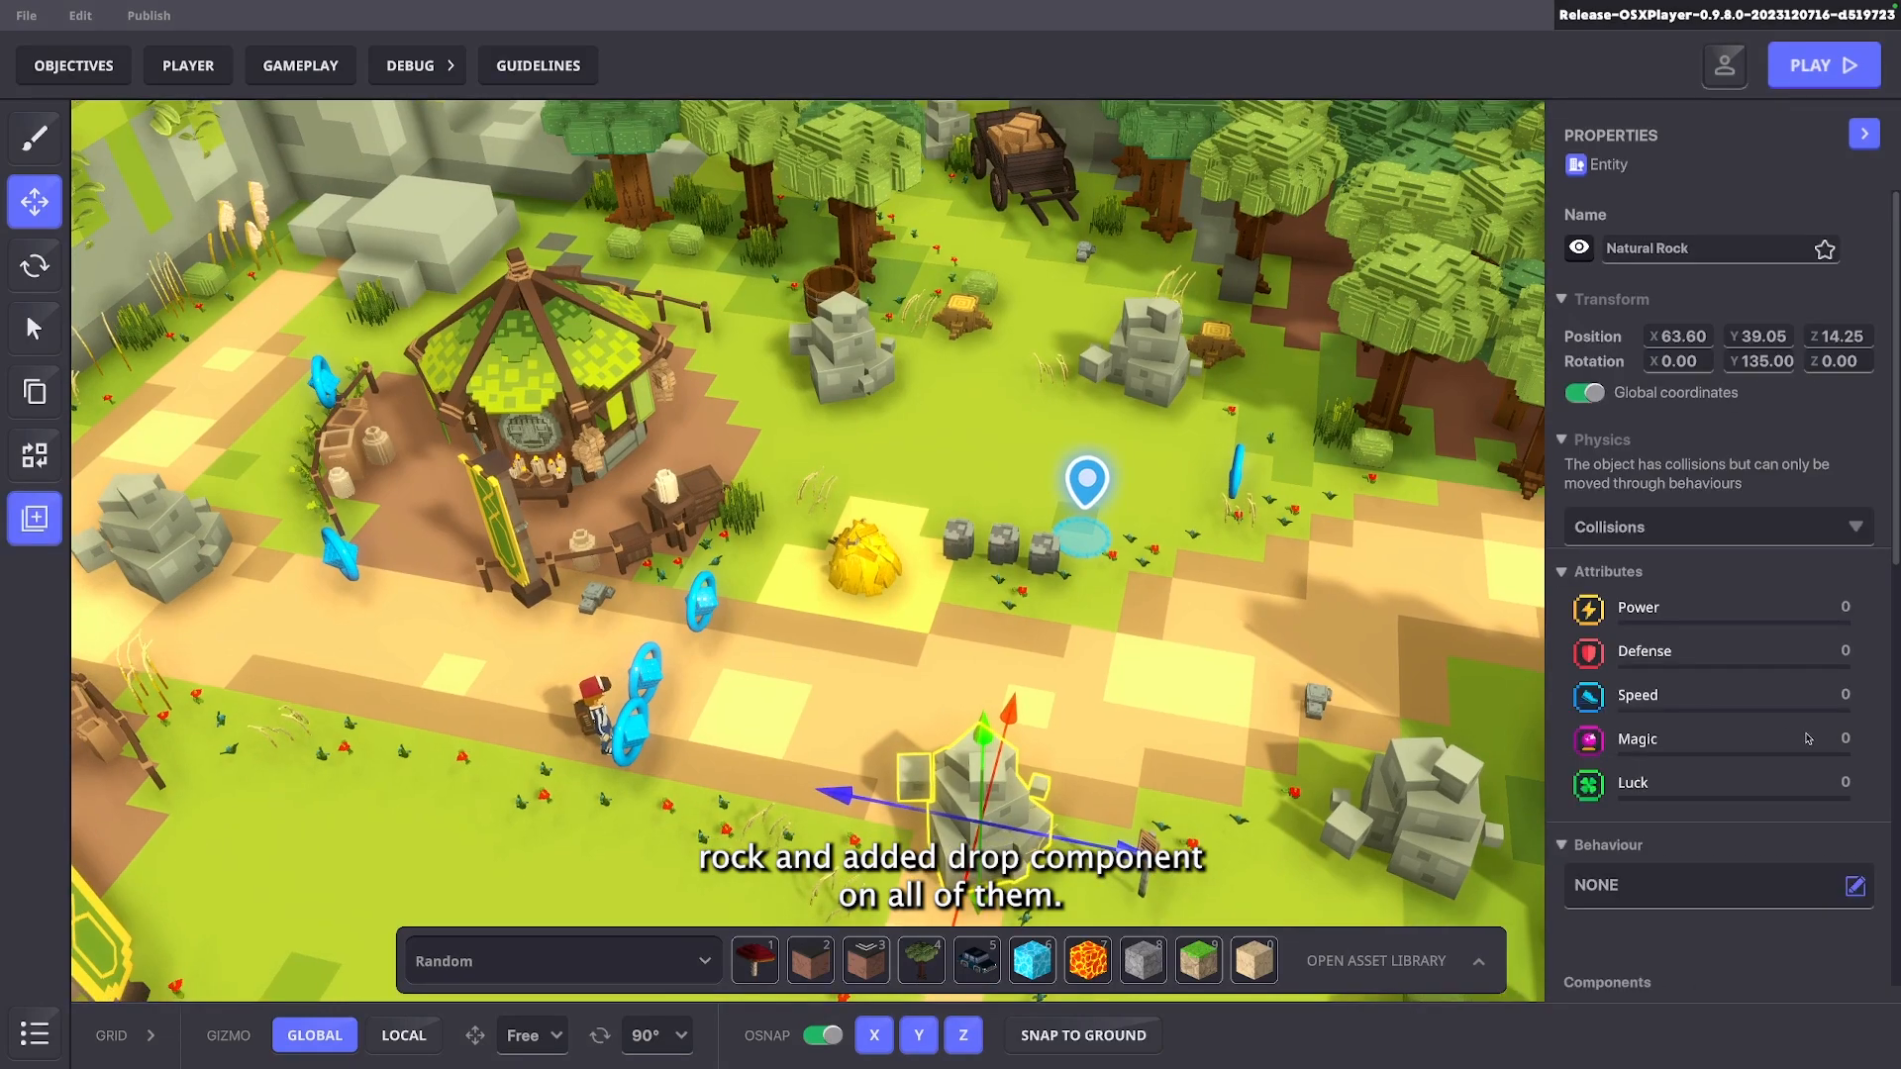
# Enable Use Preset in the Drop component of the natural rock by the road and assign the Rock-Drop1 preset
pyautogui.scroll(-5, 1782, 693)
pyautogui.click(1782, 655)
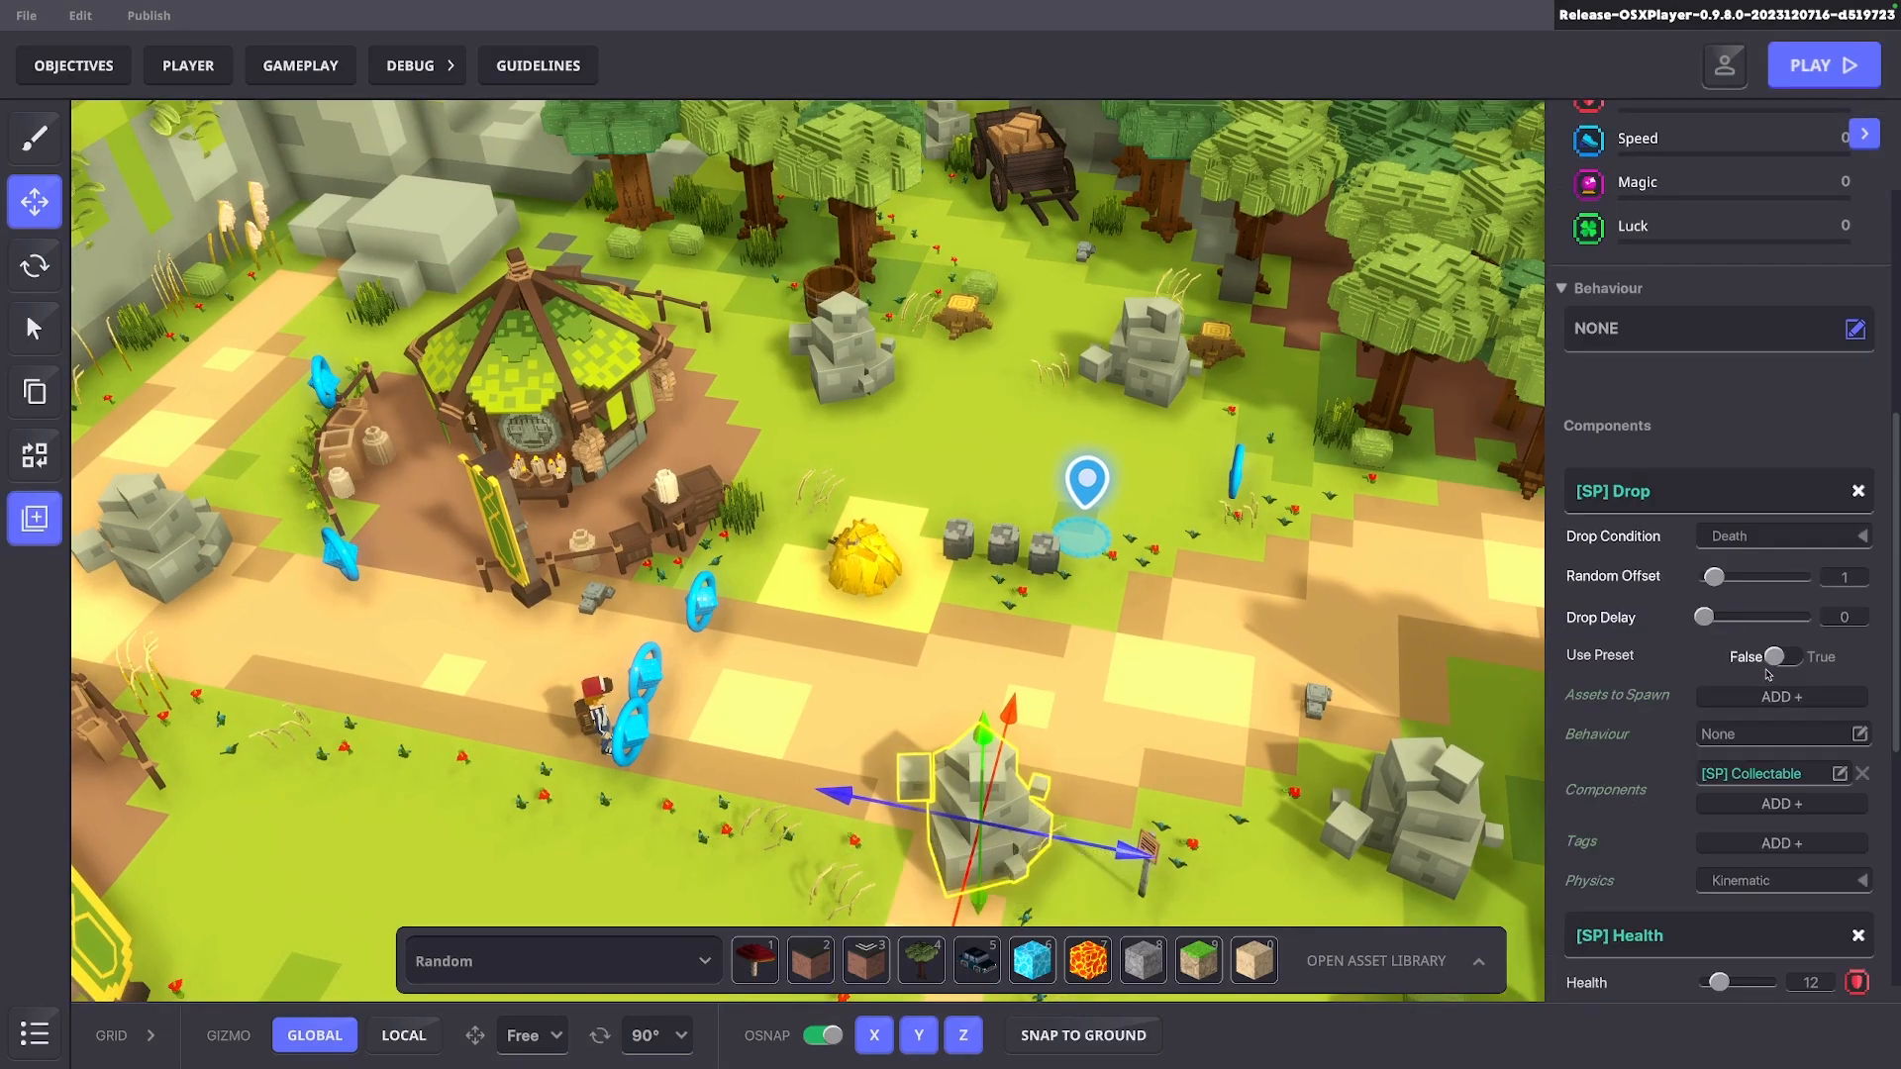
pyautogui.click(1784, 591)
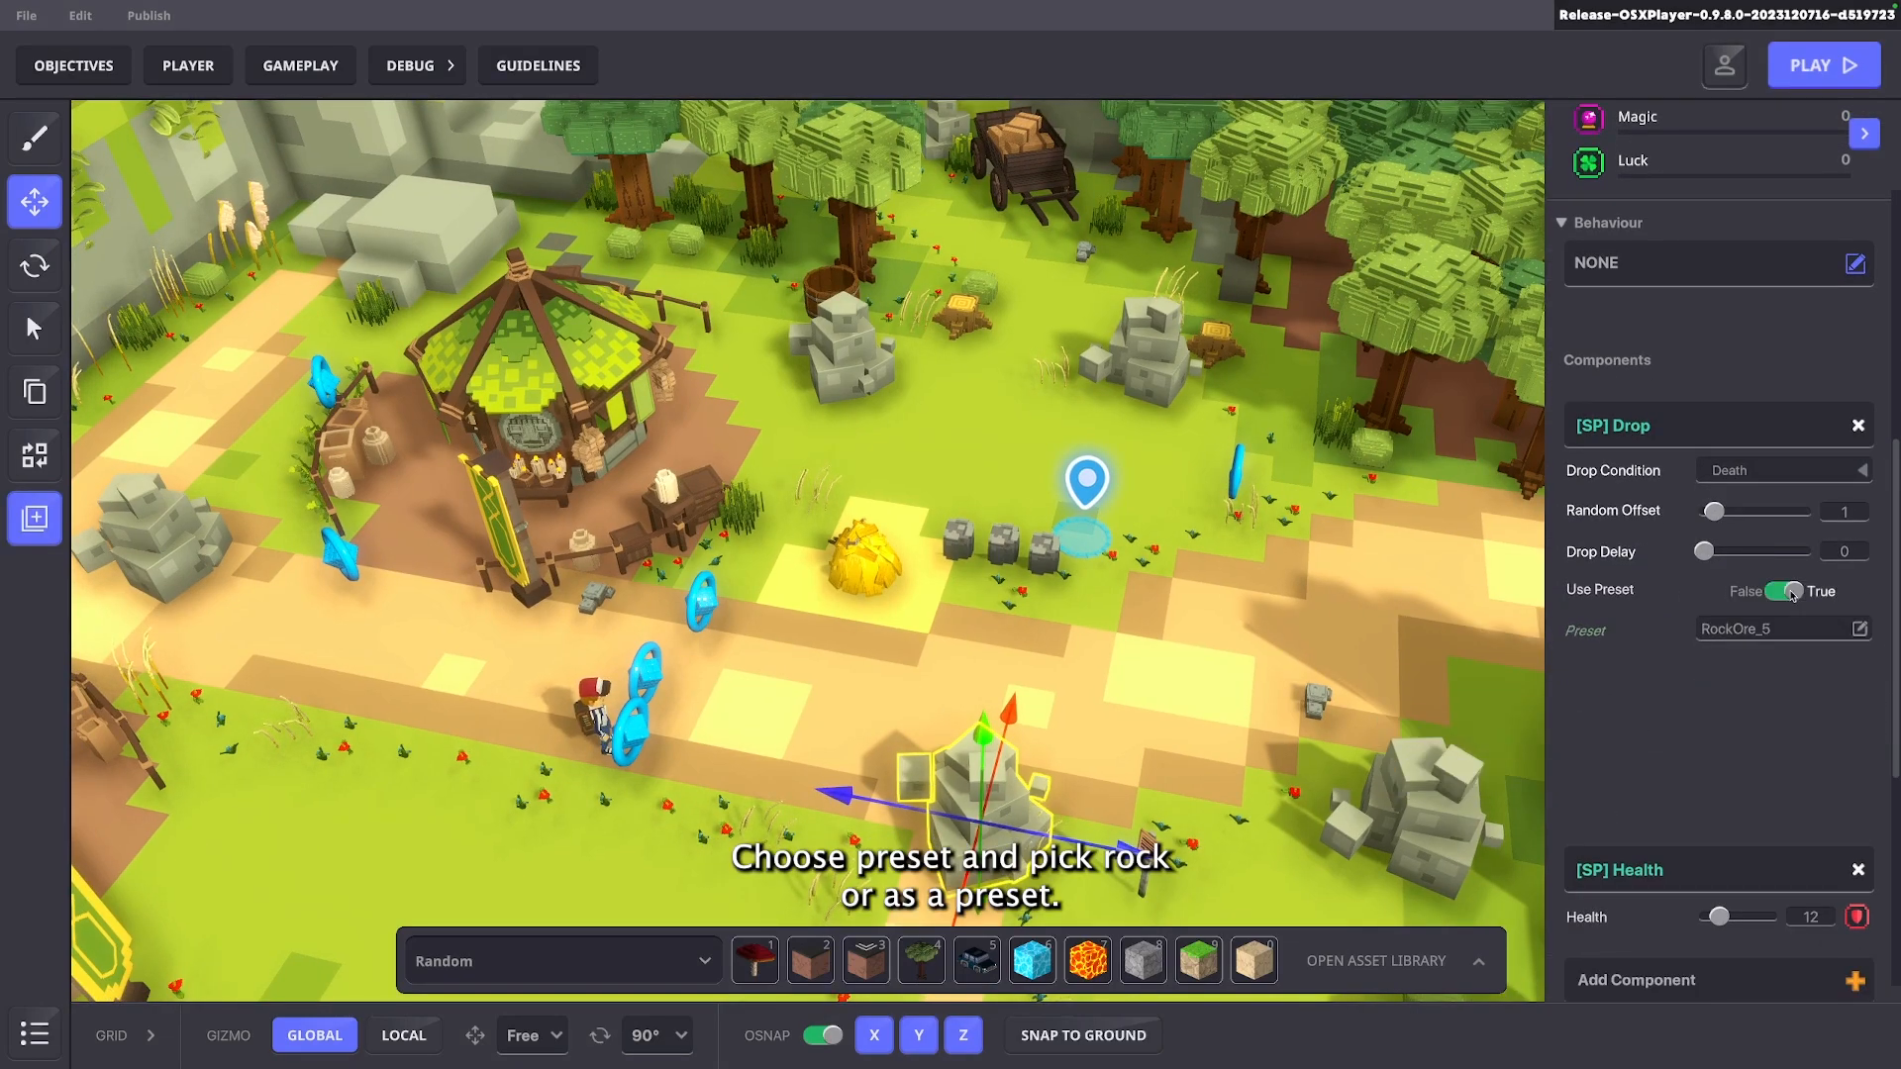
pyautogui.click(1755, 632)
pyautogui.click(704, 301)
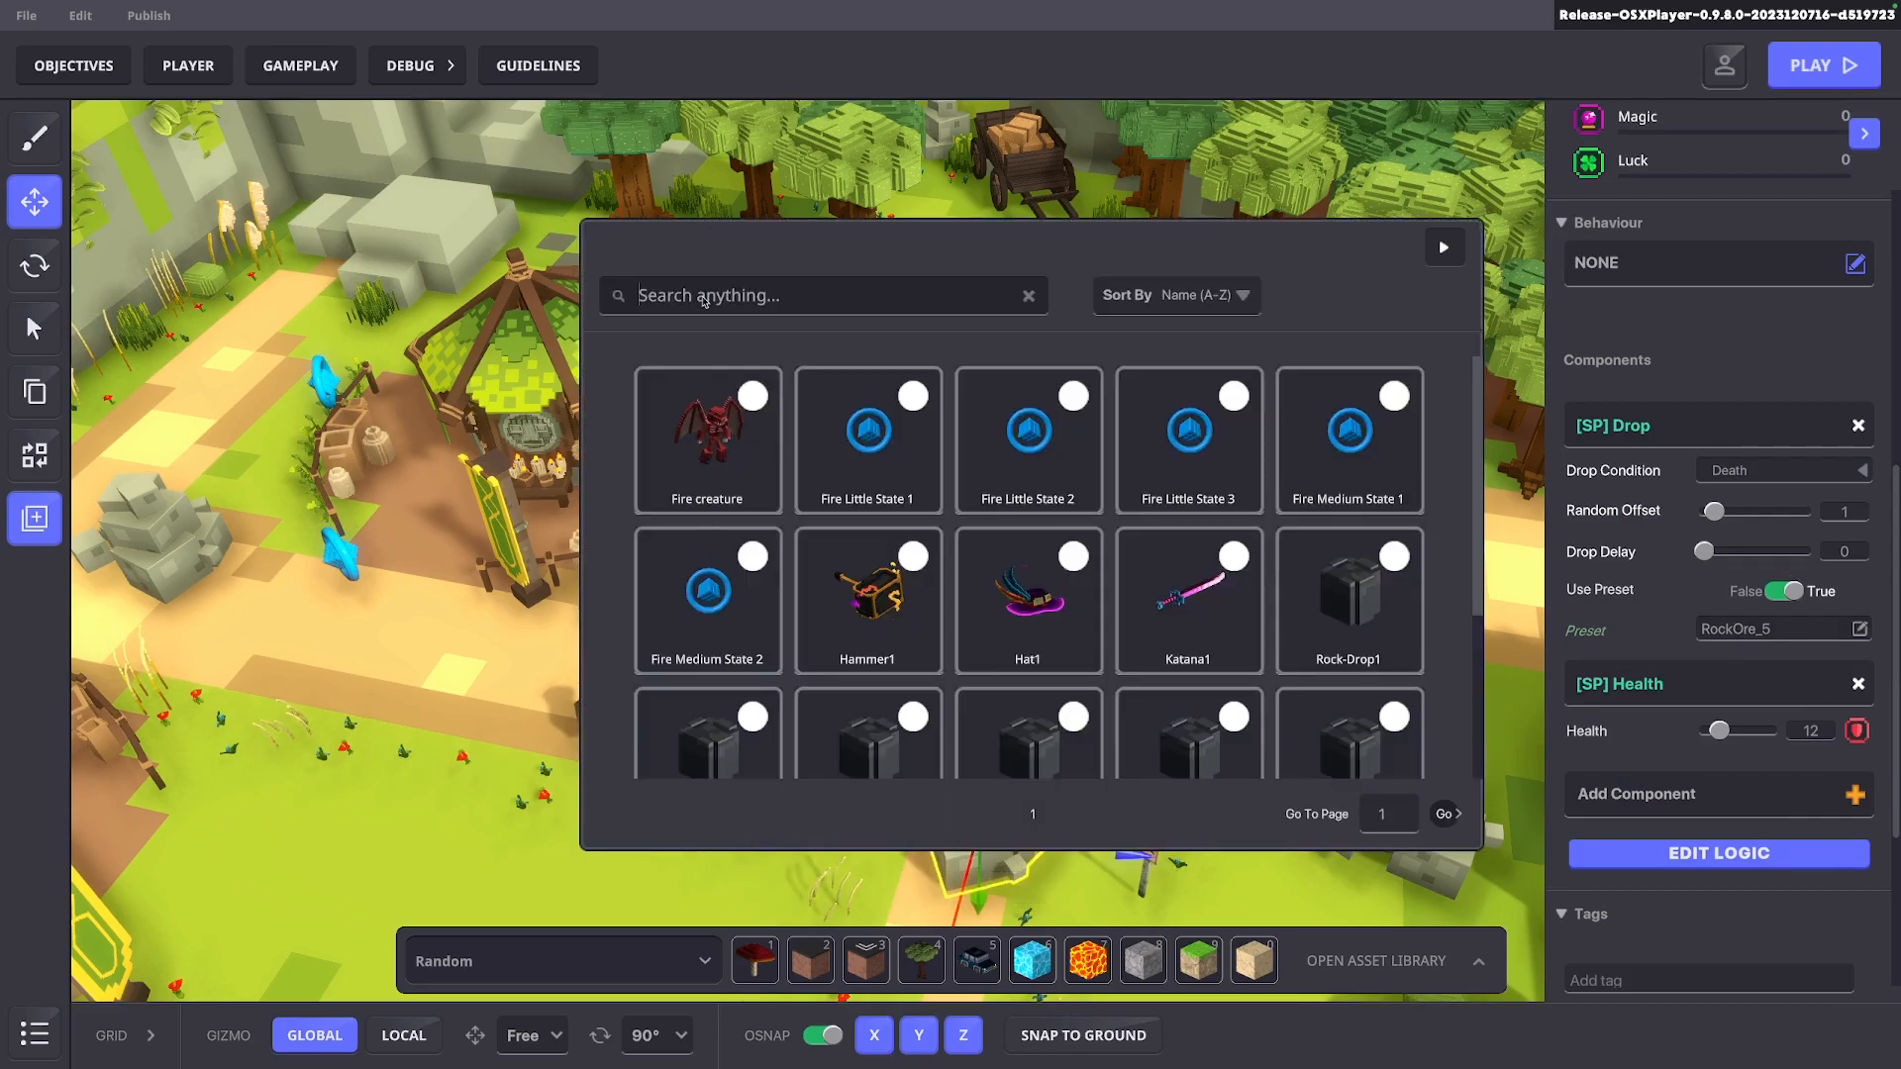
pyautogui.write('Rock')
pyautogui.click(684, 495)
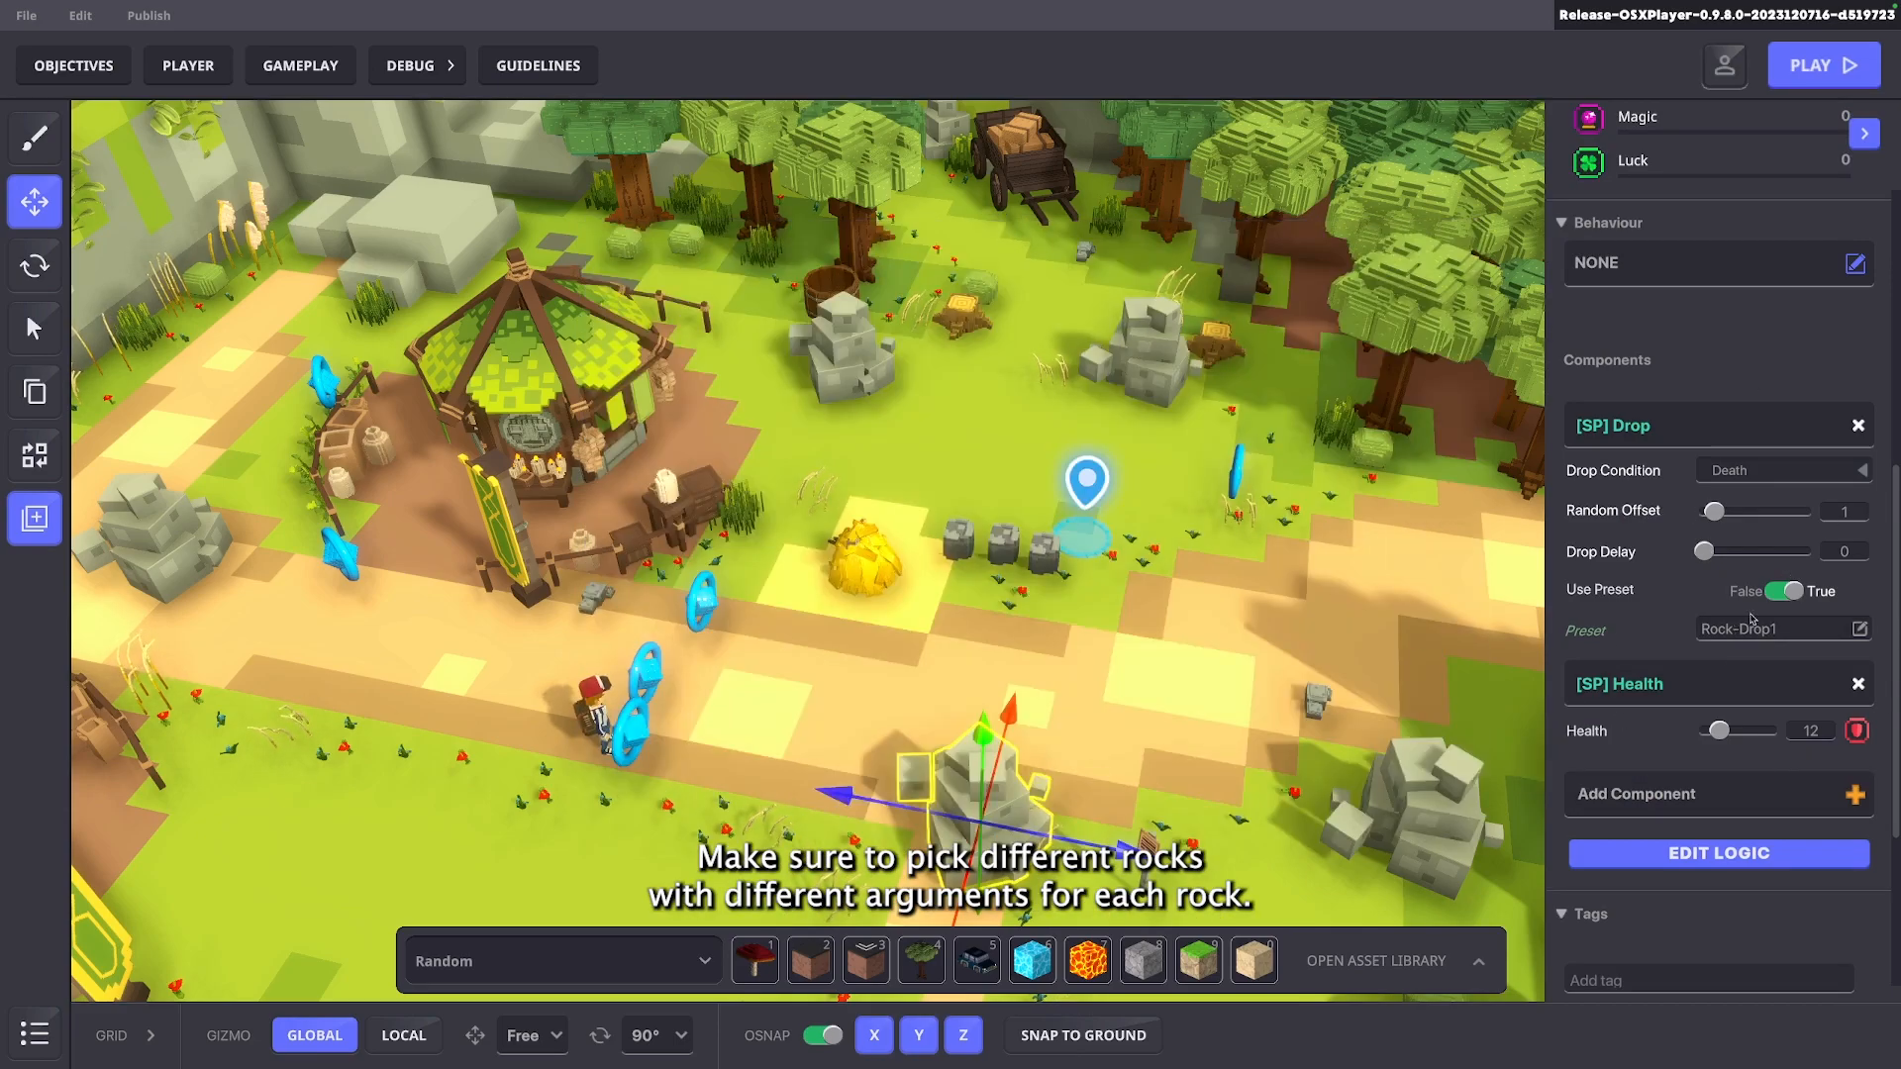
# Check the Drop presets assigned to the other natural rocks
pyautogui.click(1135, 379)
pyautogui.click(846, 359)
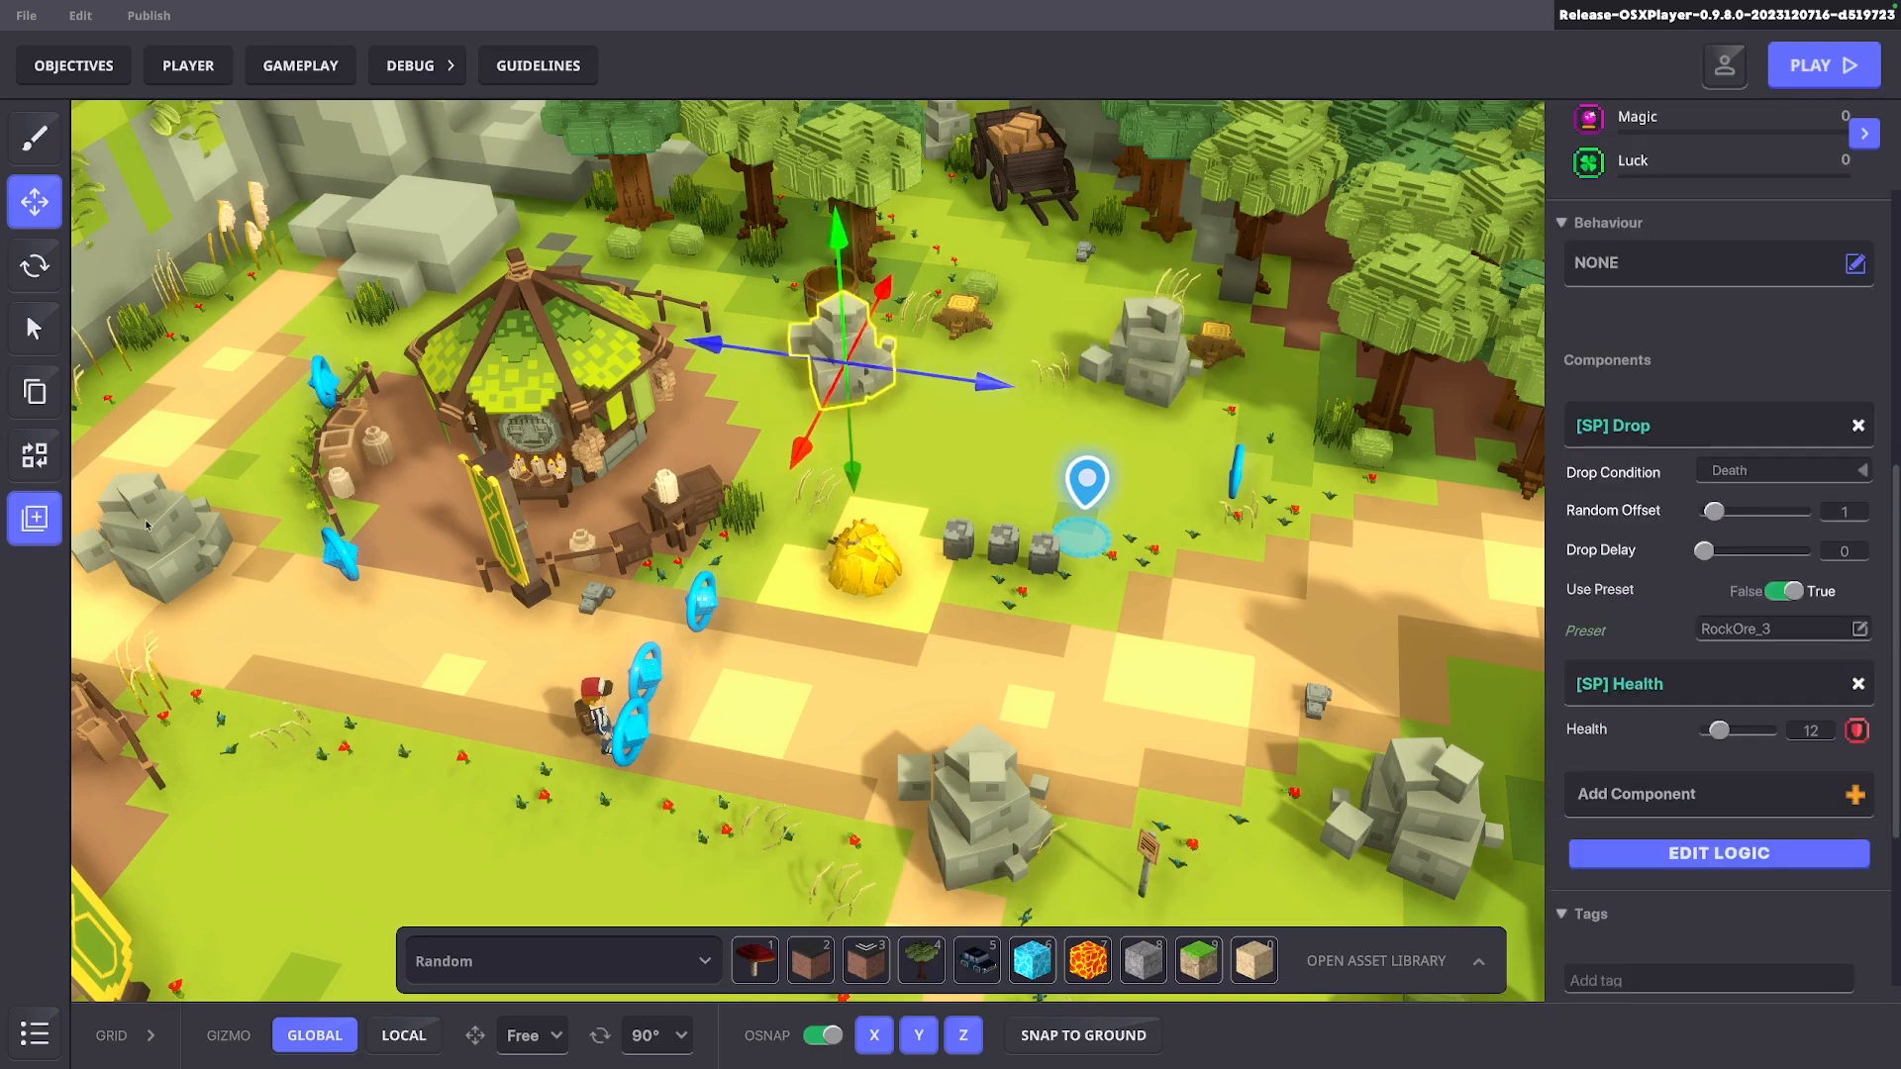
pyautogui.click(166, 543)
# Select all five natural rocks together, remove their Health component and add a Health component to them again
pyautogui.click(1406, 812)
pyautogui.keyDown('shift'); pyautogui.click(980, 792); pyautogui.keyUp('shift')
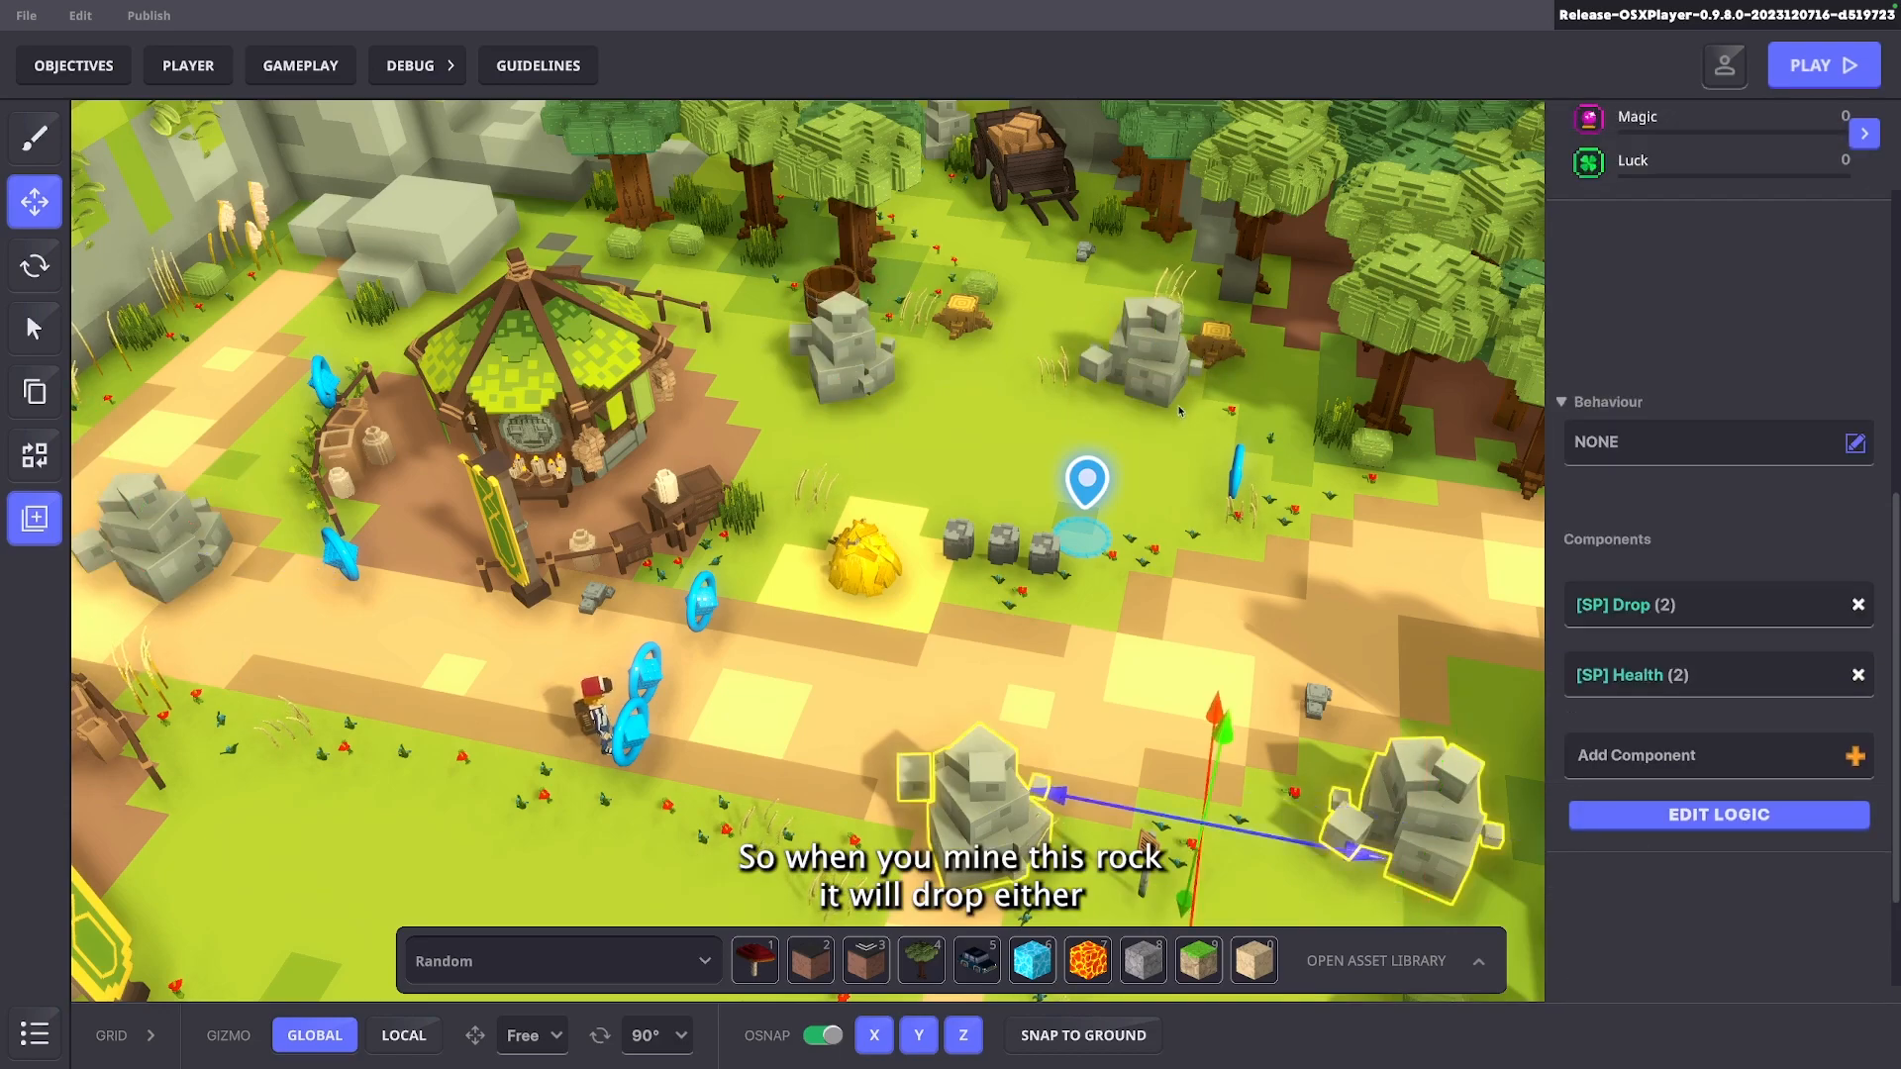
pyautogui.keyDown('shift'); pyautogui.click(1138, 346); pyautogui.keyUp('shift')
pyautogui.keyDown('shift'); pyautogui.click(831, 372); pyautogui.keyUp('shift')
pyautogui.keyDown('shift'); pyautogui.click(167, 542); pyautogui.keyUp('shift')
pyautogui.scroll(-4, 1610, 807)
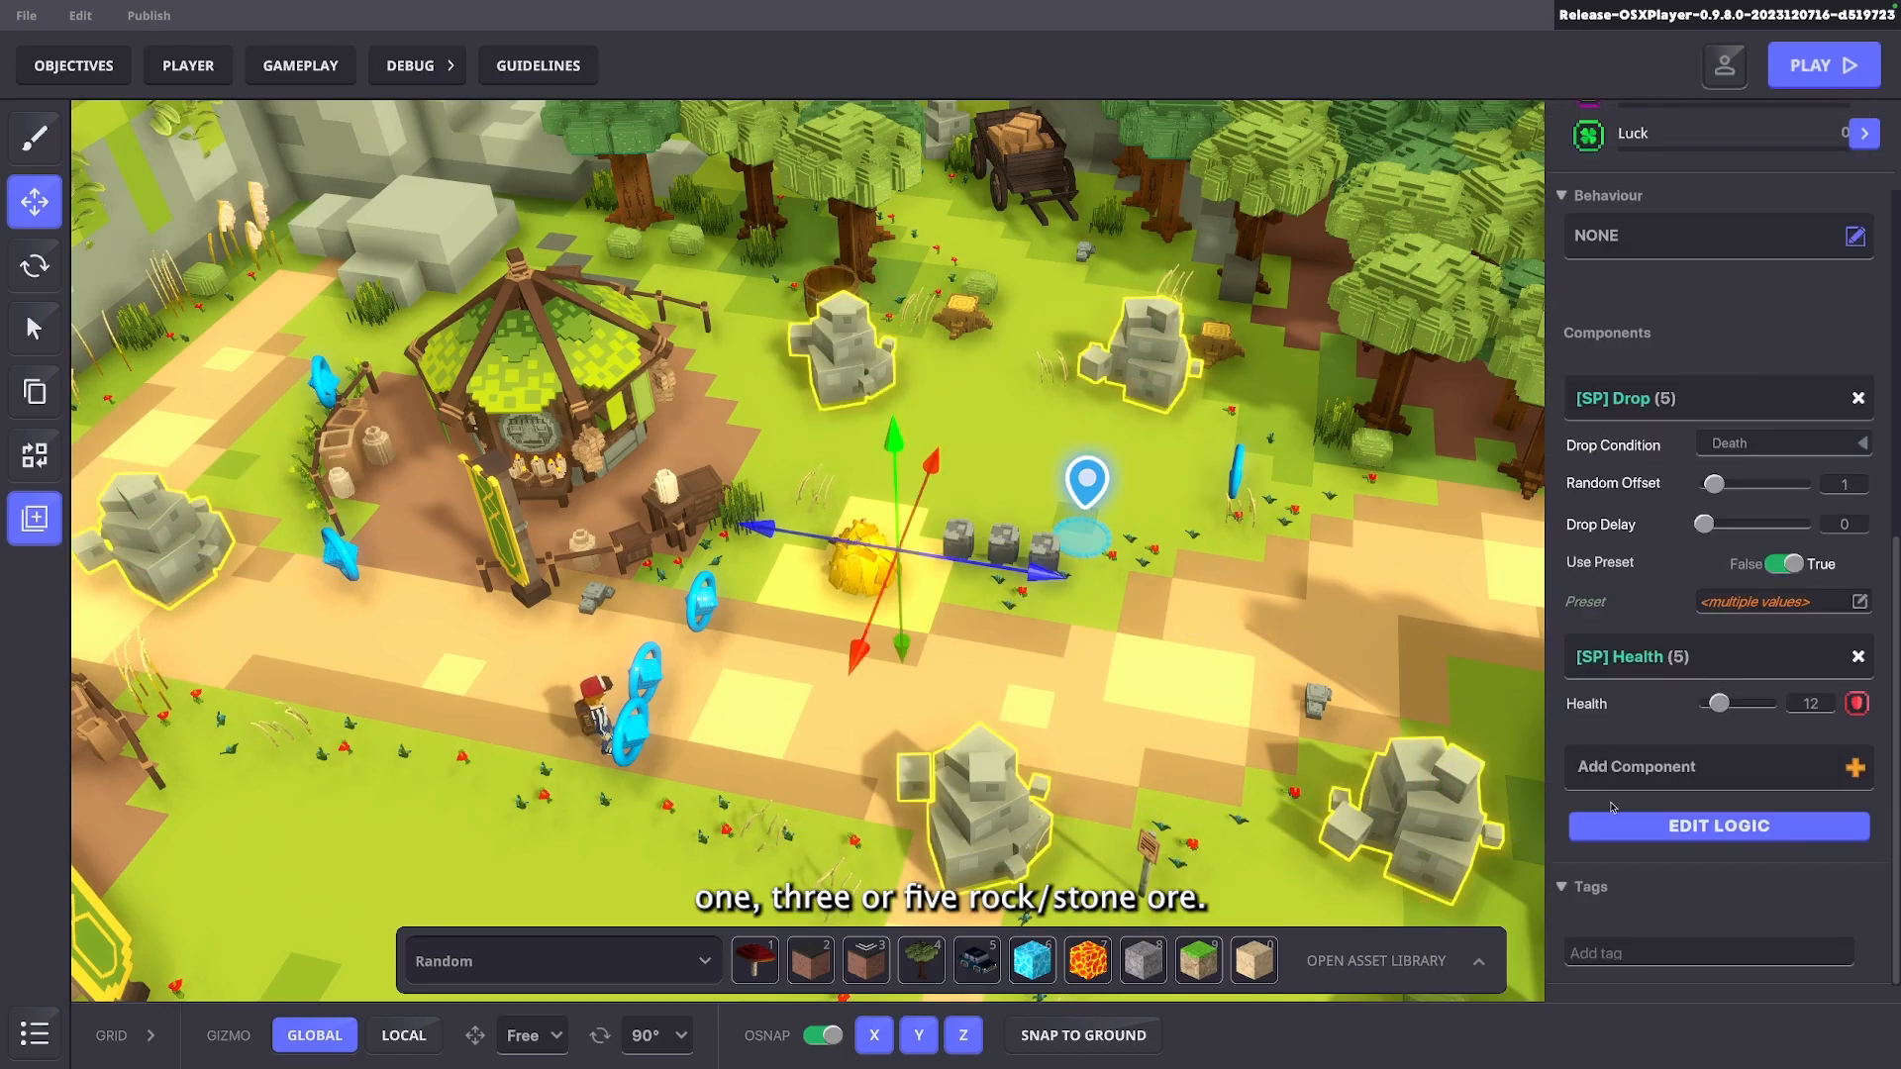
pyautogui.click(1664, 778)
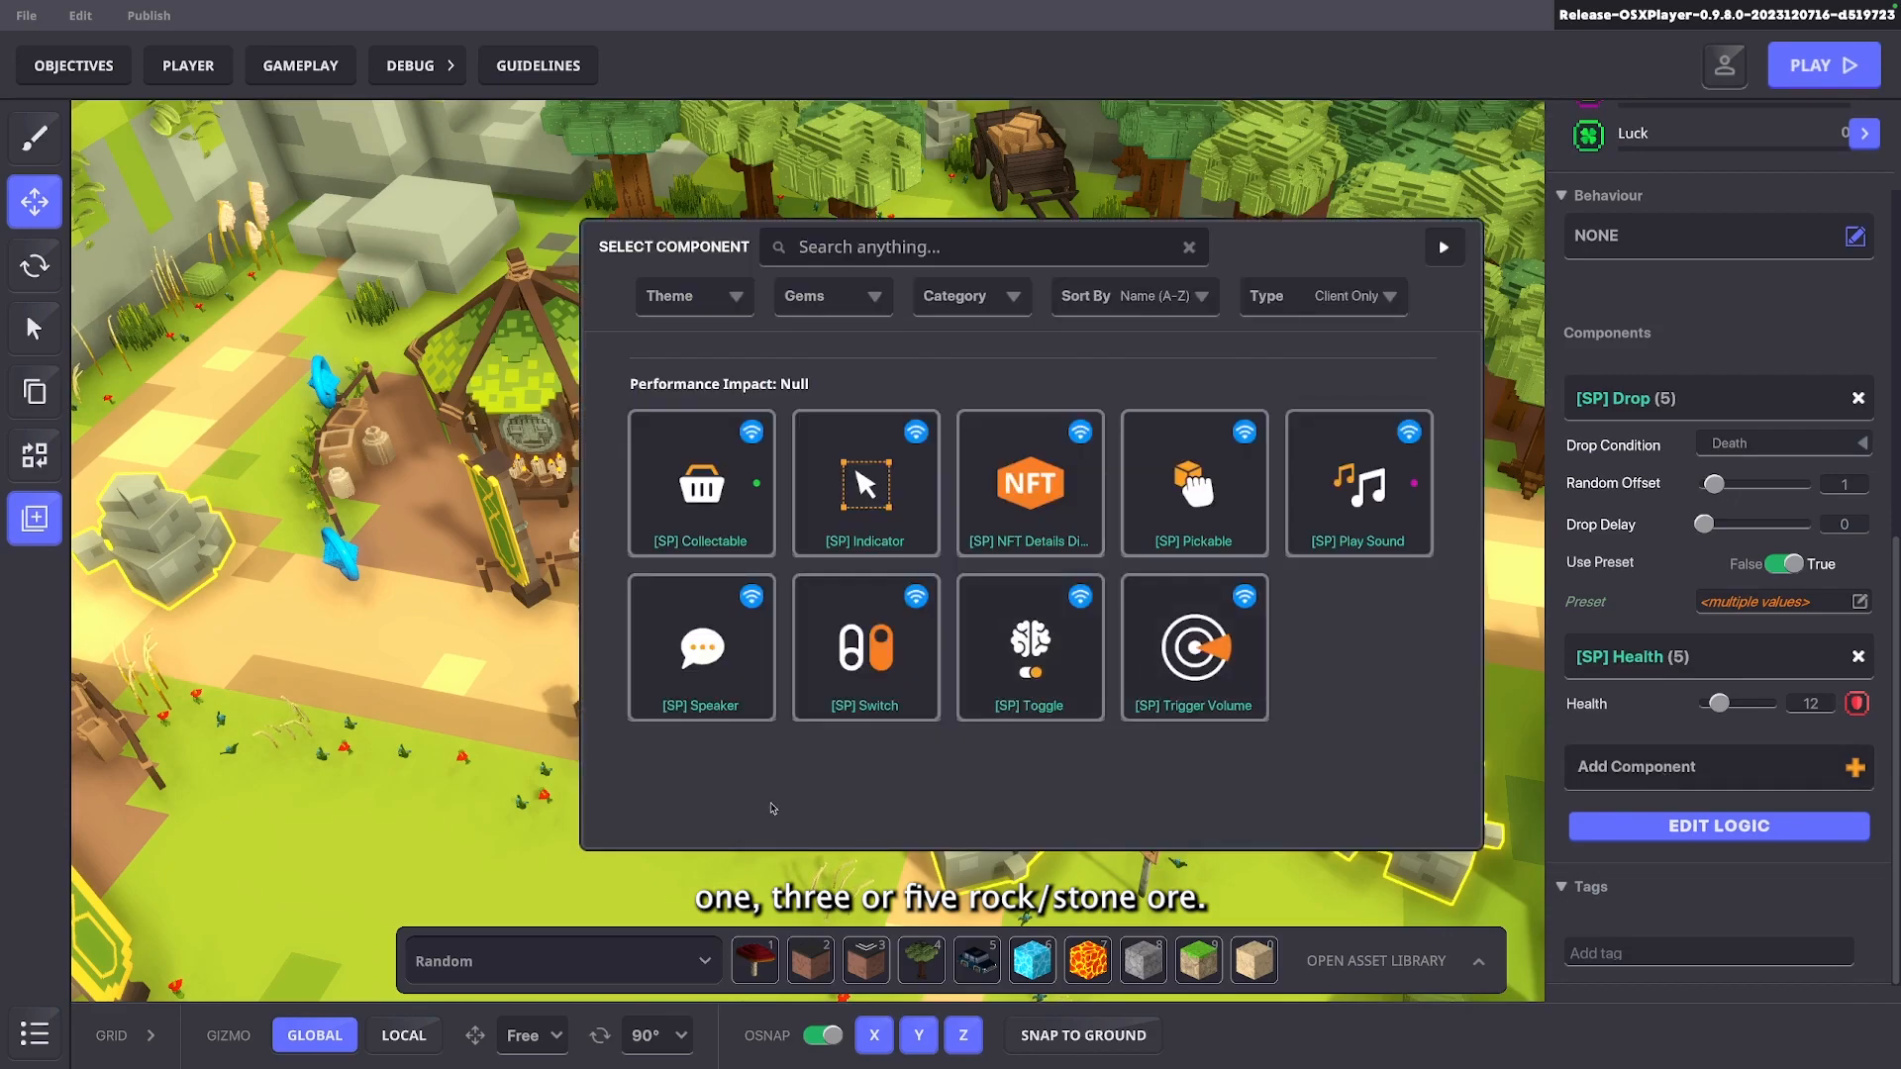
pyautogui.click(1443, 251)
pyautogui.click(1858, 656)
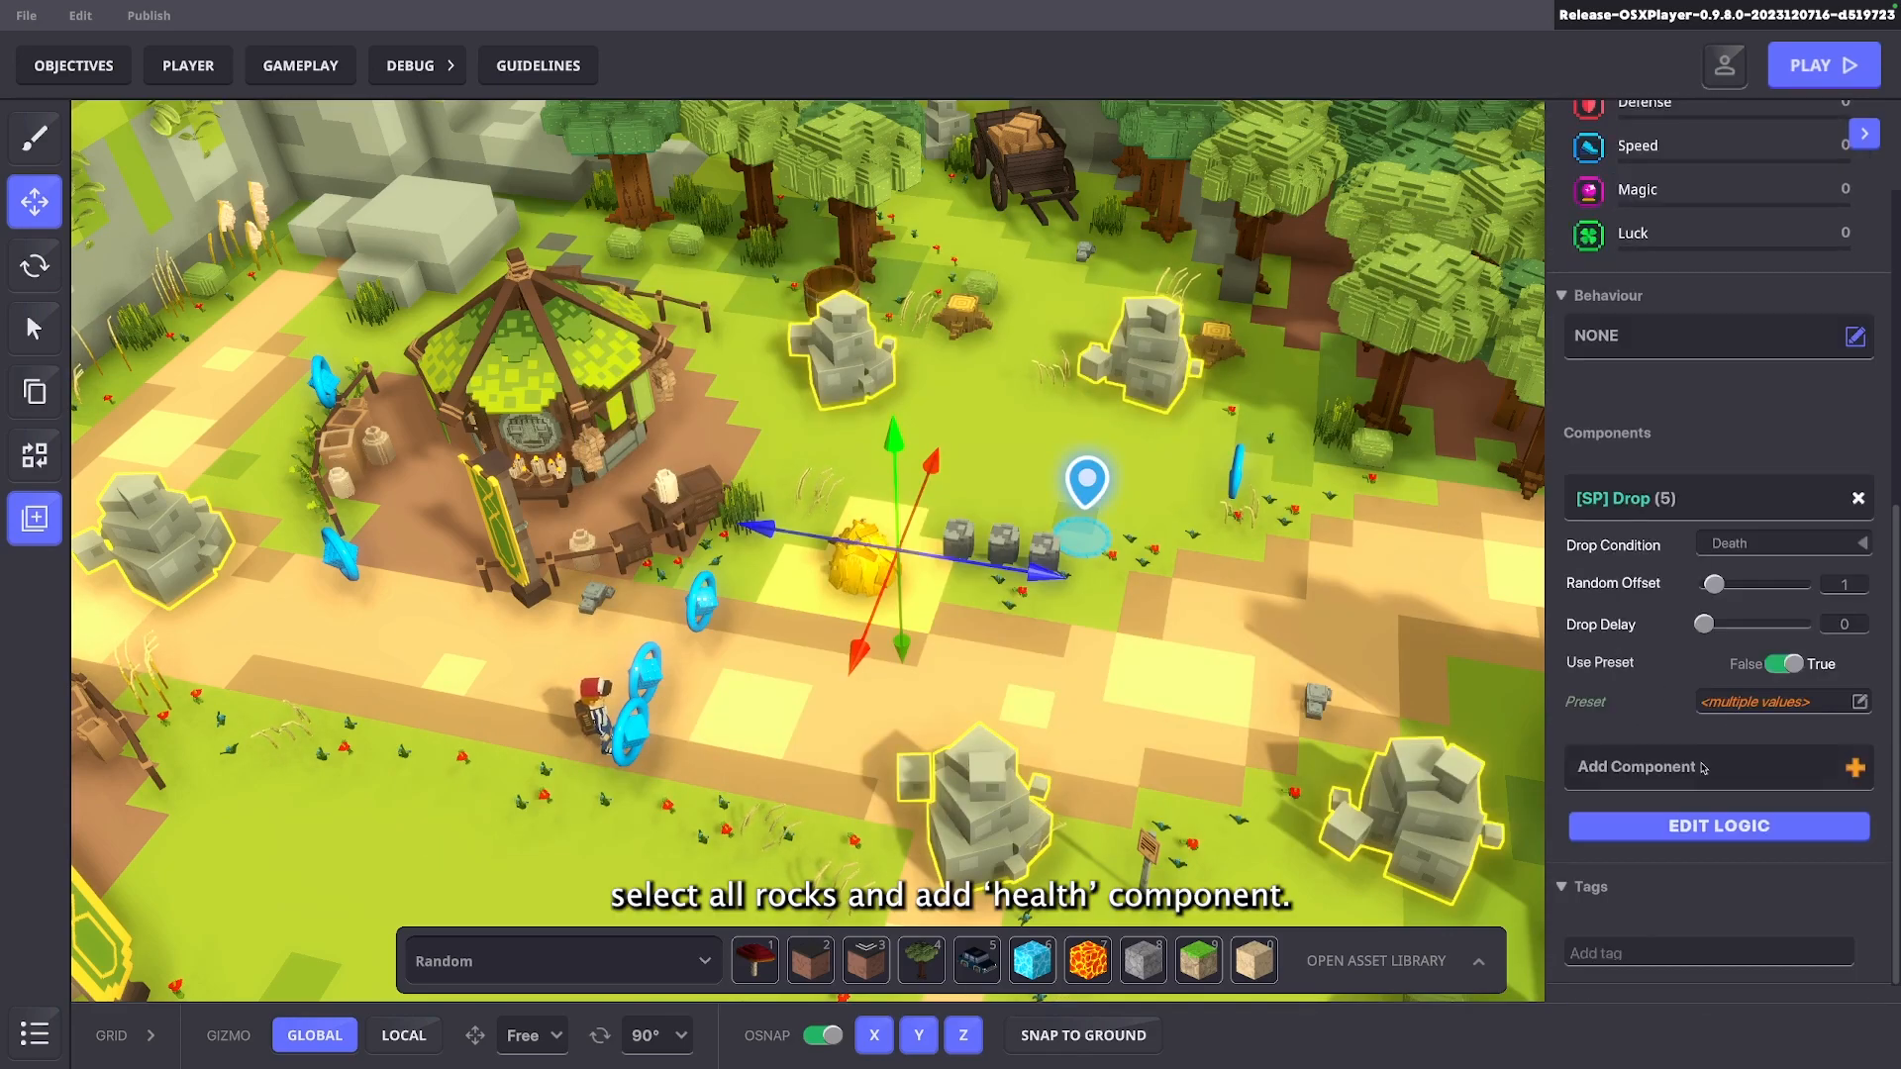
pyautogui.click(1703, 767)
pyautogui.click(867, 517)
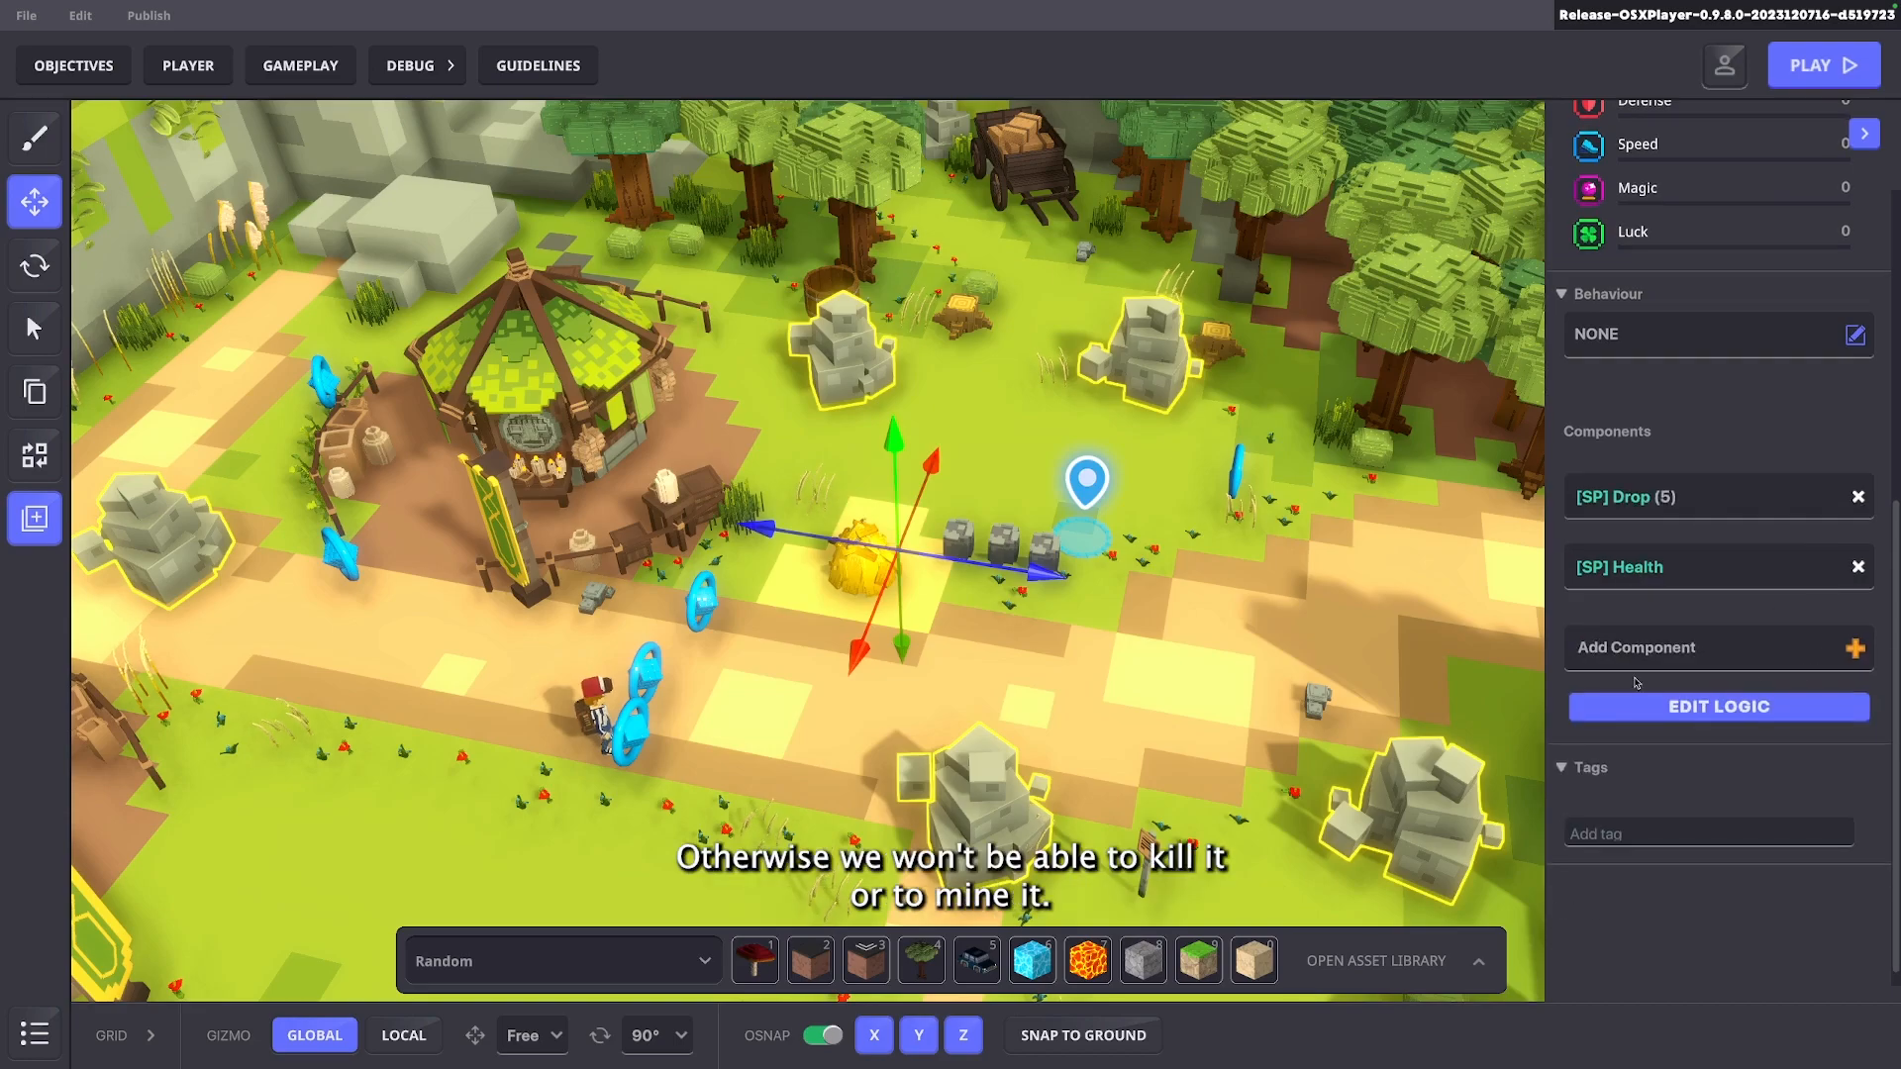
# Play-test the level to check whether mined rocks drop ore
pyautogui.scroll(-1, 1633, 597)
pyautogui.scroll(-2, 1790, 711)
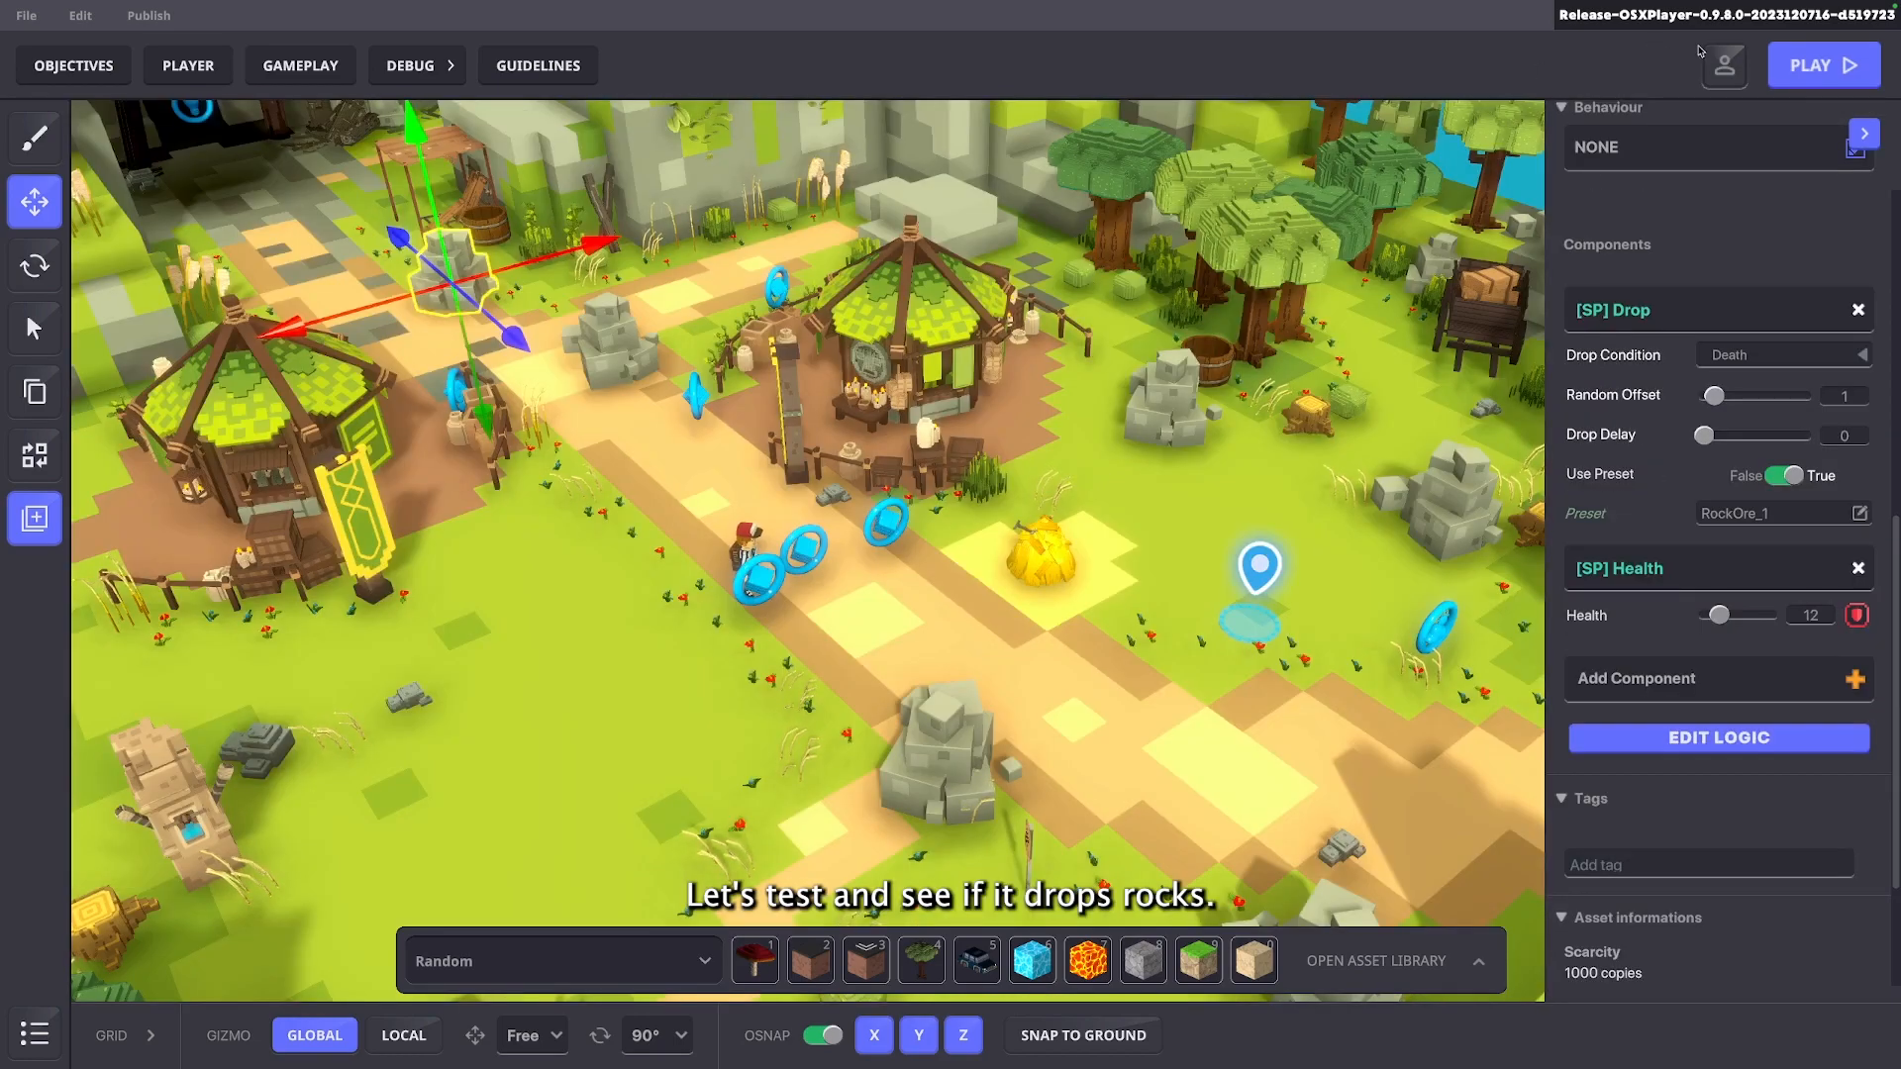
pyautogui.click(1806, 67)
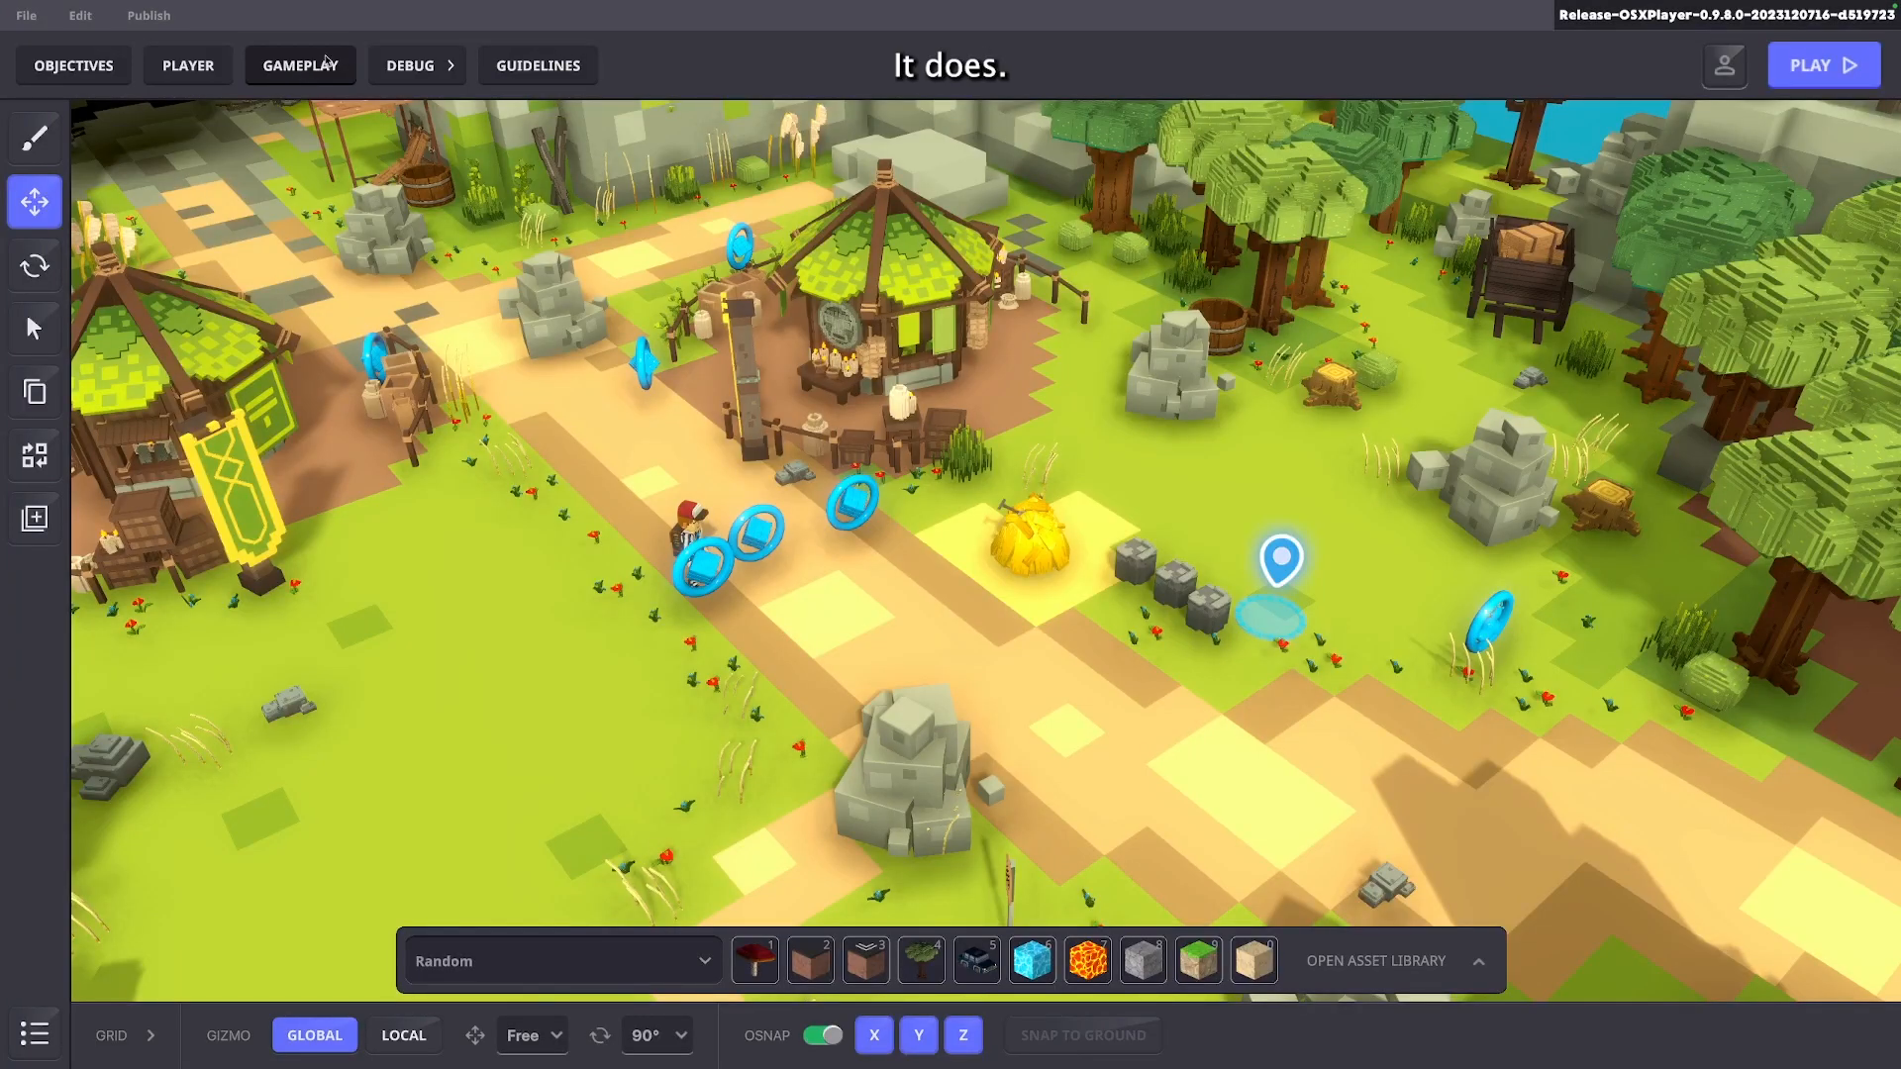
# Open the Game Rules and examine the Math Add/Subtract number rule that requires the Collect_01 message
pyautogui.click(326, 61)
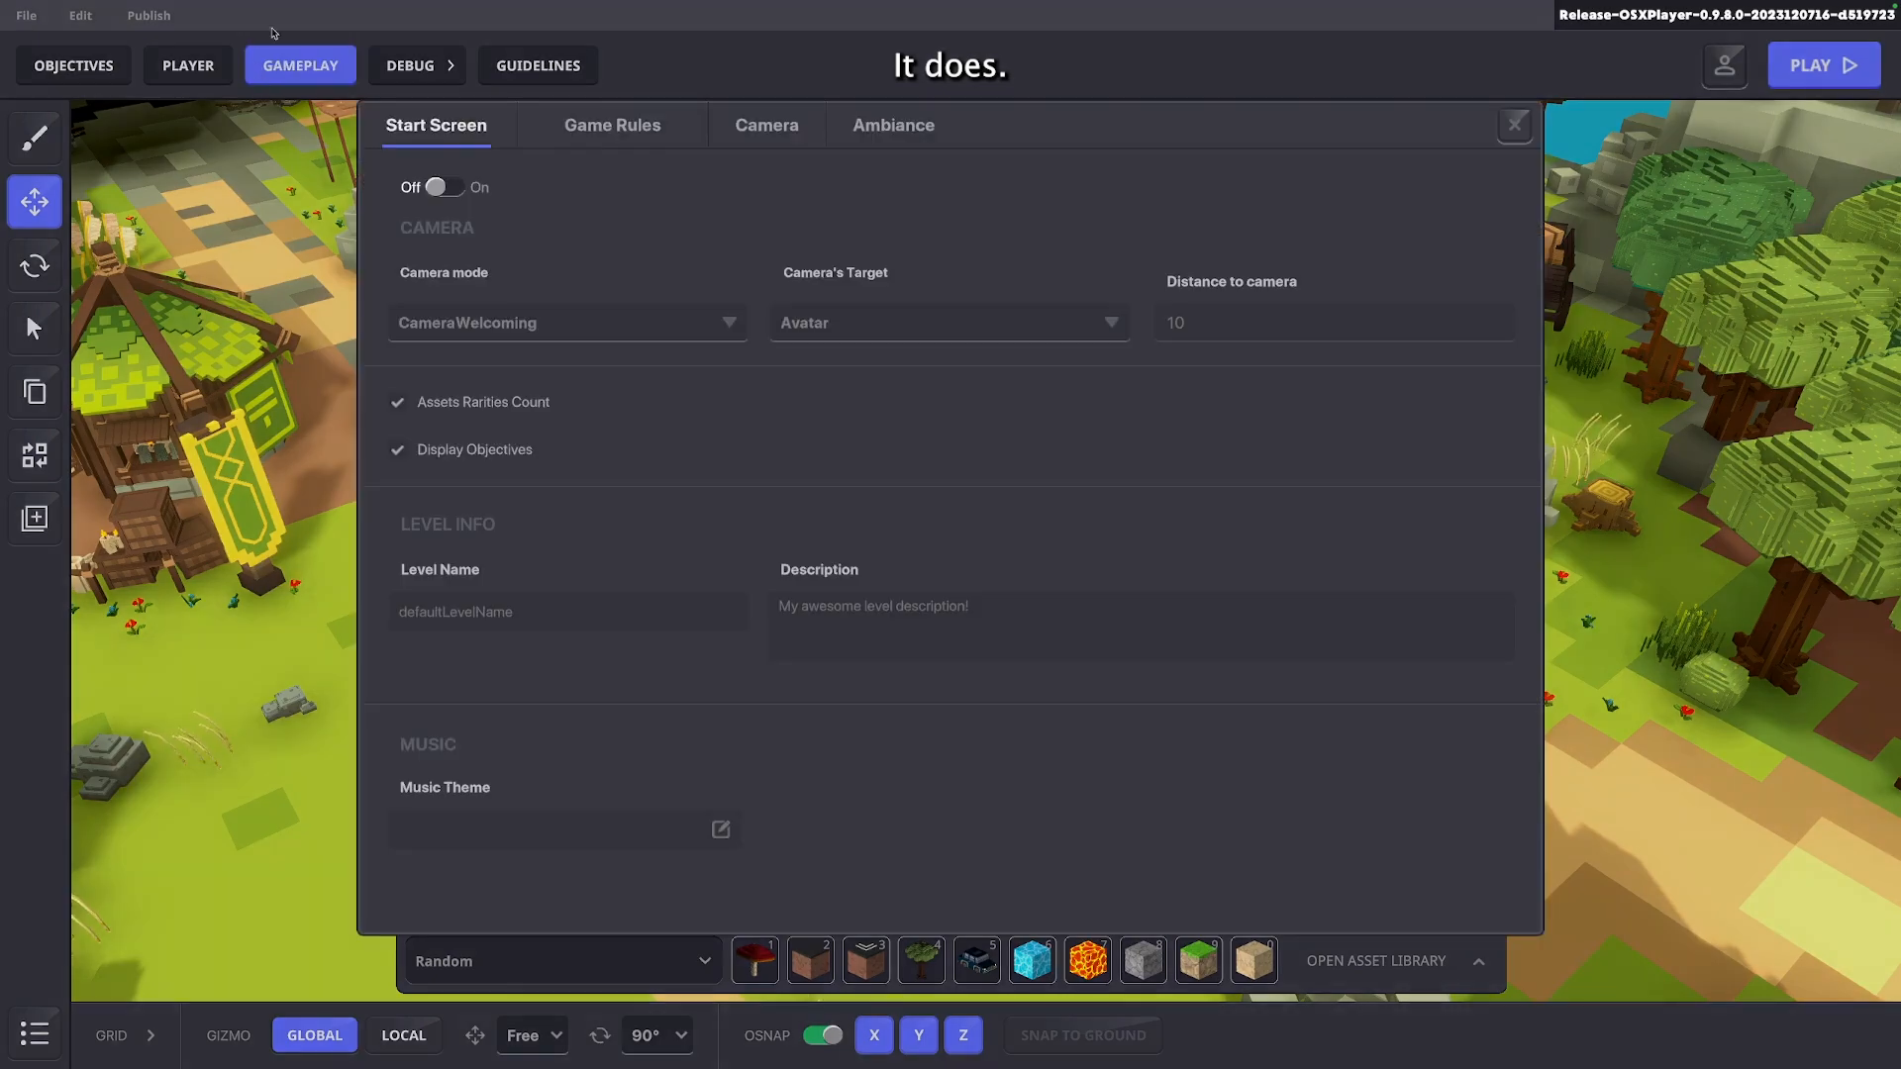
pyautogui.click(612, 124)
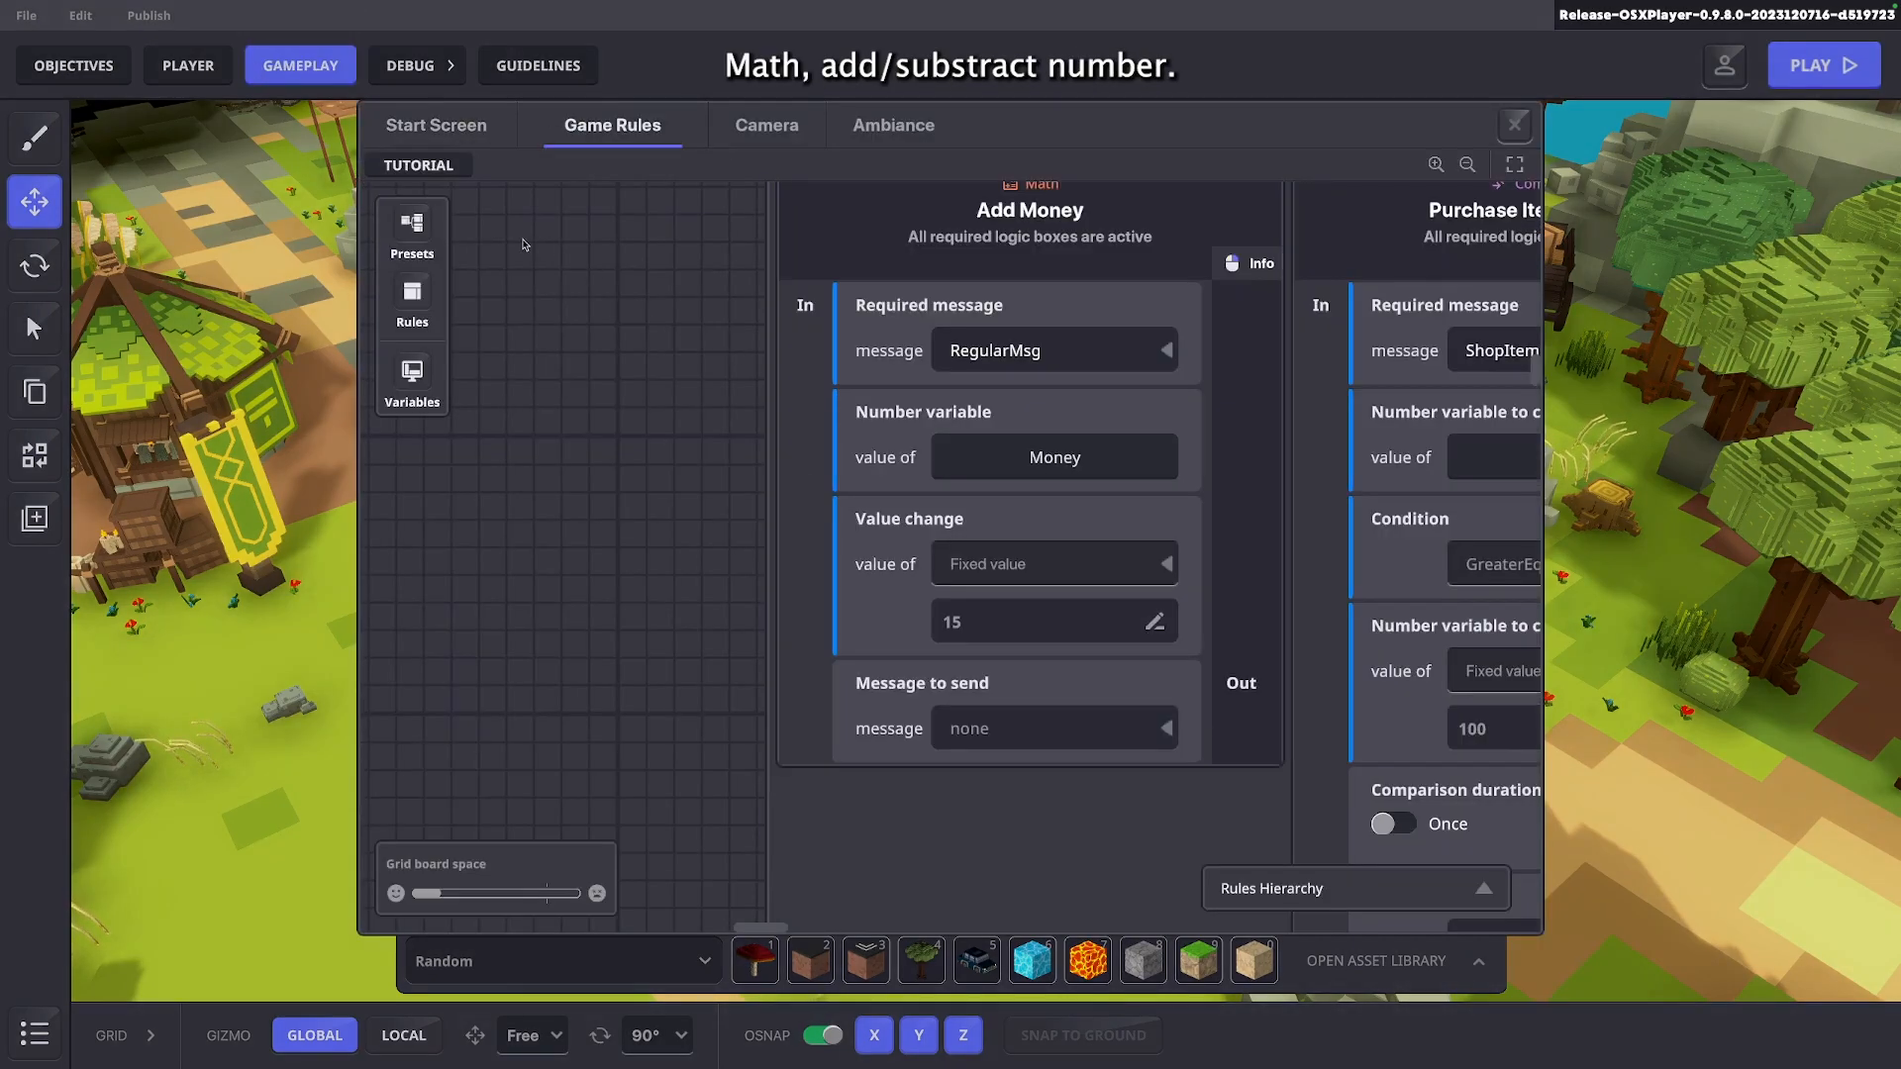
pyautogui.click(416, 294)
pyautogui.click(554, 259)
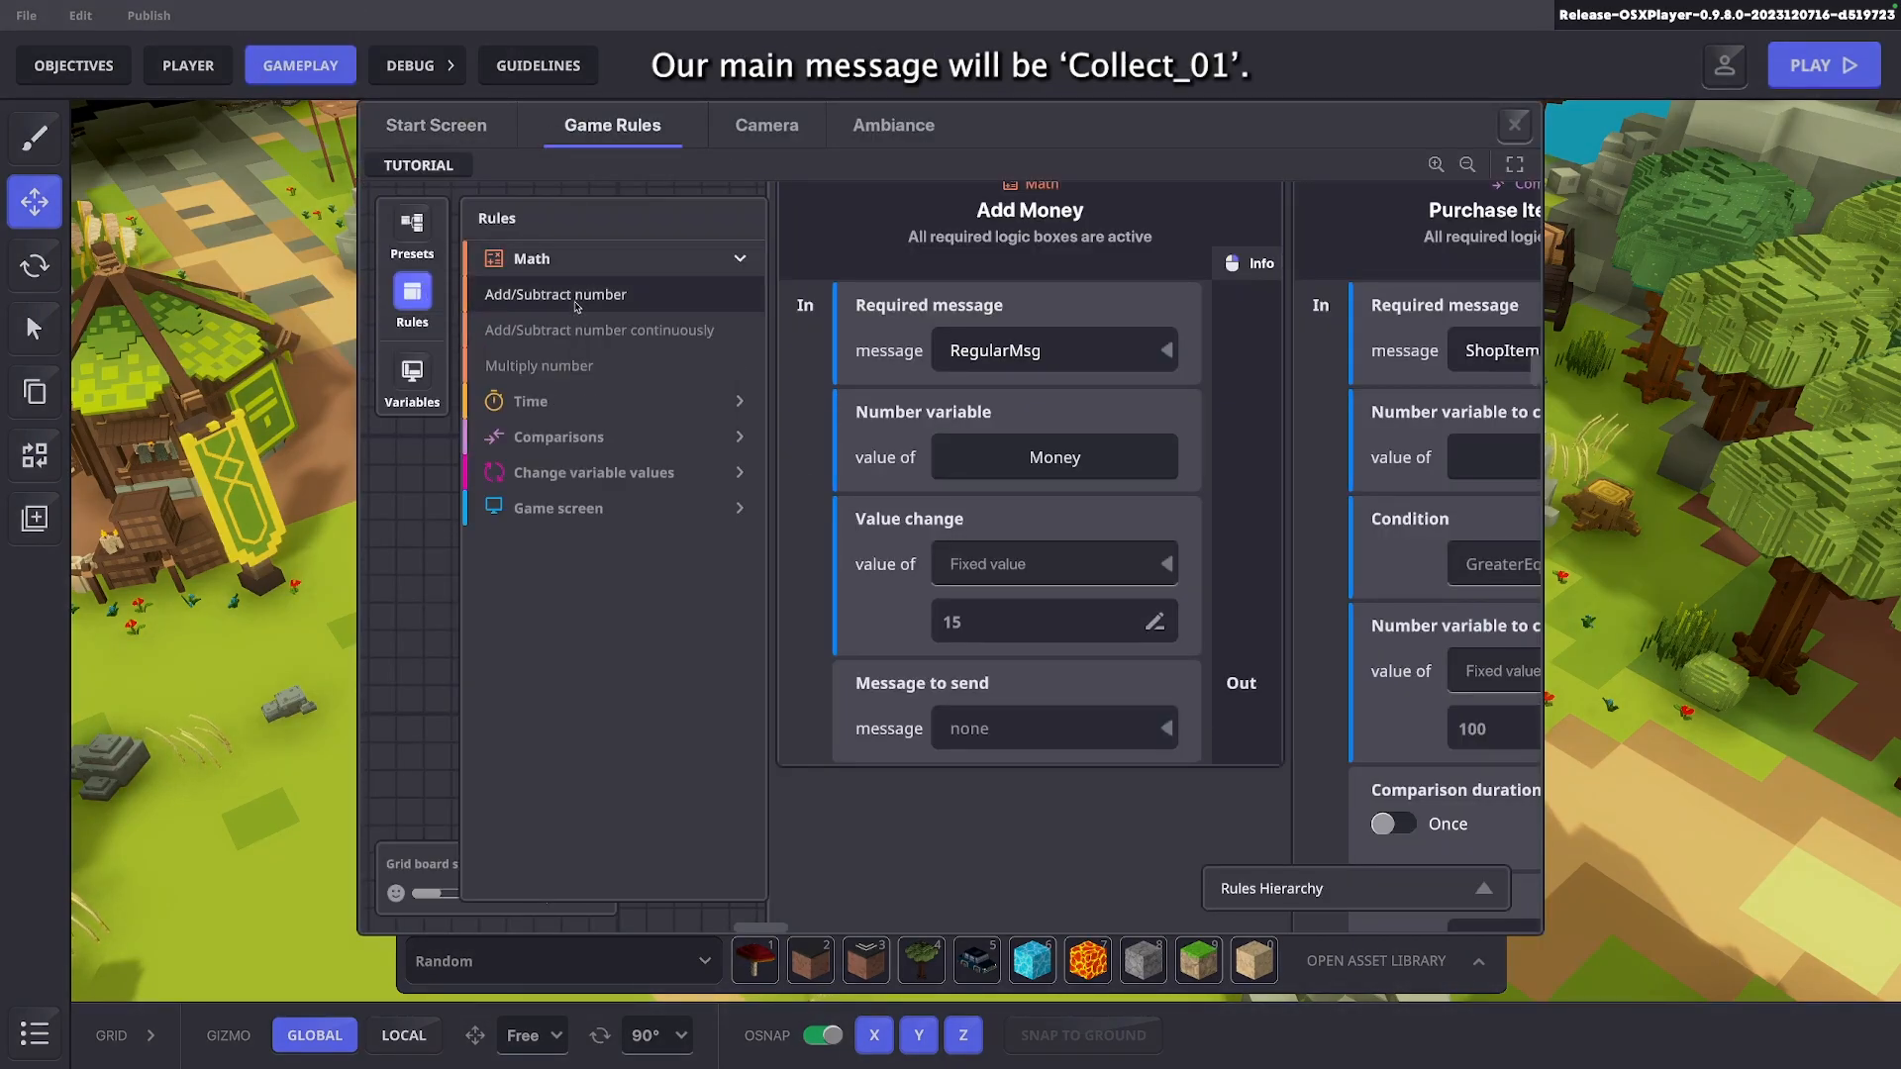
pyautogui.click(616, 262)
pyautogui.moveTo(990, 832); pyautogui.dragTo(1030, 443)
pyautogui.moveTo(666, 837); pyautogui.dragTo(1193, 317)
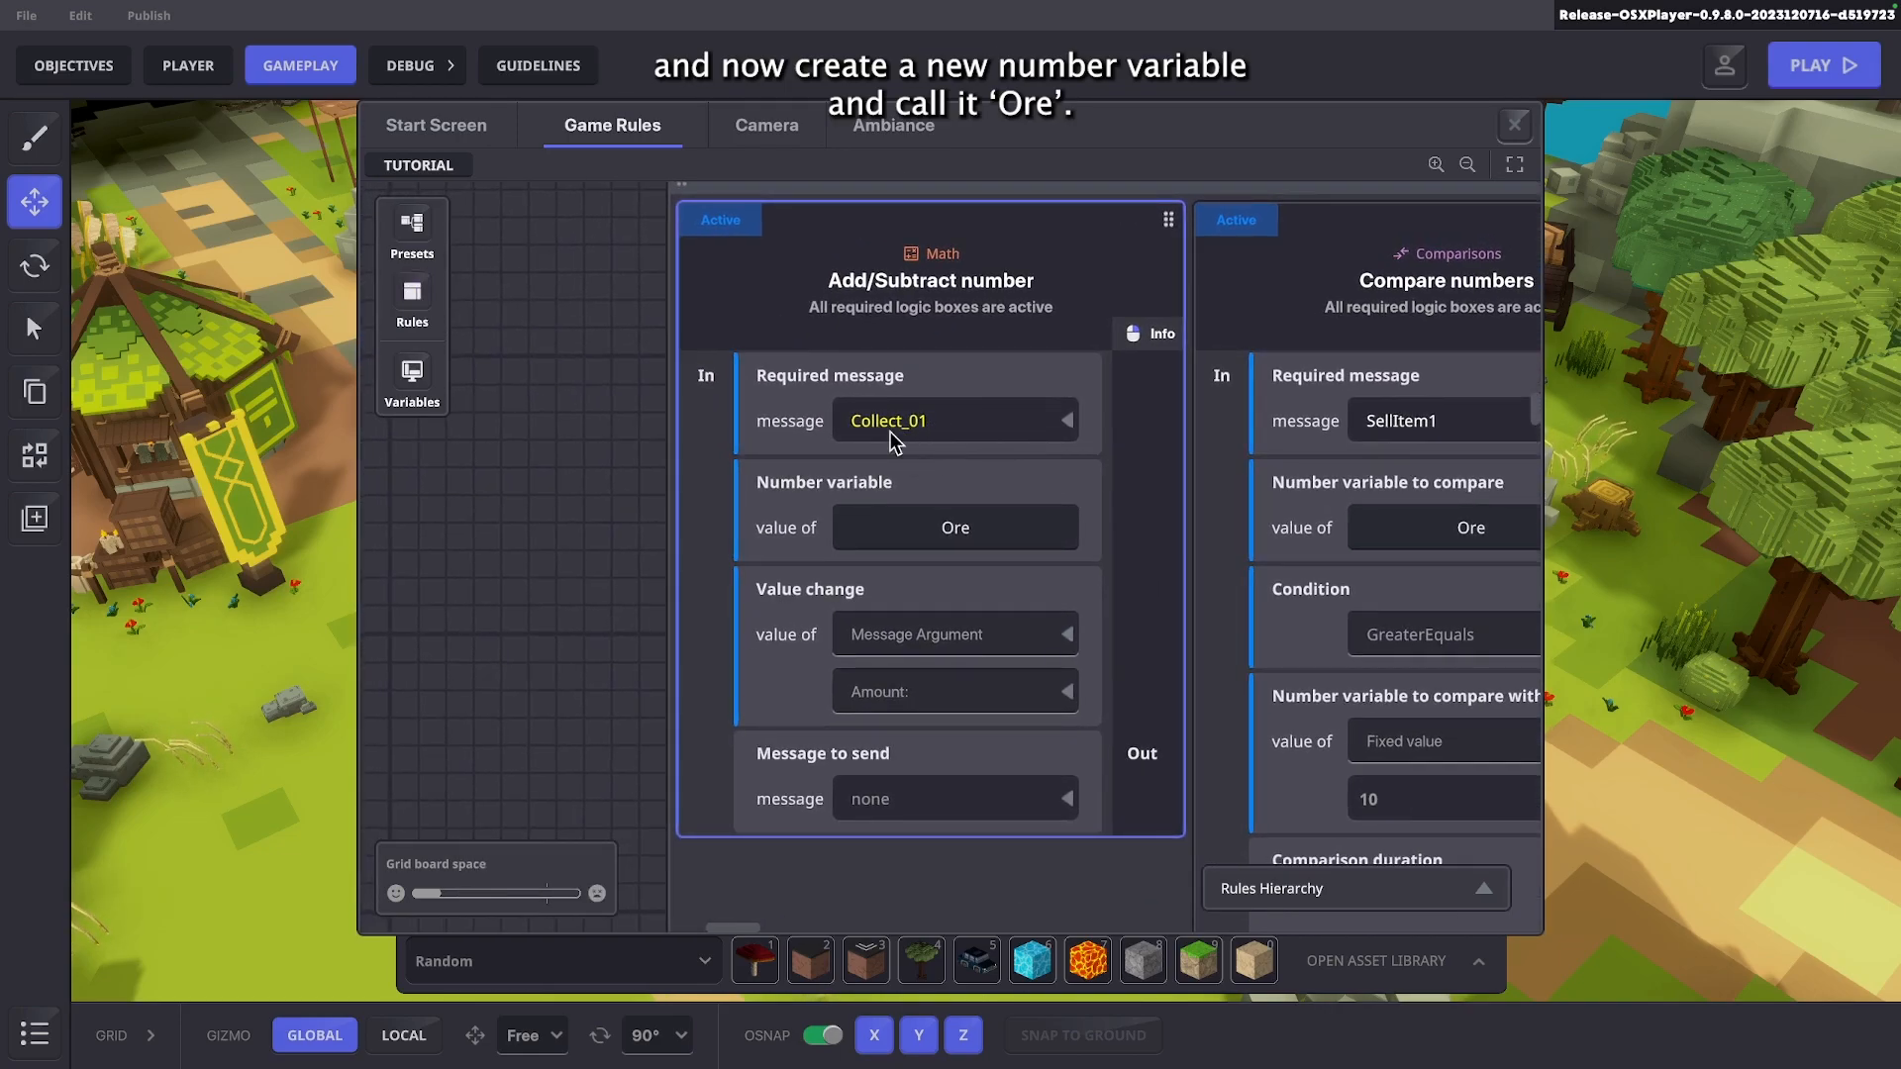
# Review the Ore variable's scope, heads-up display settings and HUD name, and its use in the Collect_01 rule
pyautogui.click(412, 376)
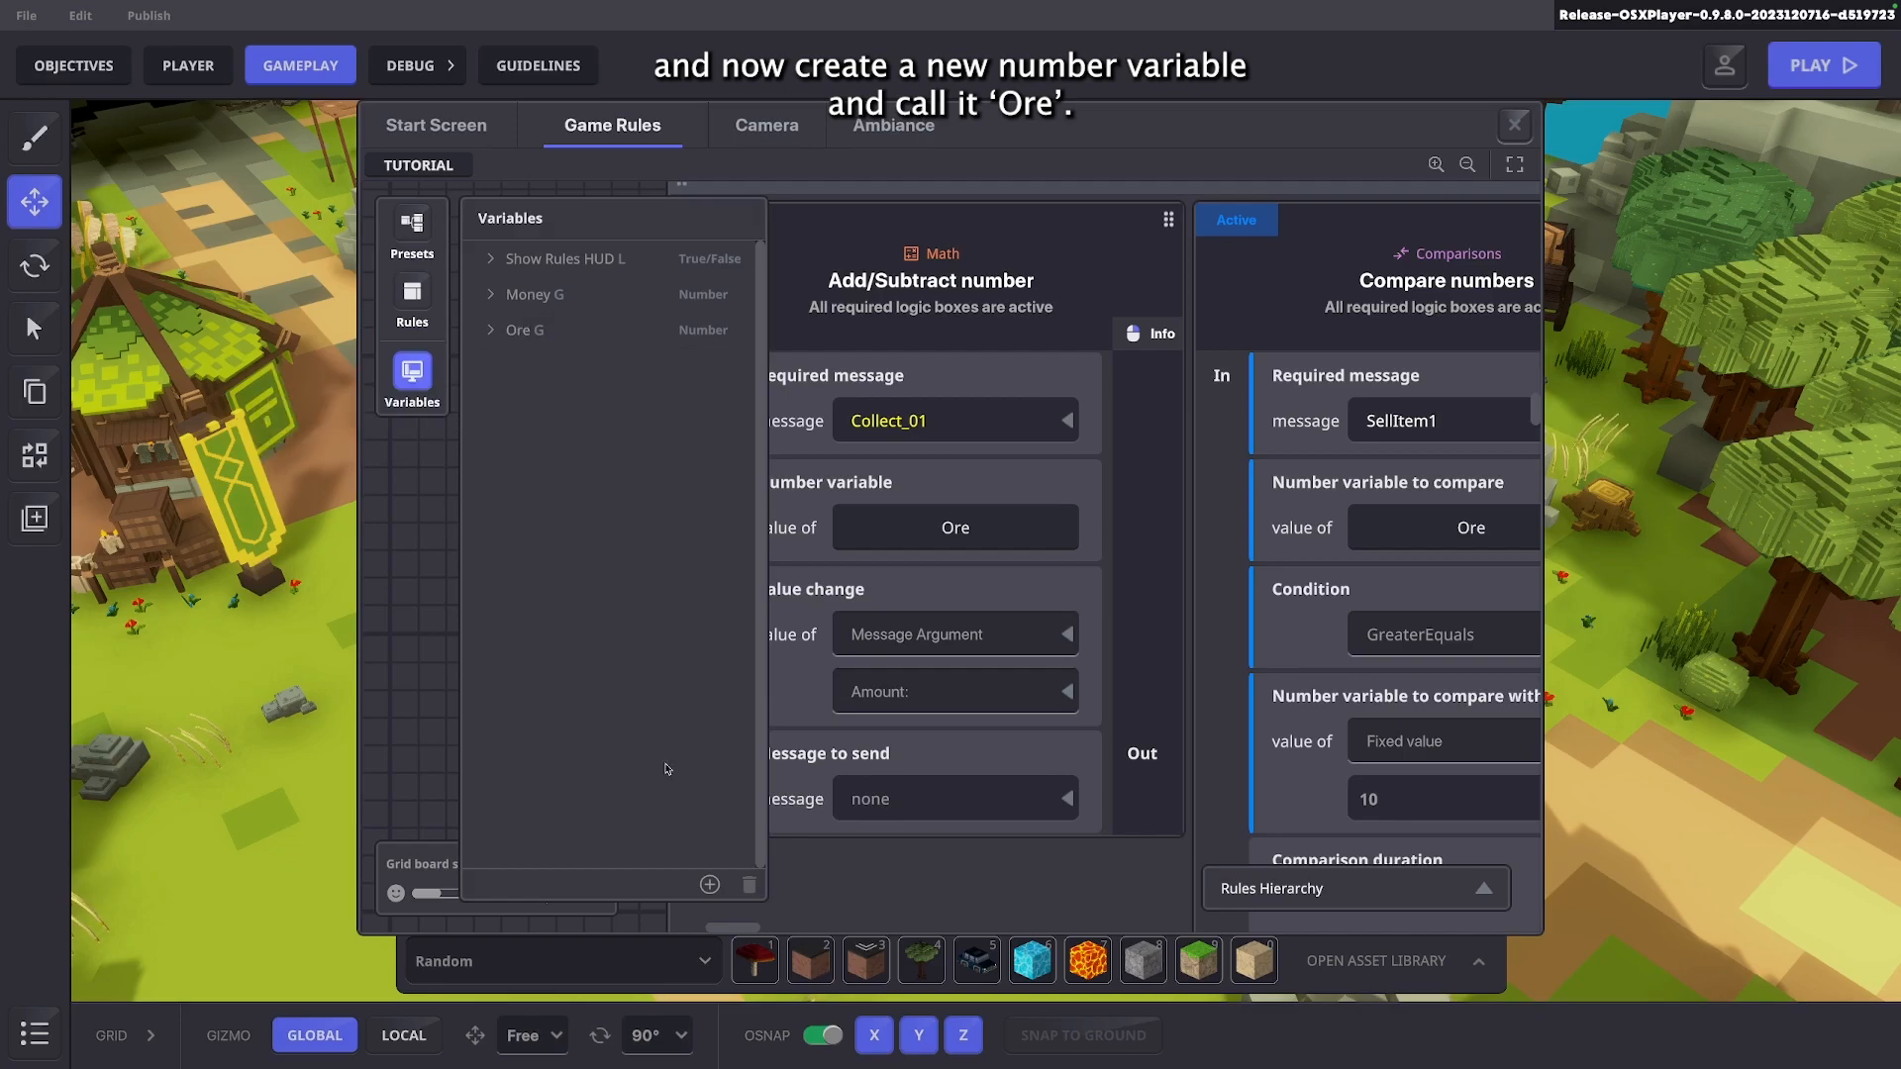
pyautogui.click(524, 330)
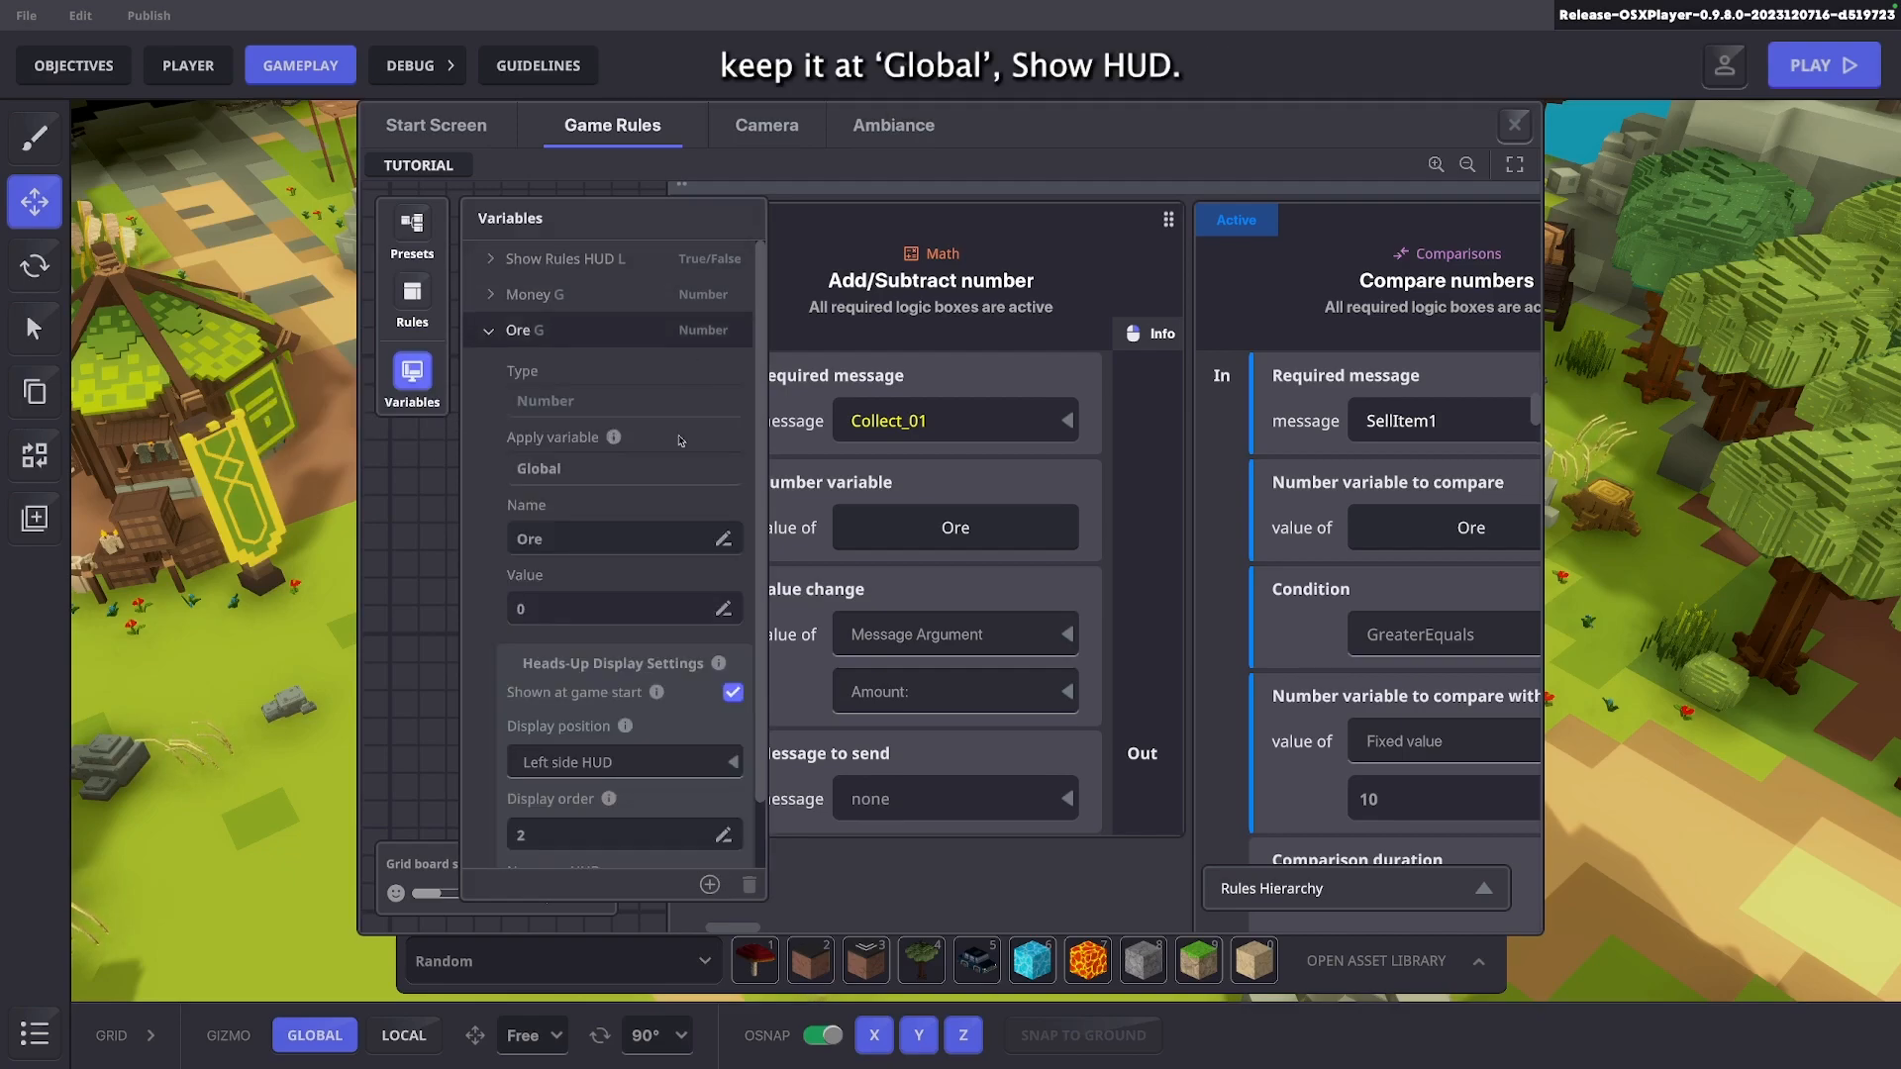
pyautogui.scroll(-1, 594, 566)
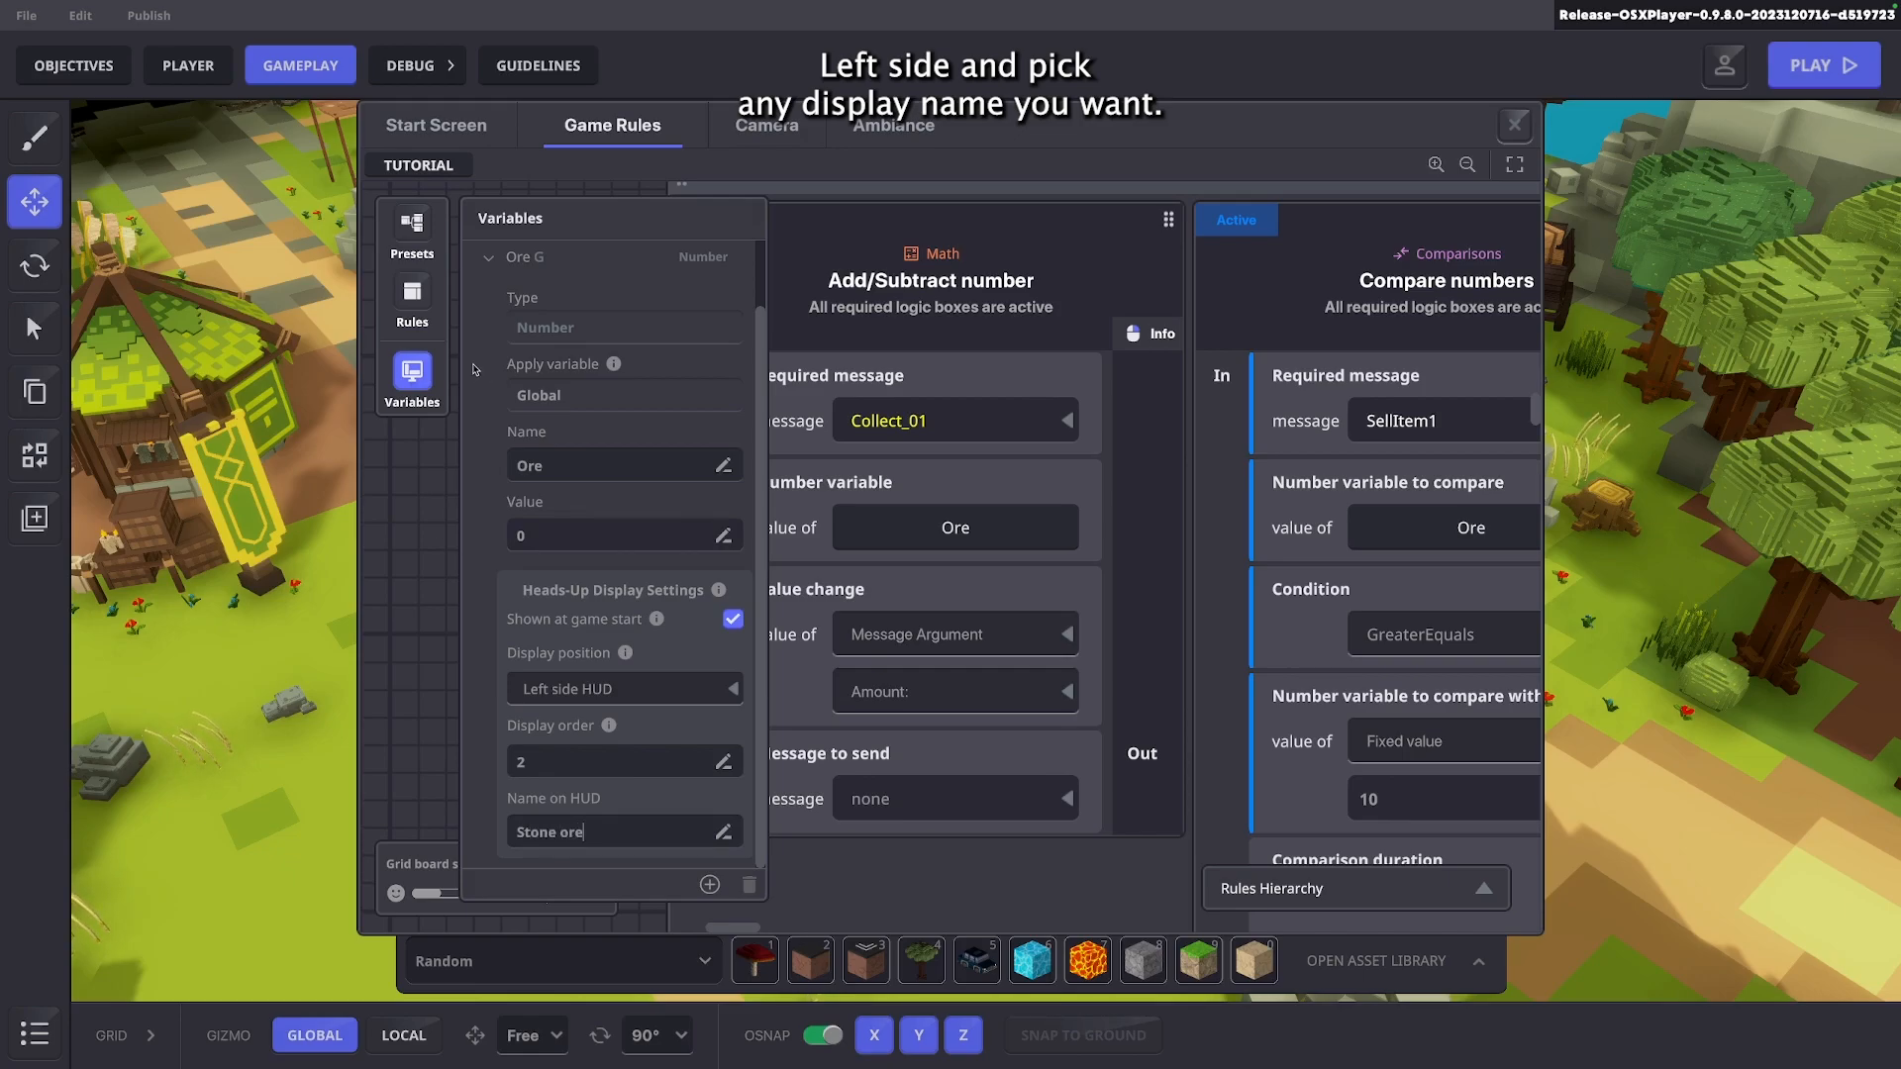
pyautogui.click(411, 375)
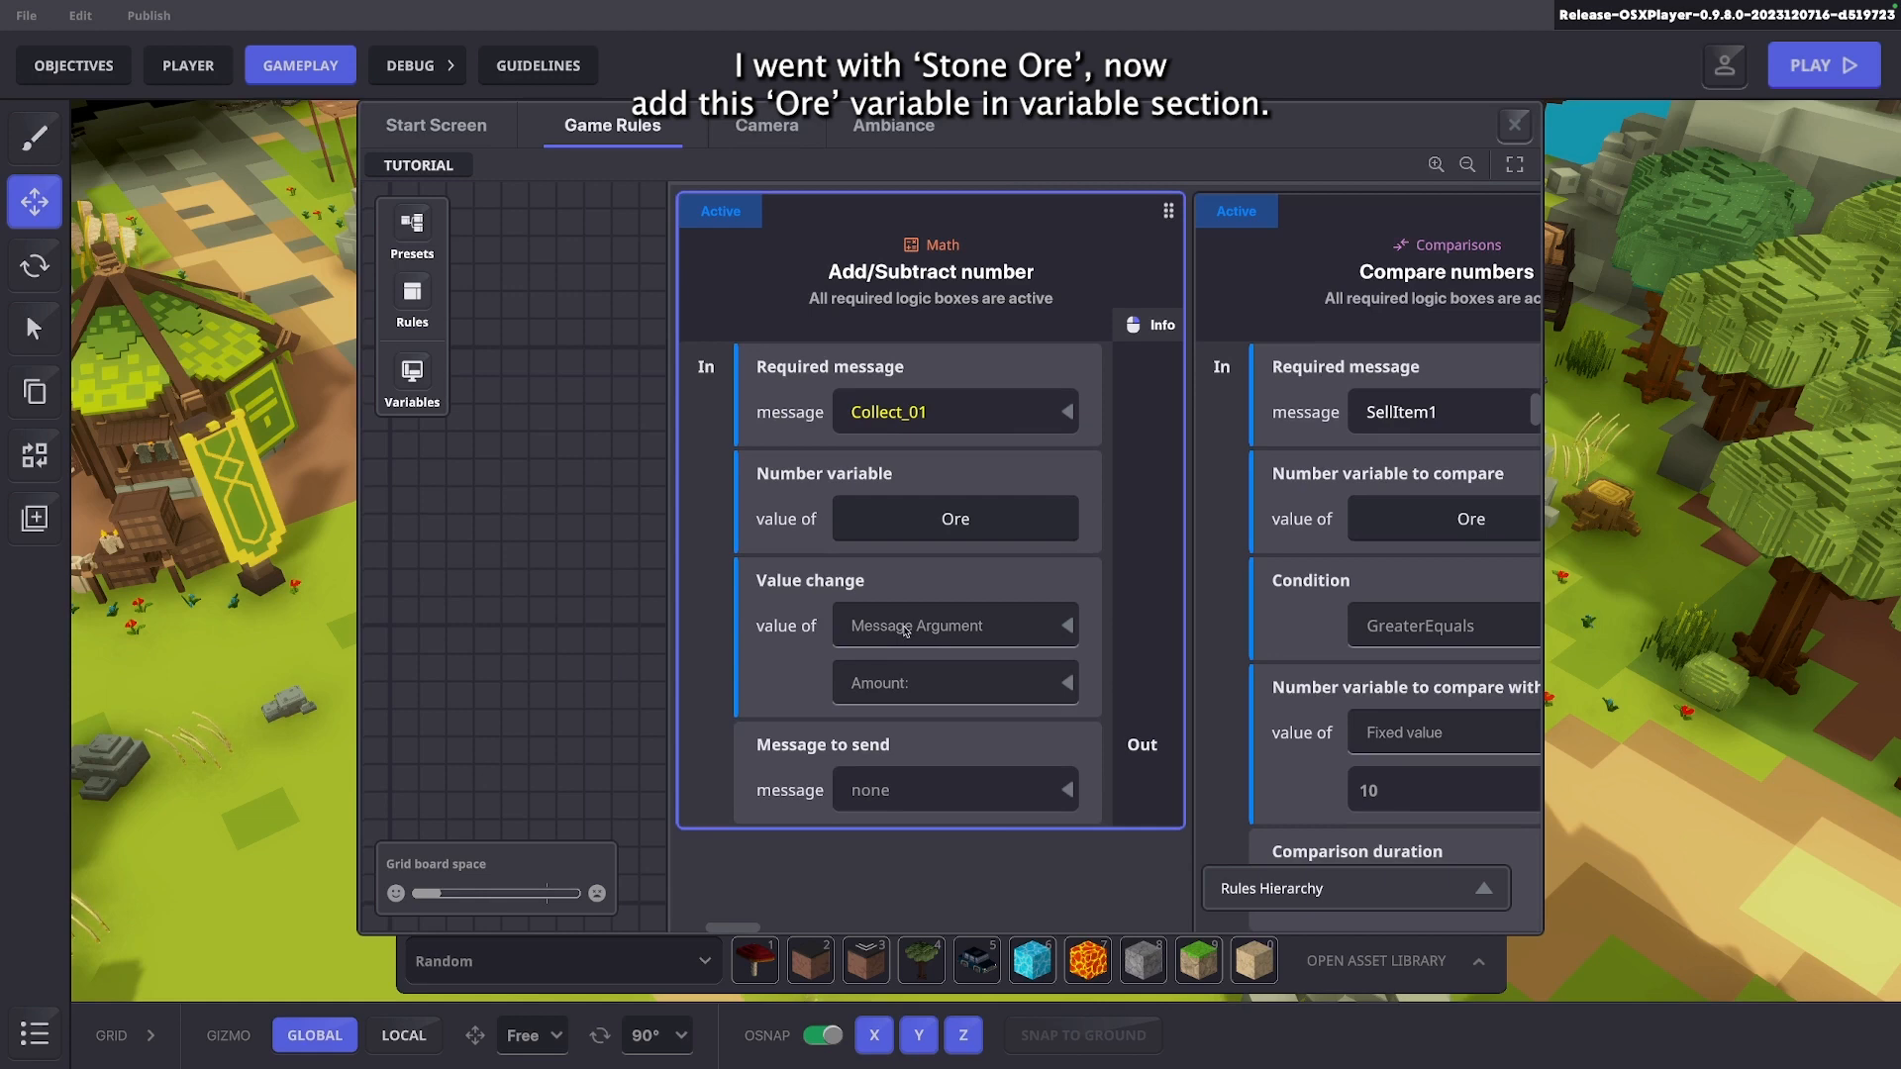
pyautogui.scroll(-3, 922, 662)
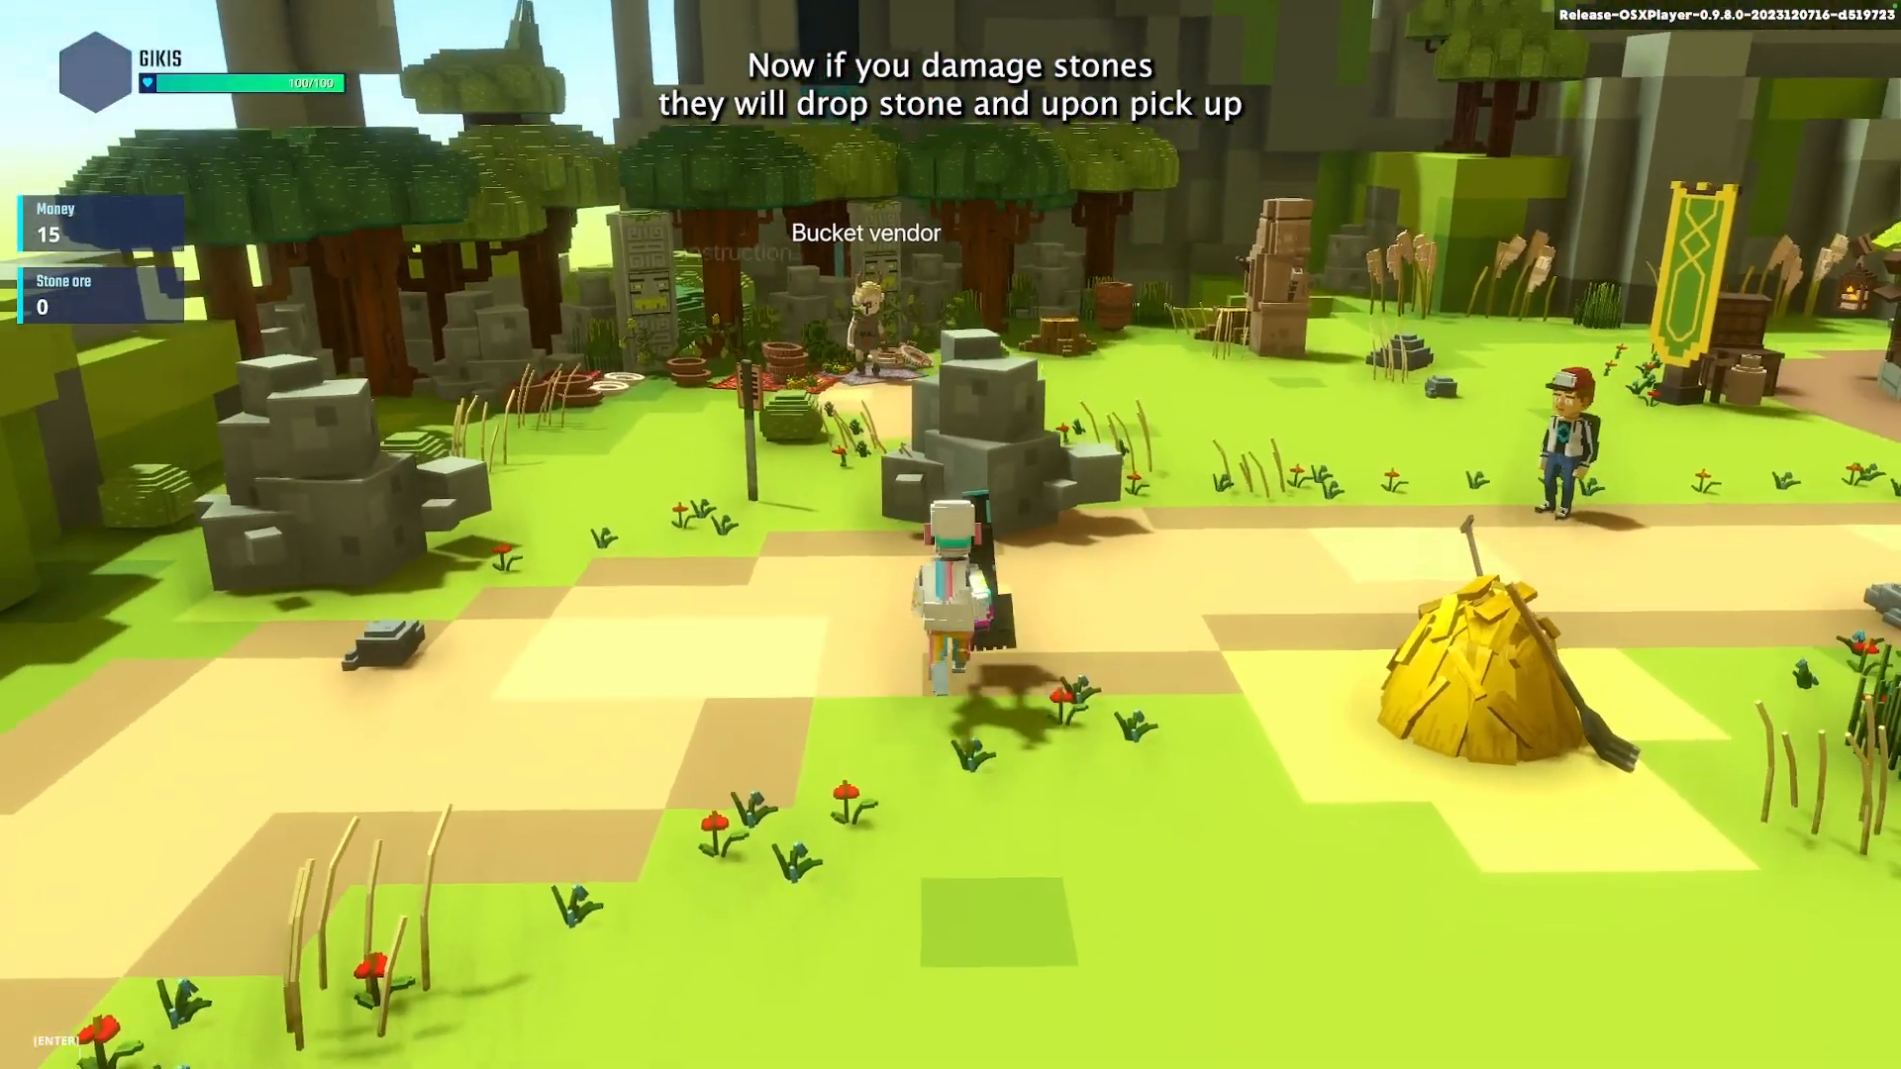
# Play-test mining the natural rock near the Instructions sign and collect the ore it drops
pyautogui.press('w')
pyautogui.click(951, 535)
pyautogui.click(950, 535)
pyautogui.click(950, 534)
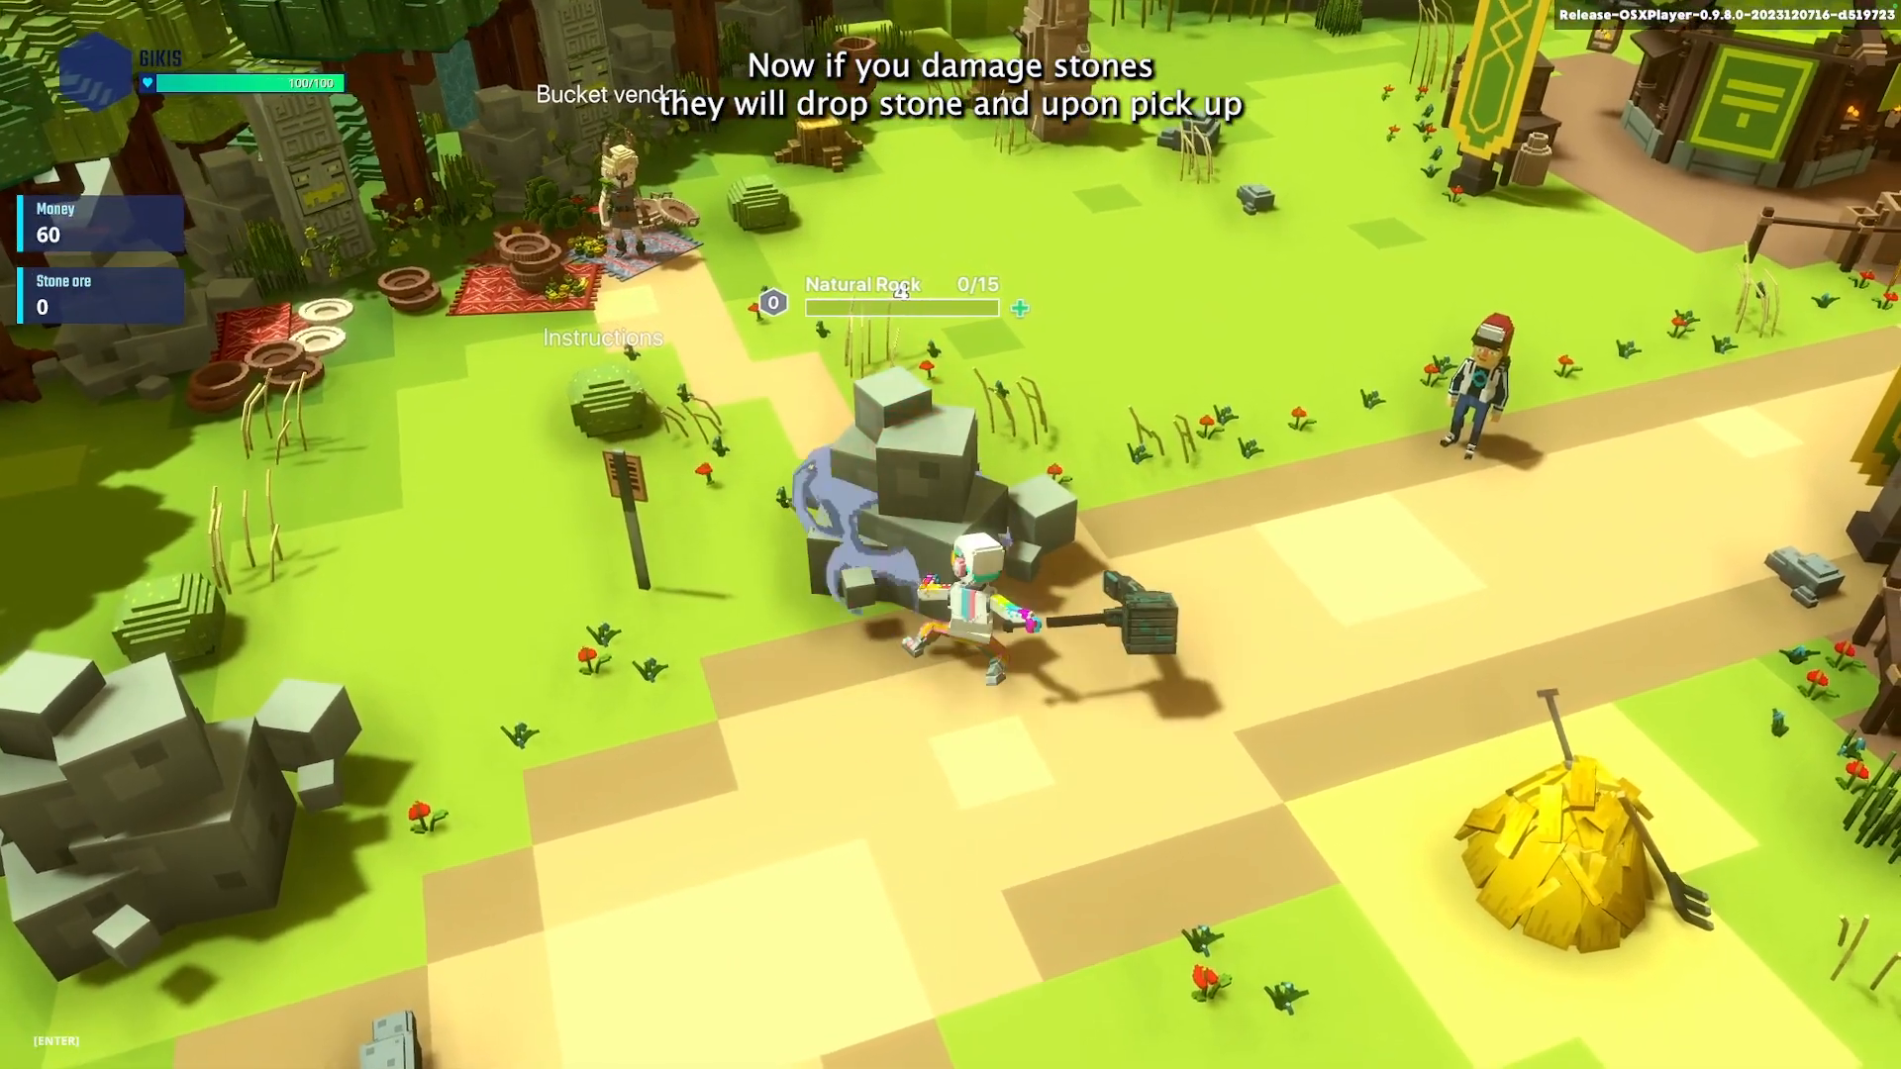
pyautogui.click(950, 535)
pyautogui.press('a')
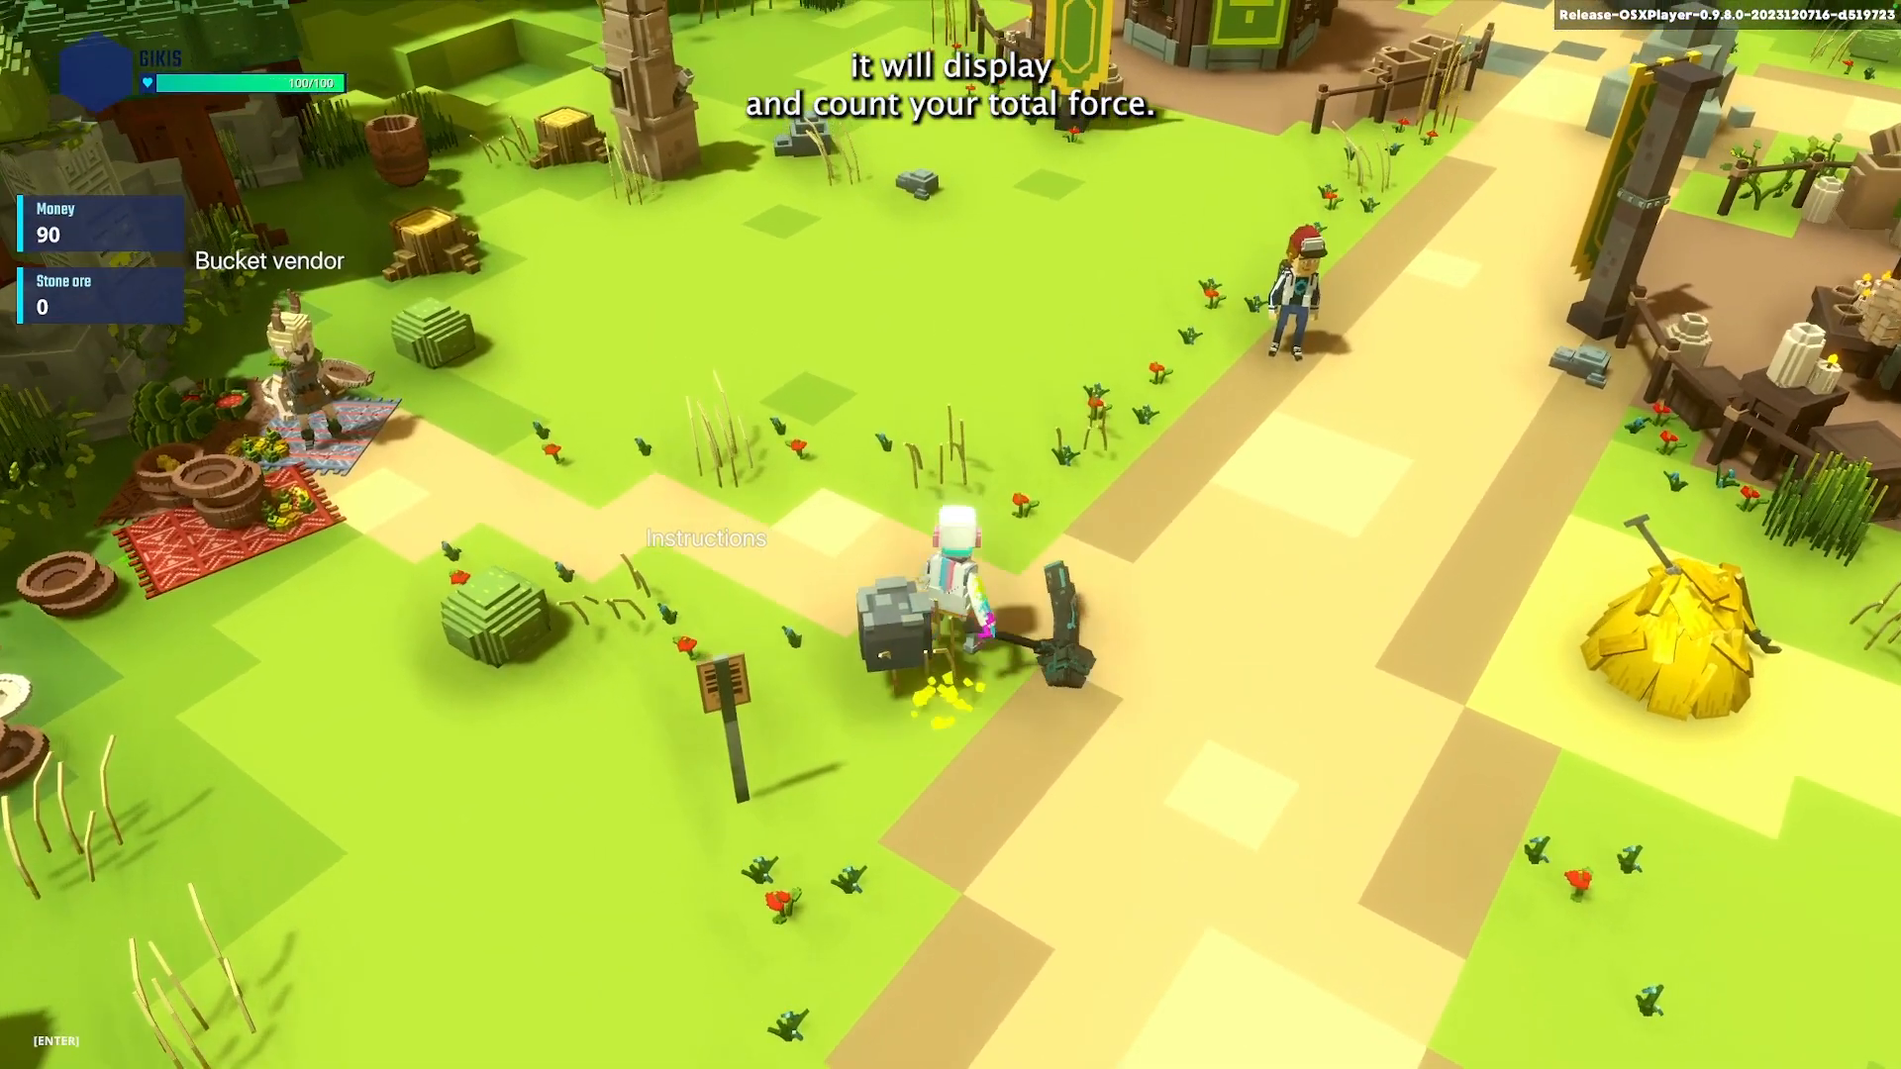
pyautogui.press('w')
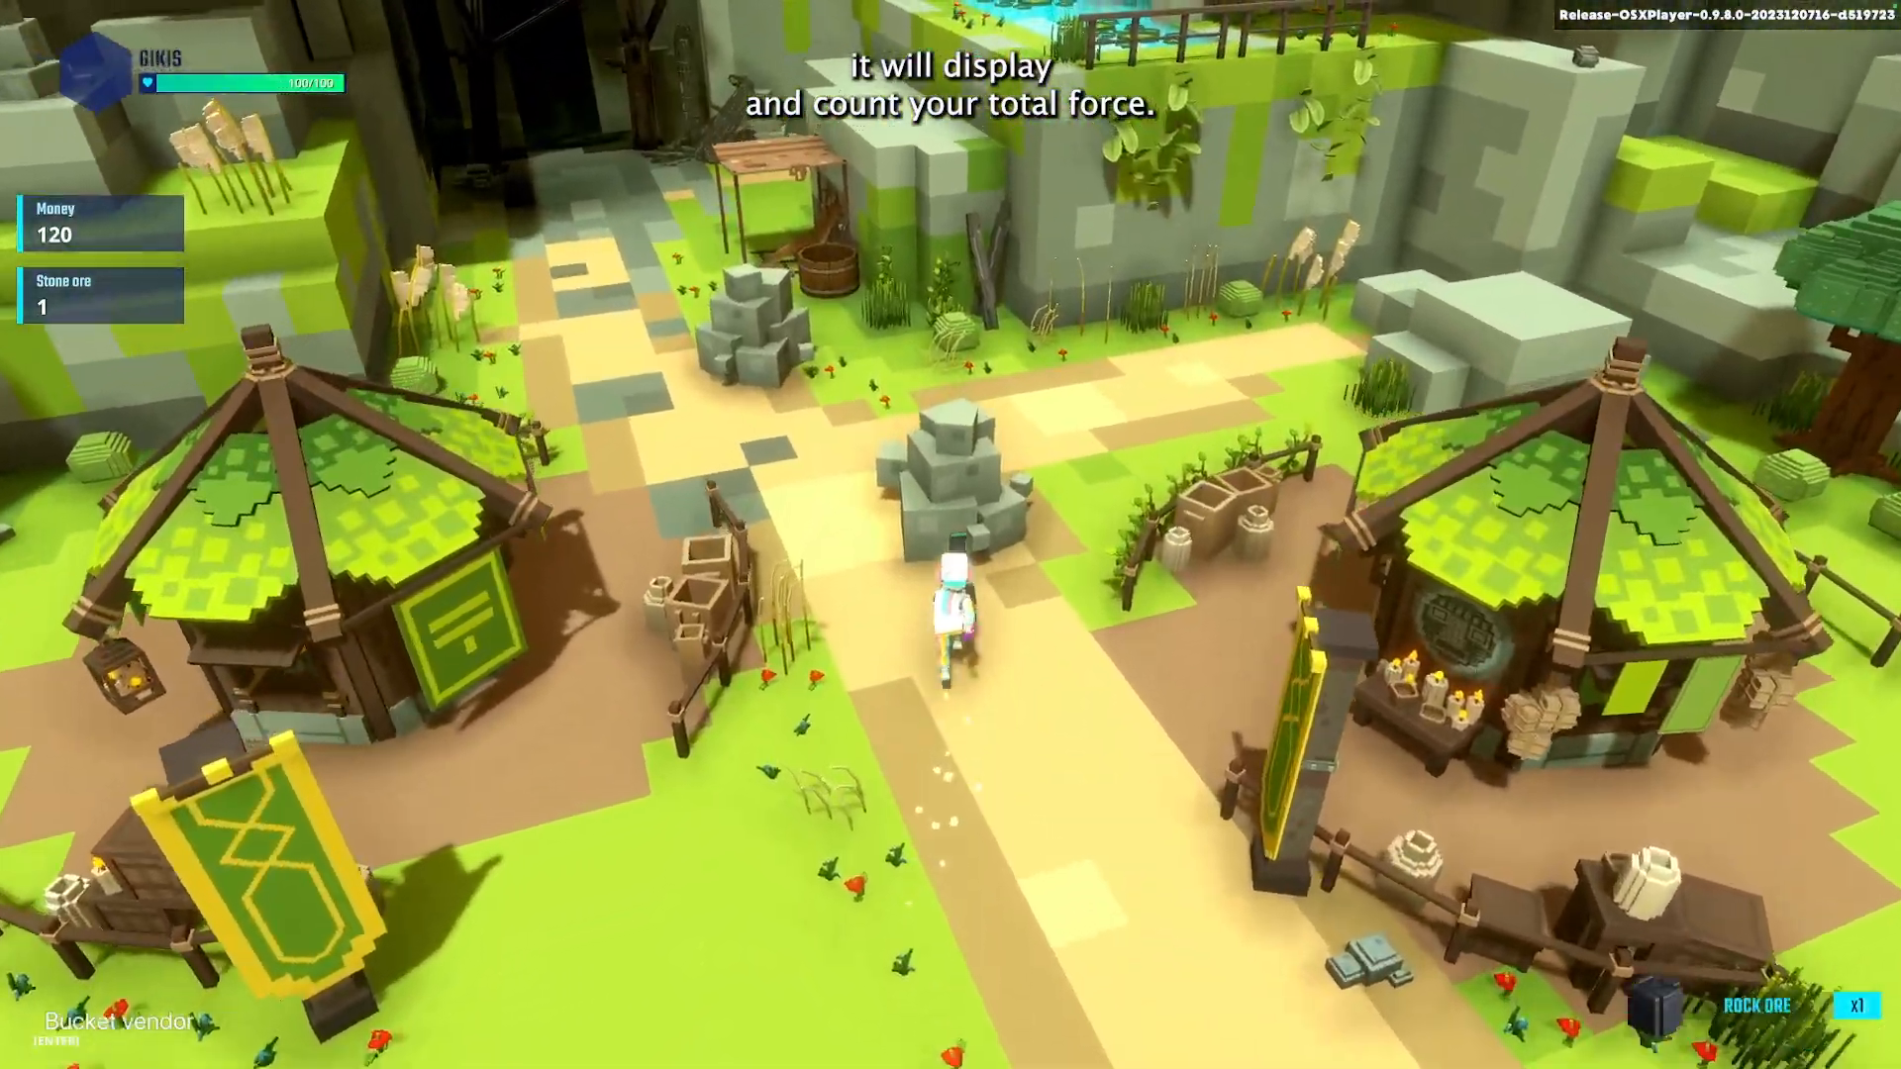
# Mine the natural rock on the path between the two huts and gather more dropped ore to test the counter
pyautogui.click(950, 535)
pyautogui.click(950, 535)
pyautogui.click(950, 535)
pyautogui.click(951, 535)
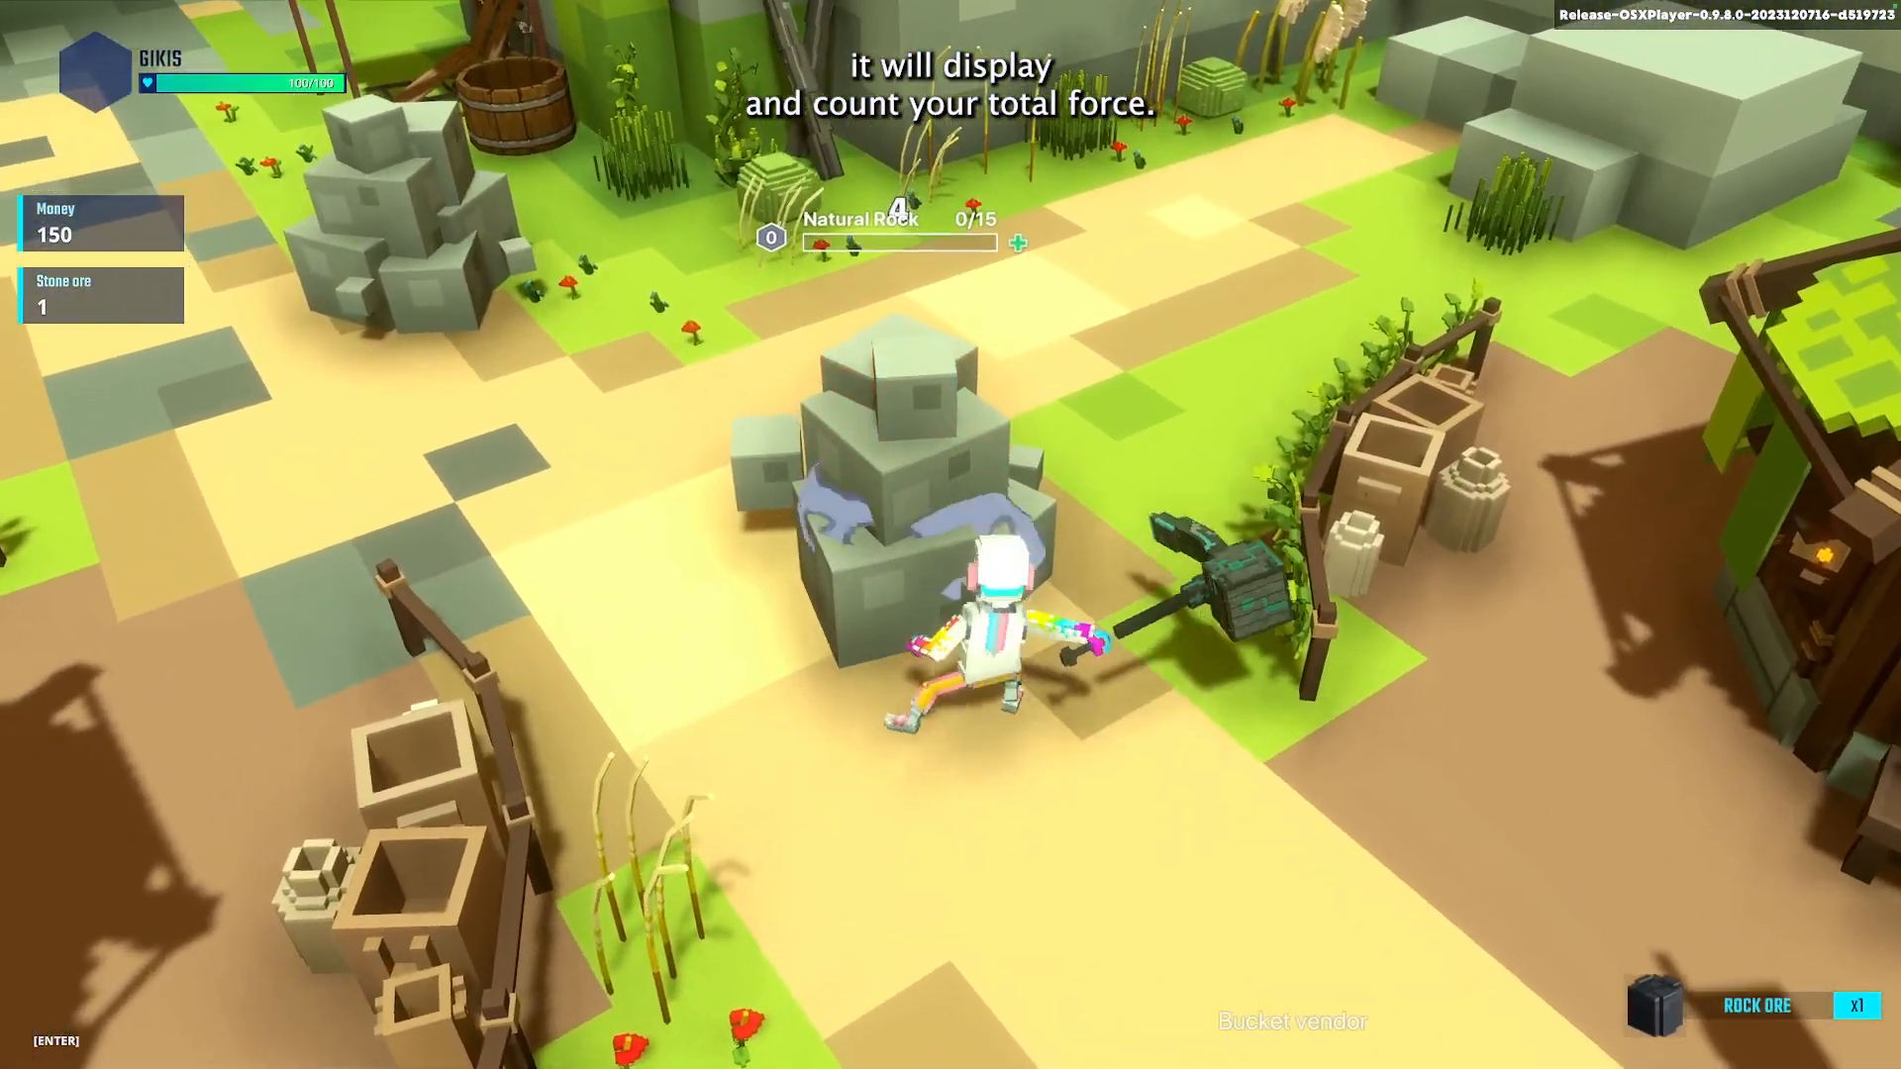
pyautogui.press('s')
pyautogui.click(950, 535)
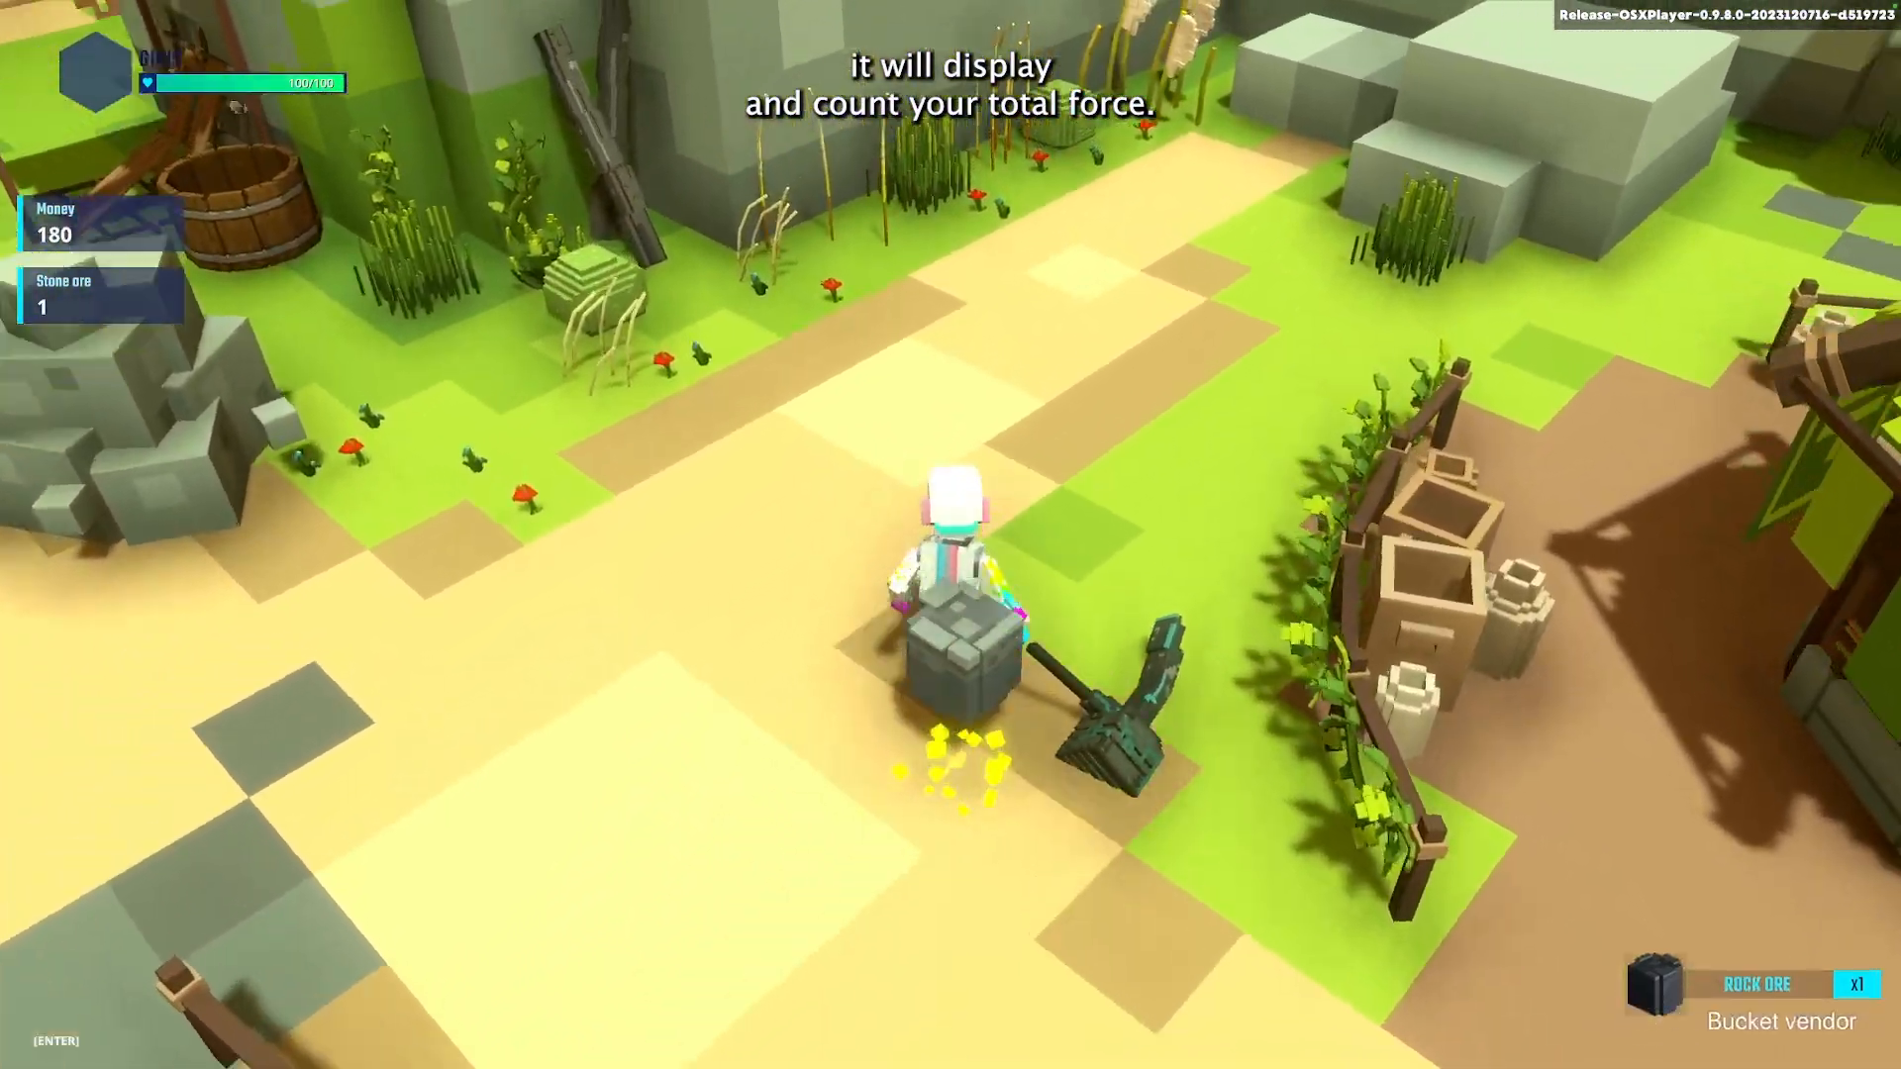
pyautogui.press('w')
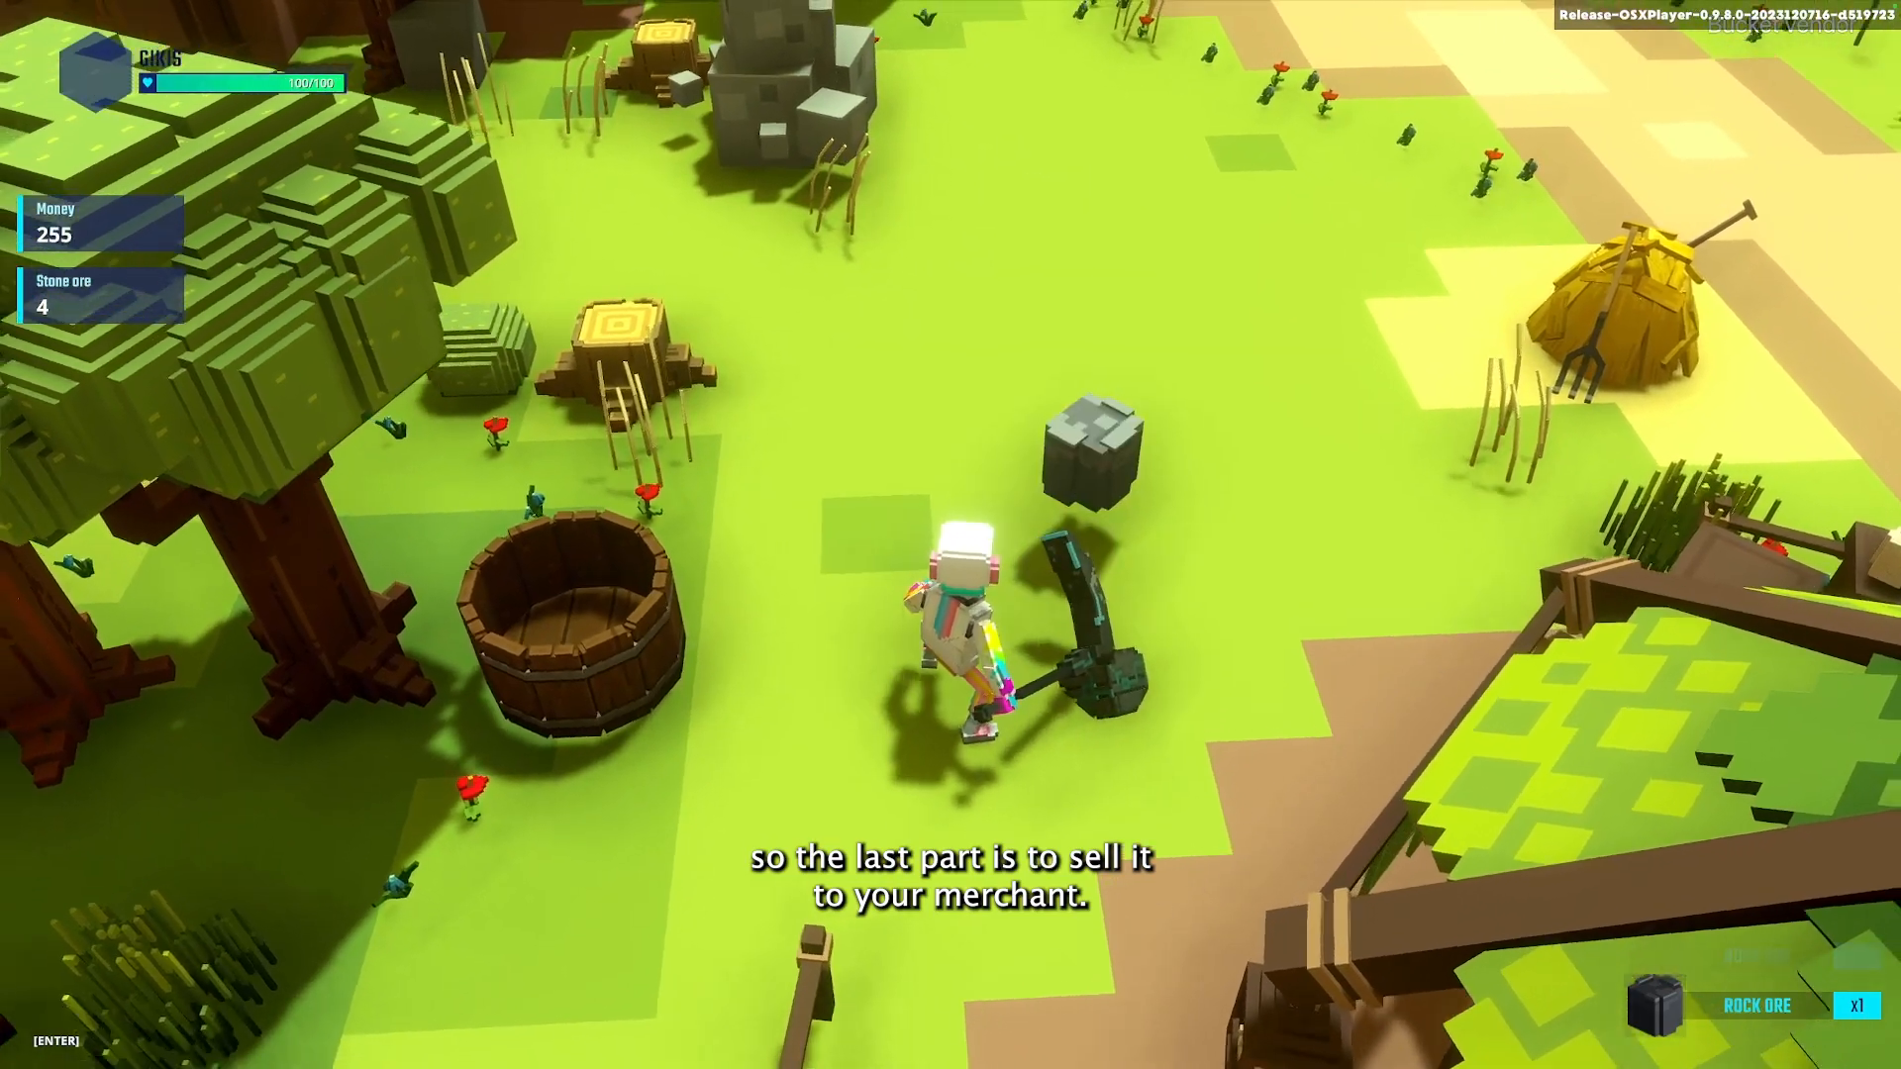
pyautogui.press('w')
pyautogui.press('w')
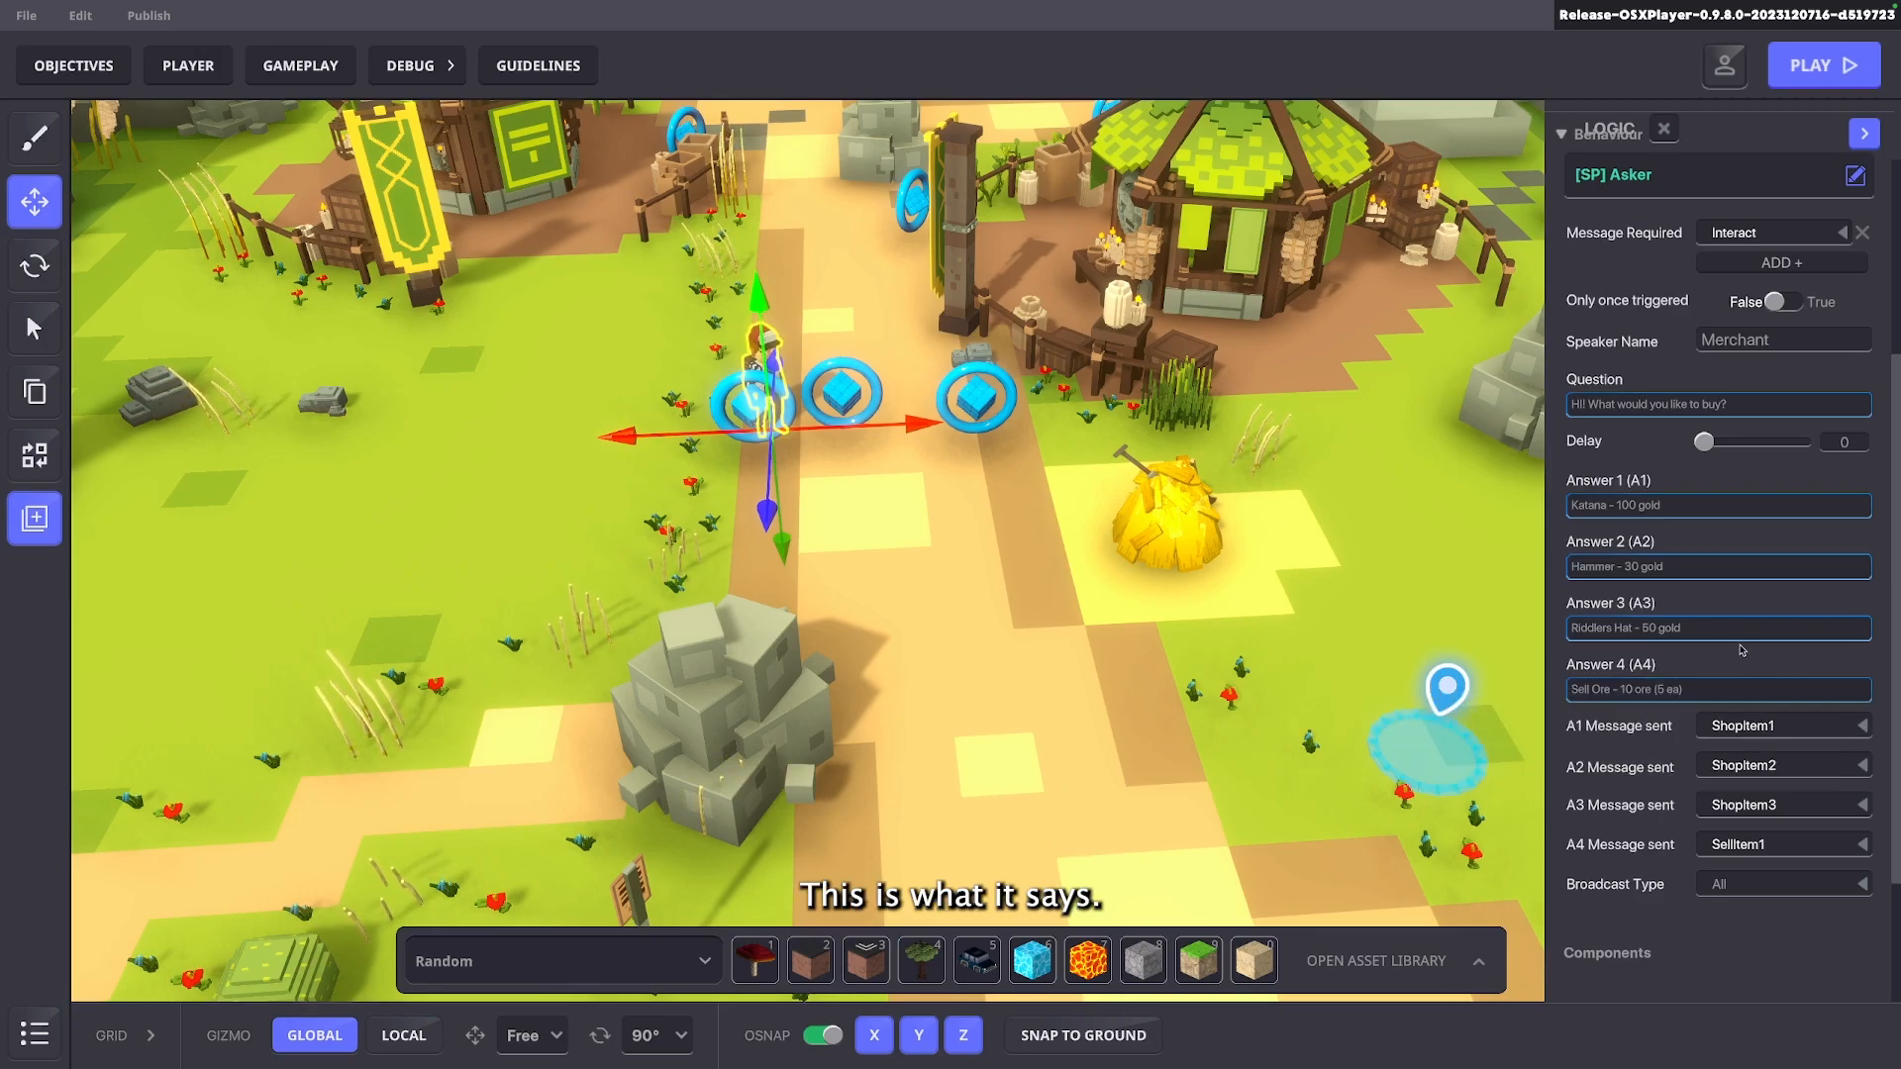
# Open the Game Rules and examine the Compare numbers rule that requires the SellItem1 message
pyautogui.click(300, 66)
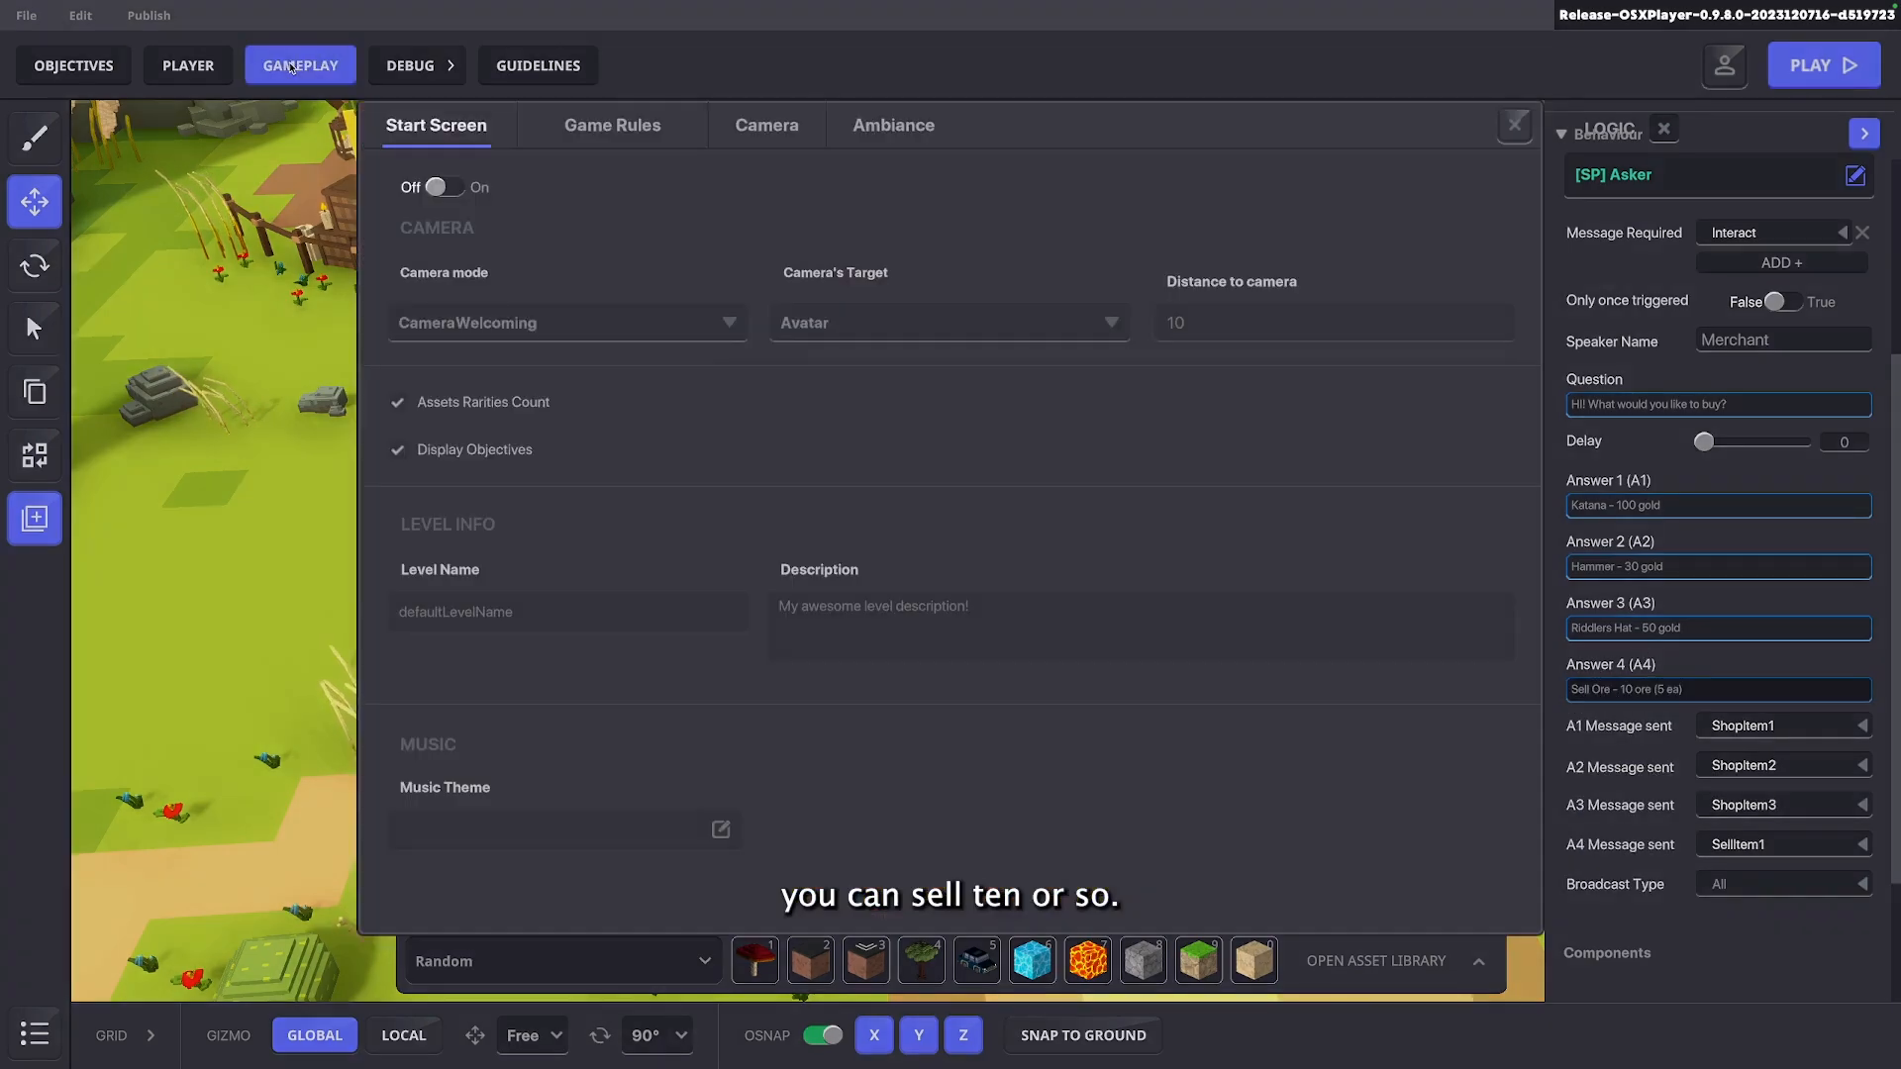
pyautogui.click(613, 126)
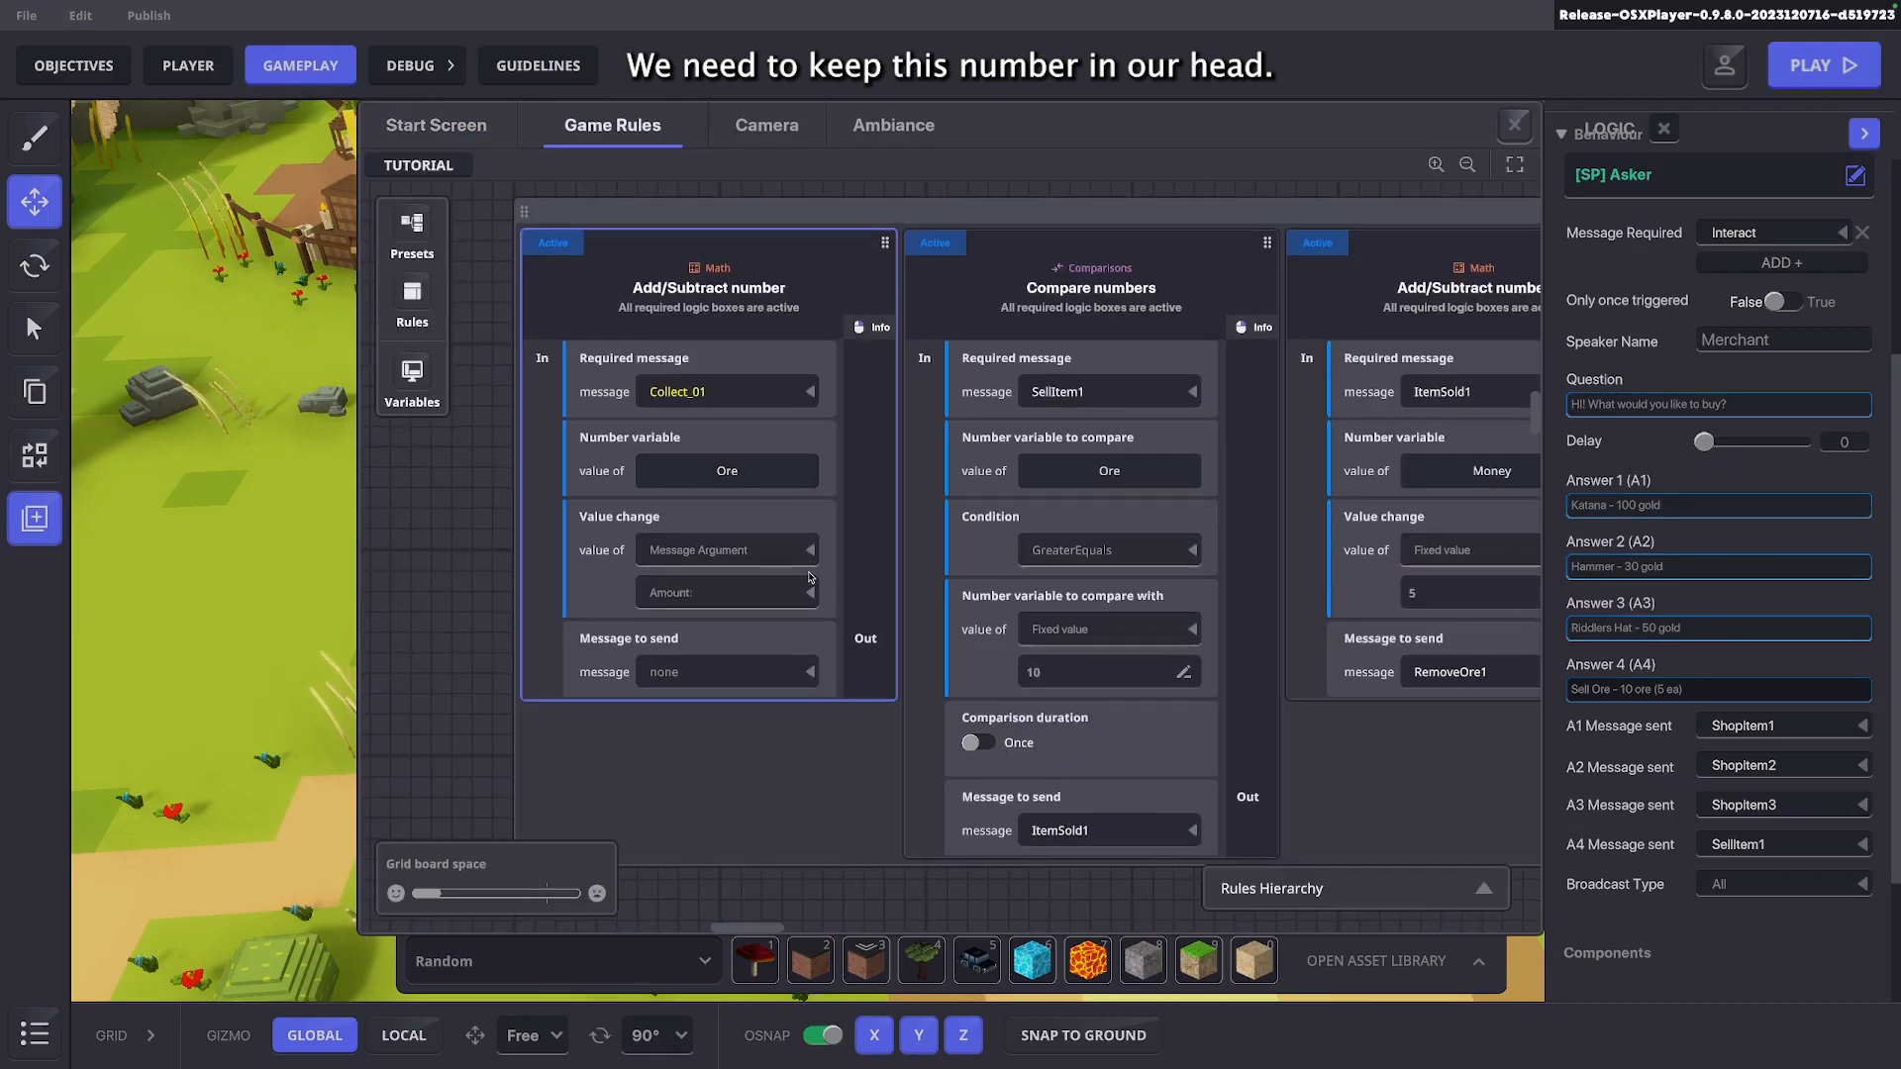
pyautogui.scroll(-5, 867, 562)
pyautogui.scroll(5, 869, 561)
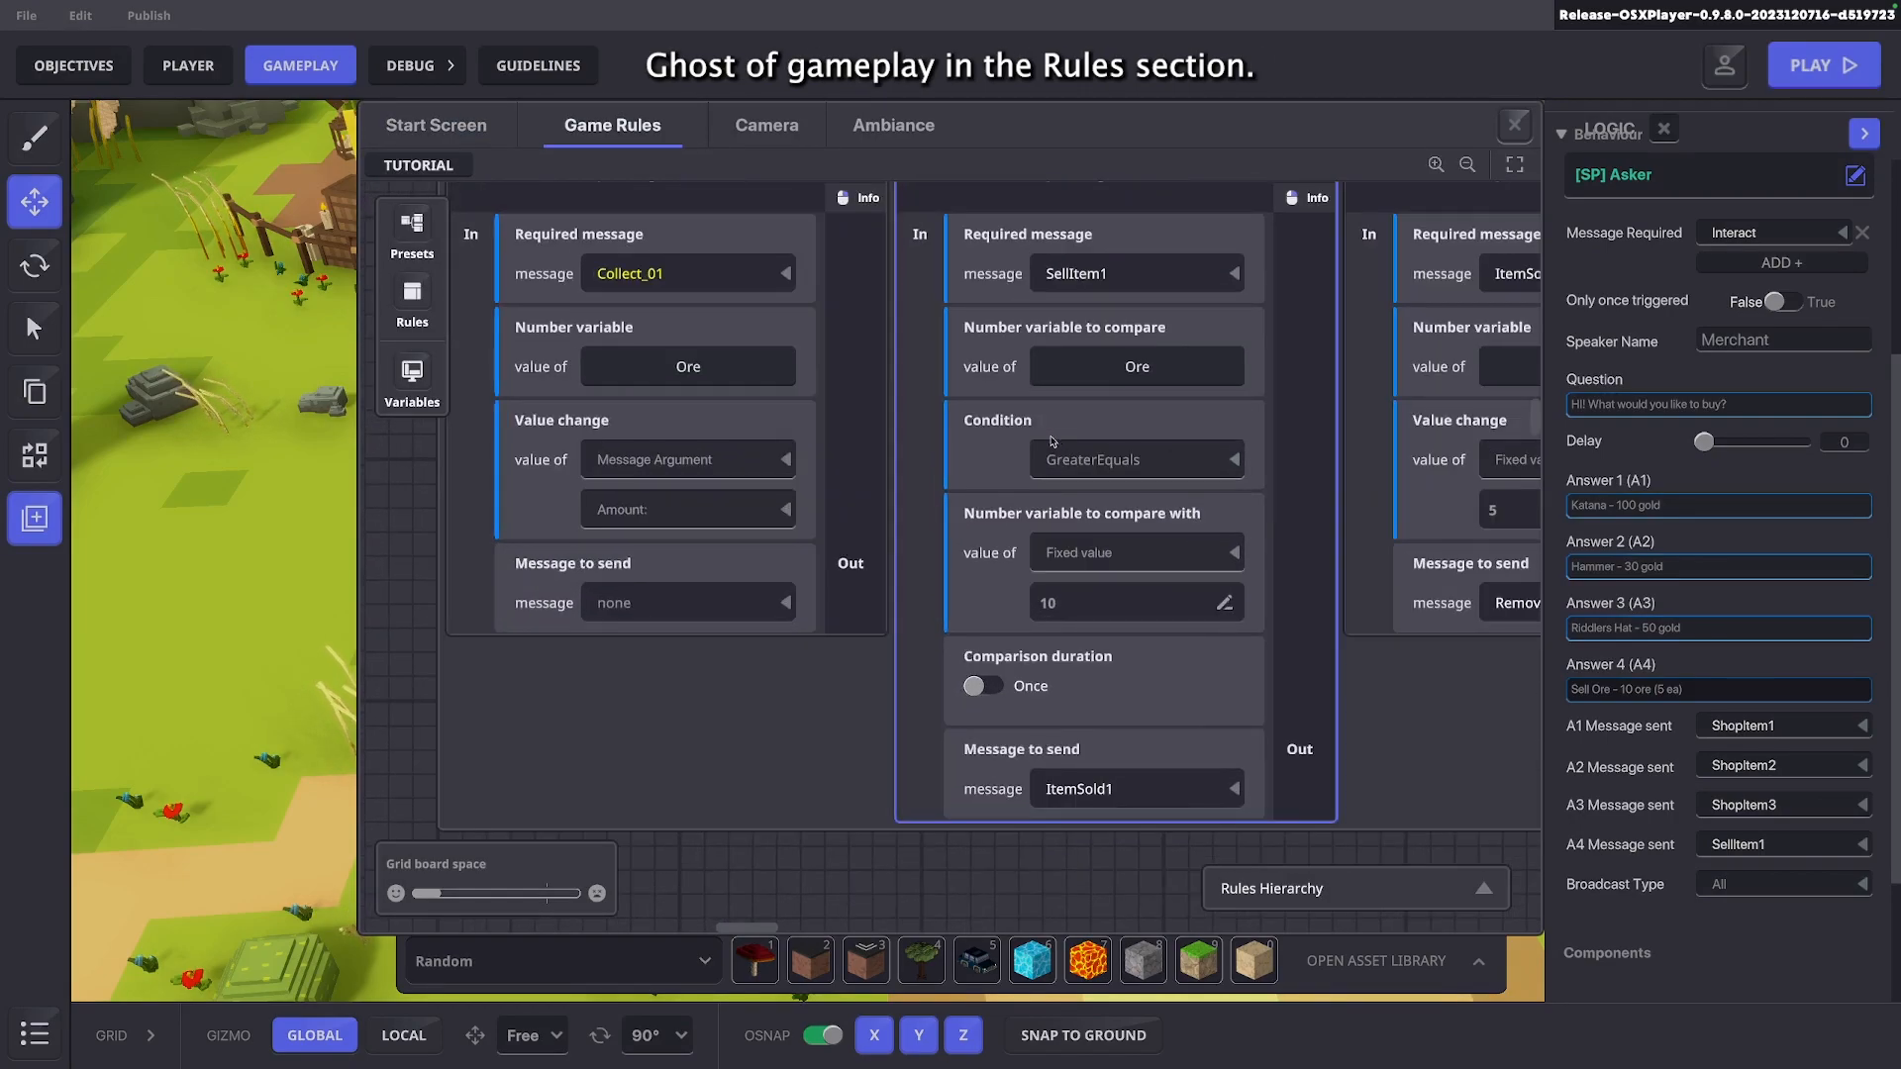
pyautogui.moveTo(857, 548); pyautogui.dragTo(848, 513, button='middle')
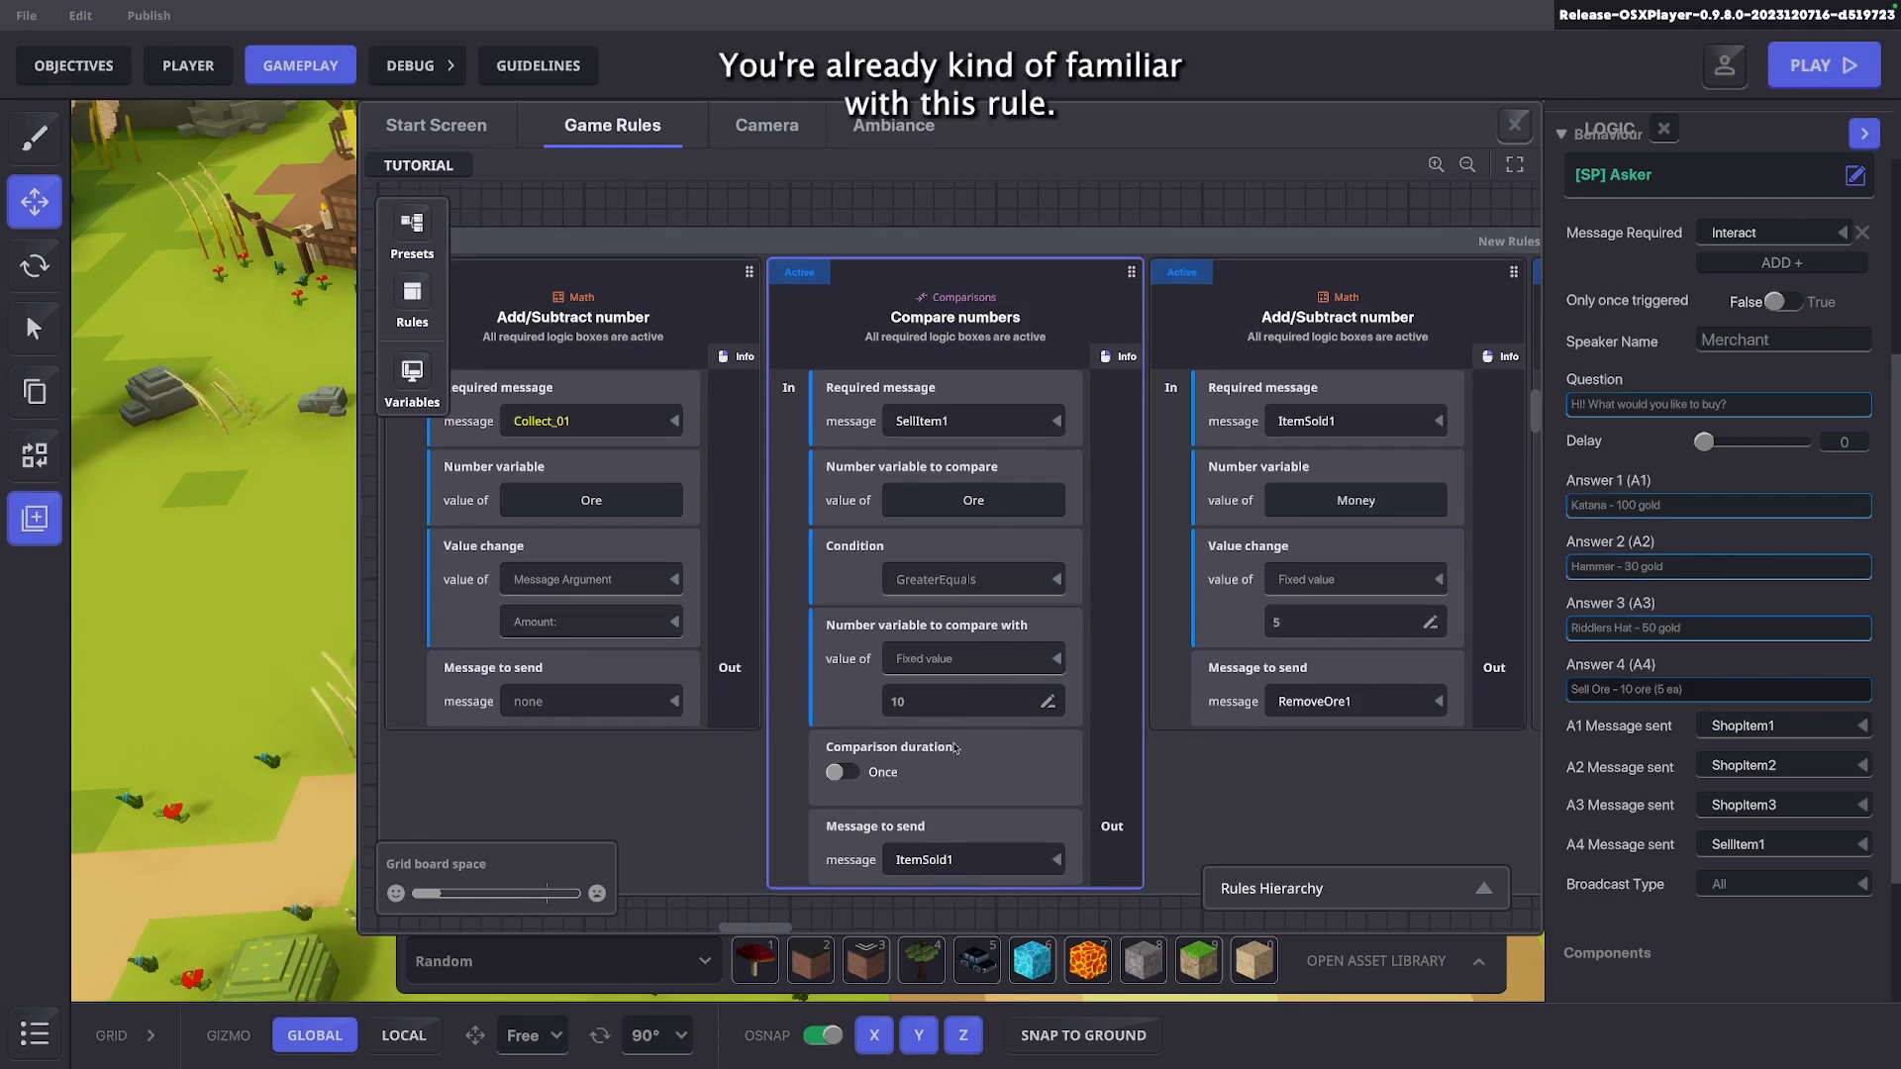
pyautogui.scroll(-6, 953, 752)
pyautogui.moveTo(973, 475); pyautogui.dragTo(1127, 267, button='middle')
pyautogui.scroll(6, 945, 616)
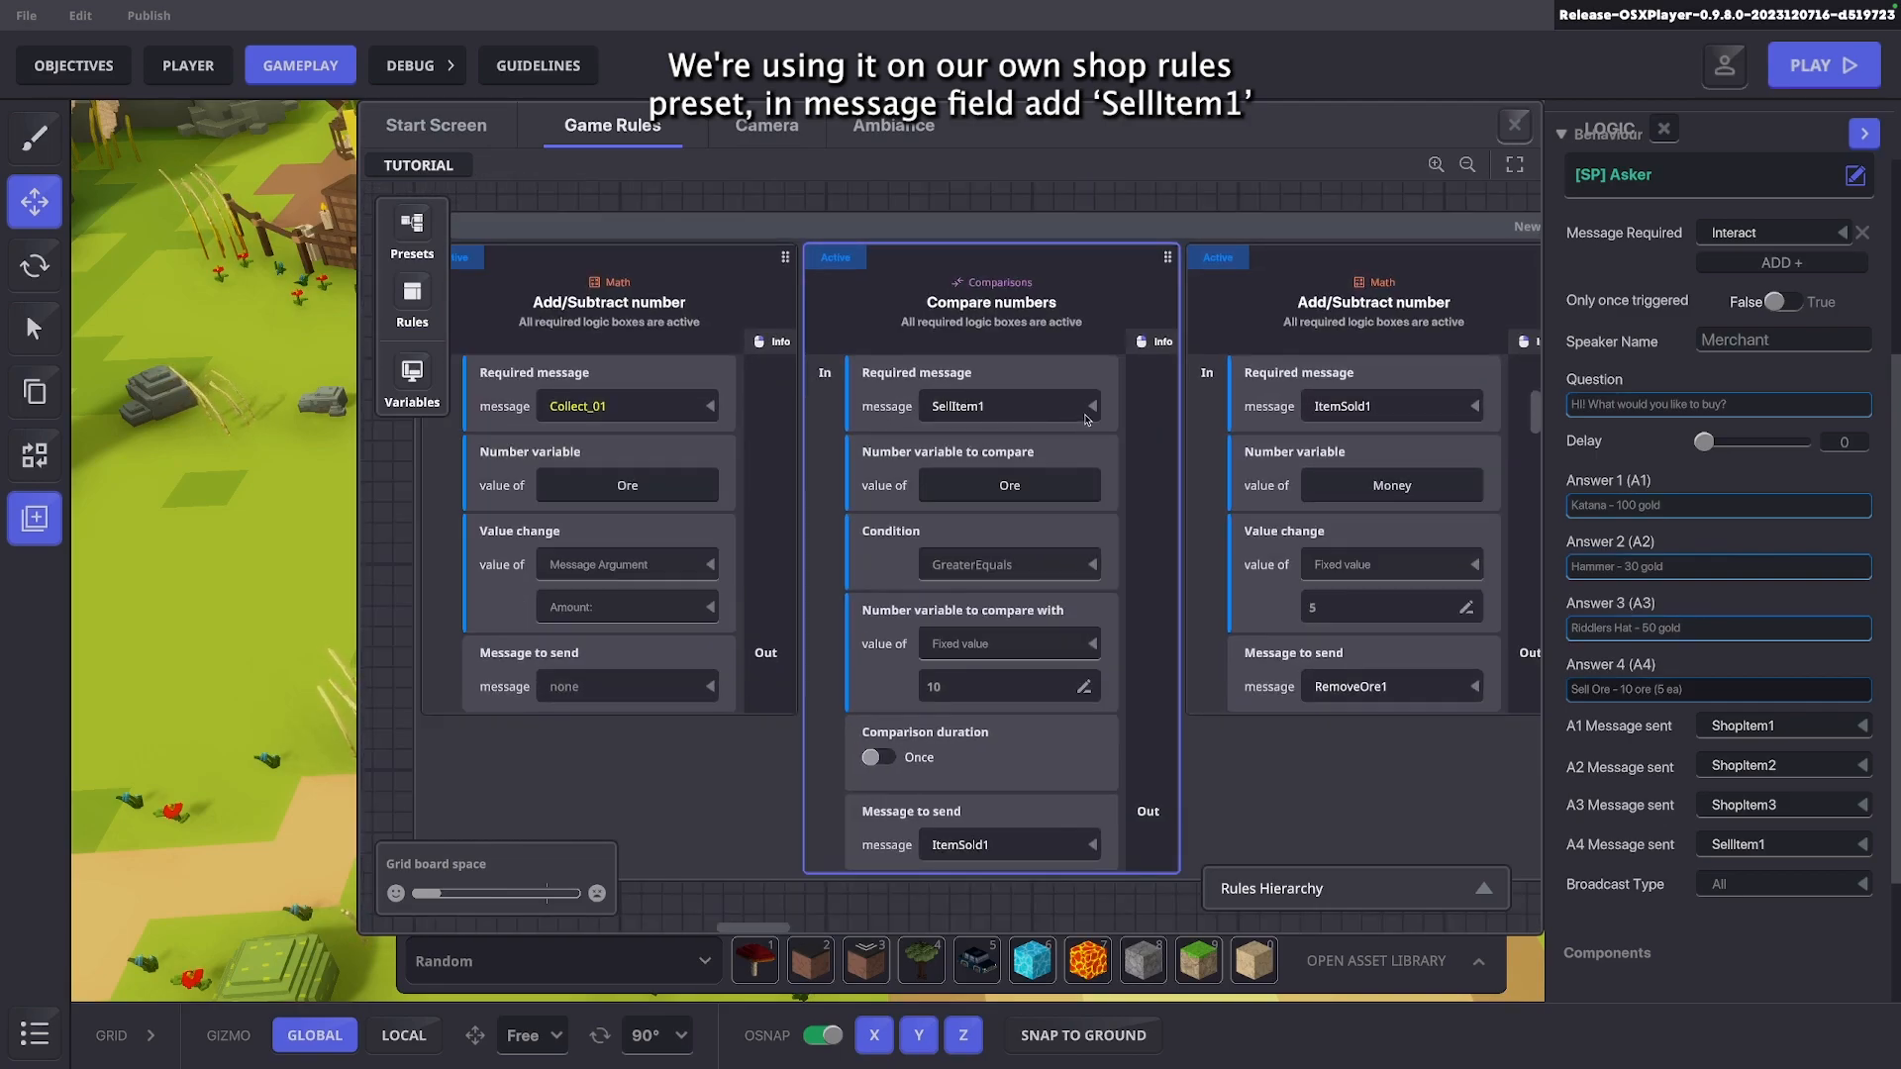
# Check the selected Ore variable and the Fixed value option in the Compare numbers rule that sends ItemSold1
pyautogui.click(1005, 485)
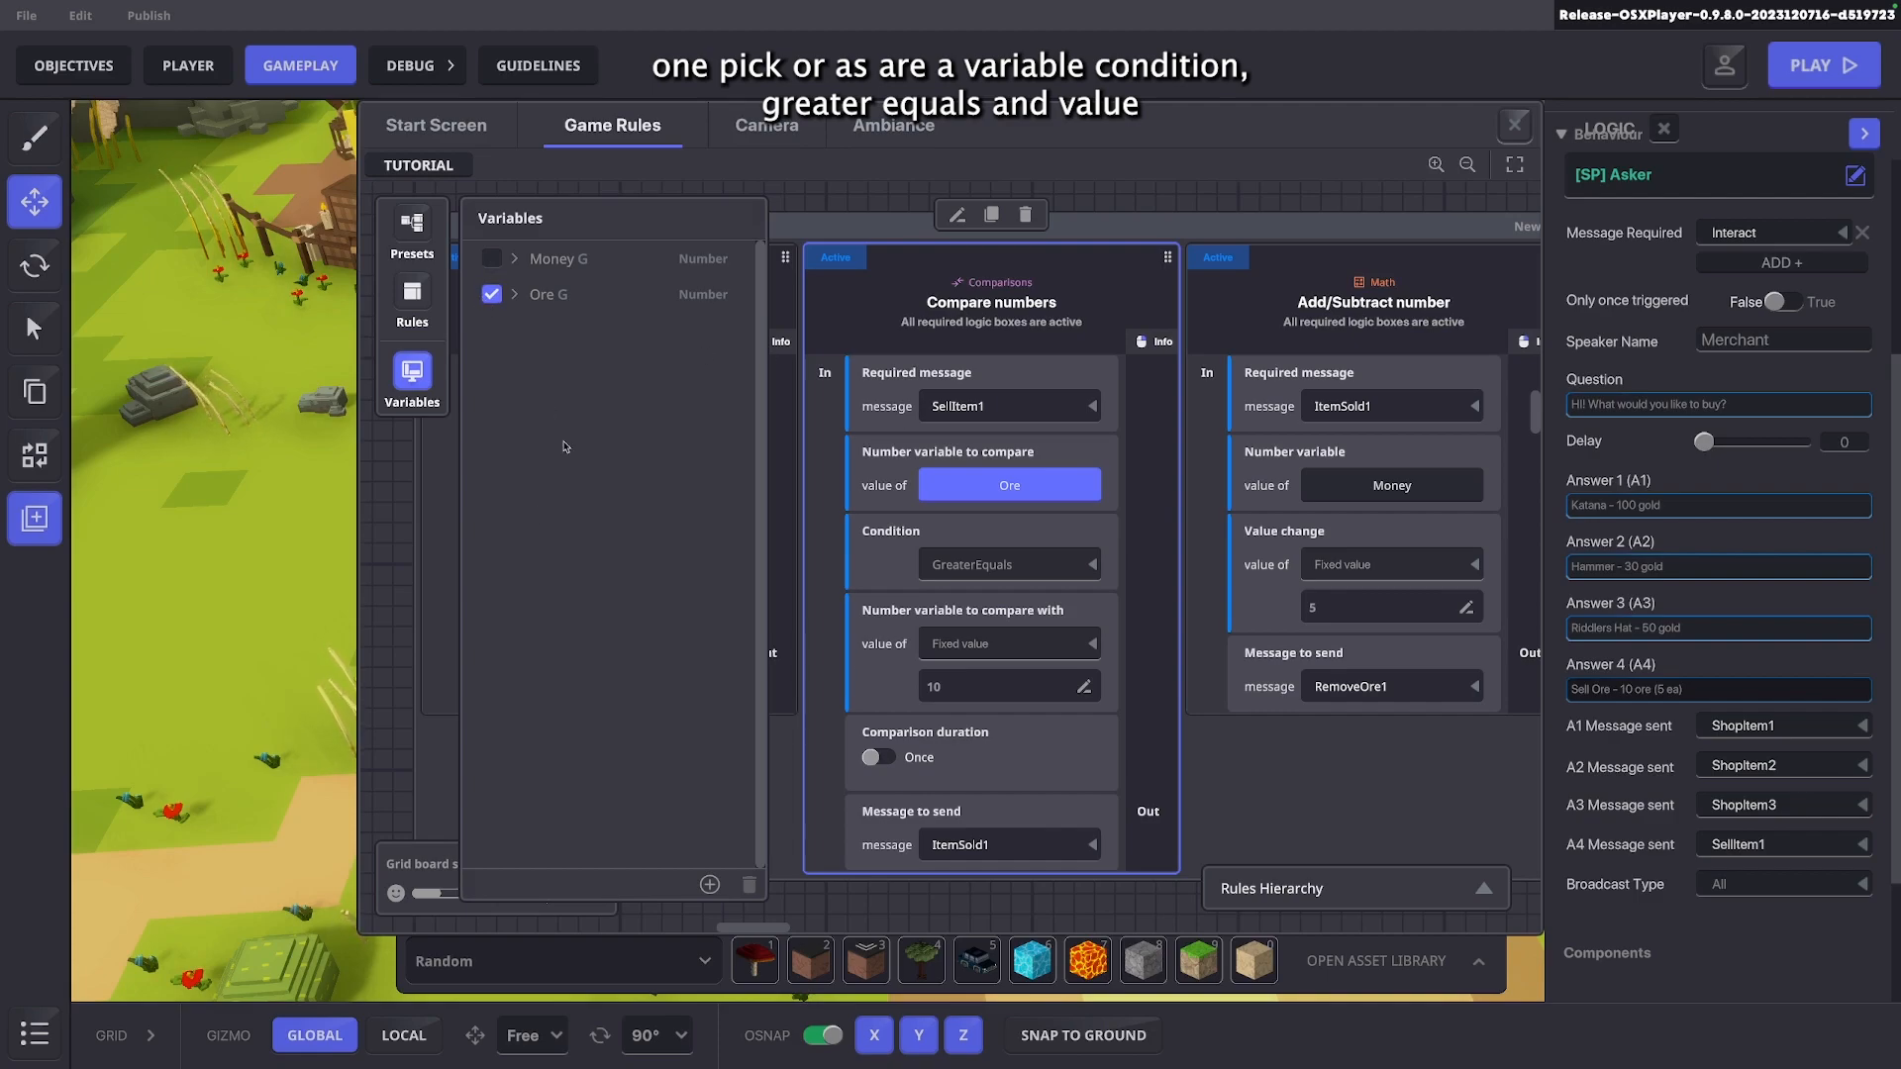
pyautogui.click(961, 643)
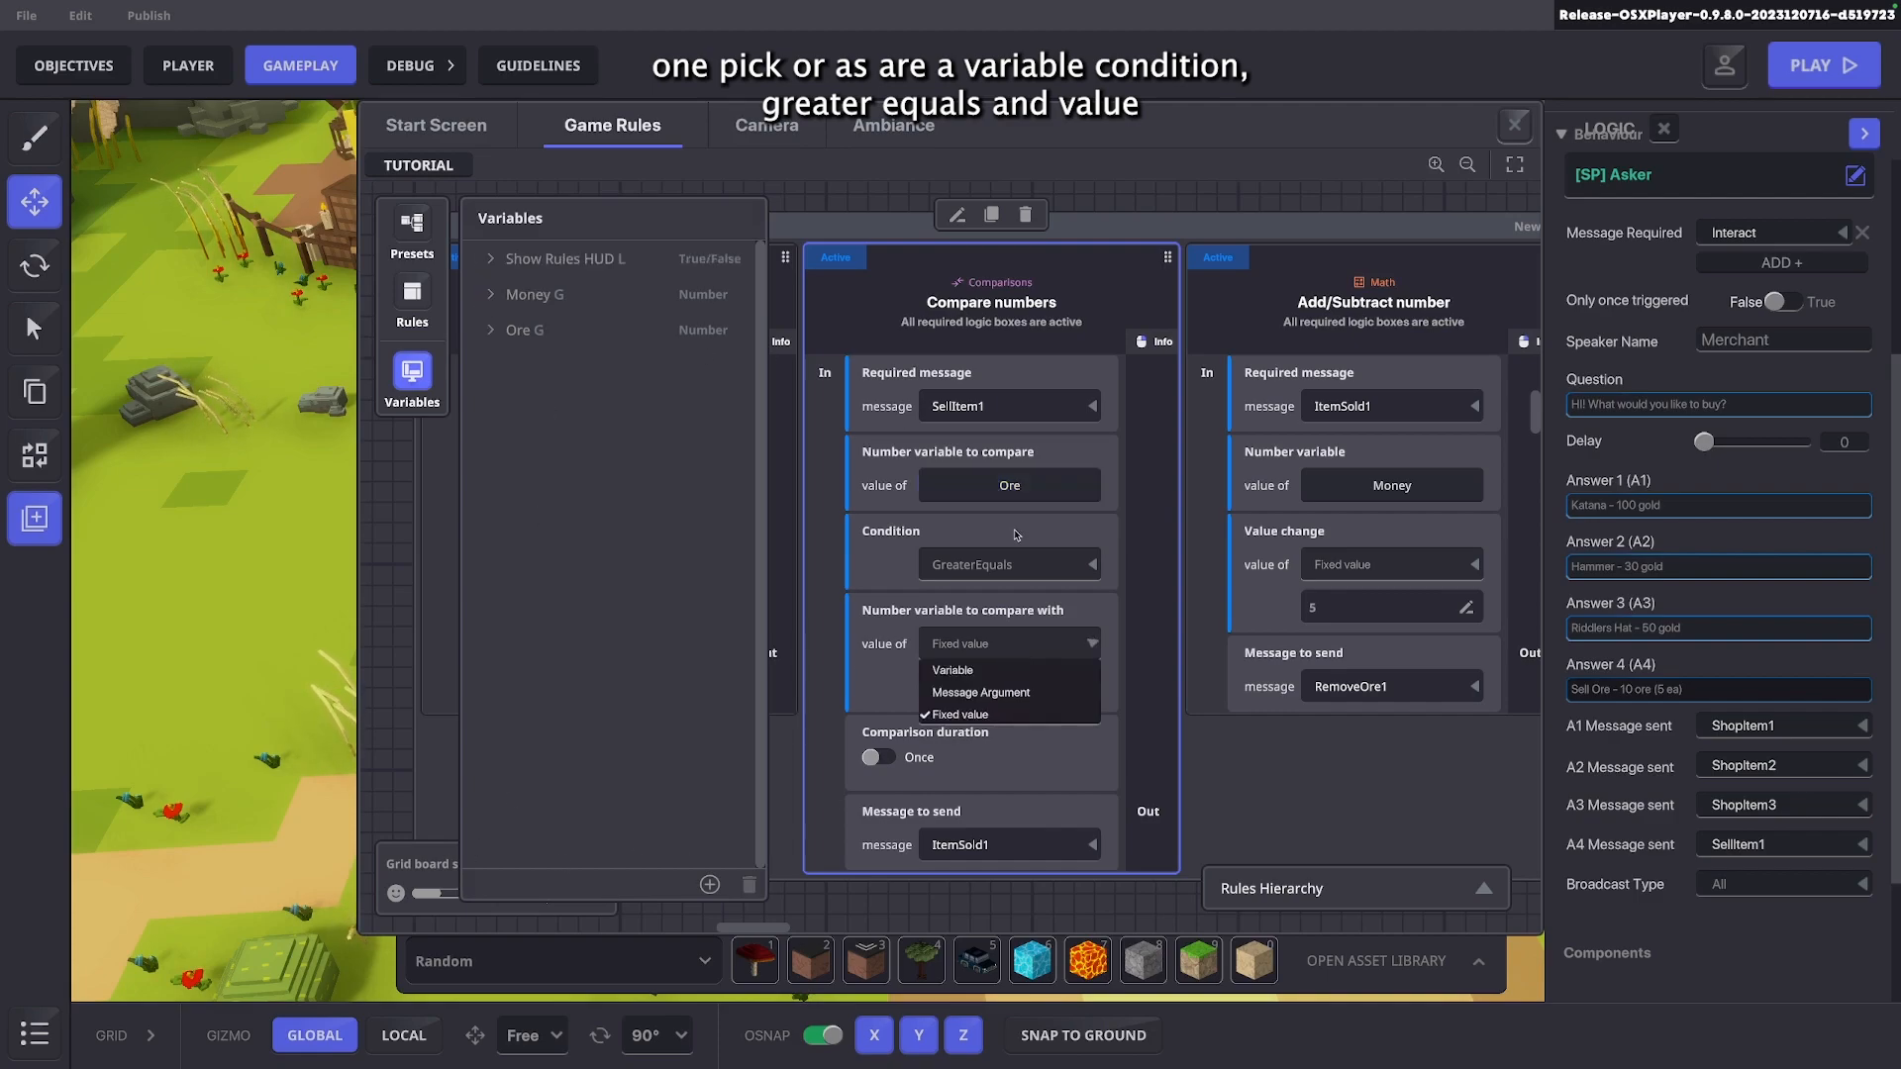
pyautogui.click(957, 640)
pyautogui.click(412, 372)
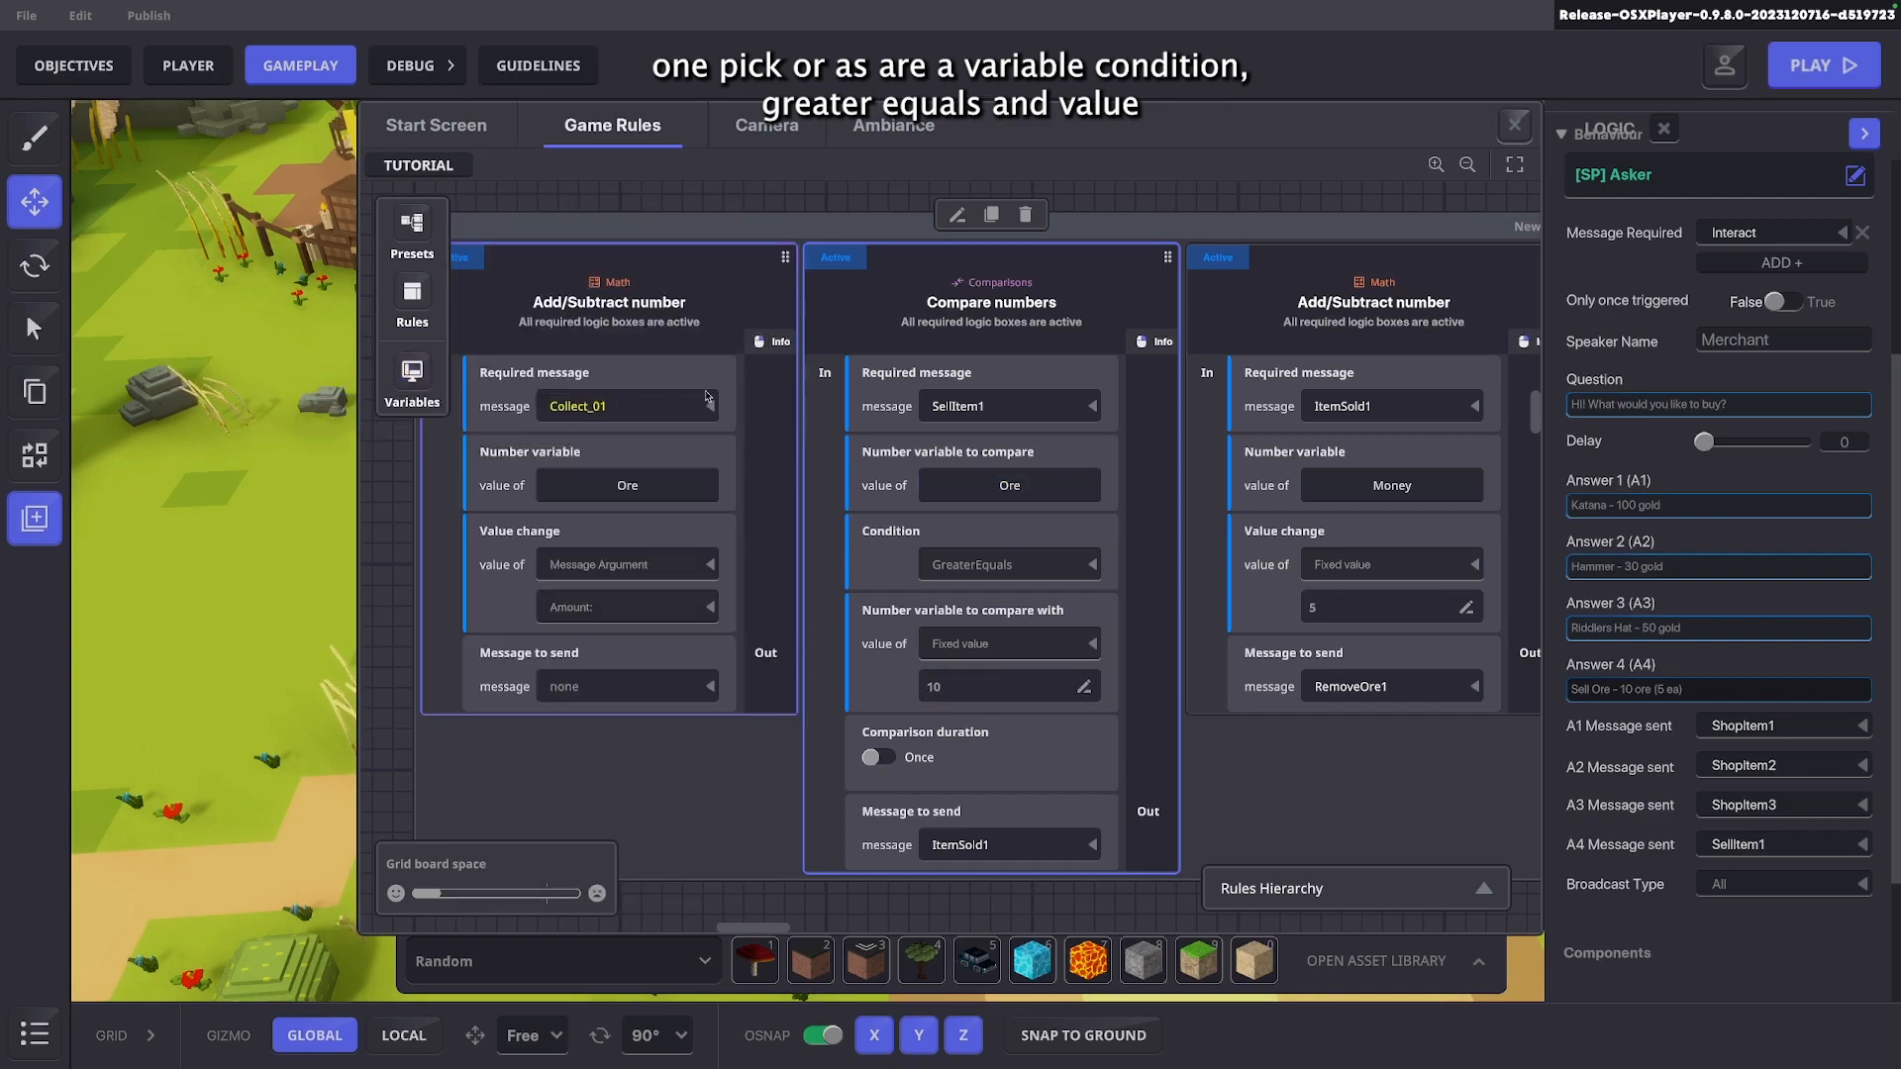
pyautogui.click(1082, 647)
pyautogui.click(958, 716)
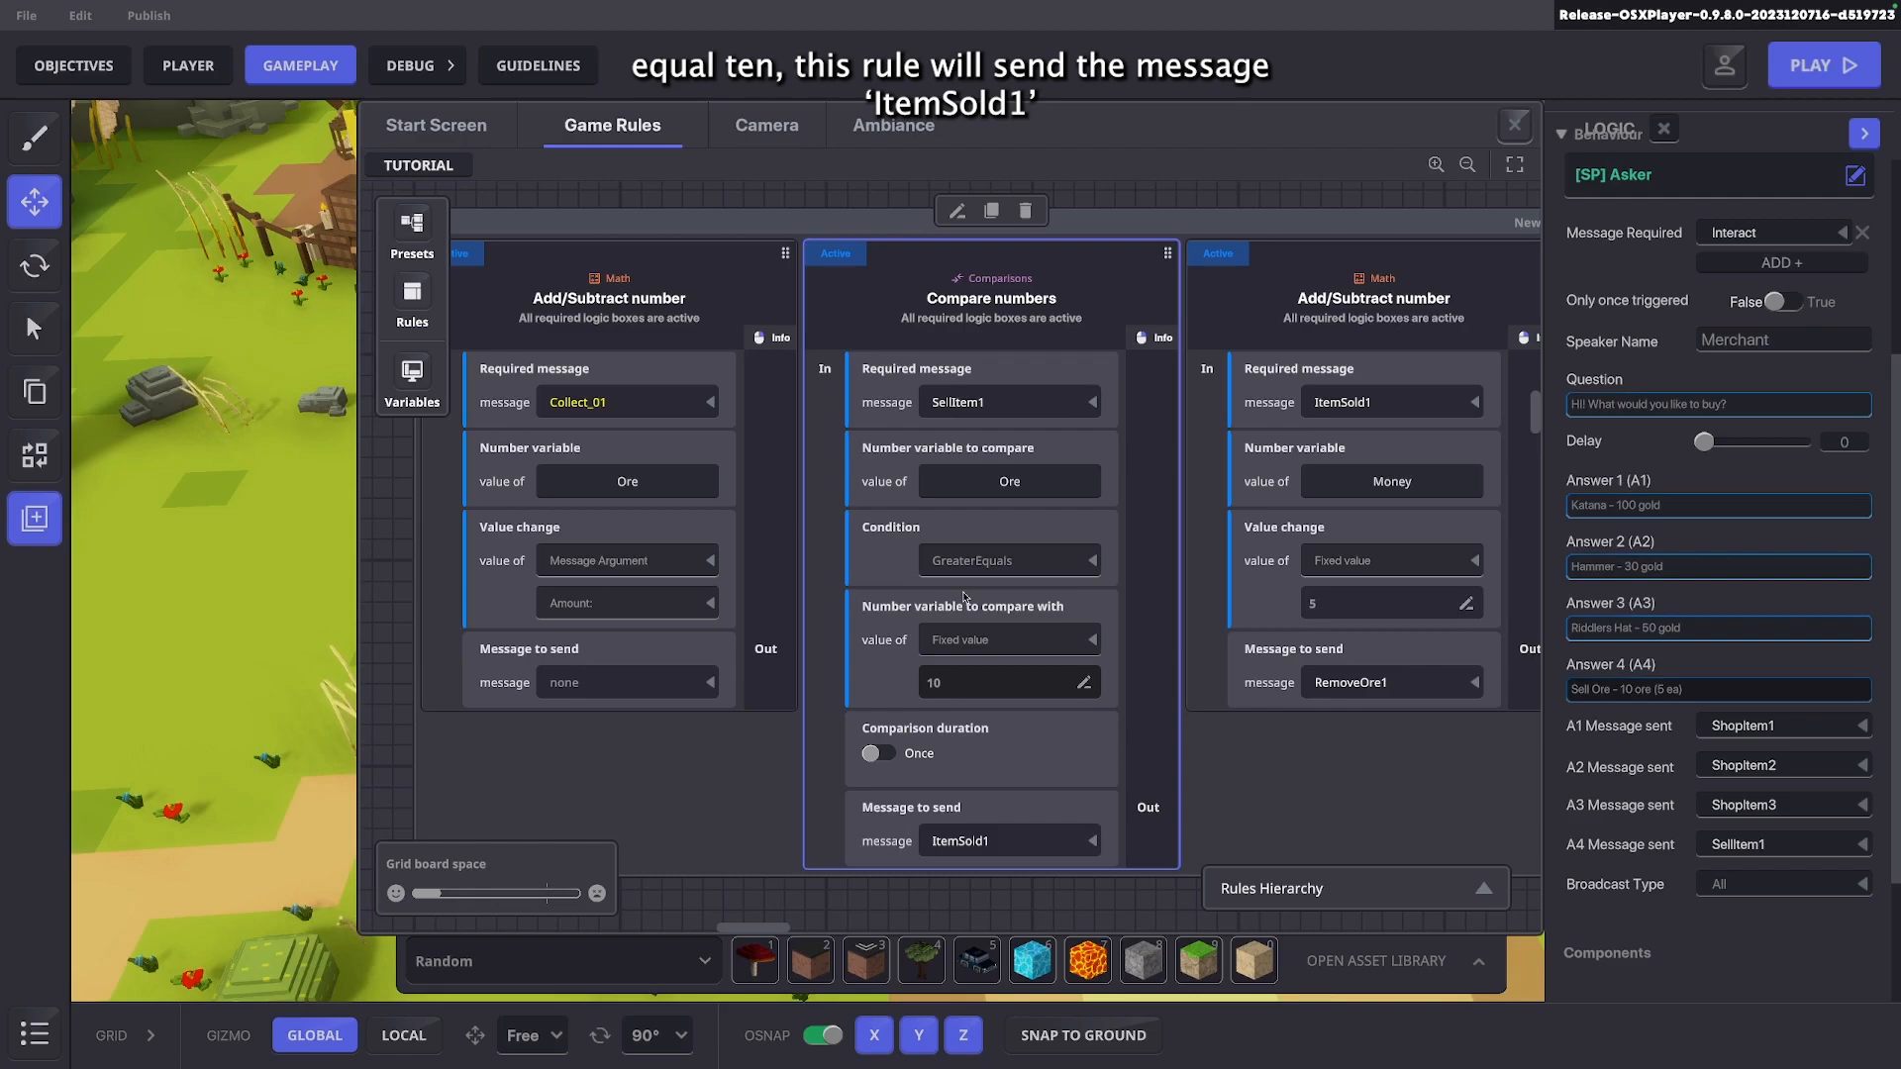
# Set the fixed value change to 5 in the Money Add/Subtract number rule that requires ItemSold1
pyautogui.moveTo(1252, 468); pyautogui.dragTo(902, 544)
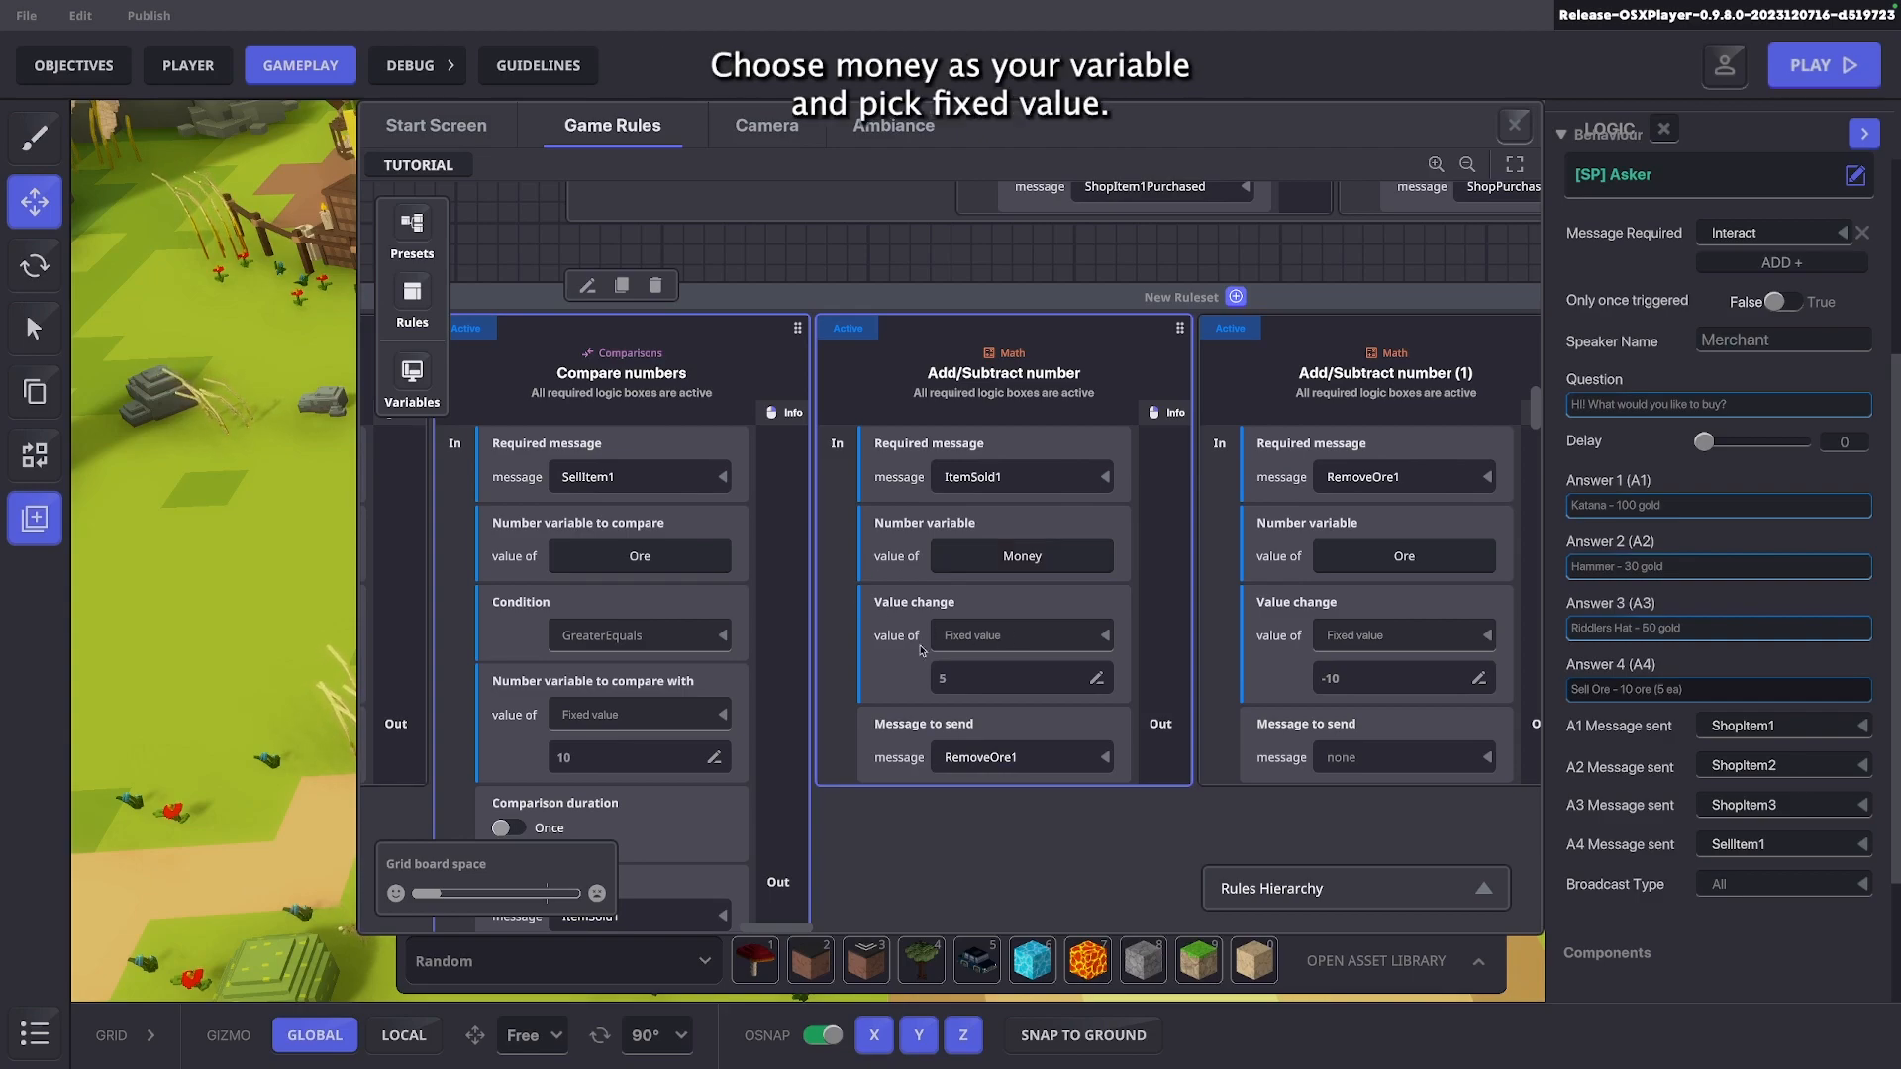
pyautogui.click(977, 683)
pyautogui.press('BackSpace')
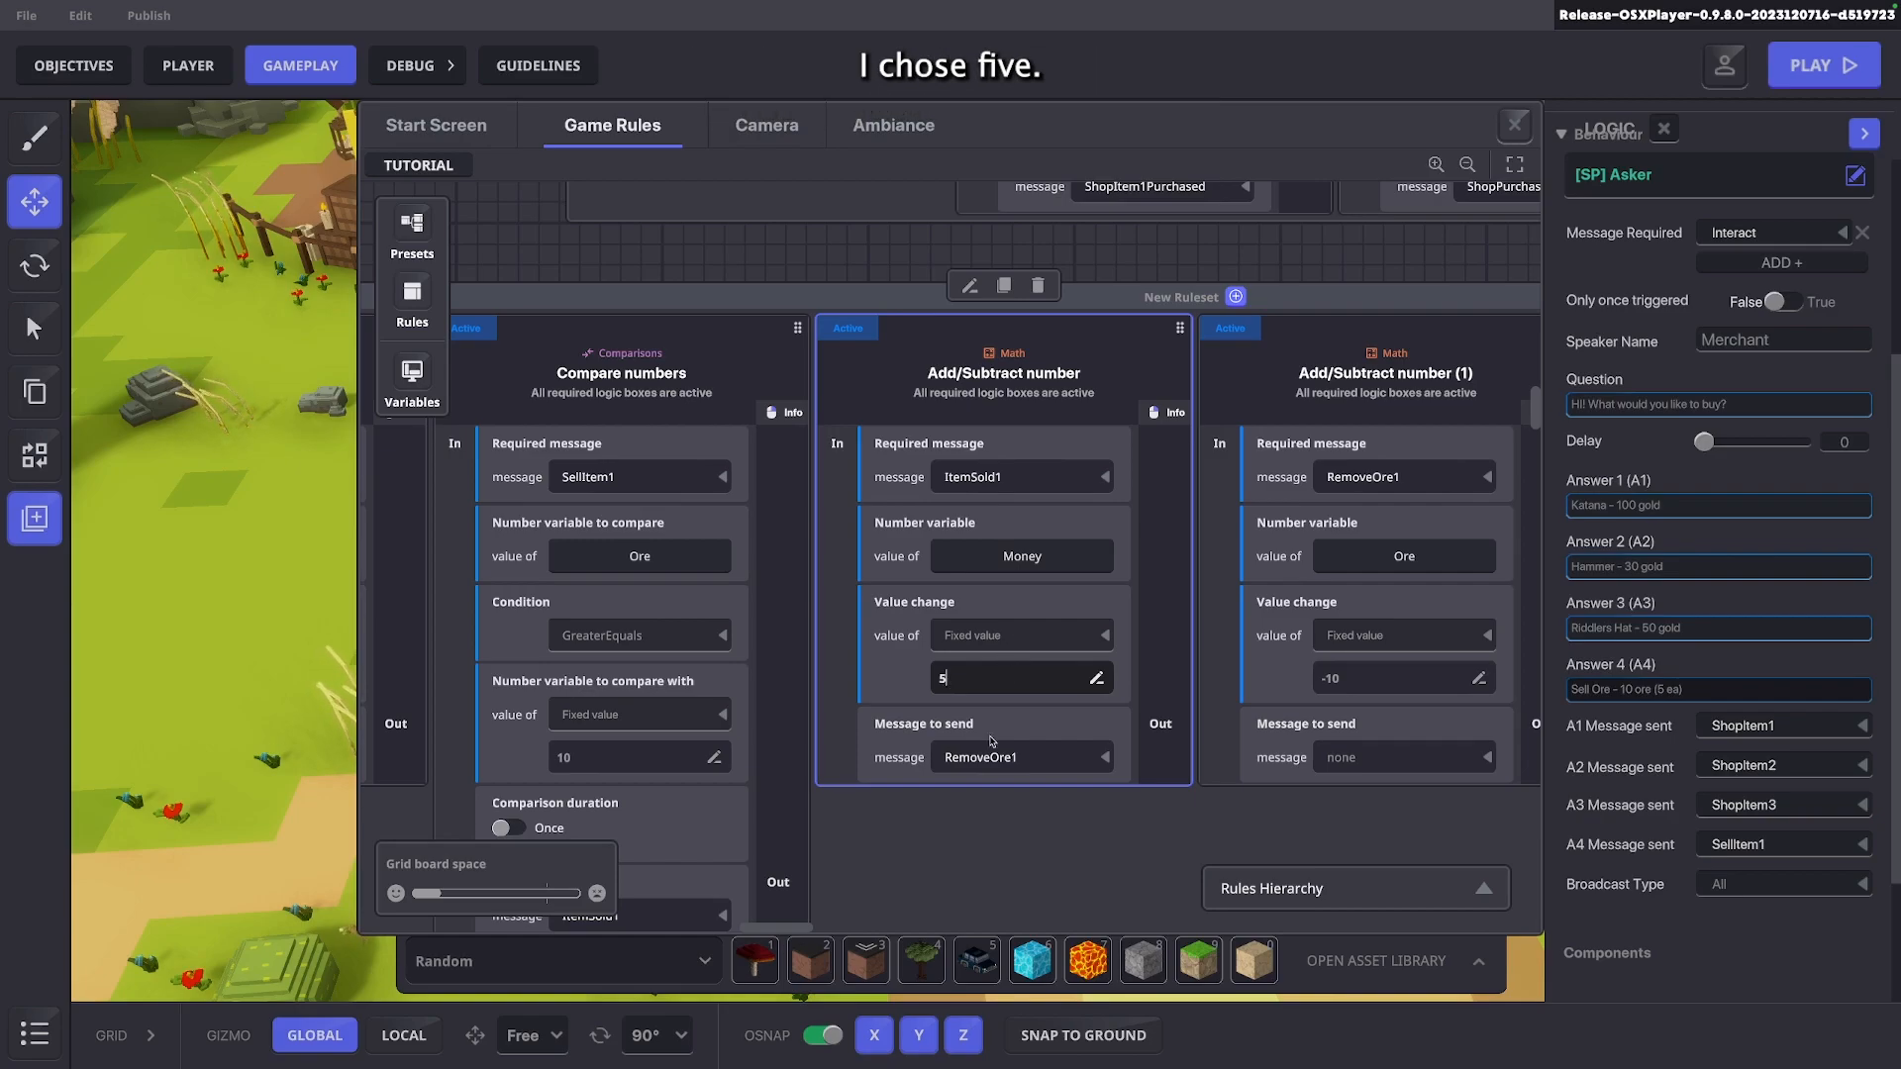
# Examine the Compare numbers (1) rule that sends NotEnough1, including its condition options and fixed comparison value
pyautogui.moveTo(1191, 567); pyautogui.dragTo(774, 491)
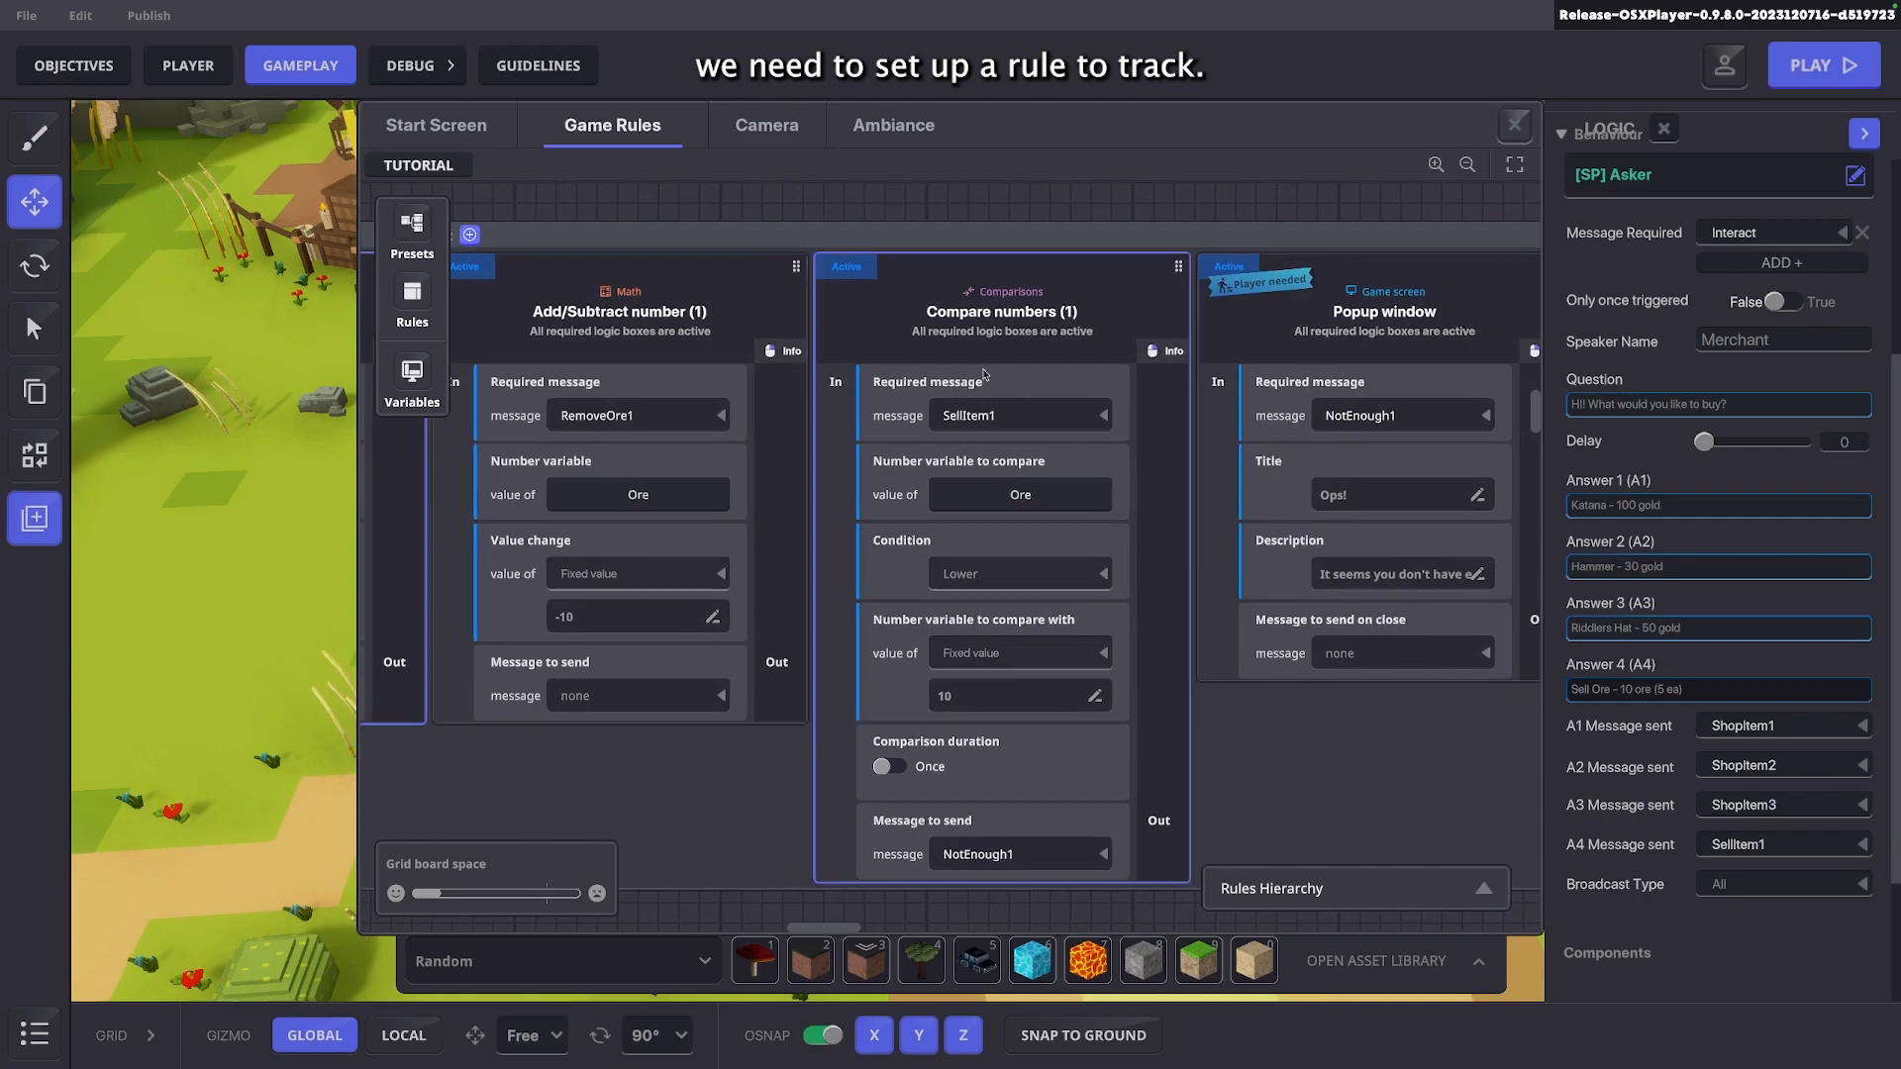
pyautogui.scroll(-3, 998, 668)
pyautogui.moveTo(582, 500); pyautogui.dragTo(976, 513)
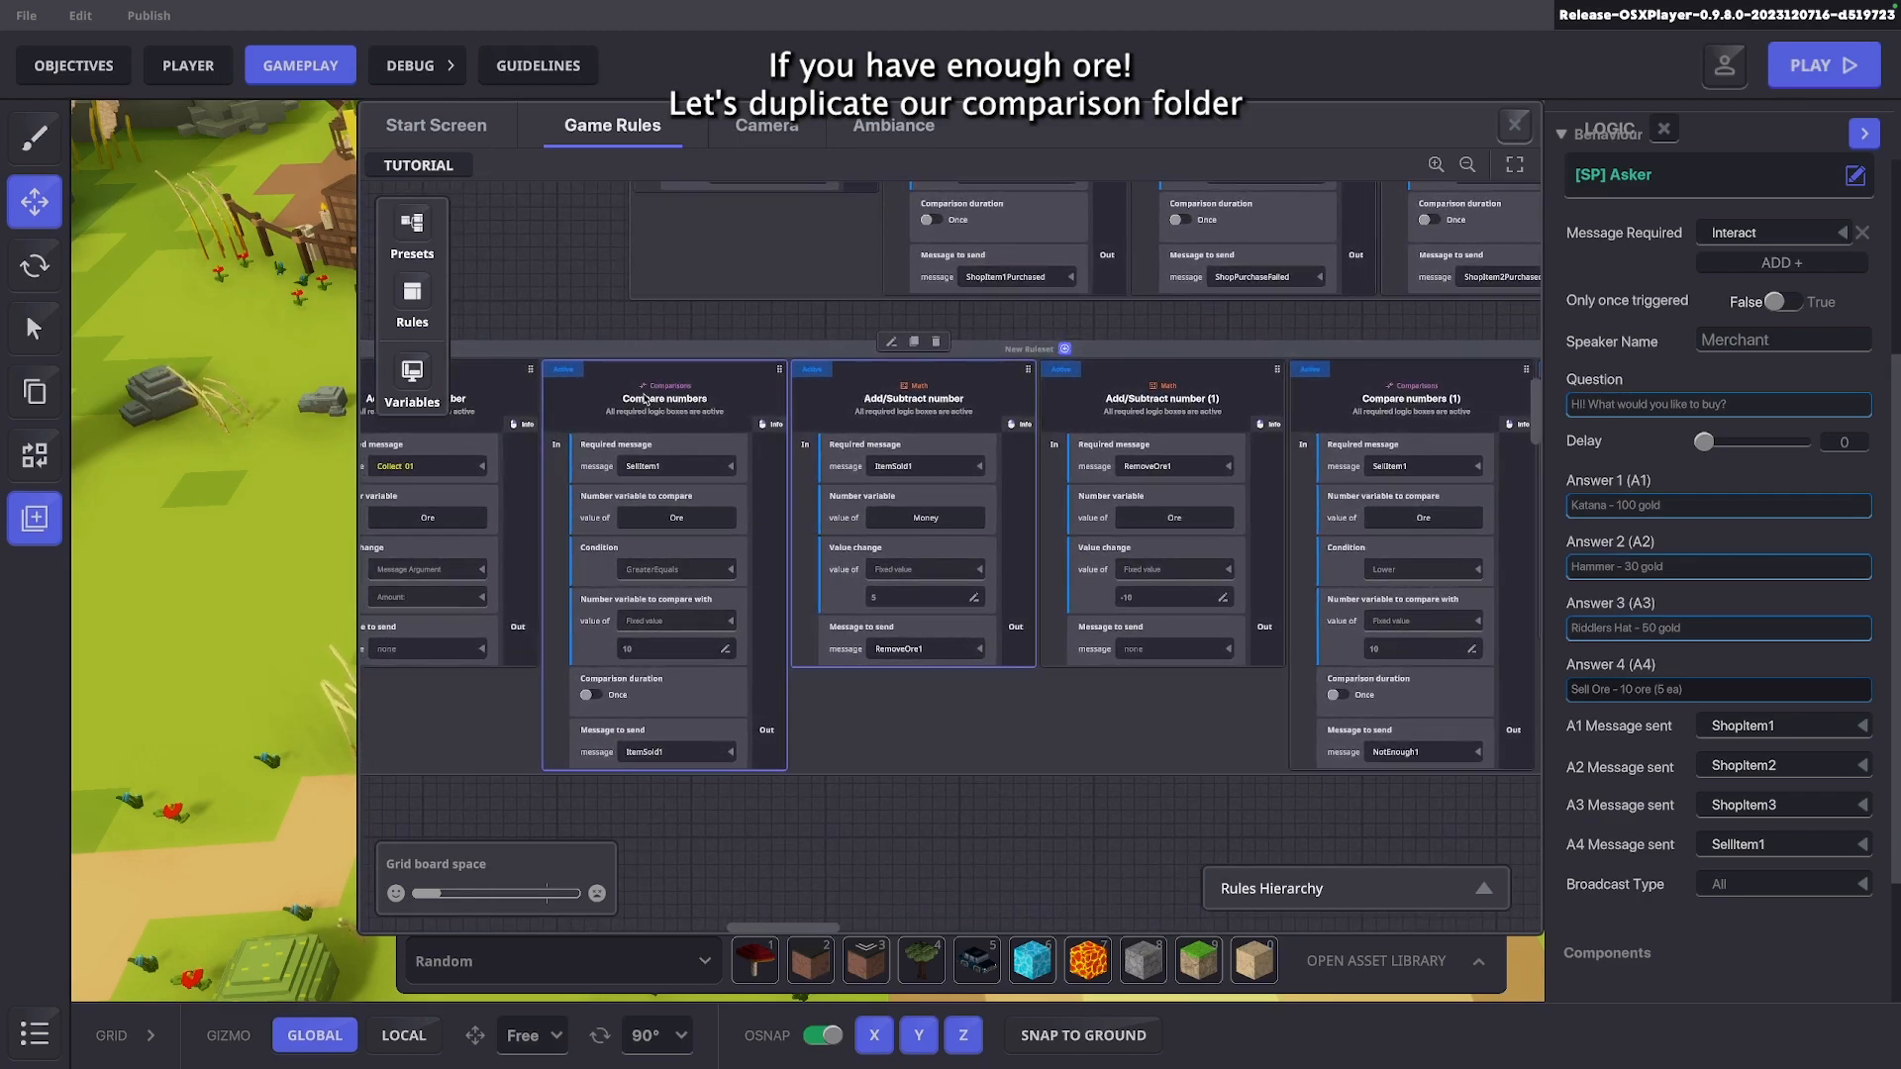
pyautogui.moveTo(1425, 584); pyautogui.dragTo(1064, 611)
pyautogui.scroll(3, 1068, 614)
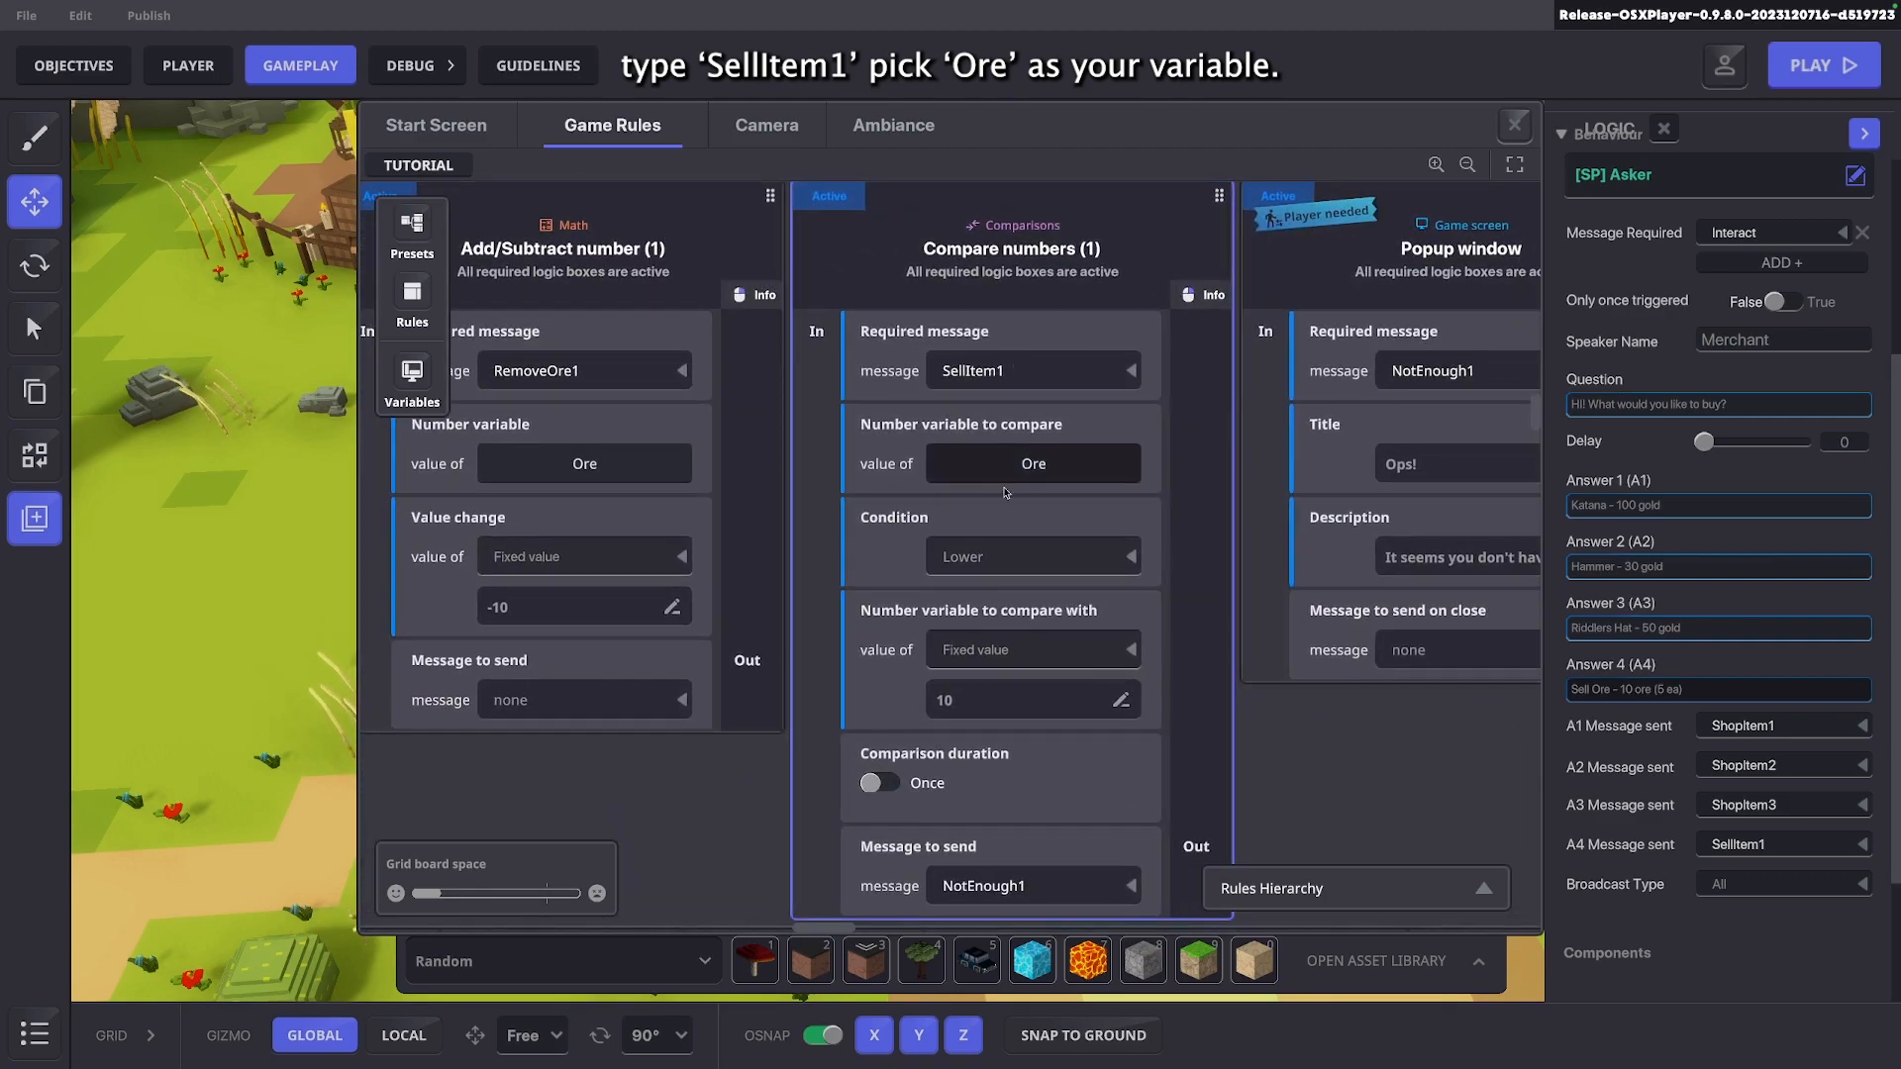
pyautogui.click(1087, 557)
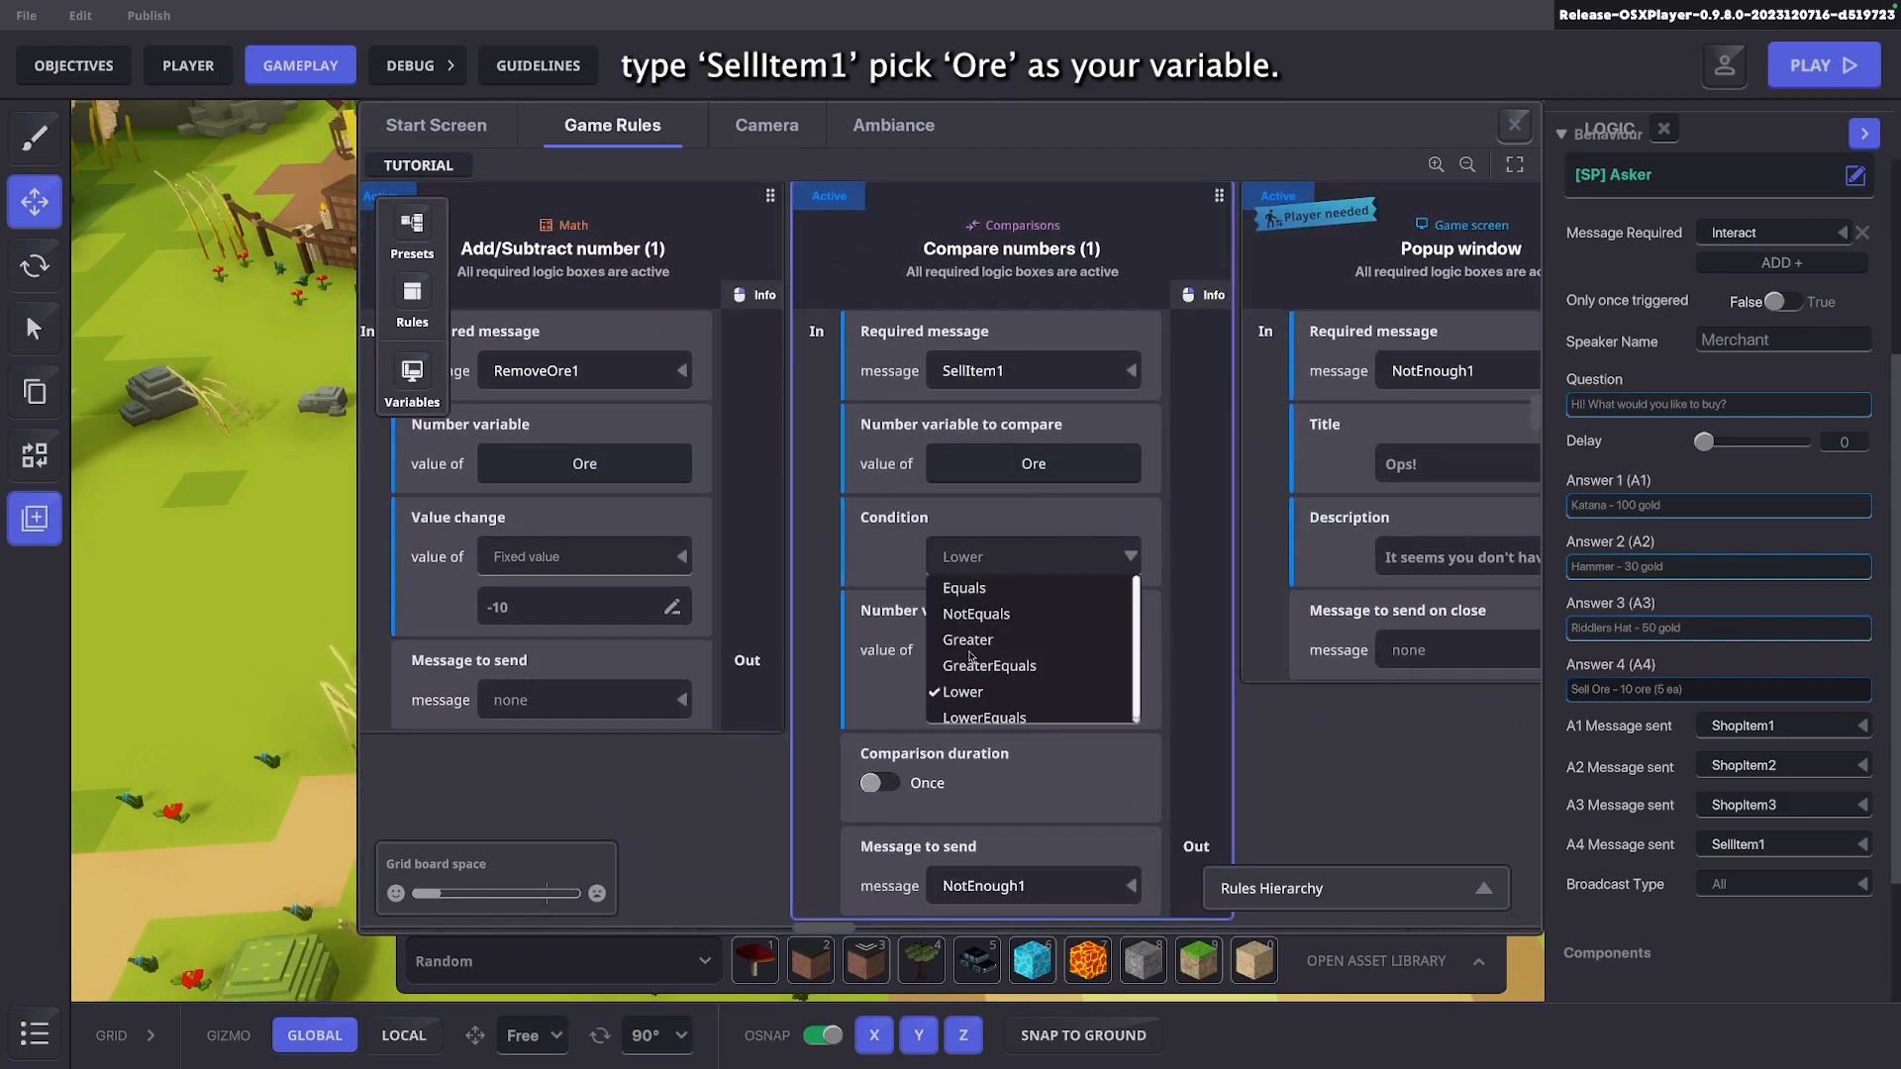
pyautogui.click(940, 548)
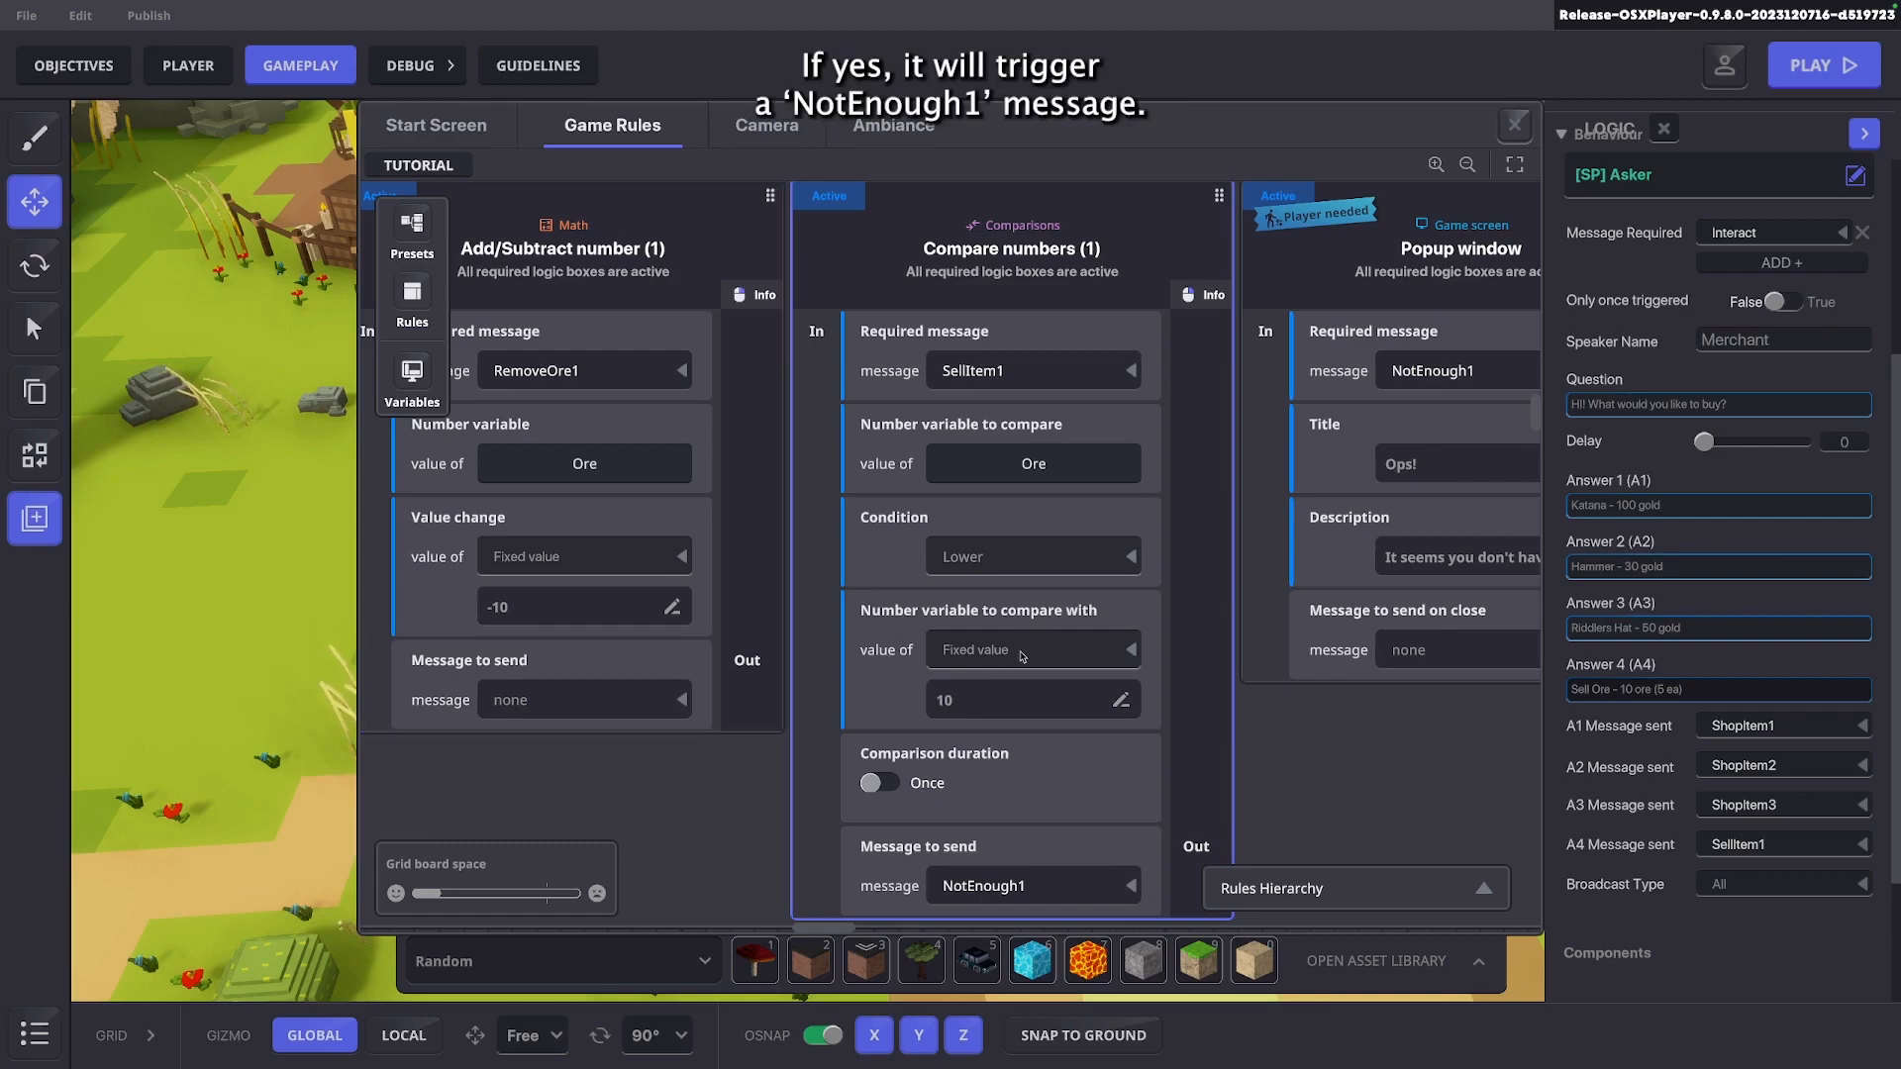
pyautogui.scroll(-1, 1048, 656)
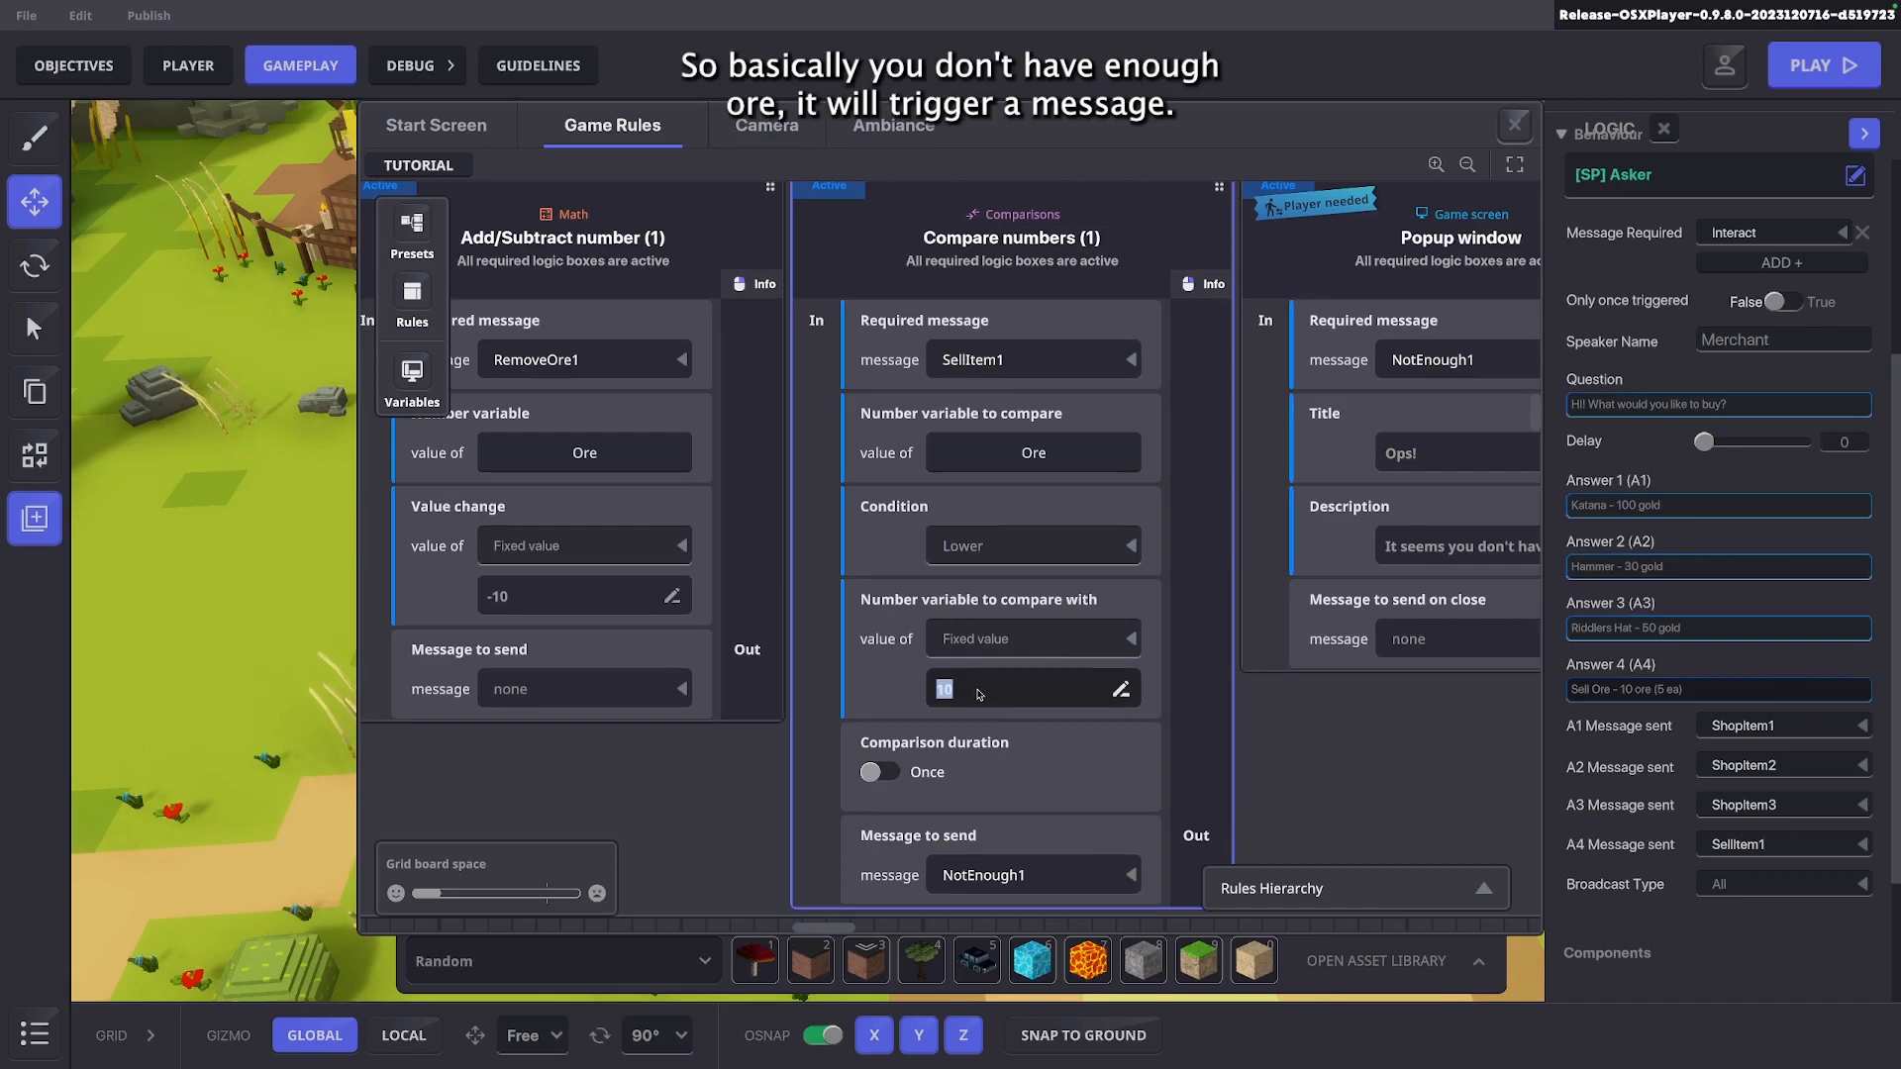
# Check the Popup window rule among the Game screen rules available for the ruleset
pyautogui.scroll(-5, 978, 693)
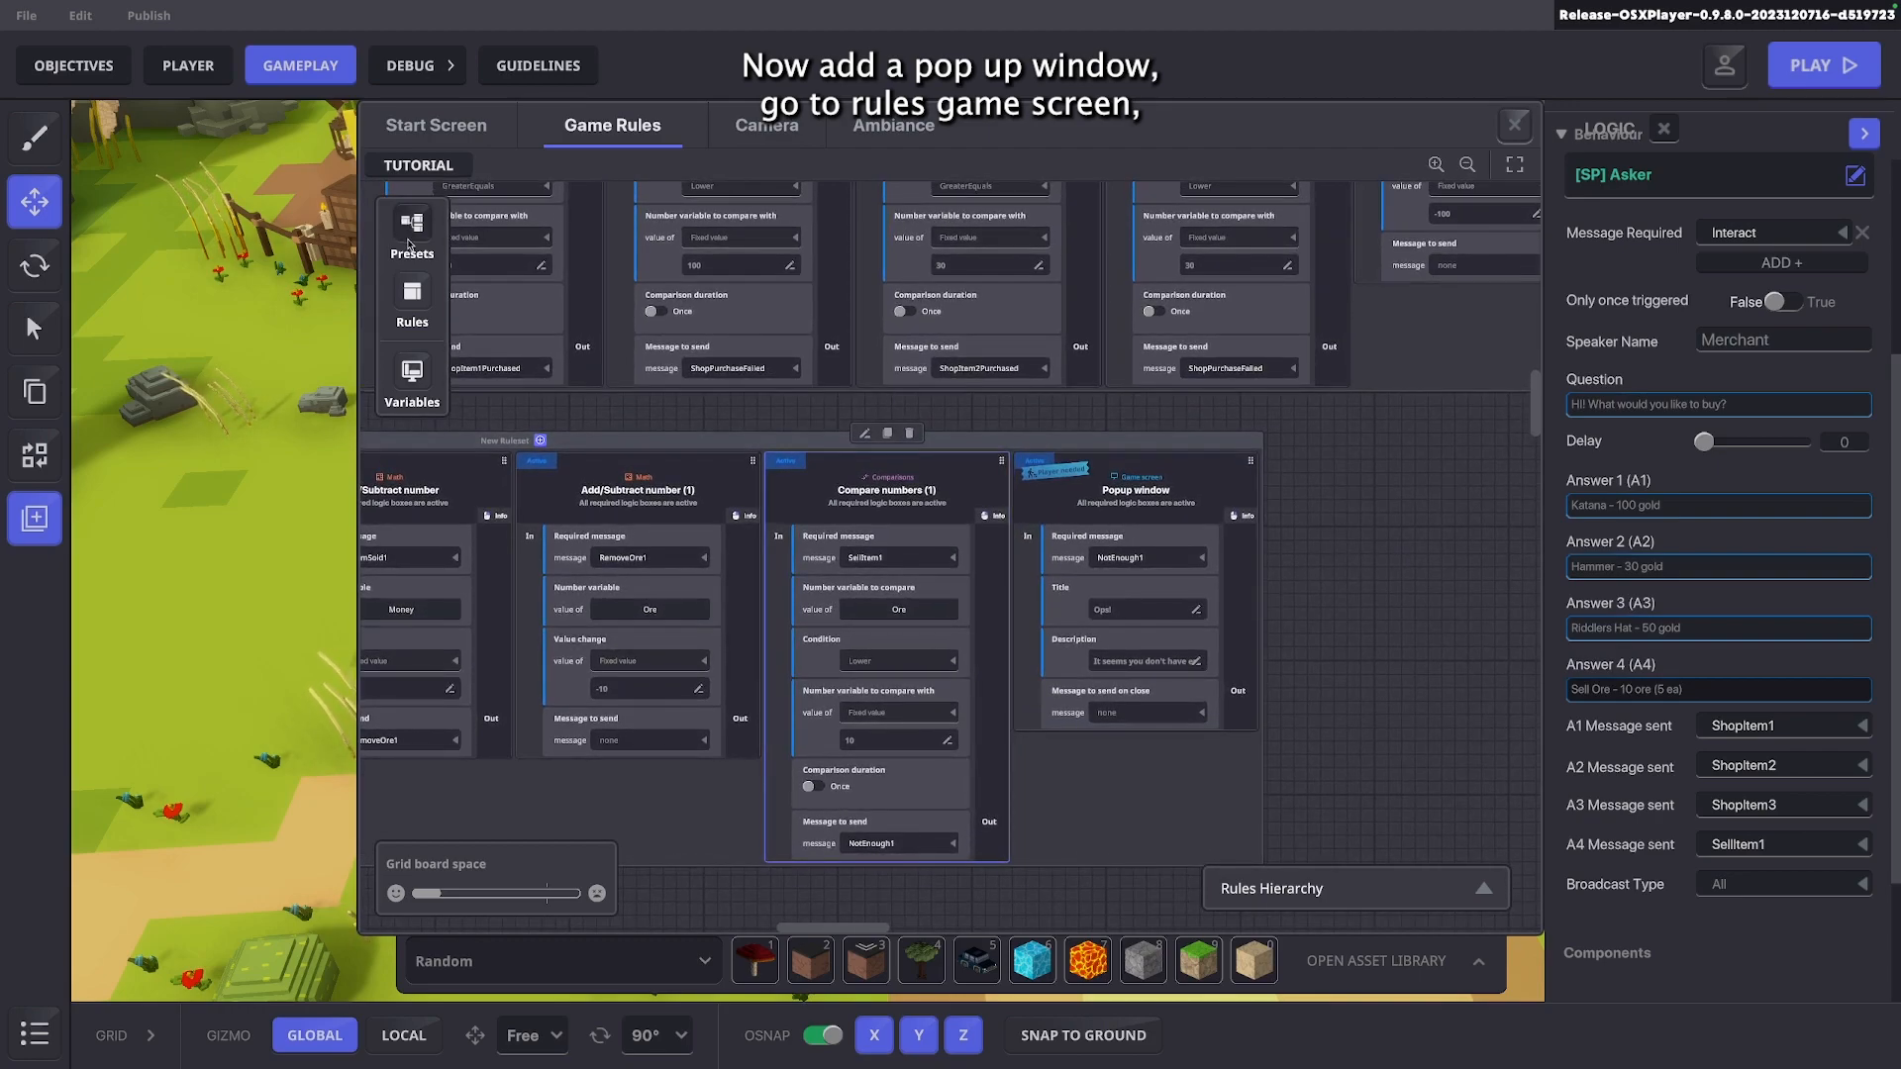
pyautogui.click(411, 292)
pyautogui.click(544, 406)
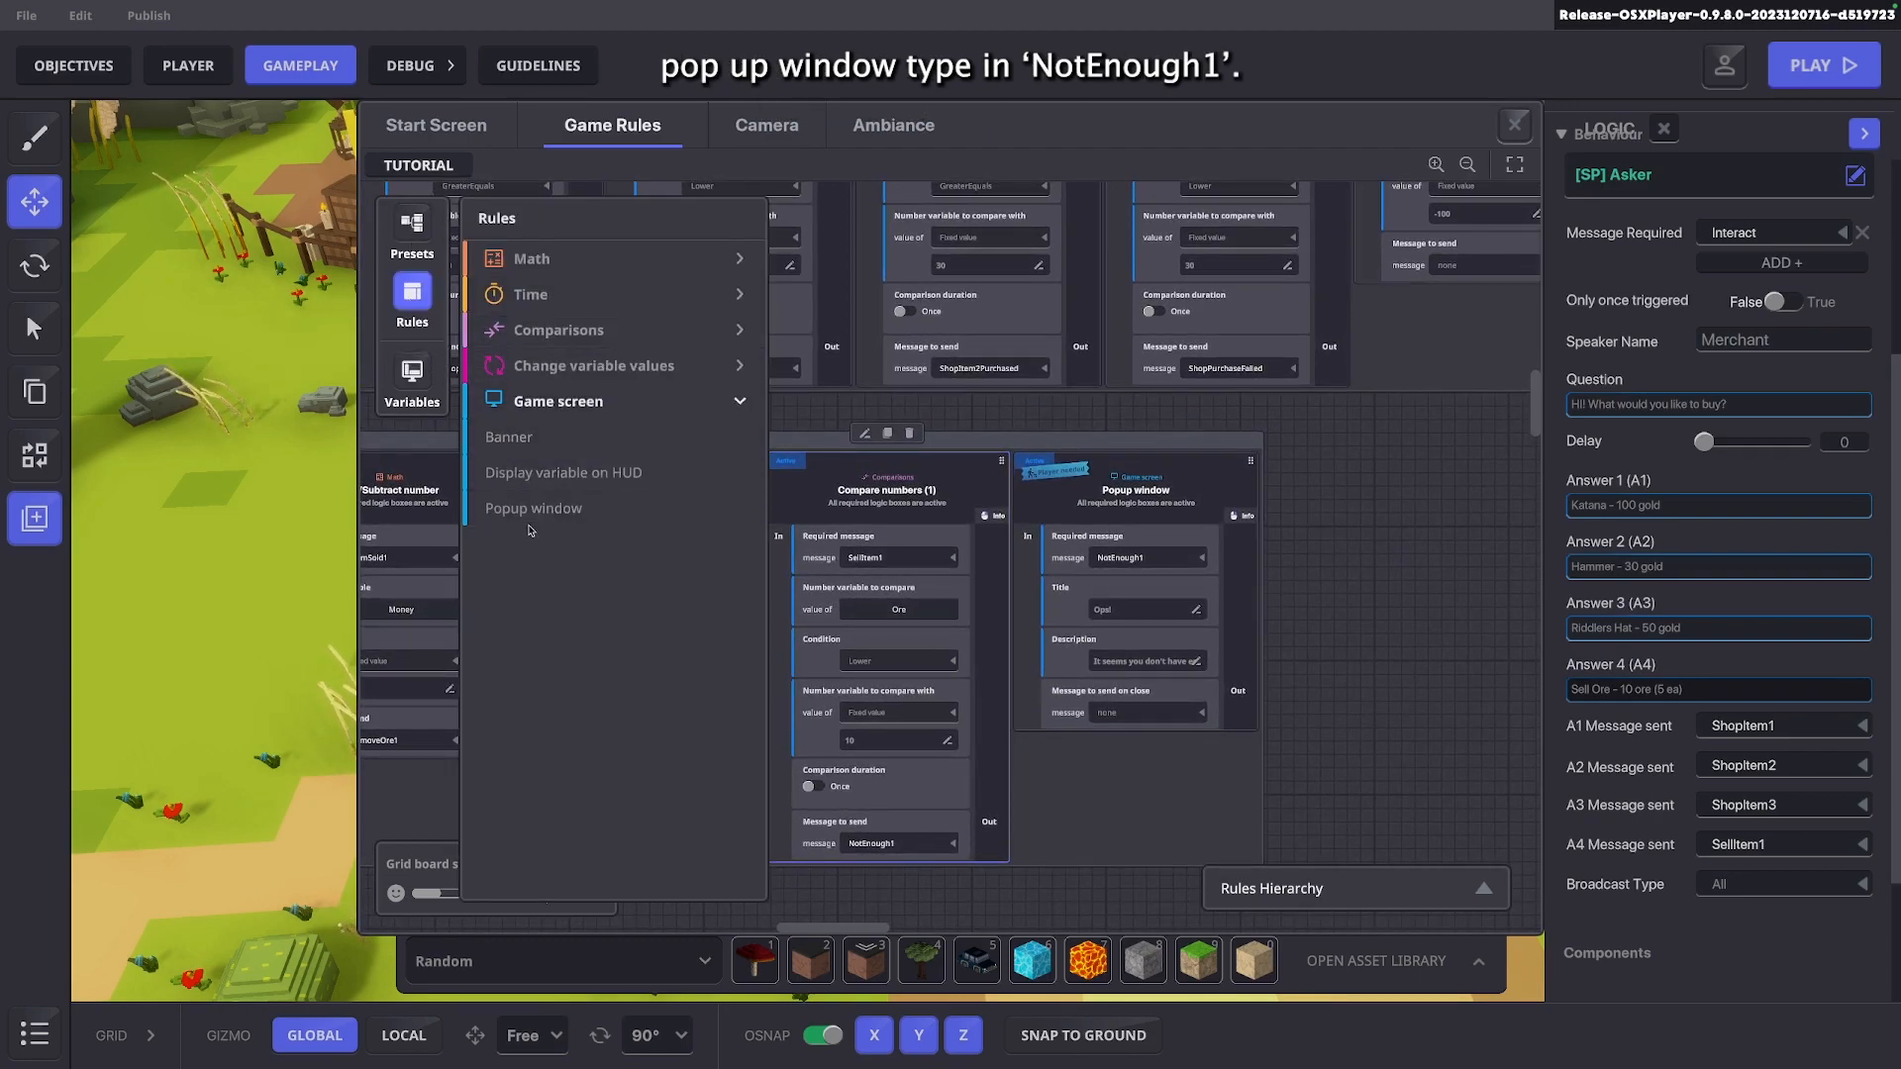
pyautogui.click(534, 403)
pyautogui.click(412, 292)
# Examine the Popup window rule that requires the NotEnough1 message, including its title and description
pyautogui.scroll(3, 1138, 639)
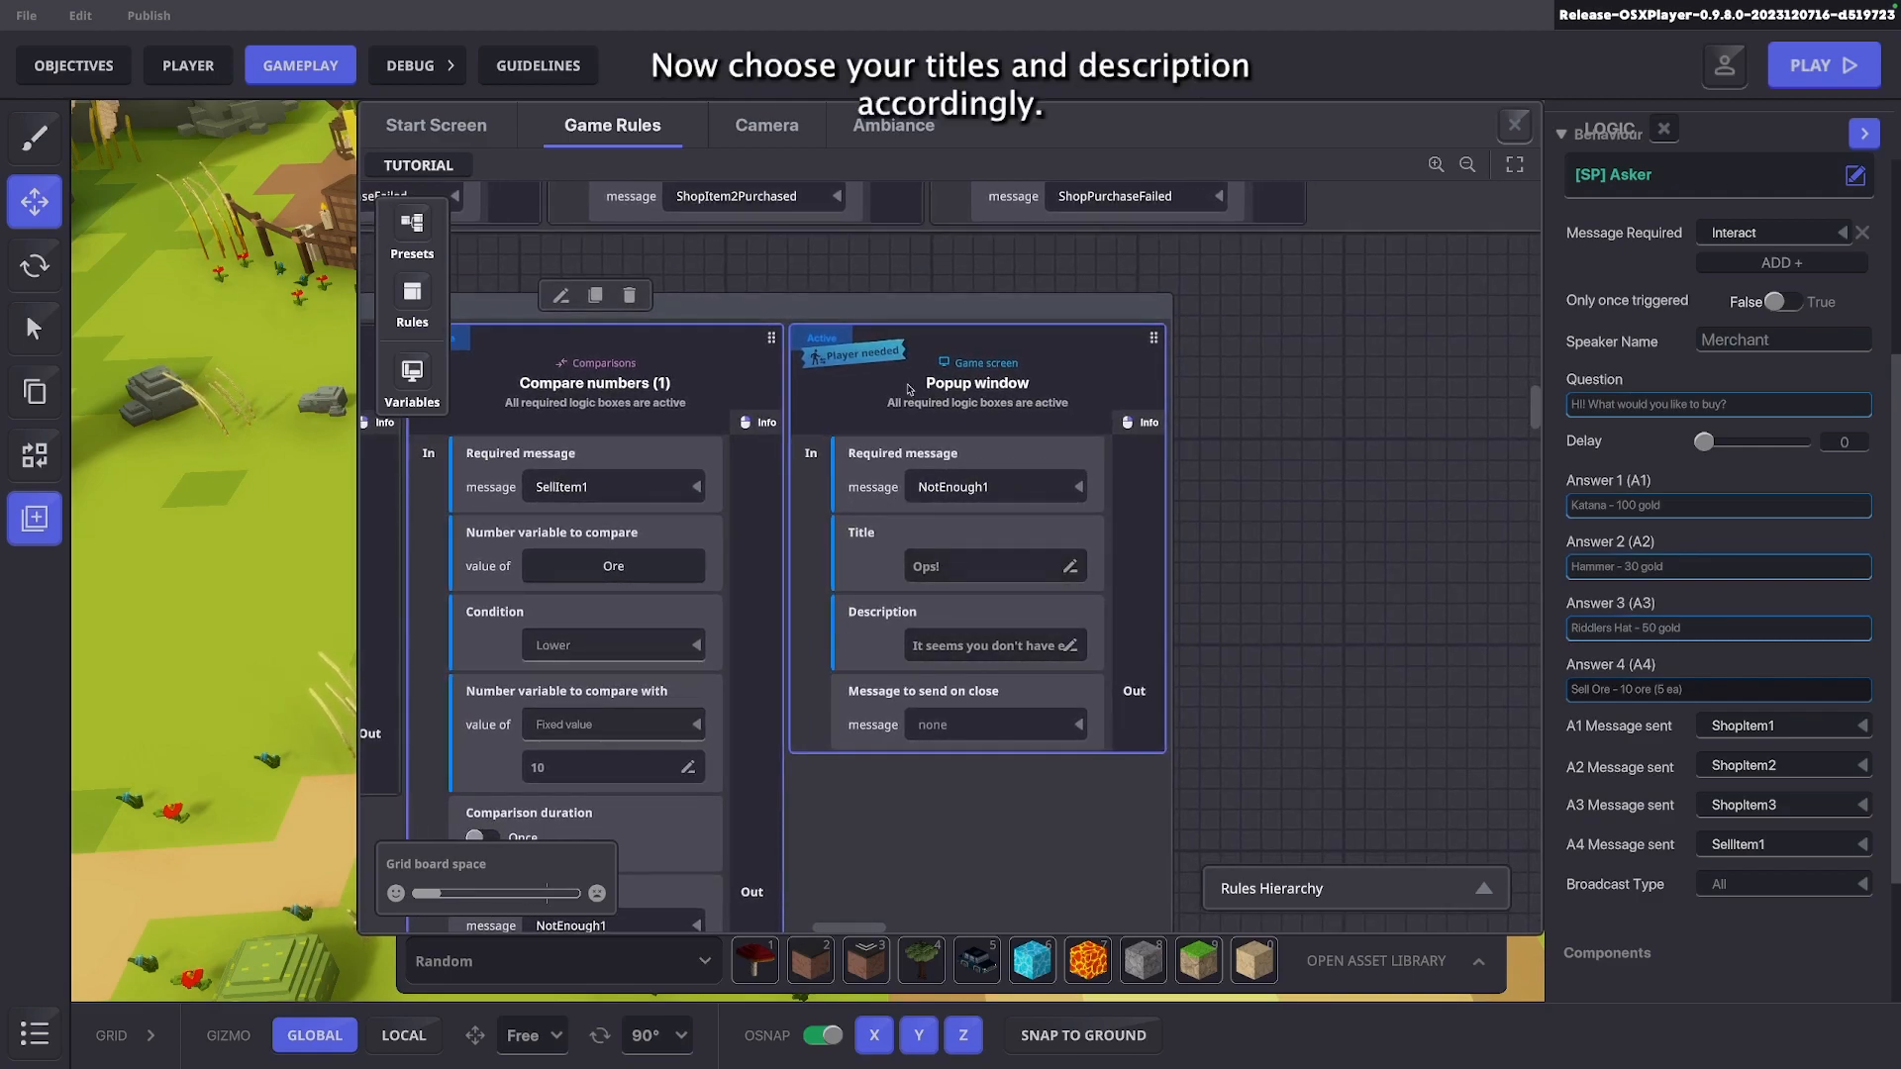
pyautogui.scroll(-2, 942, 629)
pyautogui.moveTo(679, 644); pyautogui.dragTo(921, 549)
pyautogui.scroll(1, 988, 523)
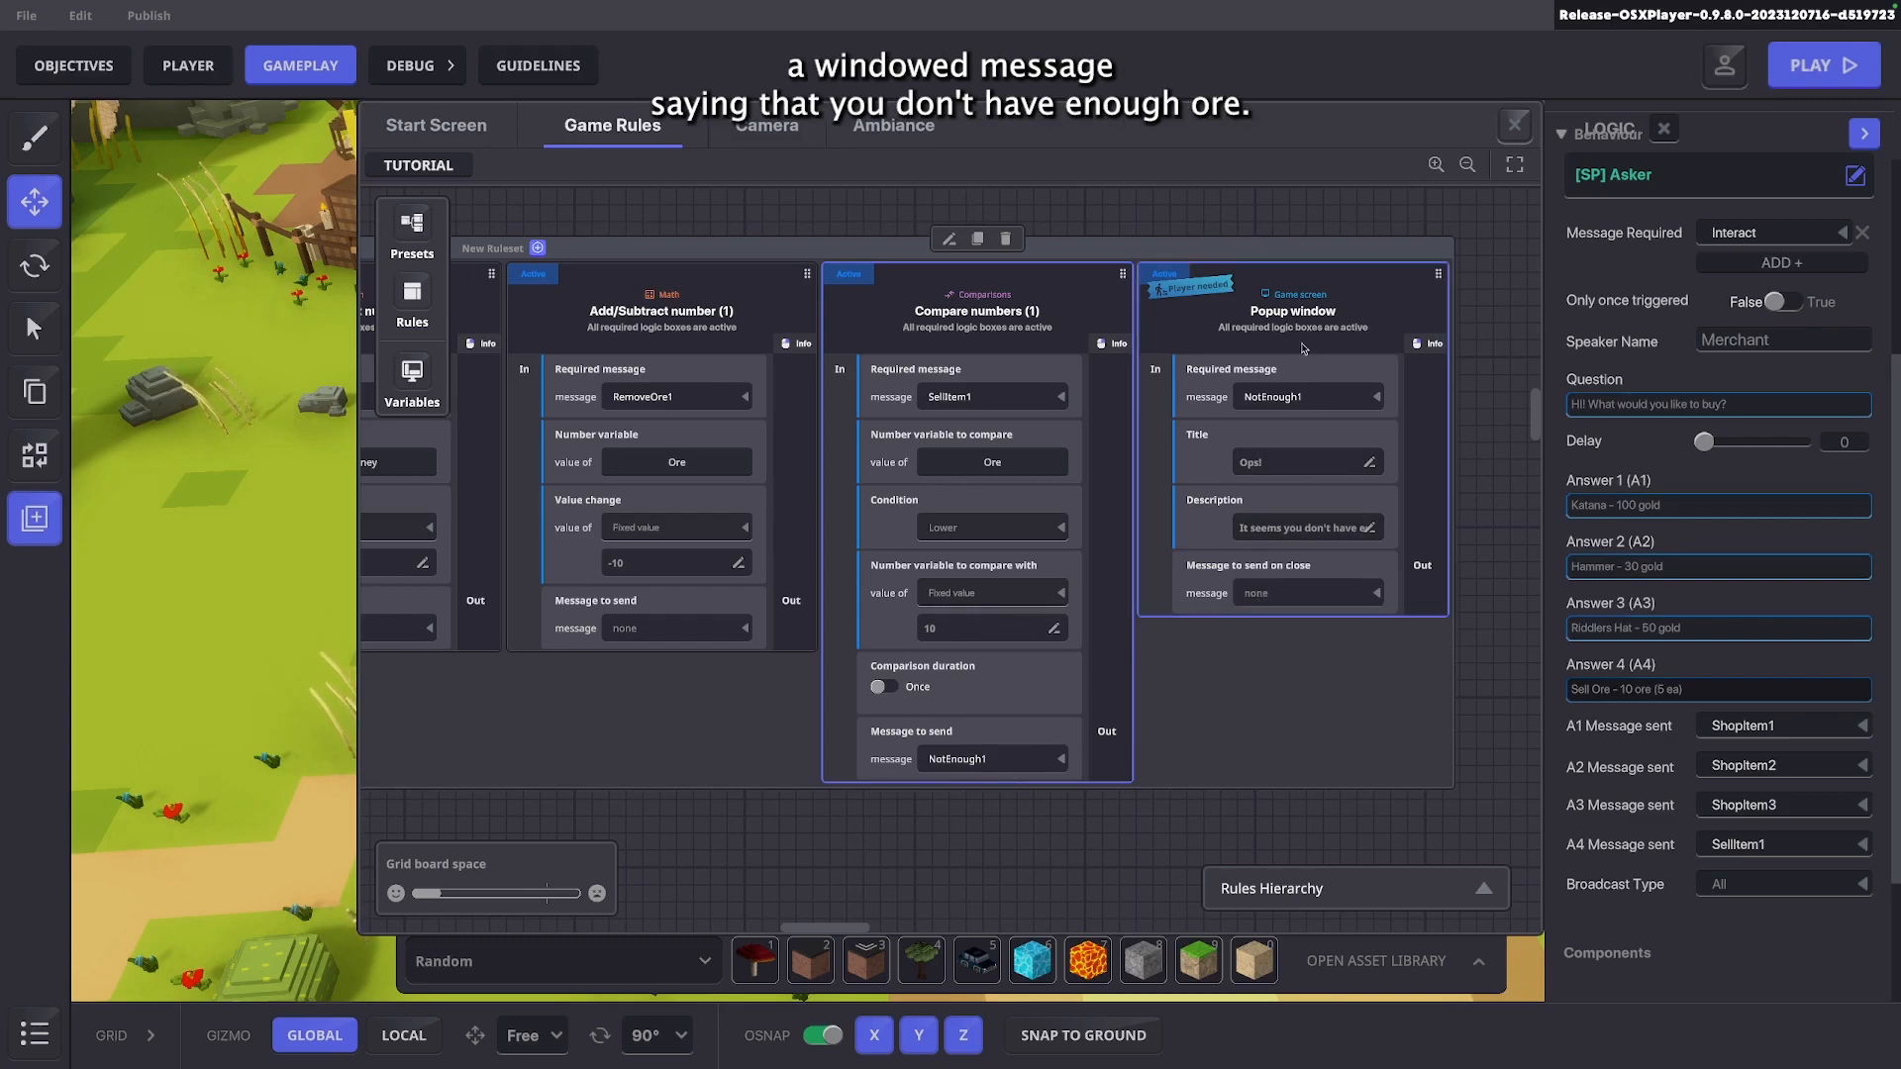
# Examine the Add/Subtract number (1) rule that requires RemoveOre1, including its Ore variable and fixed value change
pyautogui.hscroll(-5, 1239, 545)
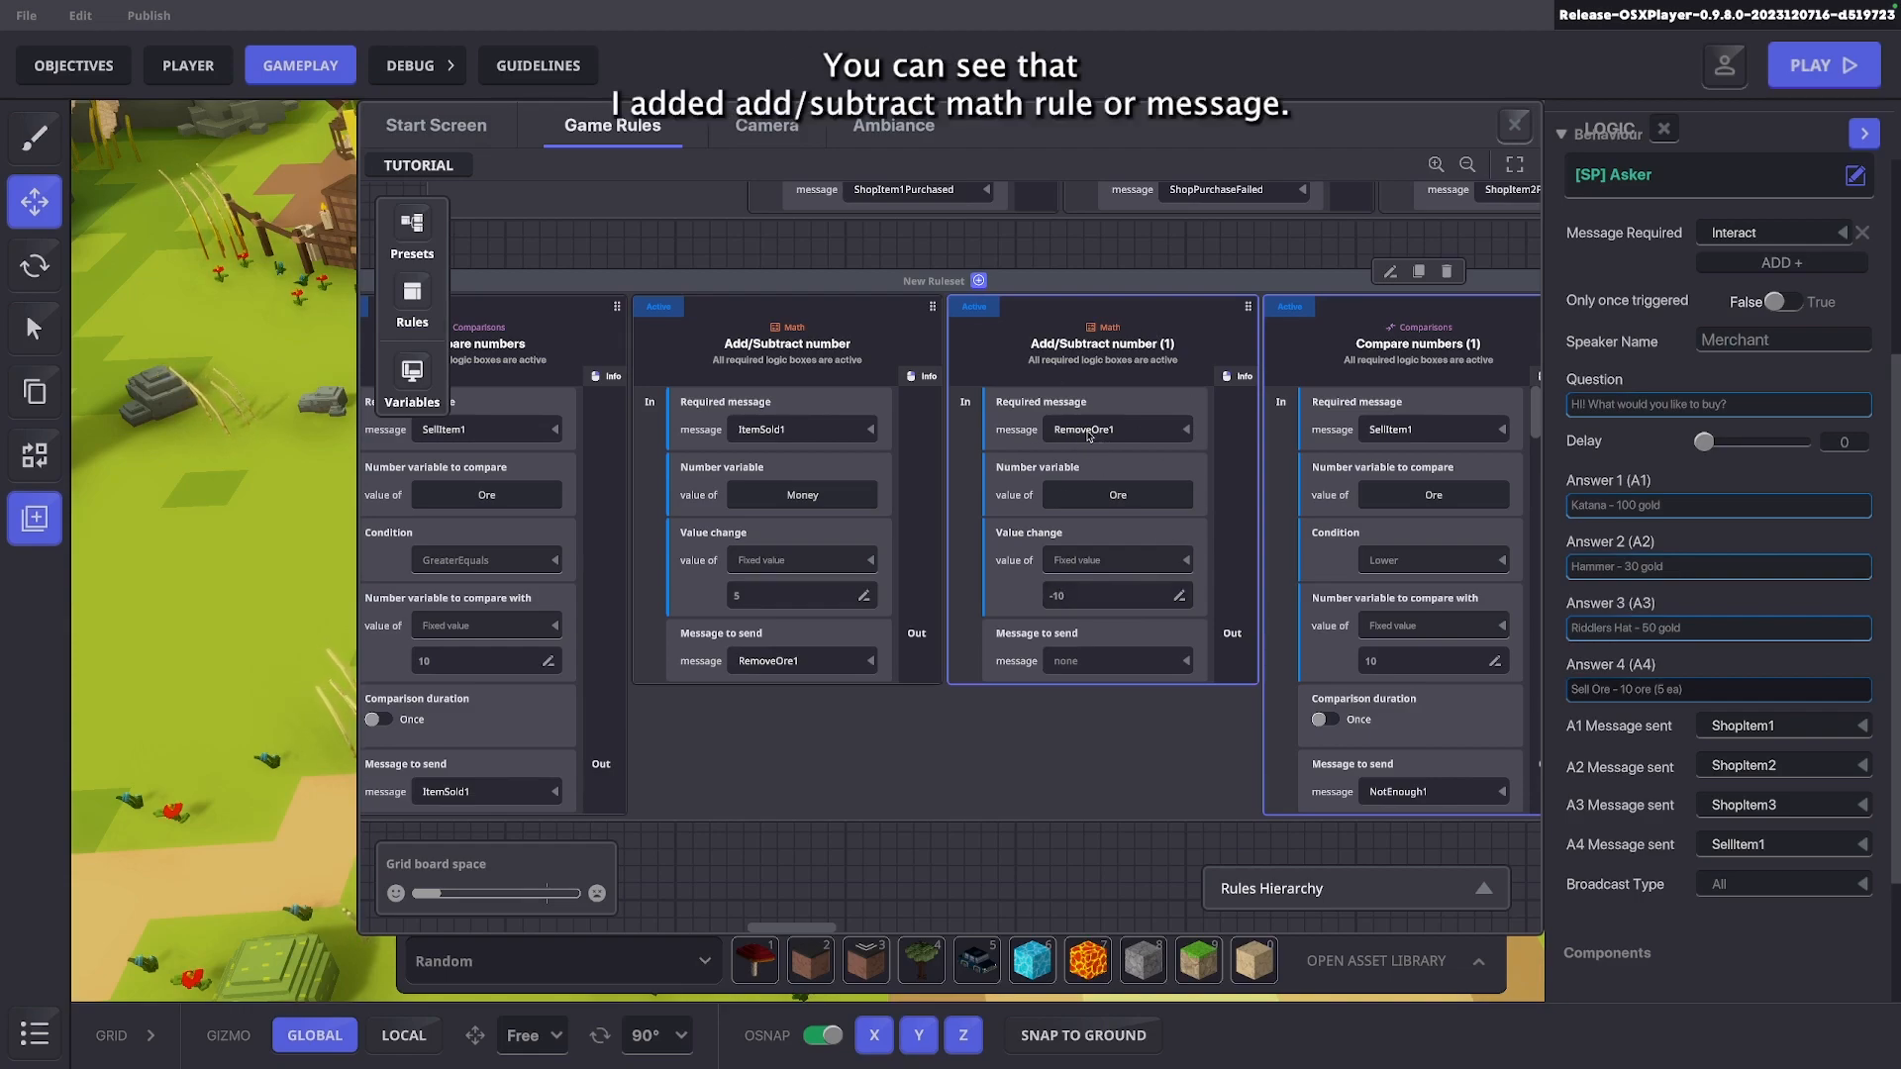
pyautogui.scroll(3, 1099, 432)
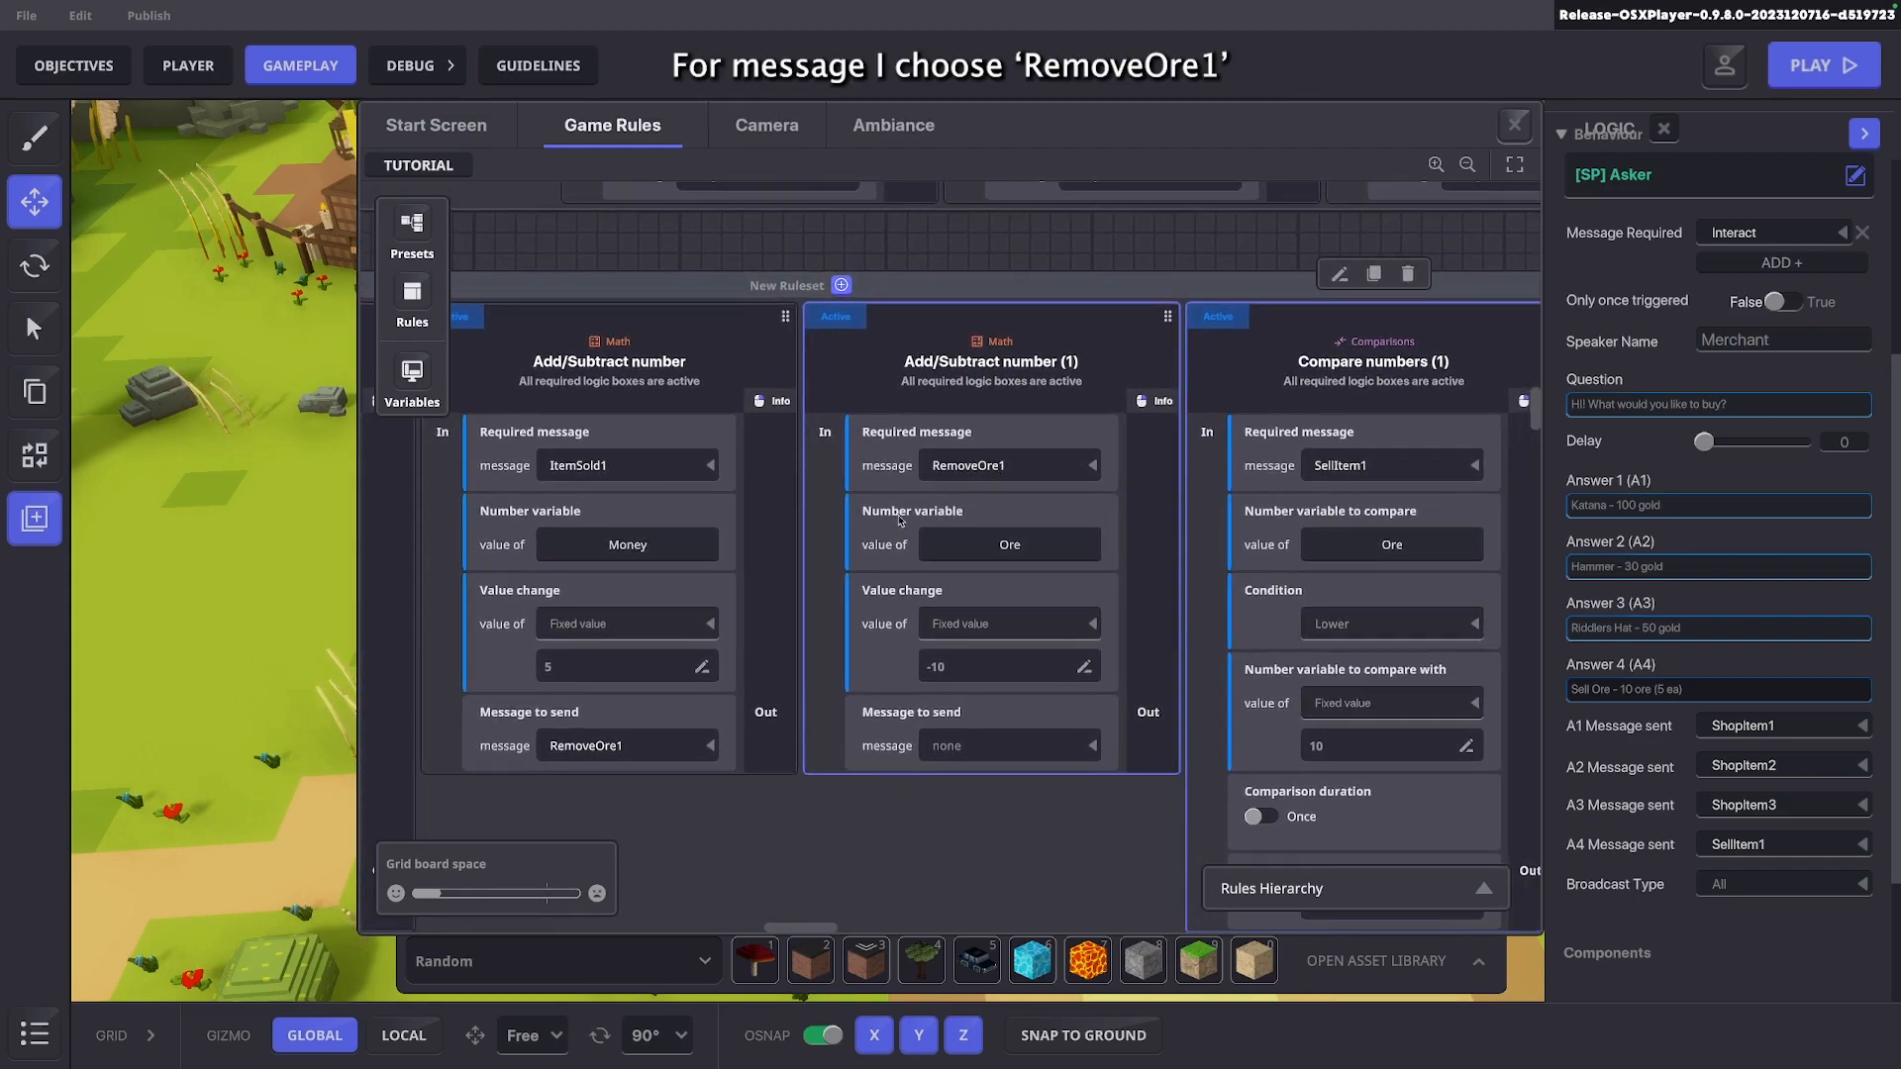
pyautogui.scroll(-3, 948, 524)
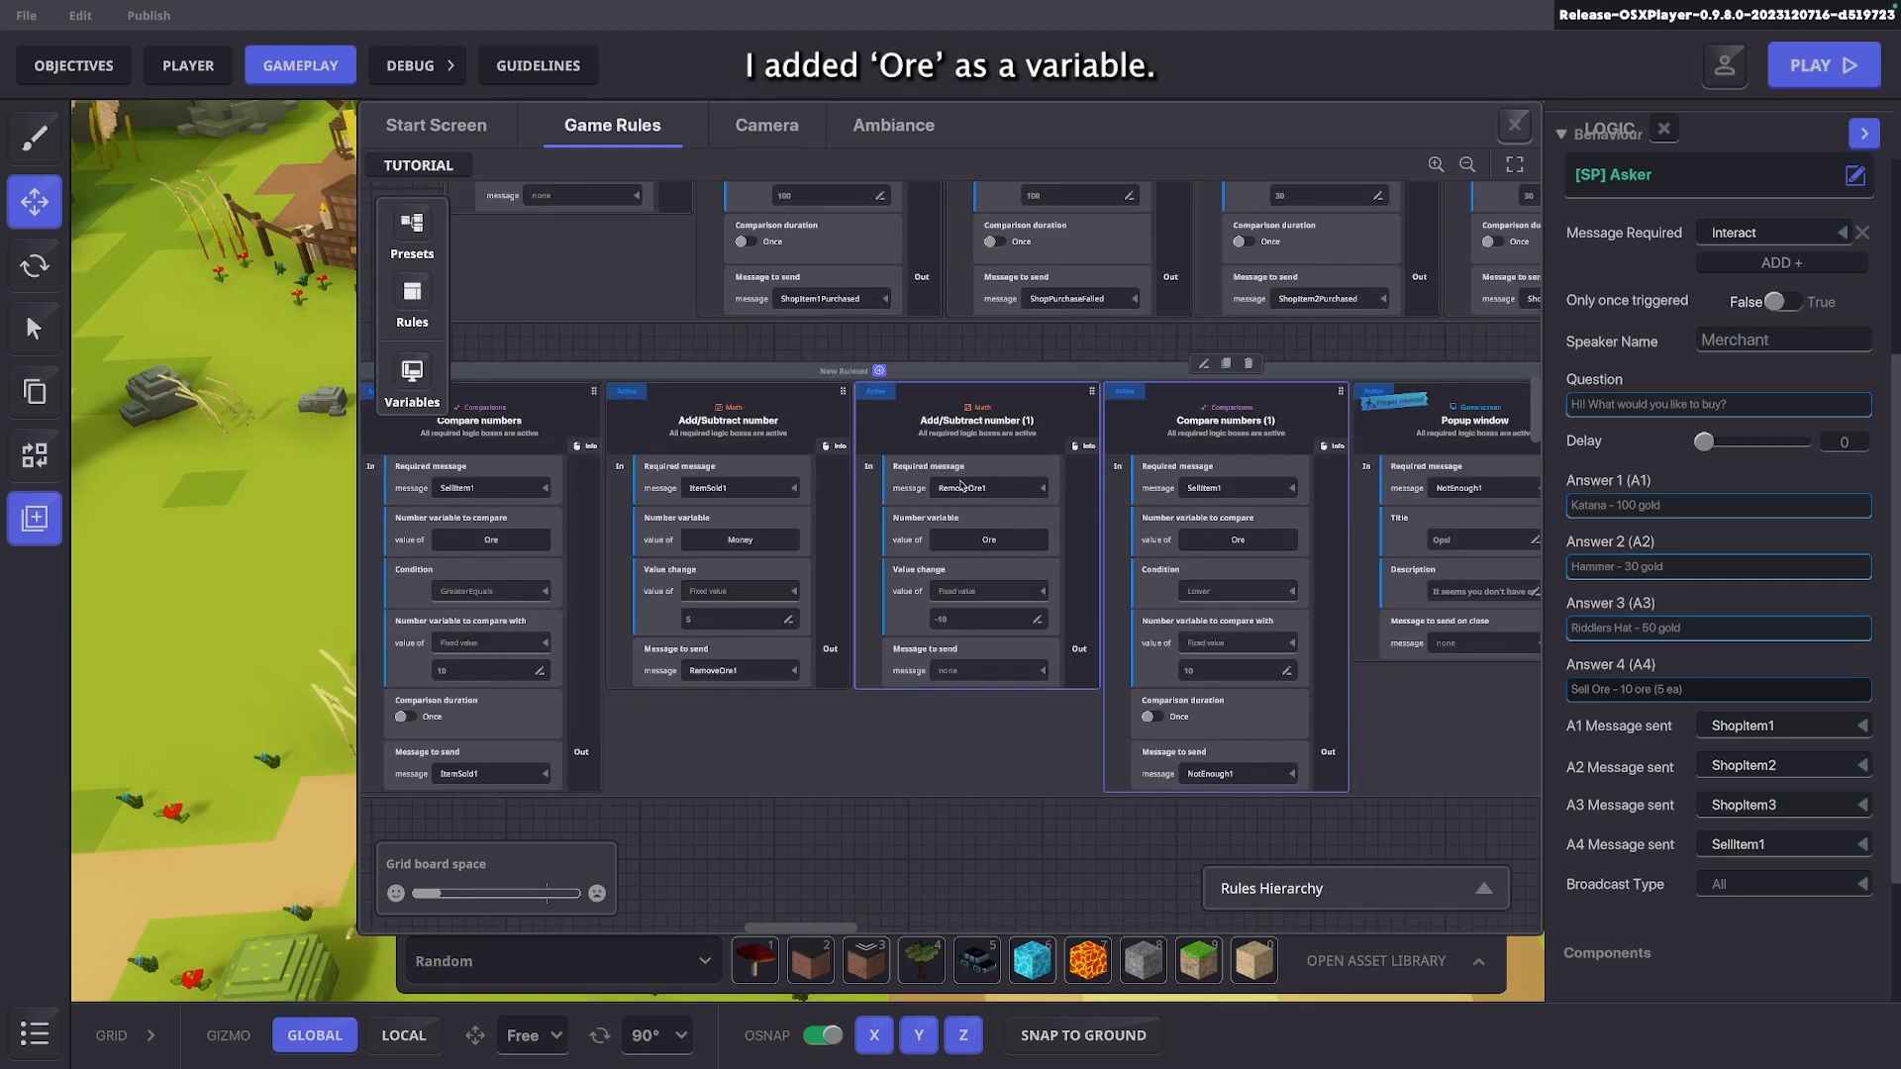
pyautogui.scroll(2, 969, 495)
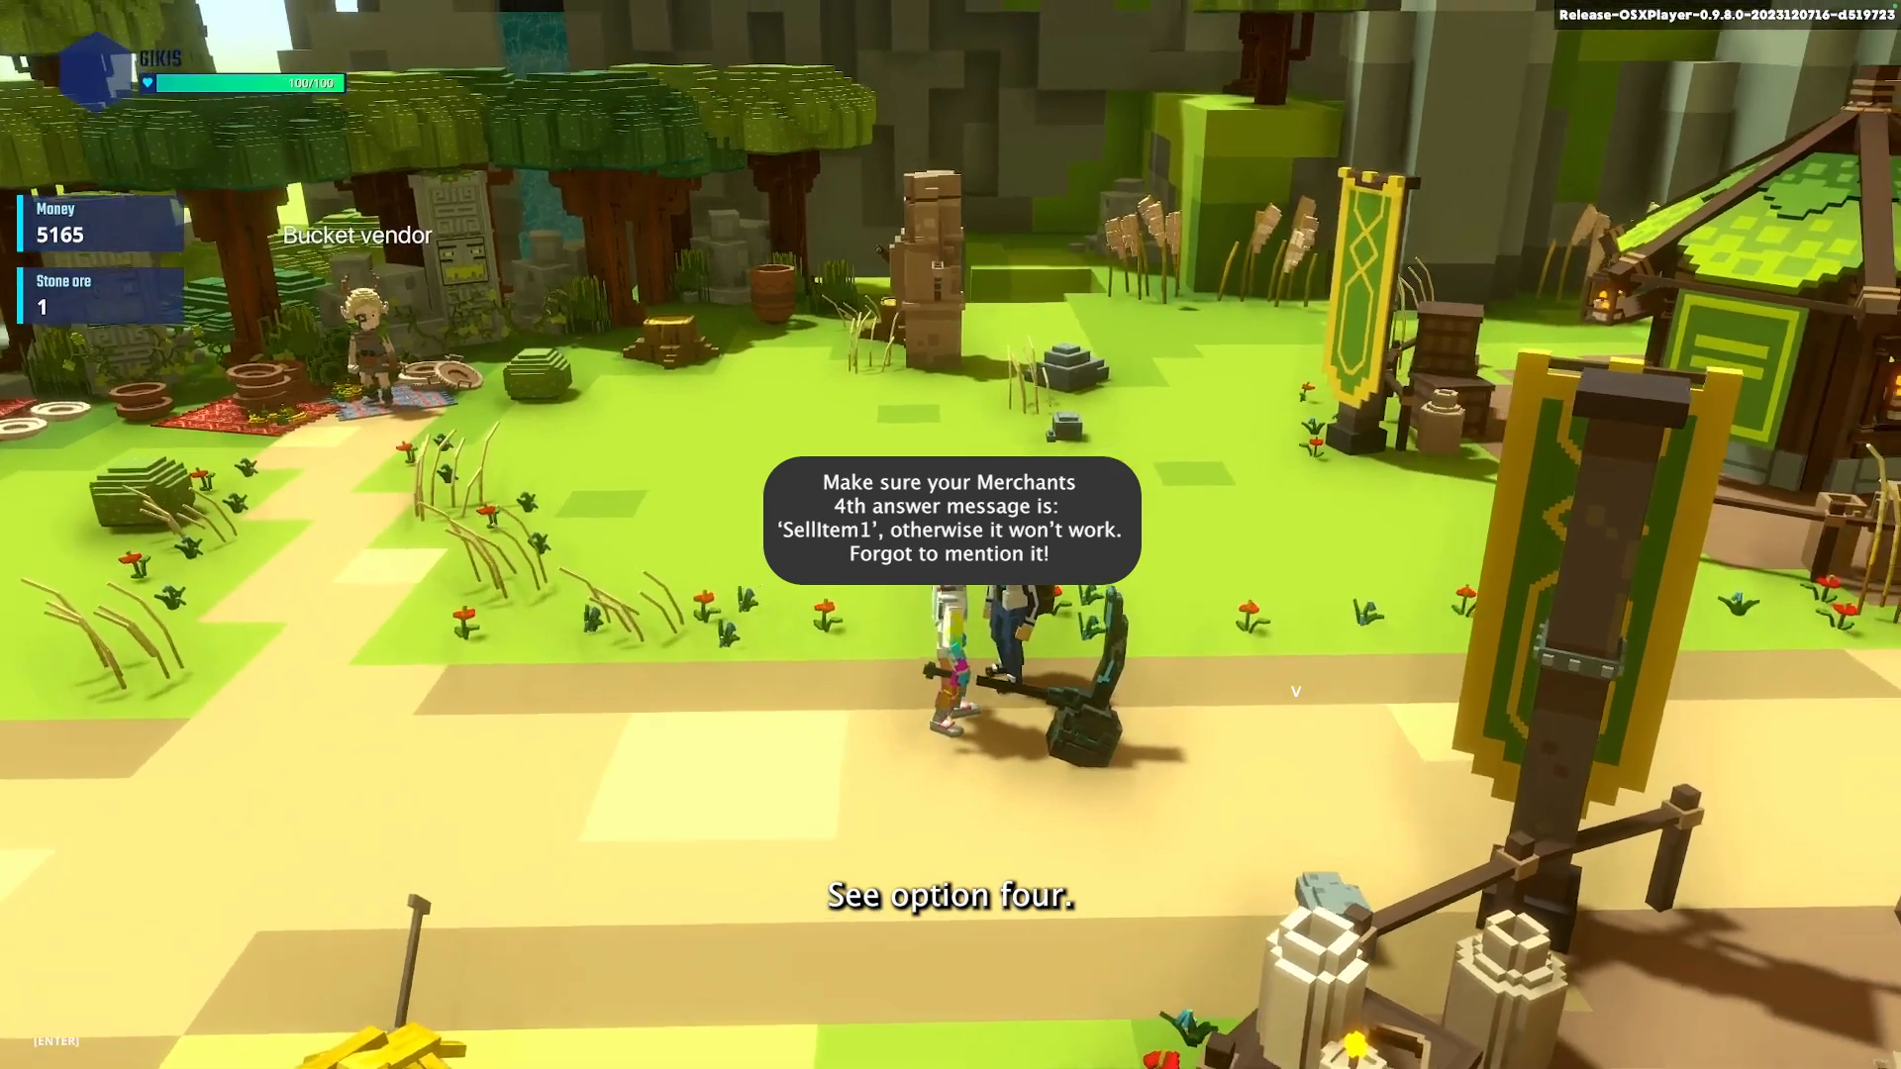
# Talk to the Merchant in the play test and try the "Sell Ore - 10 ore (5 ea)" answer
pyautogui.press('w')
pyautogui.press('e')
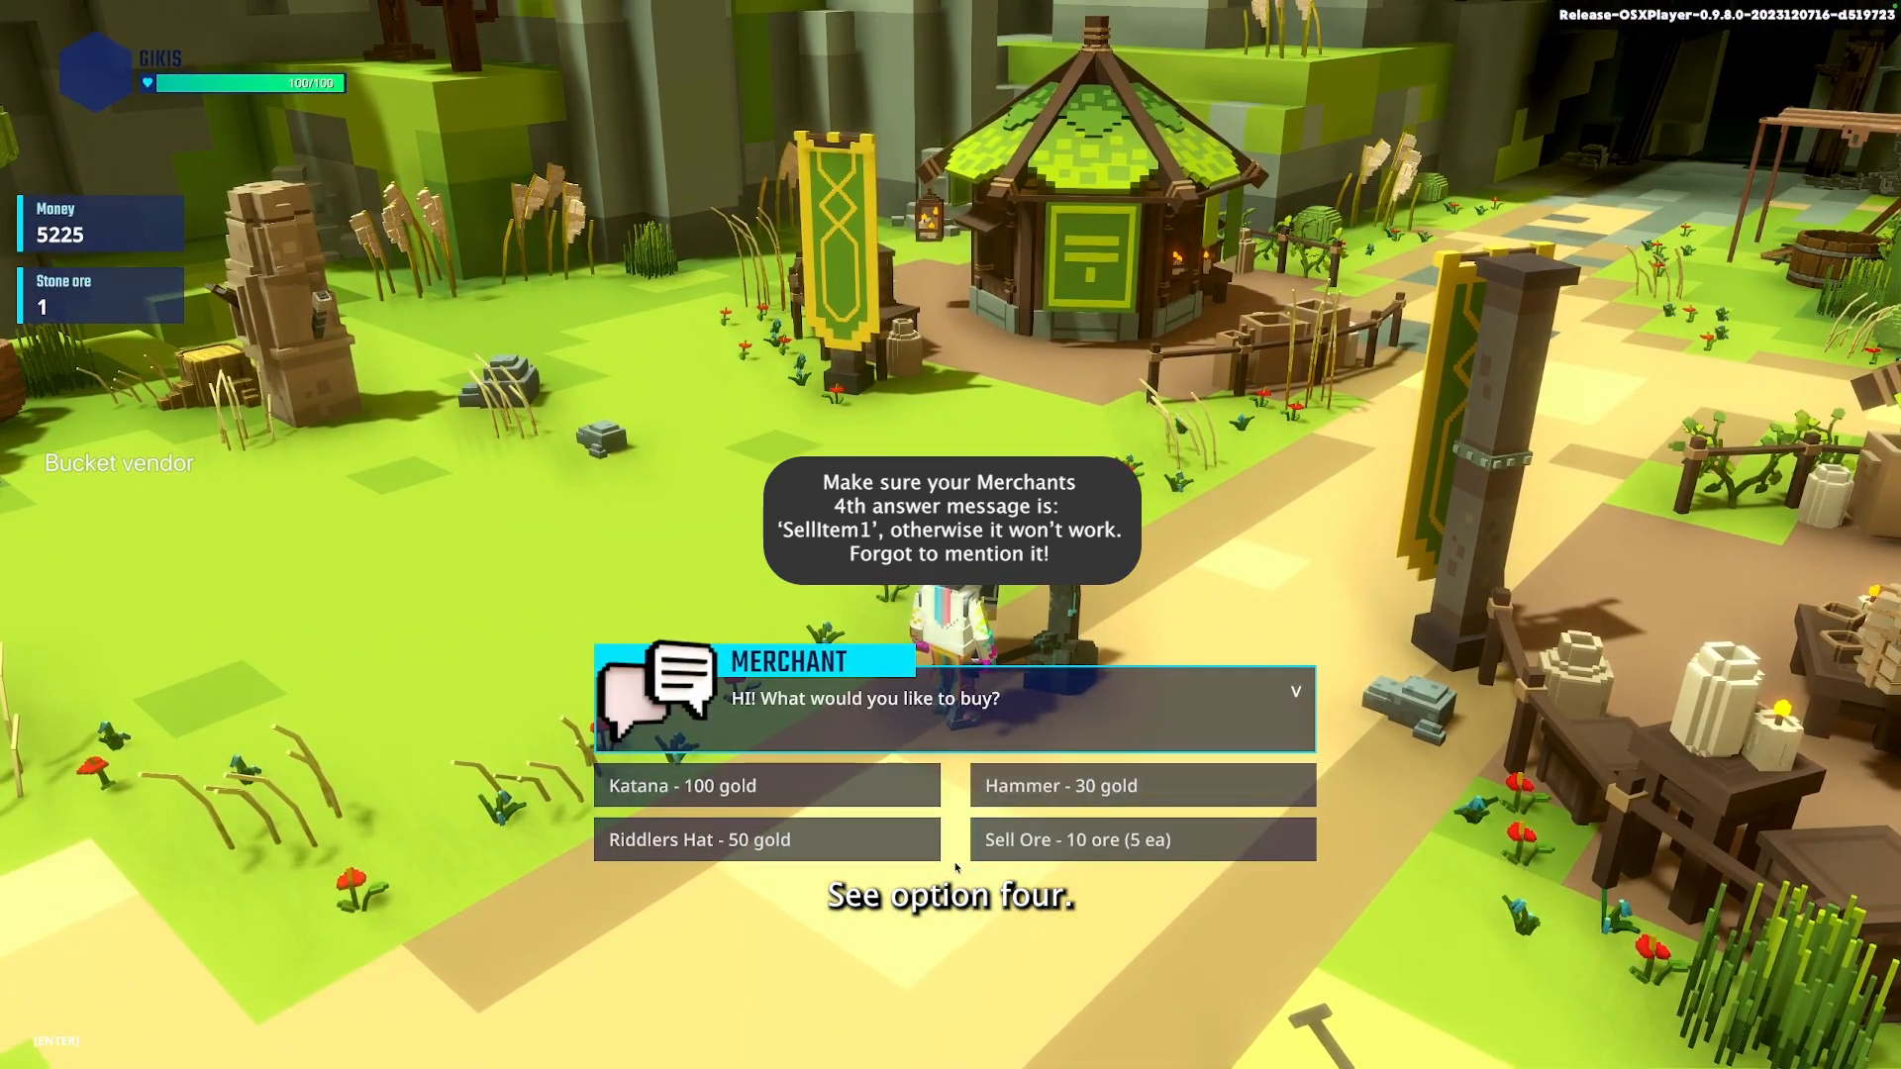
pyautogui.click(1017, 855)
pyautogui.click(921, 500)
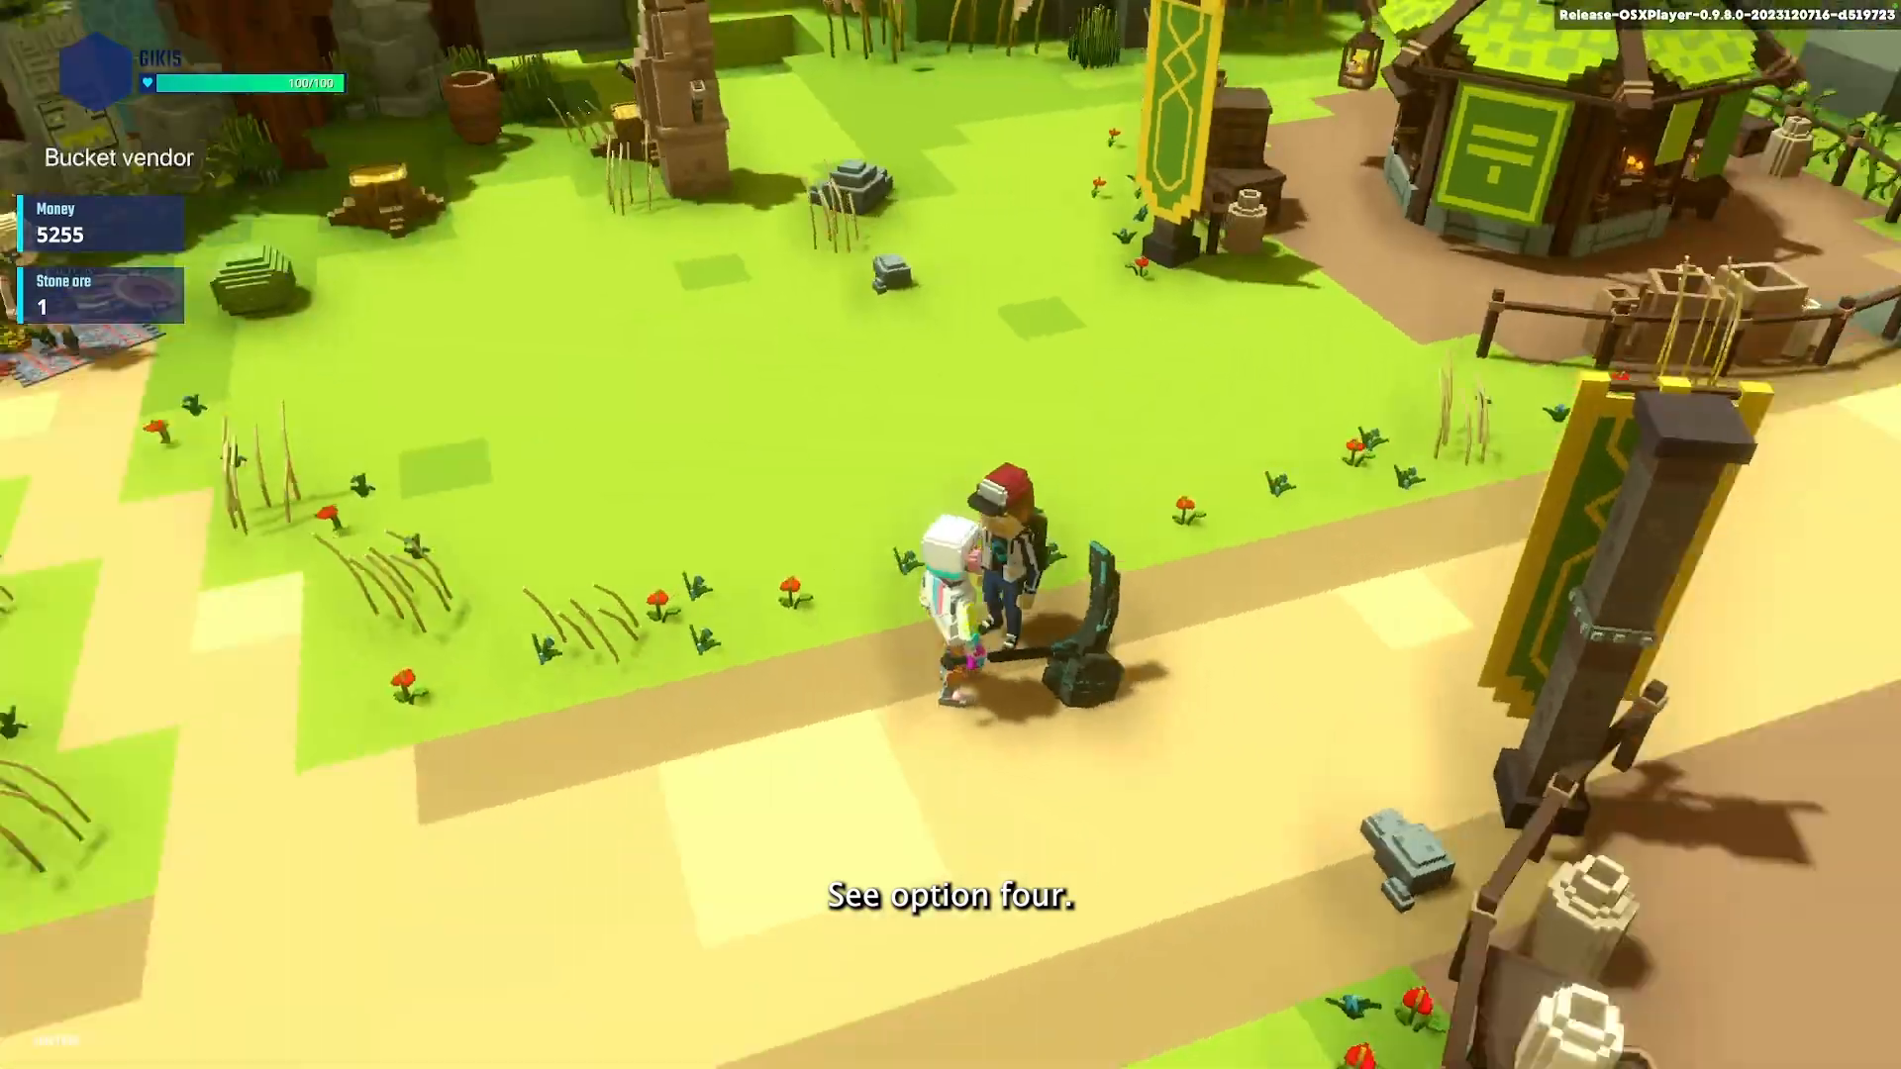
pyautogui.press('w')
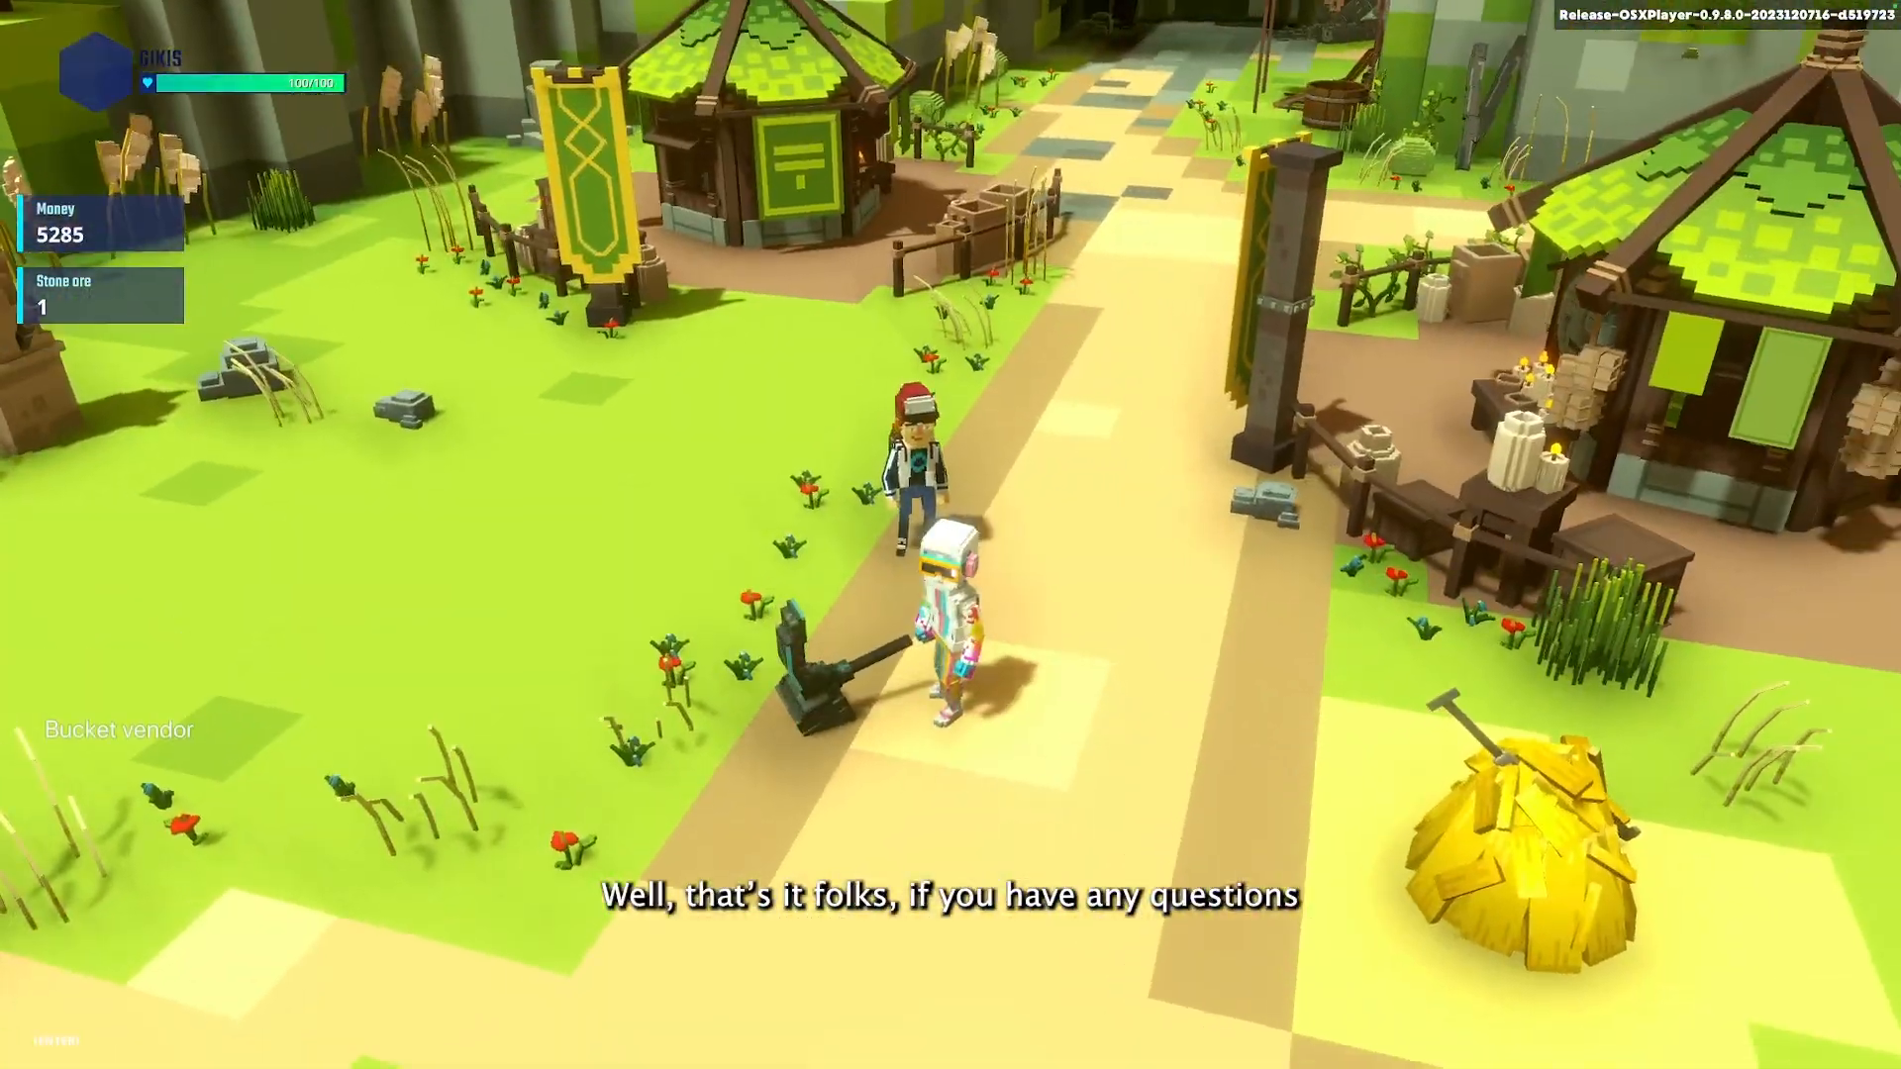
pyautogui.press('w')
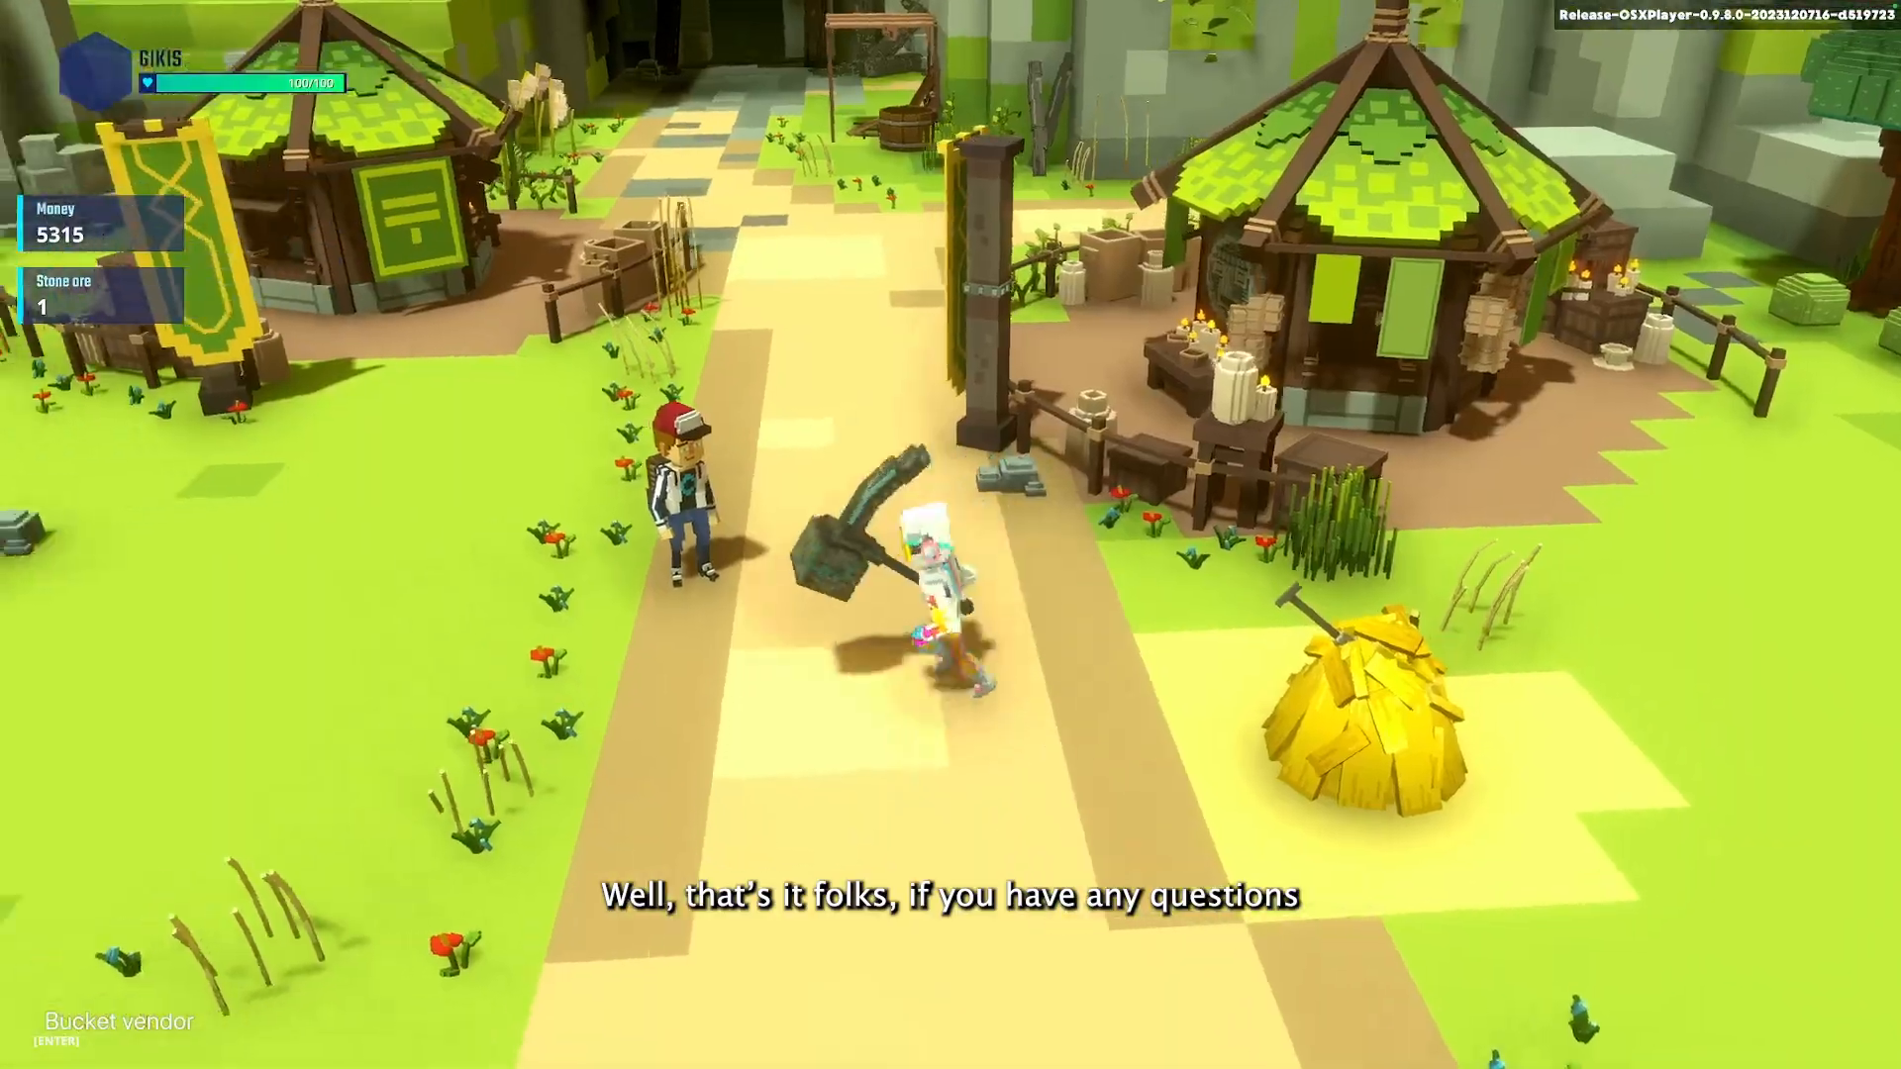
pyautogui.press('w')
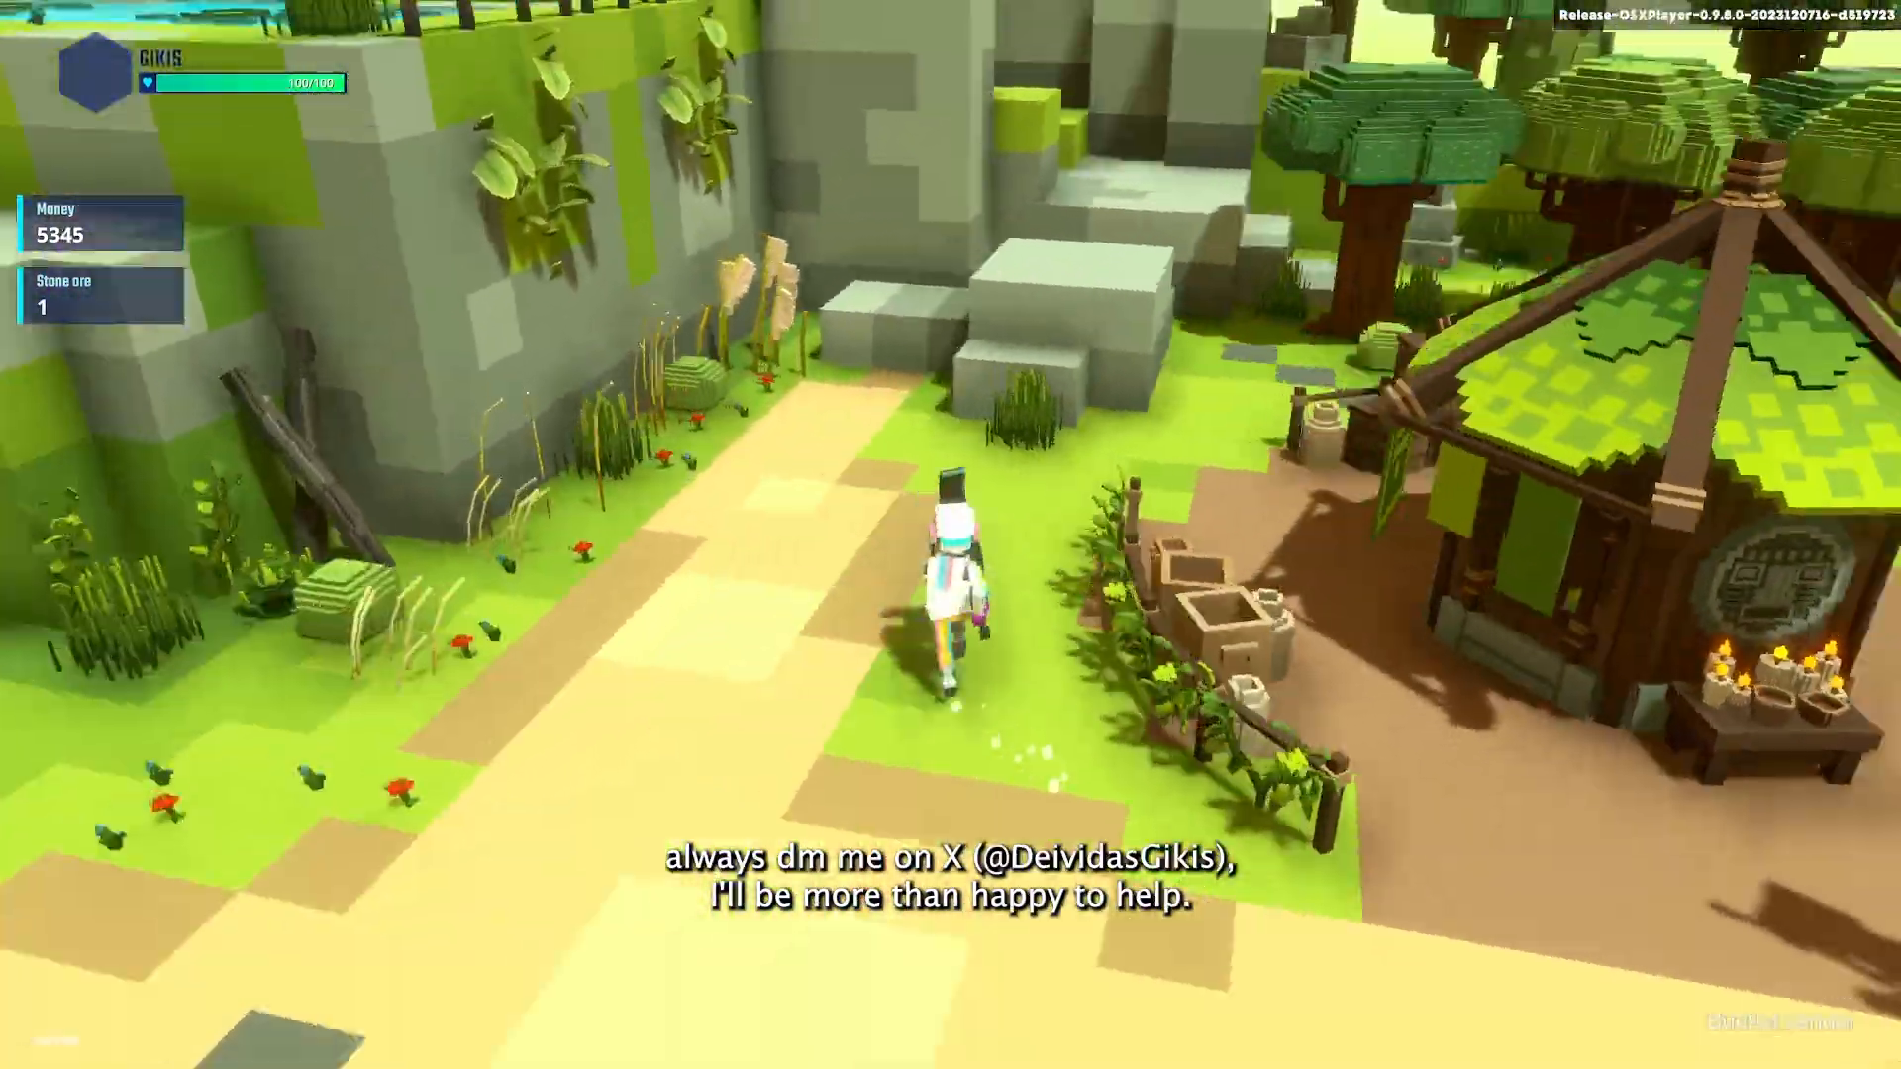
pyautogui.press('w')
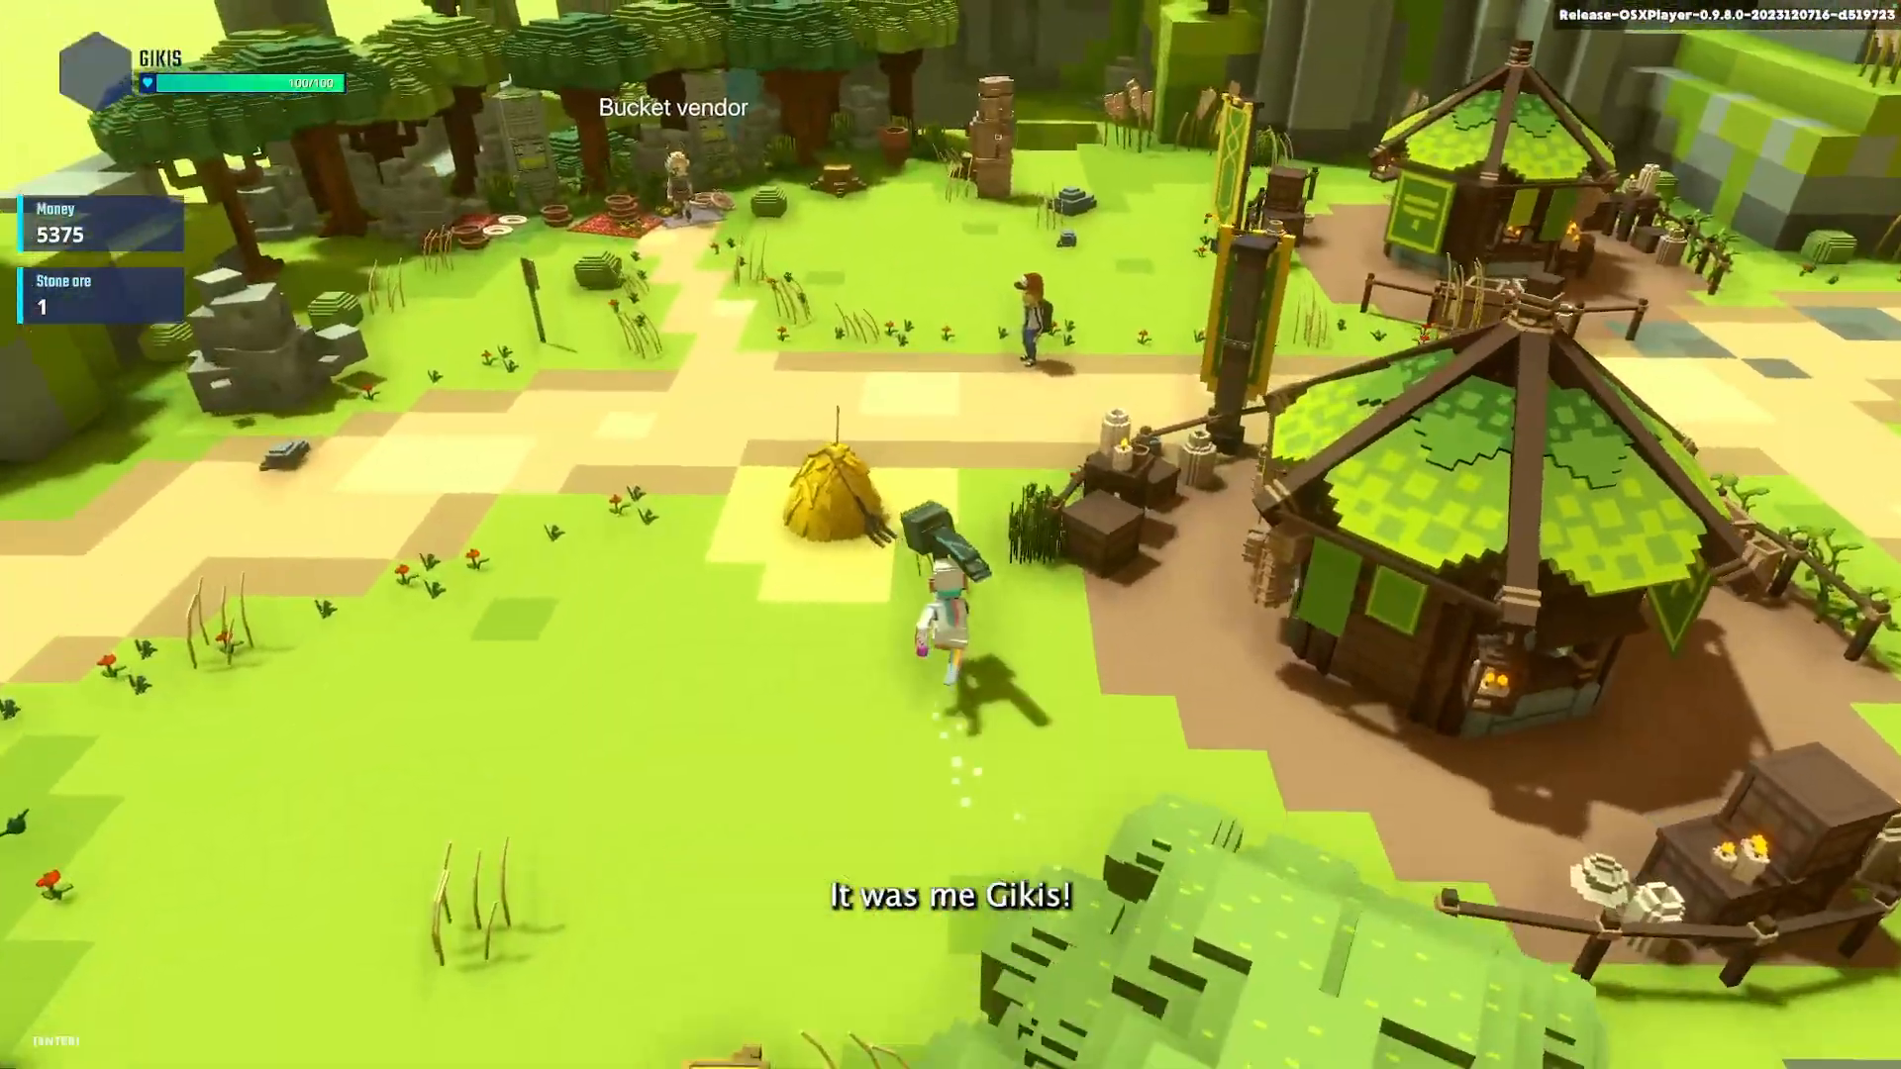
# Return to the Merchant in the play test and buy the Katana for 100 gold
pyautogui.press('w')
pyautogui.press('e')
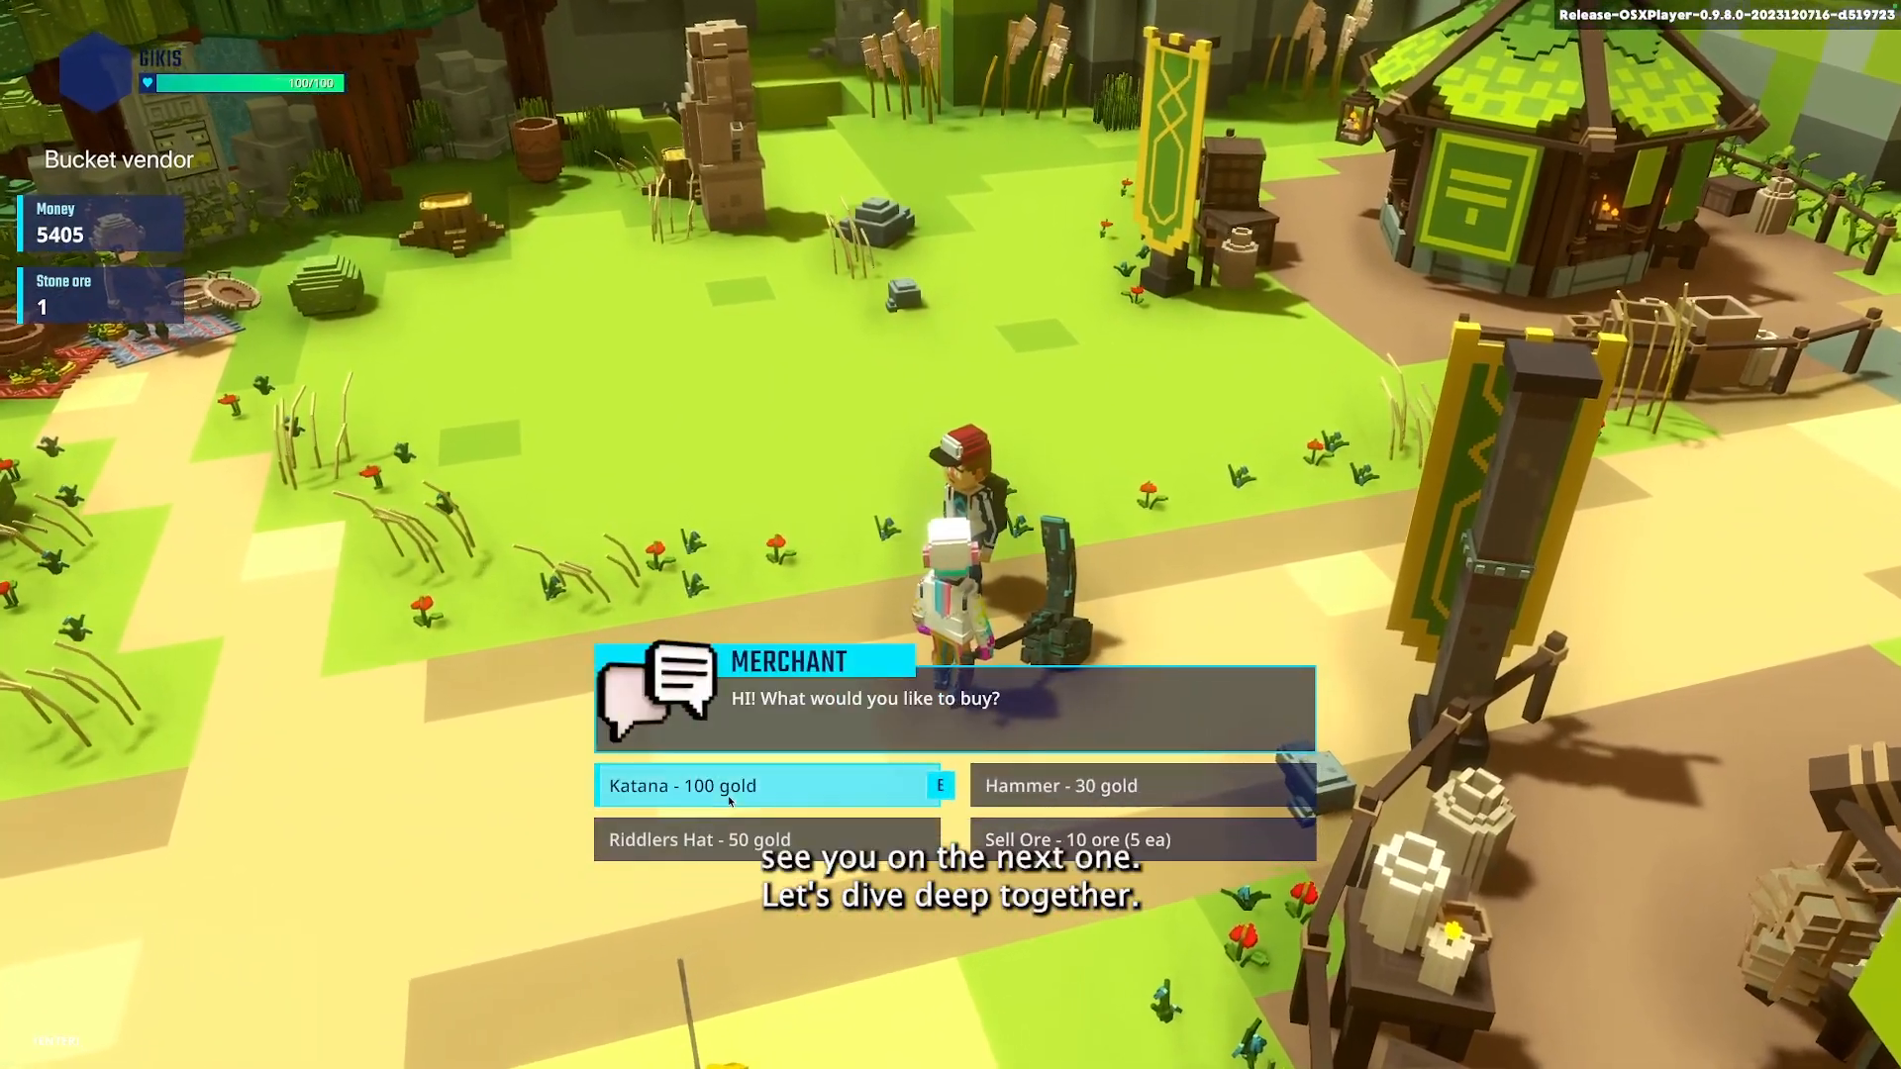
pyautogui.press('e')
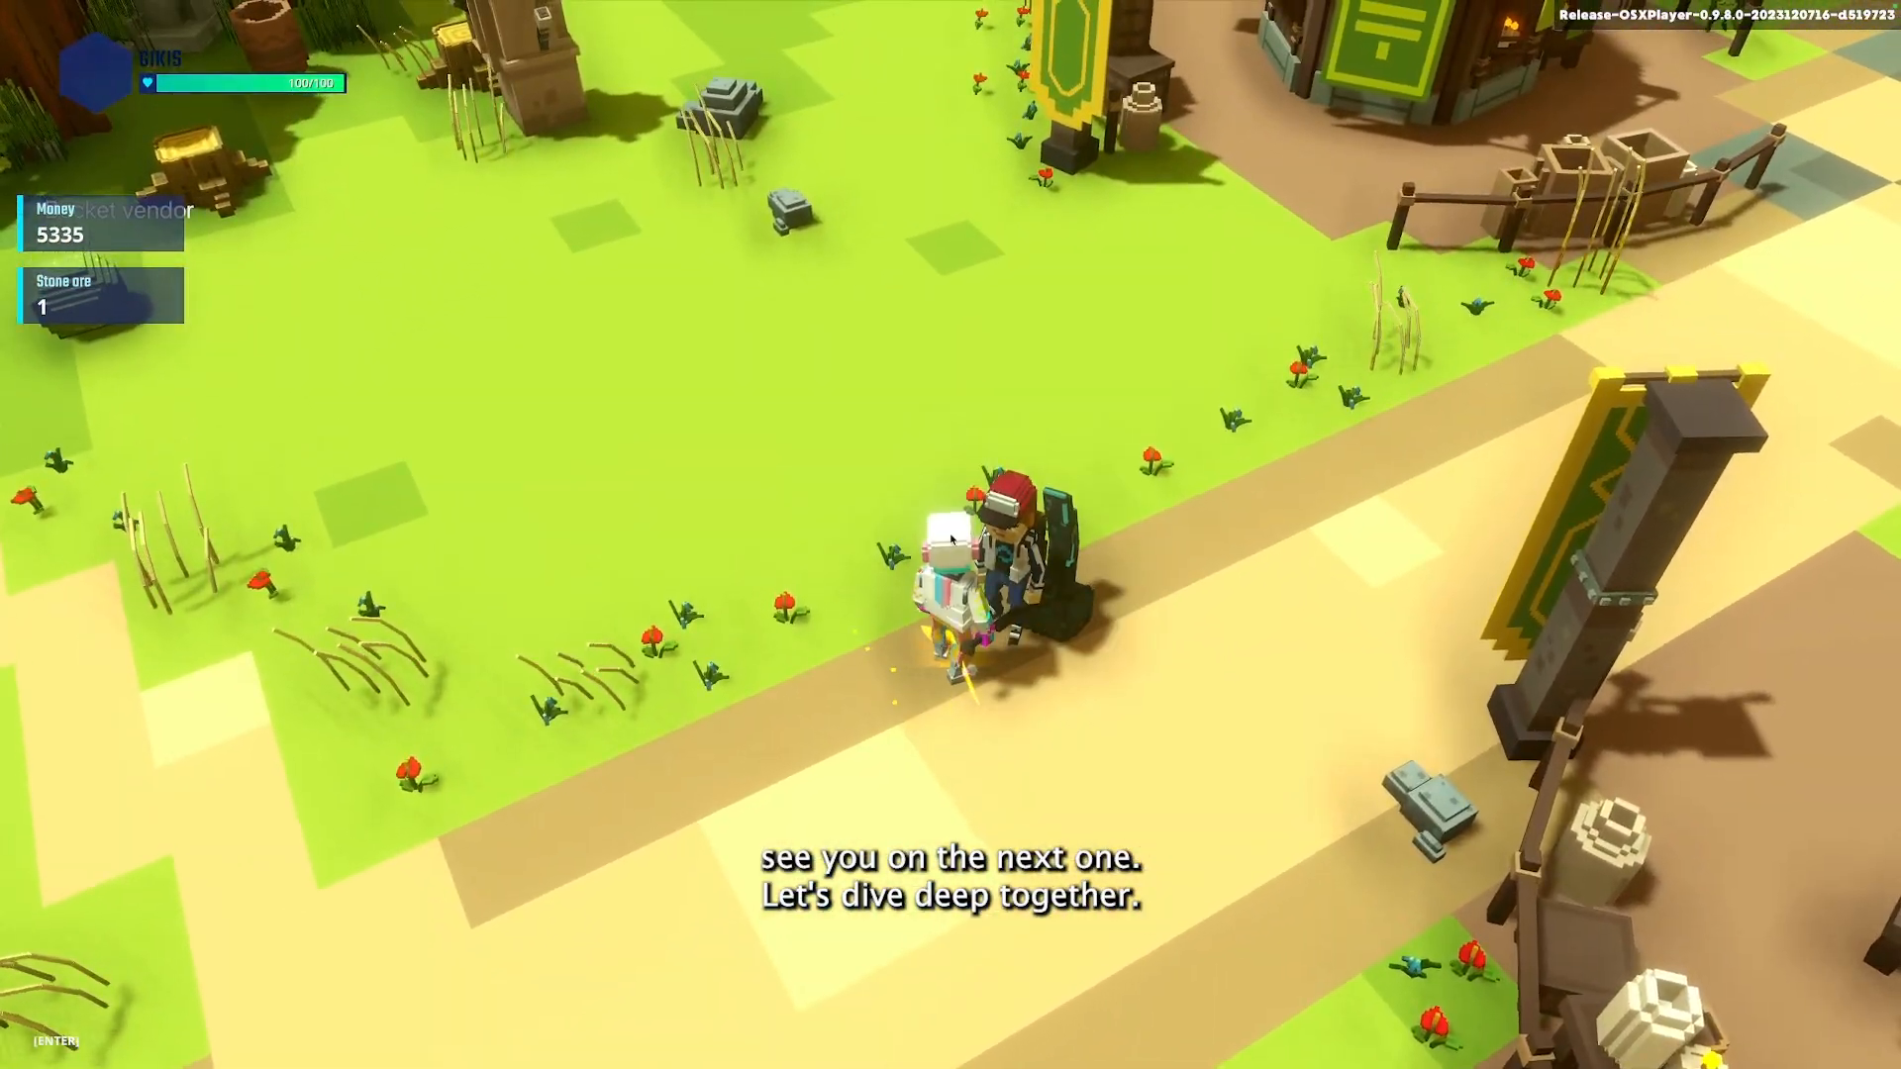
# Open the player's inventory and select the local katana among the weapons
pyautogui.press('i')
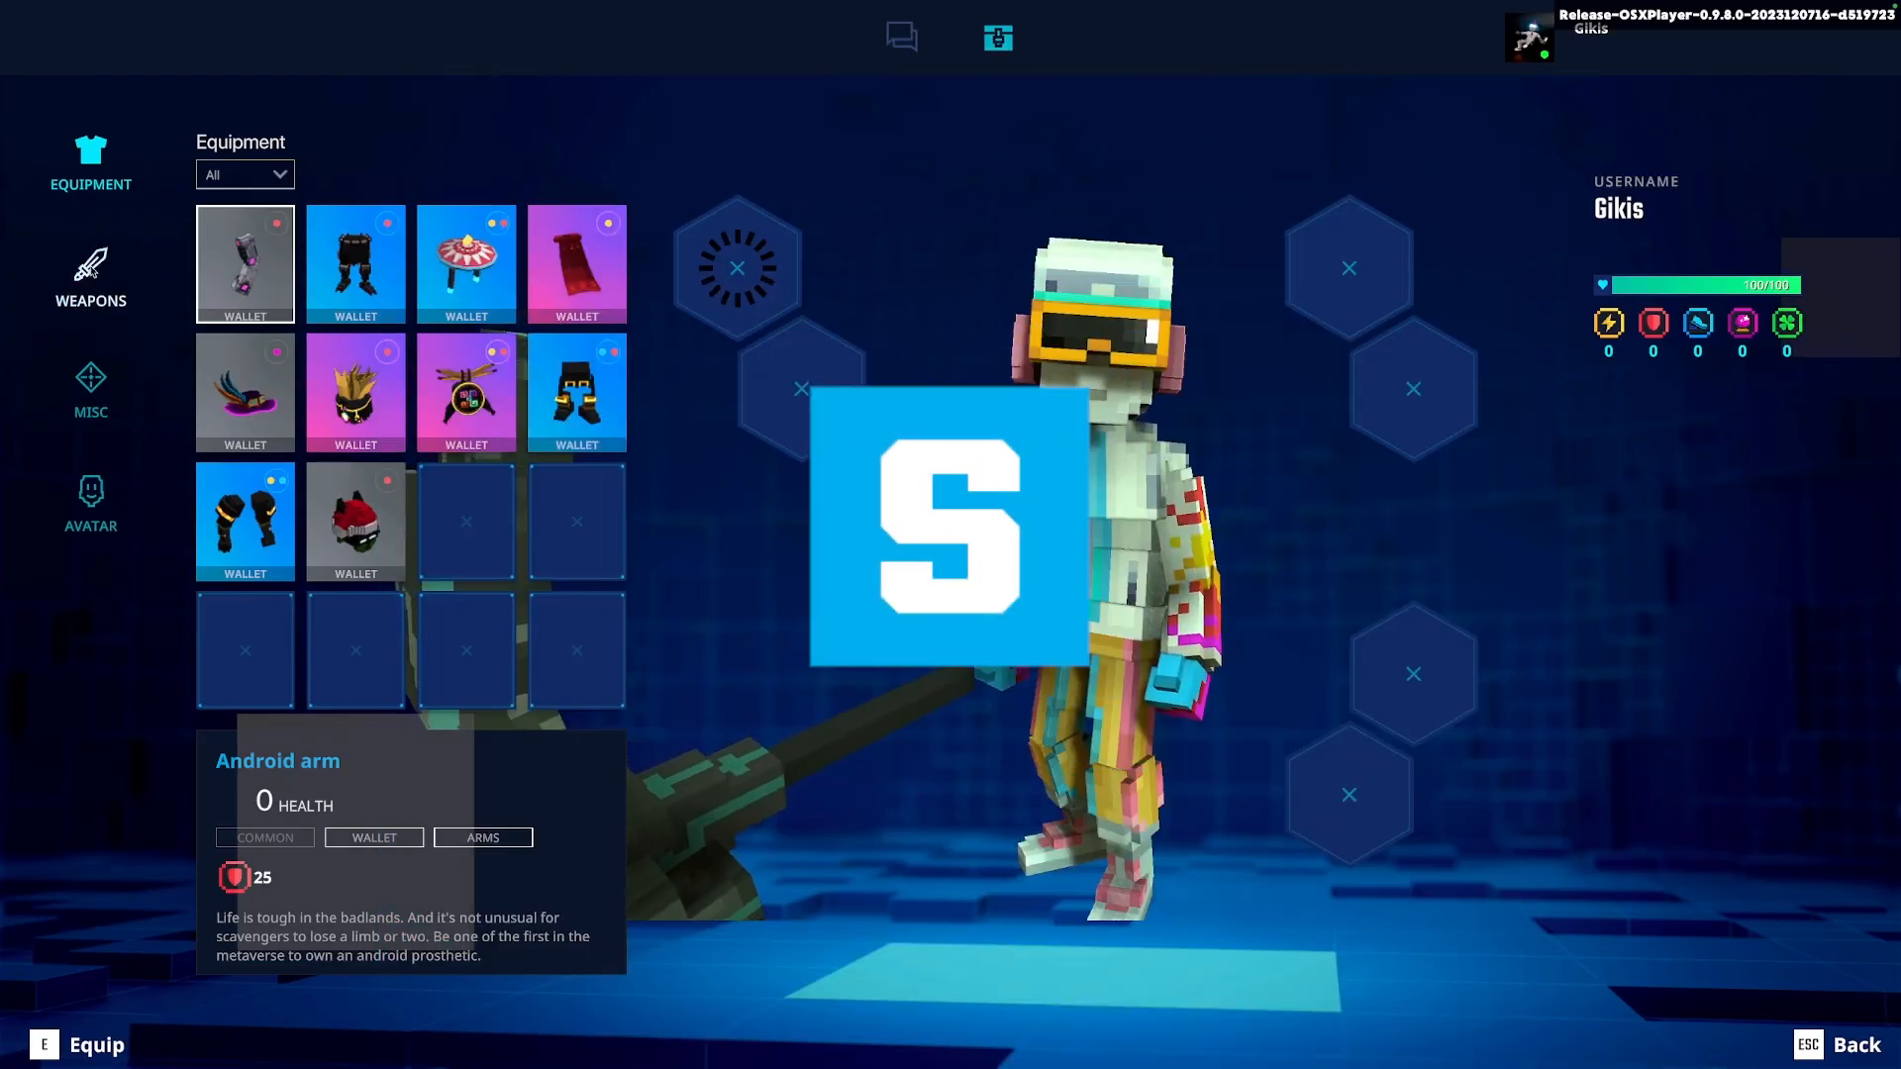
pyautogui.click(91, 276)
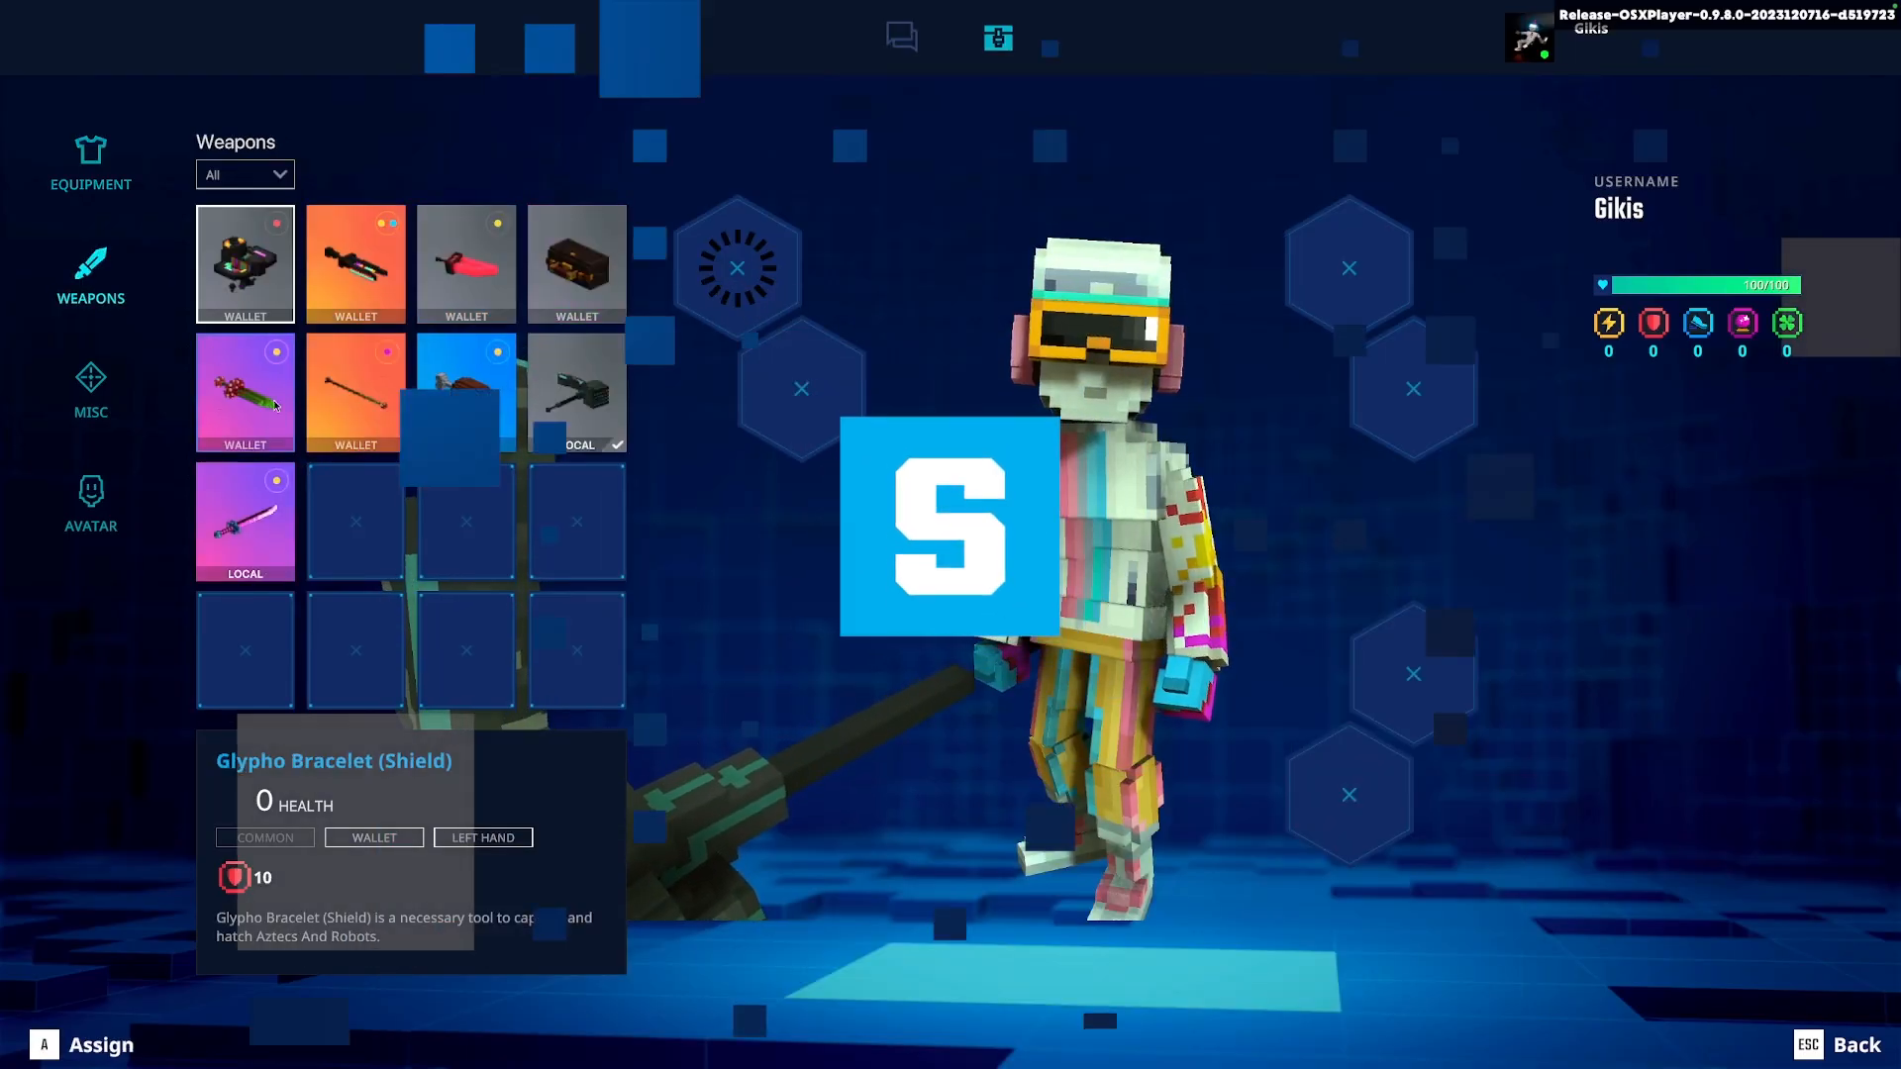
pyautogui.click(245, 521)
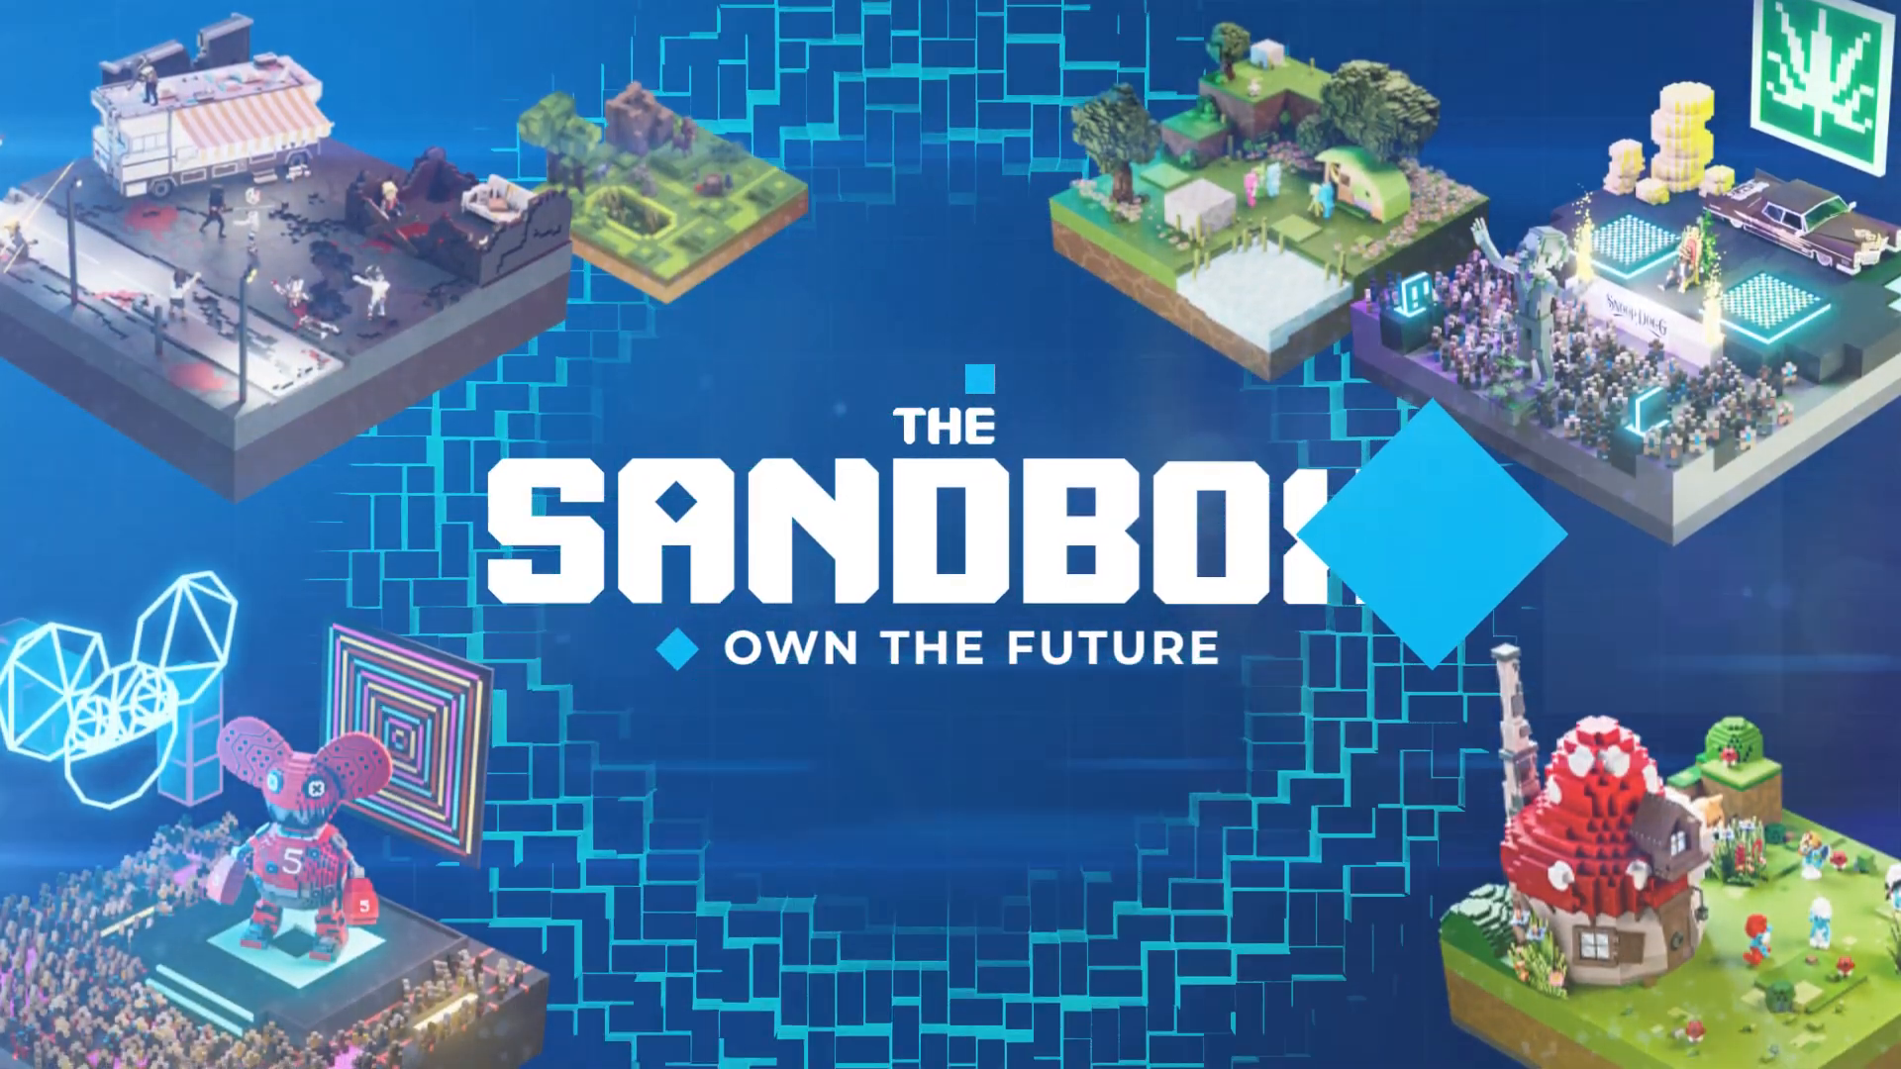